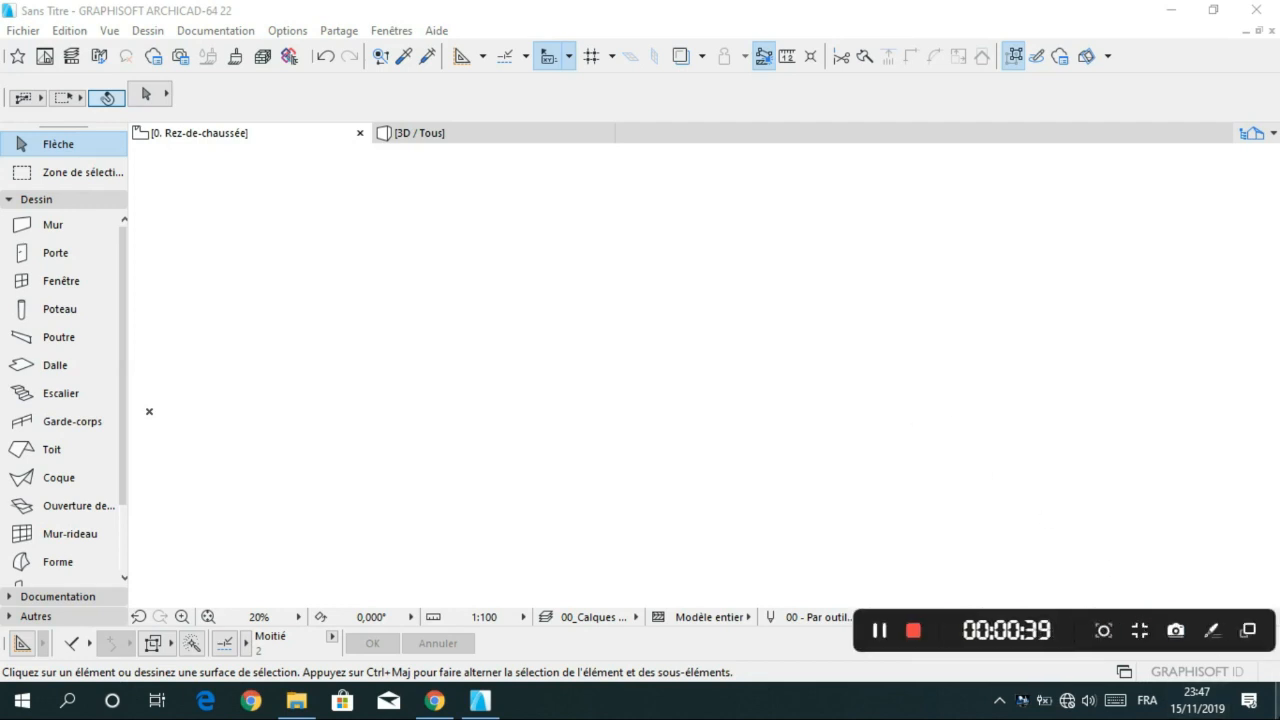
- Place the desktop PDF "REZ DE CHAUSSEE" into the empty Rez-de-chaussée plan as a background drawing
left_click(1277, 701)
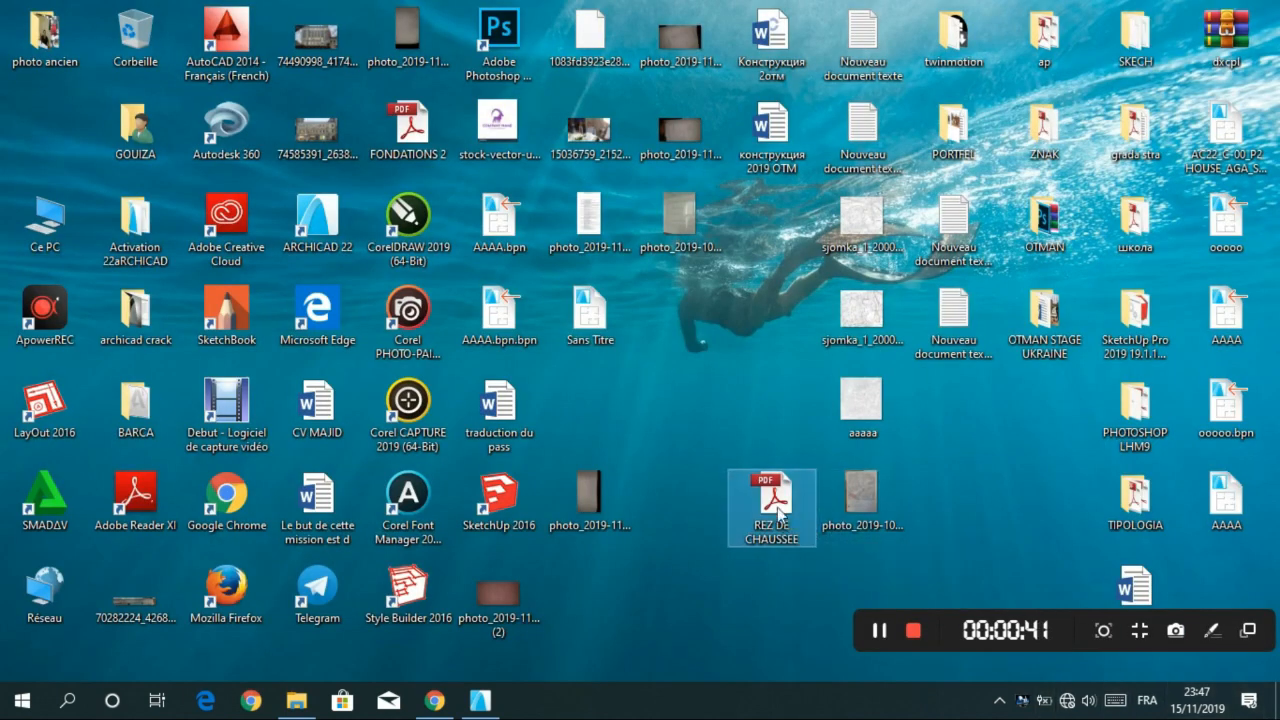
left_click_drag(792, 518, 603, 427)
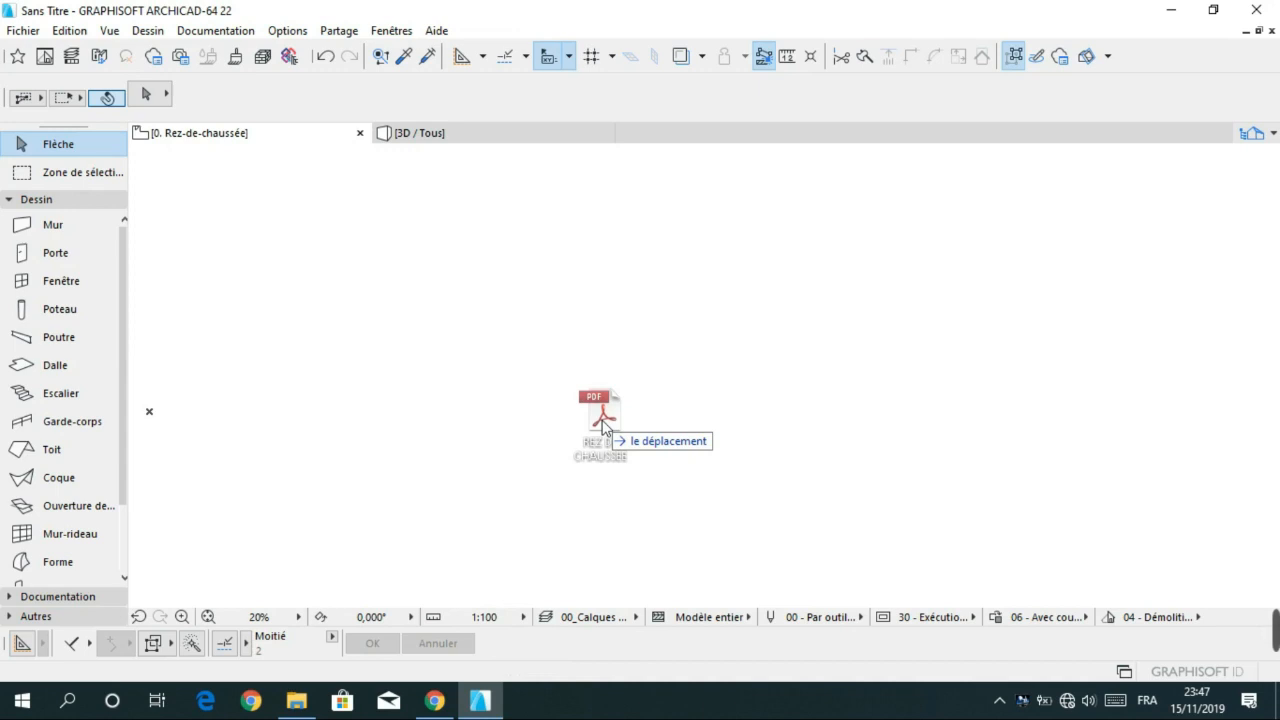
left_click_drag(603, 427, 607, 427)
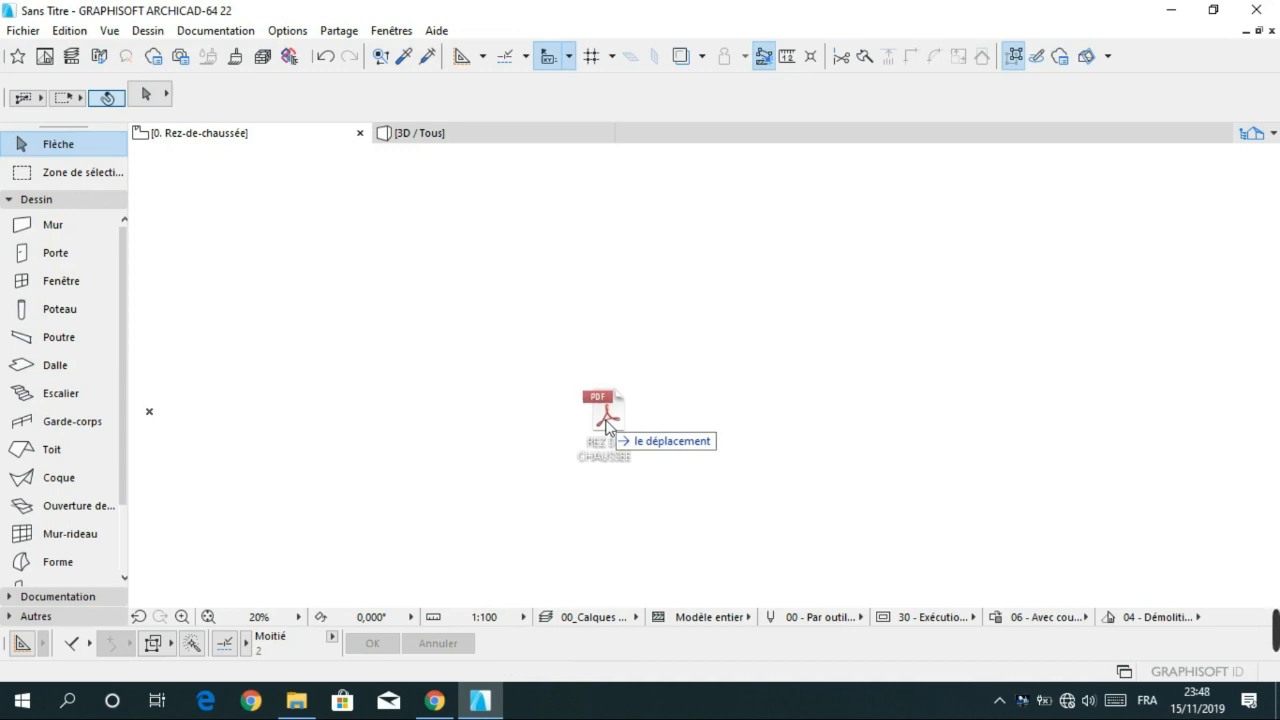
left_click_drag(607, 427, 607, 427)
left_click_drag(607, 427, 610, 362)
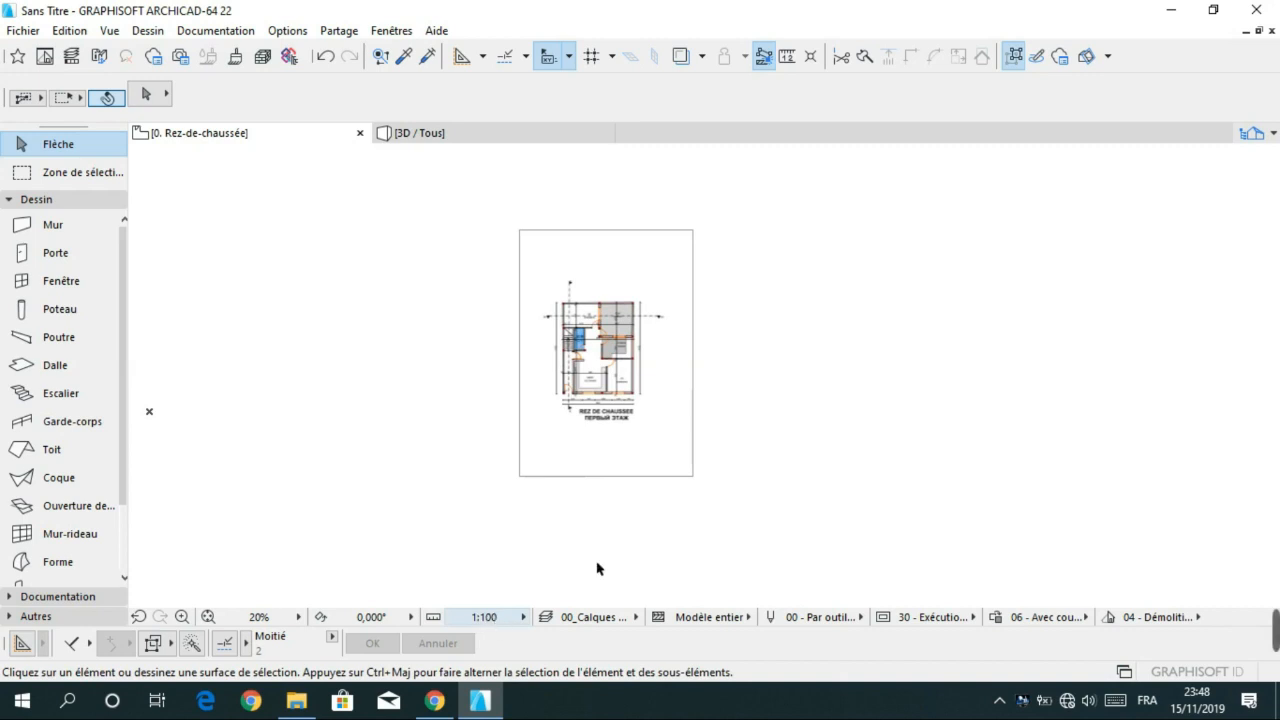
- Activate the Wall tool with a basic structure and choose Brique - Terre-cuite (intérieur) as the building material
scroll(590, 355, "up", 5)
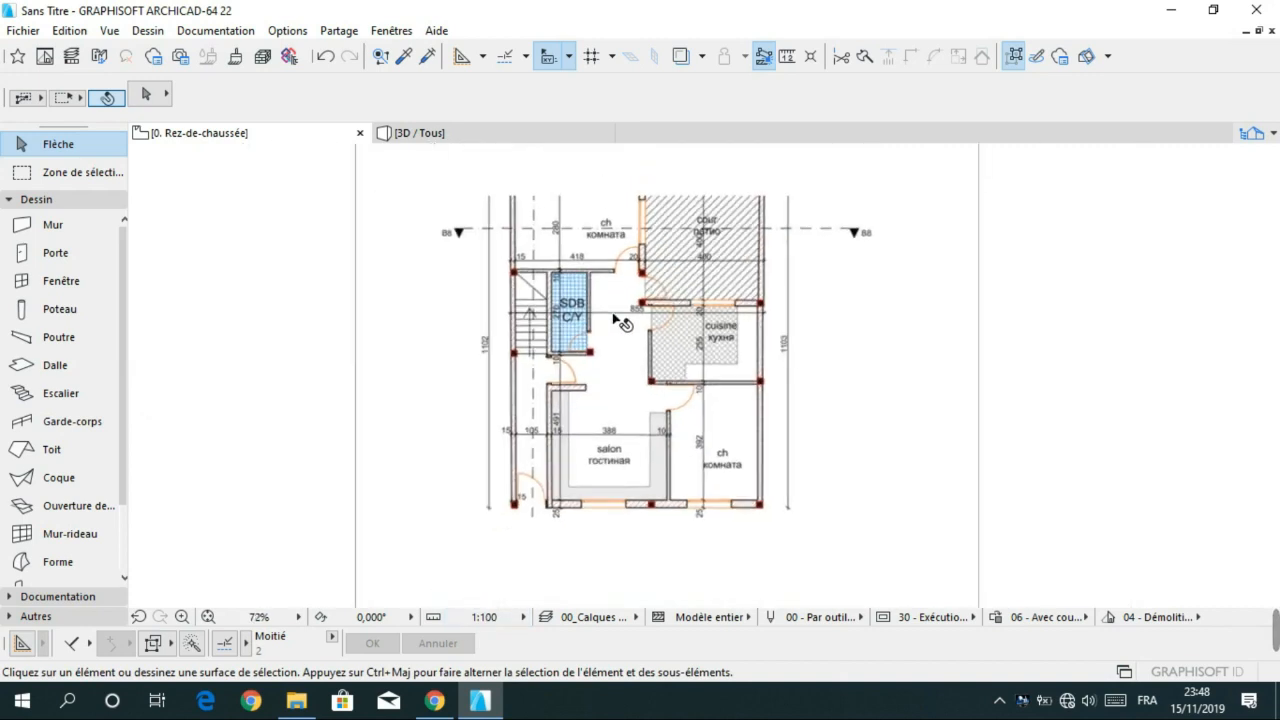
middle_click_drag(613, 317, 579, 400)
scroll(608, 343, "down", 1)
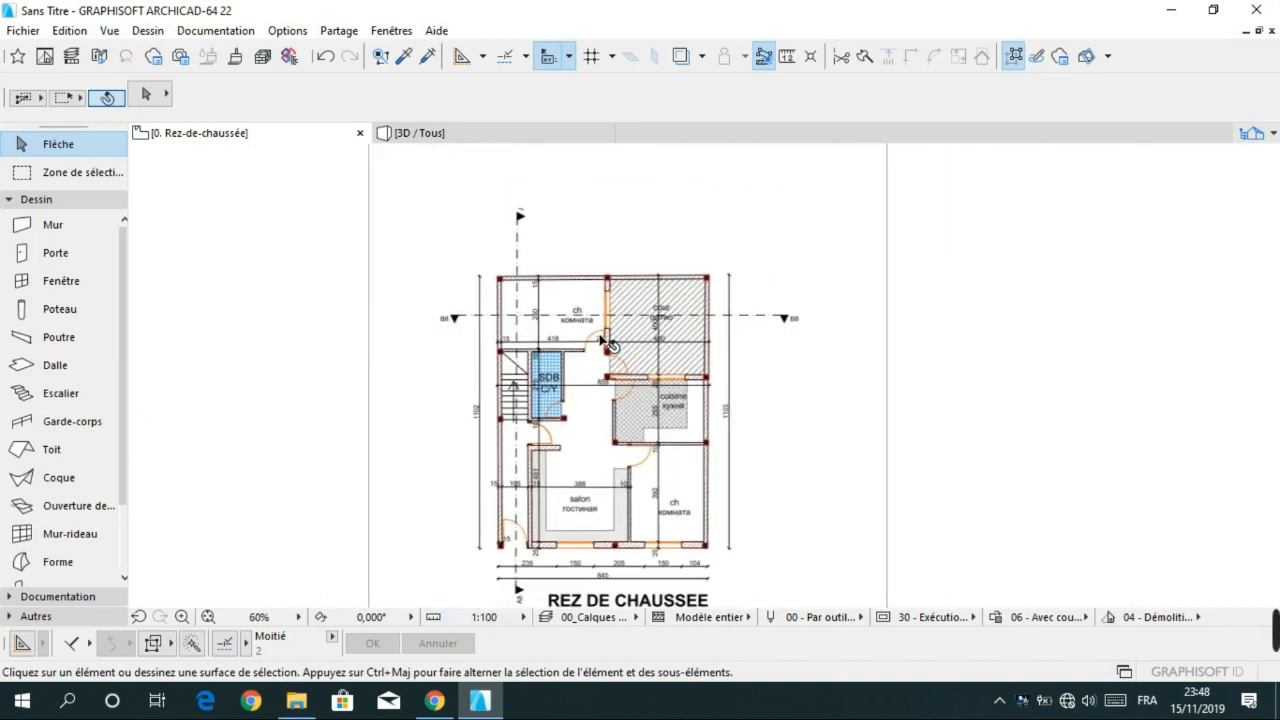
left_click(40, 224)
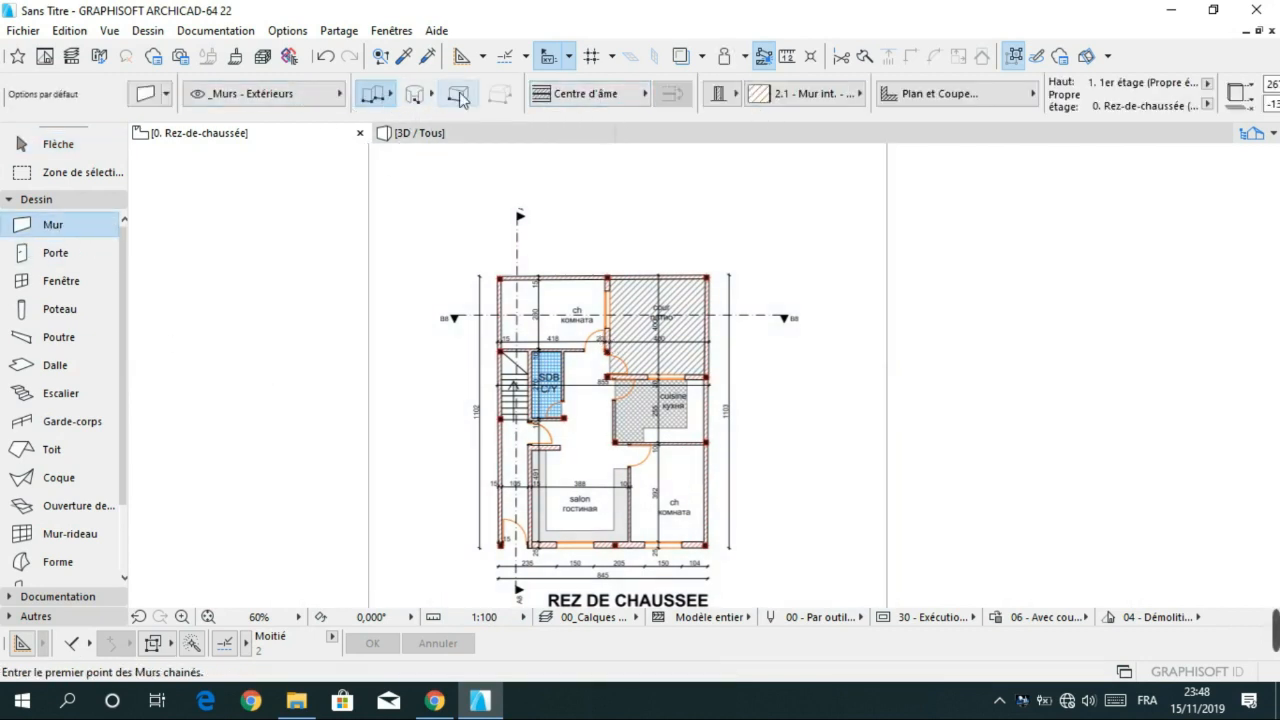
scroll(595, 104, "down", 3)
scroll(590, 104, "up", 2)
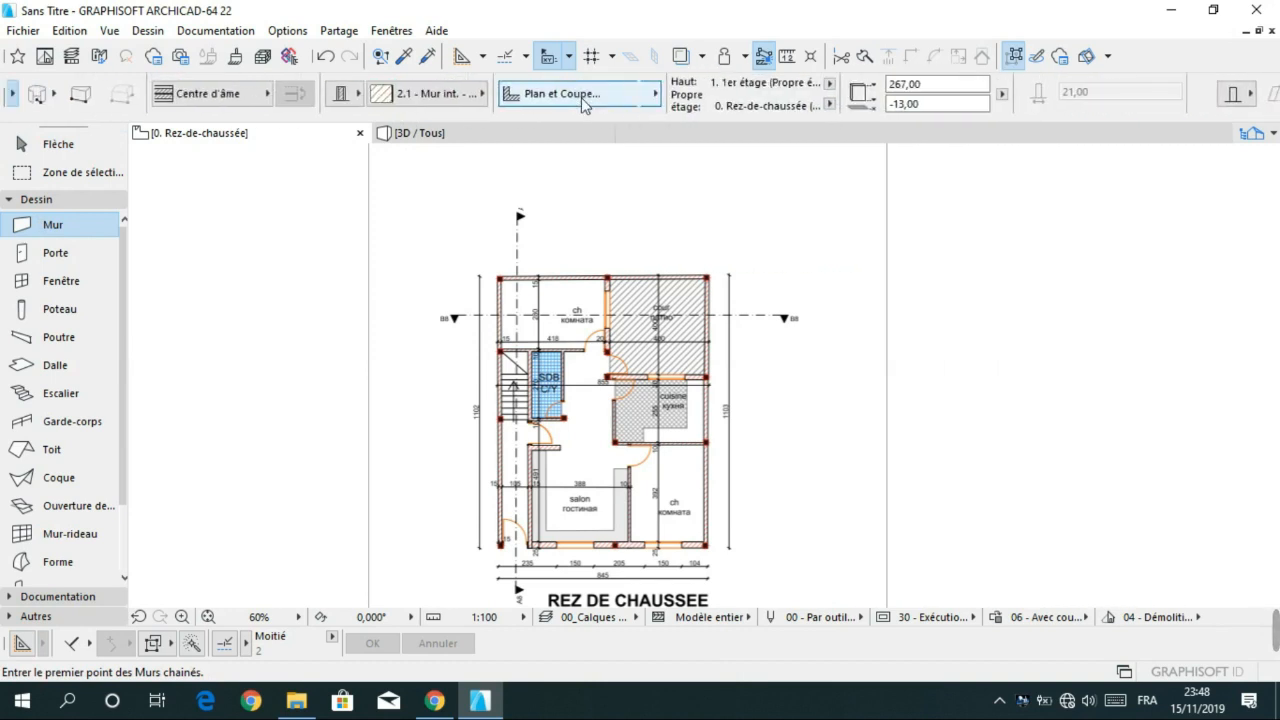
left_click(533, 99)
left_click(555, 96)
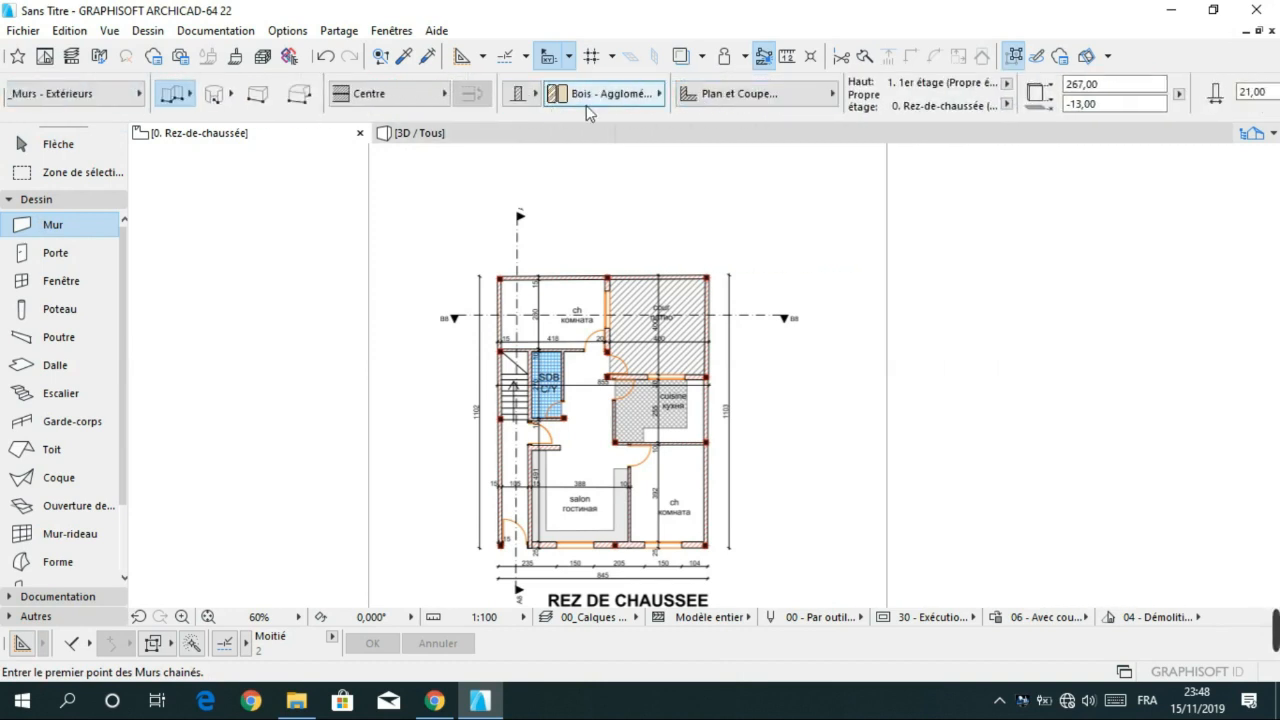
left_click(590, 98)
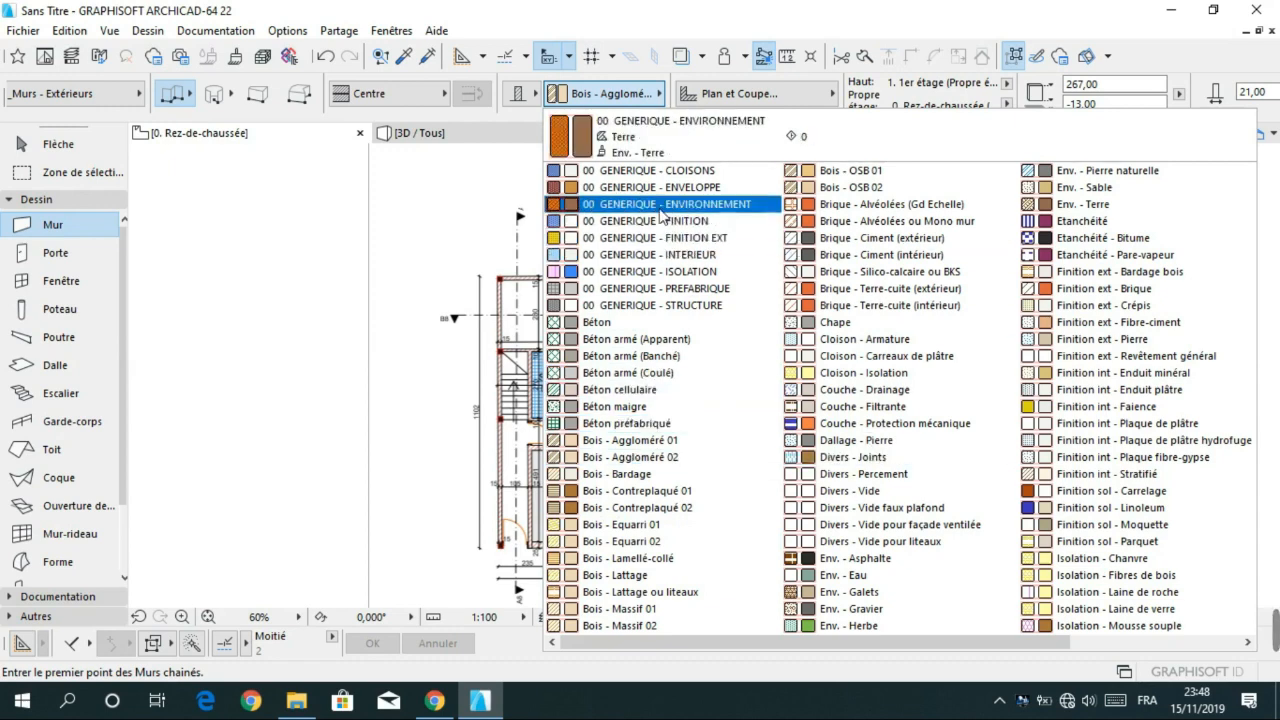
left_click(950, 312)
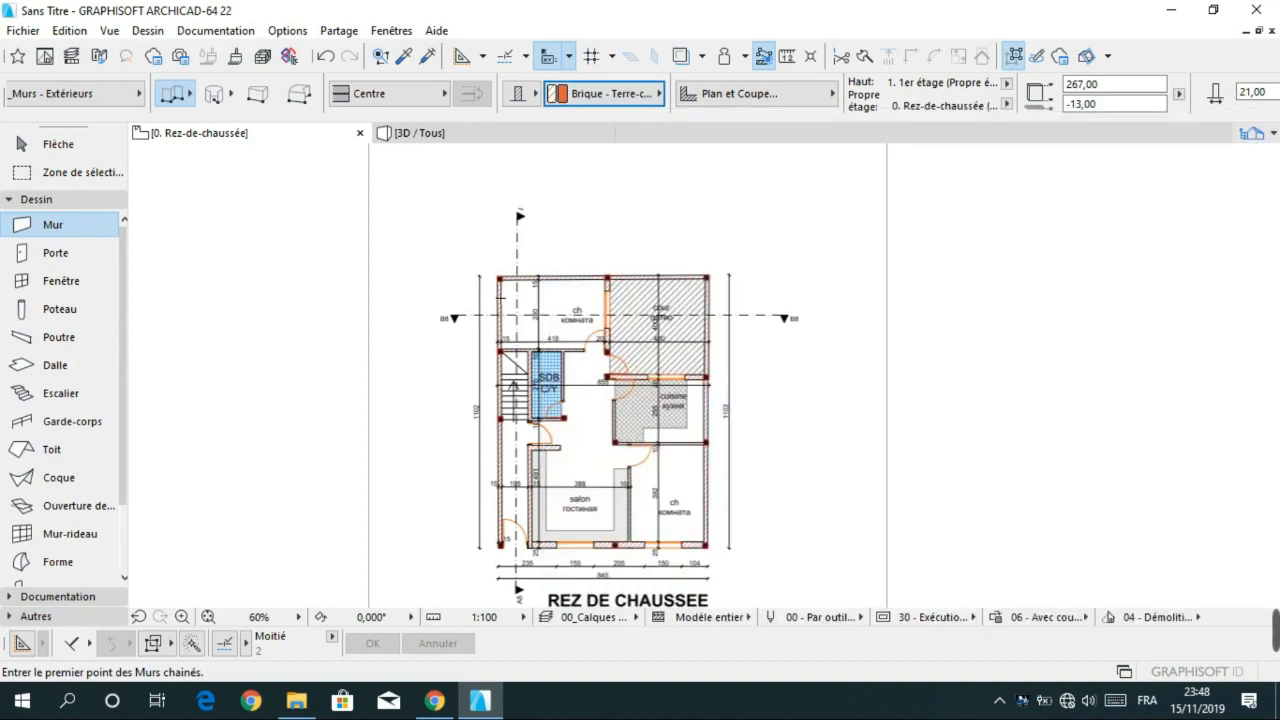
- Draw chained exterior walls from the plan's upper-left corner to the upper-right corner, and about 1099 down to the lower-right corner
scroll(502, 288, "up", 5)
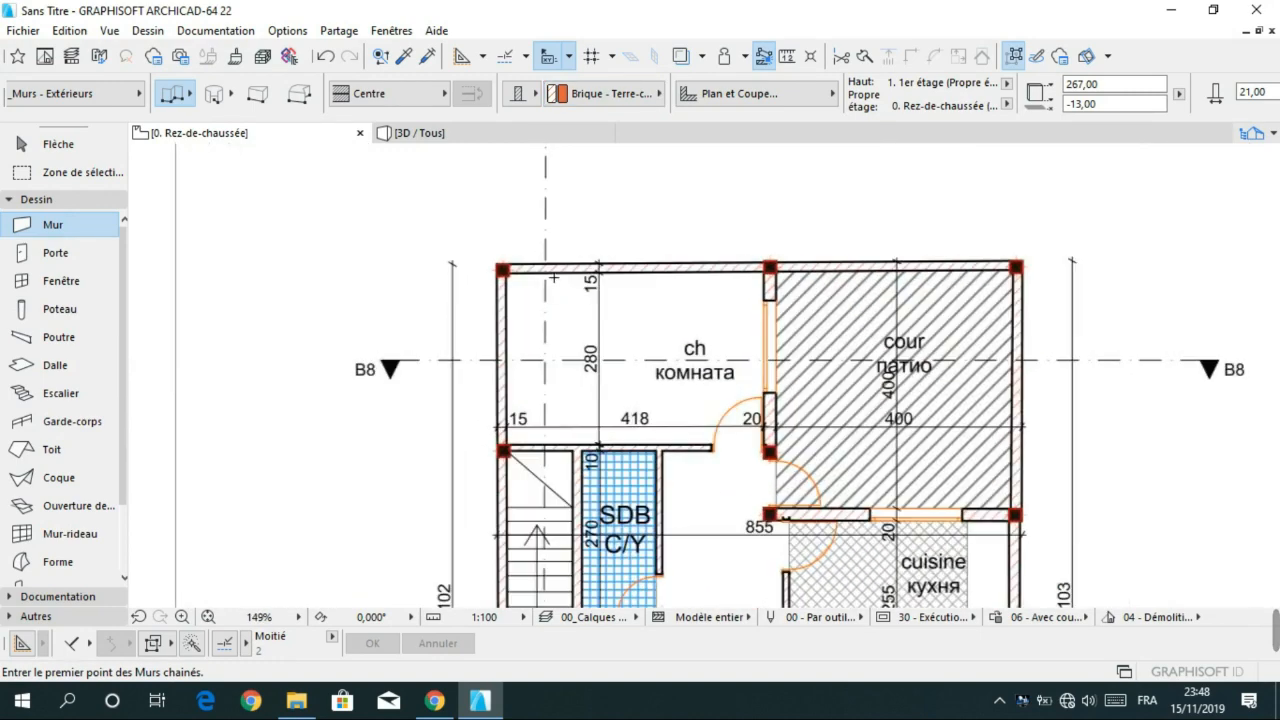
left_click(502, 268)
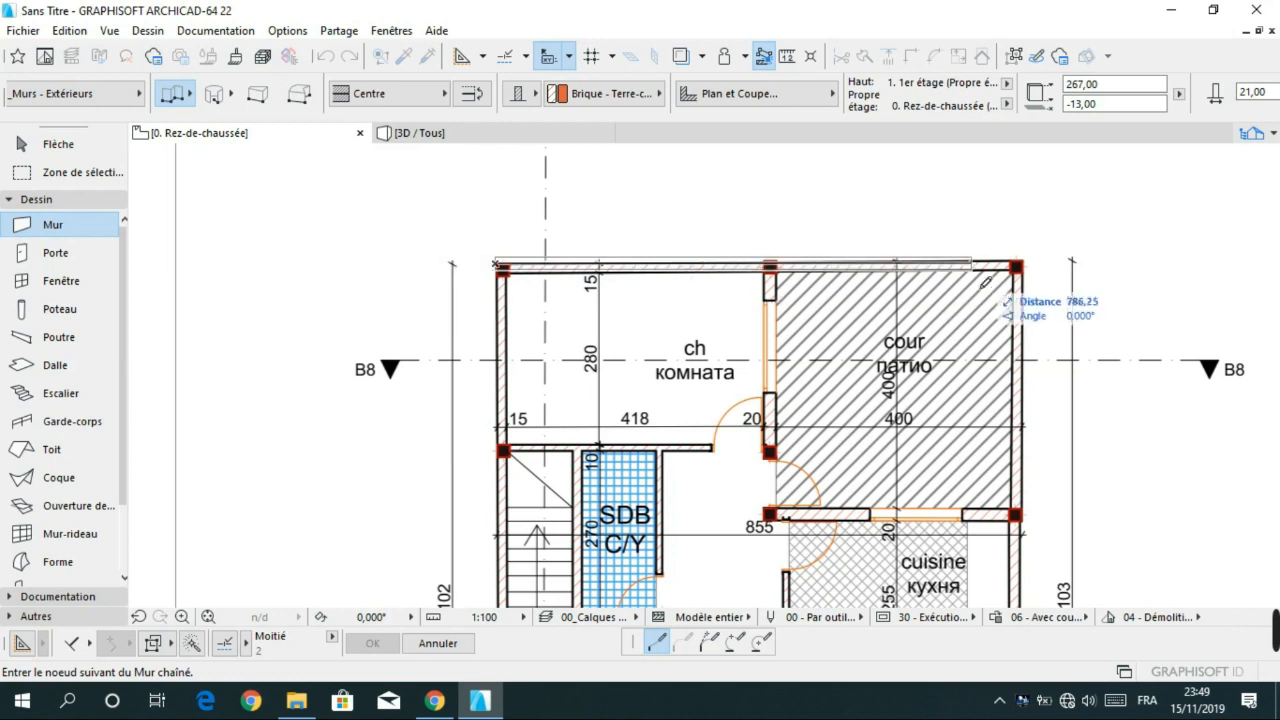
left_click(1025, 220)
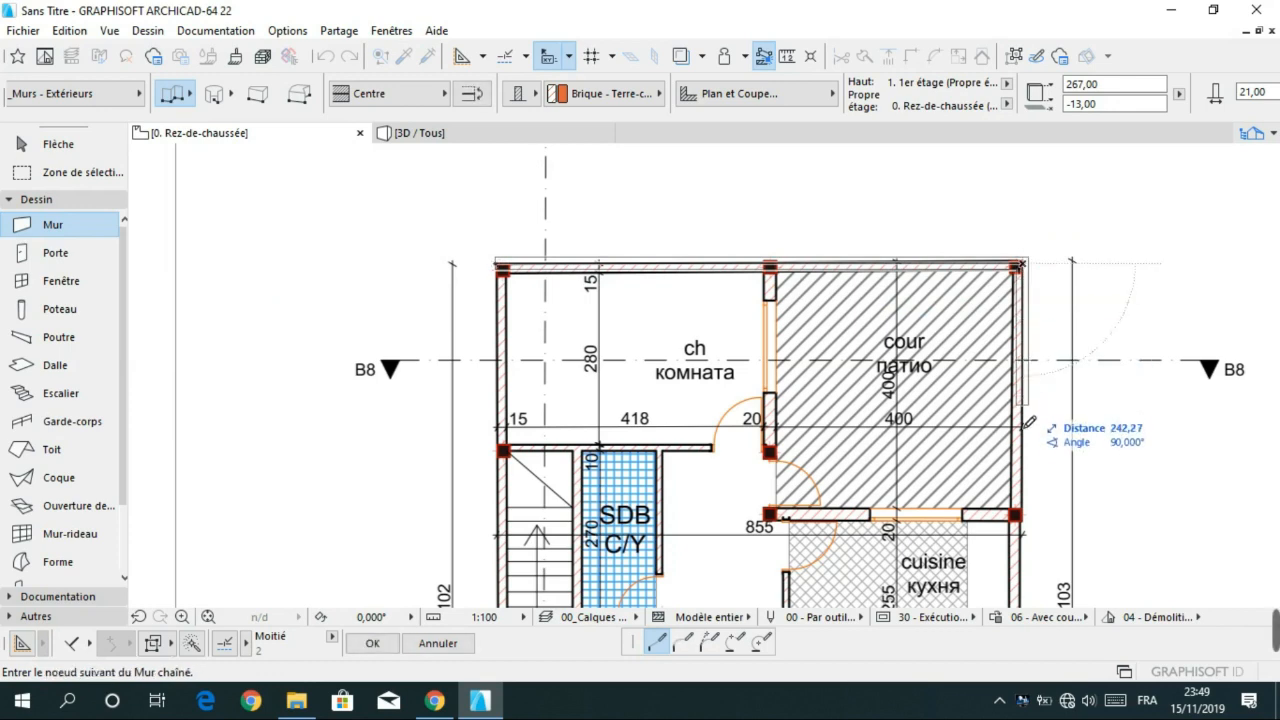
middle_click_drag(1034, 455, 1003, 238)
scroll(1004, 346, "down", 3)
scroll(1011, 418, "up", 3)
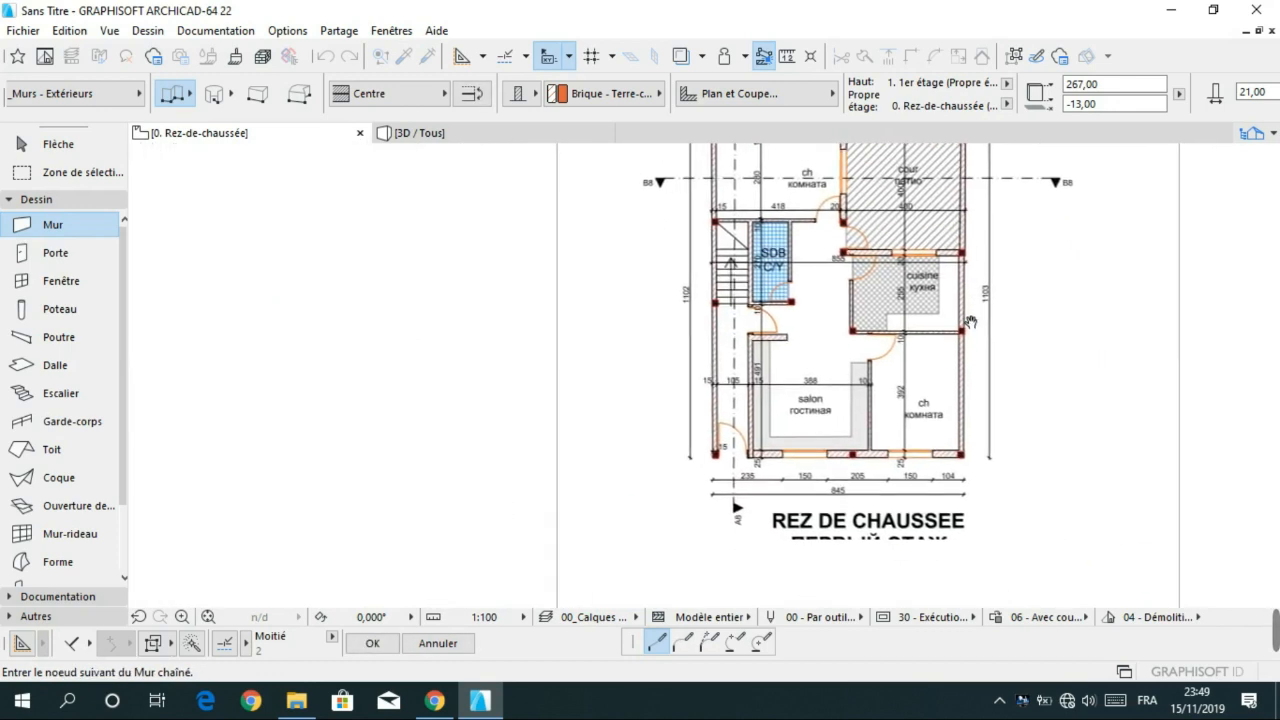
scroll(955, 425, "up", 3)
scroll(948, 433, "up", 2)
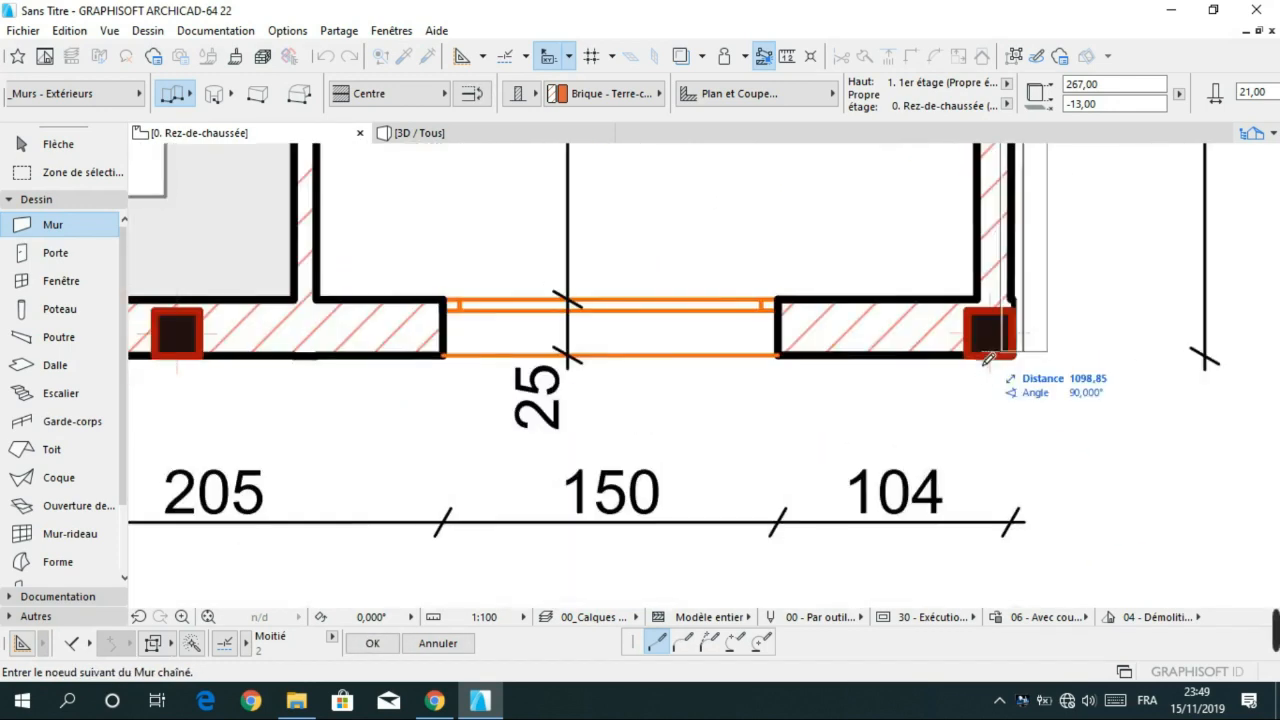
left_click(984, 357)
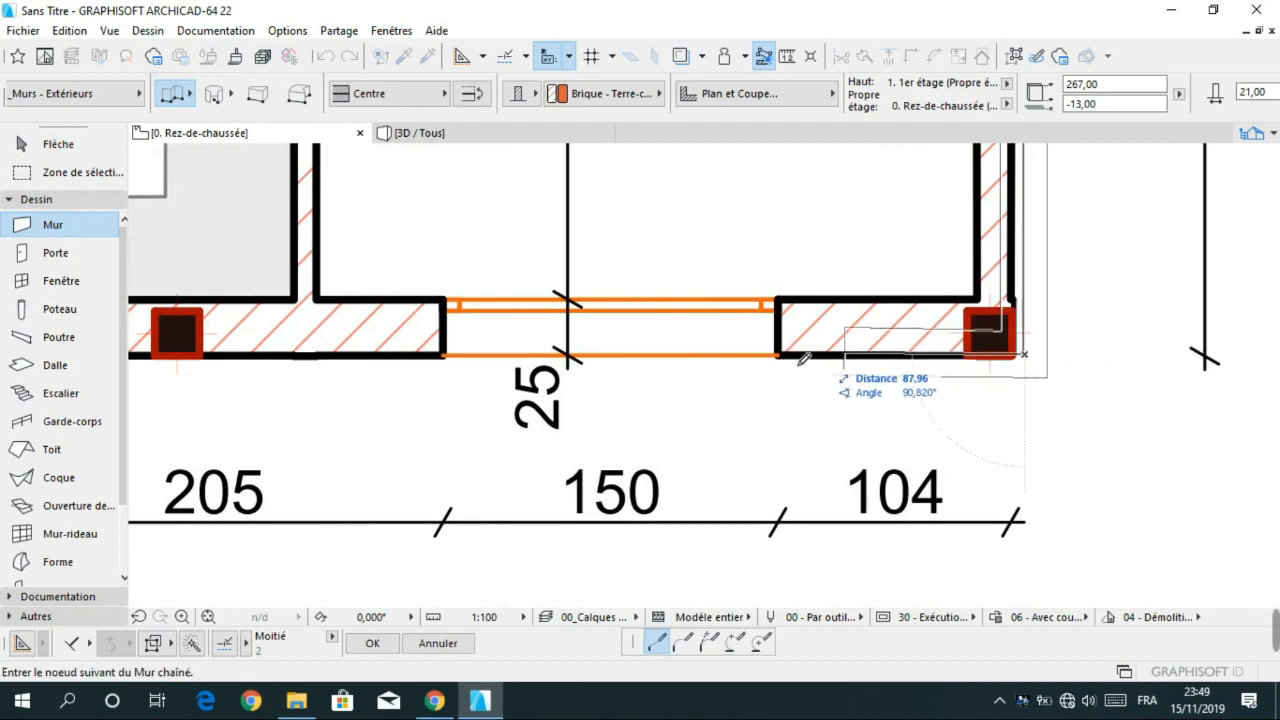
- Continue the wall chain along the plan's lower edge and about 1100 up the left edge, closing it at the starting corner
scroll(315, 350, "down", 4)
middle_click_drag(320, 363, 815, 363)
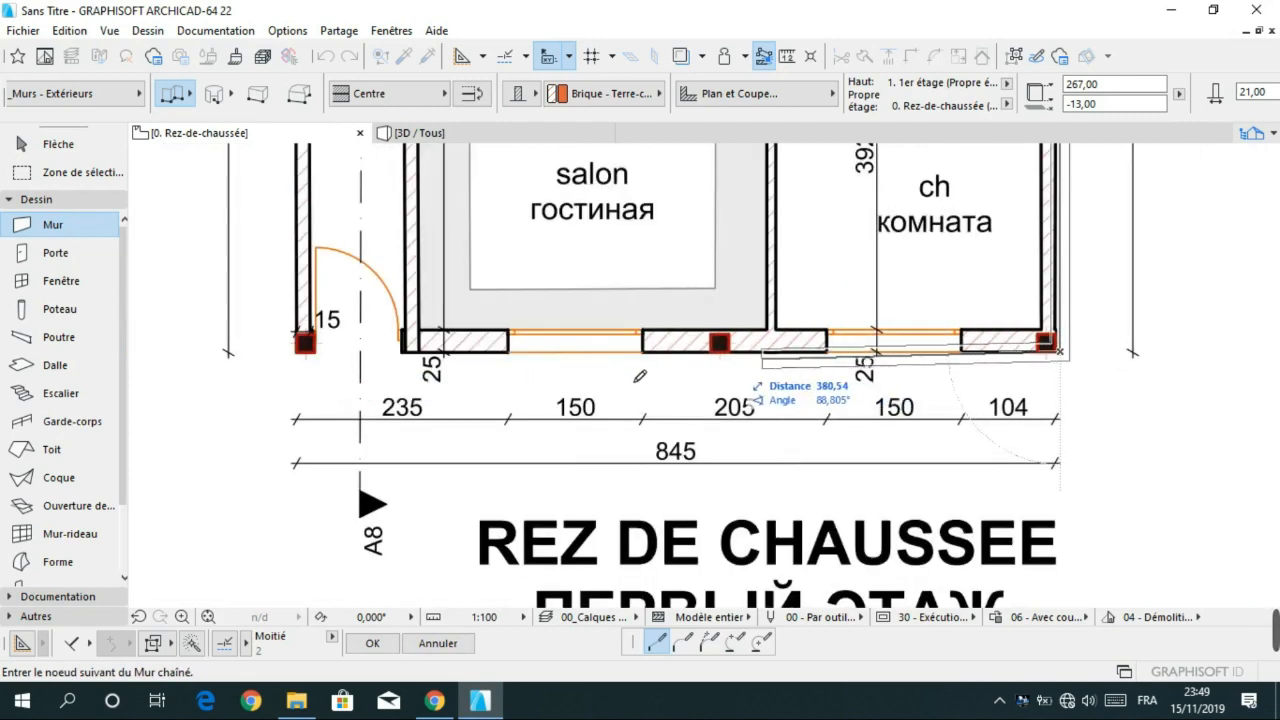
scroll(609, 372, "down", 2)
scroll(417, 360, "up", 4)
scroll(418, 362, "up", 2)
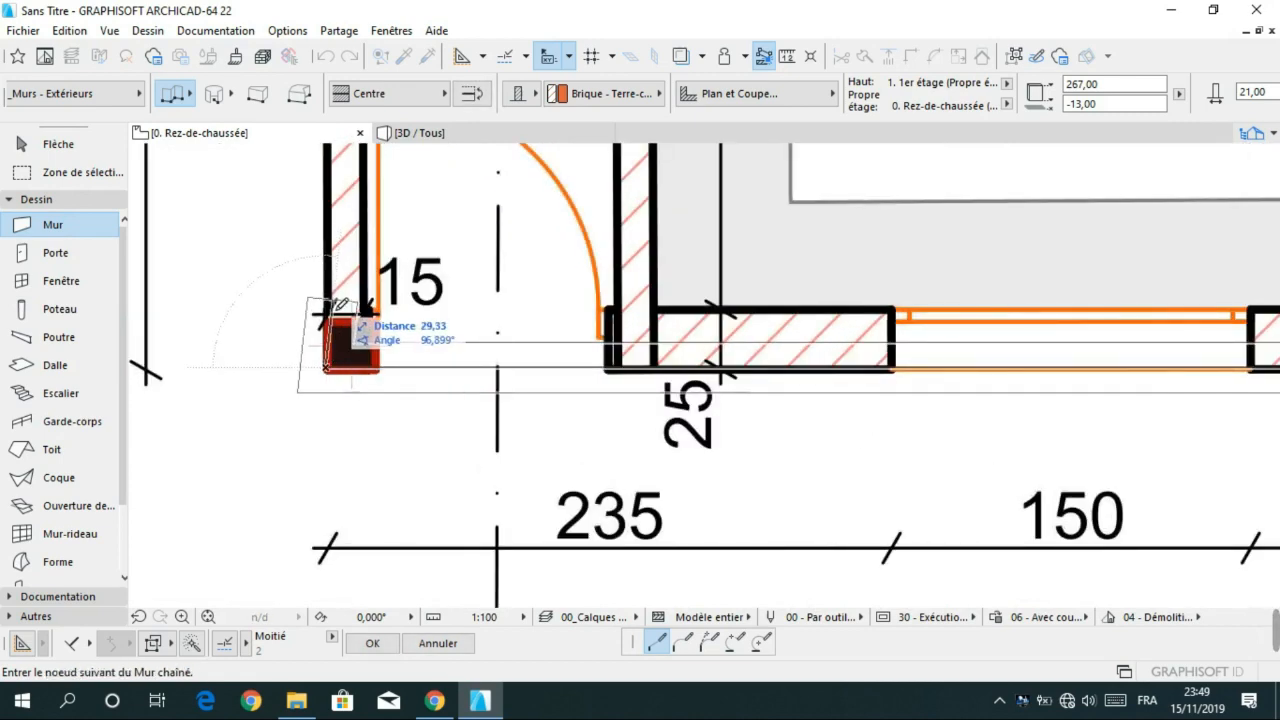
scroll(337, 291, "down", 2)
scroll(369, 465, "down", 3)
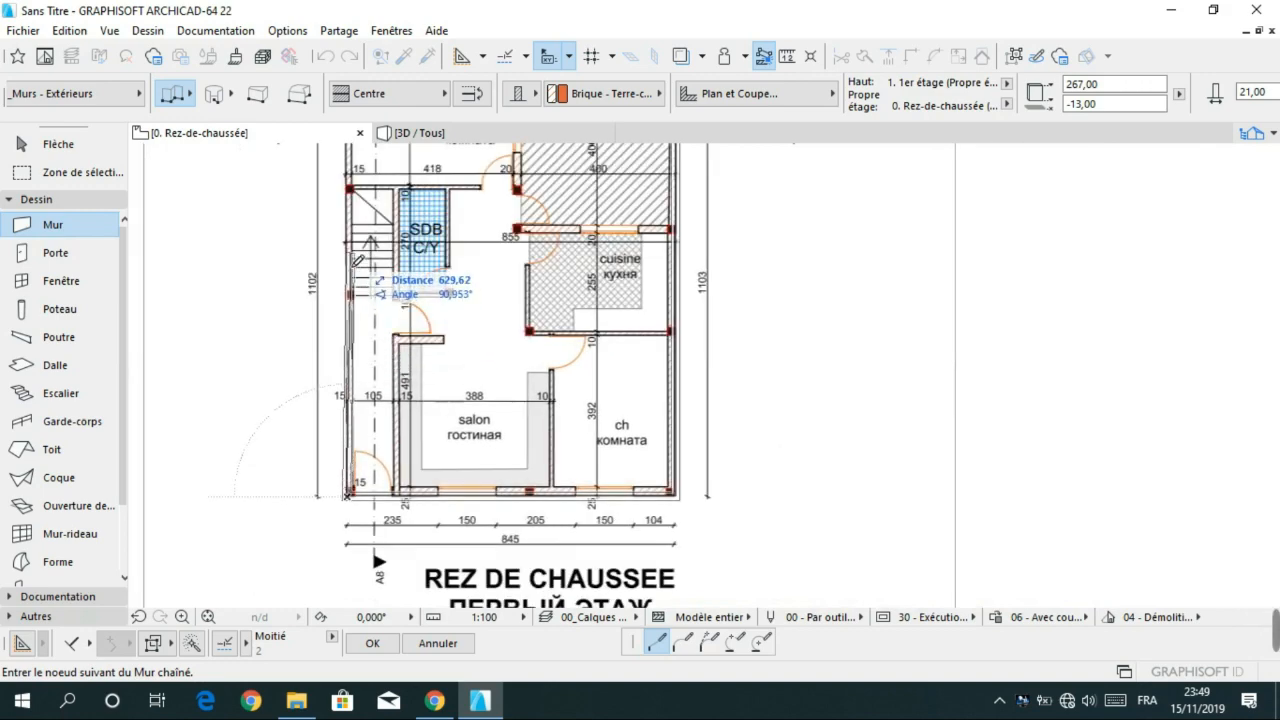
scroll(352, 255, "down", 2)
middle_click_drag(406, 367, 674, 318)
middle_click_drag(612, 272, 625, 448)
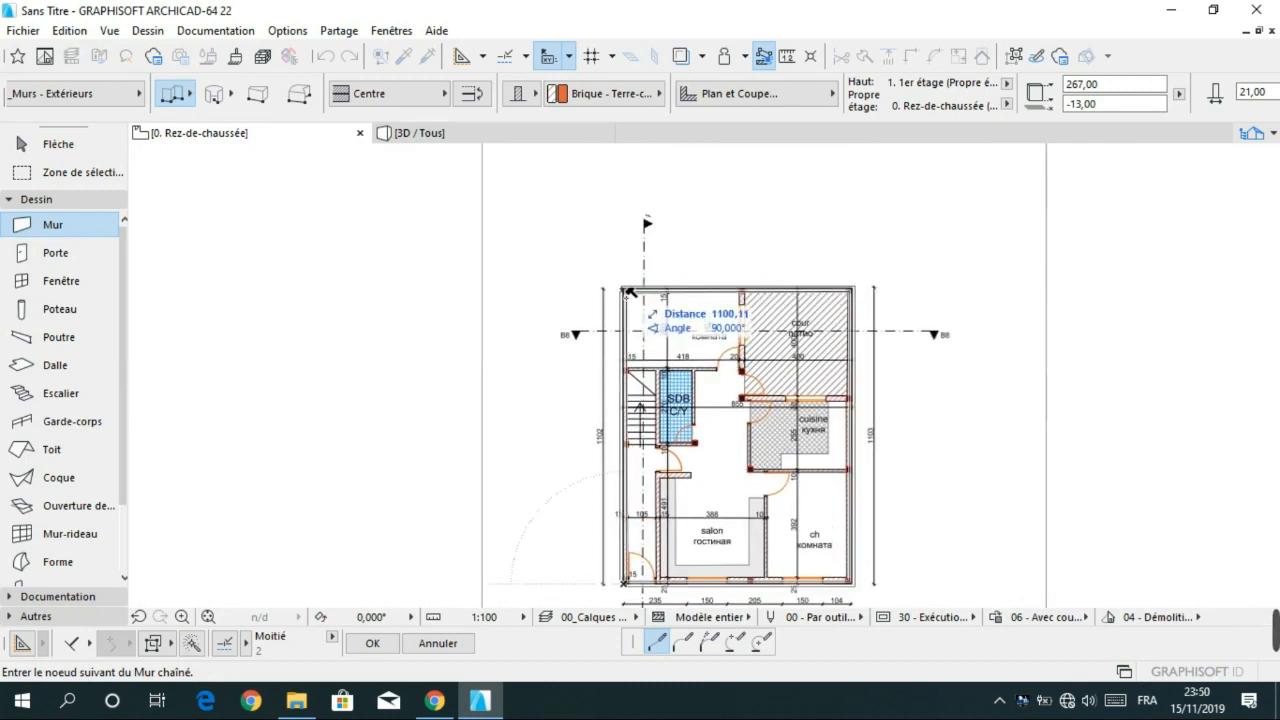
left_click(625, 290)
- Examine the new exterior walls over the plan, especially the joint at the upper-left corner
scroll(620, 420, "up", 5)
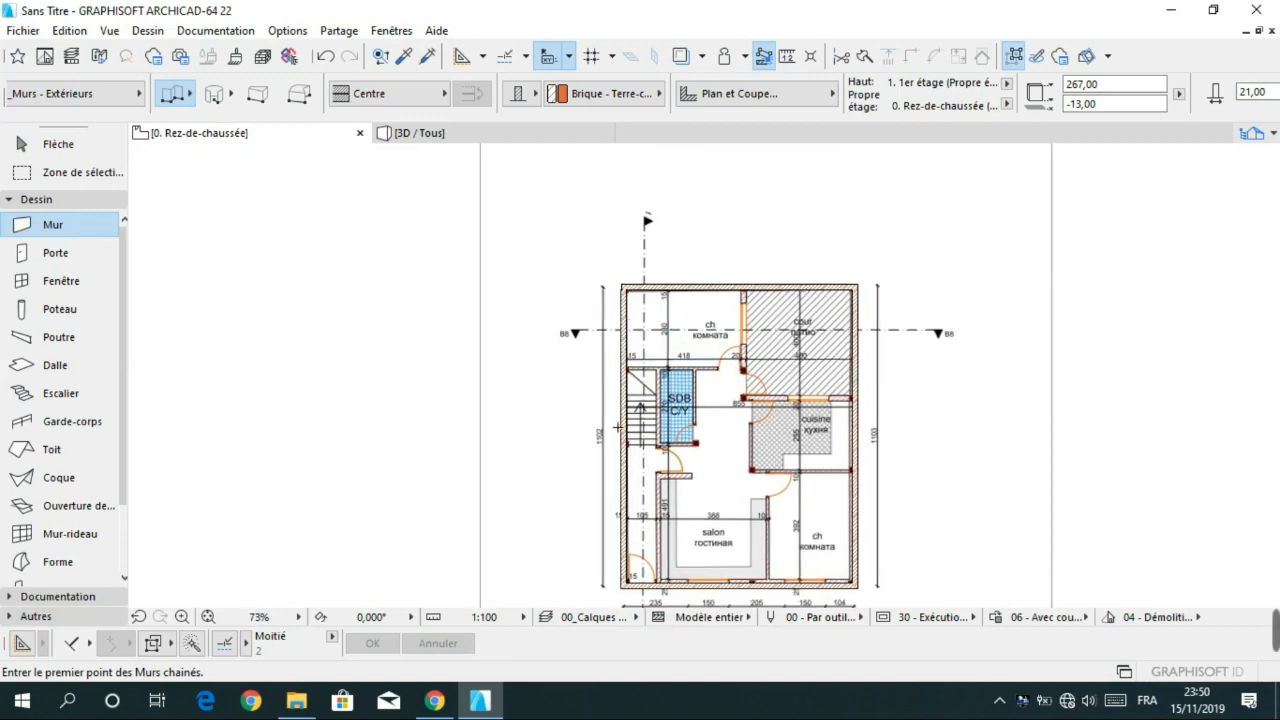
scroll(621, 384, "up", 4)
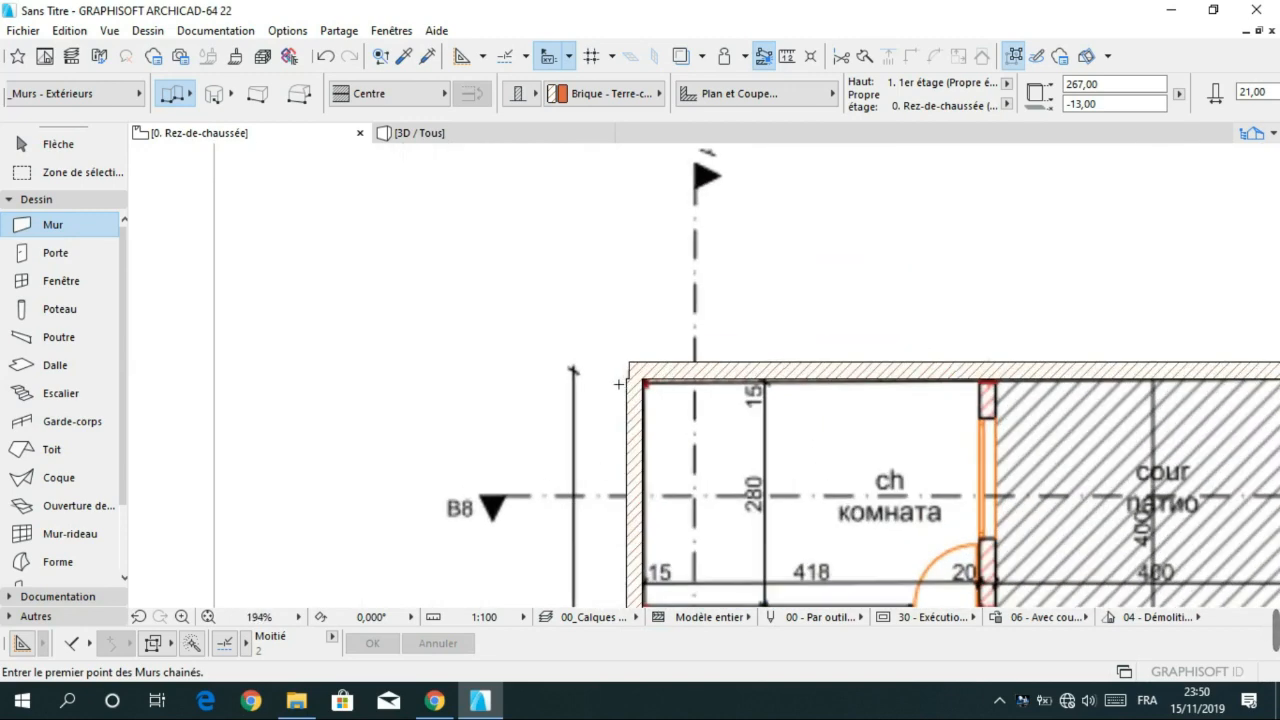
scroll(777, 364, "down", 1)
middle_click_drag(929, 503, 580, 188)
scroll(632, 298, "down", 5)
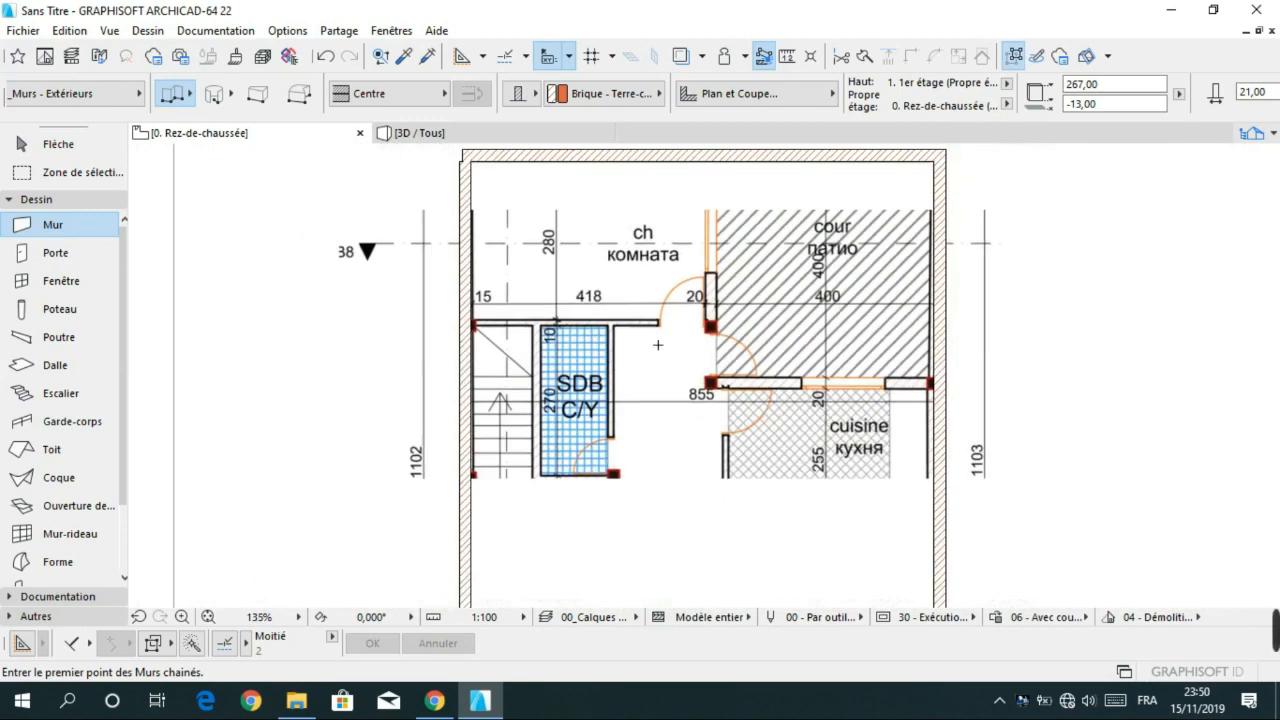
scroll(610, 245, "up", 1)
middle_click_drag(692, 405, 836, 629)
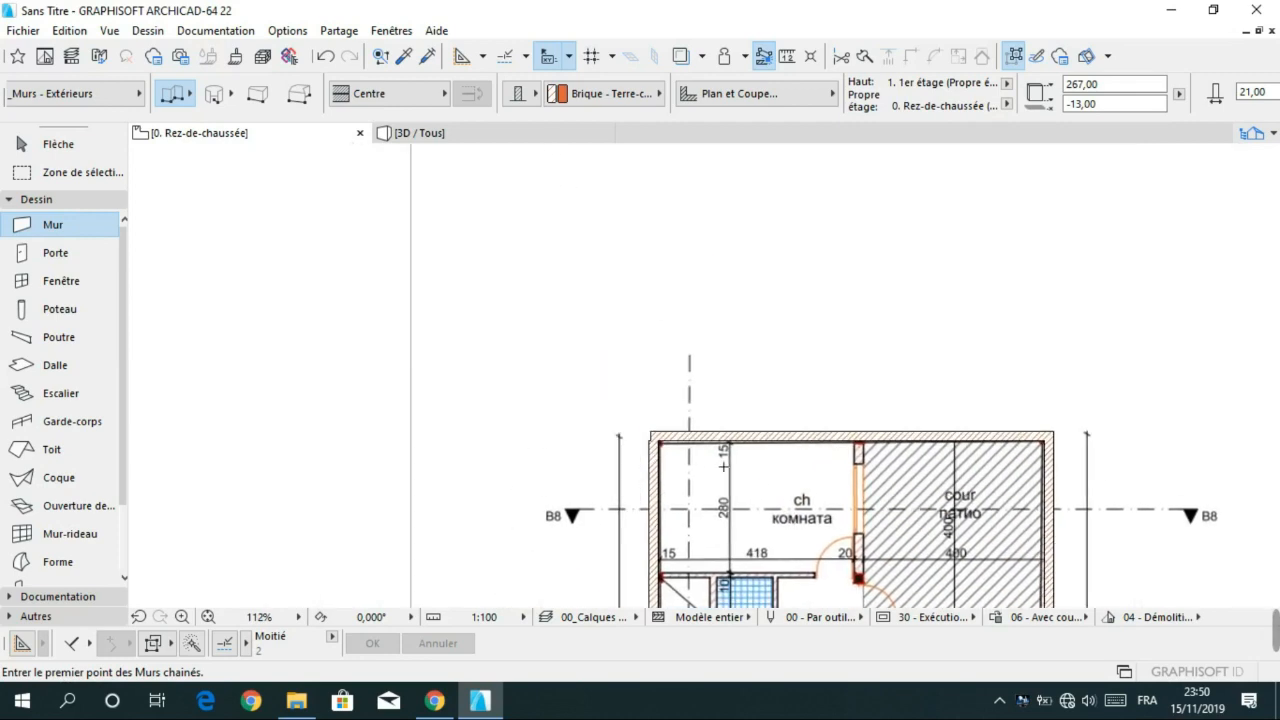
scroll(645, 438, "up", 7)
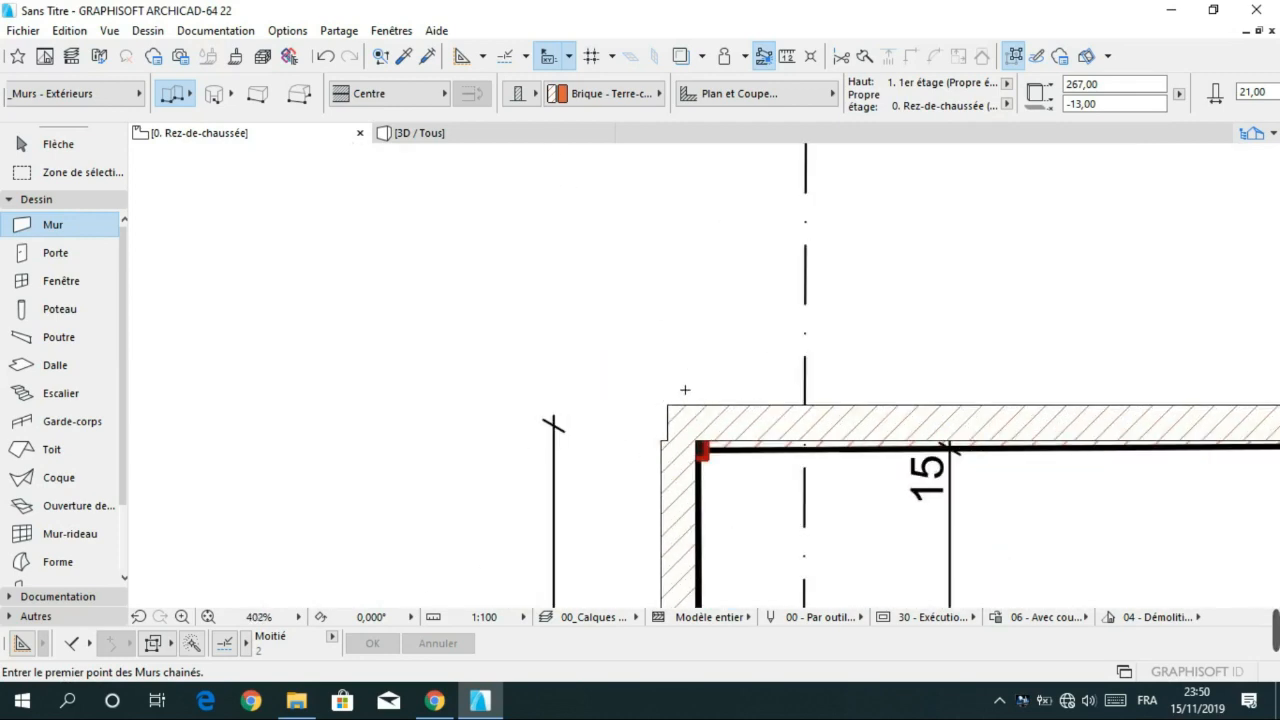
key("Escape")
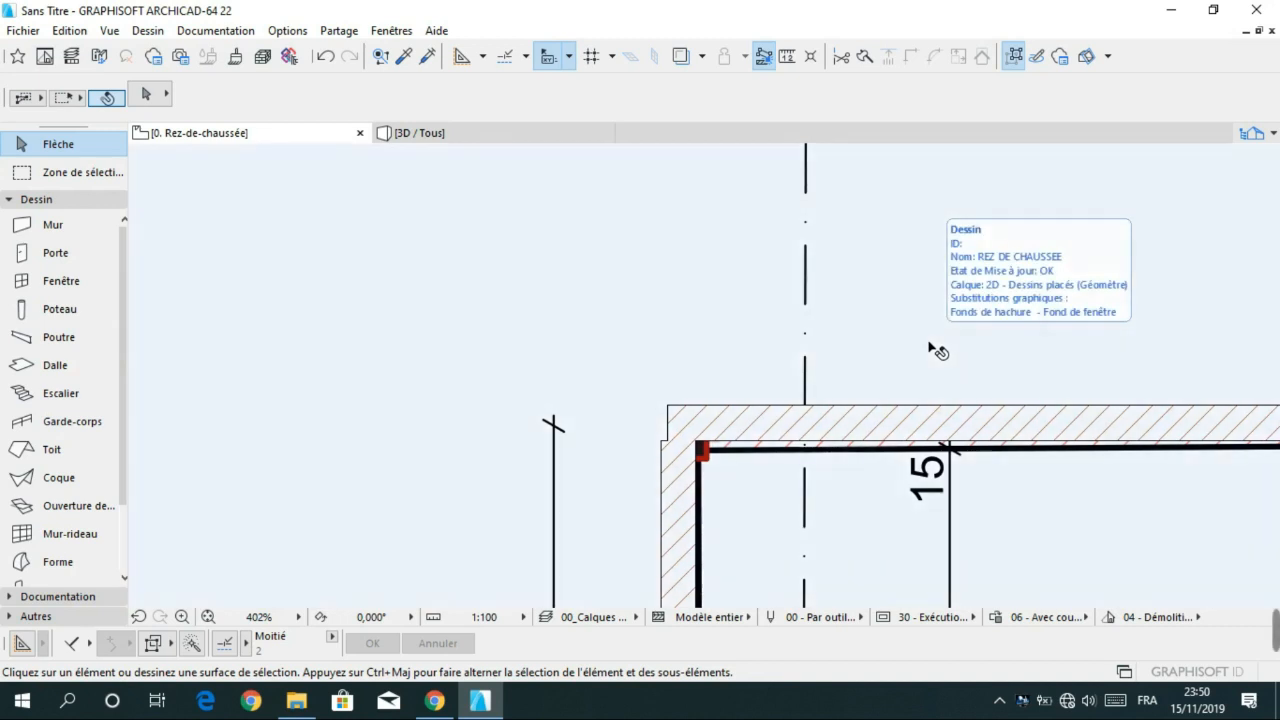
left_click(78, 225)
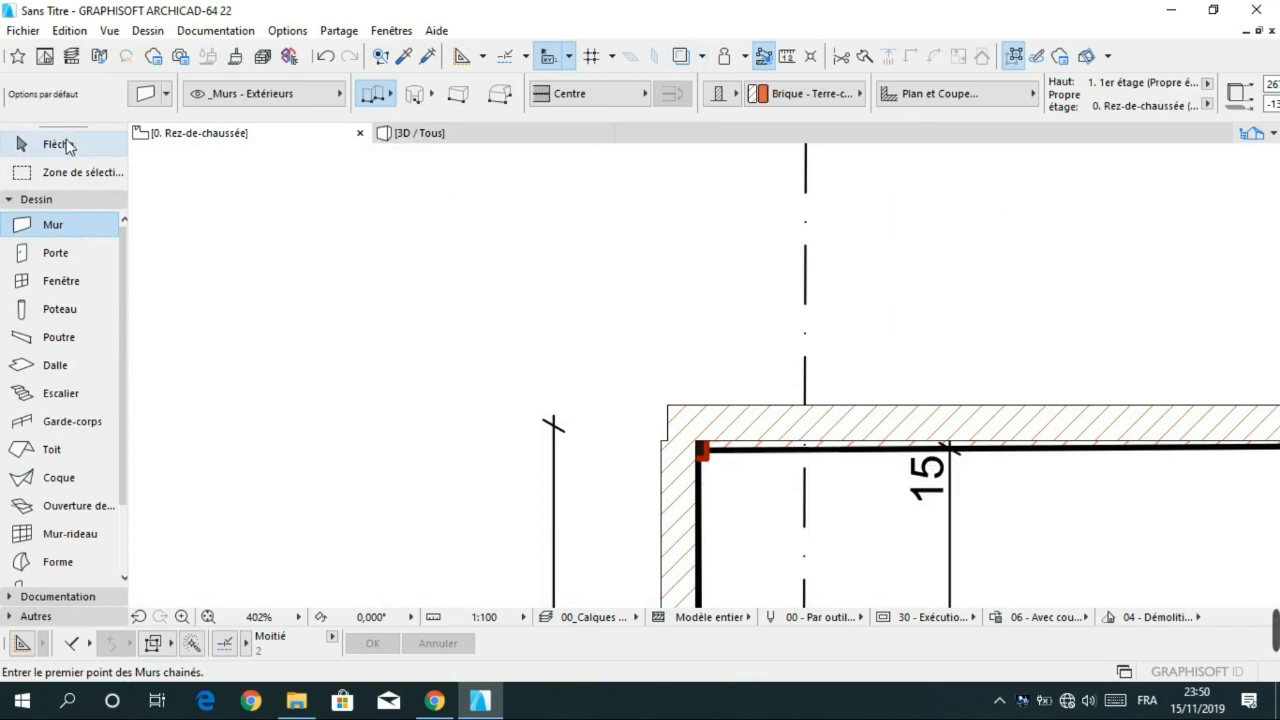
key("Escape")
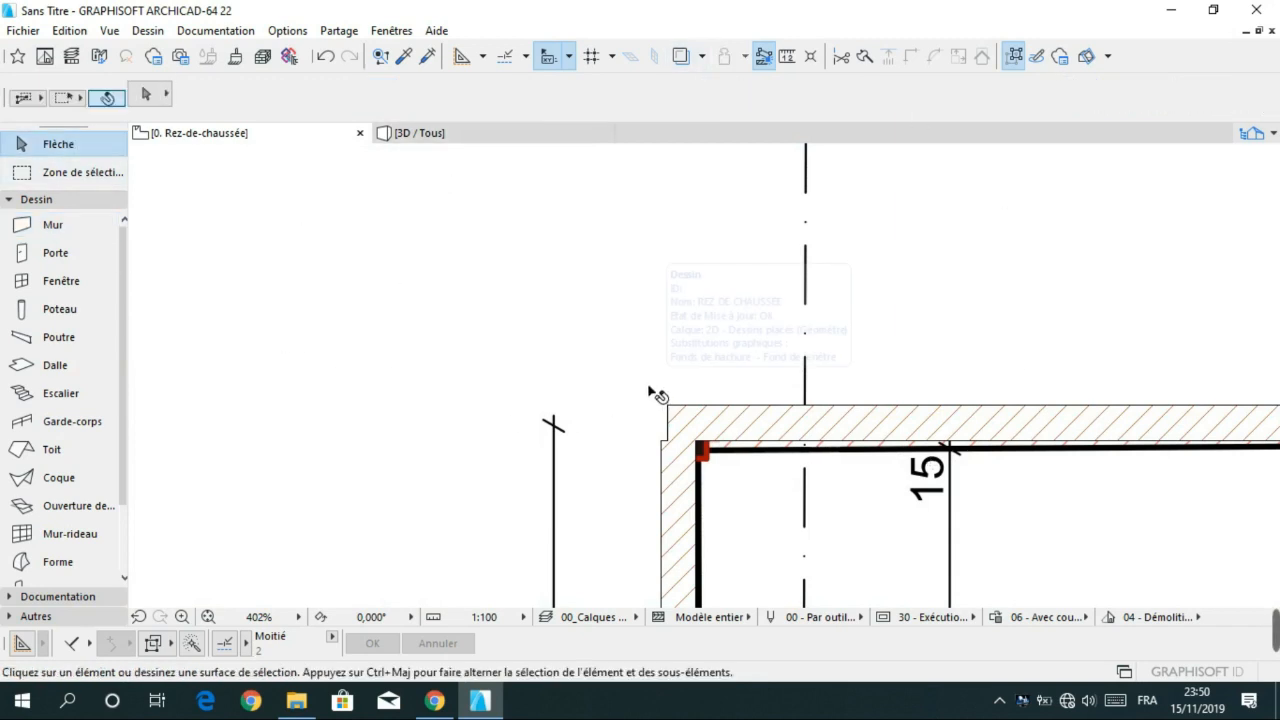
scroll(697, 462, "down", 2)
scroll(697, 462, "down", 2)
scroll(680, 463, "up", 5)
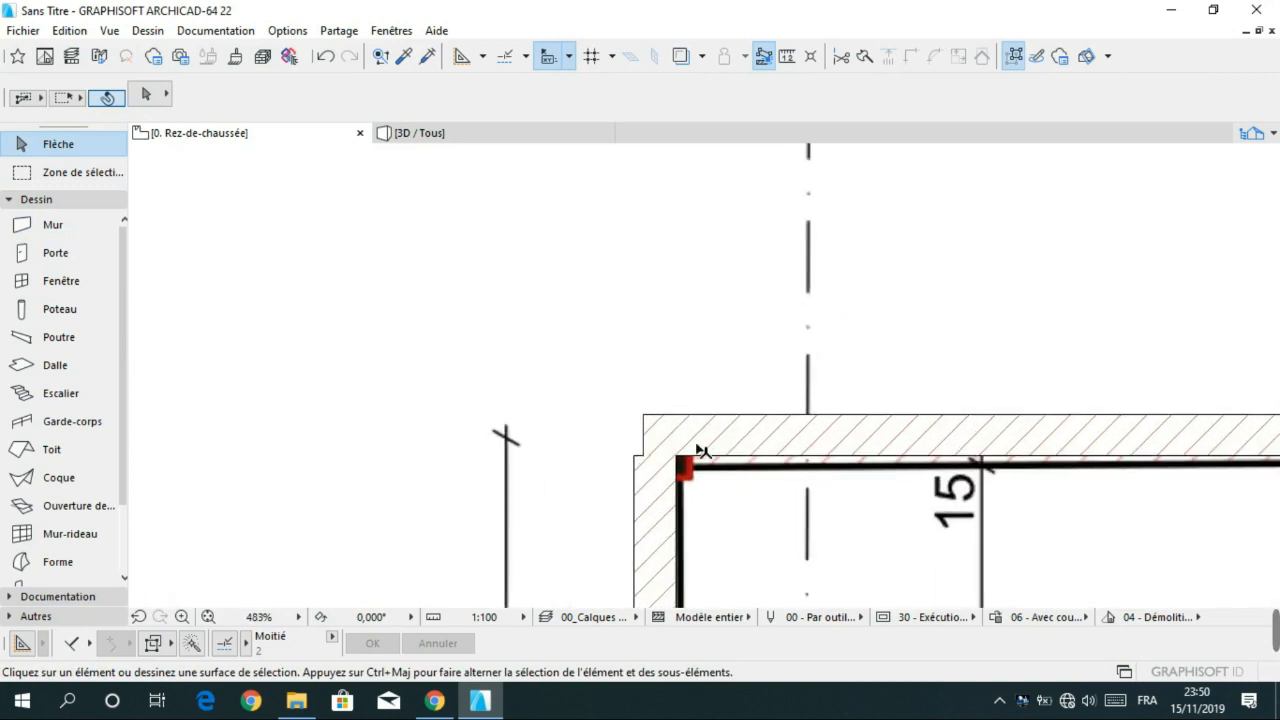
- Try the Adjust command on the upper horizontal wall with the left wall as boundary, and undo the adjustment
left_click(735, 455)
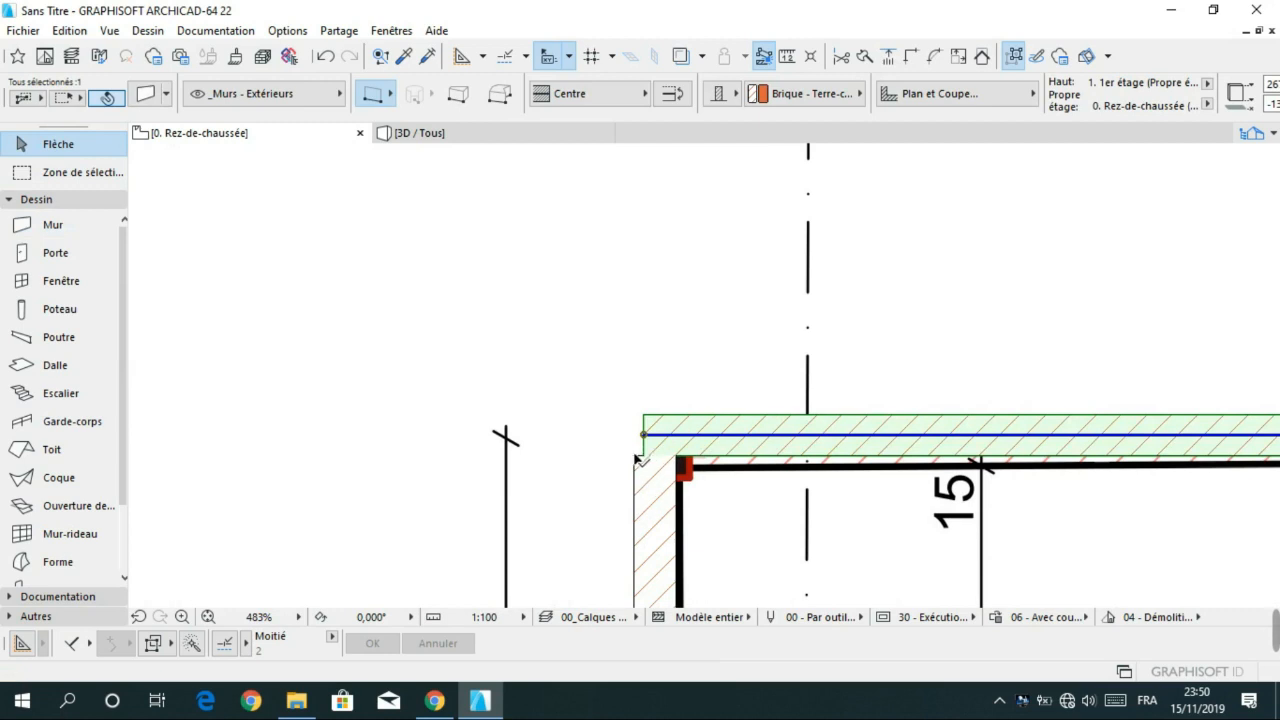
left_click(891, 57)
left_click(641, 483)
left_click(324, 58)
left_click(569, 359)
- Adjust the upper horizontal wall's end to the outer edge of the left exterior wall, squaring off the corner
left_click(758, 432)
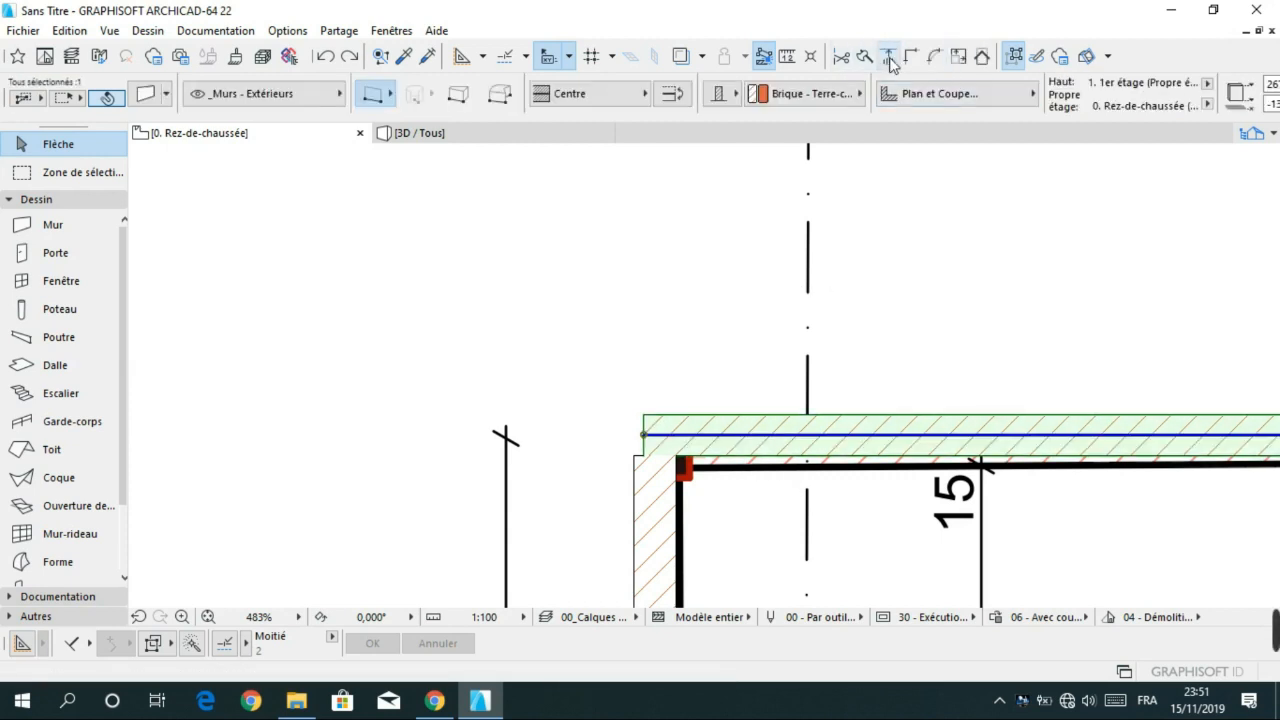
left_click(889, 58)
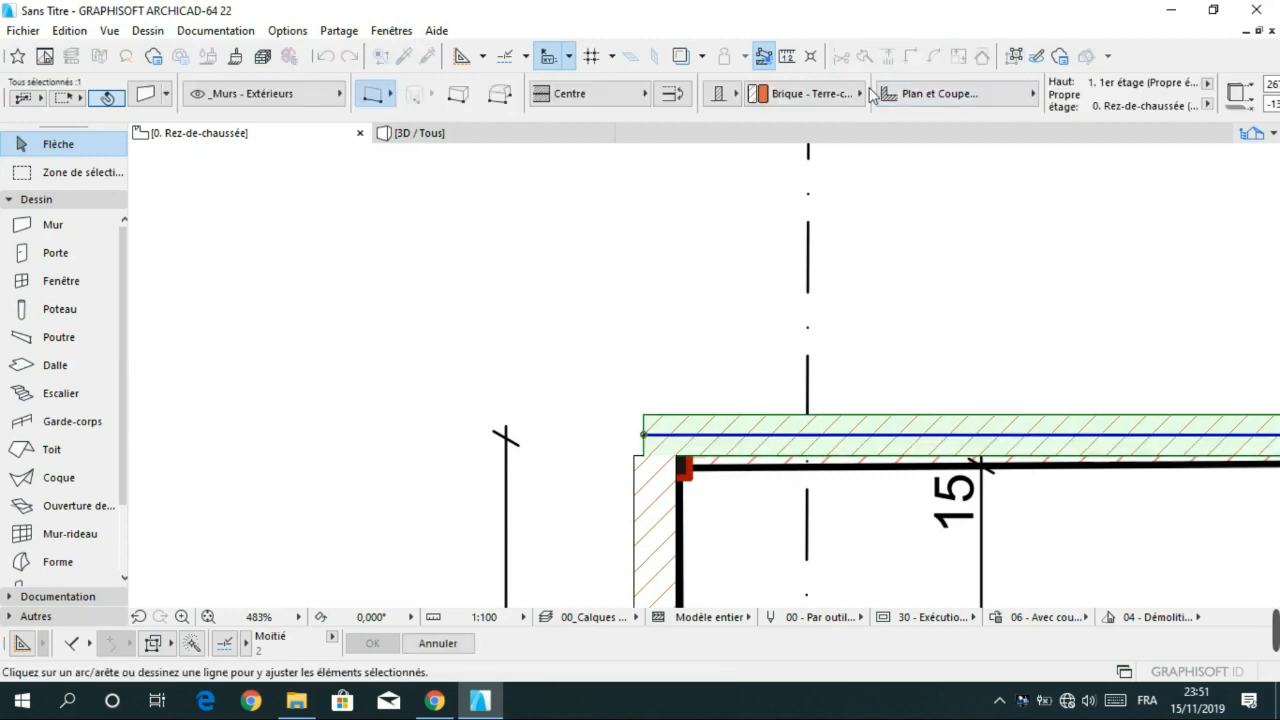
left_click(634, 481)
left_click(578, 362)
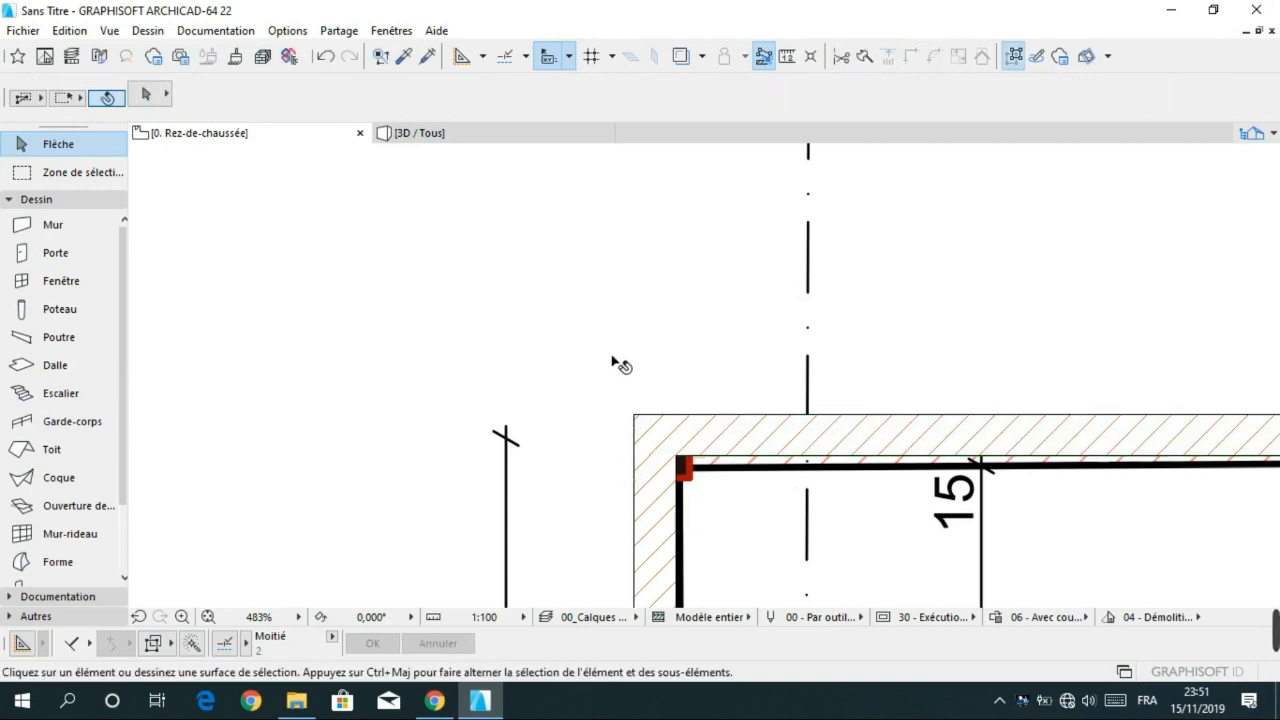
- Examine the exterior walls around the rest of the outline, including the lower-right corner and lower wall
scroll(613, 355, "down", 3)
middle_click_drag(625, 347, 362, 249)
scroll(427, 265, "down", 2)
middle_click_drag(585, 353, 433, 269)
scroll(487, 316, "down", 4)
middle_click_drag(565, 550, 575, 238)
scroll(562, 413, "up", 2)
scroll(563, 411, "up", 1)
scroll(660, 400, "up", 3)
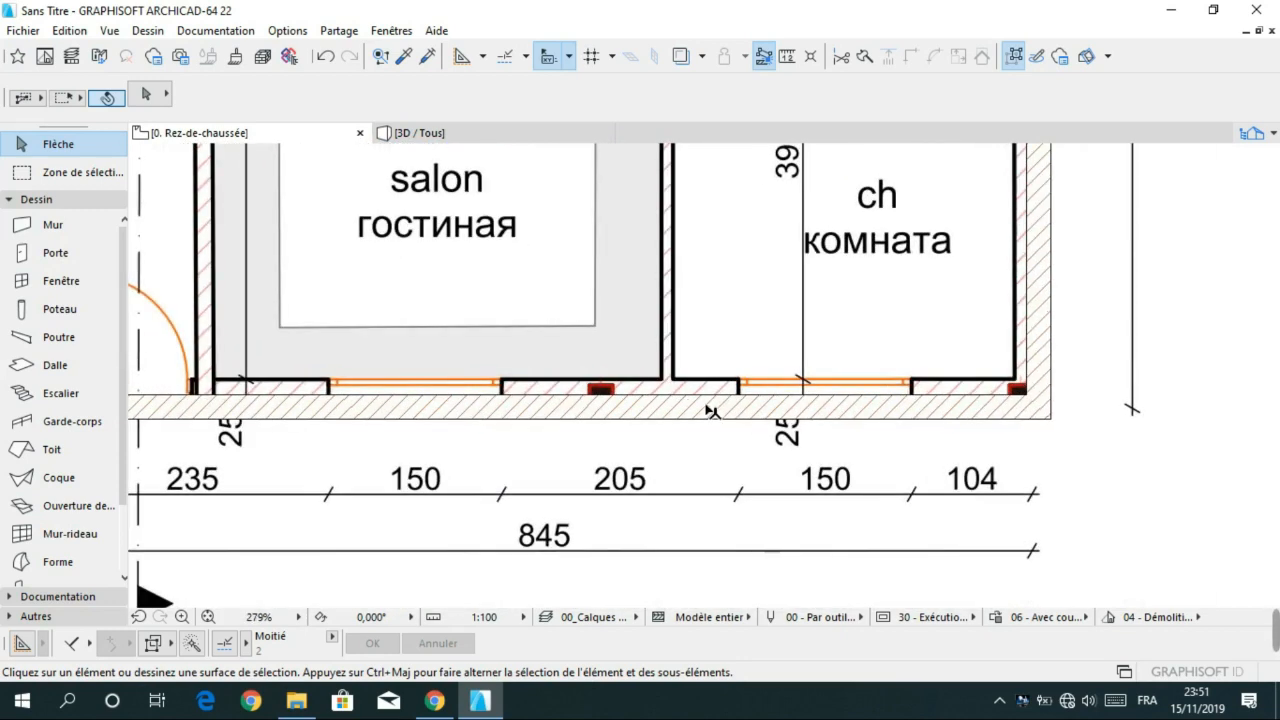
- Select the lower exterior wall and preview its curved-edge and tangent editing options
left_click(742, 408)
left_click(740, 407)
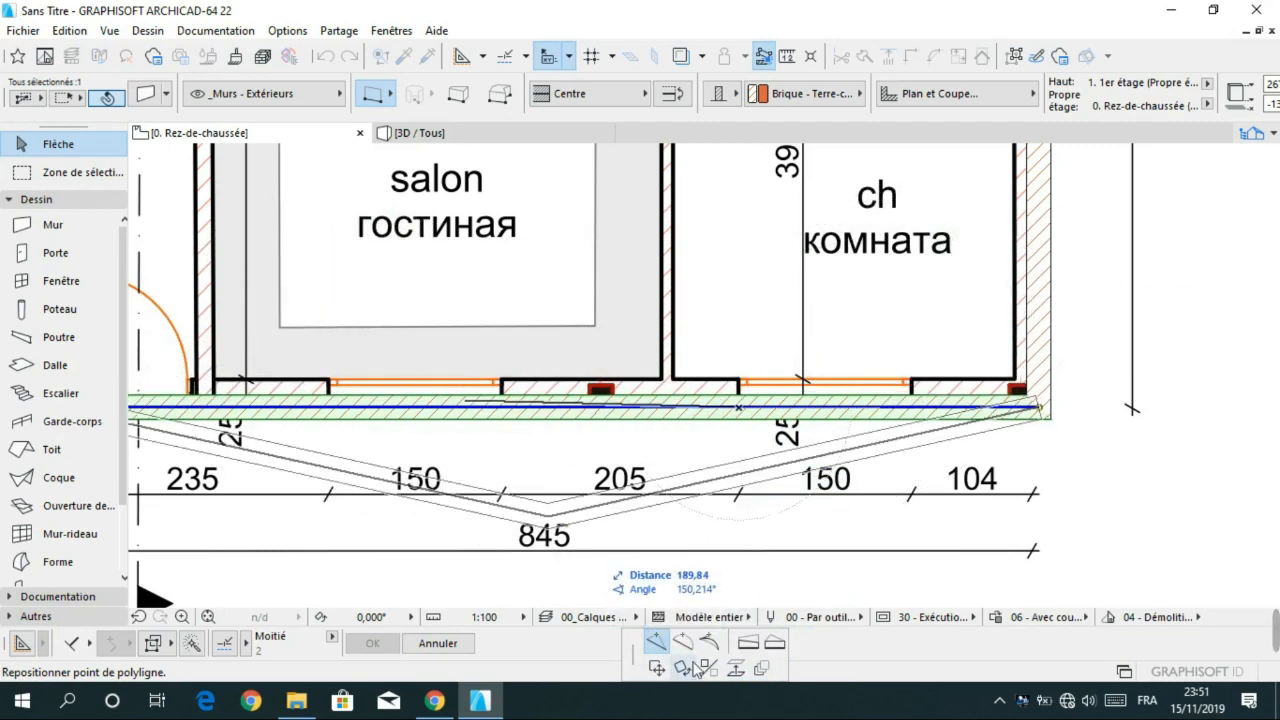
left_click(684, 645)
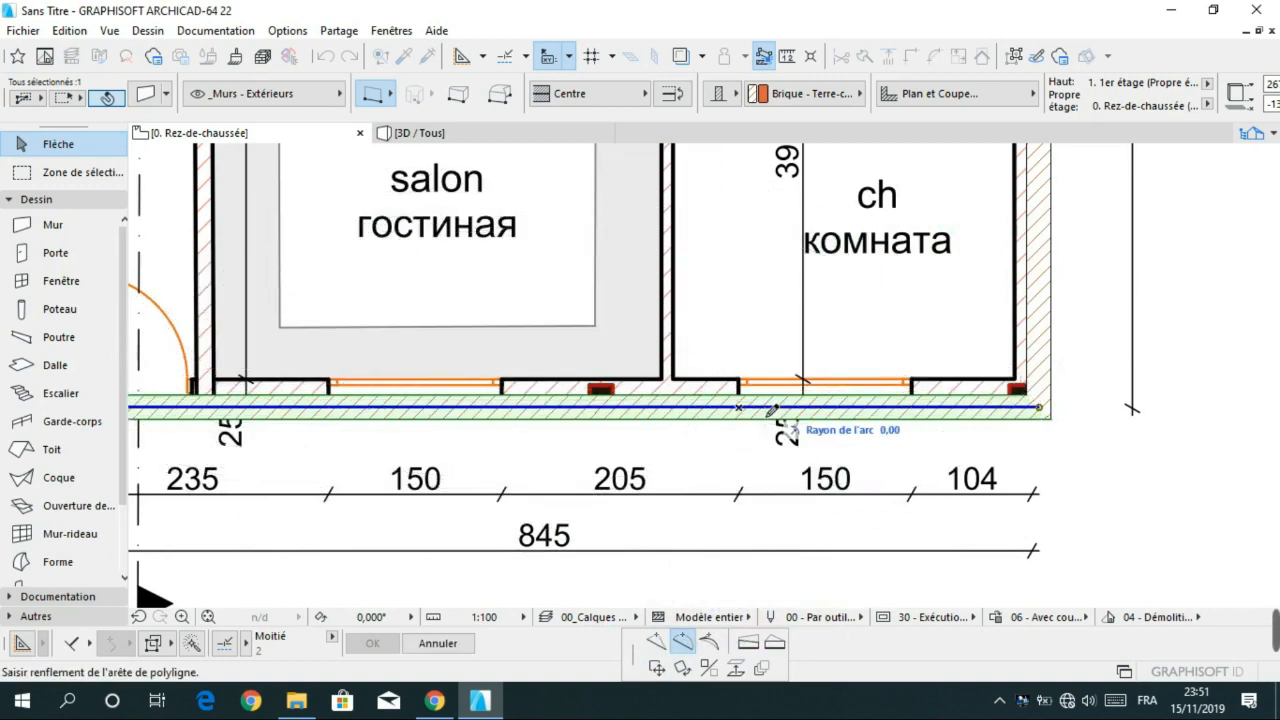
left_click(709, 641)
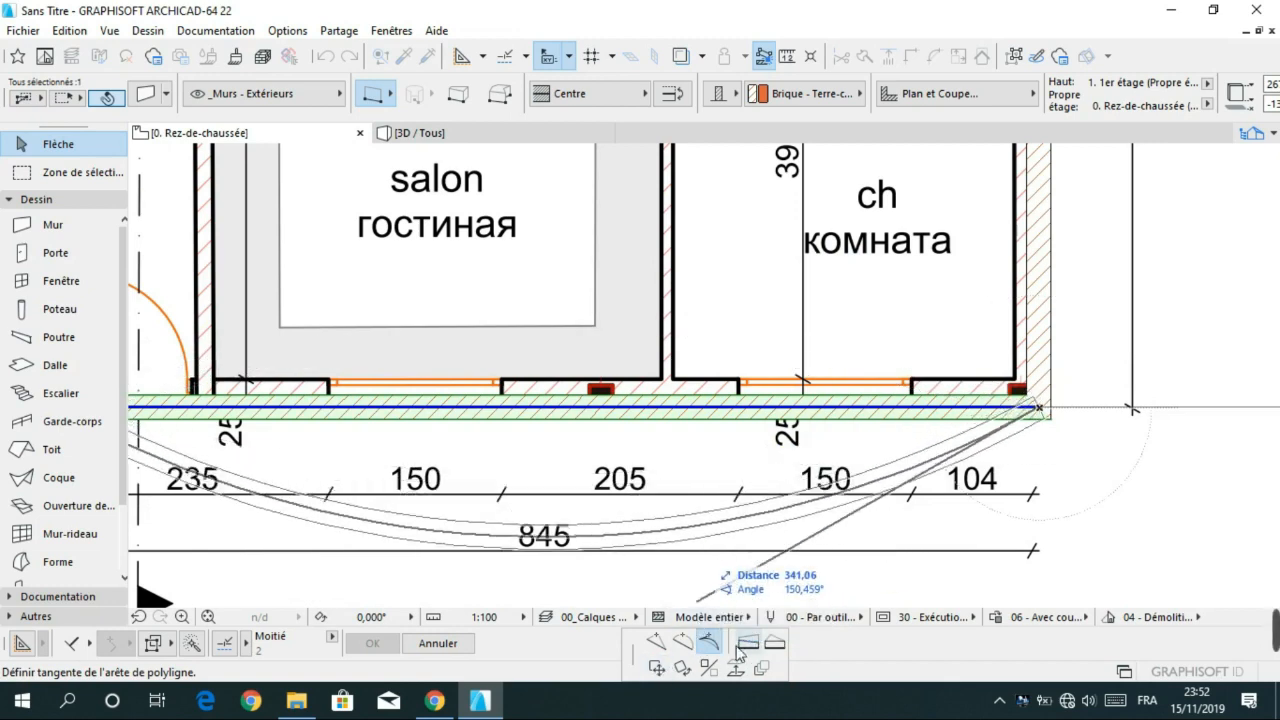
- Move the lower exterior wall about 14 cm inward, onto the plan's lower wall
left_click(656, 667)
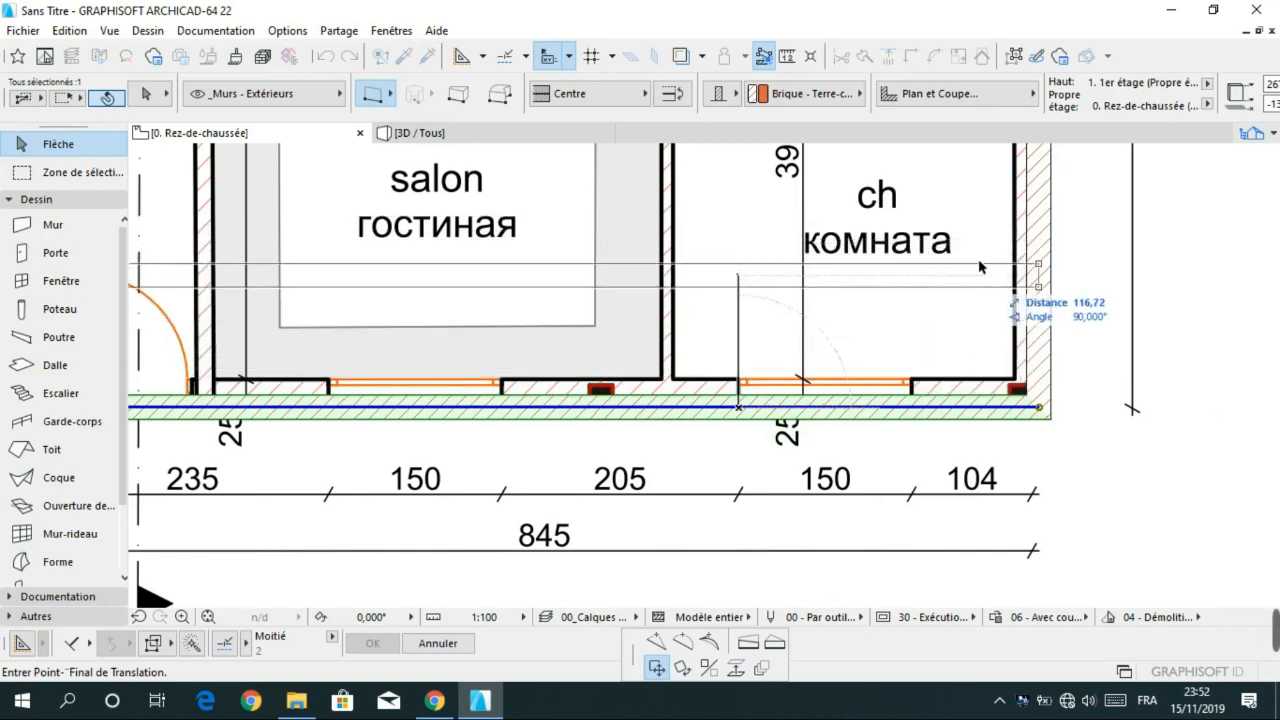
scroll(912, 322, "down", 3)
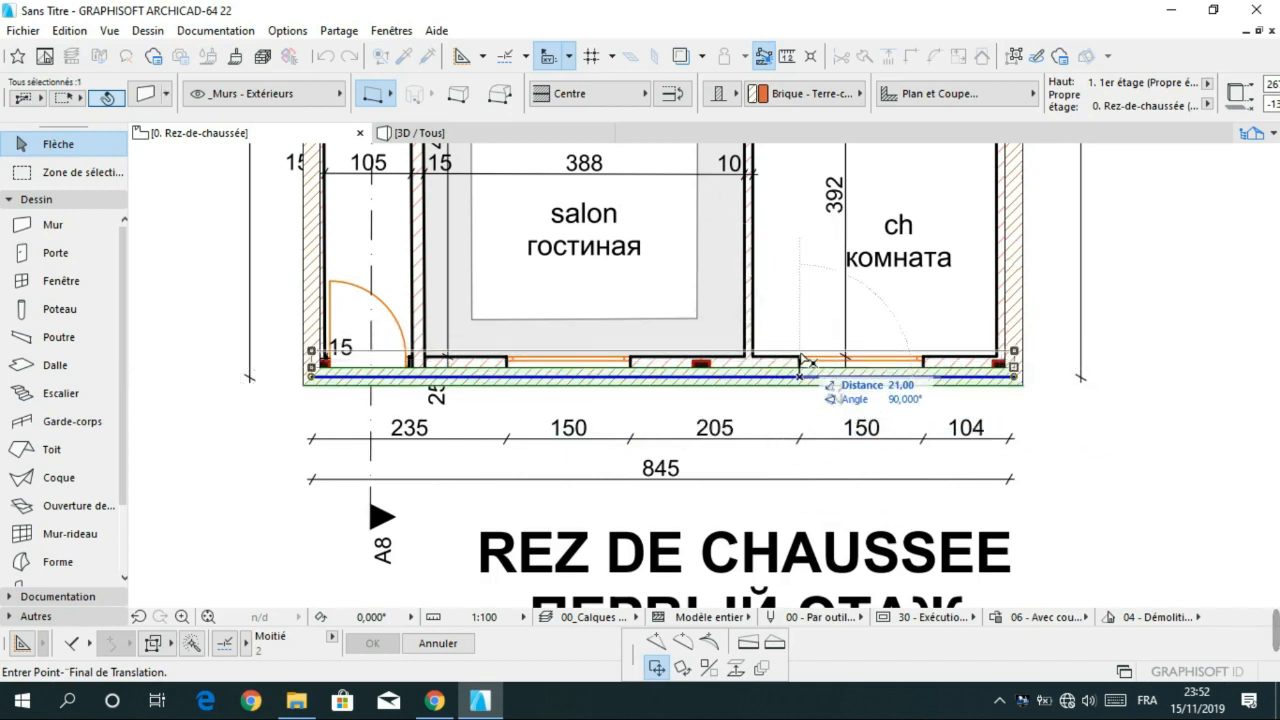
scroll(800, 370, "up", 5)
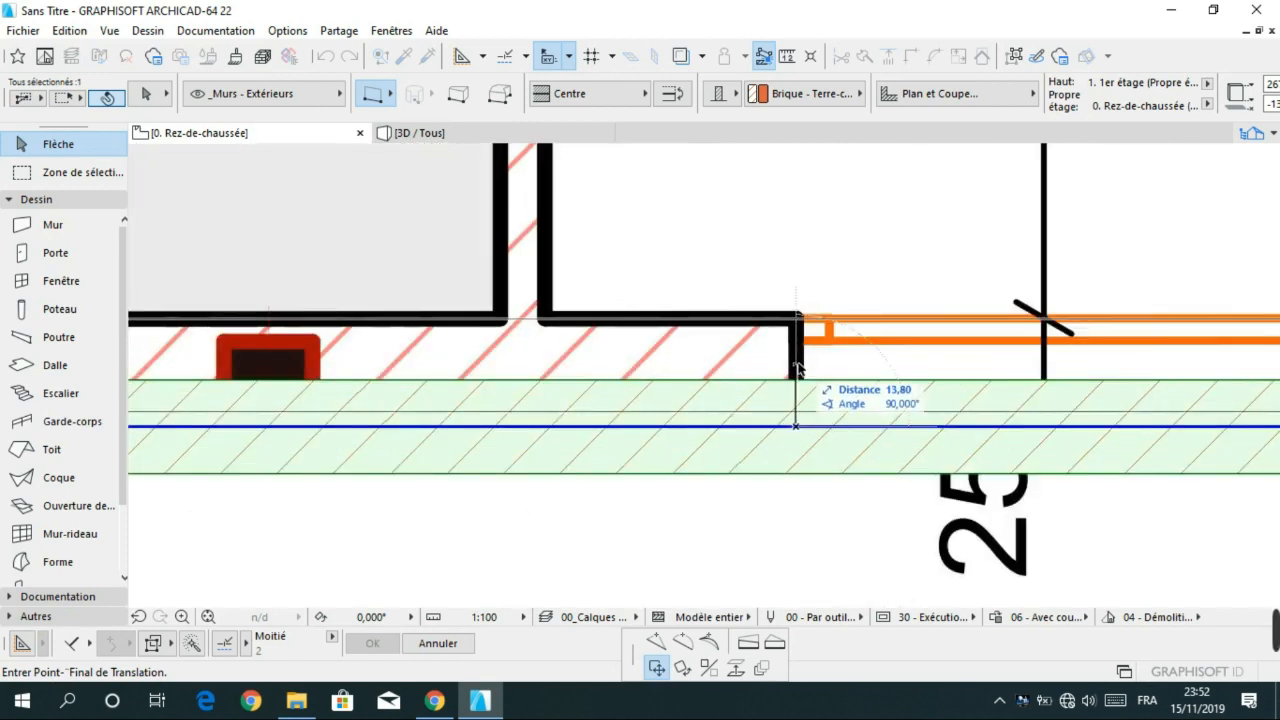
left_click(797, 362)
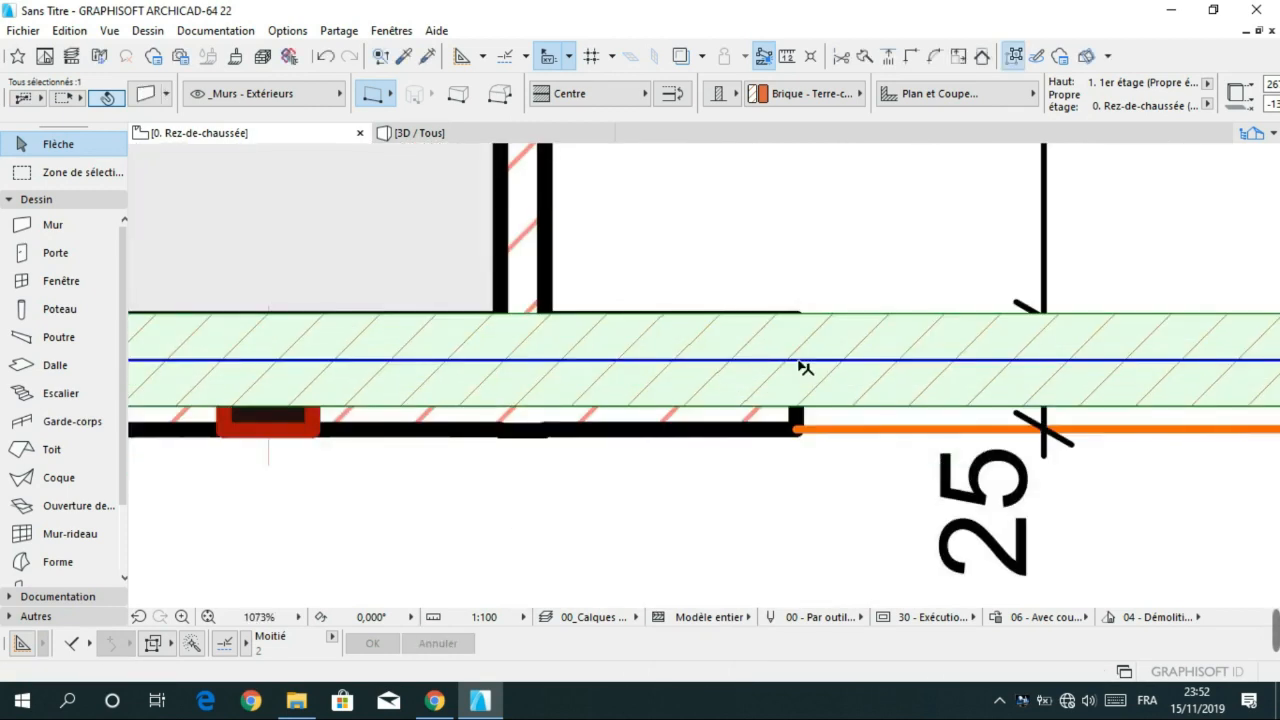
- Shift the lower exterior wall slightly outward so it is centred between the plan's inner and outer wall lines
scroll(820, 380, "down", 5)
scroll(826, 395, "down", 2)
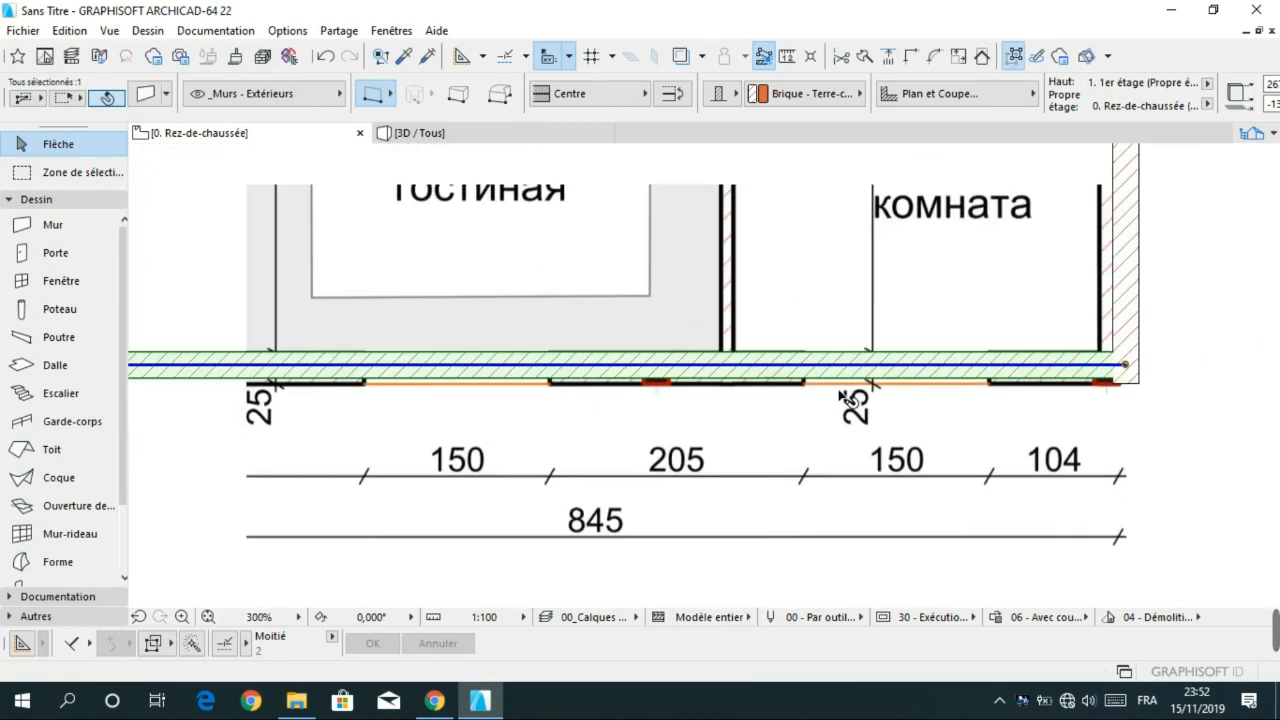
scroll(957, 414, "up", 2)
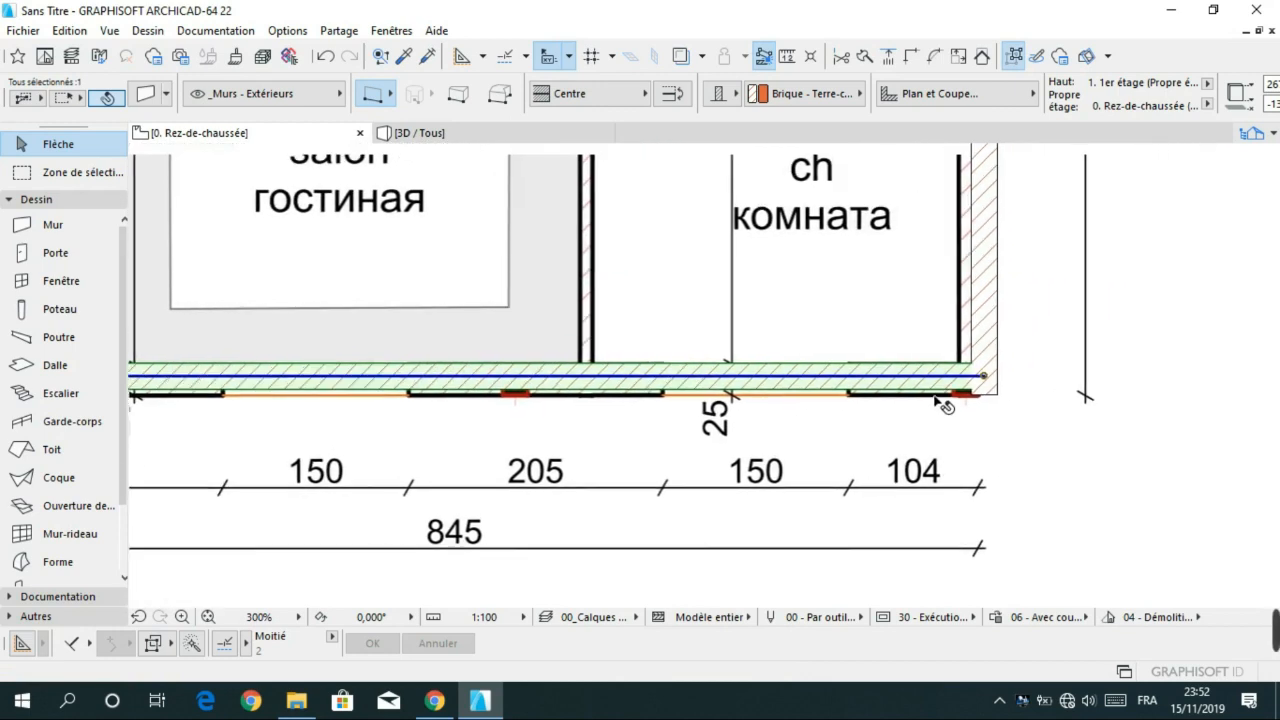
left_click(1085, 365)
left_click(946, 396)
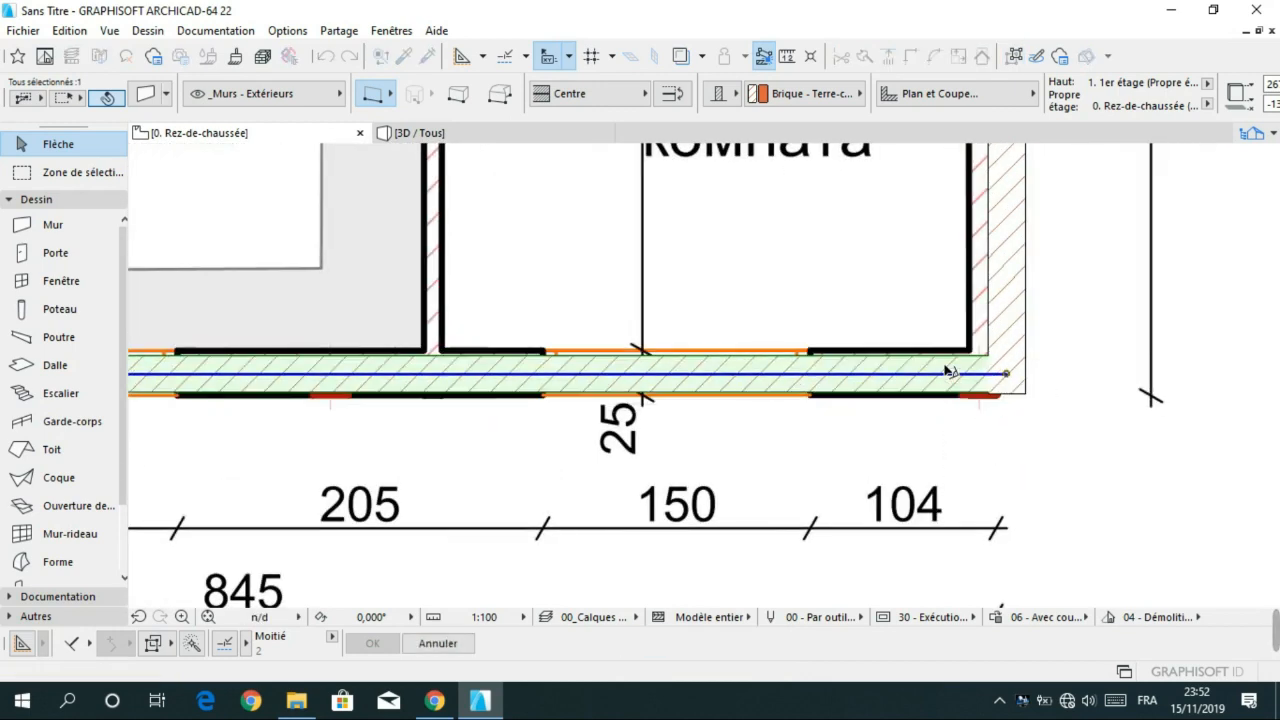
- Examine how the lower exterior wall fits between the plan's wall lines along its whole length
scroll(797, 437, "down", 7)
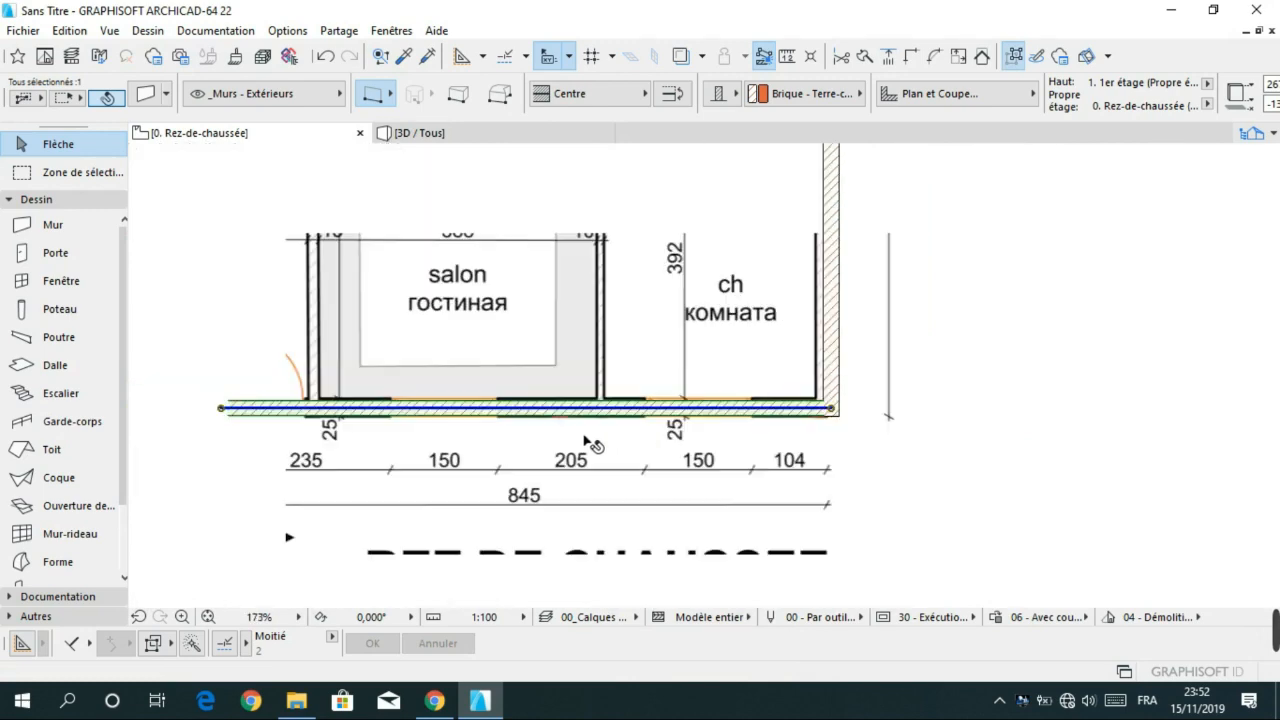
middle_click_drag(585, 432, 703, 466)
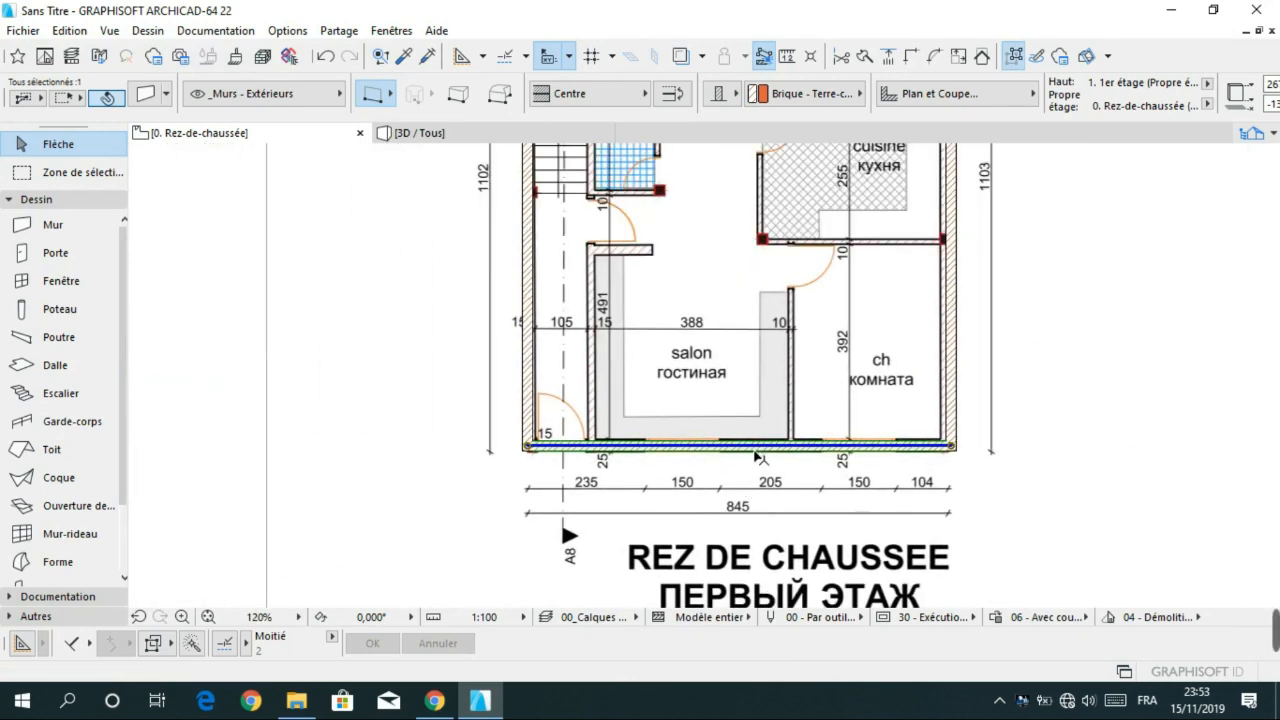
scroll(726, 449, "up", 7)
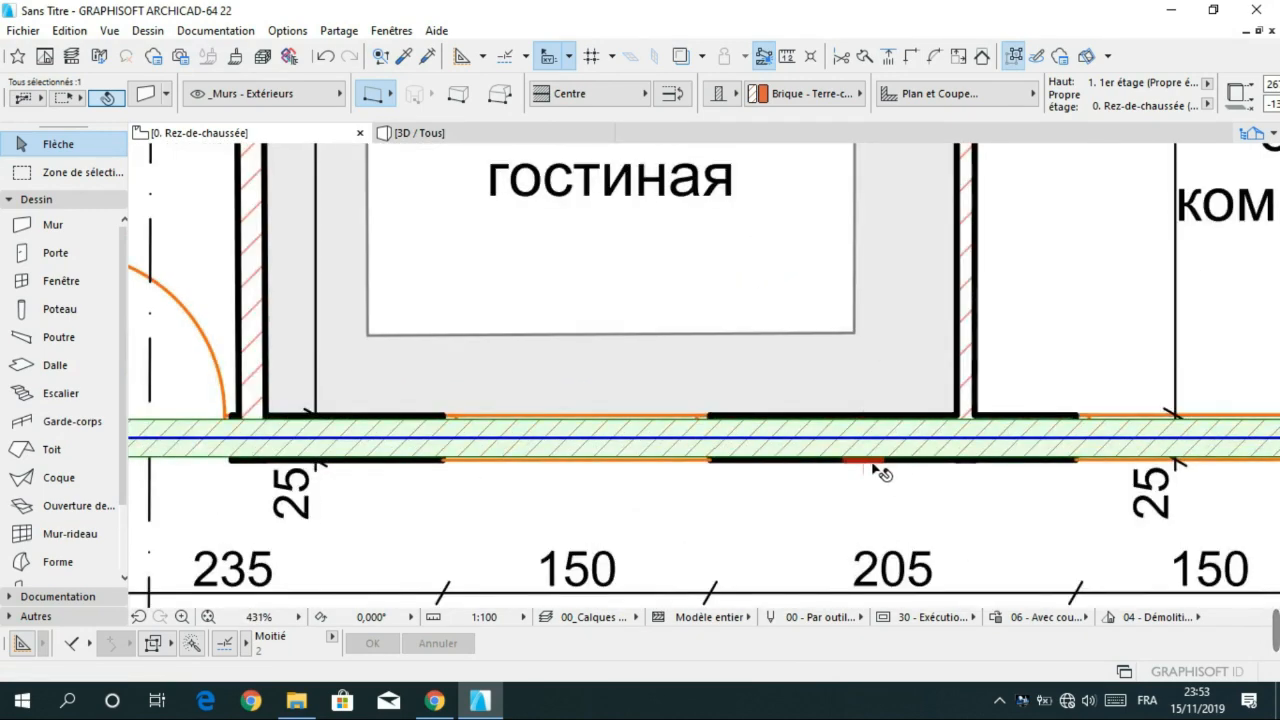
scroll(880, 482, "down", 10)
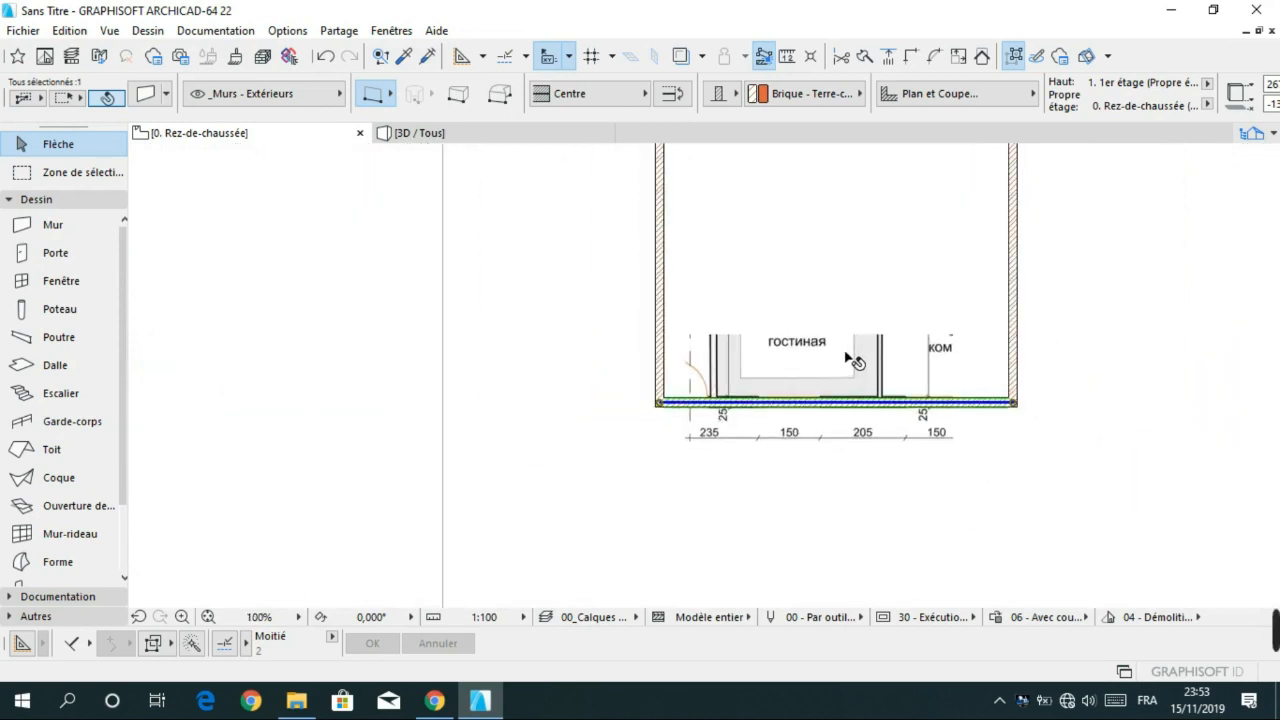
scroll(720, 443, "up", 9)
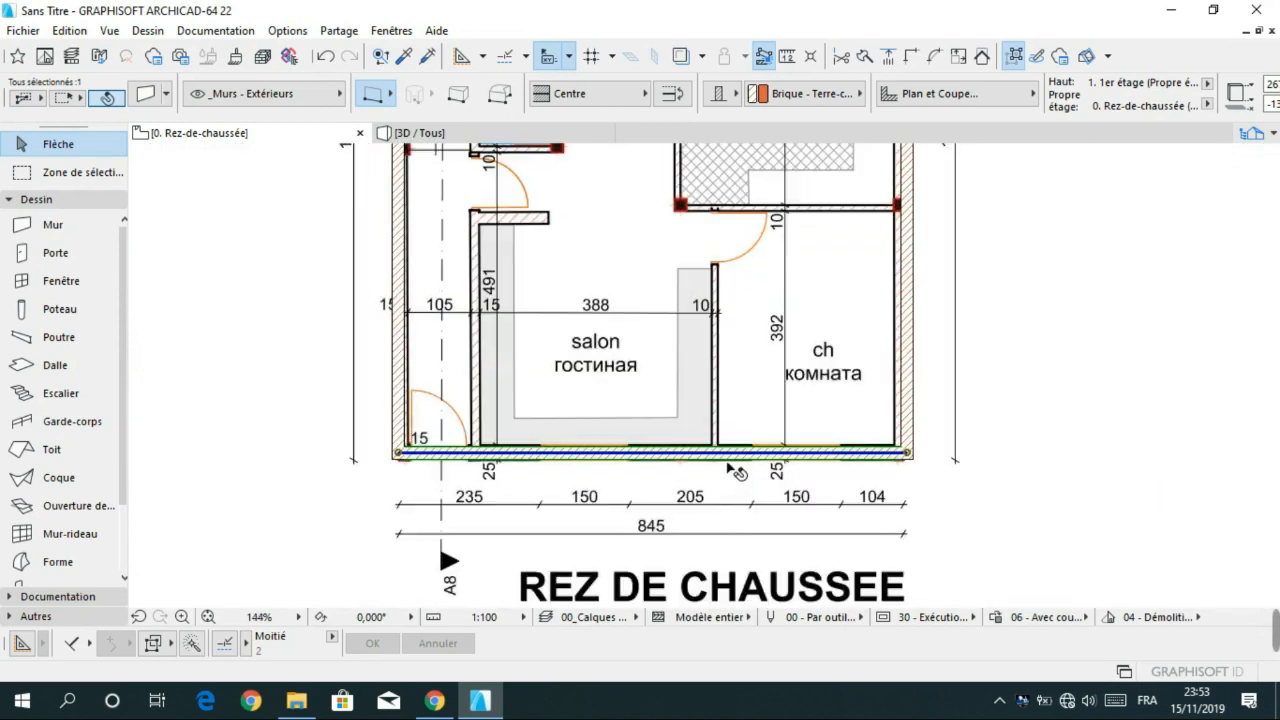
left_click(760, 447)
left_click(760, 447)
left_click(760, 447)
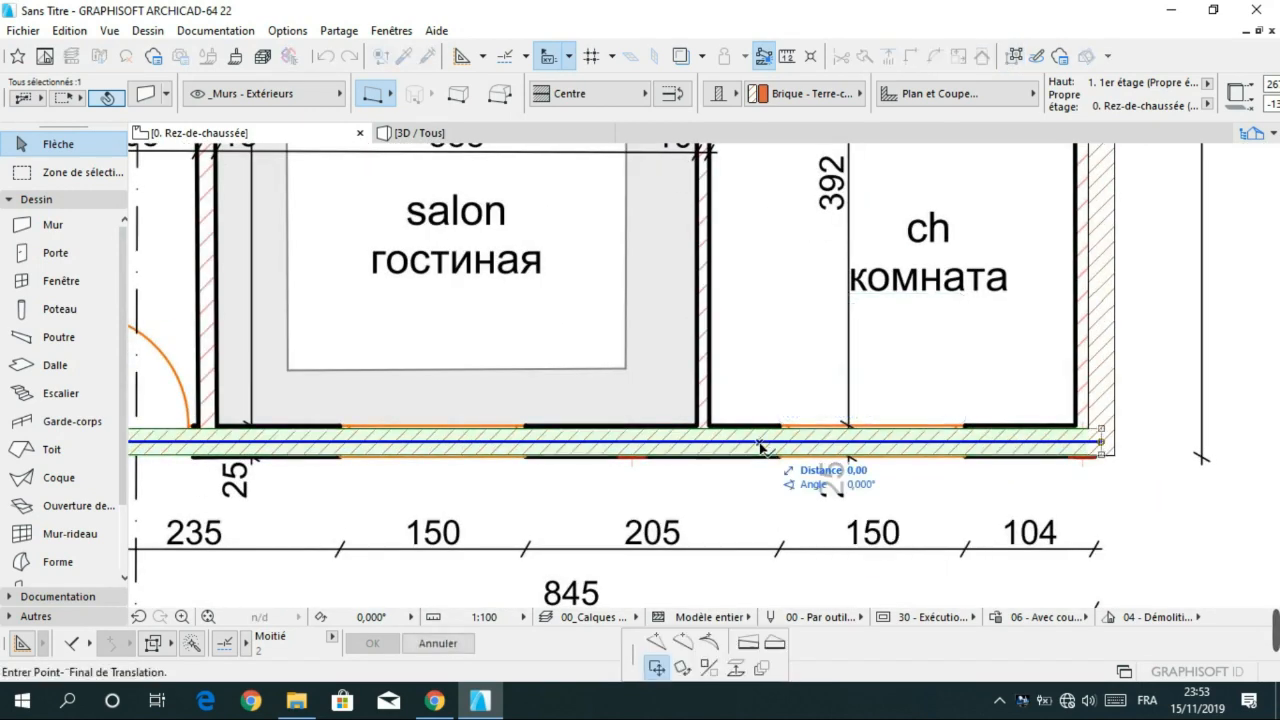
left_click(760, 447)
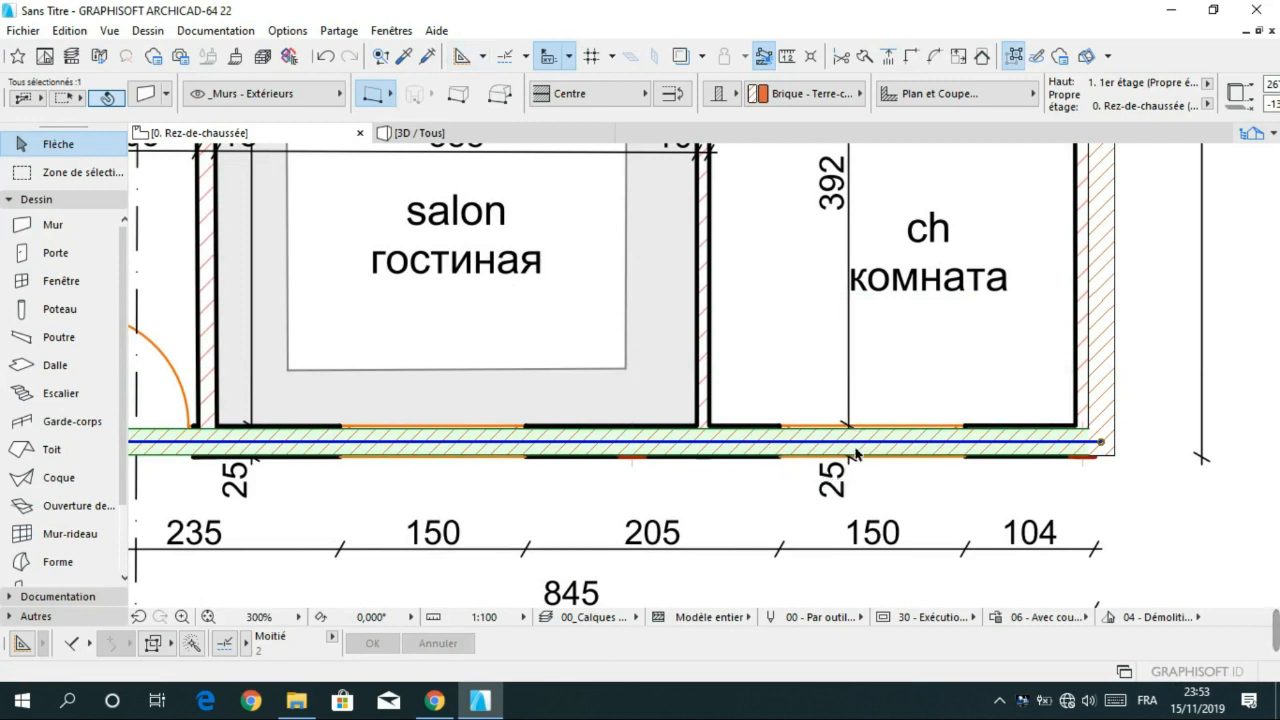
- Check the length unit and decimals in the project's working units
left_click(290, 31)
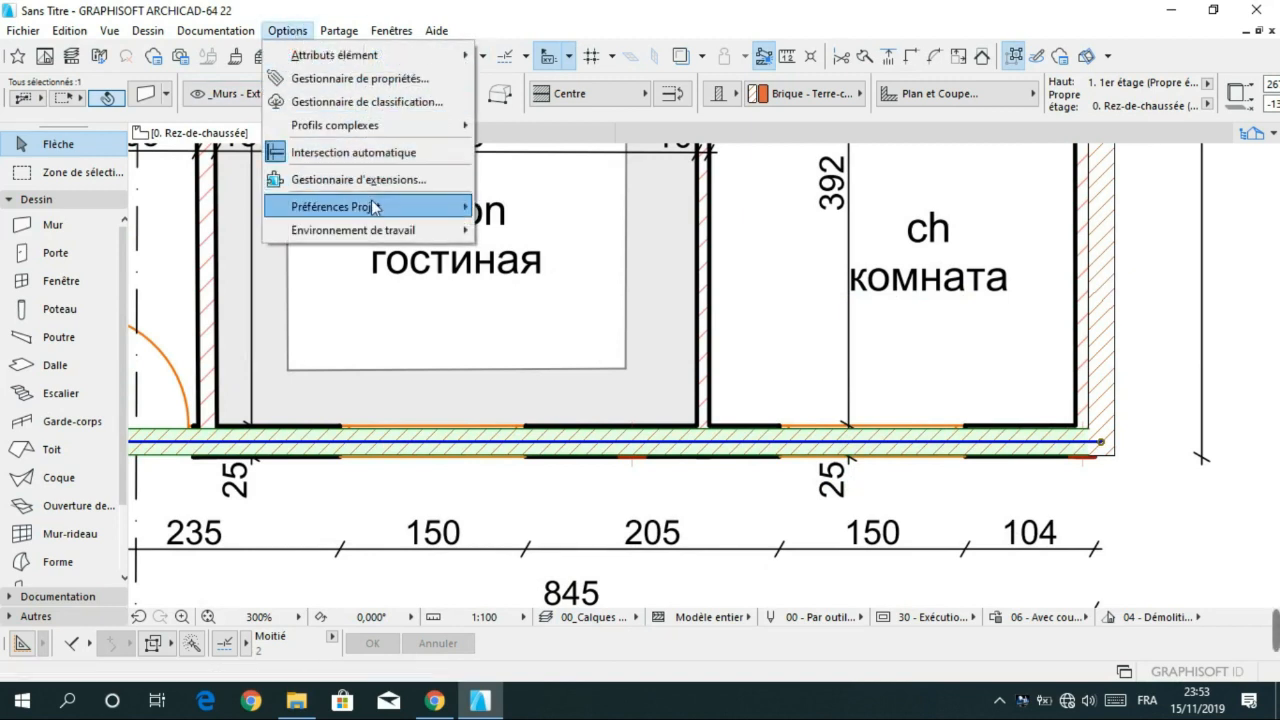
mouse_move(376, 209)
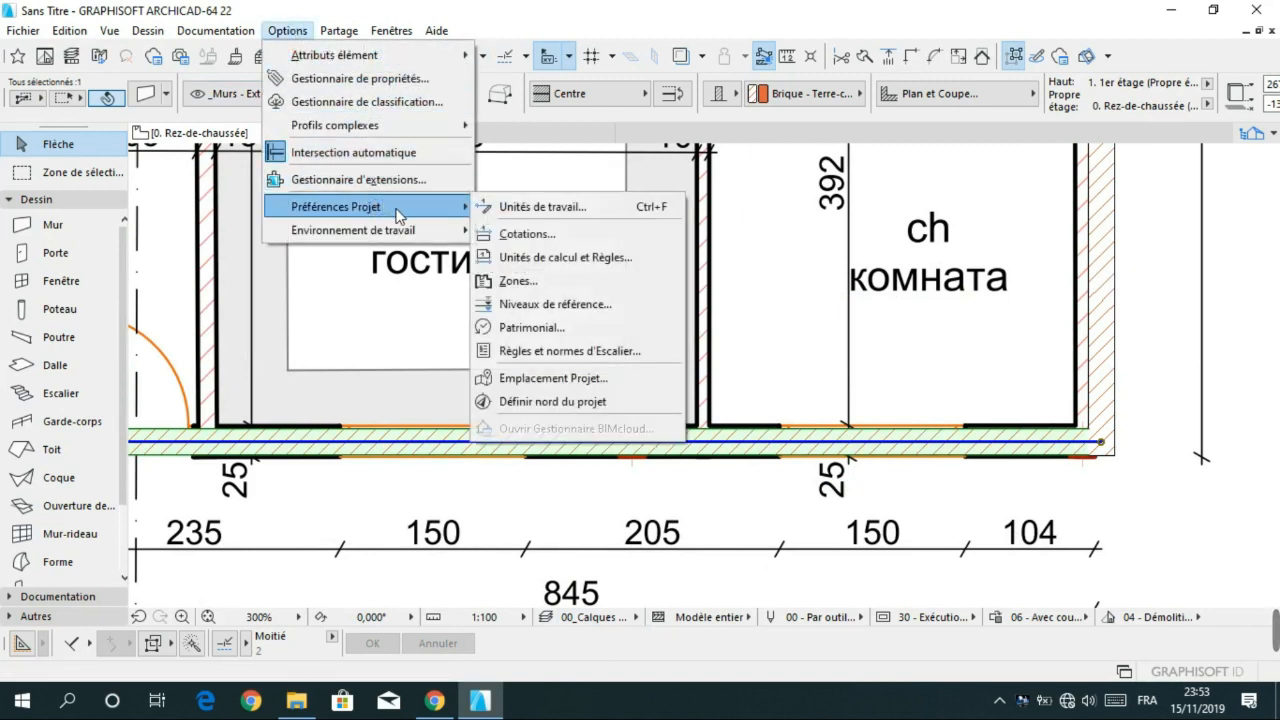
left_click(549, 210)
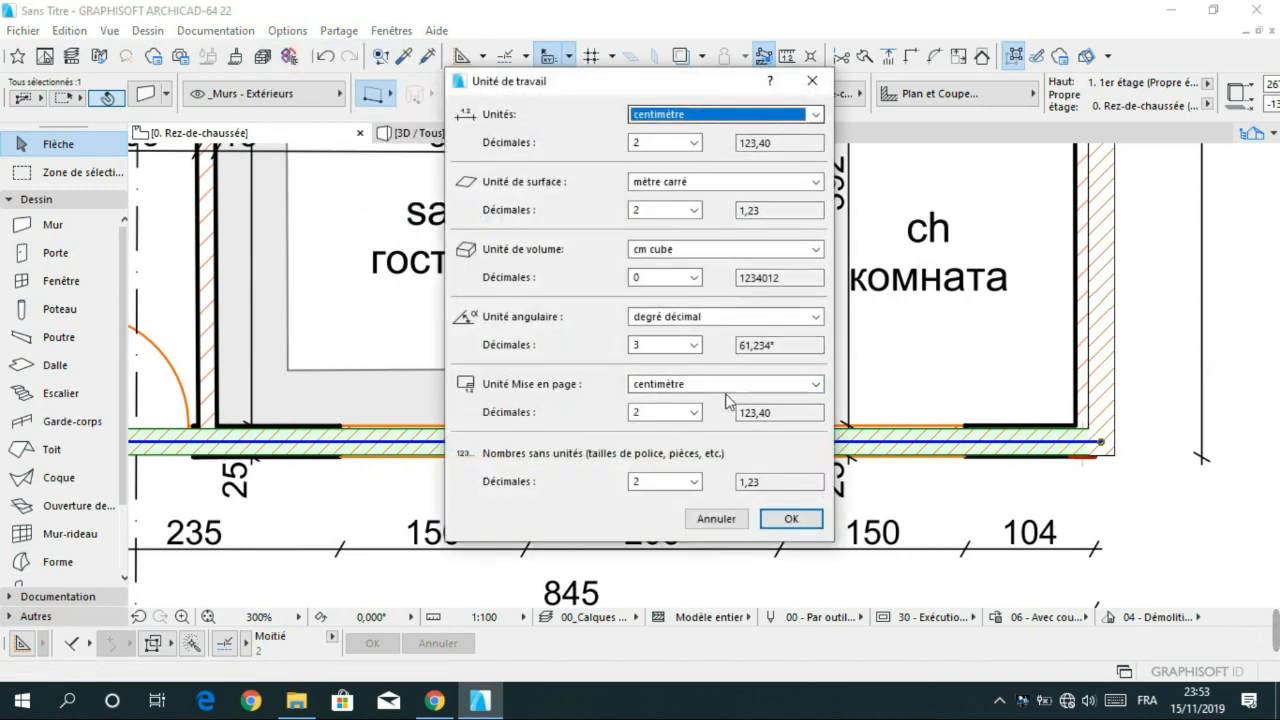
left_click(790, 519)
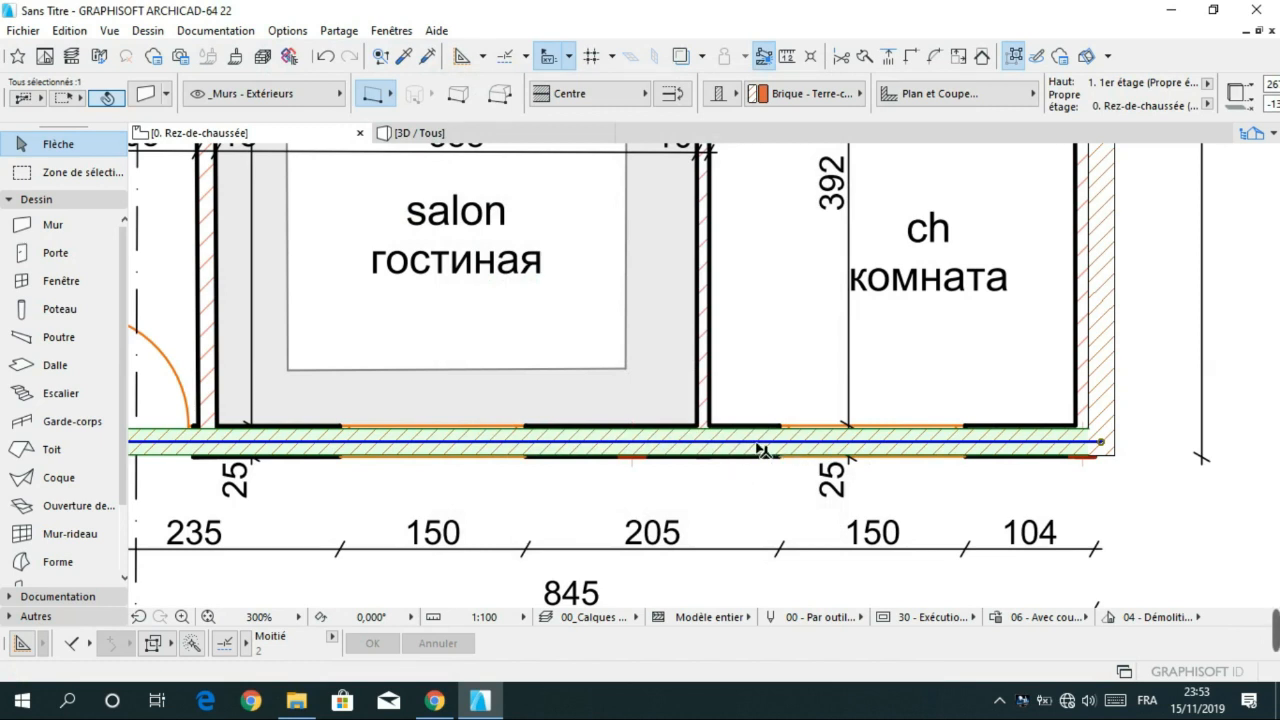
- Set the lower exterior wall's thickness to 25 cm to match the plan
scroll(497, 95, "down", 6)
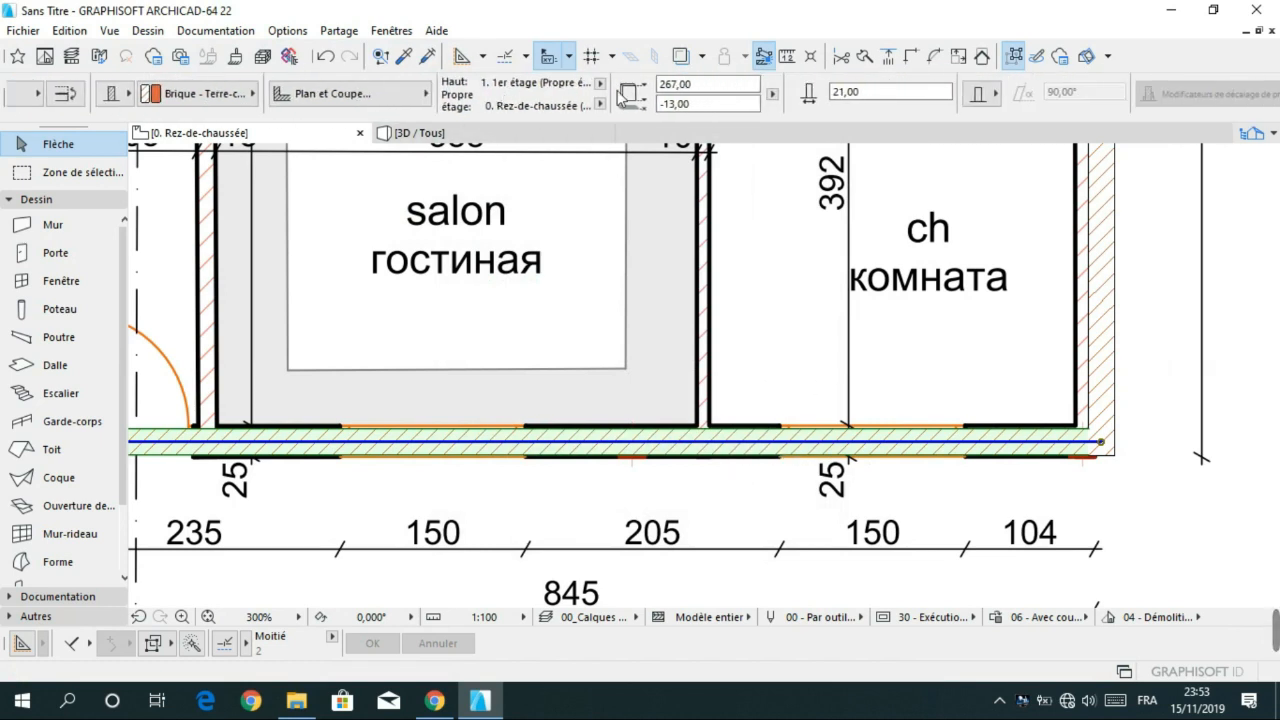
scroll(732, 100, "down", 2)
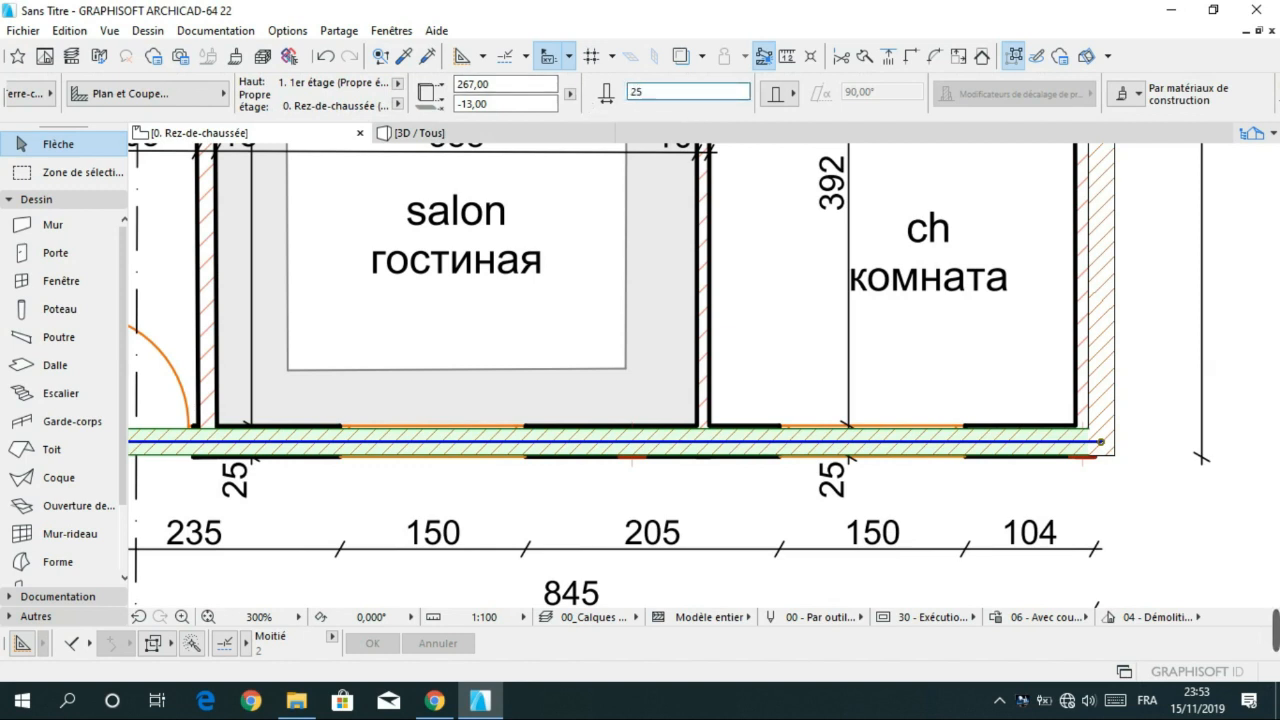
key("Return")
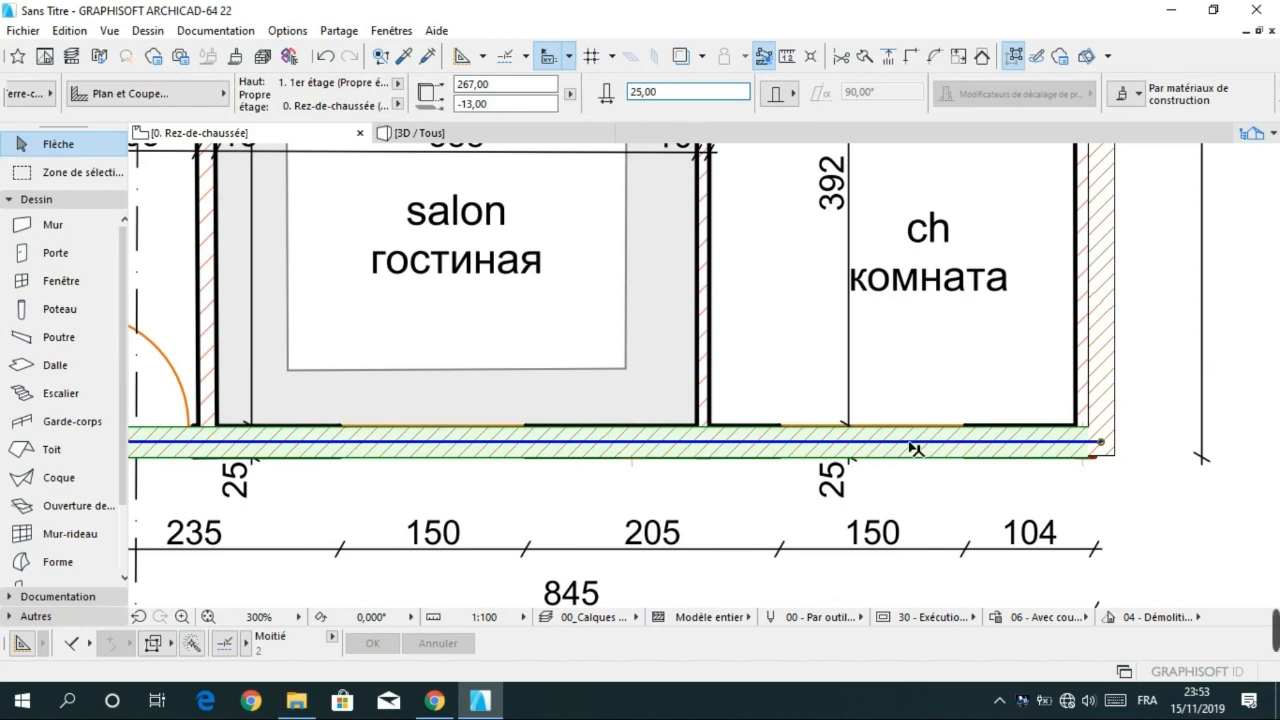
scroll(915, 448, "down", 3)
scroll(850, 445, "up", 3)
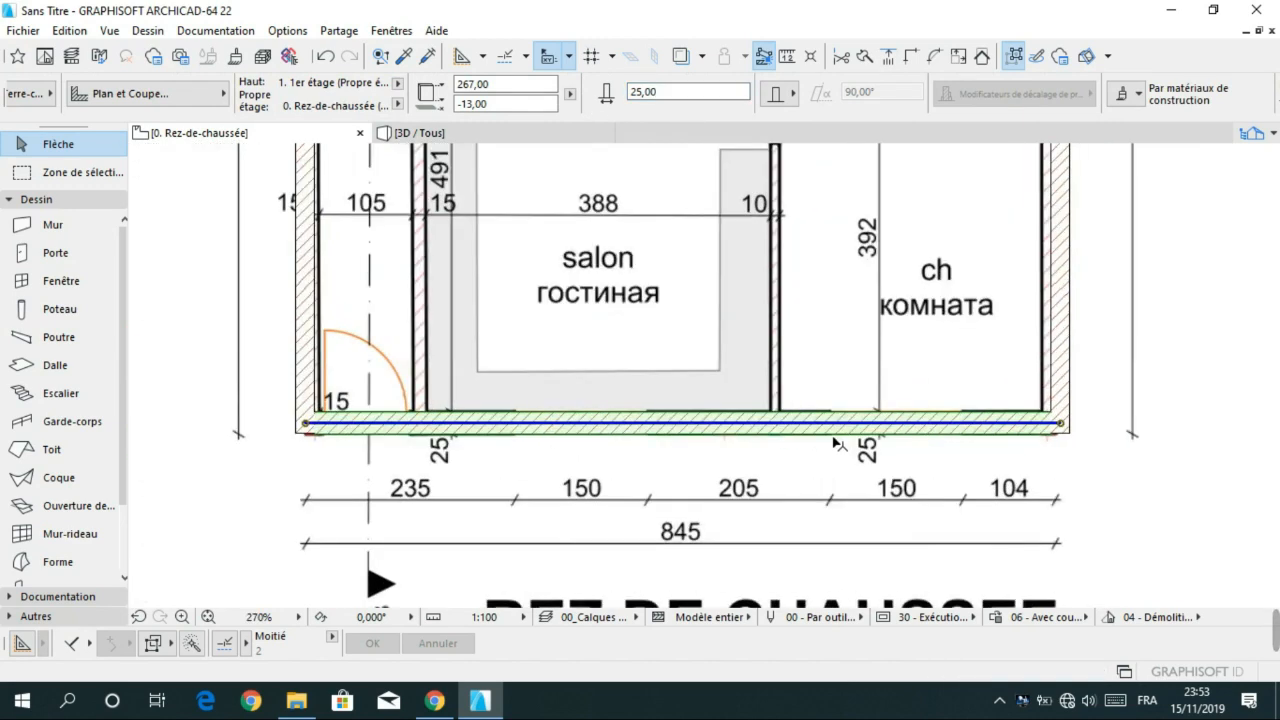
scroll(680, 507, "down", 3)
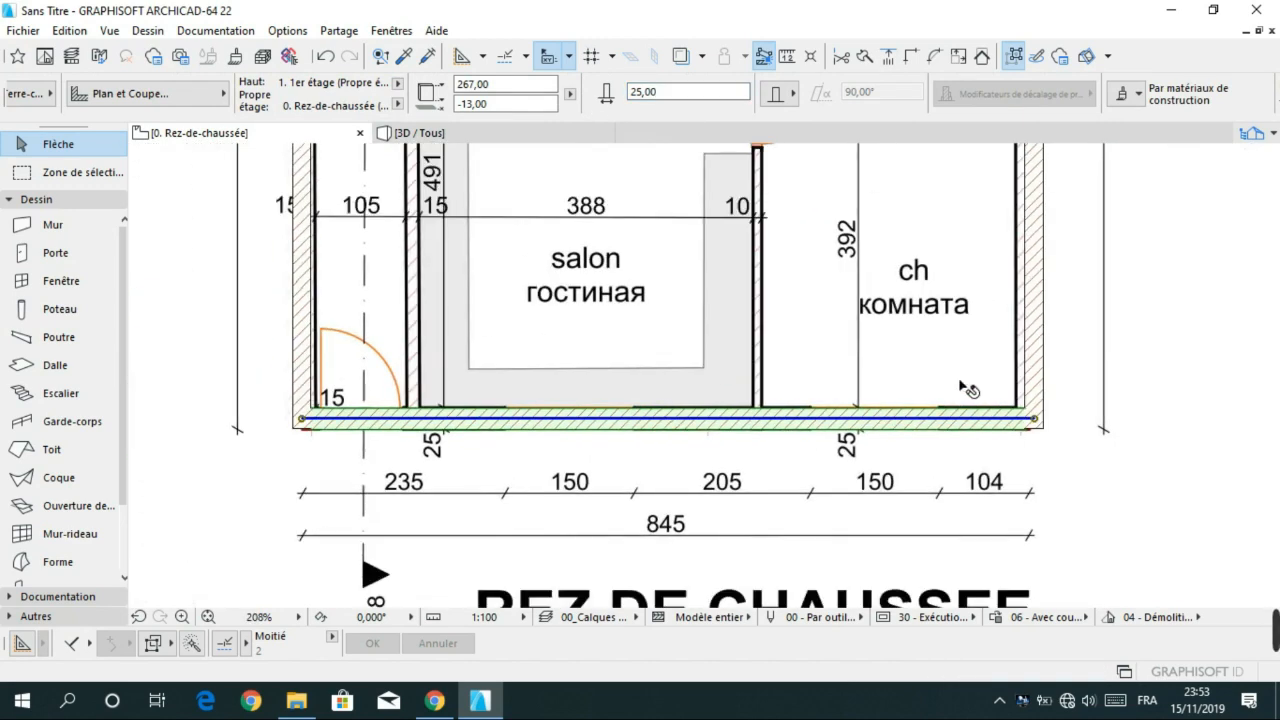
- Move the right exterior wall inward, onto the plan's right wall beside the kitchen
scroll(767, 437, "down", 3)
middle_click_drag(767, 437, 557, 507)
middle_click_drag(711, 301, 654, 449)
scroll(736, 468, "up", 4)
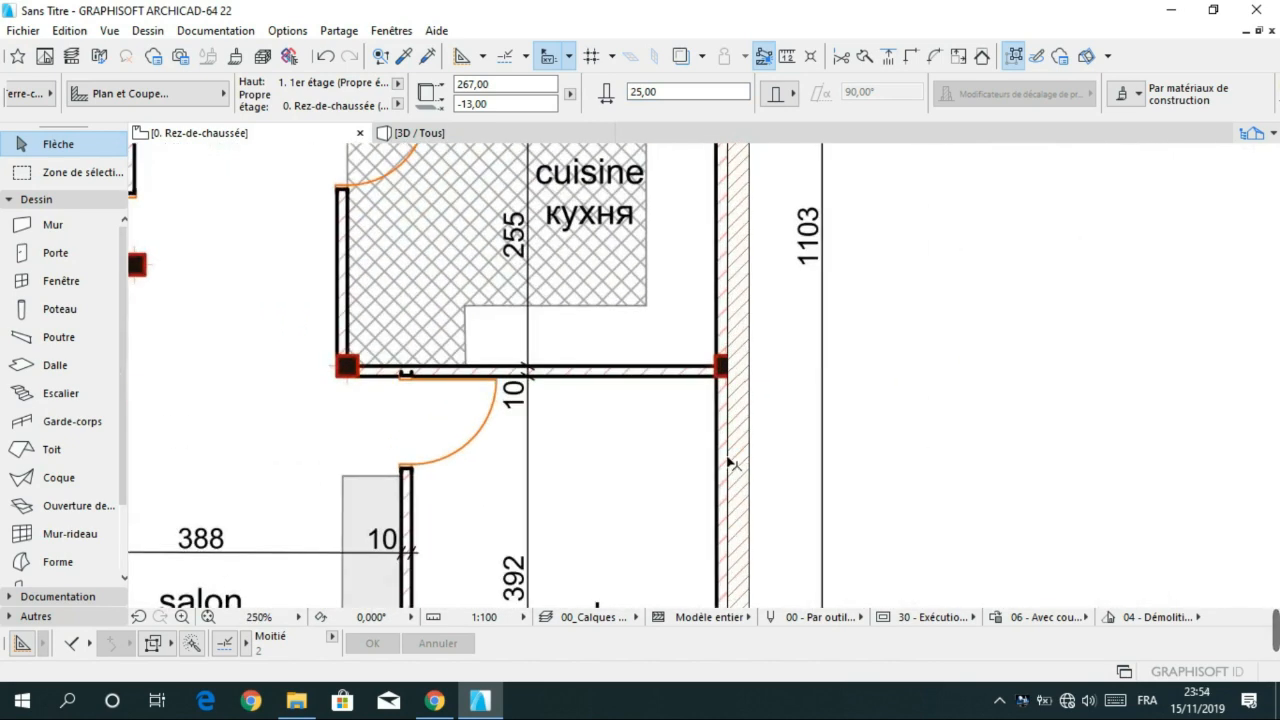
mouse_move(739, 449)
left_mouse_down()
mouse_move(725, 449)
mouse_move(743, 474)
left_mouse_up()
scroll(743, 474, "down", 5)
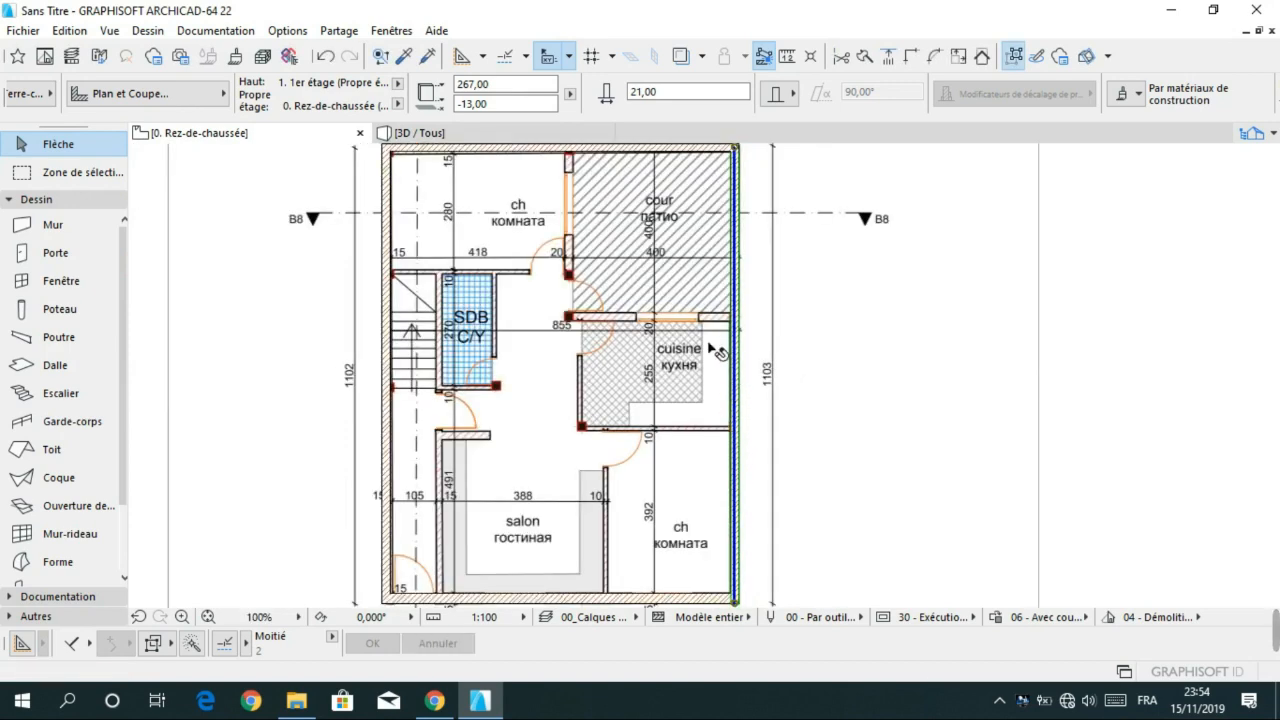
- Shift the upper exterior wall slightly downward to align with the plan's inner wall line, leaving nothing selected
scroll(684, 303, "up", 5)
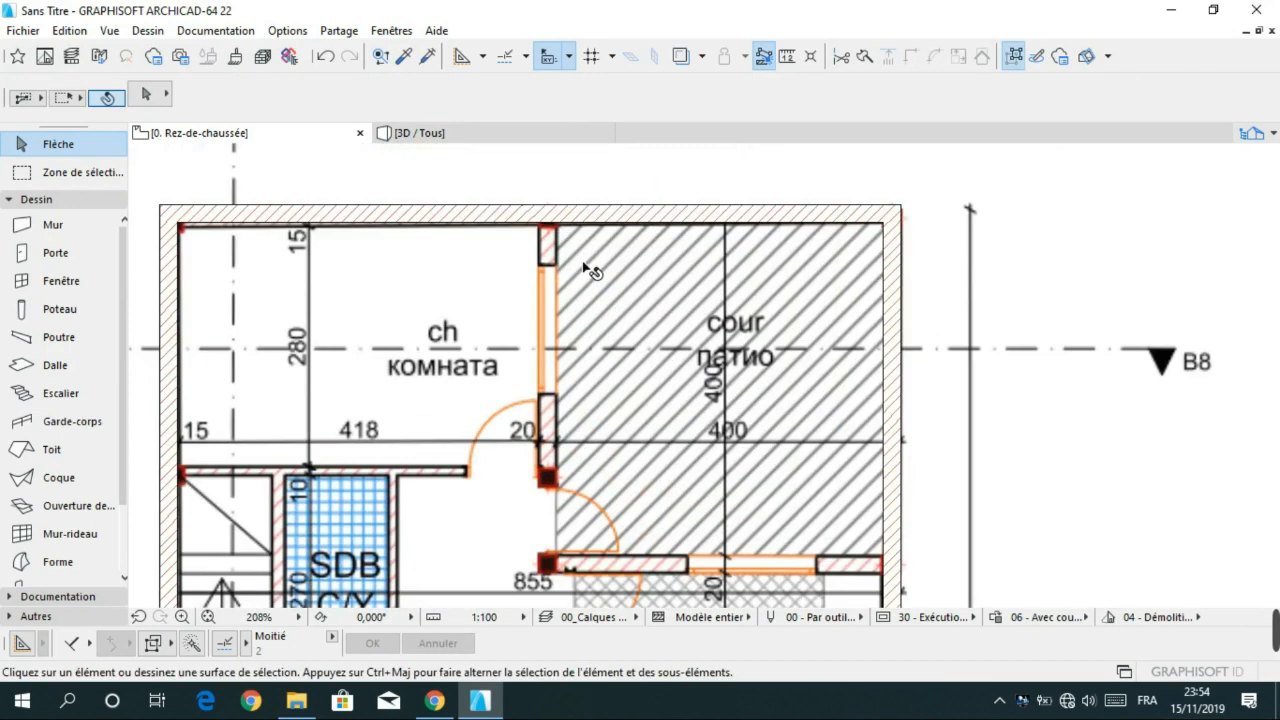
middle_click_drag(528, 329, 590, 342)
middle_click_drag(362, 277, 445, 301)
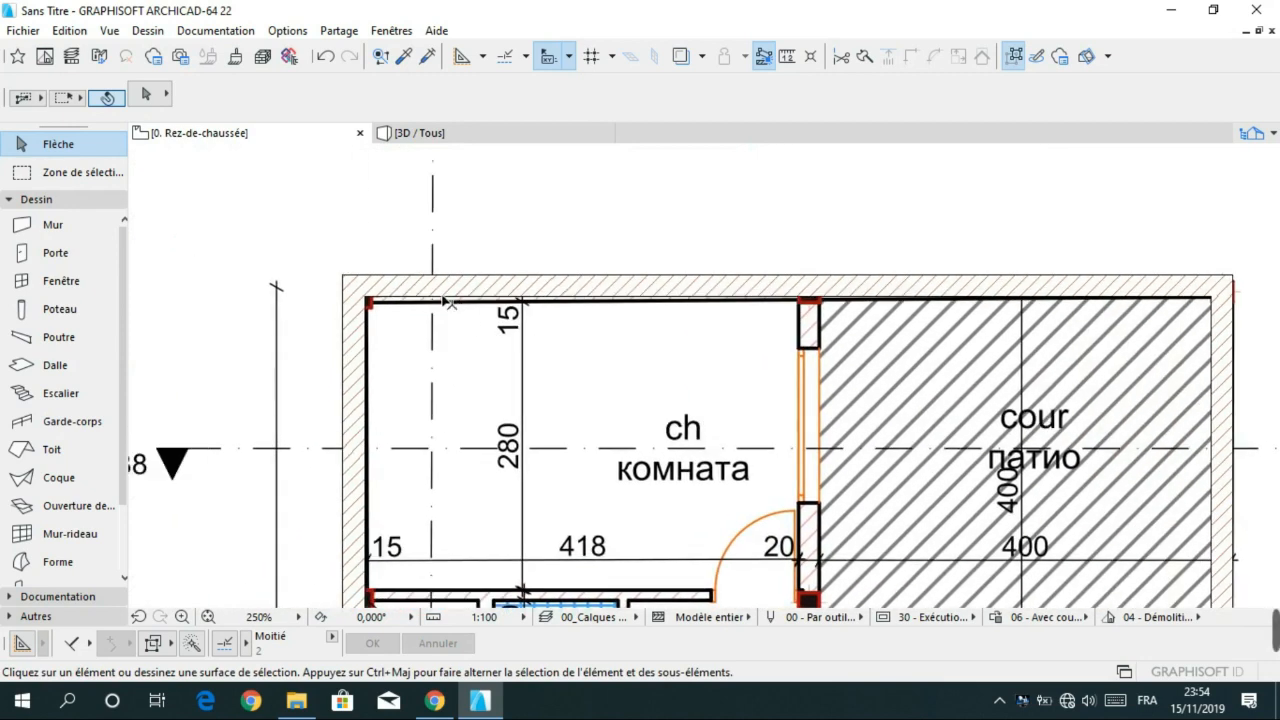
left_click(475, 293)
left_click(479, 295)
left_click(486, 301)
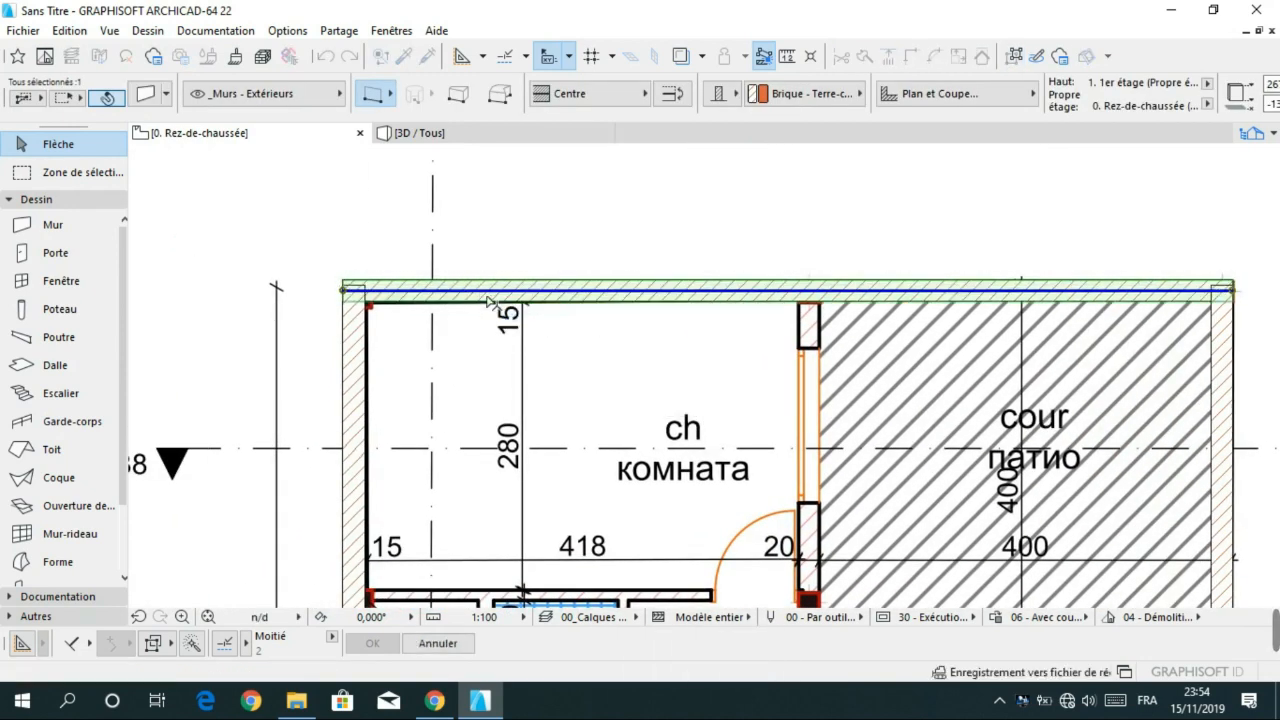
left_click(583, 389)
scroll(552, 368, "down", 1)
middle_click_drag(622, 351, 745, 217)
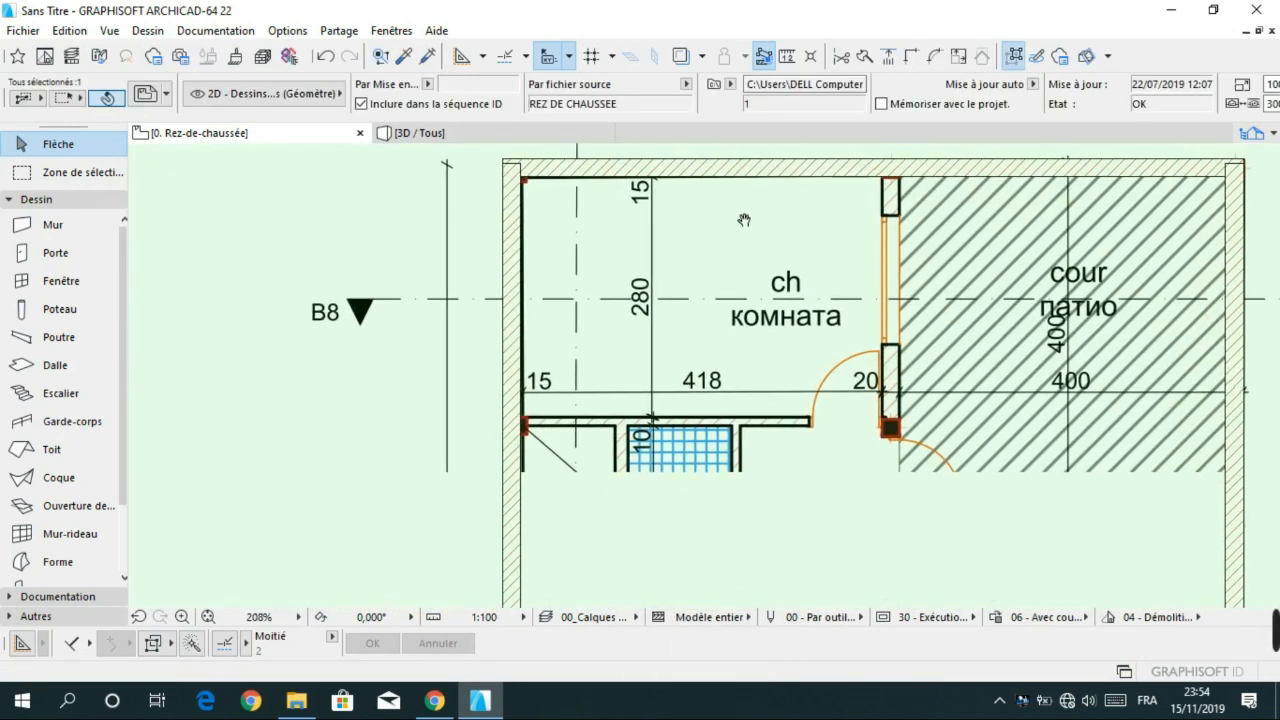
key("Escape")
- Move the left exterior wall about 3 cm horizontally inward, onto the plan's inner wall line beside the entrance door
middle_click_drag(571, 319, 585, 209)
scroll(625, 294, "down", 4)
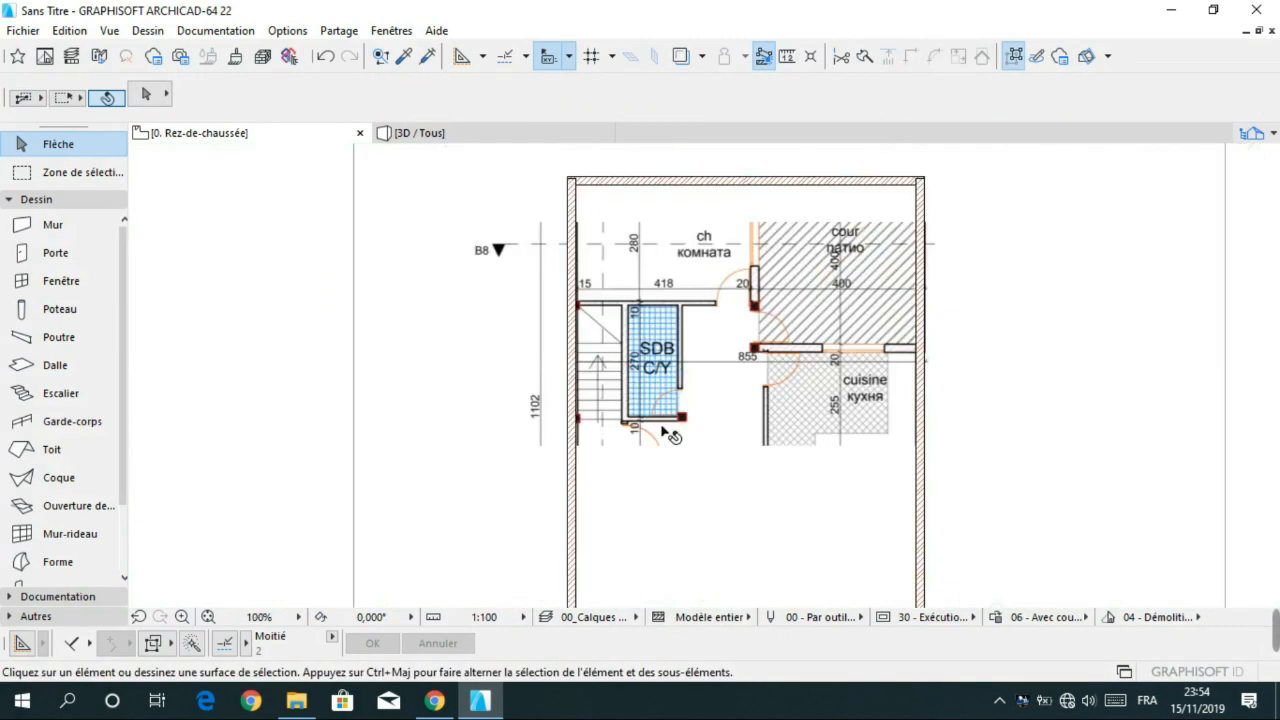
middle_click_drag(609, 465, 604, 352)
scroll(605, 416, "up", 2)
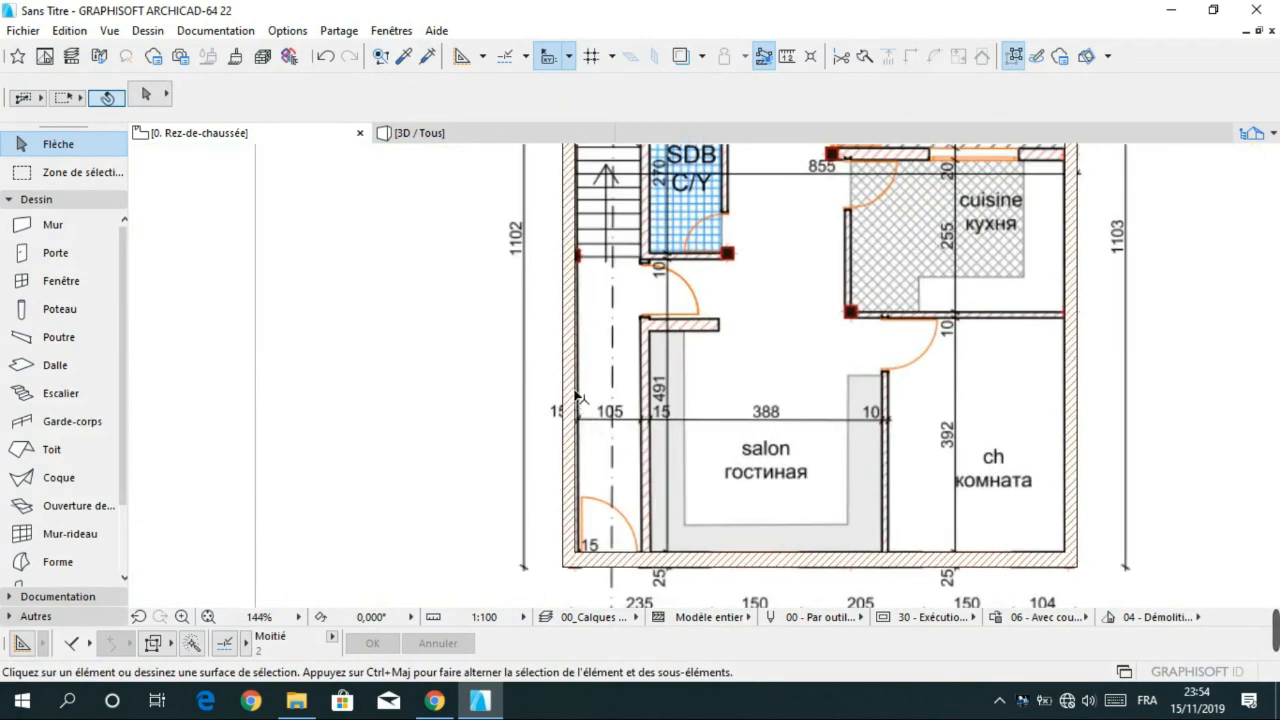
left_click(573, 537)
scroll(573, 537, "up", 6)
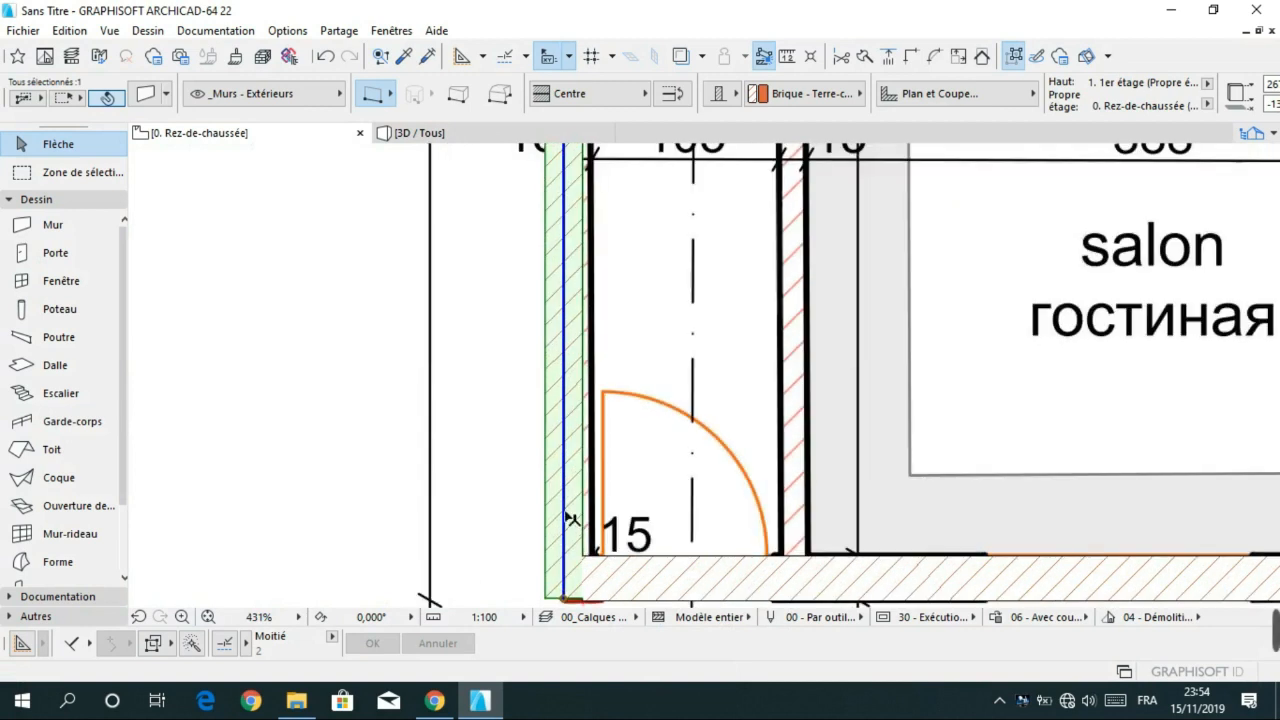
left_click(566, 564)
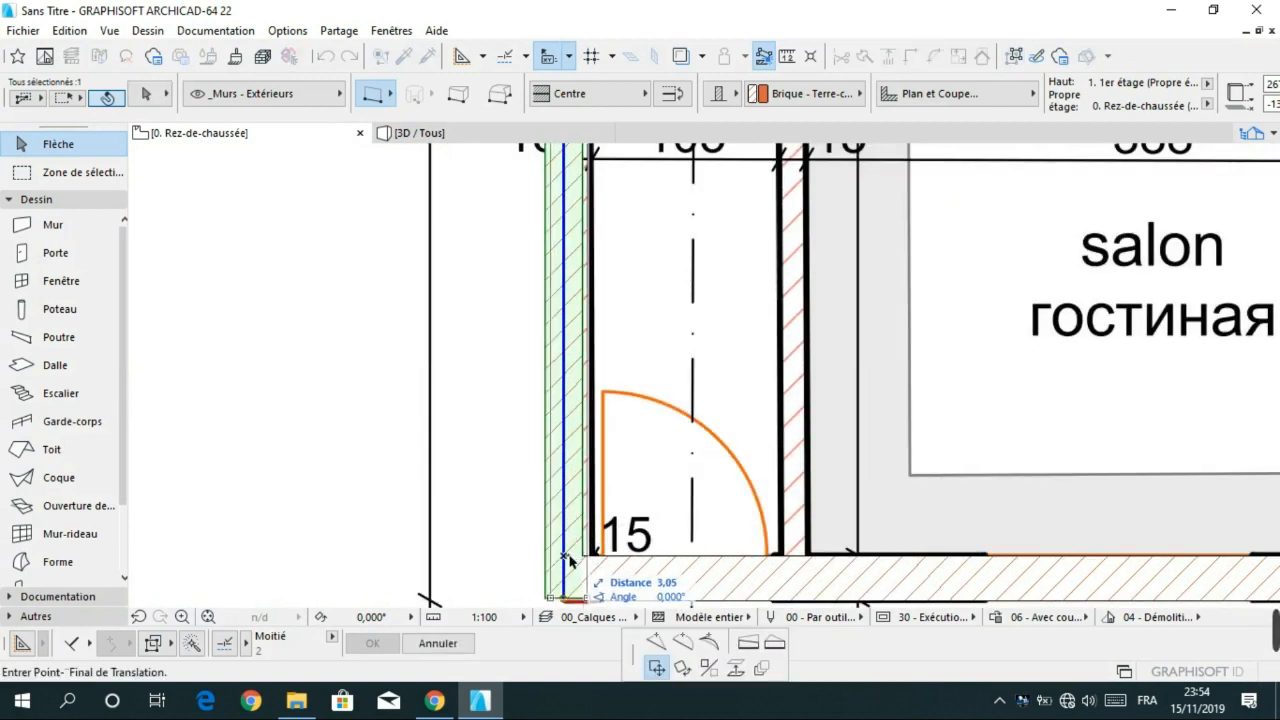
left_click(568, 561)
scroll(585, 545, "up", 5)
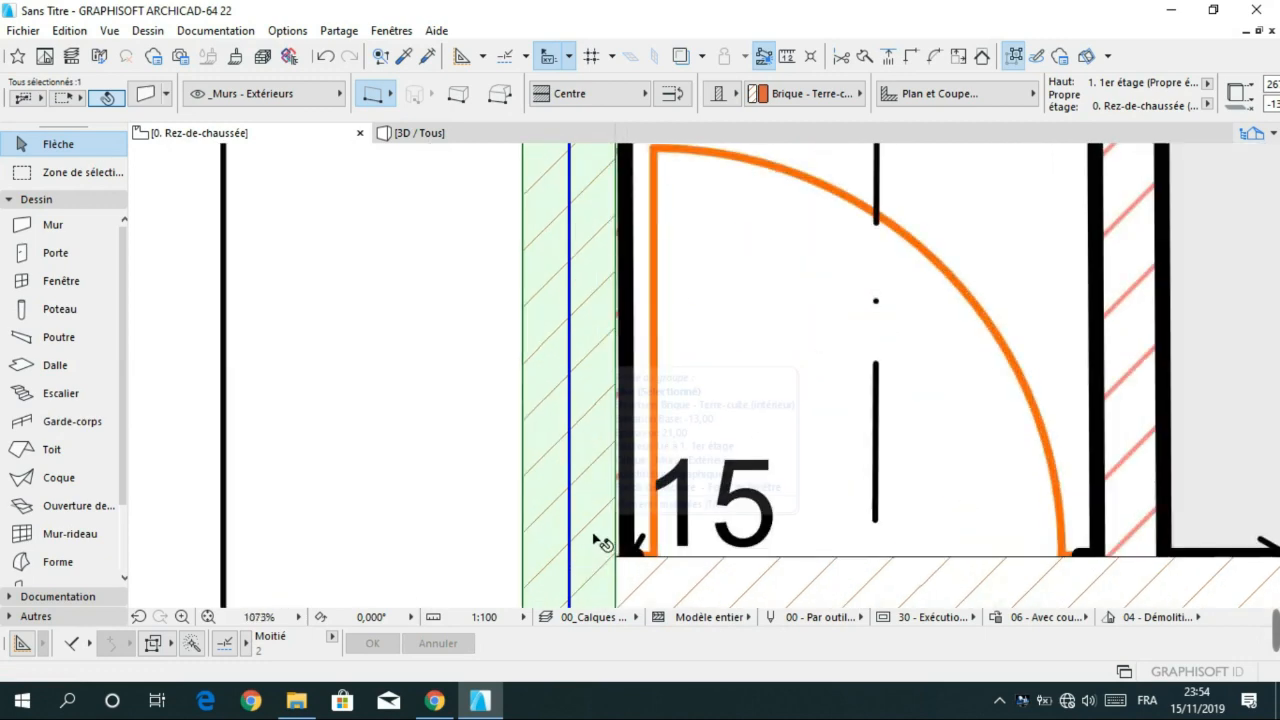
scroll(602, 543, "down", 5)
key("Escape")
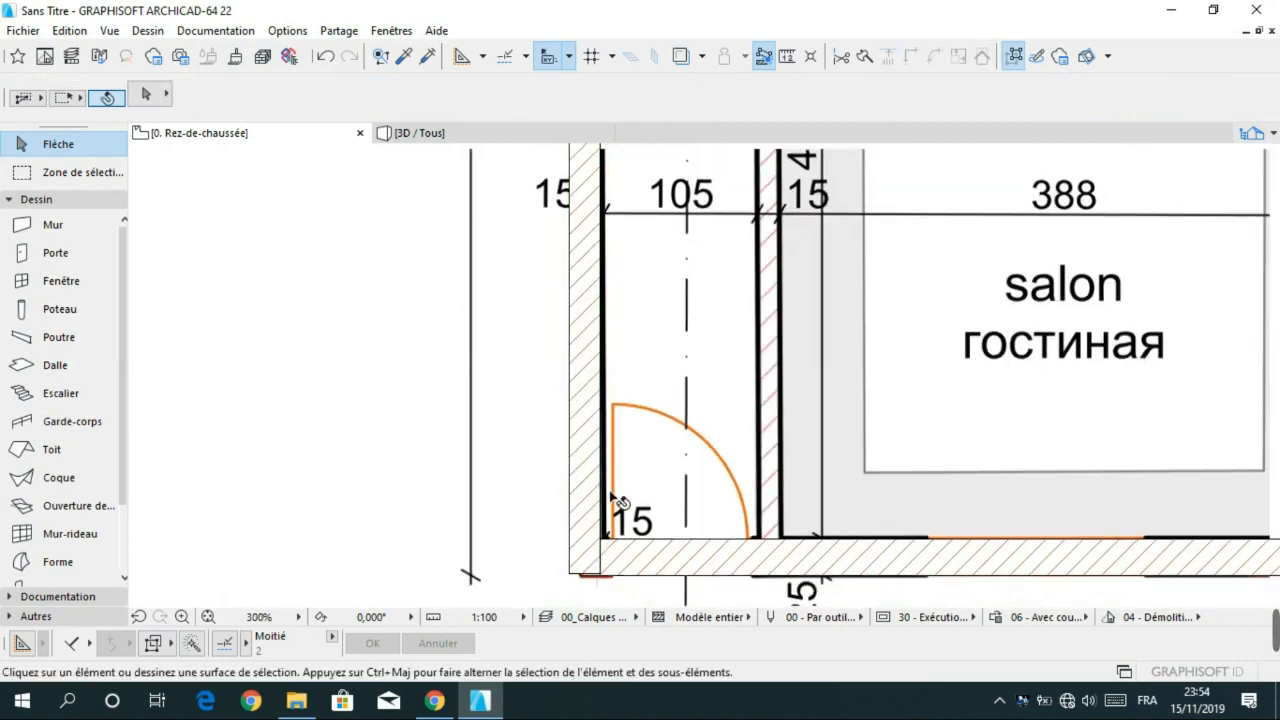
- Try adjusting the left and upper exterior walls to each other's outer faces at their shared corner
scroll(640, 470, "down", 5)
scroll(677, 417, "down", 5)
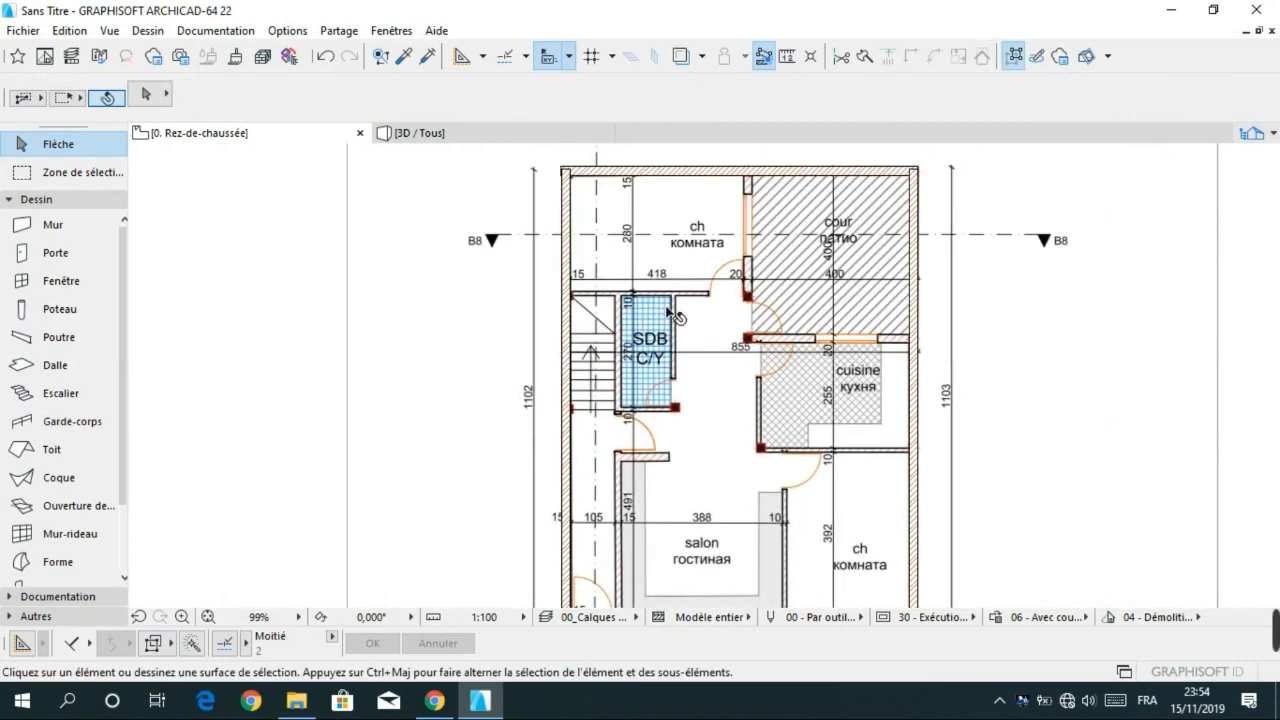
scroll(638, 270, "up", 10)
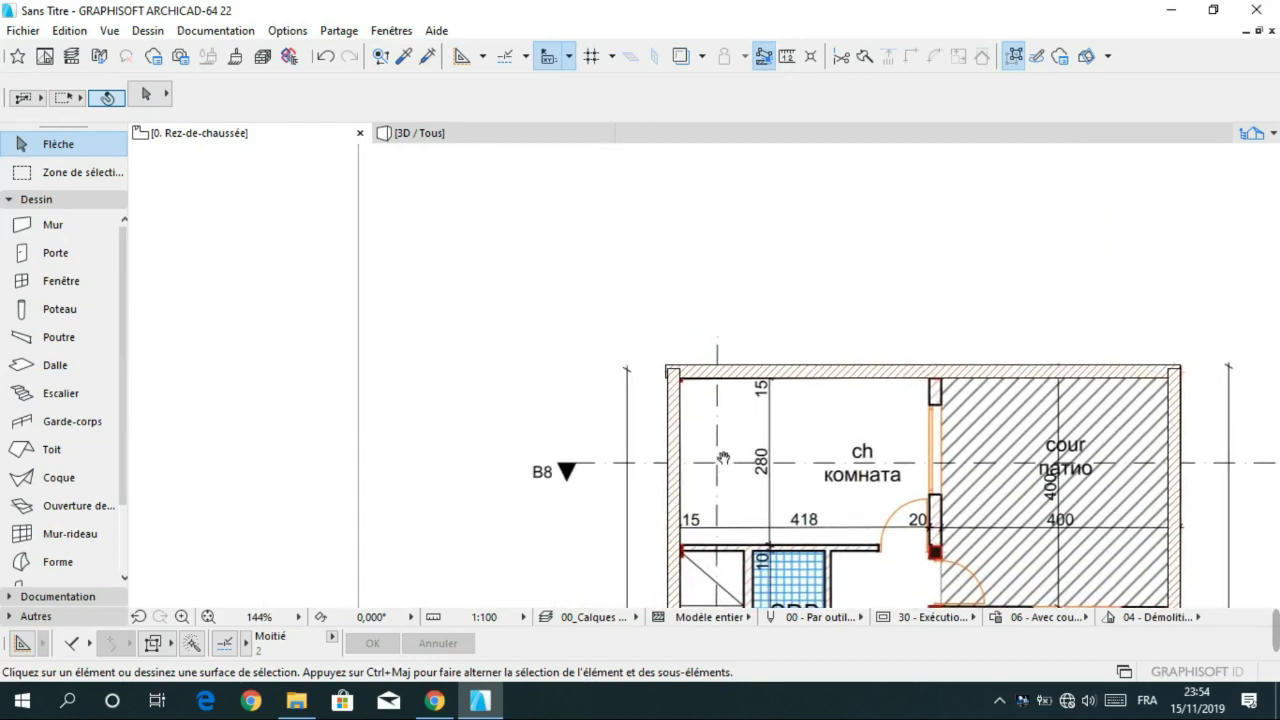
scroll(718, 444, "up", 2)
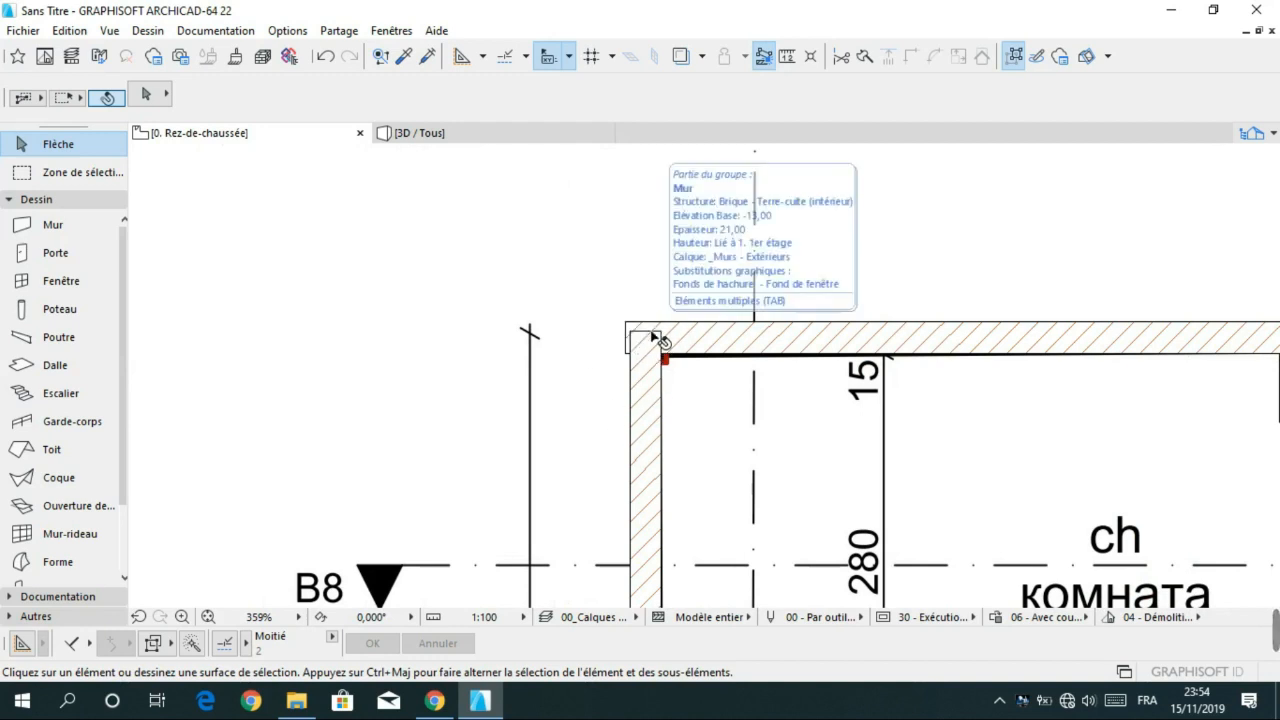
left_click(710, 341)
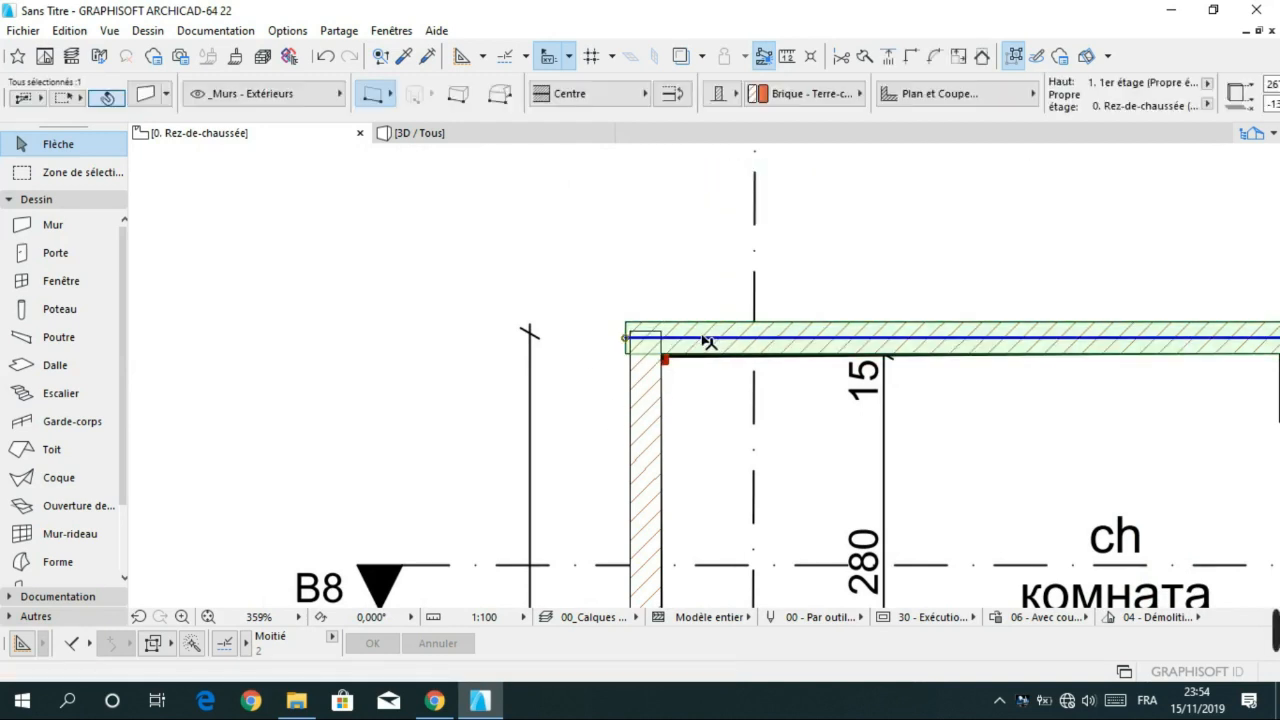
left_click(615, 391)
left_click(648, 459)
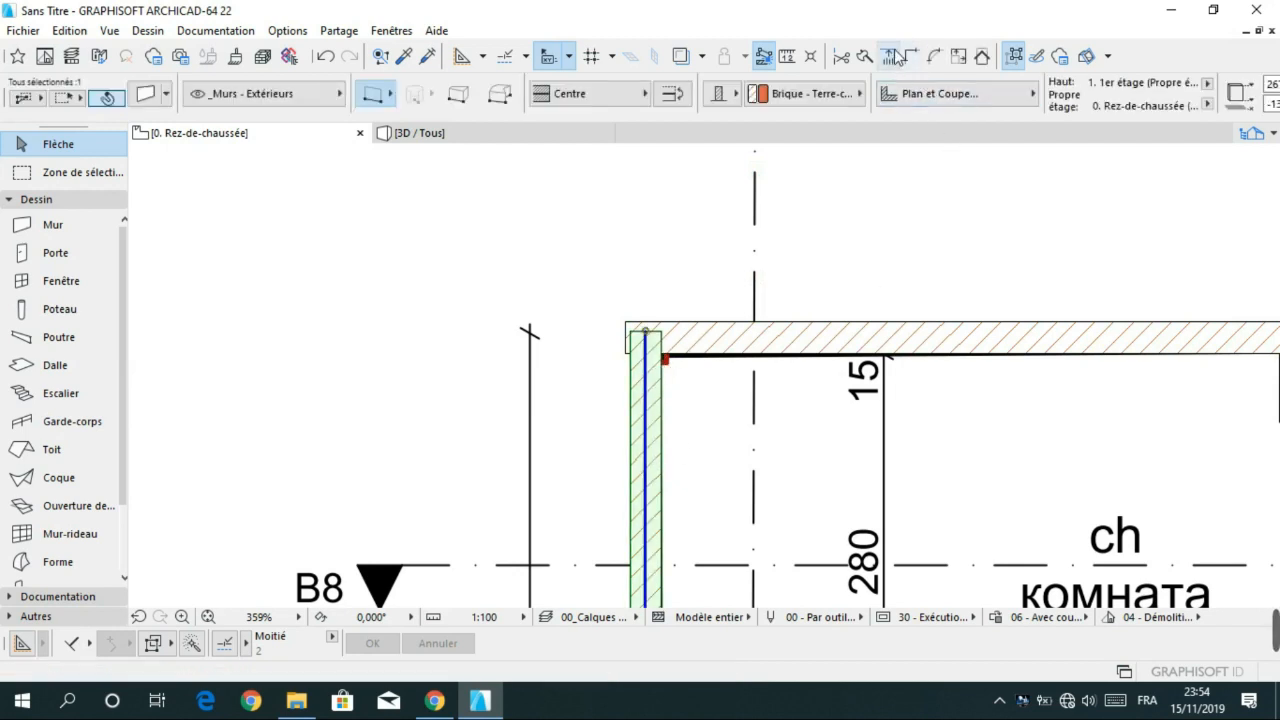
left_click(893, 56)
left_click(673, 325)
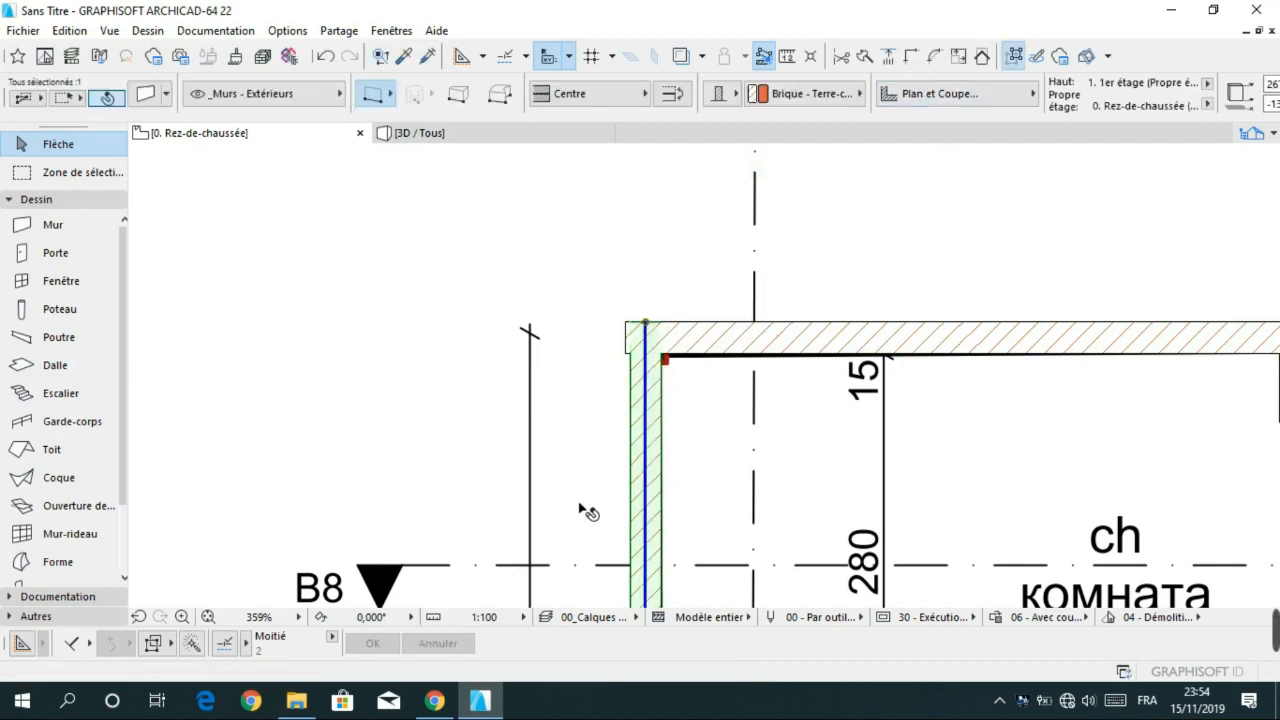
left_click(629, 365)
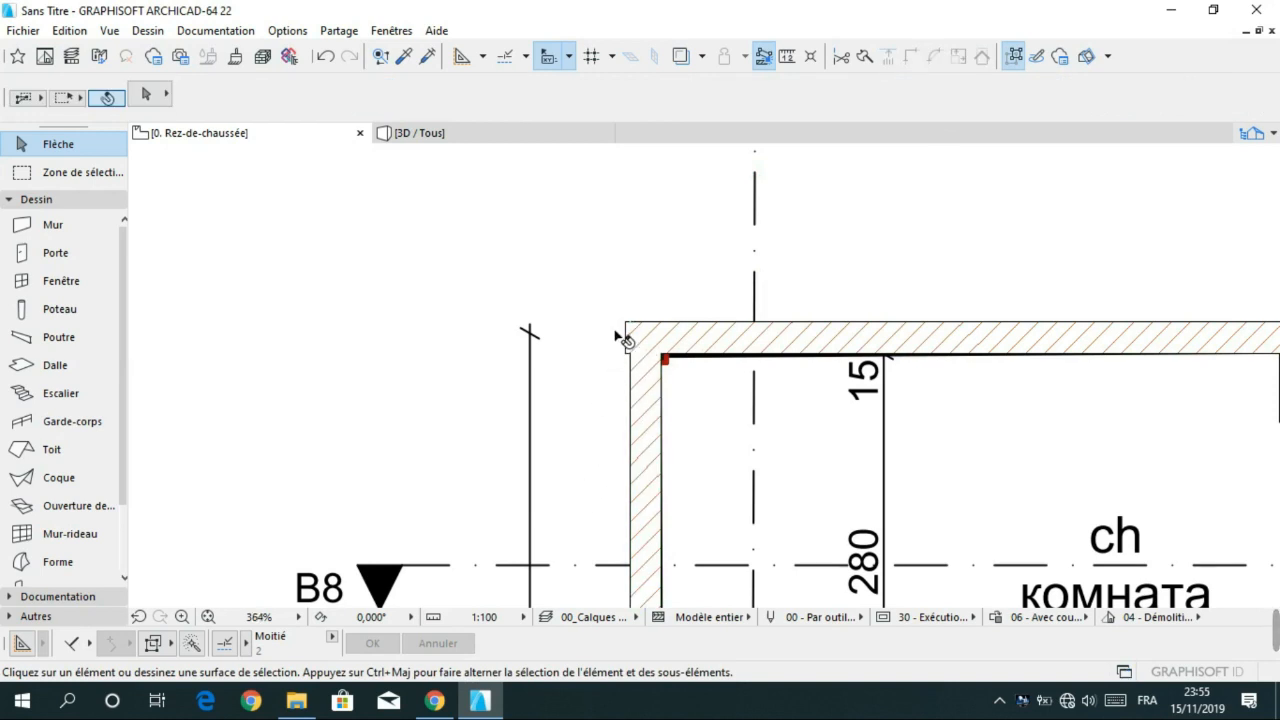
scroll(622, 340, "up", 5)
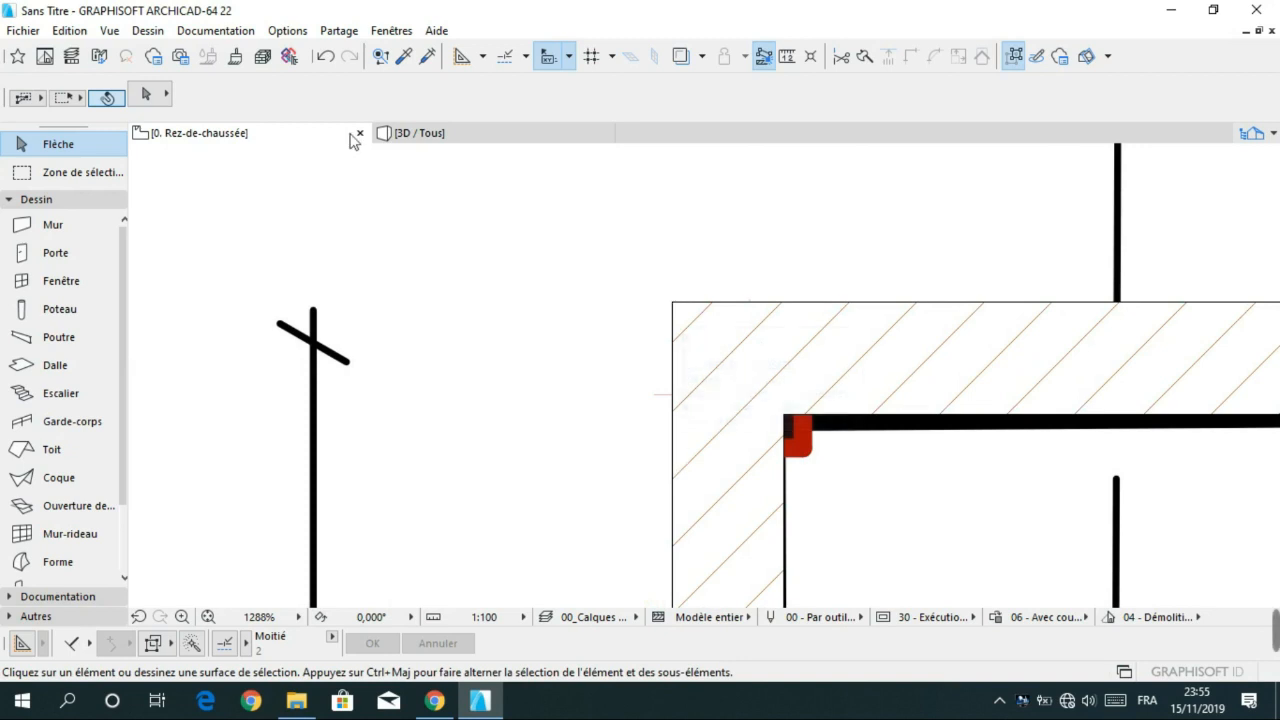
- Undo the last two wall adjustments at the corner of the left and upper exterior walls
left_click(325, 57)
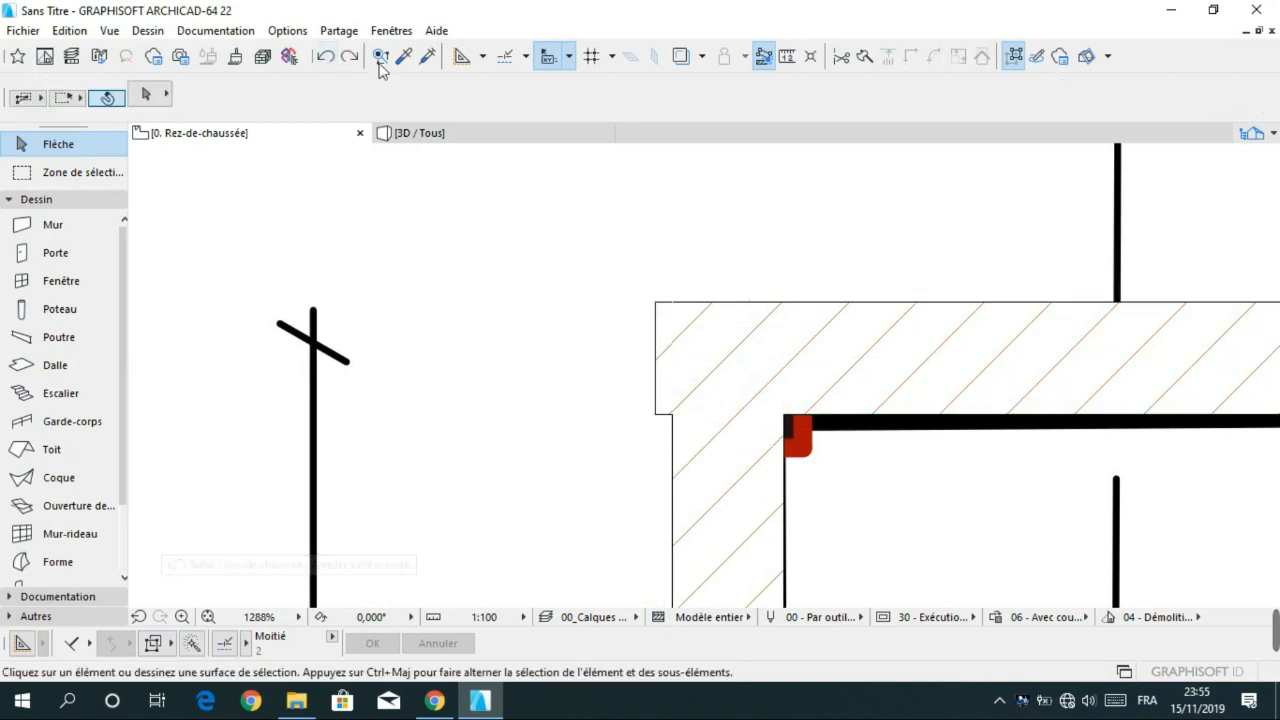
left_click(325, 57)
- Extend the left exterior wall to the upper wall's outer face and trim the upper wall's end flush with it
scroll(614, 374, "down", 4)
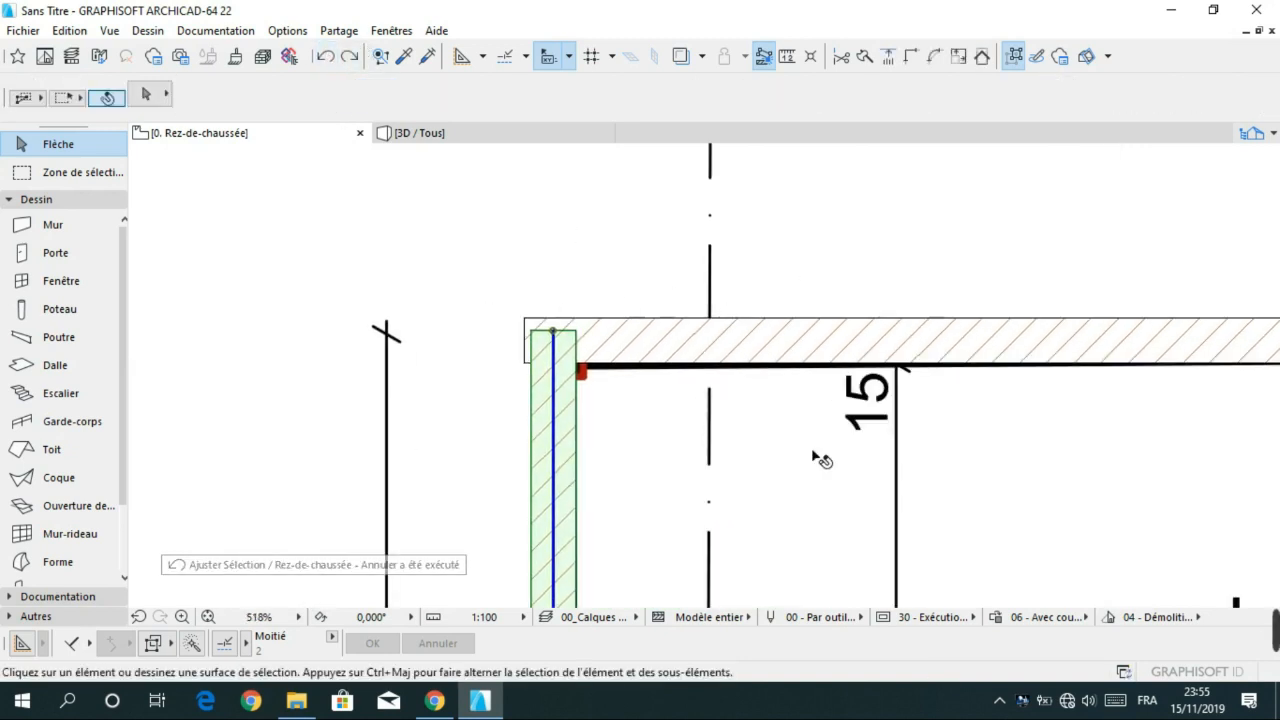
left_click(557, 374)
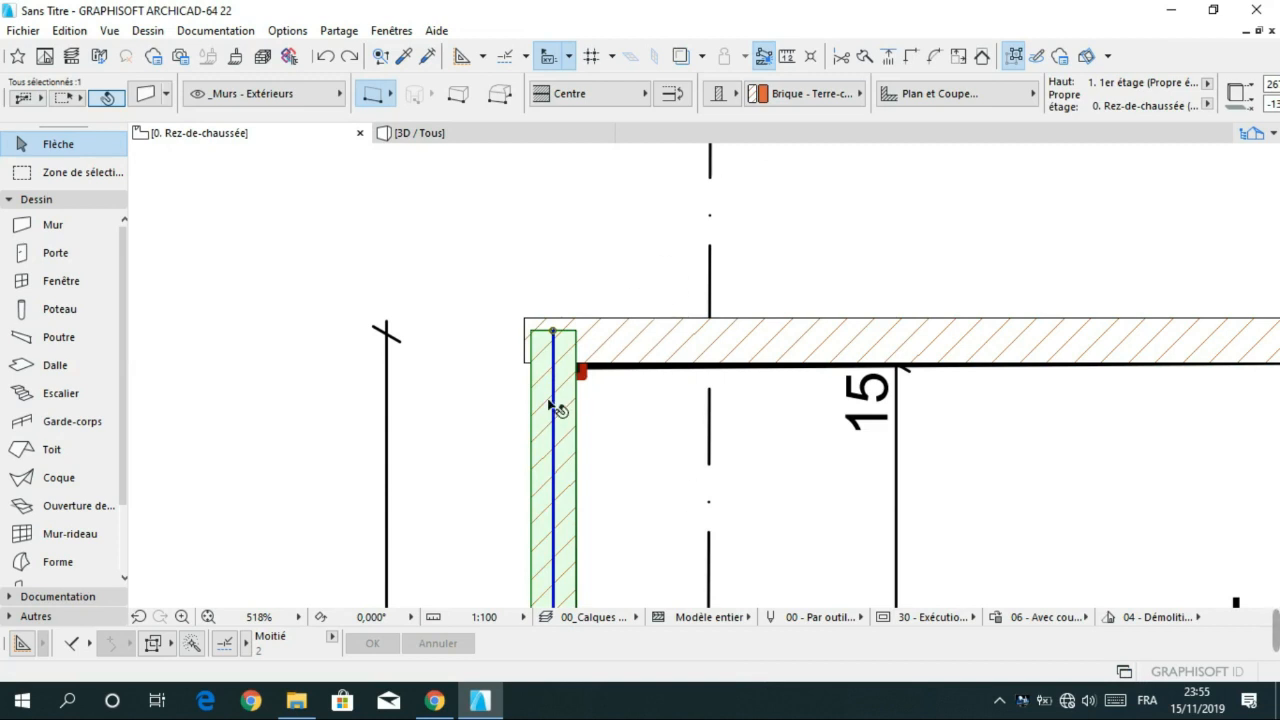
left_click(890, 58)
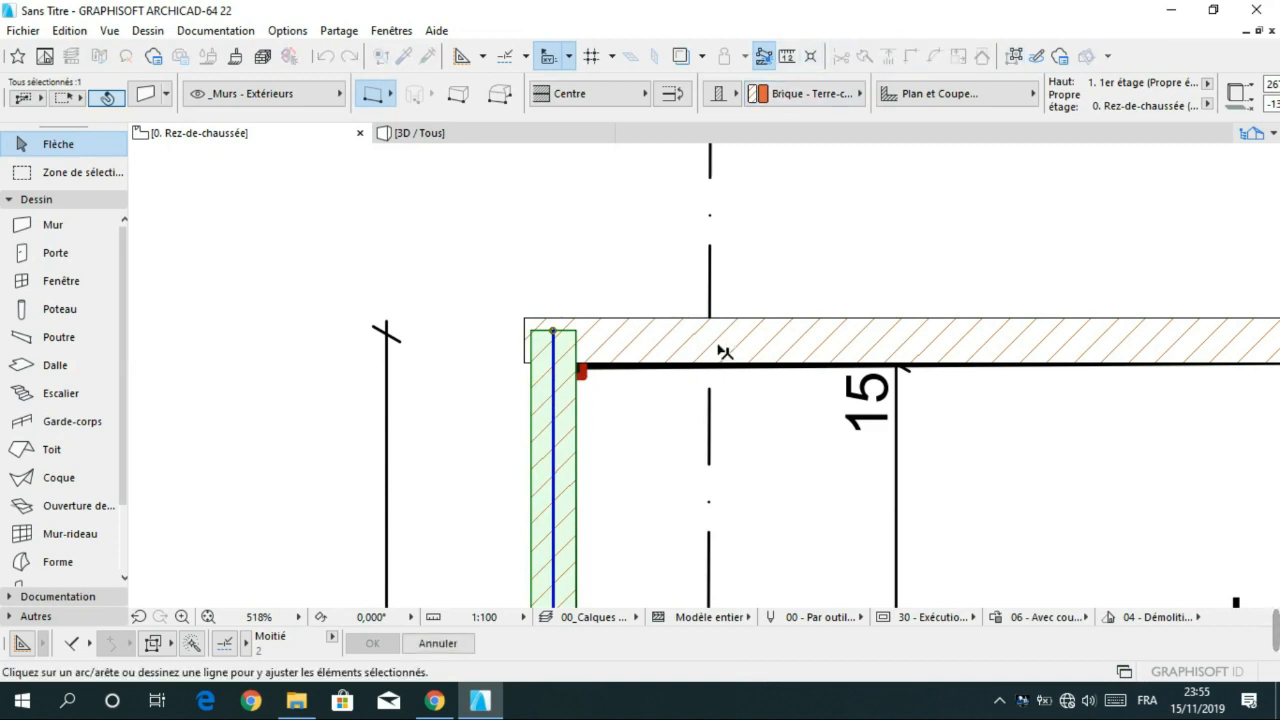
scroll(625, 323, "up", 4)
left_click(619, 325)
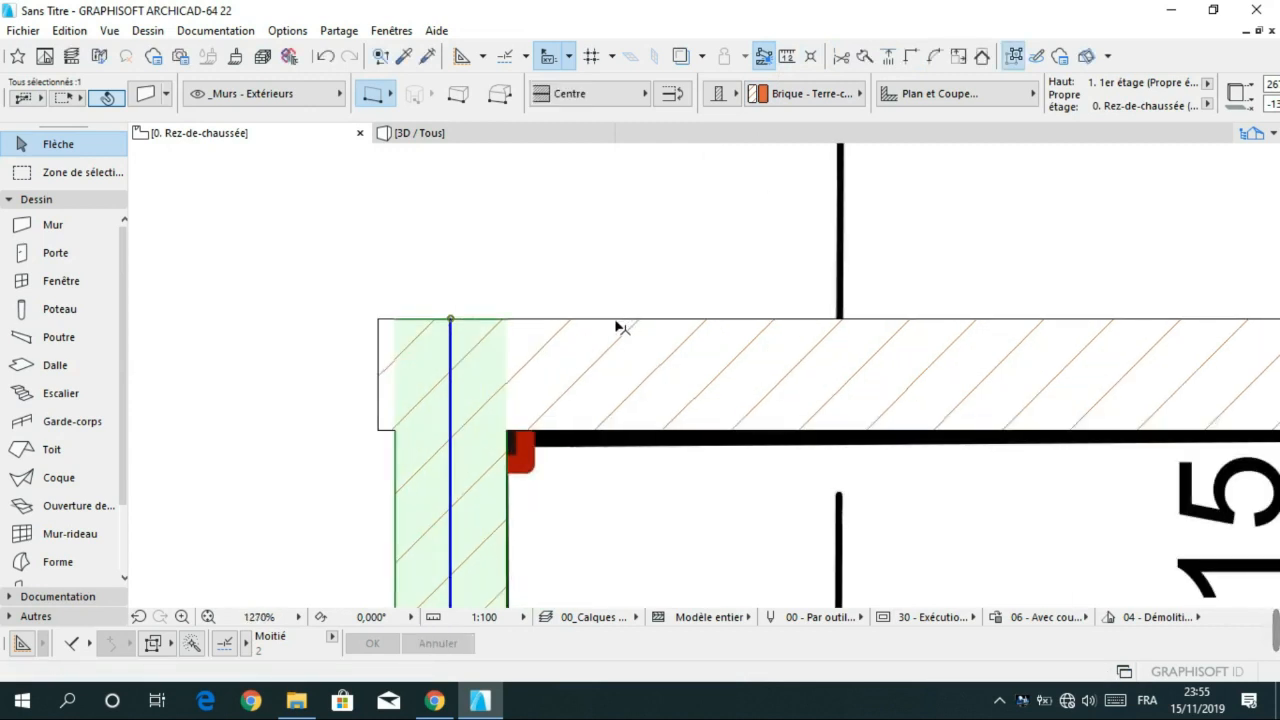
scroll(617, 326, "down", 4)
left_click(500, 384)
scroll(518, 355, "up", 4)
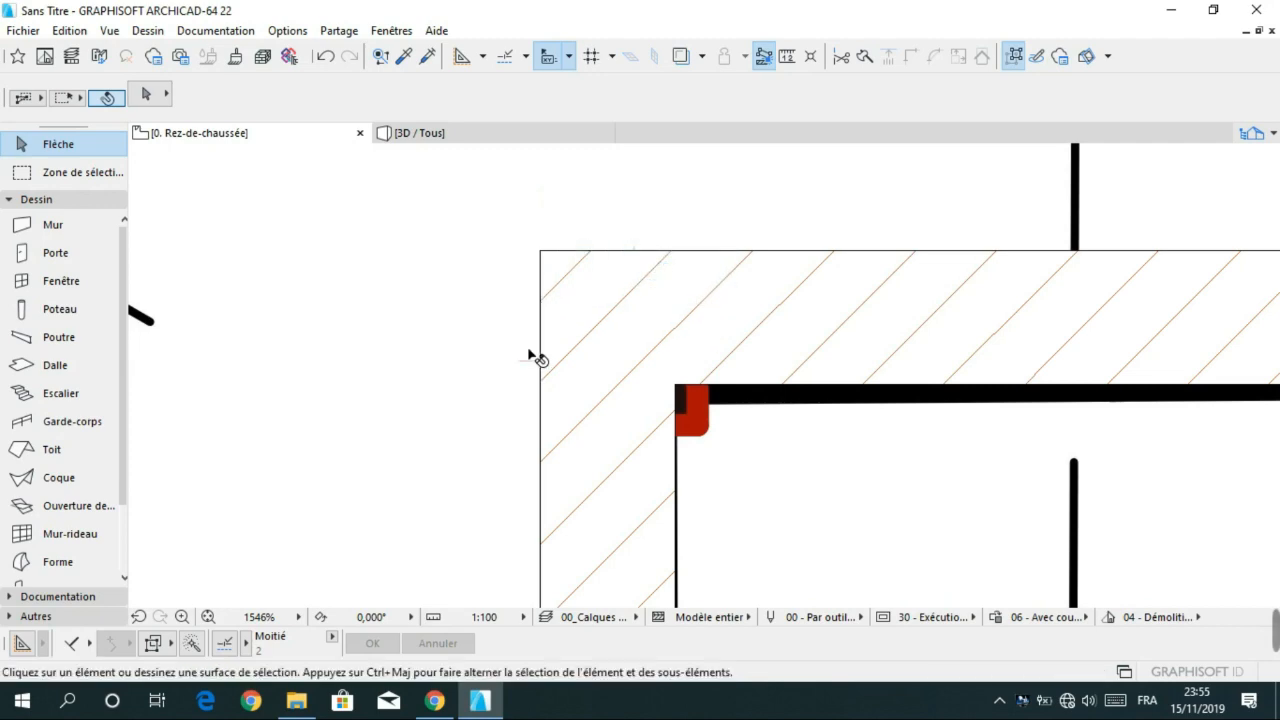
- Extend the right exterior wall up to the upper wall's outer face with Adjust, leaving nothing selected
scroll(532, 350, "down", 10)
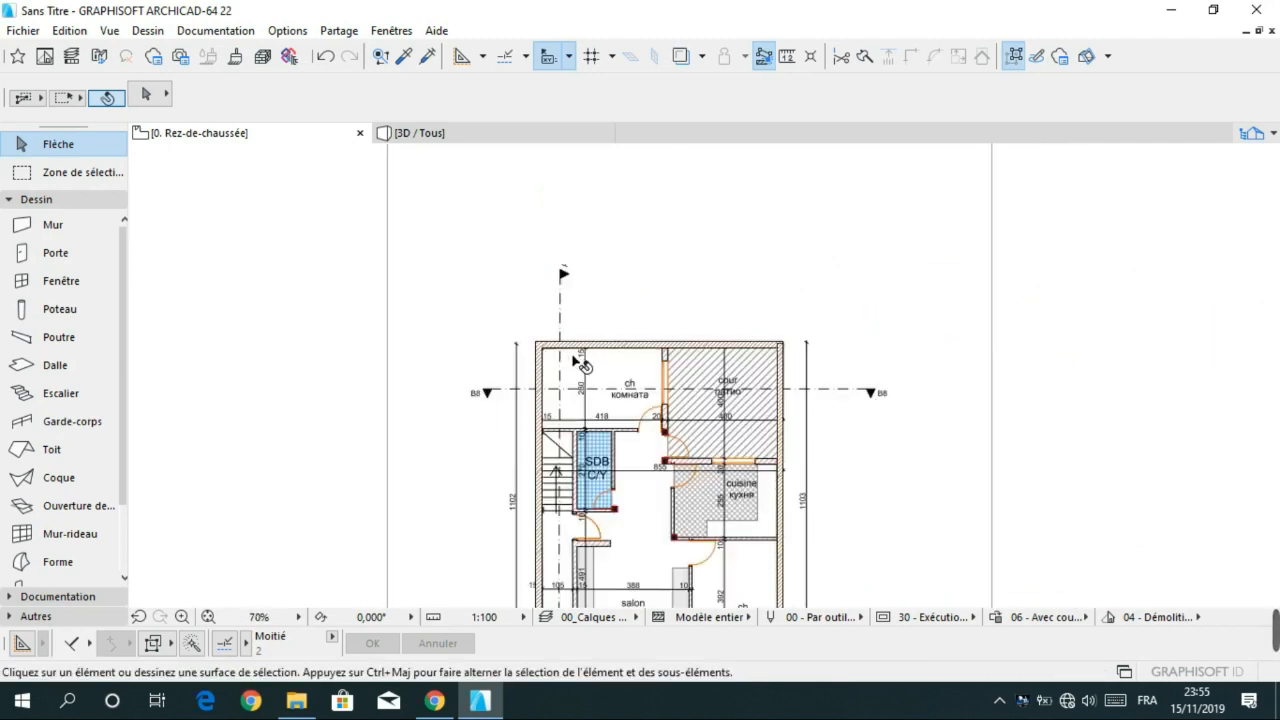
scroll(799, 346, "up", 9)
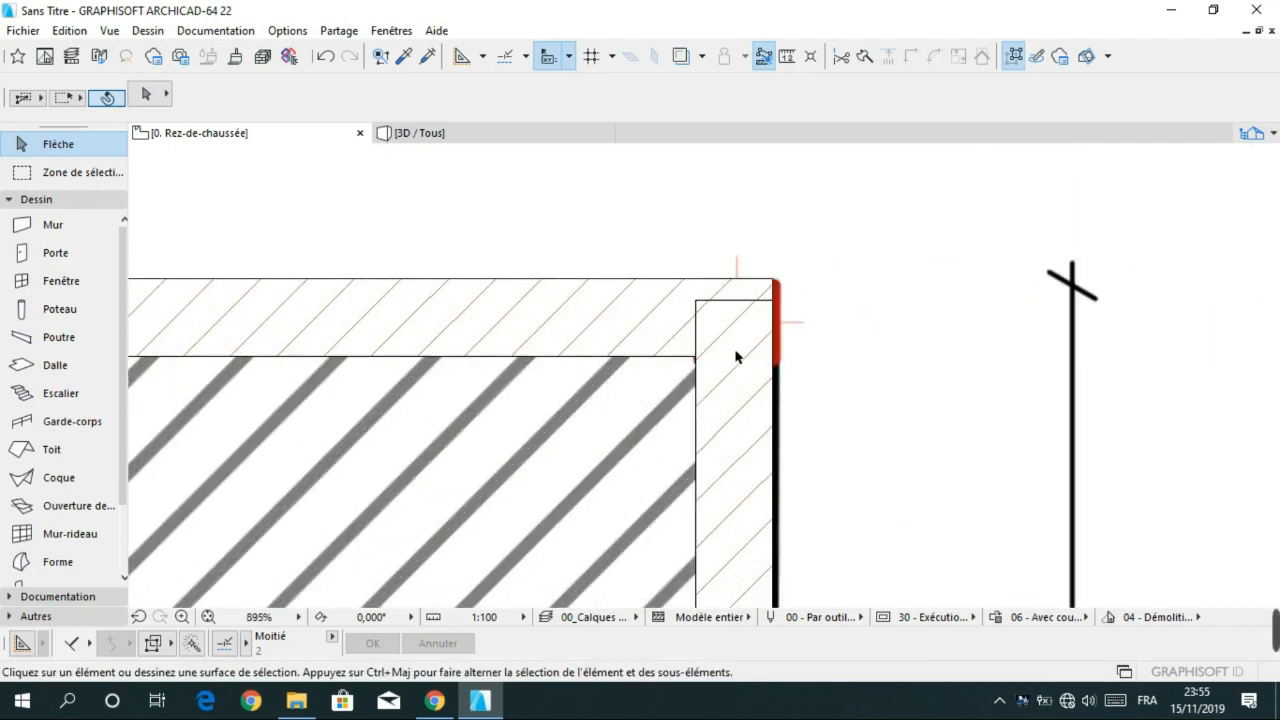
left_click(755, 314)
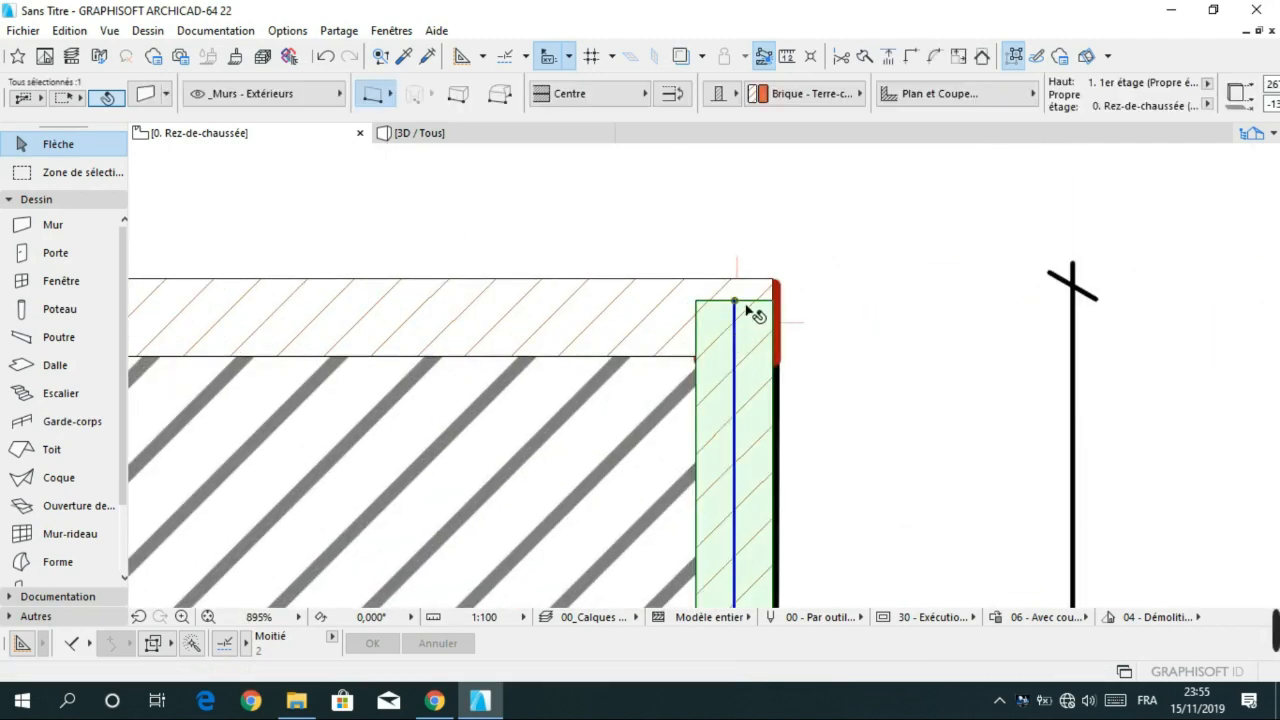
left_click(886, 60)
left_click(731, 280)
left_click(870, 303)
scroll(862, 322, "down", 6)
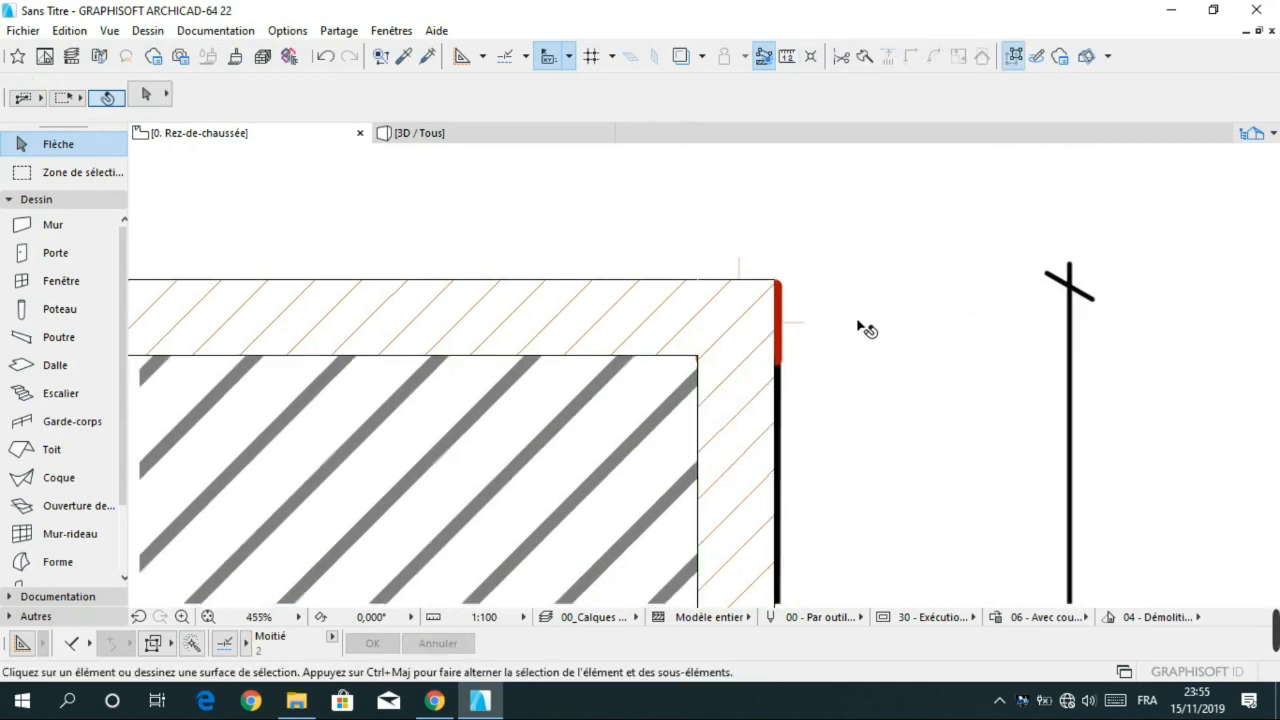
- Extend the left exterior wall down to the lower wall's outer face with Adjust, leaving nothing selected
middle_click_drag(716, 408, 735, 209)
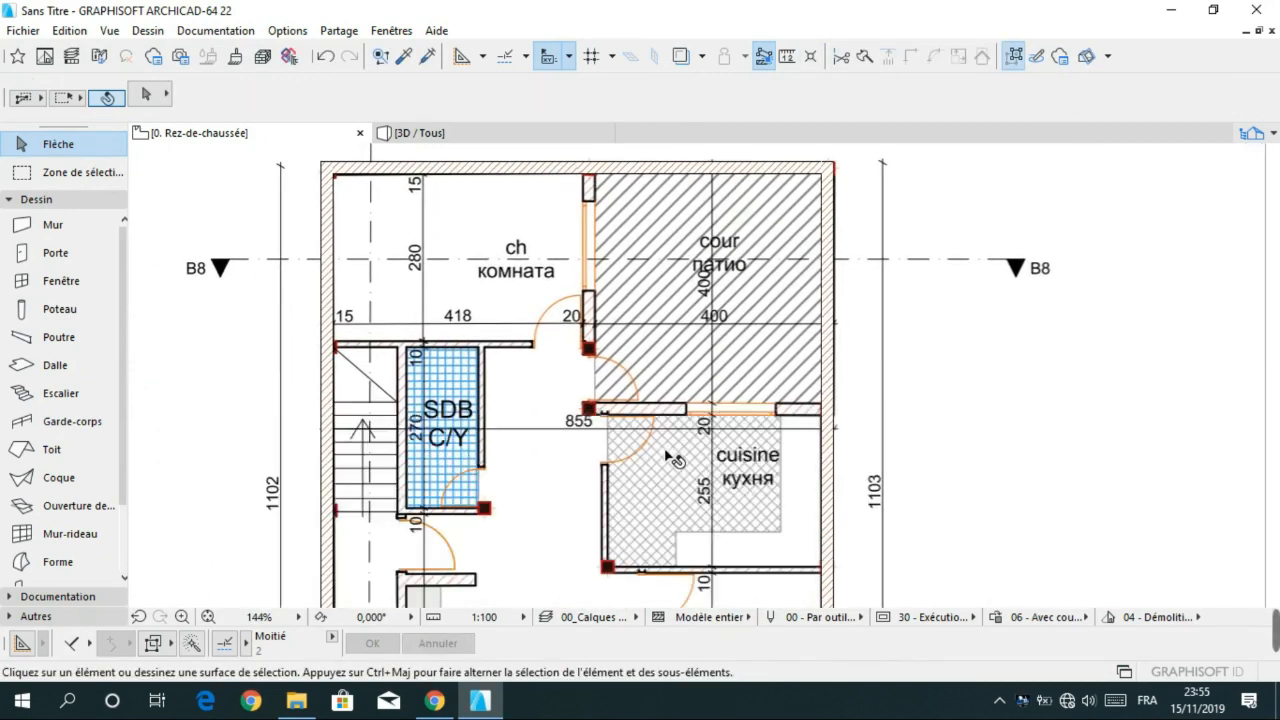
scroll(666, 447, "down", 3)
middle_click_drag(660, 458, 657, 271)
scroll(648, 420, "up", 8)
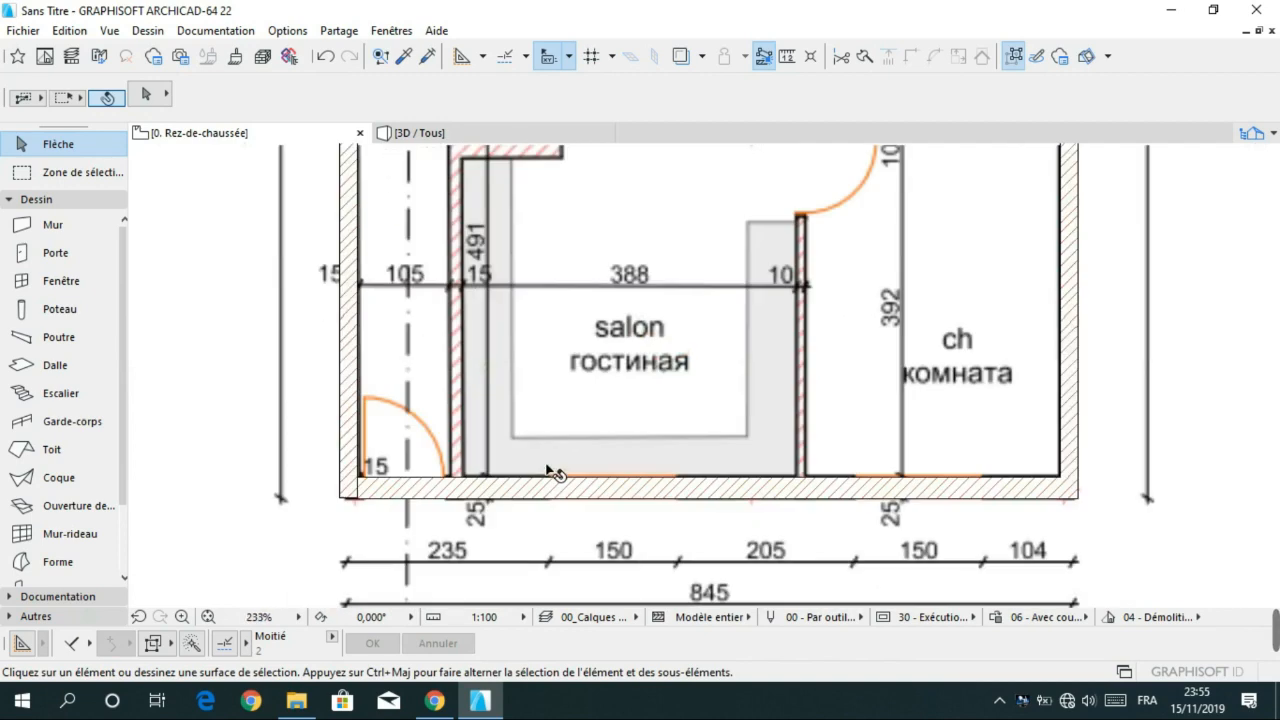
scroll(524, 387, "up", 2)
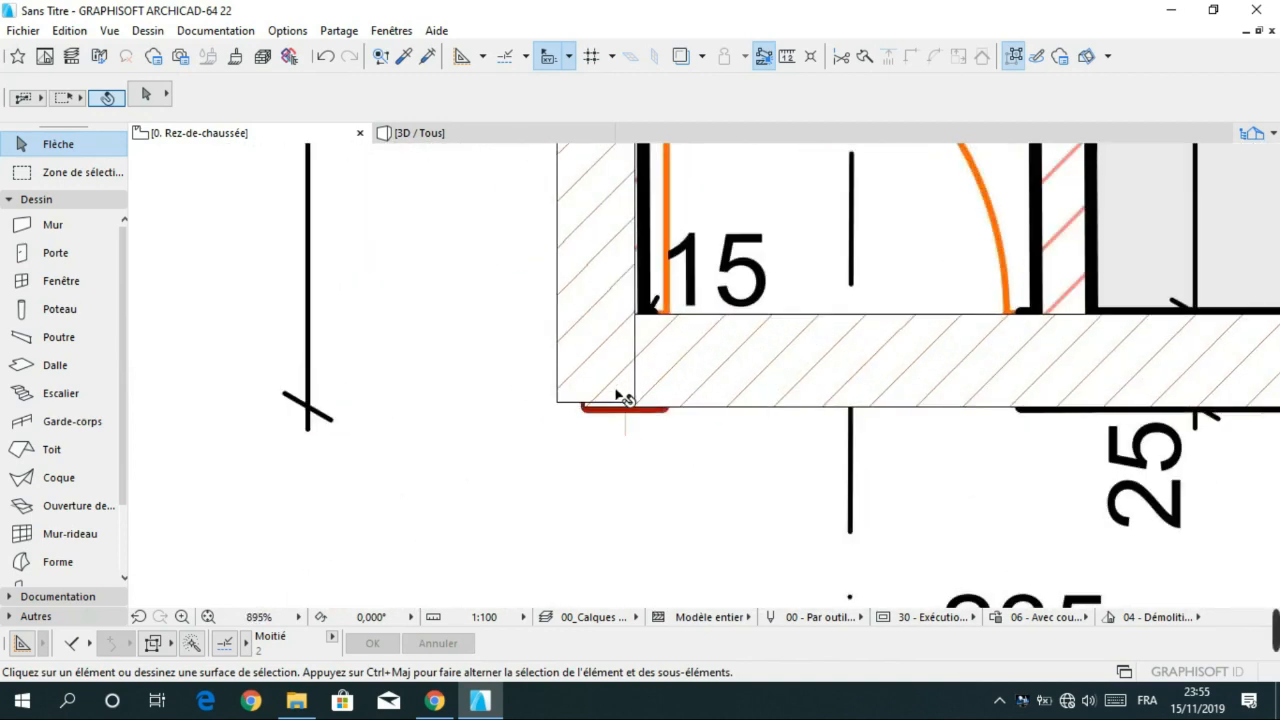
scroll(628, 411, "up", 4)
left_click(631, 392)
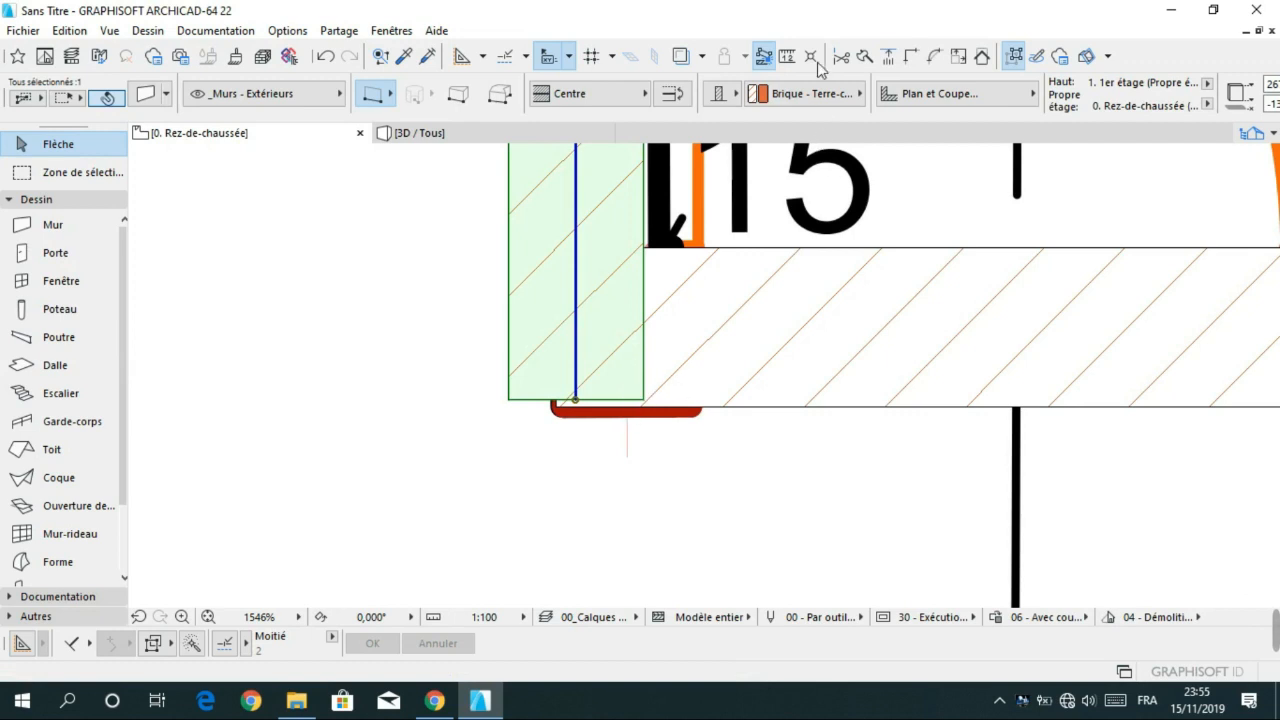
left_click(888, 58)
left_click(694, 408)
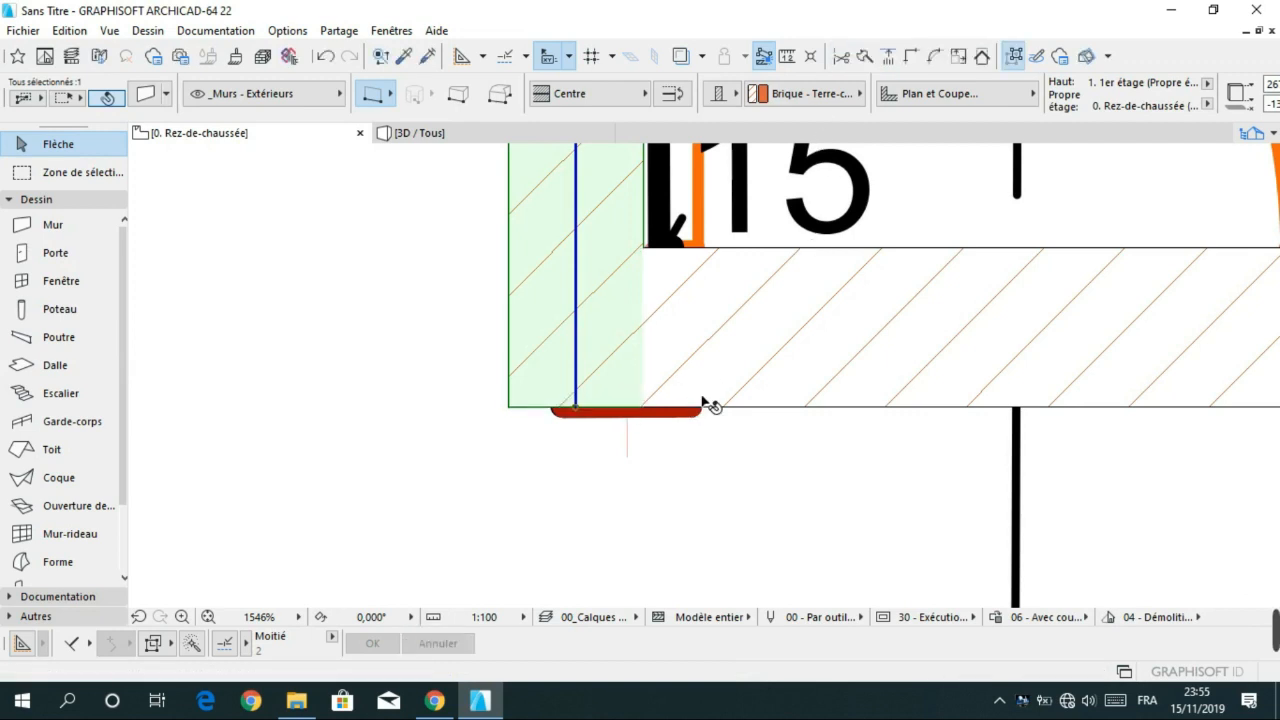
scroll(706, 402, "up", 1)
scroll(714, 412, "down", 5)
left_click(789, 420)
scroll(798, 428, "down", 7)
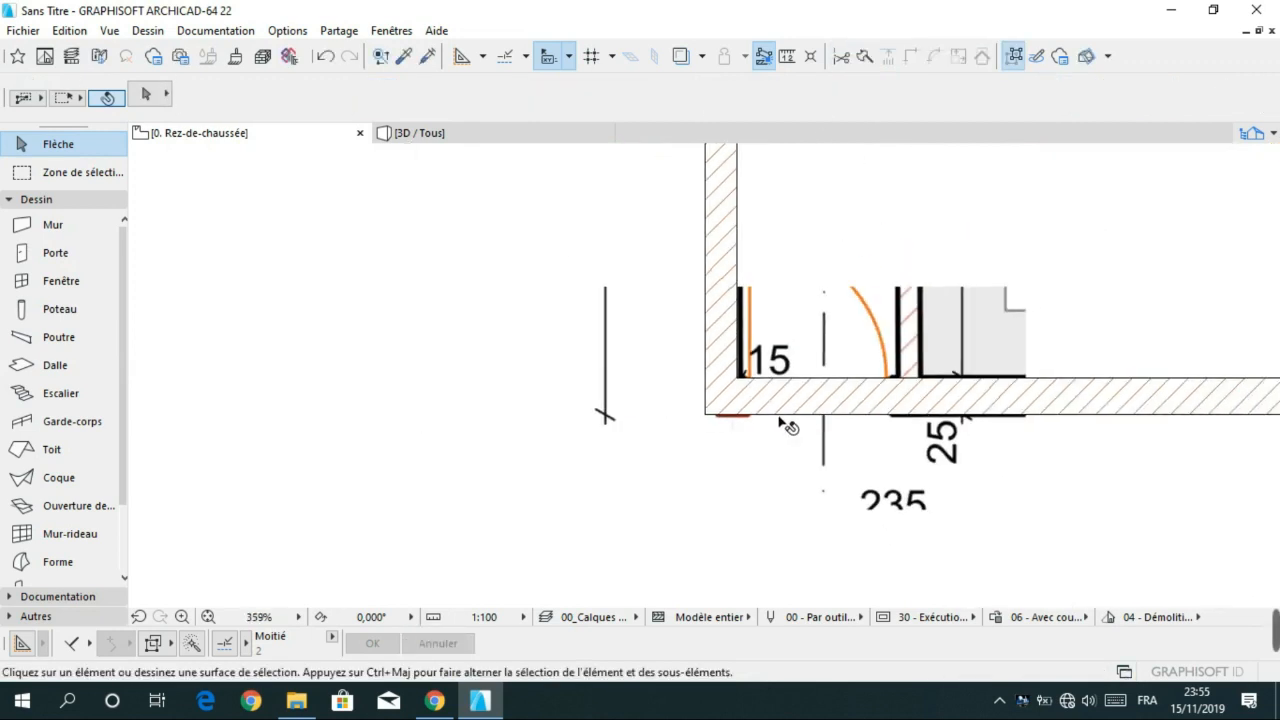
- Set the upper exterior wall's thickness to 15 and deselect it
scroll(721, 421, "down", 6)
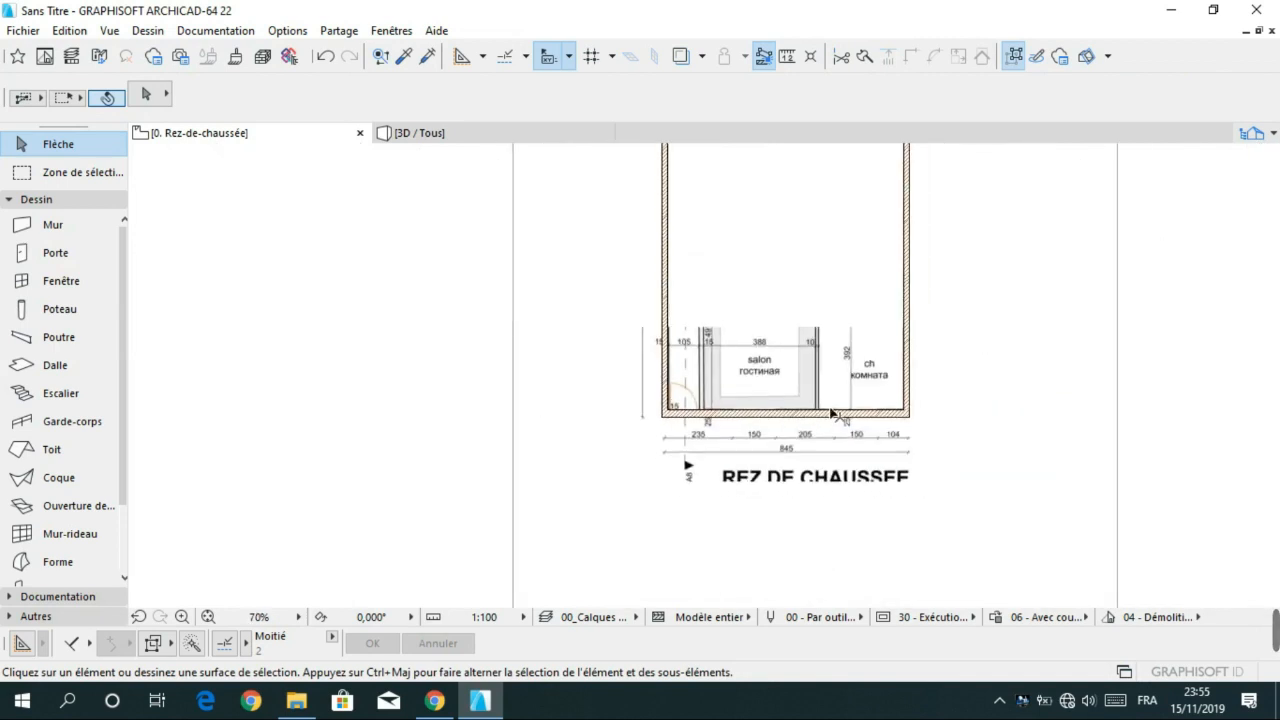
middle_click_drag(868, 397, 795, 516)
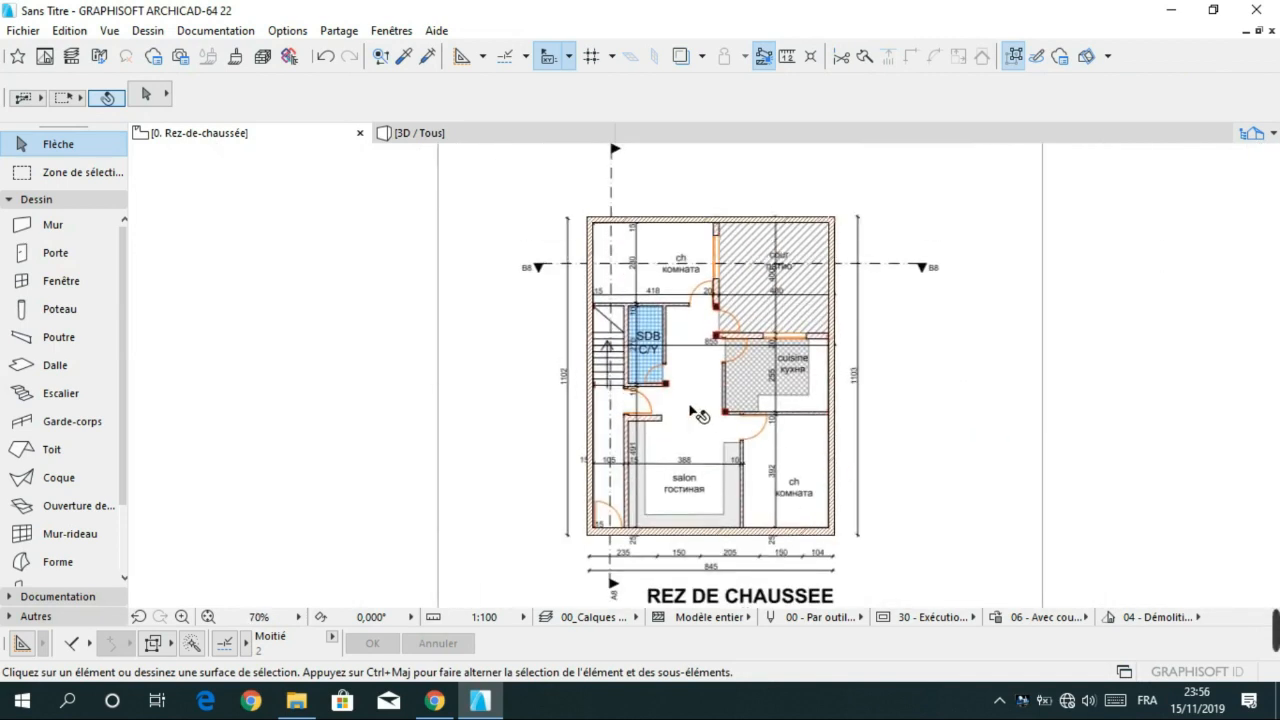
scroll(712, 350, "up", 1)
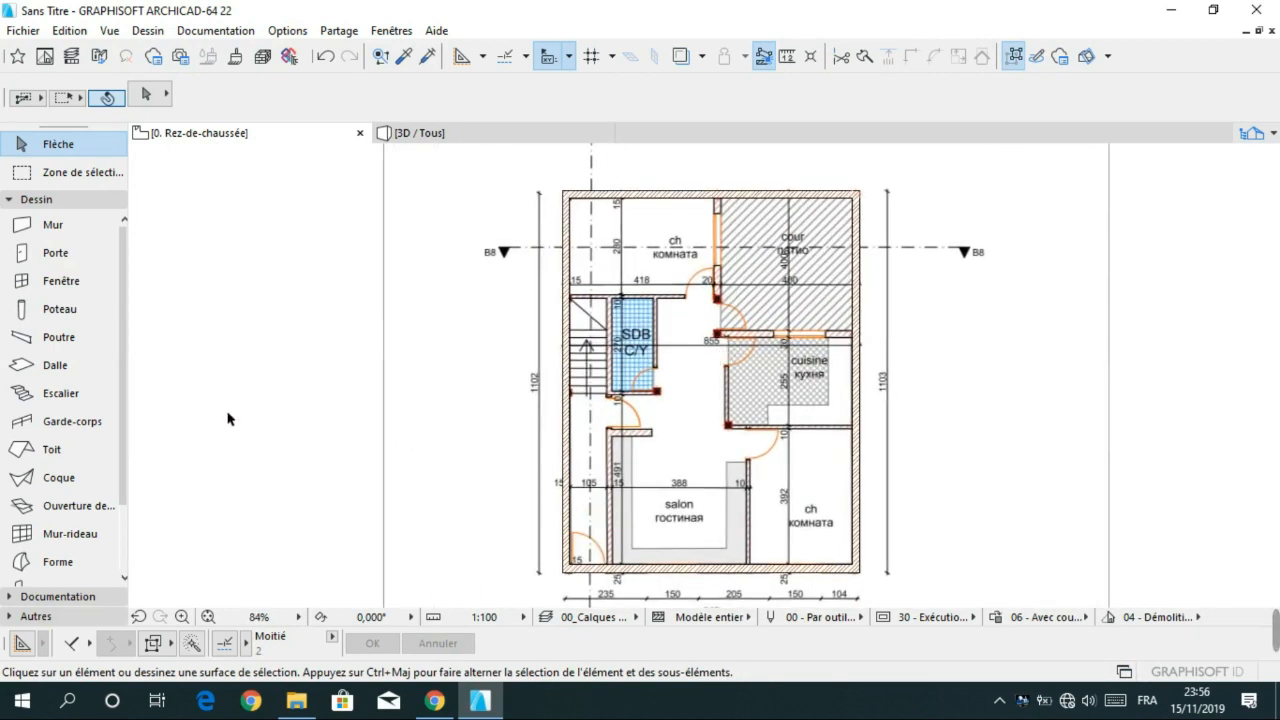
left_click(50, 225)
key("Escape")
left_click(686, 194)
scroll(638, 217, "up", 6)
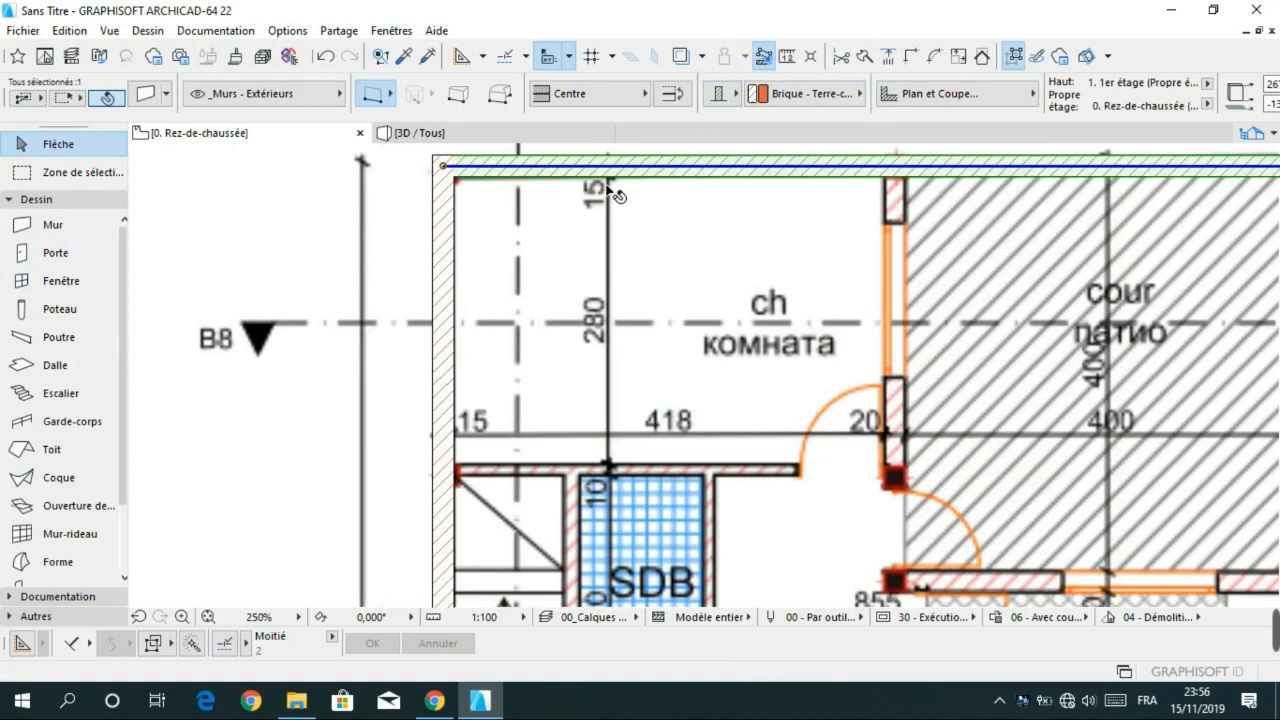
scroll(598, 103, "down", 1)
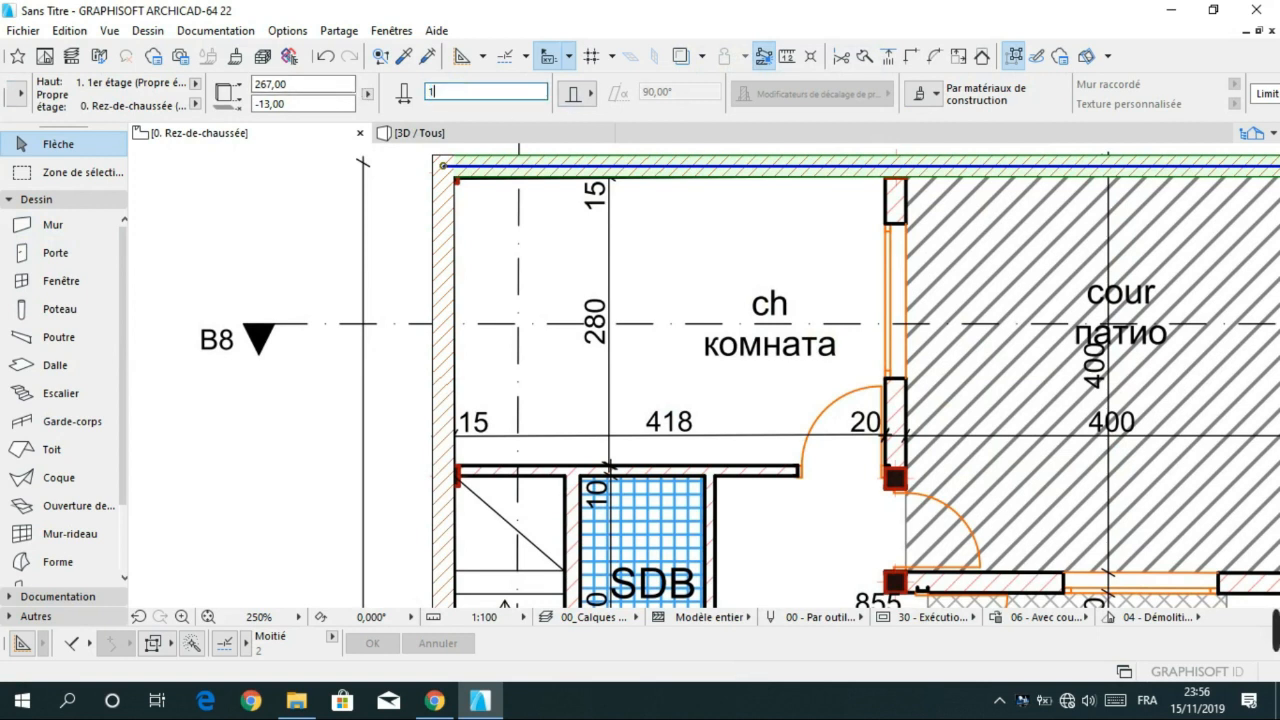
key("Return")
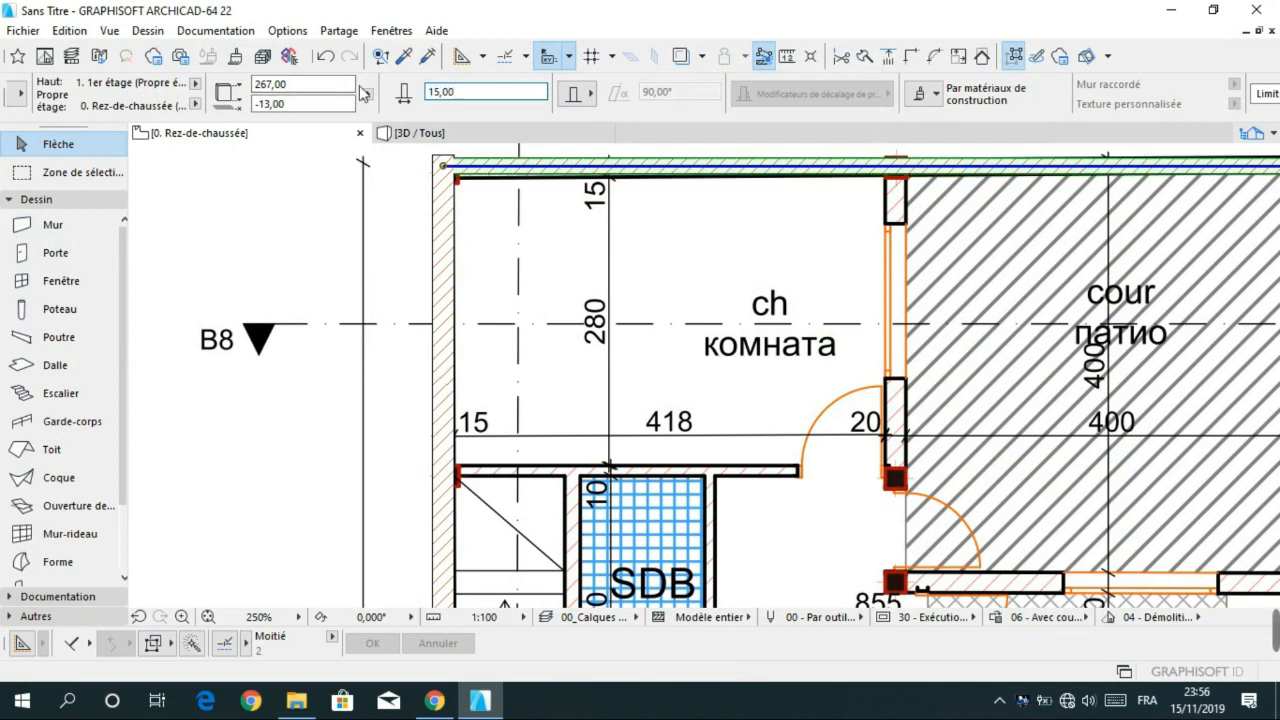
left_click(574, 224)
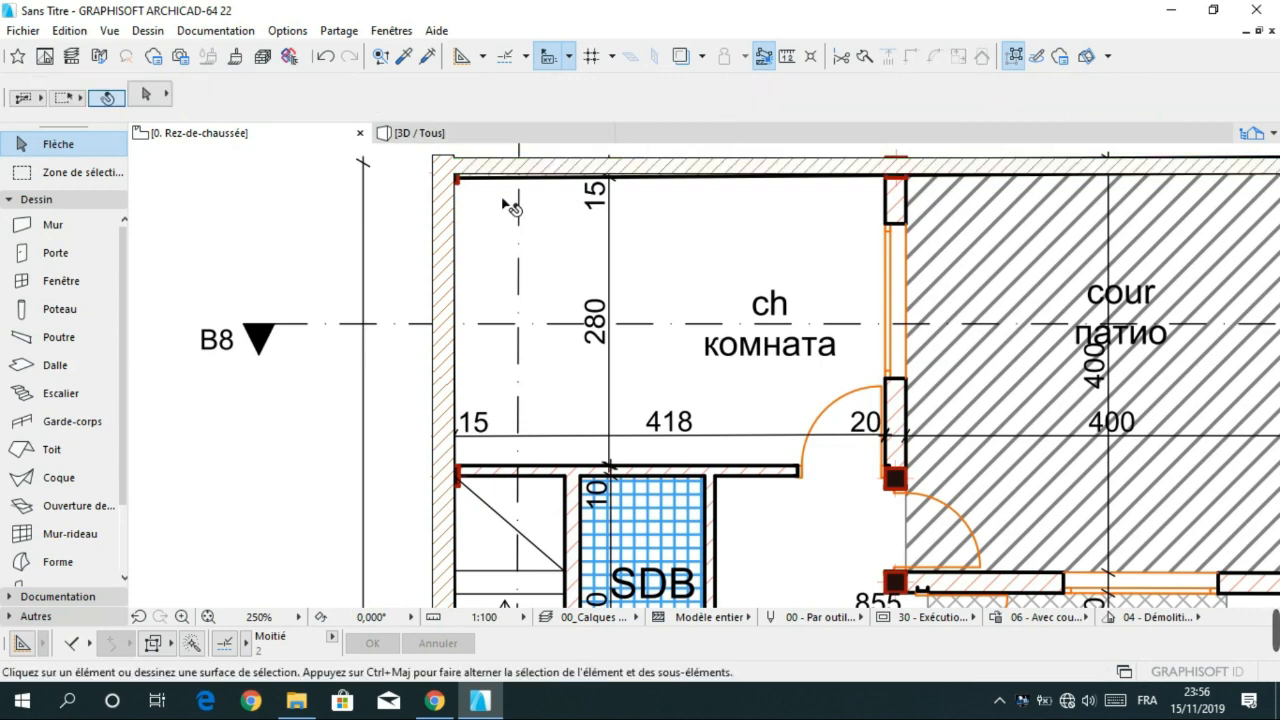
- Inspect the upper wall's two corners against the plan, and look over the interior partitions
scroll(462, 169, "up", 3)
middle_click_drag(507, 226, 540, 315)
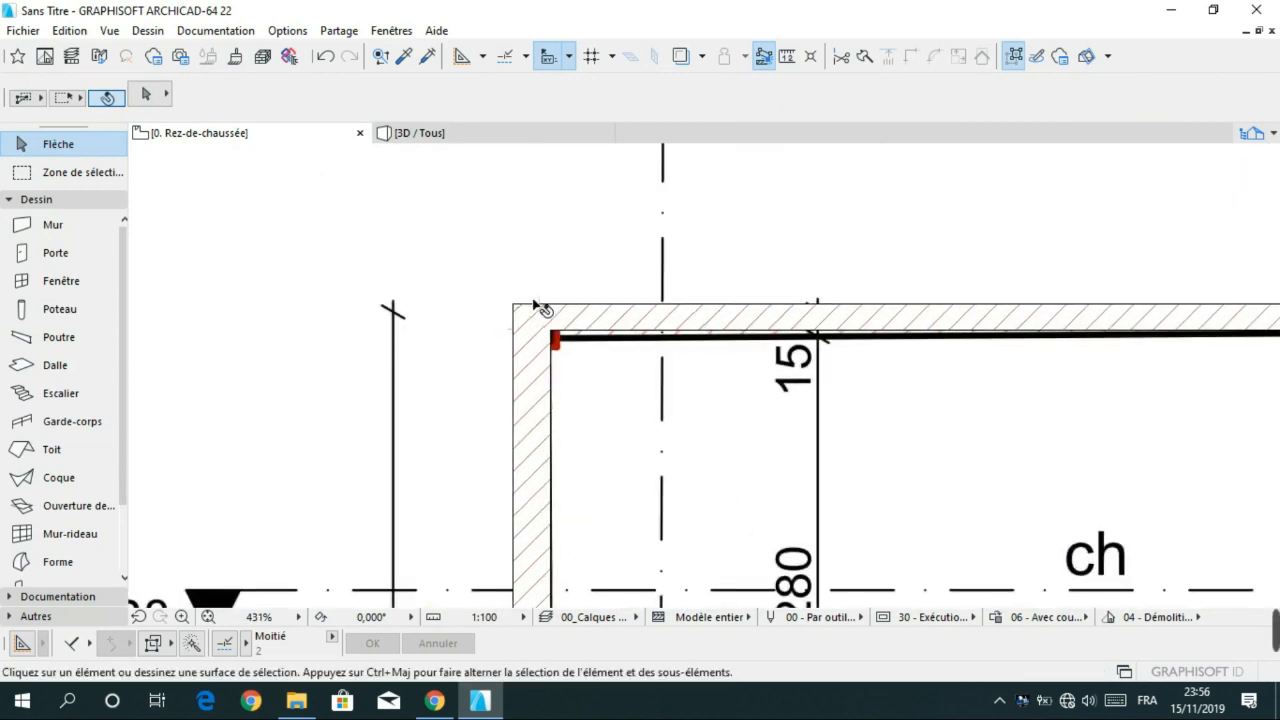
scroll(681, 298, "down", 4)
middle_click_drag(751, 346, 601, 288)
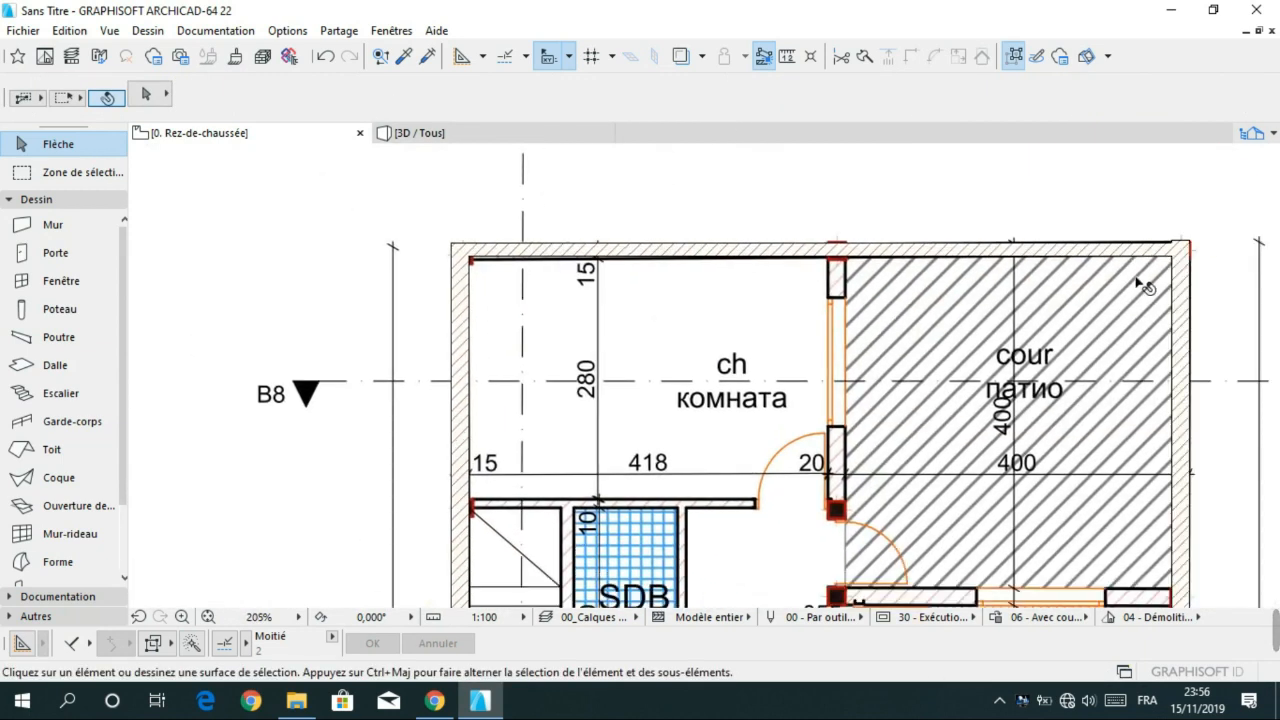
scroll(1145, 287, "up", 7)
scroll(960, 305, "down", 5)
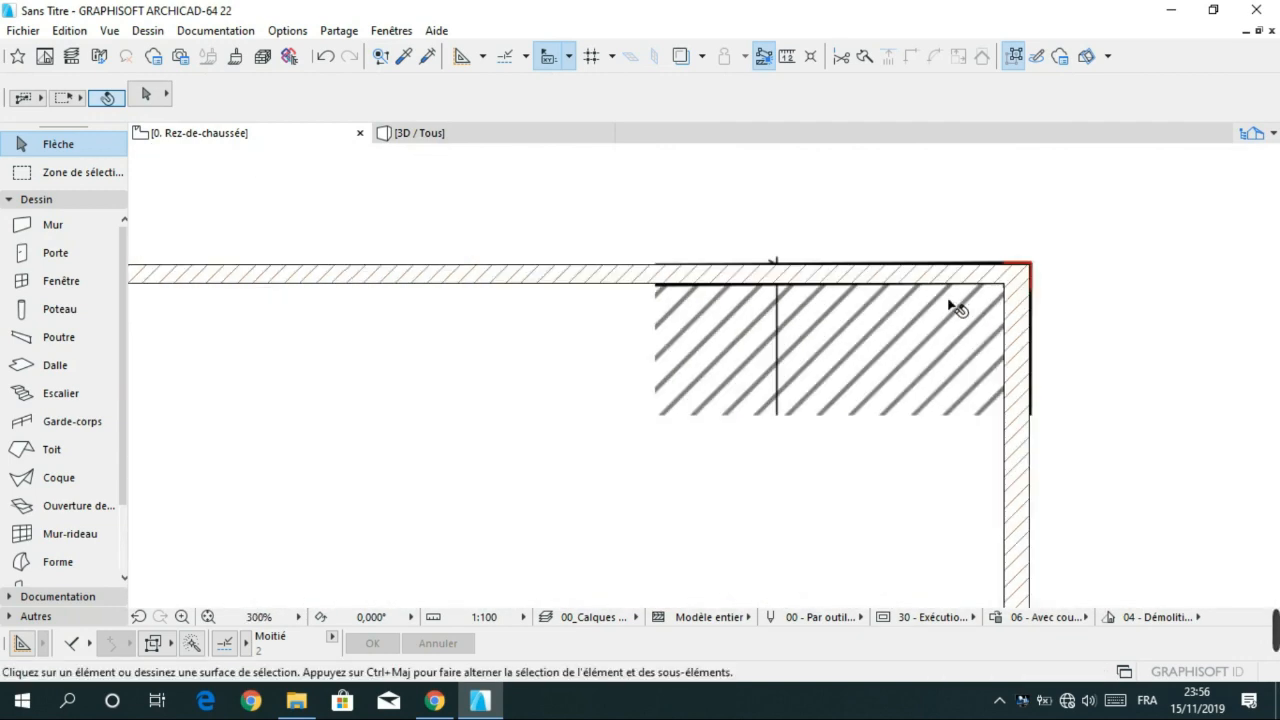
scroll(897, 313, "down", 3)
middle_click_drag(677, 376, 752, 263)
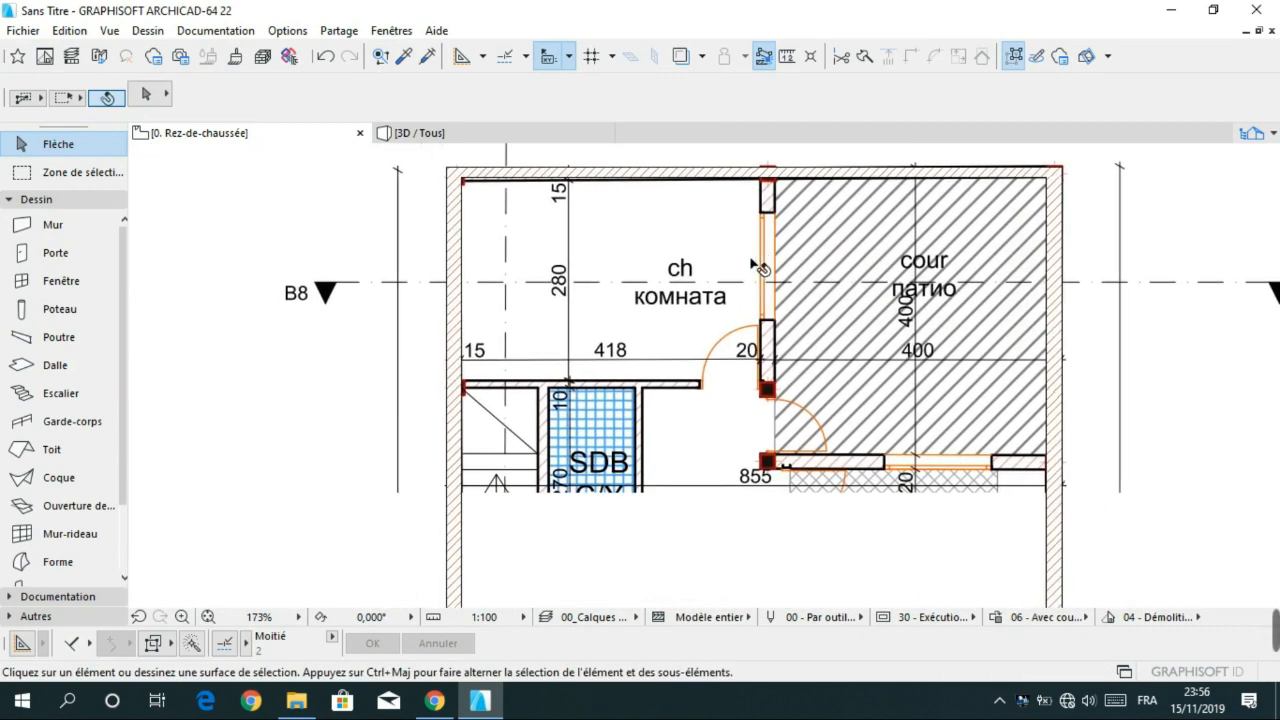
middle_click_drag(752, 416, 694, 231)
middle_click_drag(760, 448, 710, 226)
scroll(678, 308, "down", 2)
middle_click_drag(689, 292, 702, 475)
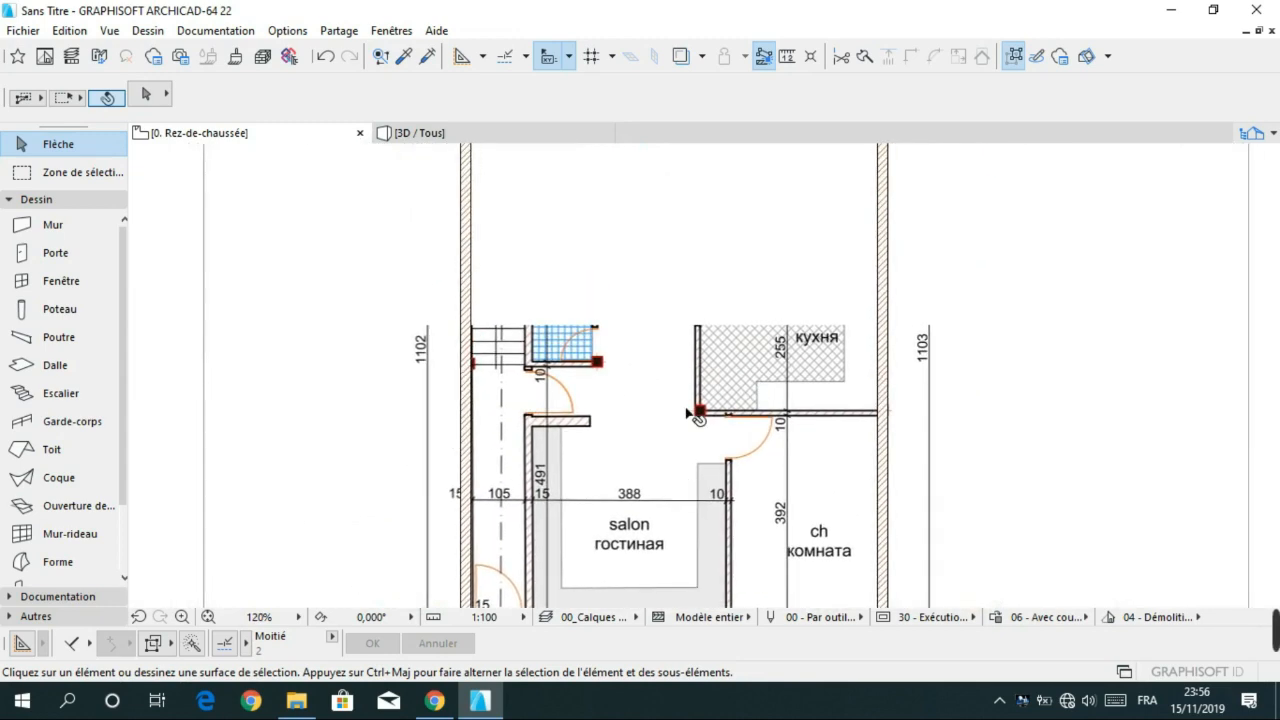
middle_click_drag(686, 250, 721, 430)
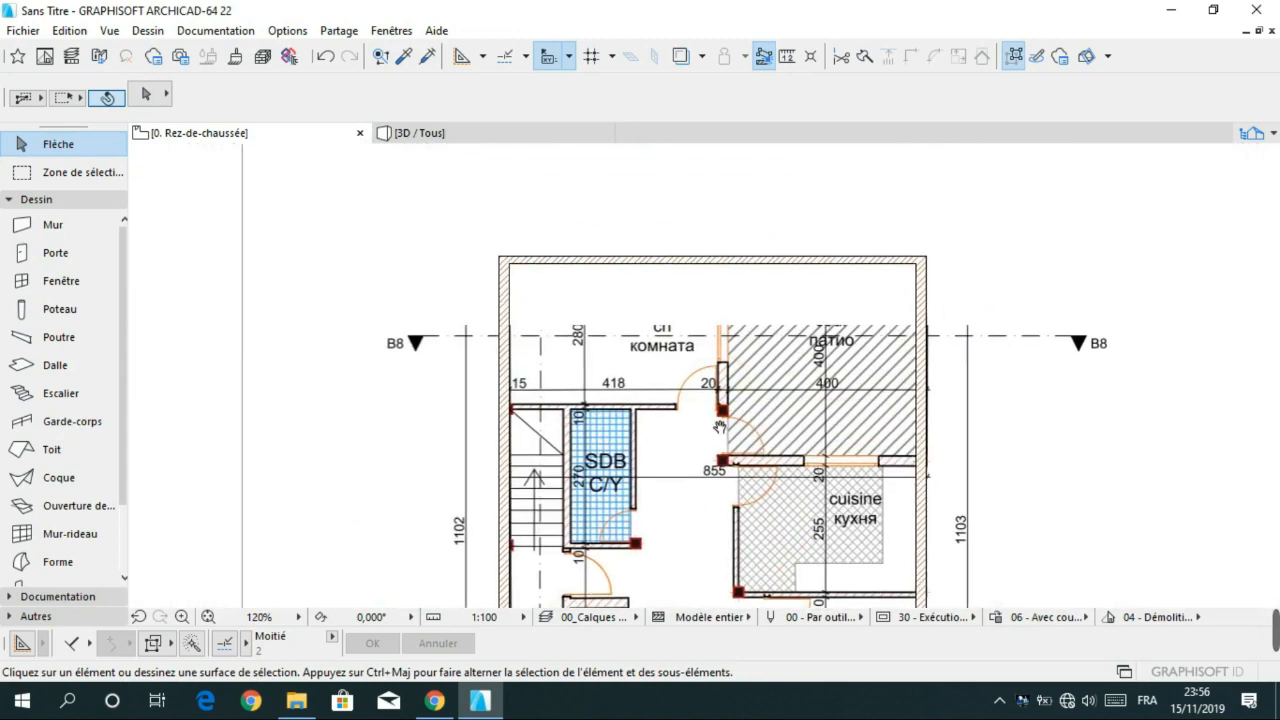
- Trace the partition between the upper bedroom and the courtyard as a chained wall from the upper exterior wall down to the lower one
left_click(57, 224)
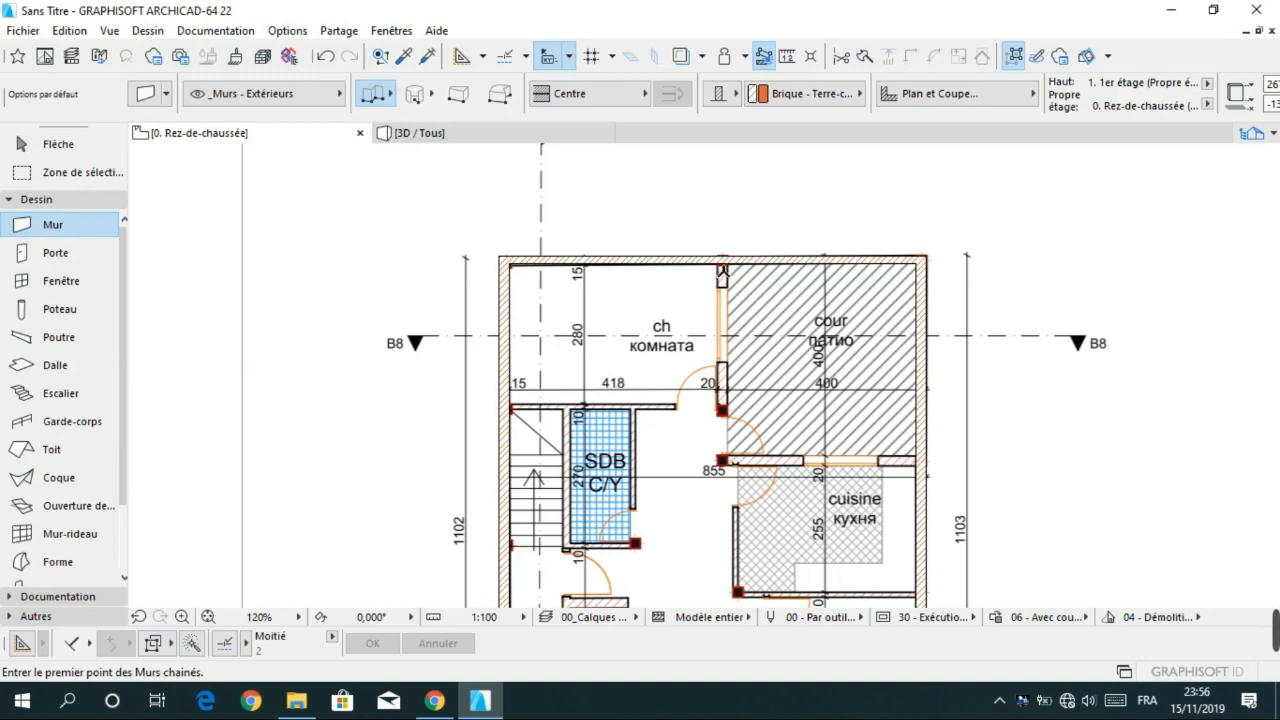
left_click(722, 270)
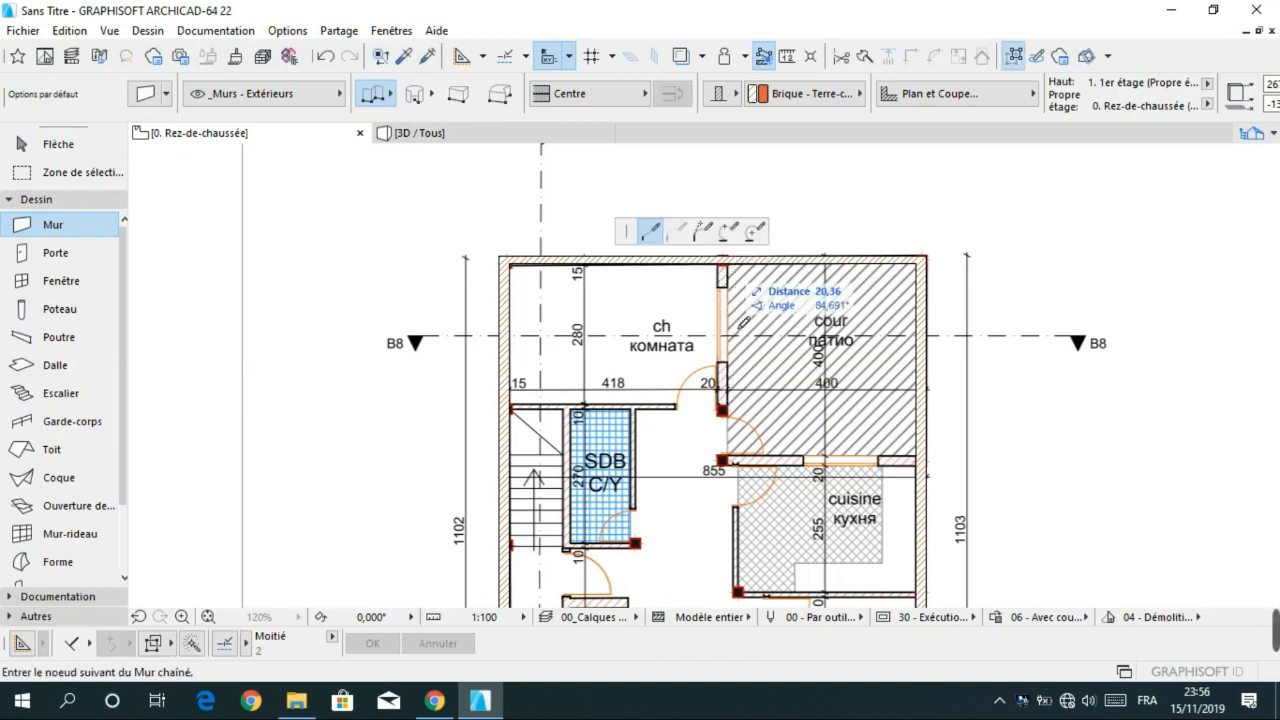
key("Escape")
scroll(714, 289, "up", 5)
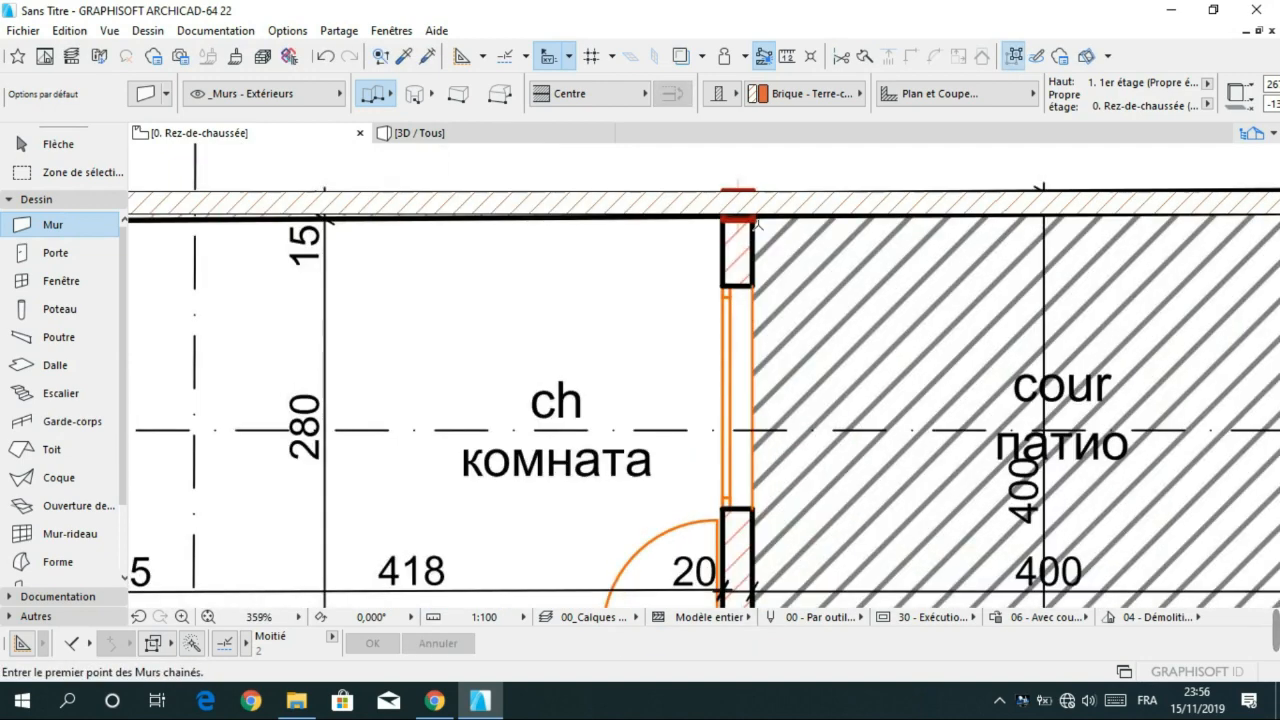
left_click(757, 222)
key("Escape")
left_click(742, 218)
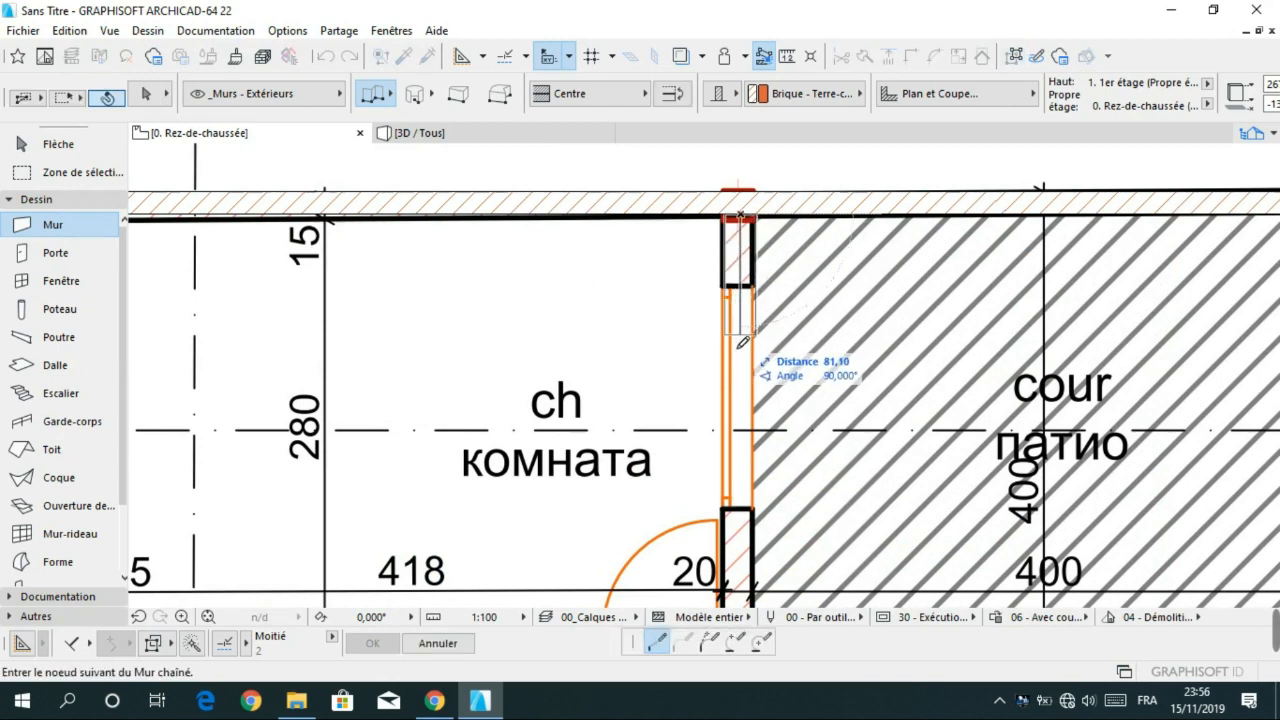
middle_click_drag(748, 528, 748, 162)
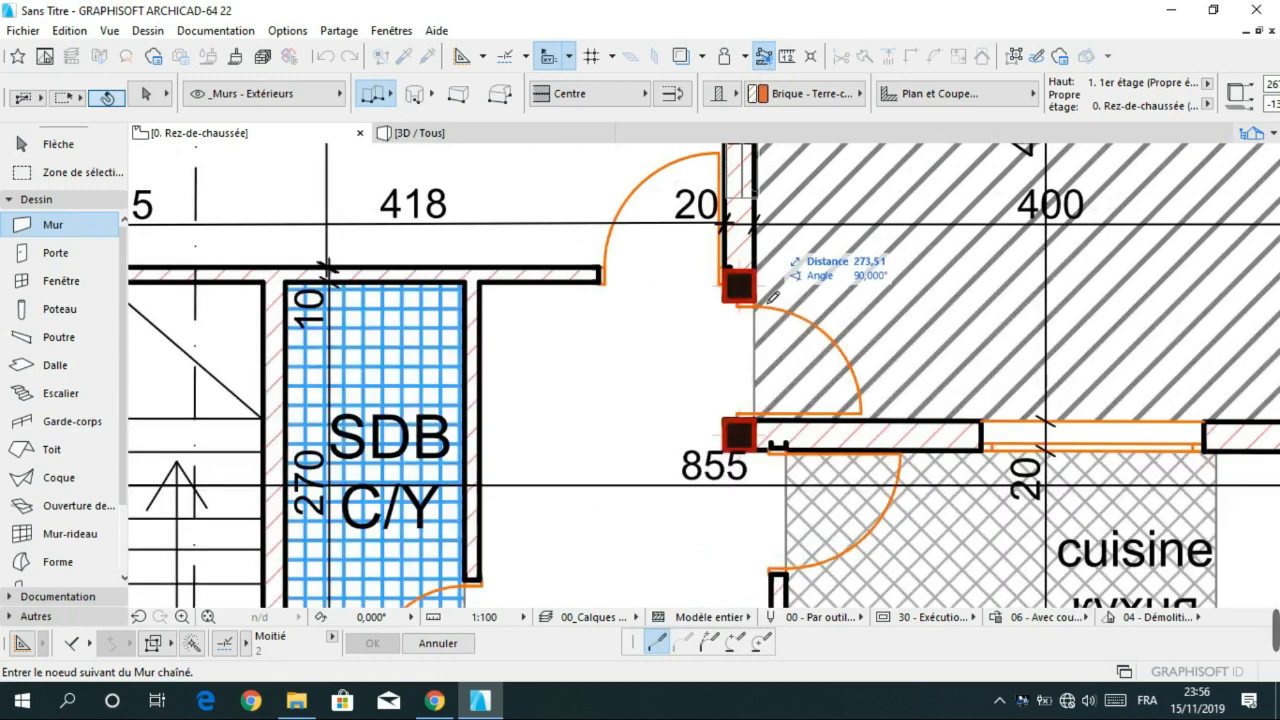
scroll(763, 335, "down", 9)
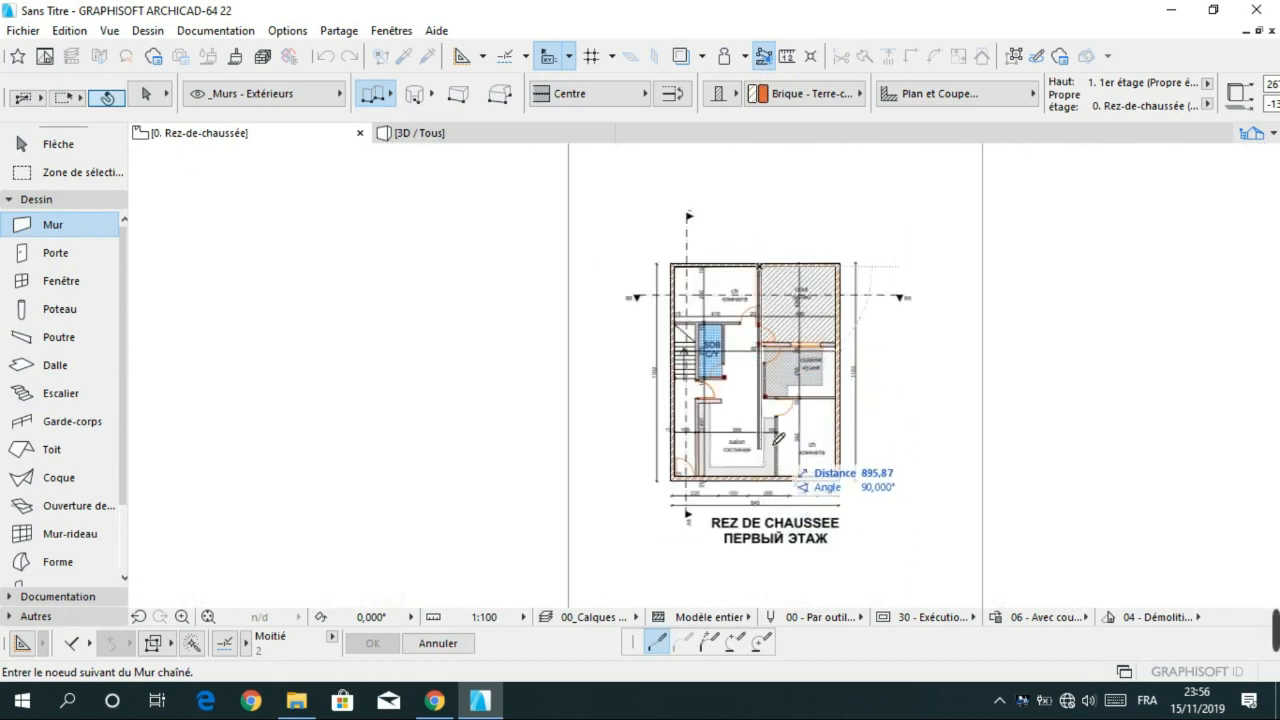
scroll(771, 478, "up", 8)
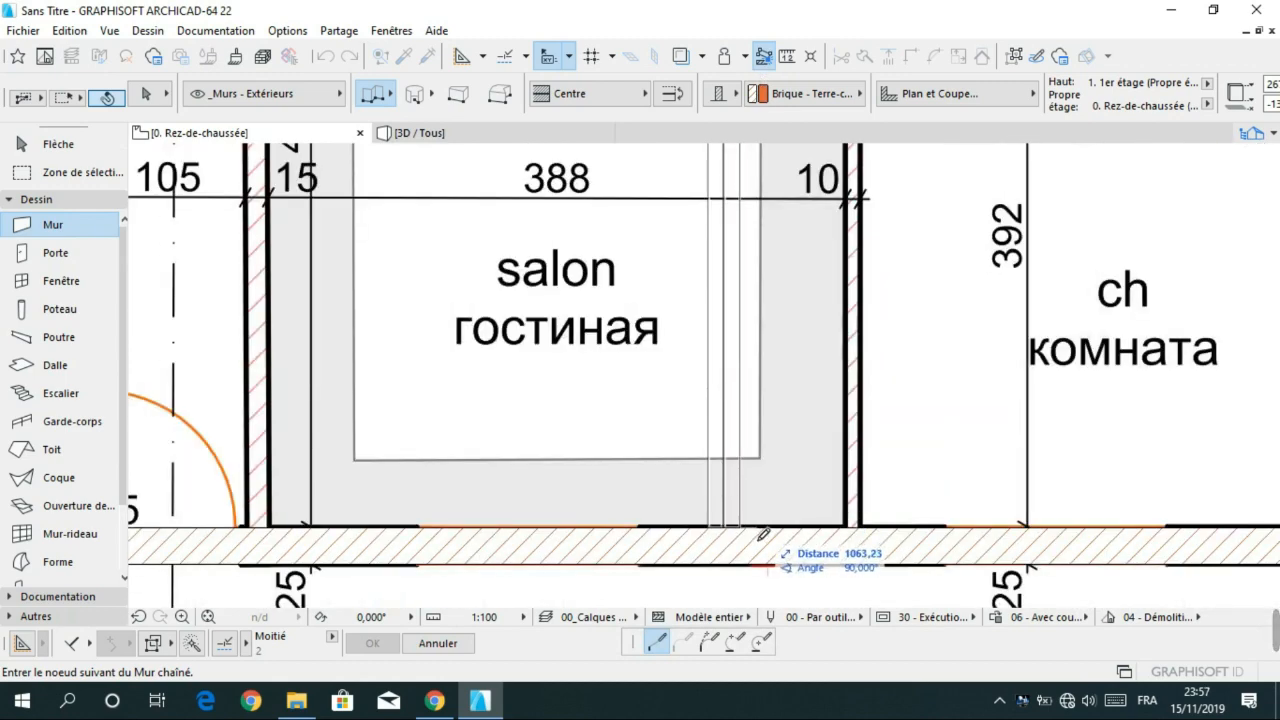
left_click(422, 524)
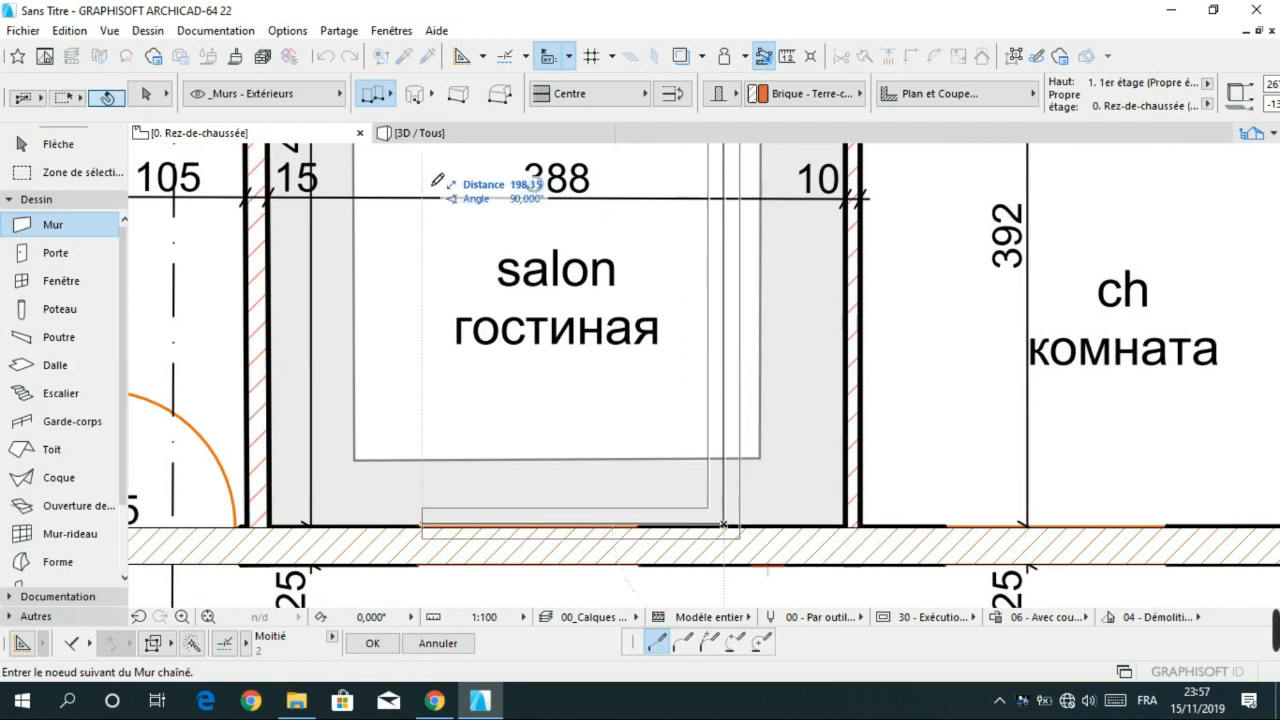
- Switch the wall geometry from chained to single and finish the vertical partition at the lower exterior wall
left_click(376, 95)
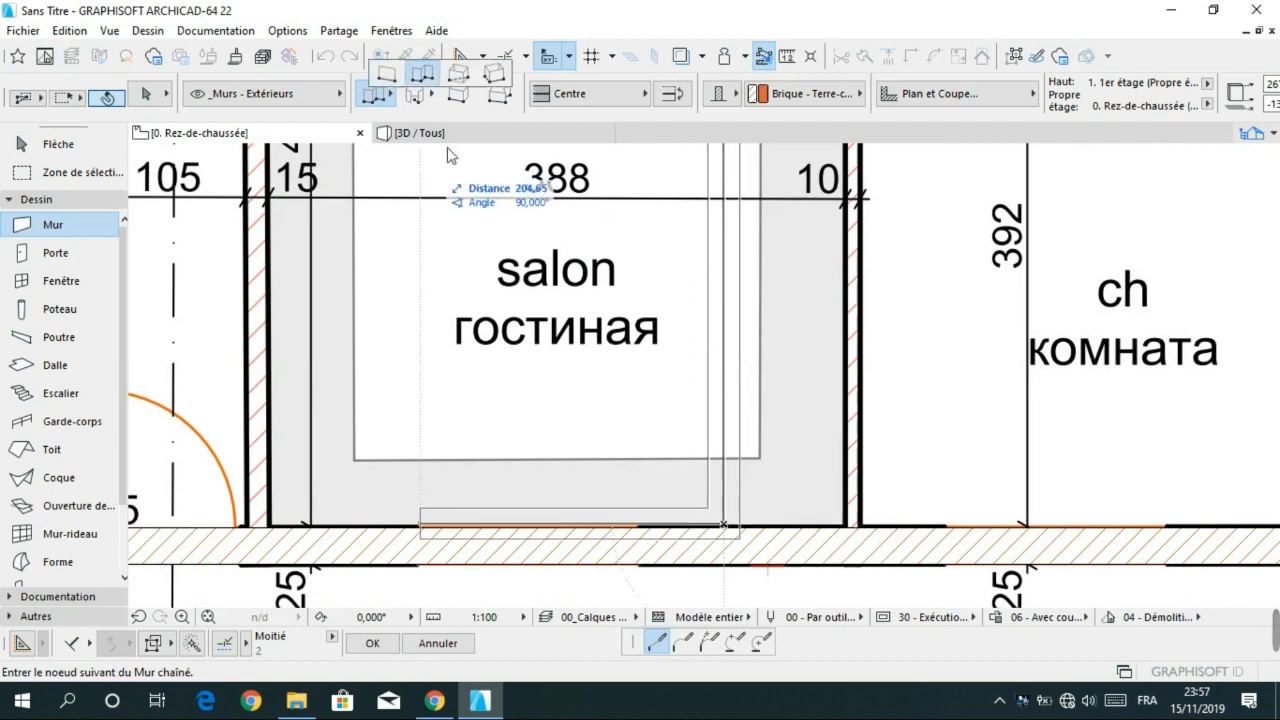
left_click(393, 78)
left_click(735, 530)
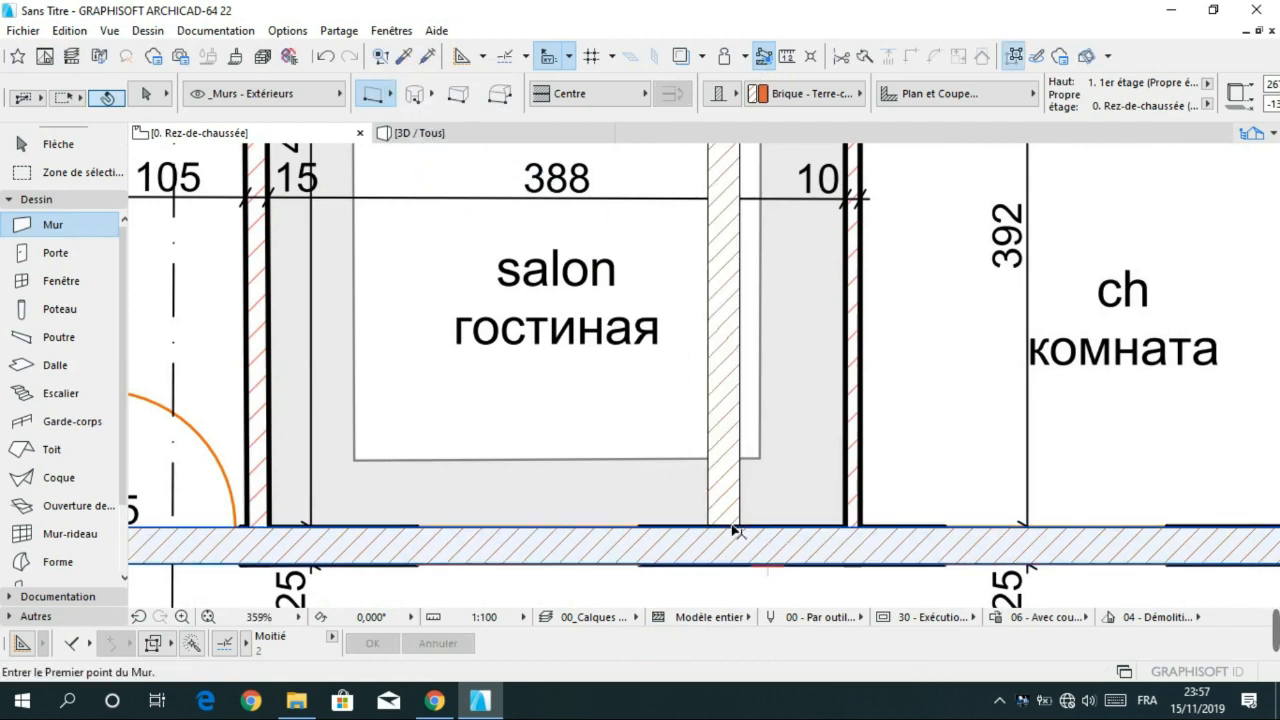
- Draw a horizontal wall along the bathroom's upper edge, from the left exterior wall to the right exterior wall
scroll(735, 530, "down", 10)
middle_click_drag(821, 345, 855, 403)
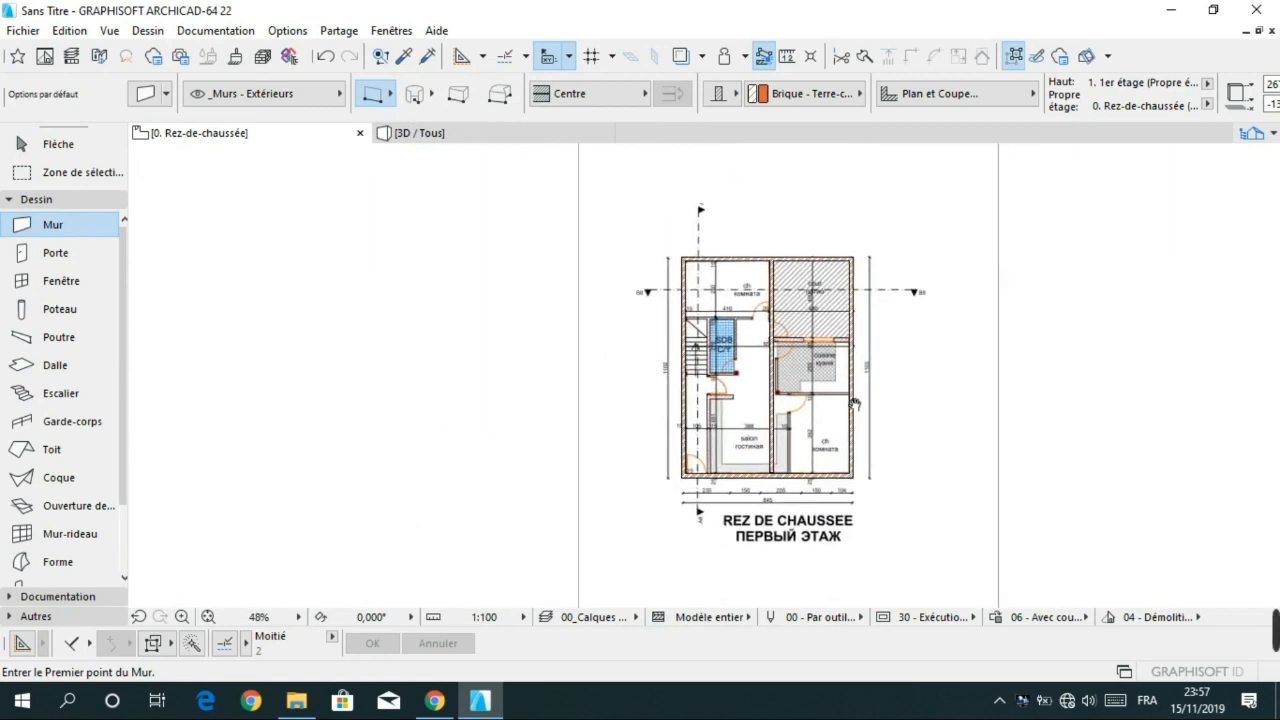
scroll(714, 316, "up", 5)
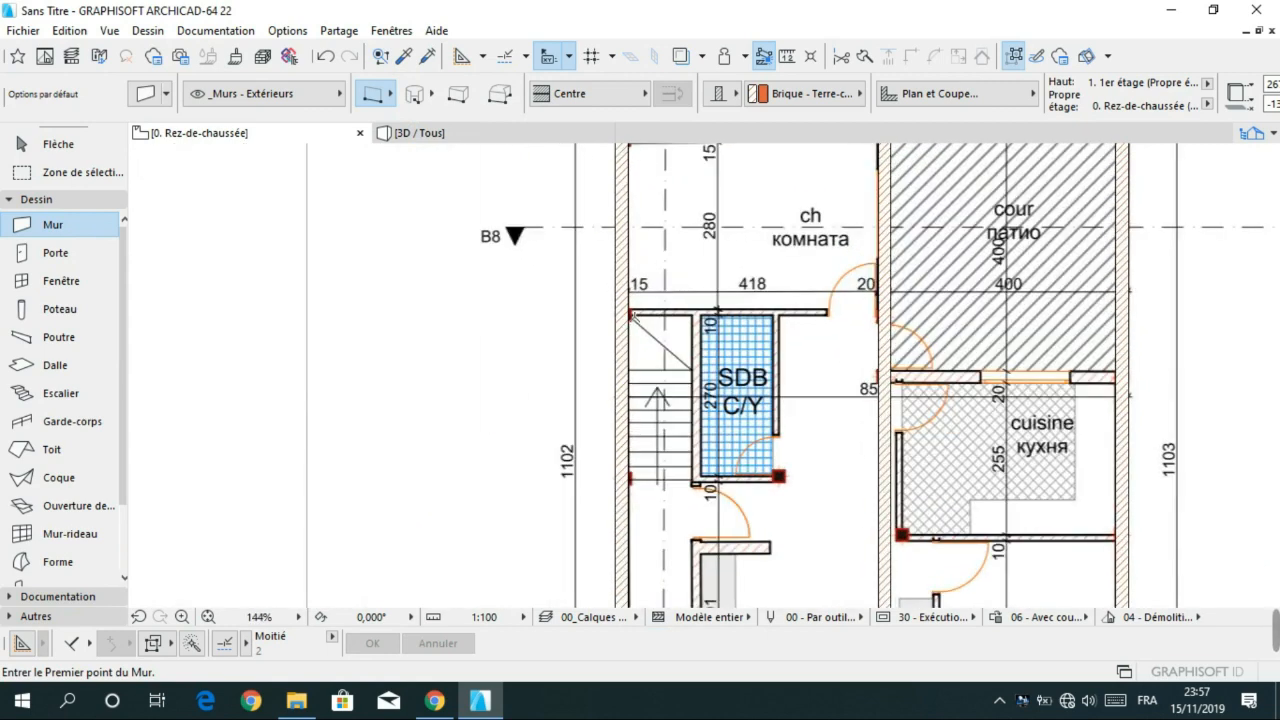
left_click(630, 314)
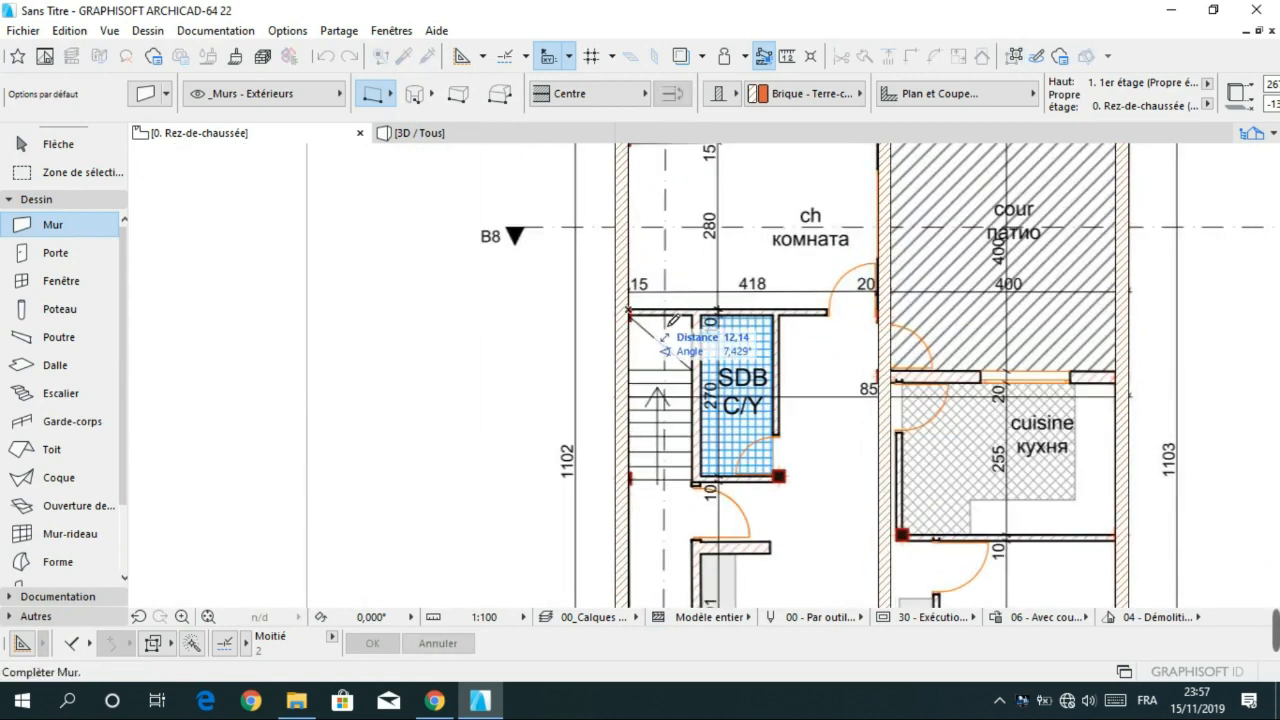
left_click(1122, 314)
- Draw a horizontal wall along the kitchen's upper edge, from the right exterior wall across to the left exterior wall
scroll(990, 432, "down", 2)
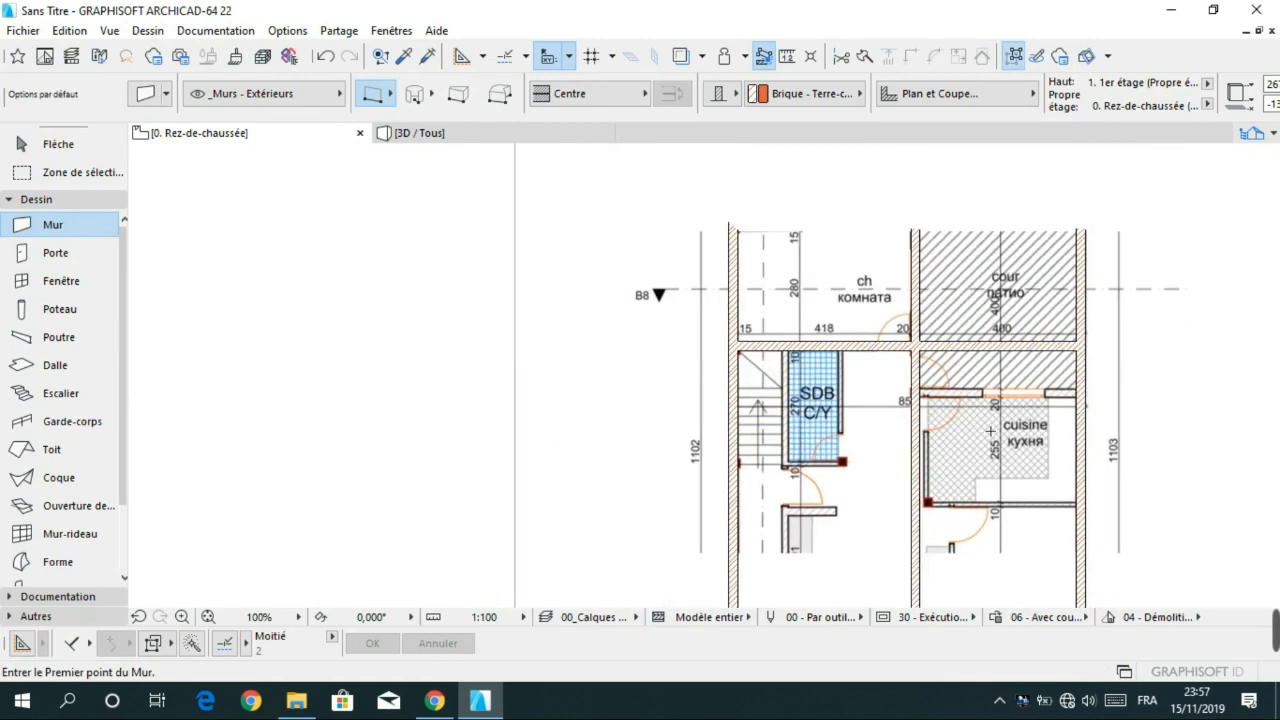
scroll(1103, 399, "up", 4)
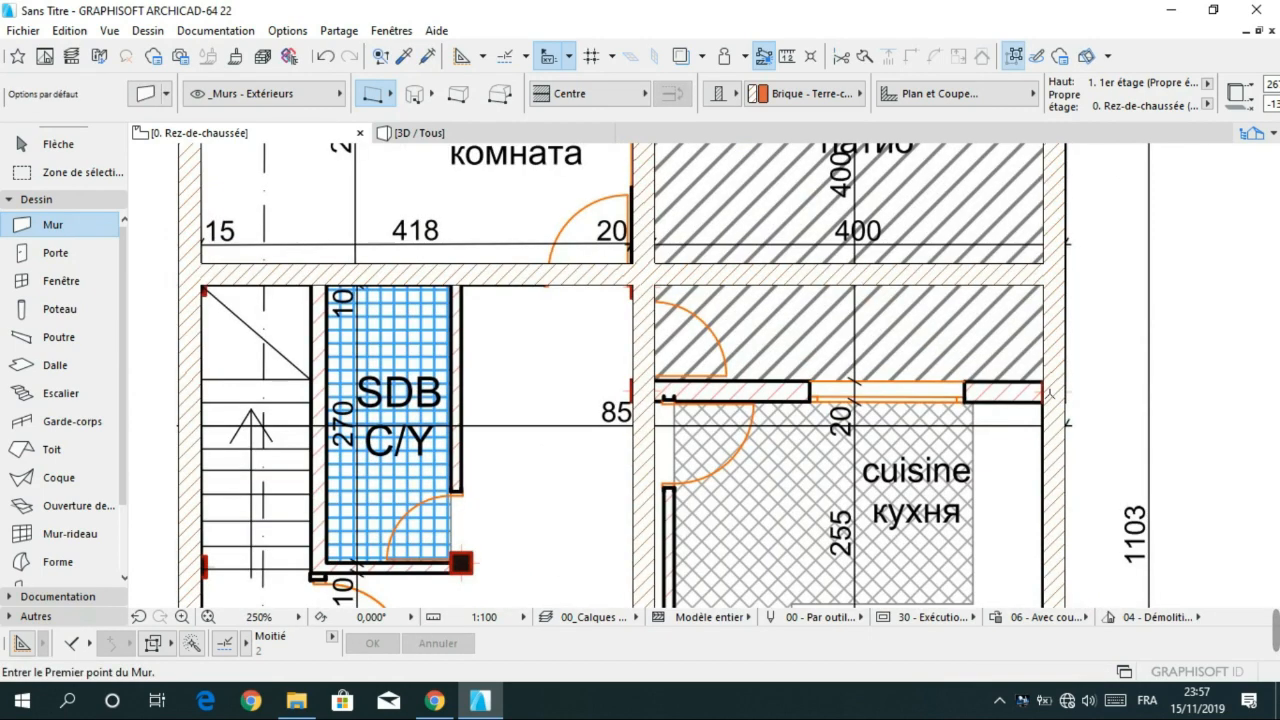
left_click(1044, 388)
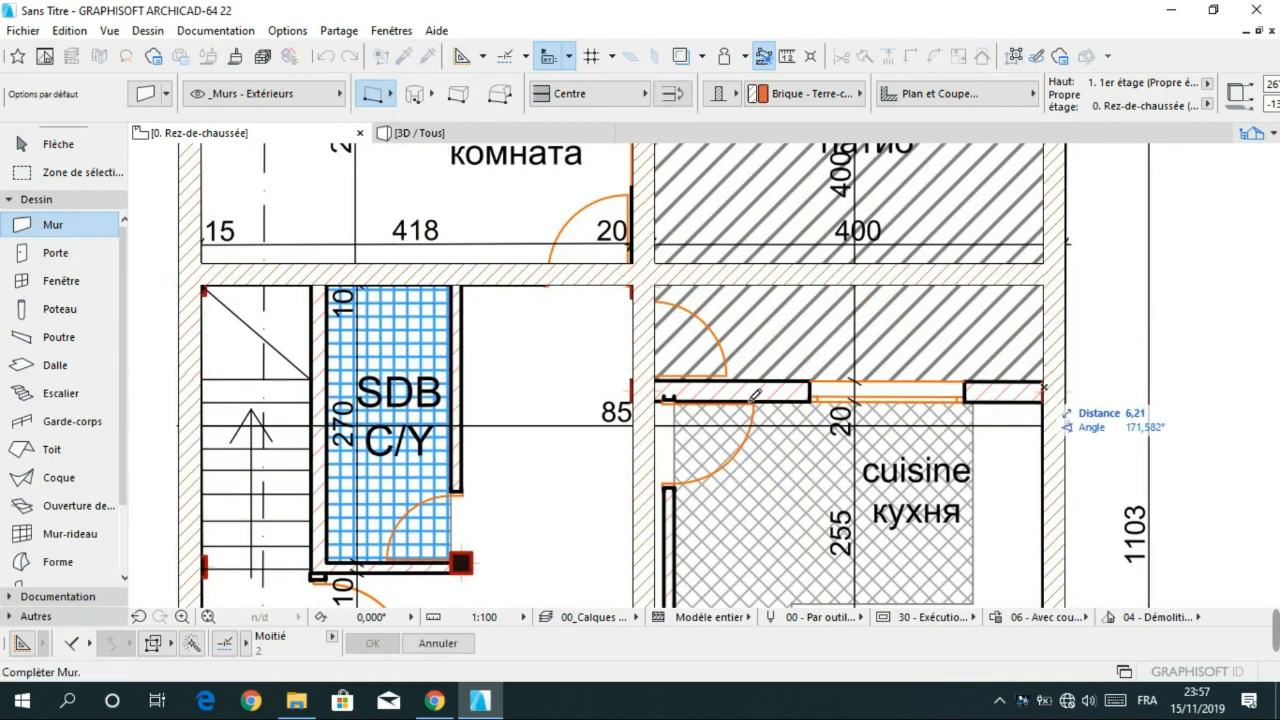
left_click(204, 389)
- Draw the wall between the kitchen and the lower bedroom, from the right exterior wall to the column at the kitchen's corner
scroll(347, 409, "down", 3)
middle_click_drag(588, 529, 637, 249)
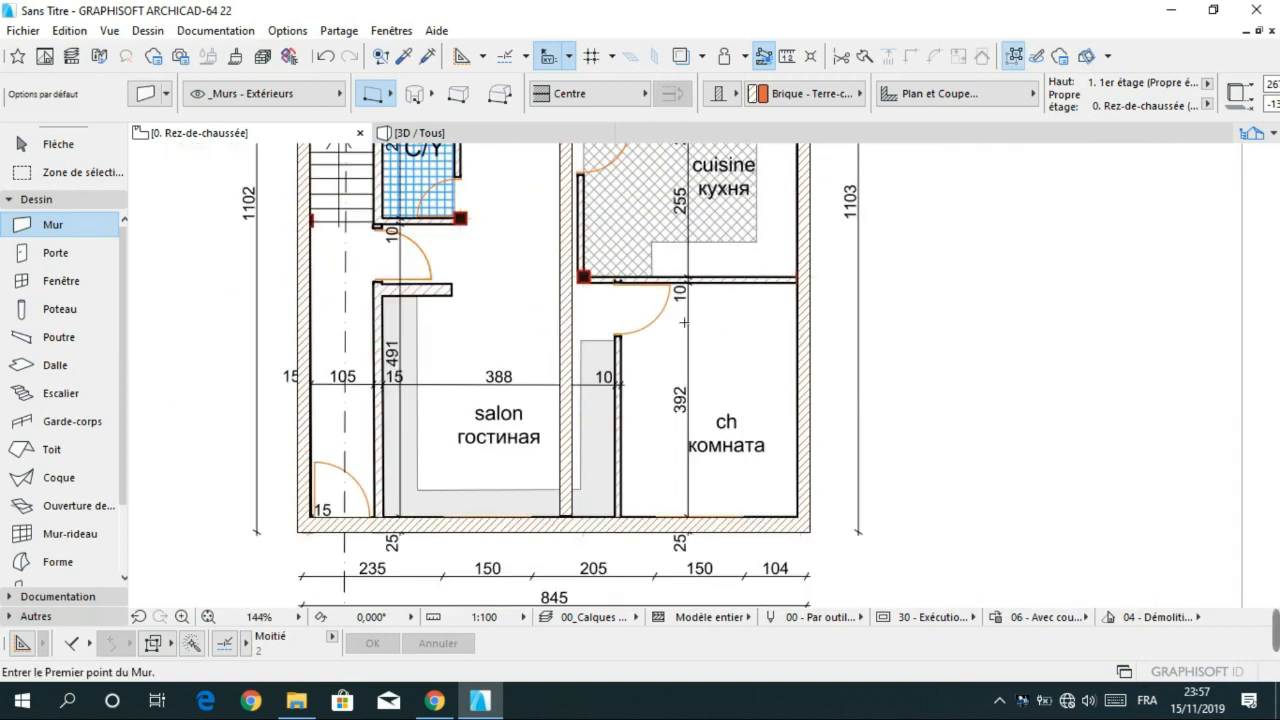
left_click(800, 278)
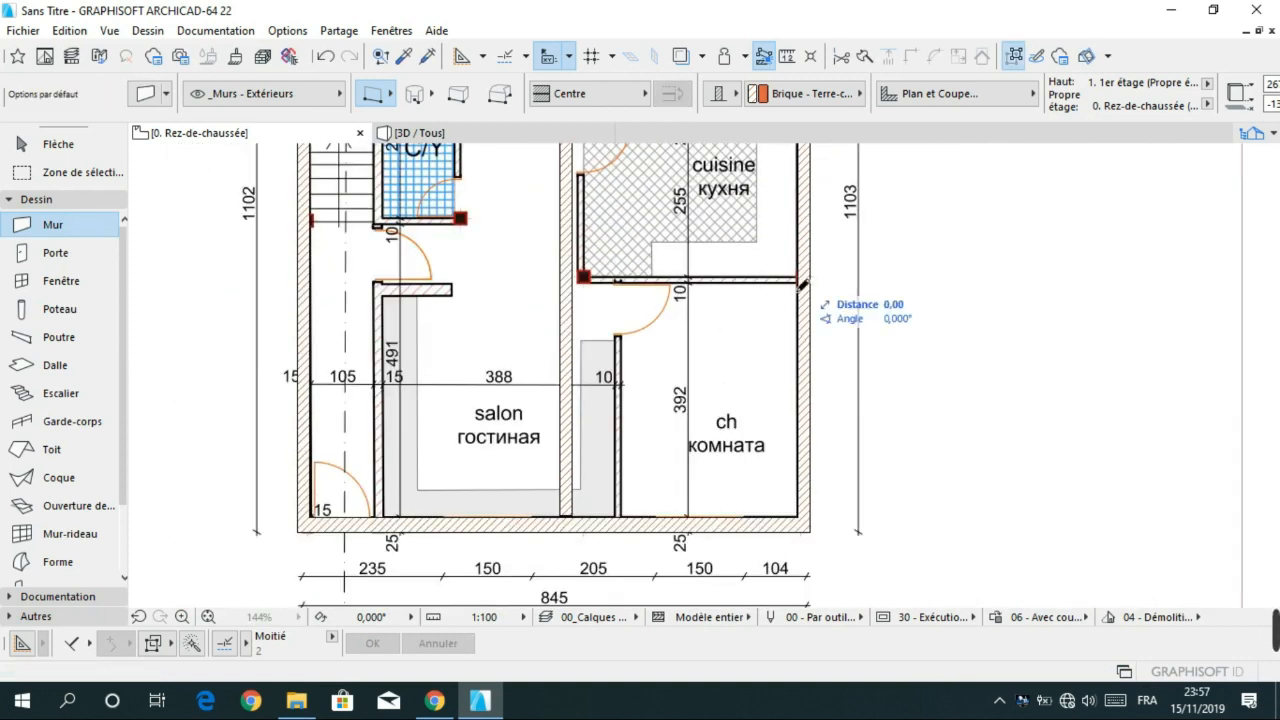
left_click(577, 278)
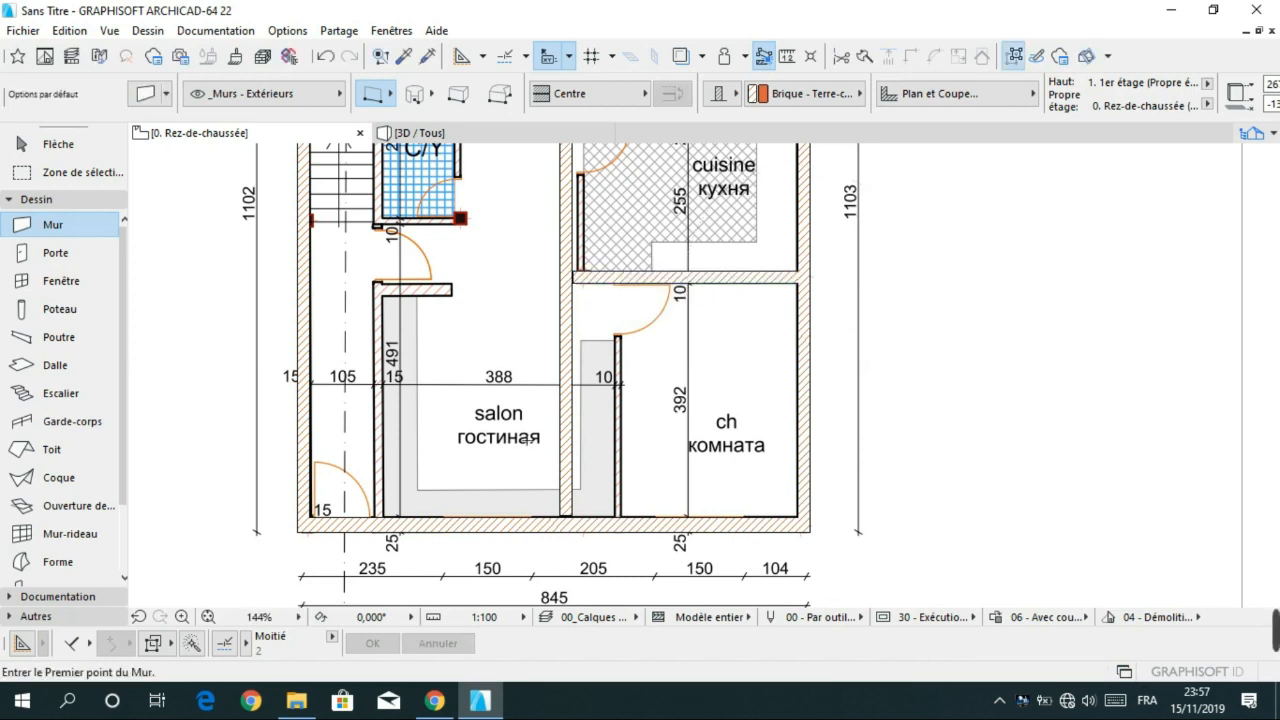
- Draw the wall between the living room and the lower bedroom, from the lower exterior wall up to the bedroom door opening
middle_click_drag(467, 286, 492, 312)
left_click(644, 543)
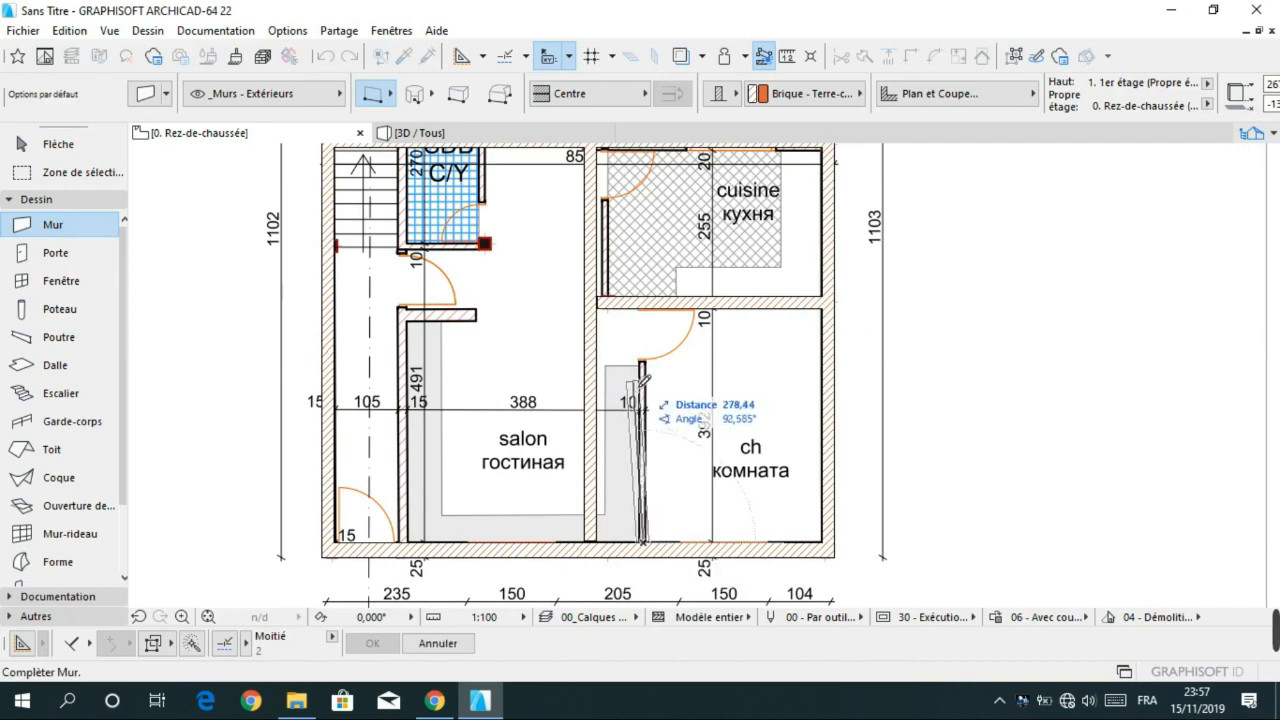
left_click(645, 363)
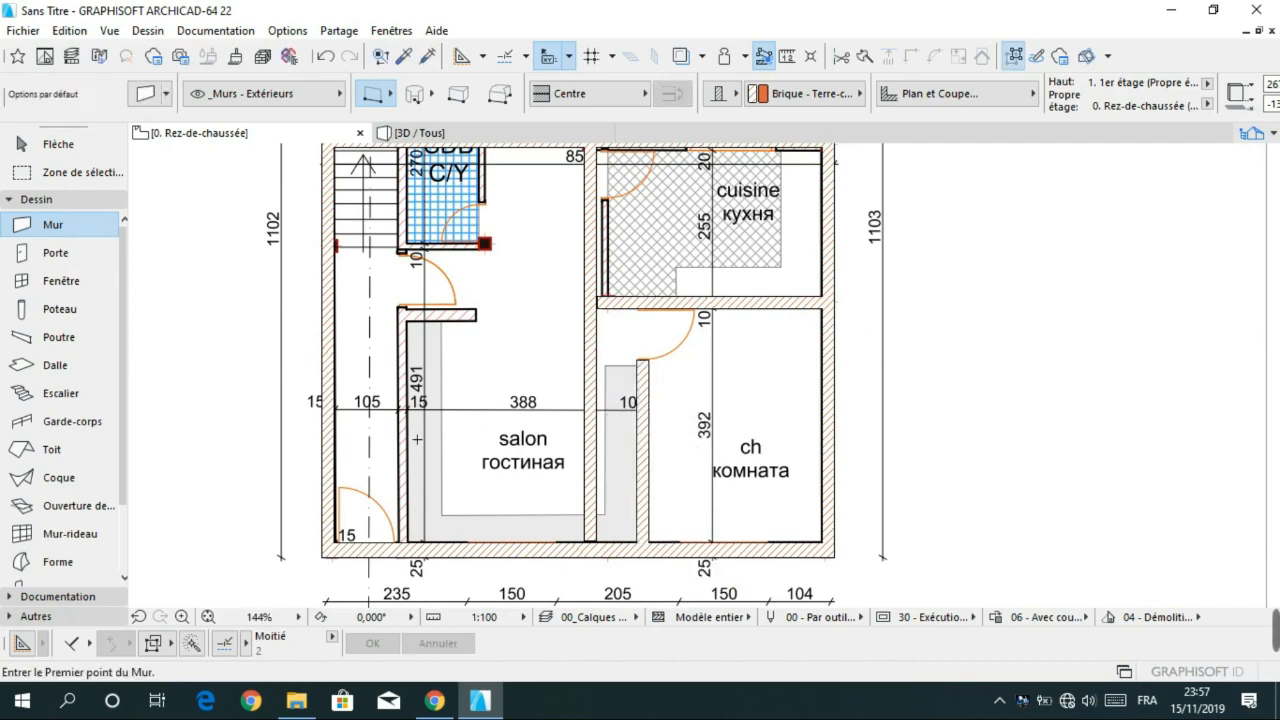
middle_click_drag(412, 432, 589, 513)
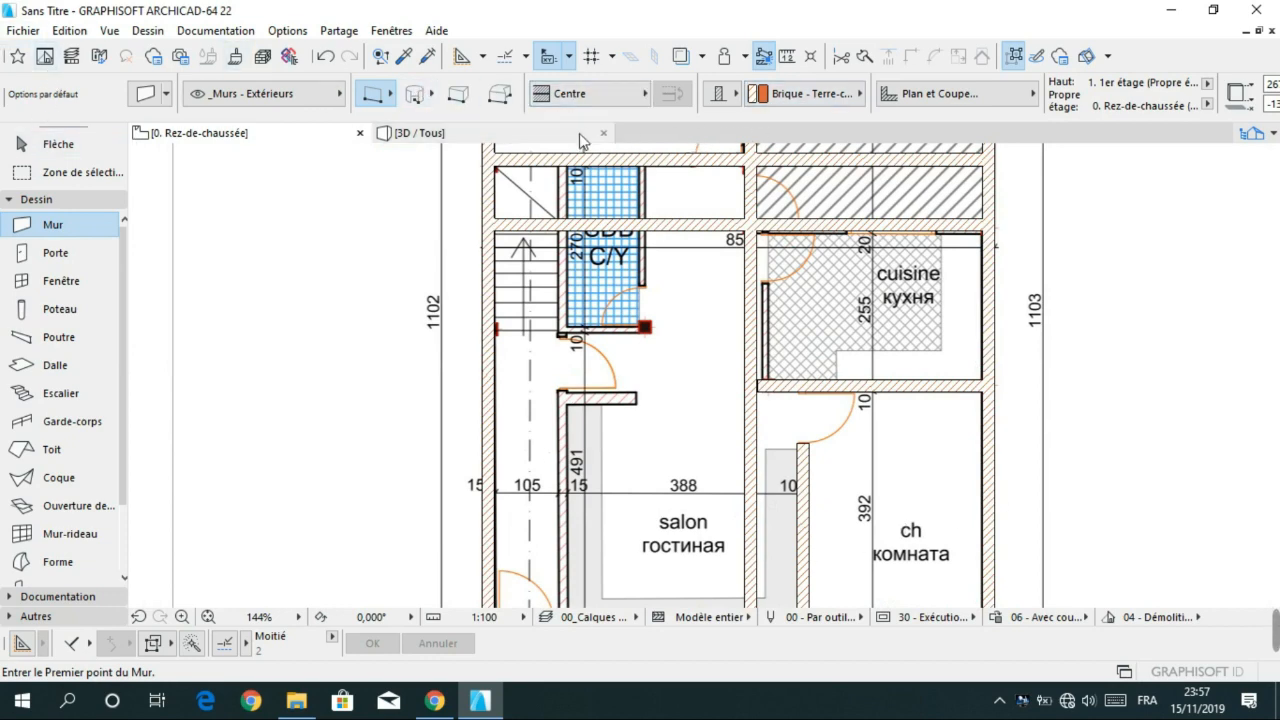
- Undo the last wall and draw a vertical wall along the kitchen's left edge, from its lower wall to its upper wall
left_click(325, 57)
scroll(866, 523, "down", 1)
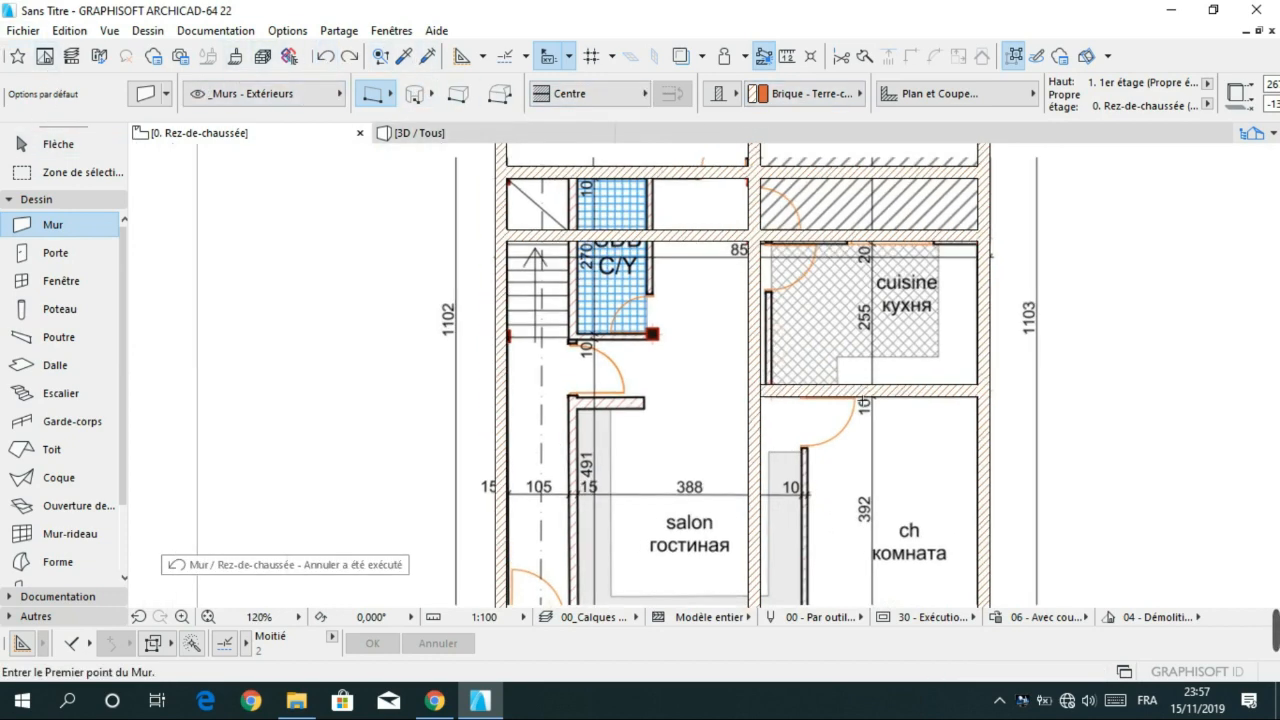
middle_click_drag(853, 403, 843, 260)
middle_click_drag(791, 222, 799, 345)
left_click(786, 385)
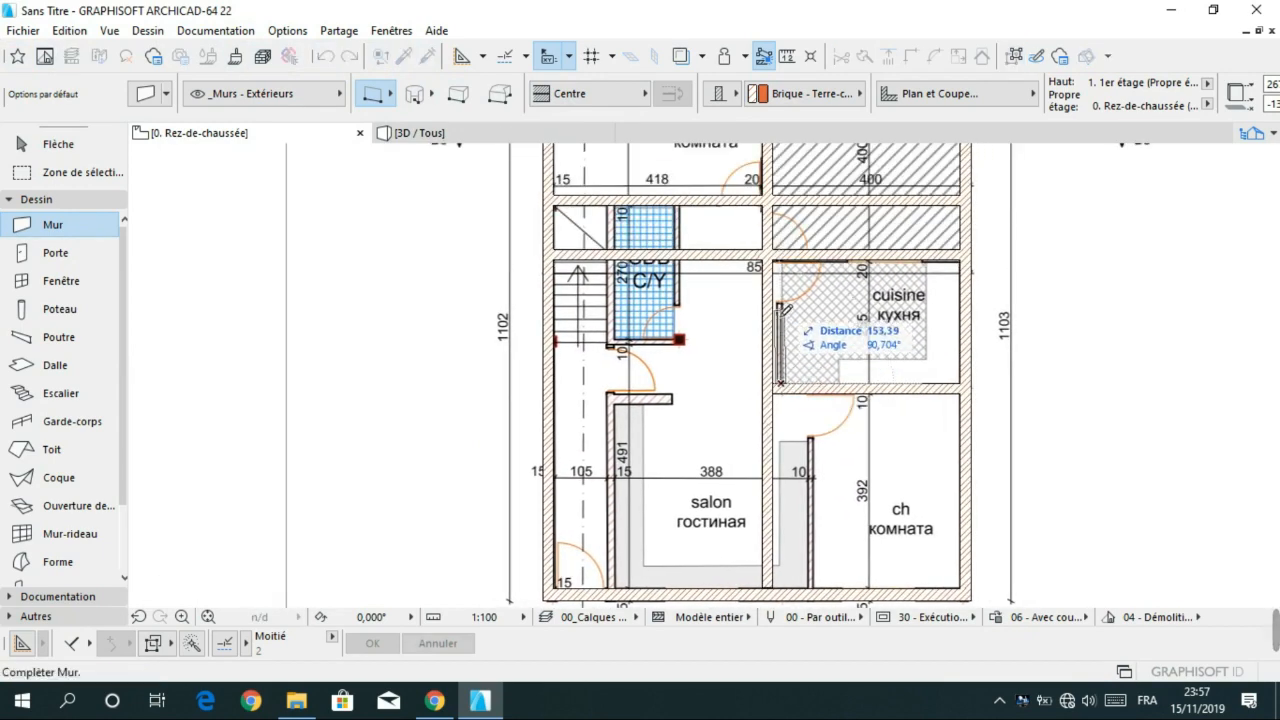
left_click(786, 262)
scroll(714, 421, "down", 2)
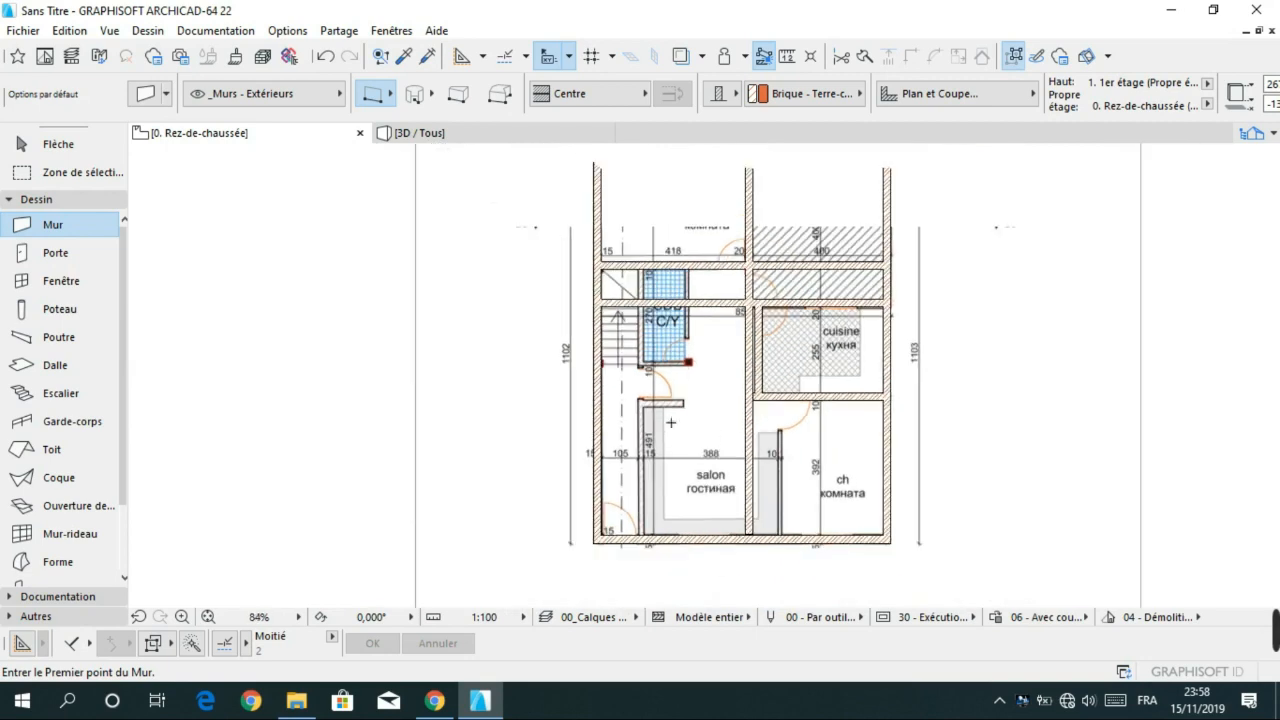
- Draw the wall between the entrance corridor and the living room, from the lower exterior wall up to the door opening
left_click(645, 538)
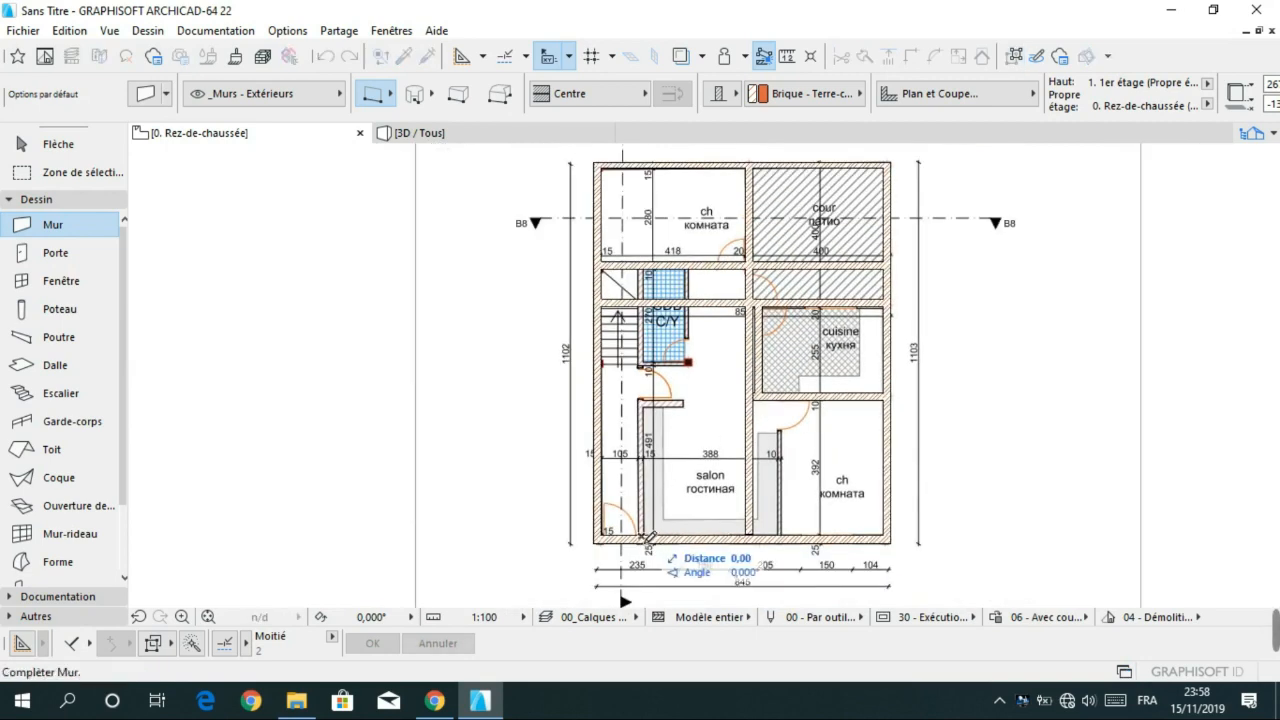
left_click(645, 403)
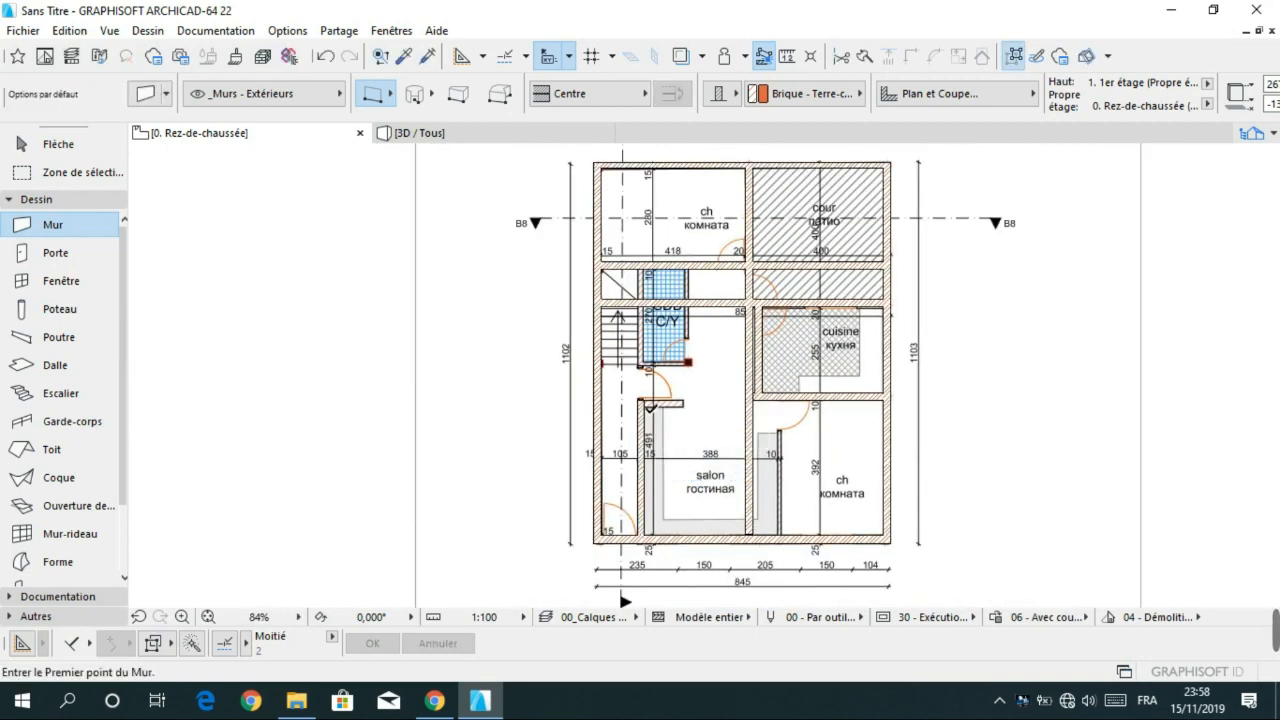
left_click(645, 406)
left_click(682, 405)
key("Escape")
- Delete the wall between the entrance corridor and the living room
scroll(681, 410, "up", 4)
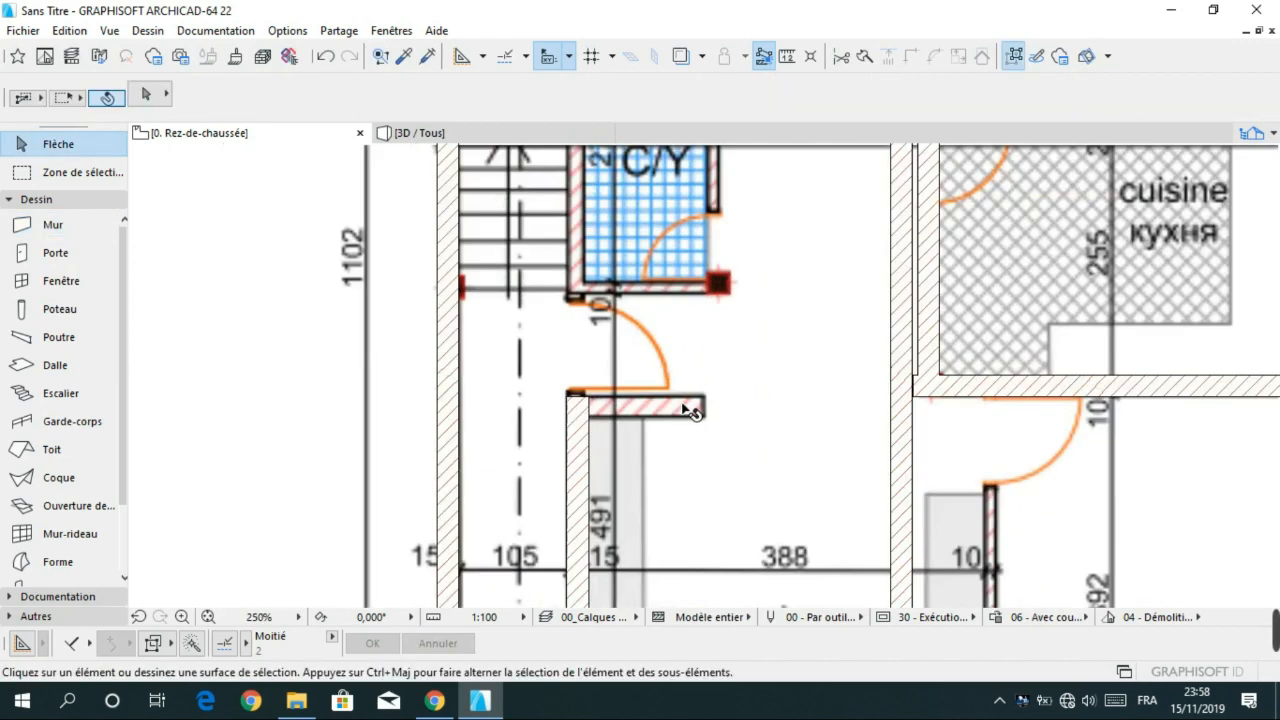
left_click(548, 423)
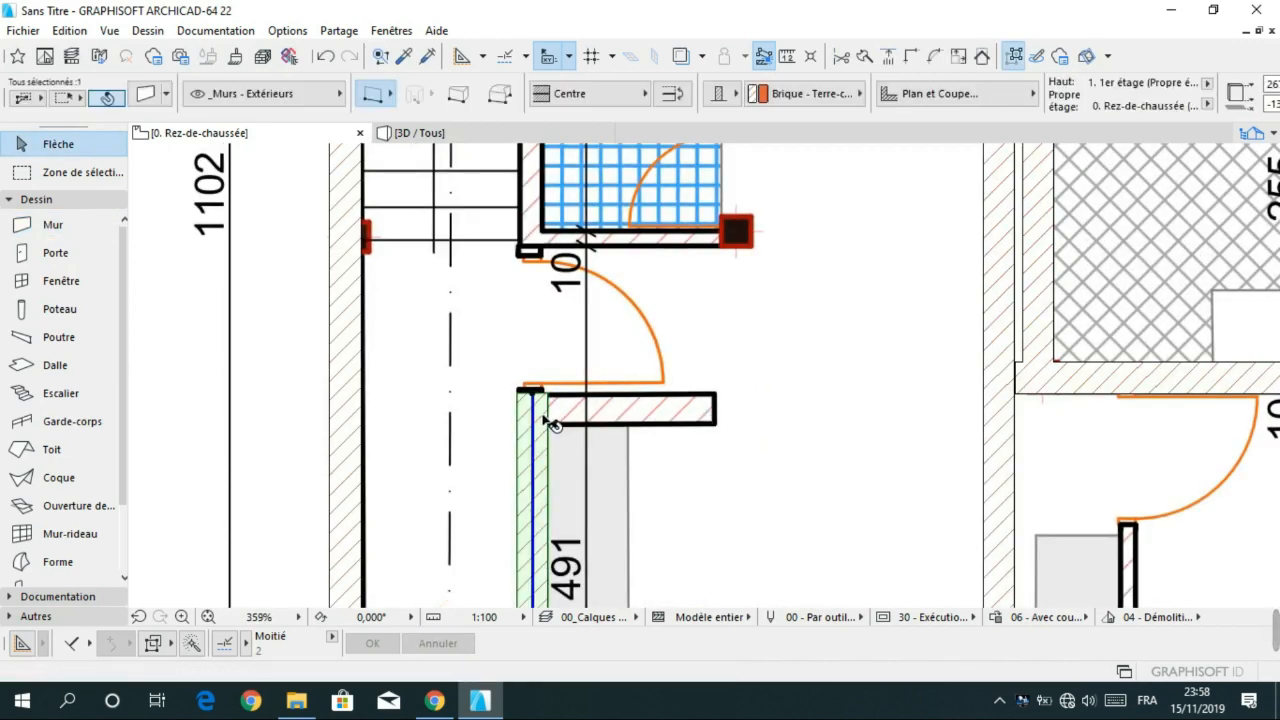
key("Delete")
scroll(567, 420, "down", 3)
middle_click_drag(590, 403, 563, 196)
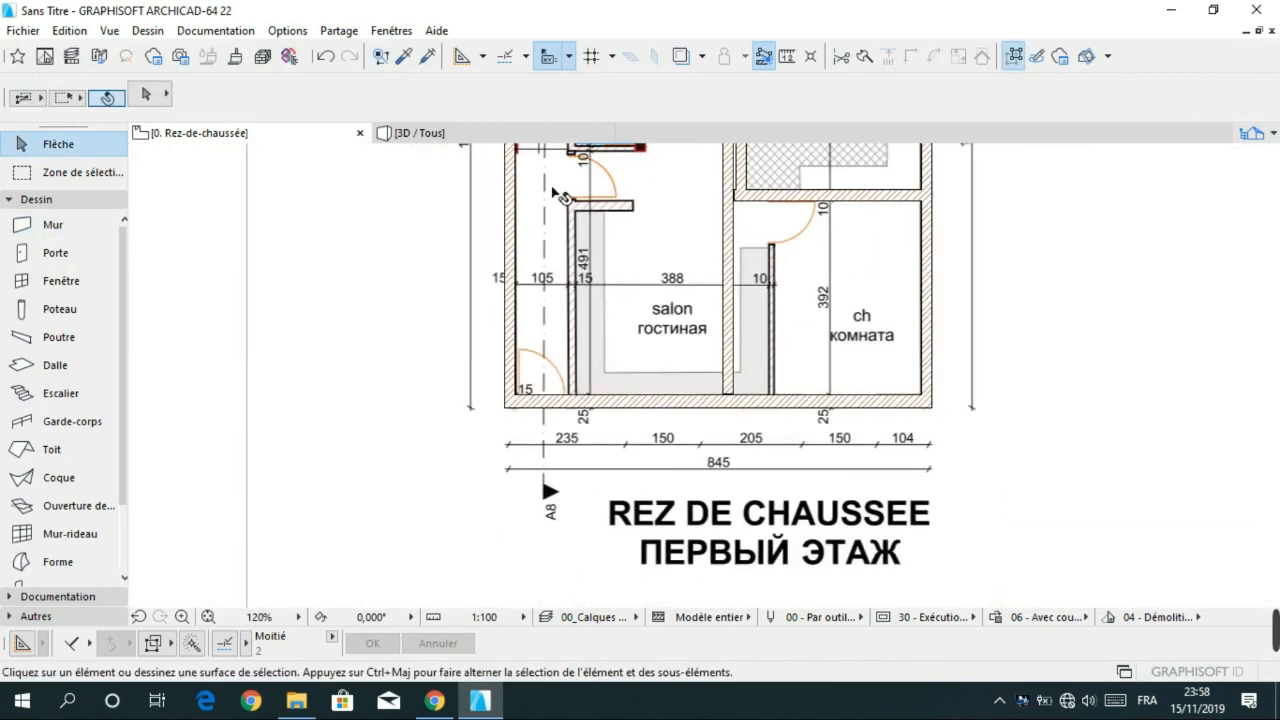
- Activate the Wall tool and switch its geometry method to chained walls
left_click(52, 224)
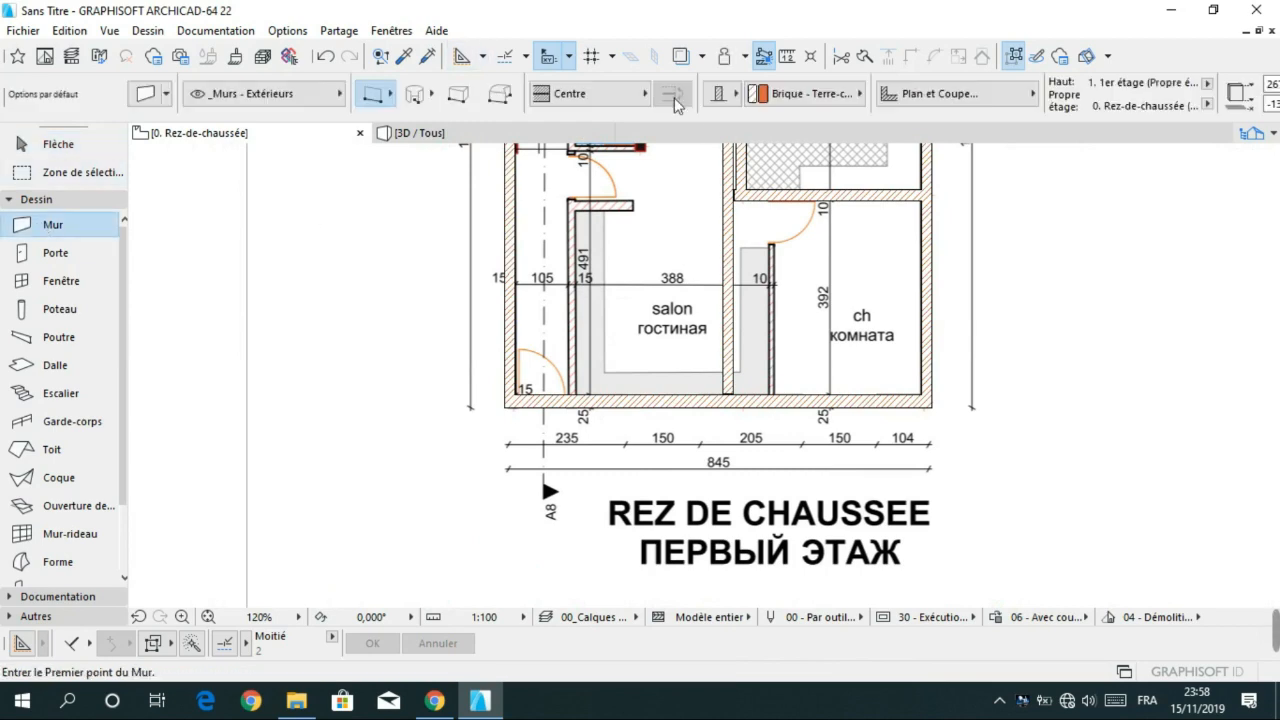
left_click(390, 98)
left_click(412, 88)
scroll(598, 418, "up", 3)
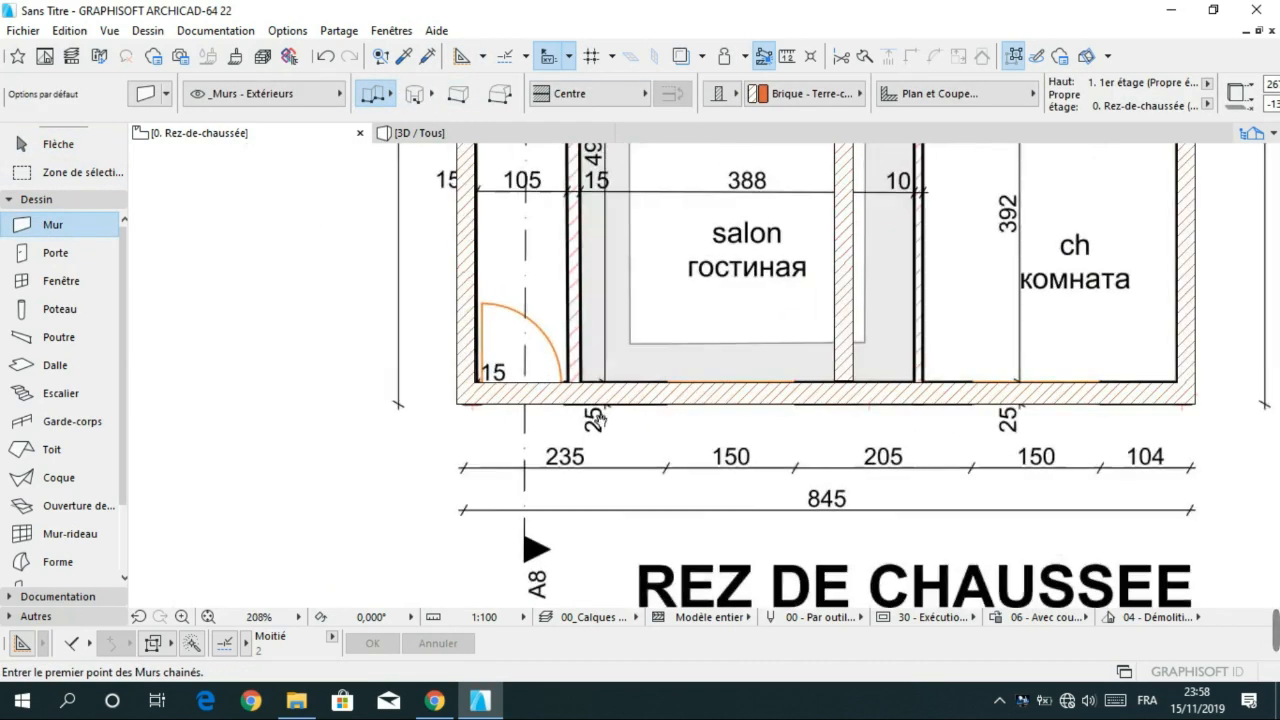
middle_click_drag(598, 420, 645, 462)
left_click(622, 525)
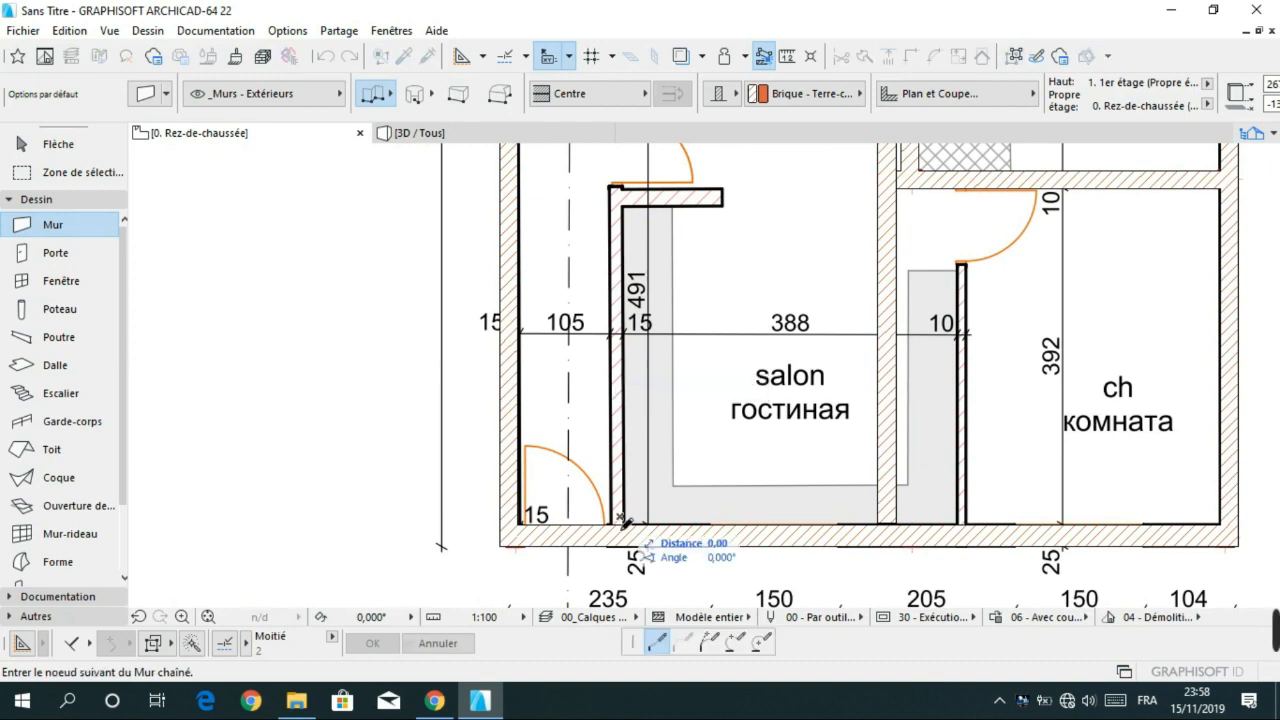
key("Escape")
scroll(622, 525, "down", 1)
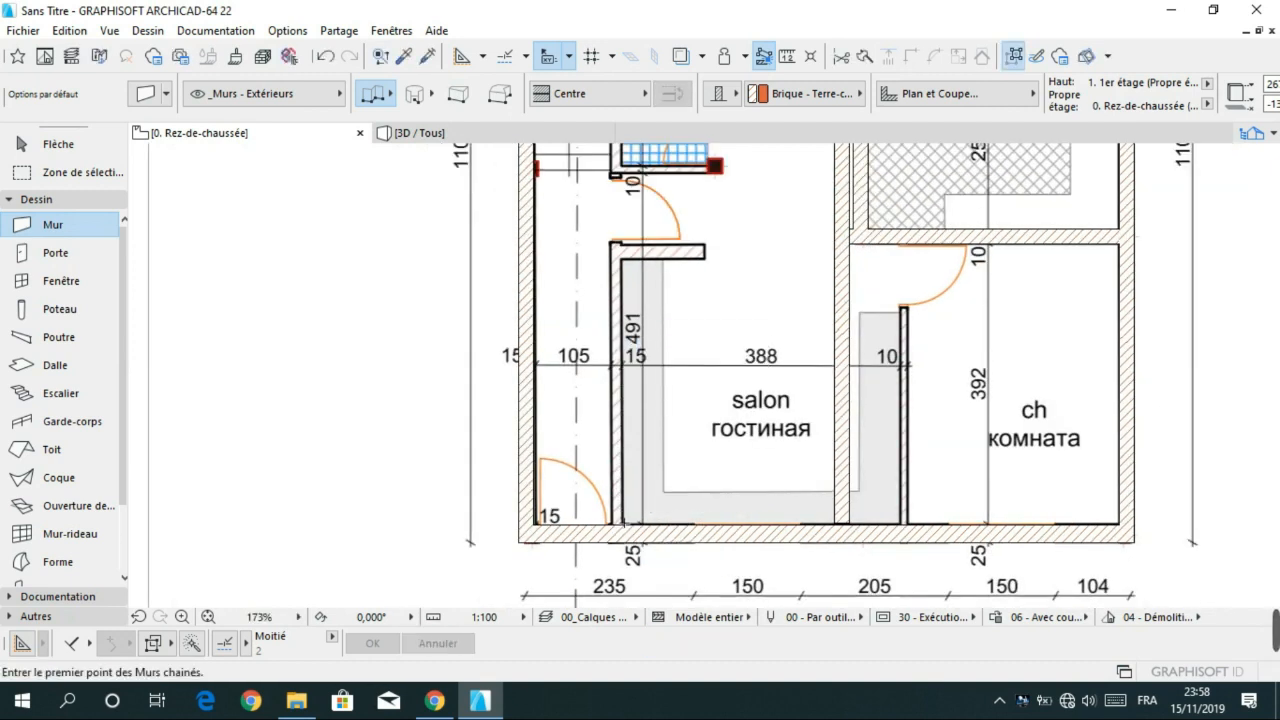
left_click(620, 525)
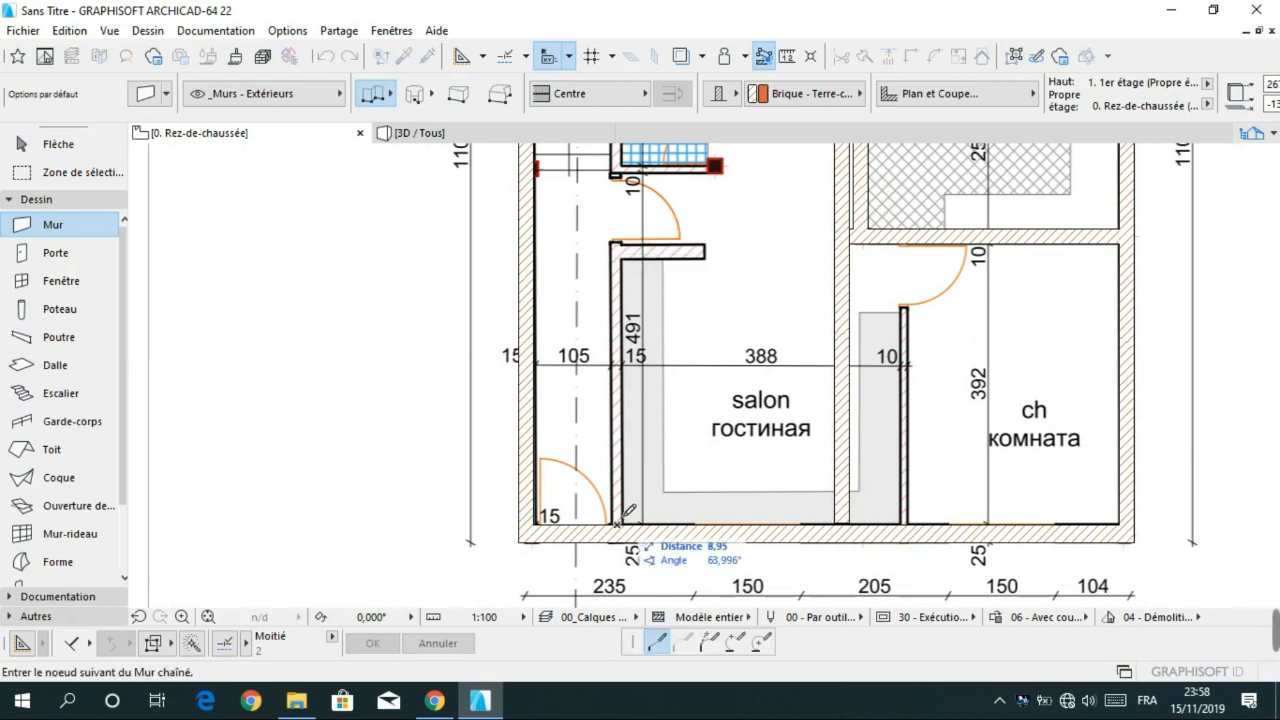
double_click(621, 443)
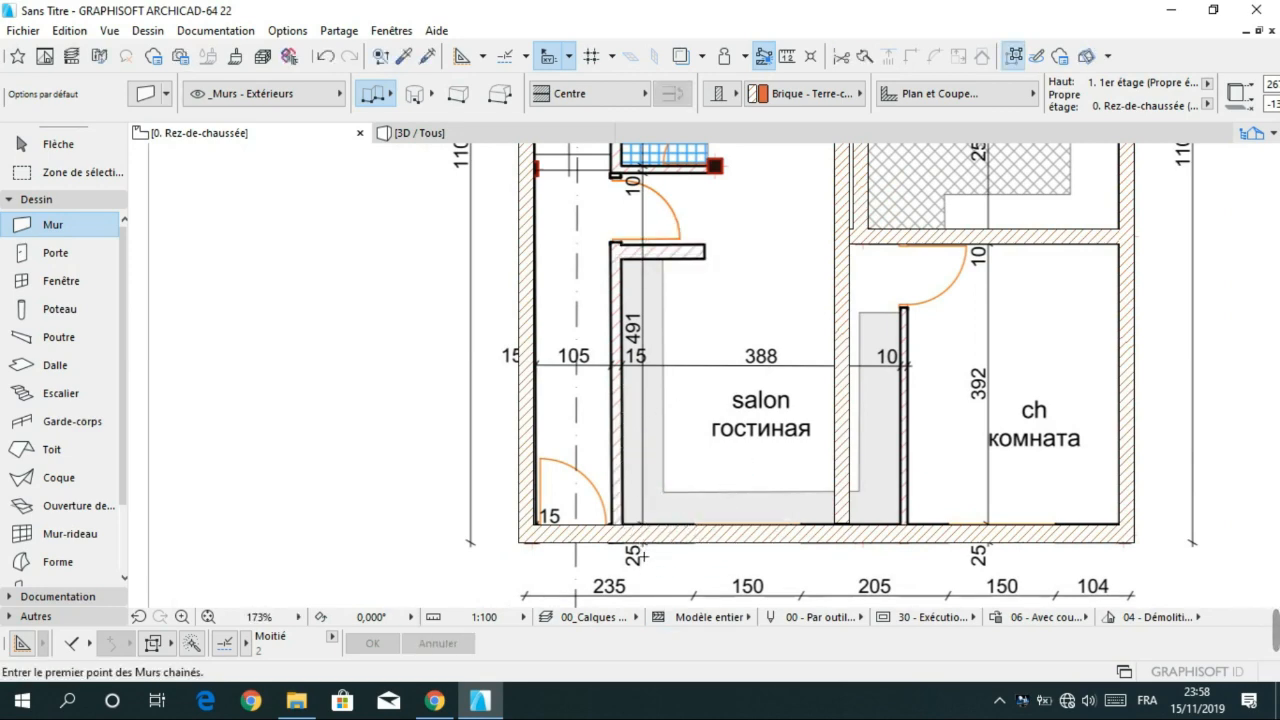
scroll(620, 540, "up", 5)
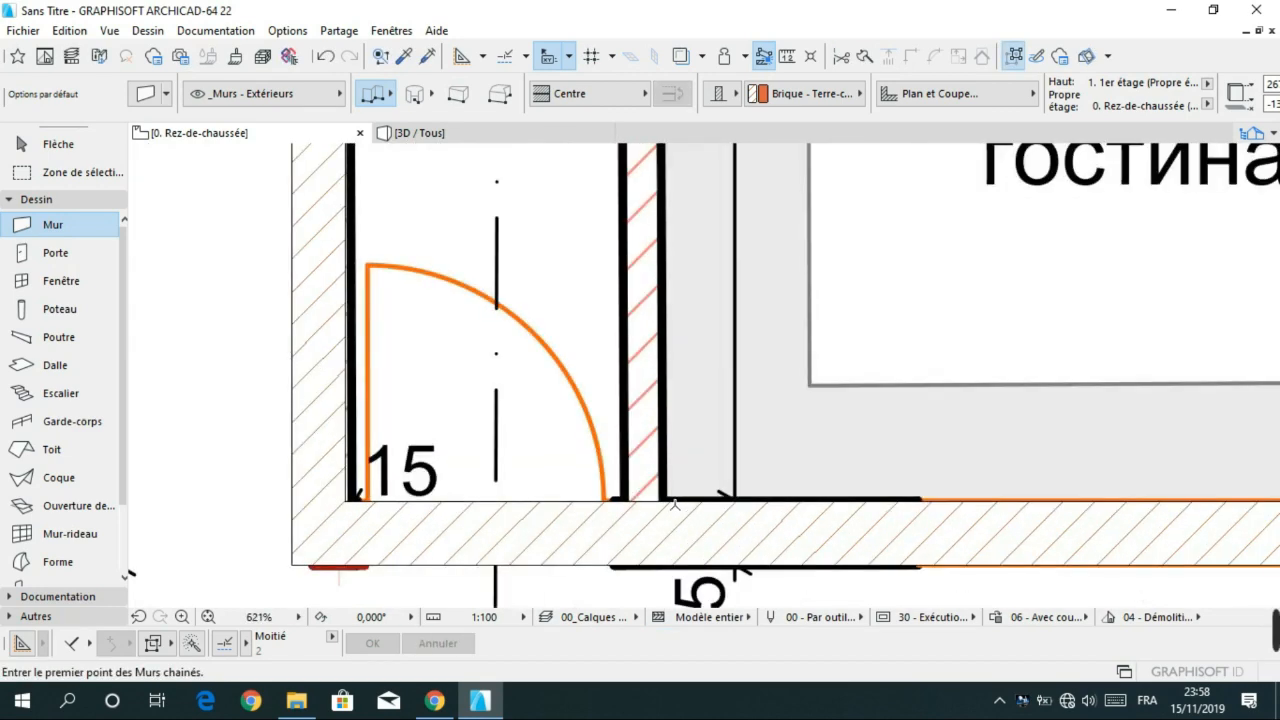
left_click(670, 501)
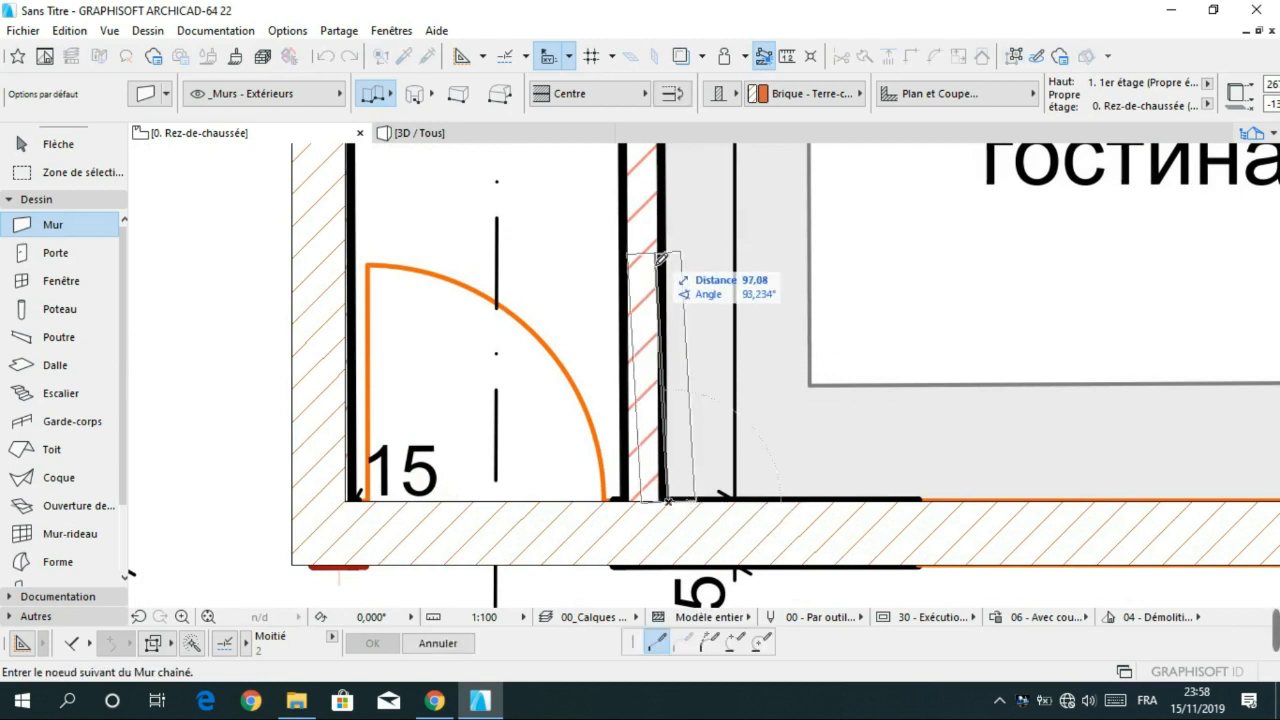
right_click(714, 247)
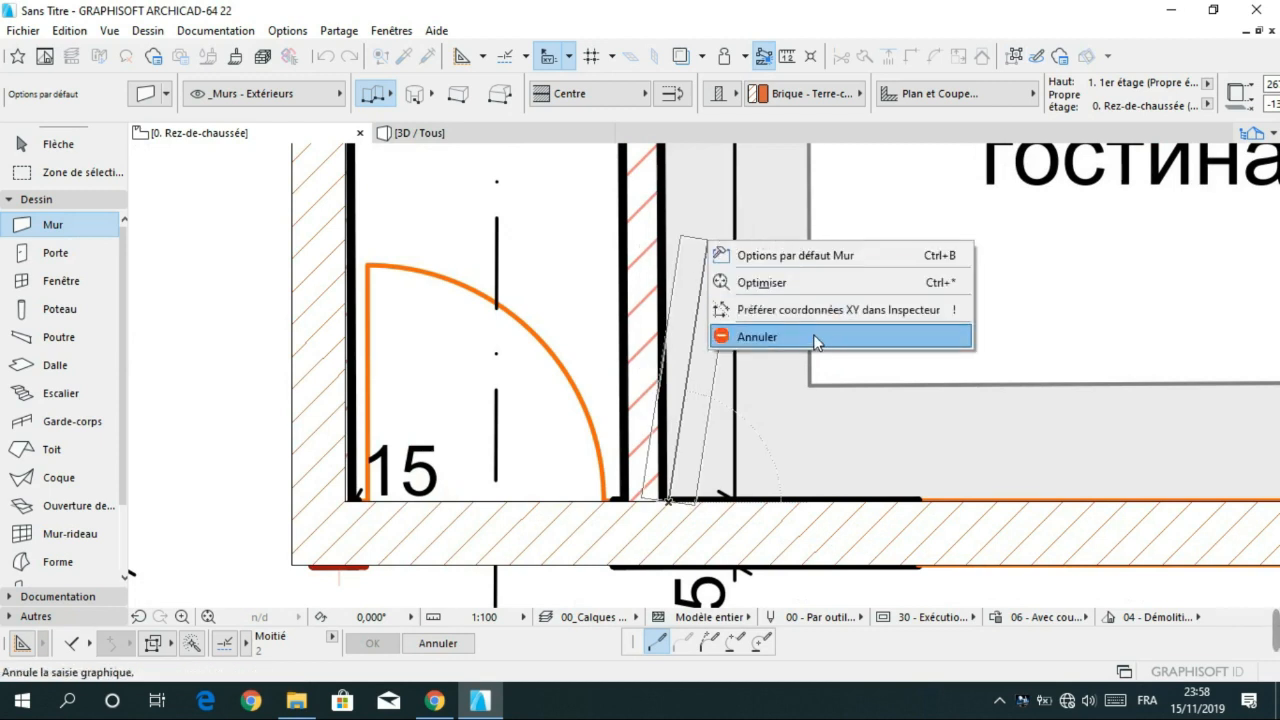
left_click(789, 488)
key("Escape")
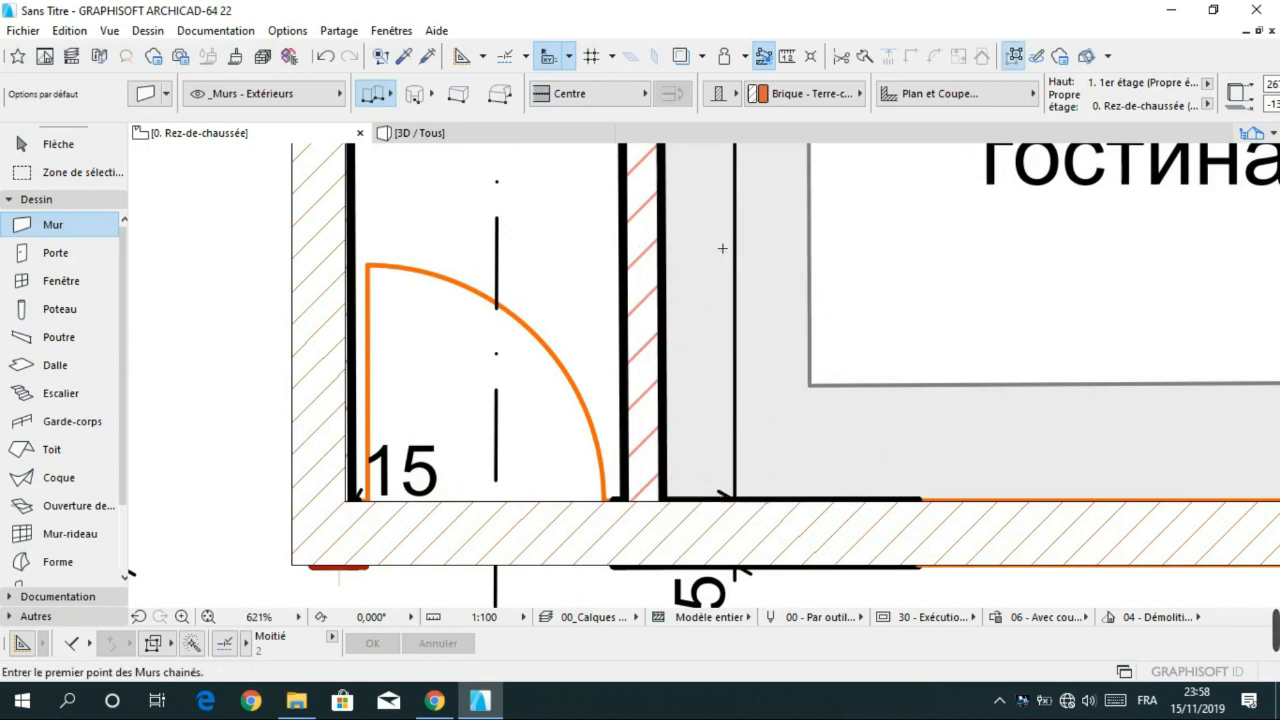
left_click(743, 499)
key("Escape")
left_click(743, 499)
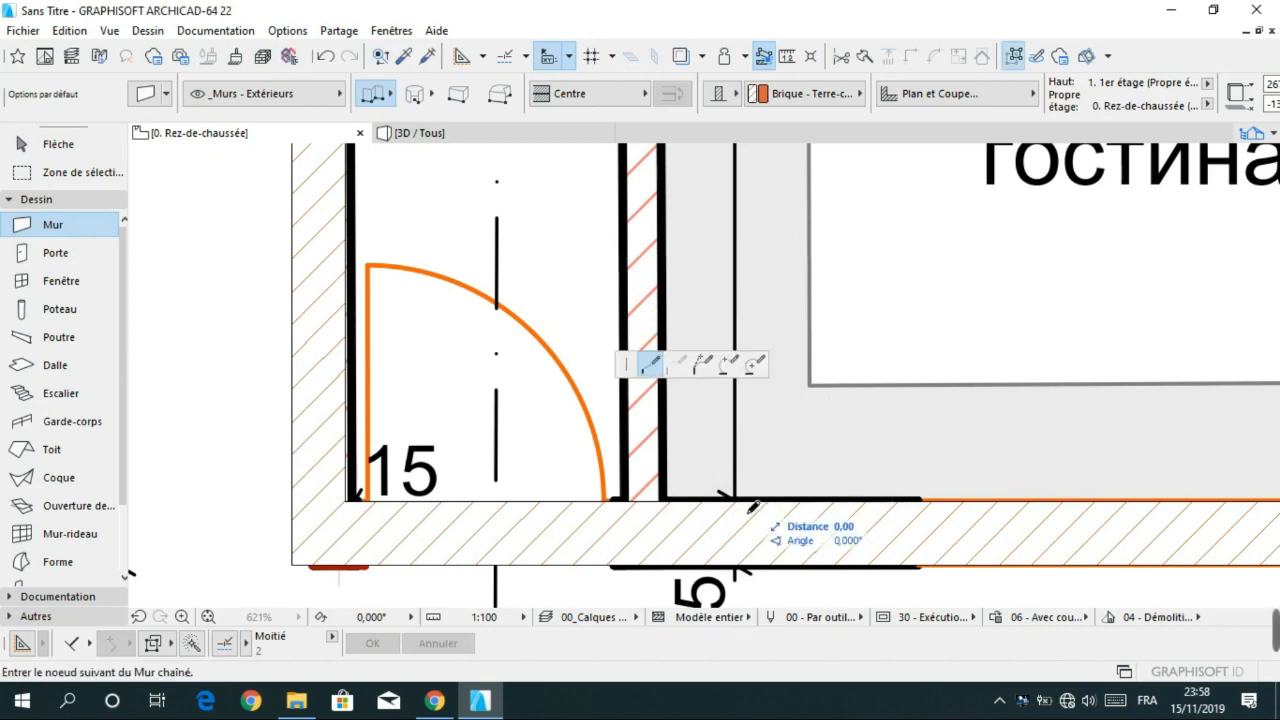
key("Escape")
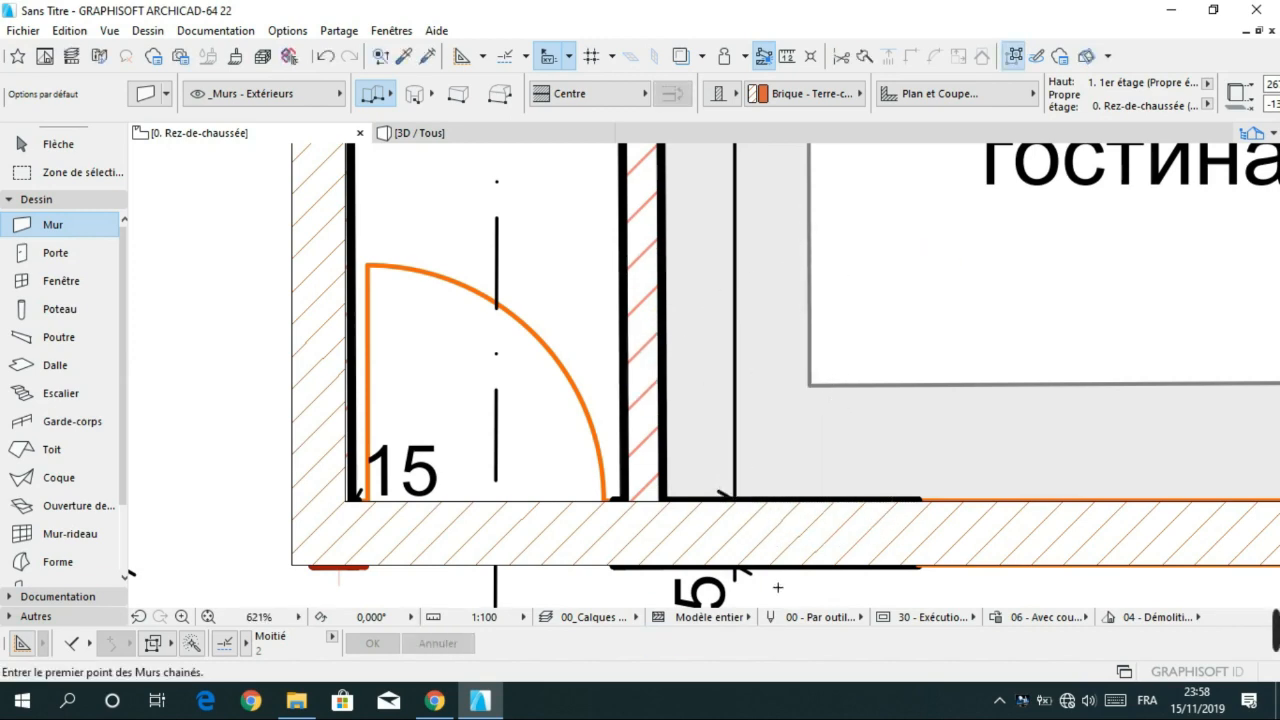
- Draw a chained wall from the lower exterior wall along the corridor, past the stairs, up to the wall above the bathroom
left_click(652, 502)
scroll(660, 476, "down", 3)
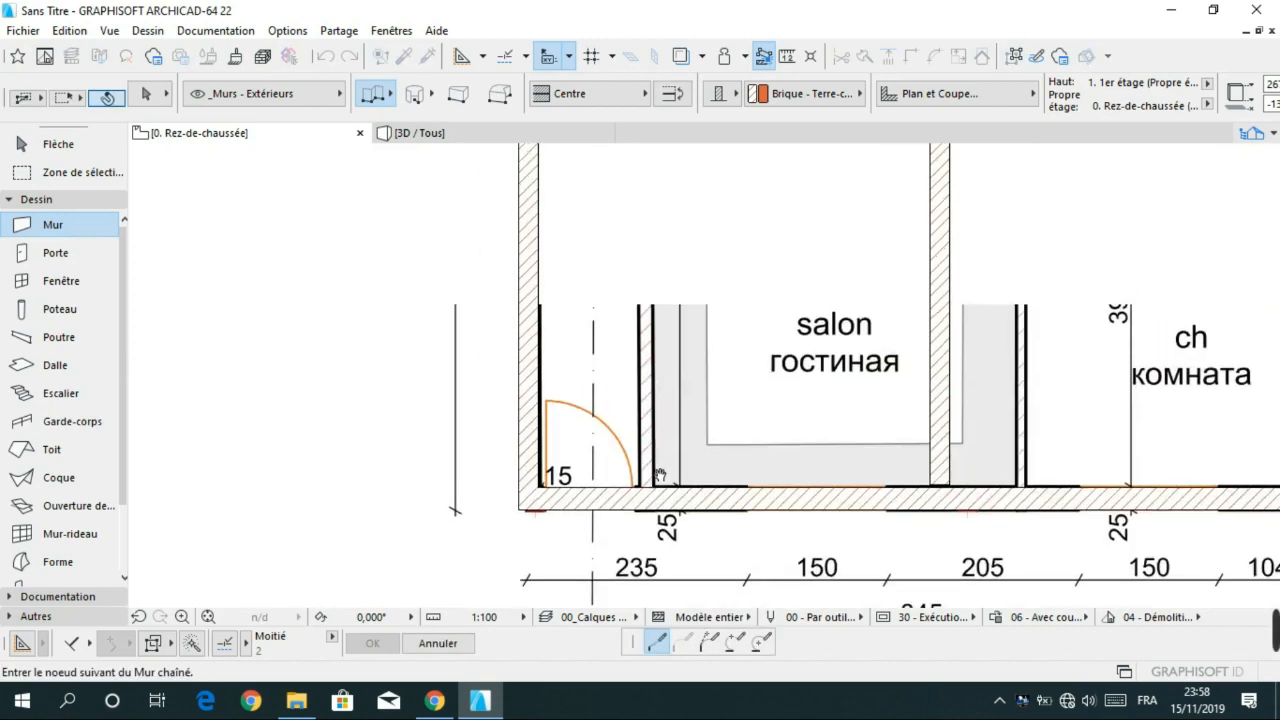
middle_click_drag(660, 476, 660, 597)
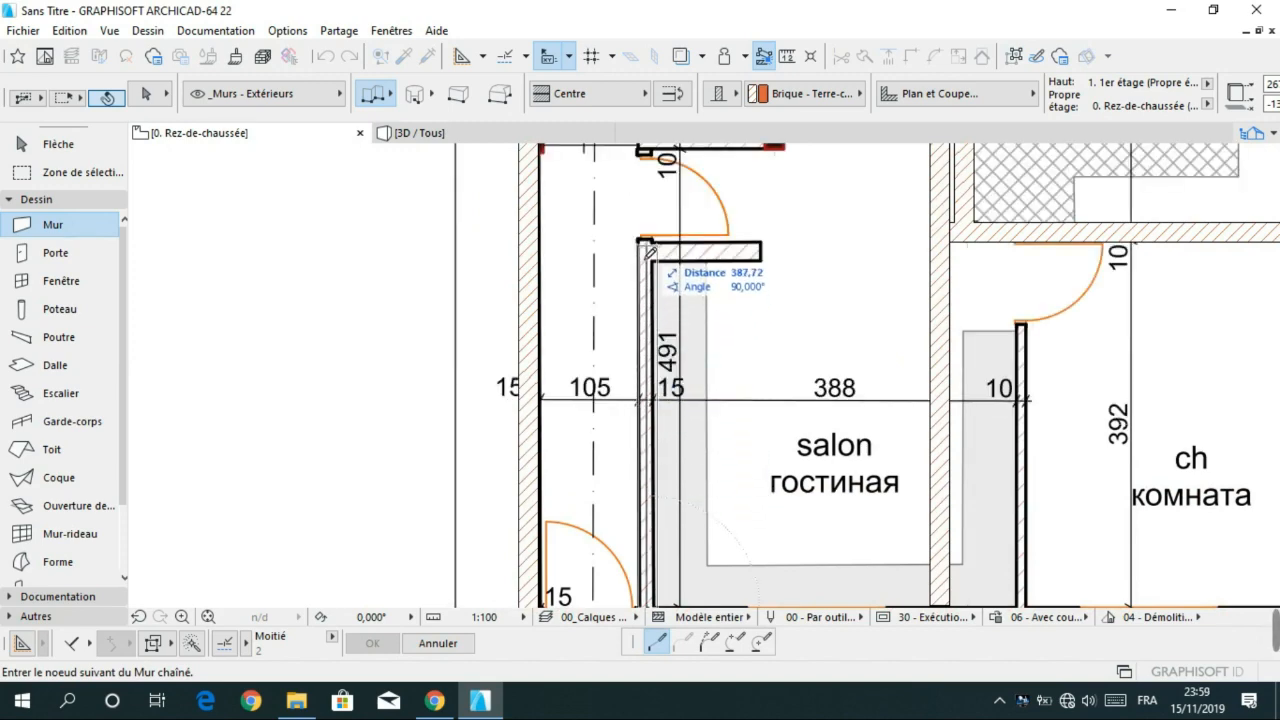
left_click(648, 253)
scroll(743, 254, "down", 3)
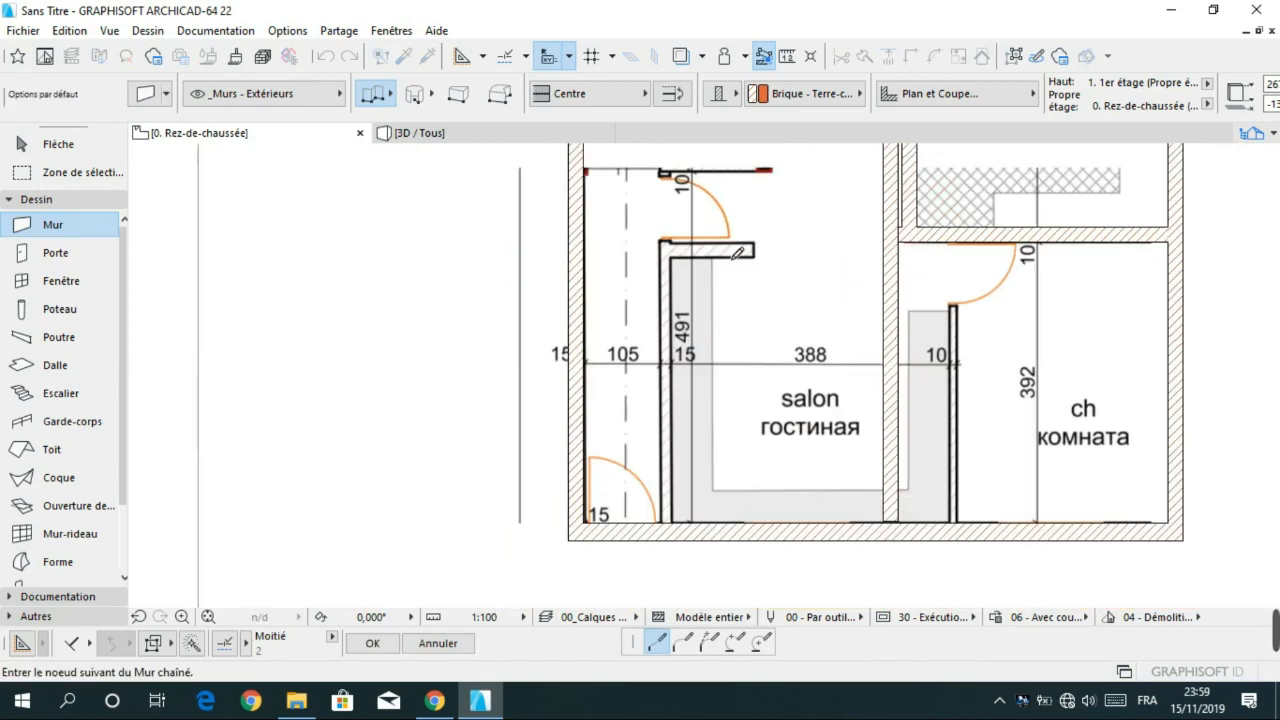
middle_click_drag(743, 272, 779, 510)
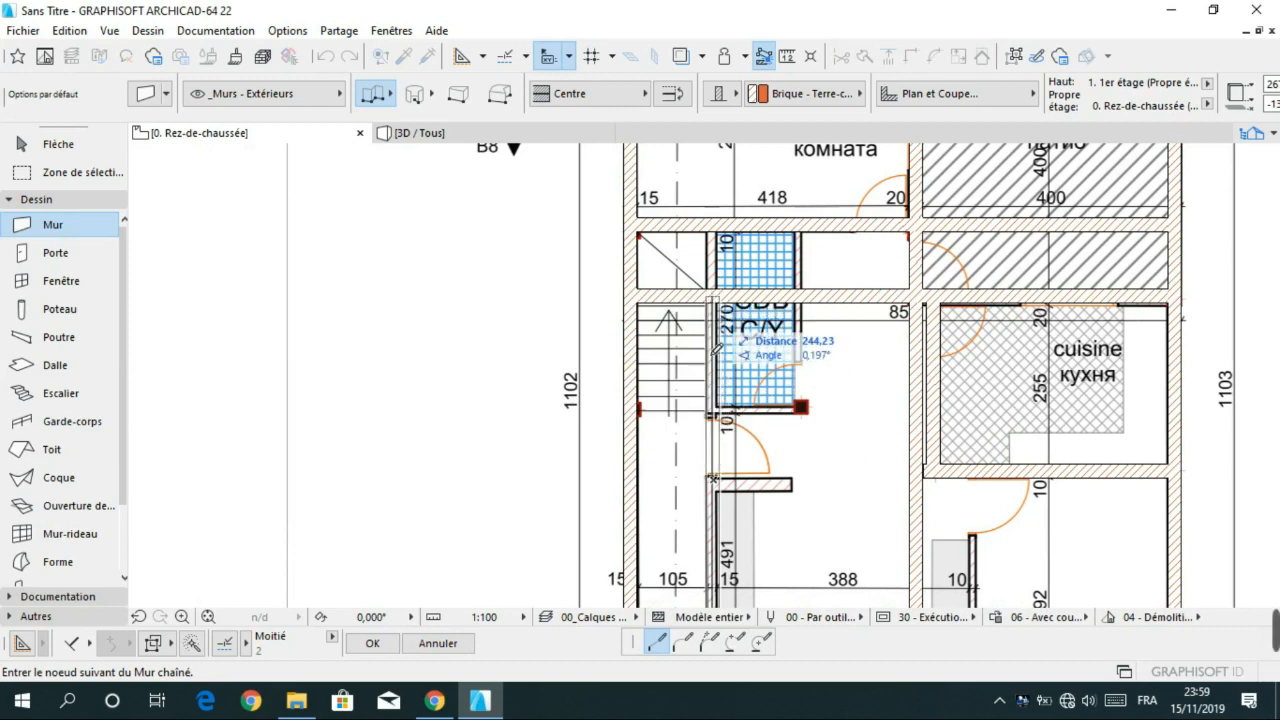
left_click(713, 237)
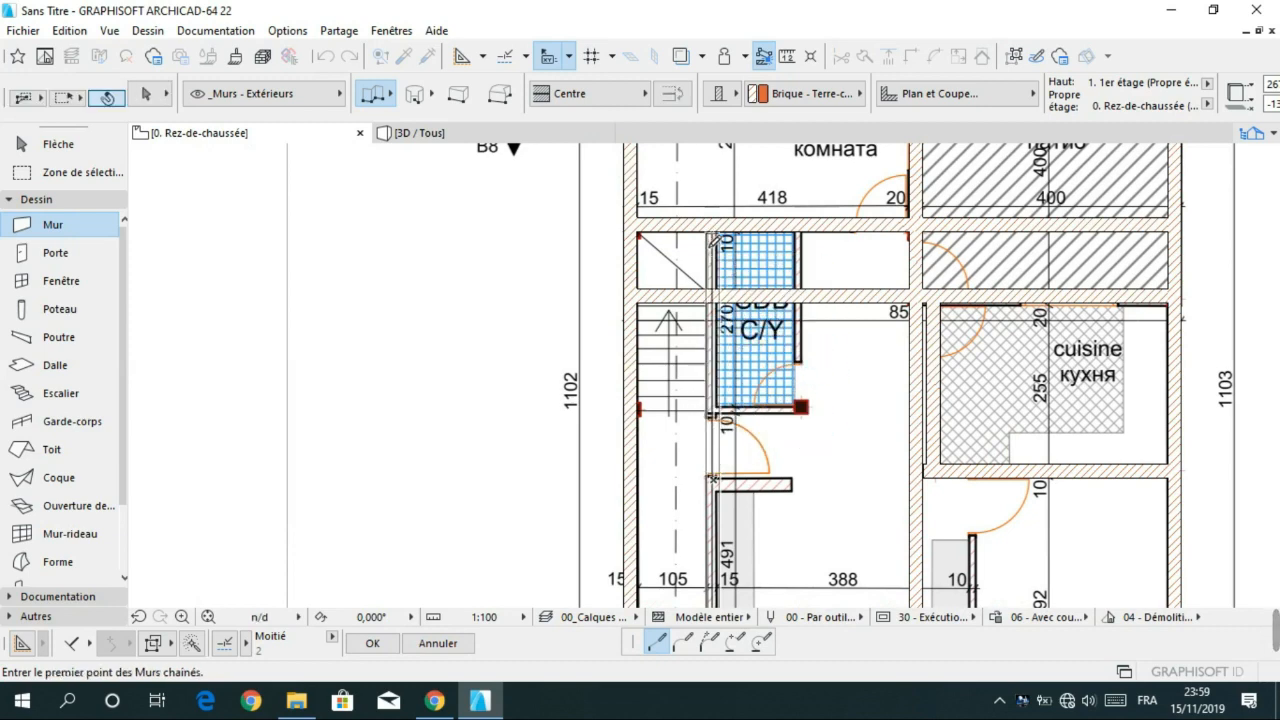
double_click(713, 237)
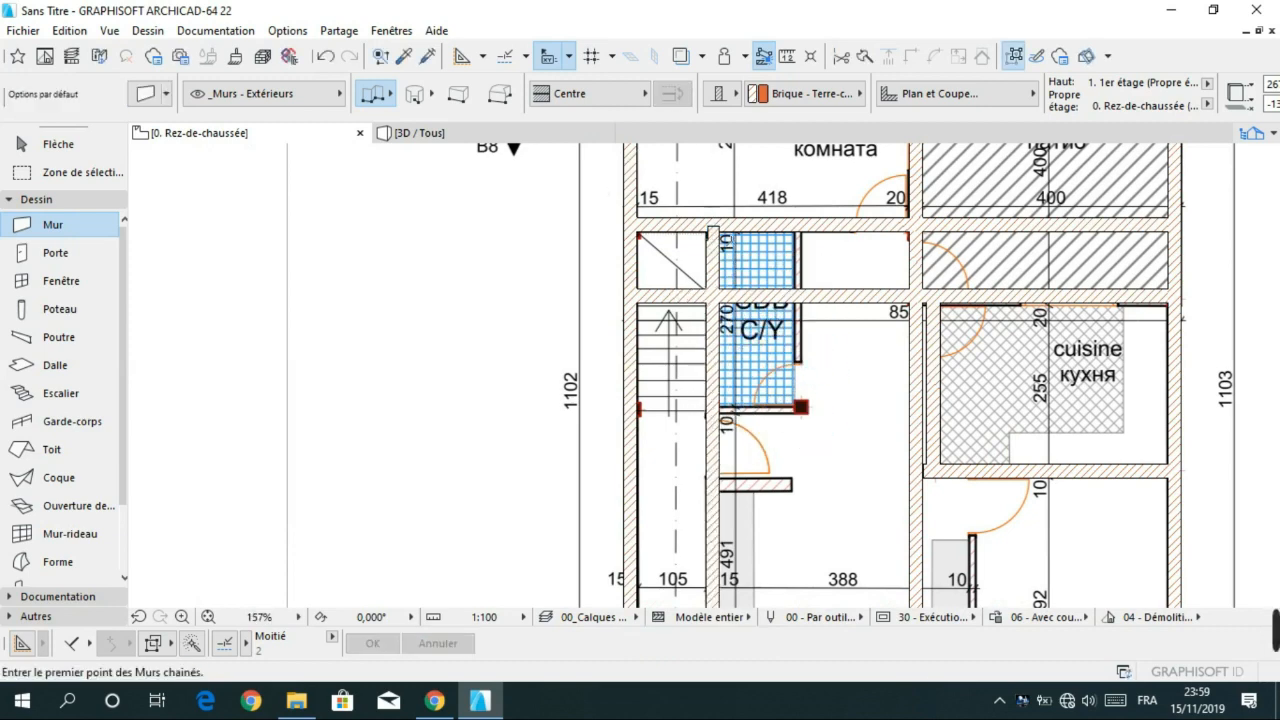
- Draw two horizontal walls from the corridor wall to the central wall, along the bathroom's lower edge and the living room's upper edge
scroll(829, 429, "down", 3)
middle_click_drag(829, 440, 777, 357)
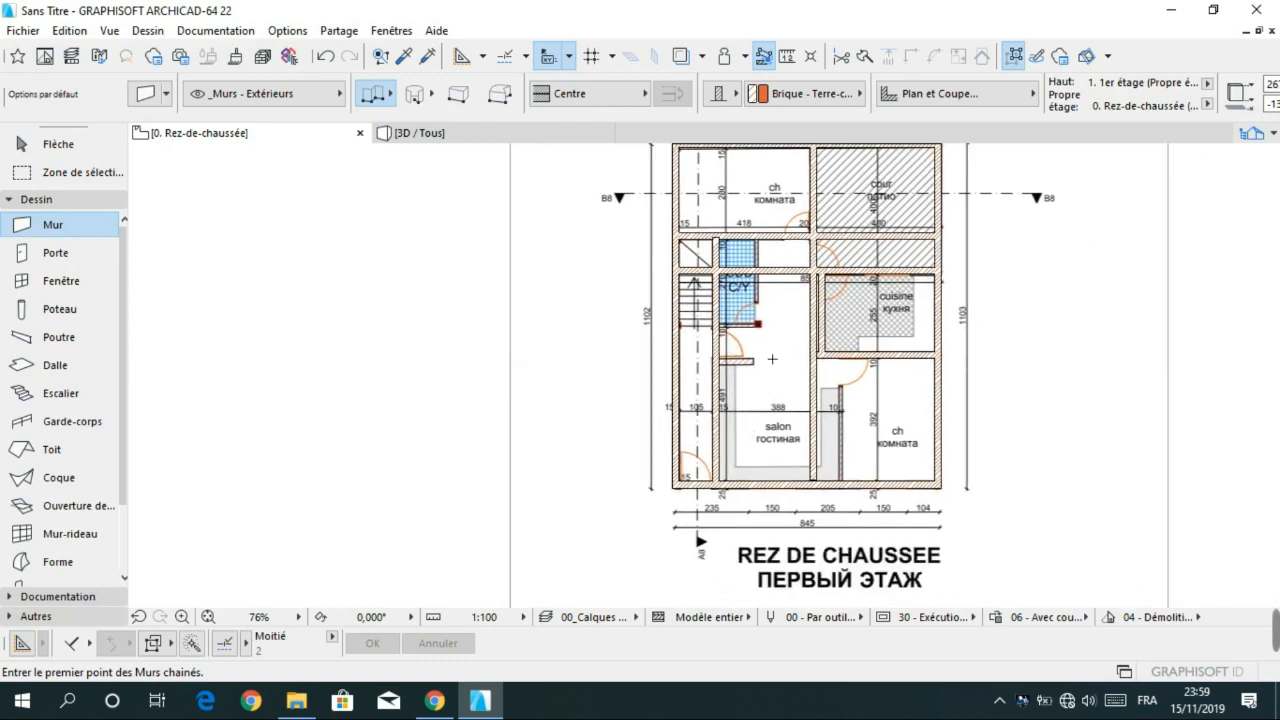
scroll(724, 368, "up", 2)
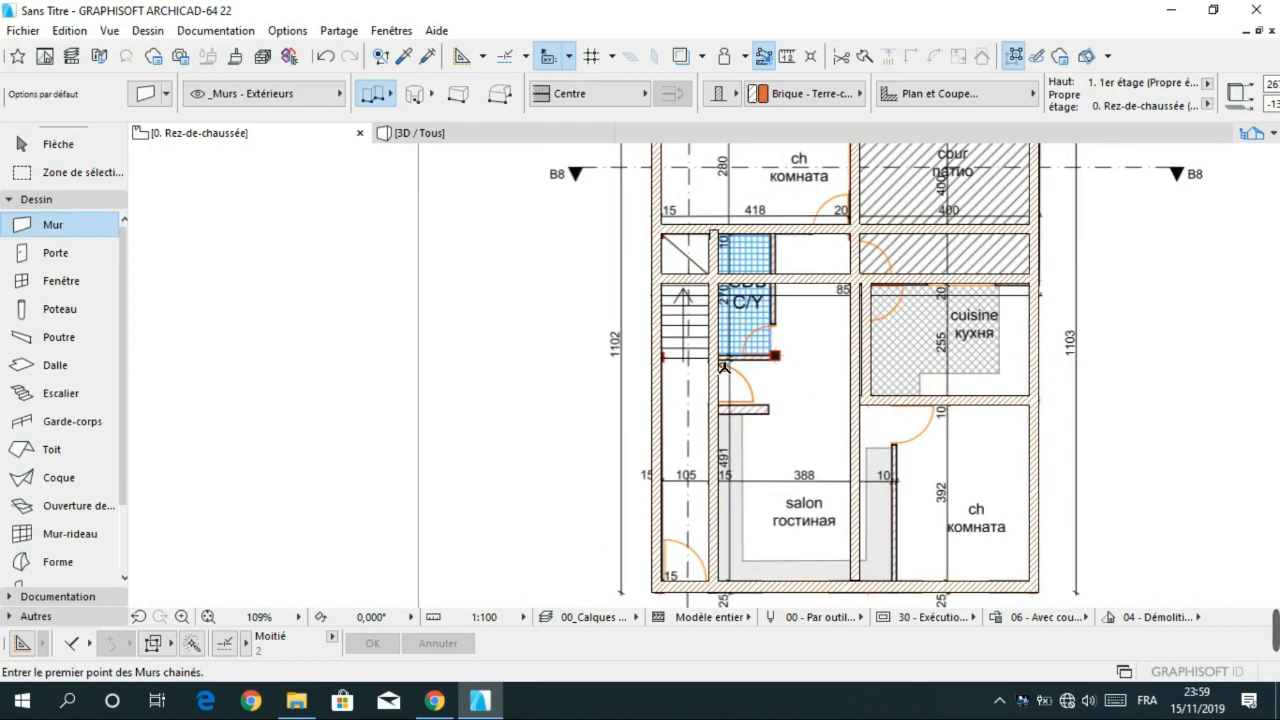
left_click(721, 358)
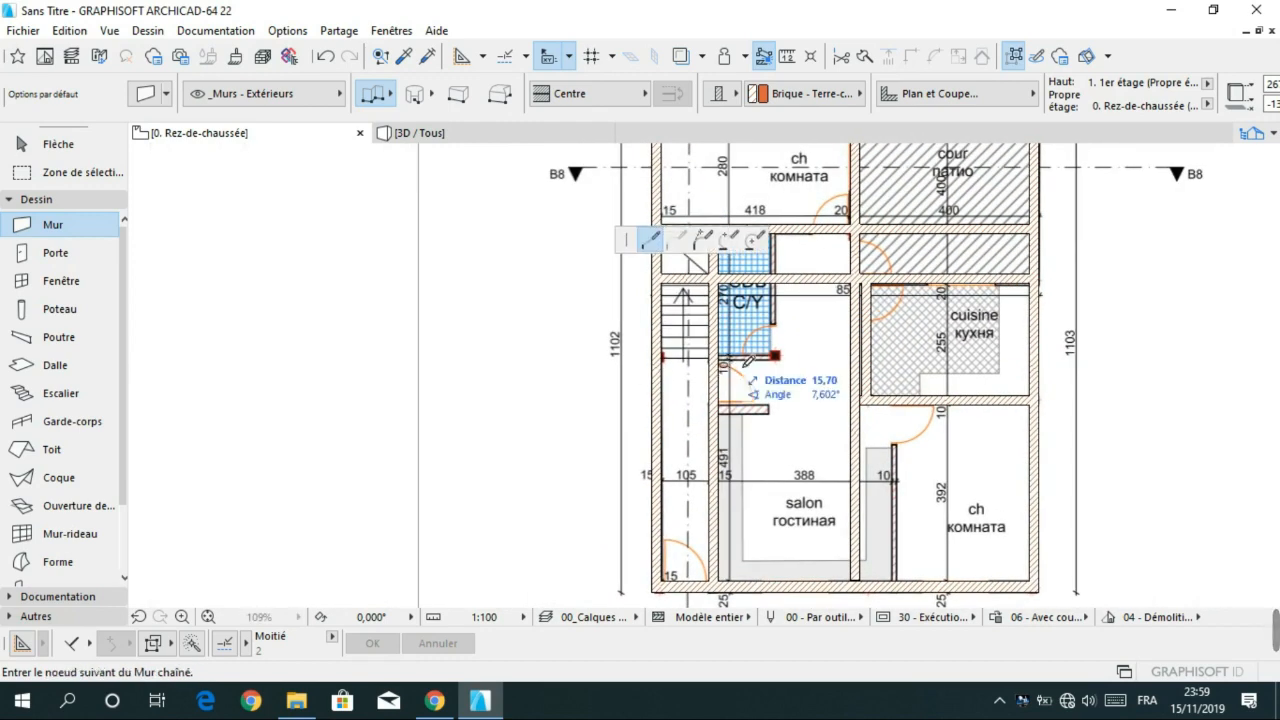
double_click(857, 357)
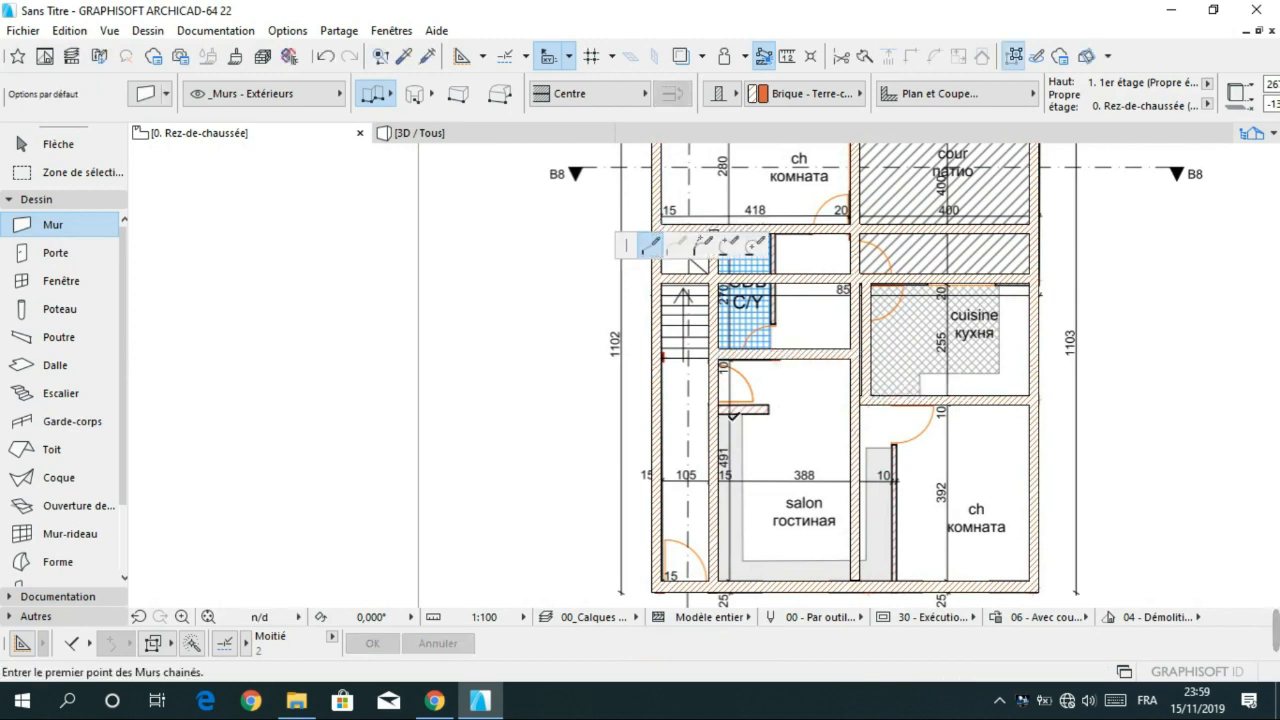
left_click(714, 407)
double_click(857, 408)
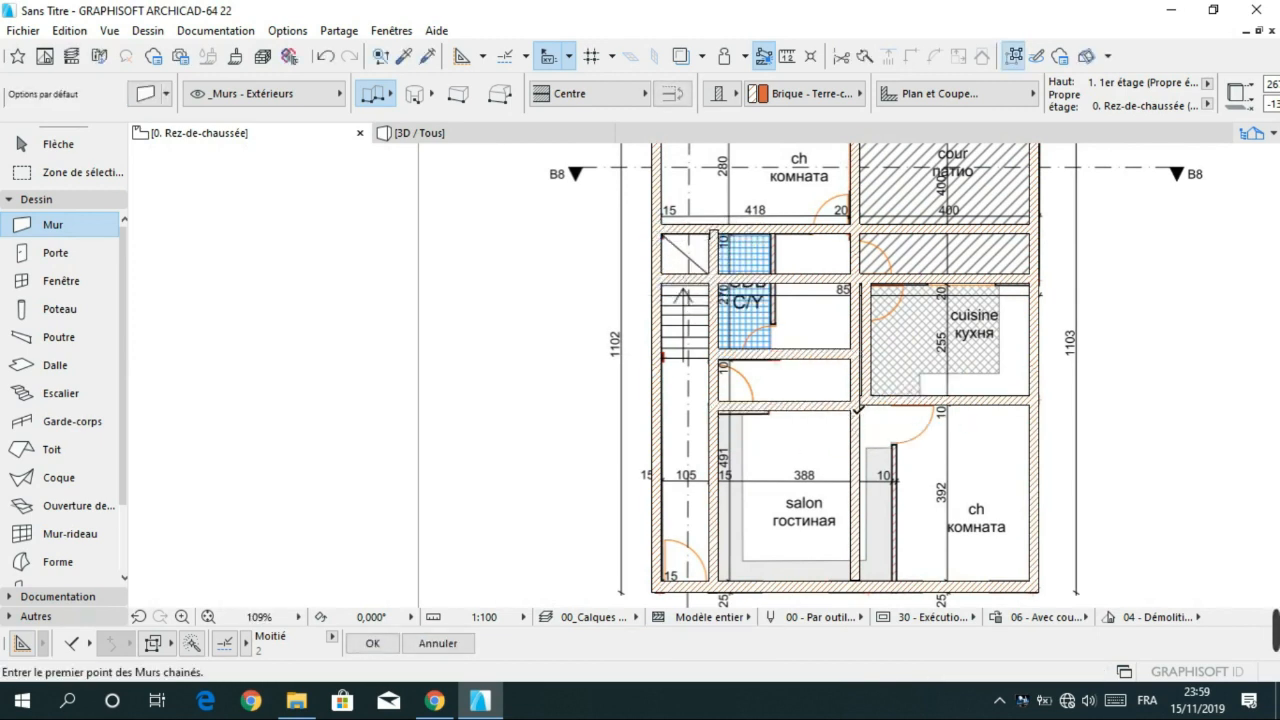
- Try a vertical wall along the bathroom's right edge, from the wall above down to the door opening, and undo it
left_click(773, 234)
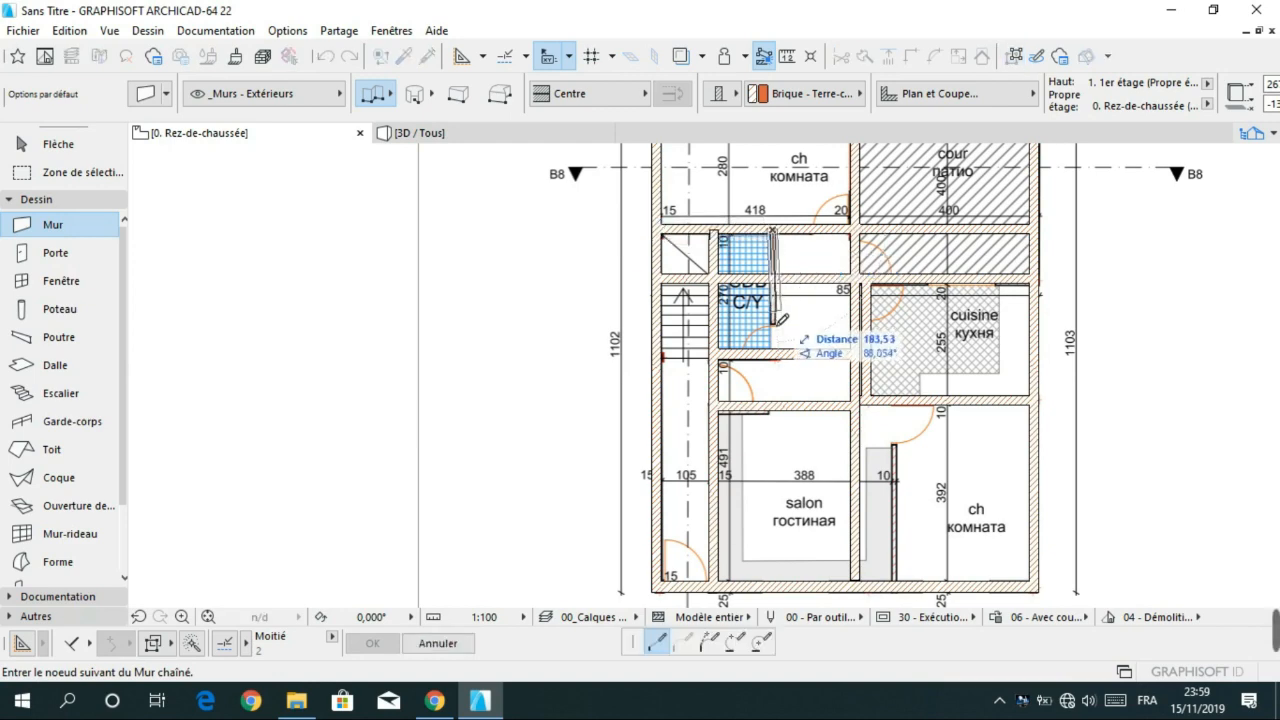
key("Escape")
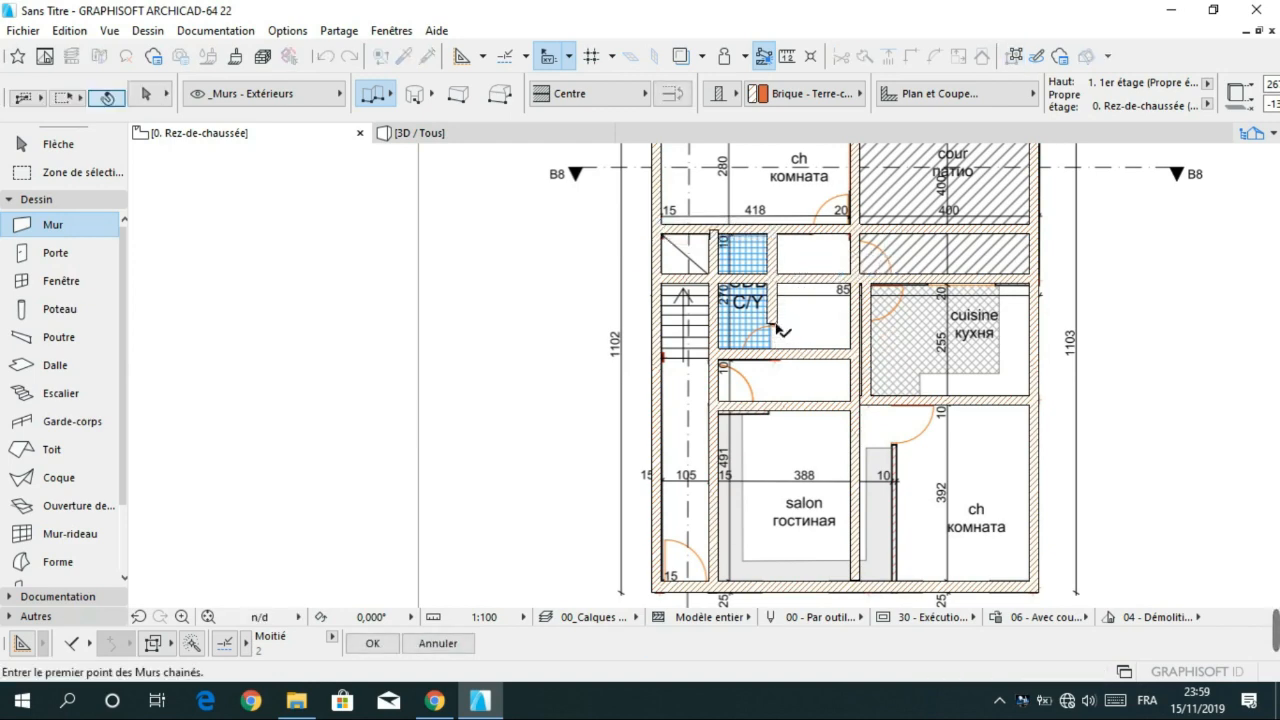
scroll(779, 494, "down", 3)
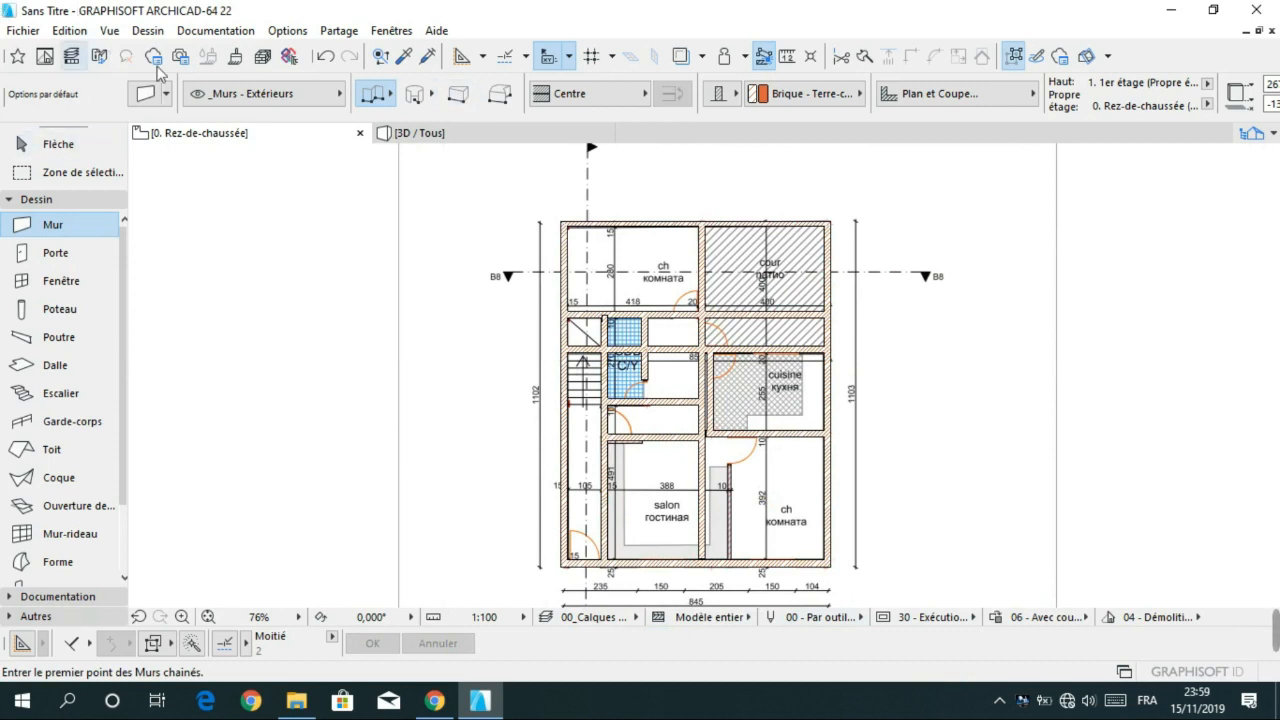
left_click(327, 57)
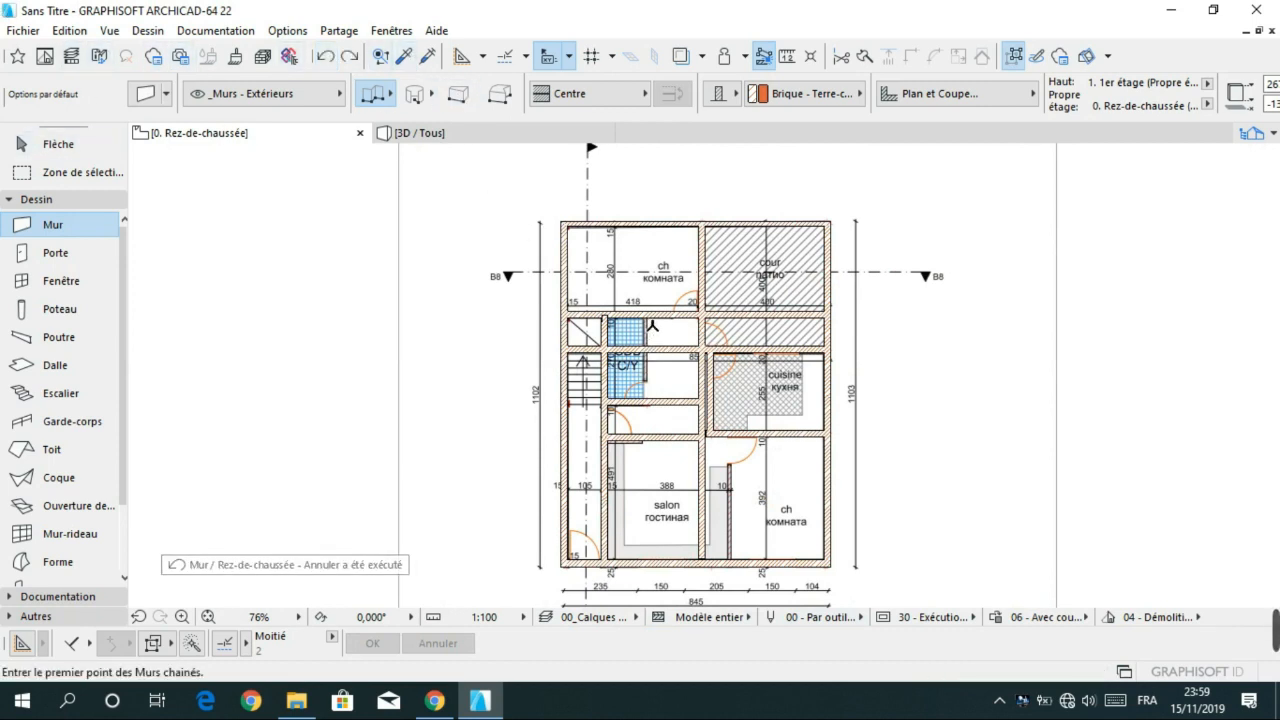
- Draw a vertical wall along the bathroom's right edge, from the wall above down to the wall at its lower edge
left_click(647, 318)
double_click(646, 401)
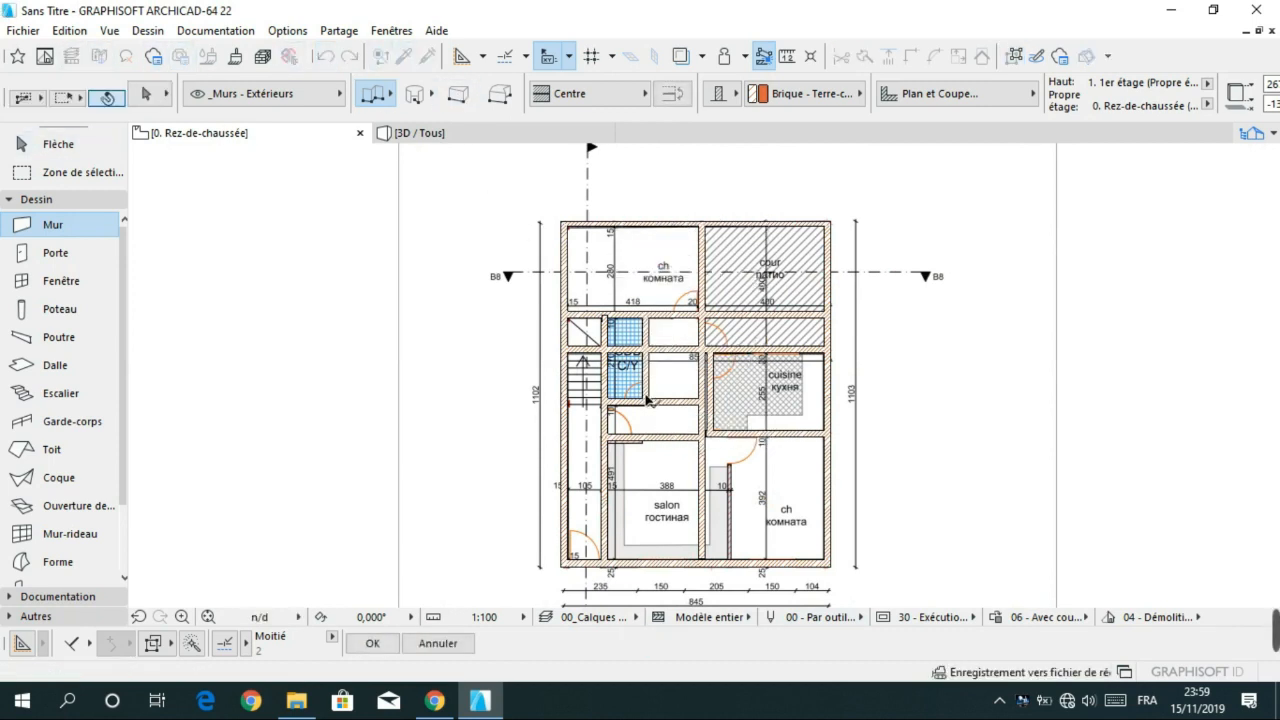
scroll(646, 401, "down", 2)
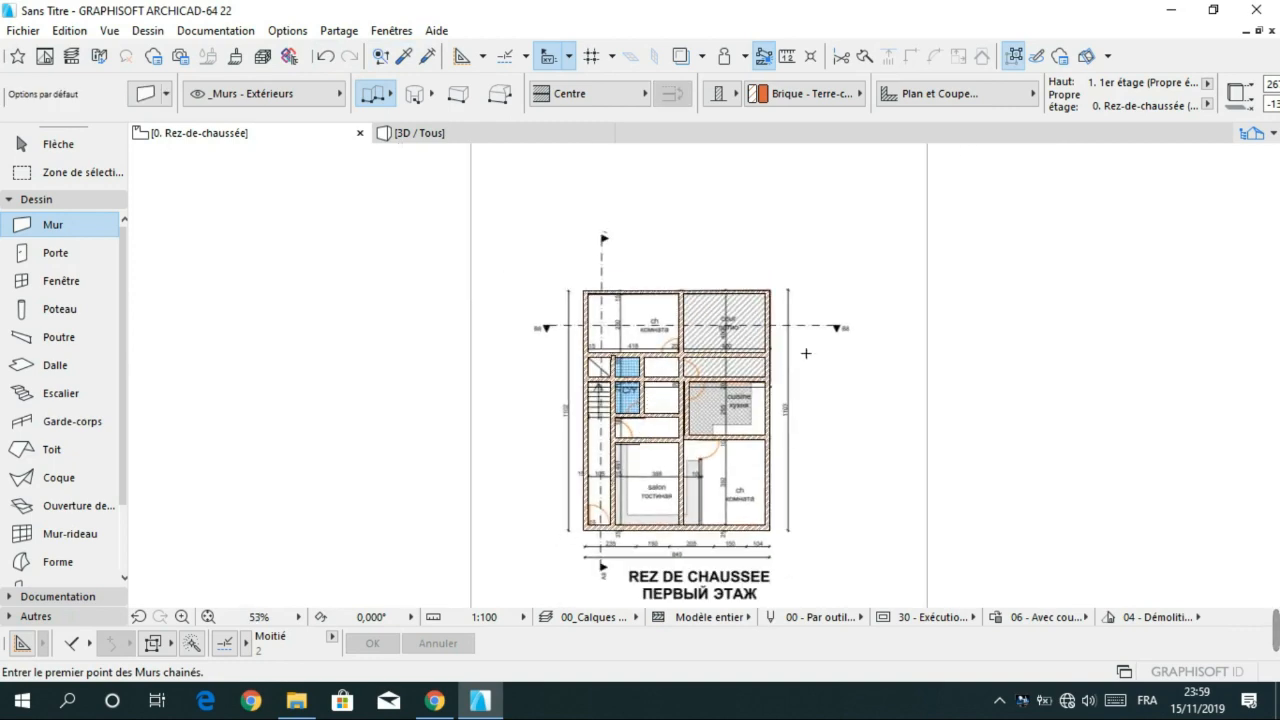
key("Escape")
- Place seven copies of the imported REZ DE CHAUSSEE plan drawing around the original
scroll(864, 298, "down", 2)
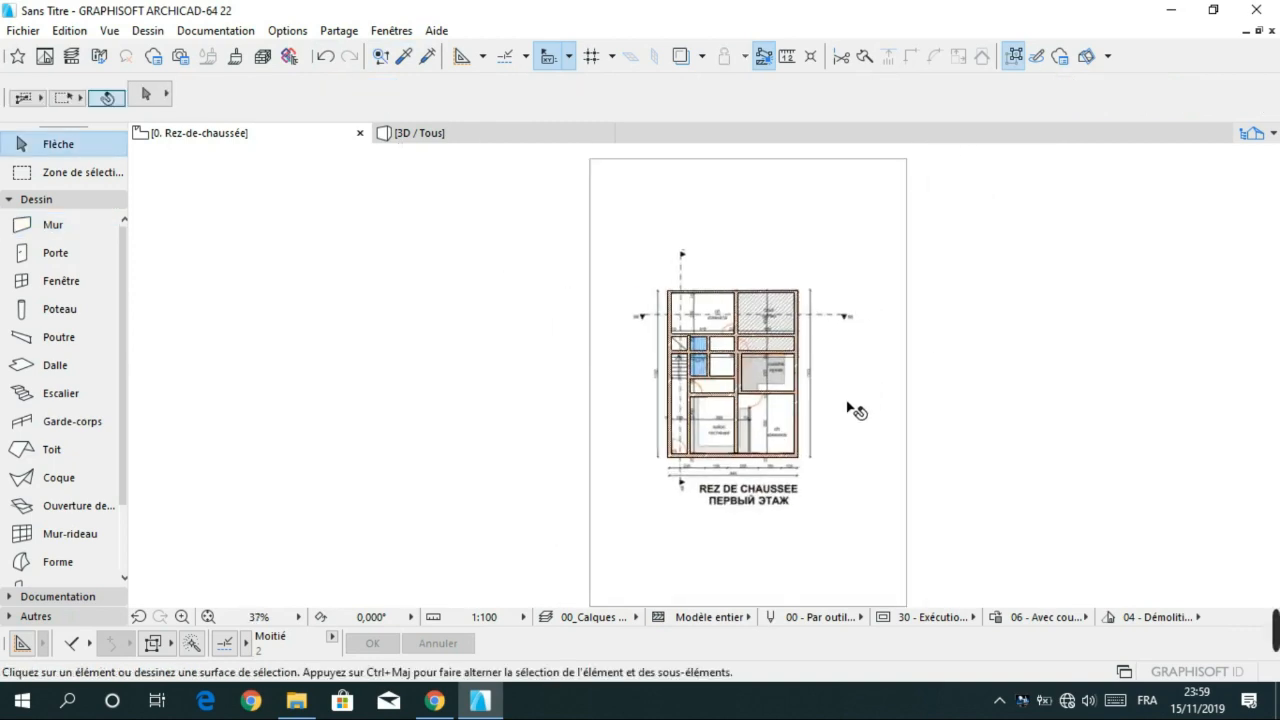
scroll(706, 374, "down", 1)
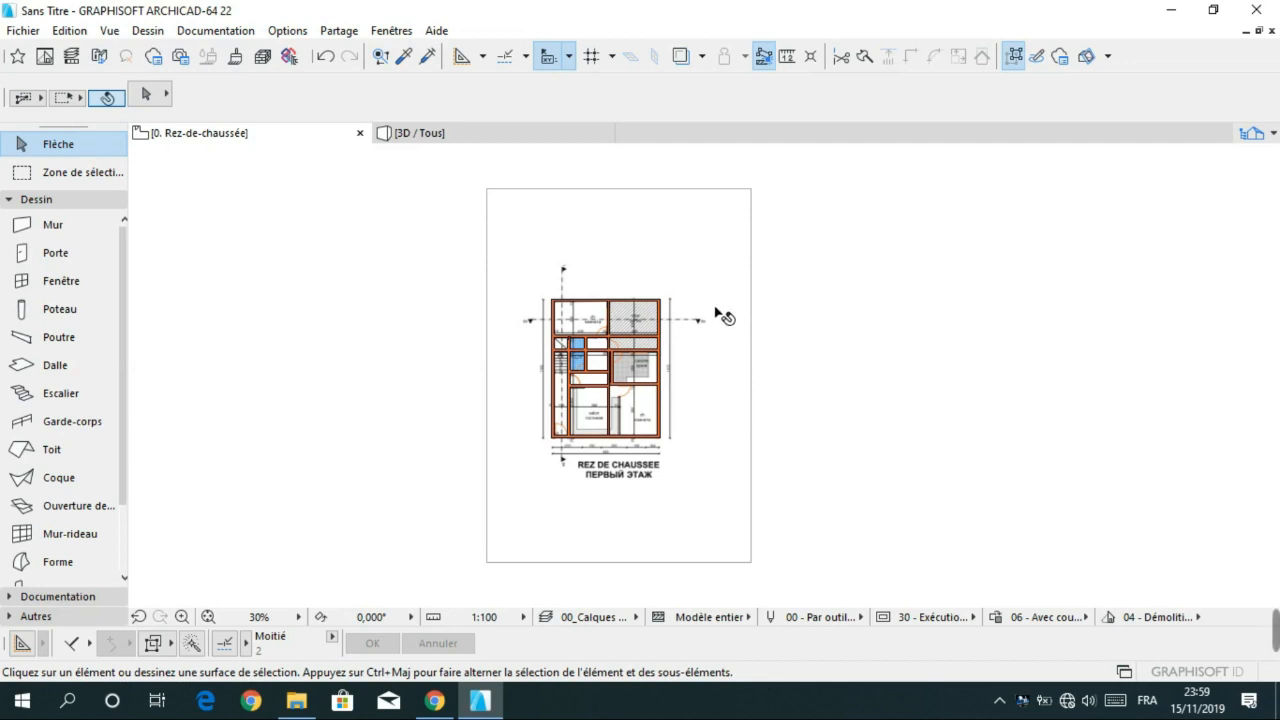
left_click(706, 250)
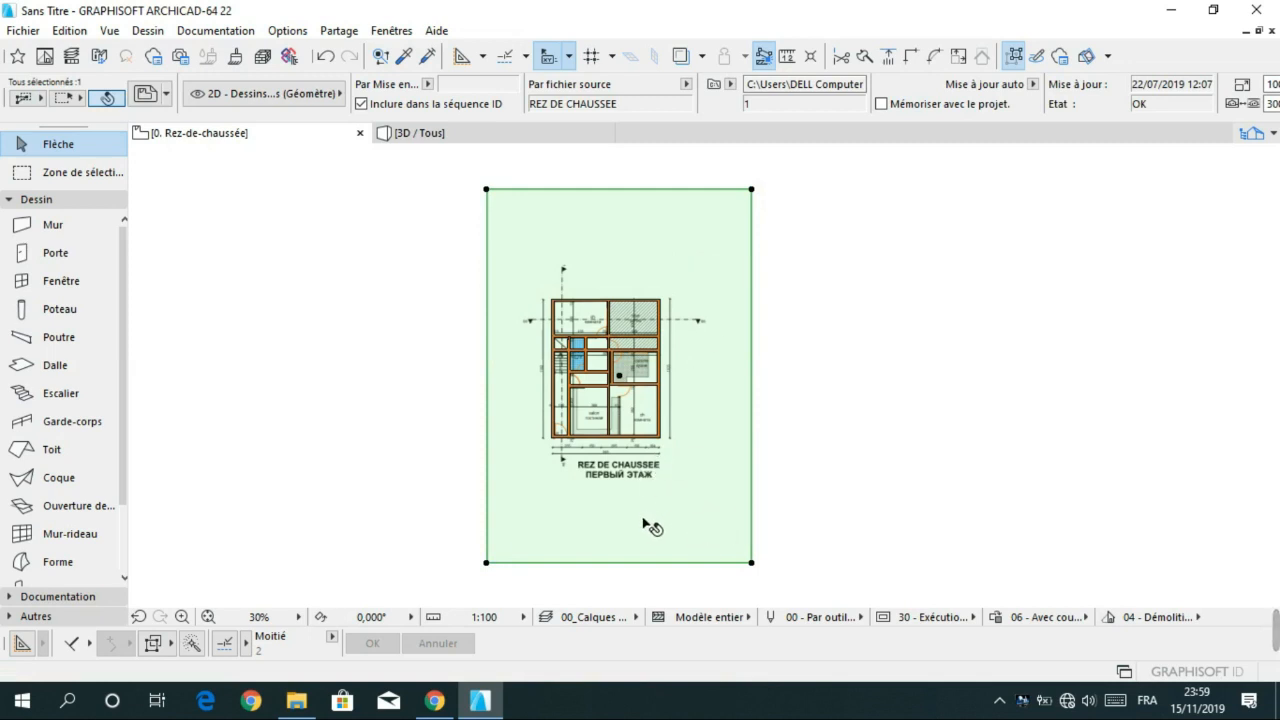
left_click(580, 562)
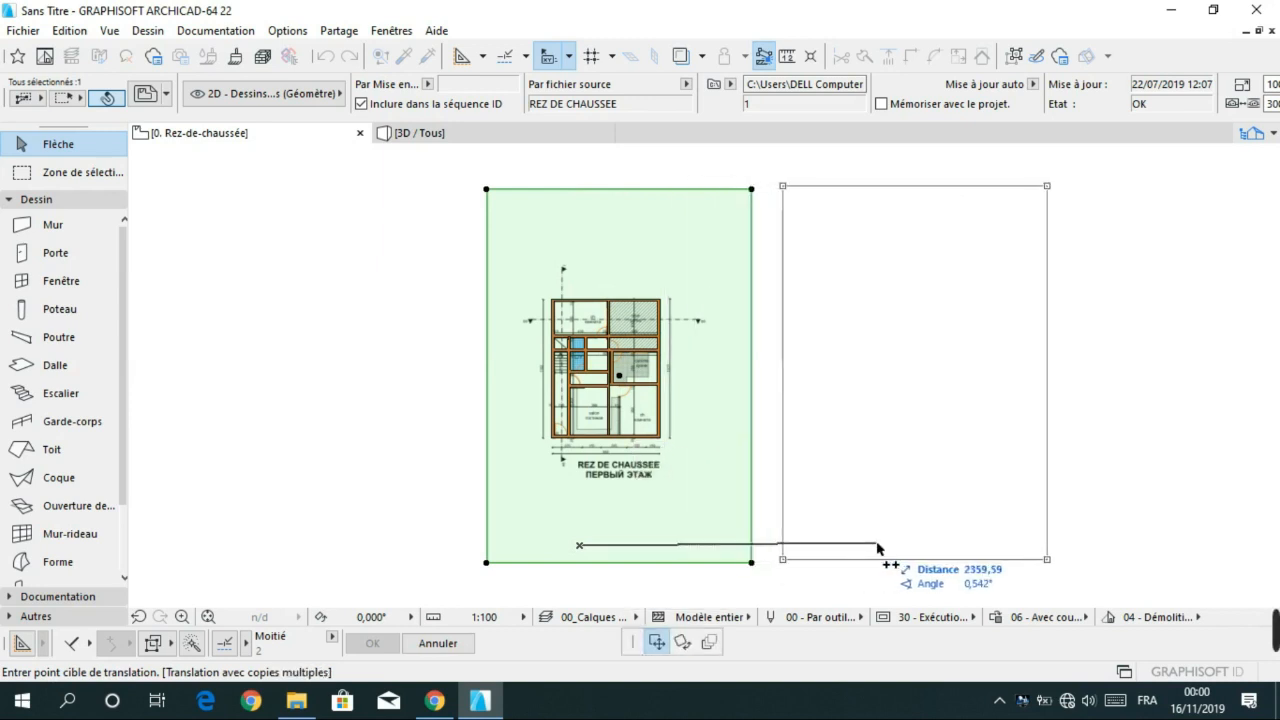
scroll(924, 521, "down", 3)
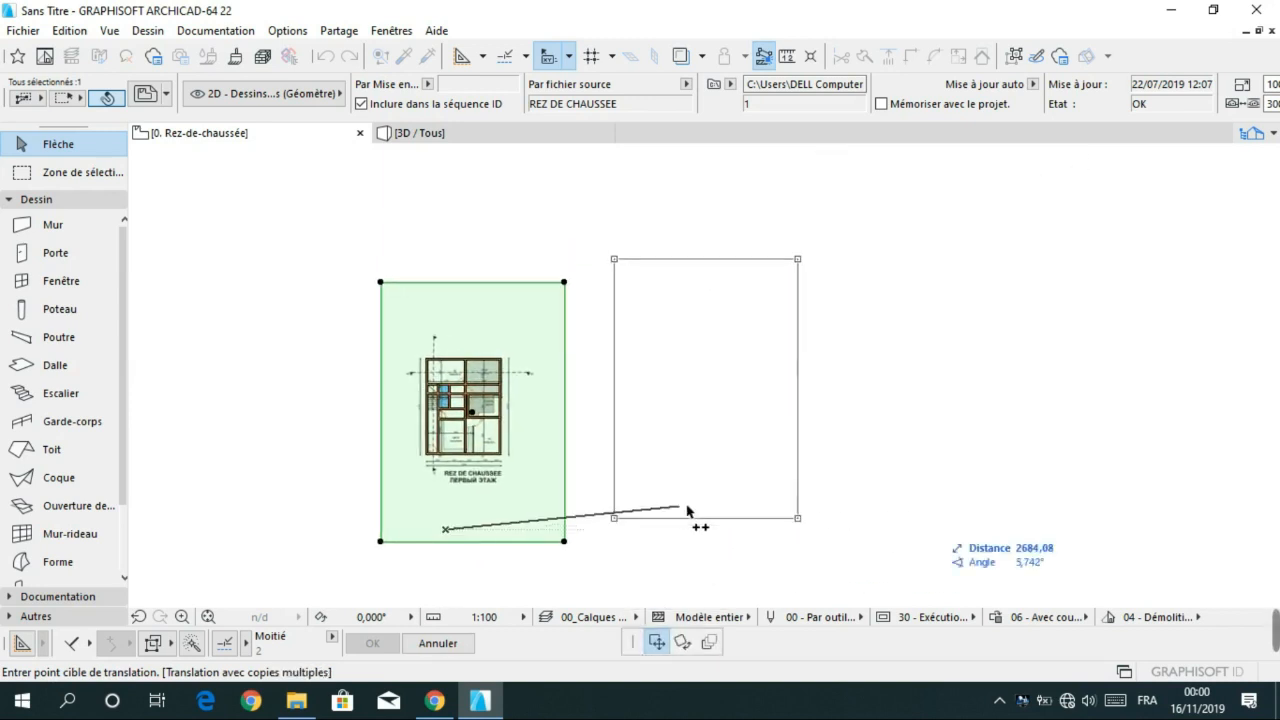
left_click(737, 512)
left_click(1050, 354)
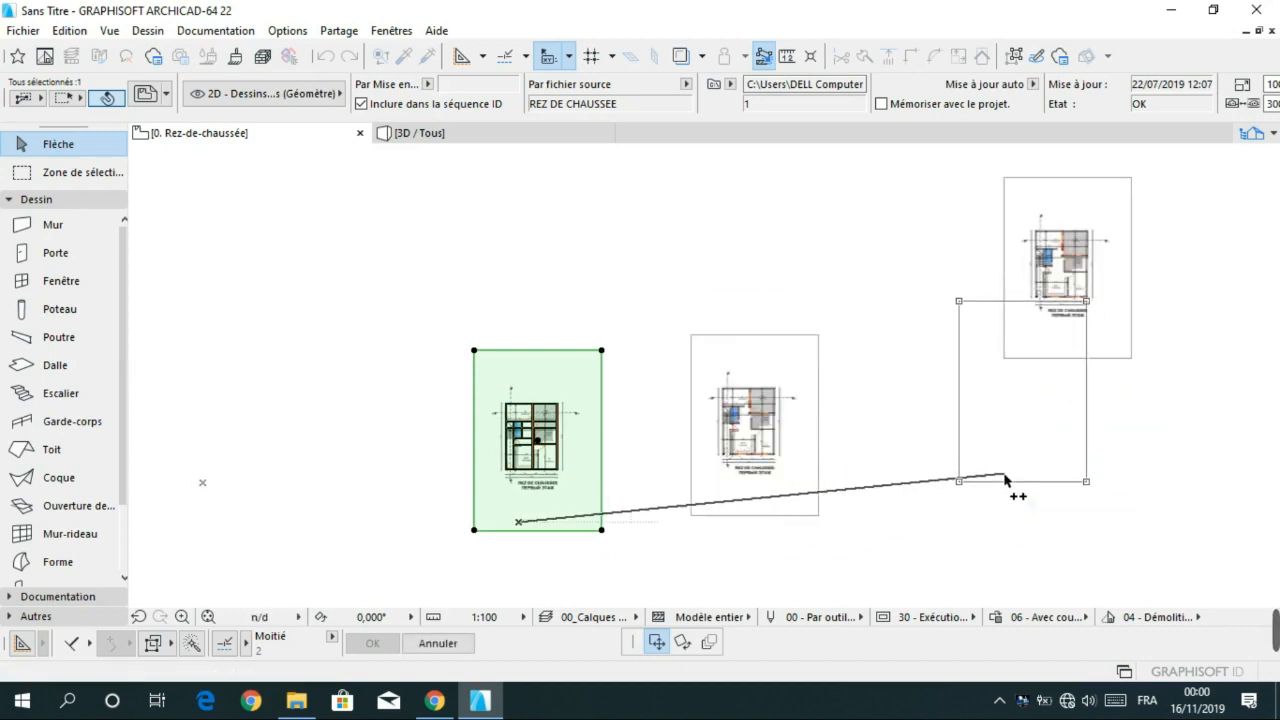
left_click(1005, 478)
left_click(729, 301)
left_click(326, 268)
left_click(326, 449)
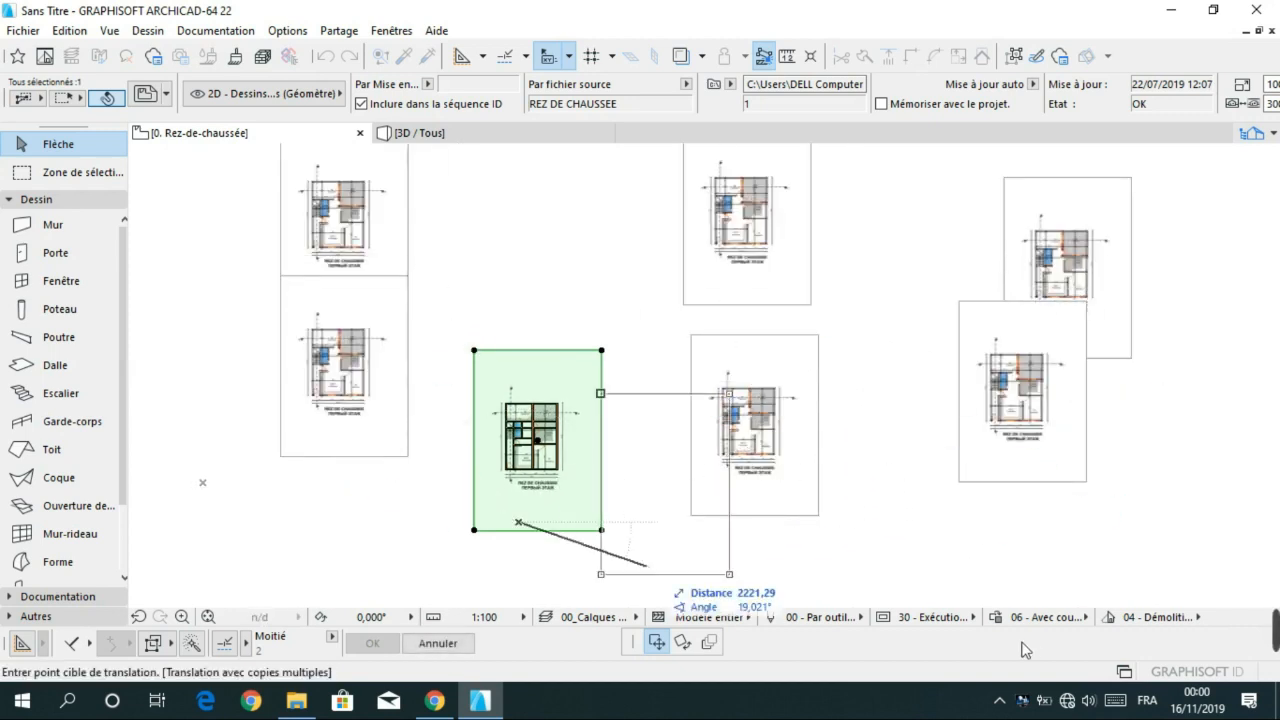
left_click(909, 547)
key("Escape")
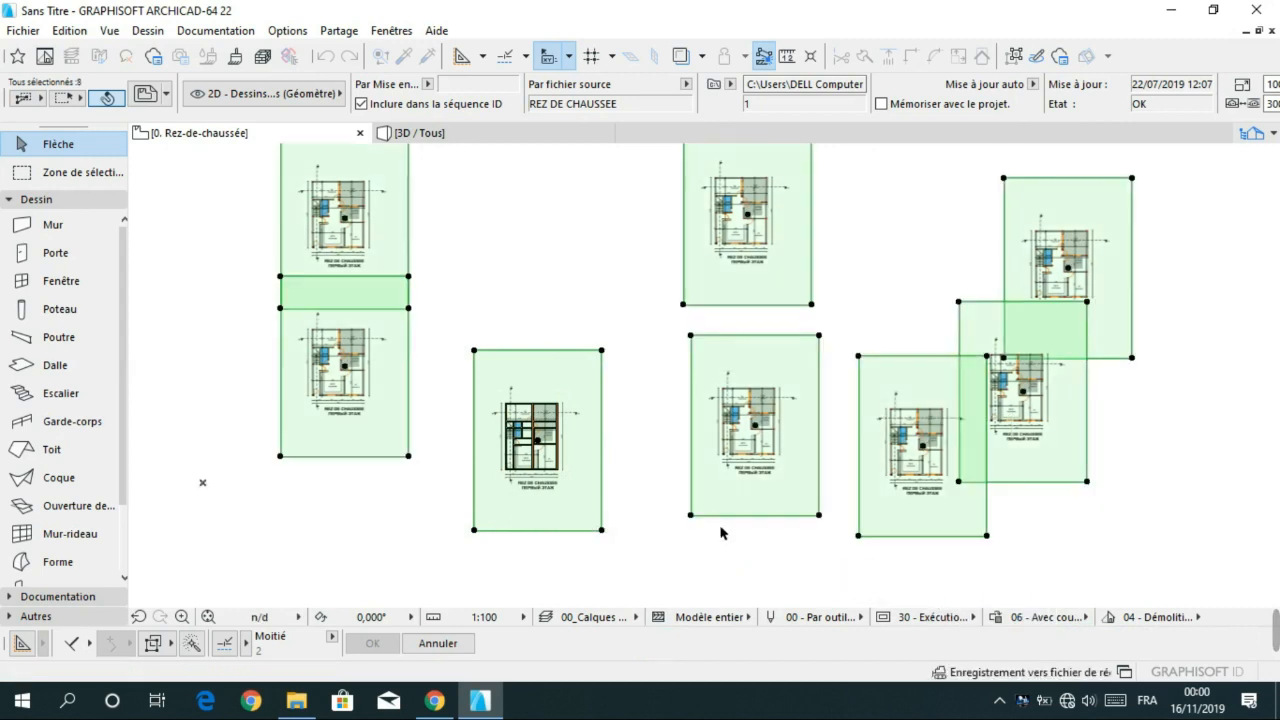
left_click(748, 537)
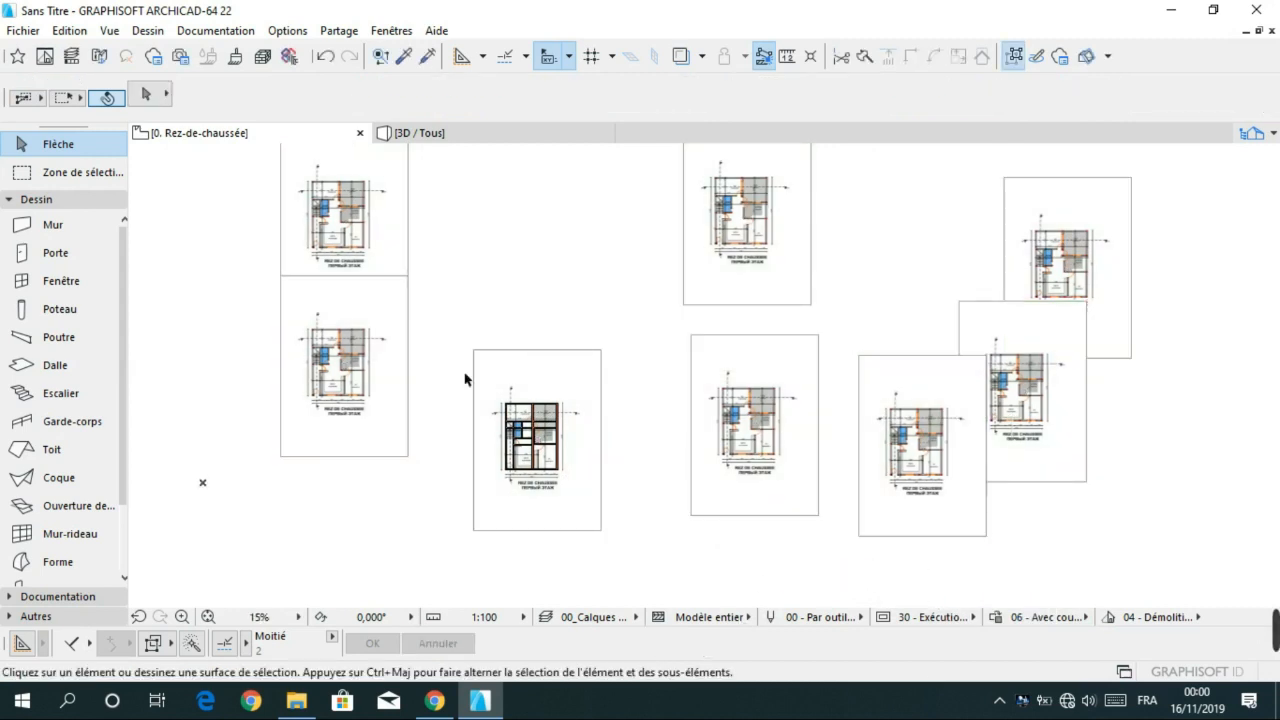
- Delete all seven copies of the plan drawing and keep only the original
left_click_drag(248, 191, 443, 503)
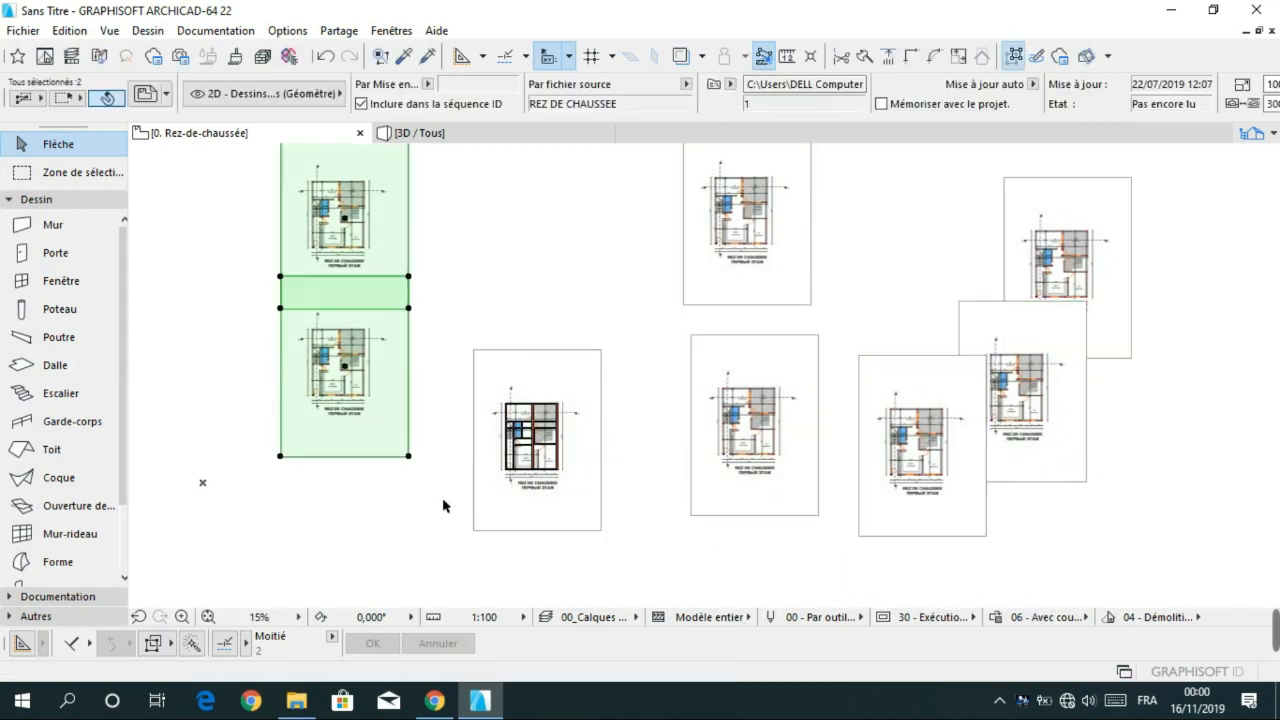
key("Delete")
left_click_drag(657, 176, 1186, 542)
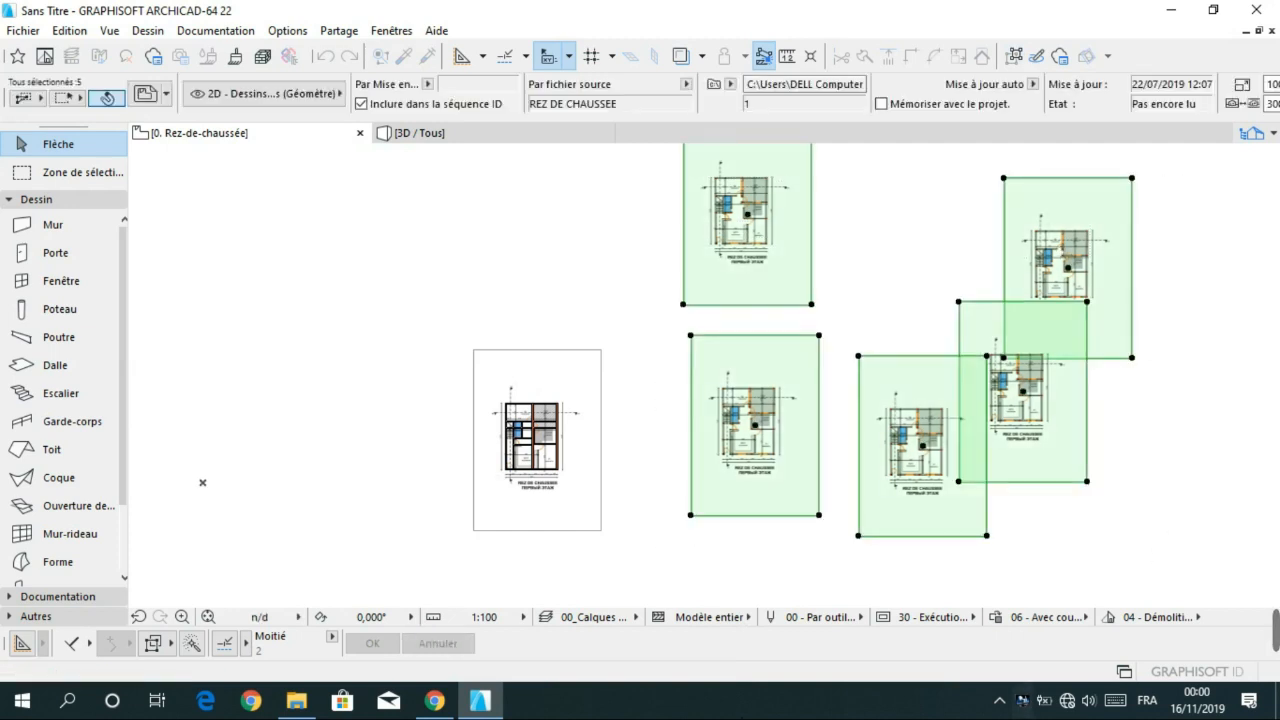
key("Delete")
- Place a single copy of the plan drawing directly beside the original, on its right
left_click(557, 512)
key("ctrl+alt")
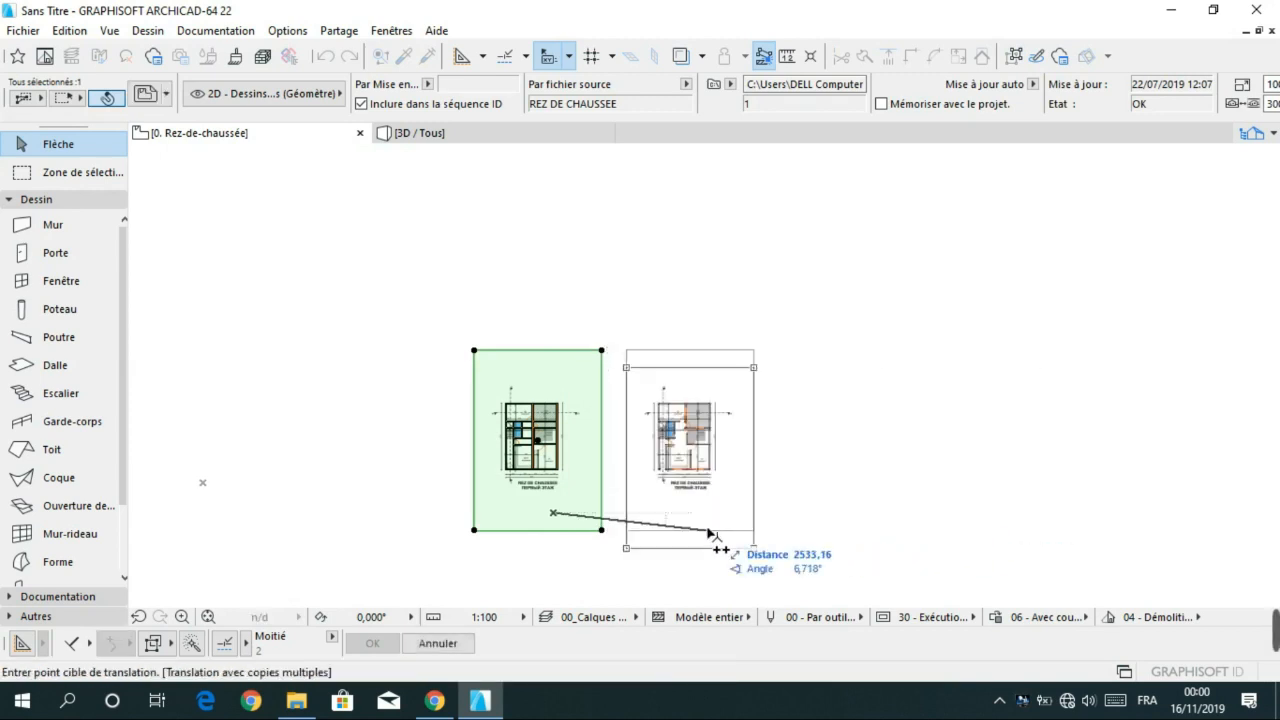
left_click(702, 531)
key("Escape")
scroll(553, 447, "up", 3)
scroll(648, 428, "up", 2)
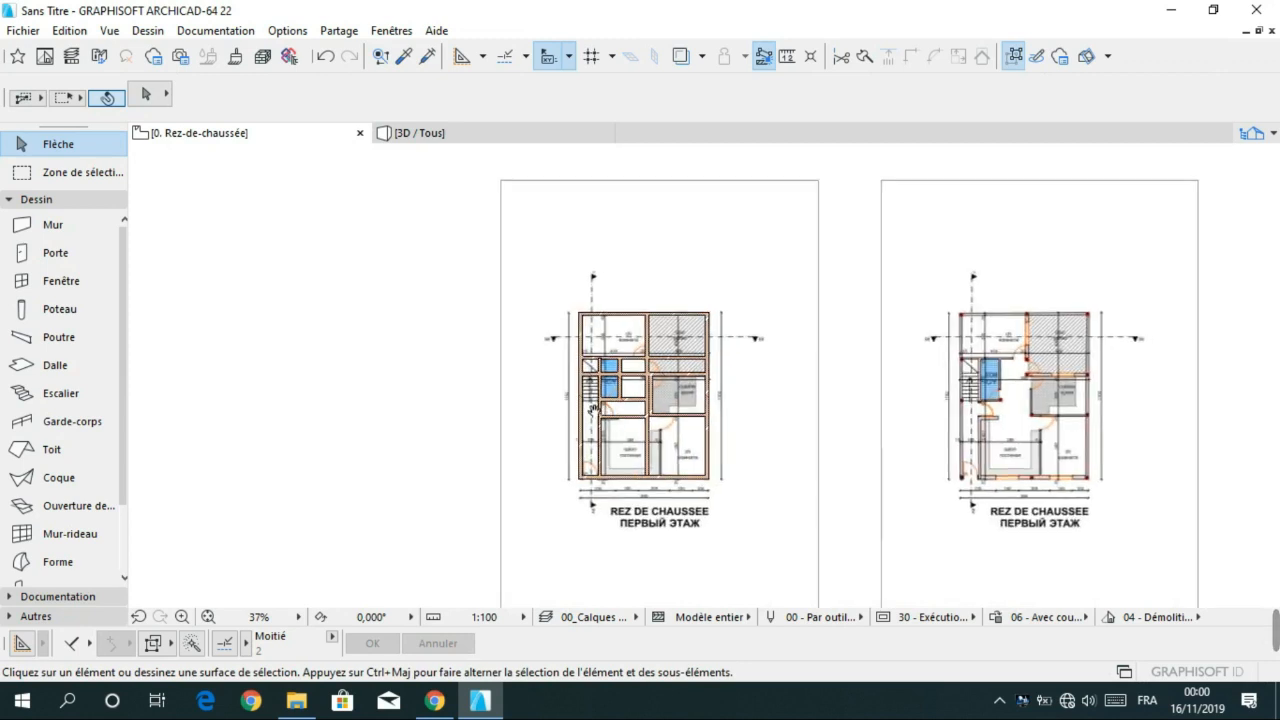
- Move the copied plan drawing closer to the original until it overlaps the original's empty margin
left_click(952, 409)
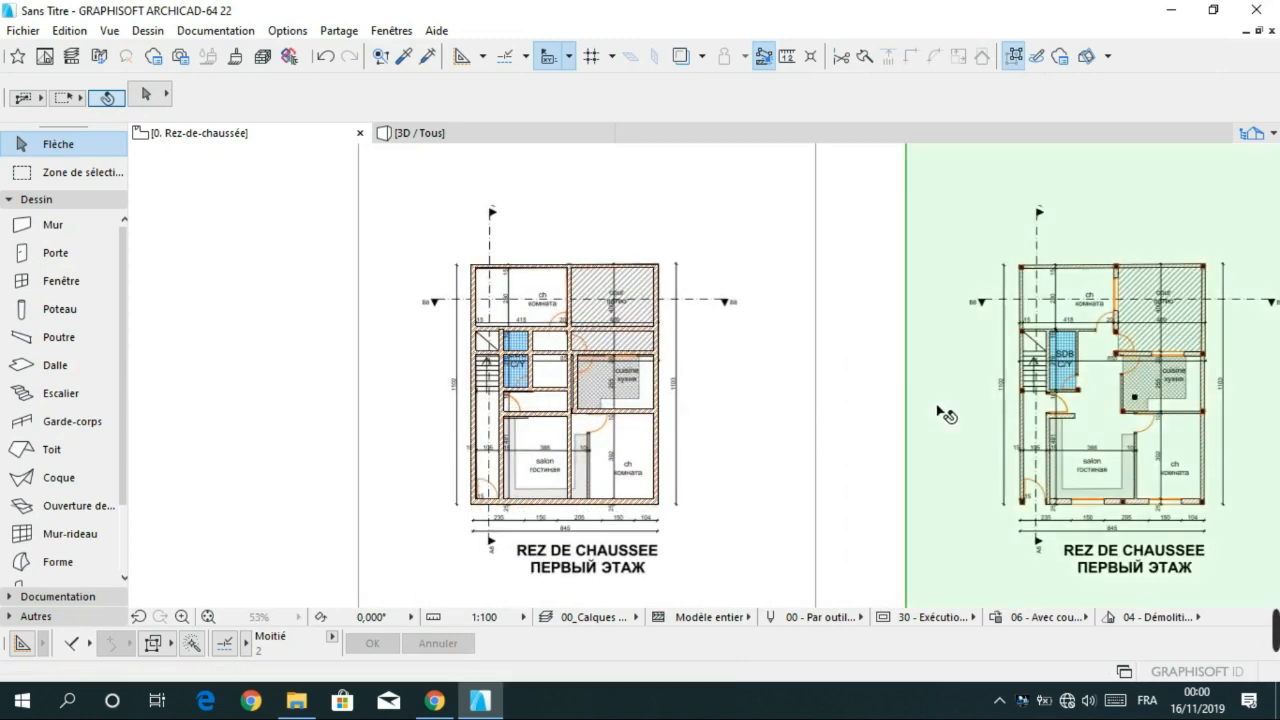
mouse_move(959, 409)
left_mouse_down()
mouse_move(868, 410)
mouse_move(880, 409)
left_mouse_up()
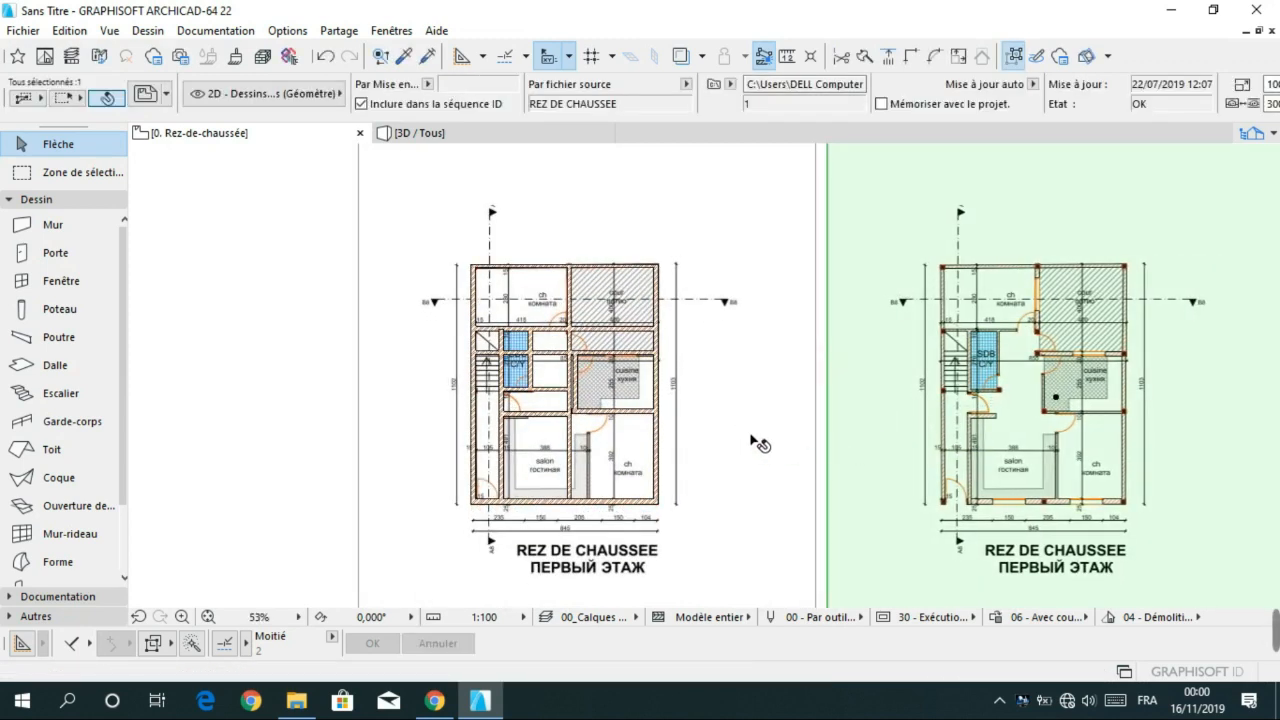
left_click(758, 443)
scroll(540, 400, "up", 3)
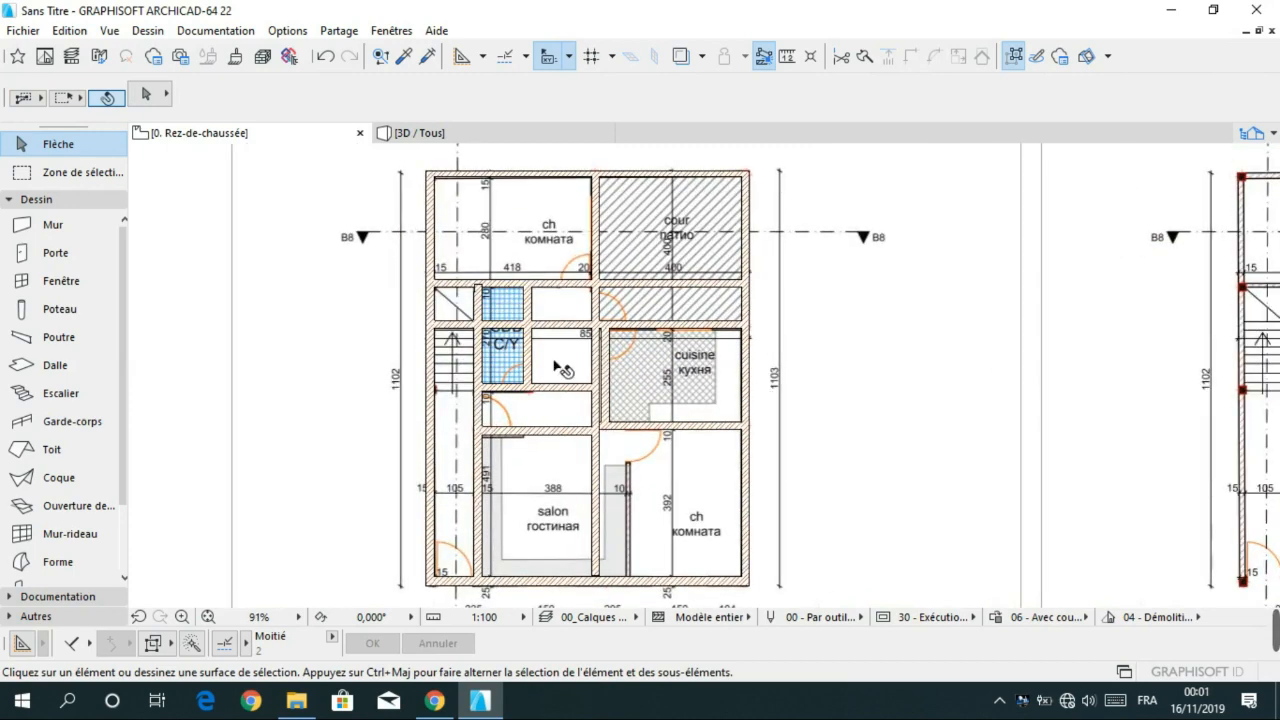
left_click_drag(1156, 352, 950, 339)
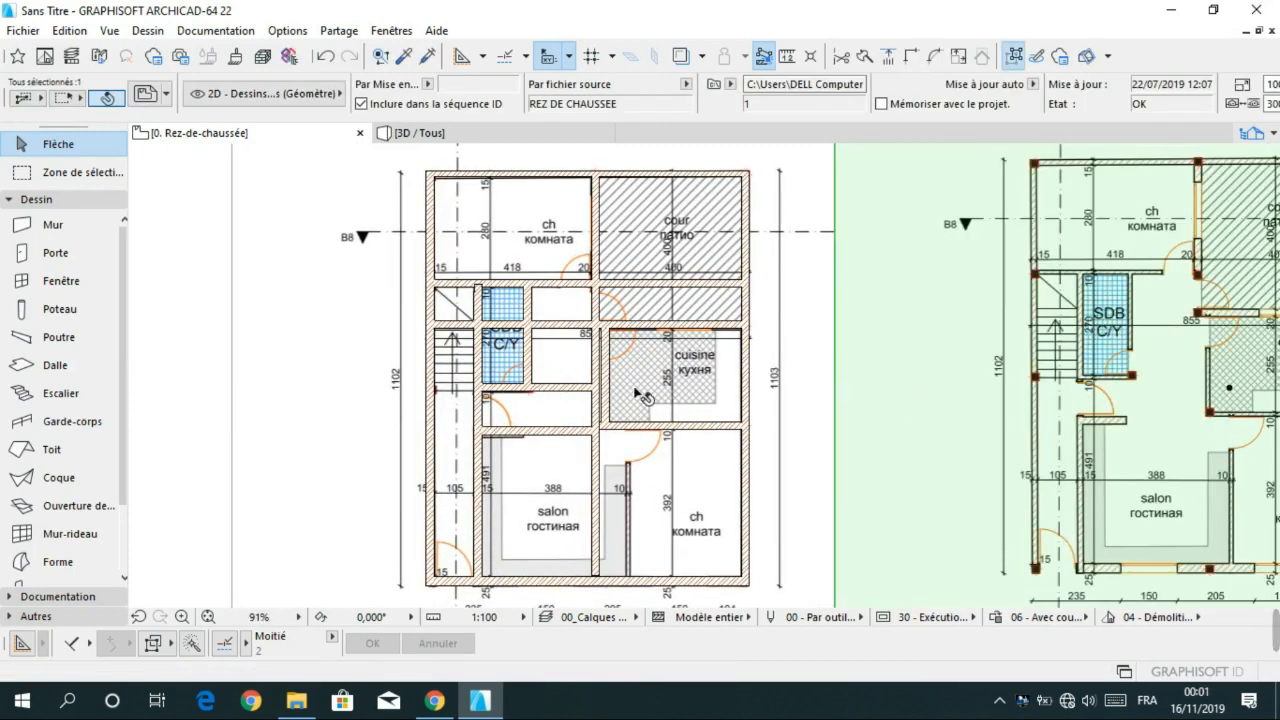
left_click(988, 346)
left_click(962, 349)
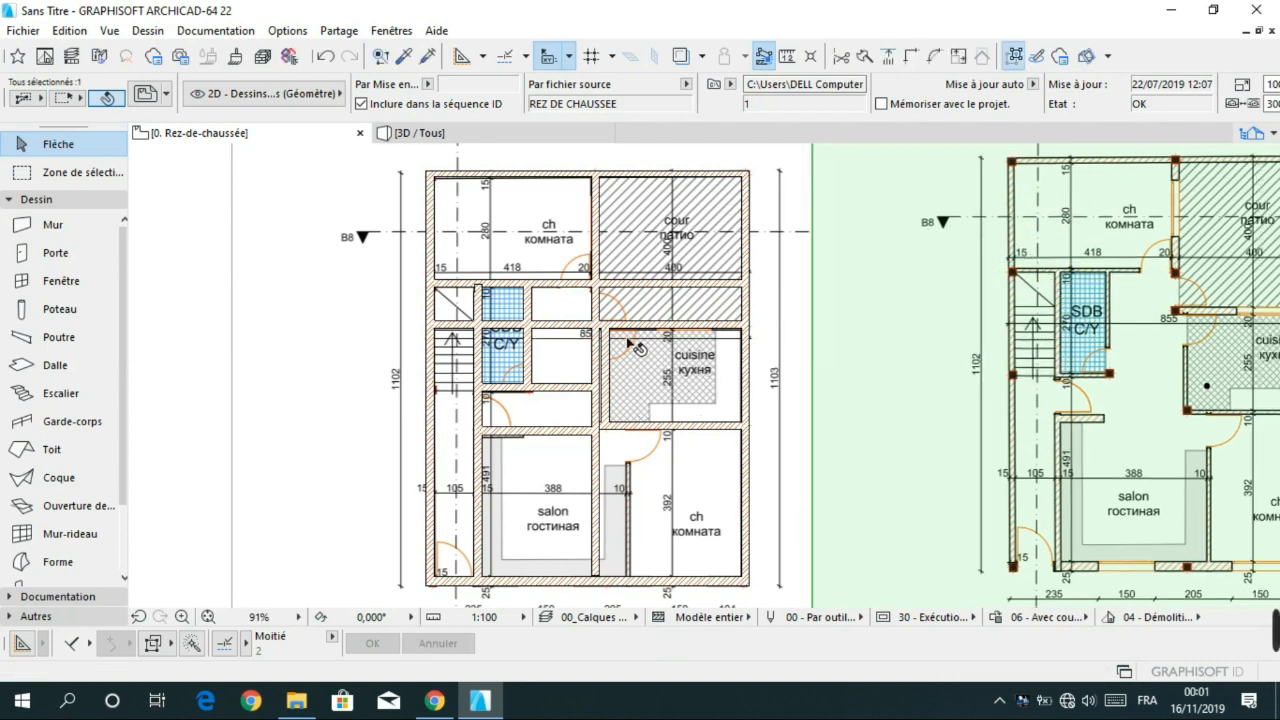
- Move the copied plan drawing back to the right so that it stands clear of the original
left_click(1162, 309)
key("Escape")
left_click(1182, 279)
key("Escape")
key("Escape")
scroll(1164, 292, "down", 3)
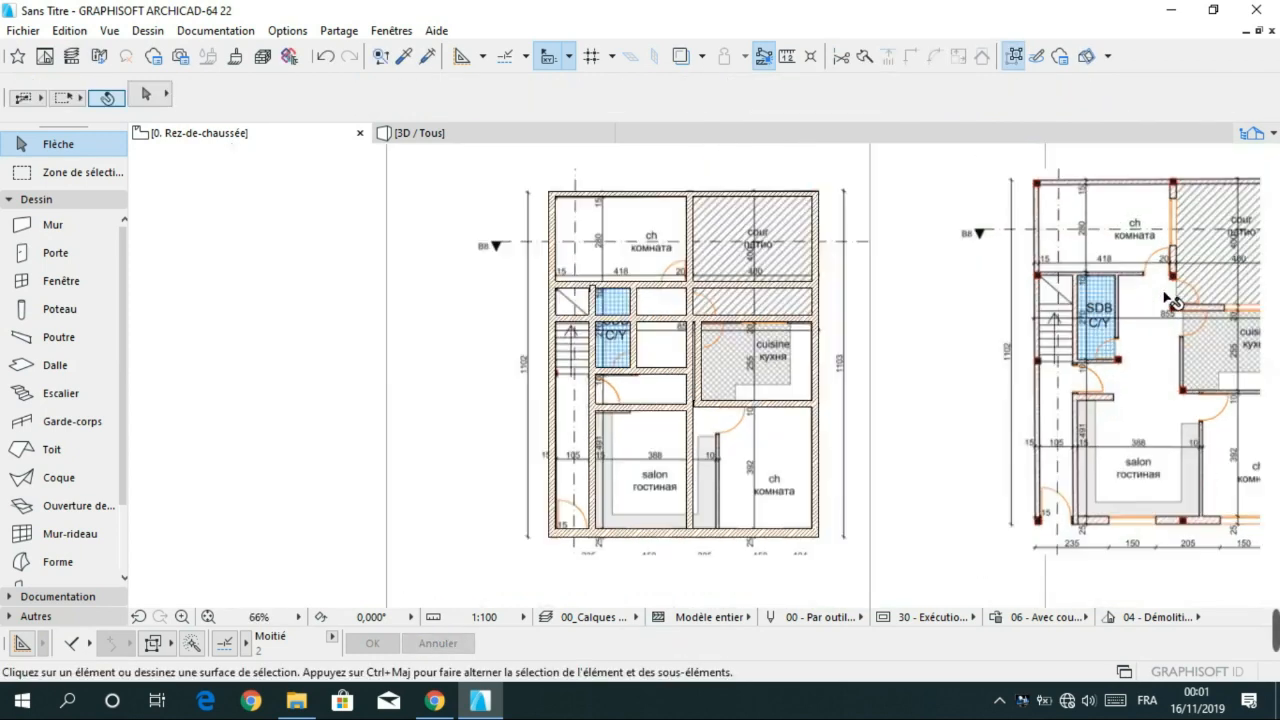
middle_click_drag(1130, 294, 808, 292)
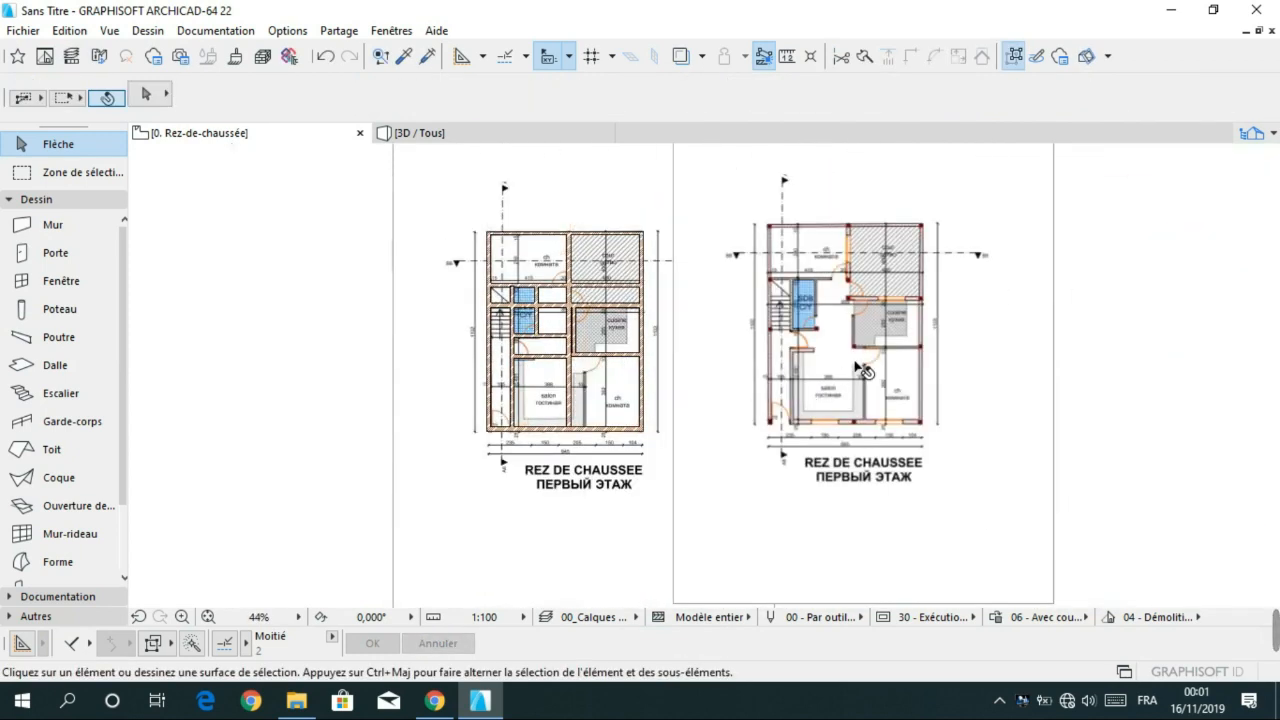
left_click_drag(925, 341, 1082, 340)
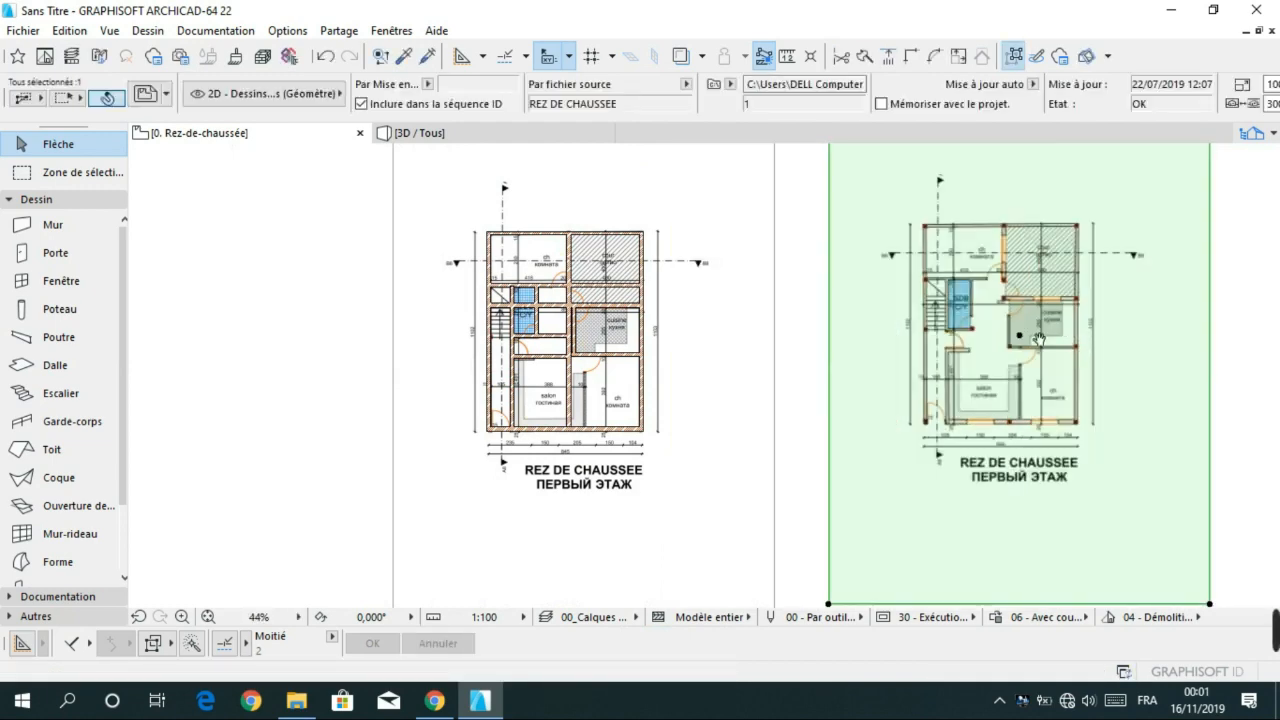
middle_click_drag(1052, 340, 911, 339)
- Compare the traced walls with the uncovered plan copy around the bathroom, courtyard, kitchen and living room
scroll(900, 330, "up", 5)
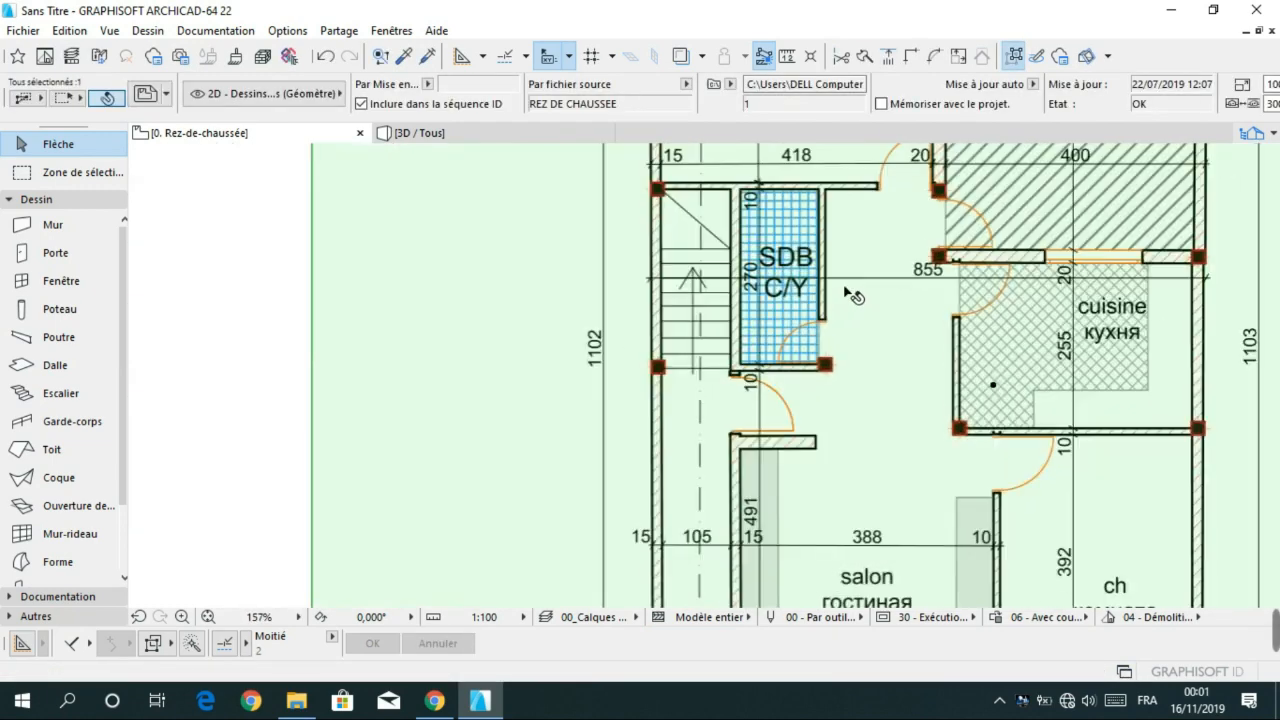
scroll(855, 296, "down", 3)
key("Escape")
middle_click_drag(900, 299, 896, 359)
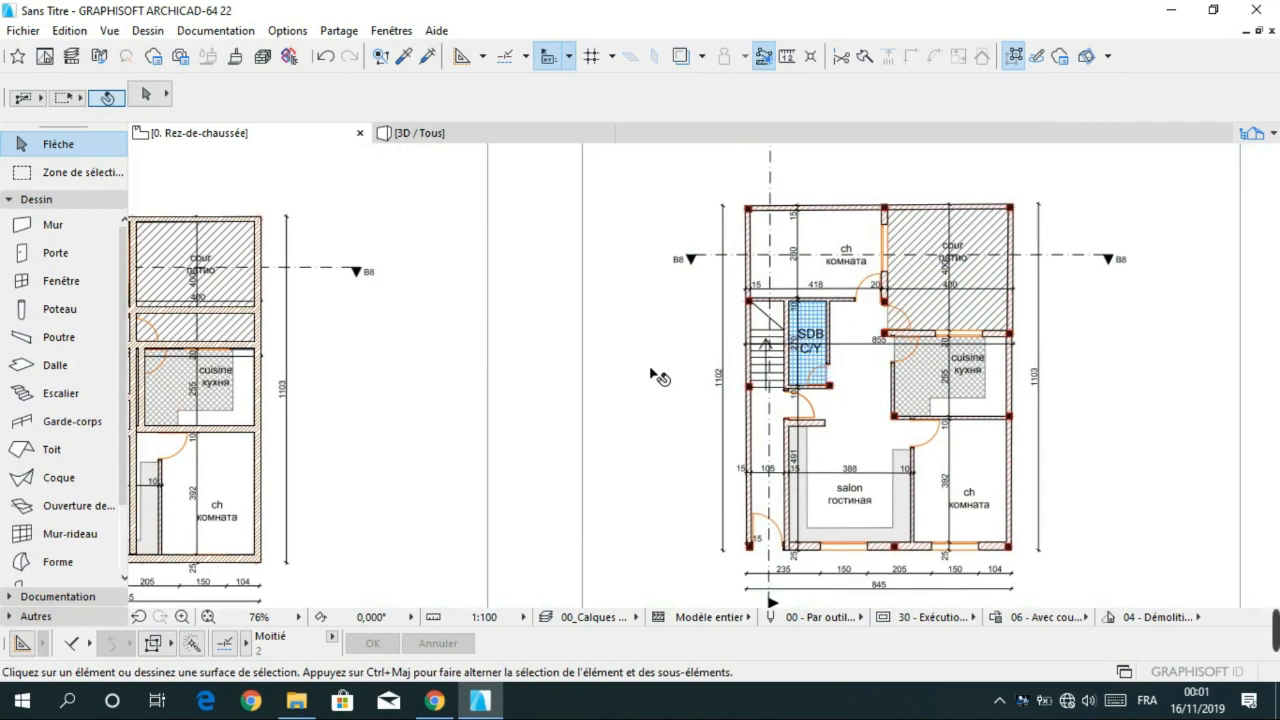
mouse_move(660, 377)
middle_mouse_down()
mouse_move(711, 366)
mouse_move(903, 374)
middle_mouse_up()
middle_click_drag(694, 394, 822, 397)
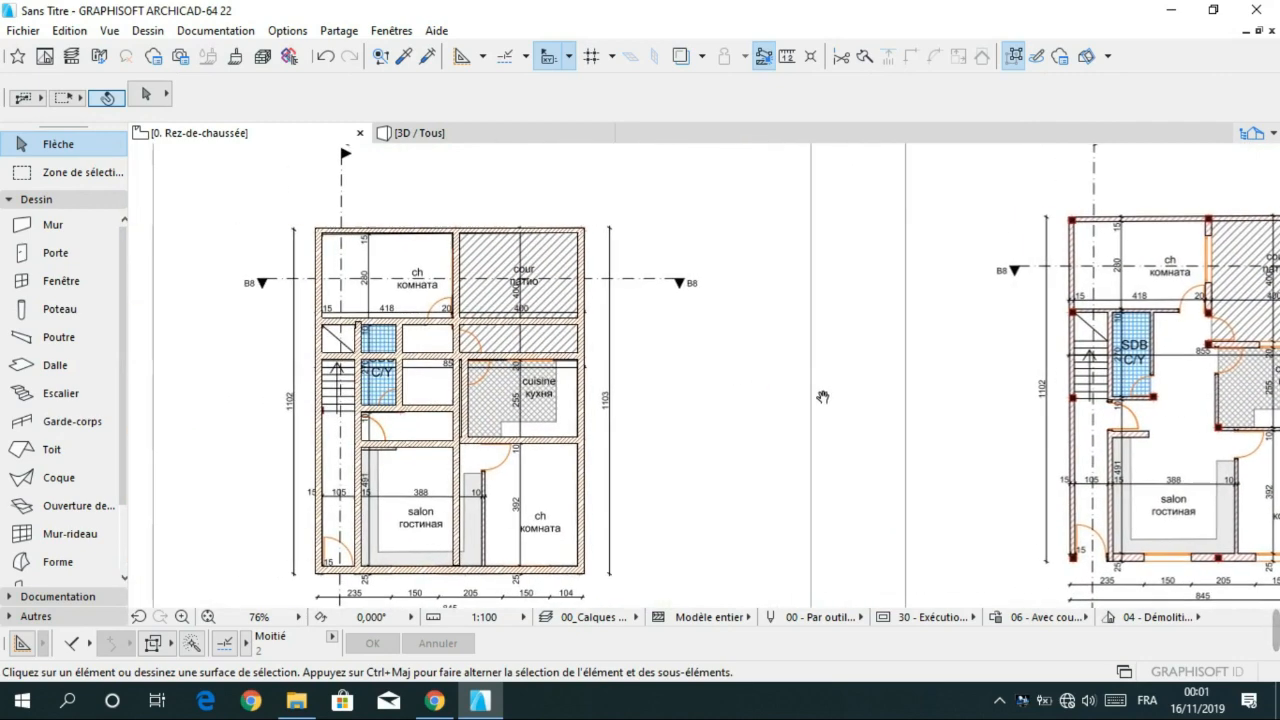
scroll(438, 320, "up", 2)
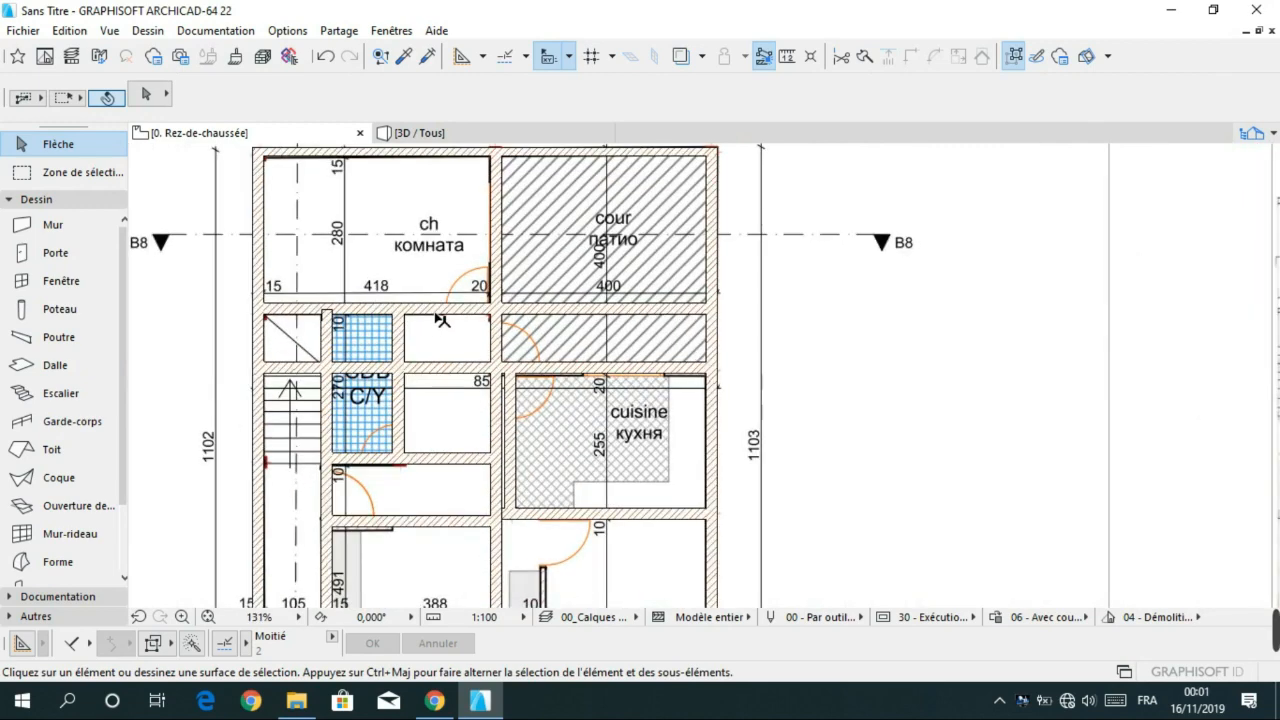
scroll(943, 366, "down", 2)
middle_click_drag(943, 366, 736, 360)
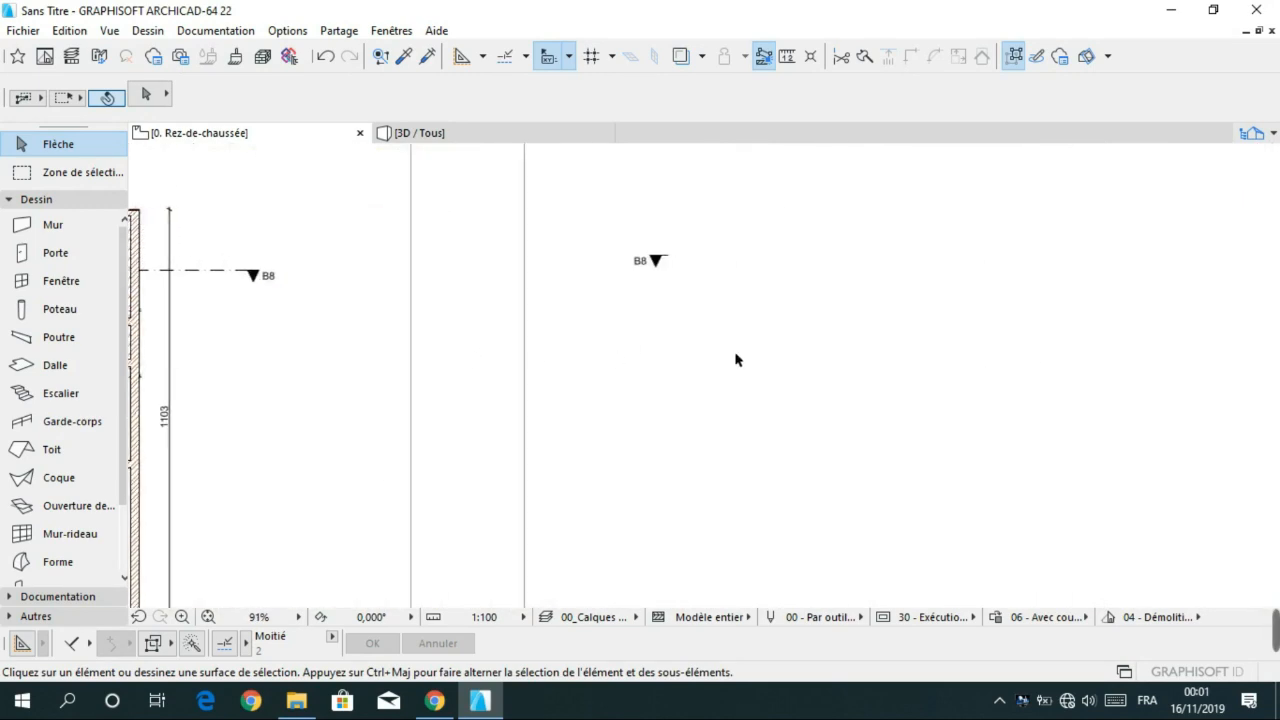
middle_click_drag(918, 385, 821, 408)
scroll(851, 374, "up", 3)
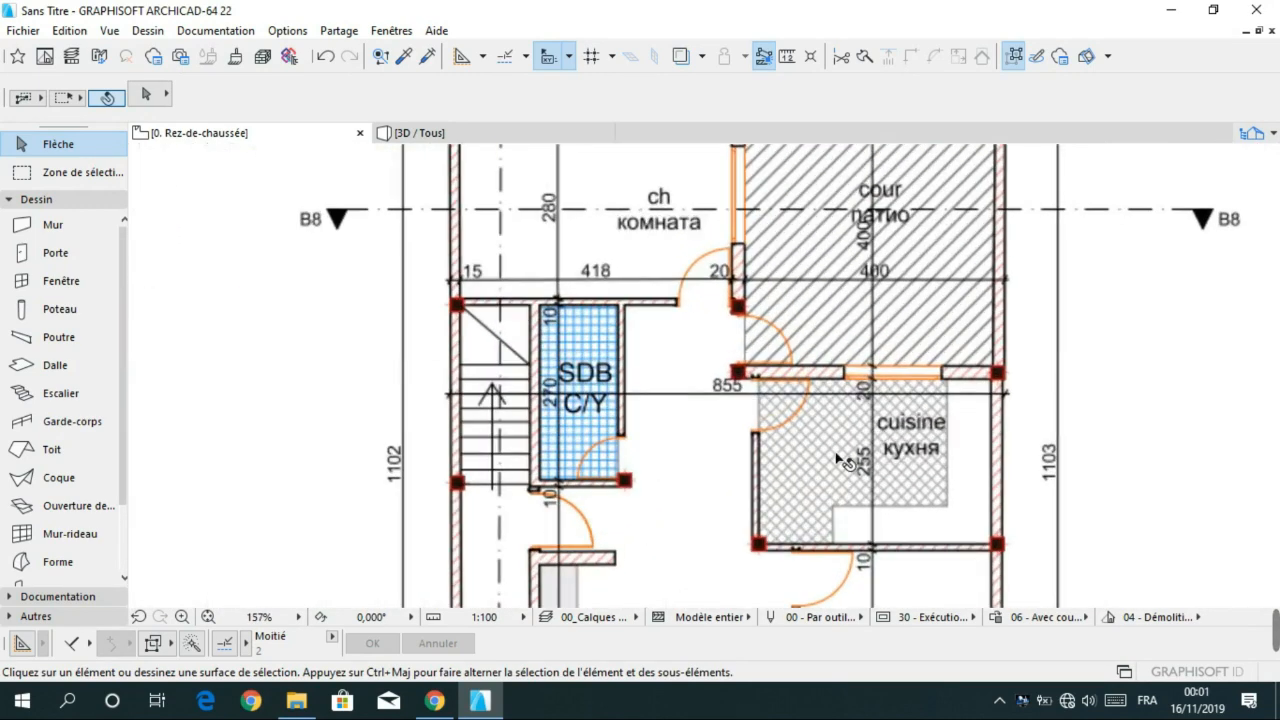
middle_click_drag(816, 292, 915, 360)
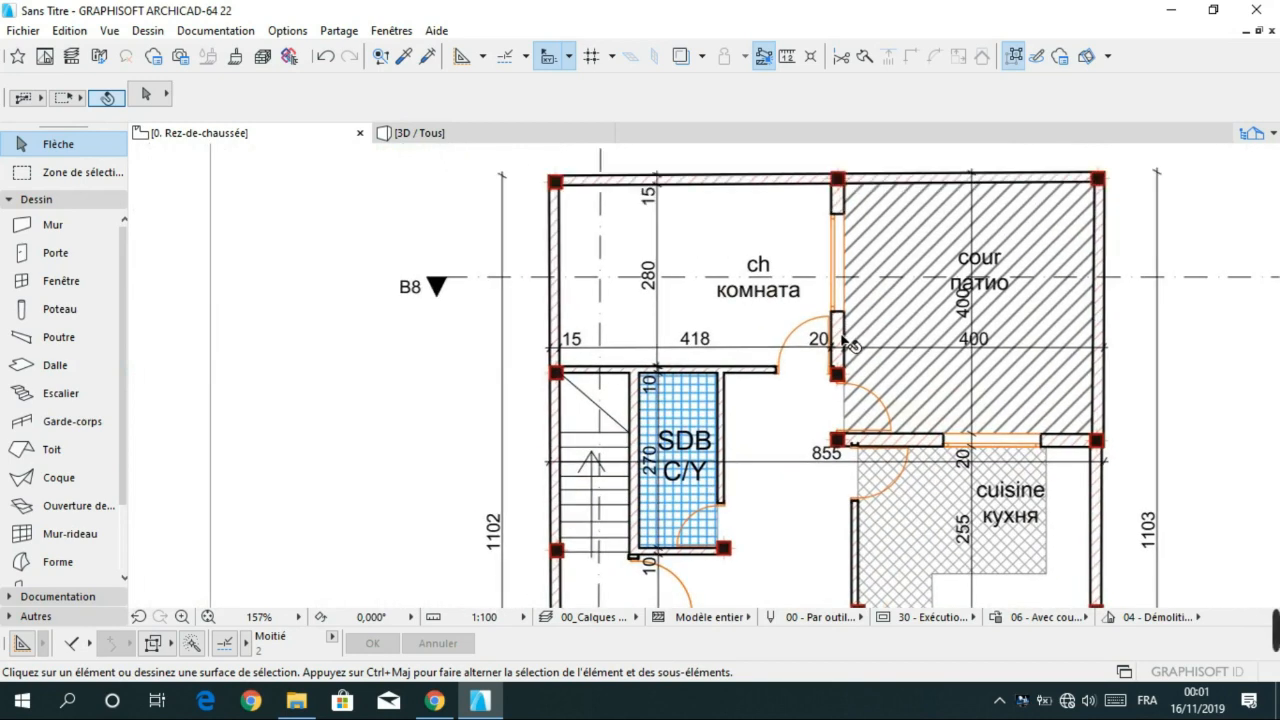
middle_click_drag(708, 400, 739, 271)
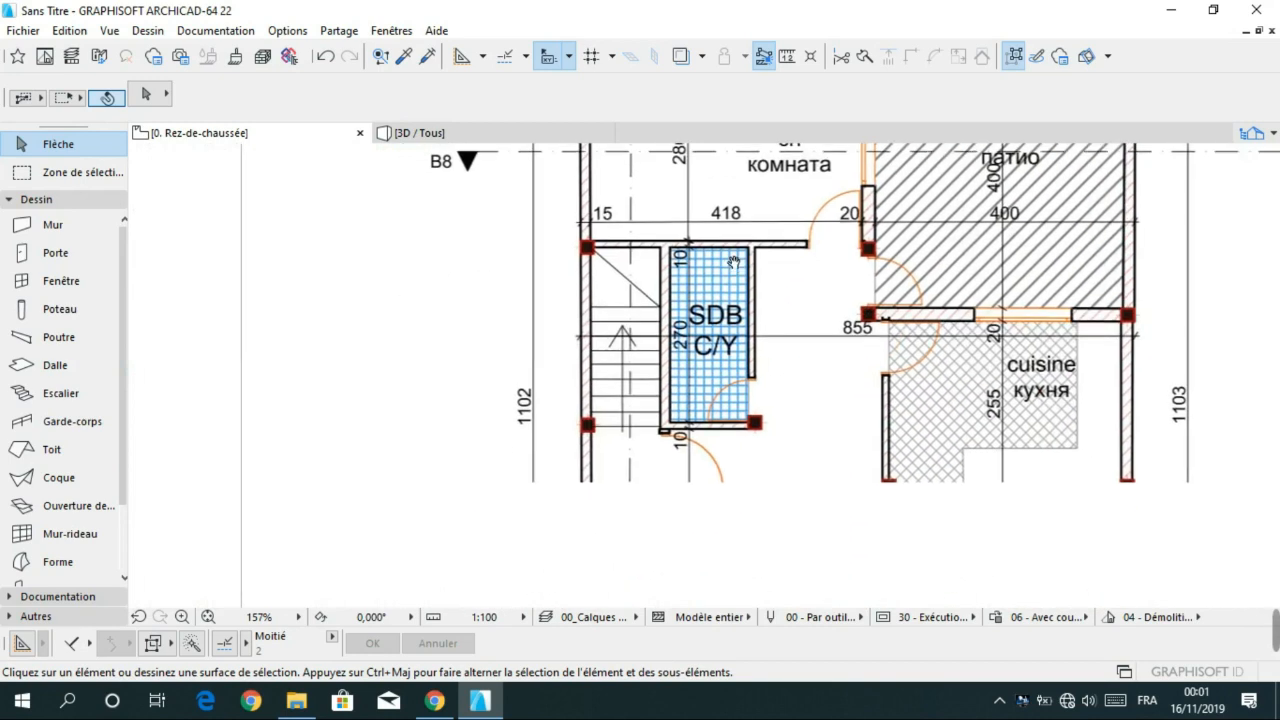
middle_click_drag(900, 400, 900, 322)
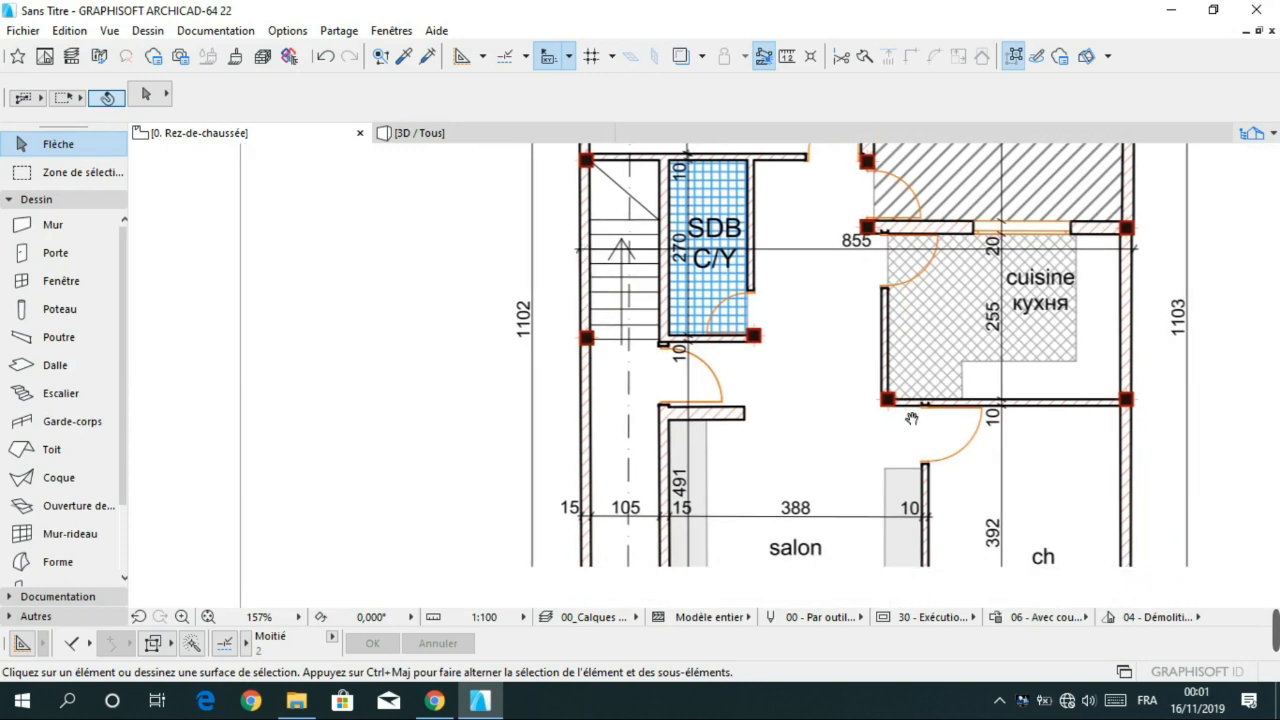
scroll(548, 358, "down", 3)
- Set the thickness of the horizontal wall between the courtyard and the kitchen to 20
mouse_move(548, 358)
middle_mouse_down()
mouse_move(1012, 412)
mouse_move(960, 388)
mouse_move(903, 390)
middle_mouse_up()
scroll(437, 312, "up", 4)
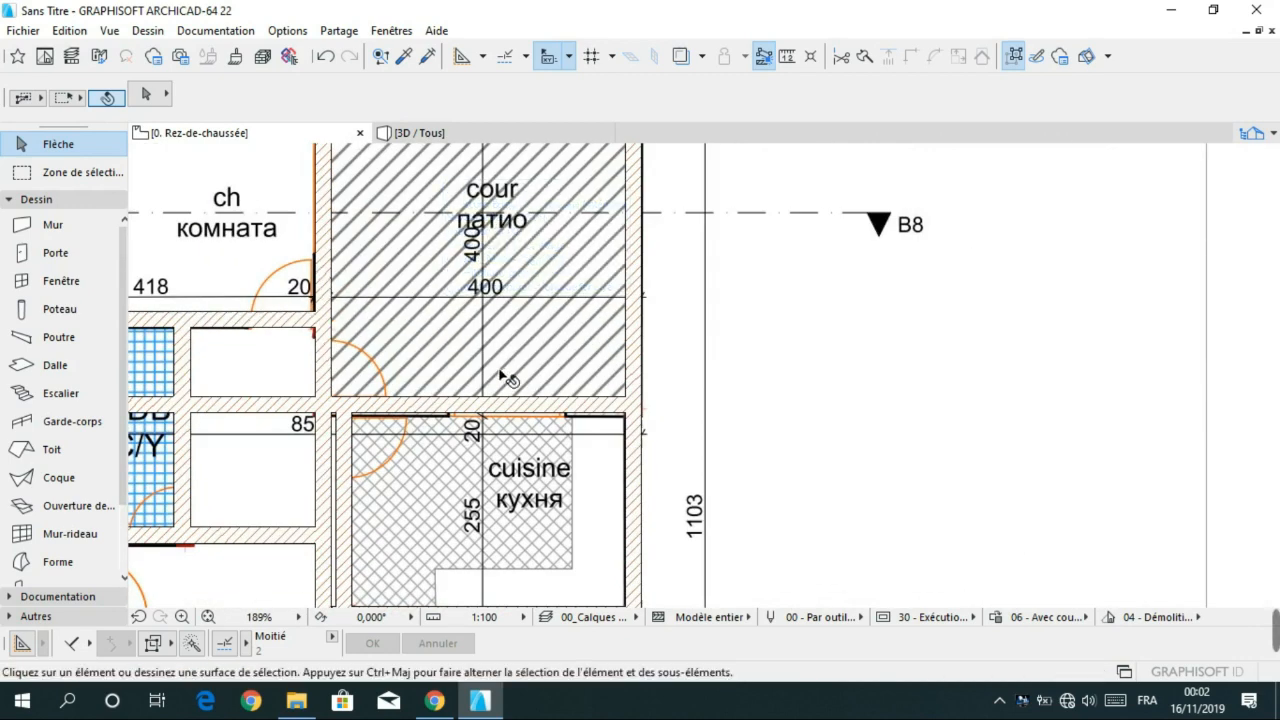
left_click(527, 404)
scroll(650, 88, "down", 5)
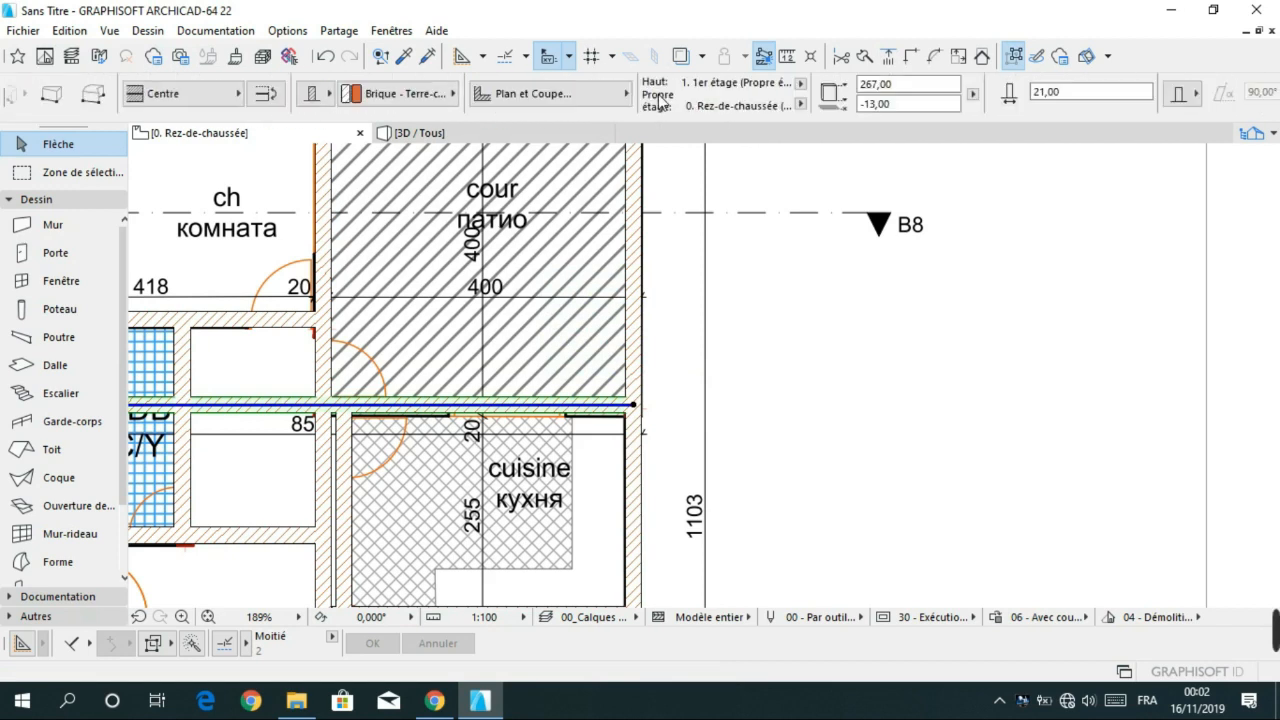
scroll(659, 100, "down", 5)
left_click(659, 92)
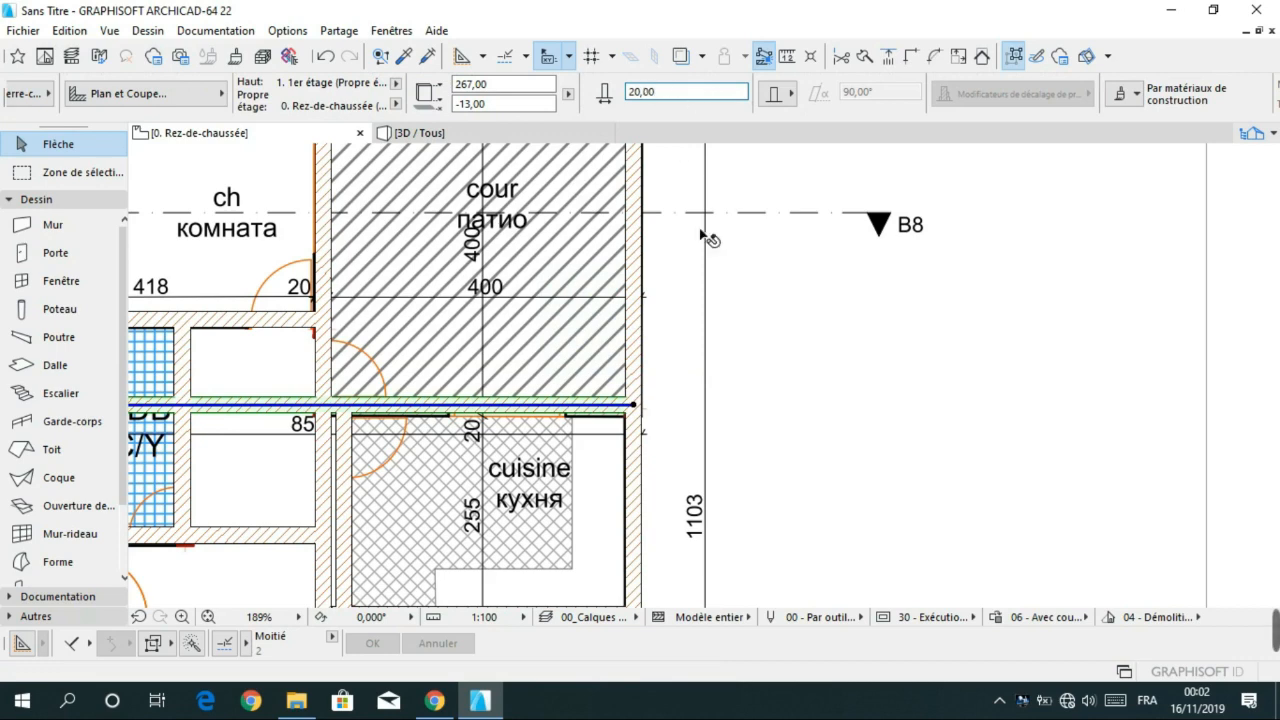
- Finish setting the courtyard–kitchen wall's thickness to 20 and trim off its portion that crosses the bathroom and staircase
type("20,00")
scroll(430, 320, "down", 5)
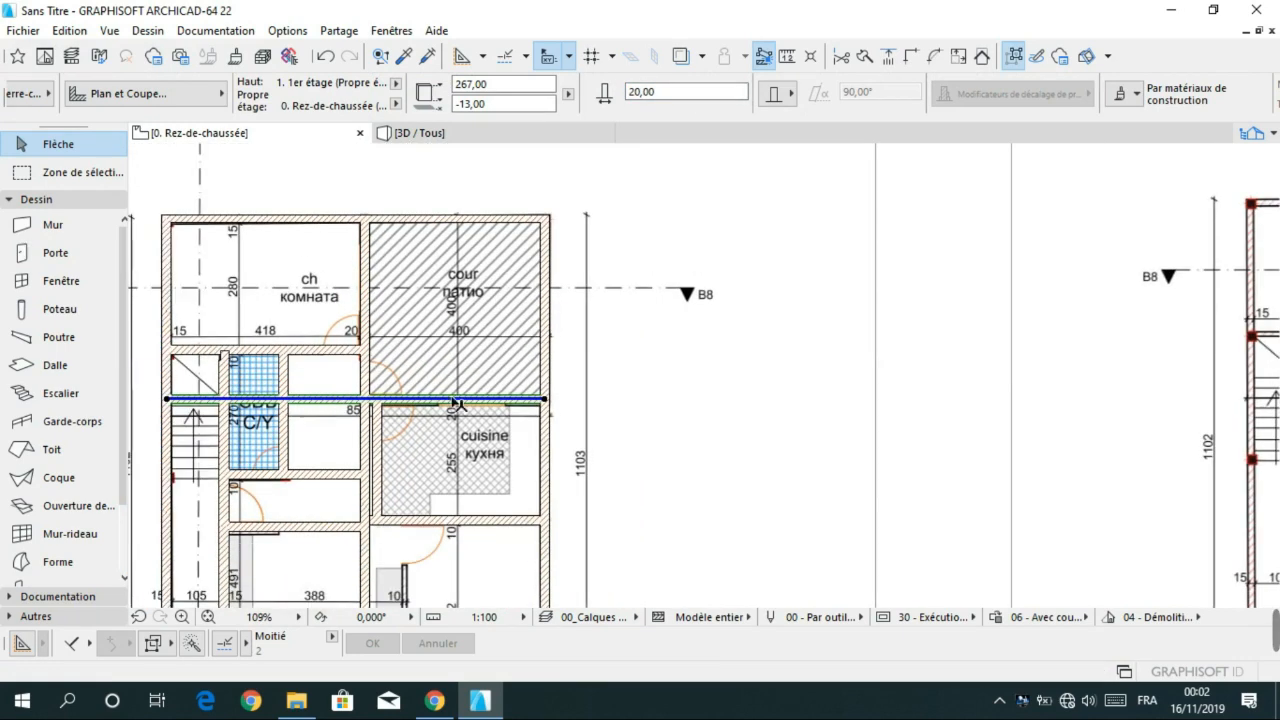
left_click(330, 400, "ctrl")
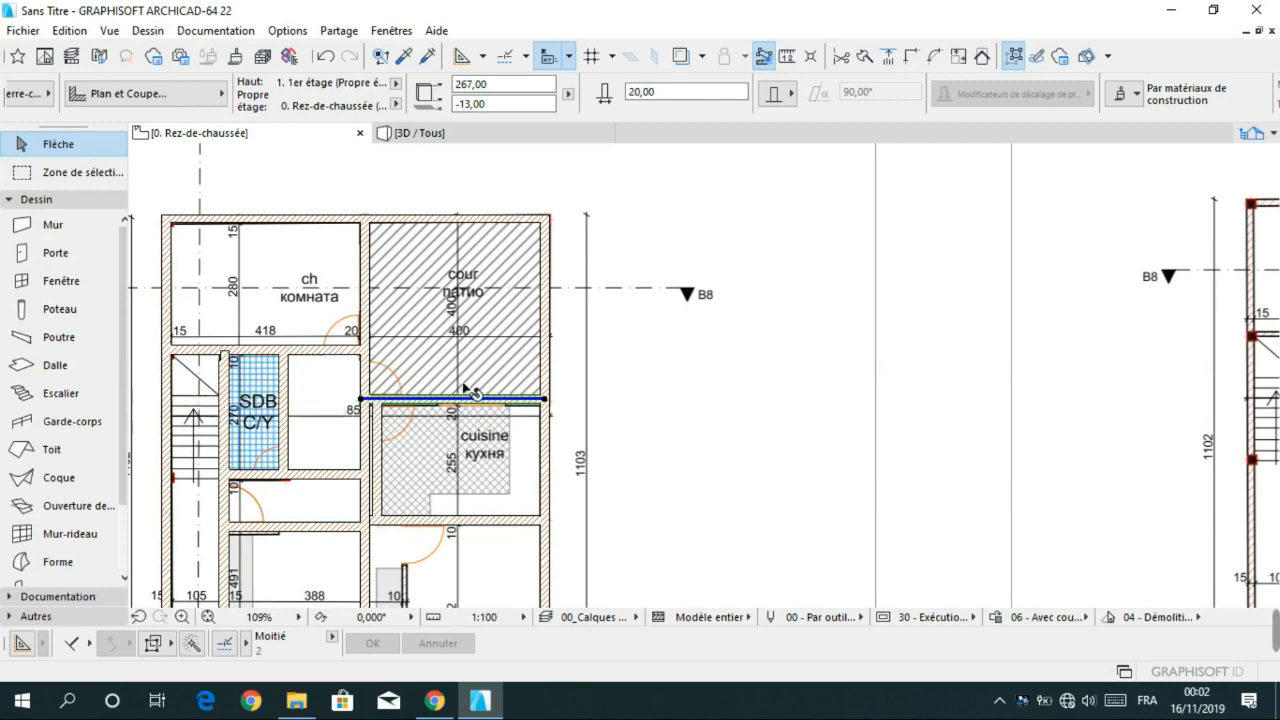
key("Escape")
- Set the thickness of the vertical wall between the upper bedroom and the courtyard to 20 and trim off its portion below the courtyard
left_click(361, 291)
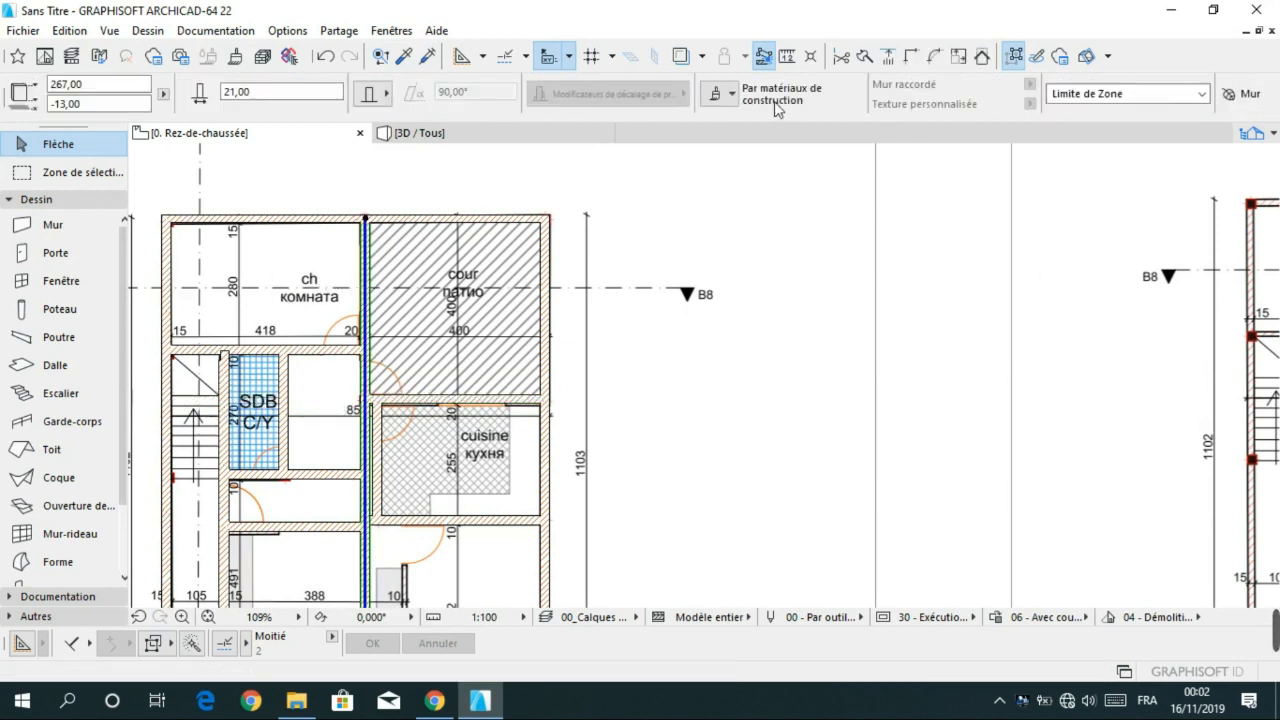
left_click(303, 93)
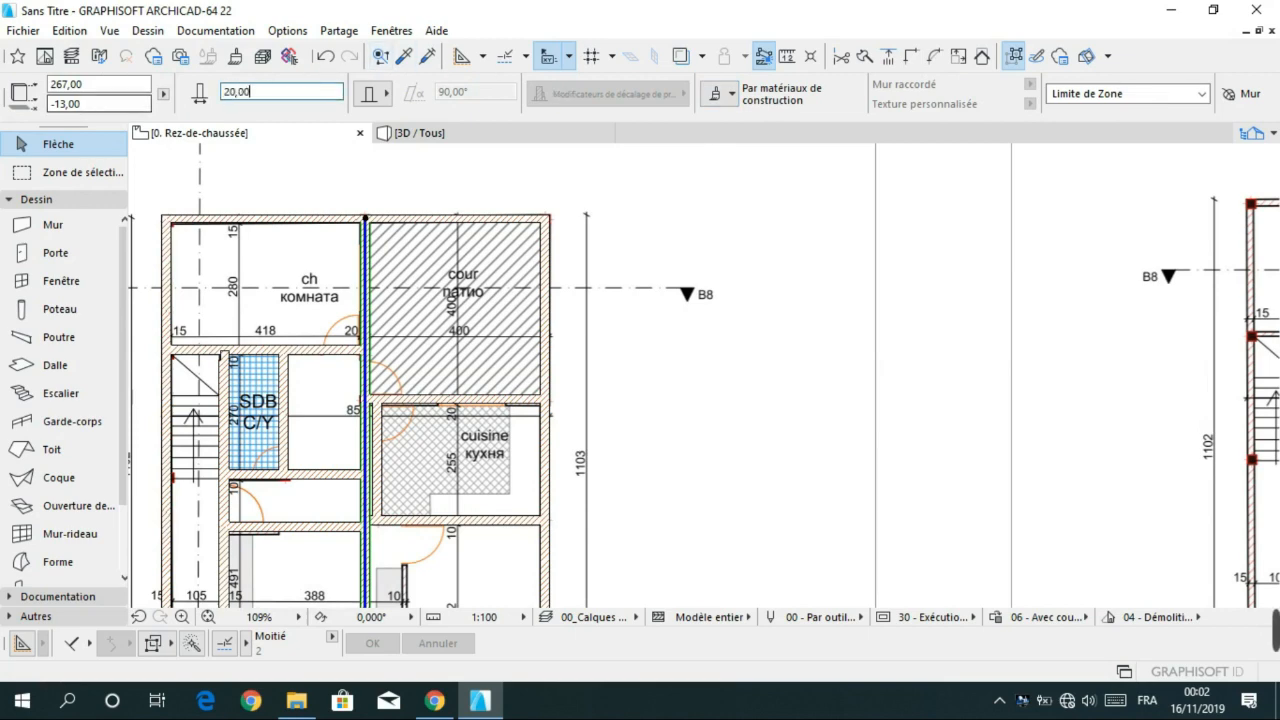
key("Return")
scroll(534, 371, "down", 3)
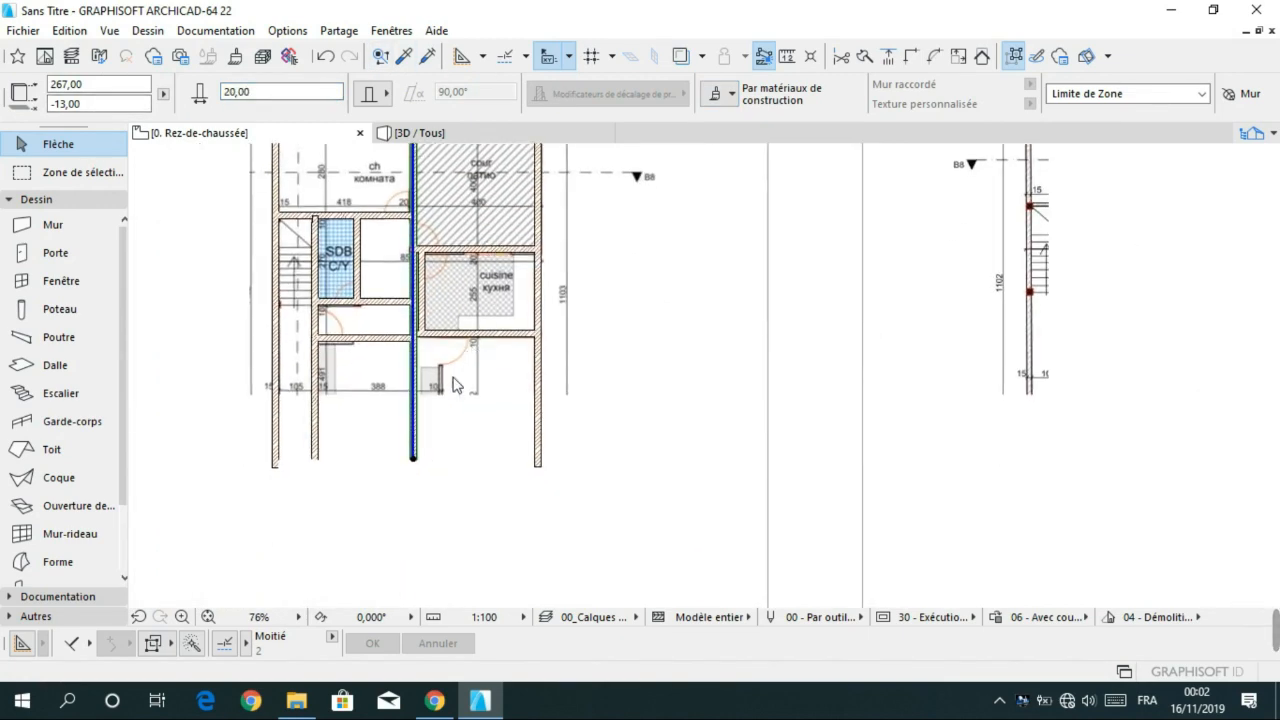
key("Escape")
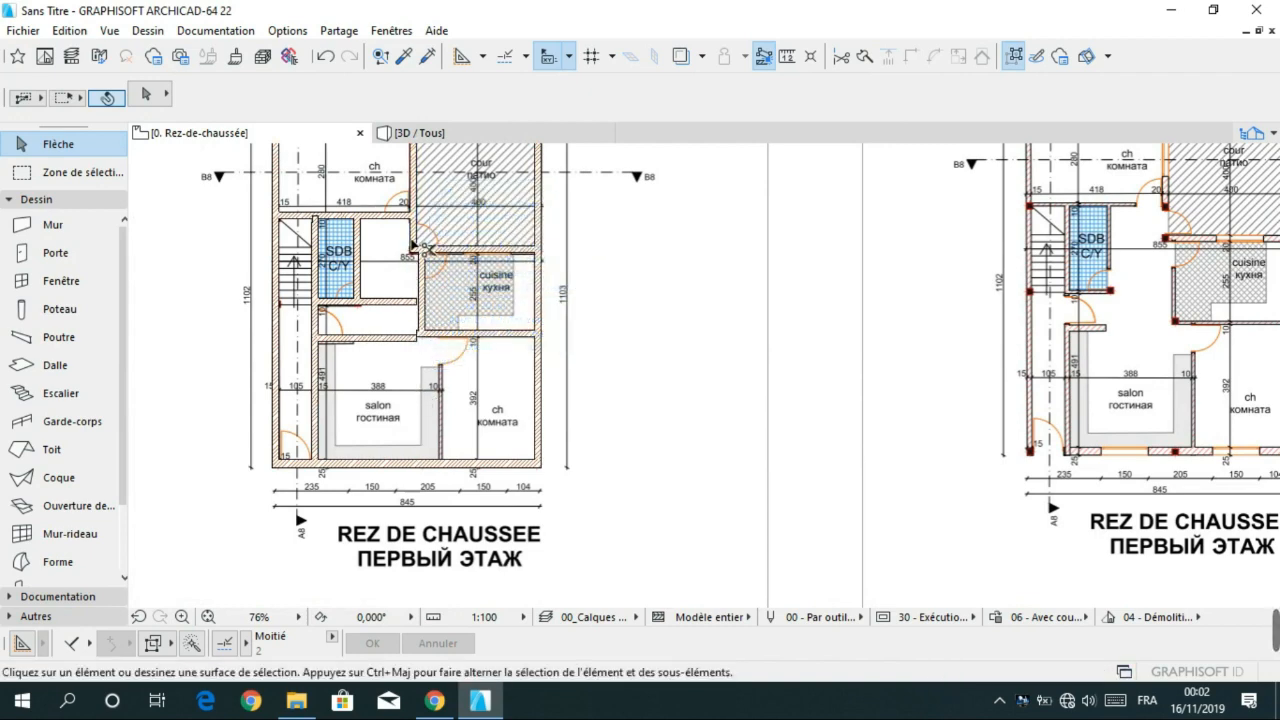
- Examine the uncovered plan copy for the layout and thickness of the walls around the bathroom, staircase, kitchen and living room
scroll(490, 340, "down", 3)
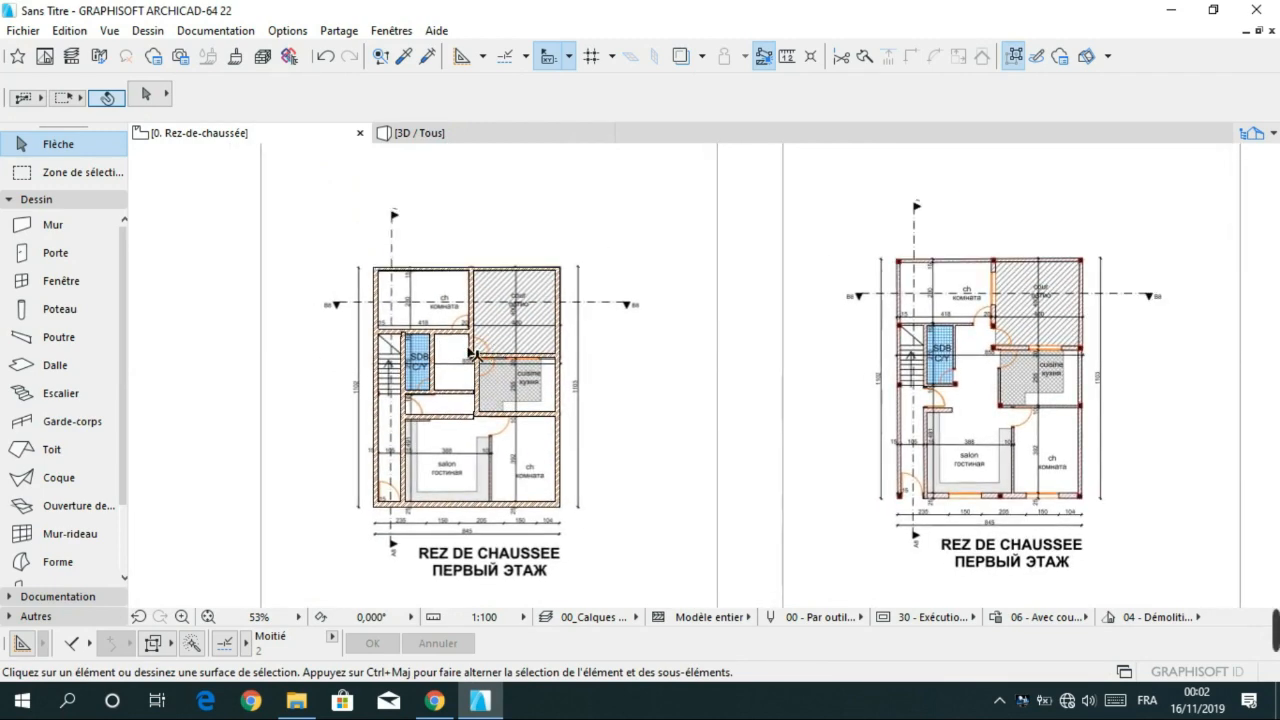
scroll(945, 336, "up", 5)
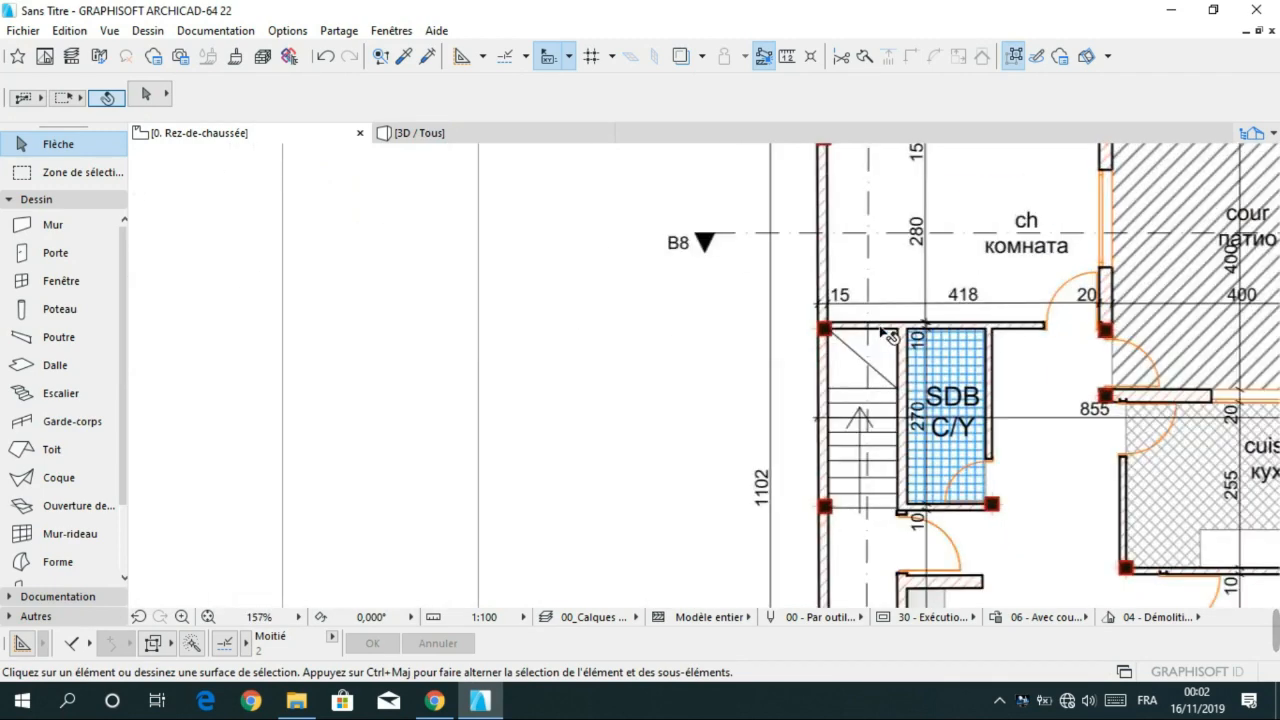
scroll(836, 340, "down", 5)
middle_click_drag(468, 386, 680, 384)
scroll(540, 363, "up", 3)
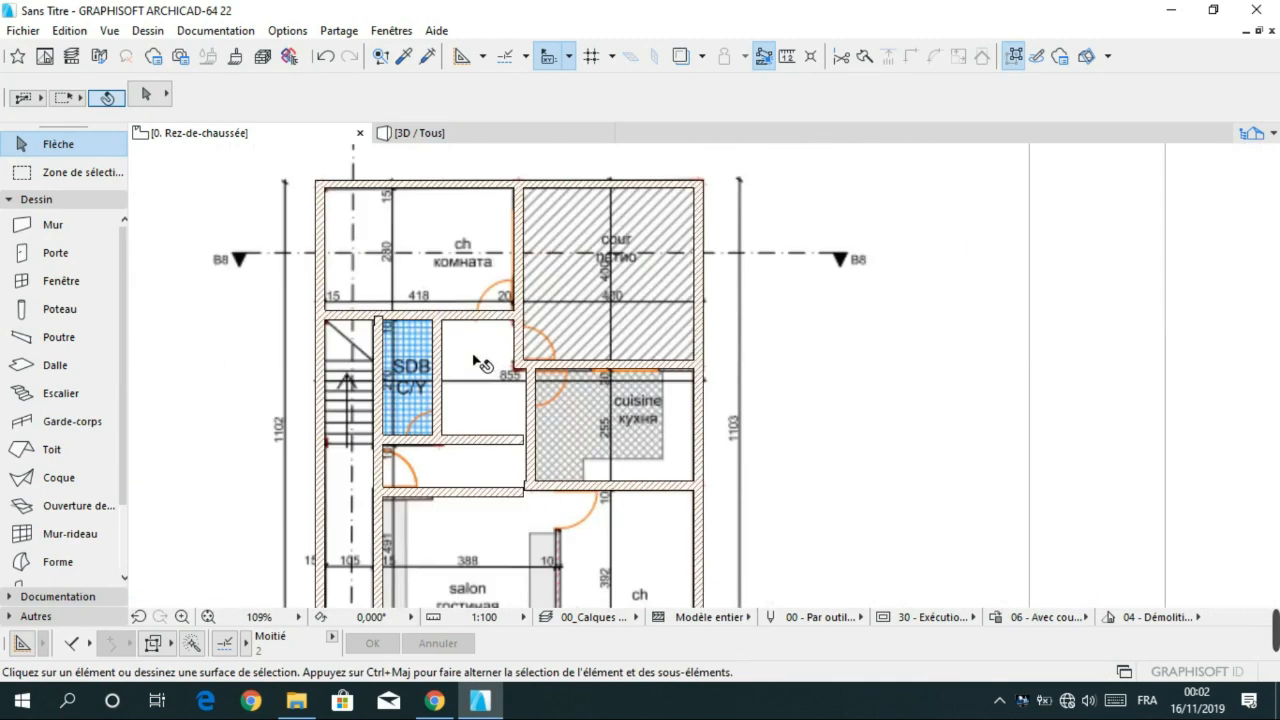
scroll(957, 337, "down", 4)
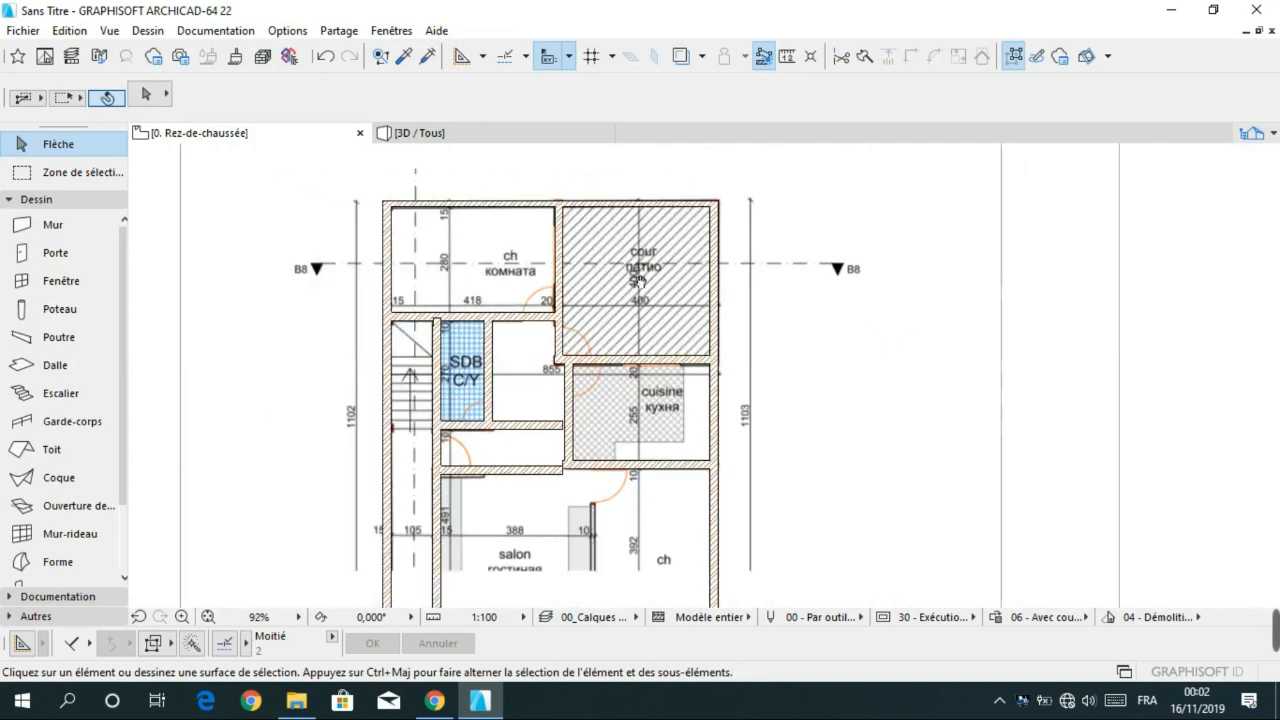
scroll(923, 317, "up", 2)
scroll(880, 265, "up", 5)
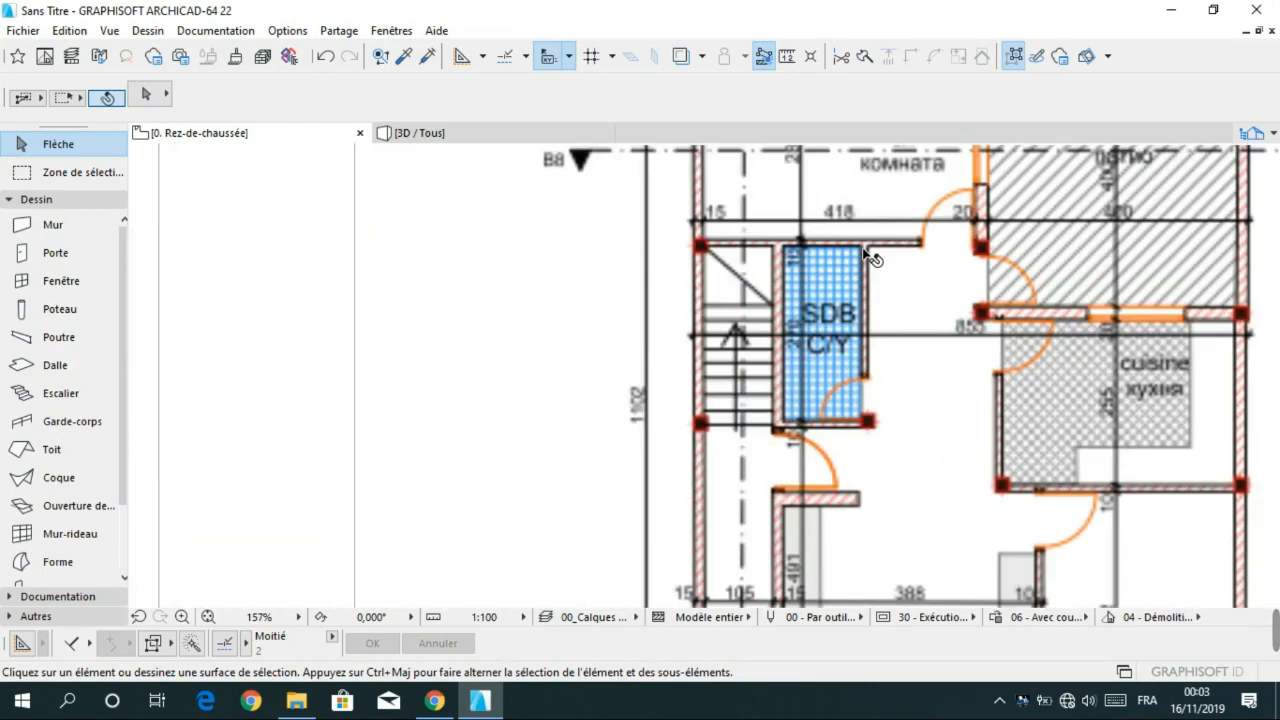
scroll(920, 400, "down", 2)
scroll(786, 354, "down", 1)
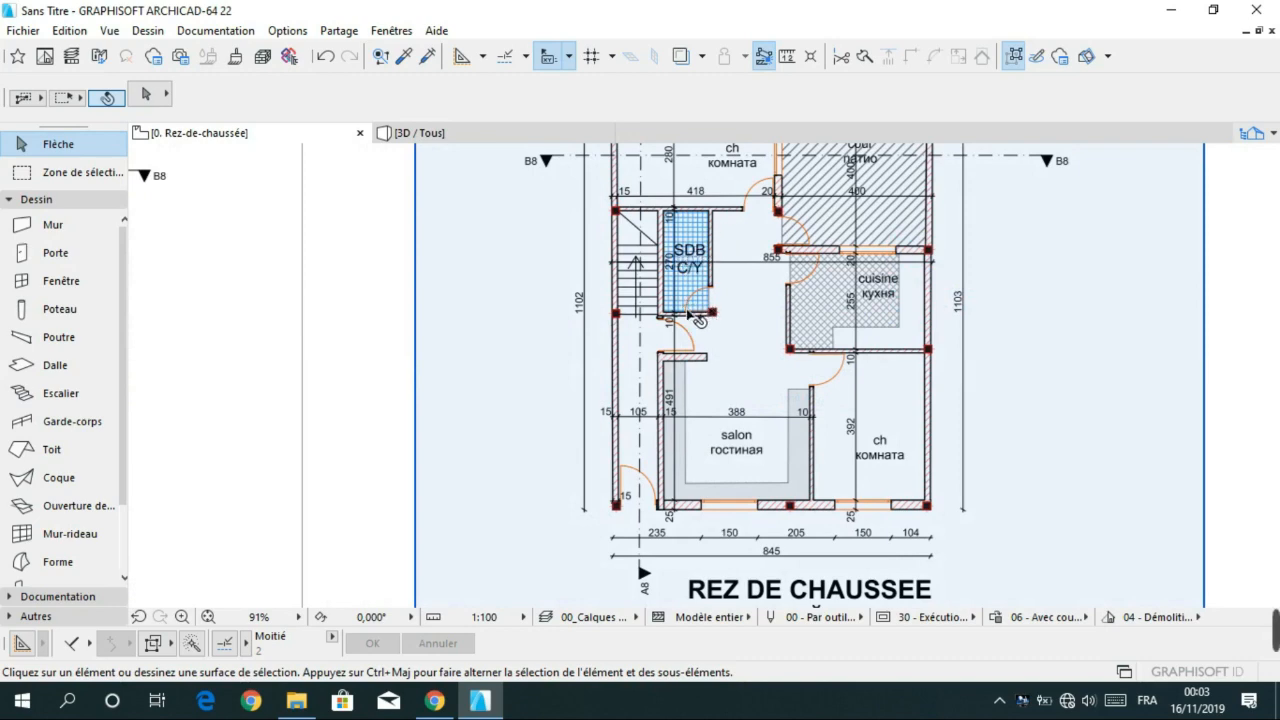
scroll(672, 325, "up", 3)
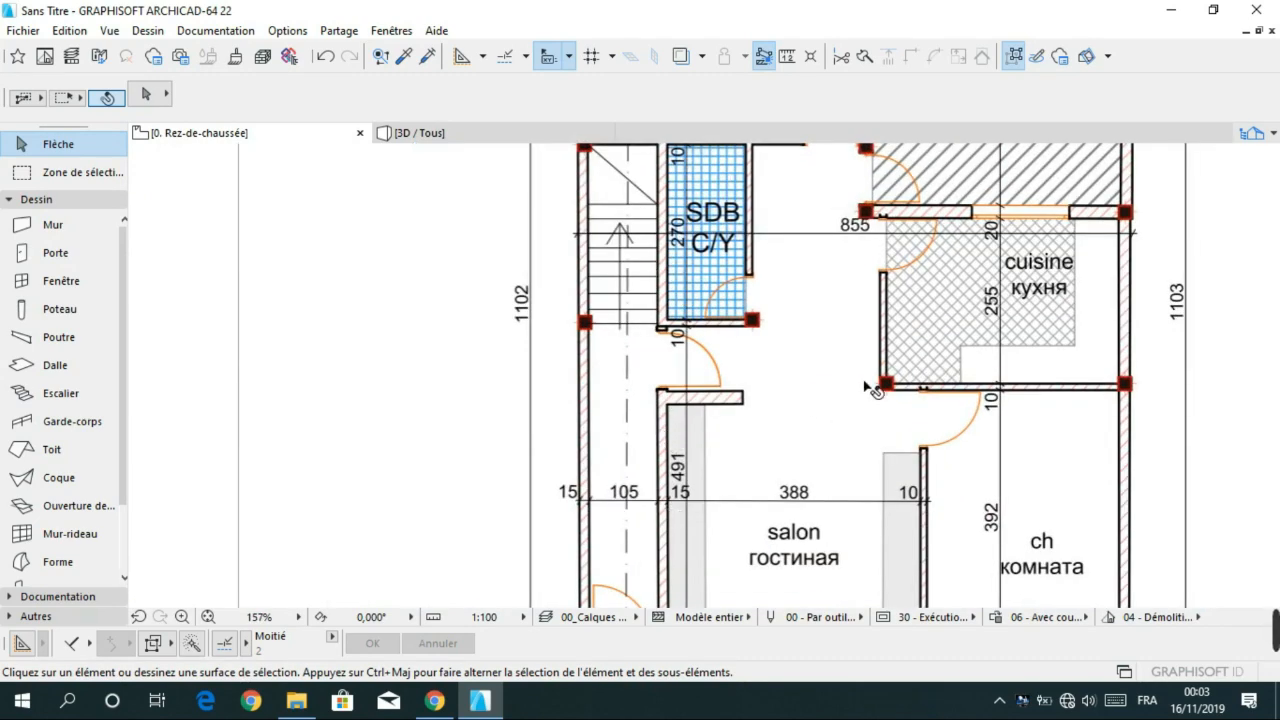
middle_click_drag(971, 283, 1051, 430)
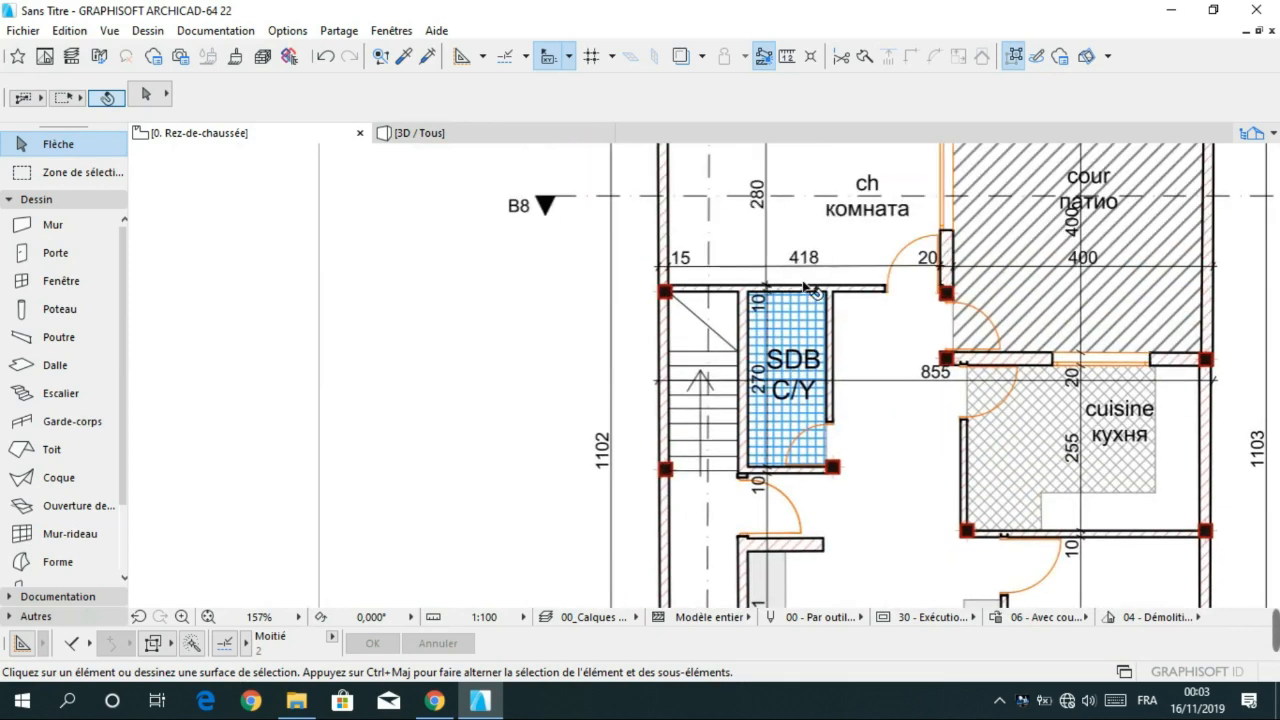
scroll(812, 370, "down", 5)
middle_click_drag(572, 409, 852, 448)
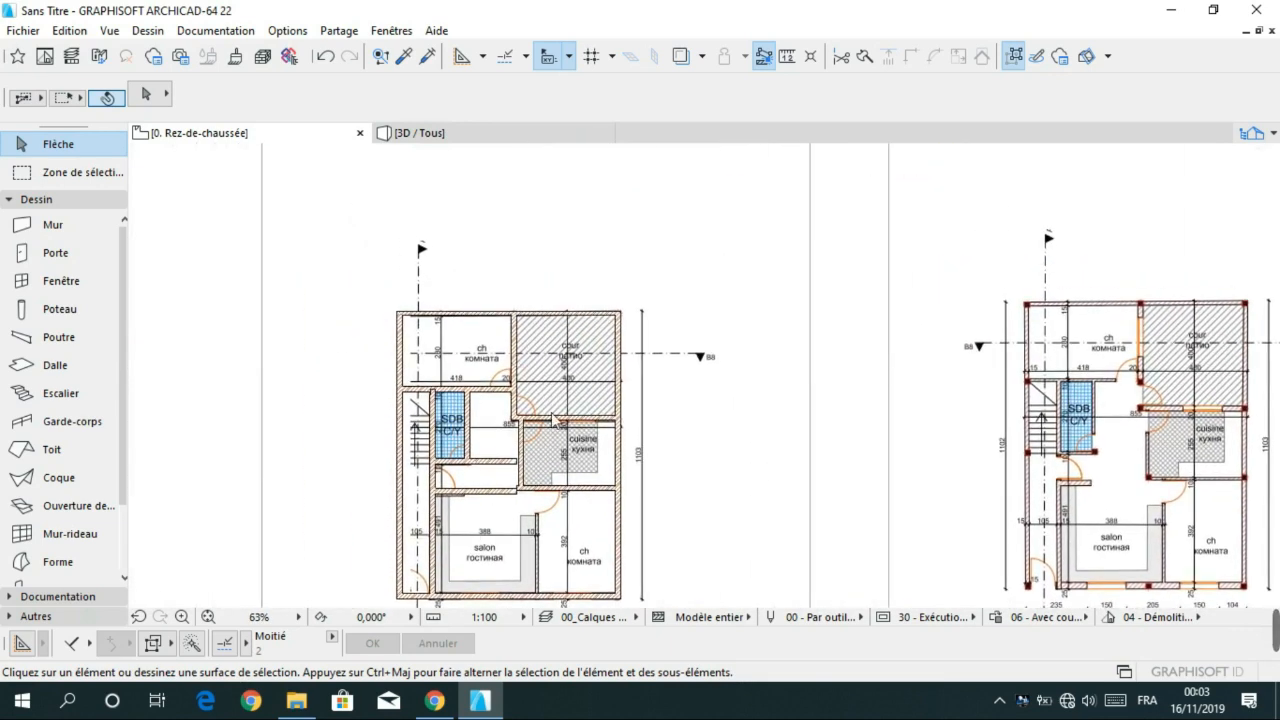
- Set the thickness of the horizontal walls between the upper bedroom and the bathroom and between the kitchen and the lower bedroom to 10
scroll(507, 407, "up", 3)
left_click(497, 380)
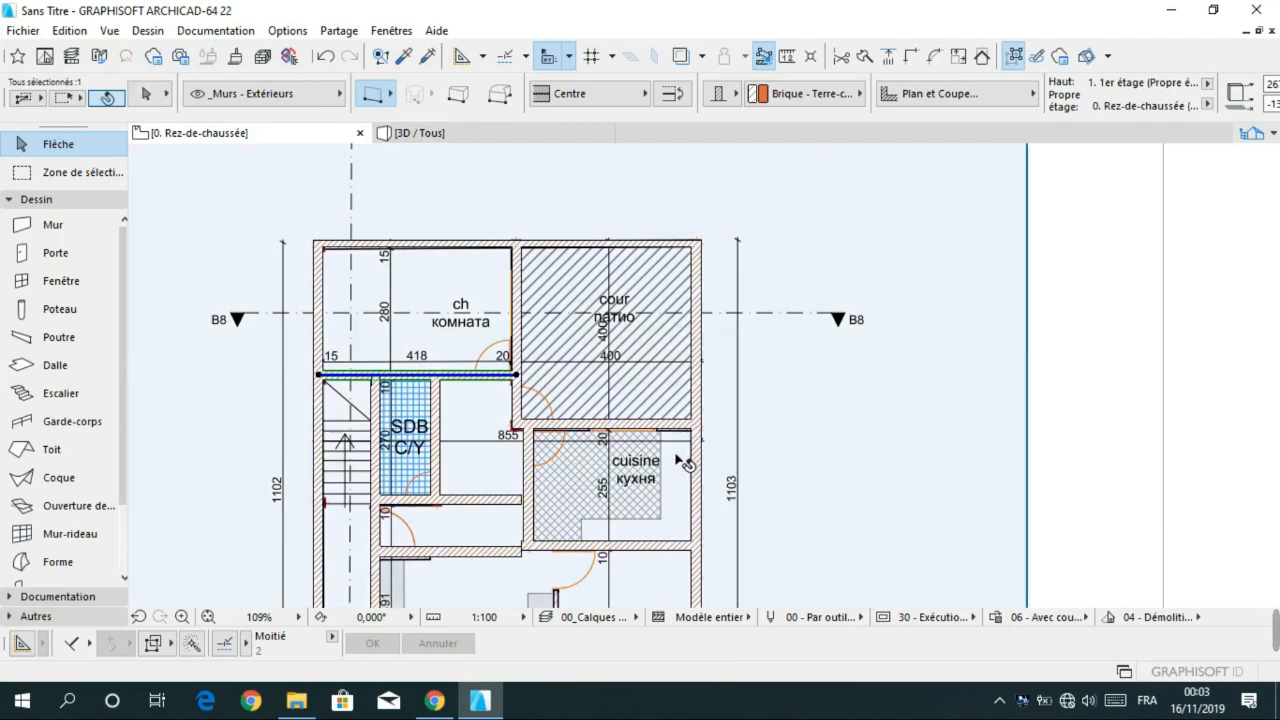
middle_click_drag(686, 464, 738, 294)
left_click(705, 381, "shift")
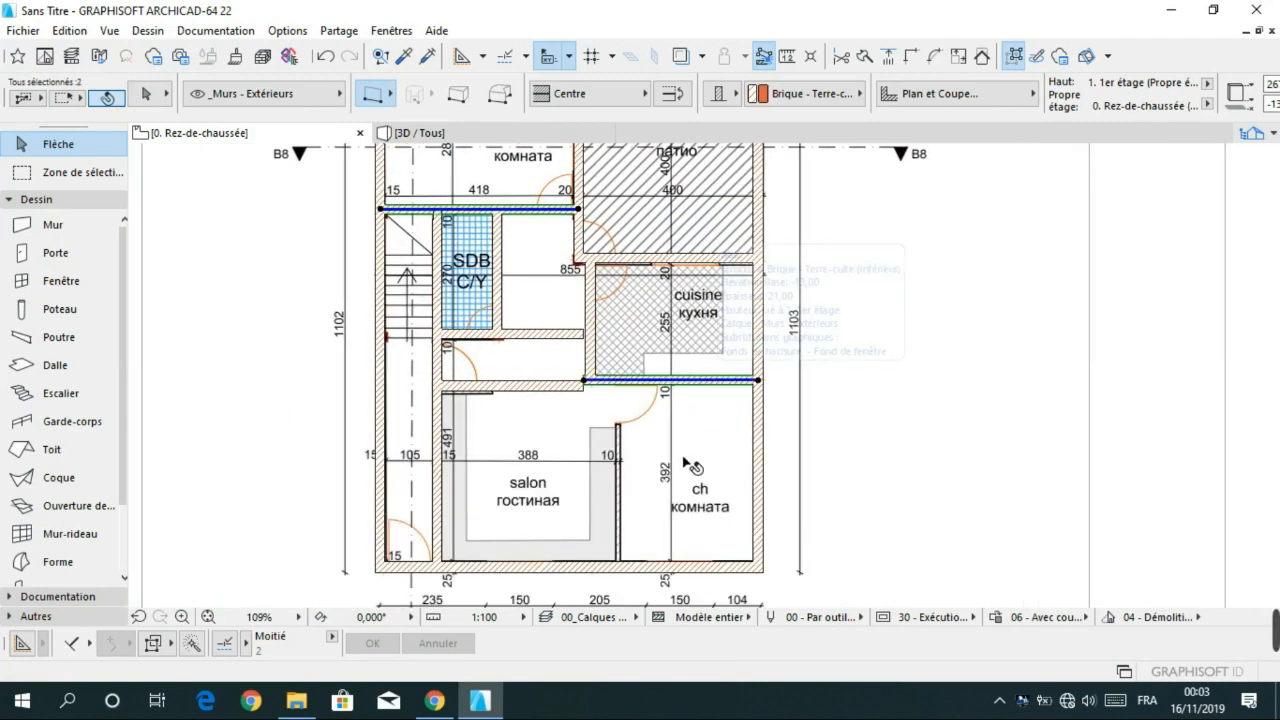
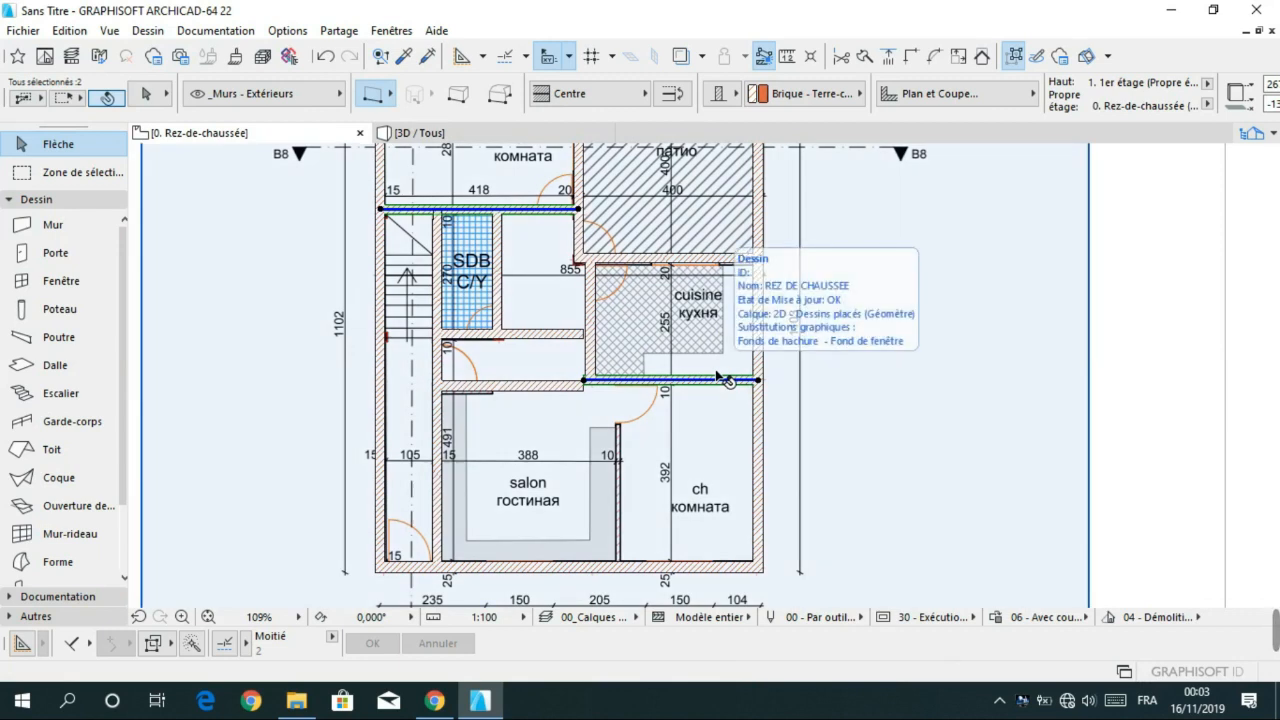
scroll(785, 92, "down", 5)
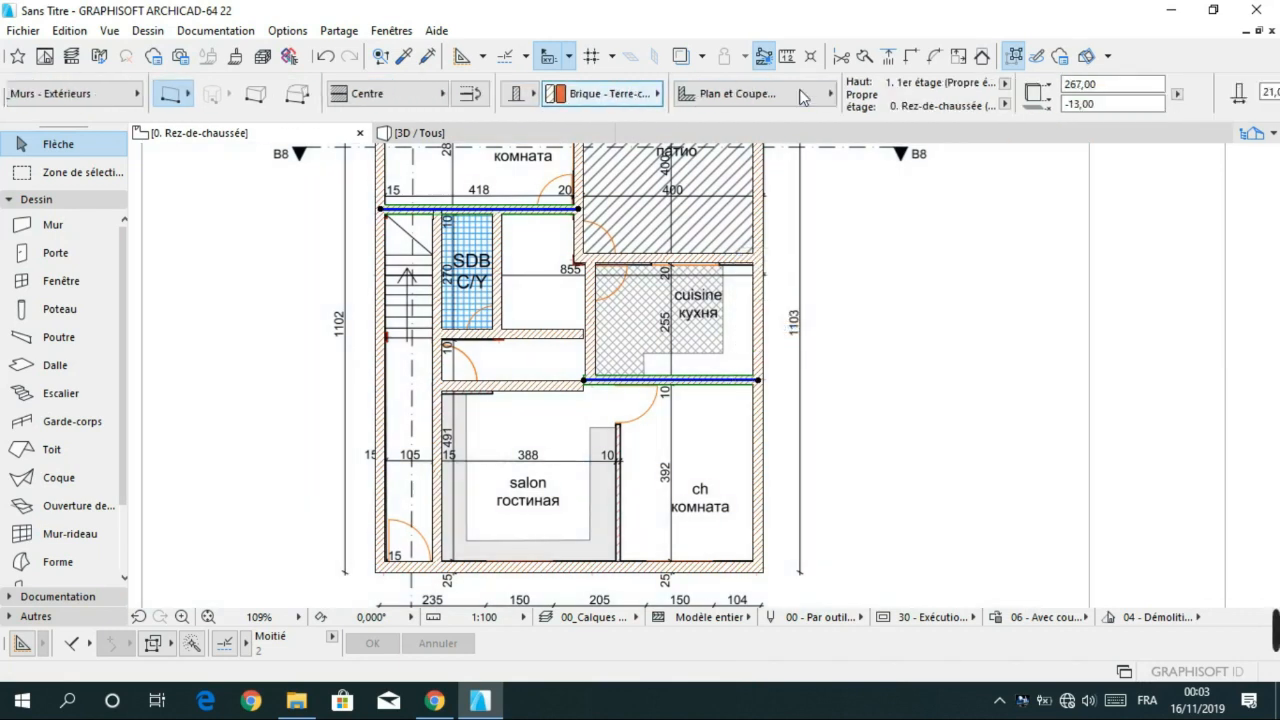
left_click_drag(876, 94, 796, 86)
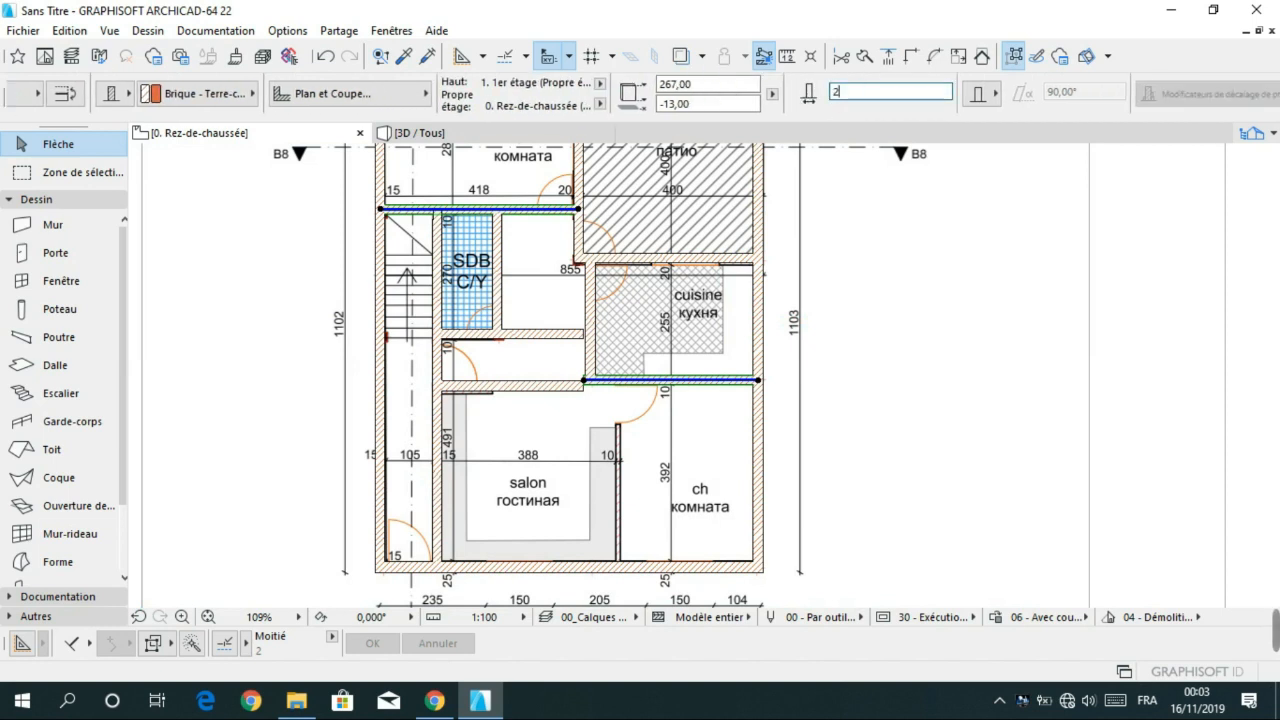
type("20")
key("Return")
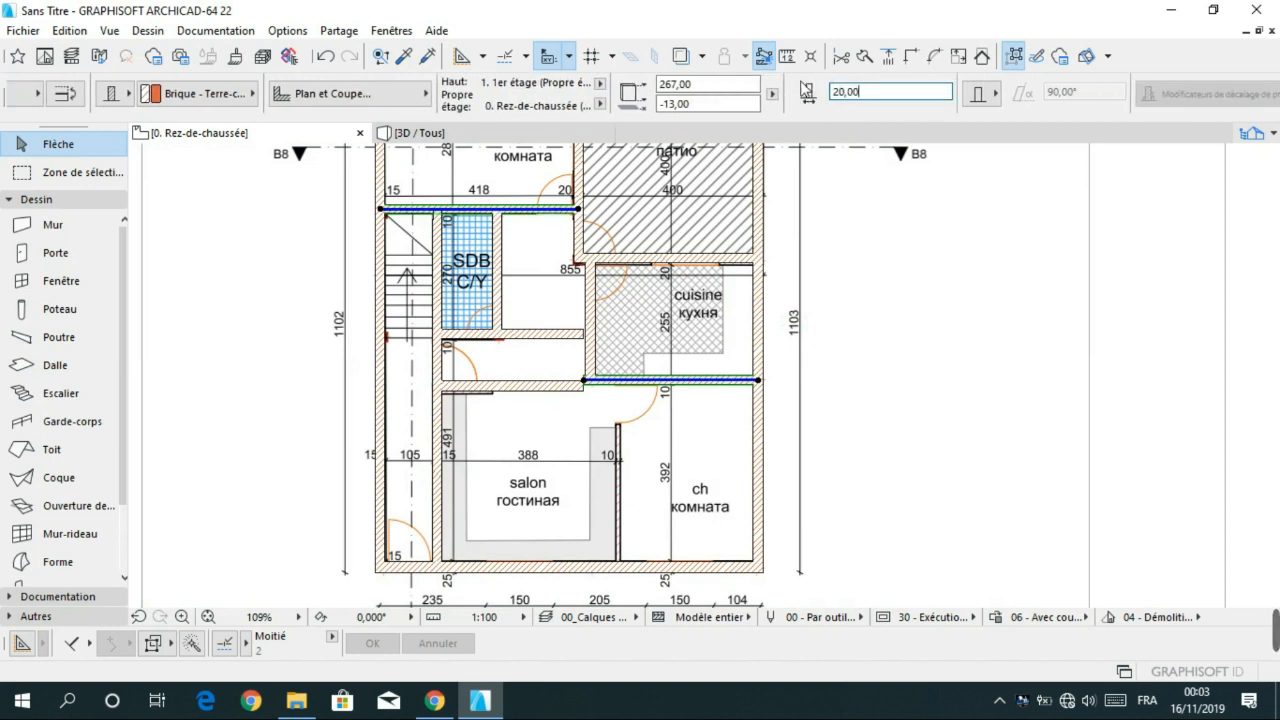
key("Return")
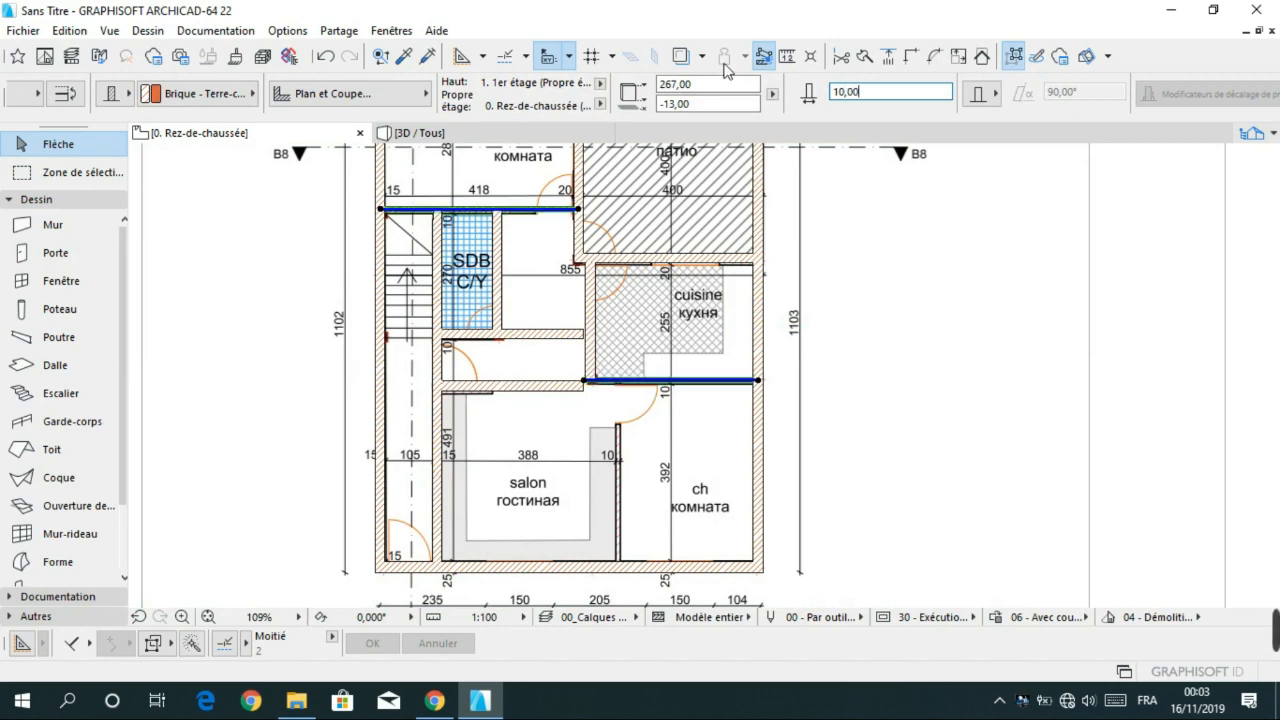
left_click(886, 250)
key("Escape")
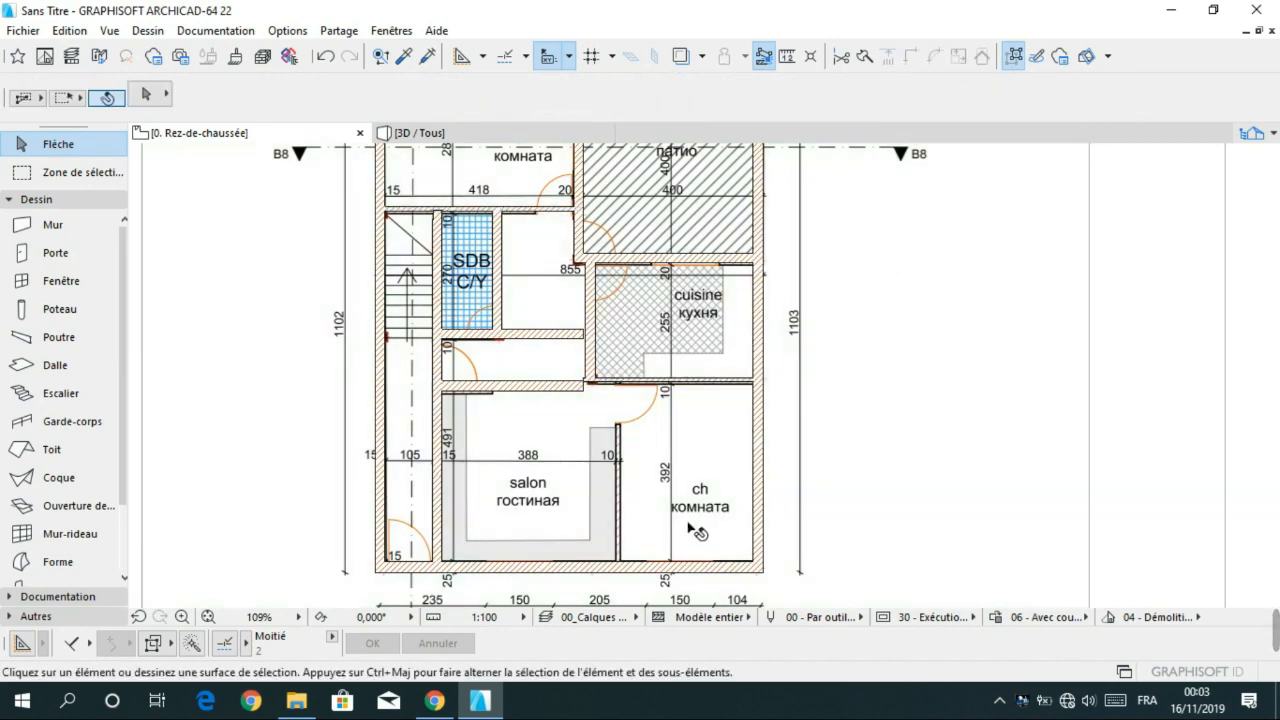
- Check the uncovered plan copy and set the thickness of the vertical wall between the hallway and the kitchen to 10
scroll(594, 308, "down", 1)
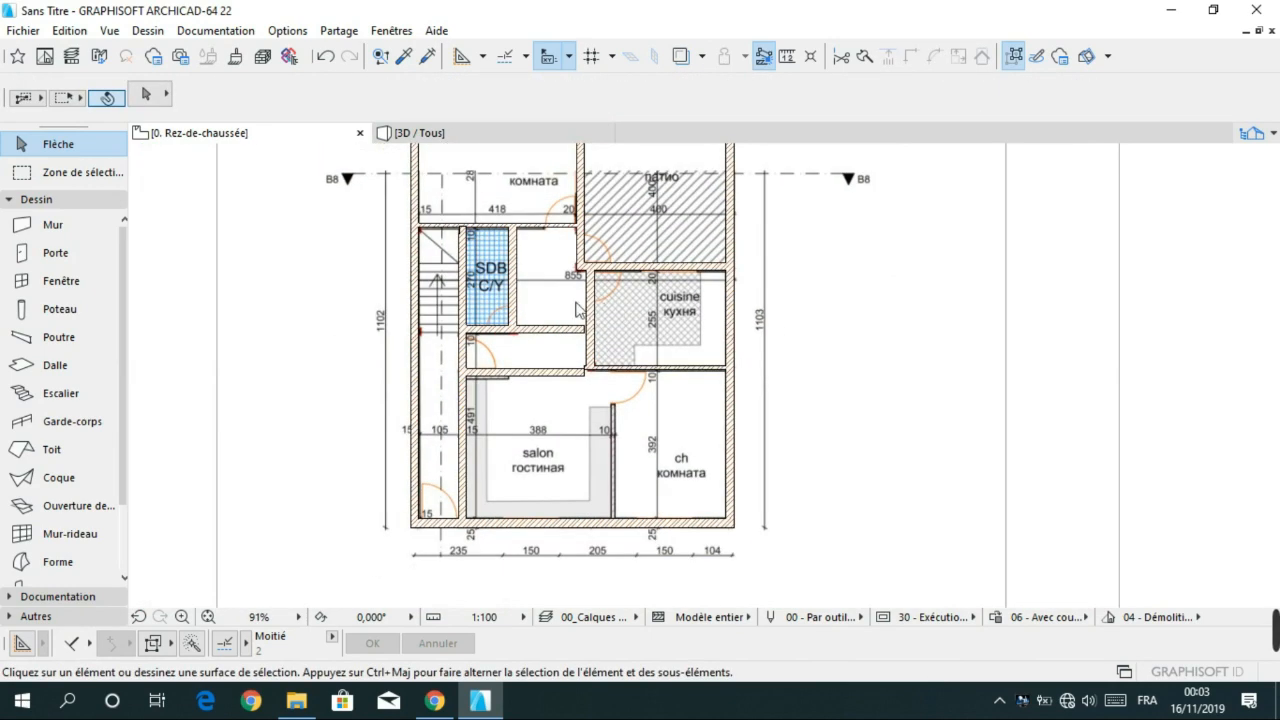
middle_click_drag(577, 307, 417, 305)
scroll(866, 343, "down", 3)
scroll(870, 330, "up", 4)
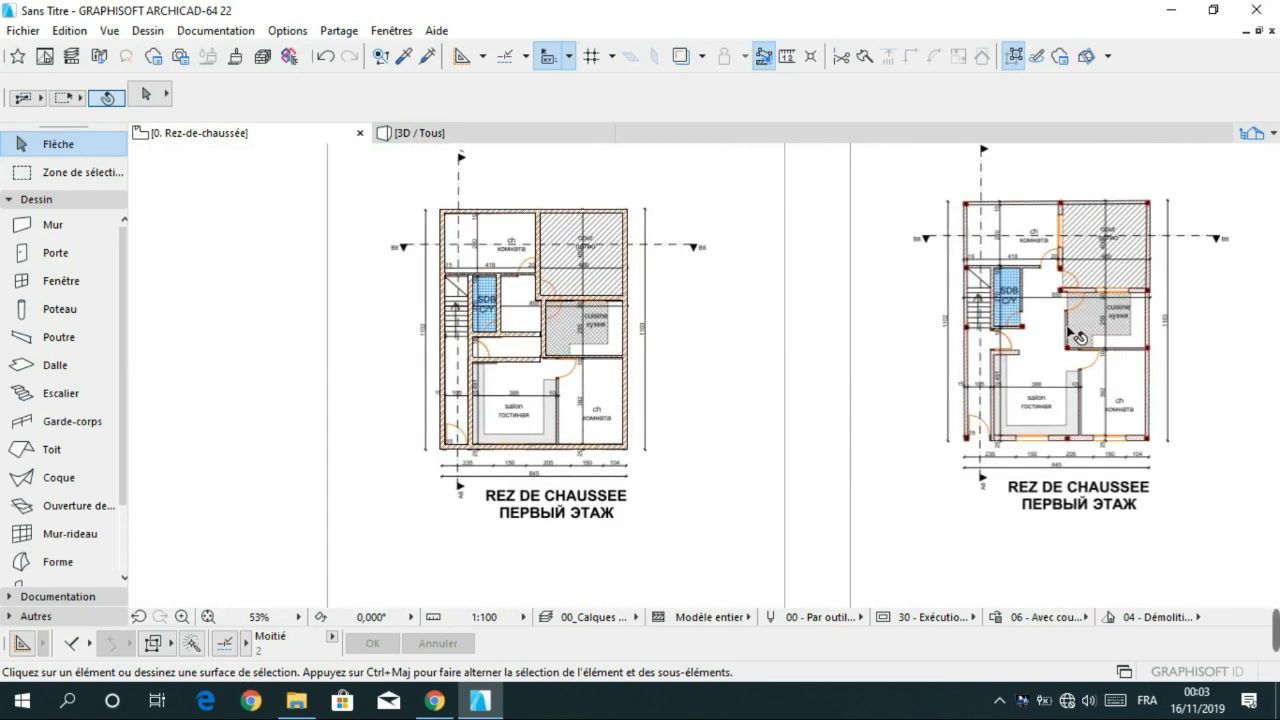
scroll(866, 325, "down", 3)
scroll(905, 365, "up", 2)
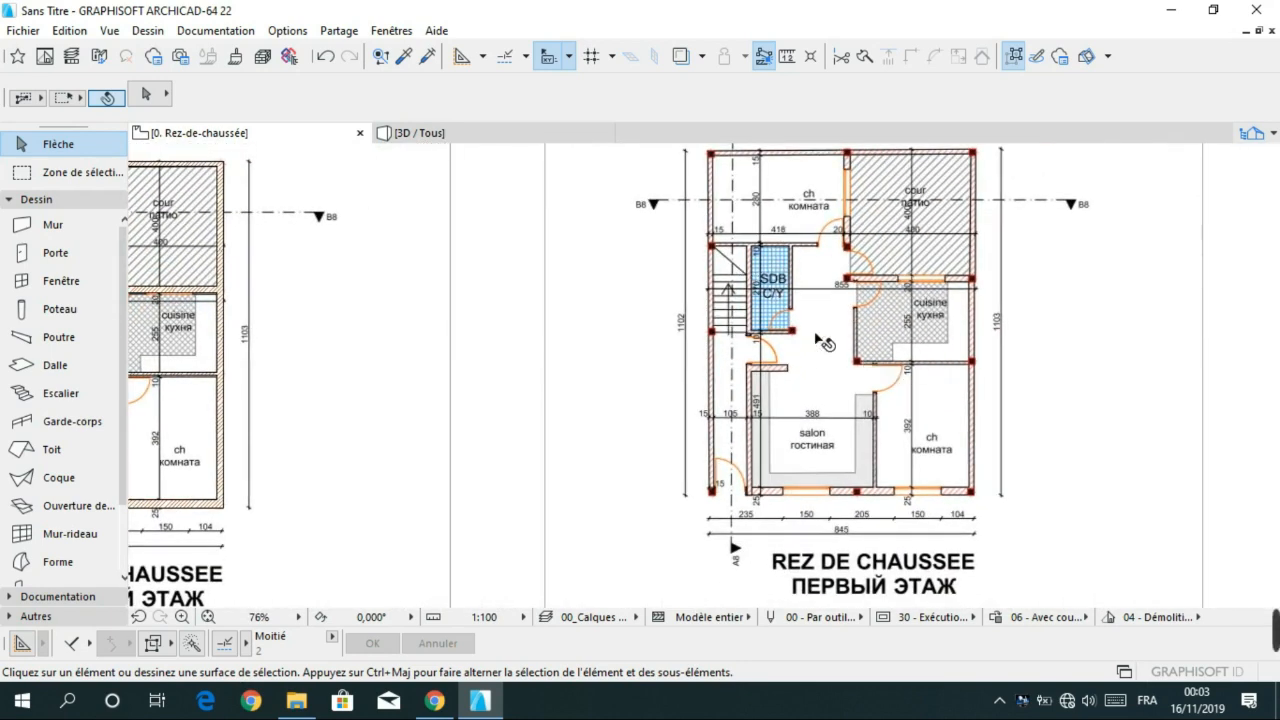
middle_click_drag(585, 314, 675, 319)
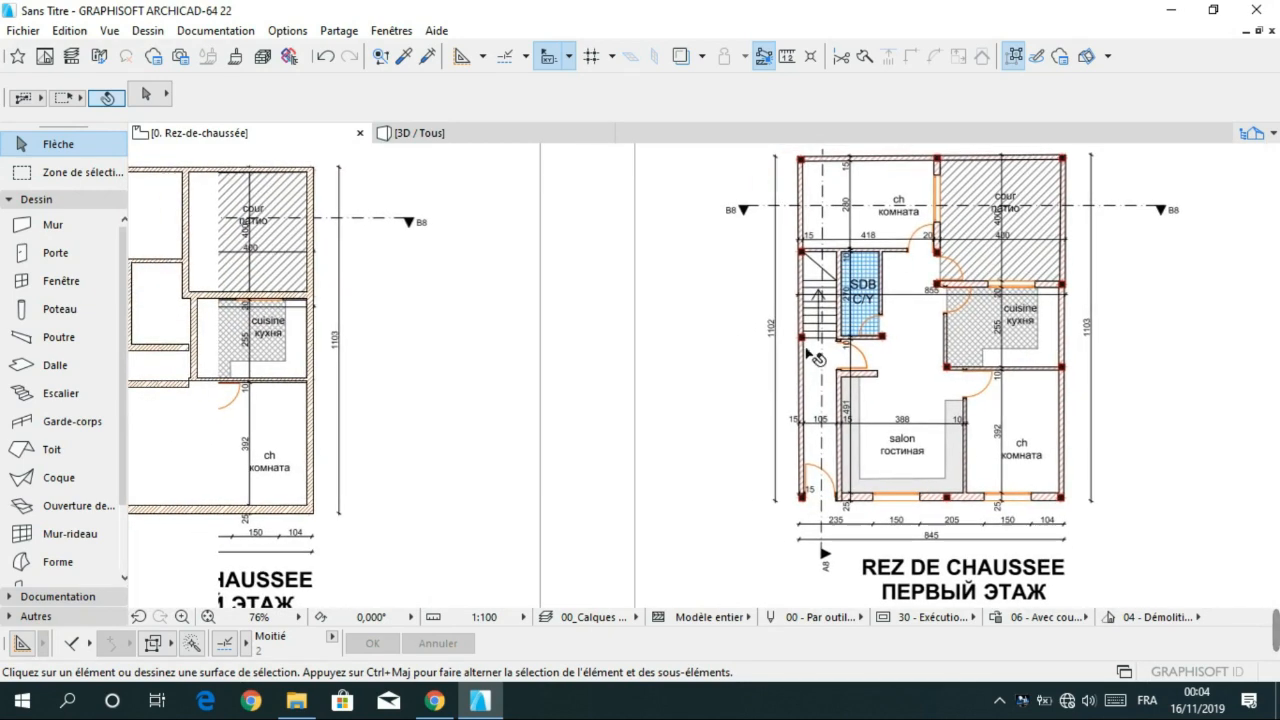
left_click(203, 347)
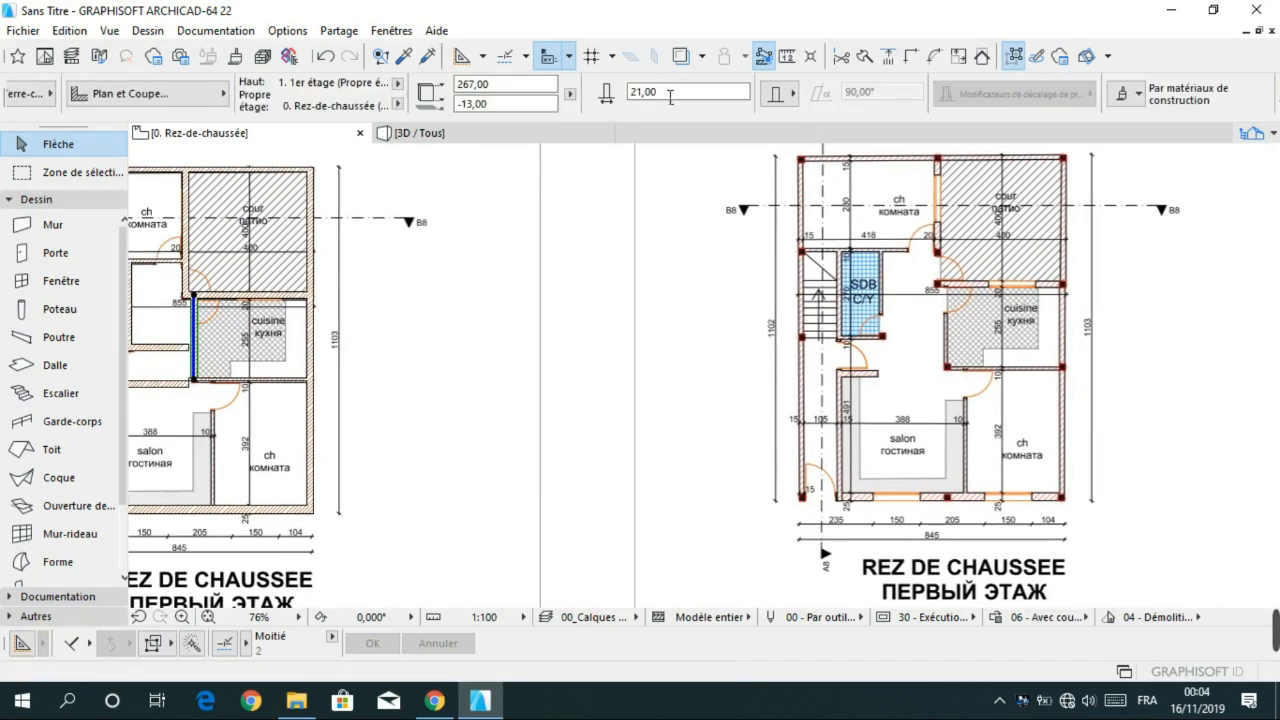
left_click(670, 95)
type("10")
key("Return")
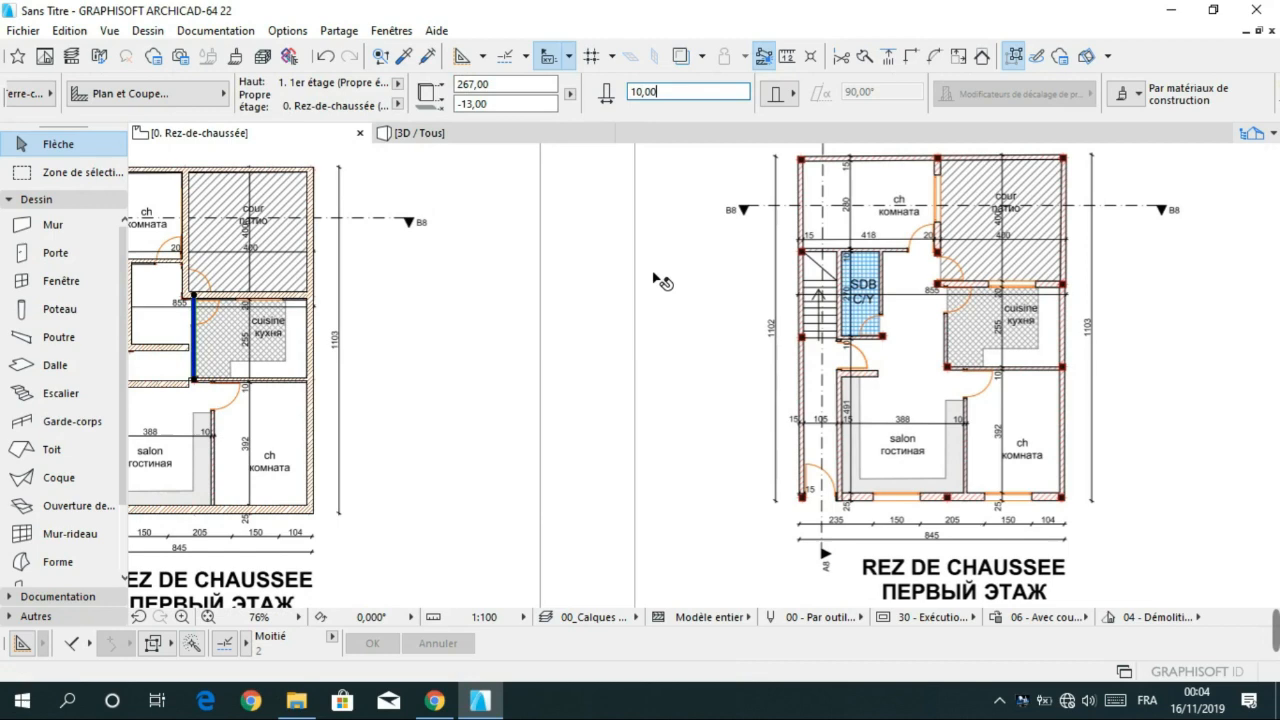
left_click(578, 349)
- Trim off the bathroom's lower horizontal wall where it runs past the bathroom into the hallway, and delete the leftover fragment beside the kitchen
middle_click_drag(343, 348, 466, 351)
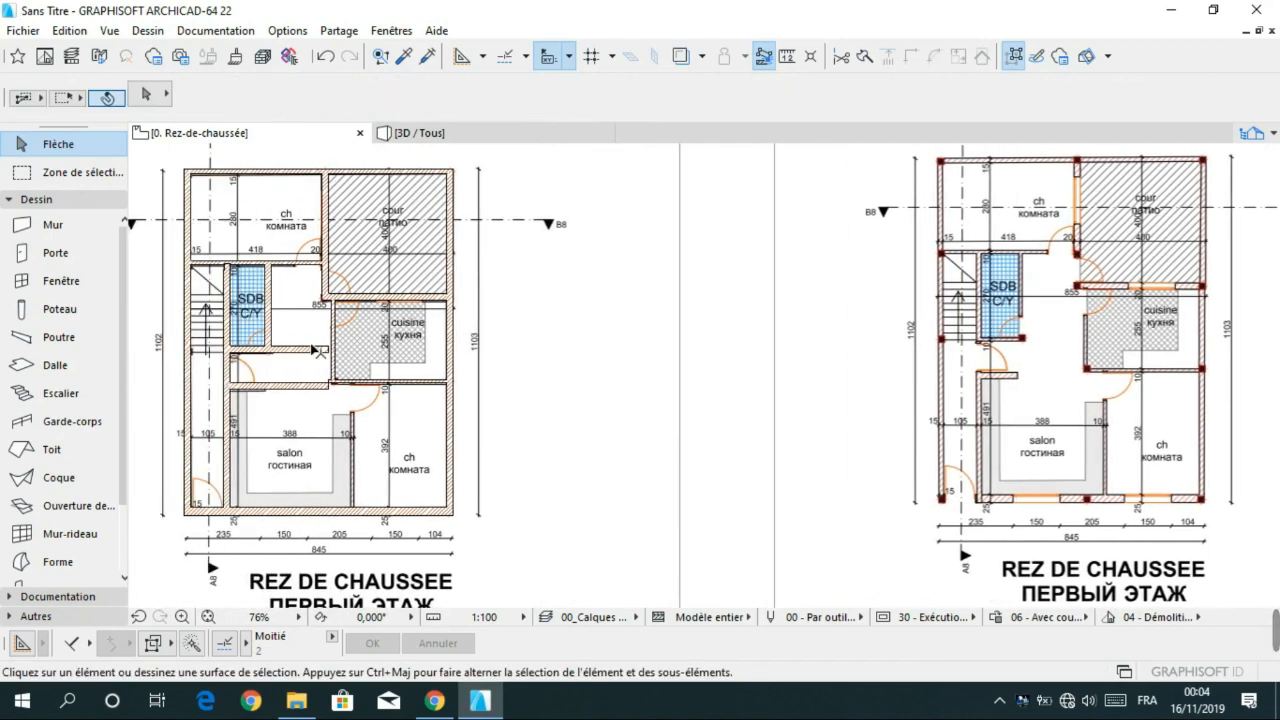
left_click(312, 350, "ctrl")
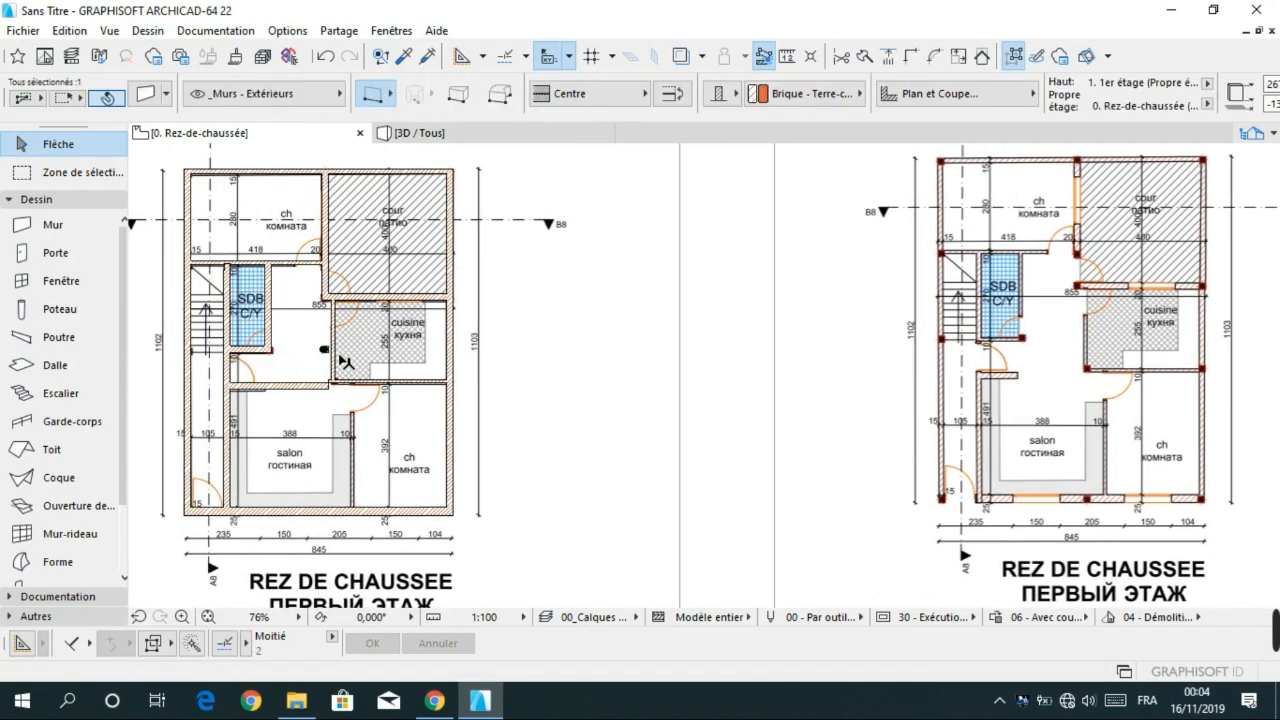
scroll(340, 348, "up", 5)
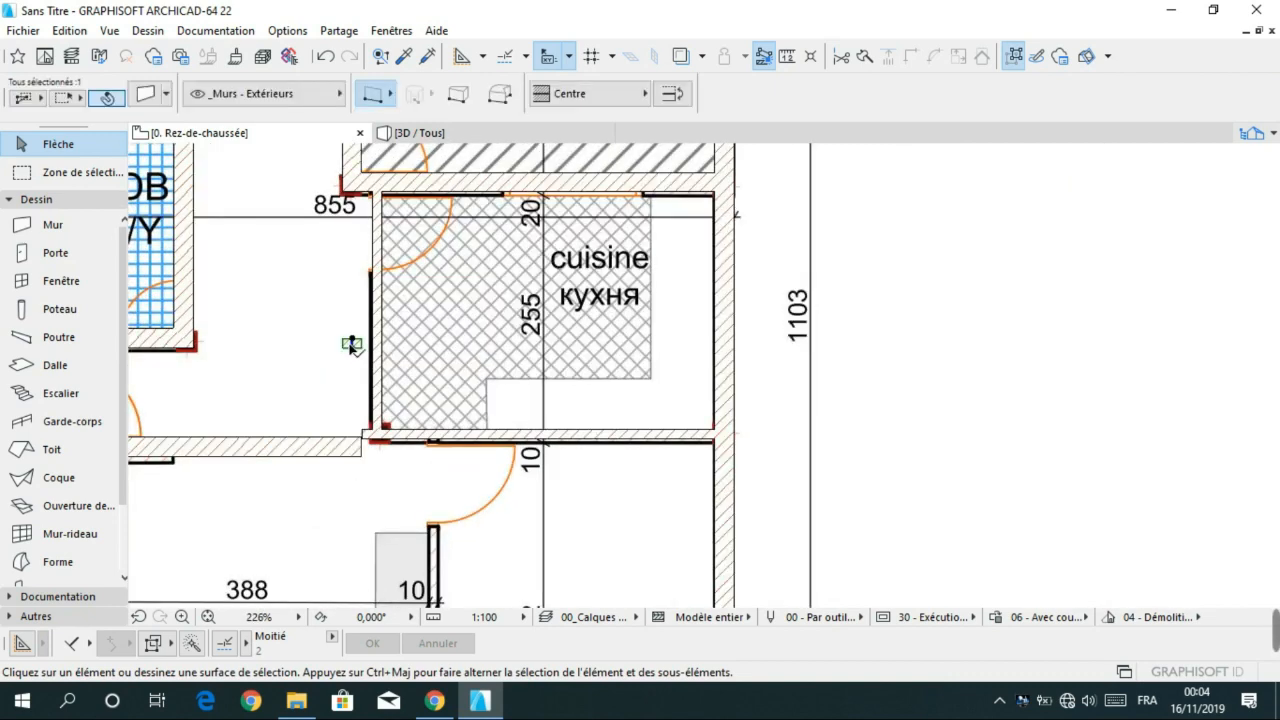
scroll(395, 366, "down", 6)
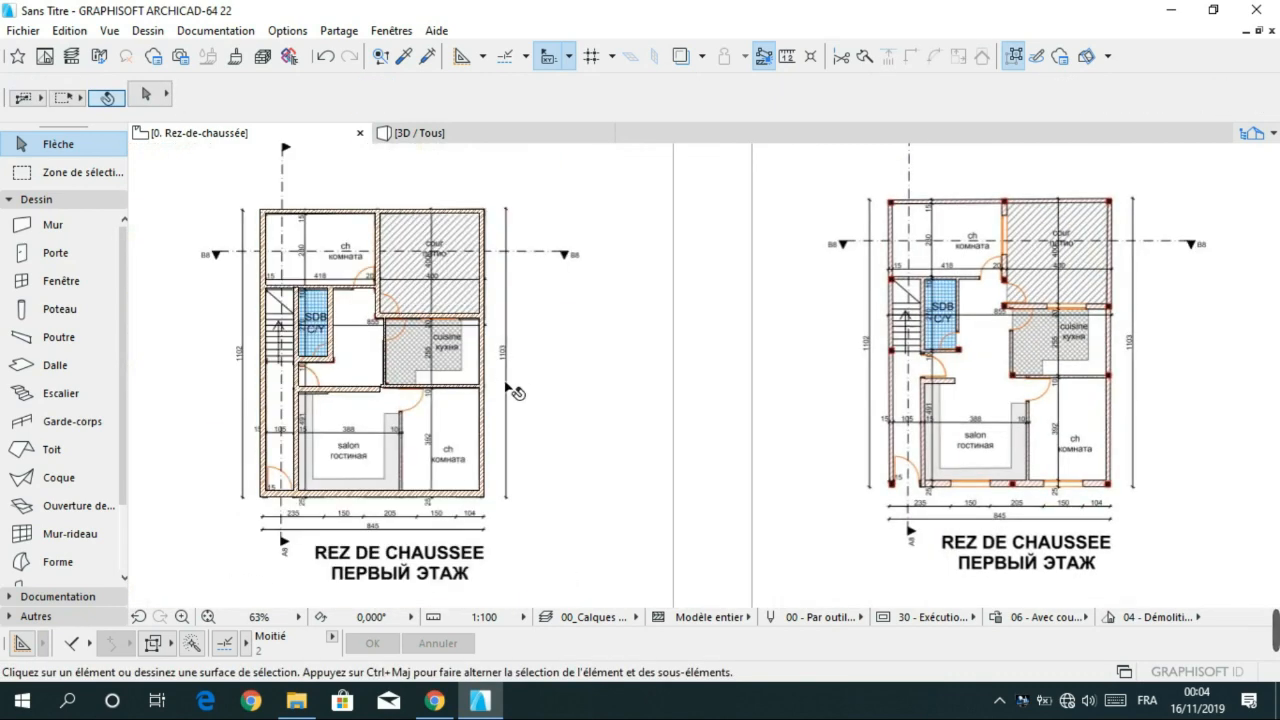
scroll(340, 399, "up", 3)
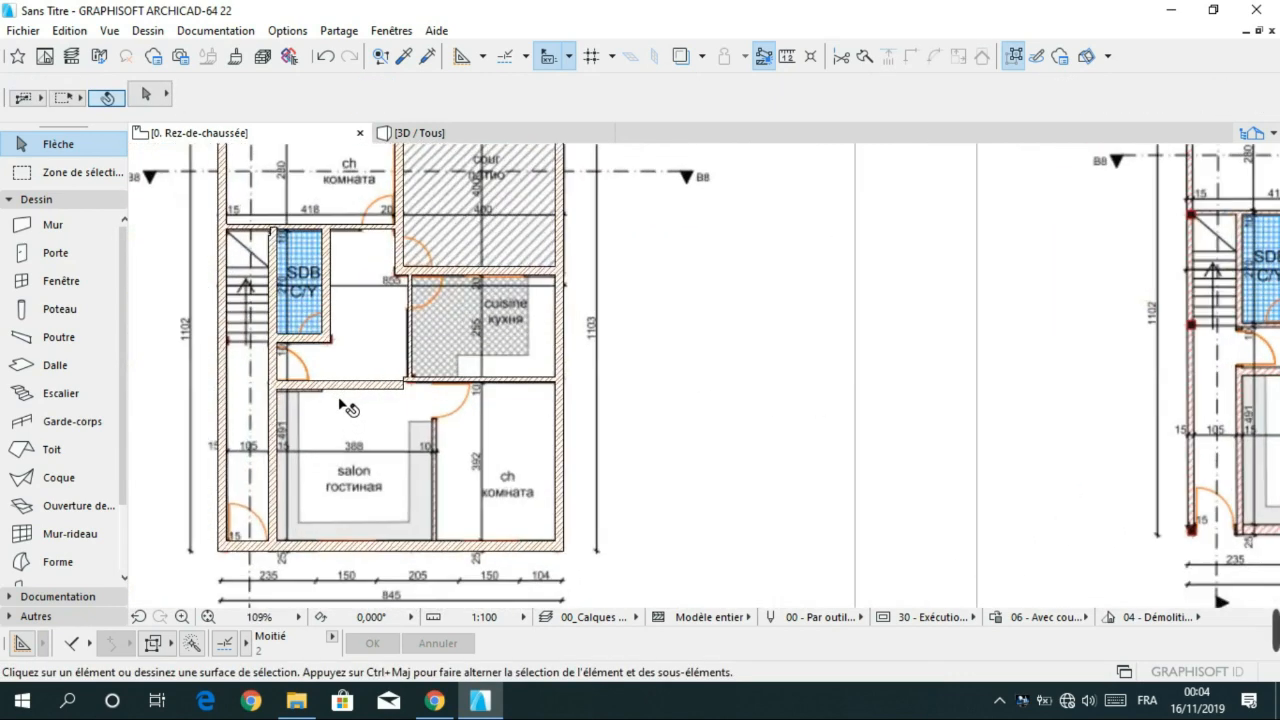
scroll(523, 368, "down", 2)
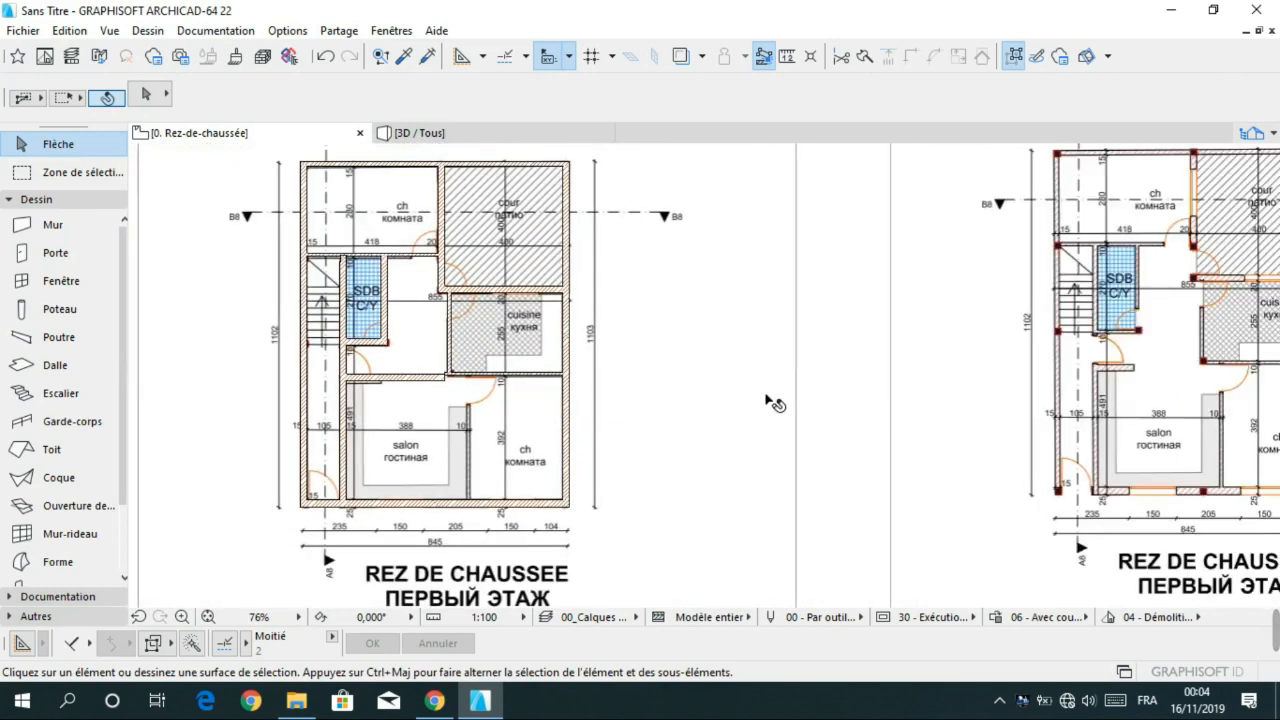
- Set the thickness of the bathroom's lower horizontal wall and its vertical wall facing the hallway to 10
left_click(387, 306)
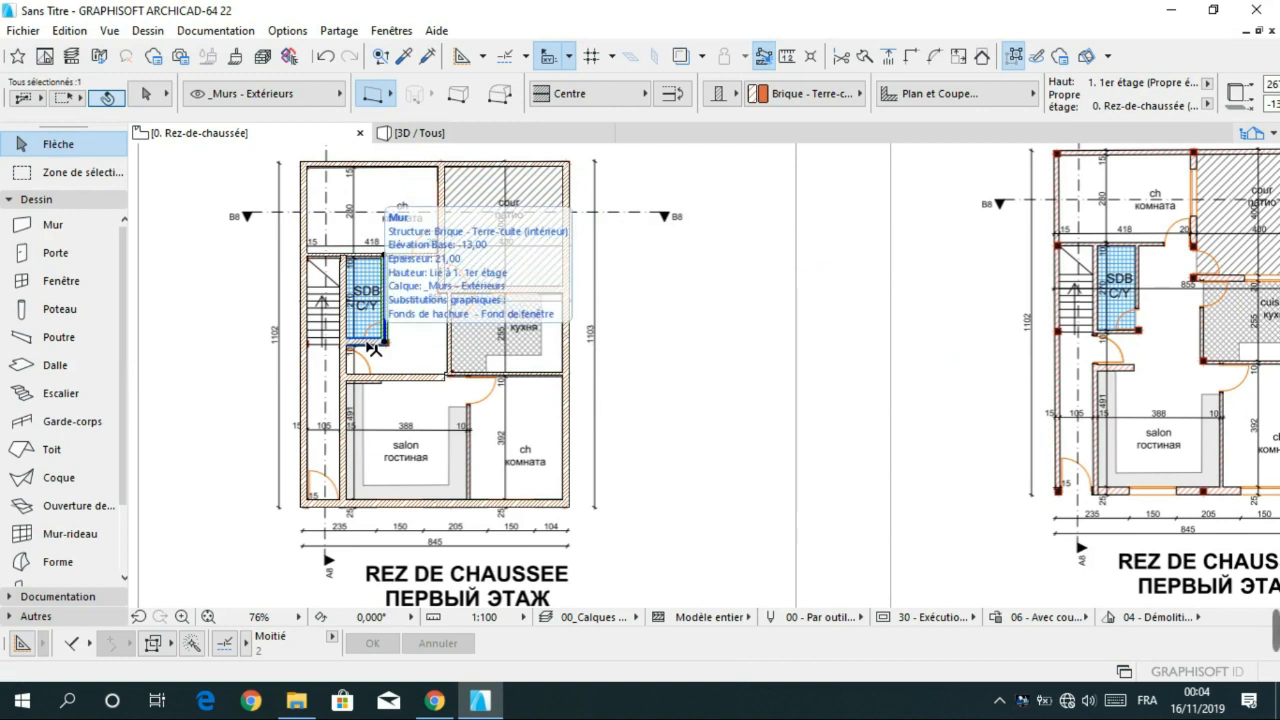
scroll(640, 97, "down", 3)
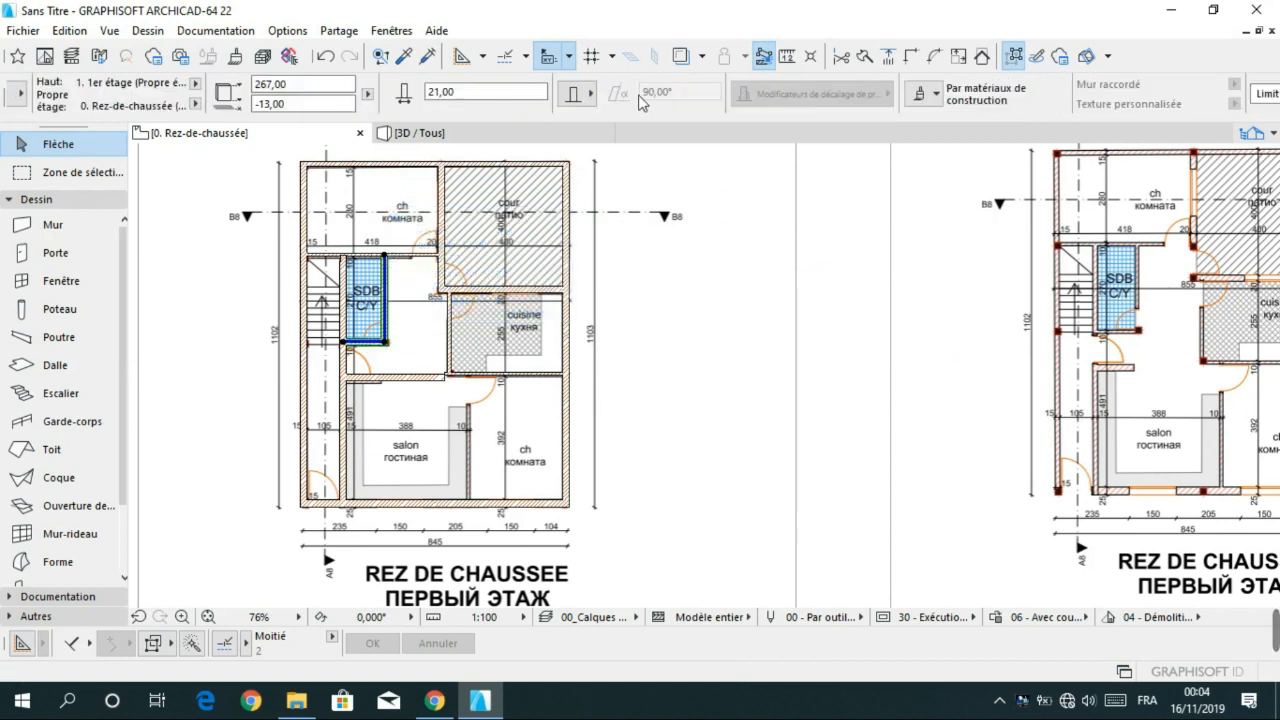
left_click_drag(469, 94, 411, 86)
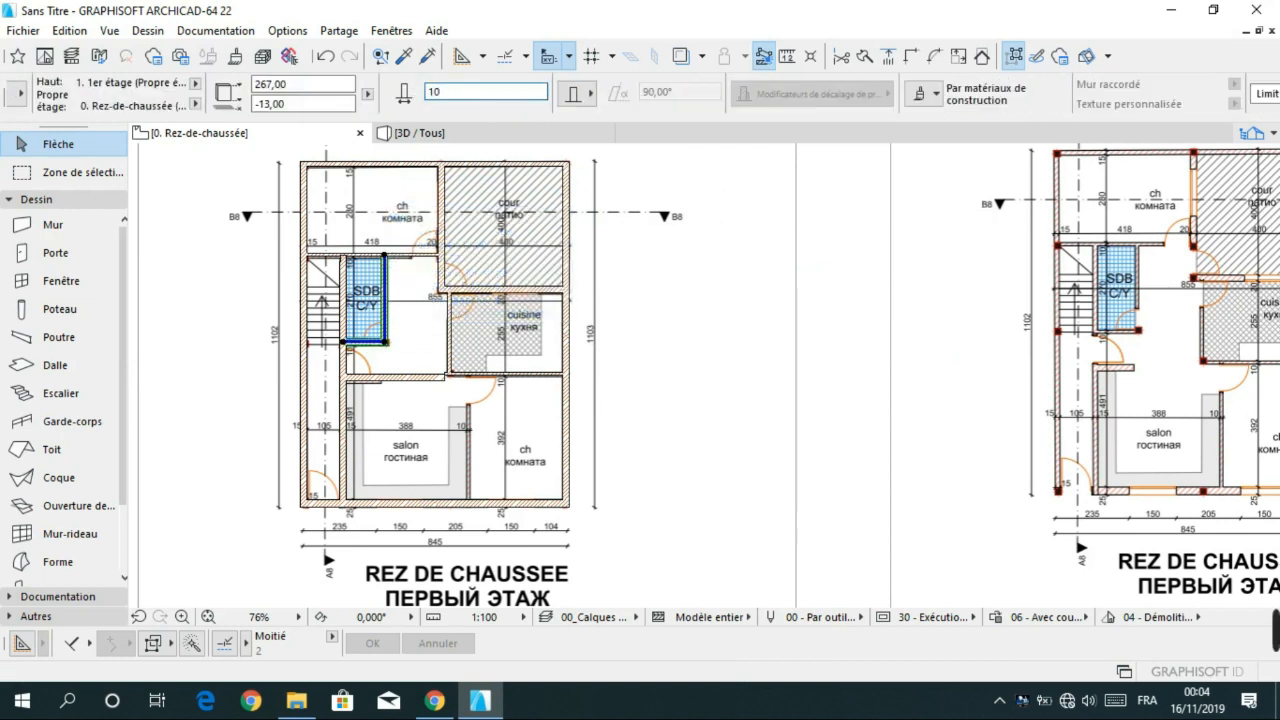
key("Return")
left_click(810, 357)
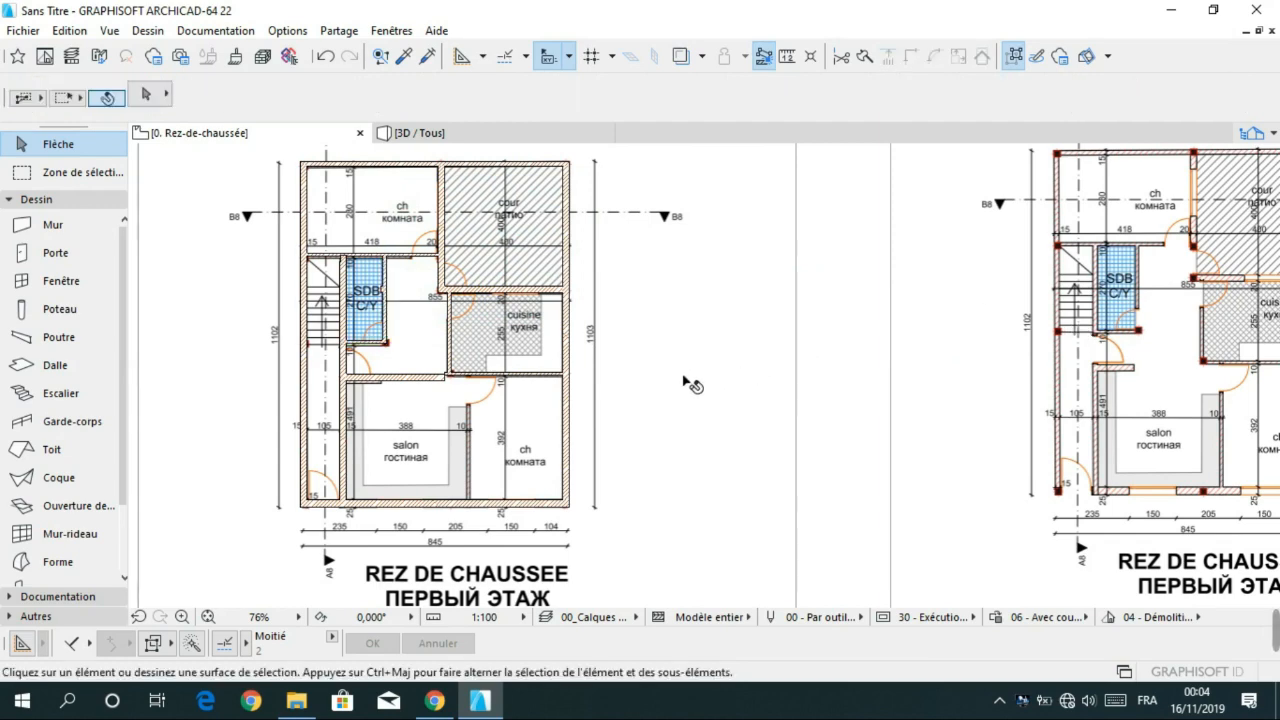
- Set the thickness of both vertical wall segments separating the staircase corridor from the bathroom and the living room to 15
scroll(286, 277, "up", 10)
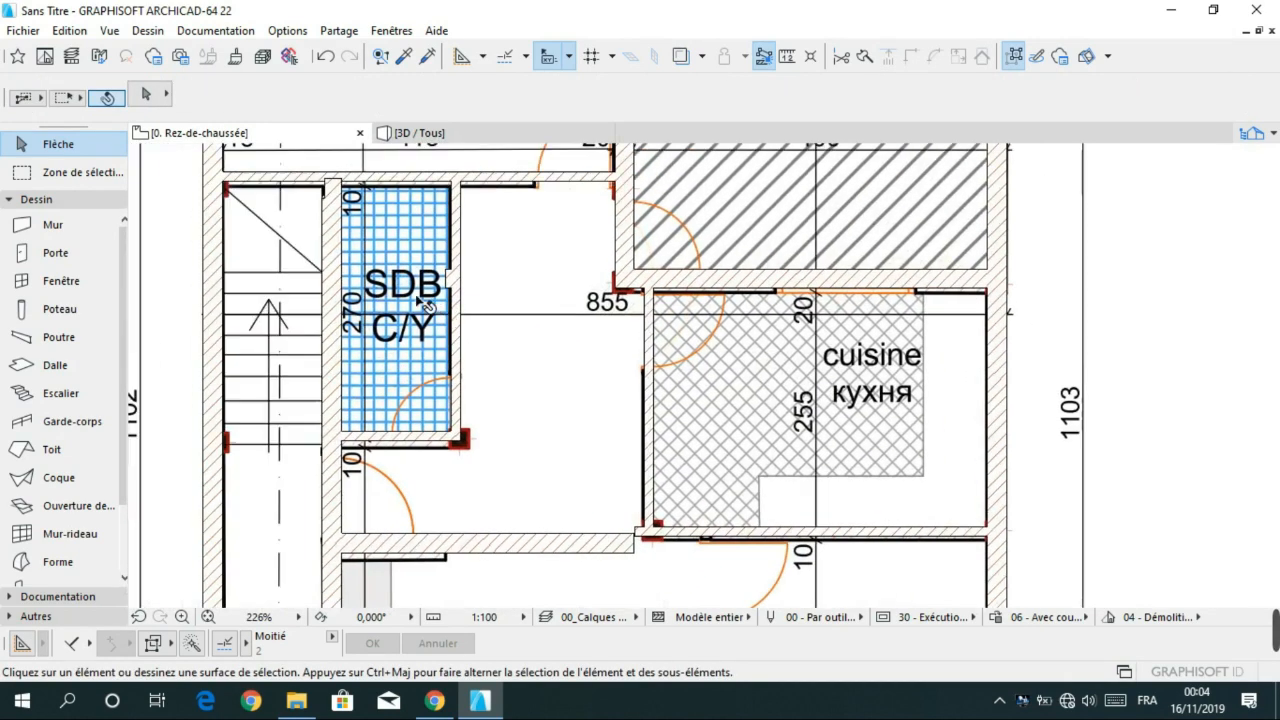
scroll(526, 257, "down", 8)
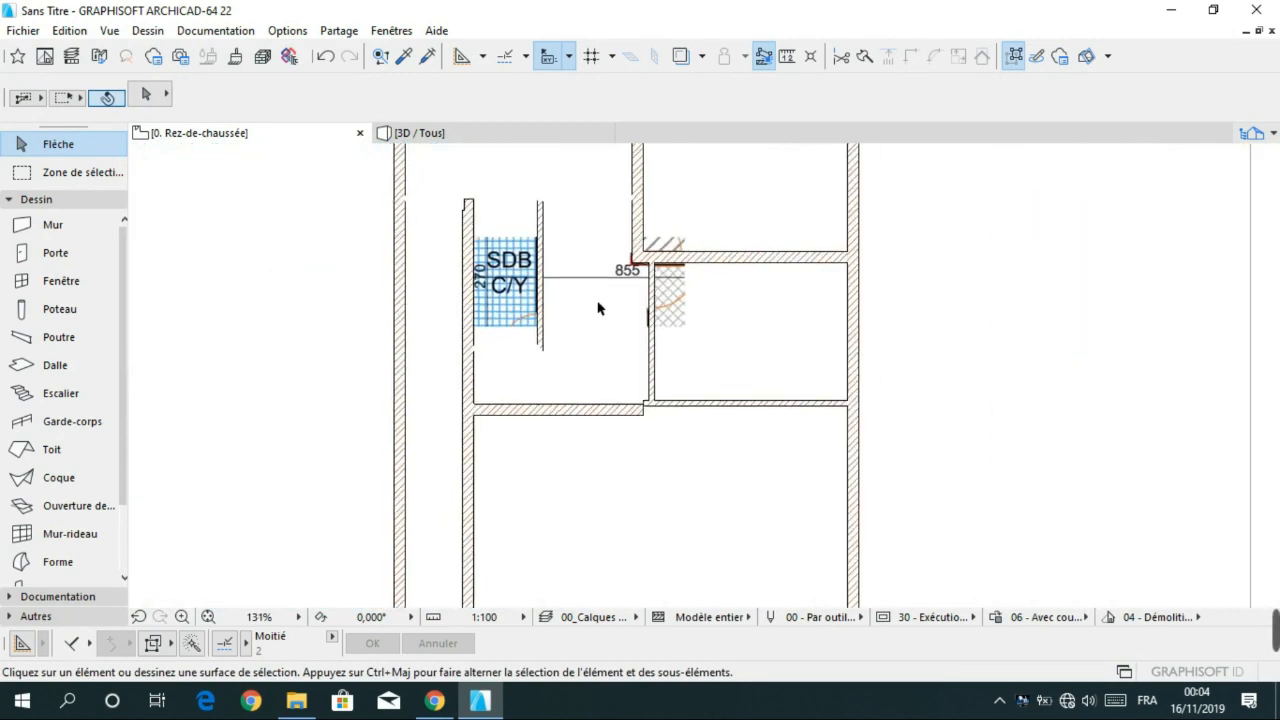
scroll(720, 354, "down", 3)
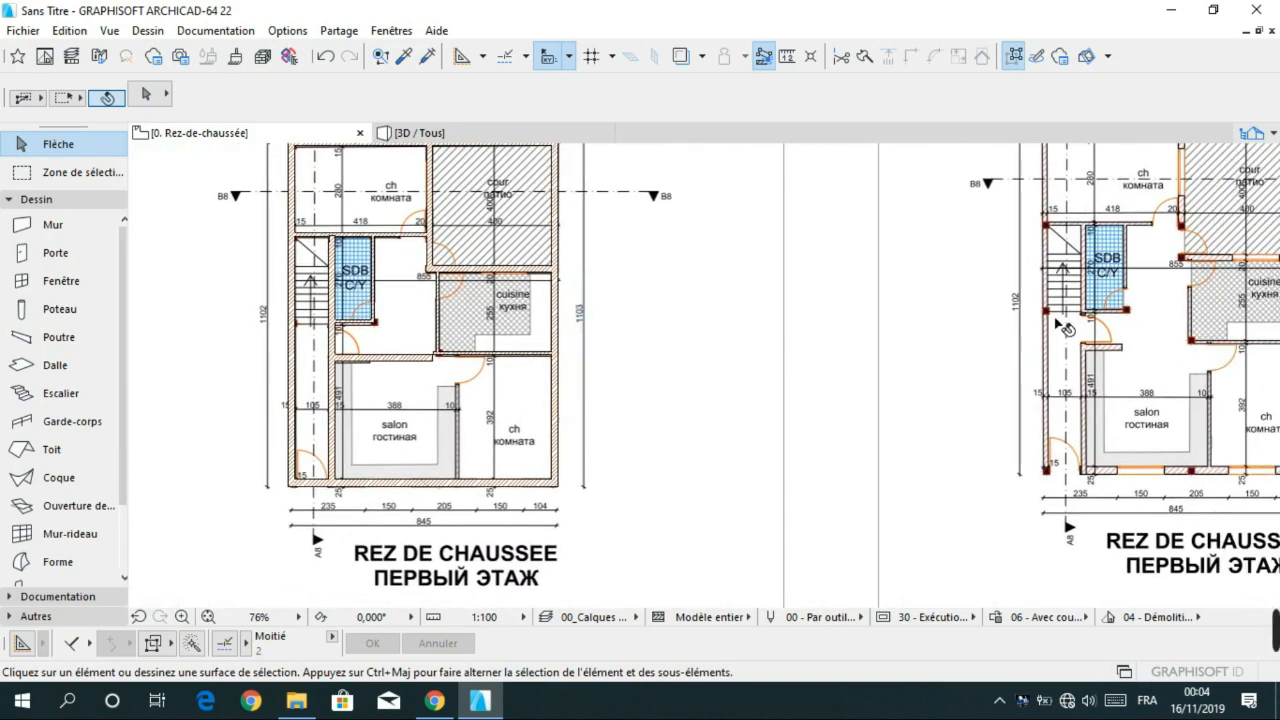
scroll(1093, 289, "up", 5)
scroll(973, 354, "down", 4)
middle_click_drag(357, 375, 685, 378)
left_click(480, 381)
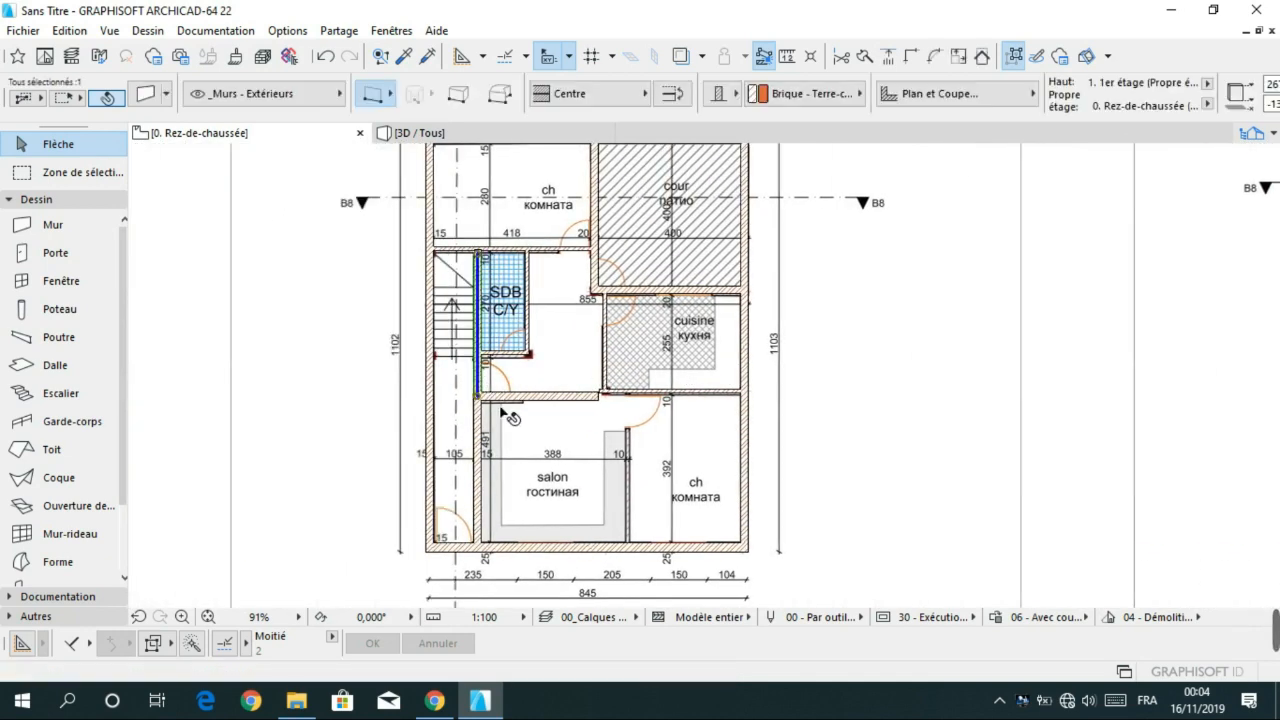
left_click(481, 446, "shift")
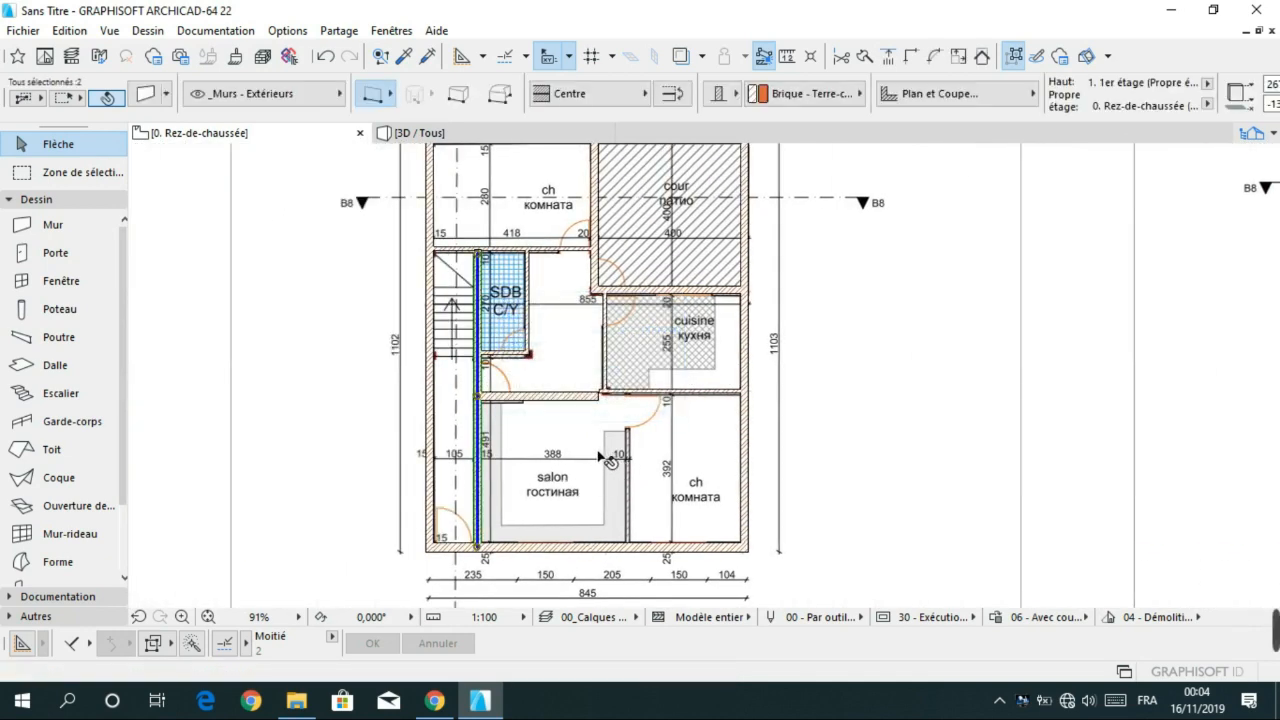
scroll(696, 112, "down", 5)
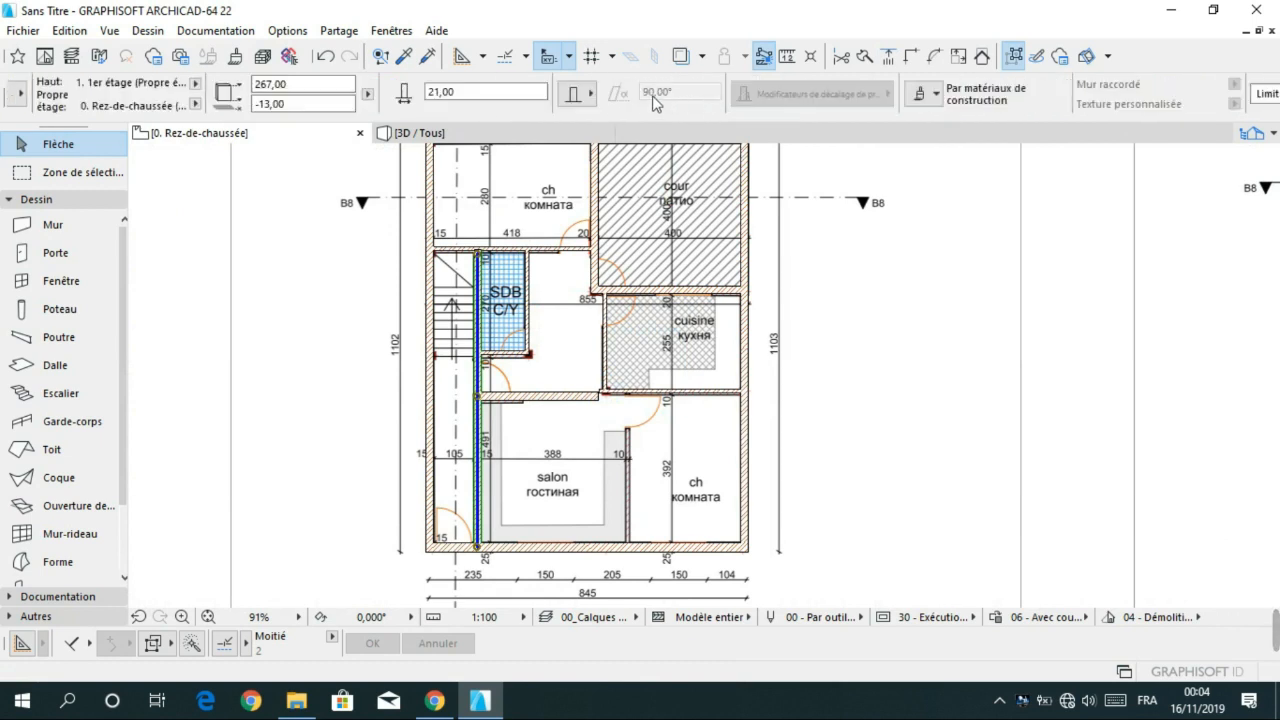
left_click_drag(512, 94, 378, 93)
type("15")
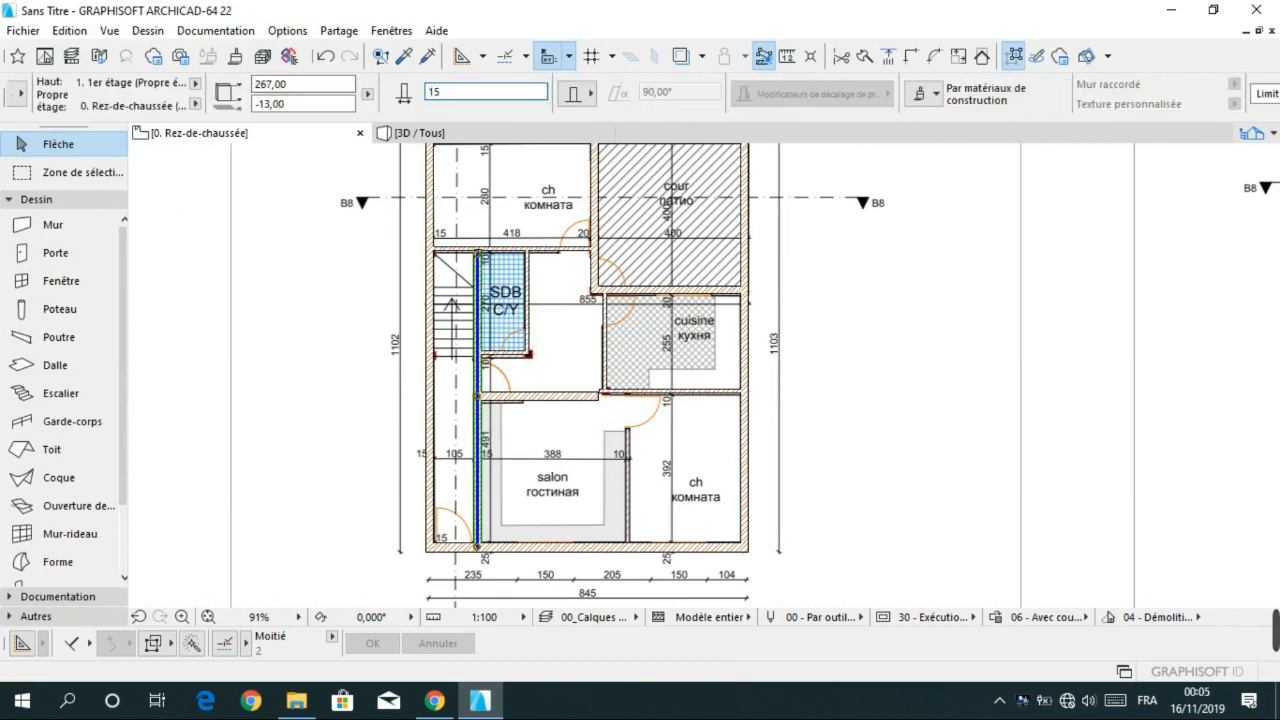
key("Return")
left_click(884, 310)
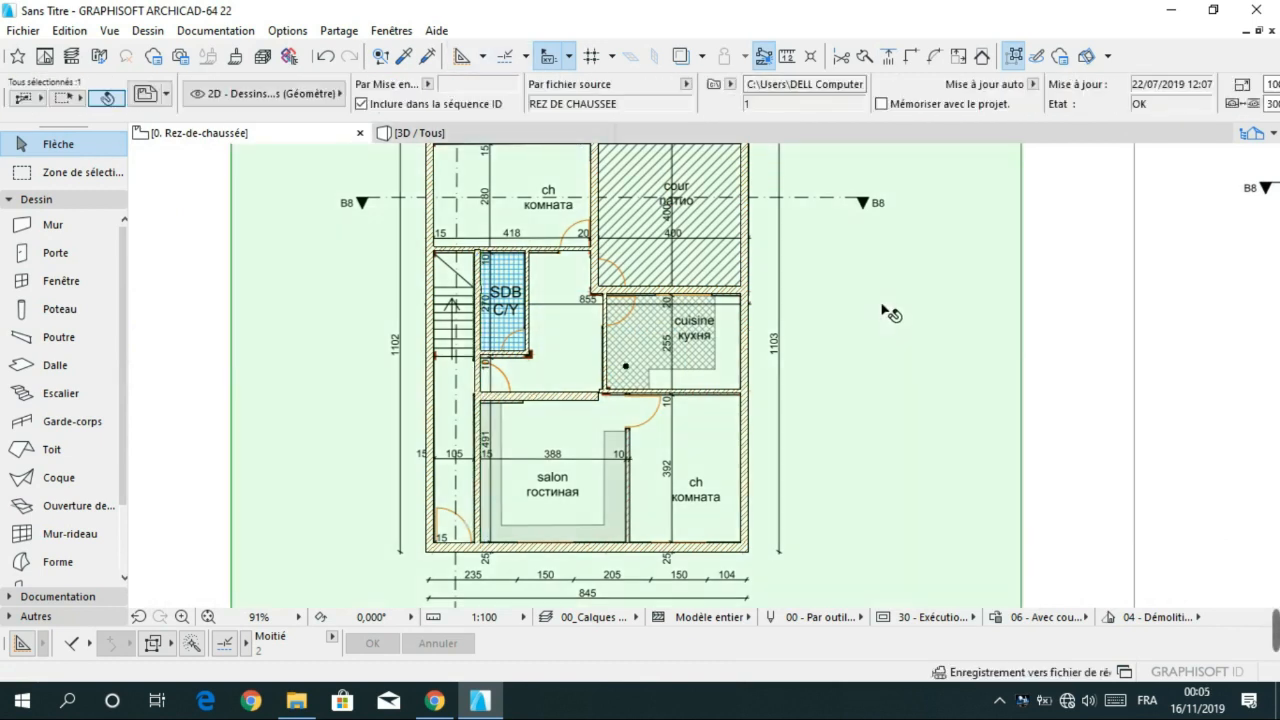
key("Escape")
- Examine the uncovered plan copy for how far the wall between the hallway and the living room extends, and compare it with the traced wall
scroll(885, 330, "down", 4)
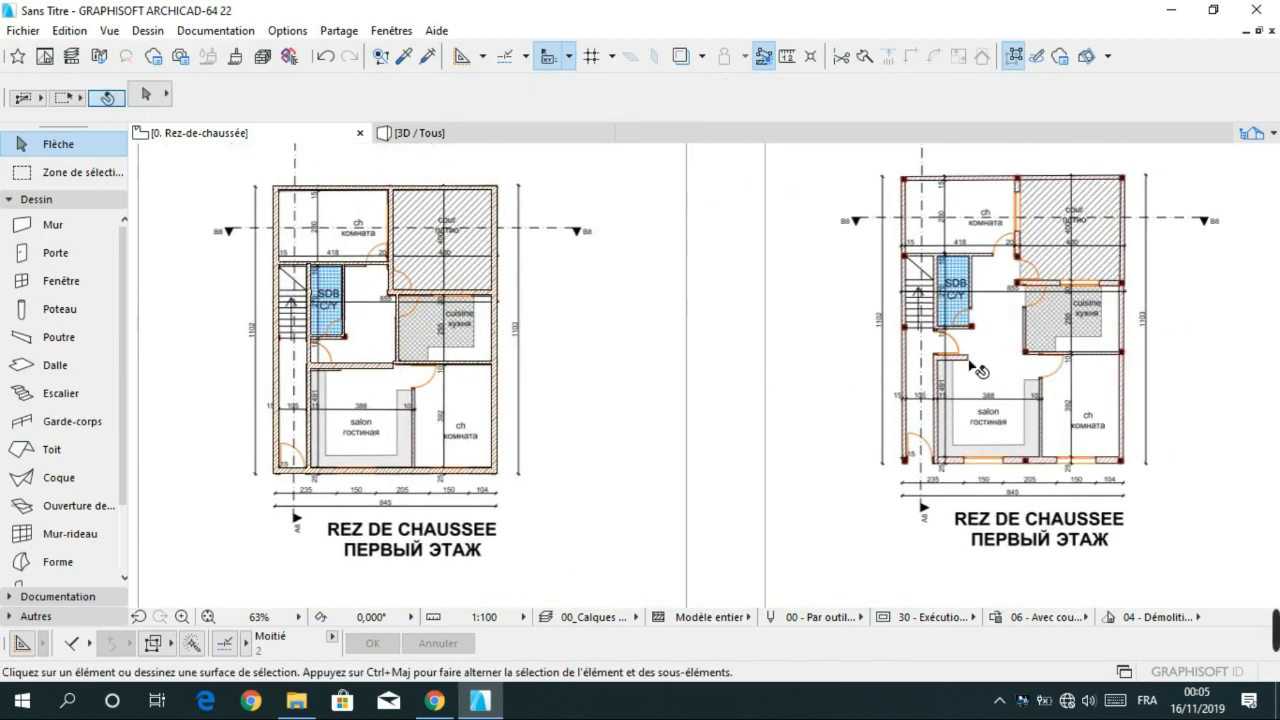
scroll(971, 364, "up", 5)
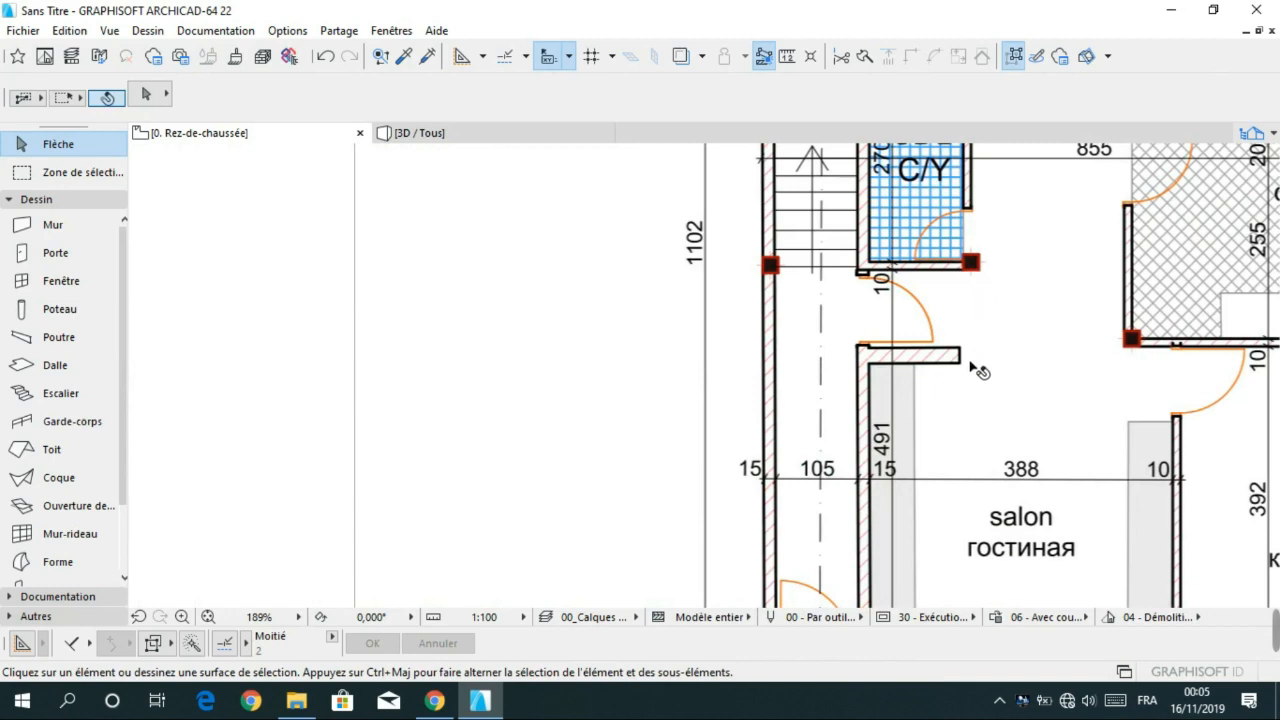
scroll(898, 363, "down", 3)
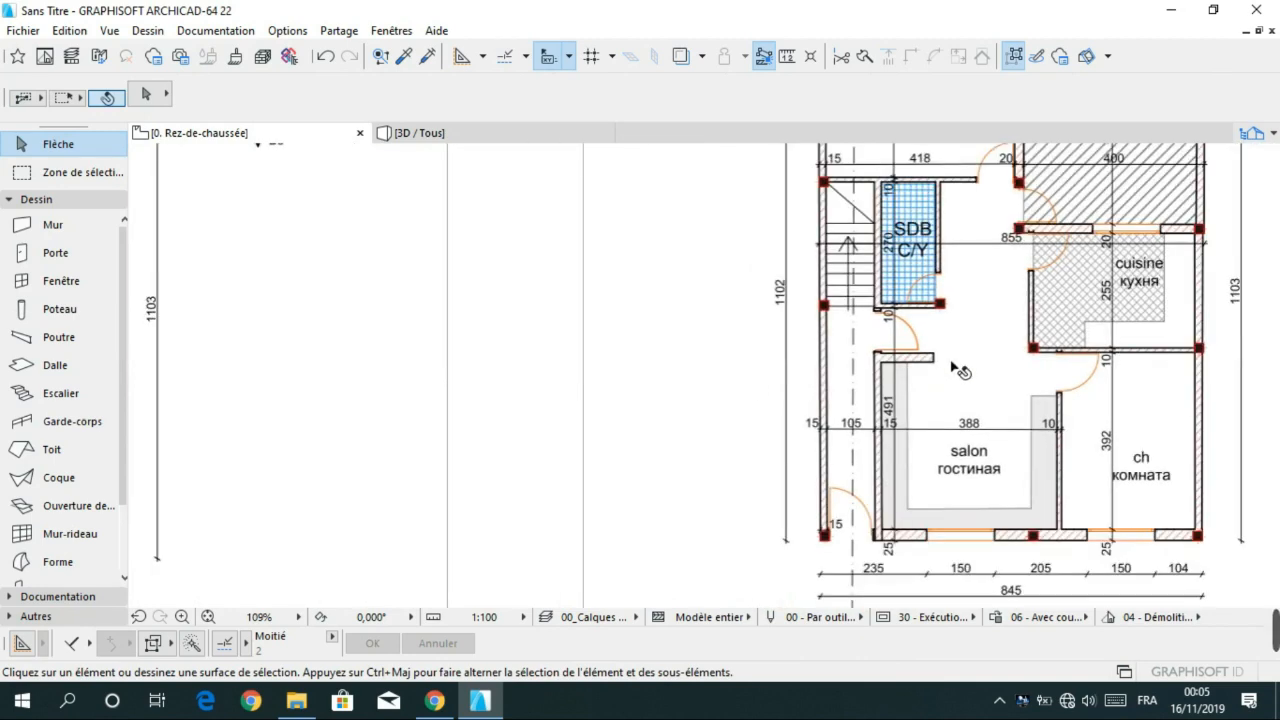
middle_click_drag(534, 375, 777, 372)
middle_click_drag(372, 385, 580, 423)
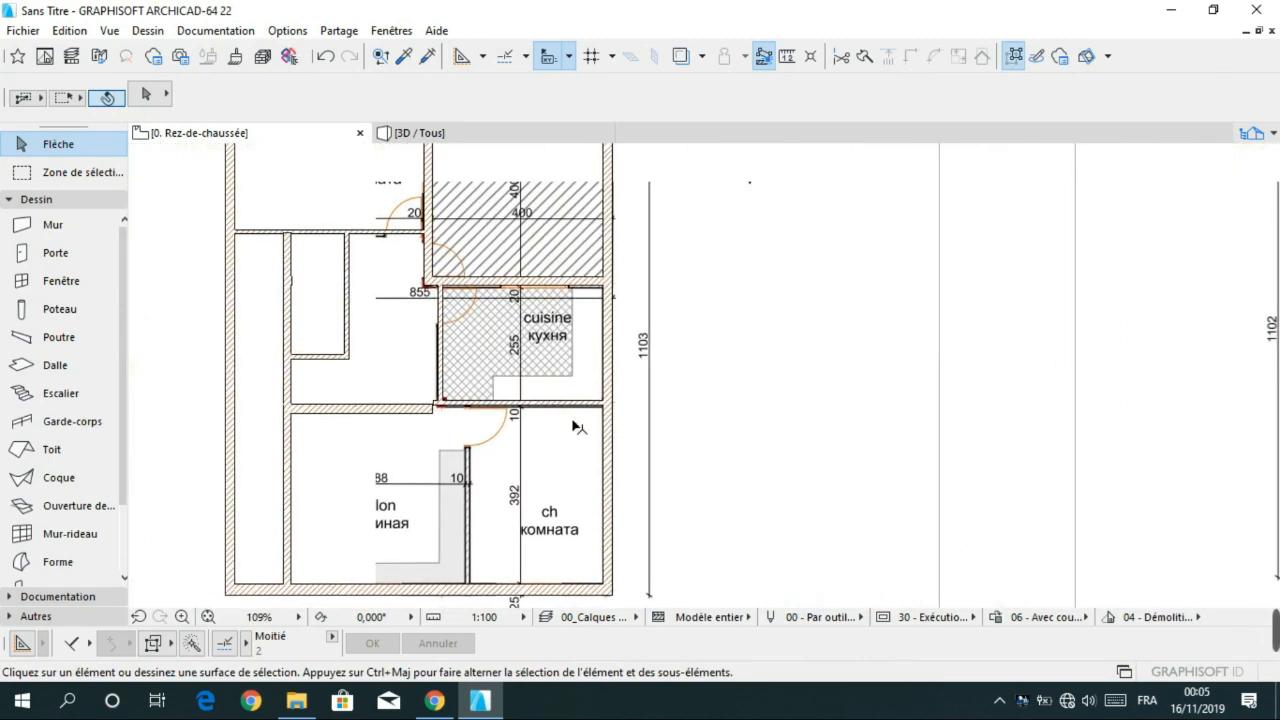
scroll(420, 400, "up", 7)
scroll(406, 402, "down", 5)
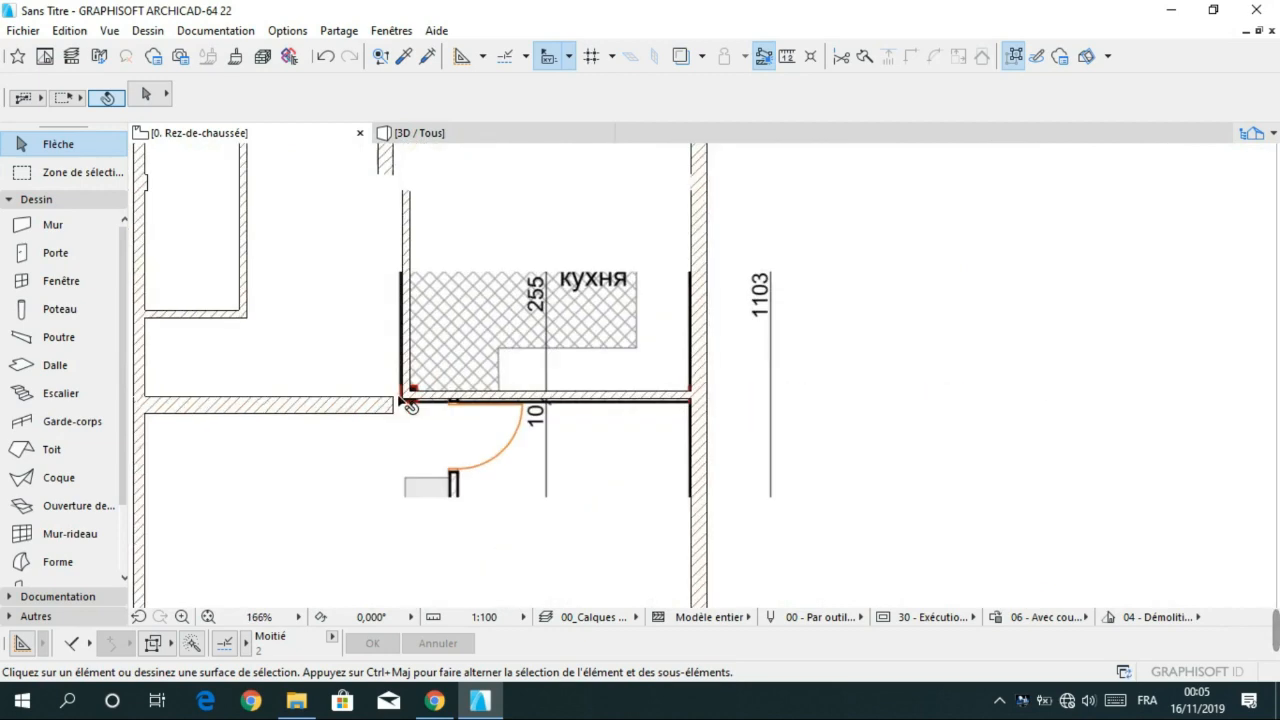
middle_click_drag(560, 345, 750, 412)
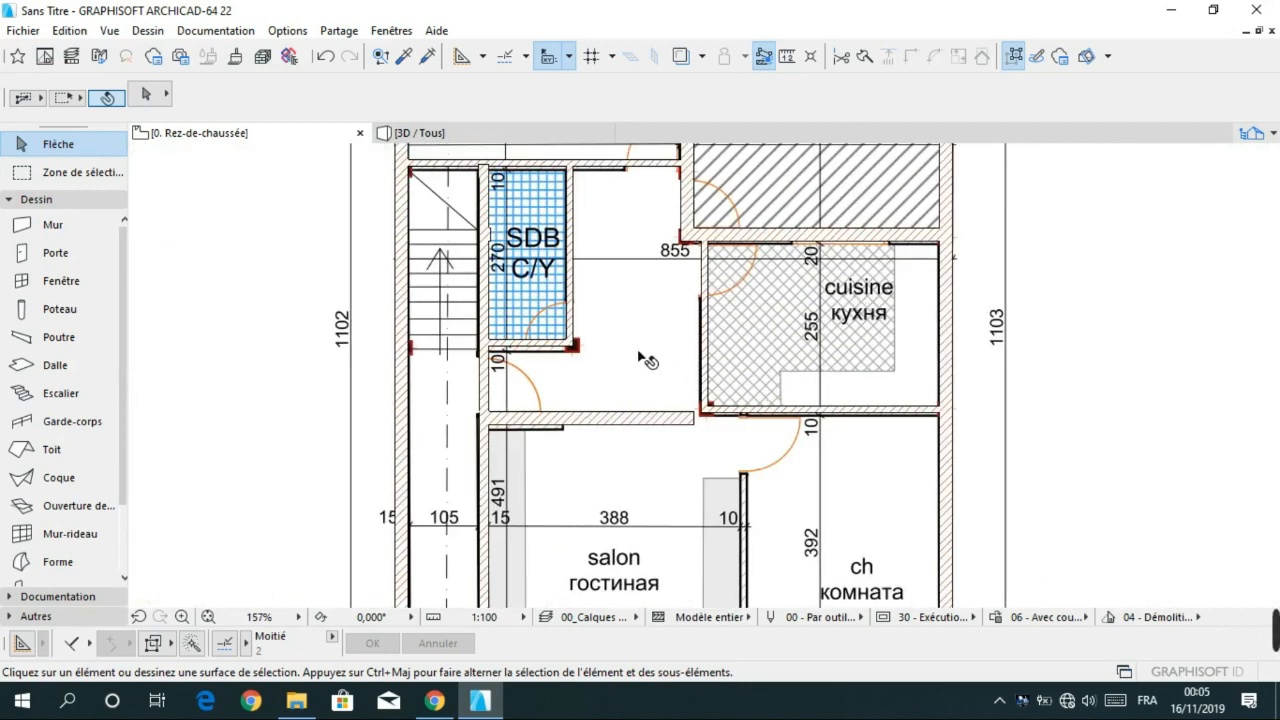
left_click(593, 420)
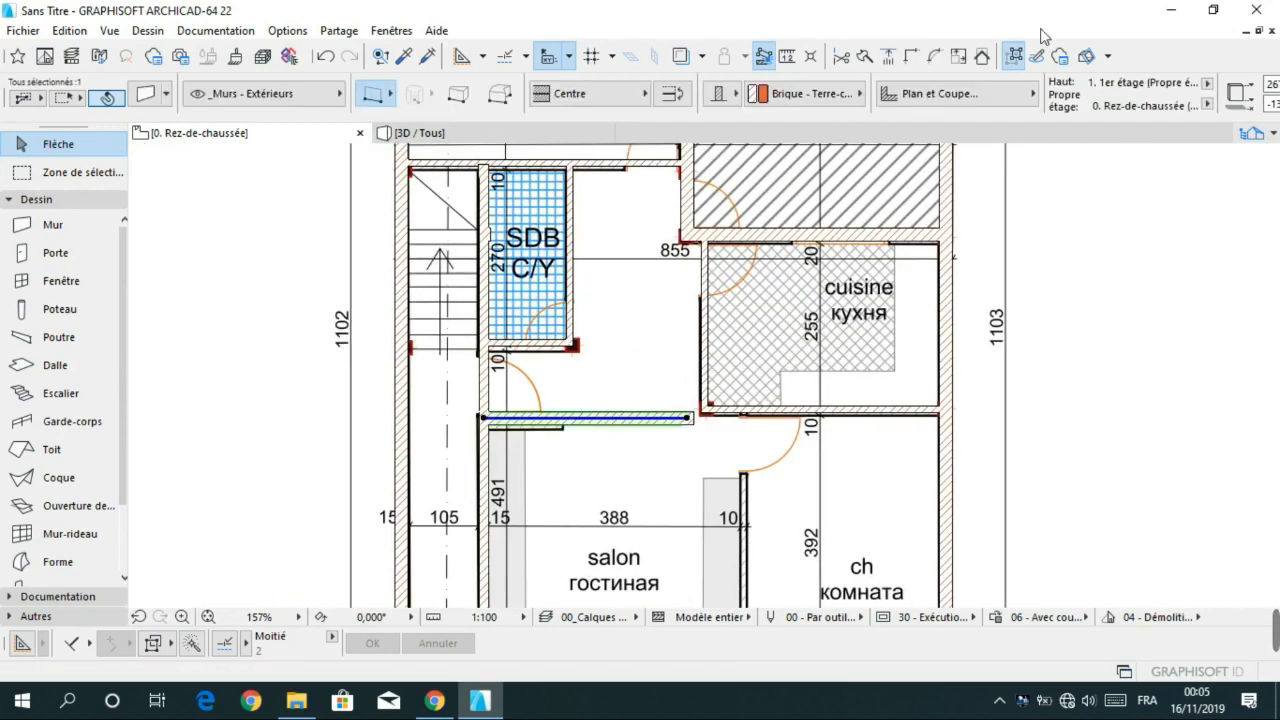
left_click(863, 57)
scroll(583, 350, "up", 5)
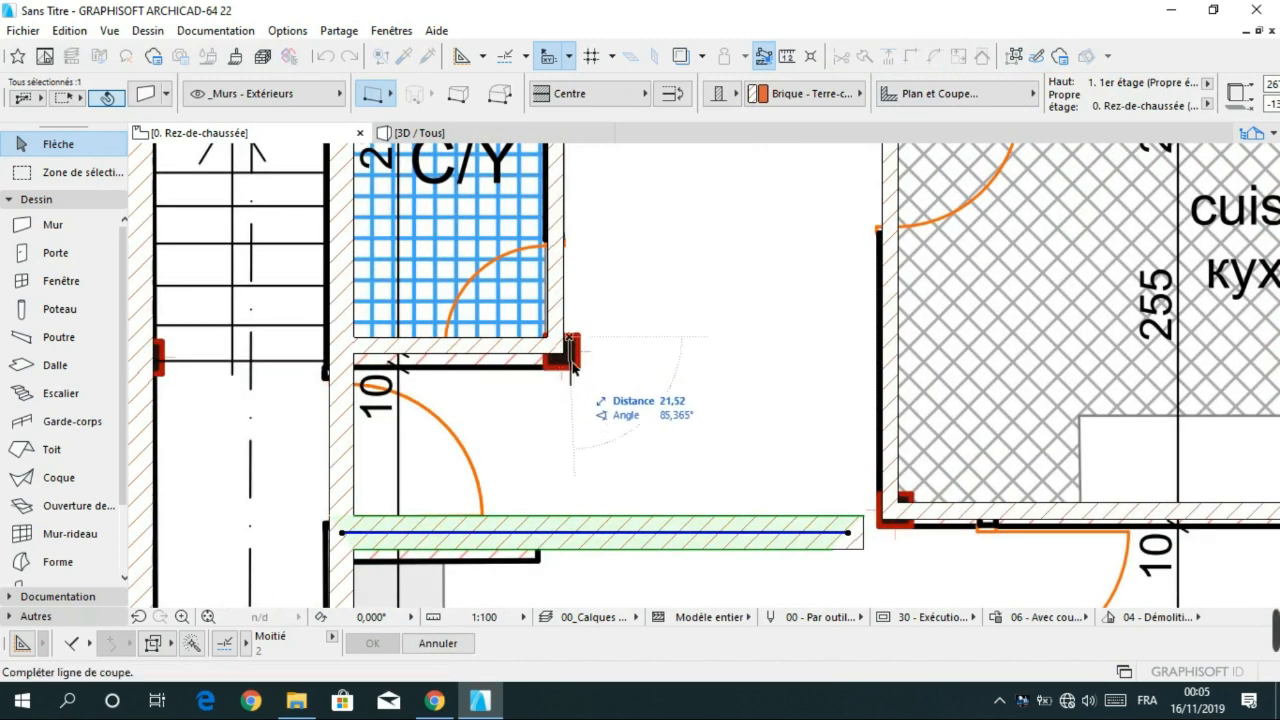
left_click(572, 368)
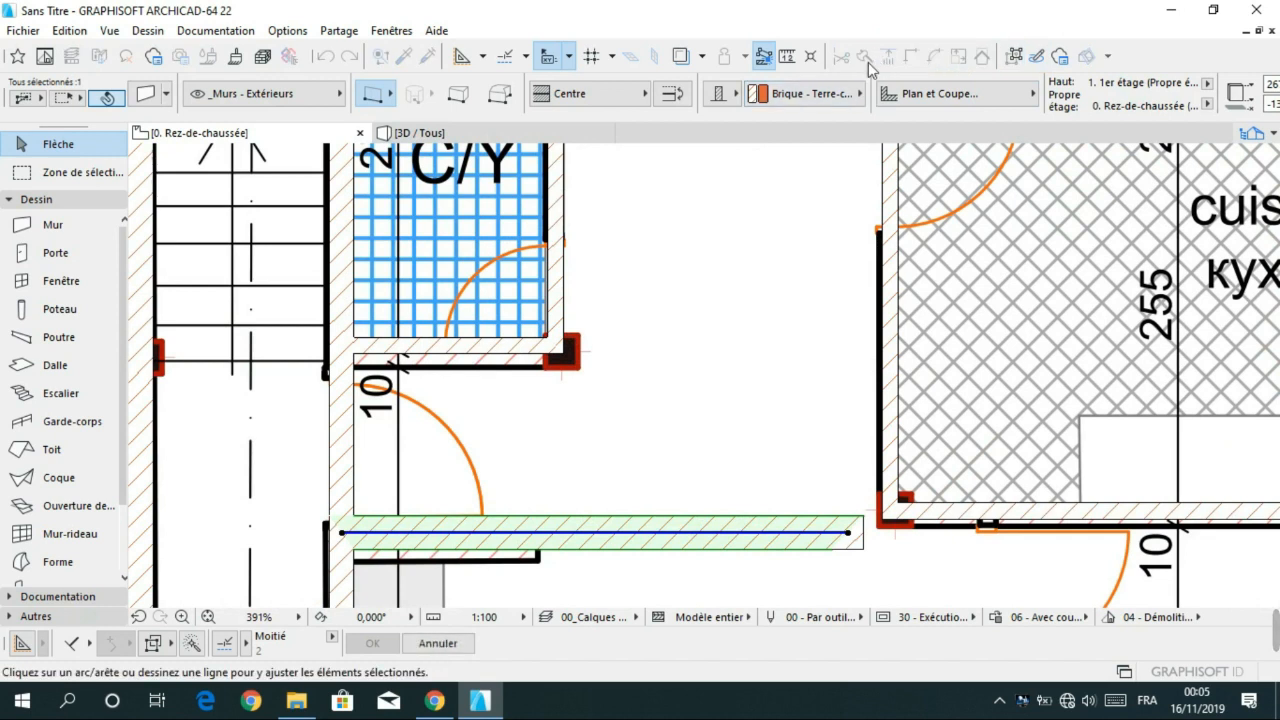
key("Escape")
- Split the horizontal wall above the living room in line with the bathroom's outer corner and delete the surplus part towards the kitchen
left_click(712, 525)
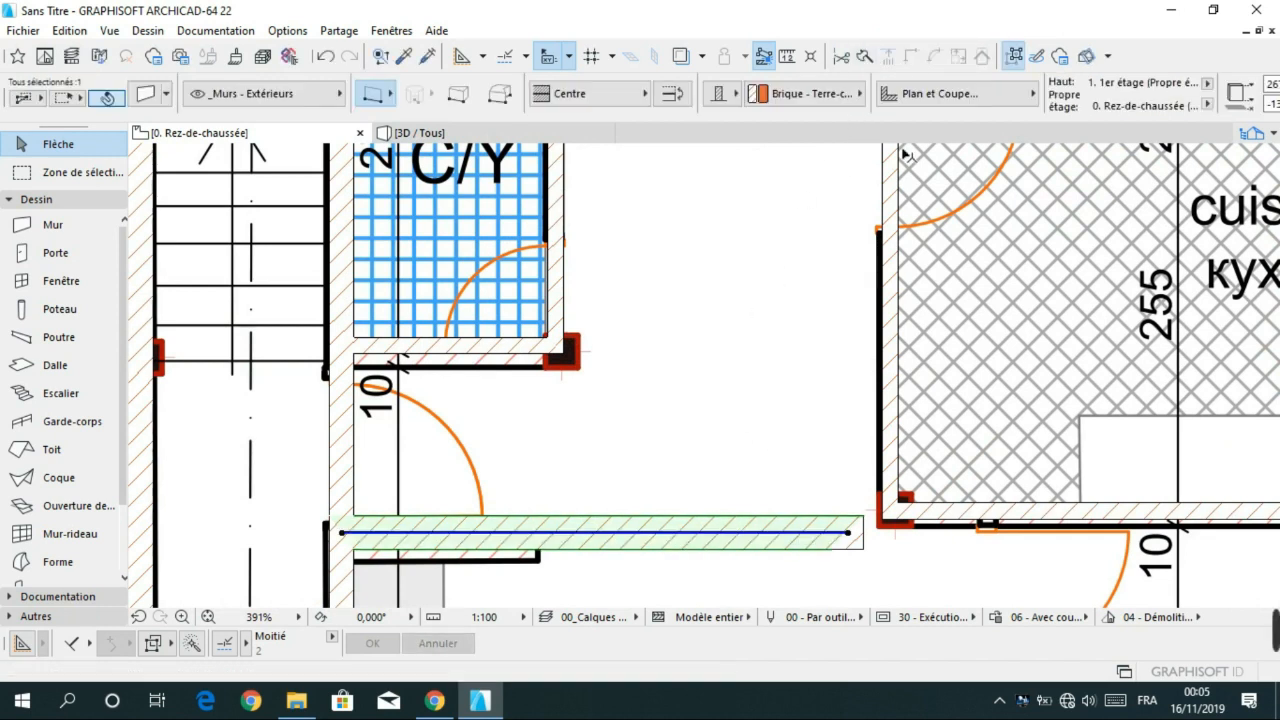
left_click(866, 56)
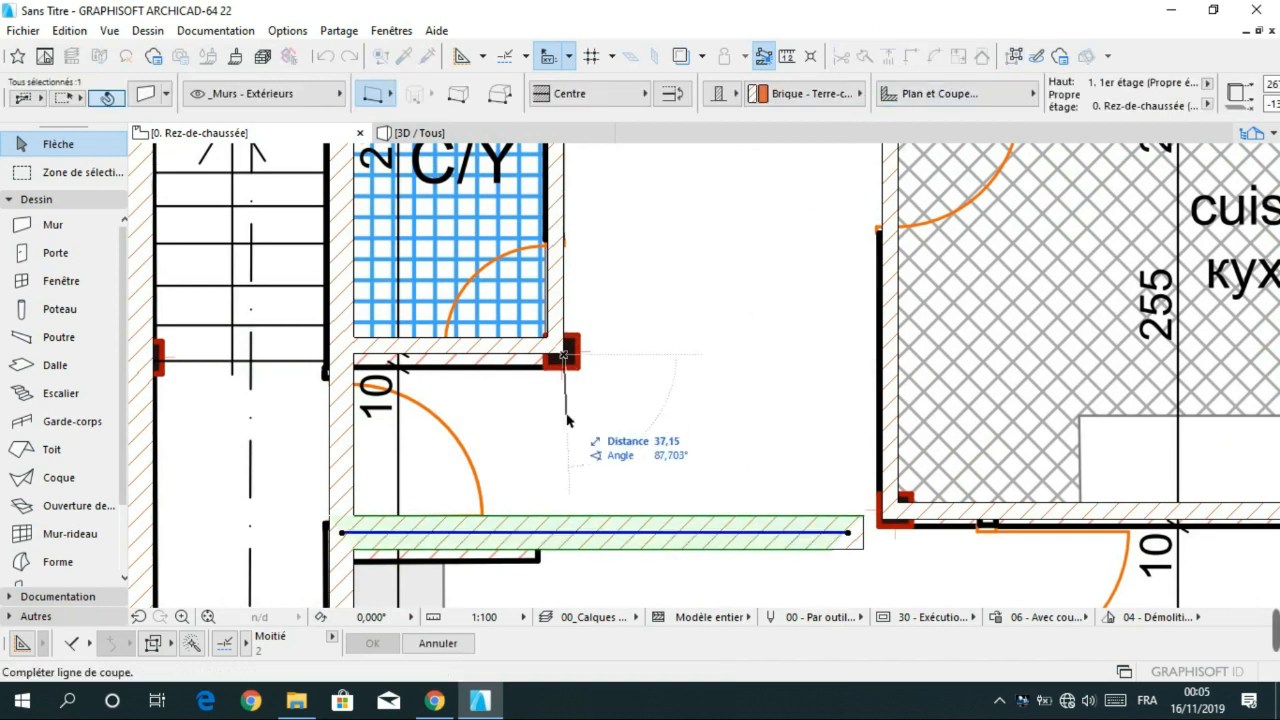
middle_click_drag(585, 493, 624, 378)
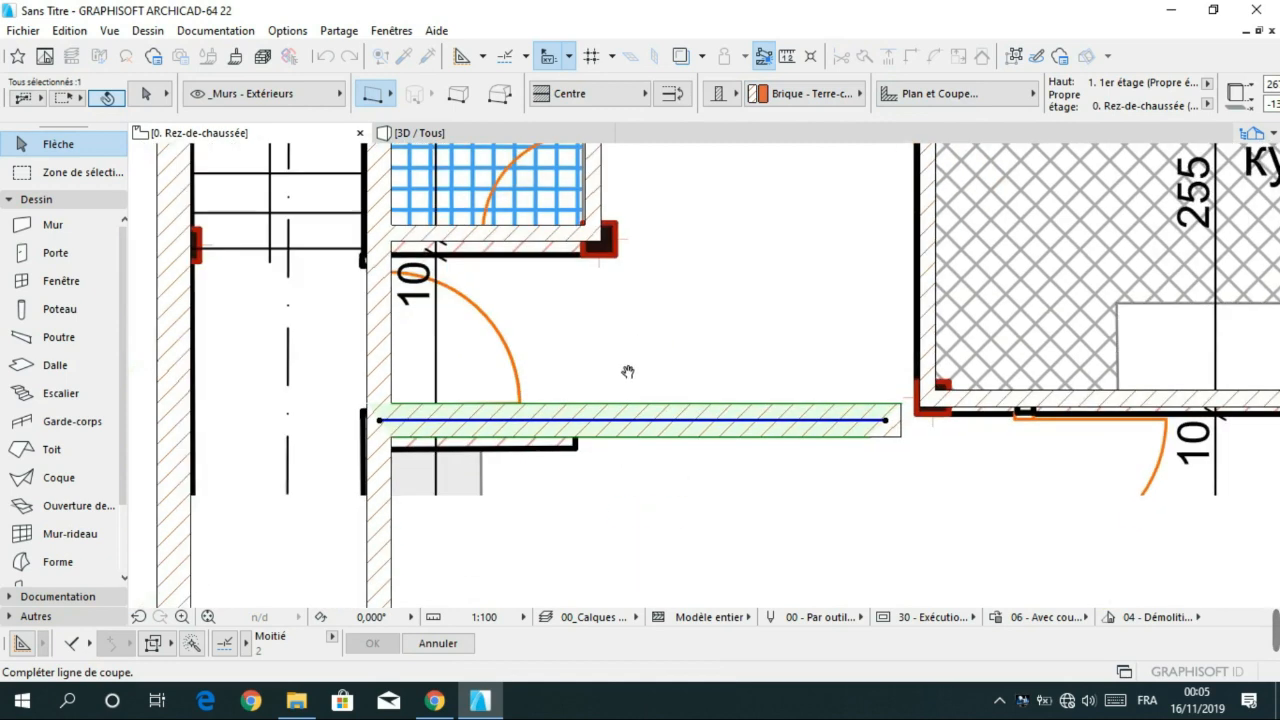
left_click(771, 510)
key("Delete")
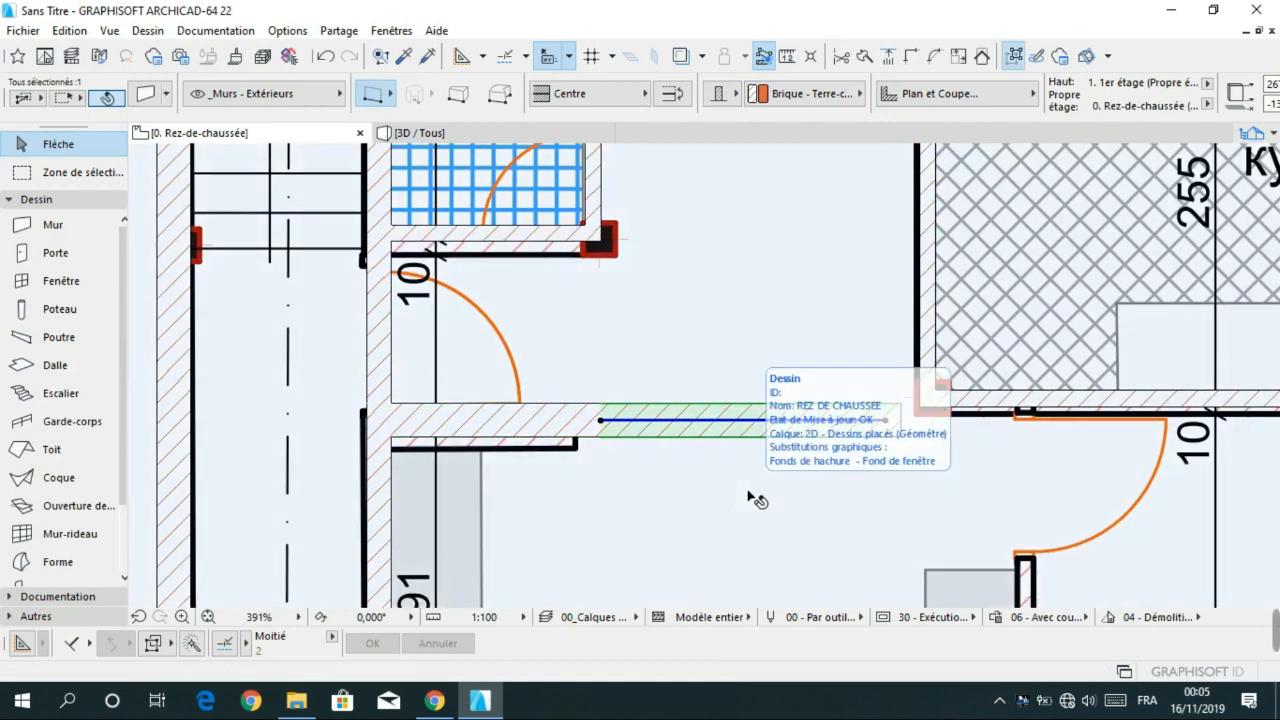
- Move the bathroom's lower horizontal wall down onto the matching wall outline of the underlying plan
scroll(674, 331, "down", 2)
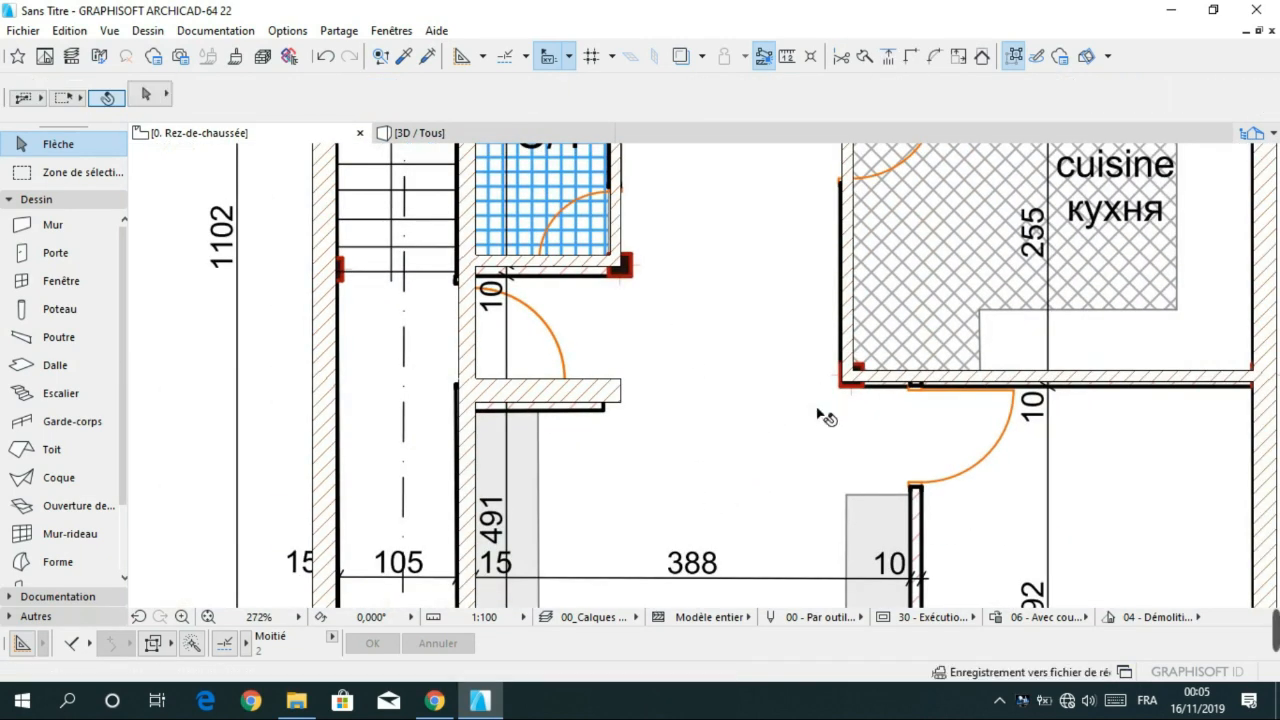
scroll(790, 418, "down", 2)
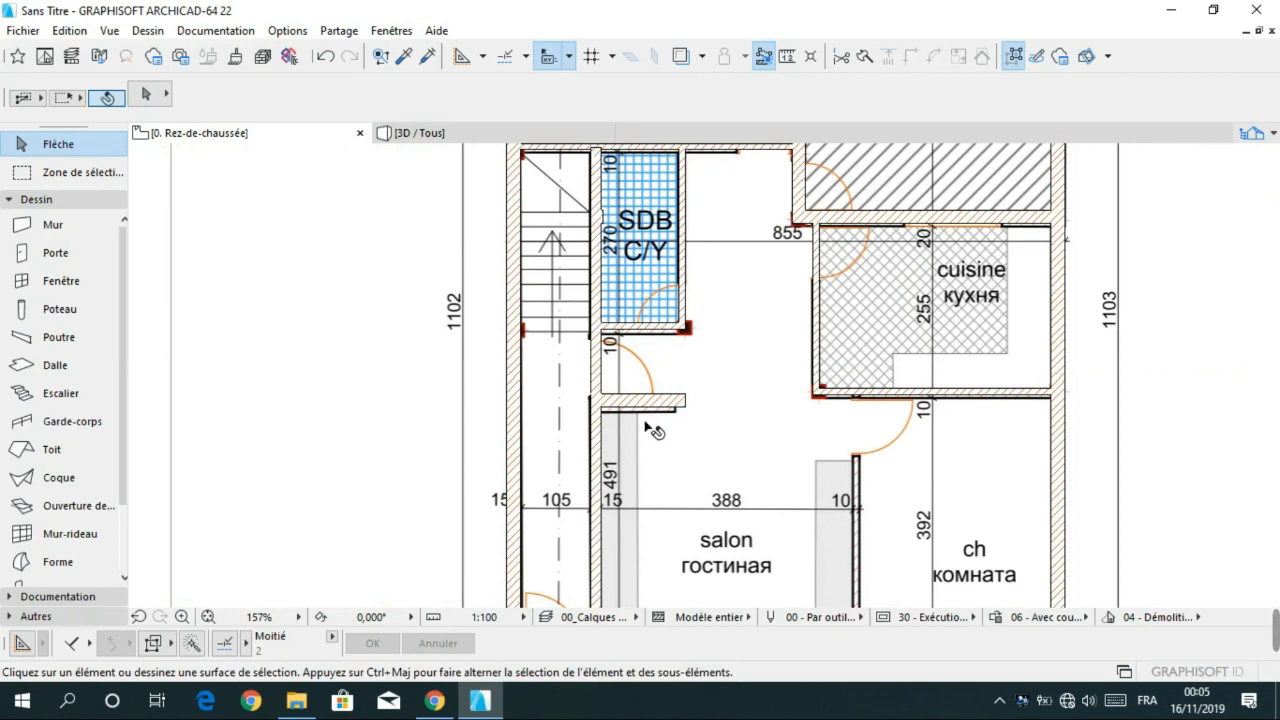
scroll(700, 365, "up", 4)
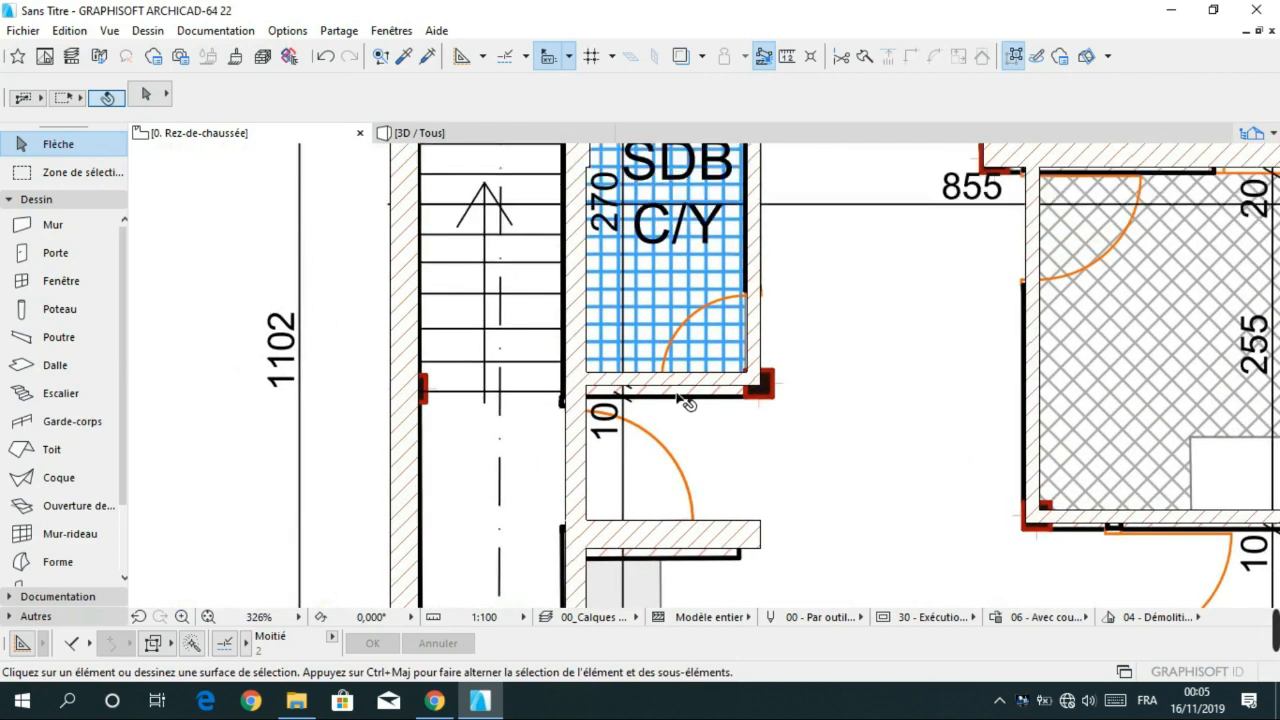
left_click(690, 384)
left_click(690, 384)
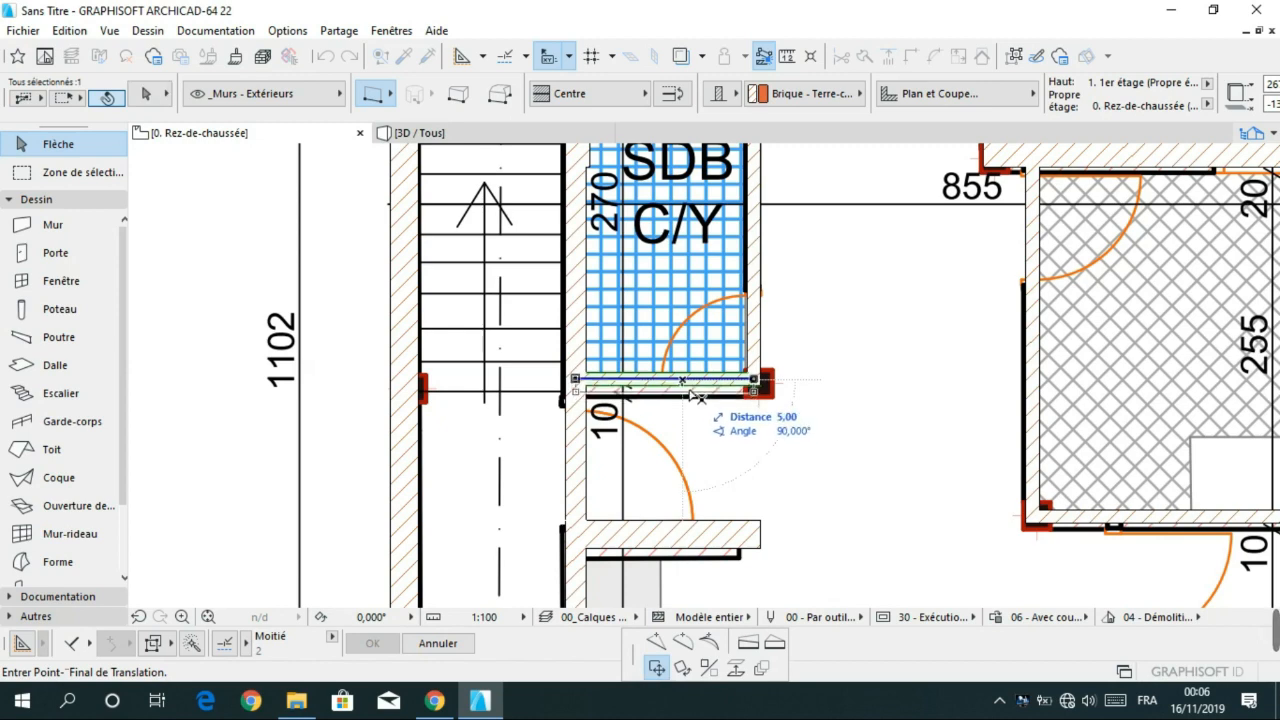
scroll(697, 395, "up", 10)
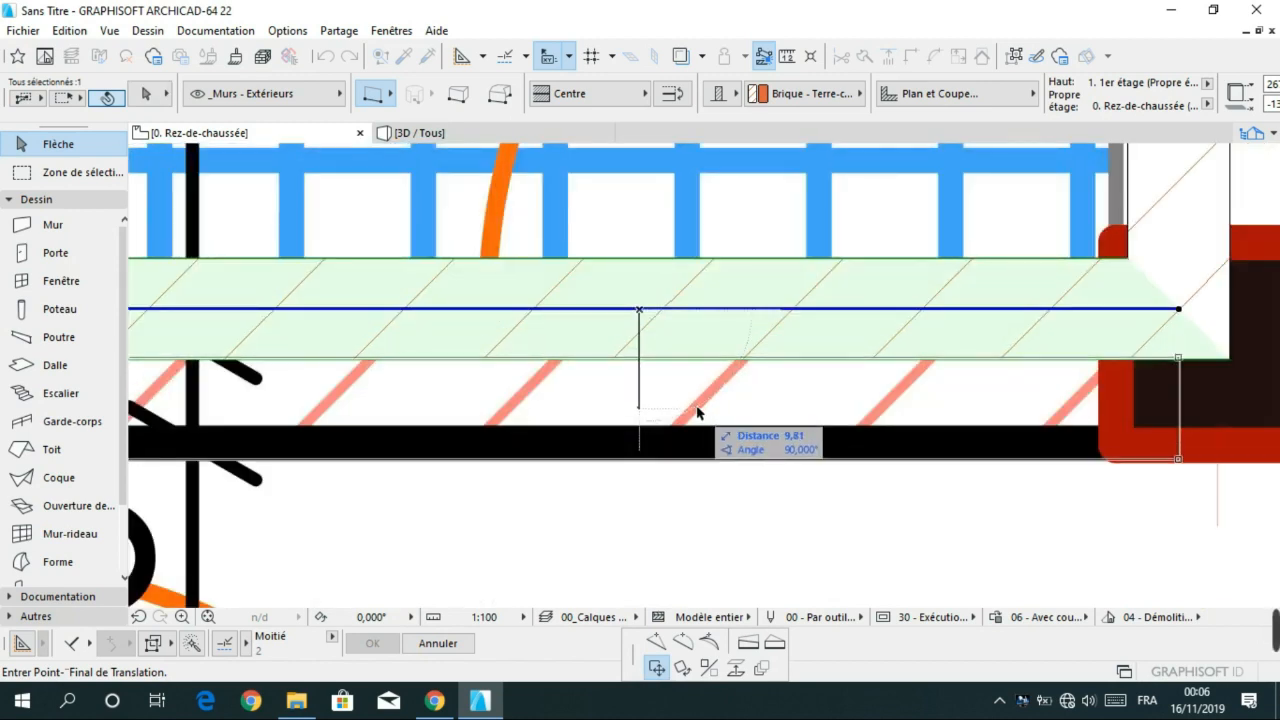
left_click(705, 392)
scroll(711, 403, "down", 5)
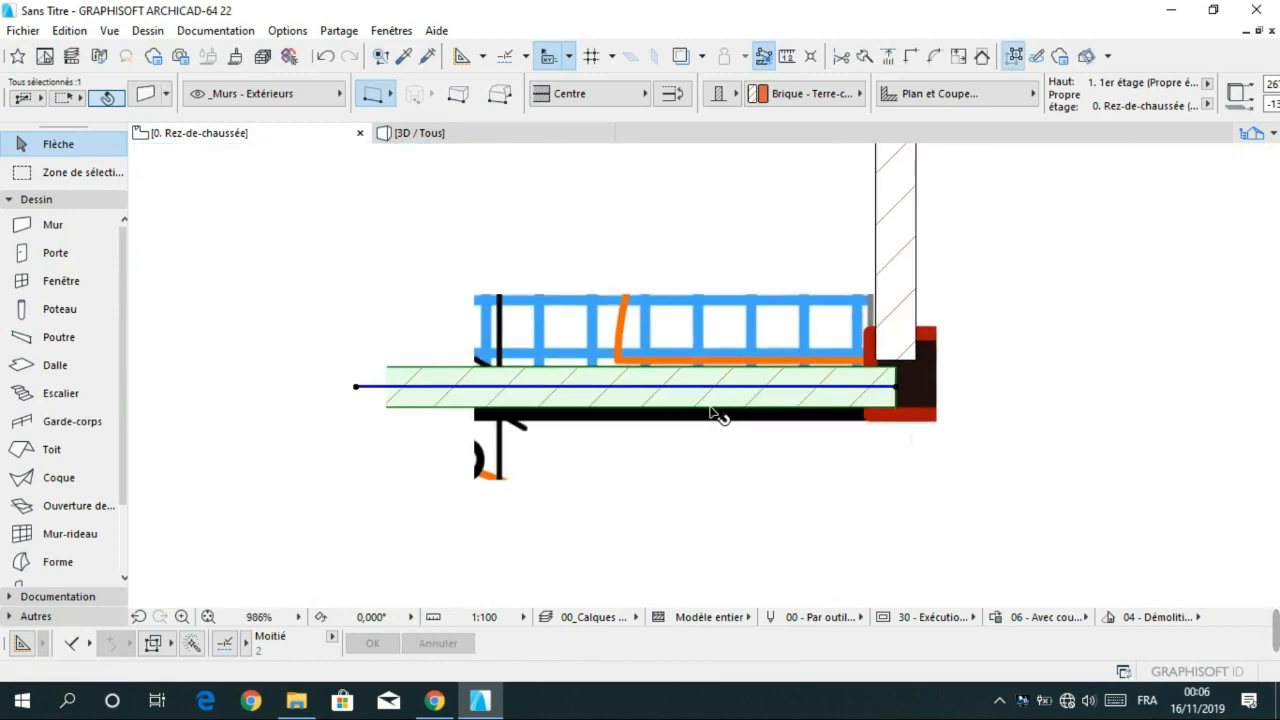
scroll(714, 414, "up", 3)
left_click(746, 443)
scroll(820, 491, "down", 6)
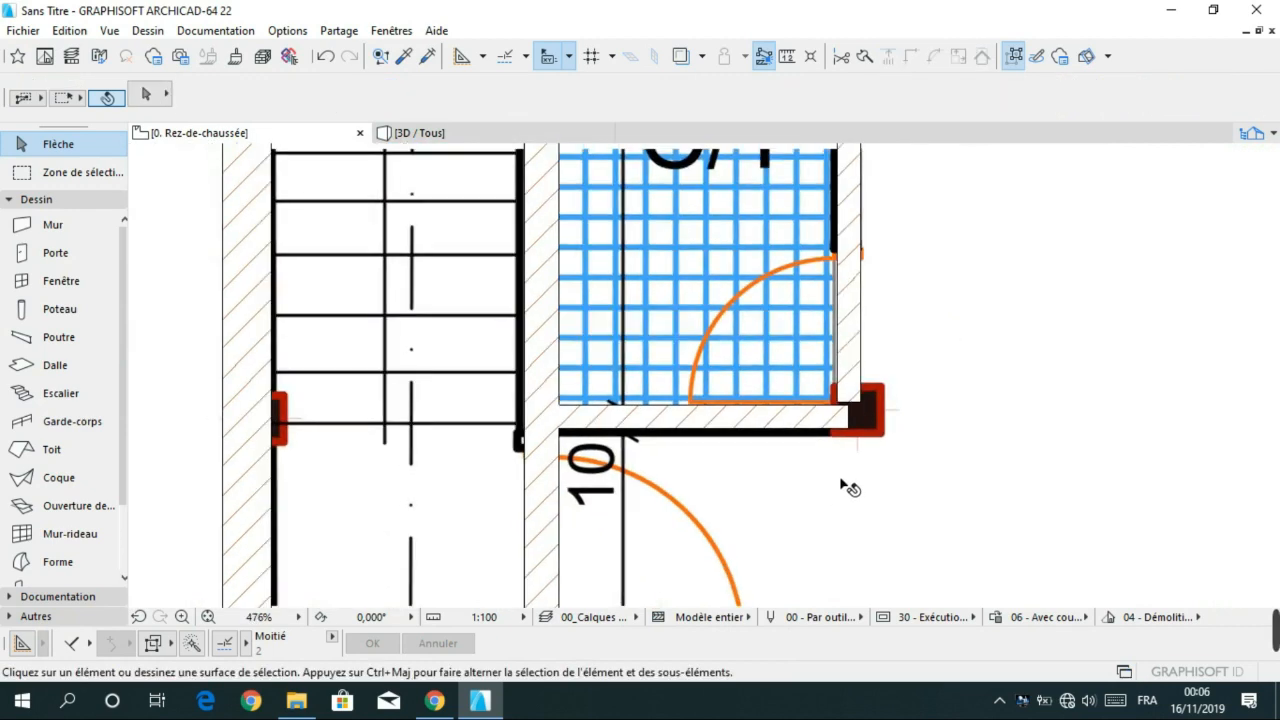
- Extend the bathroom's vertical hallway-side wall down to the bottom edge of its lower wall to close the corner
scroll(809, 277, "down", 3)
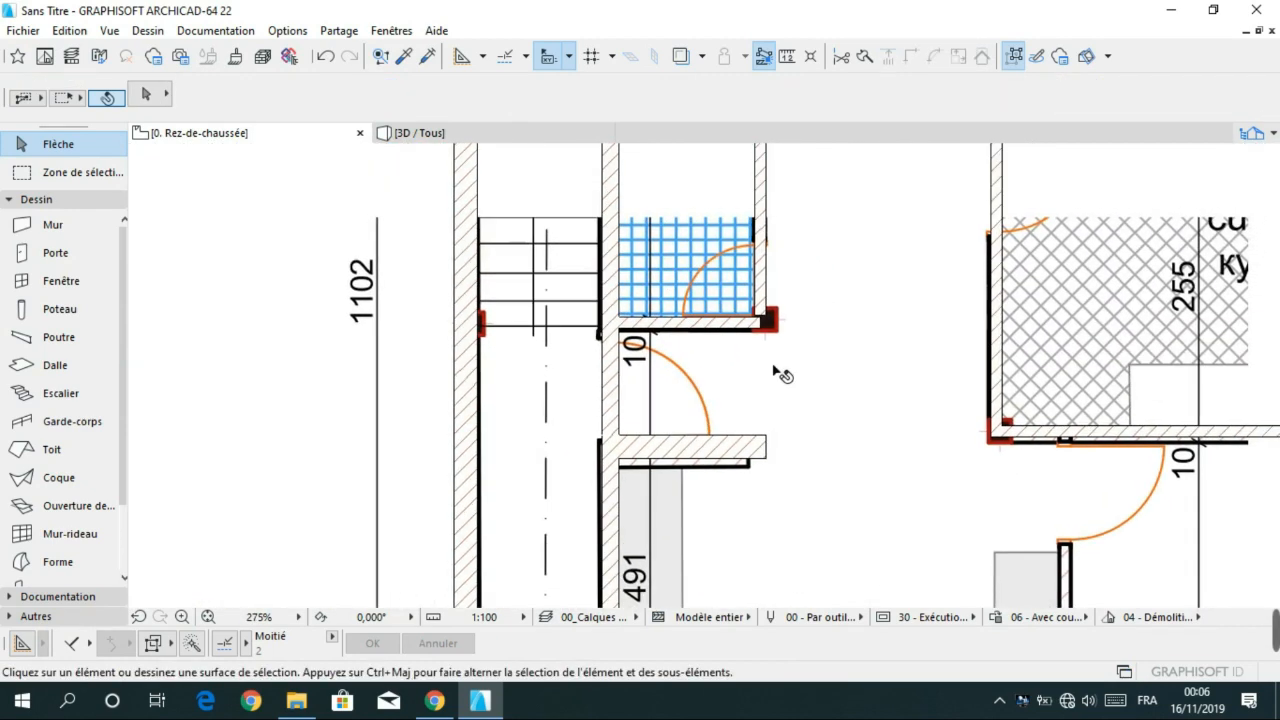
left_click(767, 313)
scroll(771, 351, "up", 6)
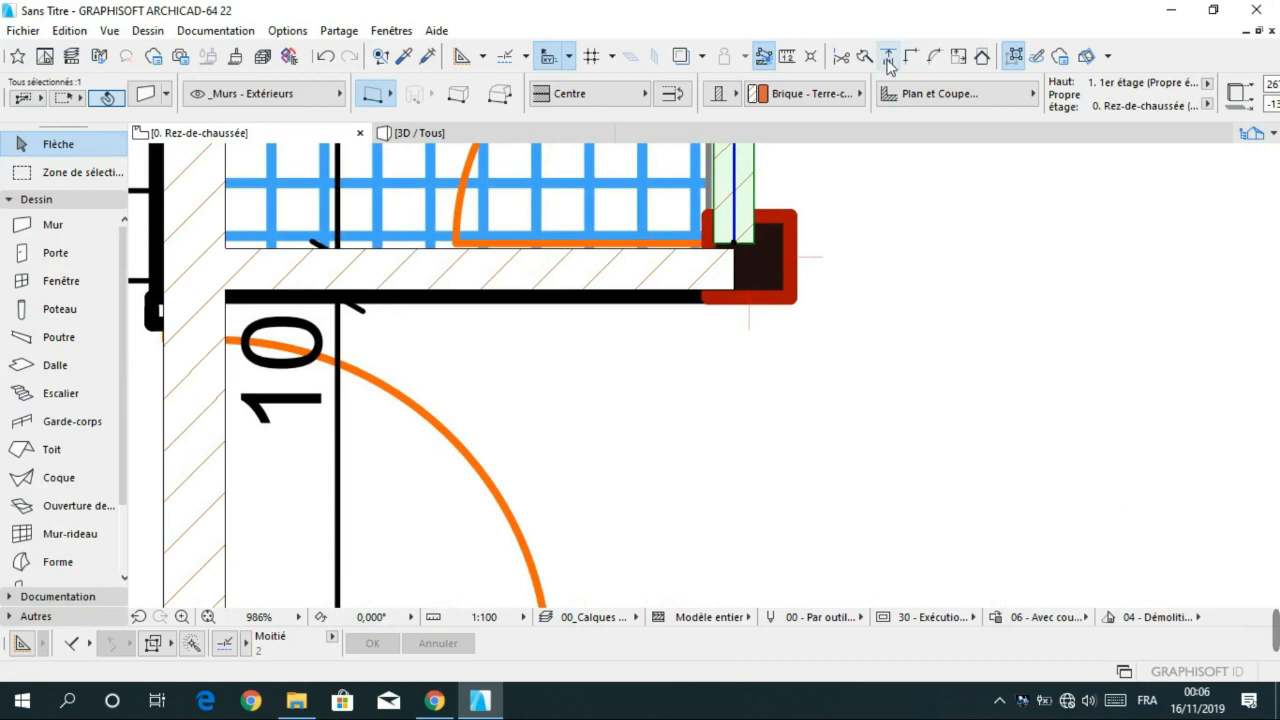
left_click(887, 57)
left_click(708, 297)
scroll(800, 357, "down", 6)
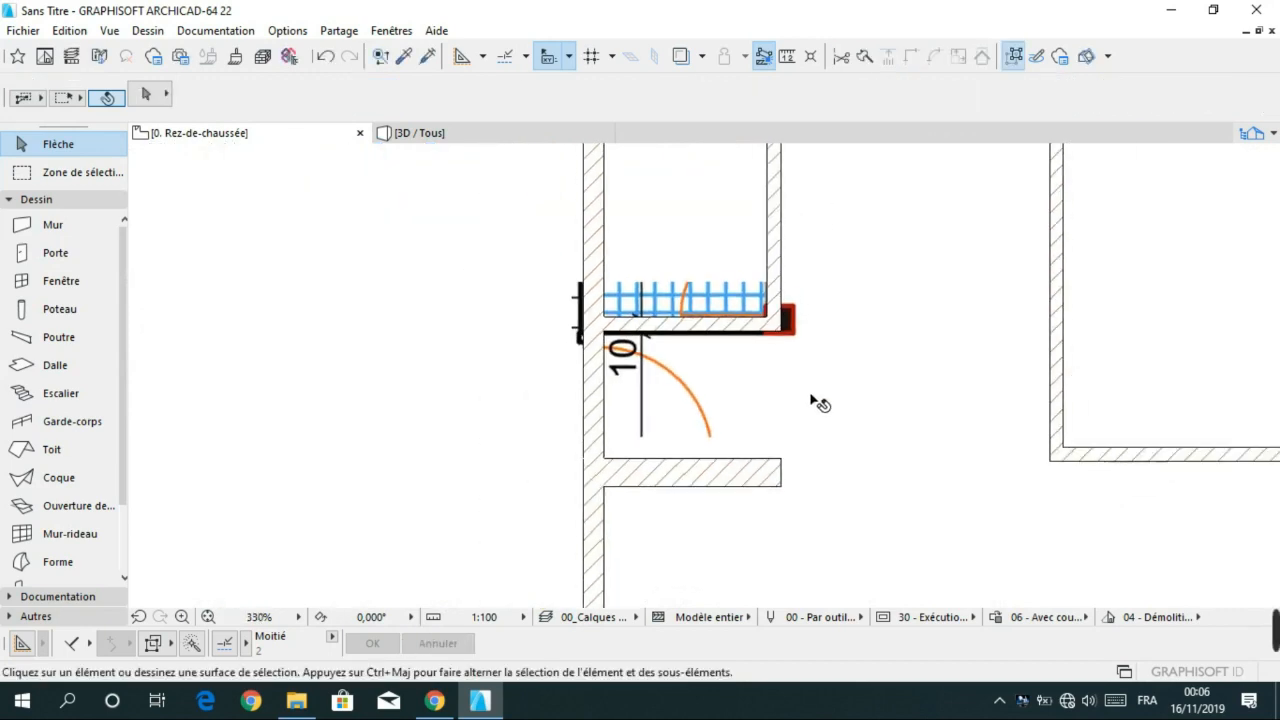
- Move the short horizontal wall between the hallway and the living room down onto its outline in the underlying plan
middle_click_drag(812, 384, 820, 363)
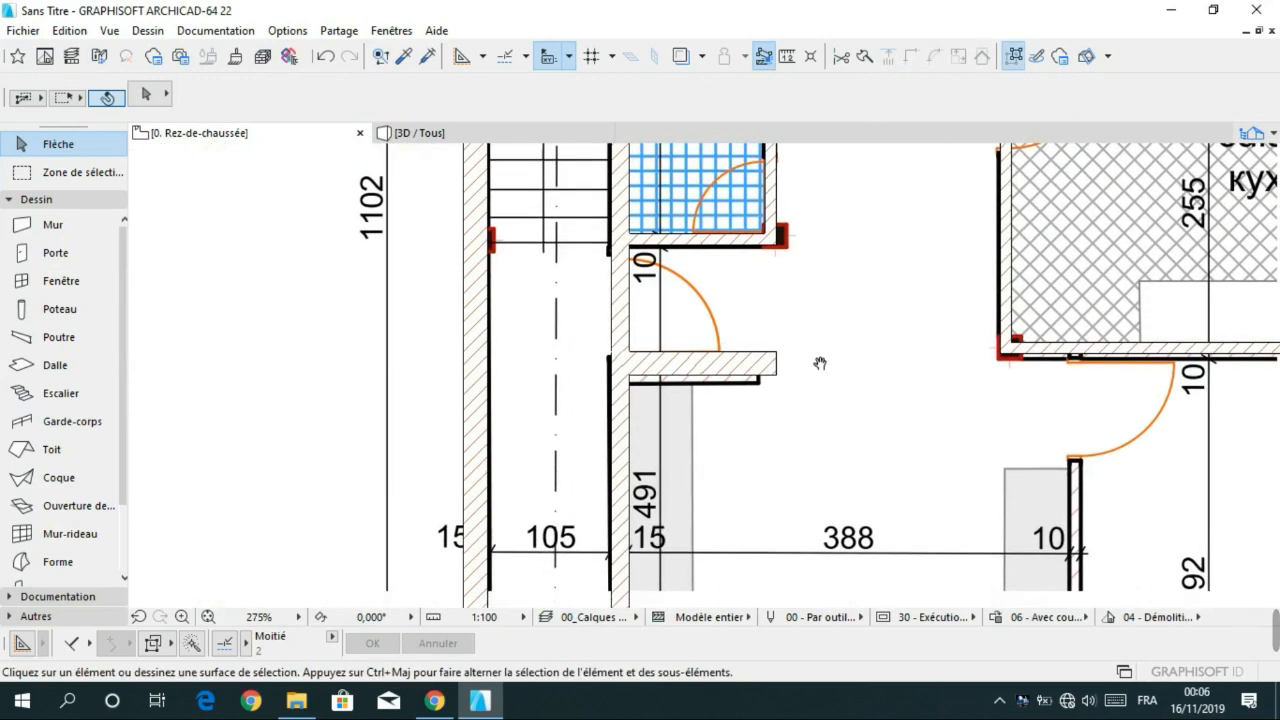
left_click(733, 375)
left_click(725, 377)
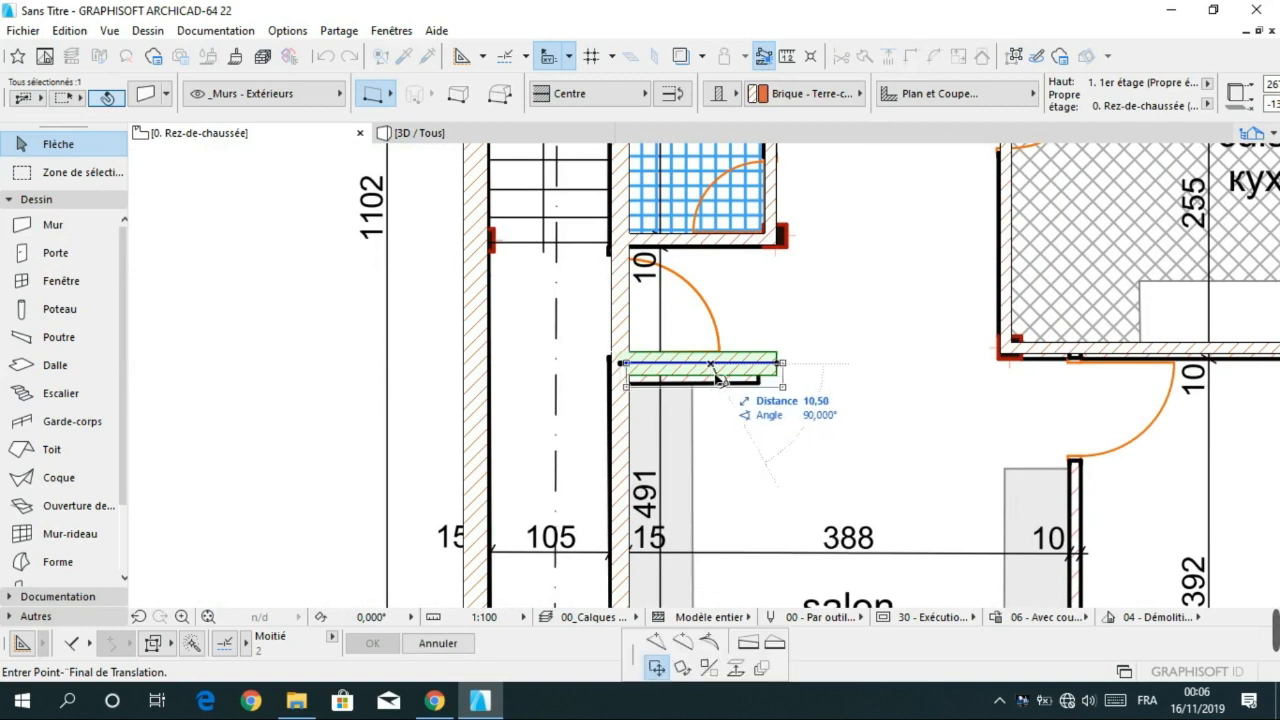
left_click(719, 378)
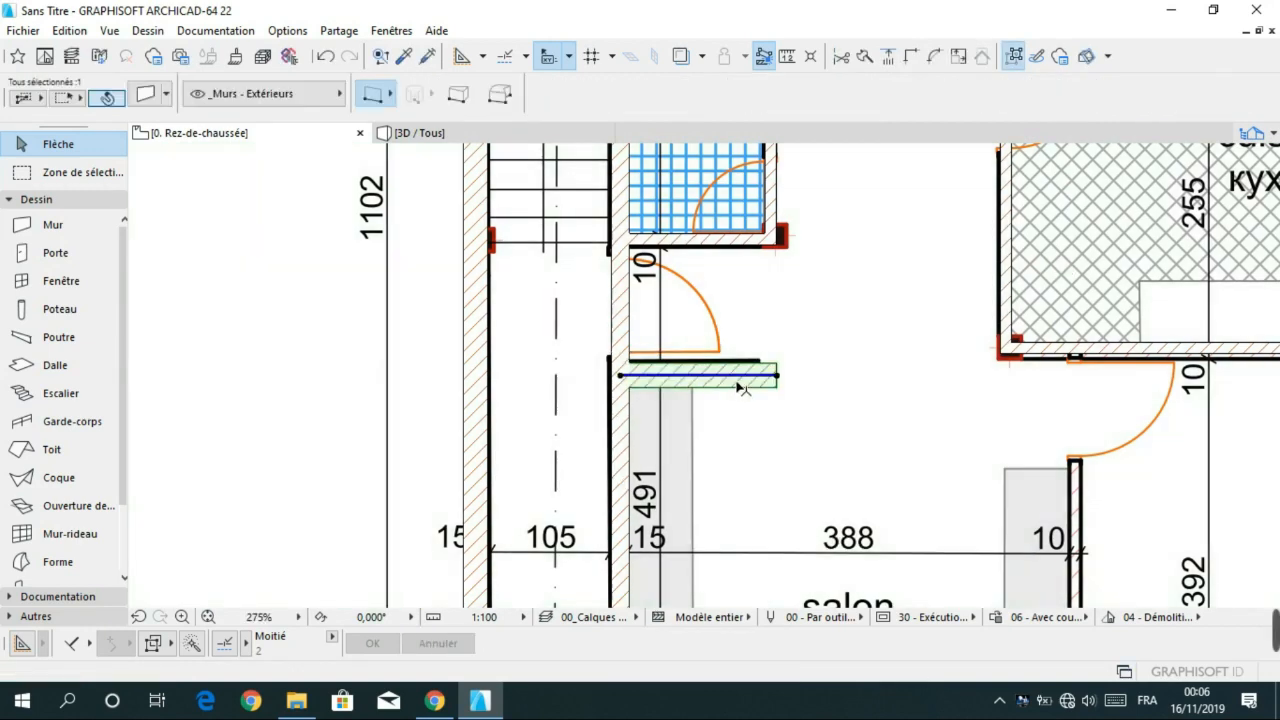
scroll(734, 380, "up", 3)
left_click(820, 372)
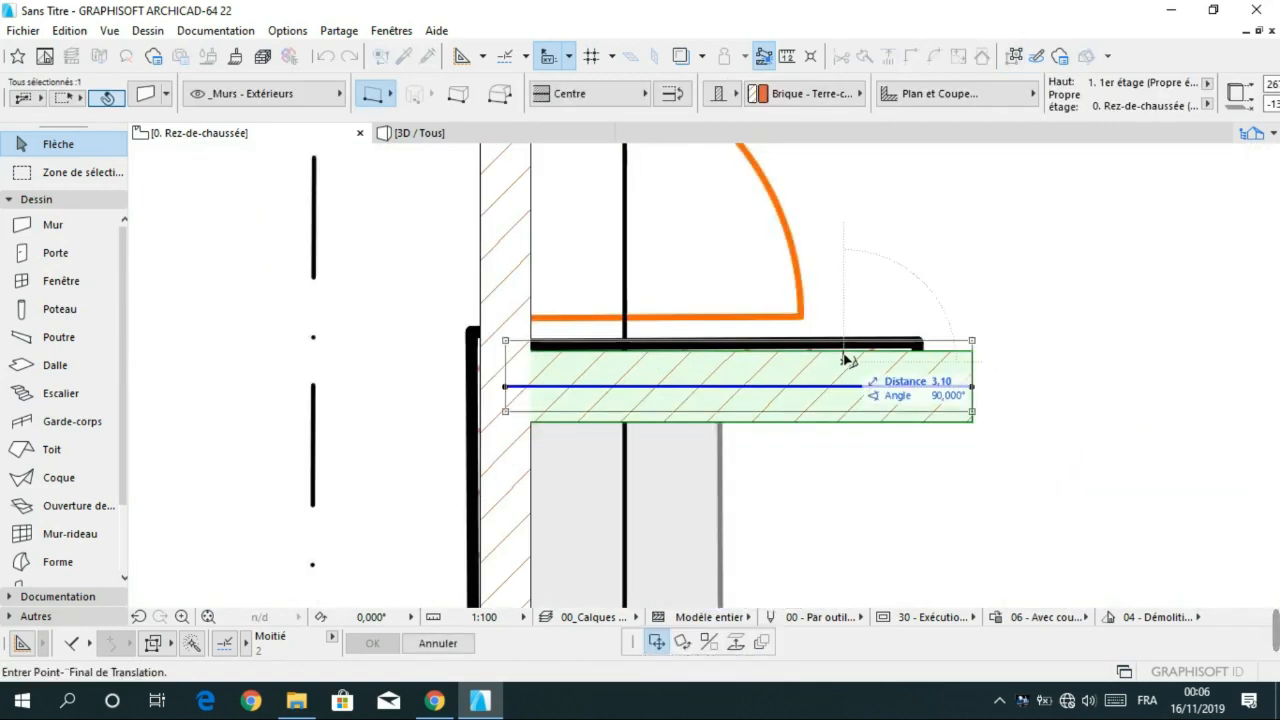
left_click(849, 358)
scroll(920, 400, "down", 3)
scroll(1000, 394, "down", 5)
left_click(1000, 394)
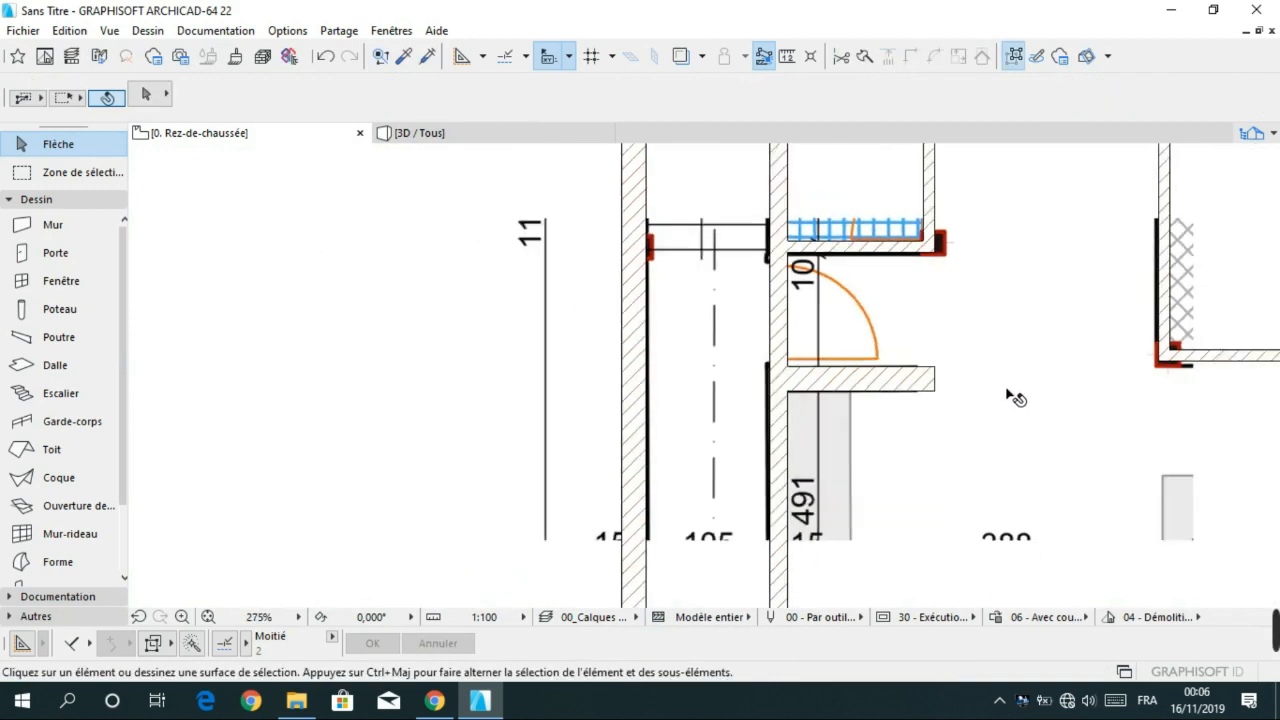
- Move the horizontal wall between the kitchen and the bedroom below it down onto the matching plan outline
middle_click_drag(944, 389, 826, 388)
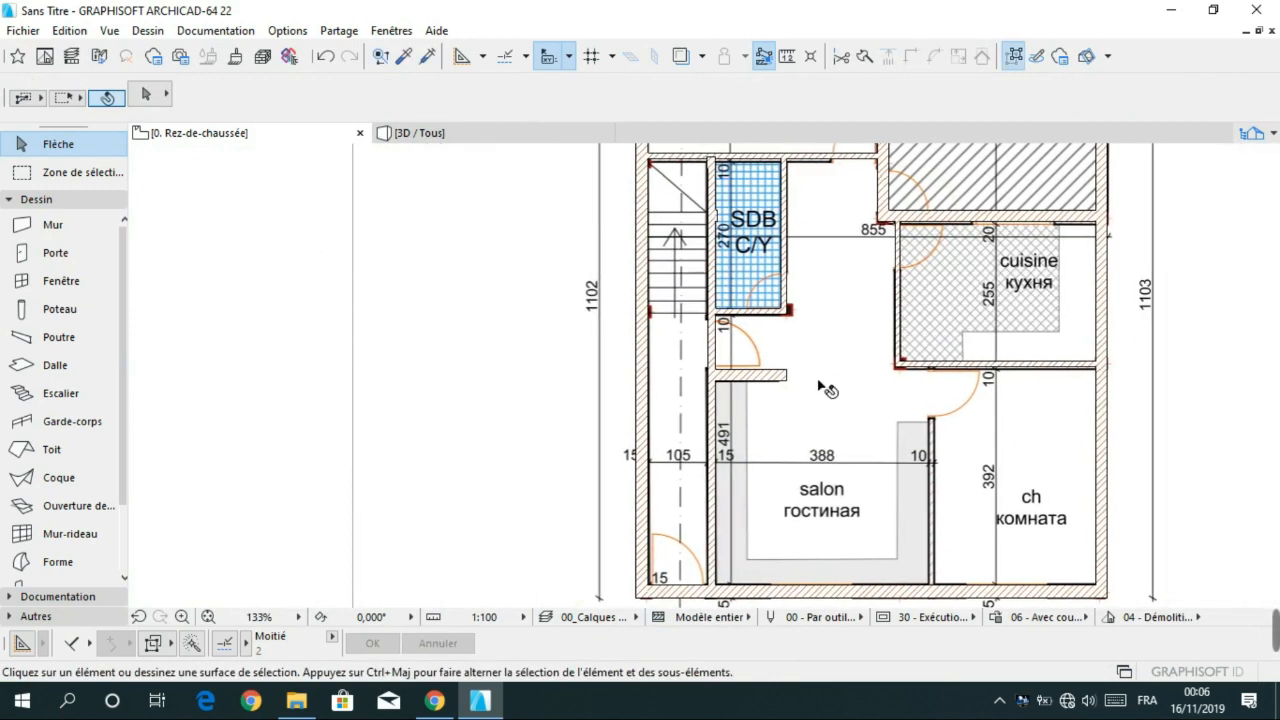
scroll(820, 418, "down", 4)
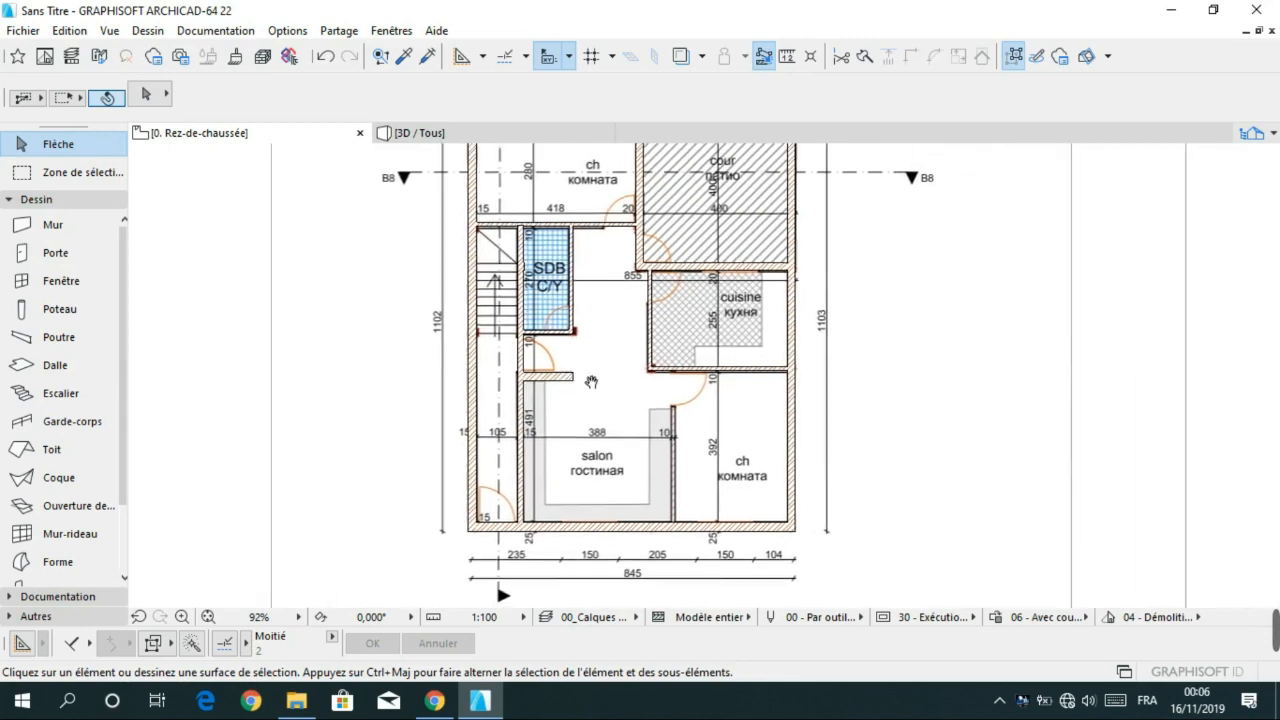
middle_click_drag(852, 424, 723, 420)
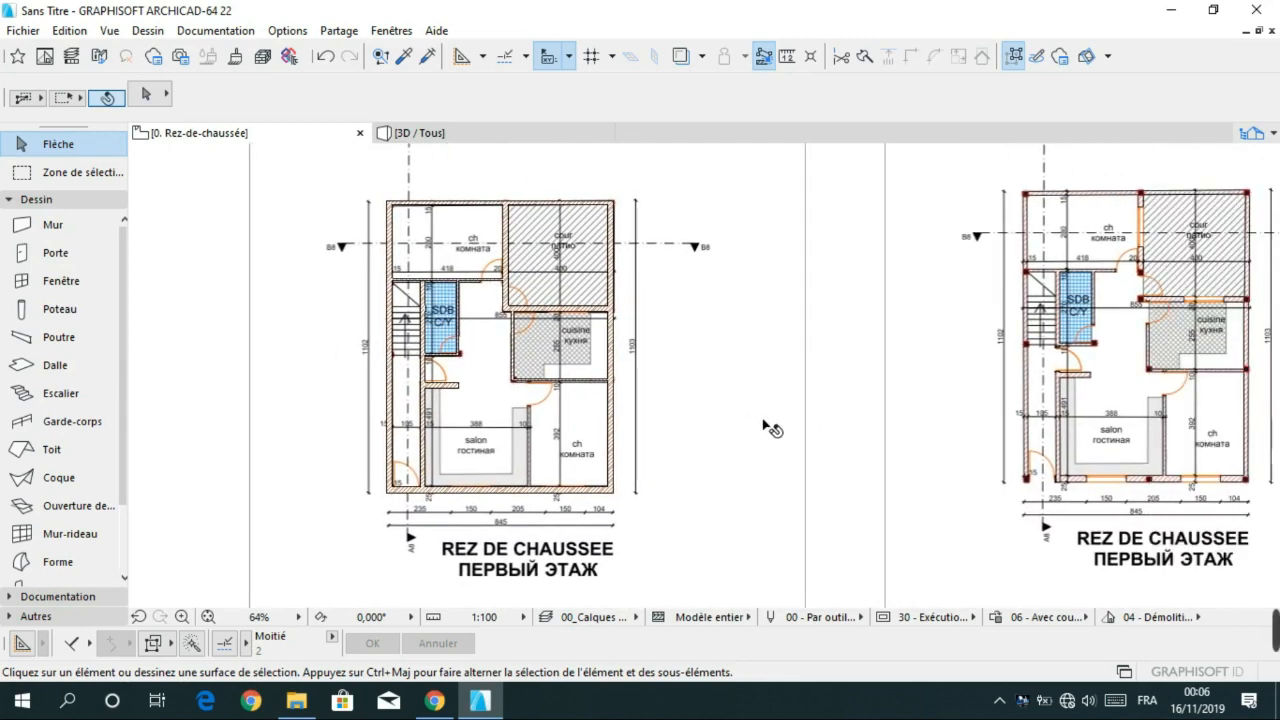
scroll(578, 437, "up", 1)
scroll(655, 440, "up", 1)
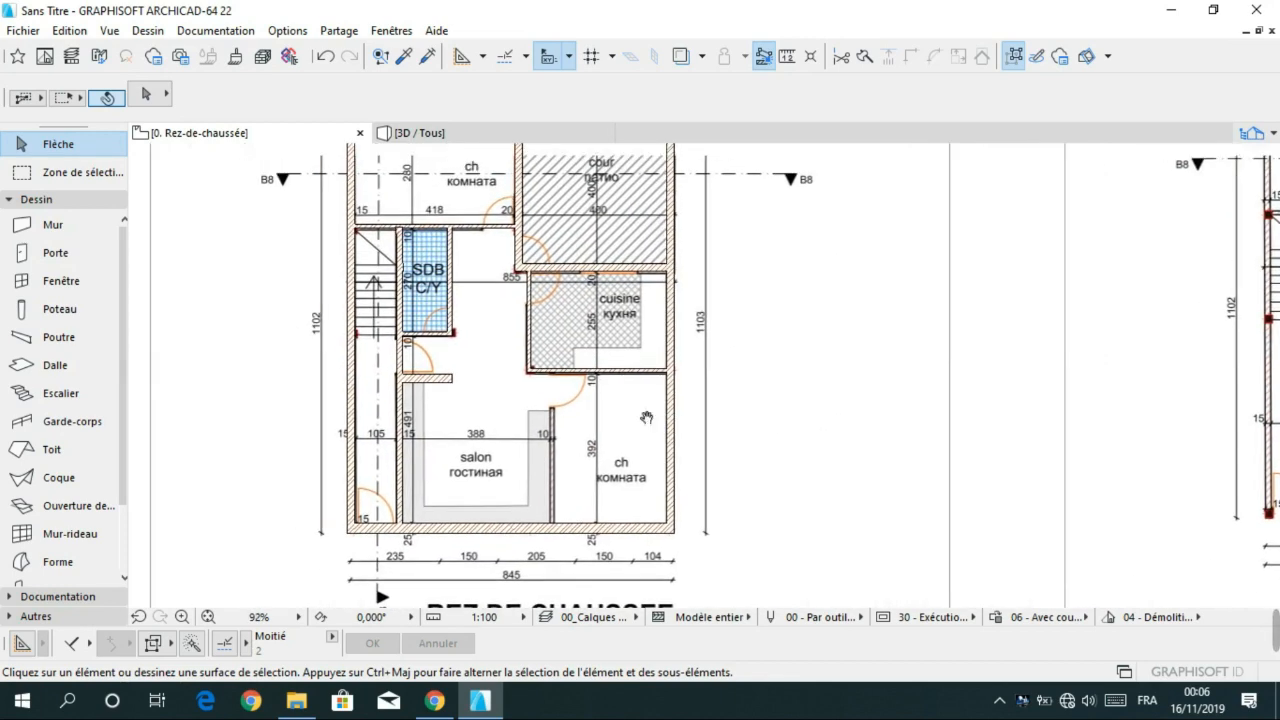
middle_click_drag(662, 442, 694, 443)
scroll(714, 357, "up", 3)
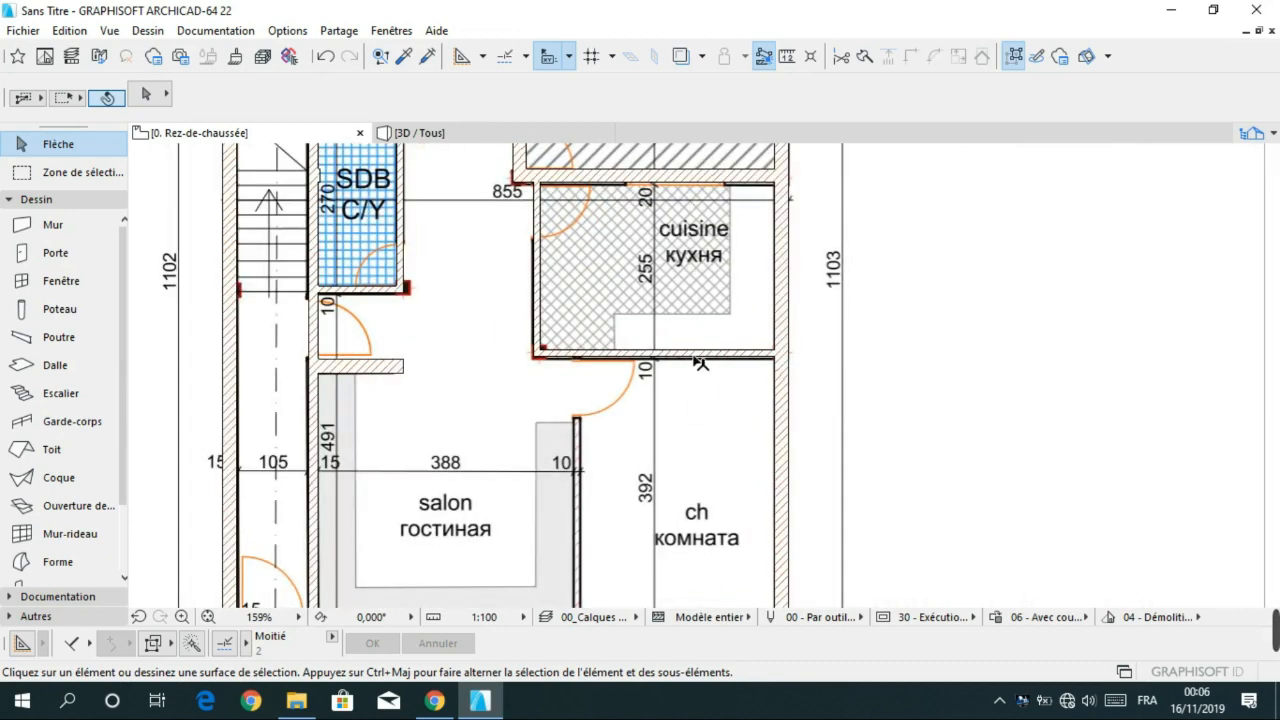
scroll(693, 362, "up", 4)
scroll(693, 361, "up", 1)
left_click(636, 360)
left_click(636, 359)
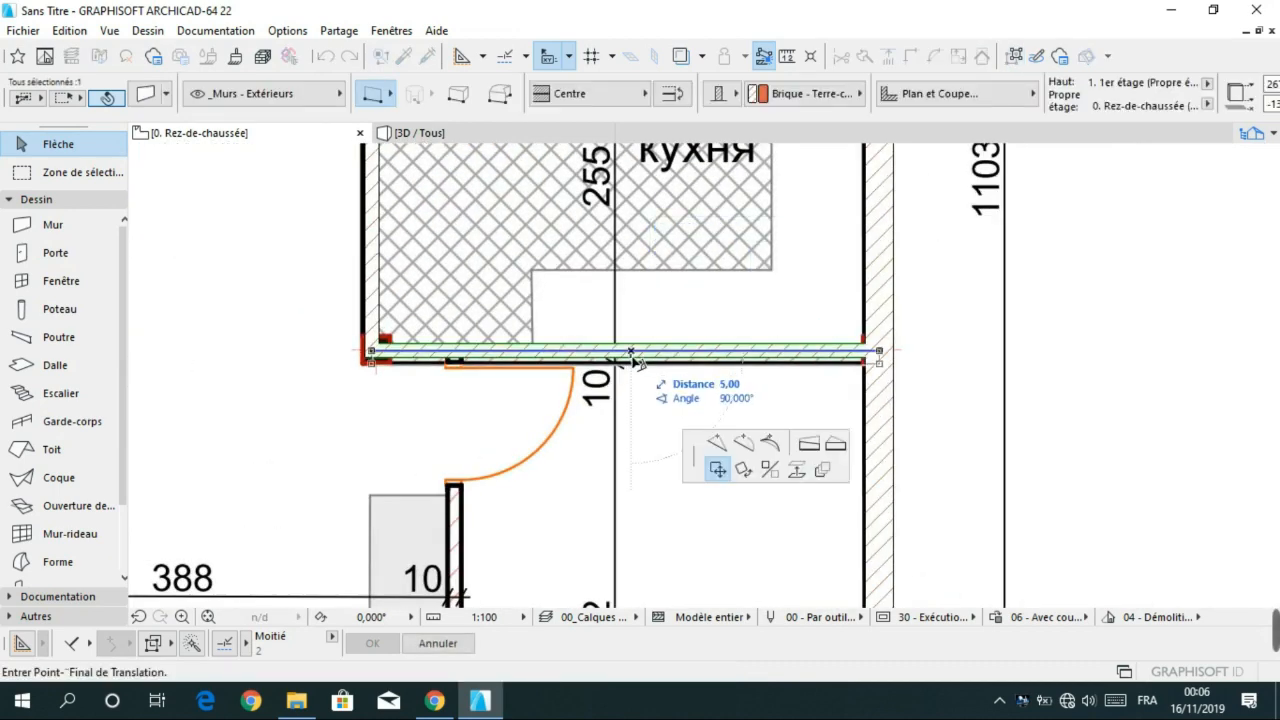
left_click(635, 364)
- Move the kitchen's vertical hallway-side wall outward toward the hallway to match its outline in the underlying plan
middle_click_drag(495, 337, 744, 468)
scroll(744, 466, "down", 2)
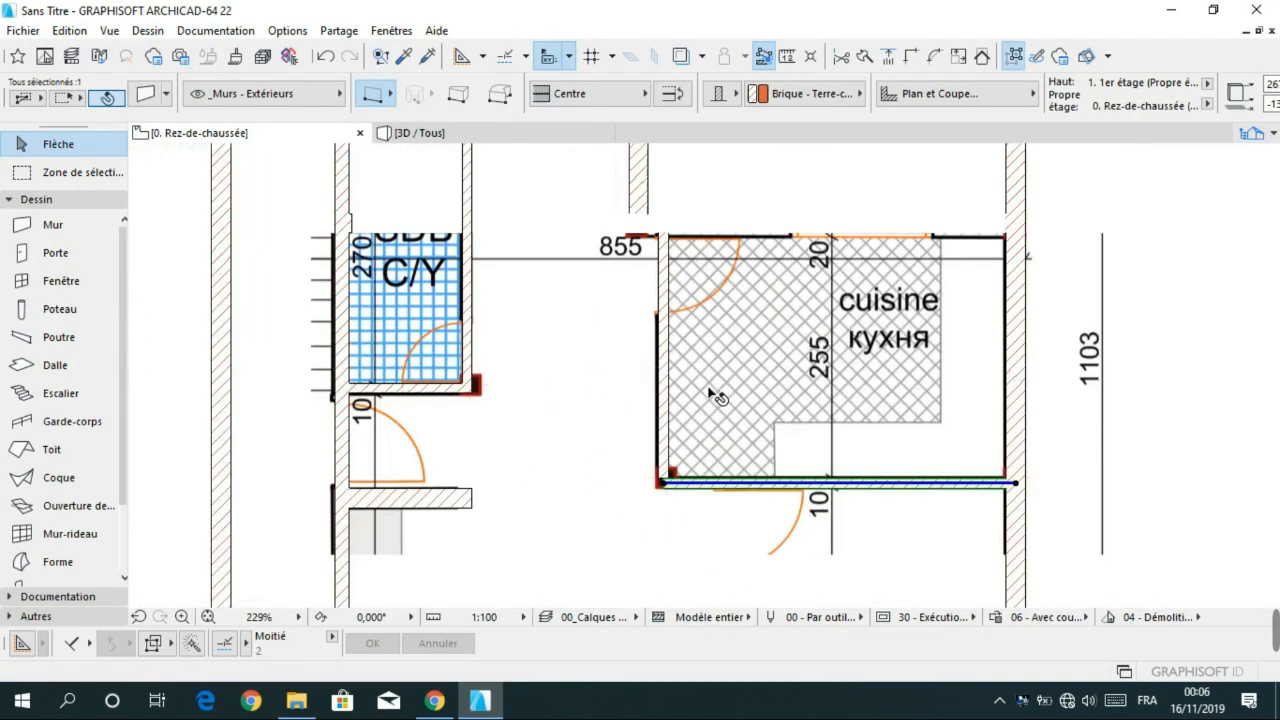
middle_click_drag(735, 403, 780, 437)
scroll(715, 386, "up", 2)
left_click(714, 385)
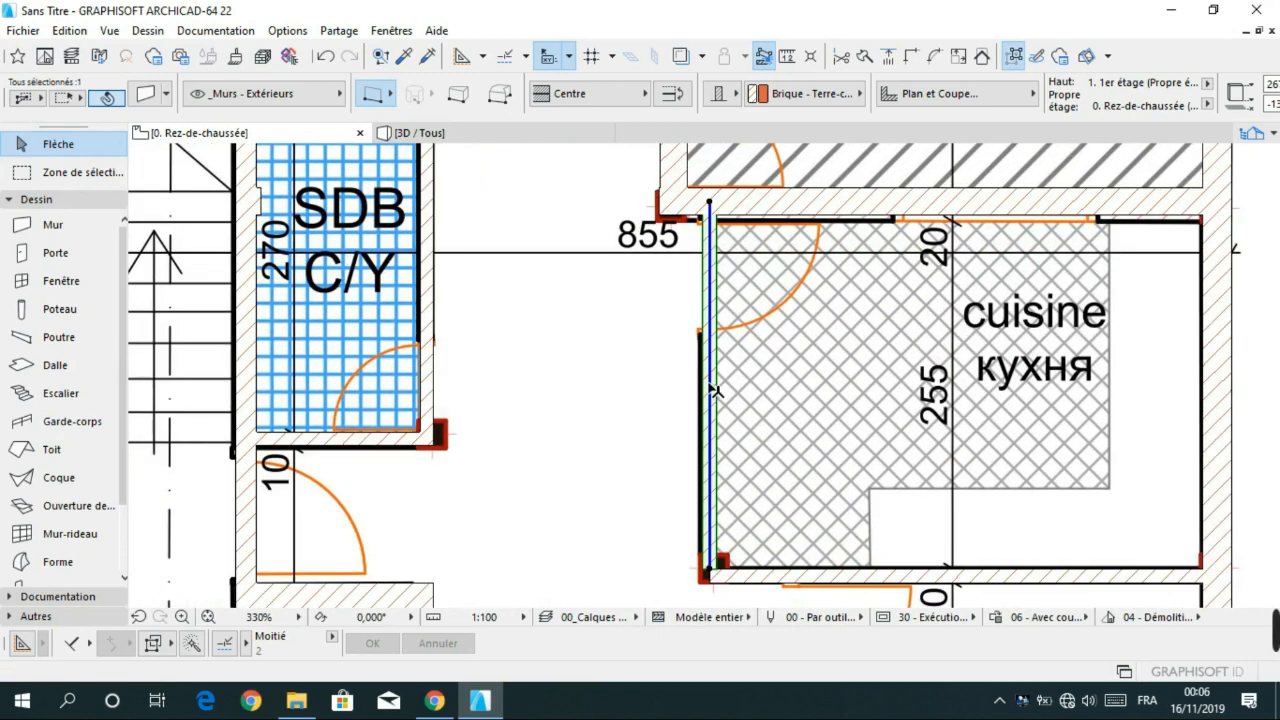
left_click(709, 383)
scroll(706, 388, "up", 5)
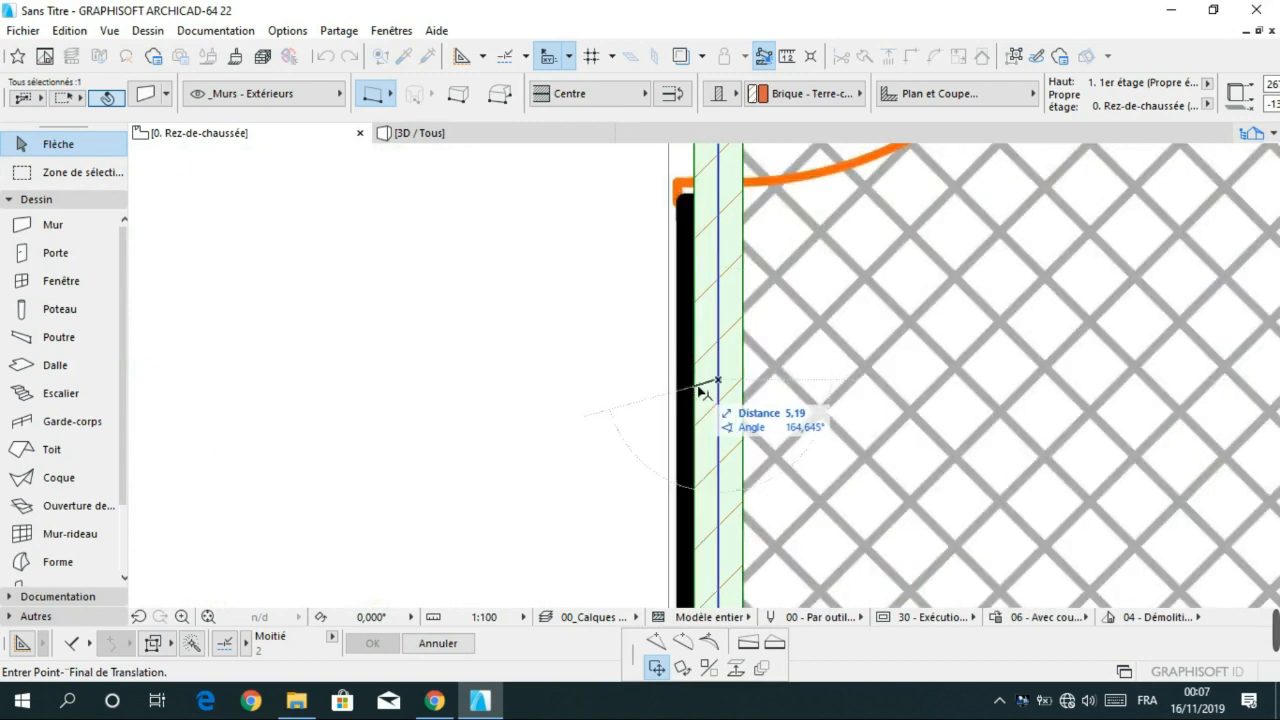
left_click(703, 386)
scroll(702, 400, "down", 5)
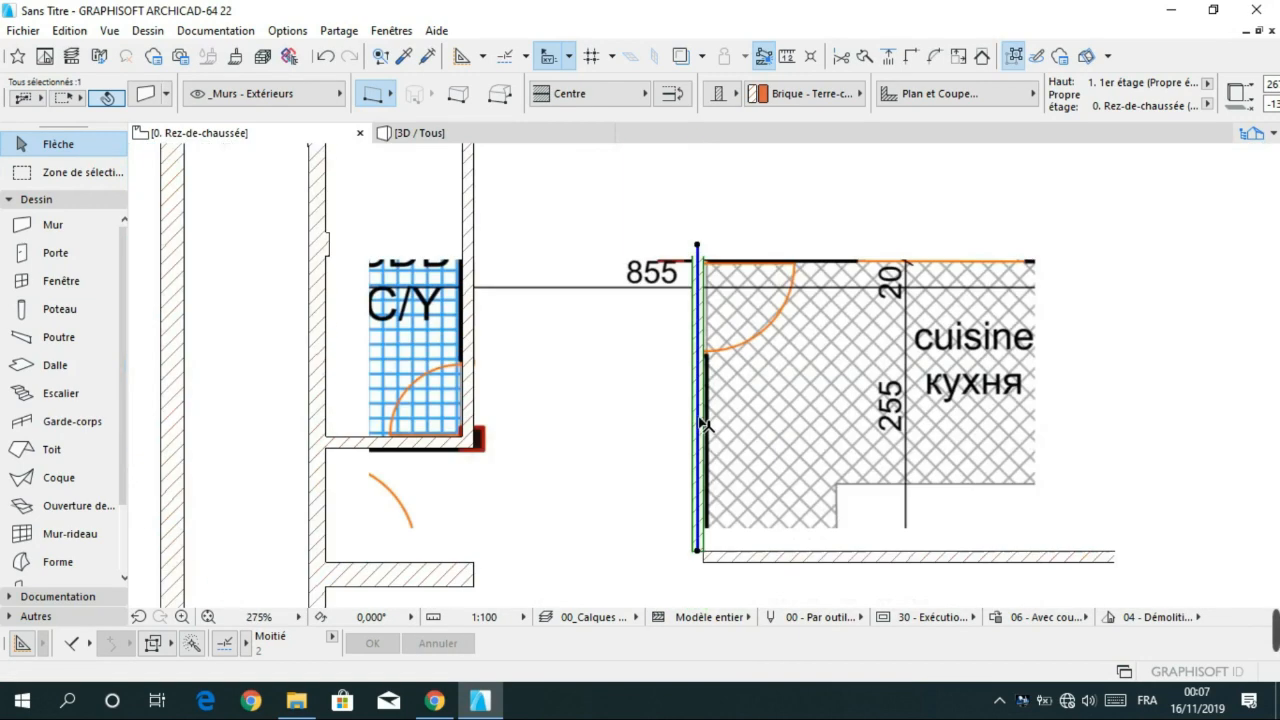
- Shift the kitchen's hallway-side wall slightly back so its outer face lines up with the corner column's outer edge
scroll(700, 436, "up", 5)
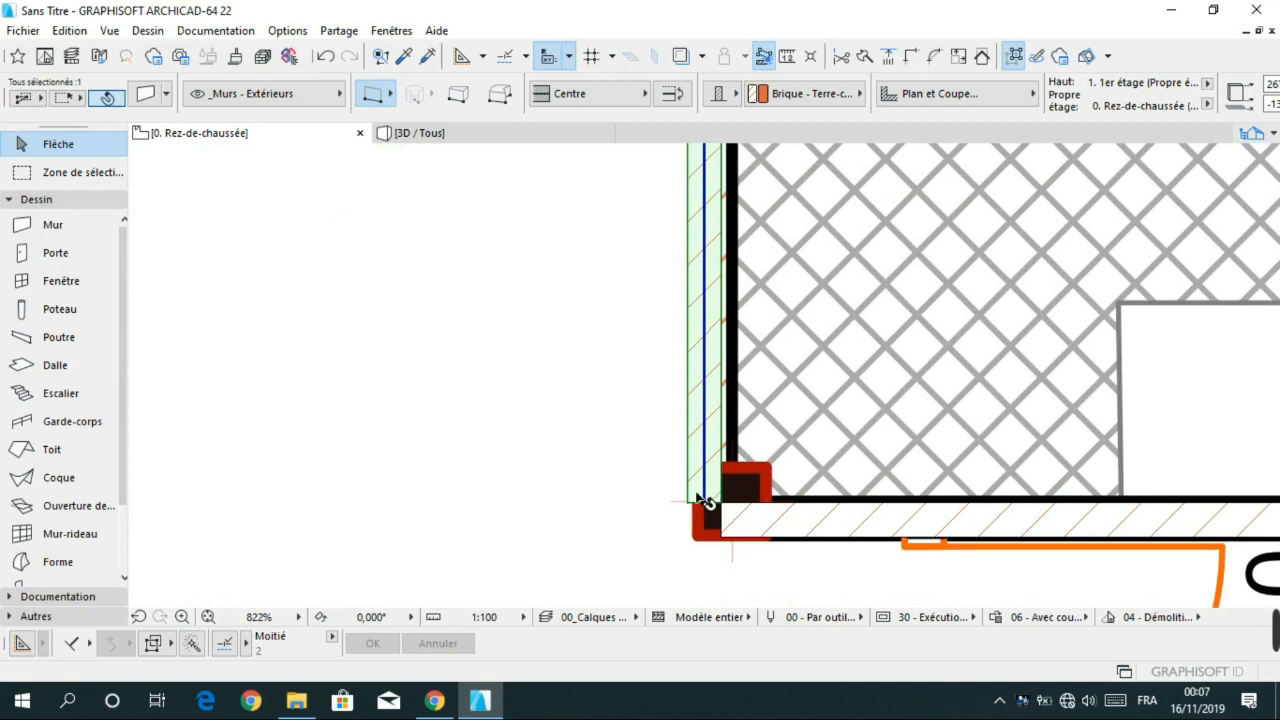
scroll(690, 512, "up", 3)
left_click(699, 507)
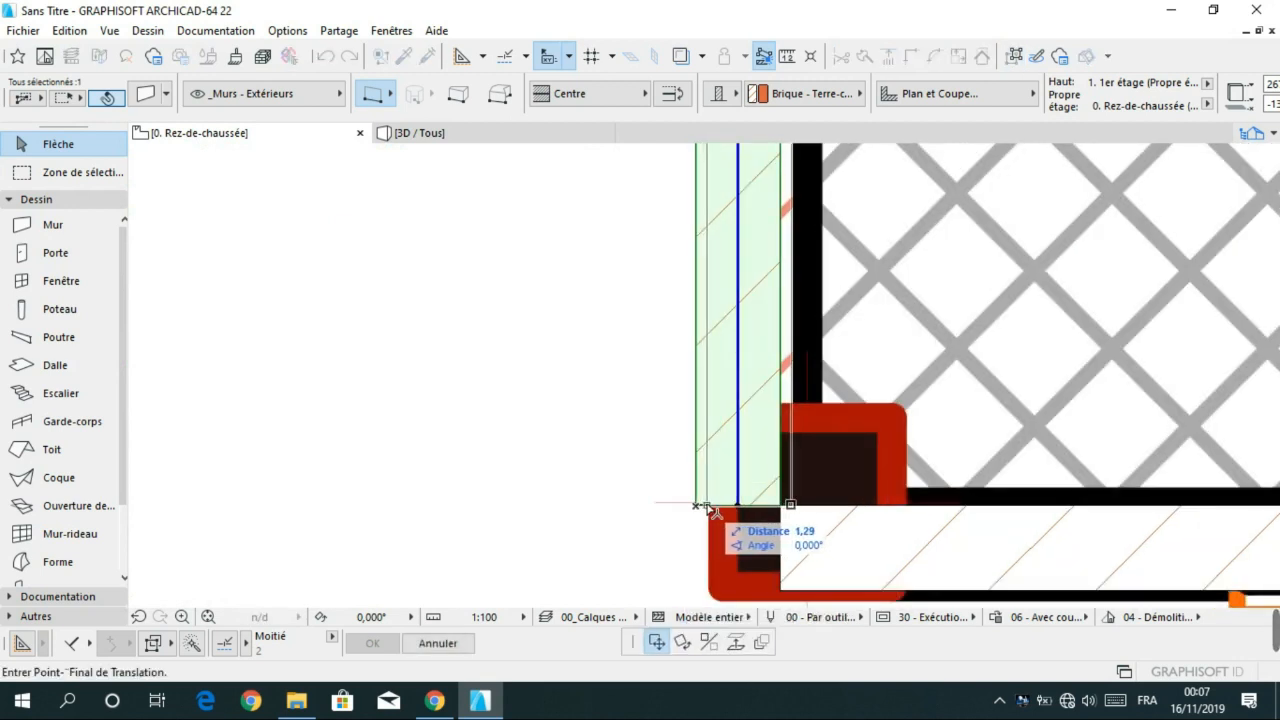
key("Escape")
scroll(655, 465, "down", 6)
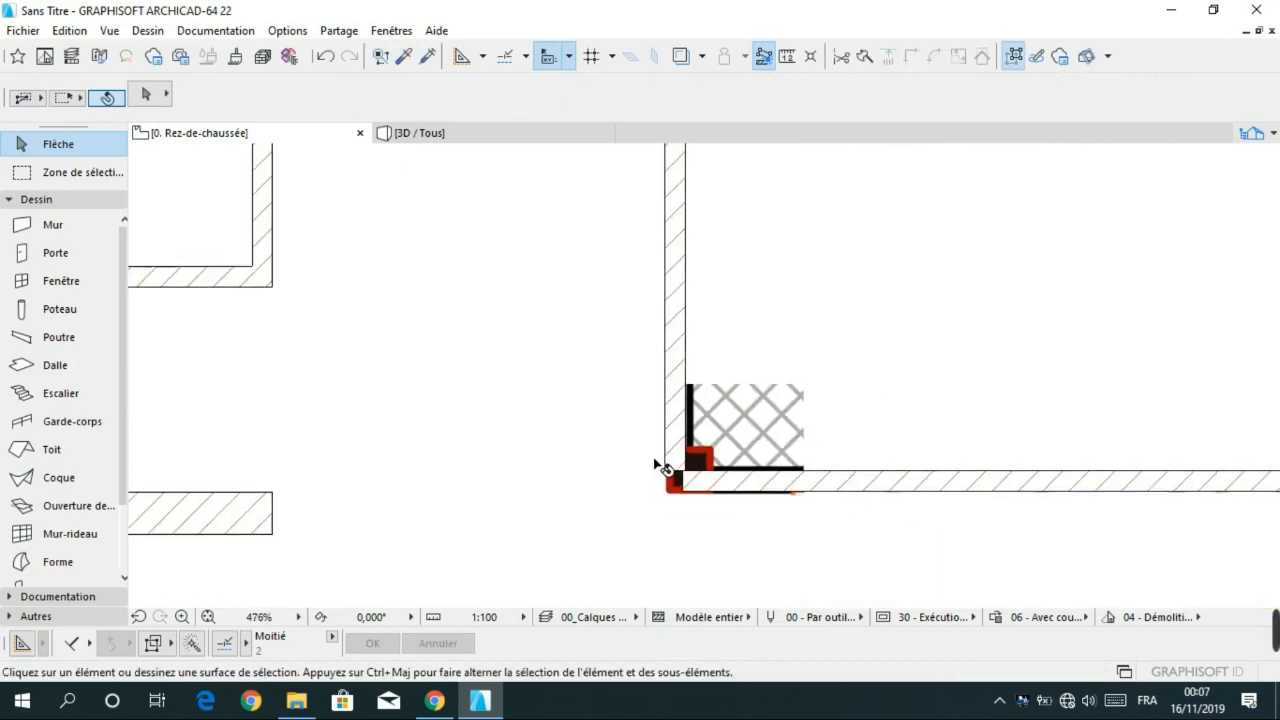
- Extend the kitchen's lower horizontal wall to the outer face of its hallway-side wall with Adjust to close the corner
left_click(680, 446)
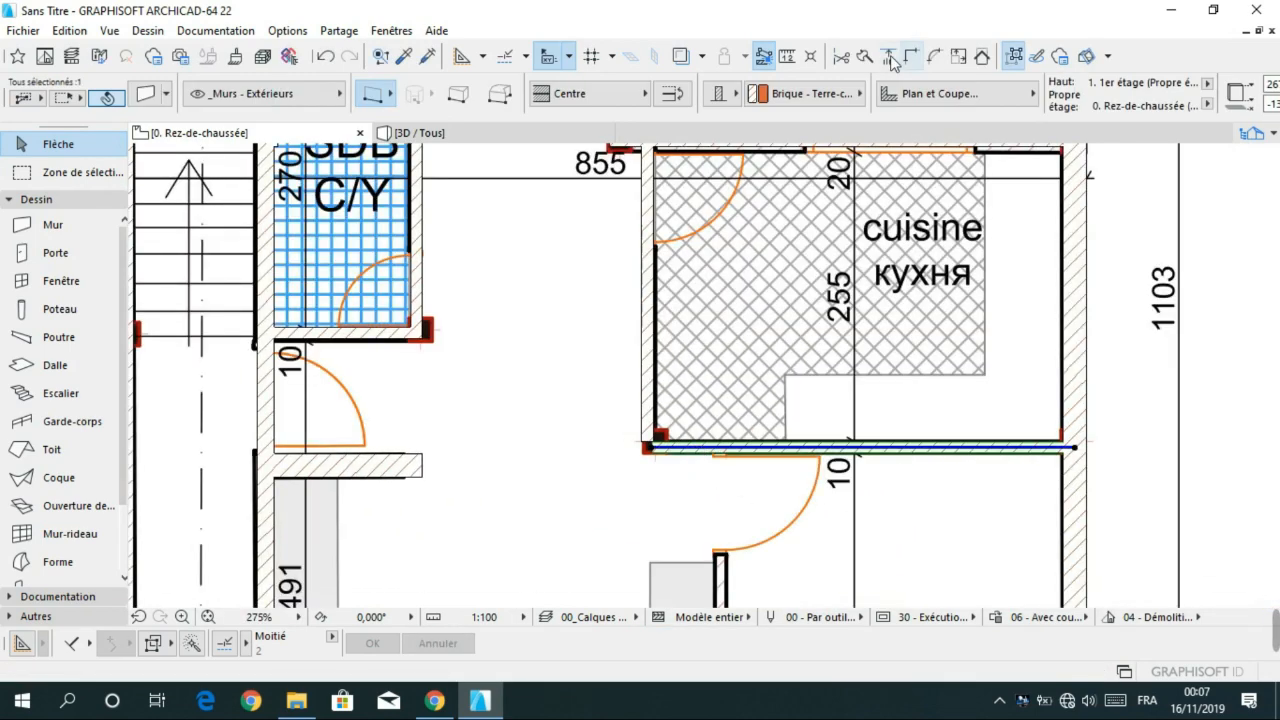
left_click(889, 57)
scroll(666, 432, "up", 6)
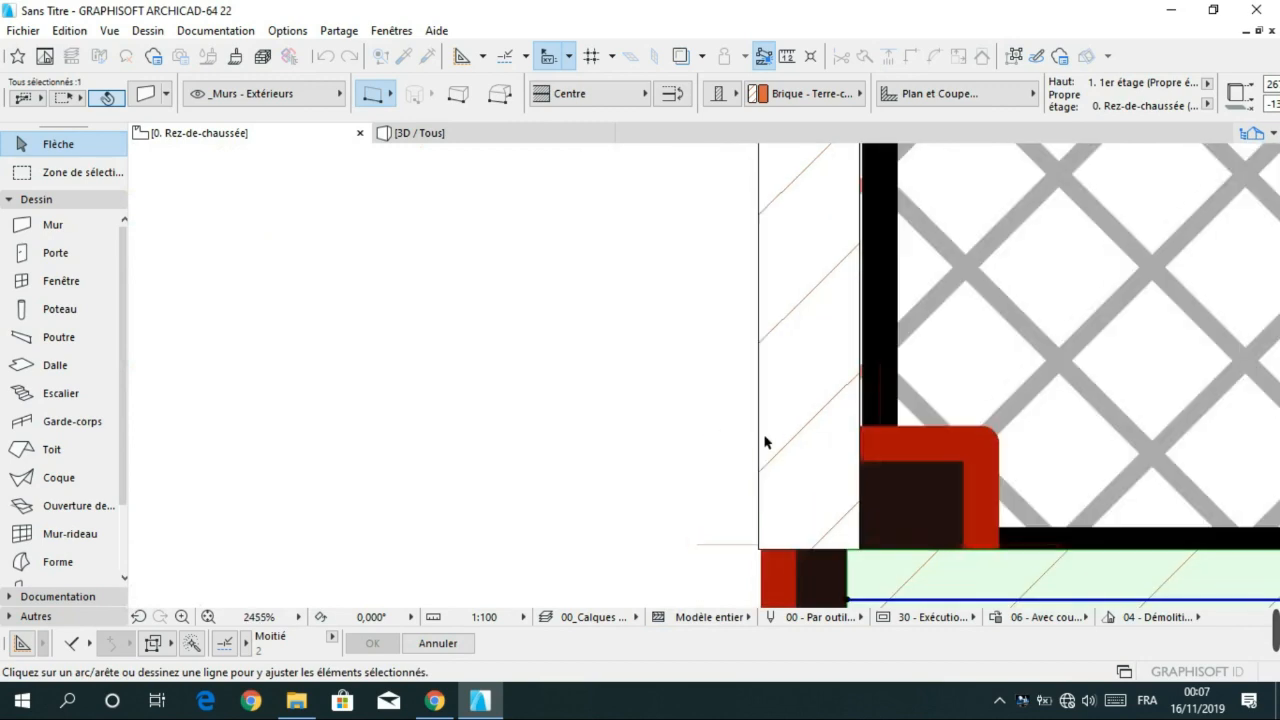
left_click(760, 443)
scroll(845, 477, "down", 5)
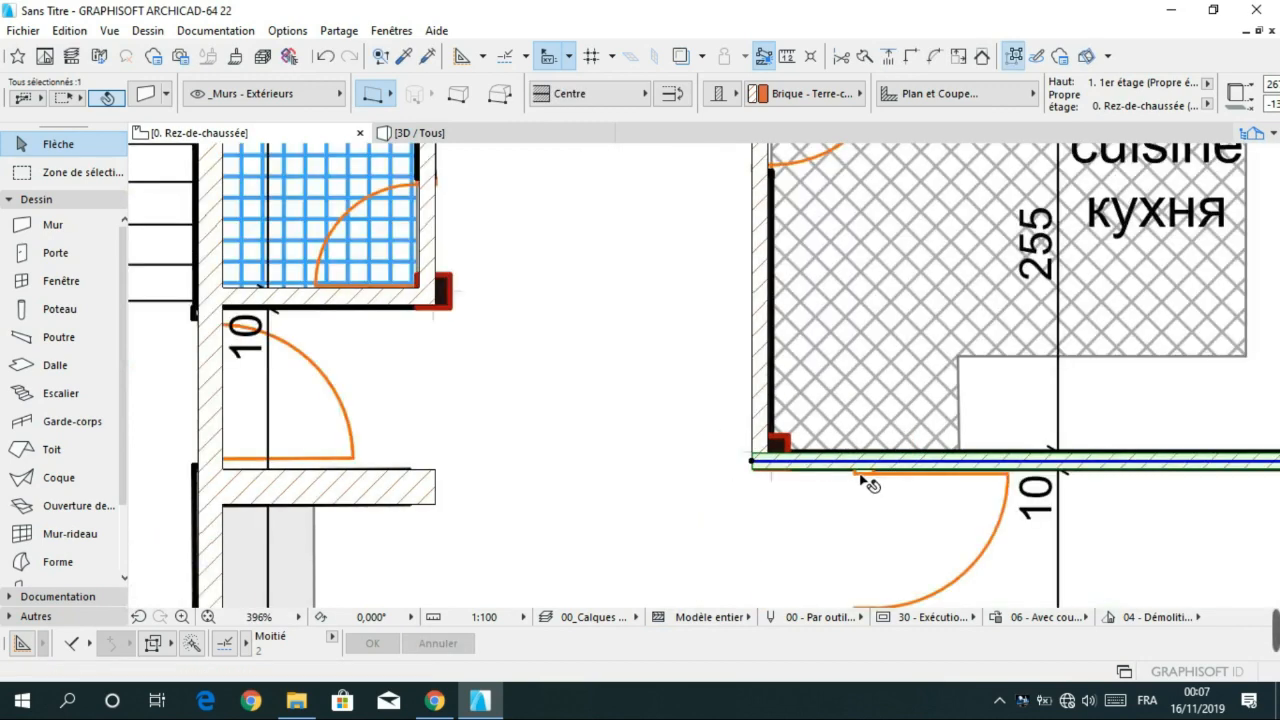
left_click(860, 493)
- Move the horizontal wall between the courtyard and the kitchen down towards its outline in the underlying plan
scroll(722, 470, "down", 3)
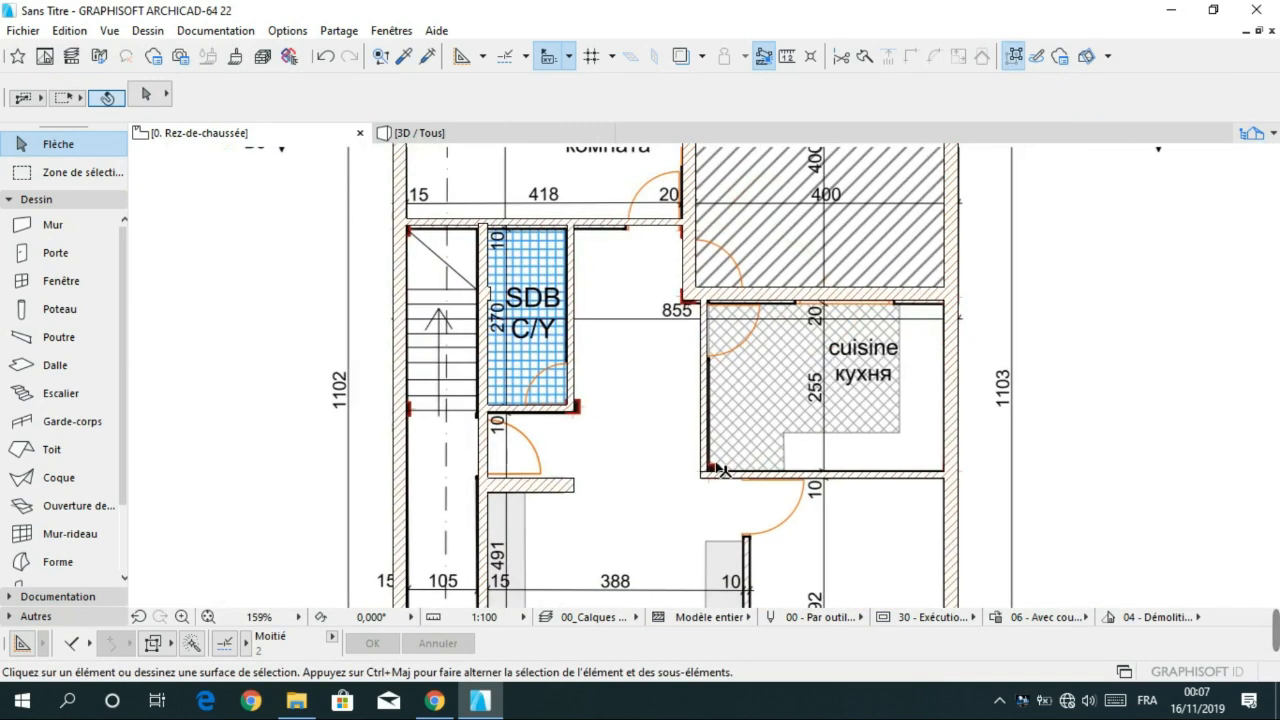
scroll(716, 348, "up", 4)
scroll(750, 295, "down", 2)
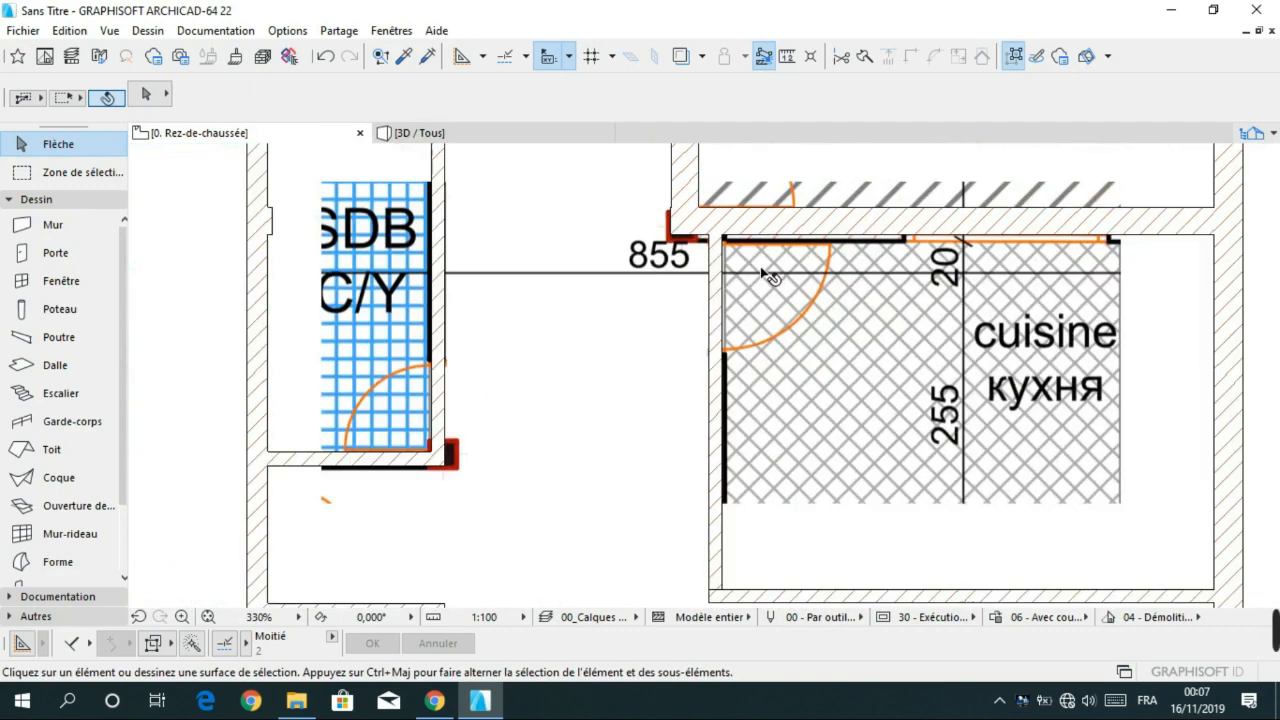
scroll(738, 390, "down", 3)
scroll(657, 349, "up", 1)
middle_click_drag(657, 349, 622, 491)
scroll(665, 462, "up", 4)
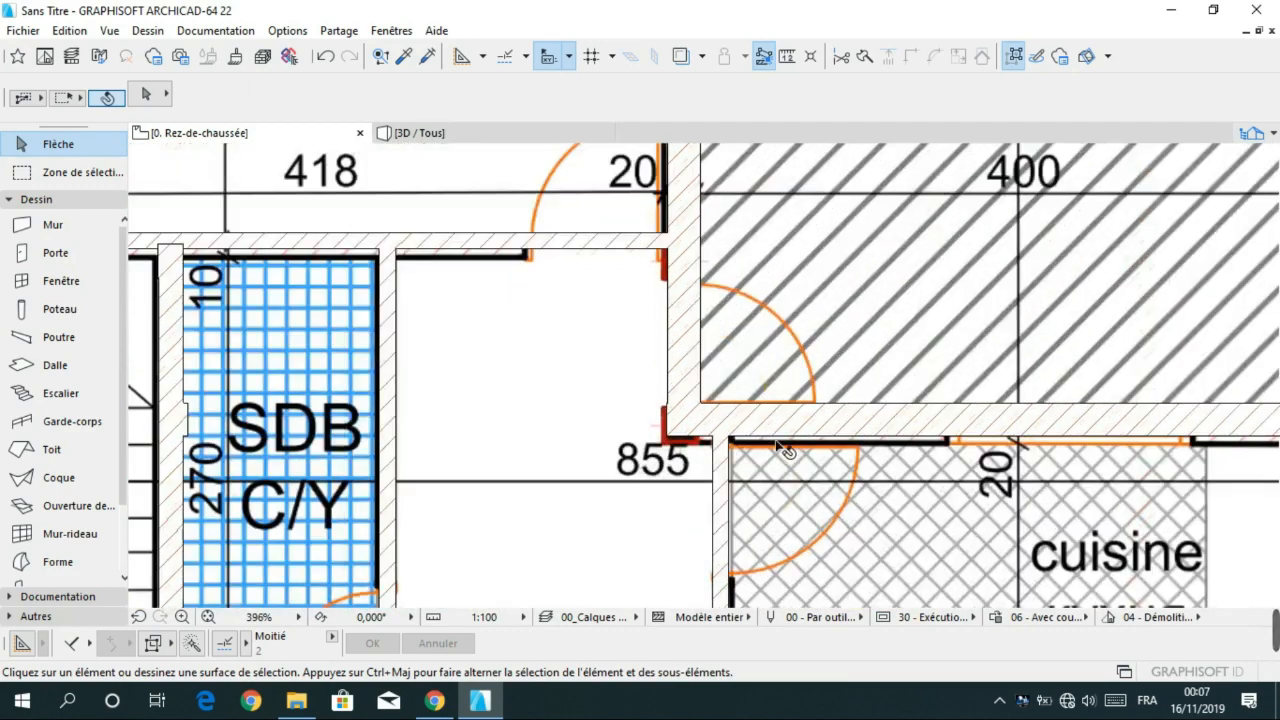
left_click(834, 427)
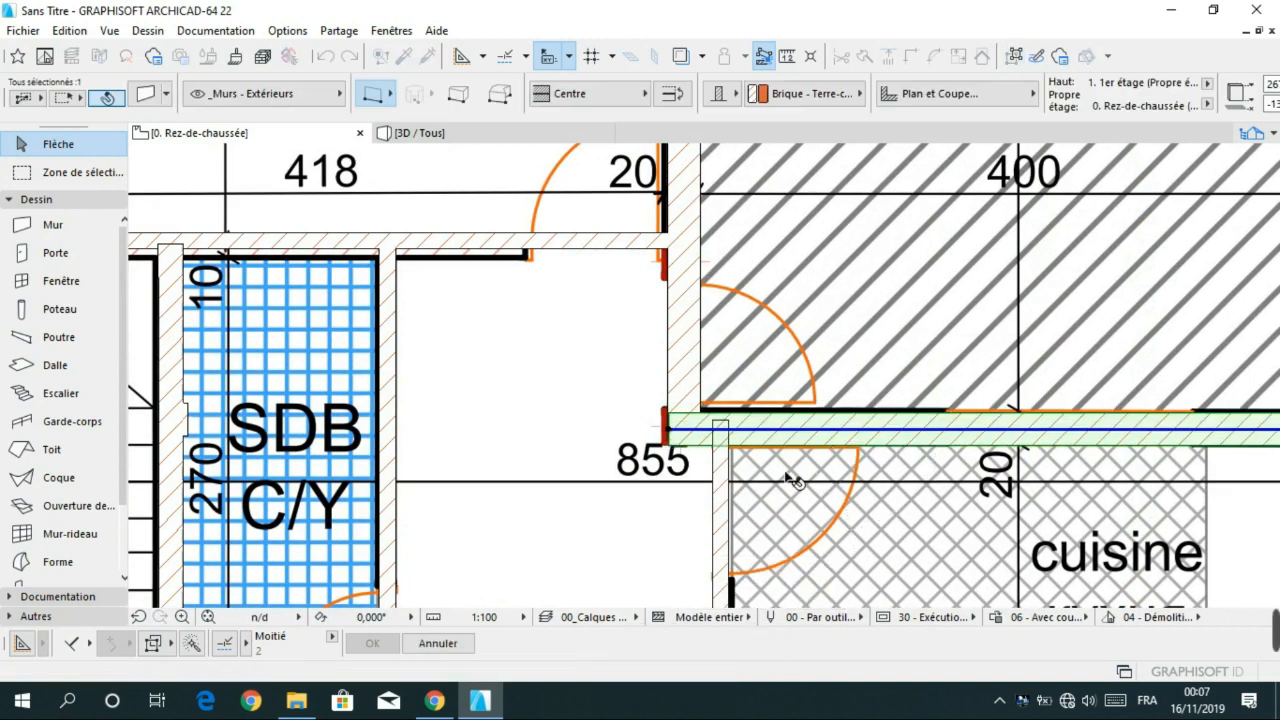
left_click(745, 428)
left_click(748, 430)
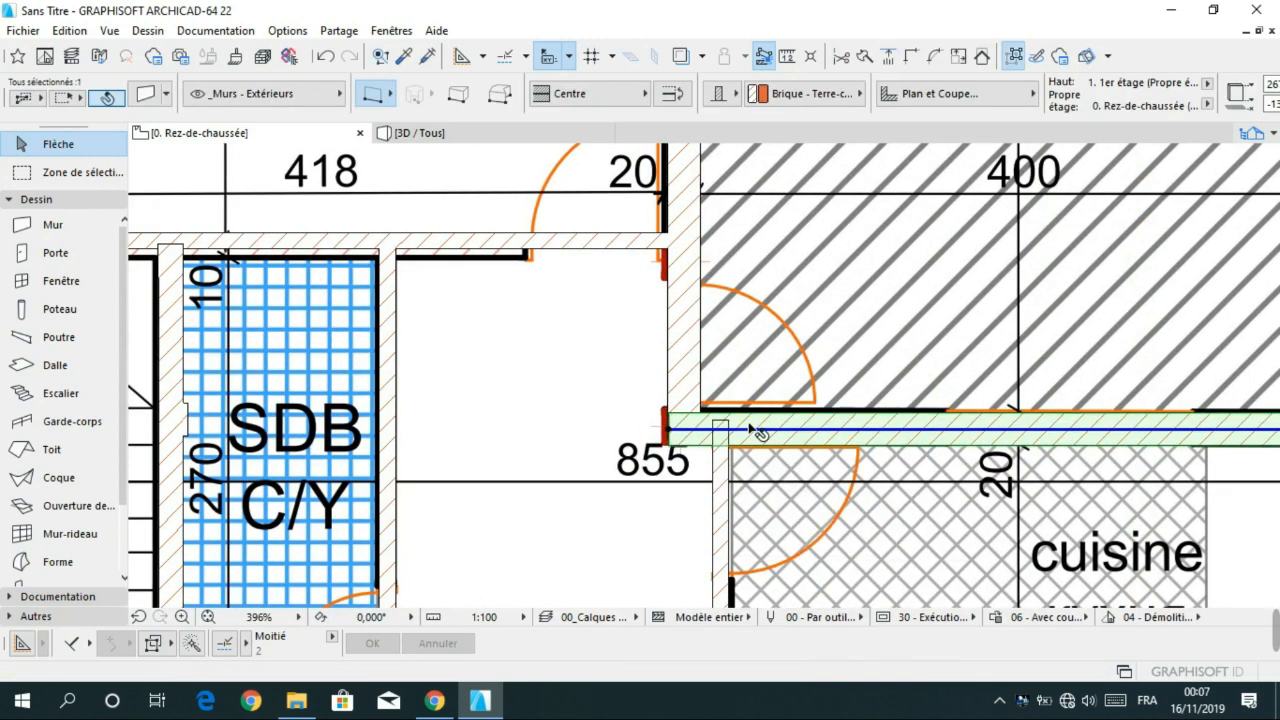
- Try the courtyard–kitchen wall slightly higher against the upper edge of its plan outline, and move it back down
scroll(760, 432, "up", 2)
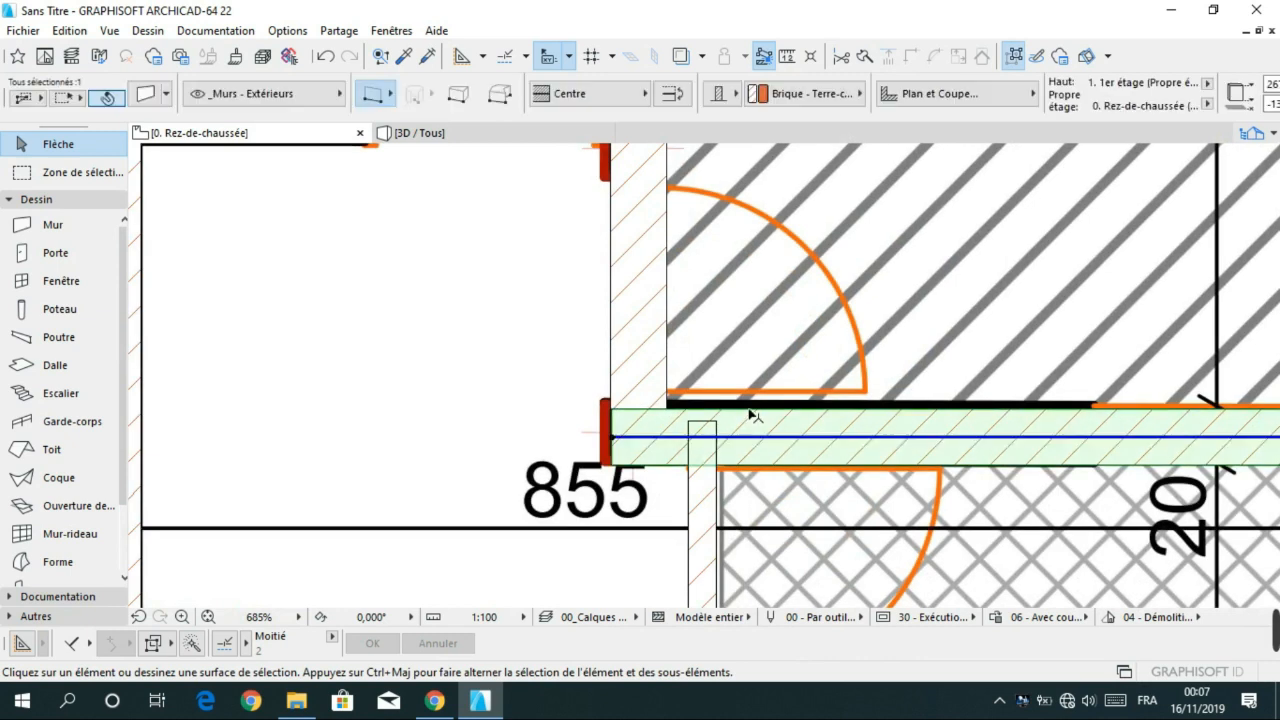
left_click(752, 414)
left_click(749, 405)
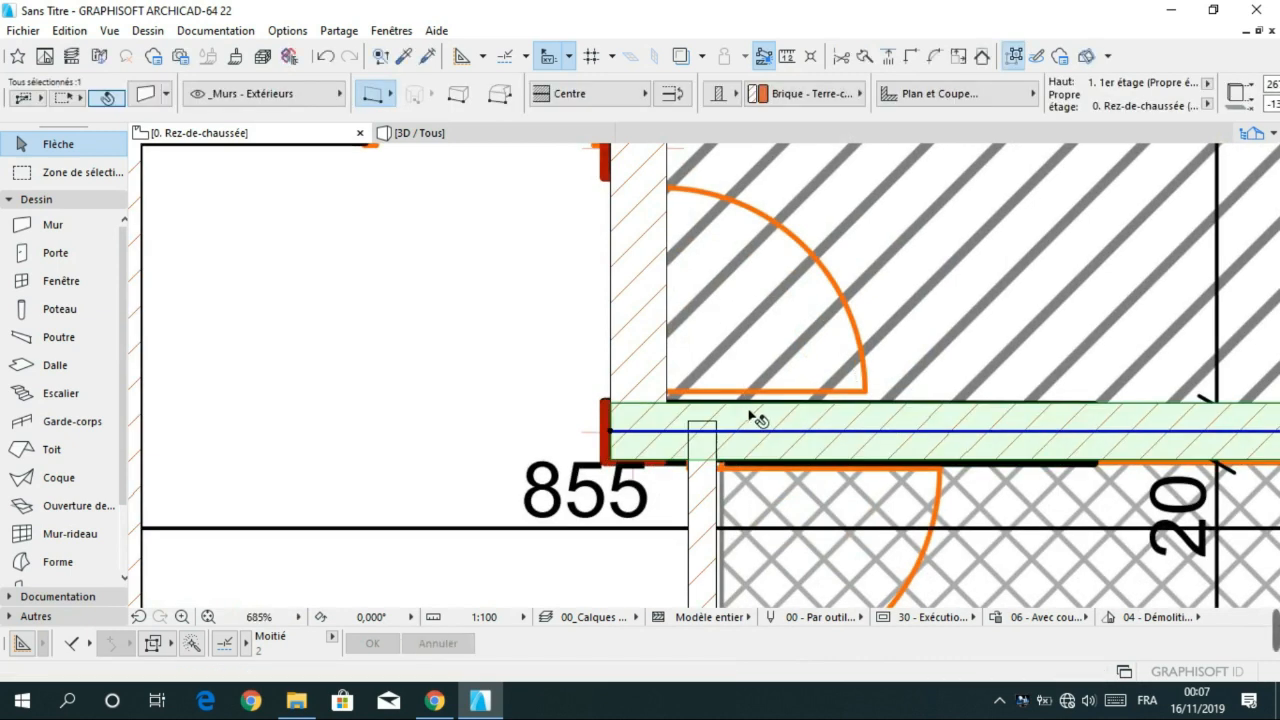
left_click(750, 410)
left_click(750, 413)
left_click(749, 411)
left_click(749, 410)
left_click(749, 409)
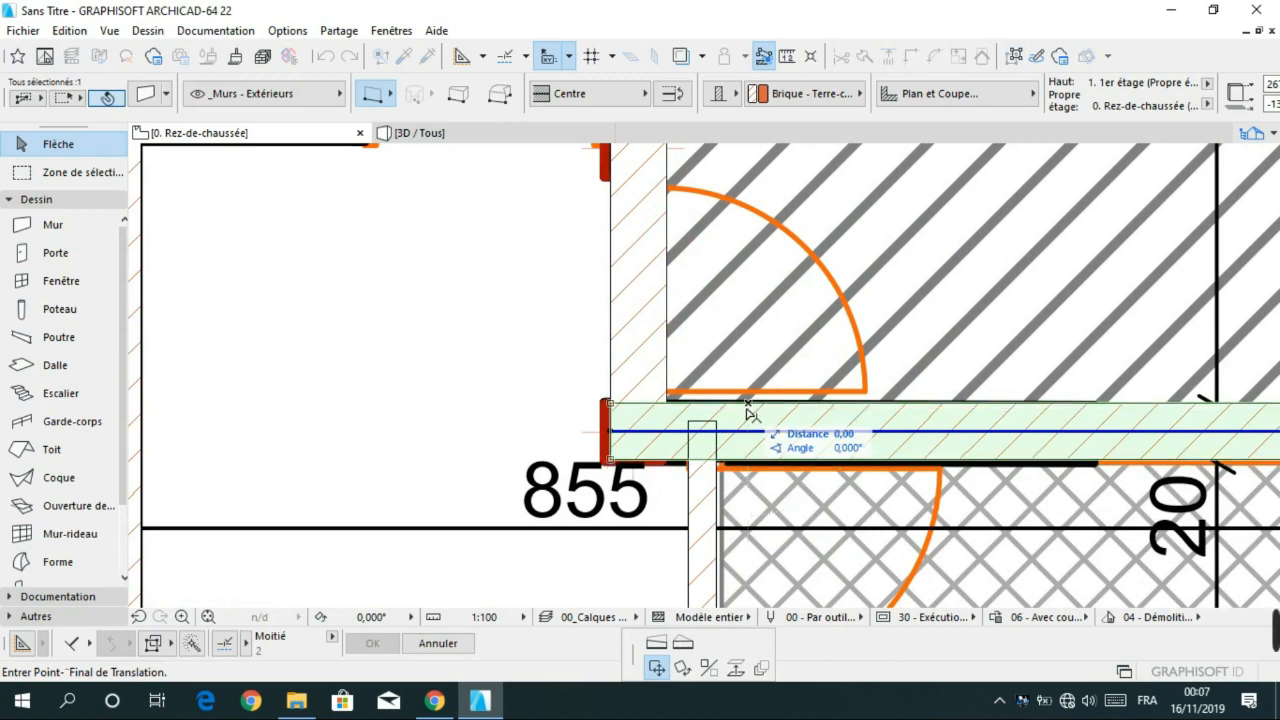
left_click(751, 416)
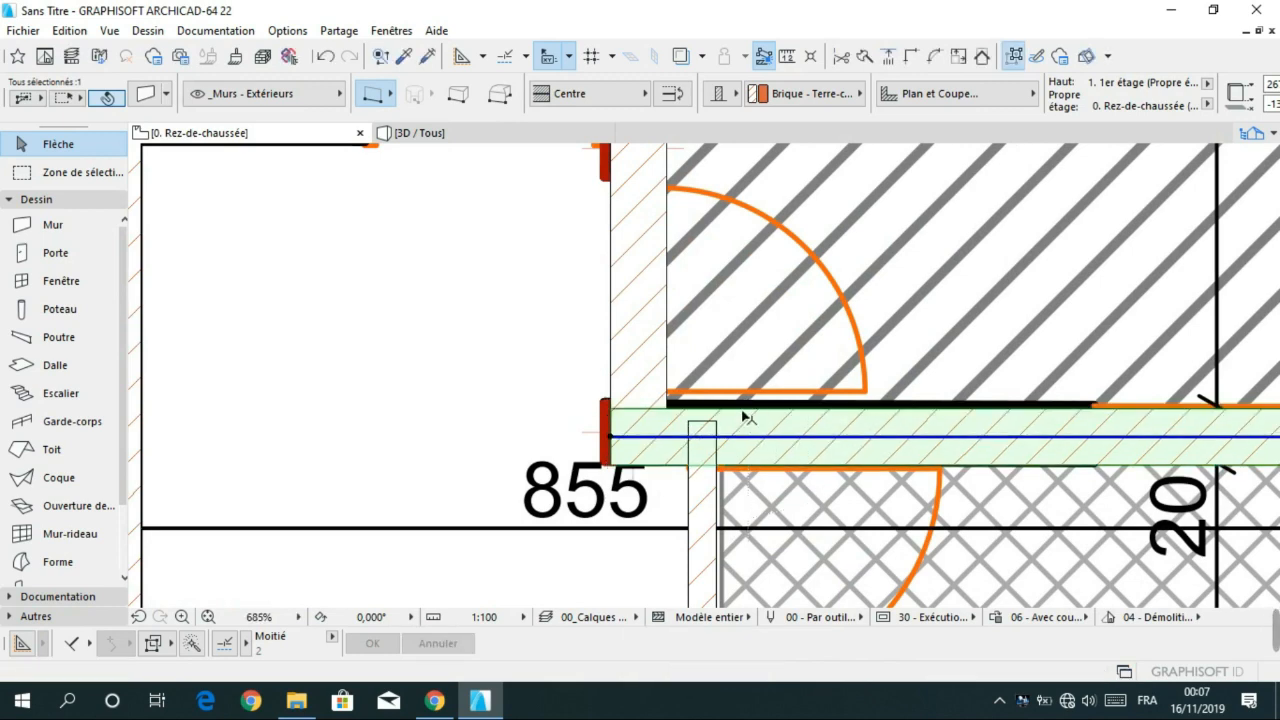
- Nudge the courtyard–kitchen wall up a little so it sits centred on its plan outline
left_click(745, 414)
scroll(745, 410, "up", 3)
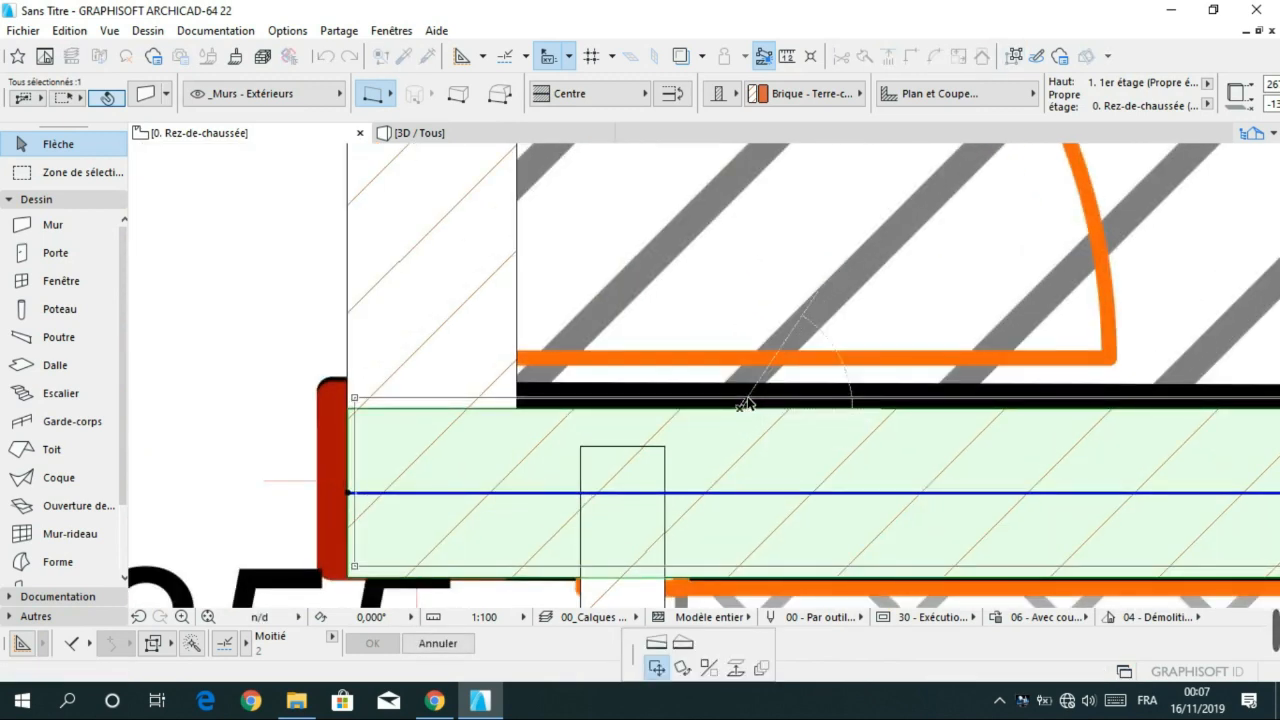
left_click(749, 401)
scroll(520, 443, "down", 3)
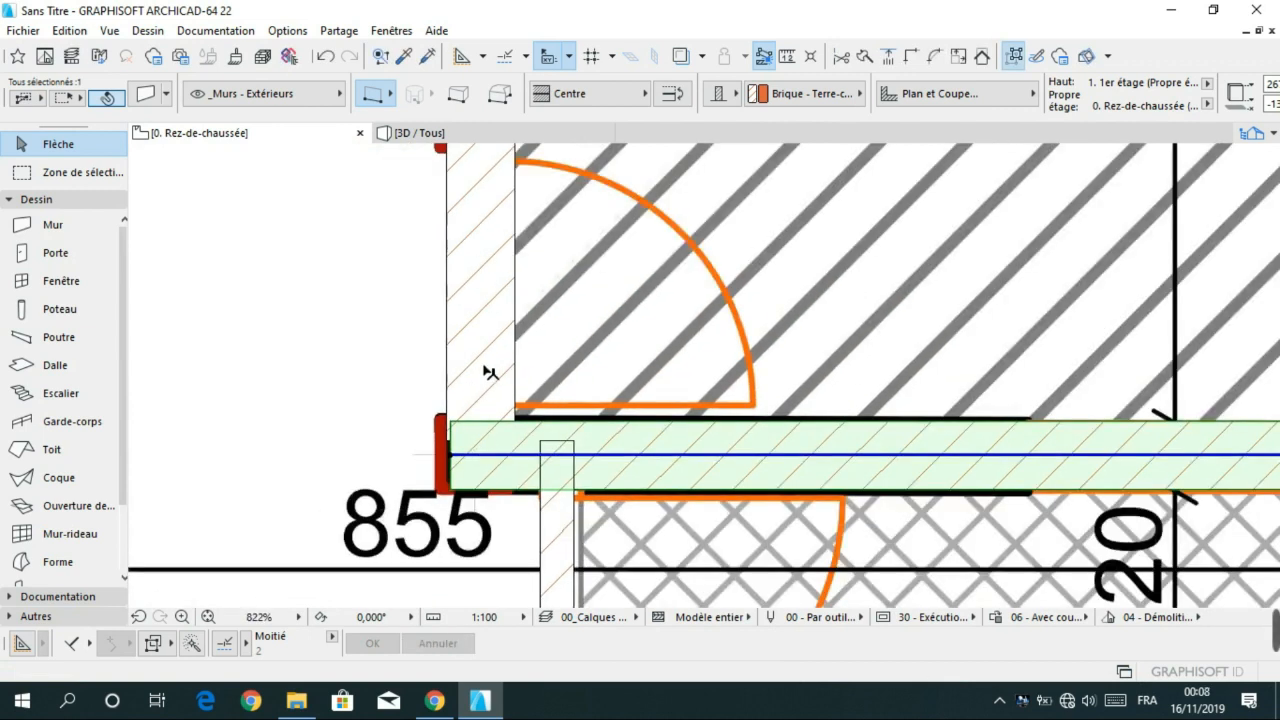
- Adjust the courtyard–kitchen wall's hallway end to the outer face of the courtyard's vertical wall
left_click(890, 58)
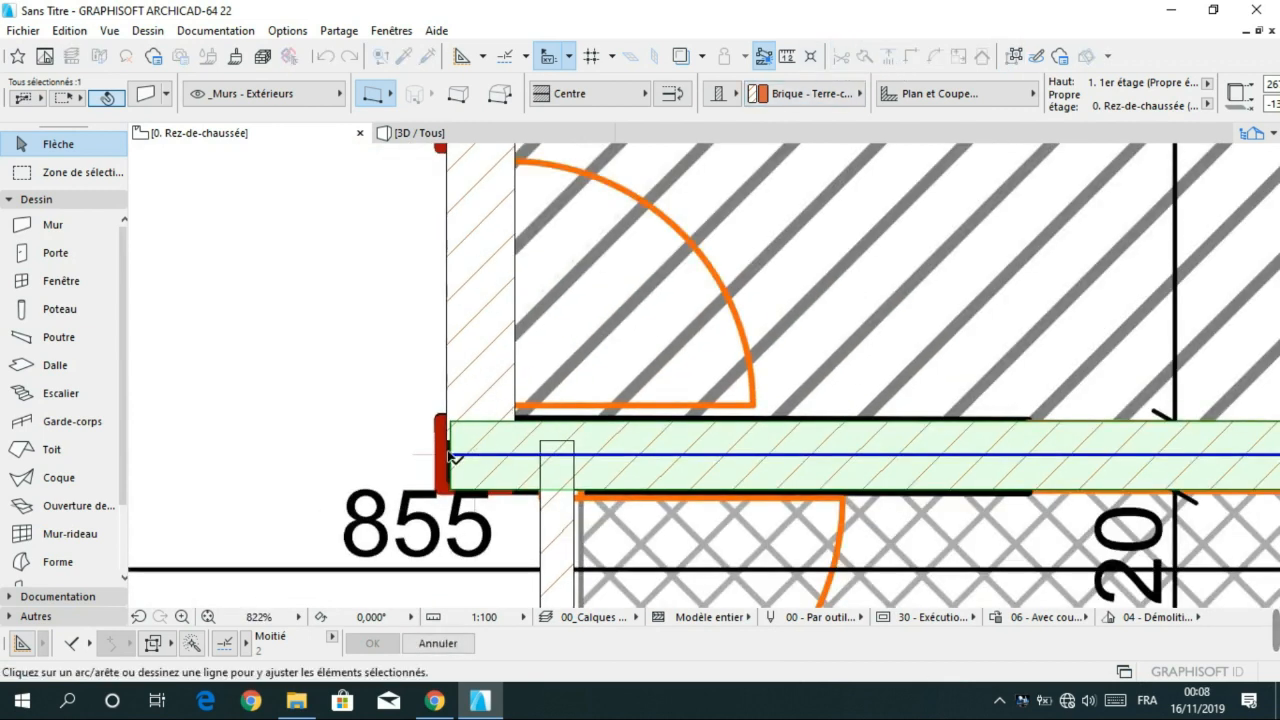
left_click(450, 415)
scroll(455, 455, "down", 5)
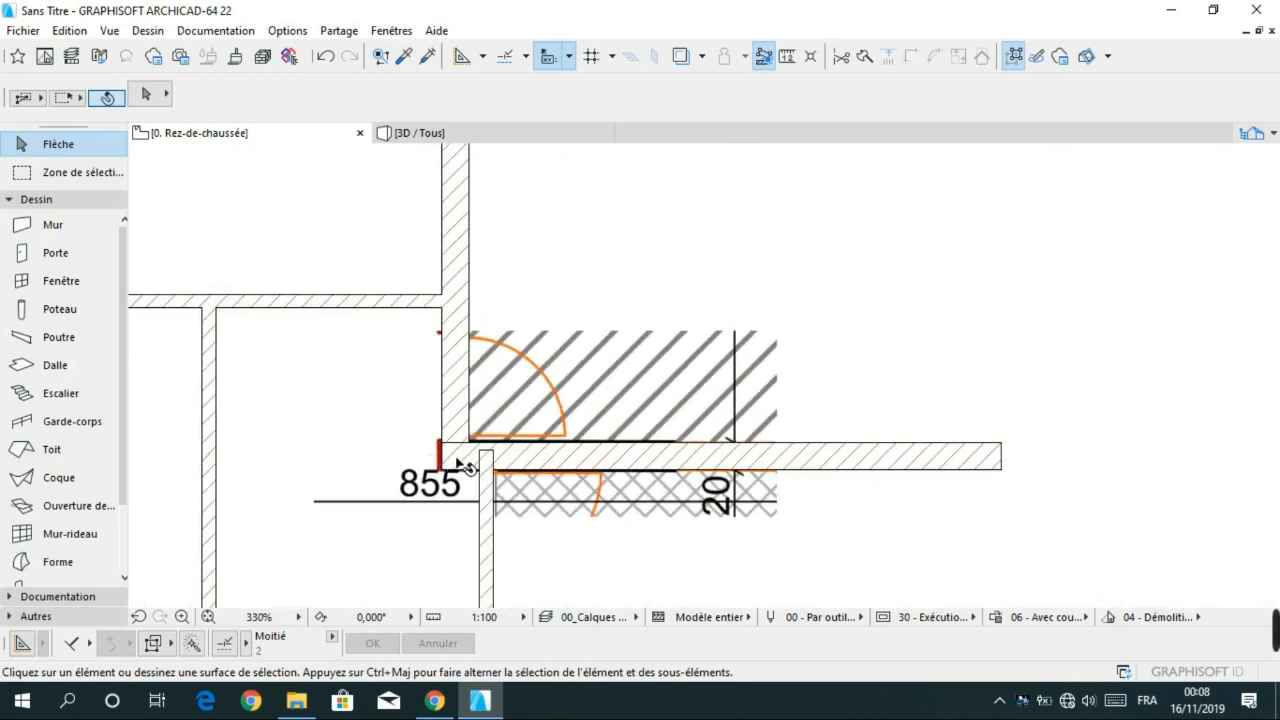
- Extend the lower end of the courtyard's hallway-side vertical wall to close its corner with the courtyard–kitchen wall
scroll(445, 450, "up", 3)
left_click(890, 58)
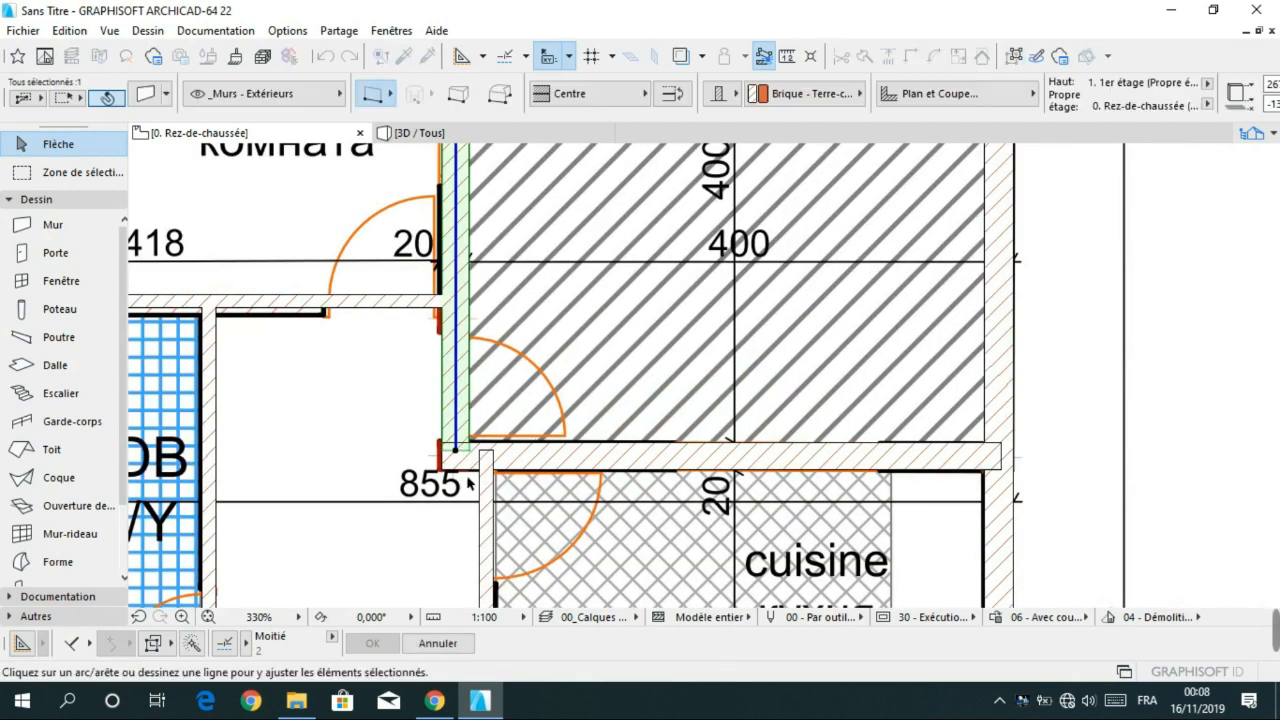
scroll(456, 469, "up", 4)
left_click(457, 469)
left_click(645, 326)
scroll(645, 327, "down", 3)
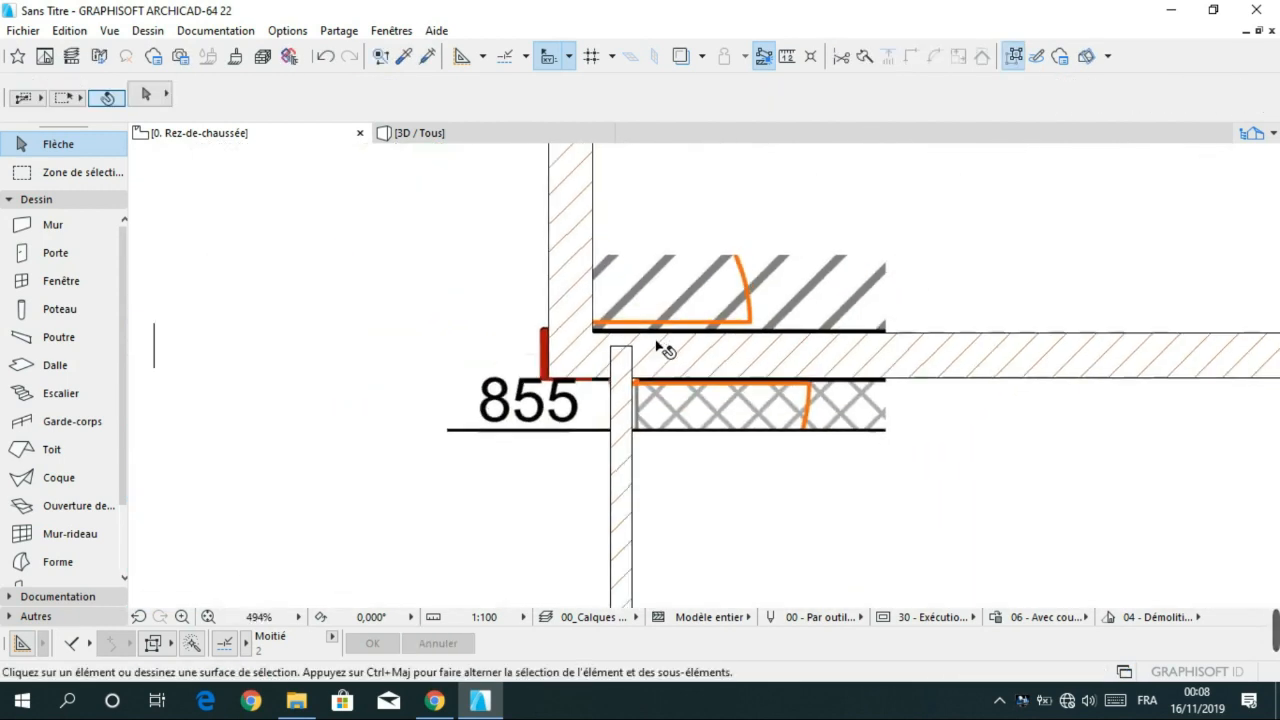
scroll(660, 347, "down", 4)
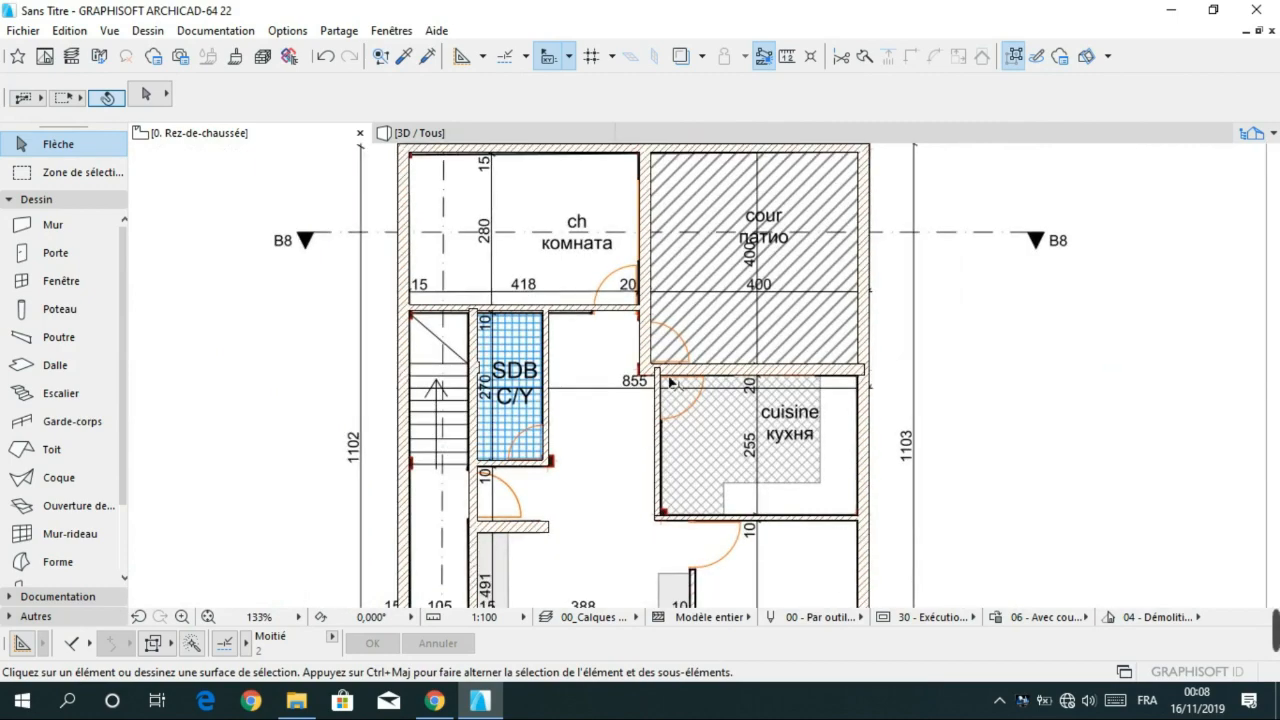
scroll(668, 380, "up", 4)
left_click(611, 342)
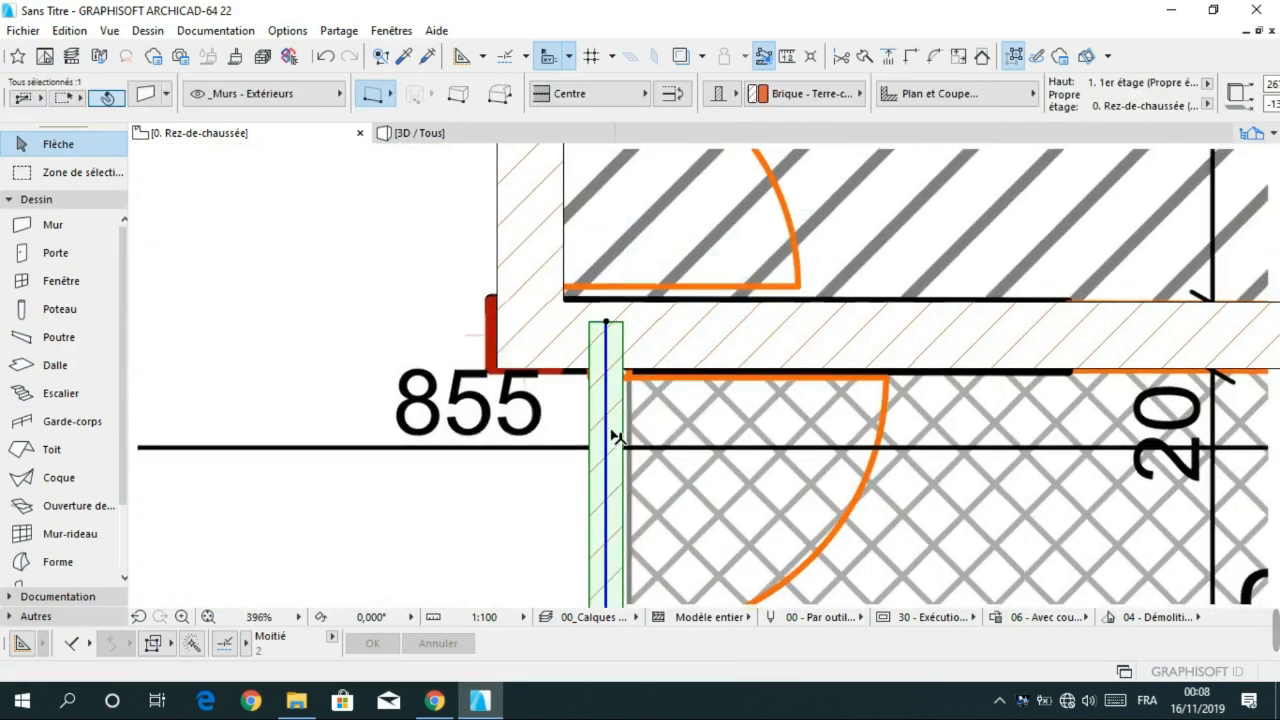
scroll(614, 436, "down", 2)
scroll(616, 285, "up", 3)
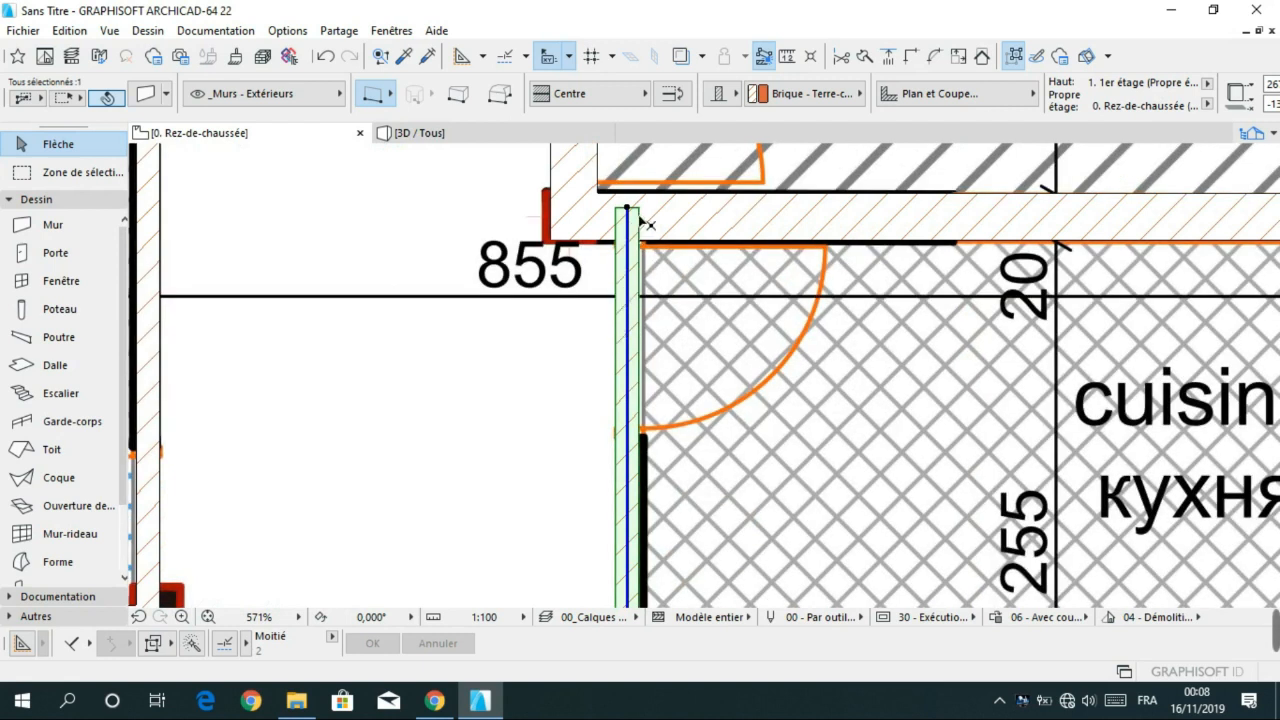
left_click(640, 215)
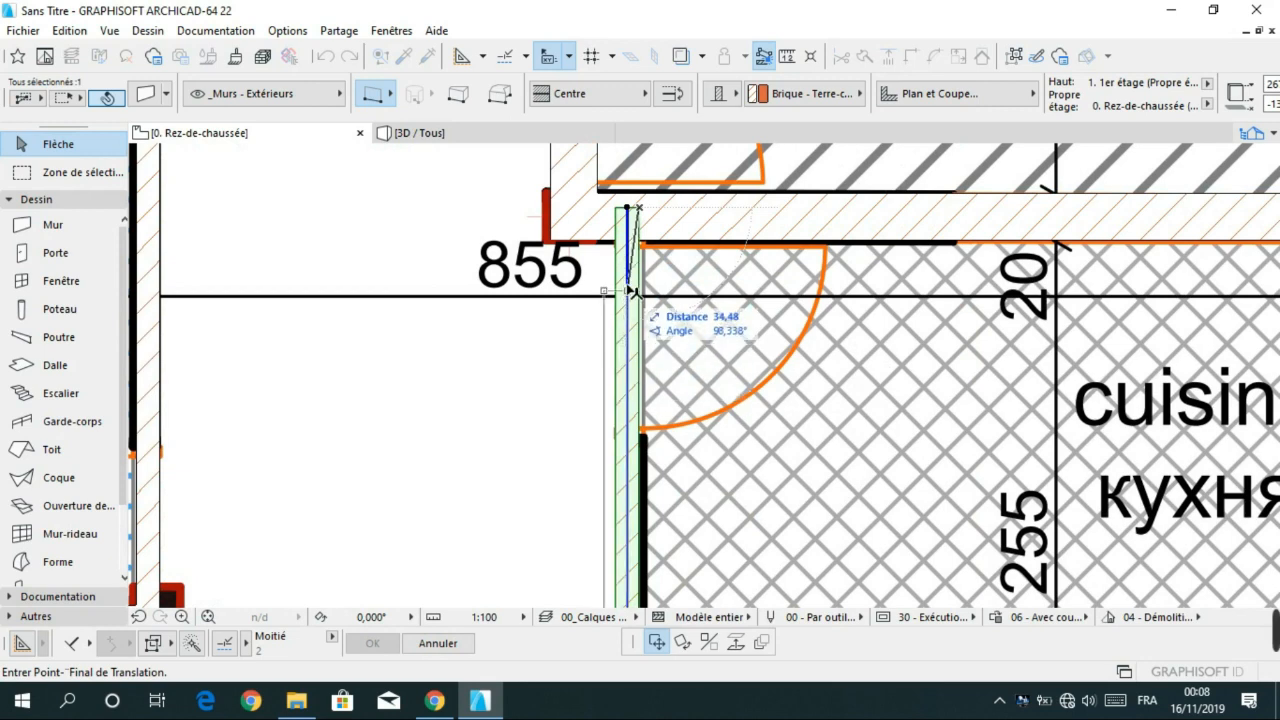
scroll(638, 323, "down", 3)
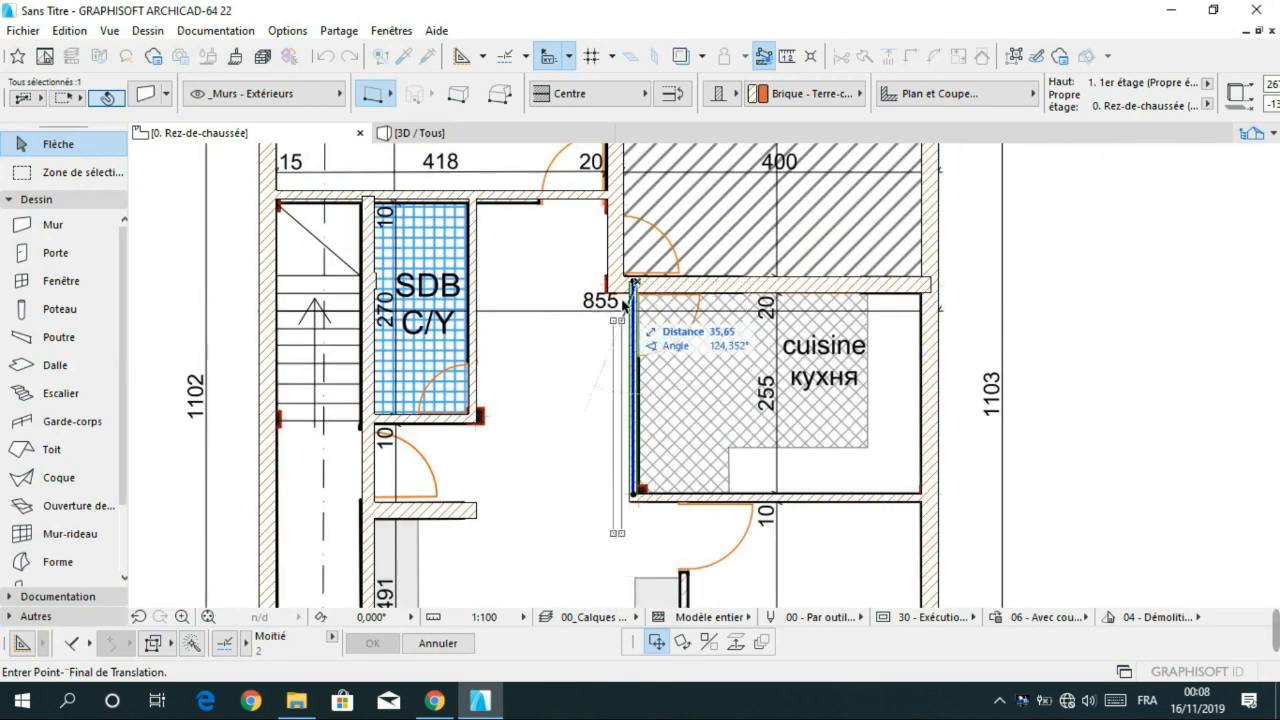
key("Escape")
scroll(642, 305, "up", 3)
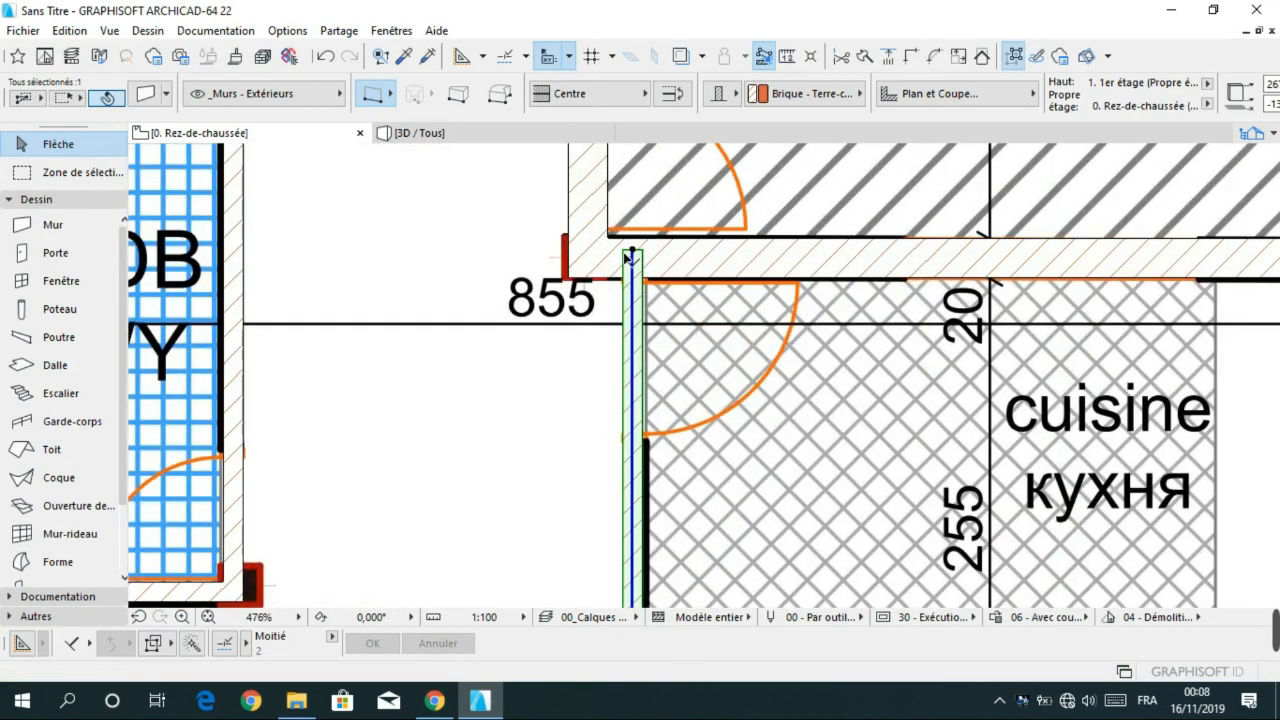
left_click(635, 268)
left_click(627, 258)
key("Escape")
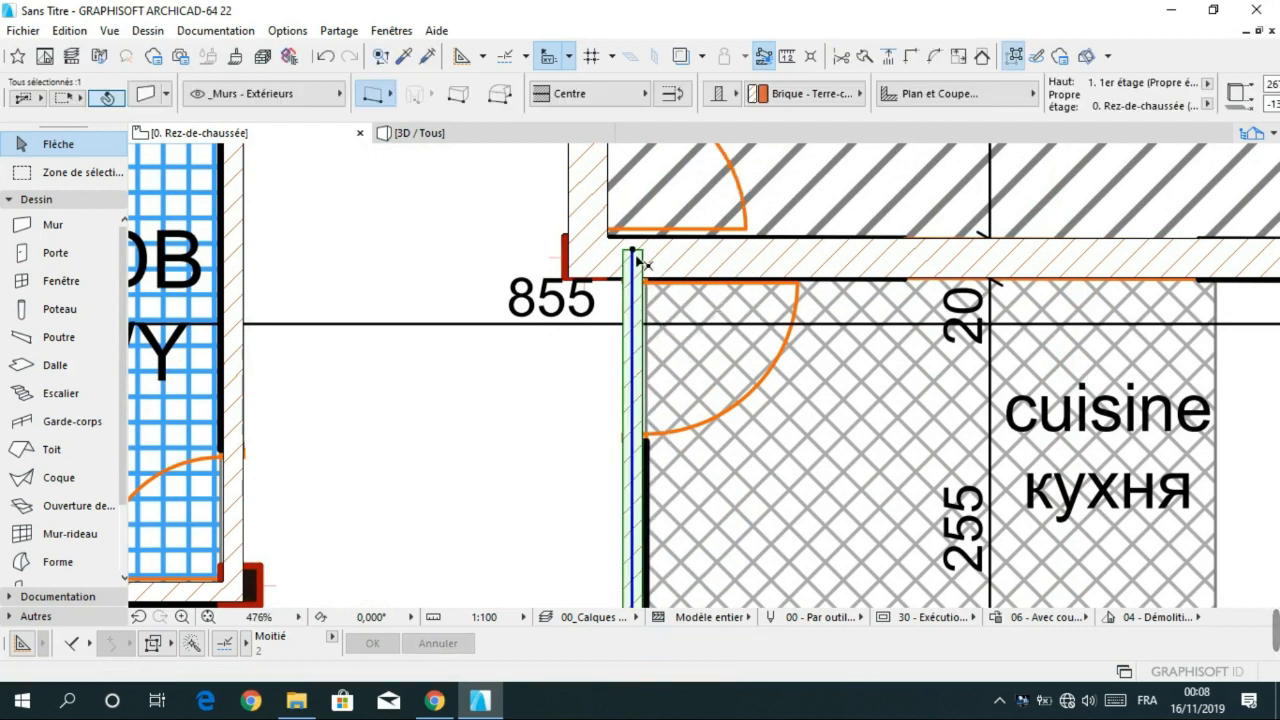
left_click(644, 260)
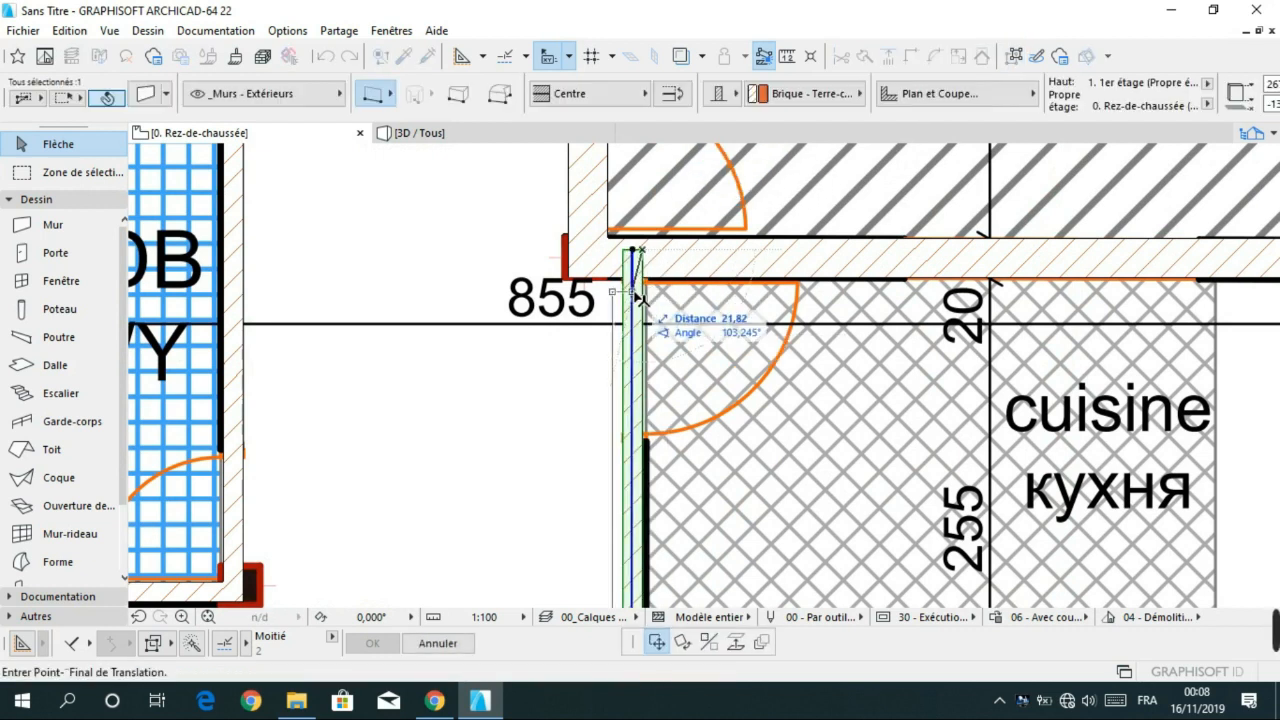
scroll(648, 294, "down", 2)
key("Escape")
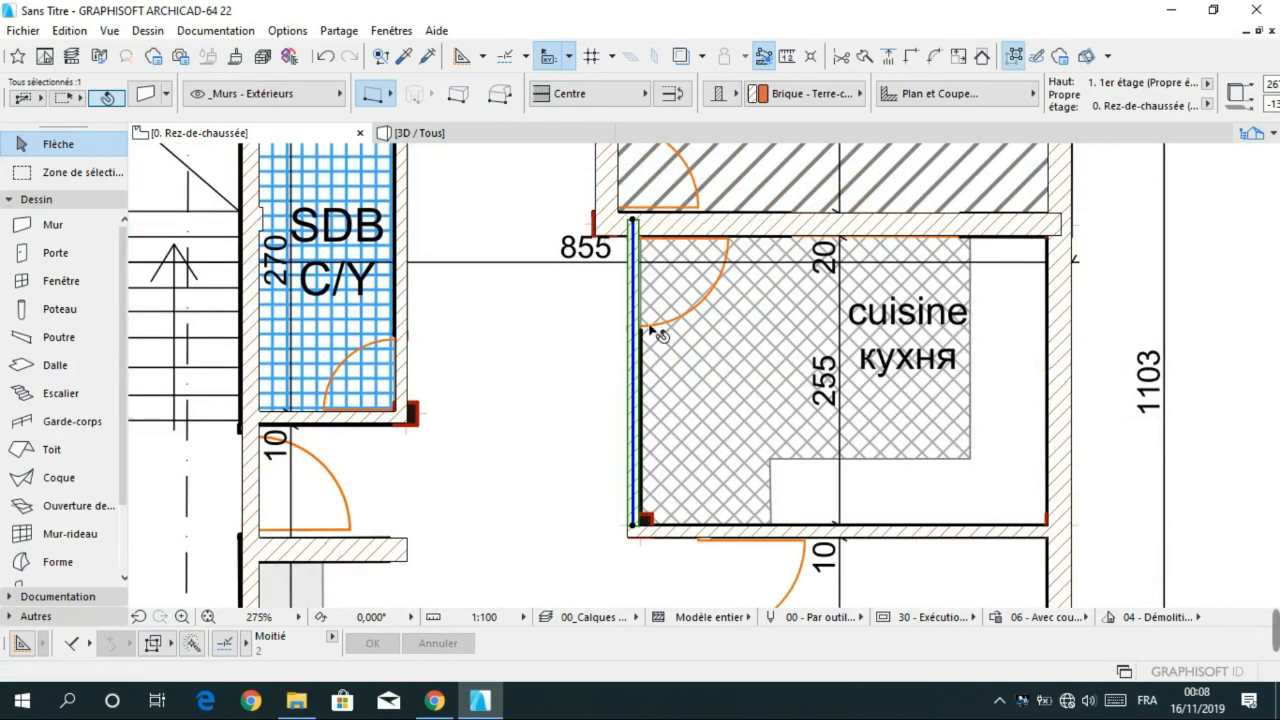
- Try to shorten the kitchen's hallway-side vertical wall by repositioning its end points
left_click(633, 522)
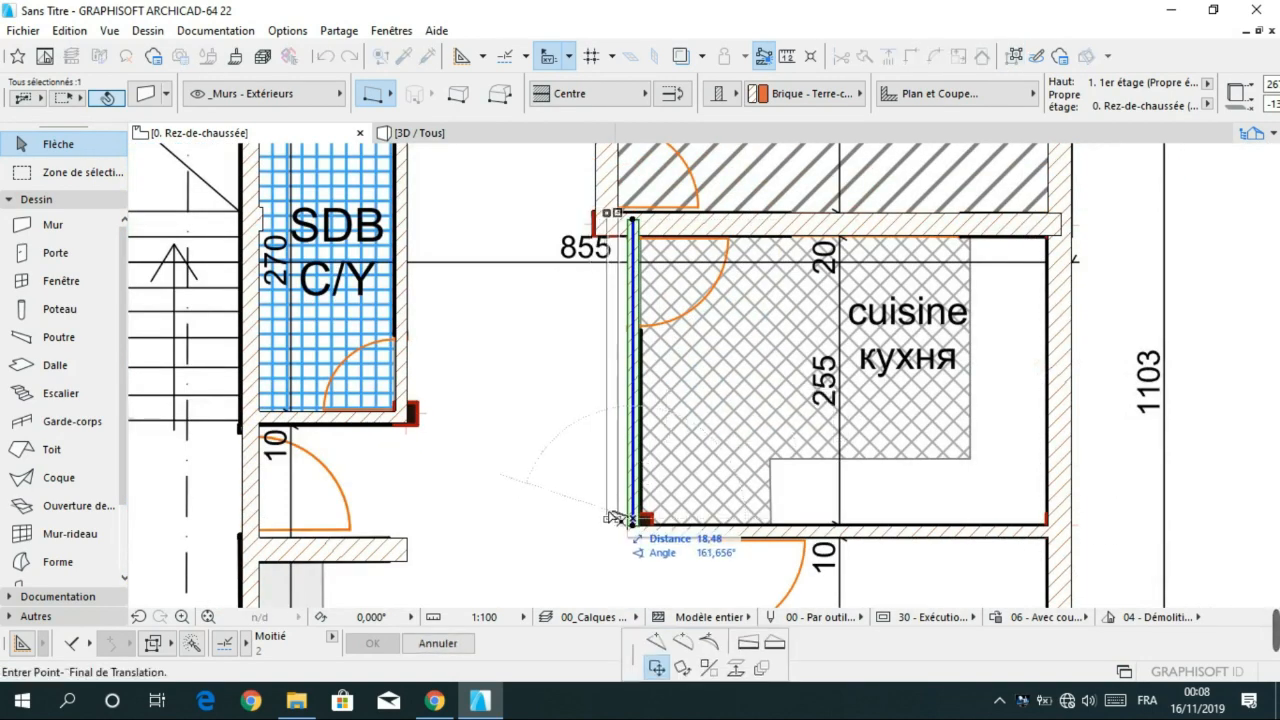
left_click(655, 641)
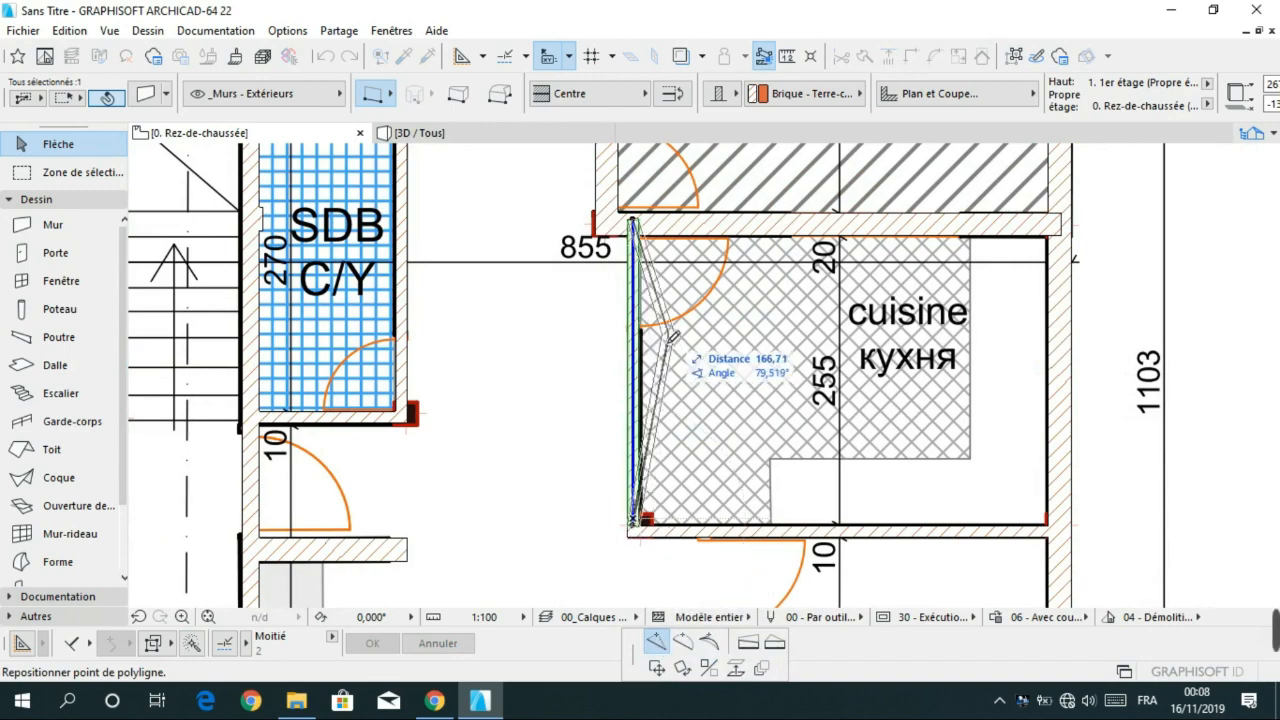
left_click(620, 262)
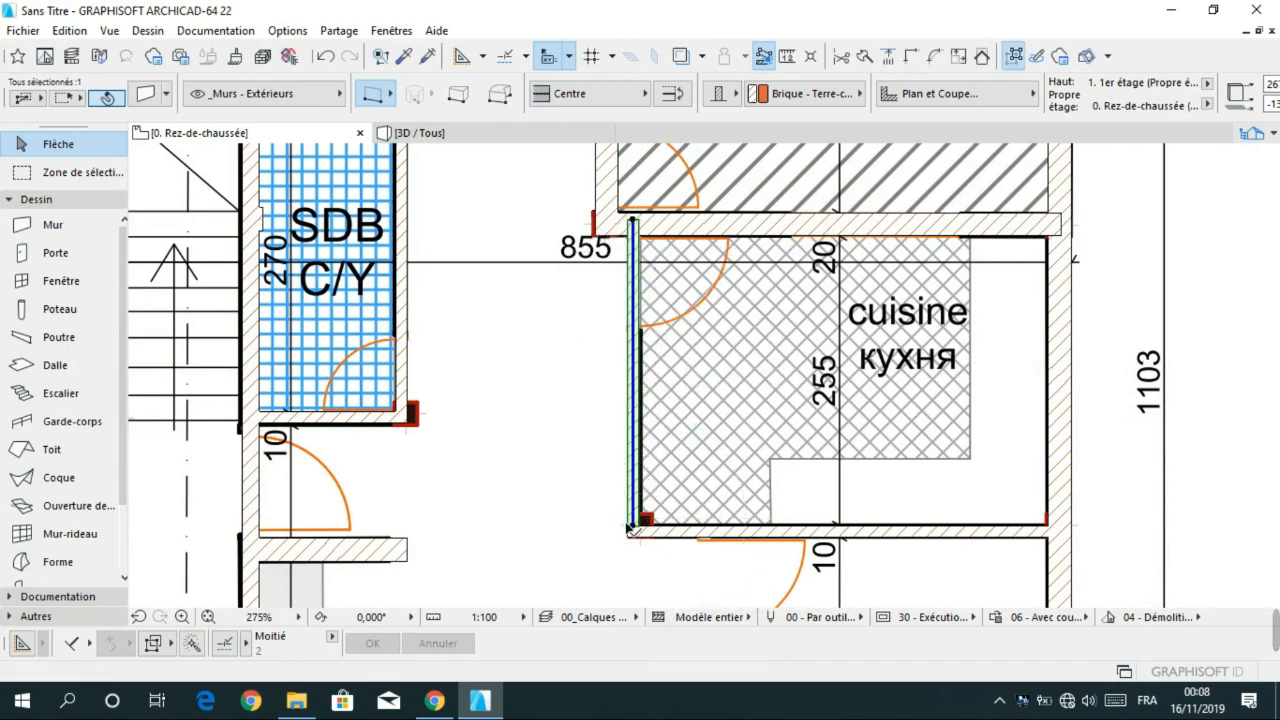
scroll(620, 420, "down", 2)
middle_click_drag(626, 313, 620, 385)
scroll(624, 345, "up", 5)
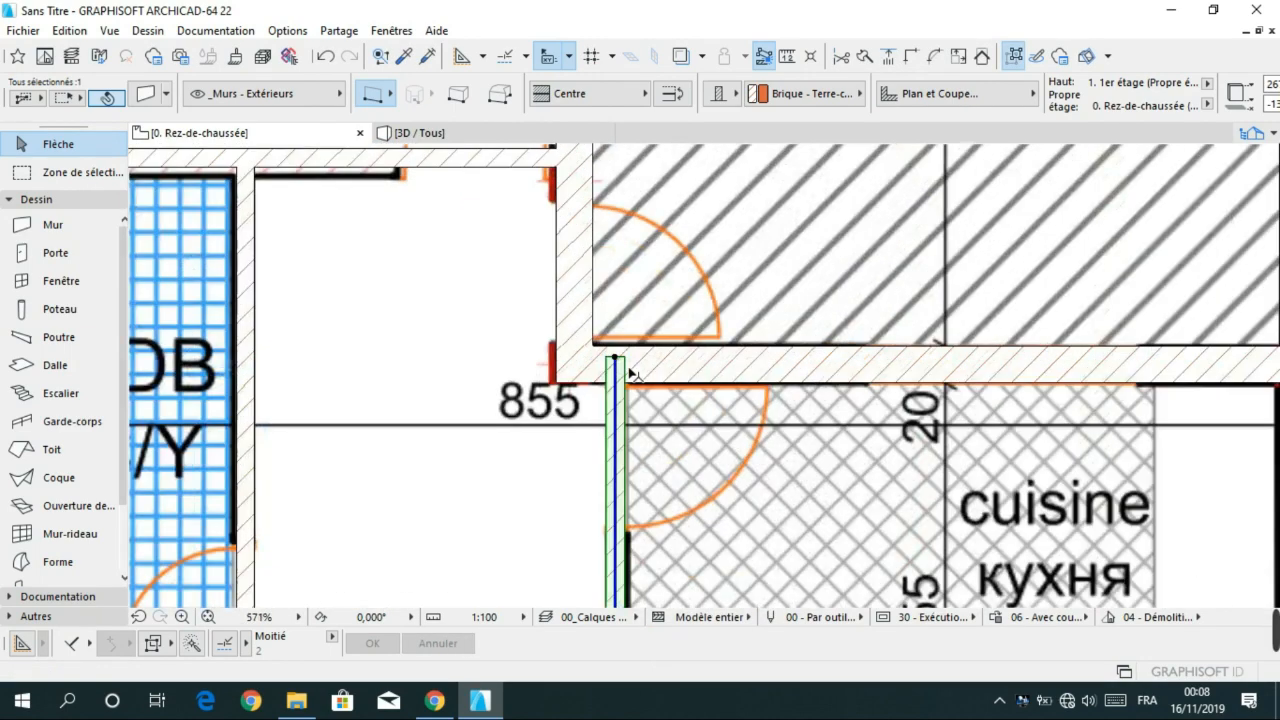
left_click_drag(619, 360, 622, 386)
key("Escape")
key("Escape")
left_click(625, 372)
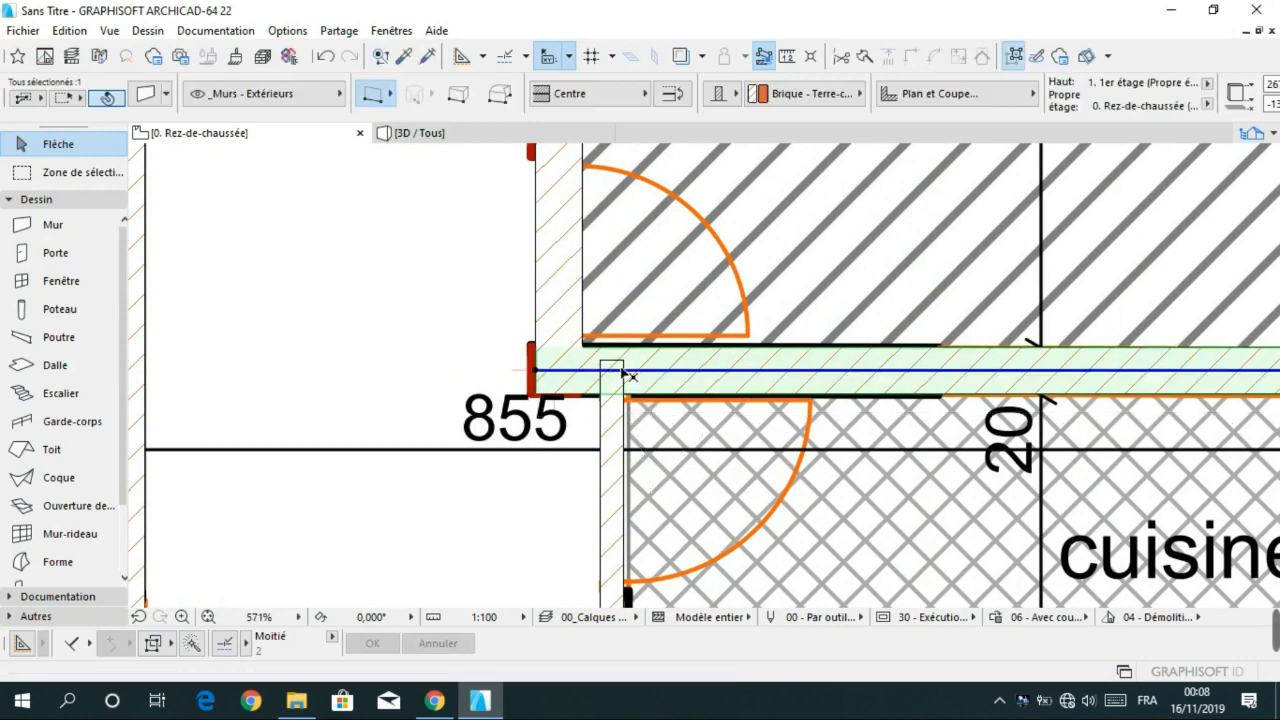
key("Escape")
- Move the kitchen's hallway-side vertical wall down until its upper end meets the lower face of the courtyard–kitchen wall
left_click(614, 432)
left_click(625, 366)
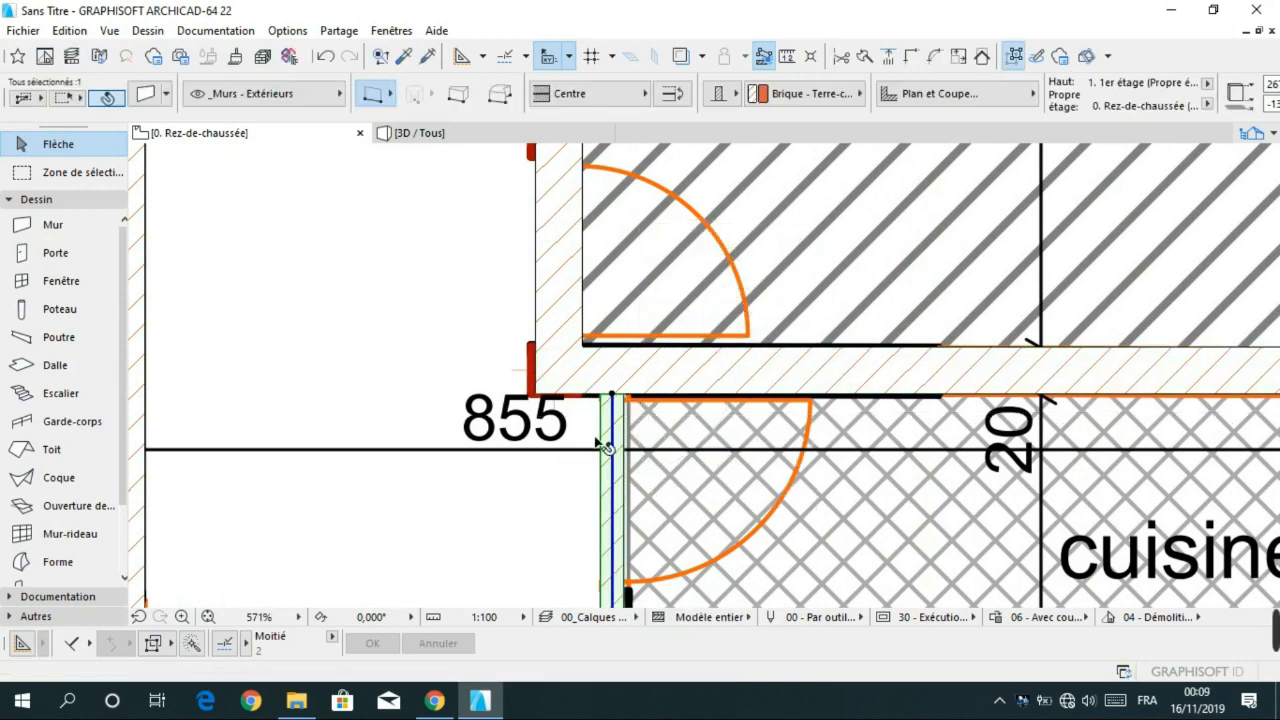
scroll(606, 447, "down", 5)
key("Escape")
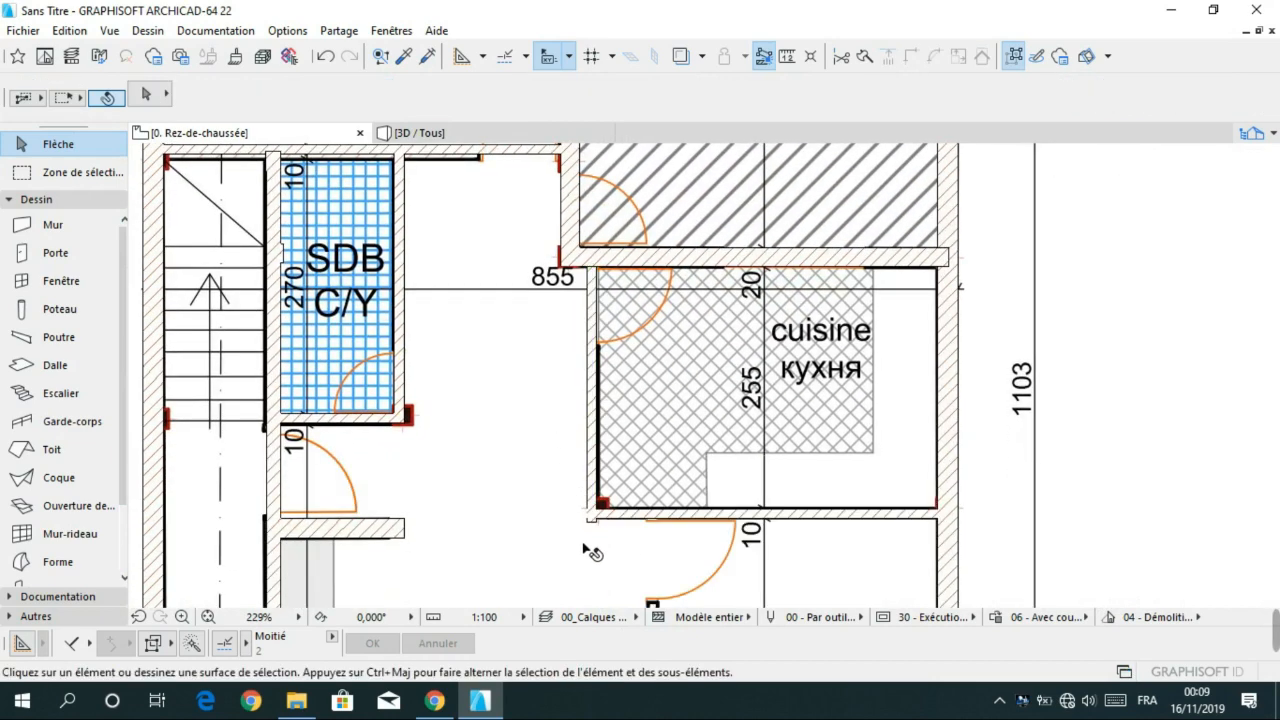
- Align the lower end of the kitchen's hallway-side wall flush with the lower face of the kitchen's bottom wall
scroll(590, 552, "down", 2)
scroll(537, 494, "up", 6)
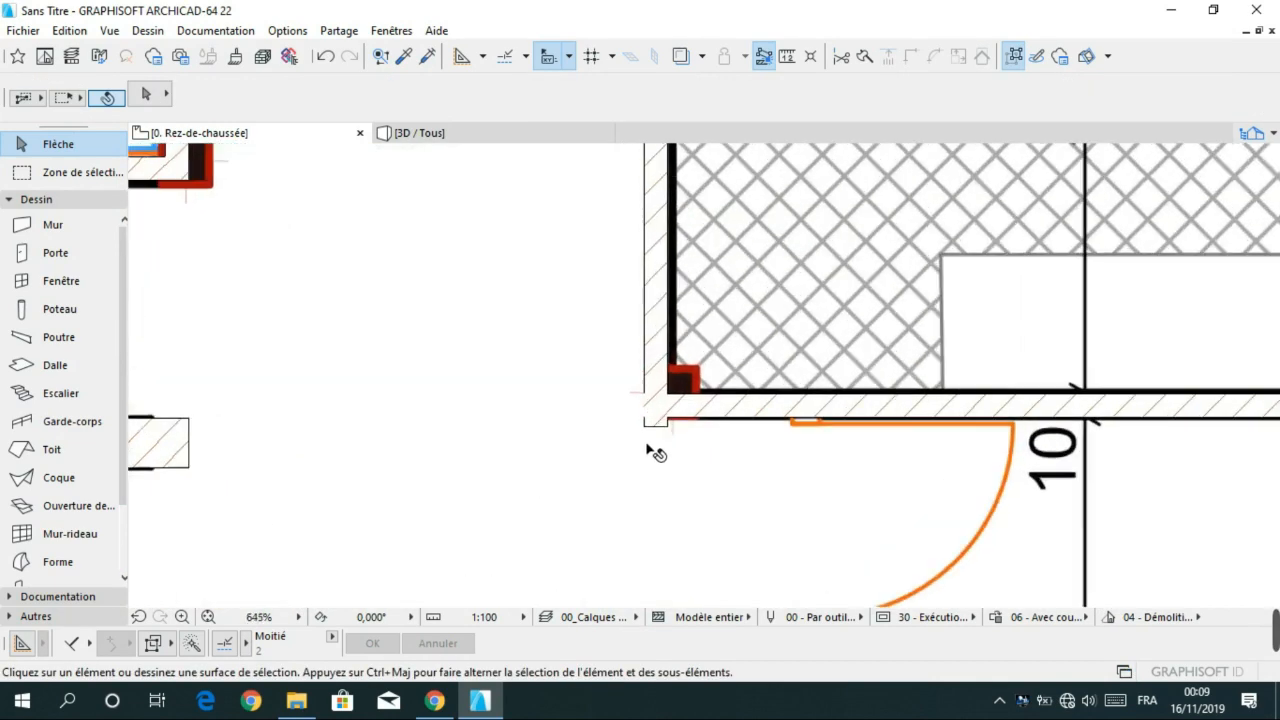
scroll(655, 453, "up", 2)
scroll(616, 381, "down", 4)
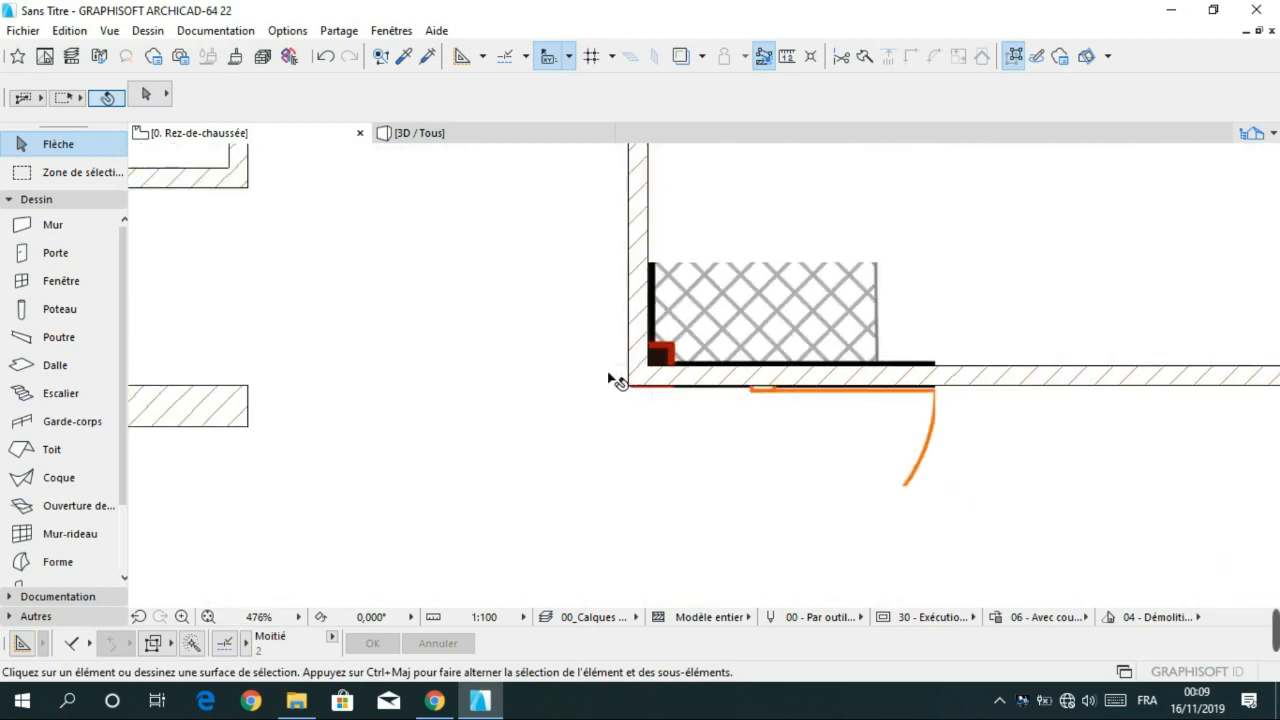
scroll(614, 377, "up", 5)
scroll(640, 363, "down", 6)
scroll(760, 450, "down", 5)
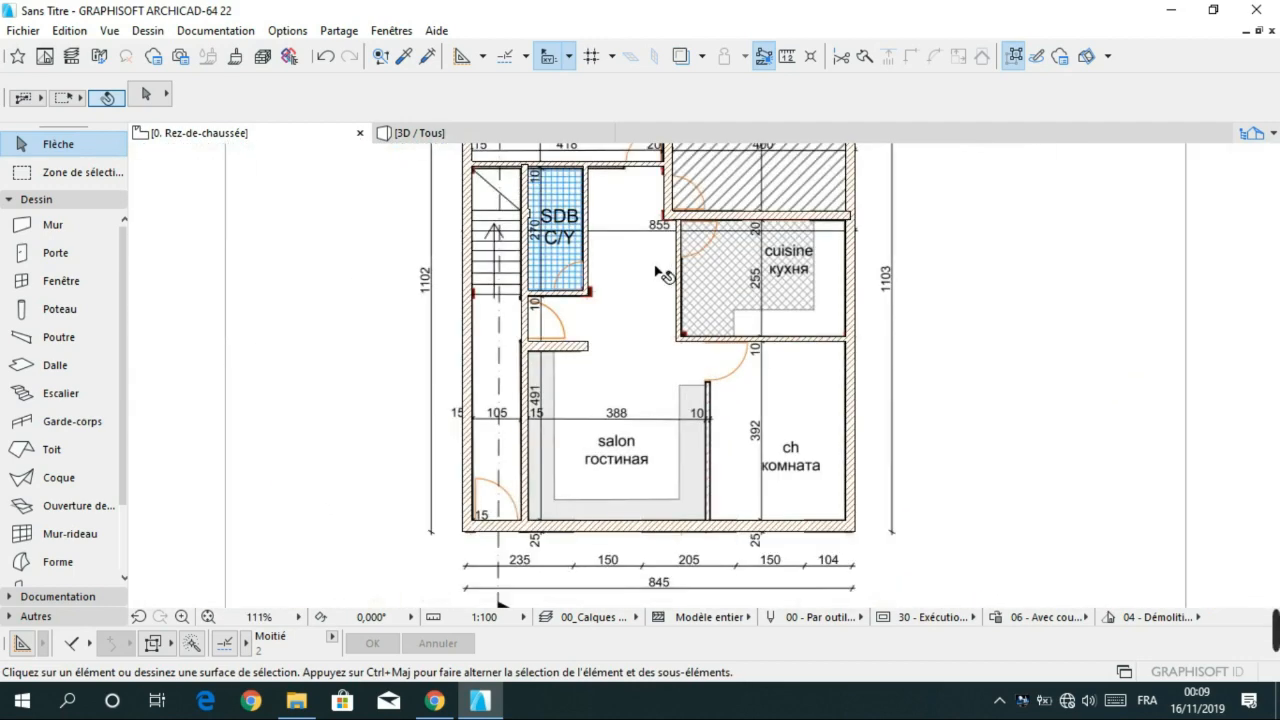
middle_click_drag(647, 289, 660, 317)
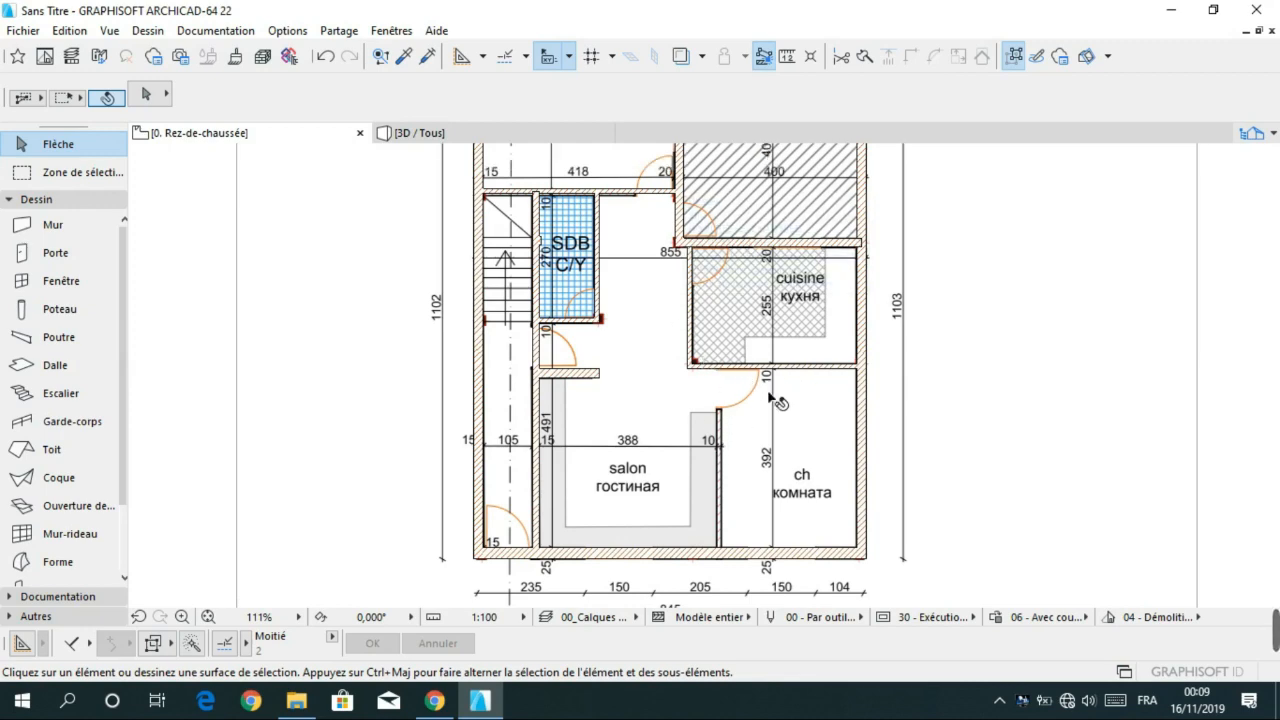
scroll(775, 400, "up", 3)
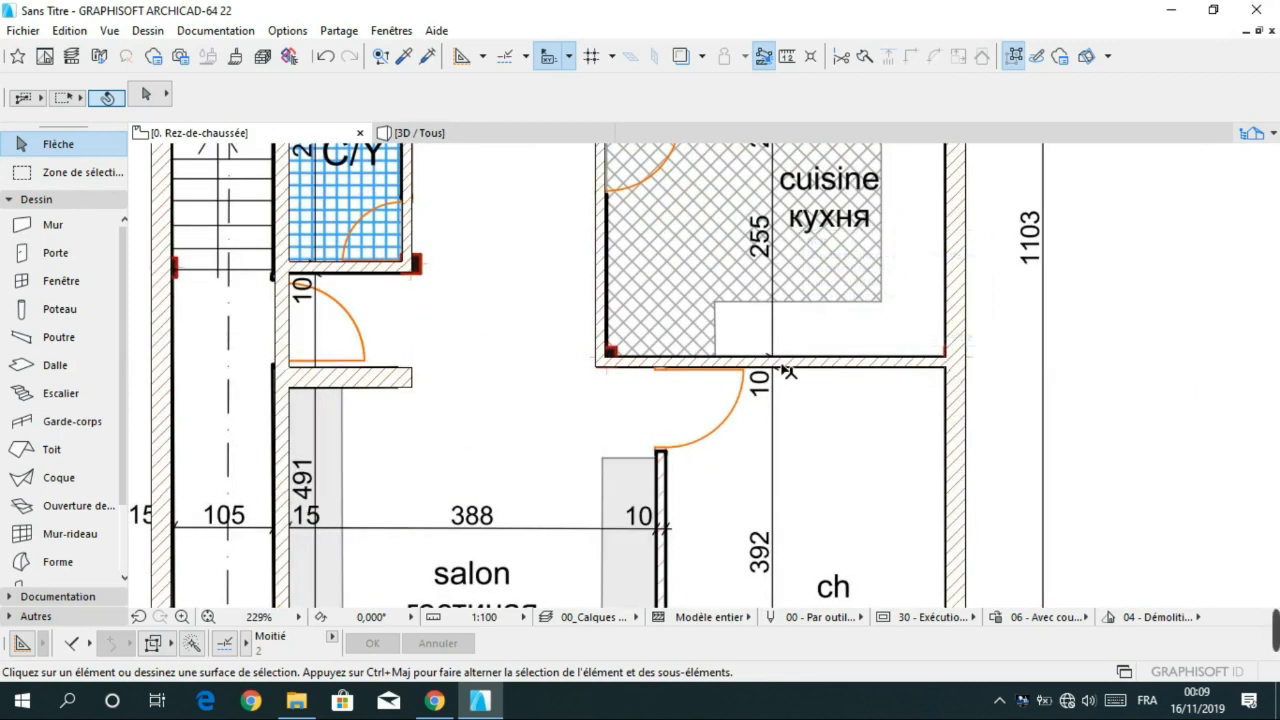
left_click(52, 224)
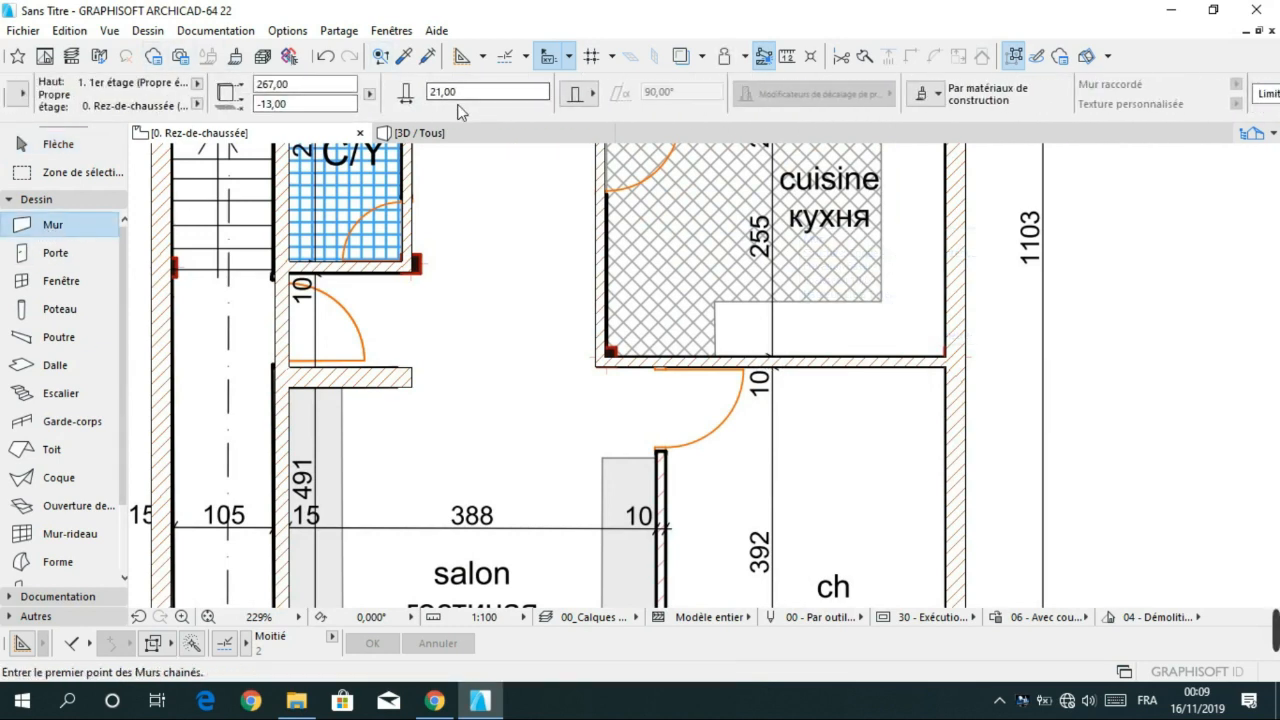
key("Escape")
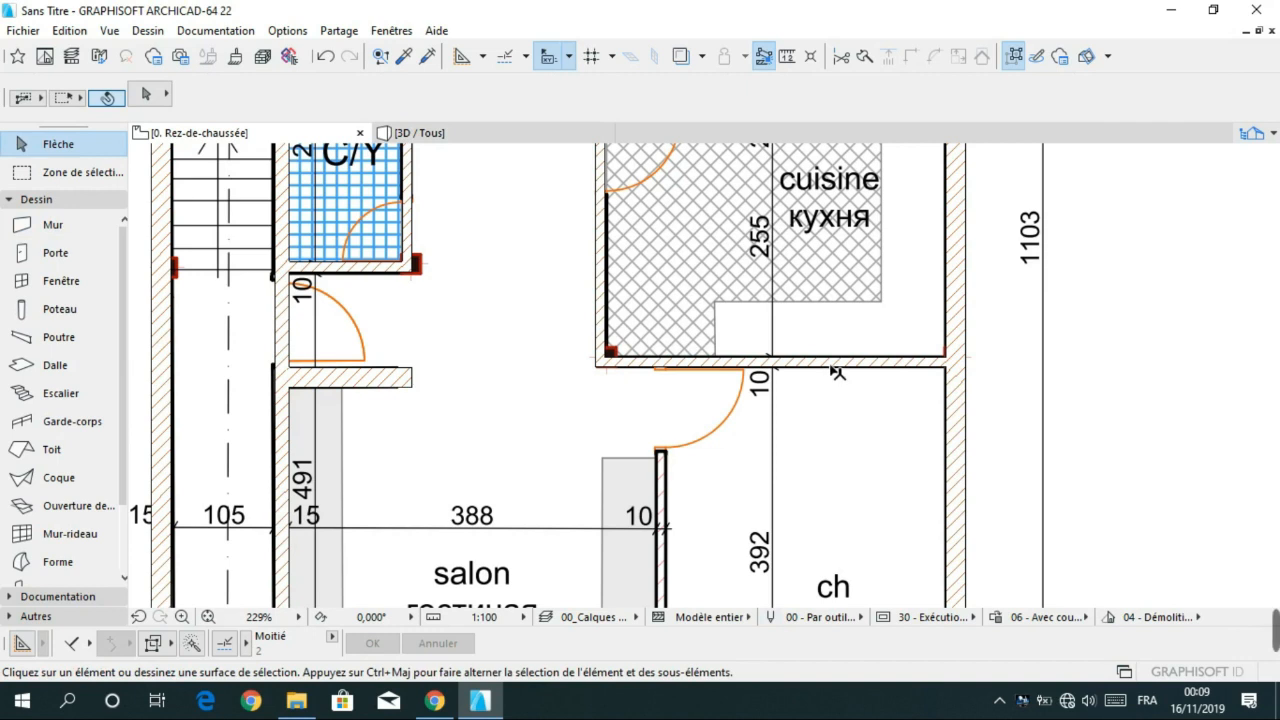
mouse_move(836, 372)
left_click(845, 374, "alt")
scroll(834, 400, "down", 4)
middle_click_drag(811, 499, 786, 407)
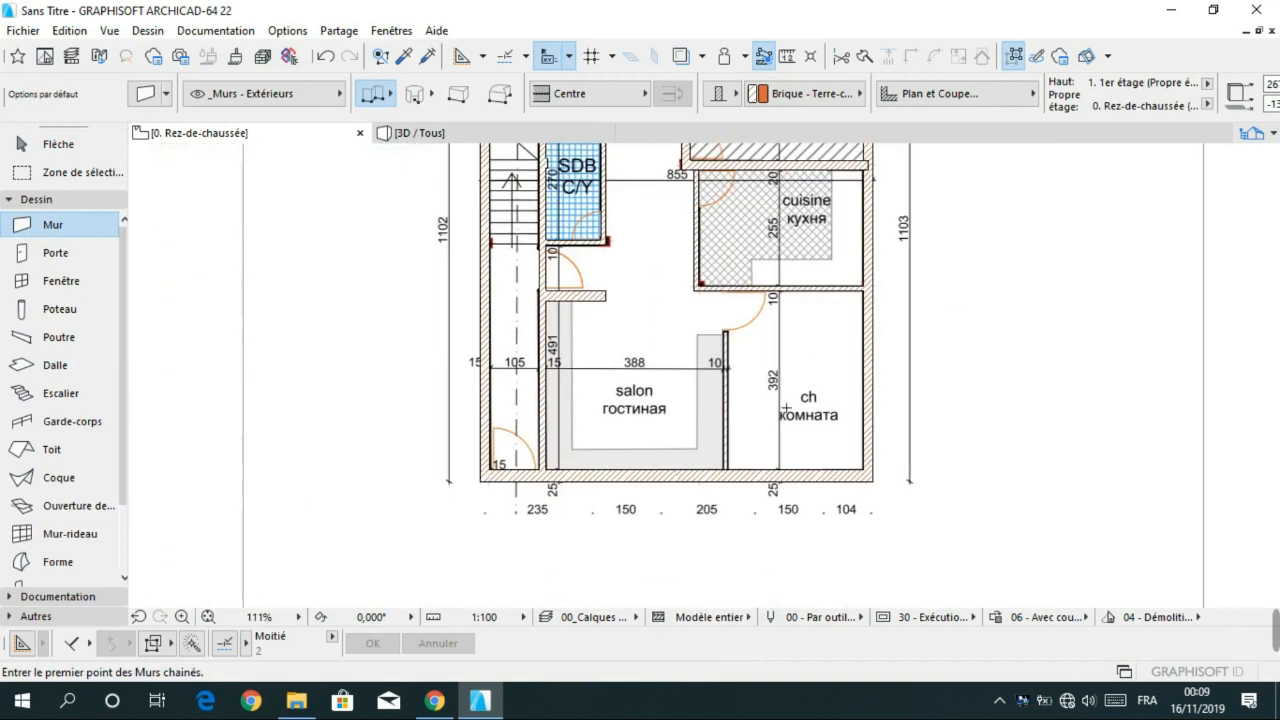
scroll(740, 484, "up", 7)
left_click(729, 316)
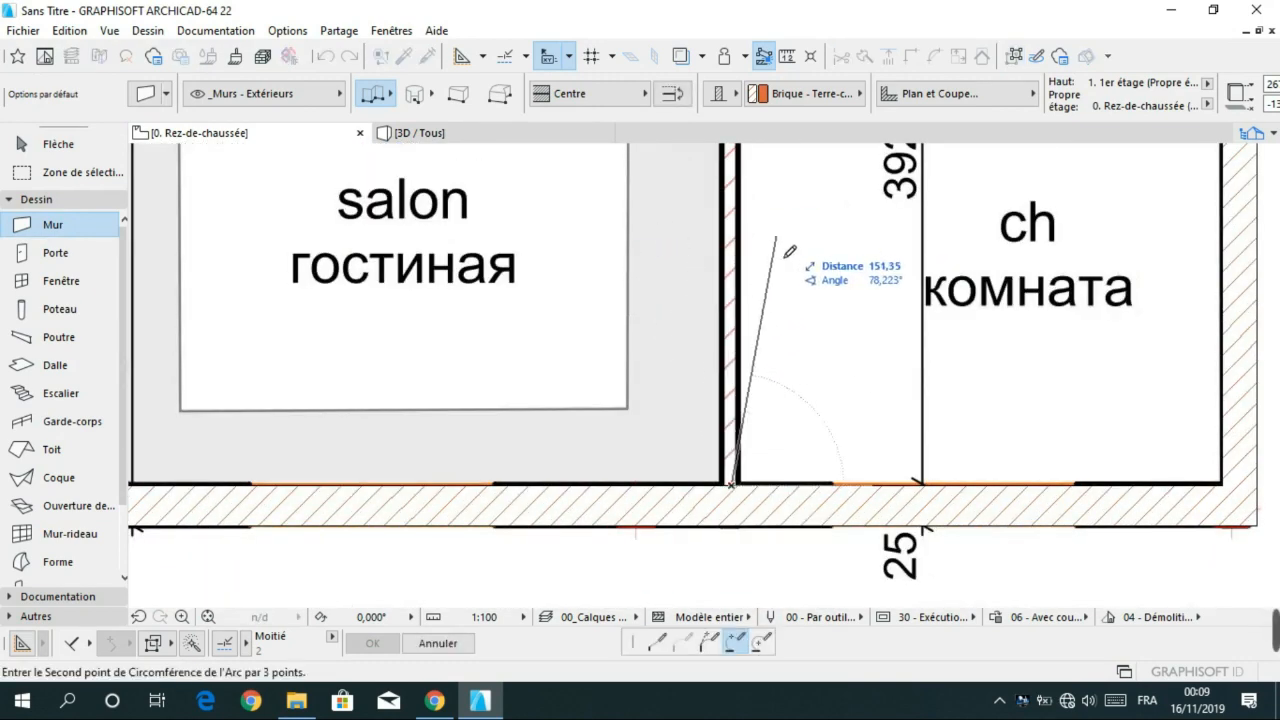
key("shift")
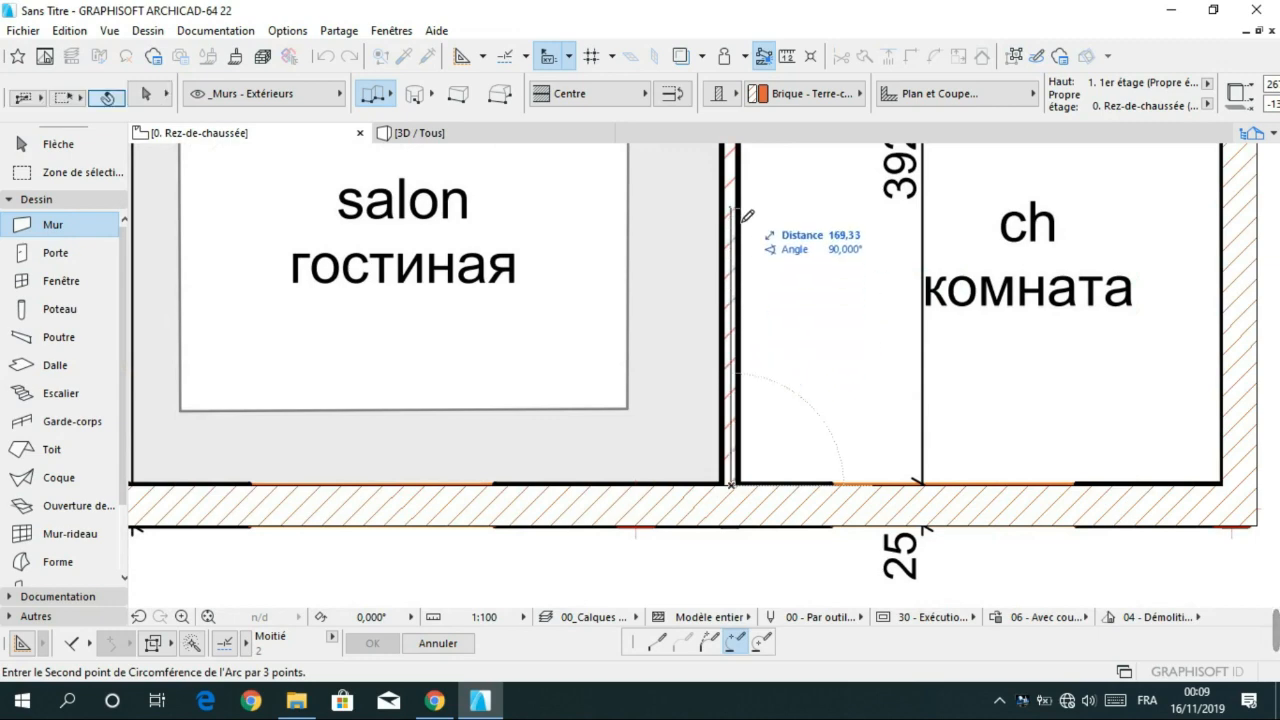
scroll(740, 214, "down", 2)
middle_click_drag(740, 214, 734, 492)
key("Escape")
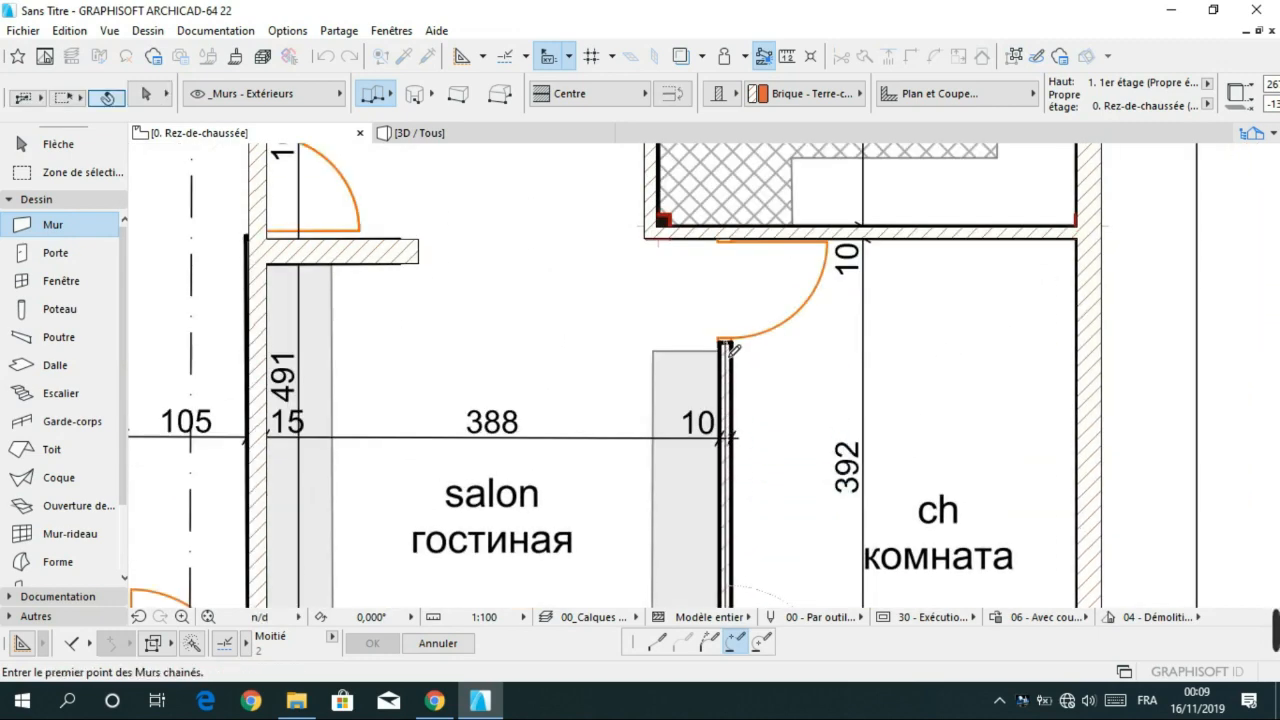
scroll(748, 468, "down", 2)
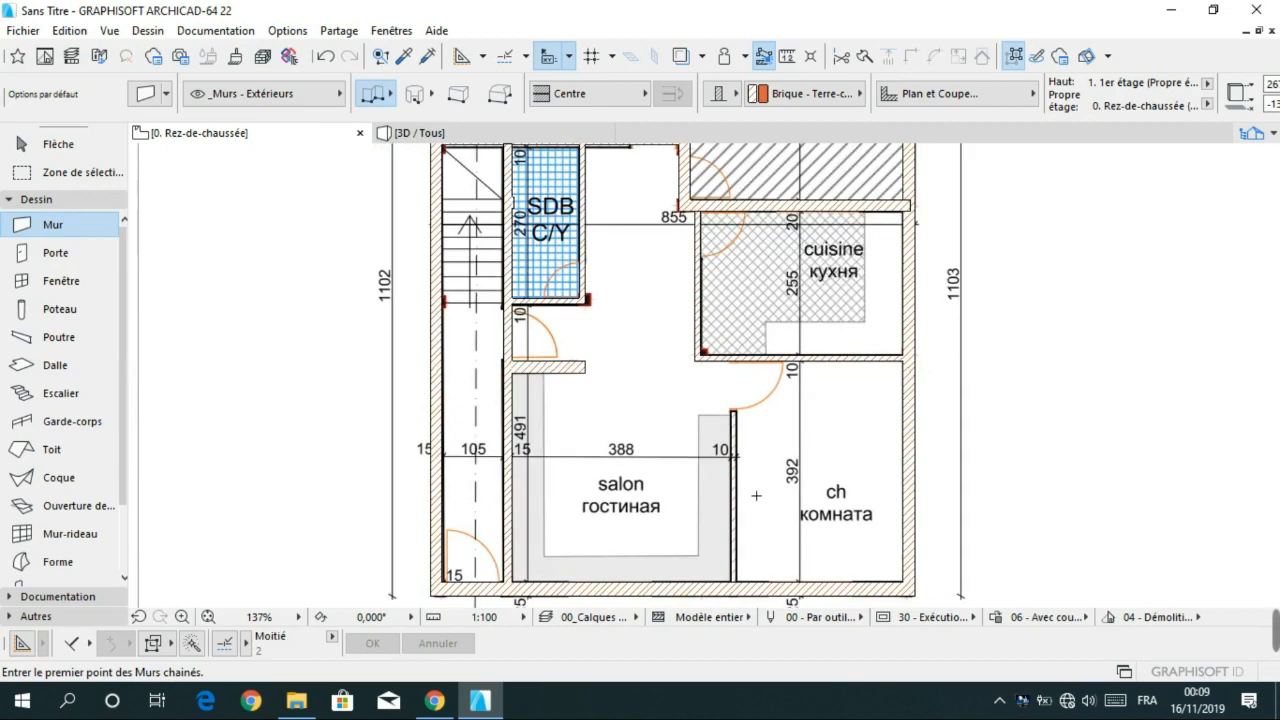
middle_click_drag(757, 494, 756, 447)
key("Escape")
left_click(735, 460)
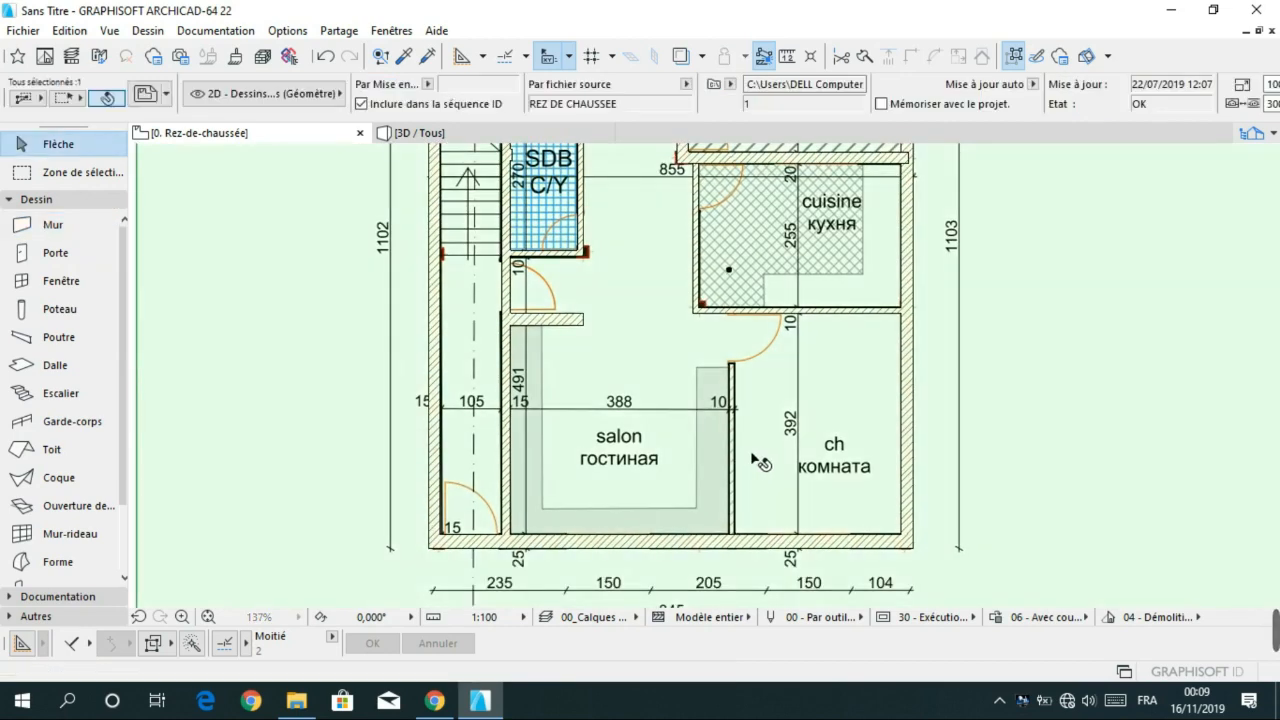
key("Escape")
- Draw a partition between the salon and the lower ch room, from the outer wall to the doorway, using the kitchen wall's settings
scroll(820, 316, "up", 3)
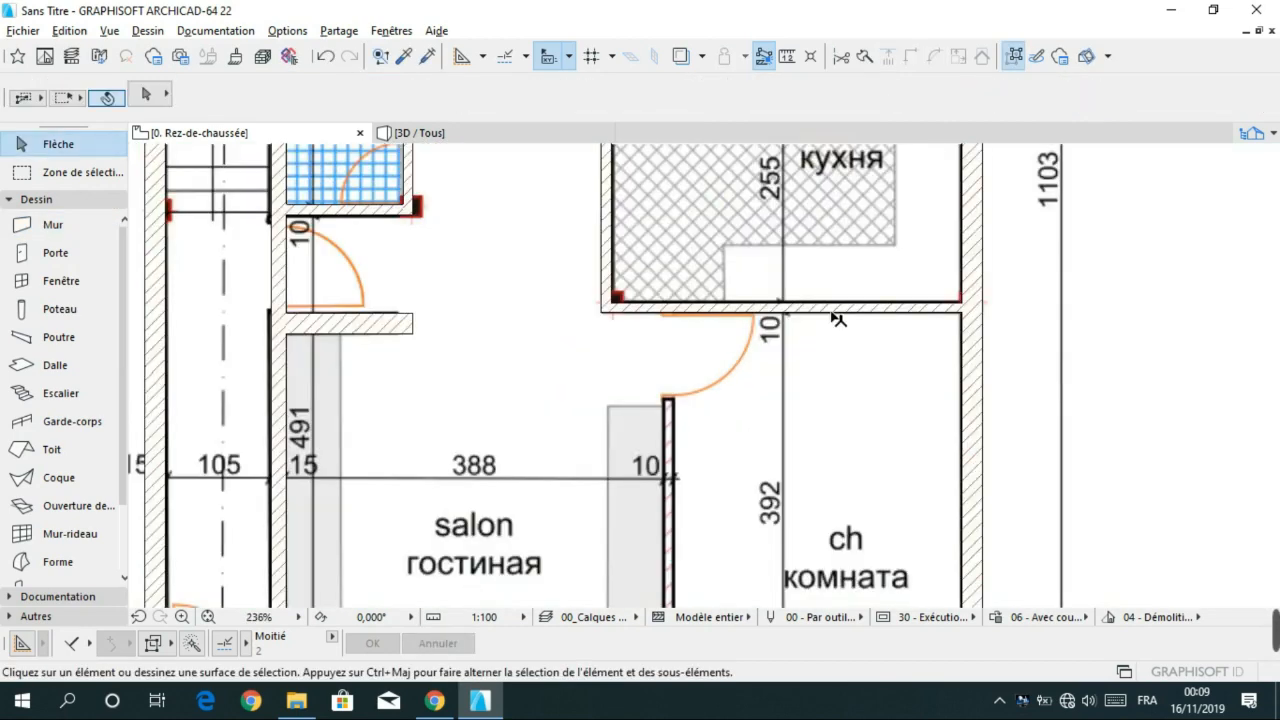
left_click(832, 312, "alt")
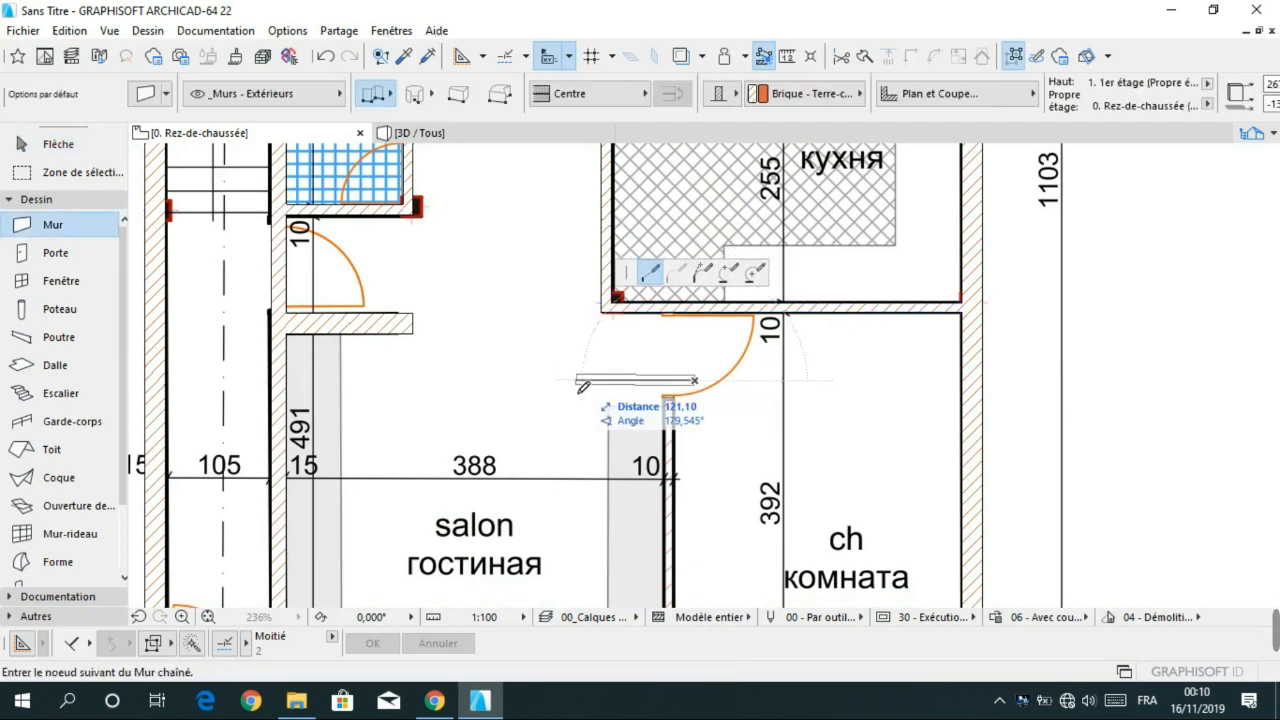
scroll(678, 412, "down", 2)
middle_click_drag(688, 346, 684, 255)
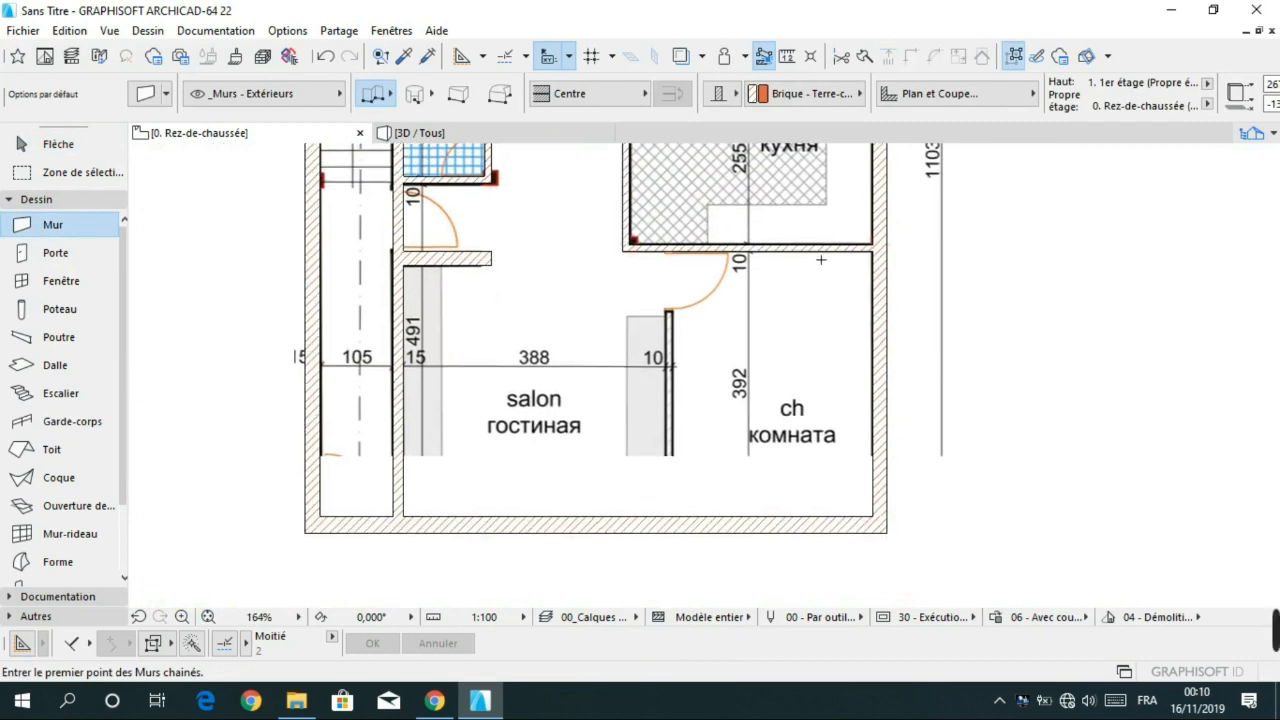
left_click(669, 518)
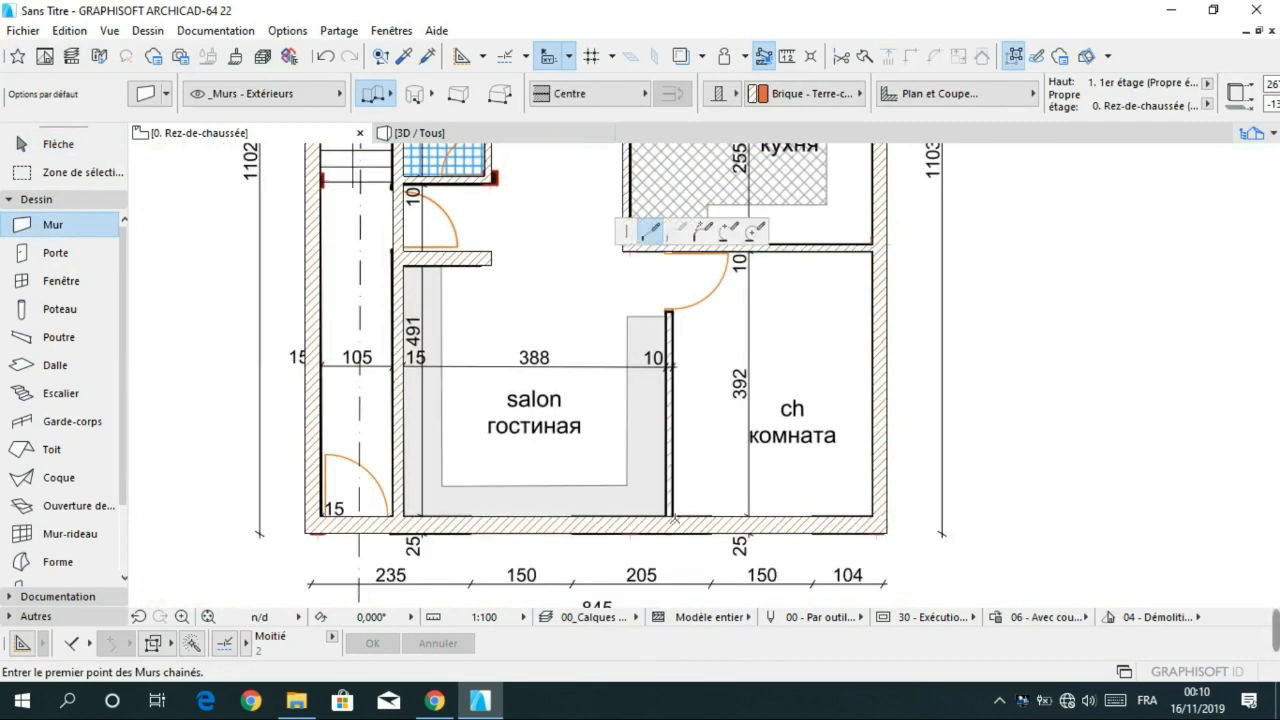
double_click(676, 316)
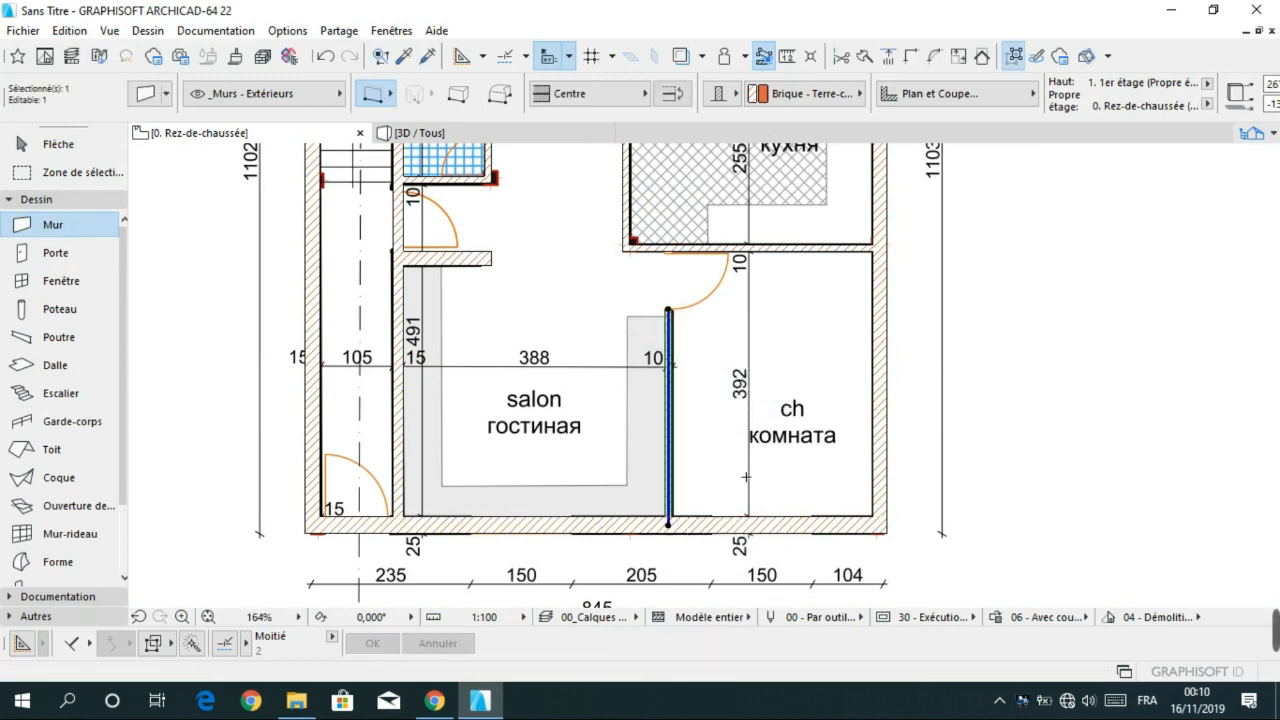
- Set the wall geometry method to single straight wall and leave the Wall command
left_click(389, 94)
left_click(416, 94)
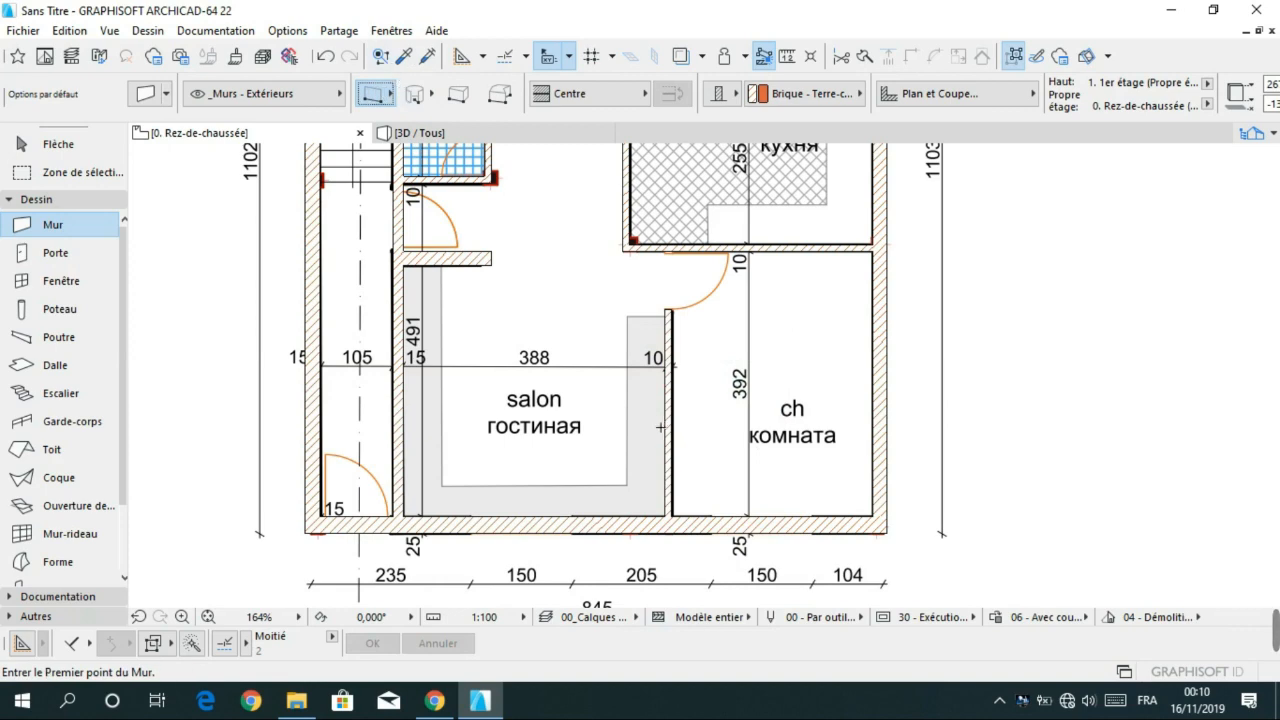
scroll(671, 366, "up", 5)
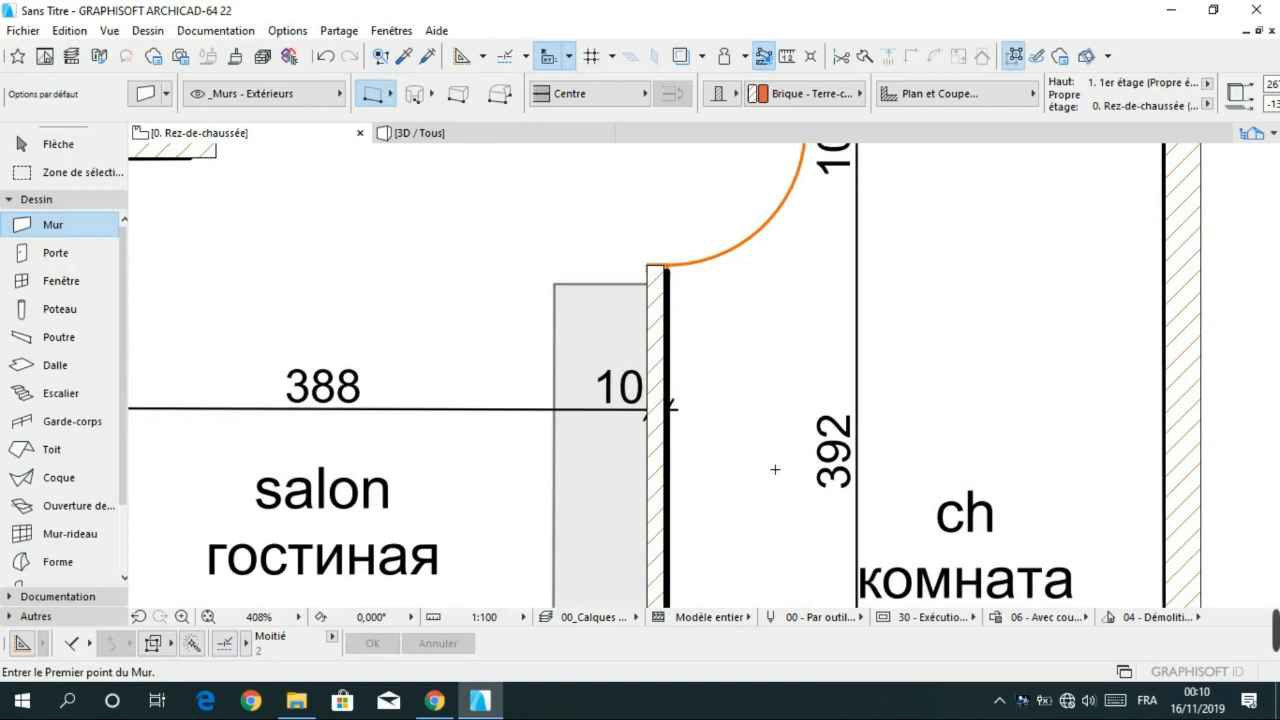
scroll(651, 472, "down", 8)
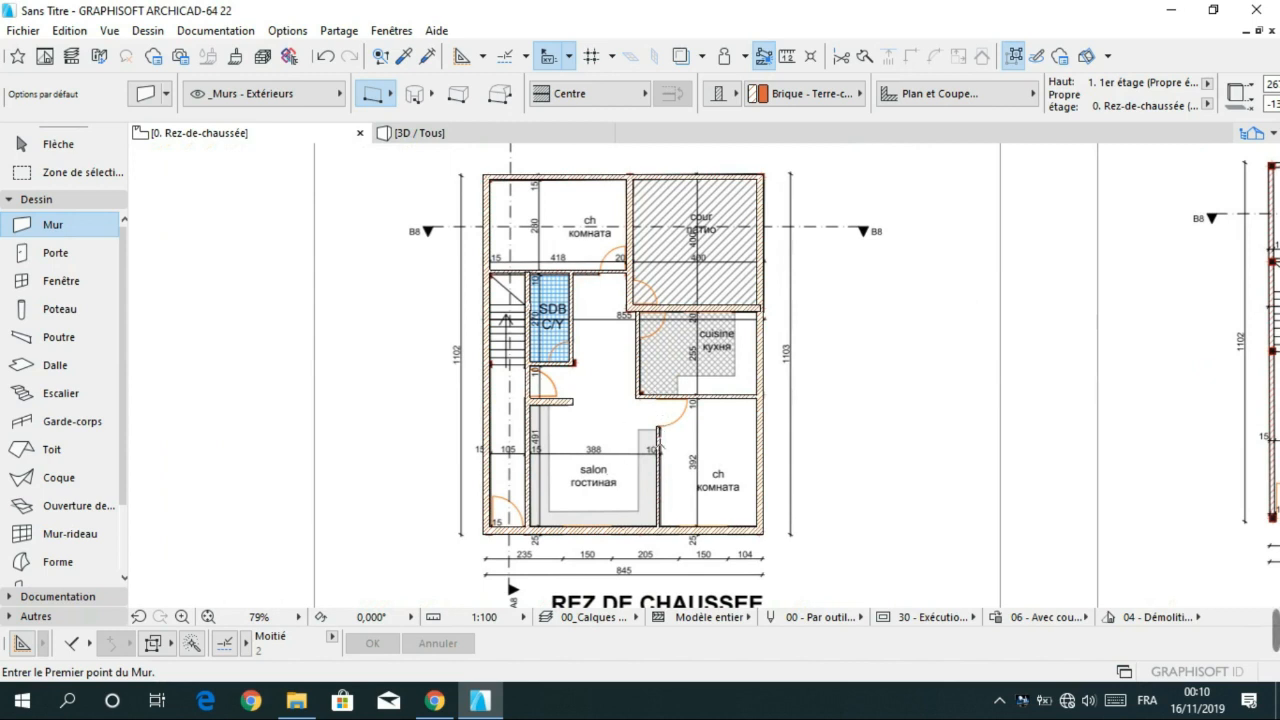
key("Escape")
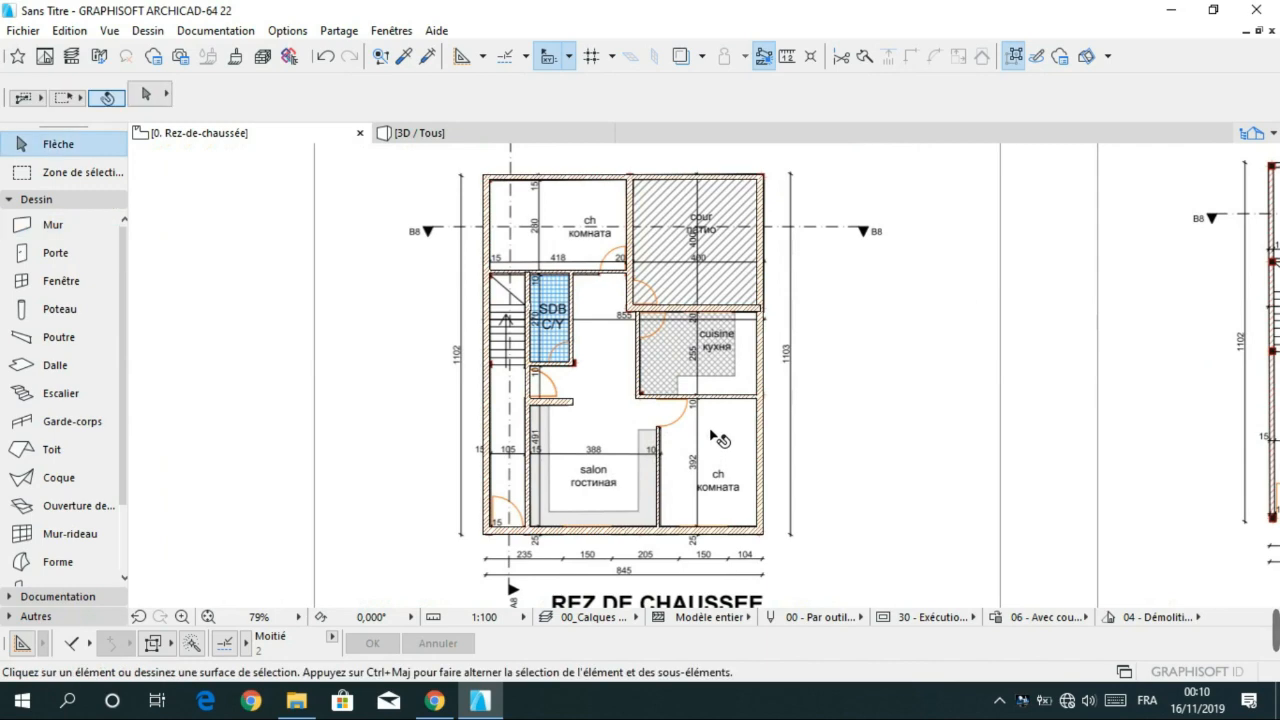
- Delete the partition wall between the salon and the lower ch room
middle_click_drag(679, 472, 709, 431)
scroll(718, 474, "up", 3)
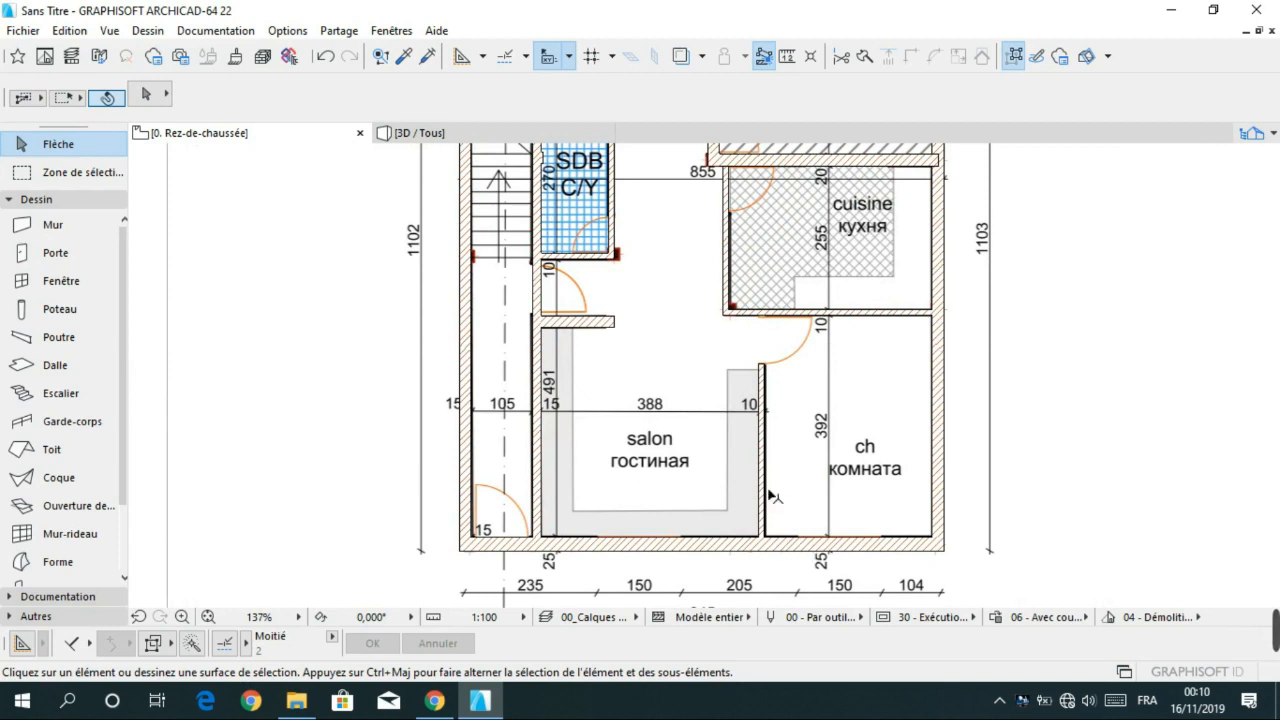
left_click(763, 393)
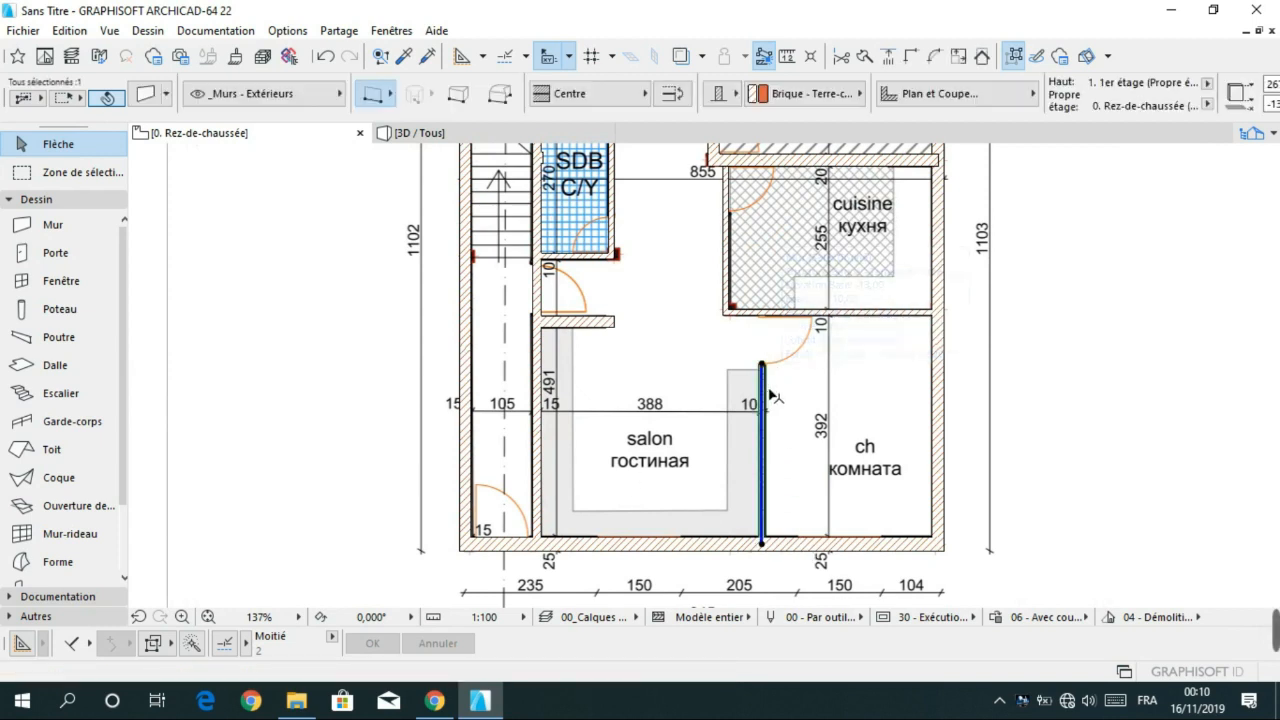
key("Delete")
- Draw a straight partition between the salon and the lower ch room, from the outer wall to the kitchen wall, copying the kitchen wall's settings
left_click(864, 315, "alt")
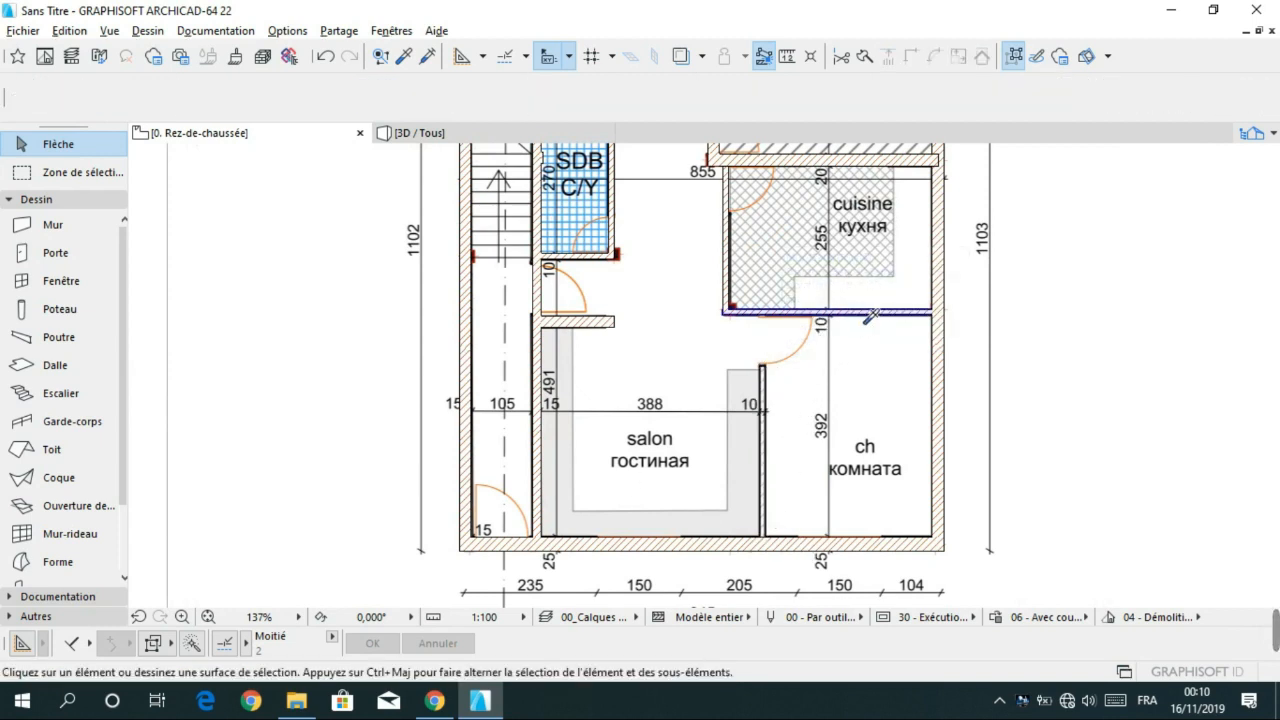
left_click(763, 537)
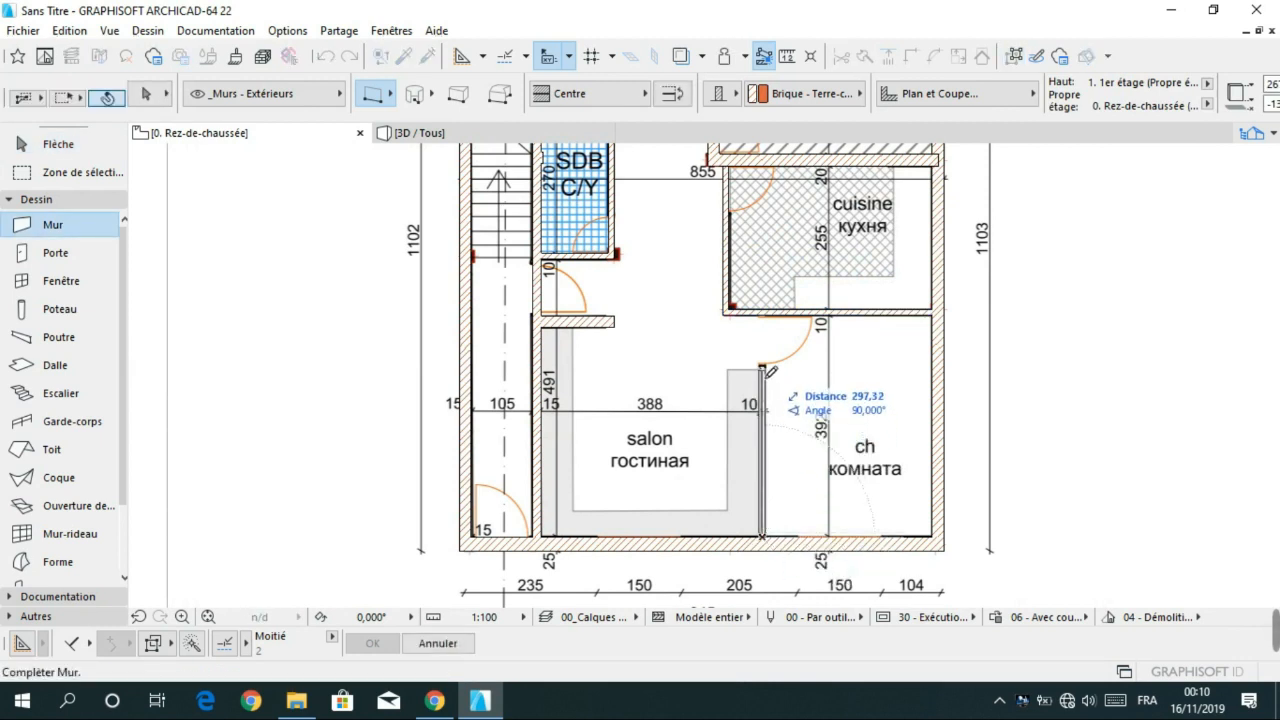
left_click(765, 319)
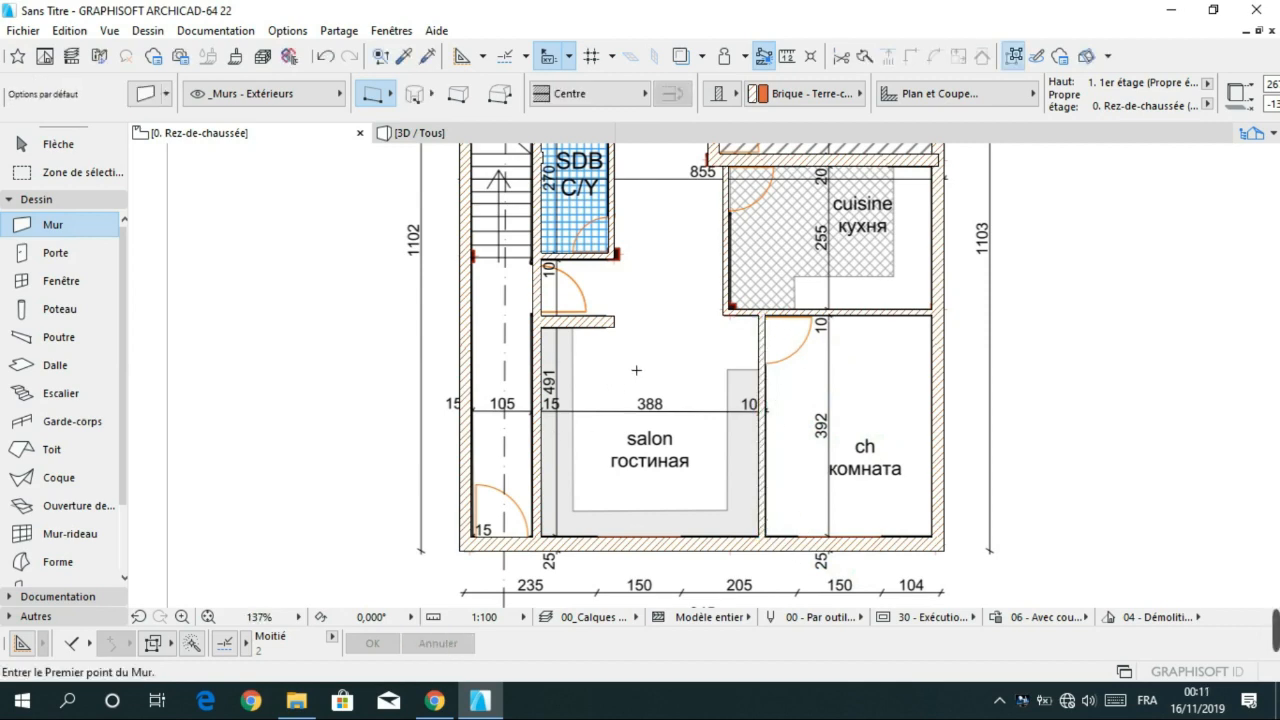
- Start the Door tool and apply the door favourite "00 - Porte intérieure (défaut)"
middle_click_drag(636, 370, 614, 347)
scroll(597, 524, "down", 4)
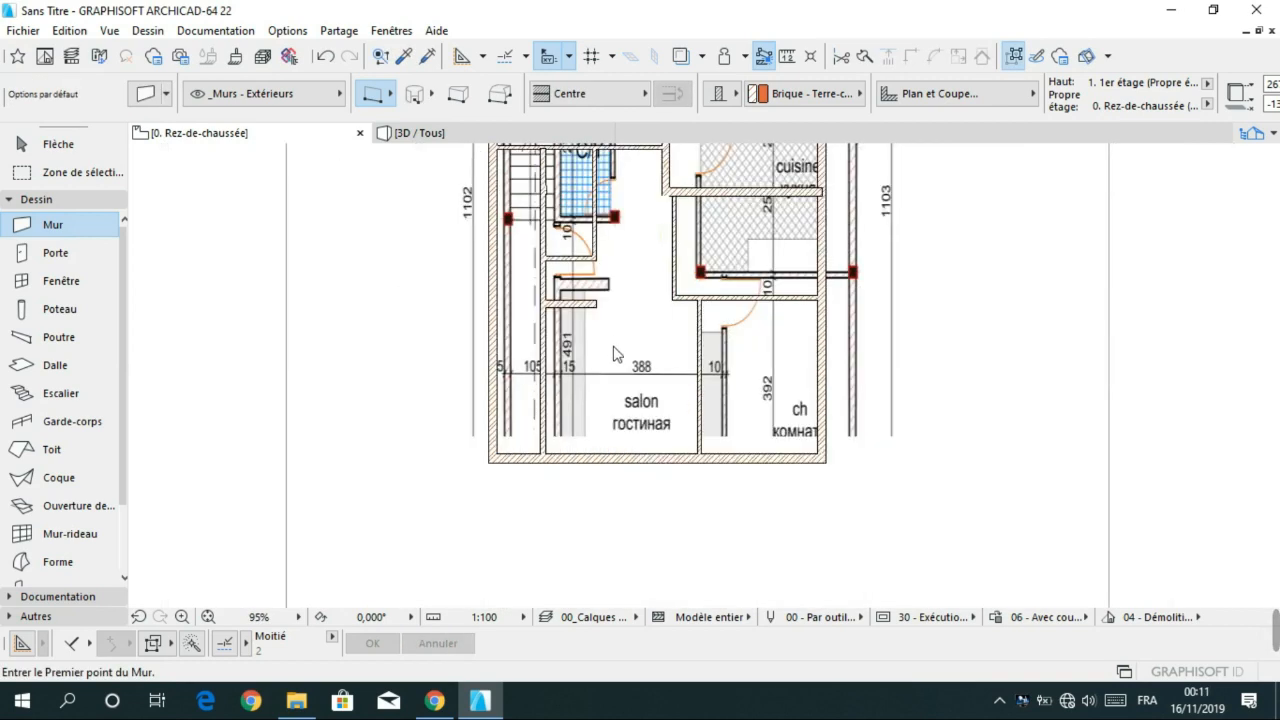
scroll(738, 353, "down", 1)
middle_click_drag(738, 352, 735, 416)
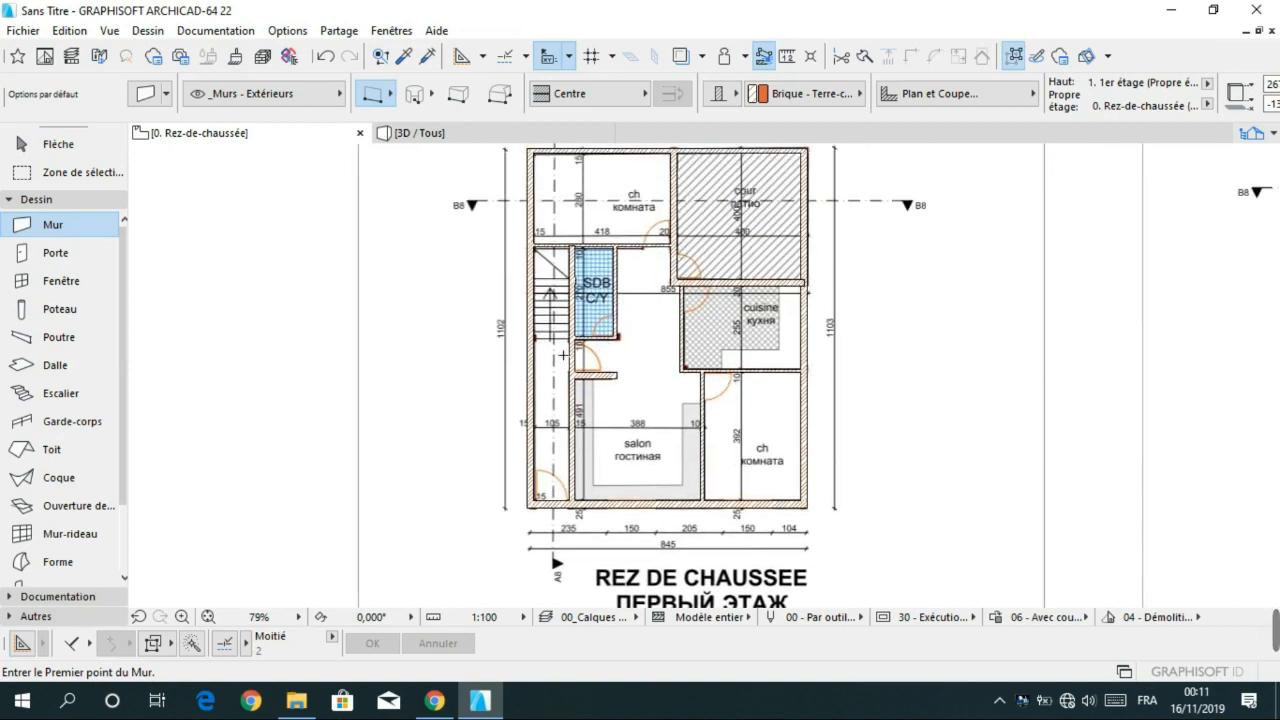
left_click(64, 255)
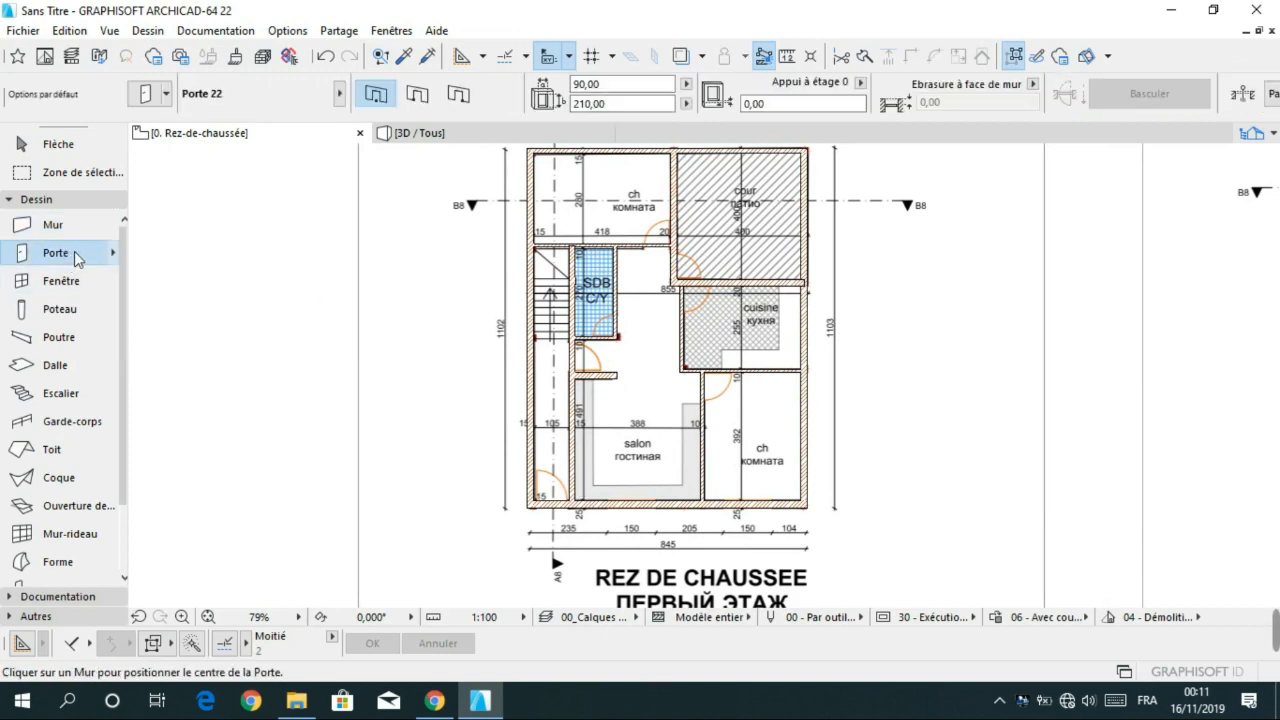
double_click(74, 253)
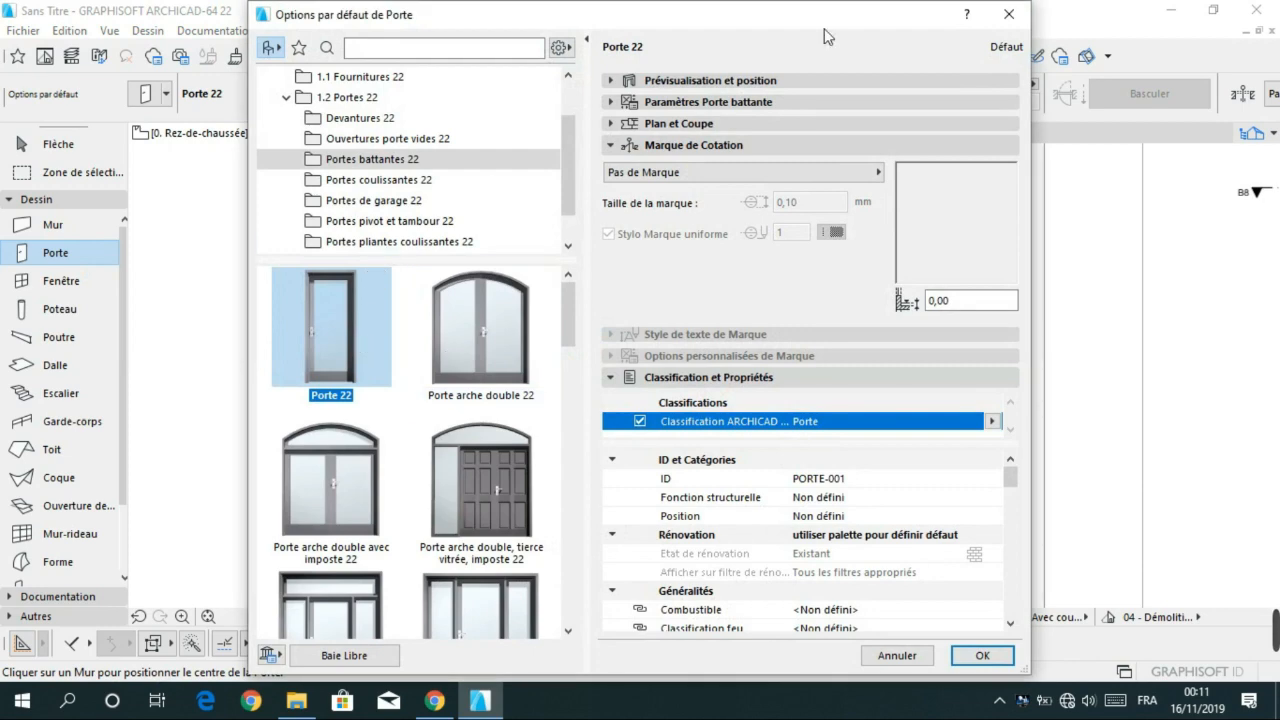
left_click(1009, 14)
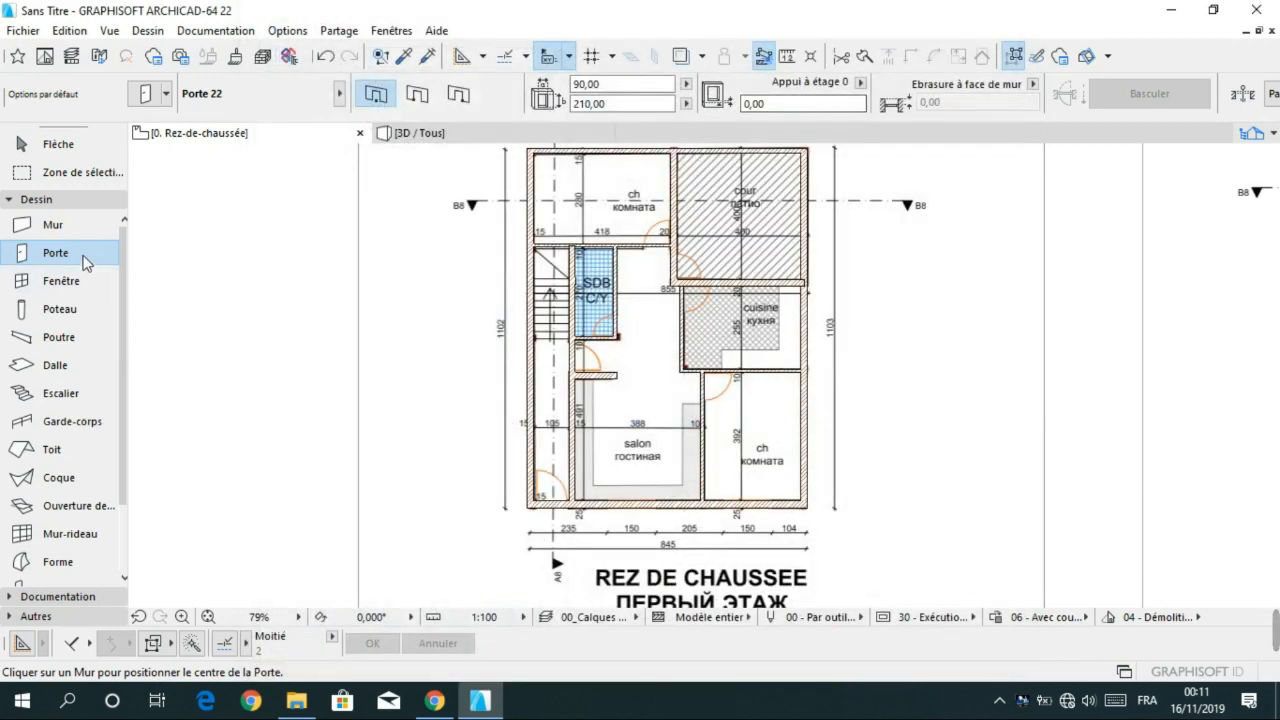
left_click(165, 93)
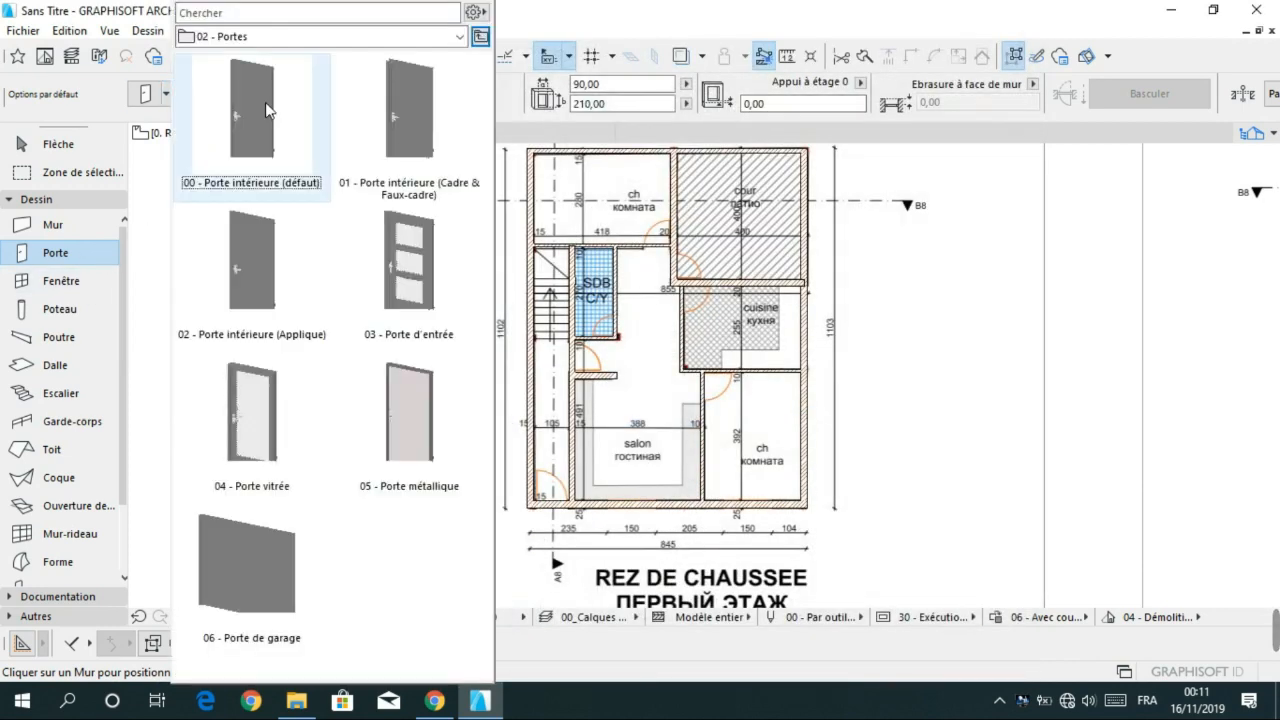
left_click(265, 102)
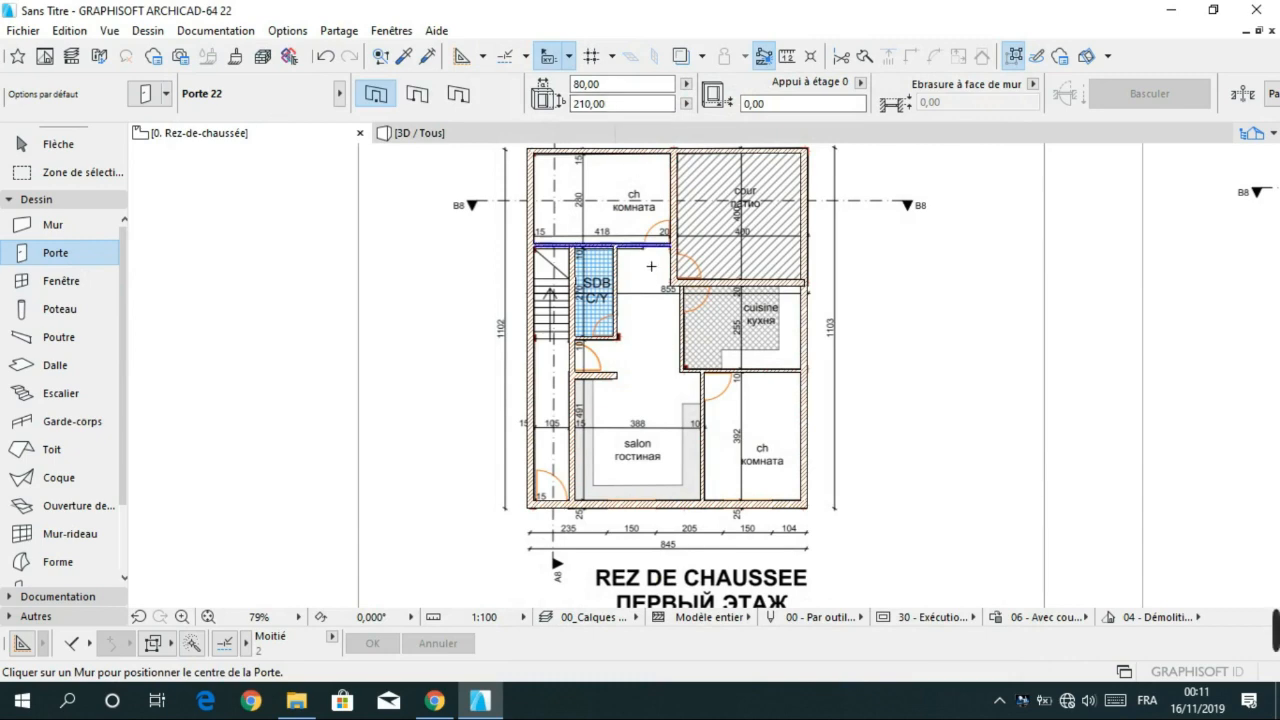
- Place the 80 × 210 interior door in the upper ch room's lower wall over the plan's door symbol, opening into the room
scroll(651, 266, "up", 3)
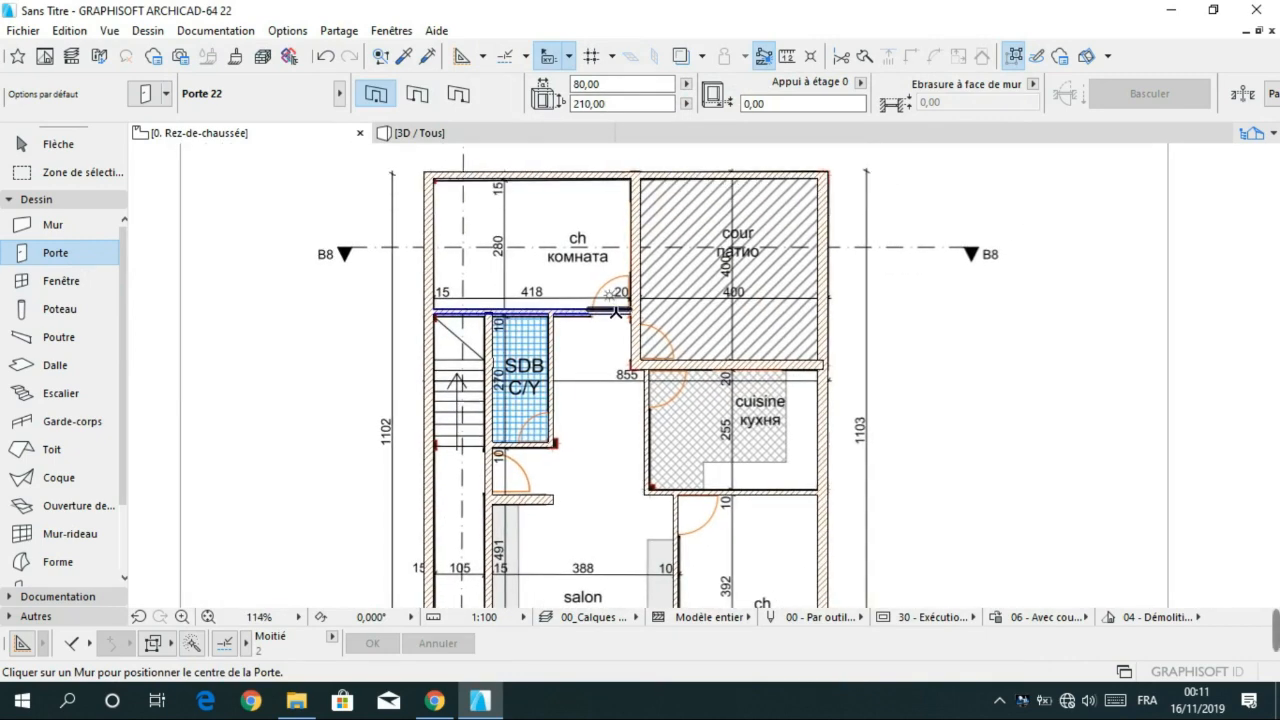
left_click(625, 291)
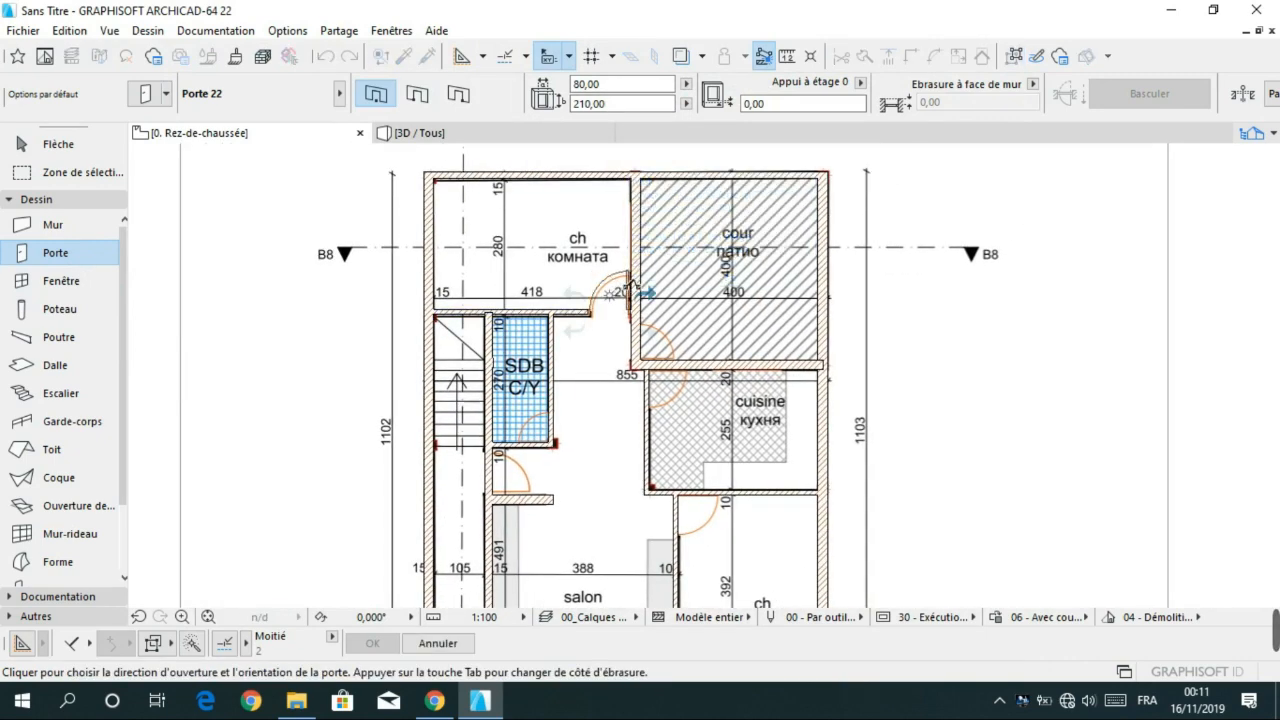
left_click(611, 292)
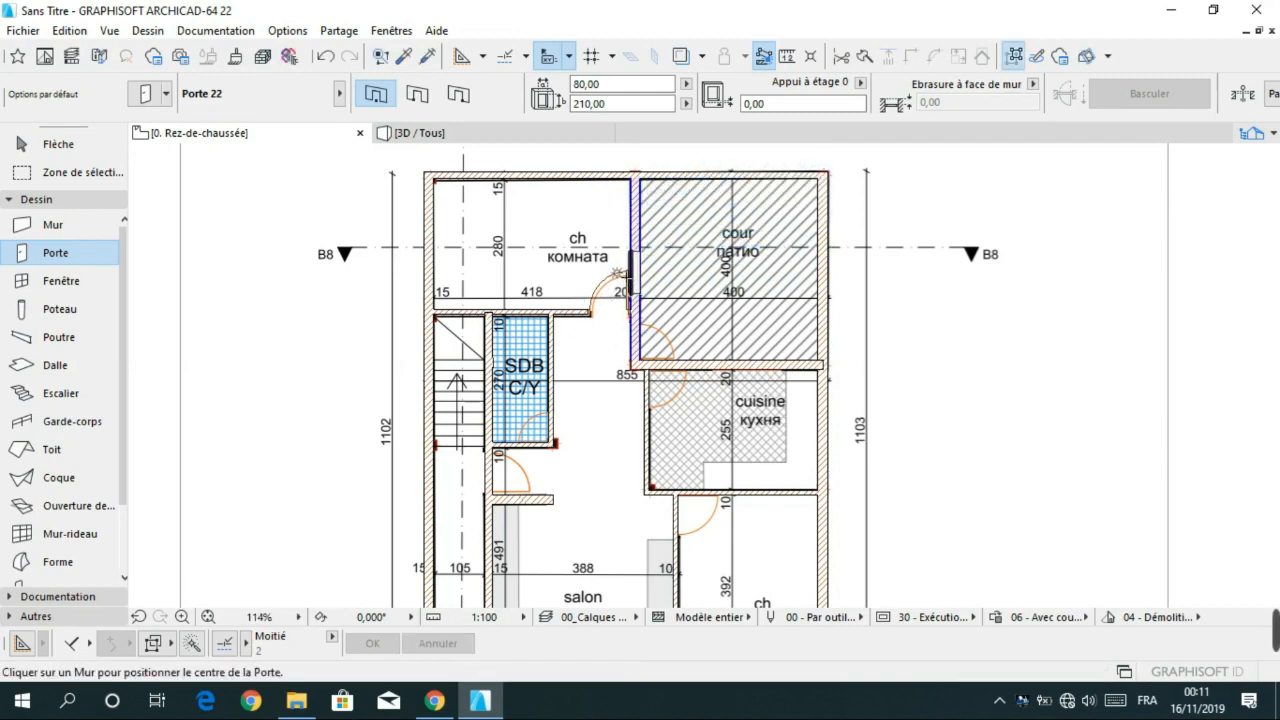
- Undo the placement of the interior door in the upper ch room's lower wall
key("Escape")
scroll(620, 334, "up", 4)
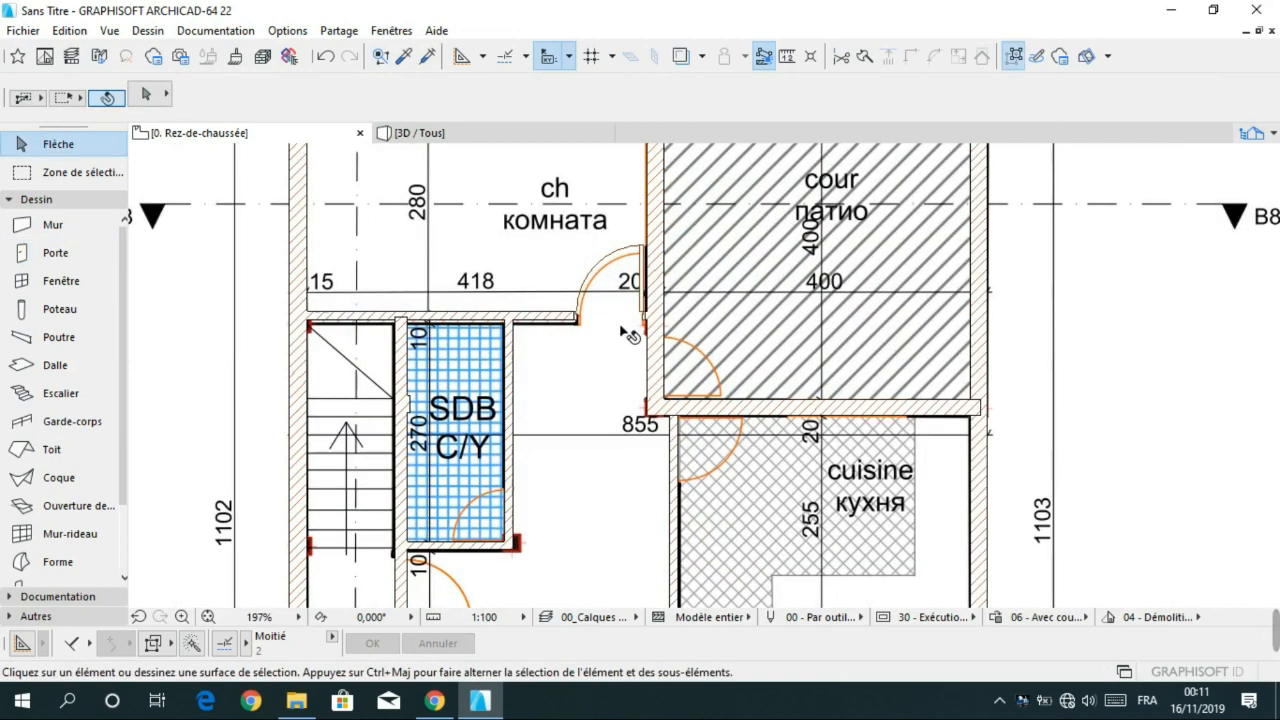
scroll(620, 338, "up", 4)
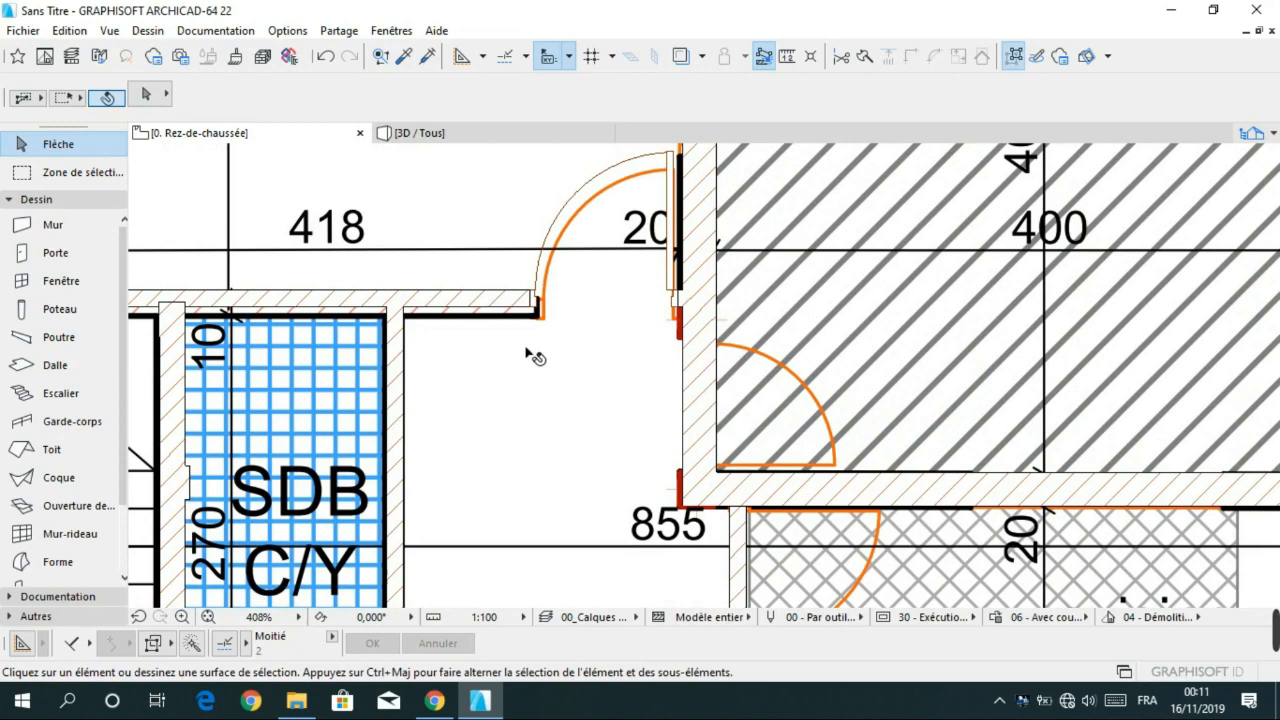
scroll(578, 366, "down", 3)
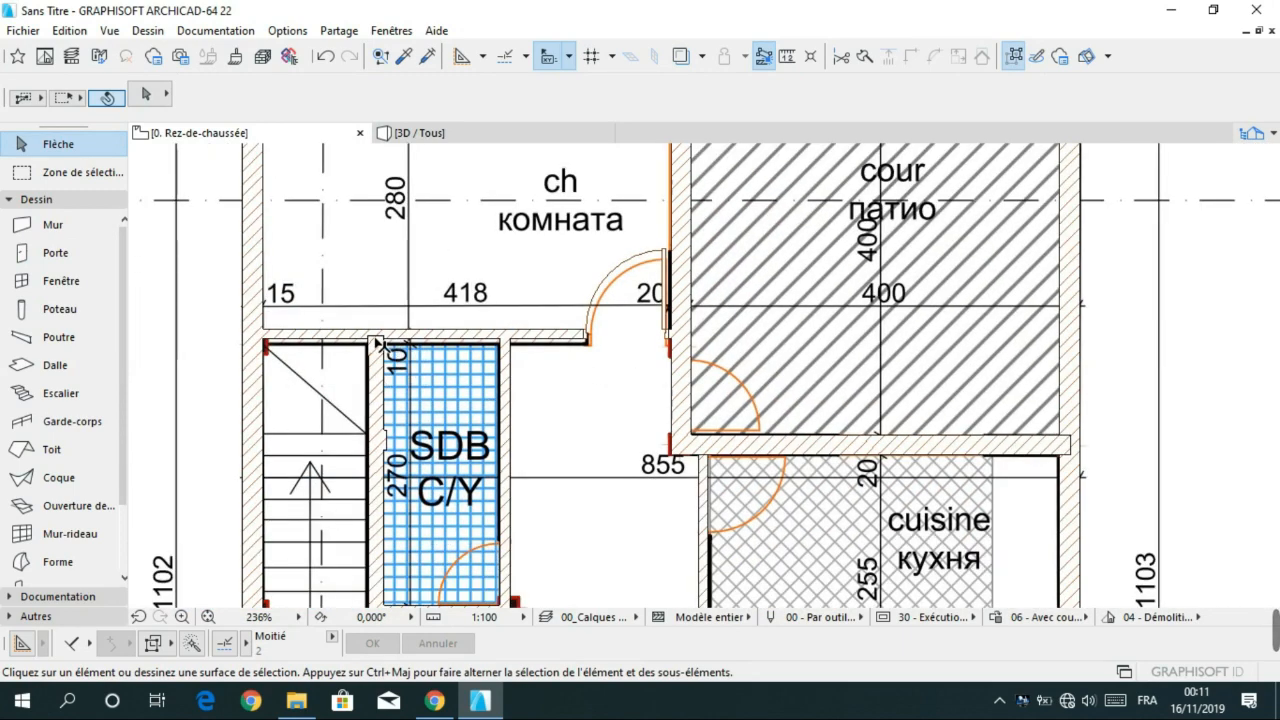
scroll(378, 343, "up", 1)
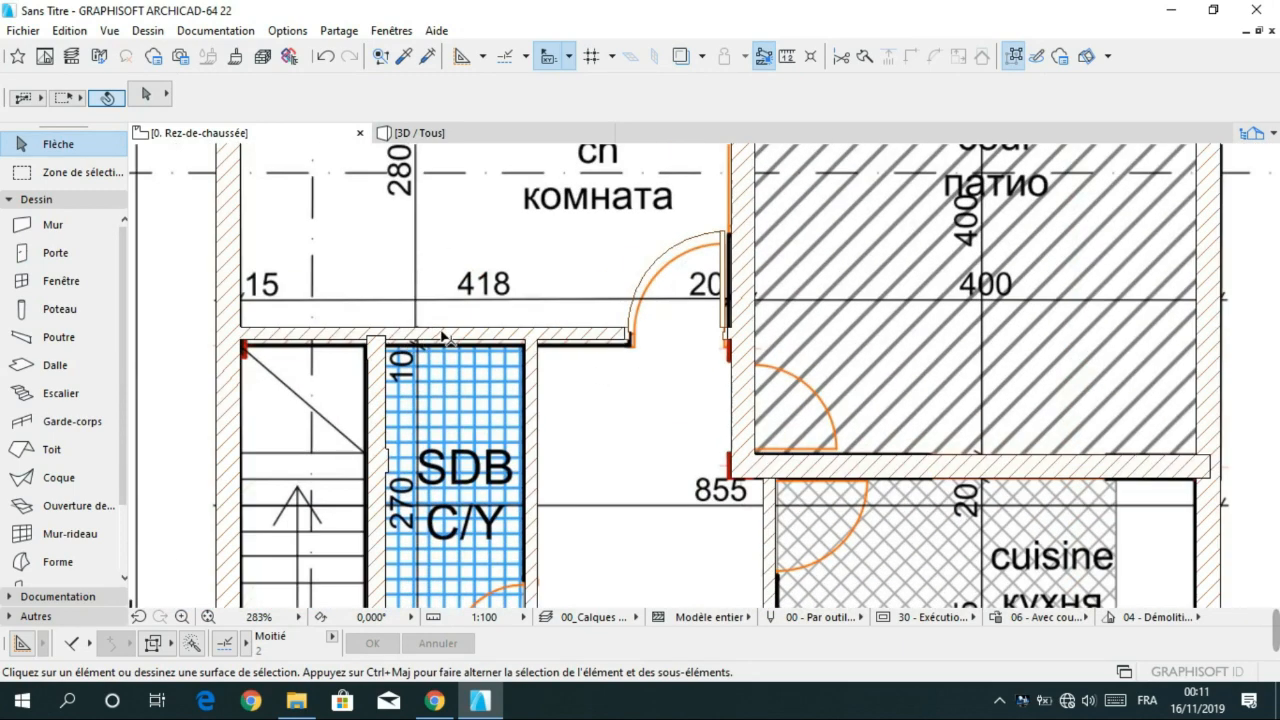
left_click(328, 54)
scroll(415, 365, "down", 1)
middle_click_drag(415, 366, 420, 272)
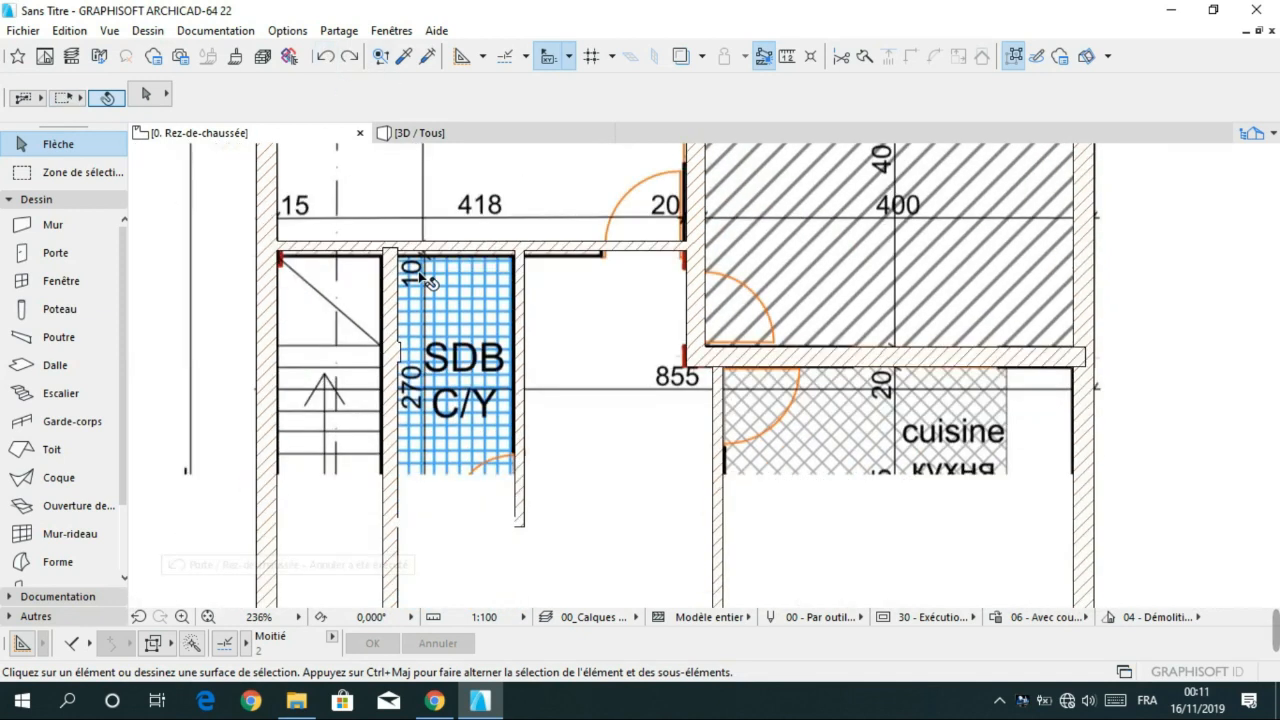
- Move the upper ch room's lower wall slightly down so it sits over the matching wall on the plan
left_click(428, 247)
left_click(428, 247)
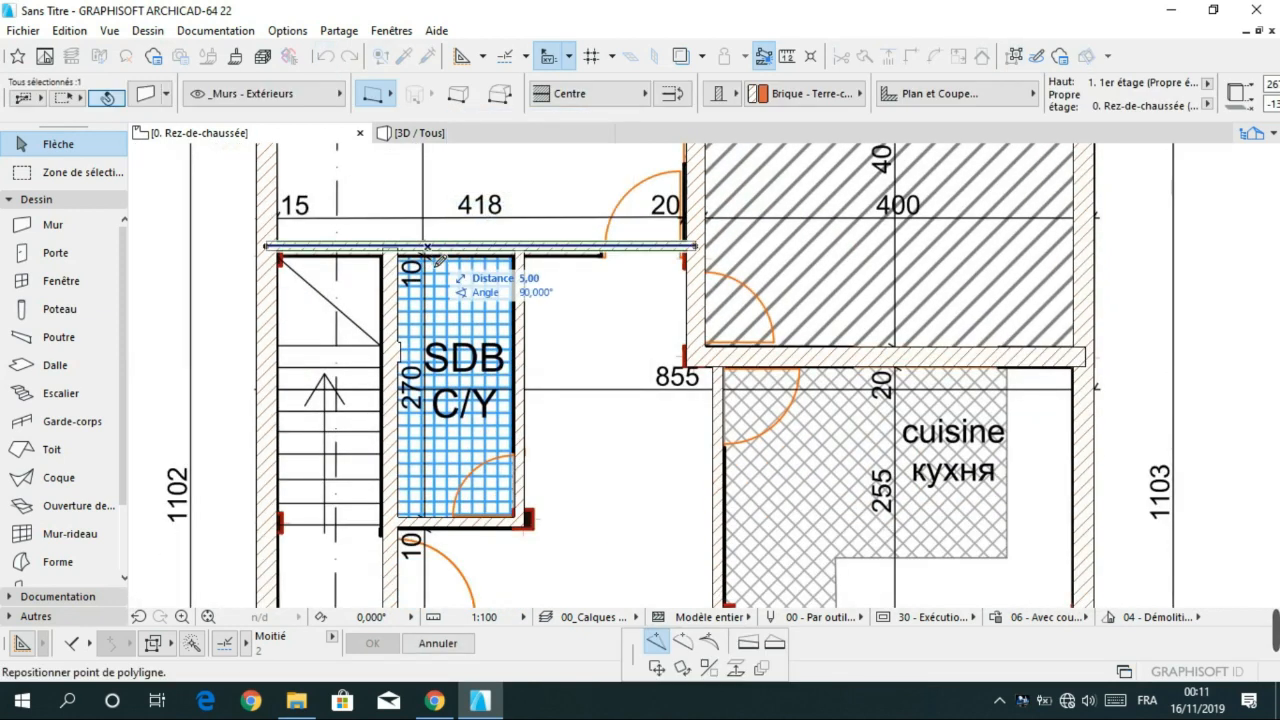
left_click(655, 668)
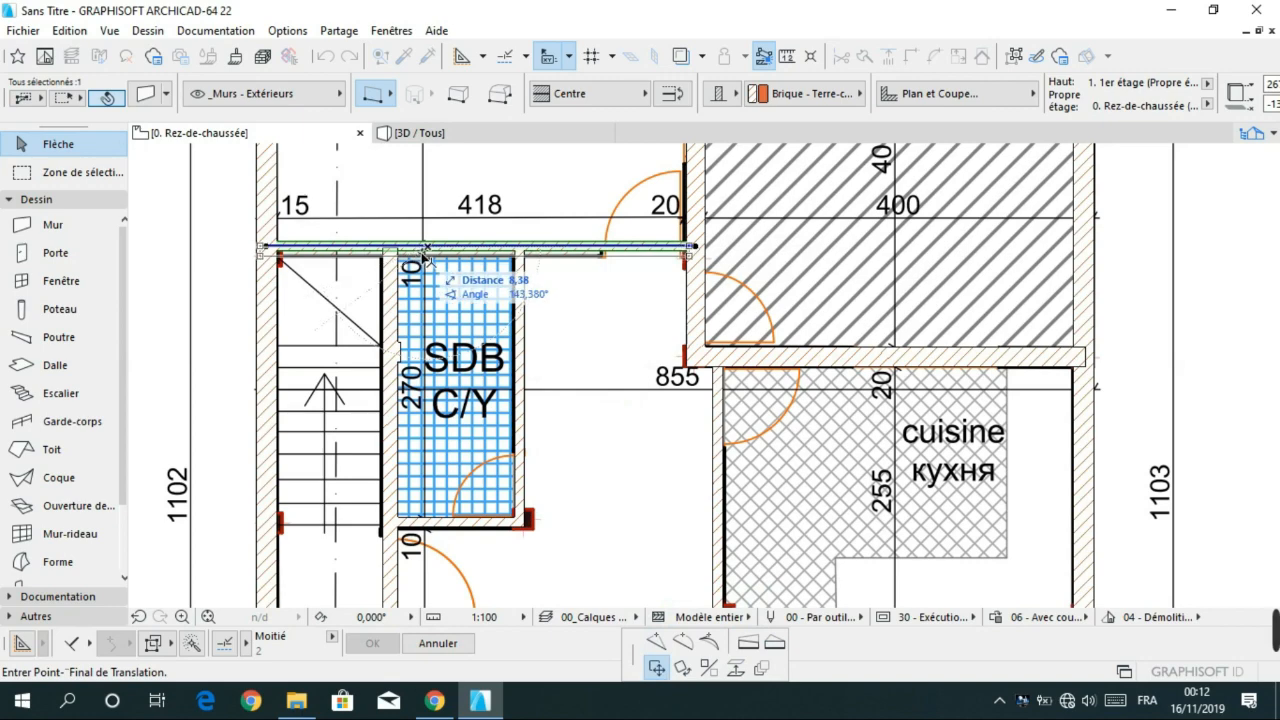
left_click(425, 256)
- Trim the moved wall's ends where they overlap the outer wall and the cour wall
left_click(391, 296)
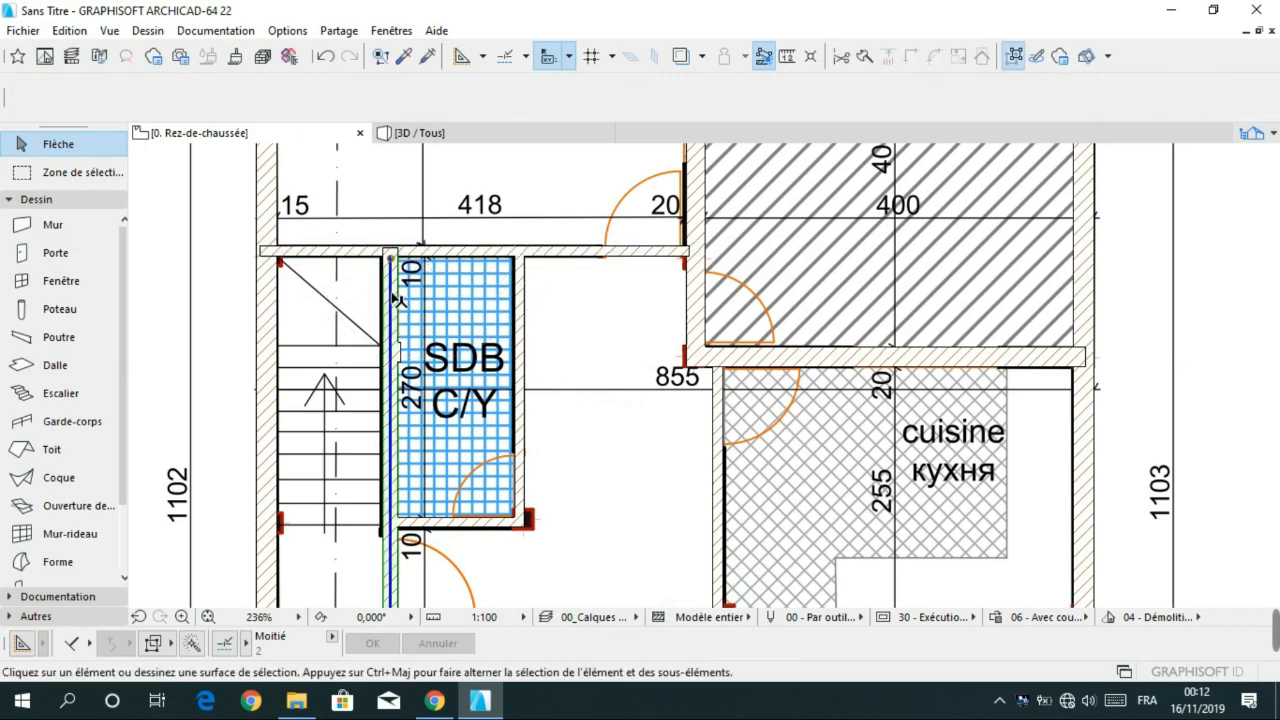
scroll(395, 302, "down", 1)
middle_click_drag(412, 316, 452, 317)
left_click(379, 308)
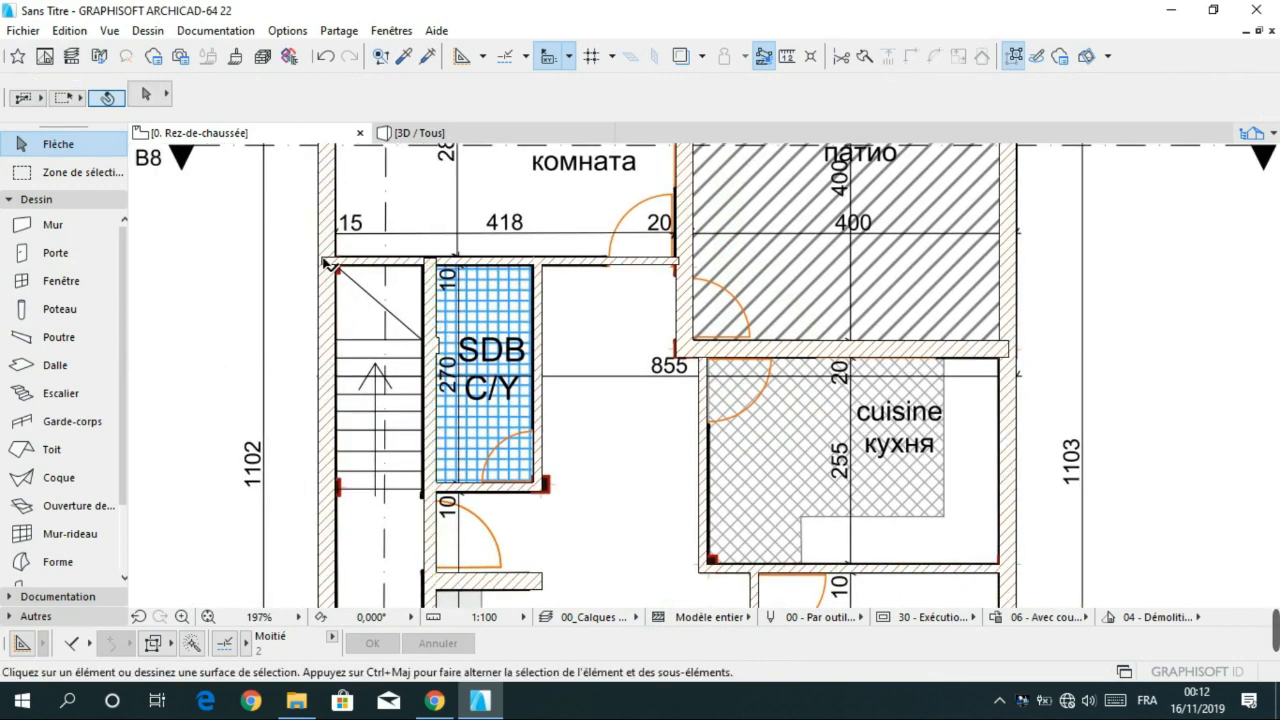
scroll(324, 262, "up", 3)
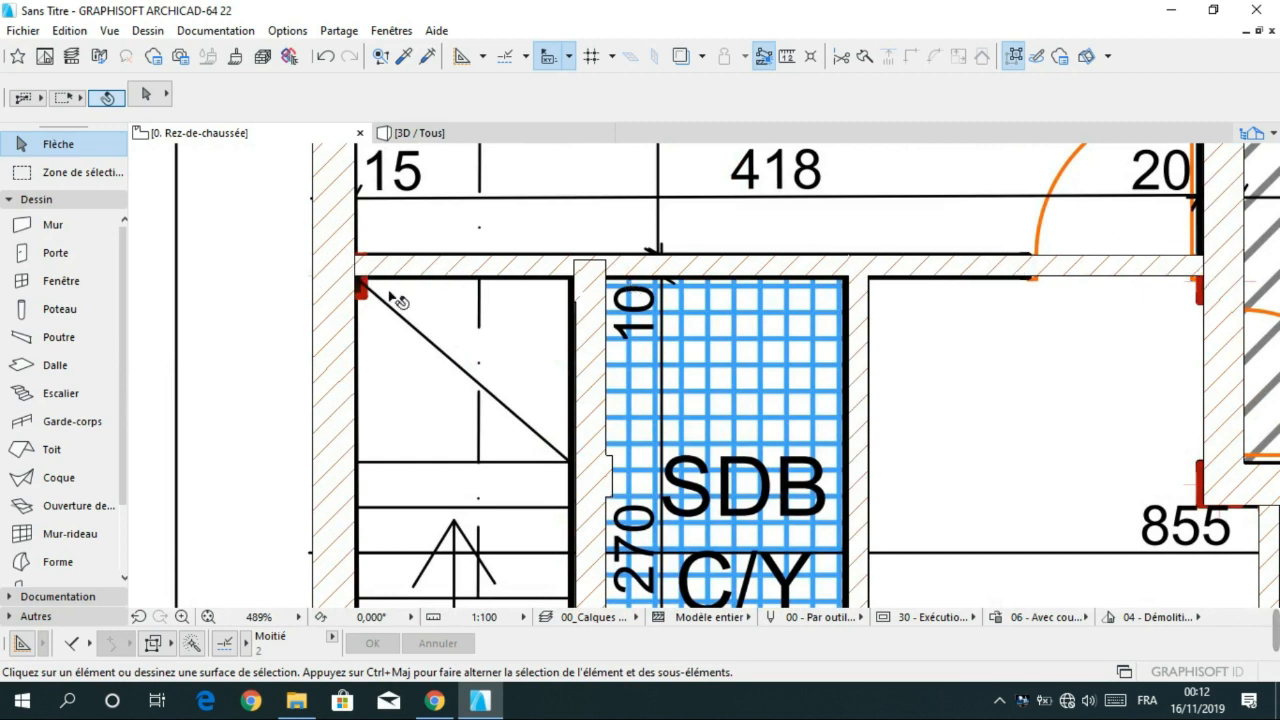
middle_click_drag(927, 438, 924, 331)
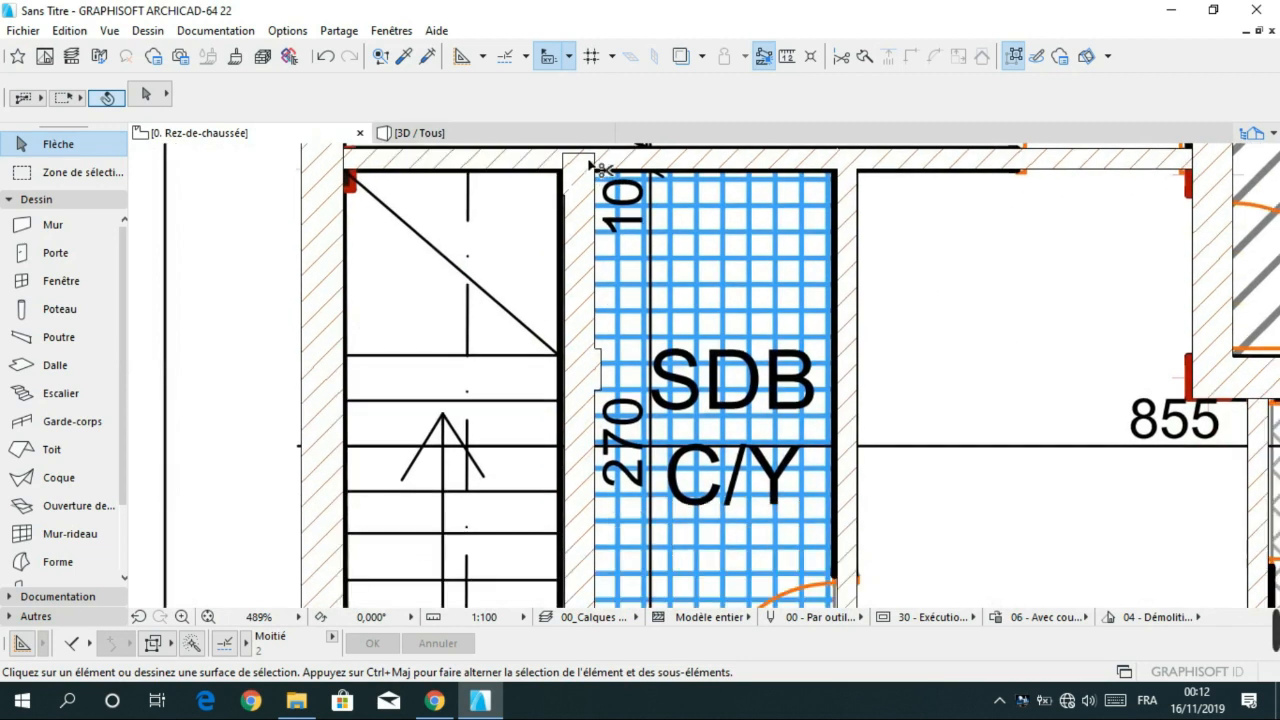
- Try to trim the overlap between the staircase wall and the upper ch room's lower wall, undoing the attempted cuts
left_click(325, 56)
scroll(469, 343, "up", 2)
middle_click_drag(469, 343, 469, 346)
key("Escape")
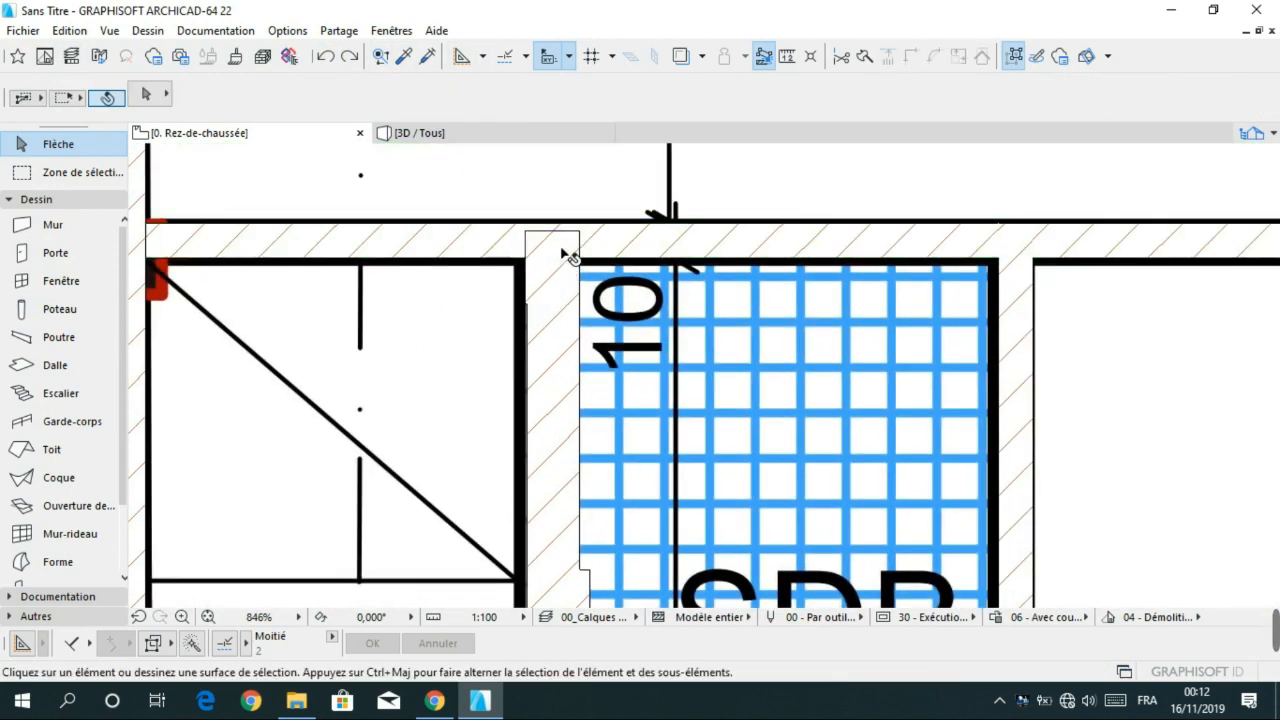
left_click(566, 255)
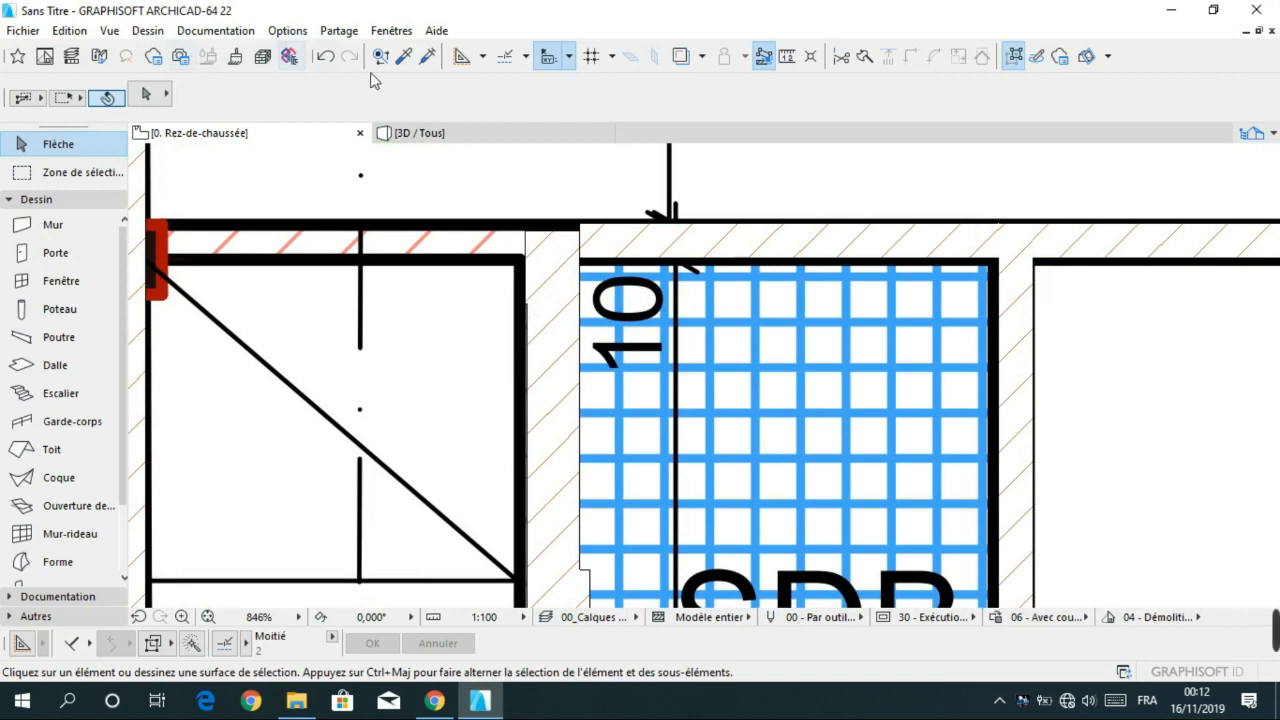
left_click(325, 56)
- Trim the stub of the wall between the stairs and SDB, and adjust its end to meet the upper ch room's lower wall
left_click(560, 286)
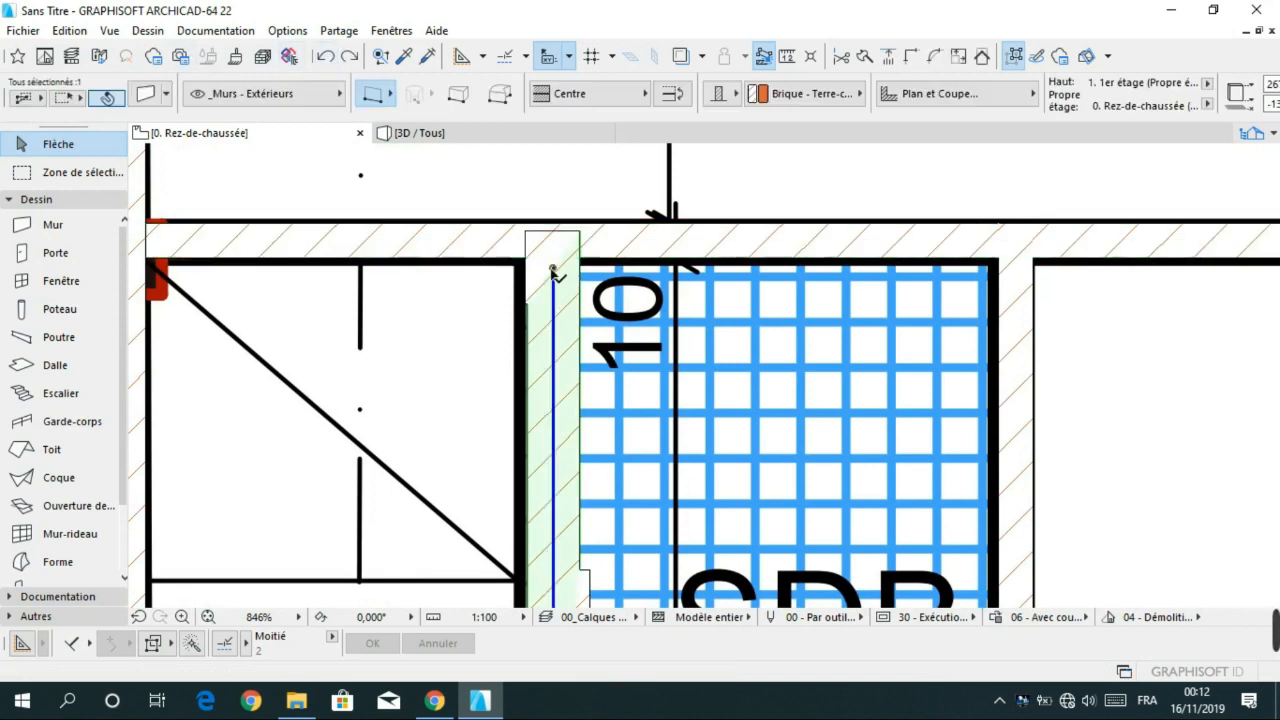
key("Escape")
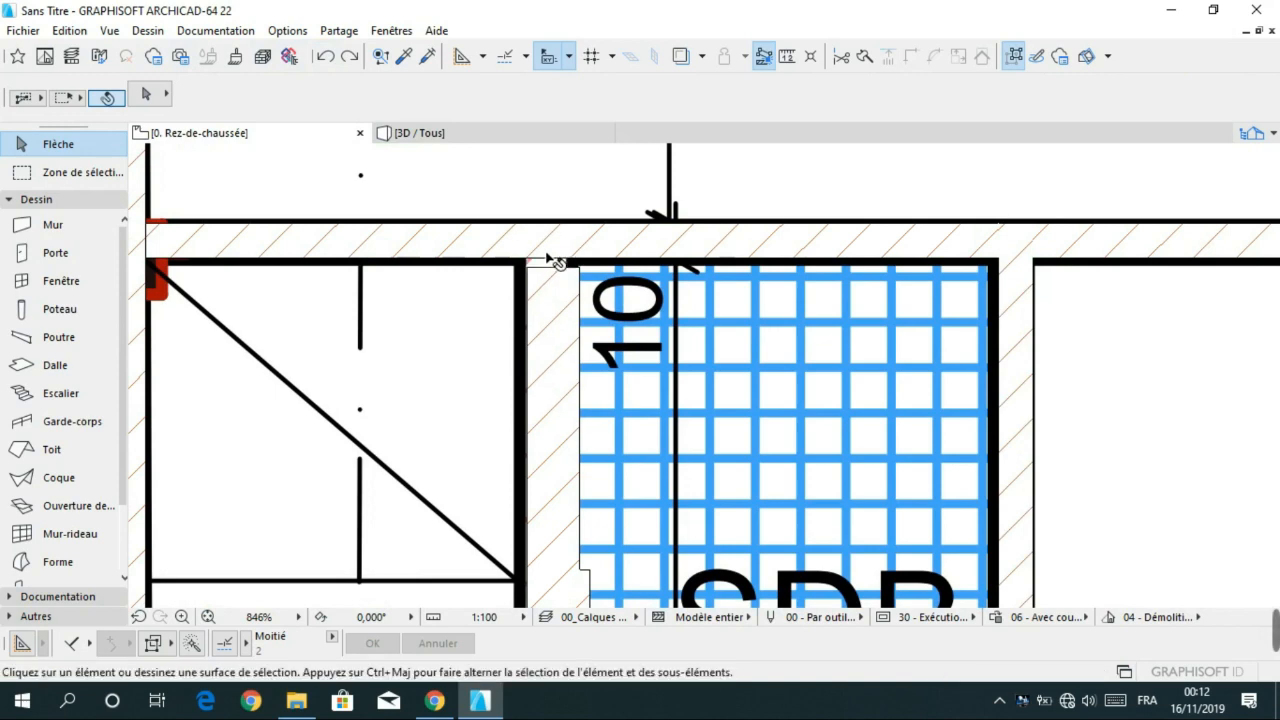
scroll(558, 342, "down", 4)
left_click(556, 318)
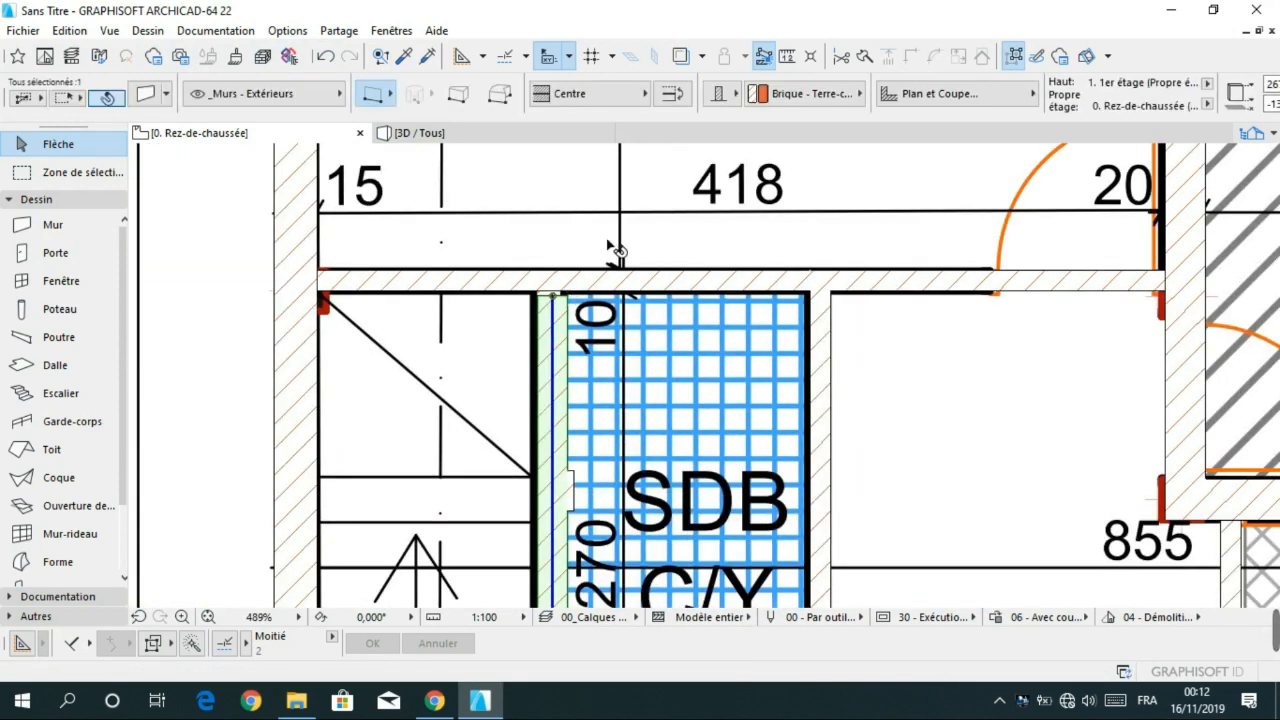
left_click(890, 57)
scroll(504, 319, "up", 4)
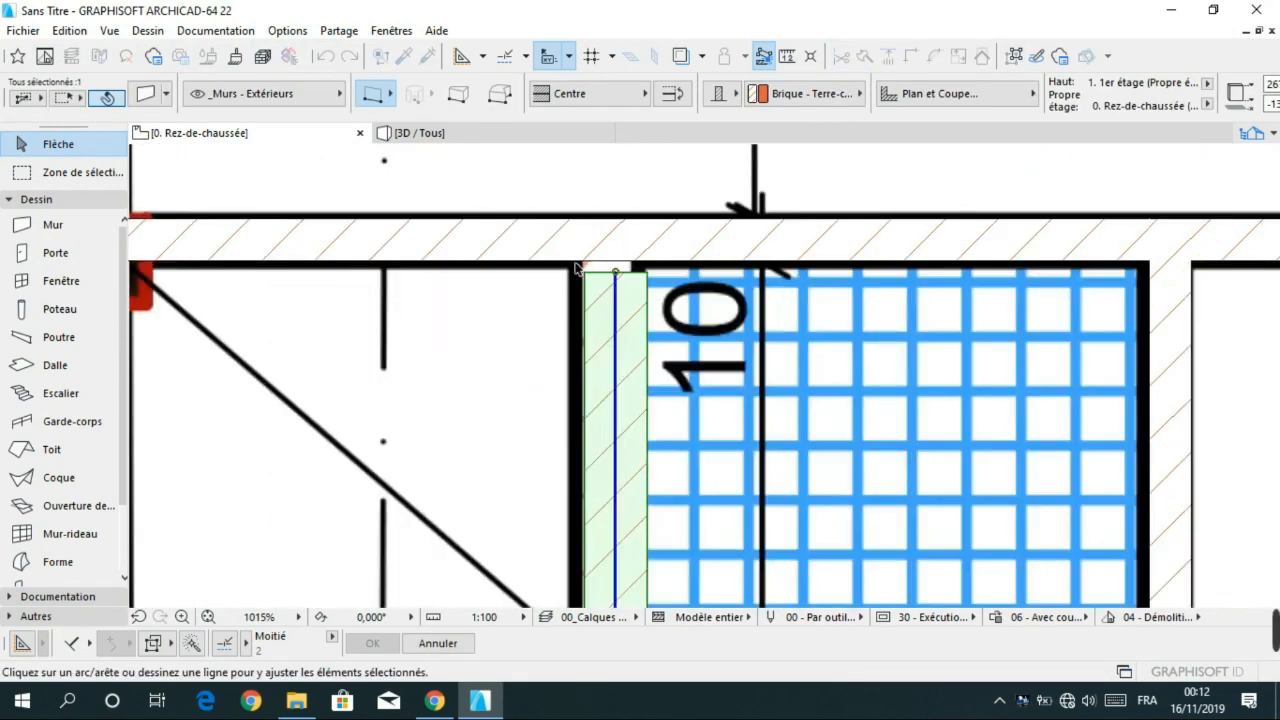
left_click(613, 227)
key("Escape")
- Check the modelled wall junctions around the stairs, SDB, kitchen and upper ch room against the plan underneath
scroll(771, 354, "down", 4)
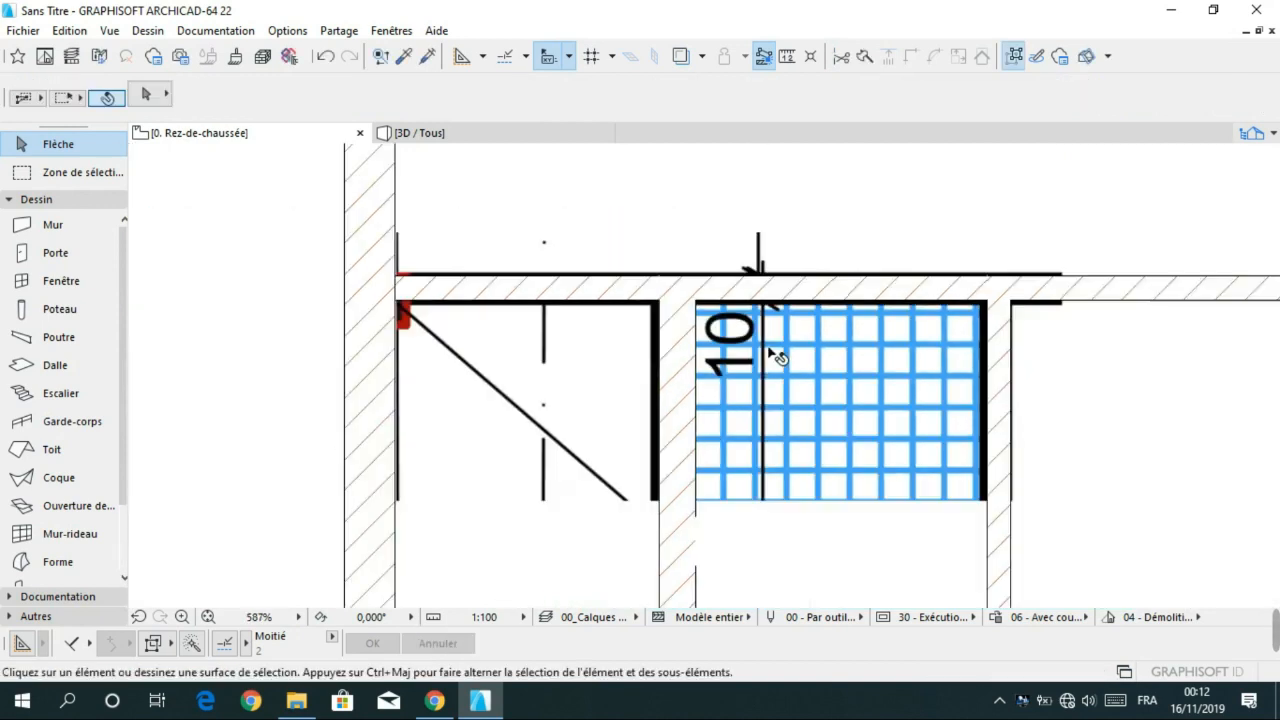
scroll(763, 435, "right", 3)
middle_click_drag(709, 386, 649, 314)
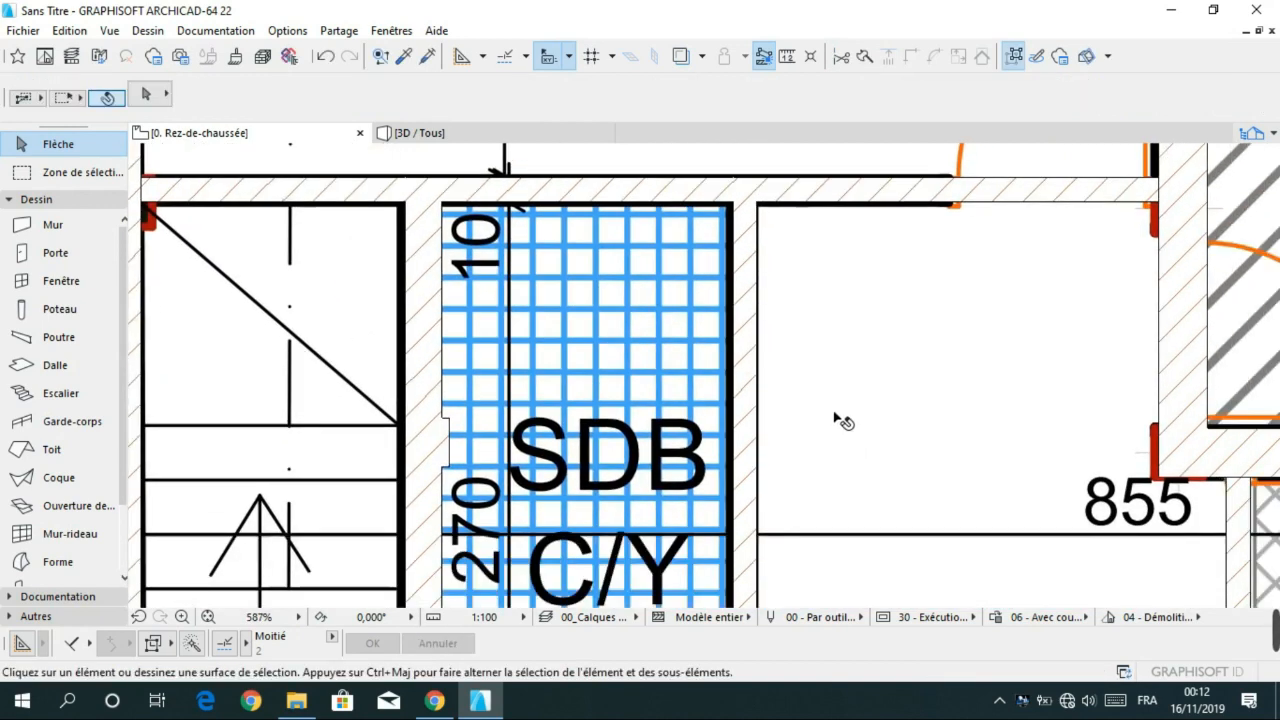
middle_click_drag(830, 410, 798, 346)
scroll(537, 384, "down", 5)
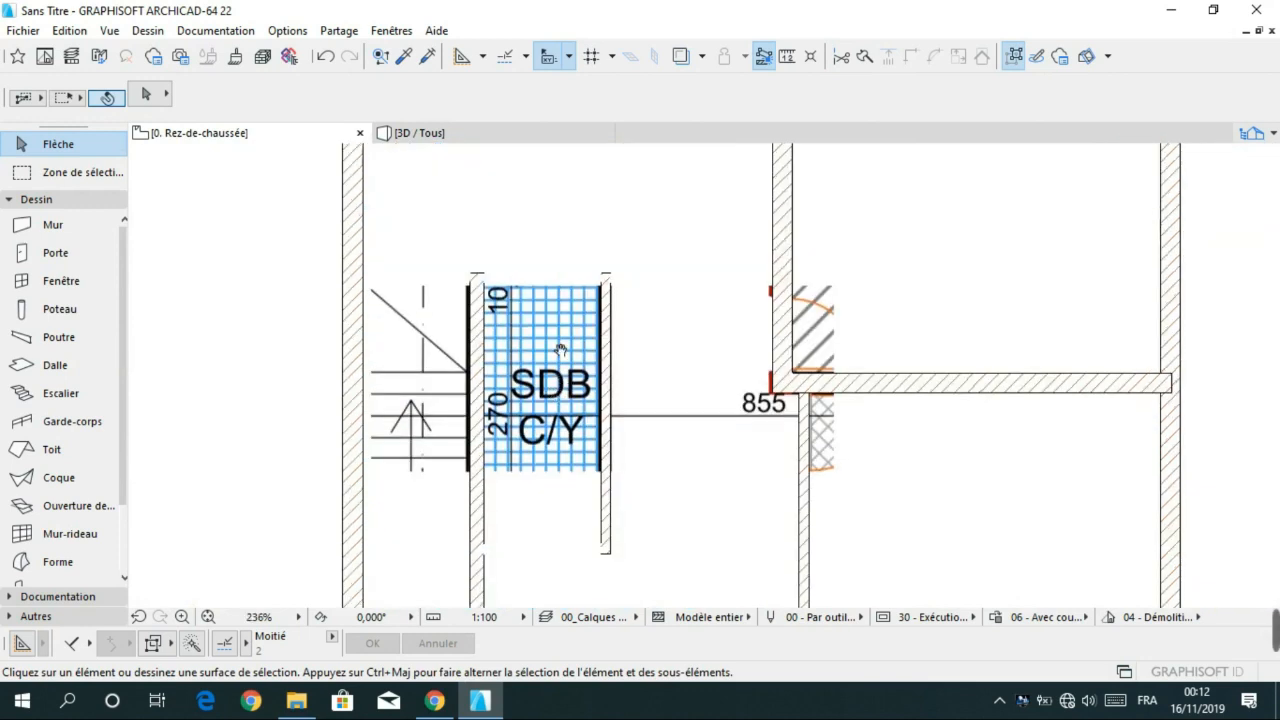
middle_click_drag(563, 483, 574, 384)
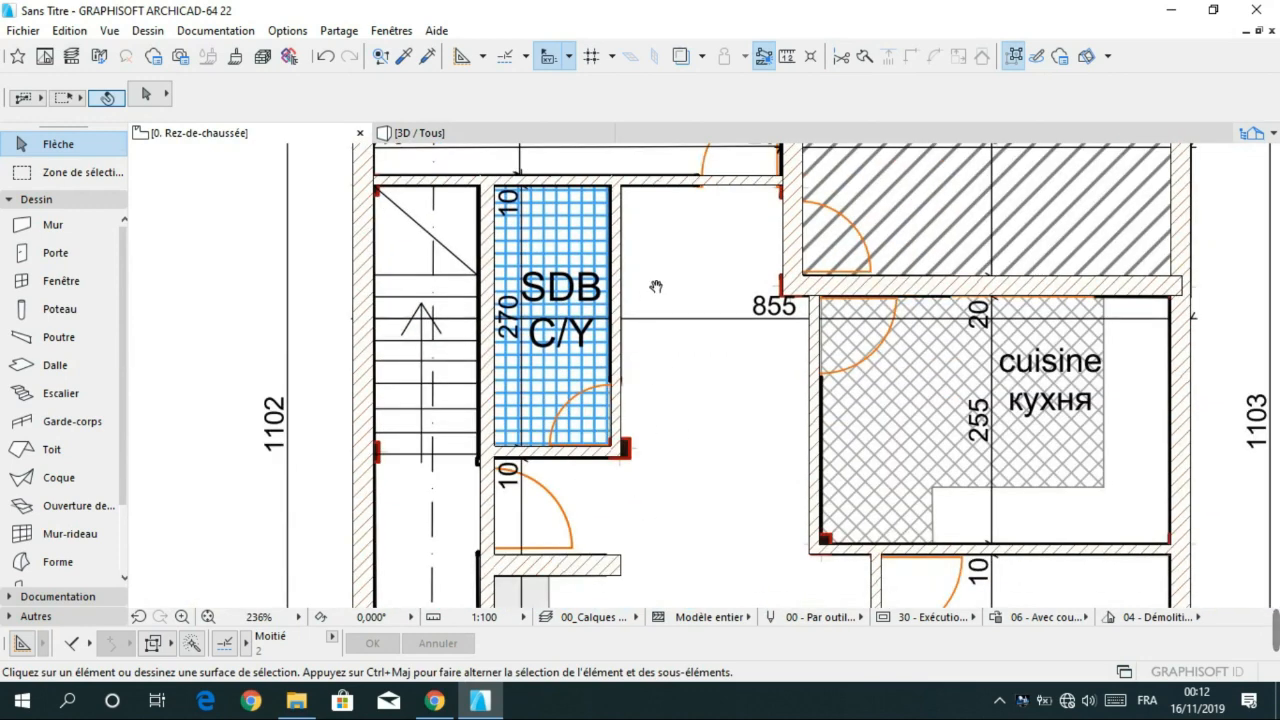
middle_click_drag(655, 287, 703, 363)
middle_click_drag(723, 309, 735, 546)
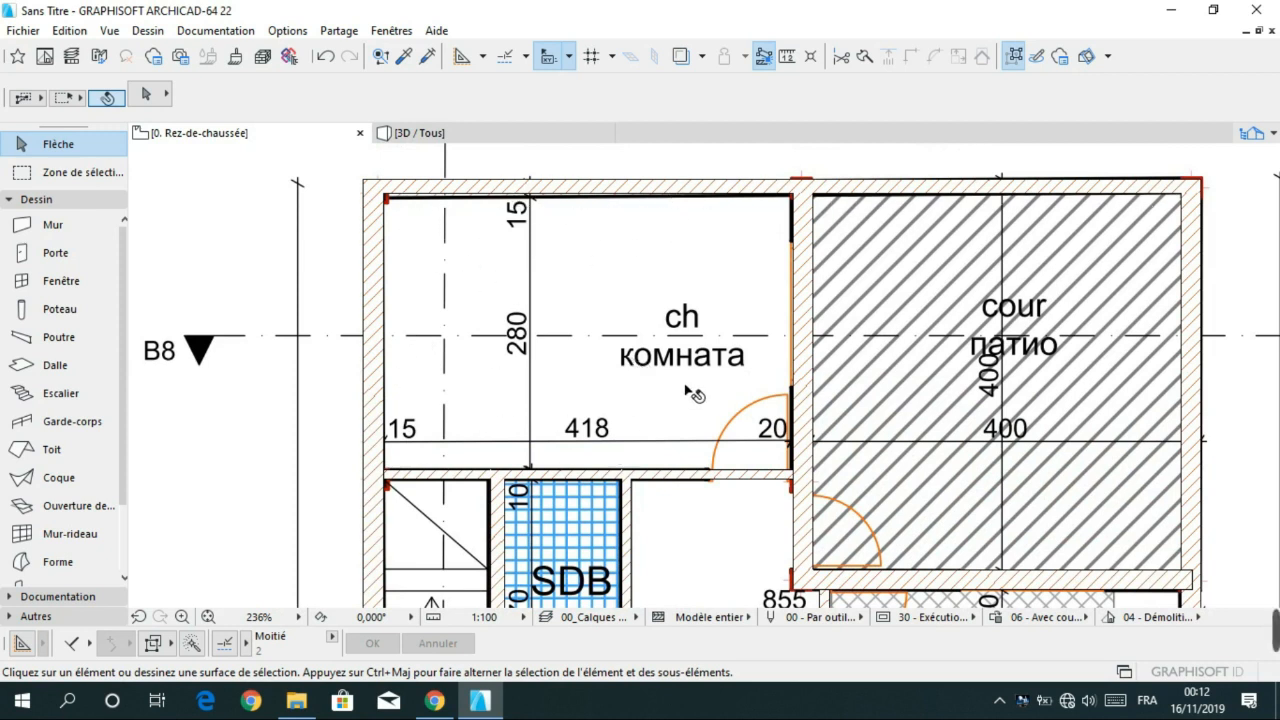
- Examine the walls, columns and openings on the untraced copy of the ground floor plan beside the model
middle_click_drag(893, 332, 396, 281)
scroll(606, 379, "down", 4)
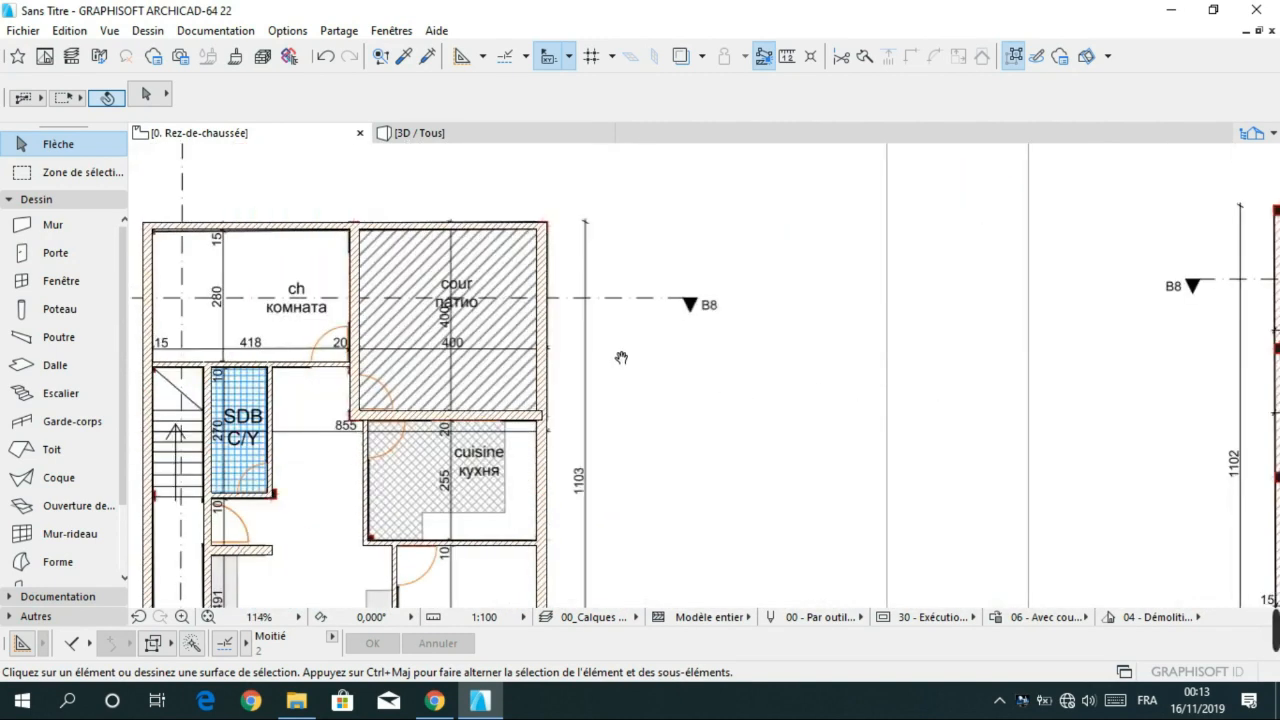
middle_click_drag(621, 358, 262, 317)
middle_click_drag(1010, 352, 630, 354)
scroll(804, 292, "down", 1)
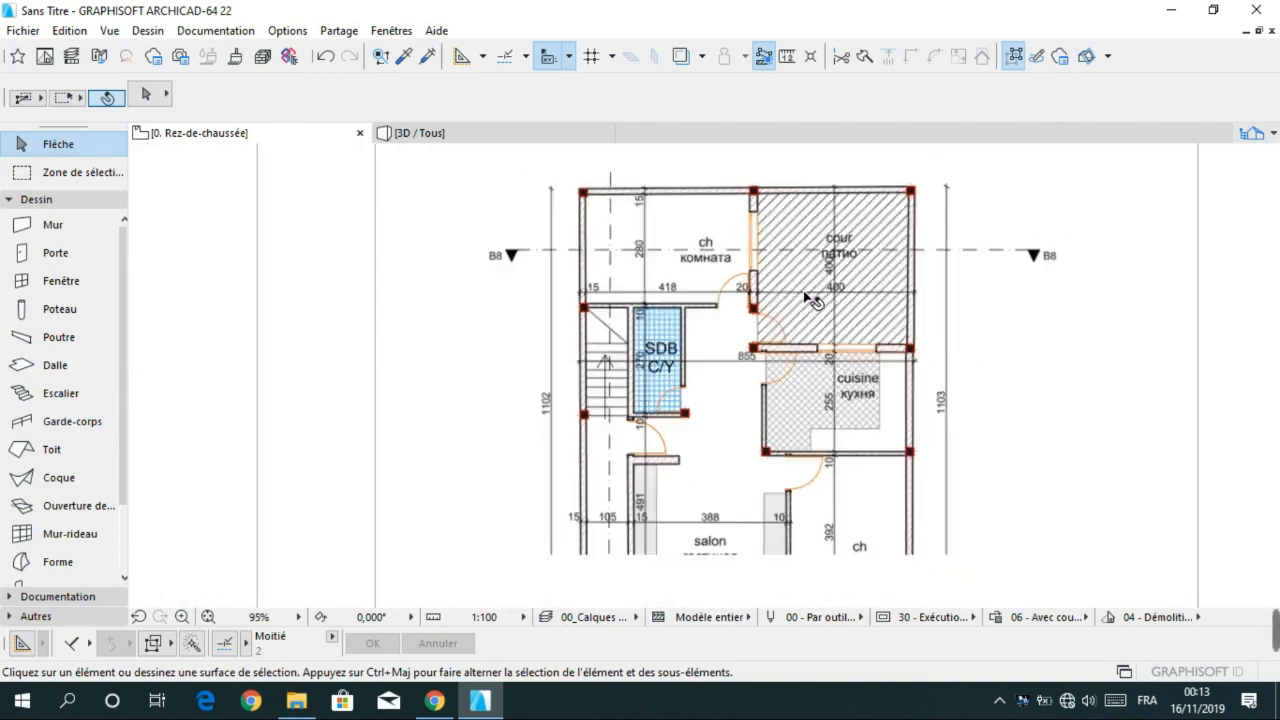
scroll(667, 217, "up", 4)
middle_click_drag(667, 208, 661, 271)
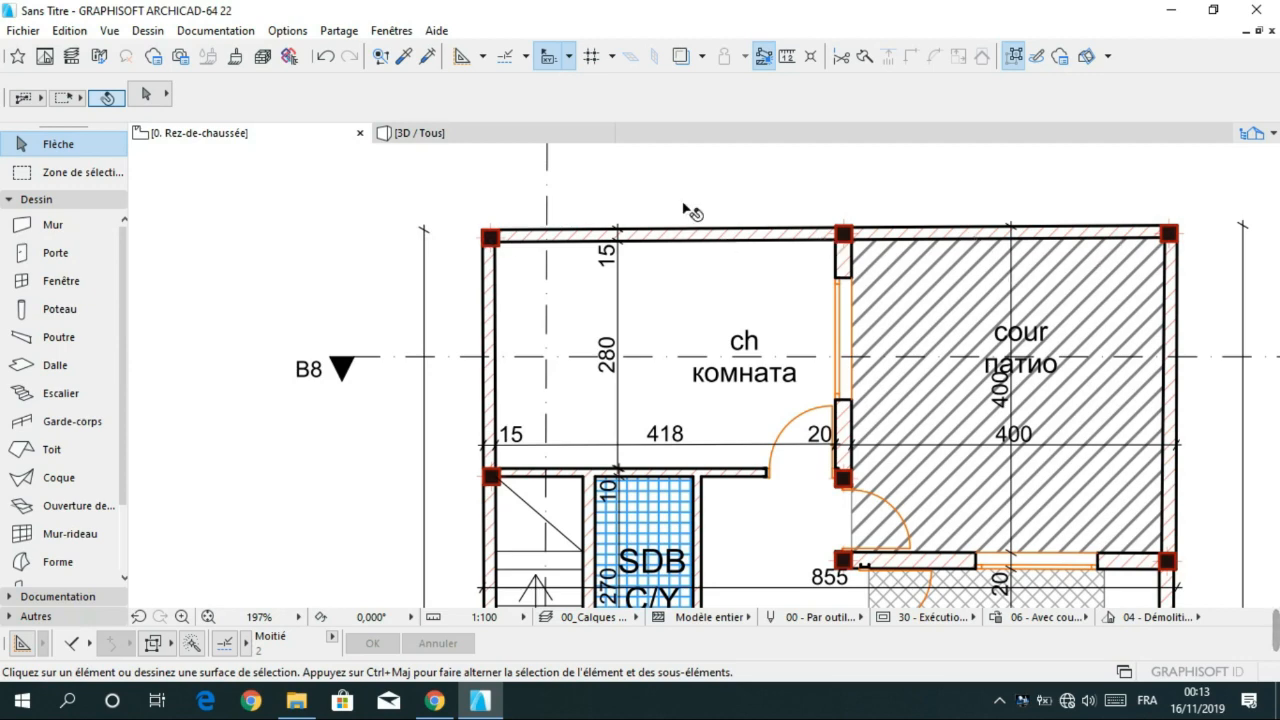
scroll(1160, 308, "down", 2)
middle_click_drag(1160, 308, 872, 212)
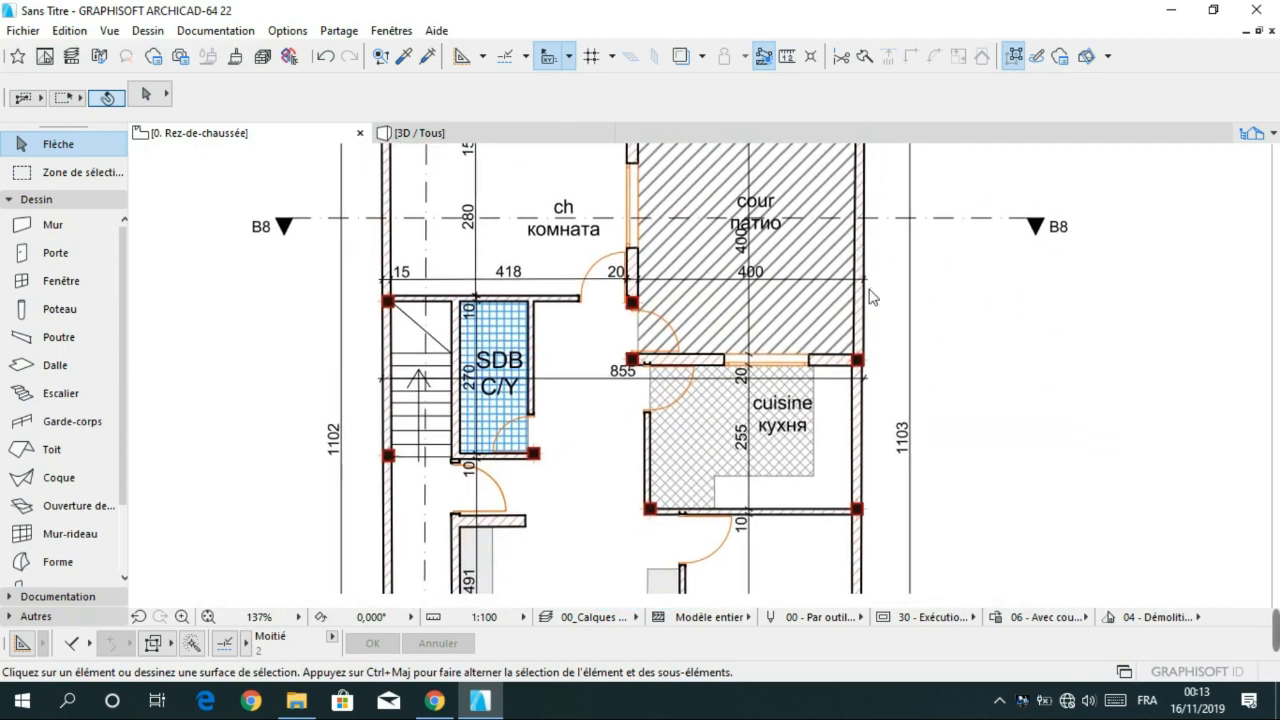
middle_click_drag(867, 235, 861, 287)
middle_click_drag(870, 240, 850, 252)
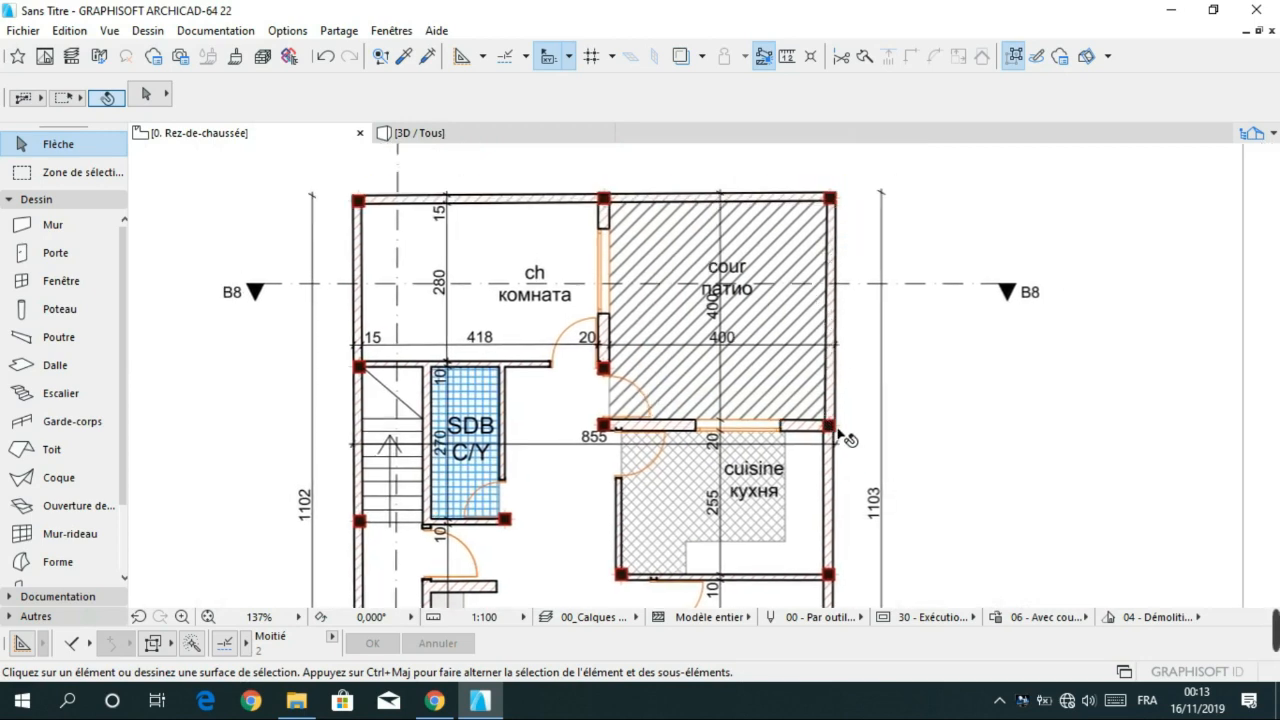
scroll(840, 433, "up", 5)
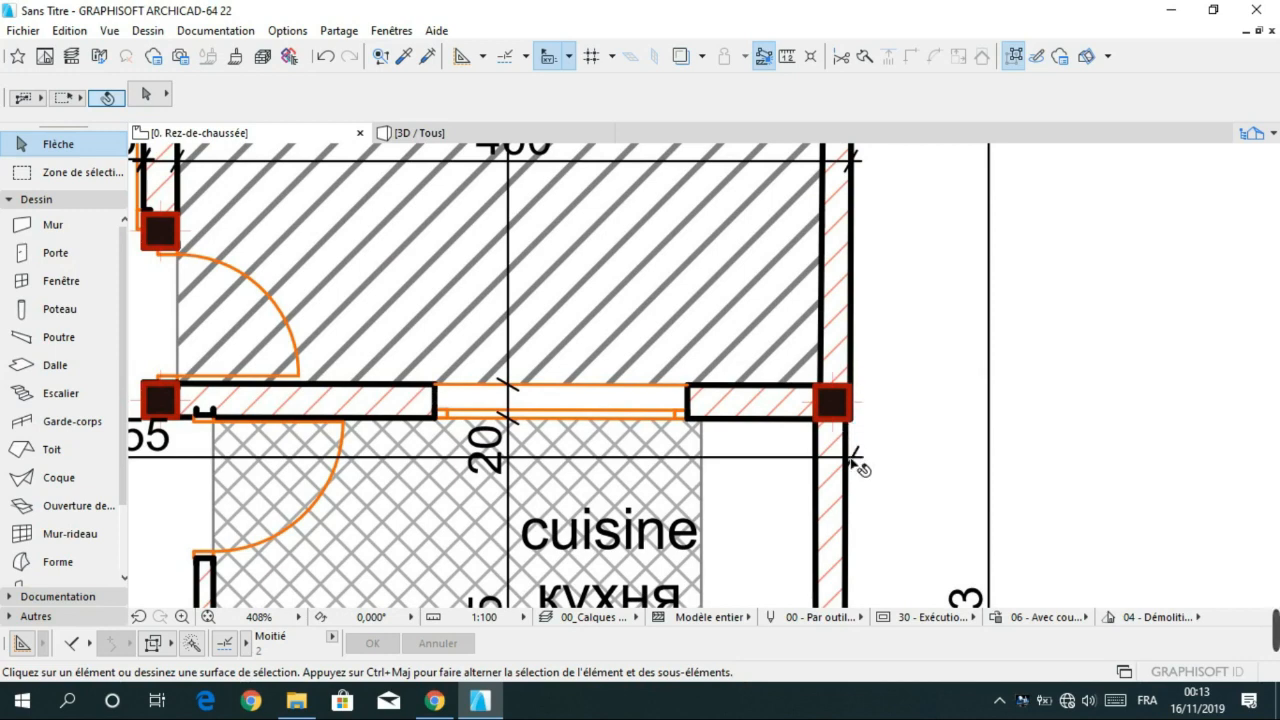
scroll(858, 466, "down", 5)
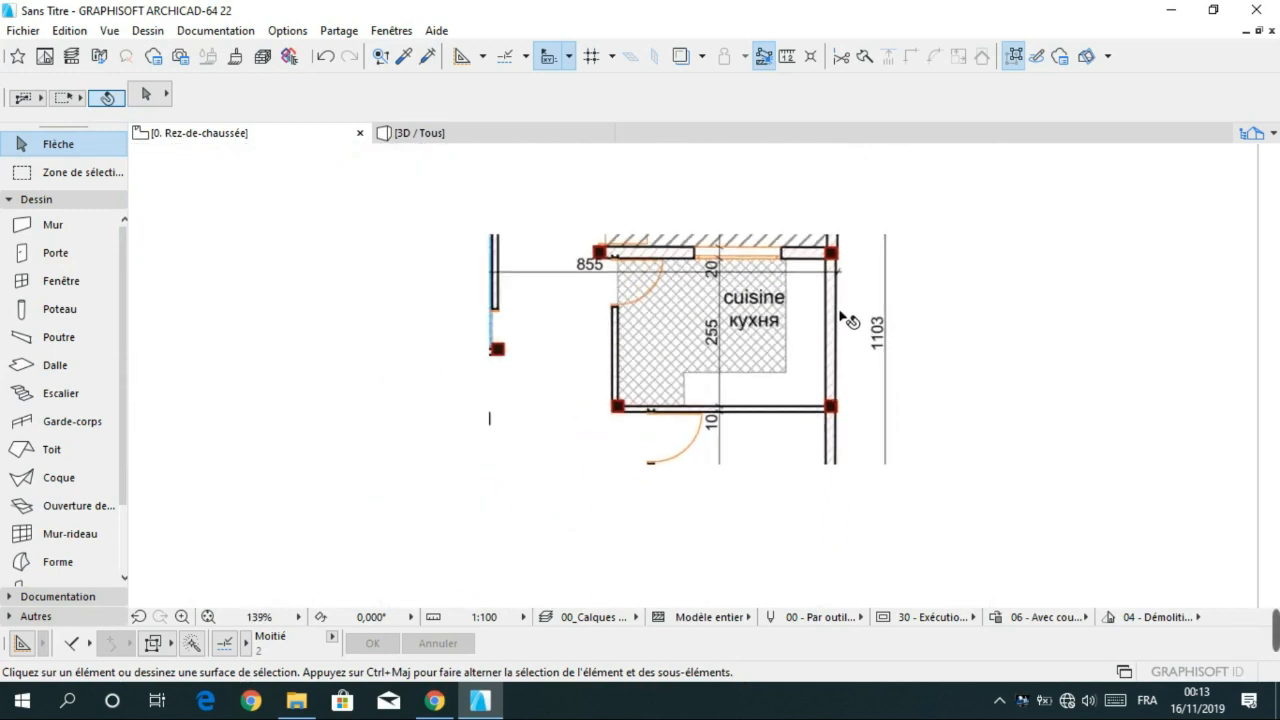
scroll(846, 320, "down", 3)
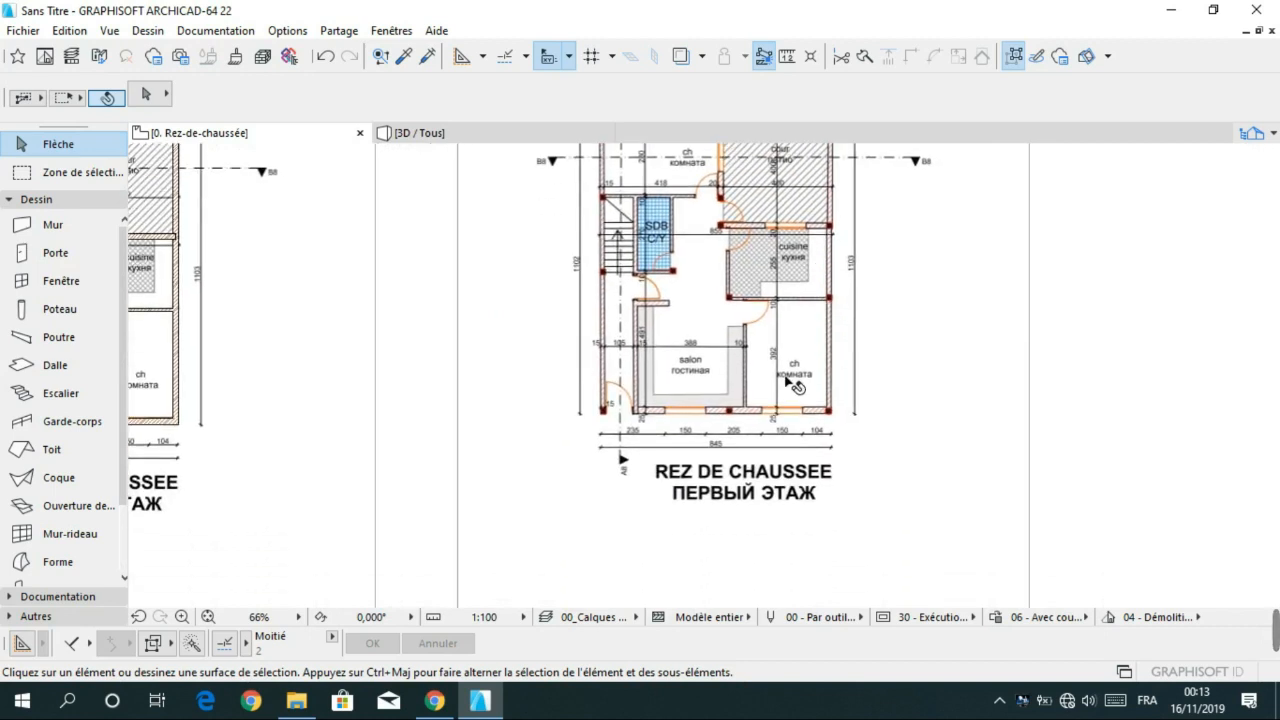
middle_click_drag(795, 386, 852, 447)
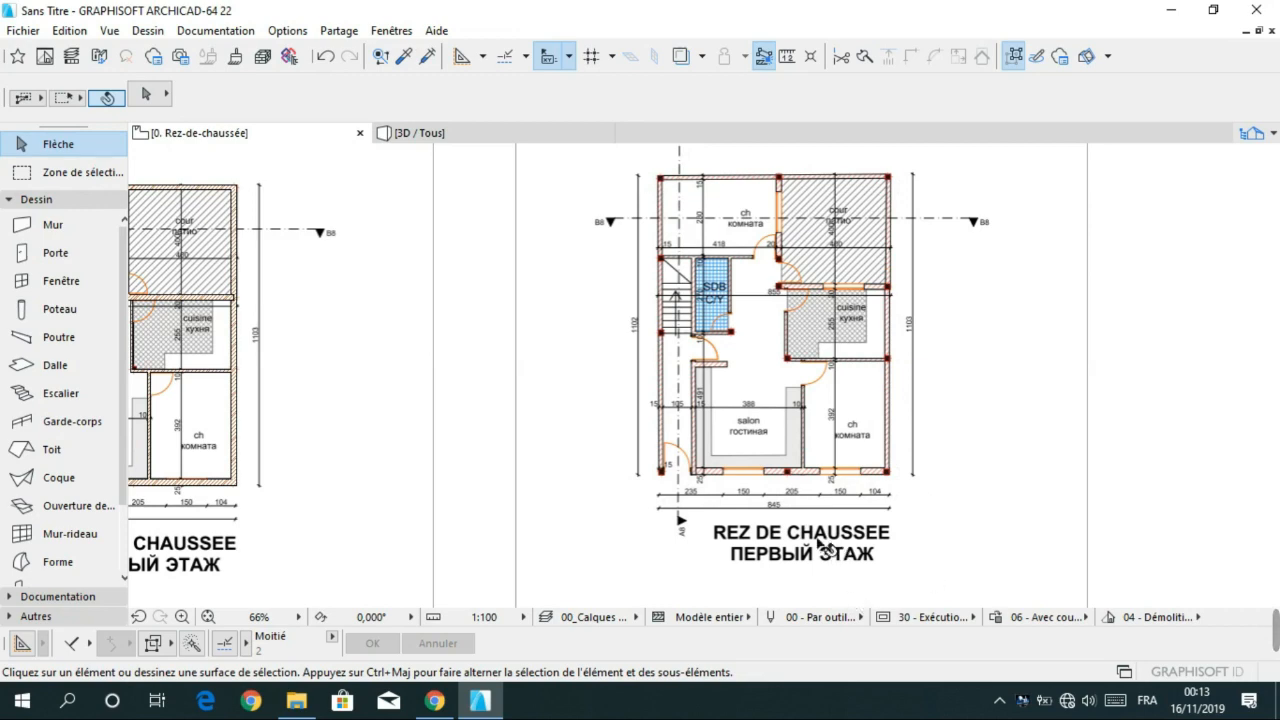
- Place 80 × 210 Porte 22 doors over the plan's door symbols for the upper ch room, the courtyard and the kitchen
middle_click_drag(614, 383, 745, 408)
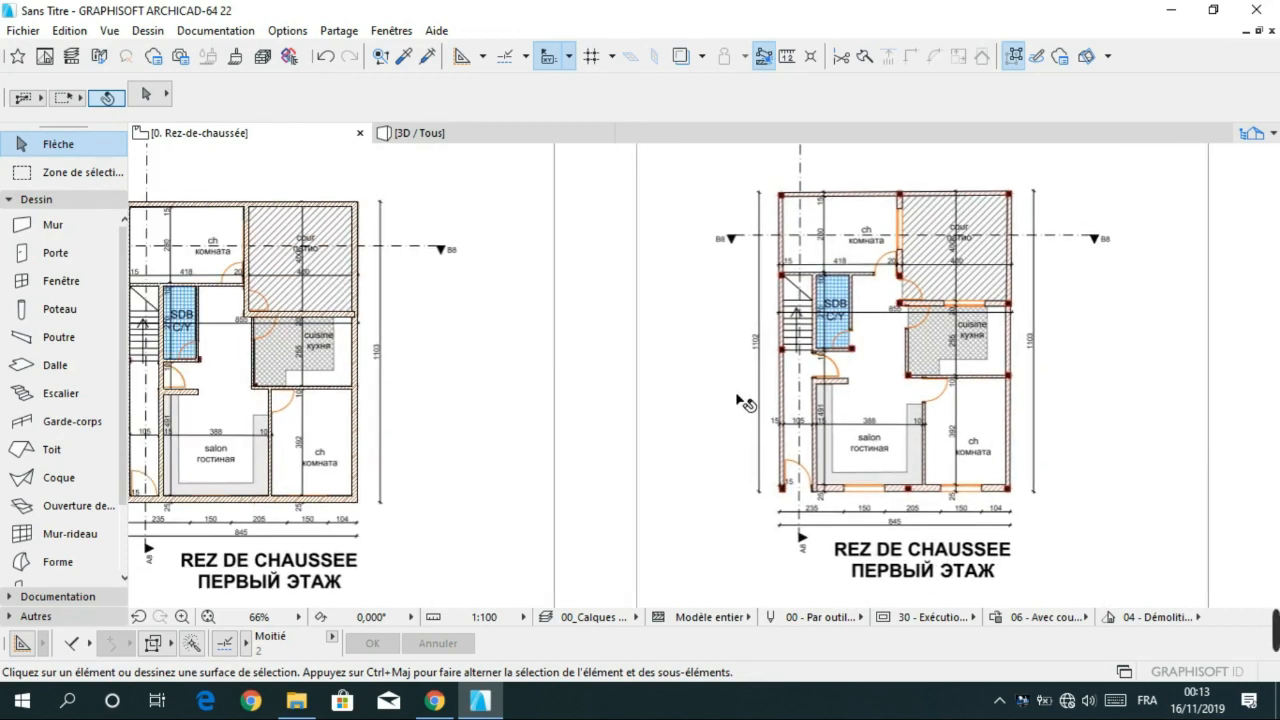
middle_click_drag(650, 357, 723, 368)
scroll(523, 466, "up", 3)
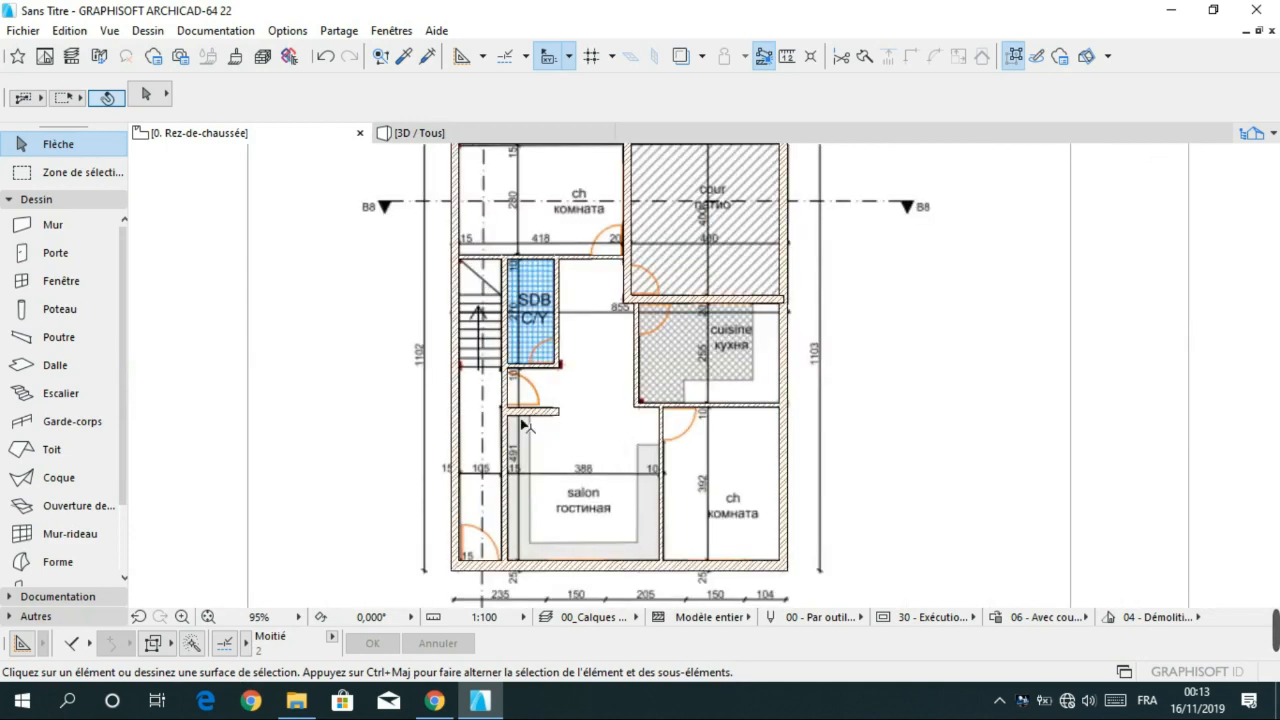
middle_click_drag(545, 228, 608, 311)
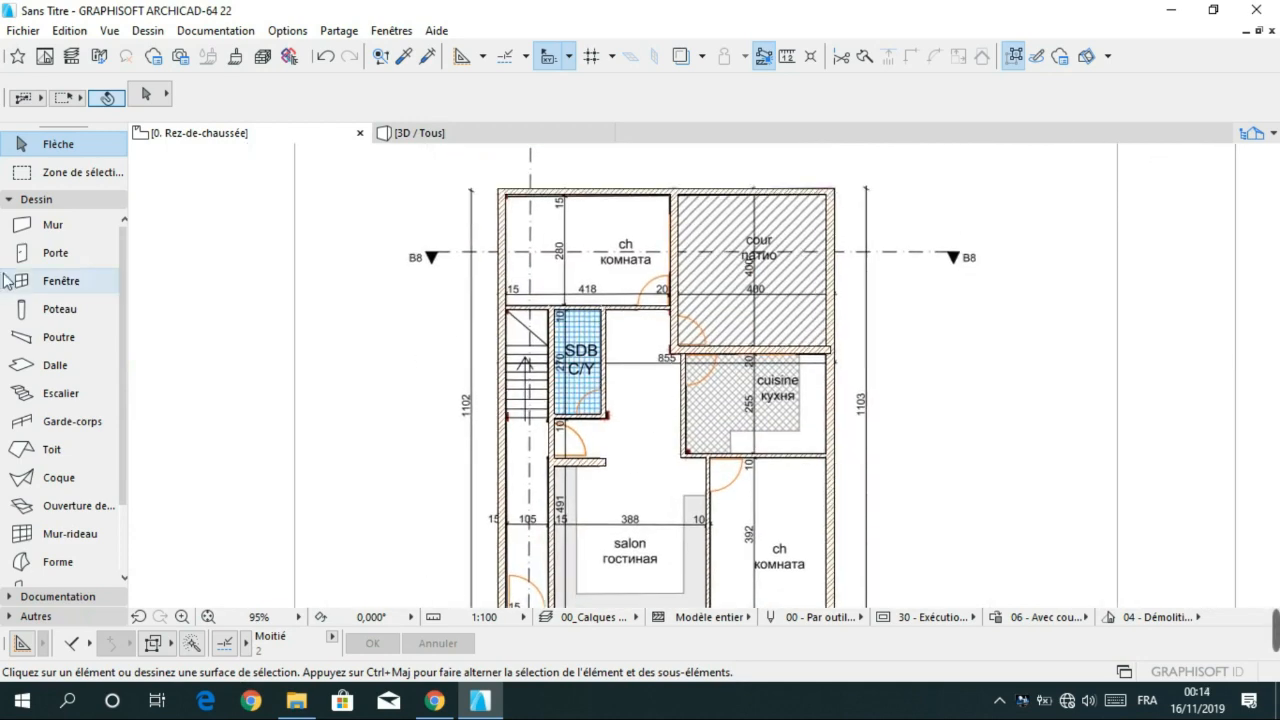
left_click(55, 253)
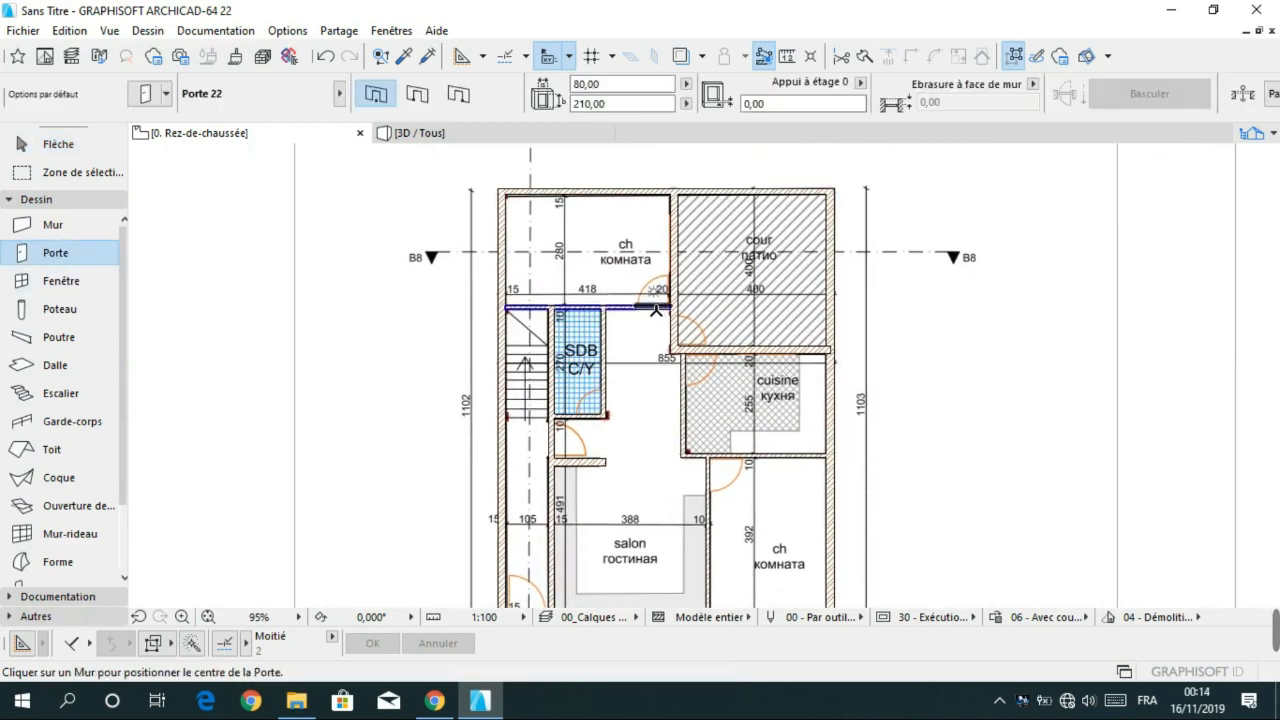
left_click(668, 290)
left_click(666, 292)
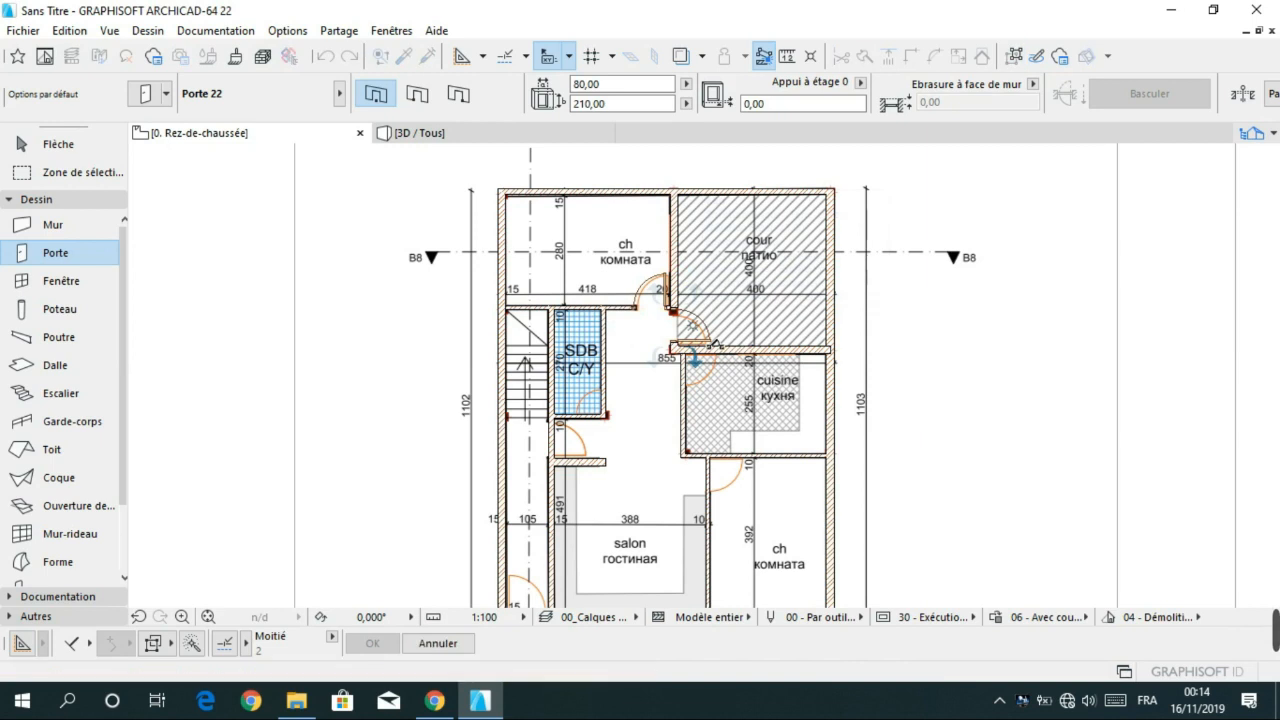
left_click(714, 343)
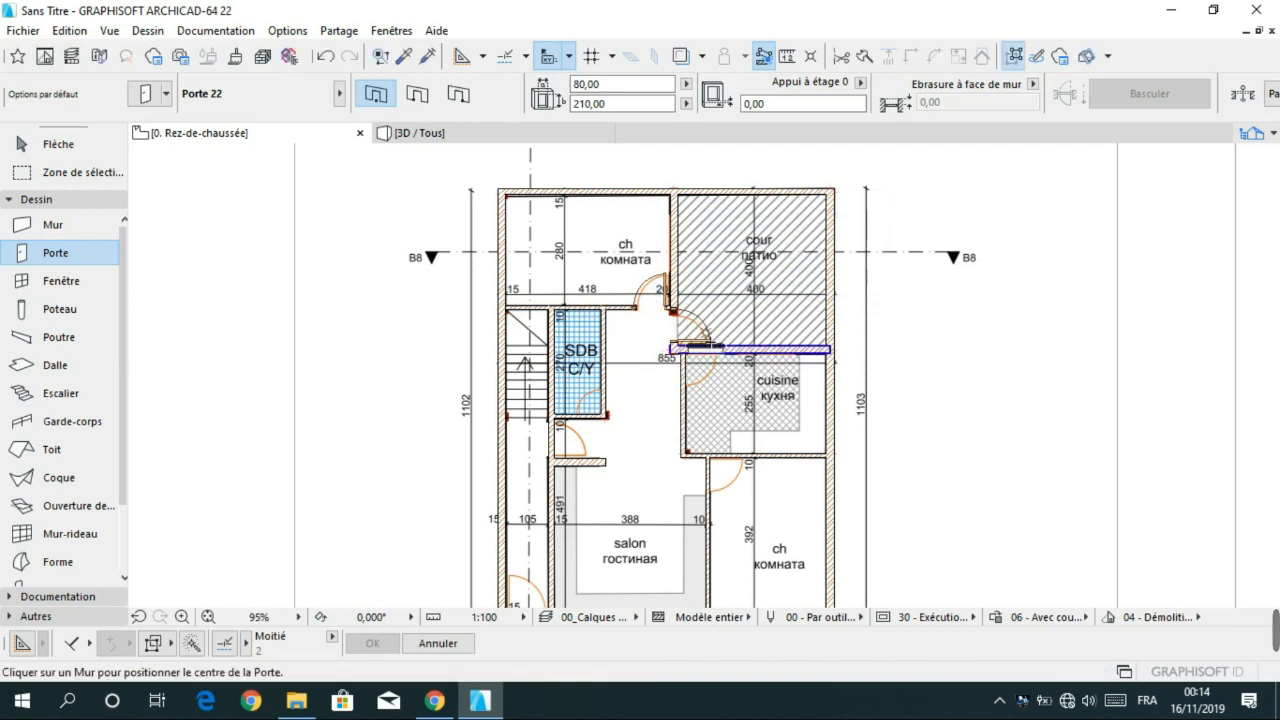
left_click(697, 378)
left_click(718, 367)
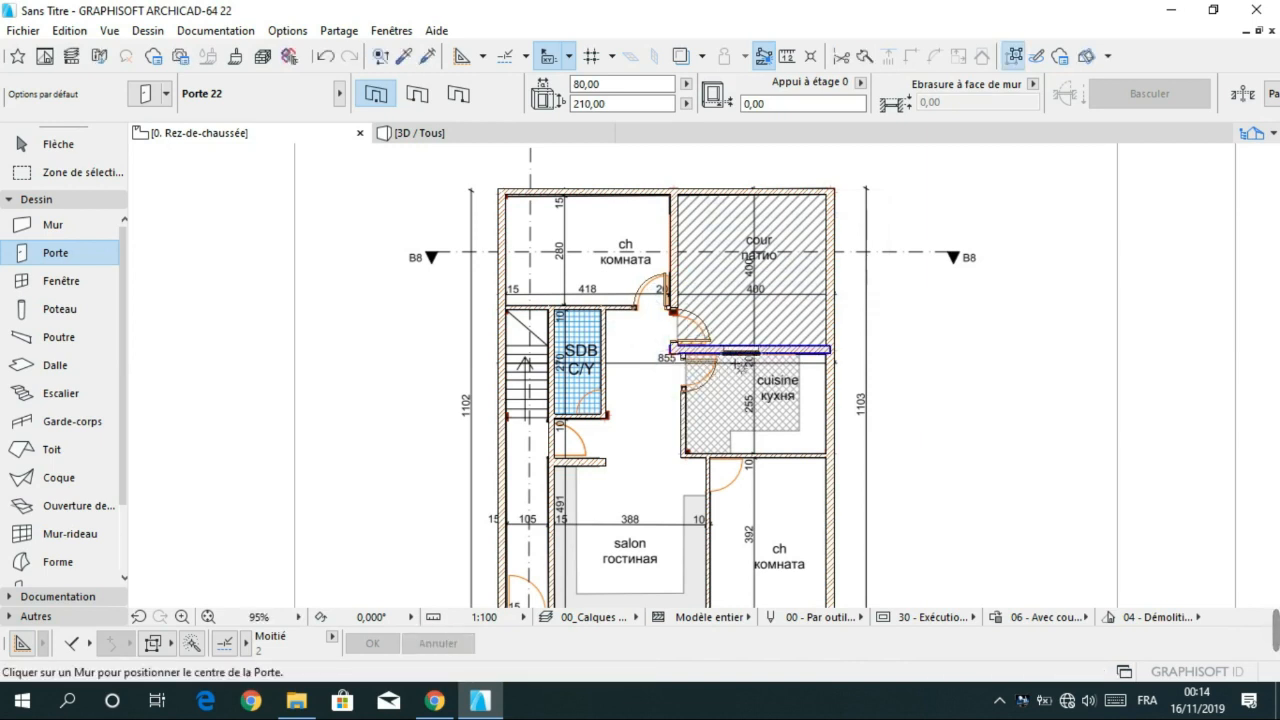
- Place 80 × 210 doors at the SDB and between the stair corridor and the hall, with swings matching the plan
middle_click_drag(584, 400, 598, 342)
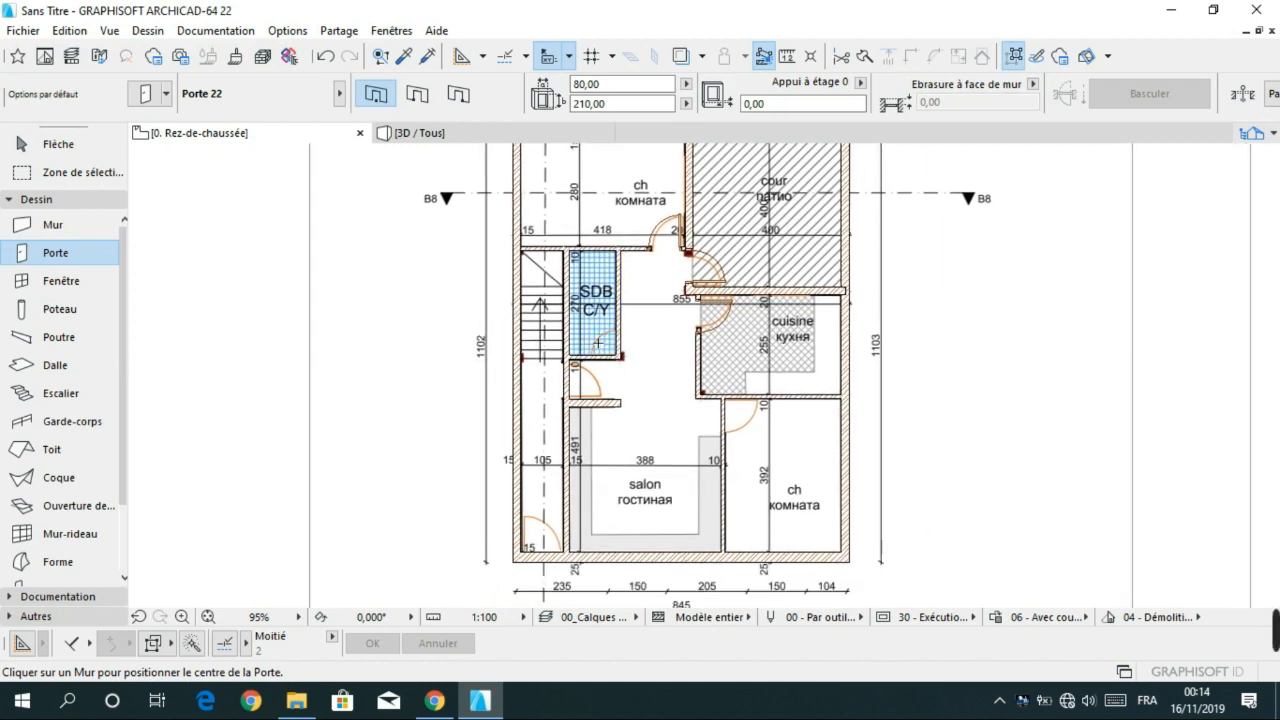
left_click(605, 355)
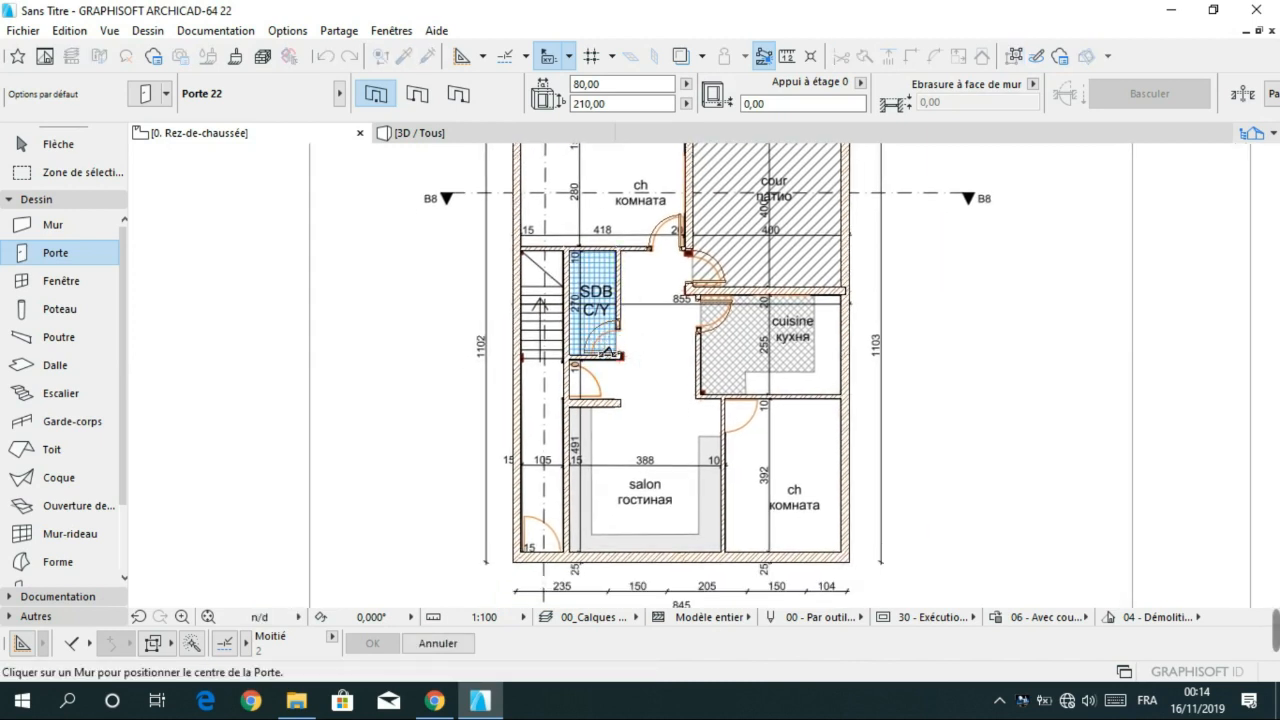
left_click(632, 368)
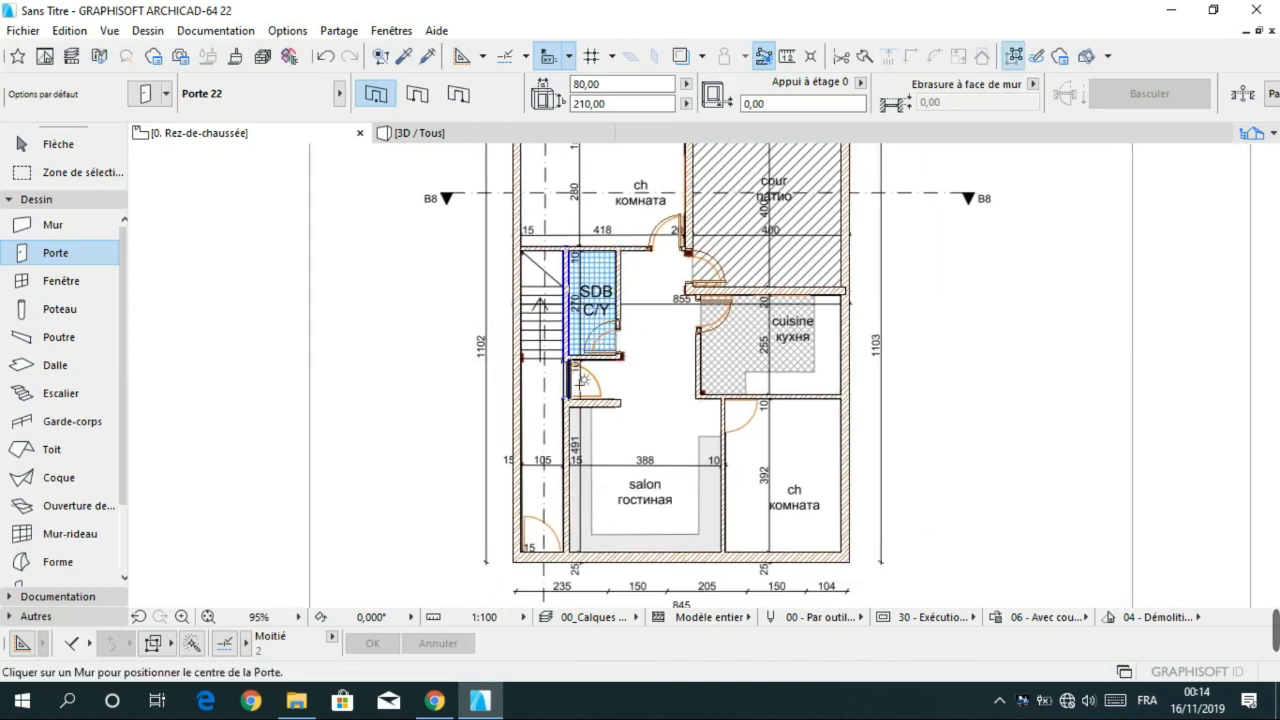
left_click(574, 386)
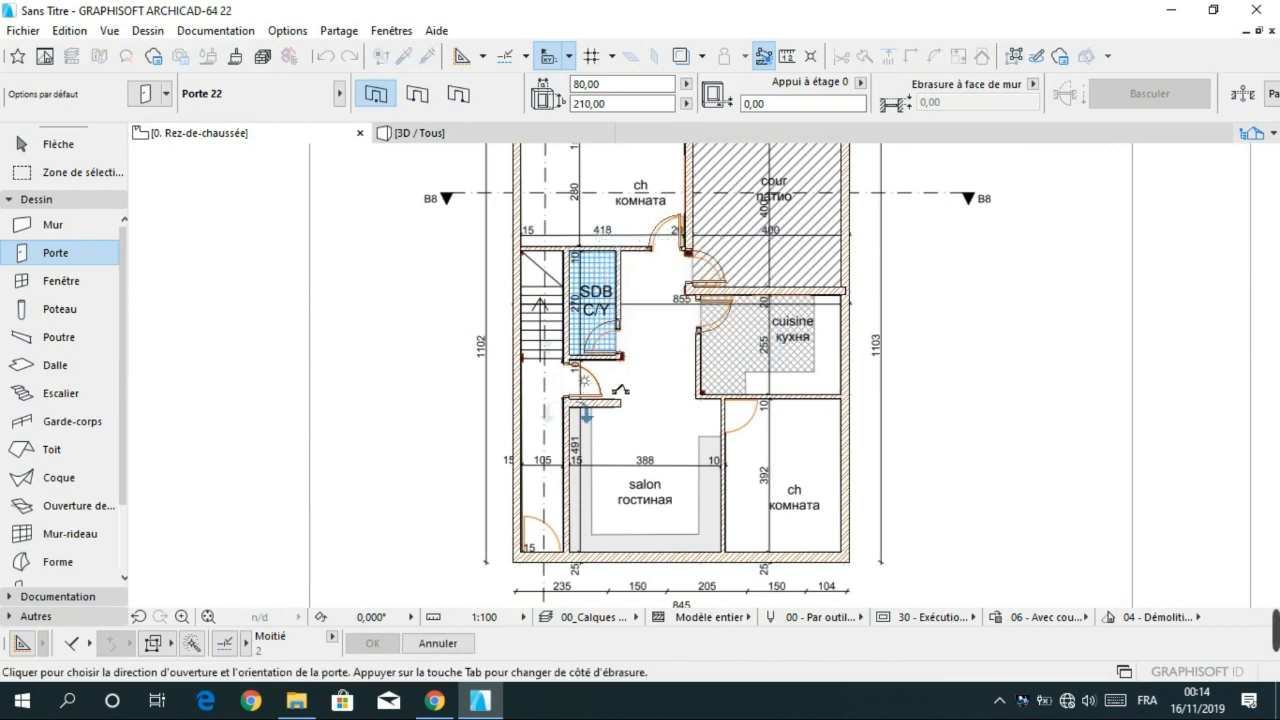
left_click(620, 390)
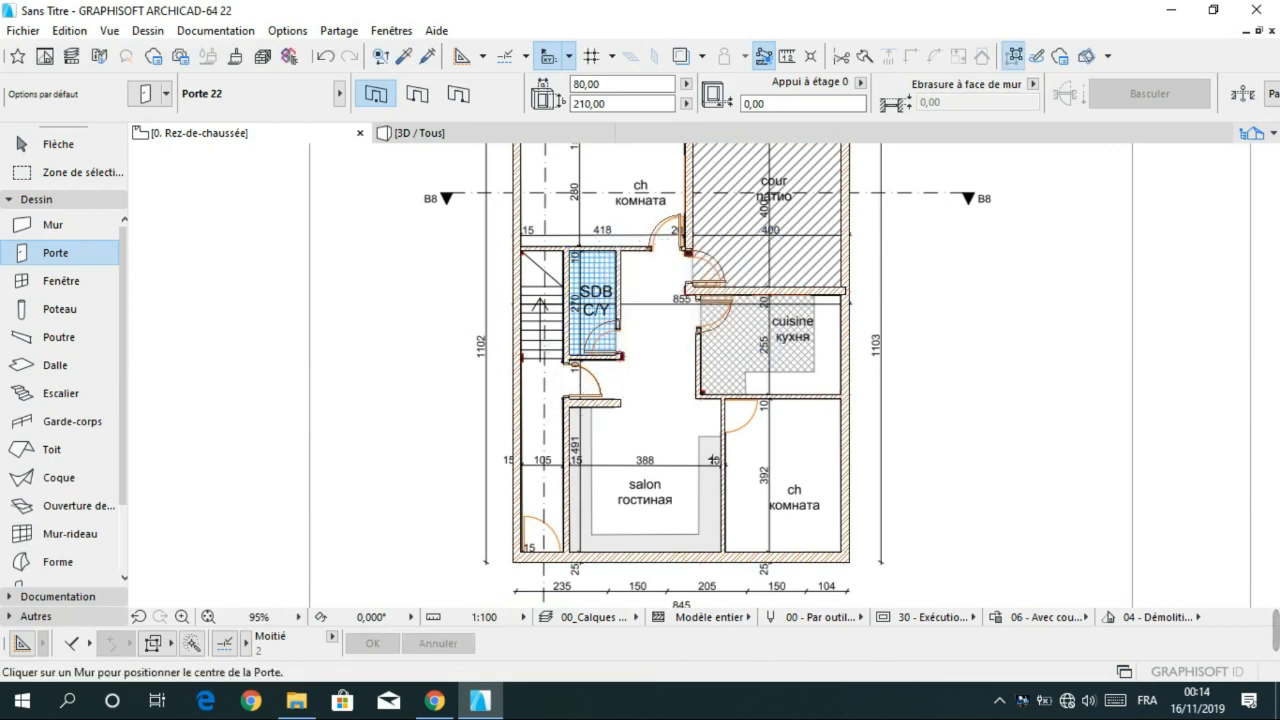
- Place 80 × 210 doors for the lower ch room and the entrance in the front wall of the stair corridor
middle_click_drag(642, 454, 604, 387)
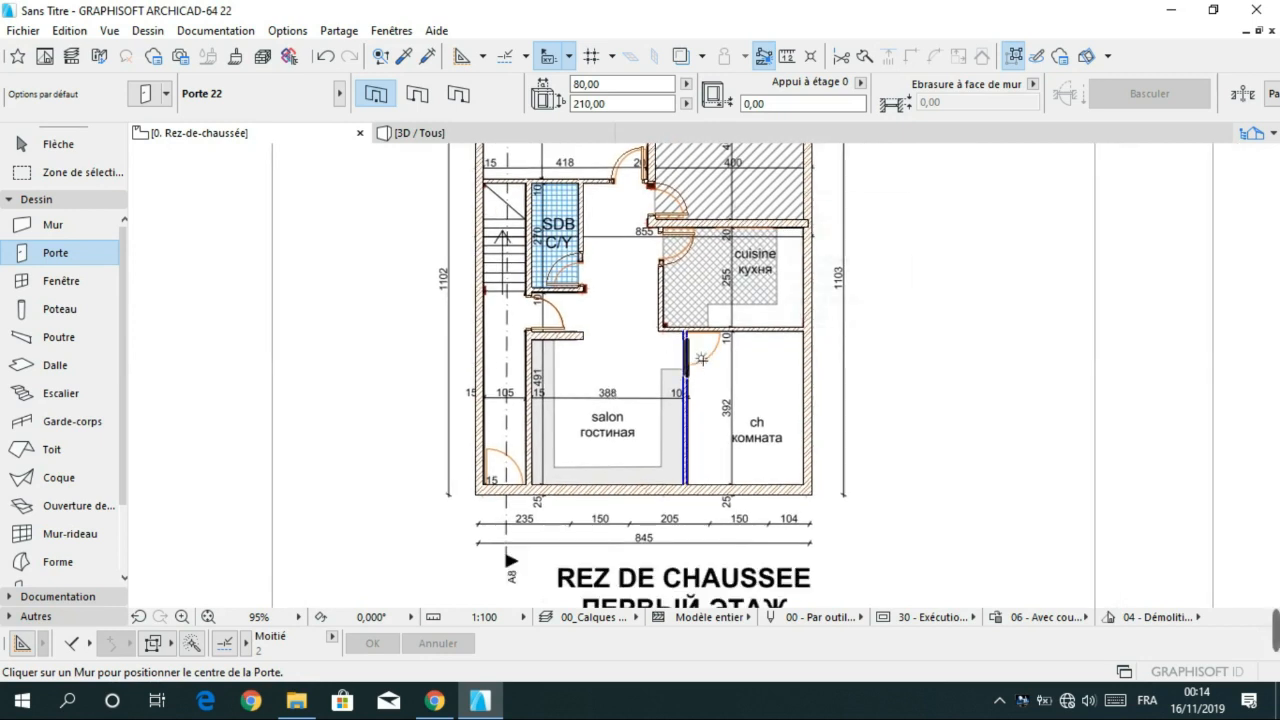
left_click(703, 349)
left_click(732, 343)
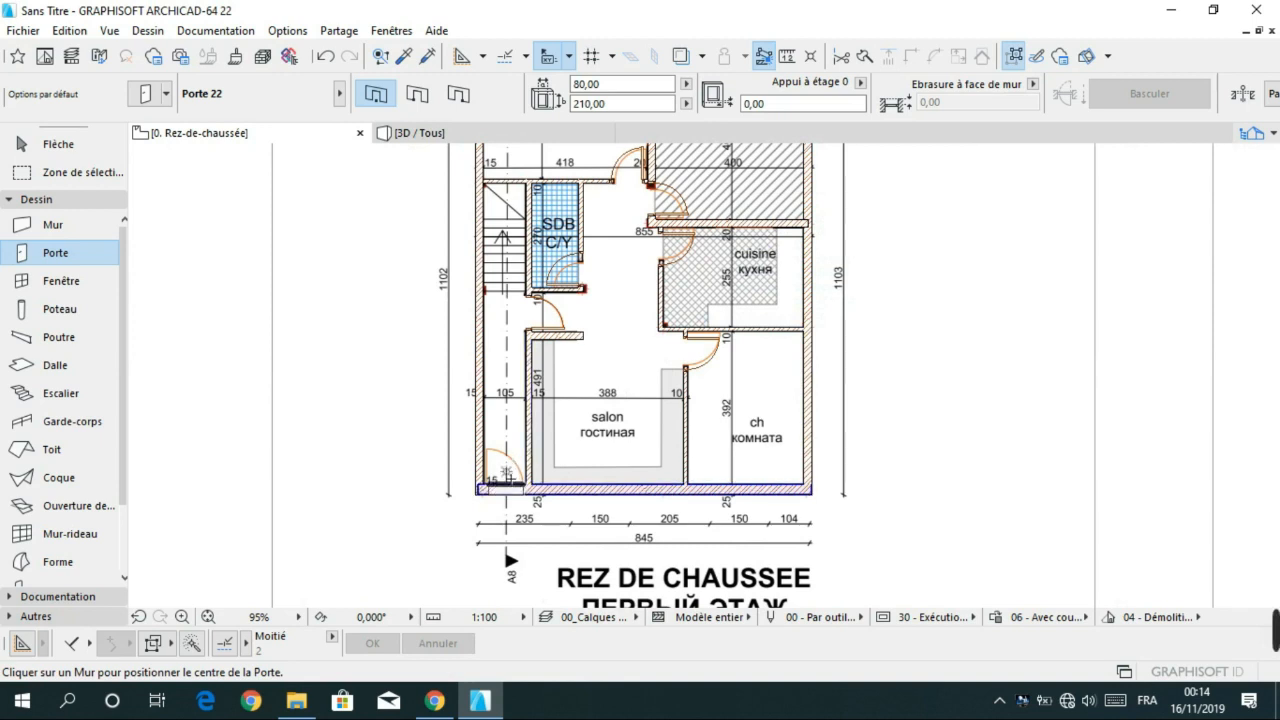
left_click(503, 472)
left_click(503, 469)
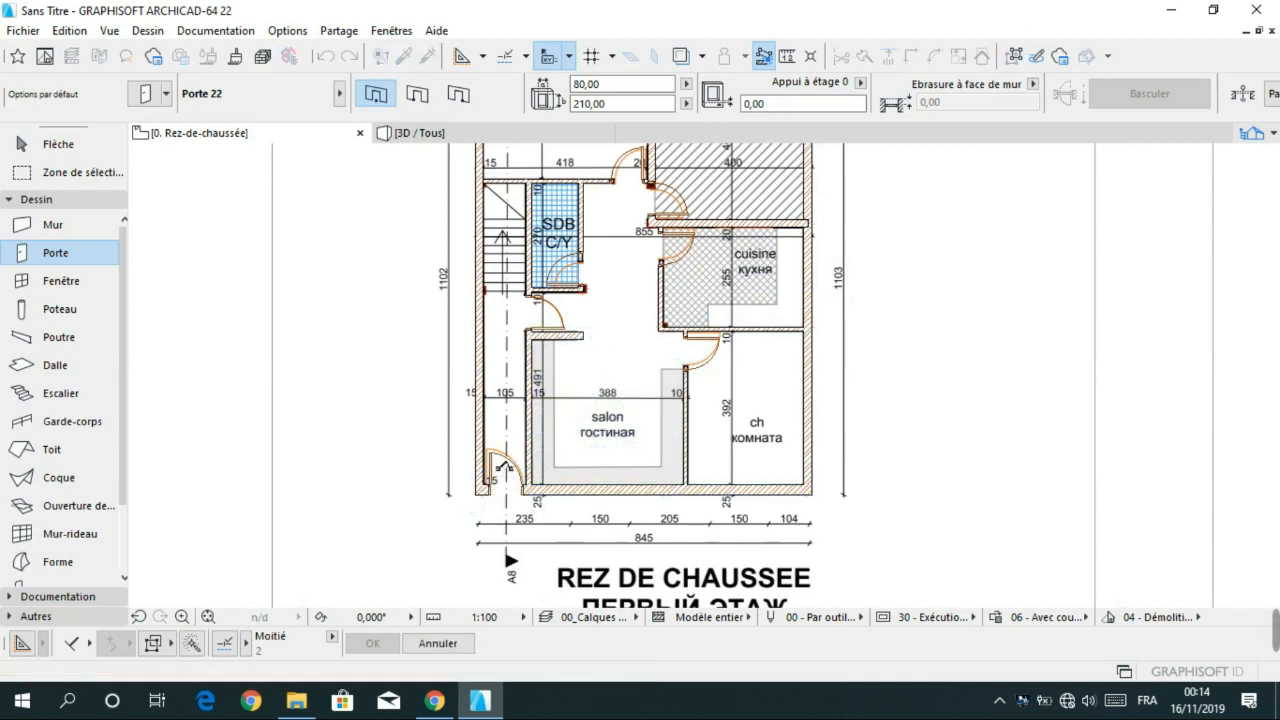
key("Escape")
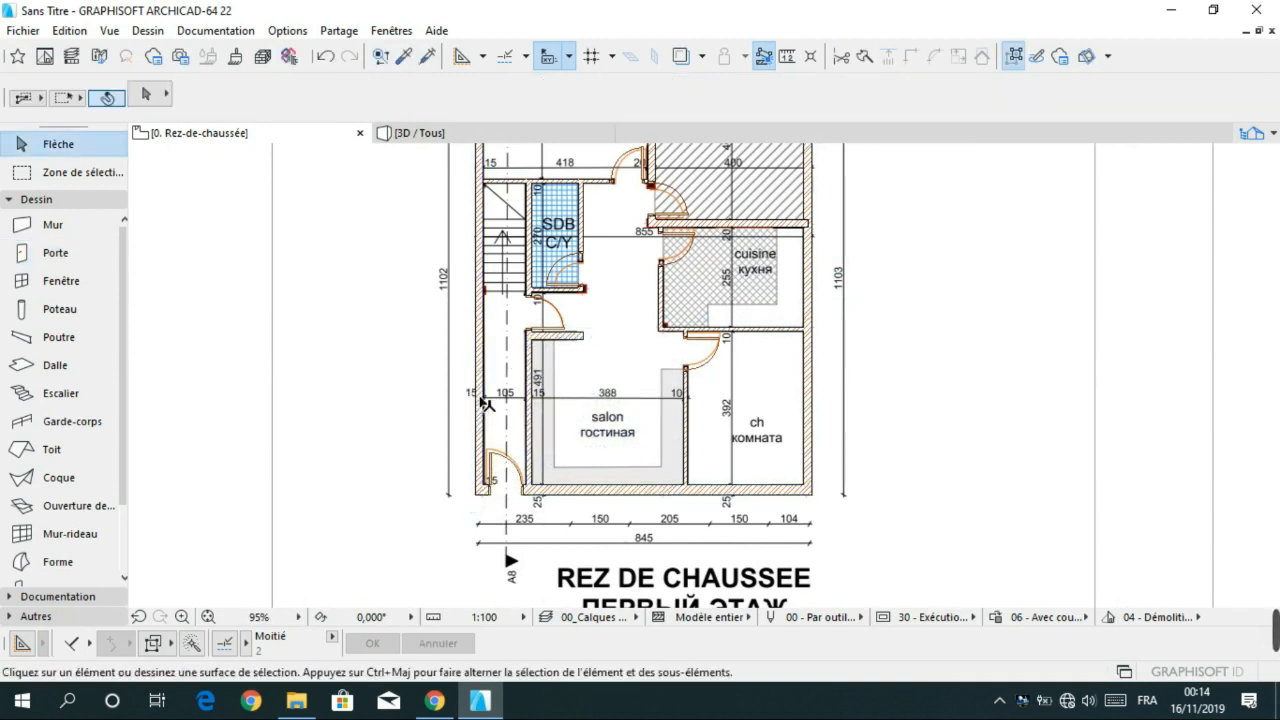
scroll(375, 291, "down", 1)
middle_click_drag(373, 294, 344, 405)
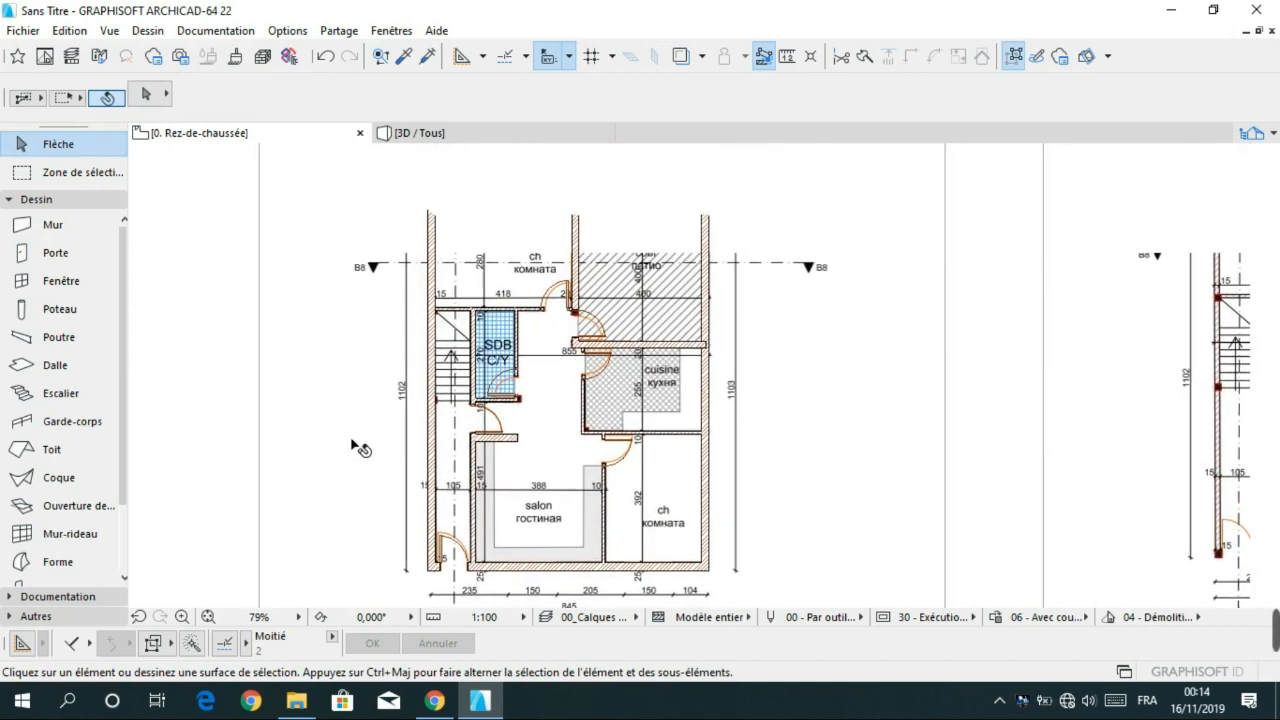
scroll(505, 428, "up", 3)
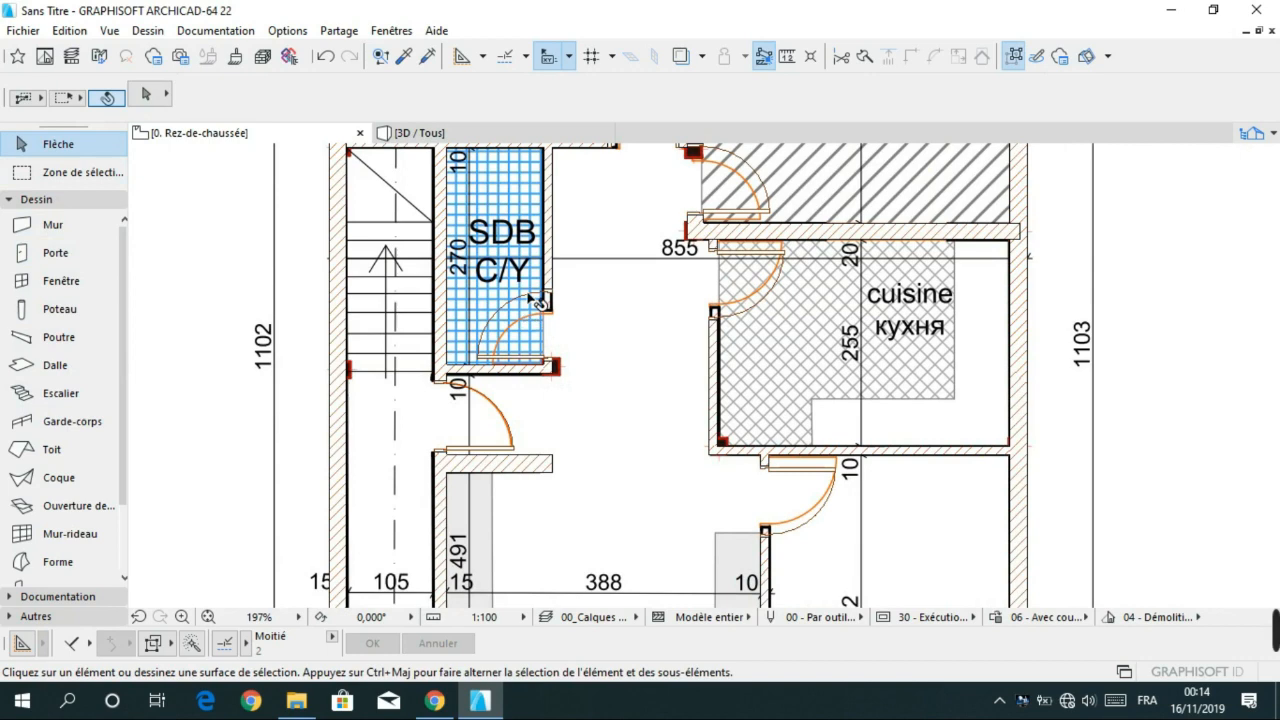
left_click(525, 297)
key("Escape")
scroll(529, 296, "up", 2)
left_click(532, 295)
key("Escape")
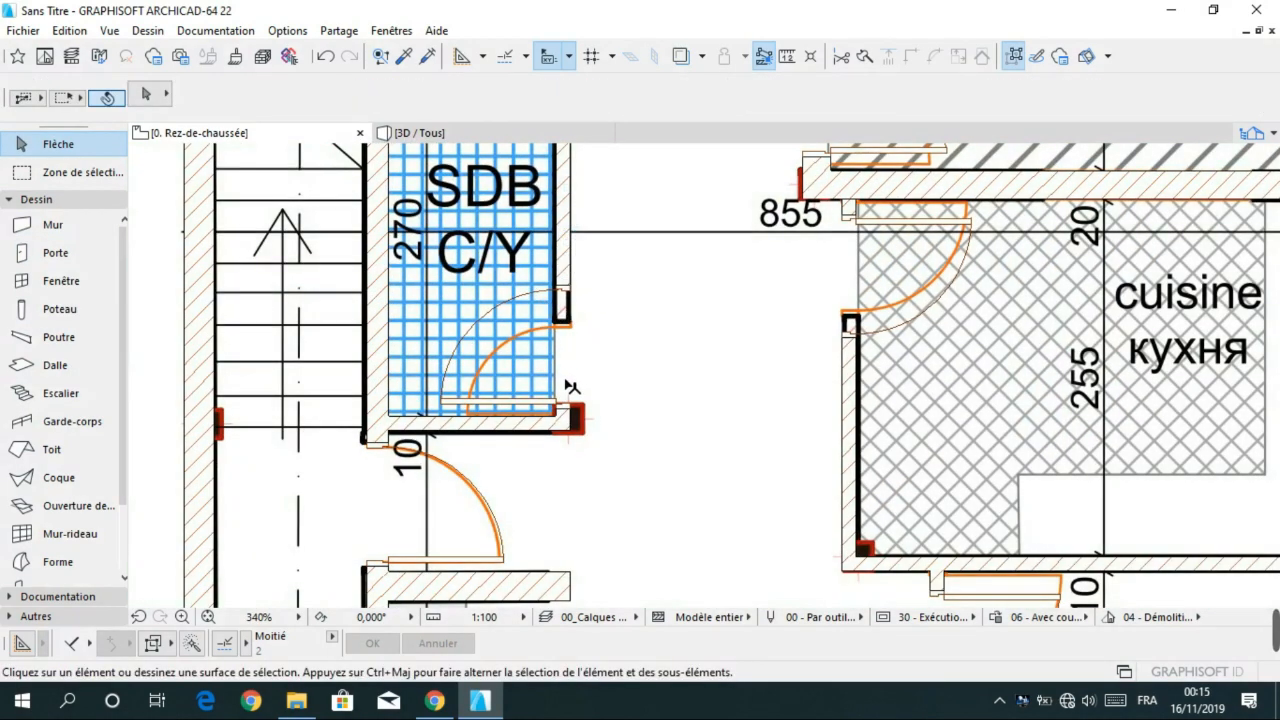
scroll(561, 410, "up", 3)
left_click(572, 415)
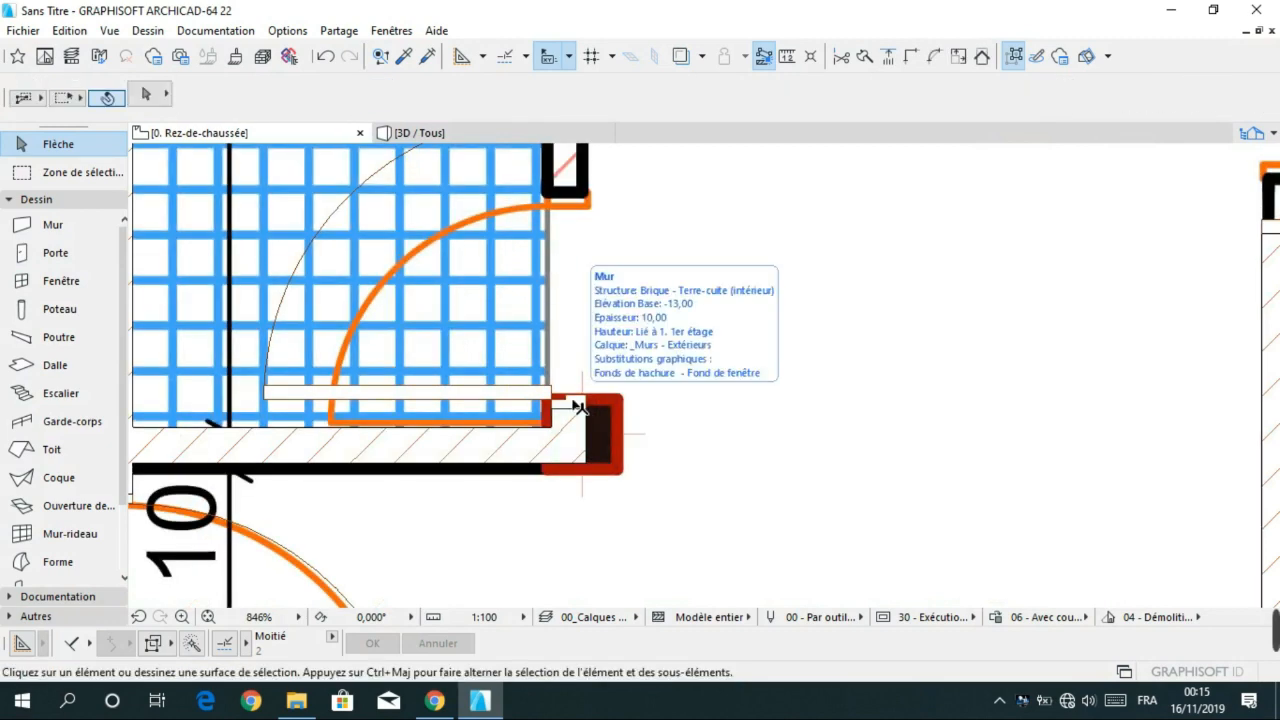
left_click(564, 392)
scroll(566, 384, "down", 1)
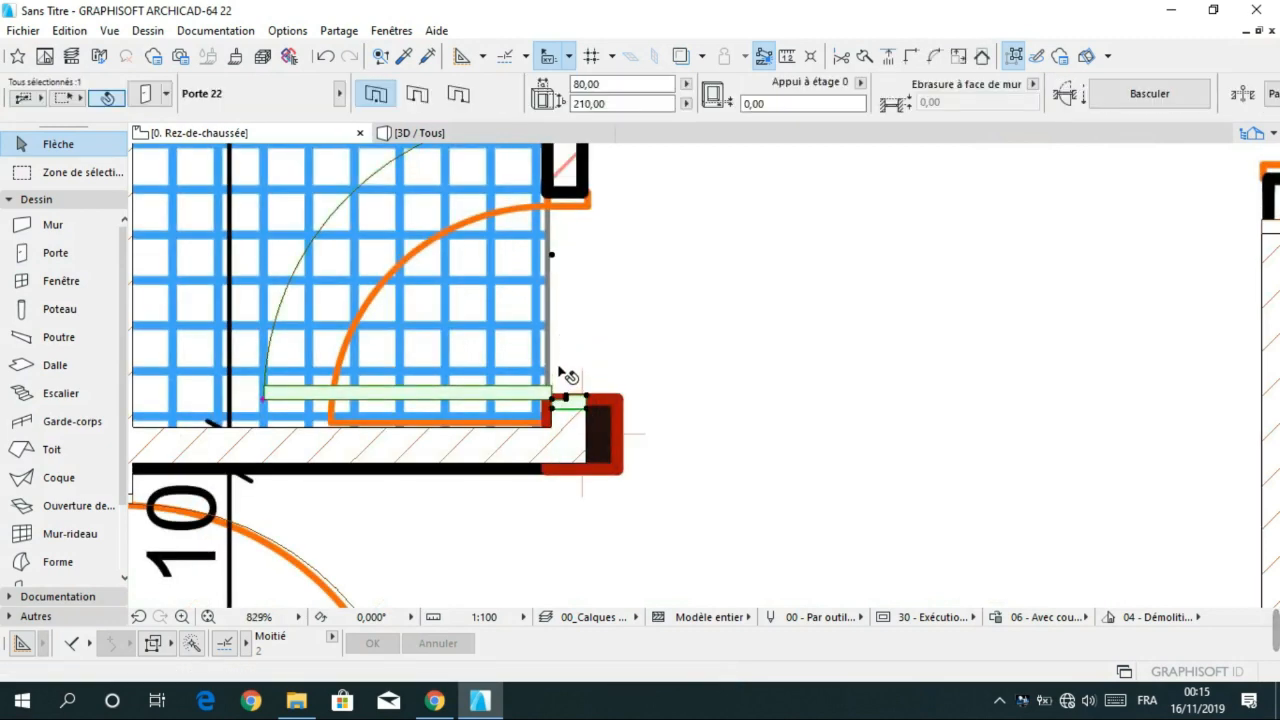
key("Escape")
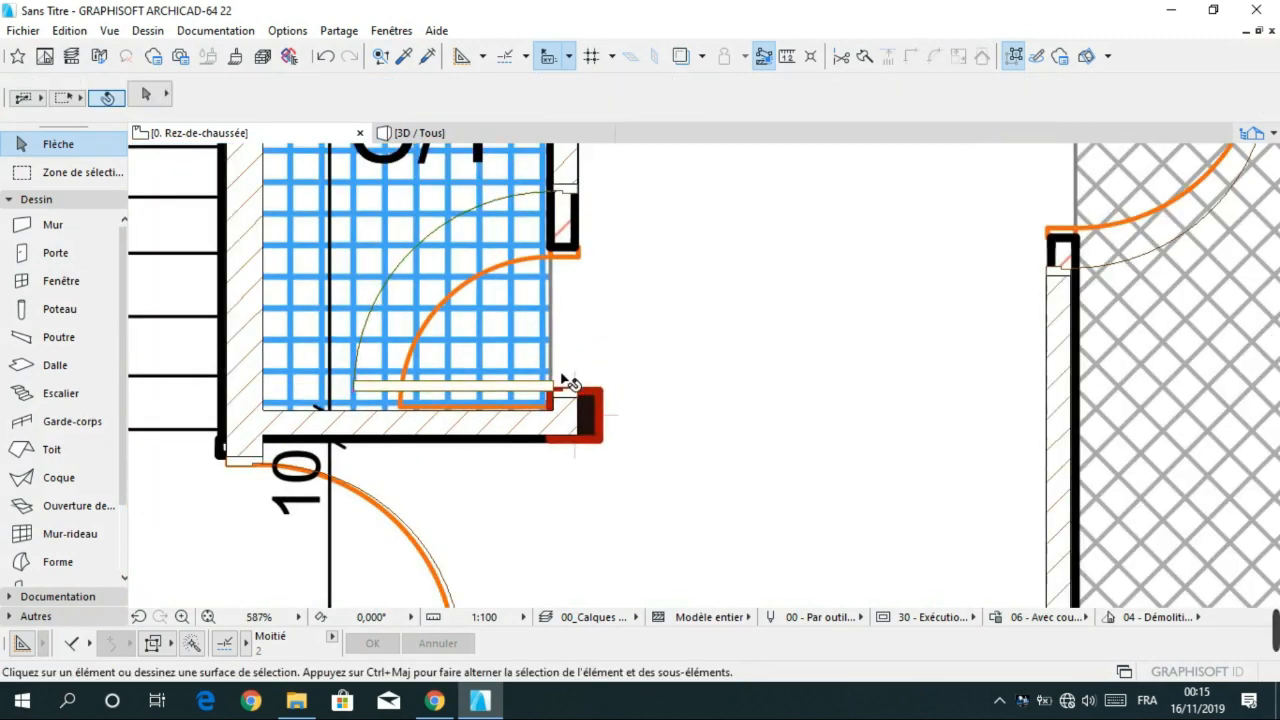
left_click(551, 386)
key("Escape")
scroll(523, 391, "up", 3)
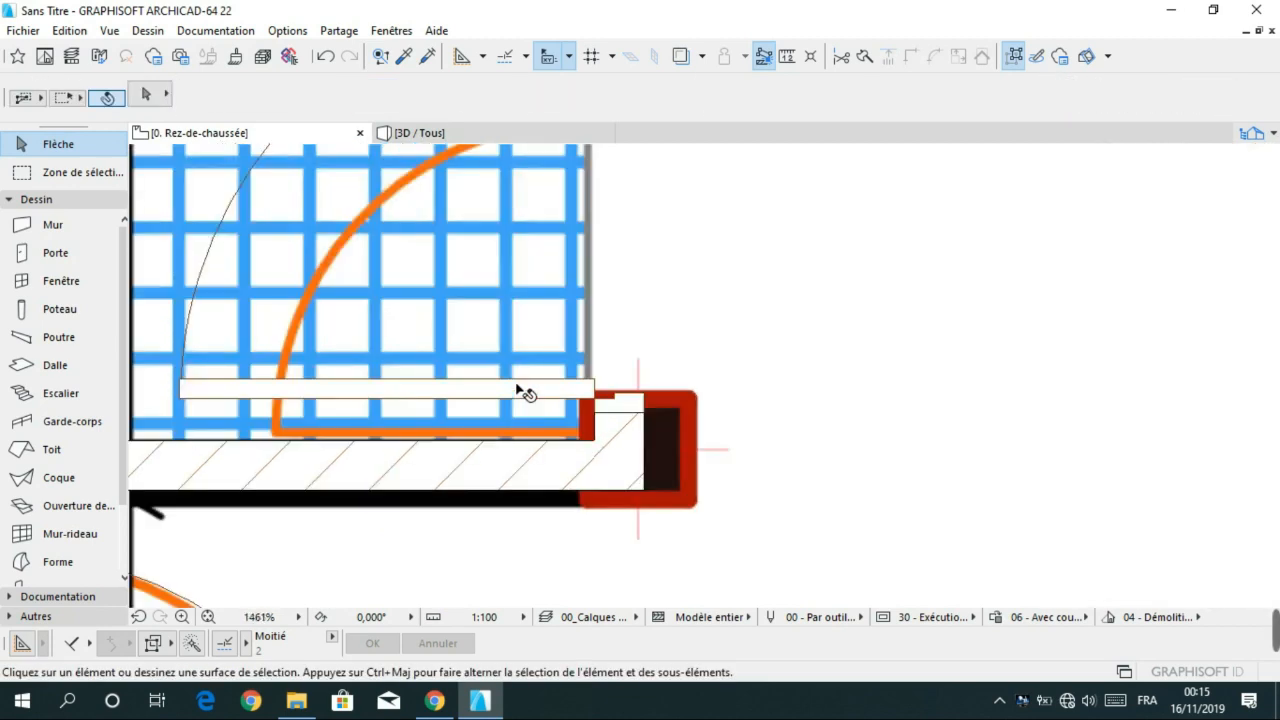
- Set the width of the SDB door to 70
left_click(522, 390)
scroll(566, 352, "down", 2)
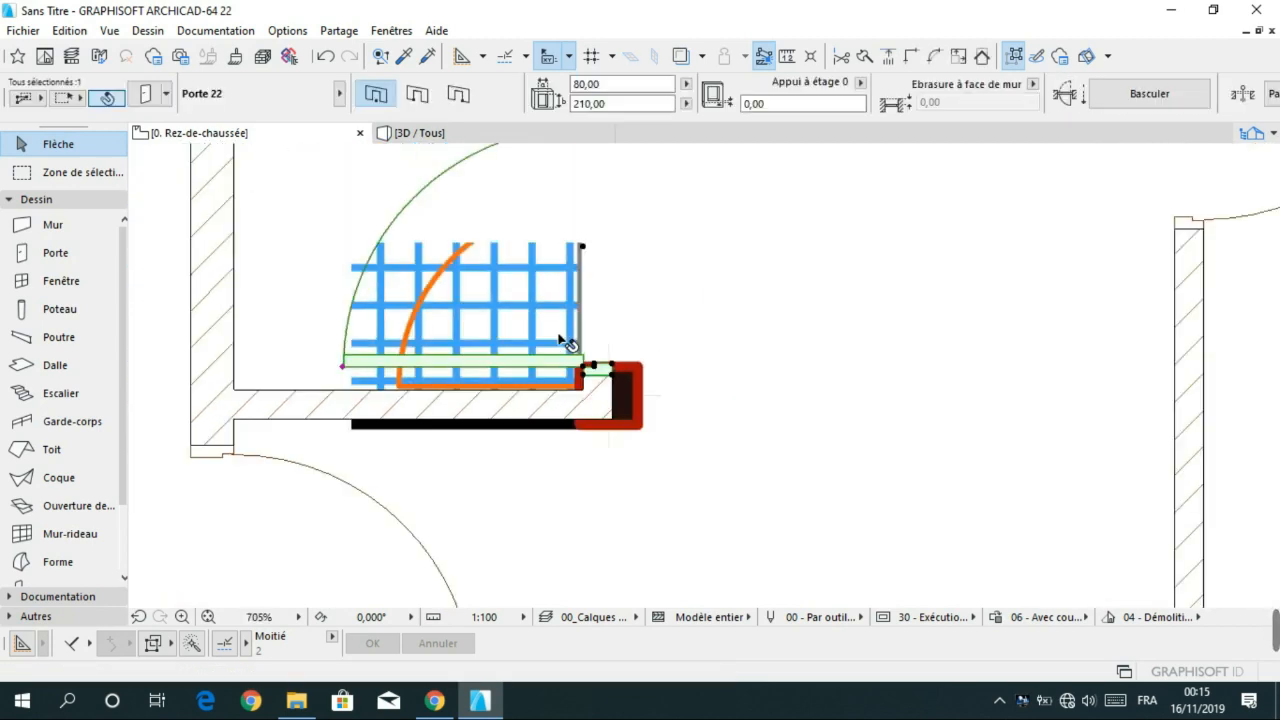
scroll(567, 329, "down", 1)
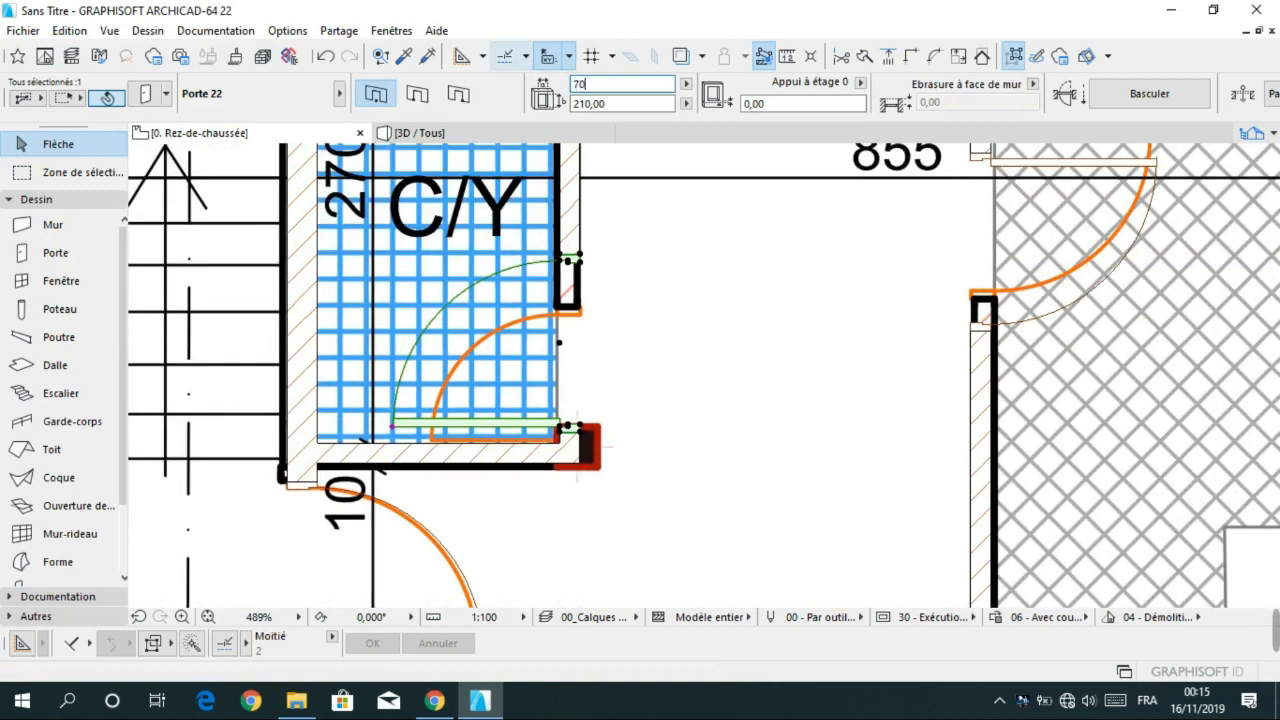
type("70")
key("Return")
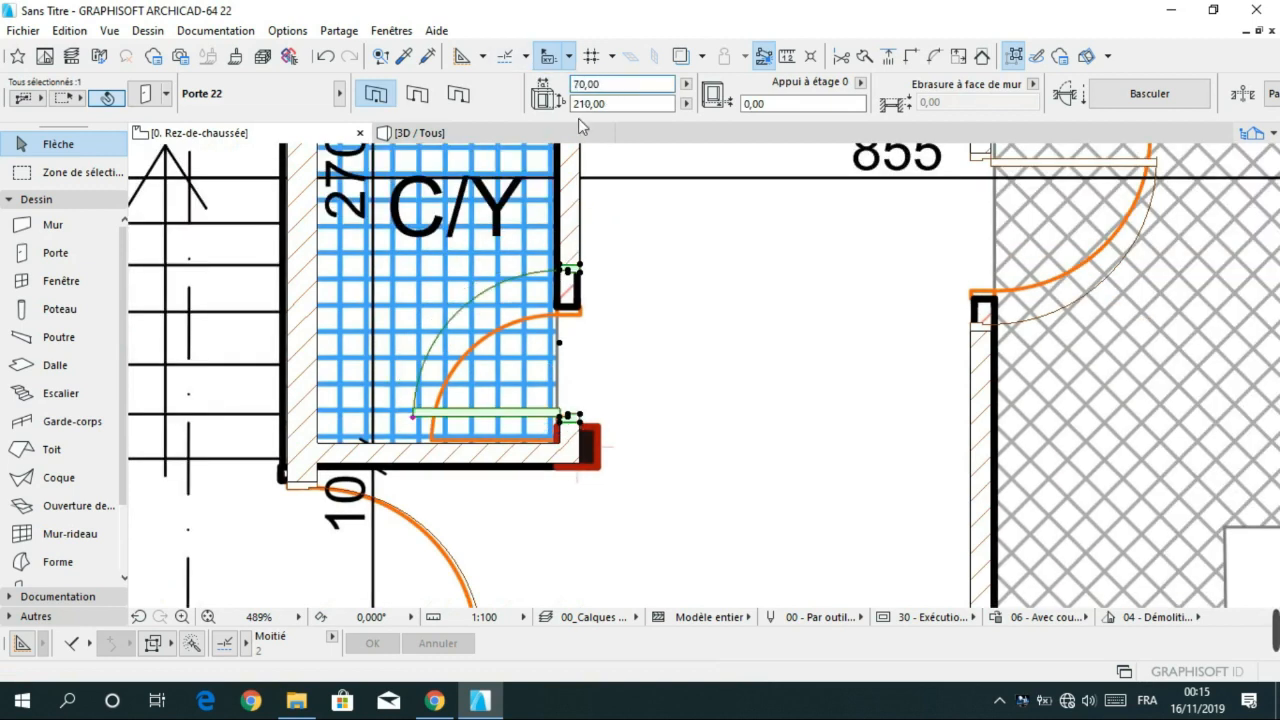
- Move the SDB door along its wall toward the lower wall corner to match the opening on the plan
left_click(576, 425)
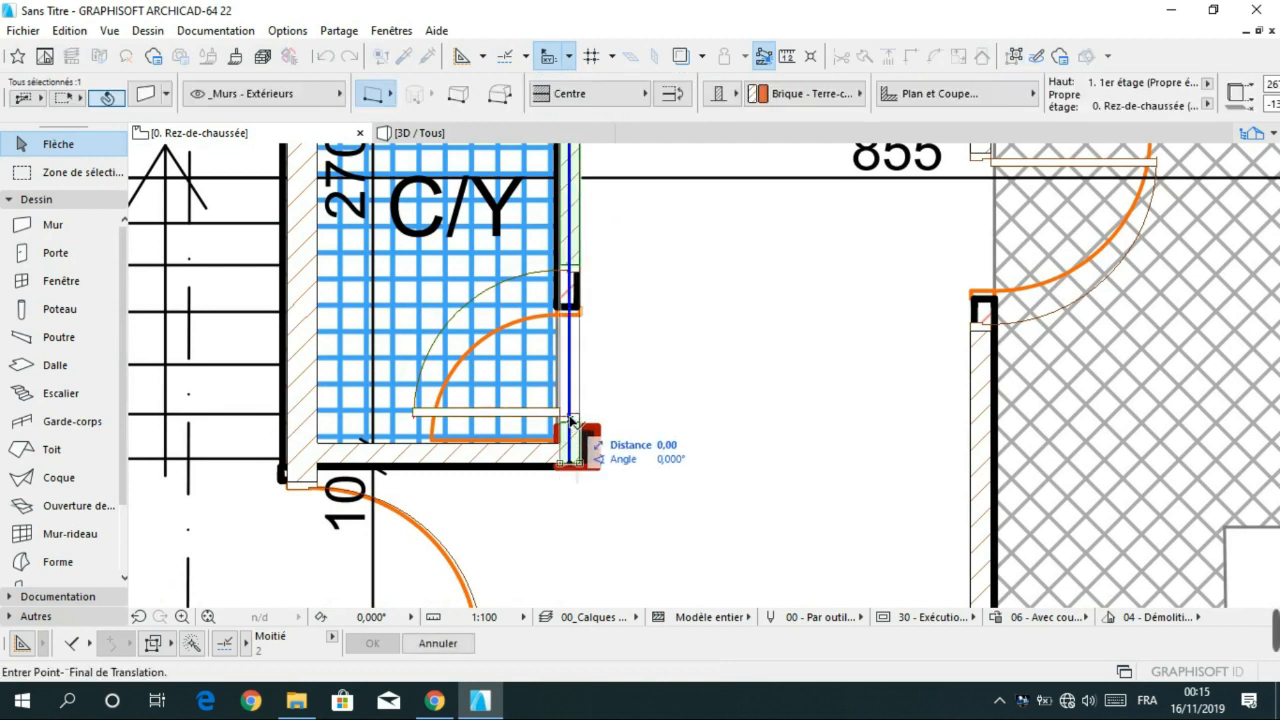
key("Escape")
left_click(564, 419)
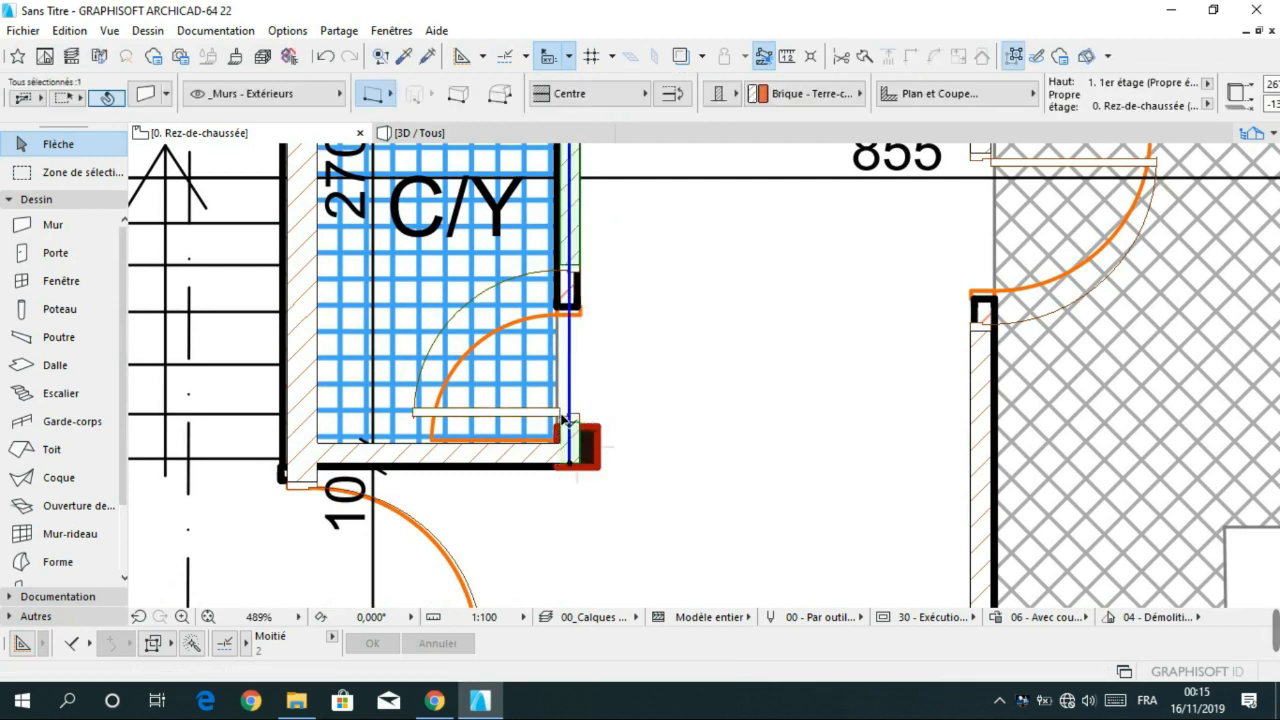
left_click(559, 418)
left_click(560, 421)
left_click(560, 430)
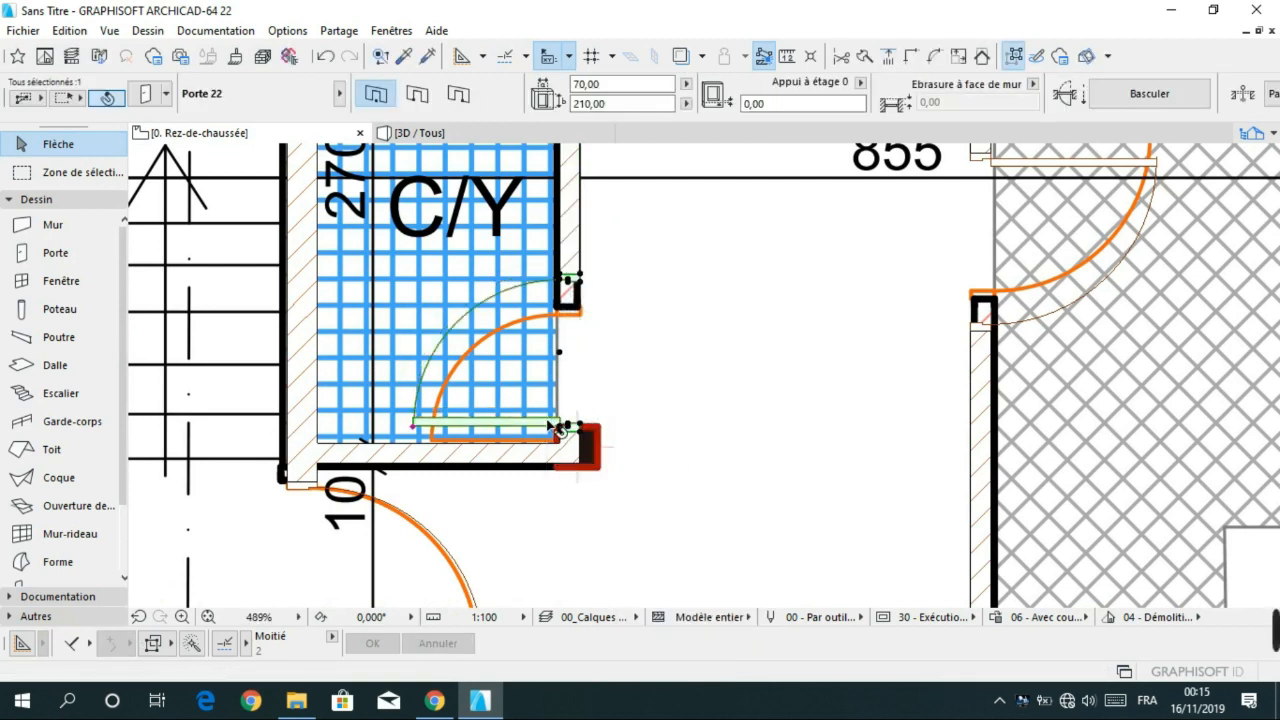
left_click(550, 427)
left_click(557, 434)
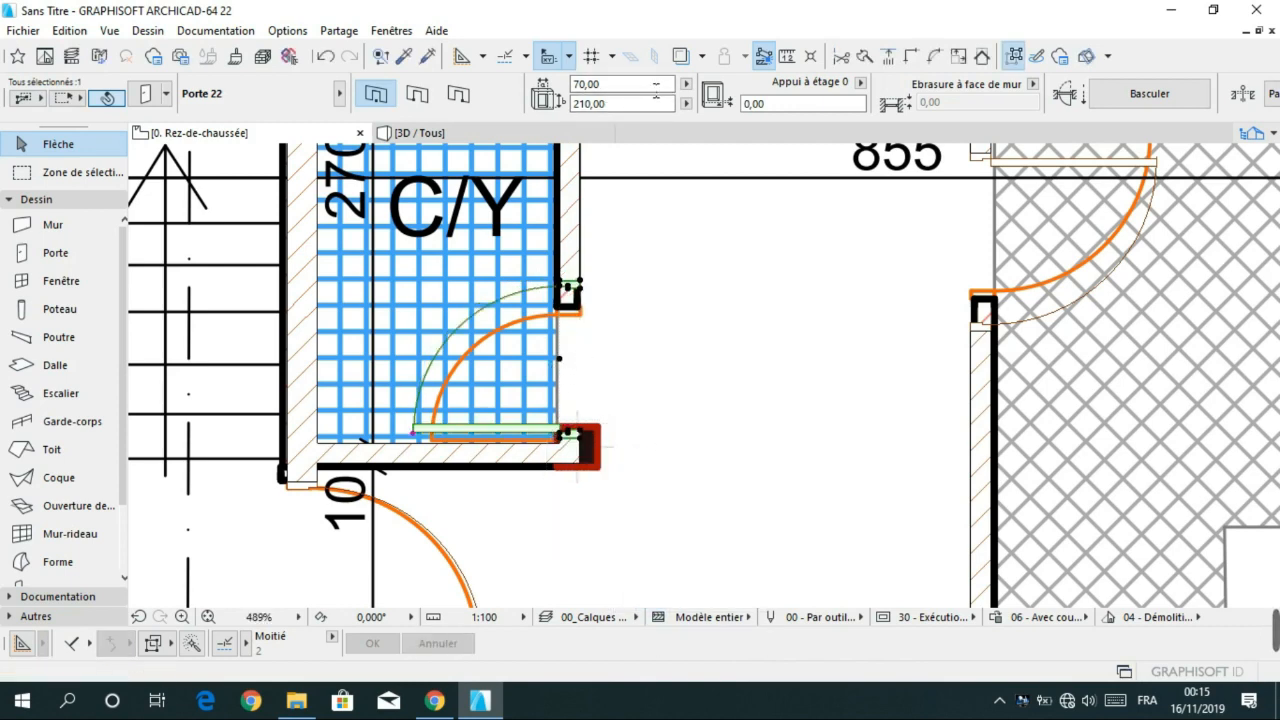
left_click(714, 323)
scroll(714, 325, "down", 2)
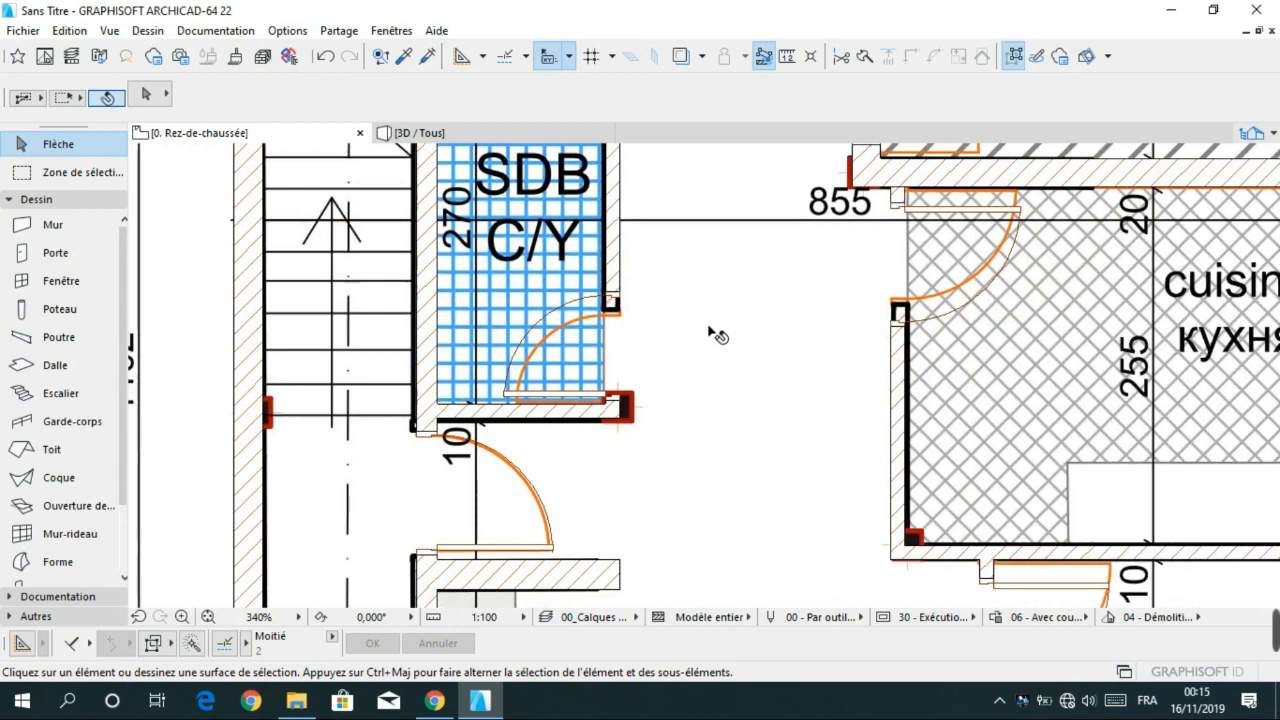
- Examine the reference plan beside the model for the window locations and widths in the courtyard, kitchen and front walls
scroll(665, 430, "down", 3)
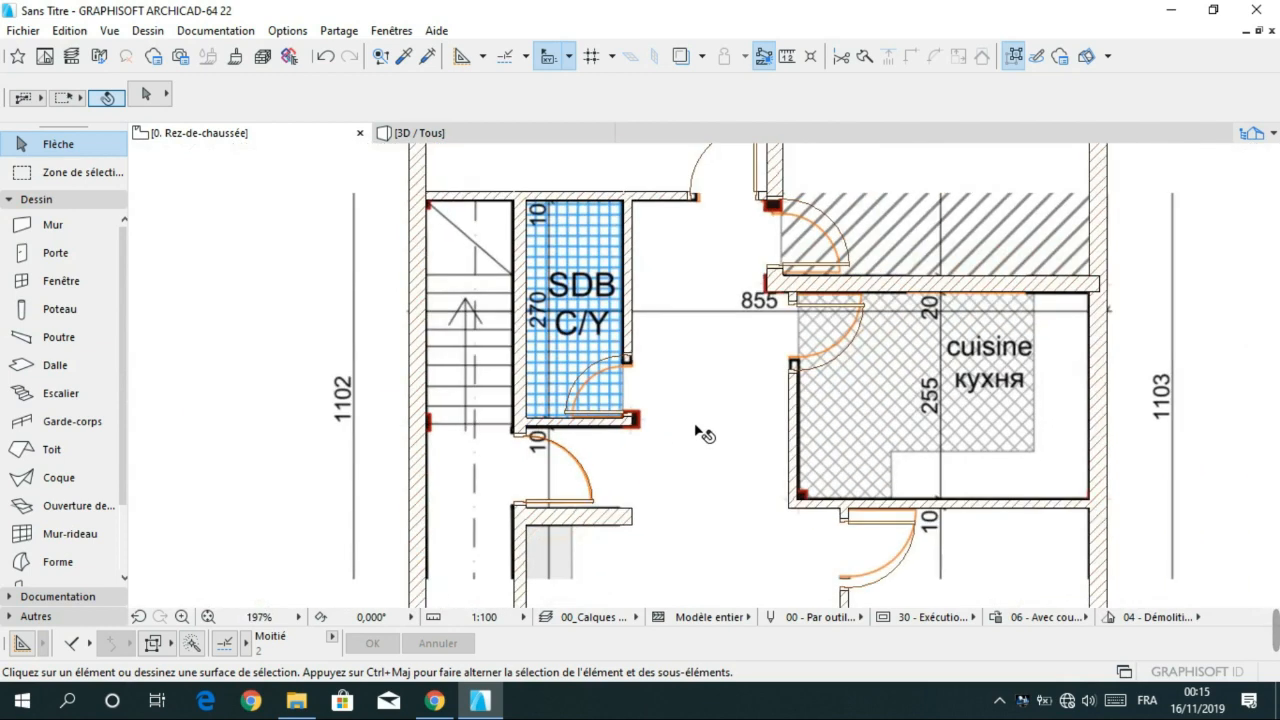
scroll(705, 435, "down", 4)
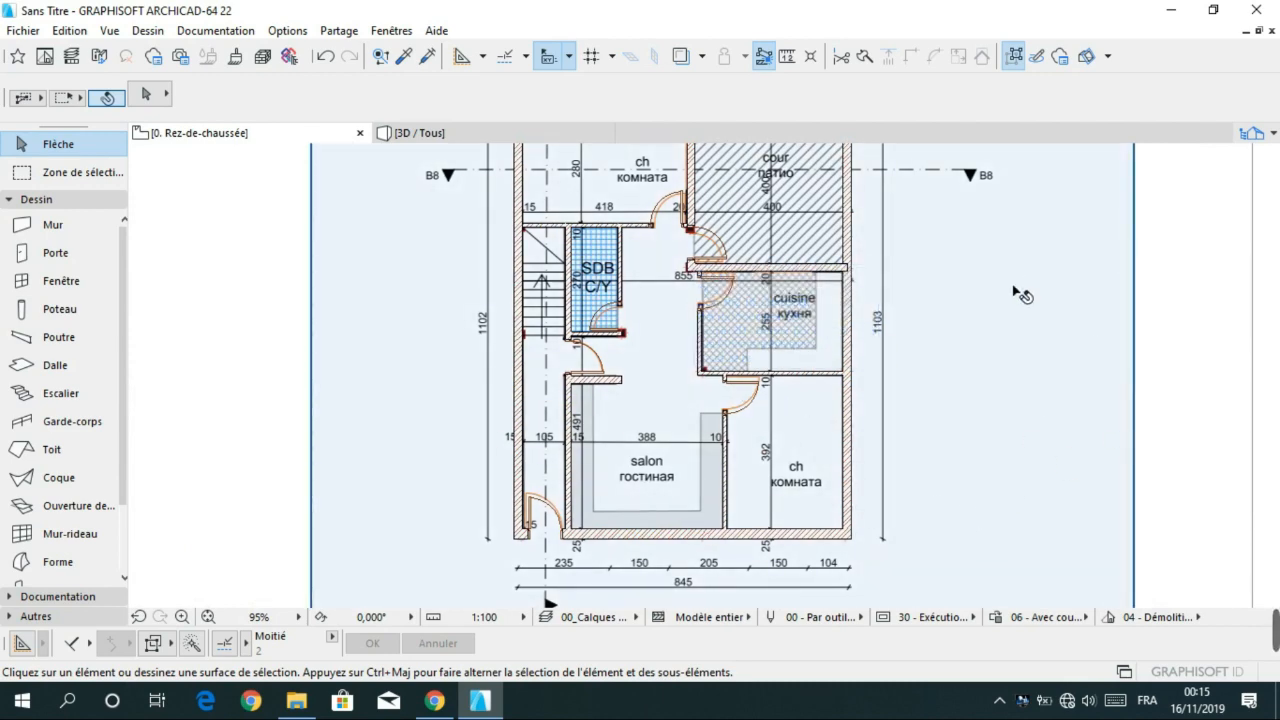
scroll(1022, 295, "down", 1)
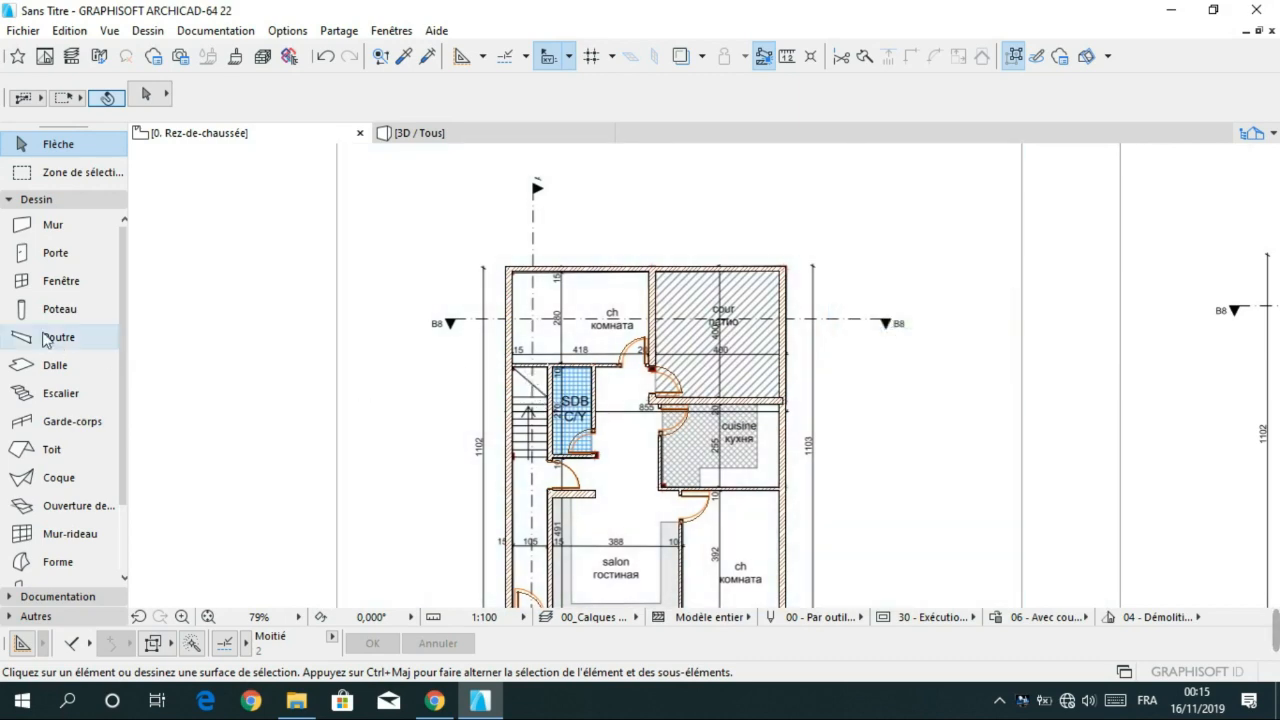
left_click(61, 288)
middle_click_drag(1095, 372, 605, 332)
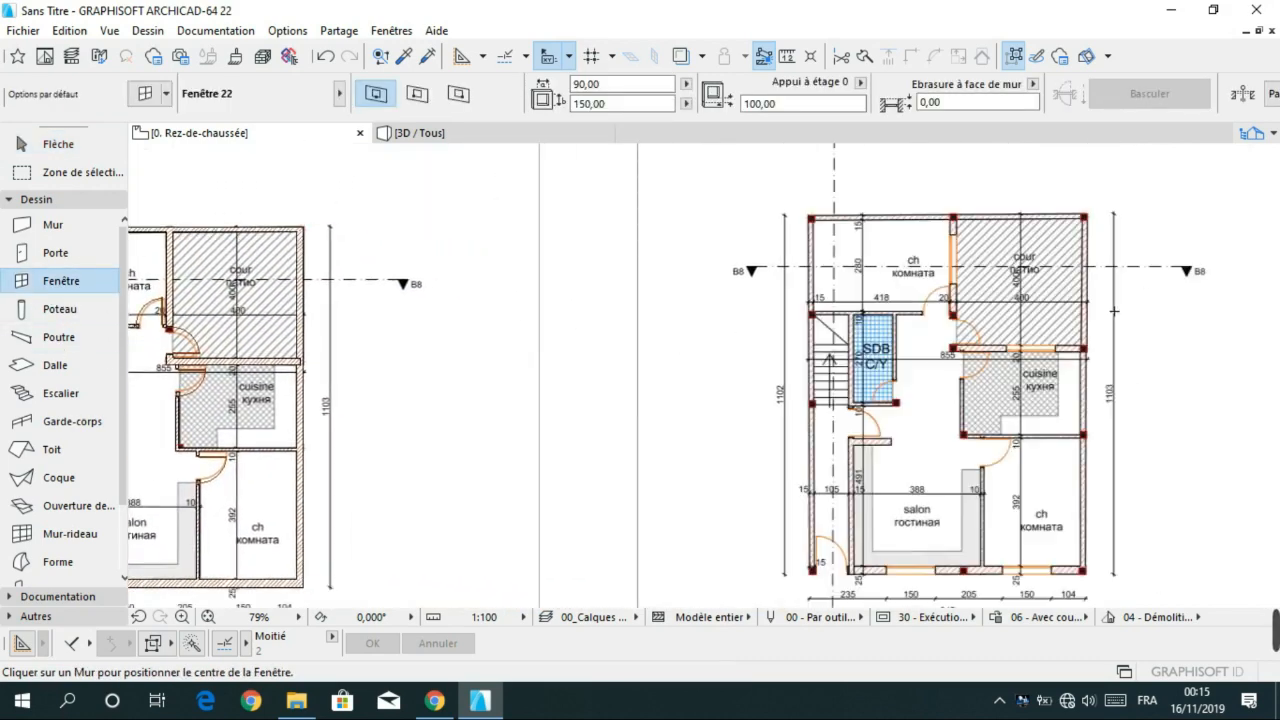
scroll(1114, 311, "down", 2)
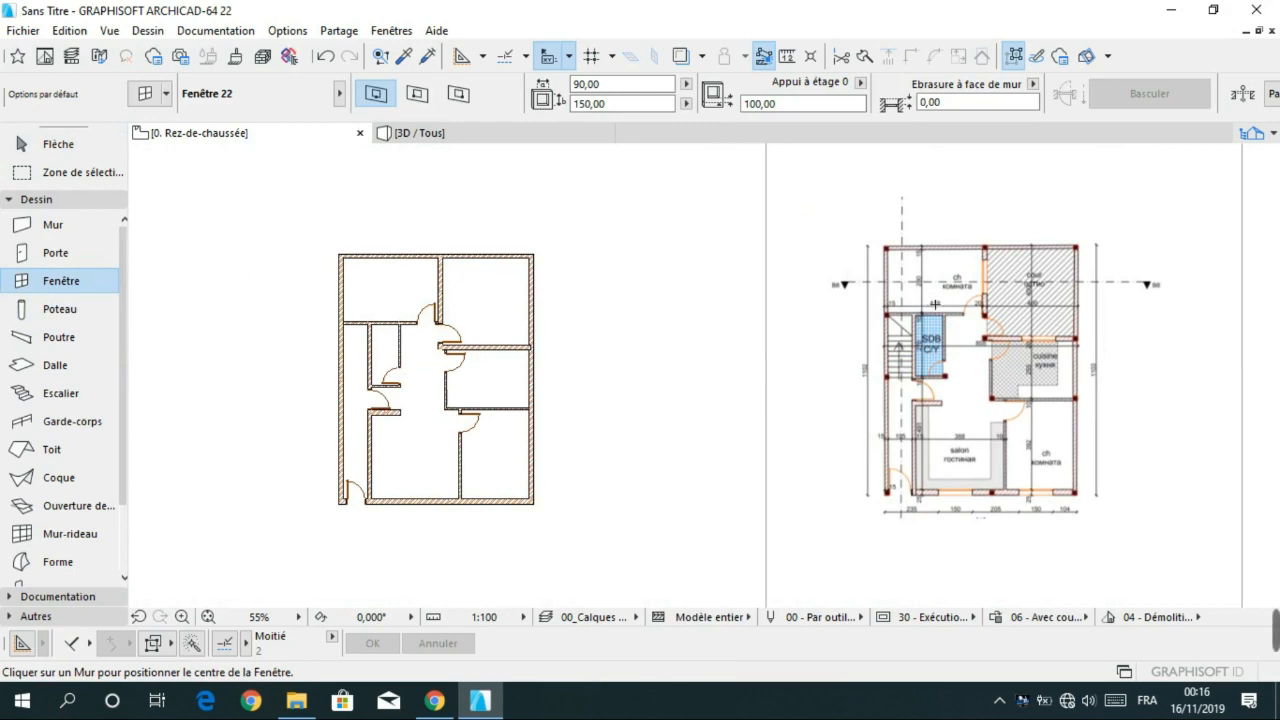
key("Escape")
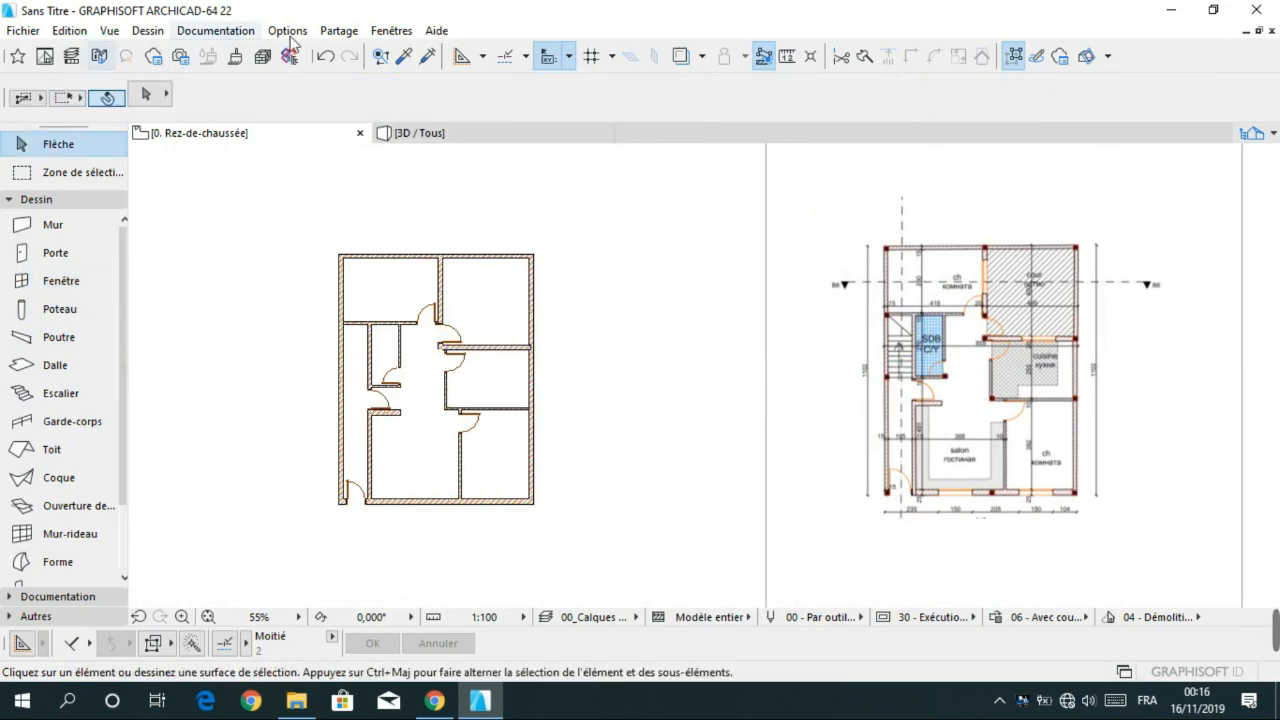
scroll(451, 249, "up", 2)
scroll(451, 249, "down", 3)
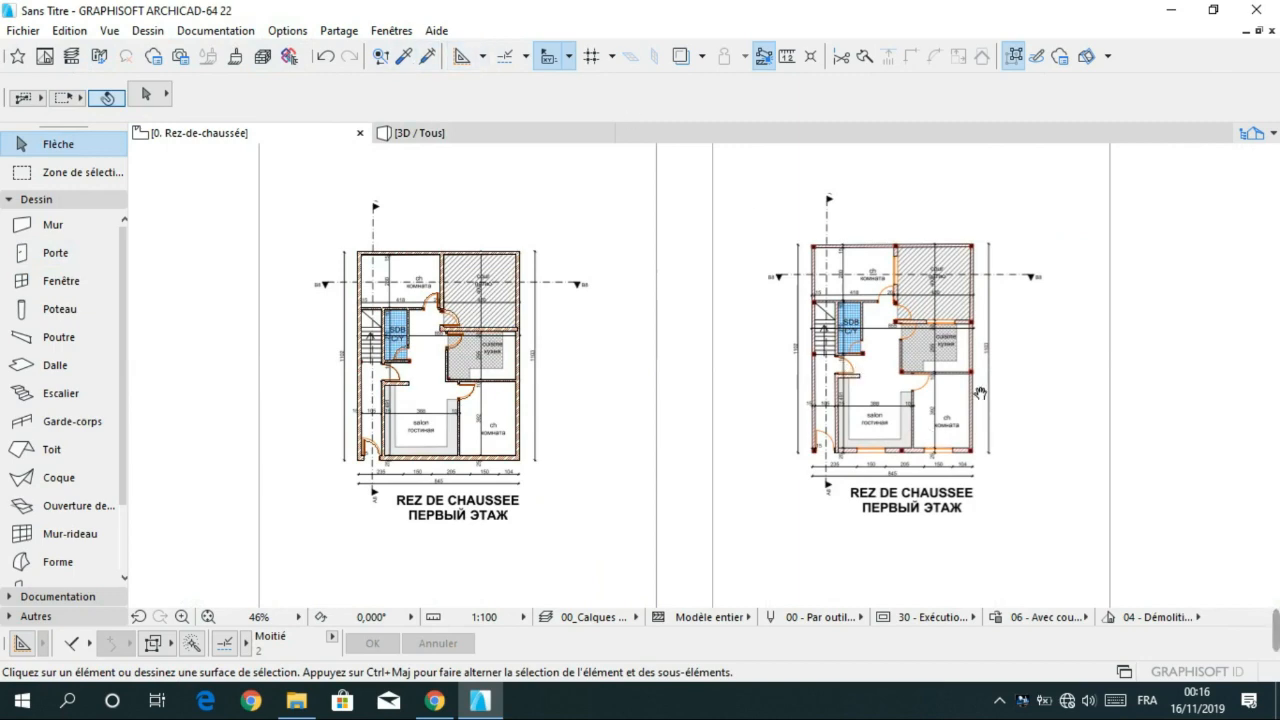
scroll(980, 393, "up", 2)
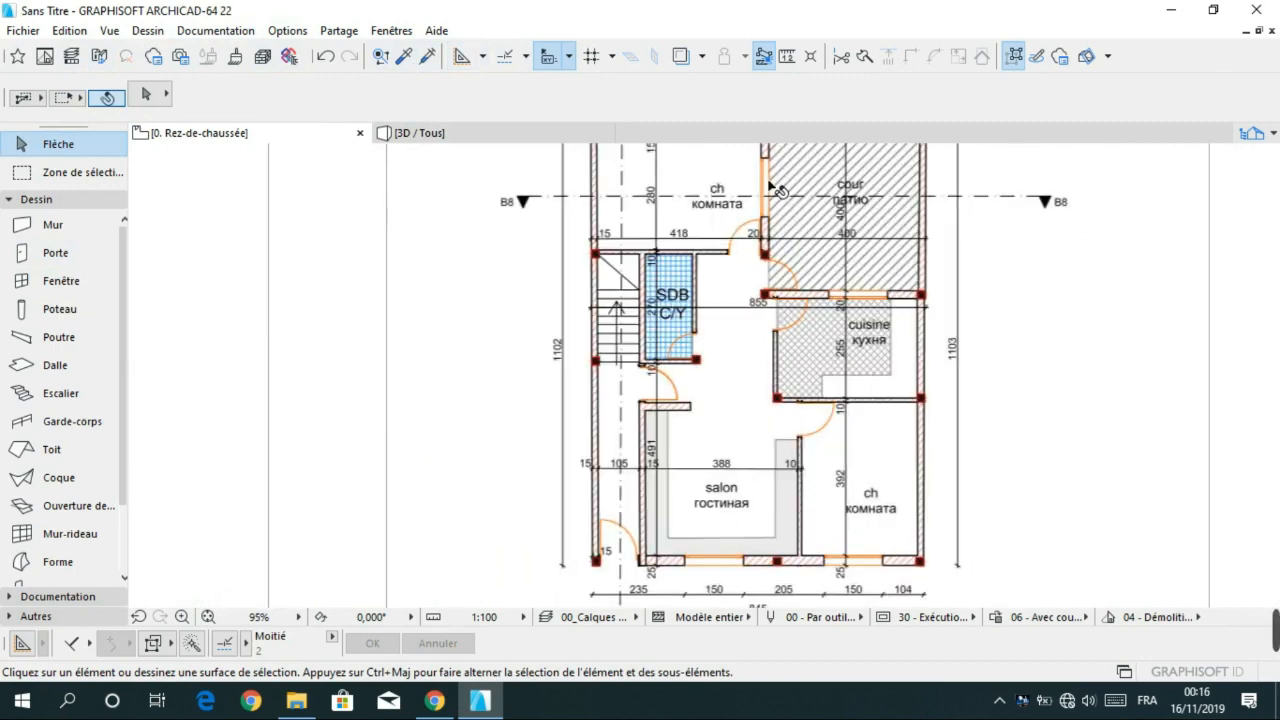
middle_click_drag(770, 197, 777, 263)
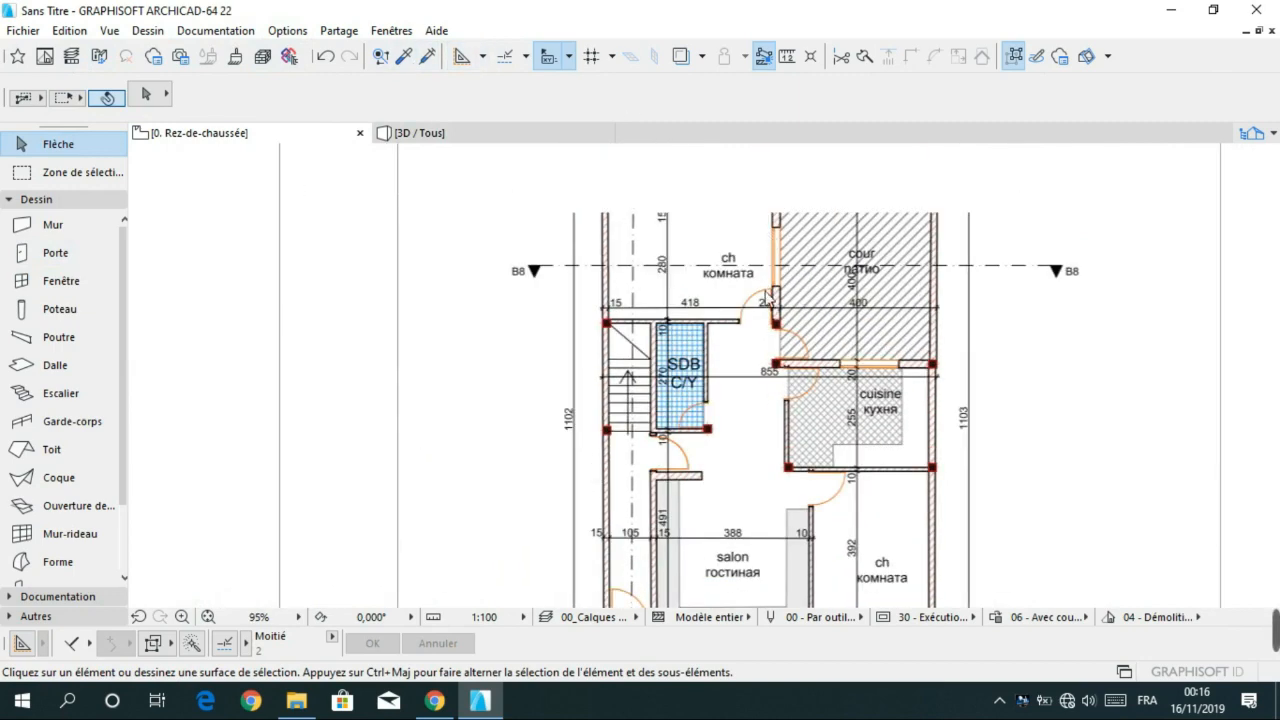
middle_click_drag(846, 414, 806, 284)
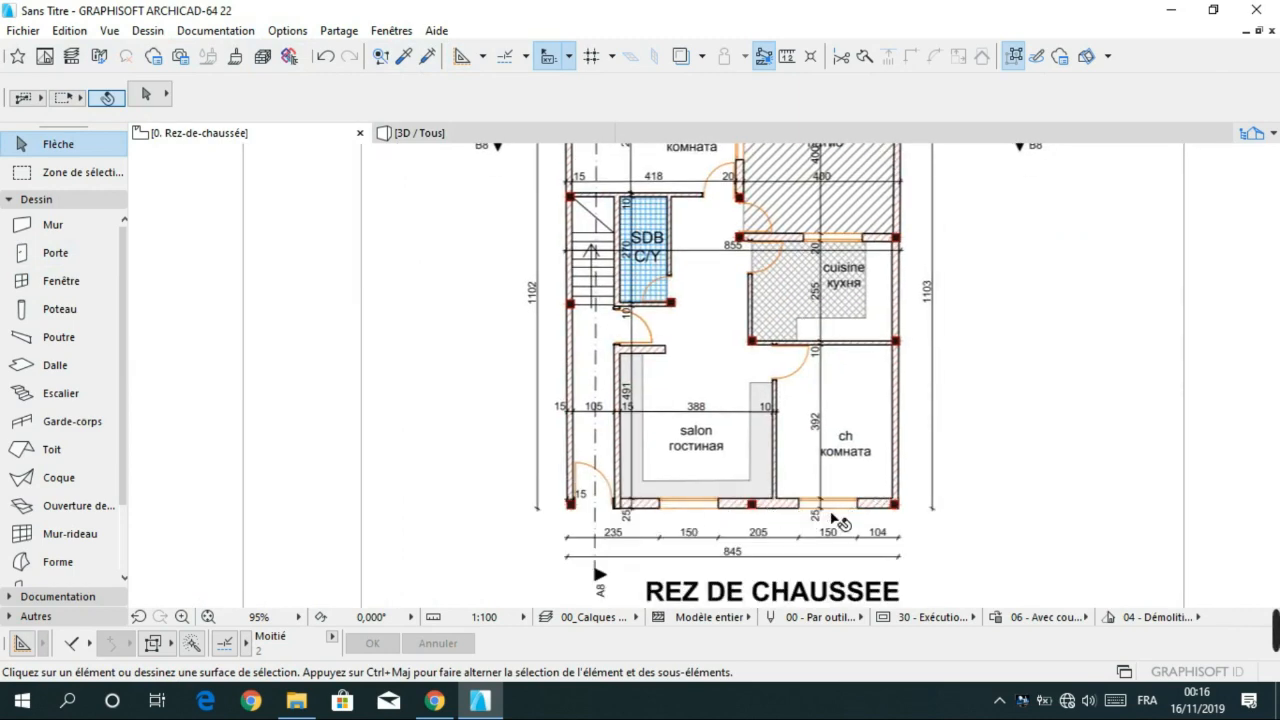
scroll(590, 291, "up", 1)
middle_click_drag(591, 284, 779, 420)
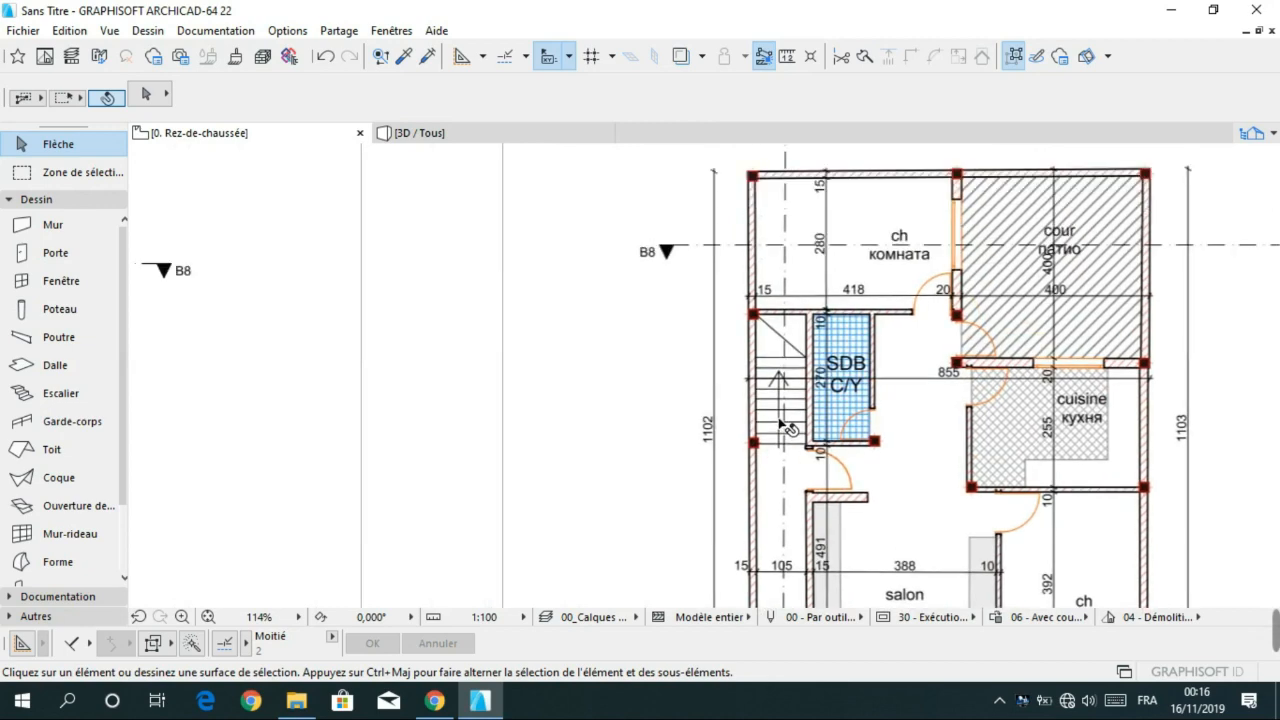
scroll(500, 375, "down", 5)
middle_click_drag(494, 377, 660, 408)
scroll(546, 438, "up", 3)
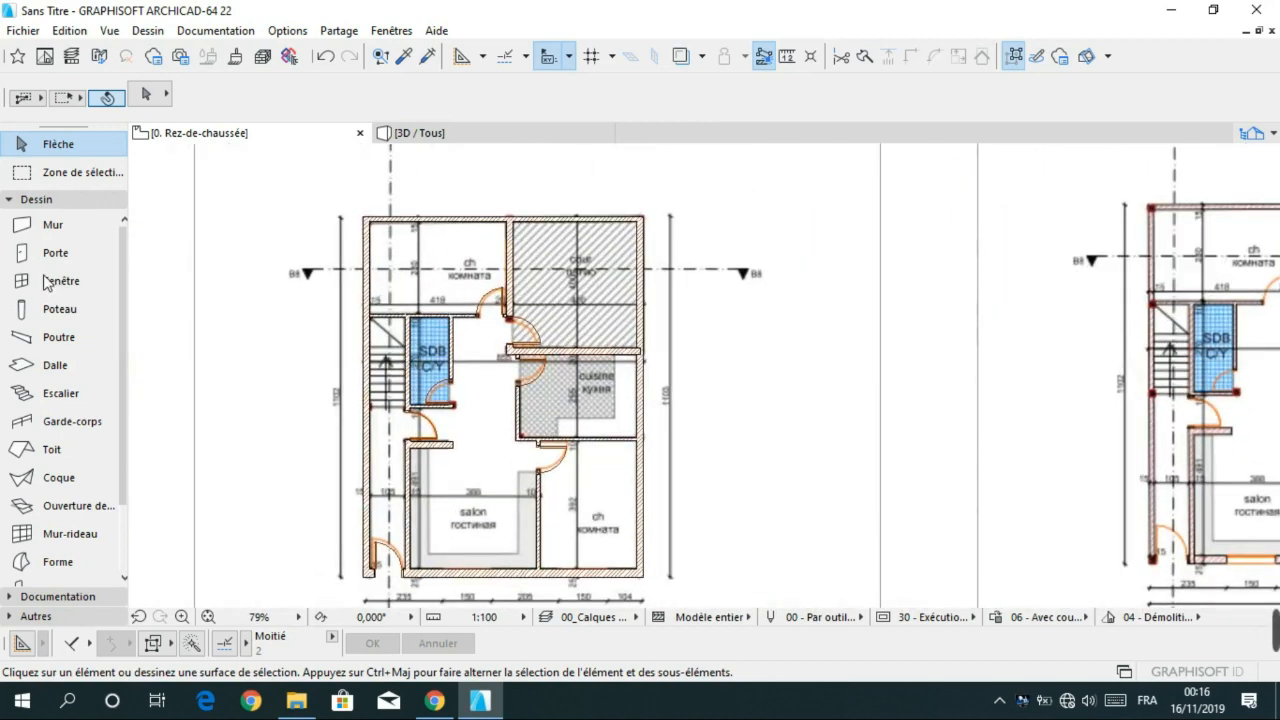
left_click(44, 280)
scroll(476, 280, "up", 2)
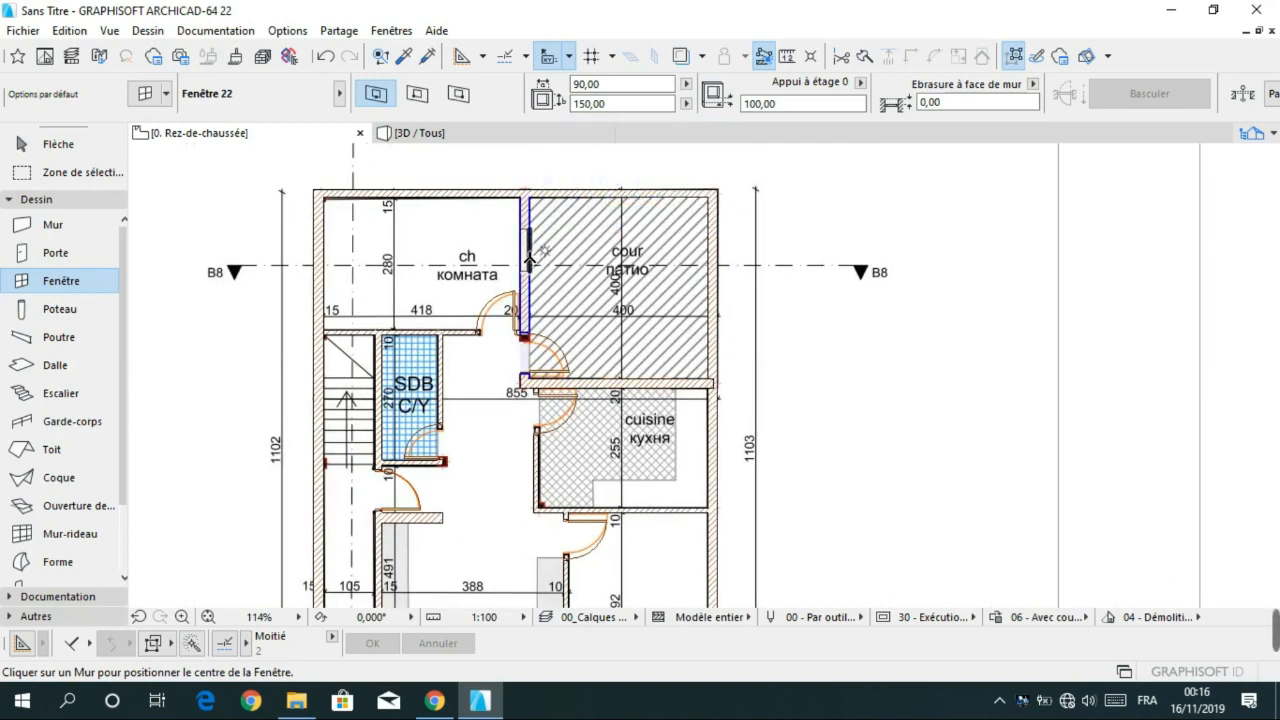
left_click(543, 259)
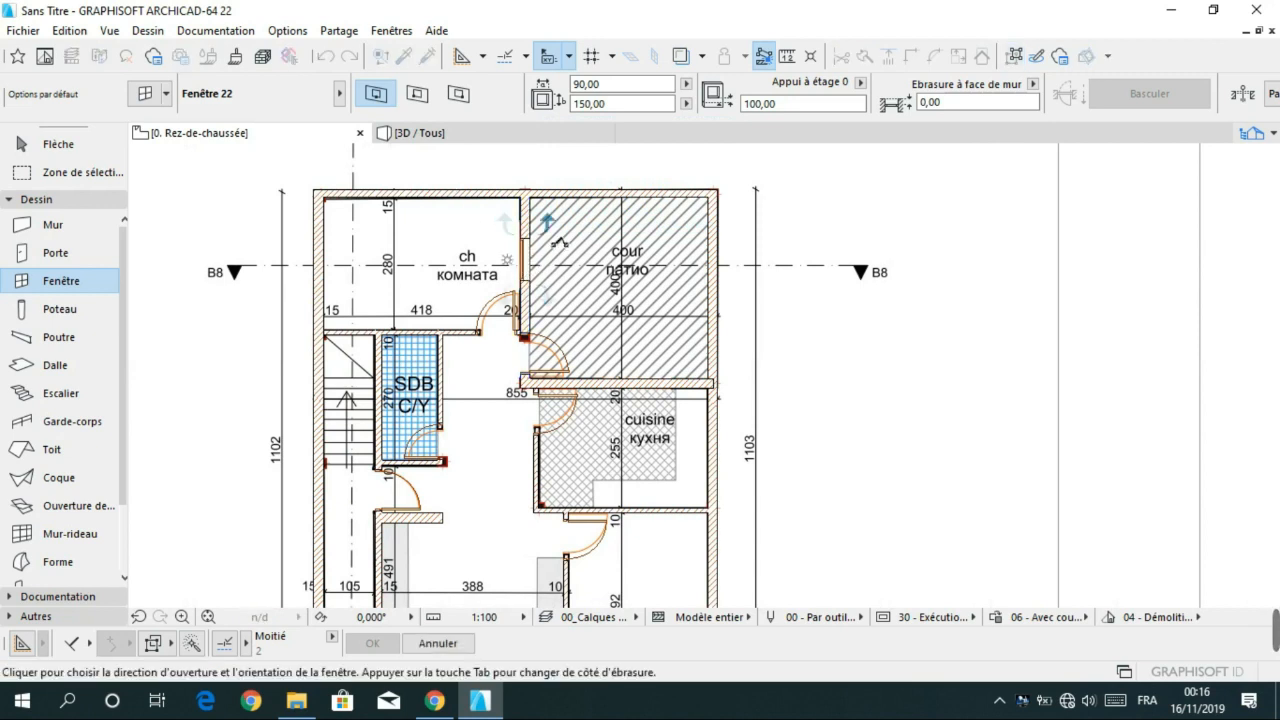
key("Escape")
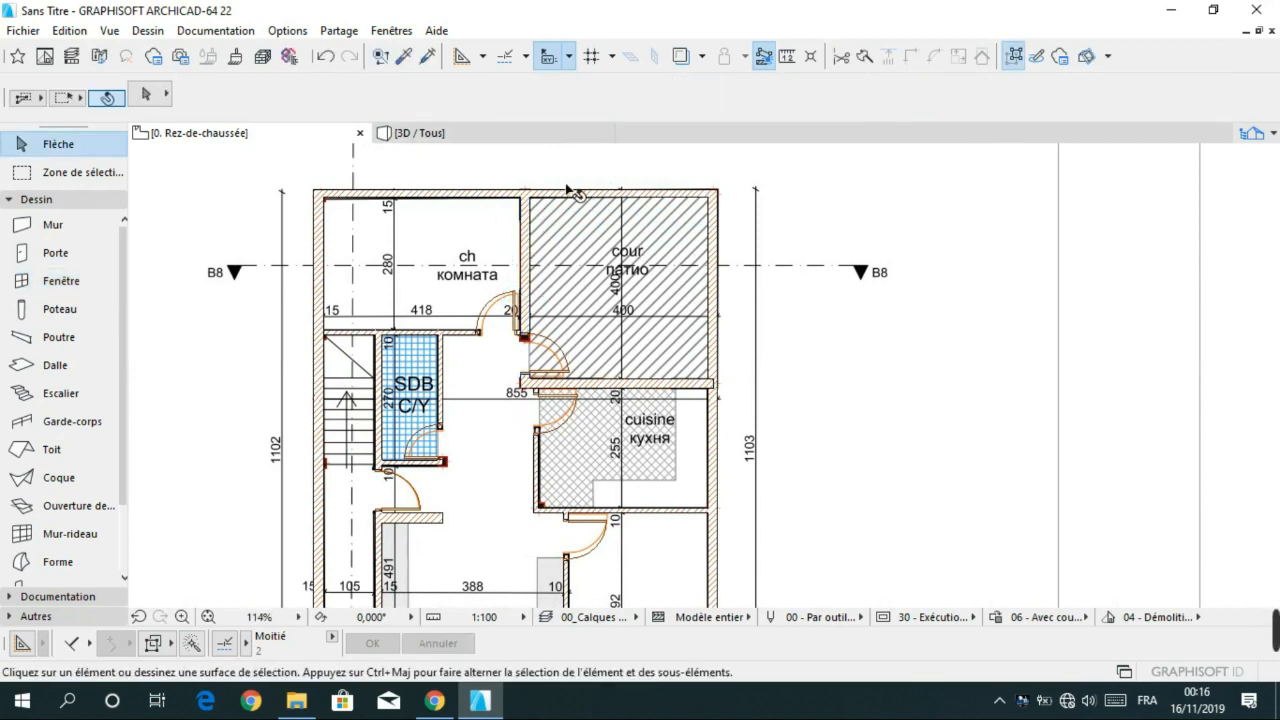
- Place a 150 × 150 window in the wall between the upper ch room and the cour, matching the plan opening
left_click(61, 280)
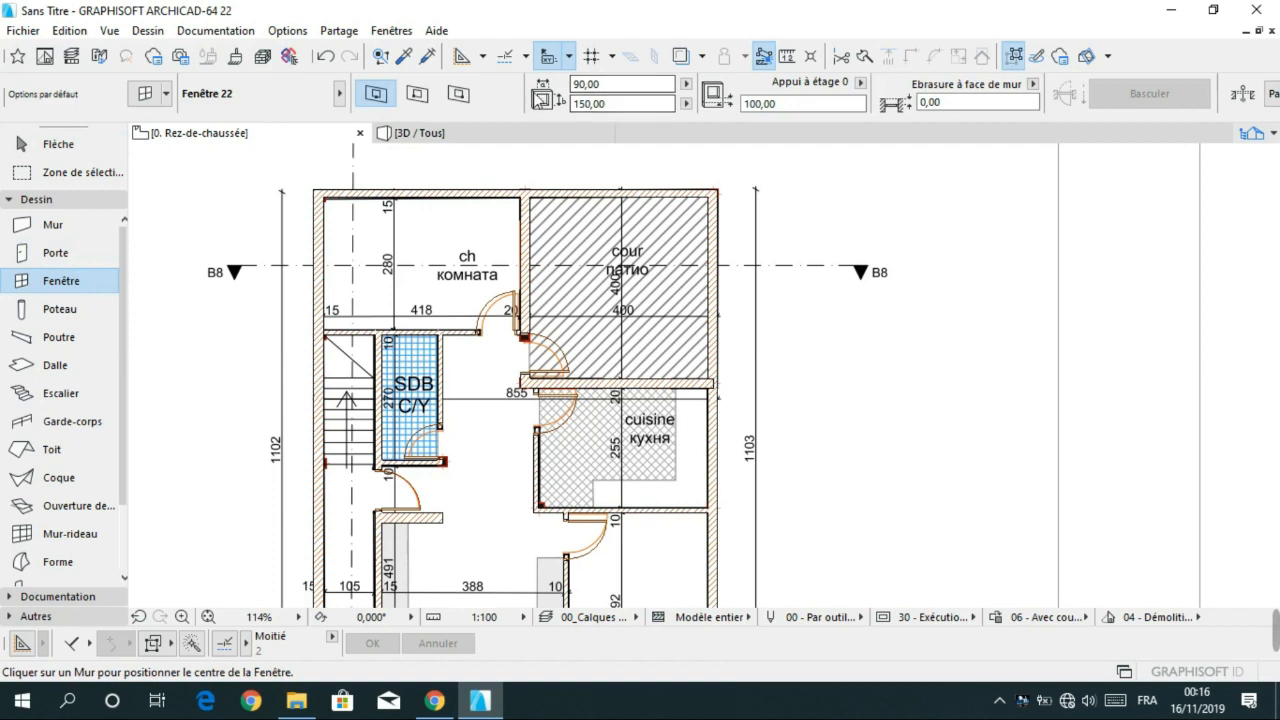
left_click(630, 85)
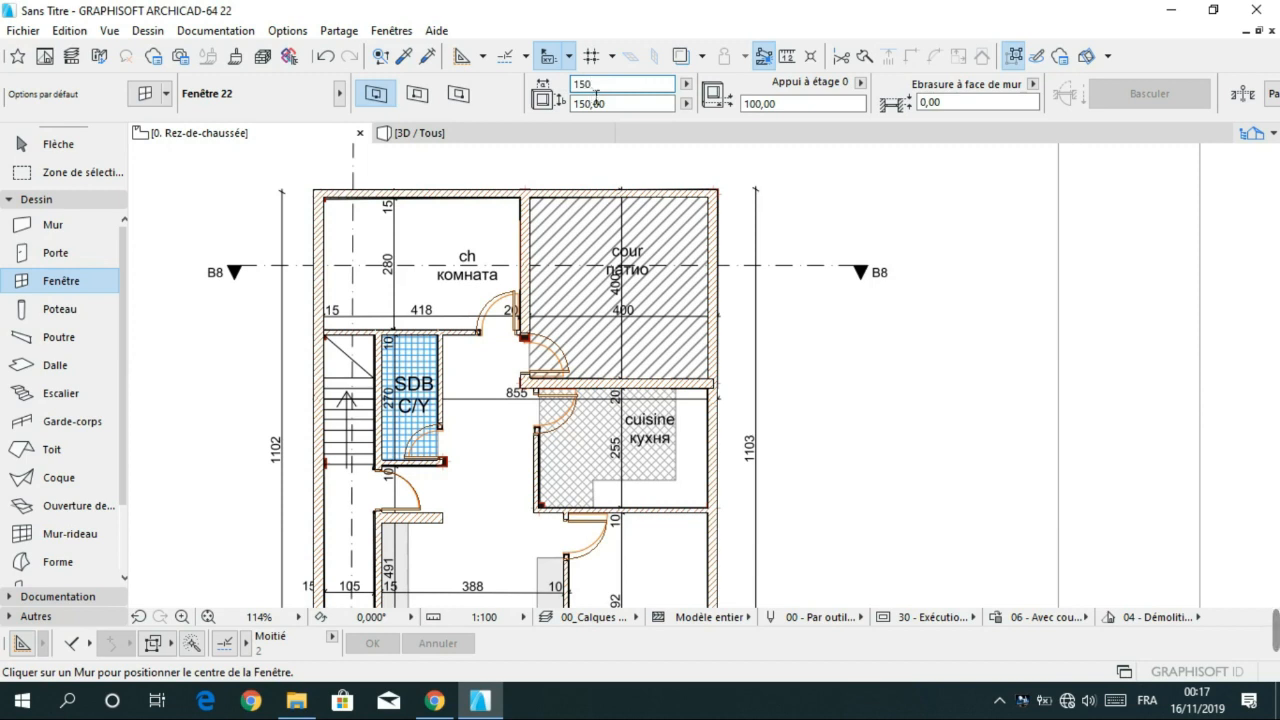
key("Return")
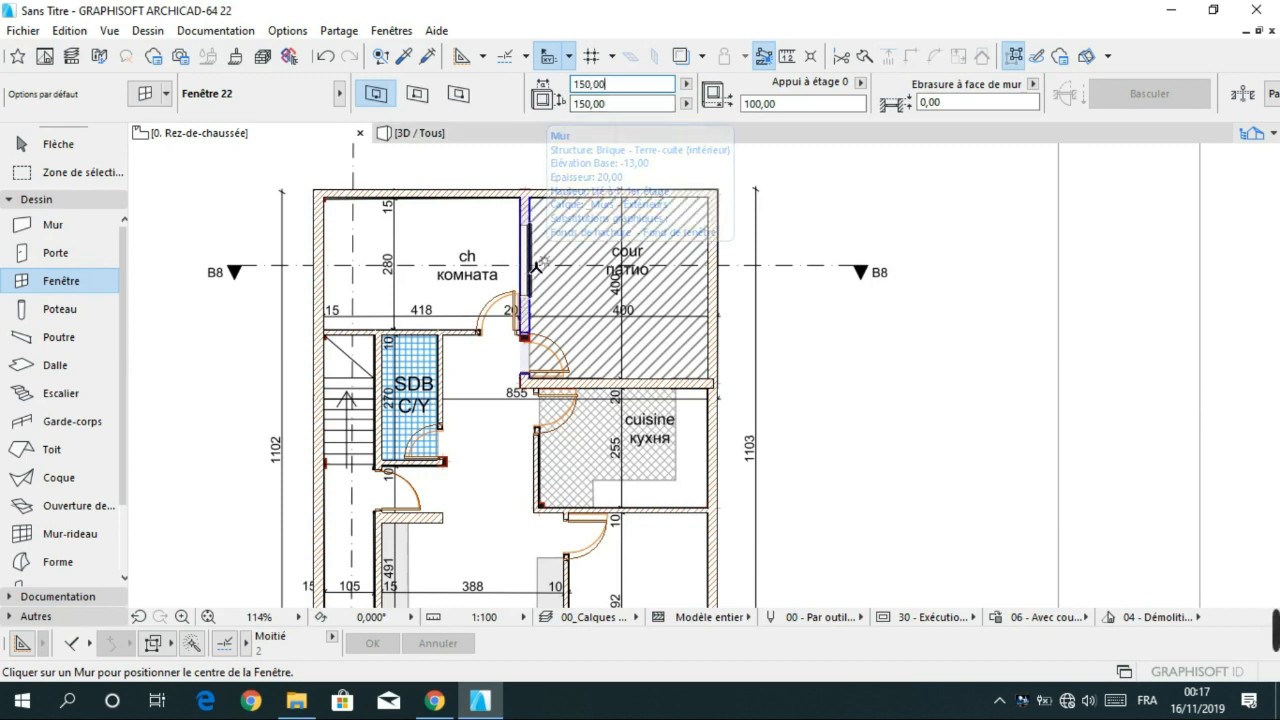
left_click(534, 267)
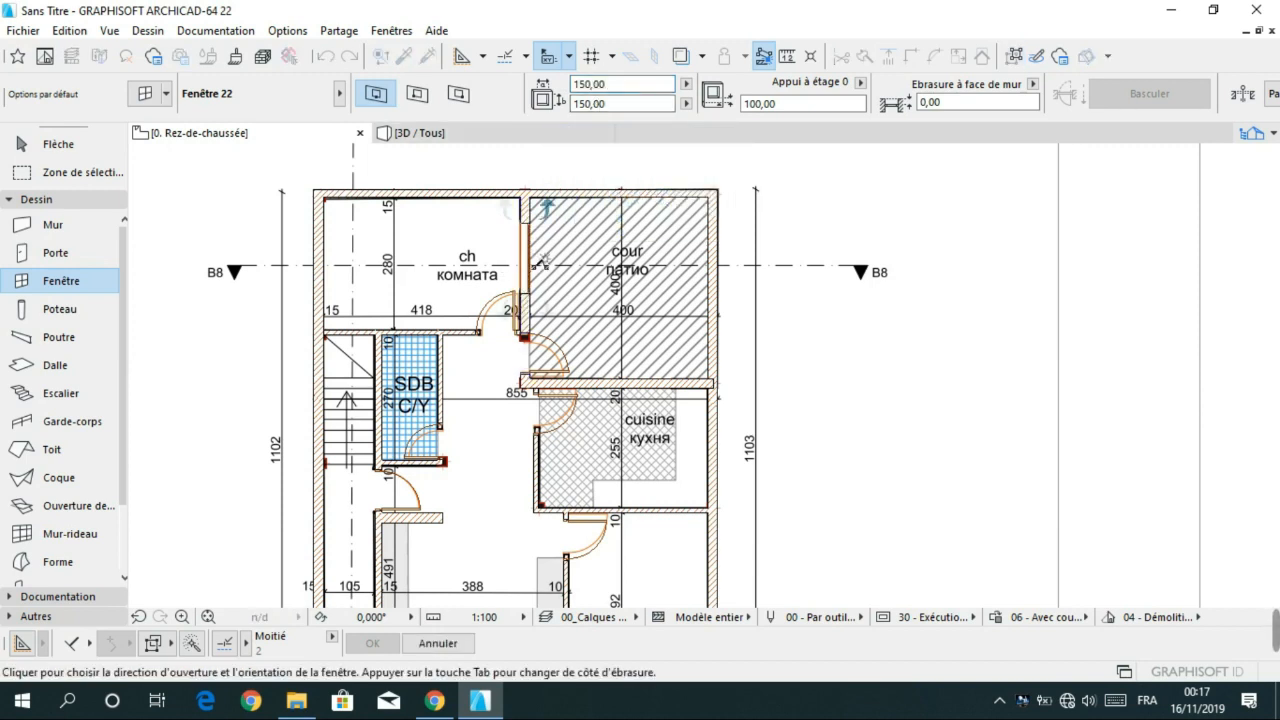
left_click(543, 266)
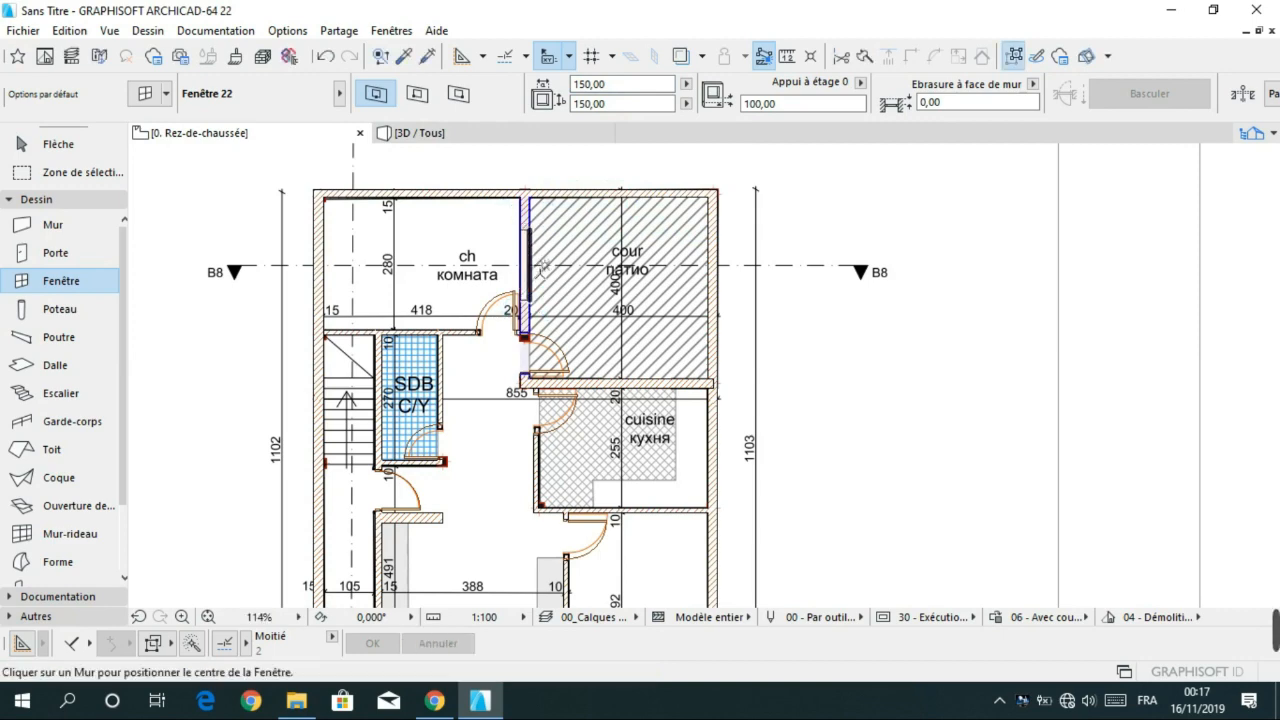
scroll(531, 259, "up", 5)
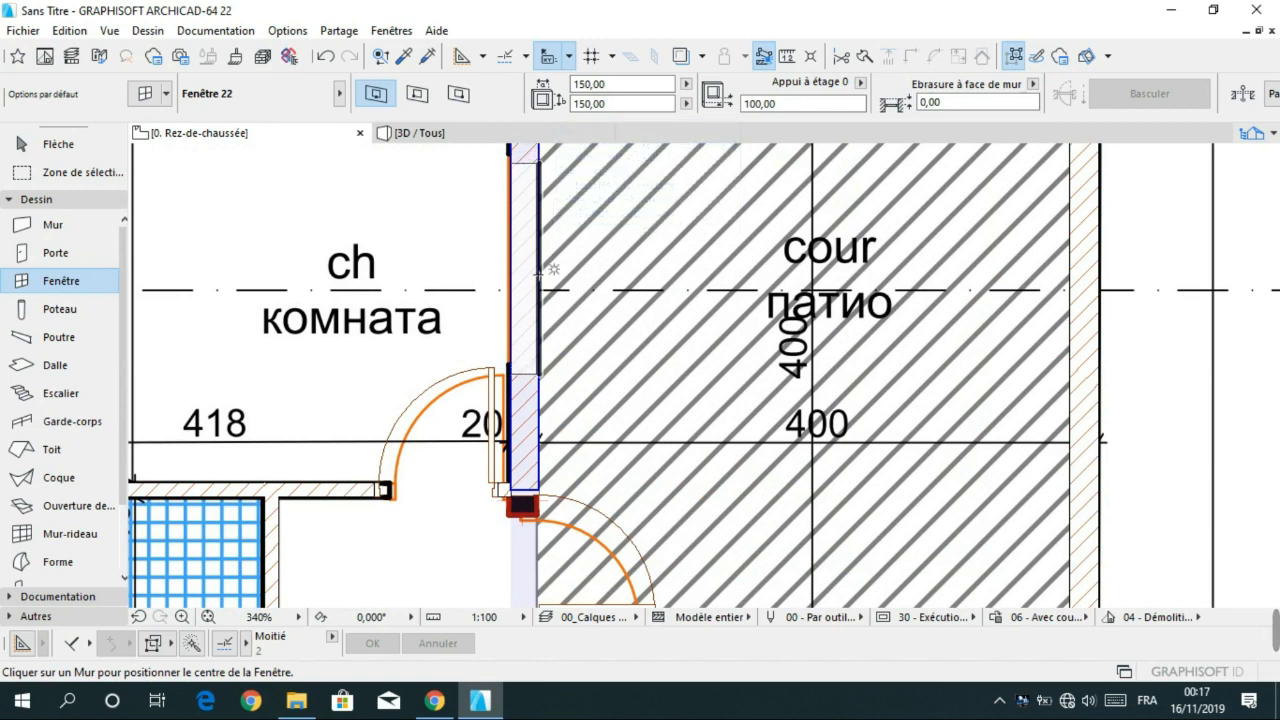
scroll(540, 270, "down", 3)
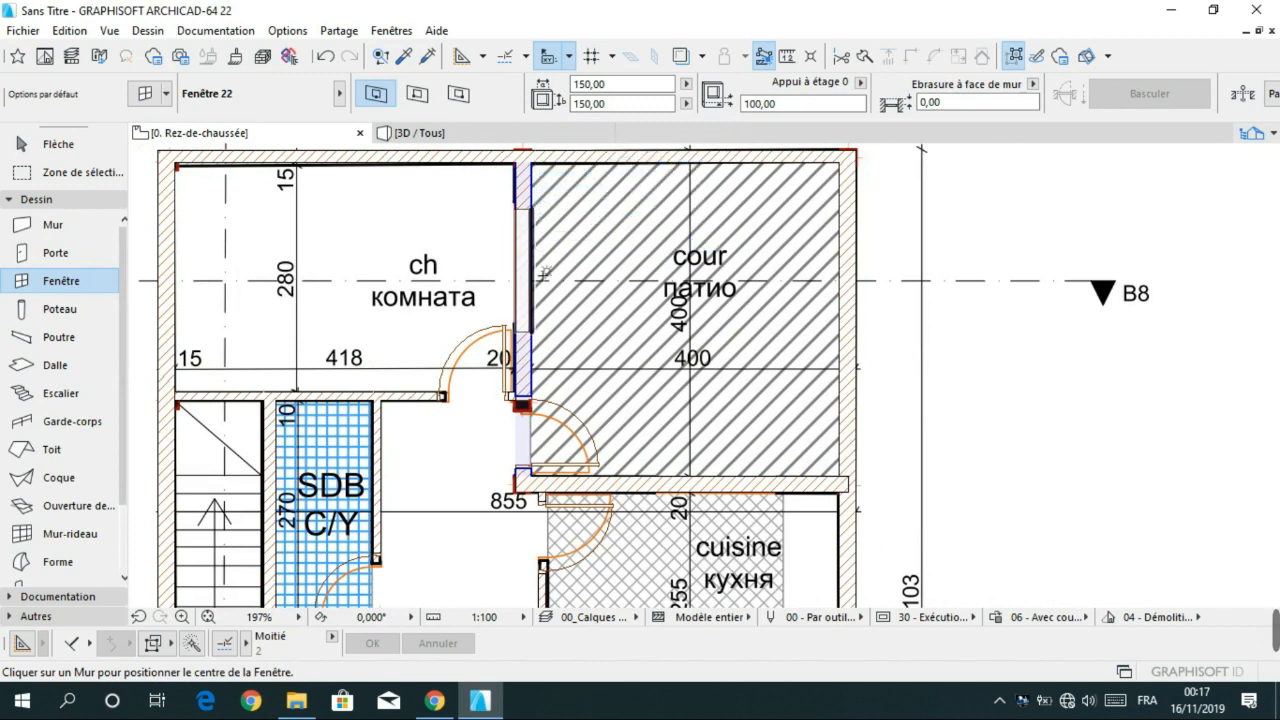
left_click(520, 278)
scroll(573, 306, "down", 3)
middle_click_drag(581, 318, 568, 253)
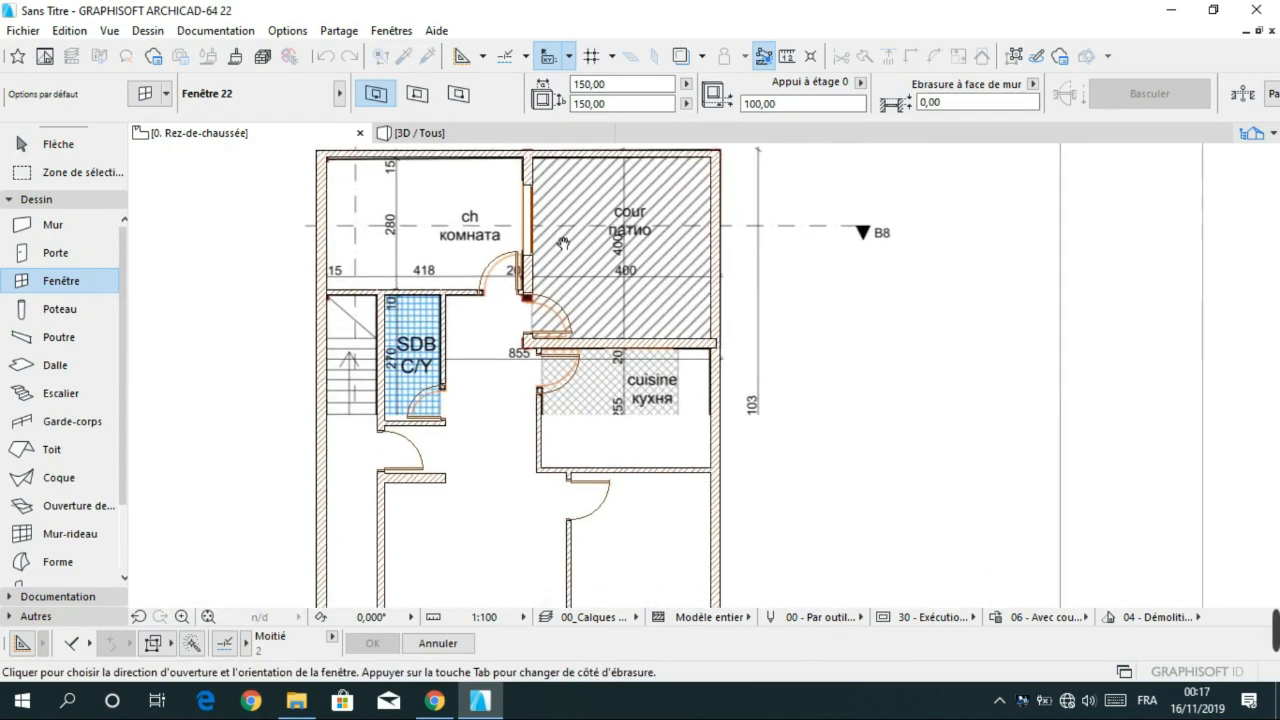
scroll(632, 349, "up", 3)
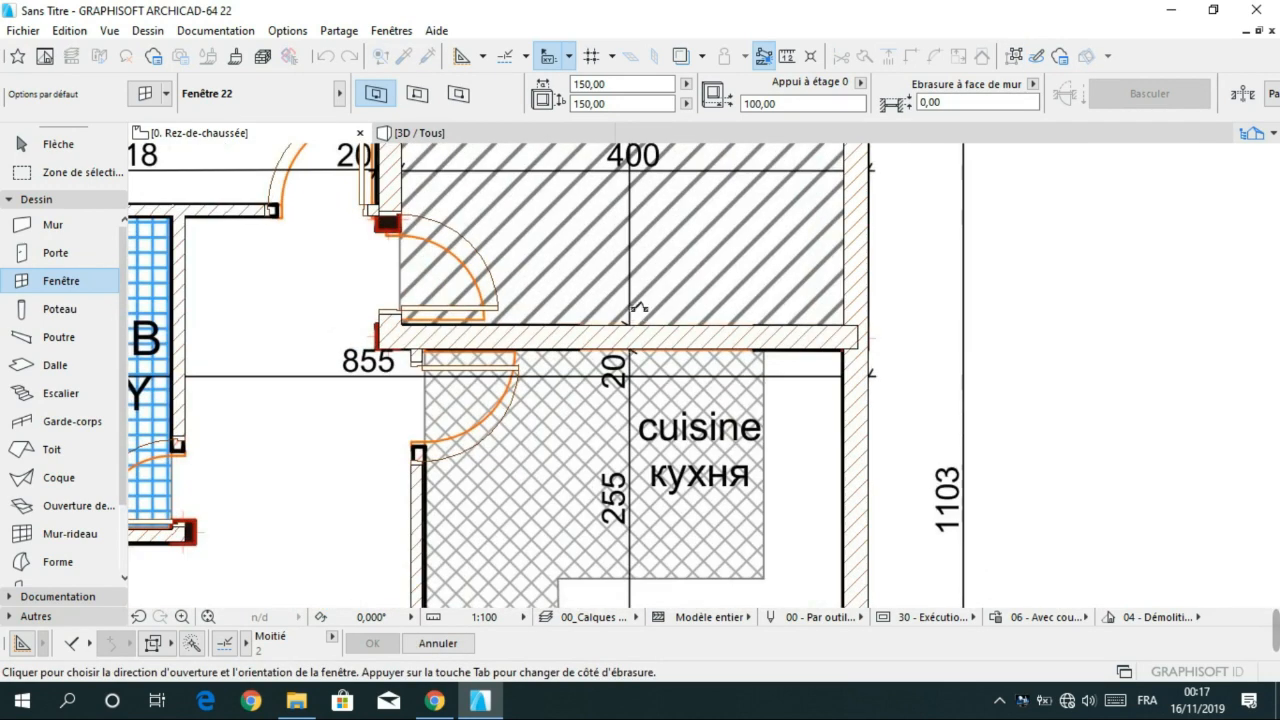
scroll(611, 285, "down", 1)
middle_click_drag(609, 281, 726, 401)
left_click(609, 218)
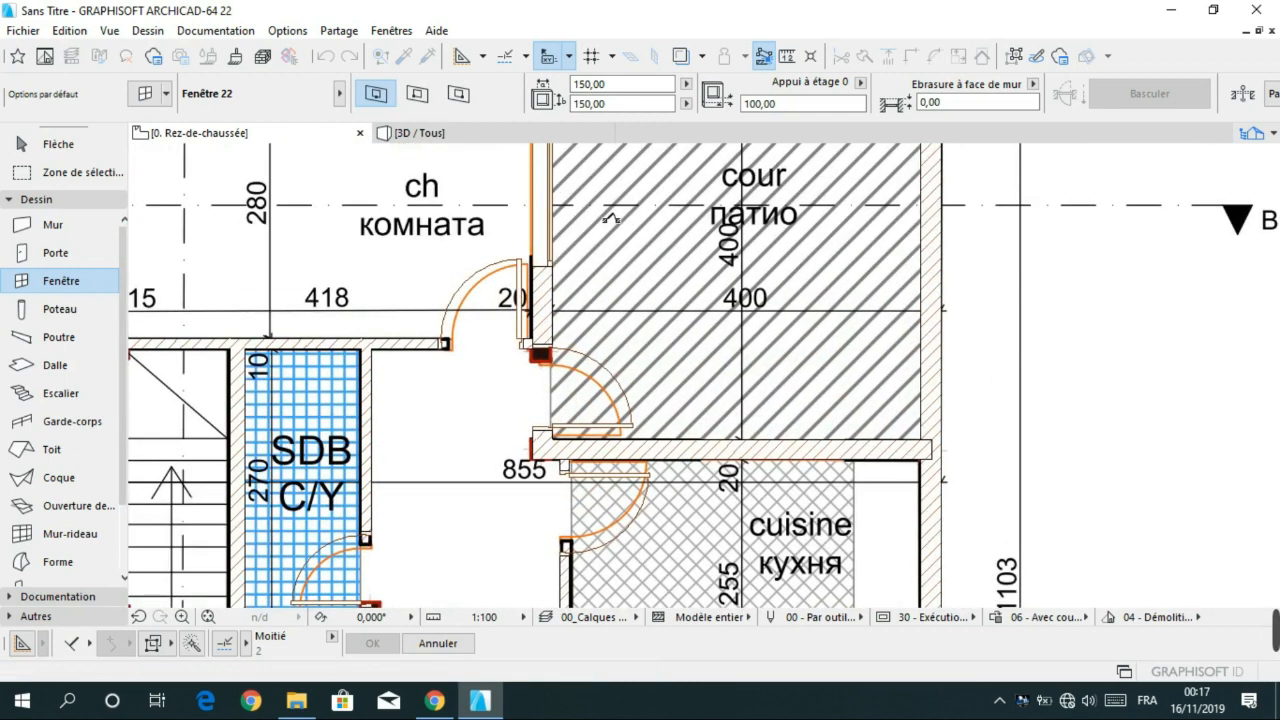
- Place 150 × 150 windows in the cour–cuisine wall and in the front wall at the lower ch room and the salon
left_click(741, 446)
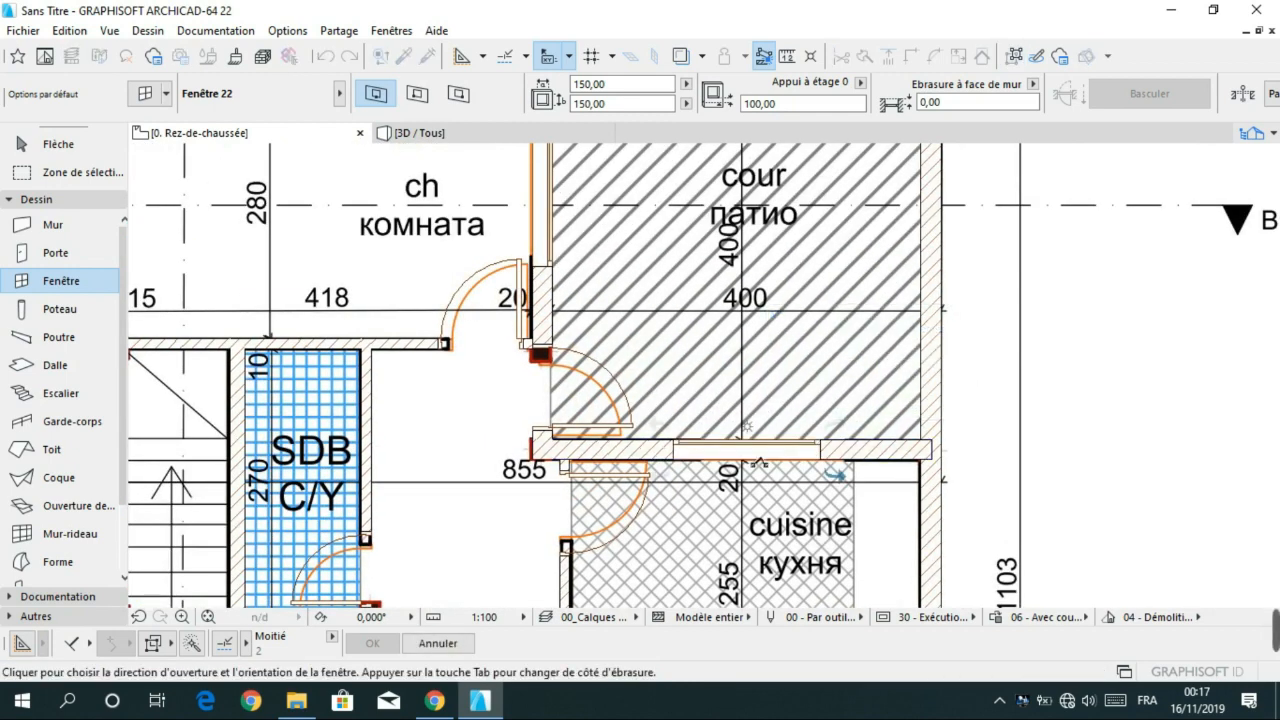
left_click(756, 463)
scroll(742, 401, "down", 3)
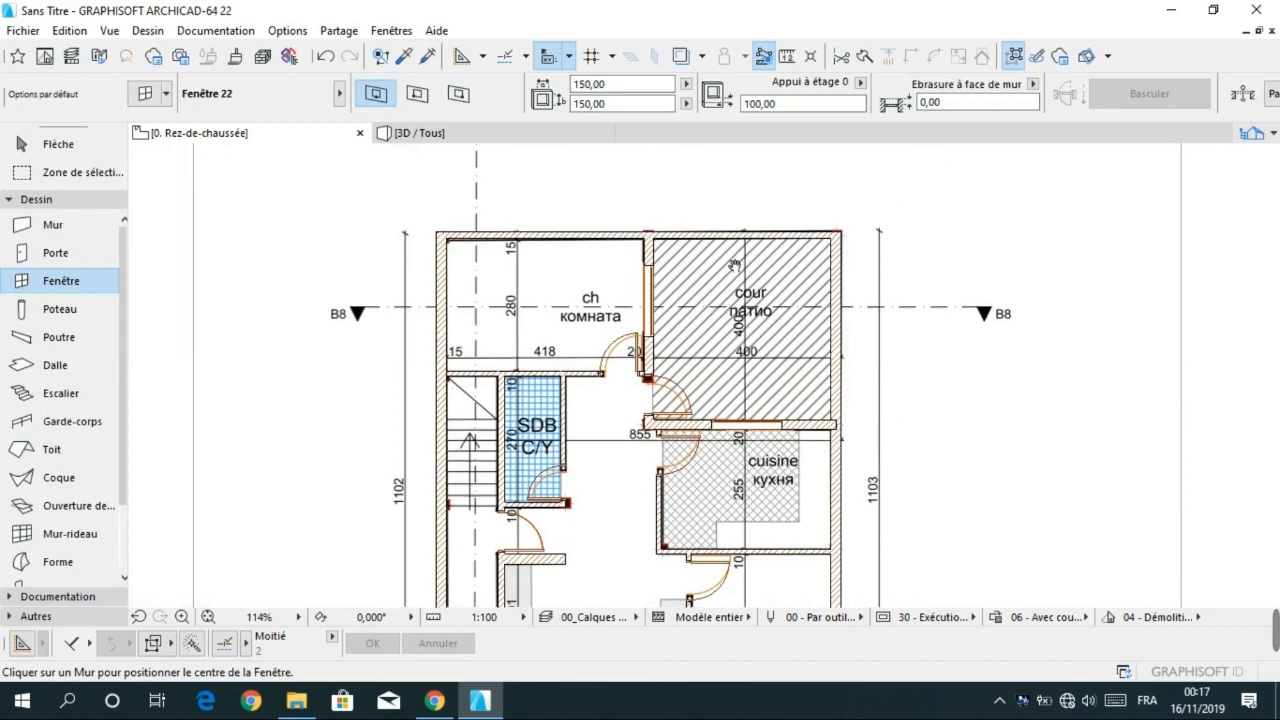
middle_click_drag(620, 560, 673, 419)
scroll(673, 419, "down", 1)
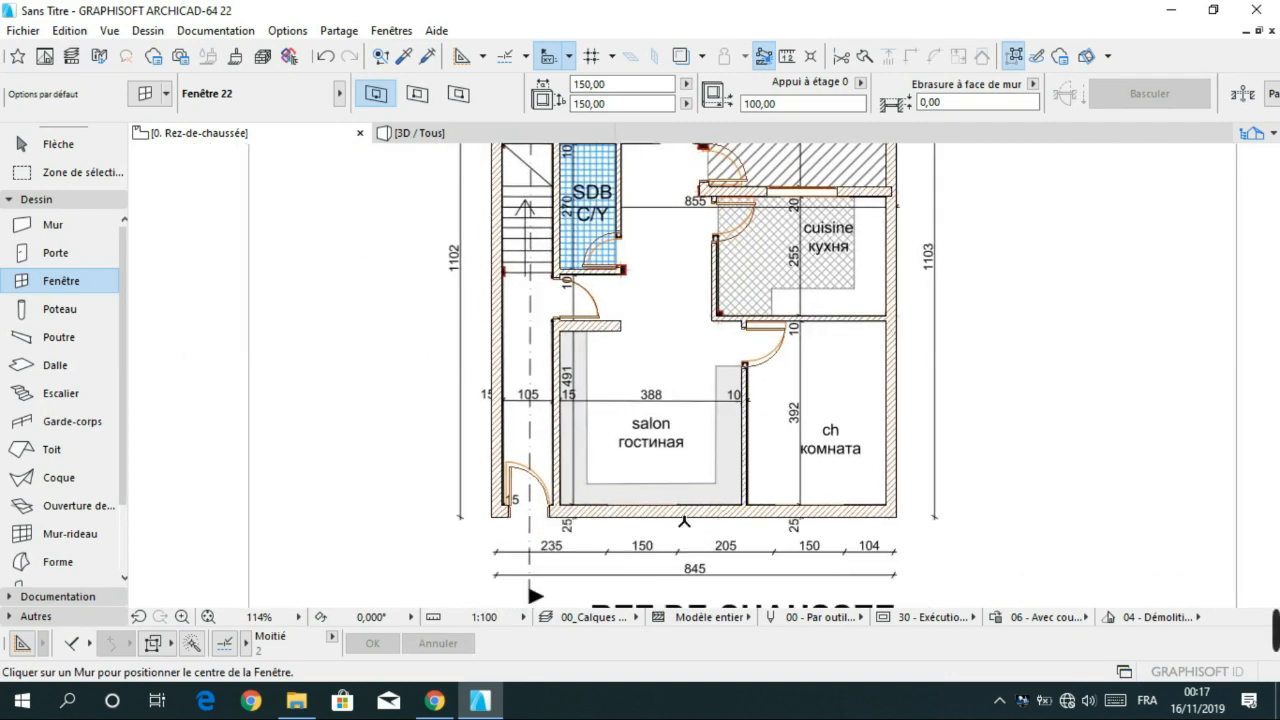
scroll(827, 385, "down", 1)
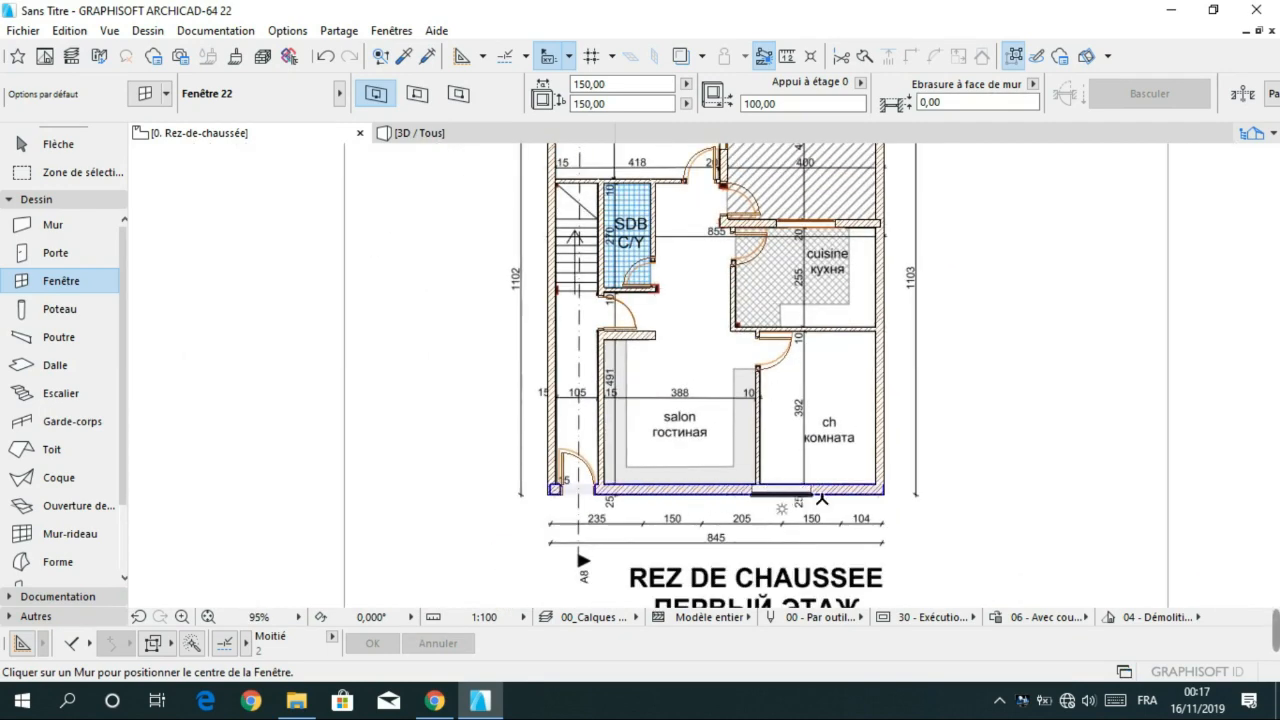
left_click(804, 490)
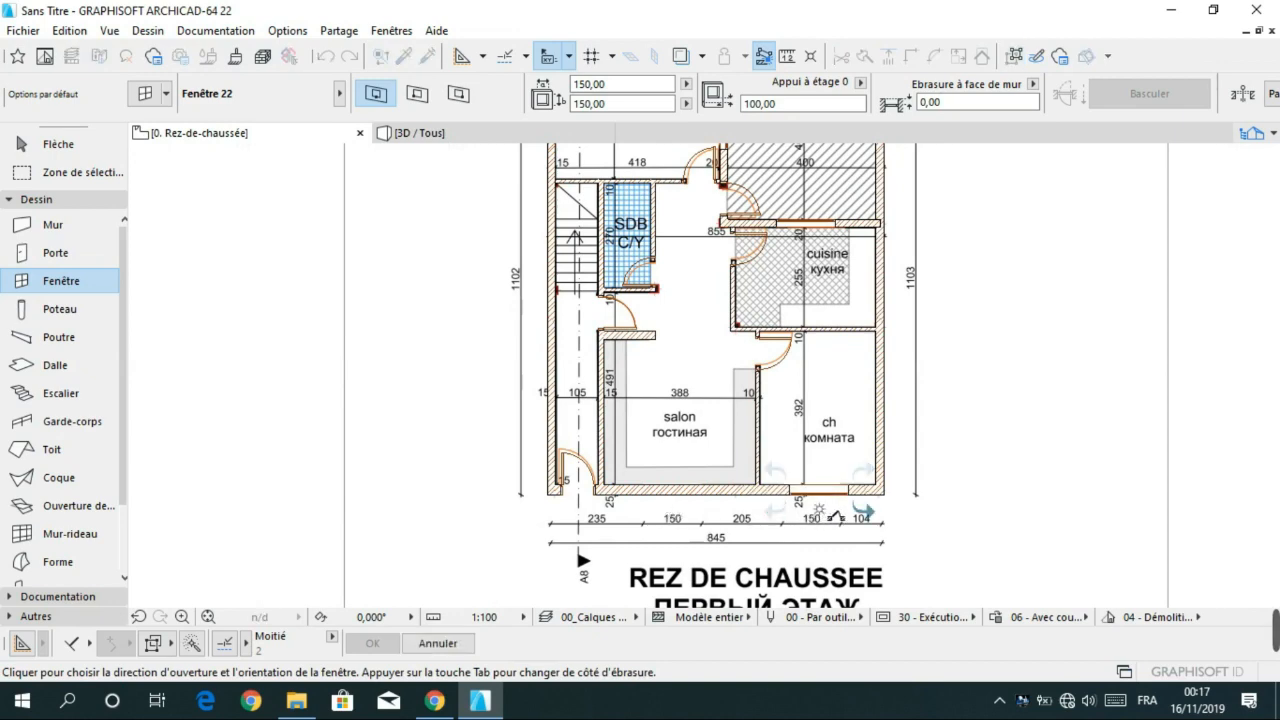
left_click(836, 514)
left_click(687, 490)
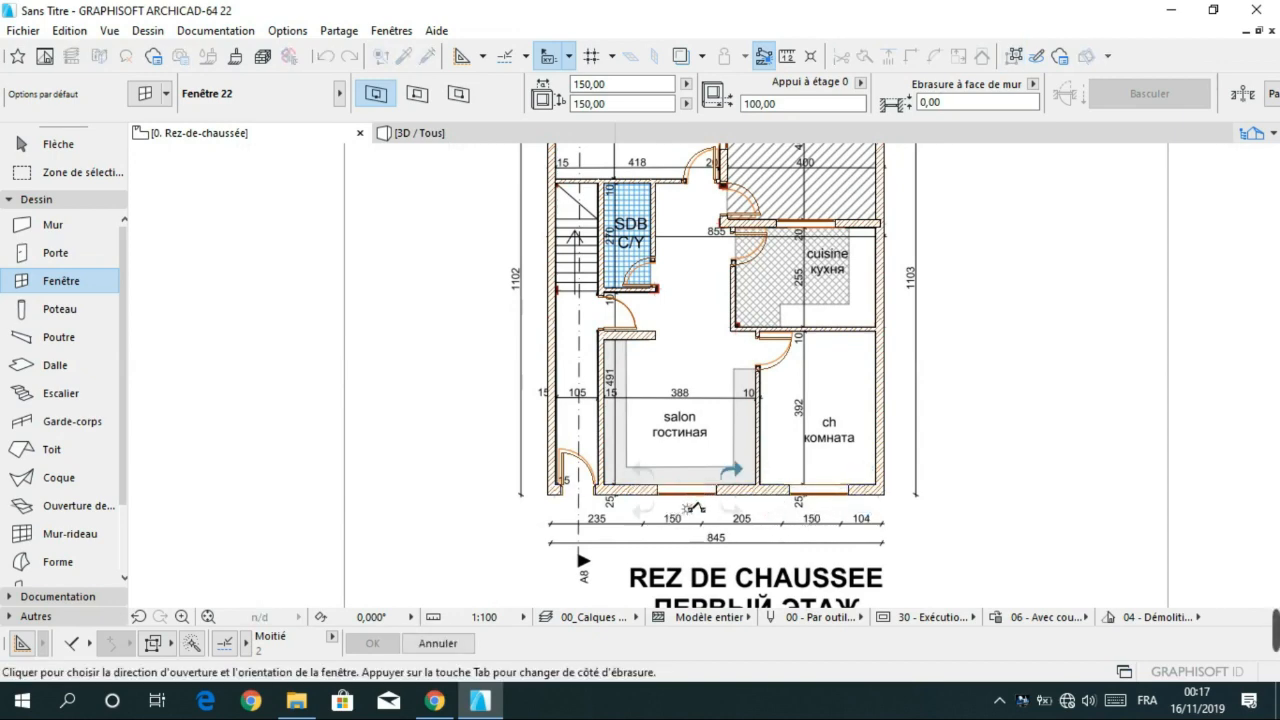
left_click(697, 508)
scroll(694, 491, "down", 3)
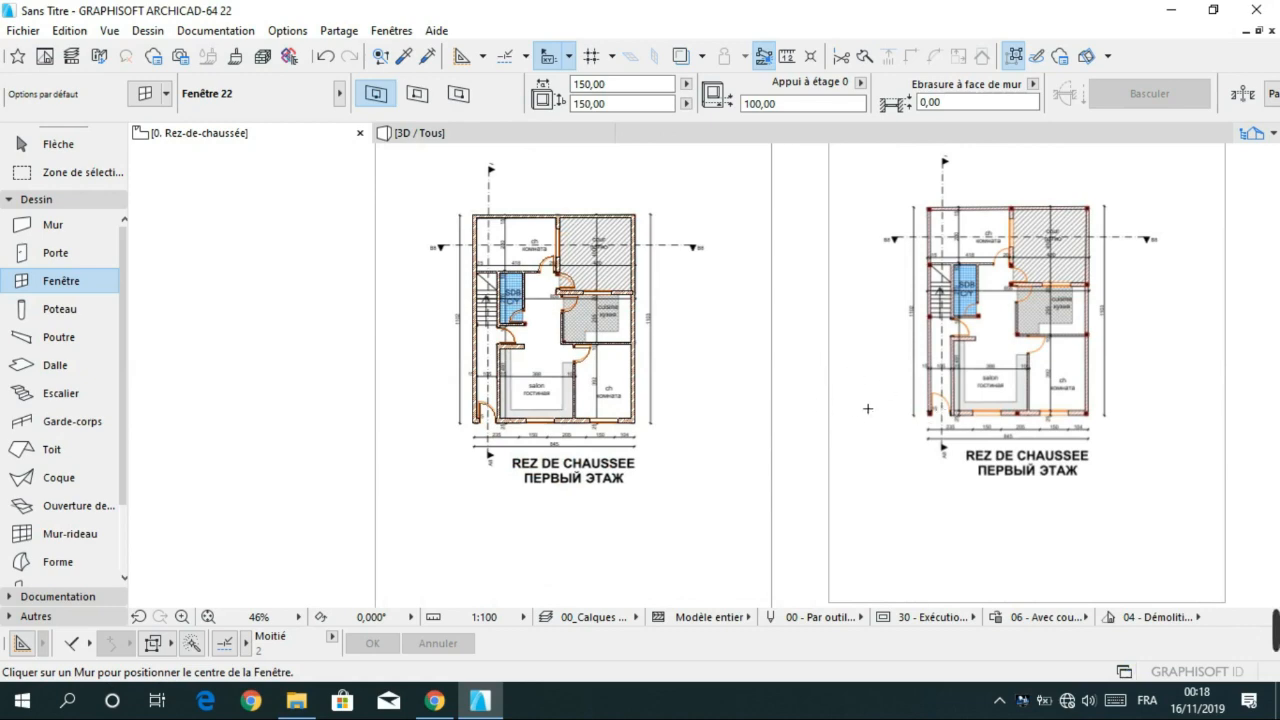
scroll(1016, 383, "up", 5)
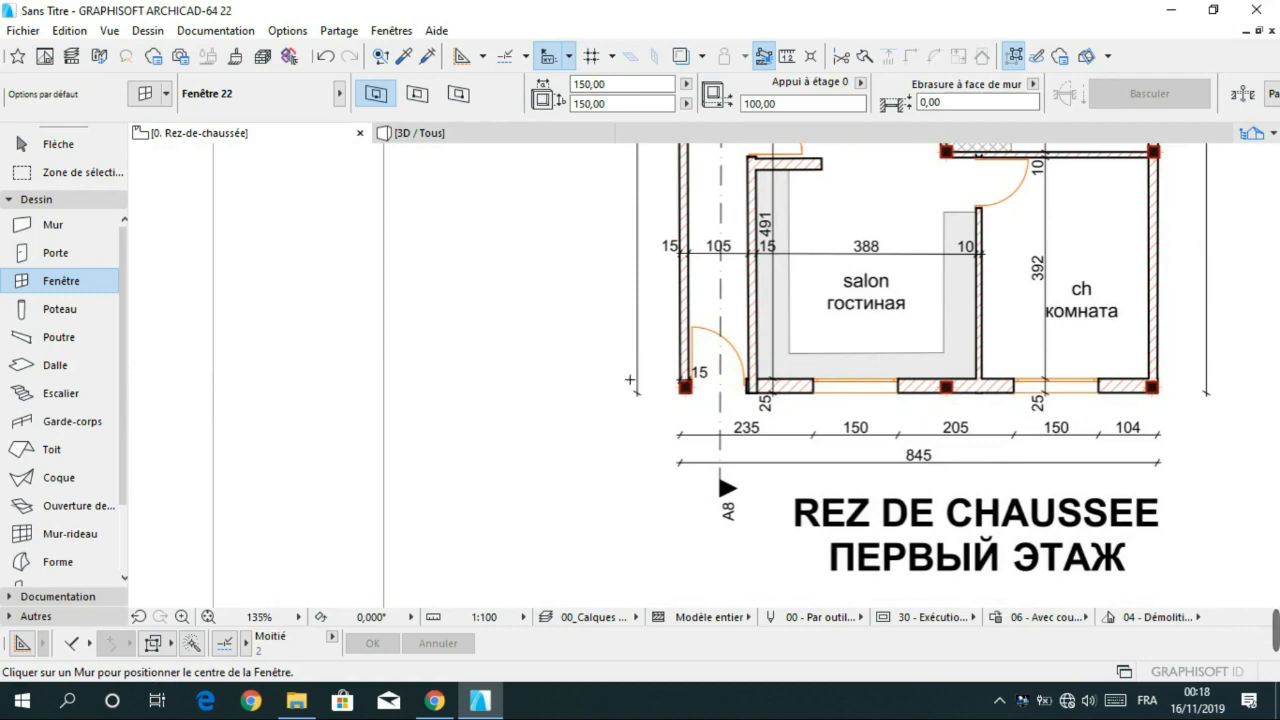
scroll(632, 368, "down", 4)
scroll(890, 398, "down", 2)
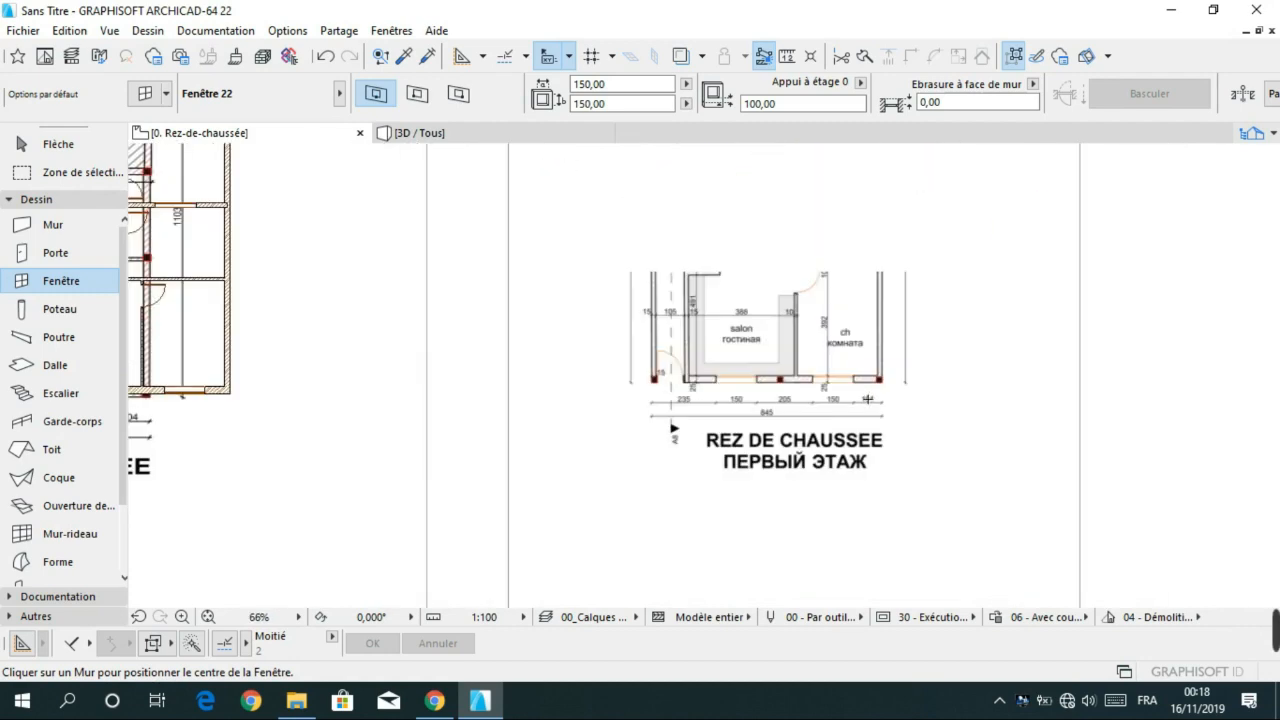
key("Escape")
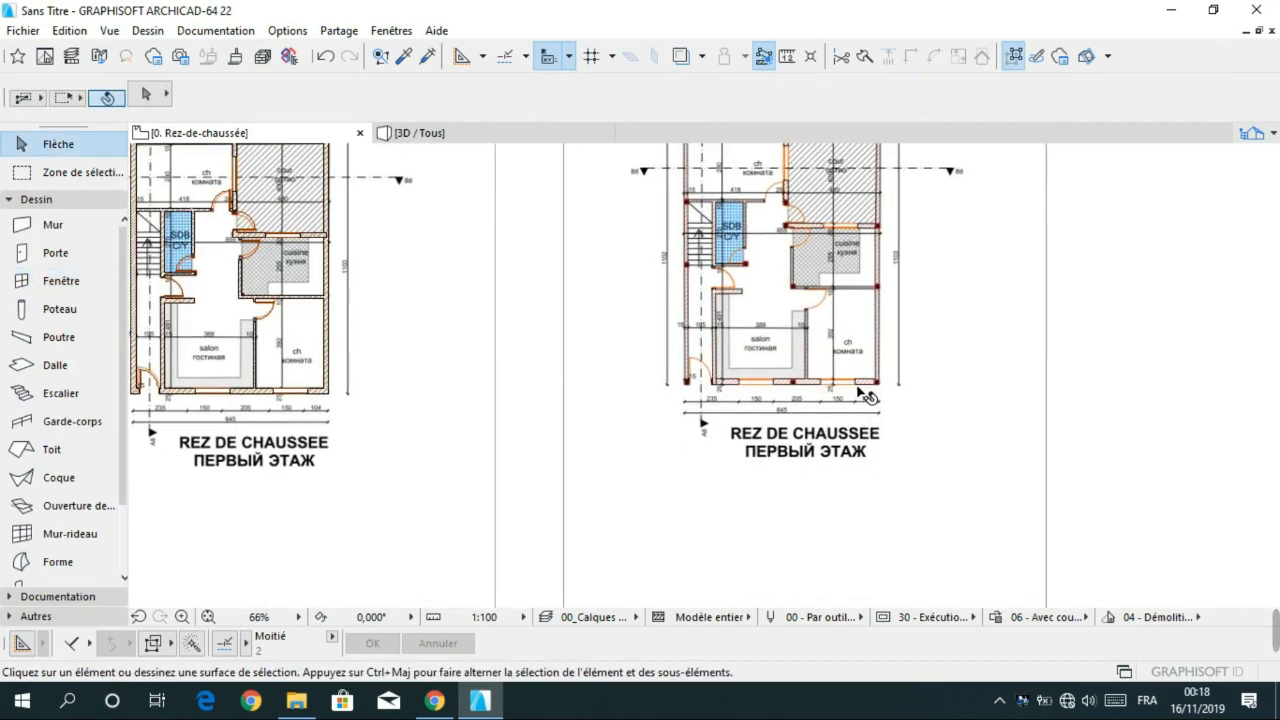
- Compare the modelled front-wall windows and the overall ground-floor layout with the reference plan
scroll(865, 400, "up", 6)
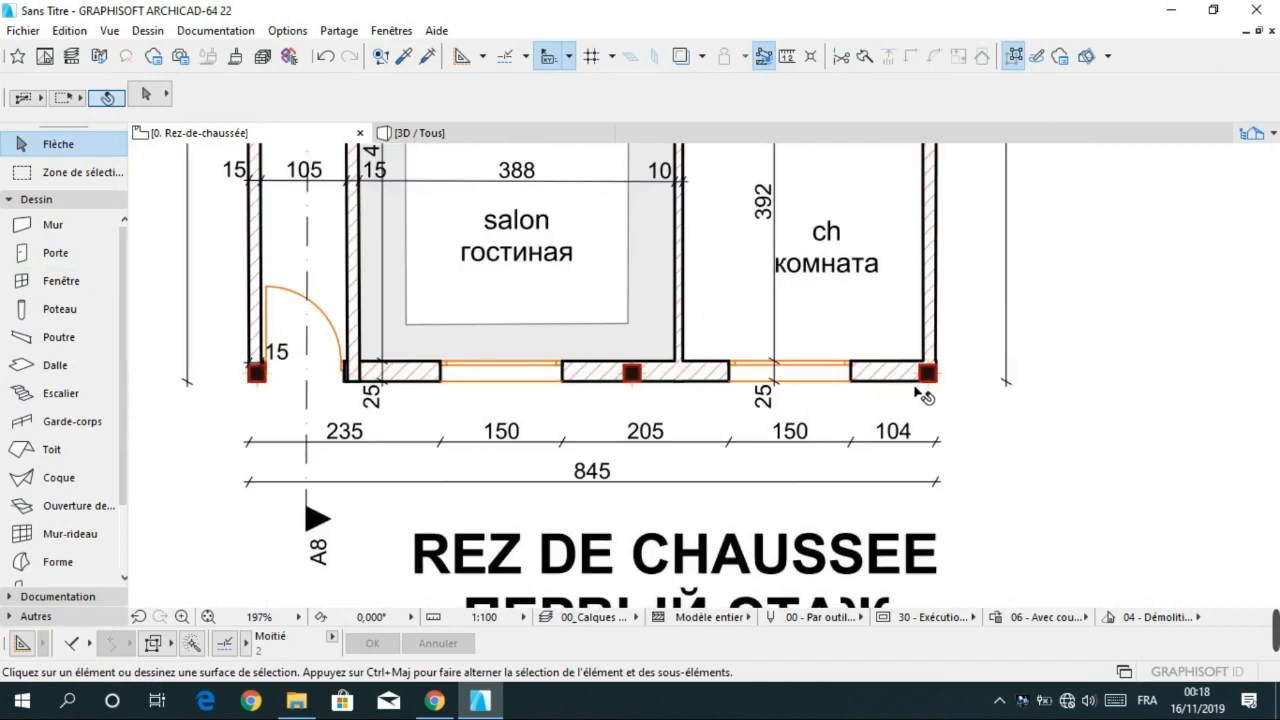
scroll(650, 418, "down", 8)
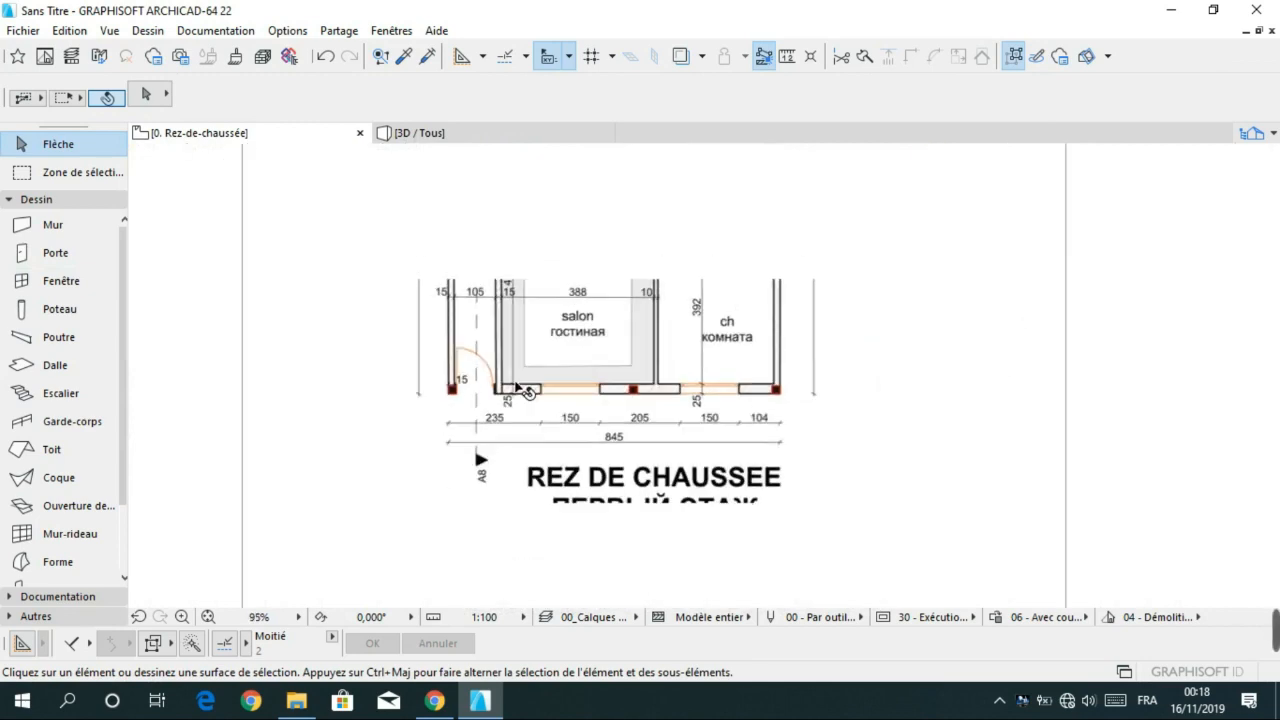
scroll(672, 414, "up", 8)
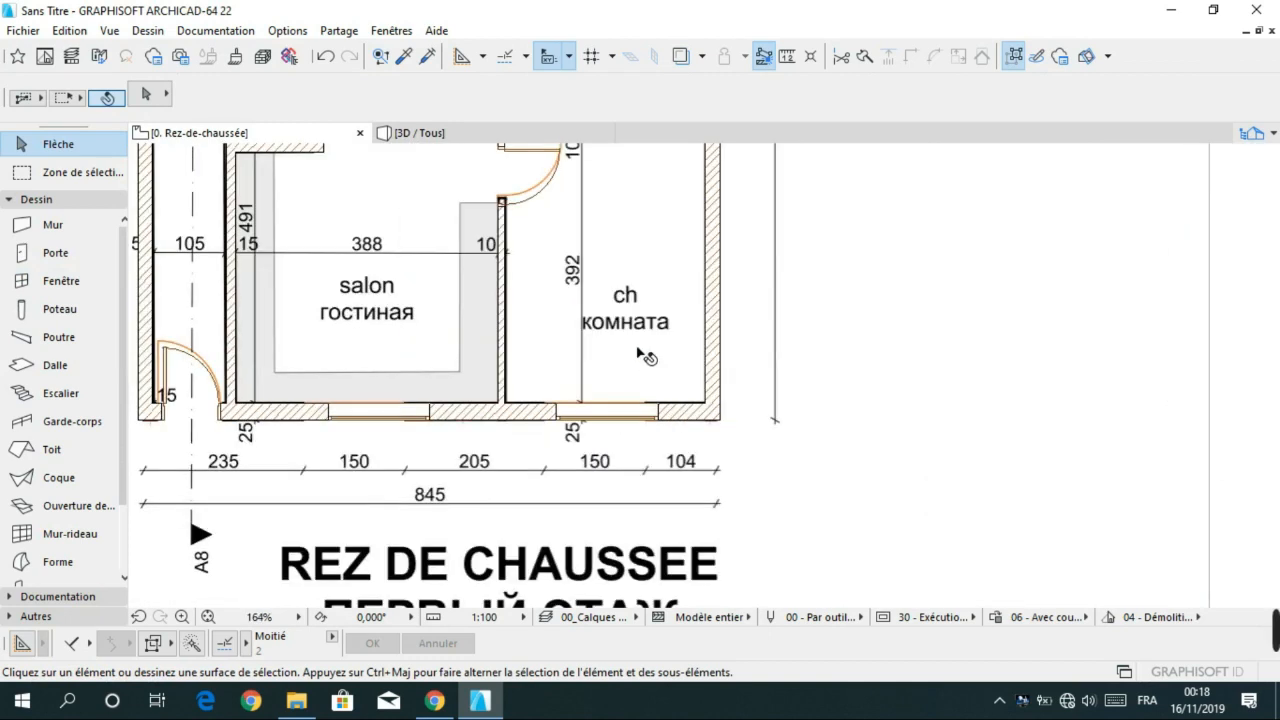
middle_click_drag(649, 356, 713, 363)
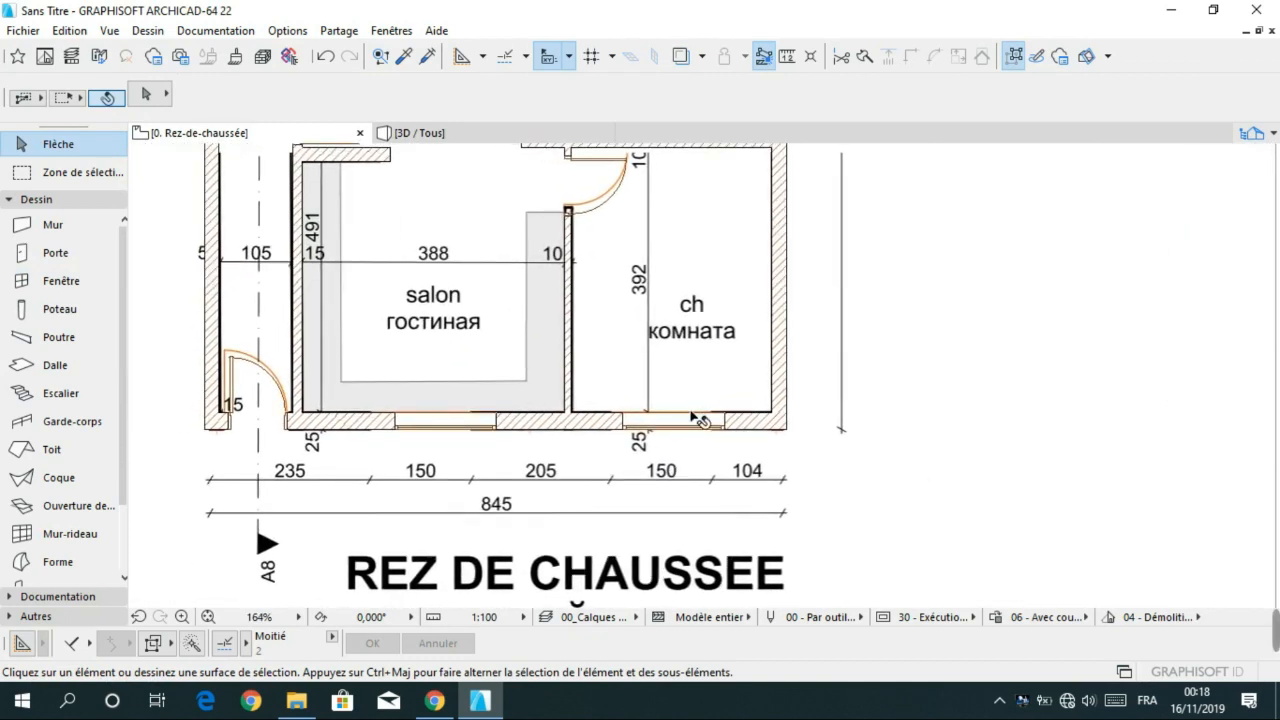
left_click(692, 420)
left_click(706, 280)
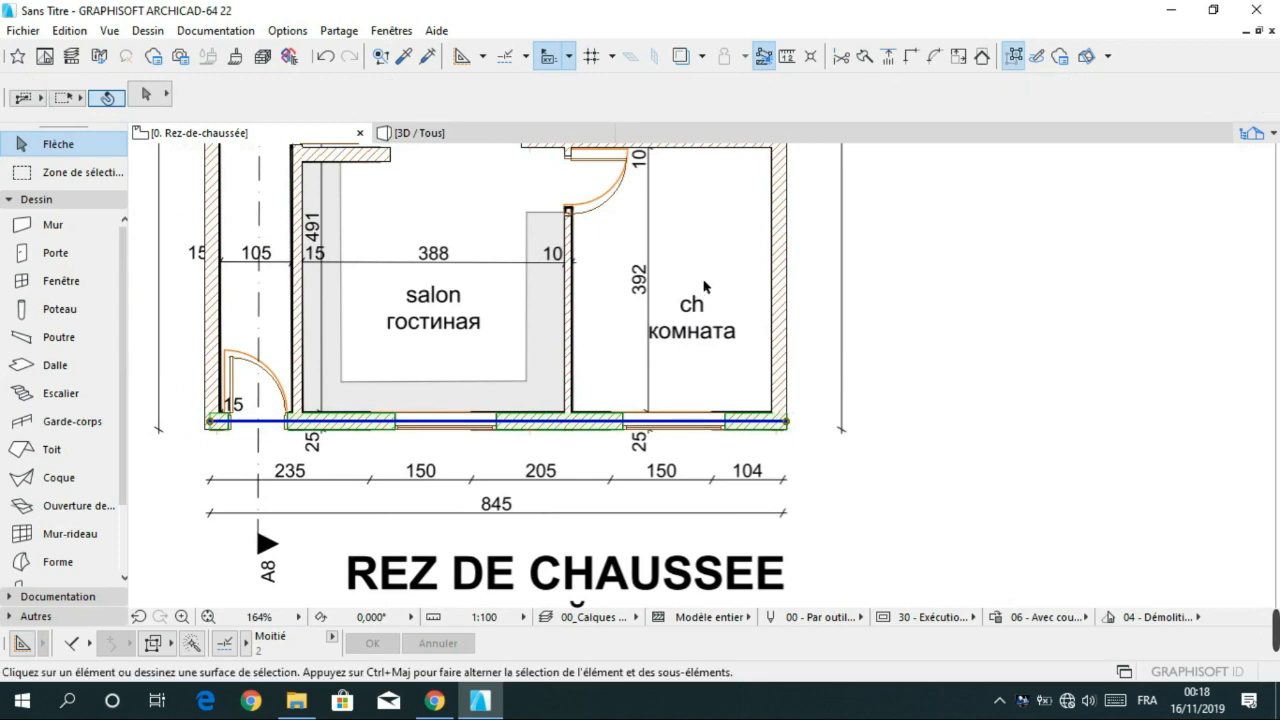
scroll(703, 340, "down", 3)
middle_click_drag(641, 292, 688, 432)
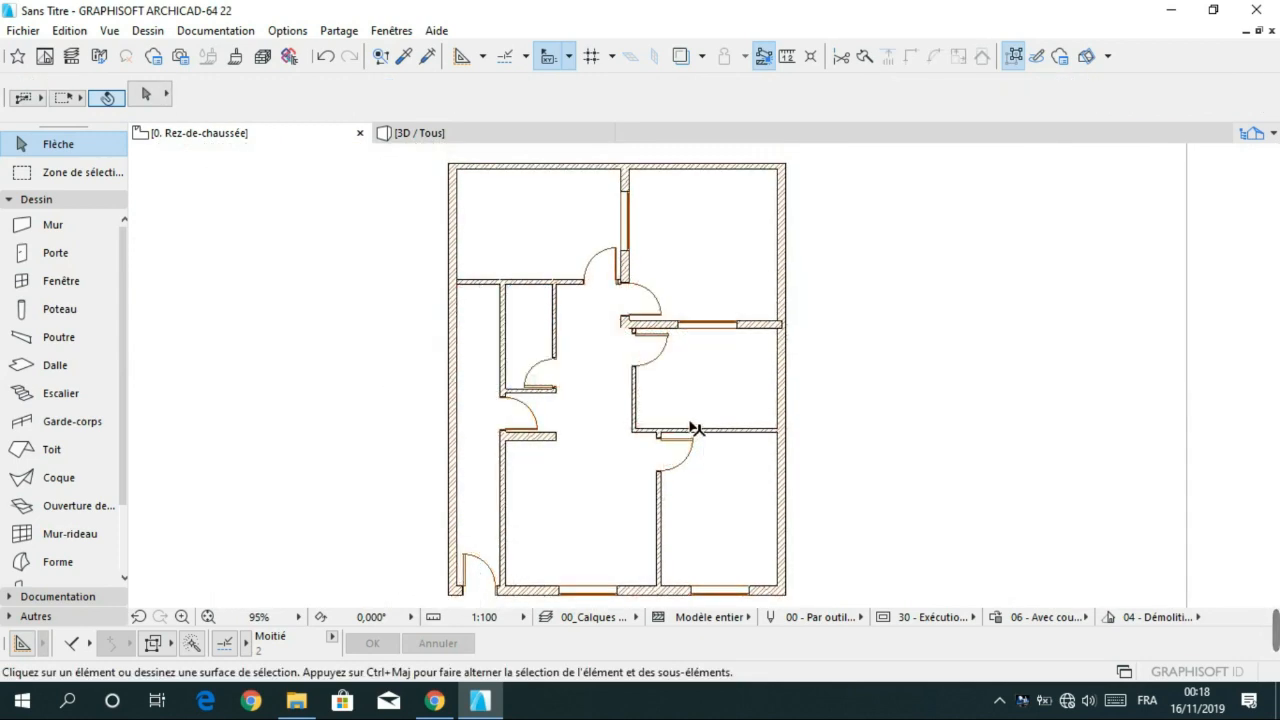
scroll(692, 420, "down", 1)
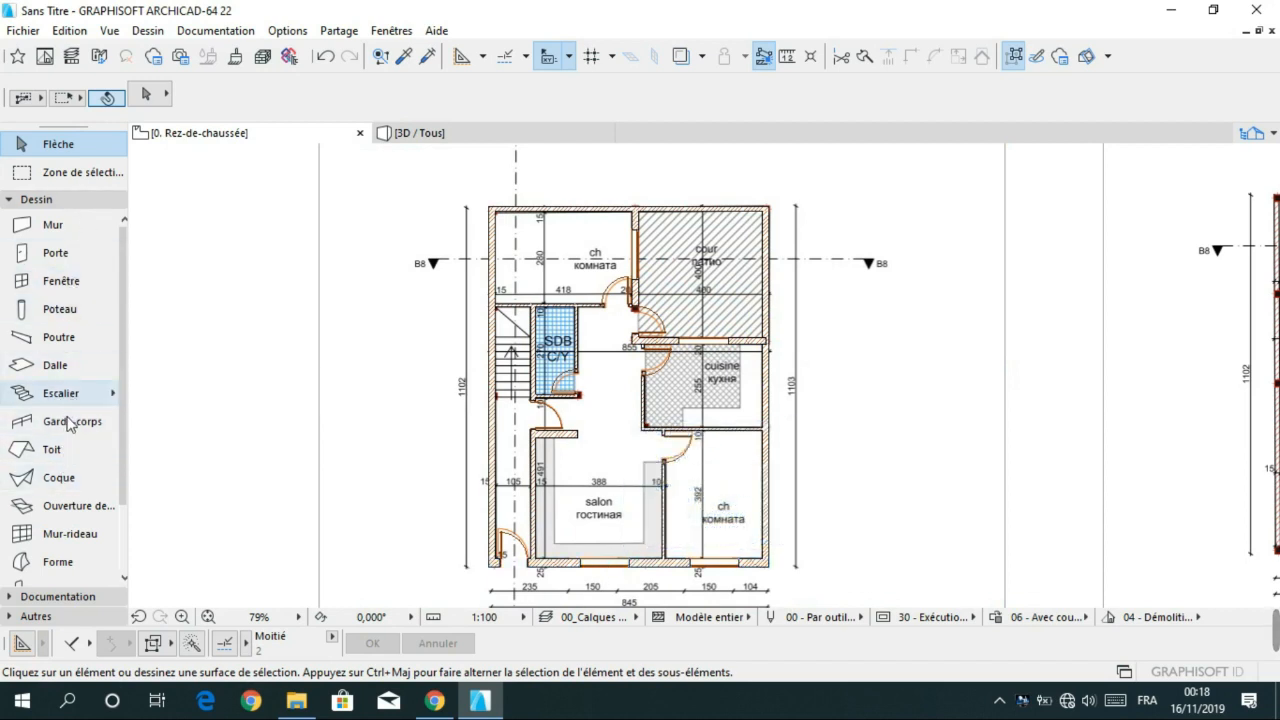
- Set up the Fill tool (Hachure) with the Isolation polystyrène pattern and blue foreground pen 85
scroll(62, 535, "down", 3)
left_click(60, 596)
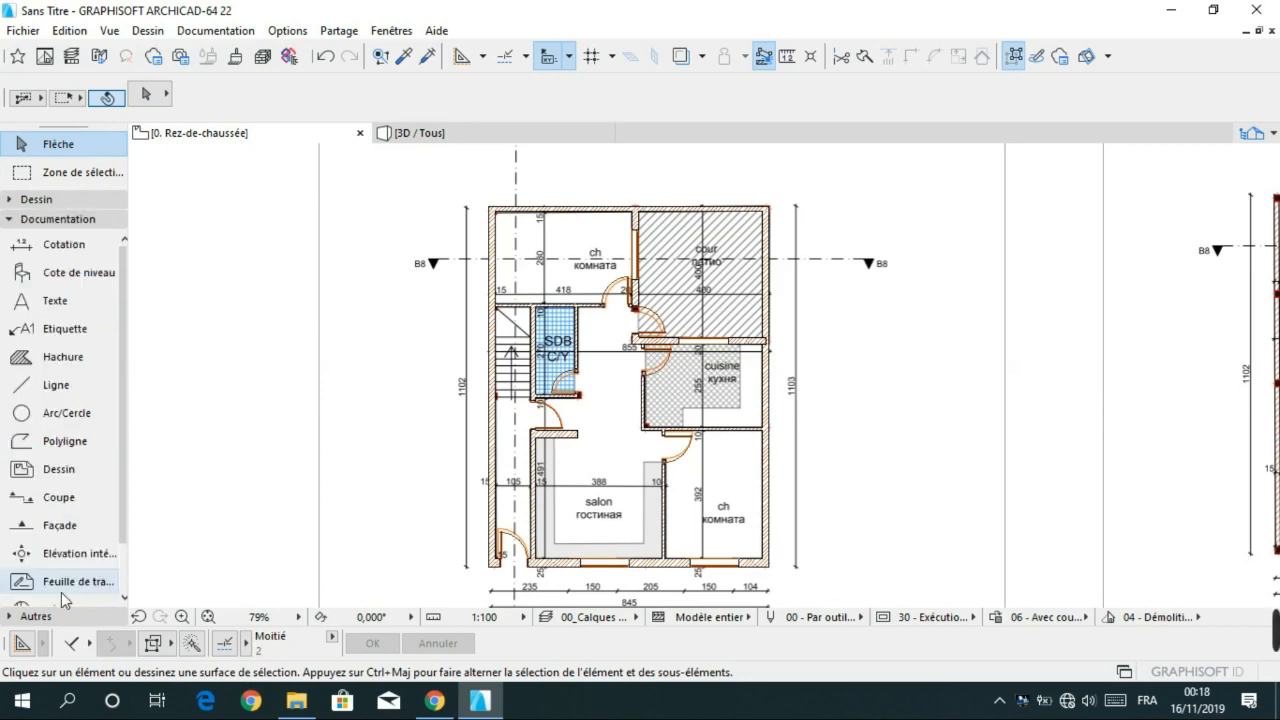
left_click(60, 357)
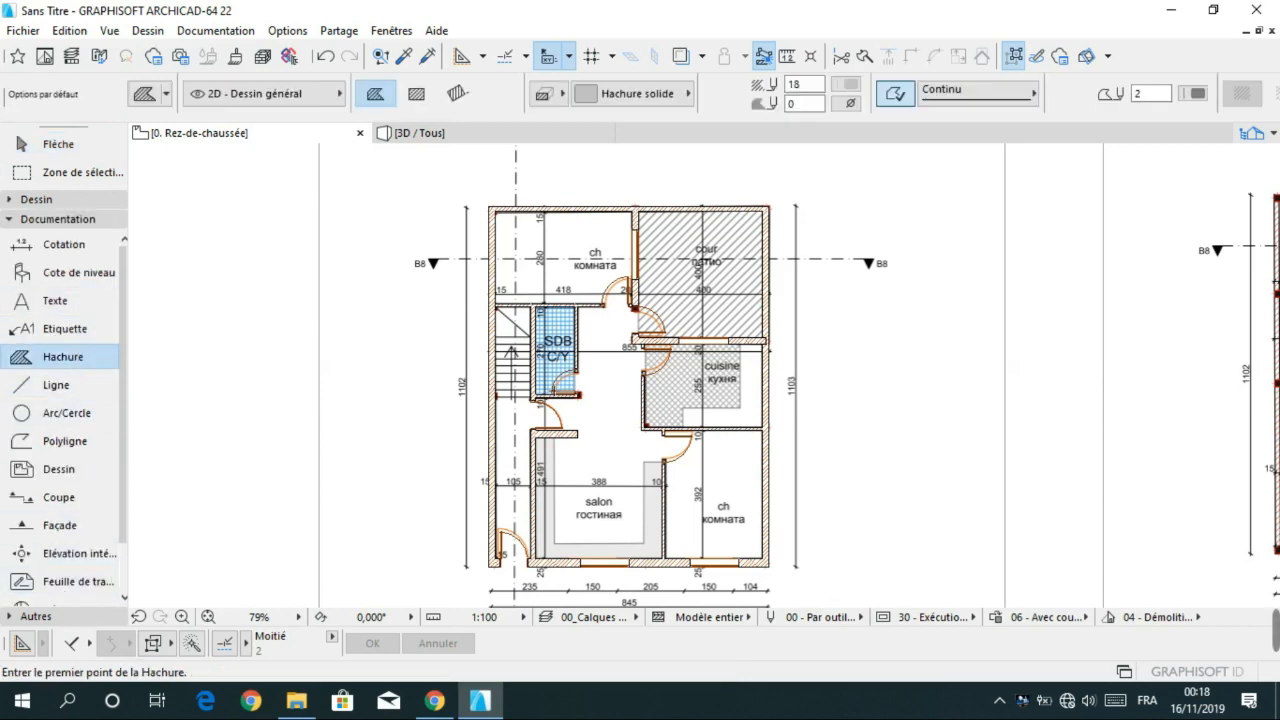
left_click(686, 94)
scroll(705, 492, "down", 2)
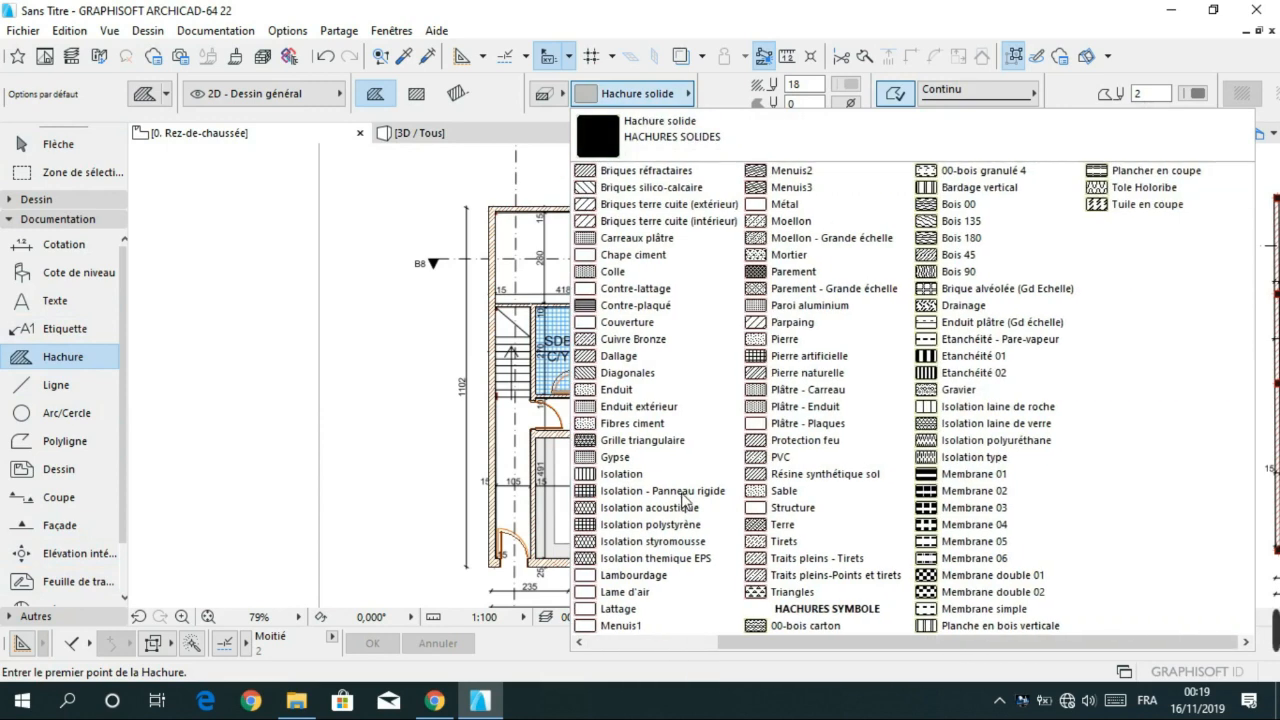
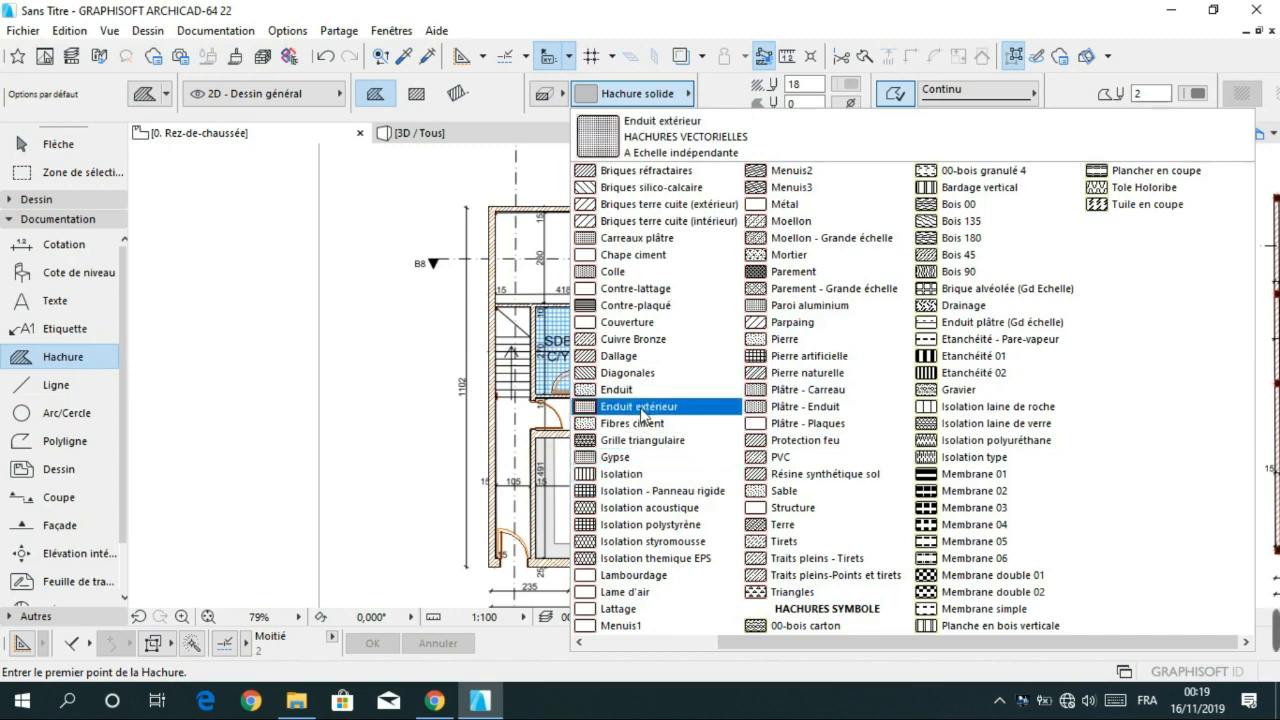
scroll(645, 412, "left", 3)
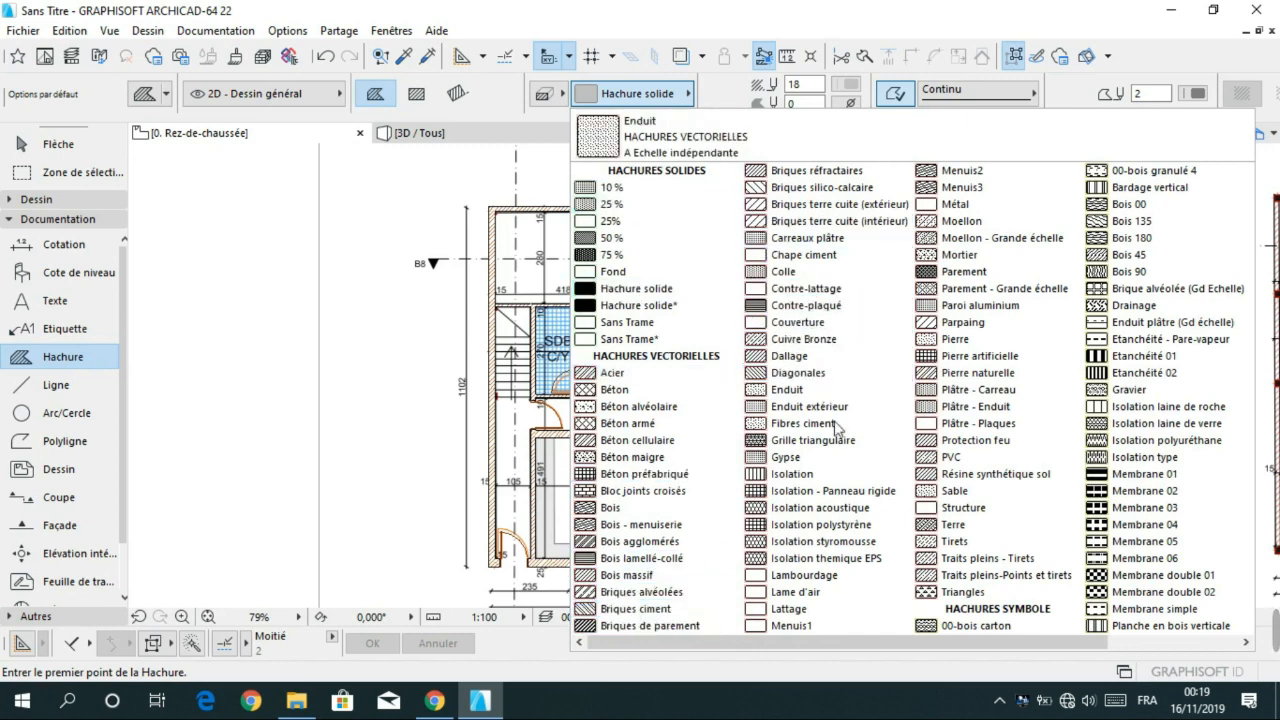
scroll(800, 490, "right", 3)
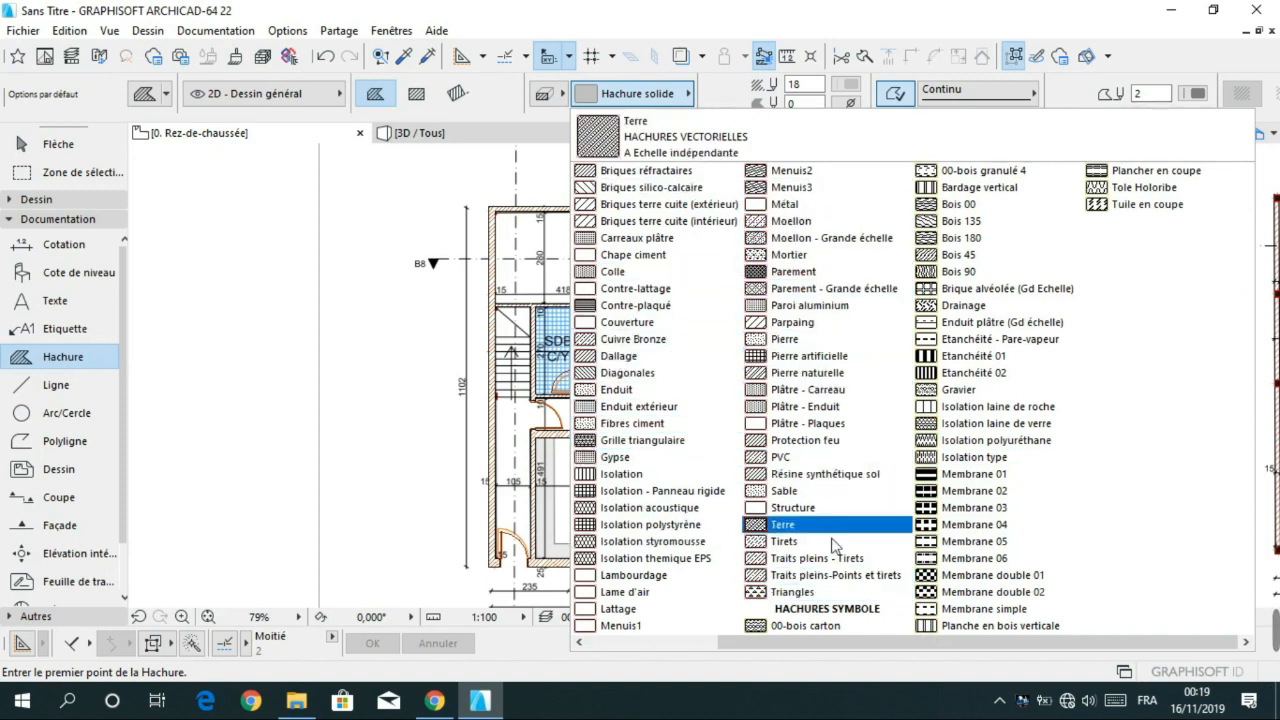
left_click(641, 528)
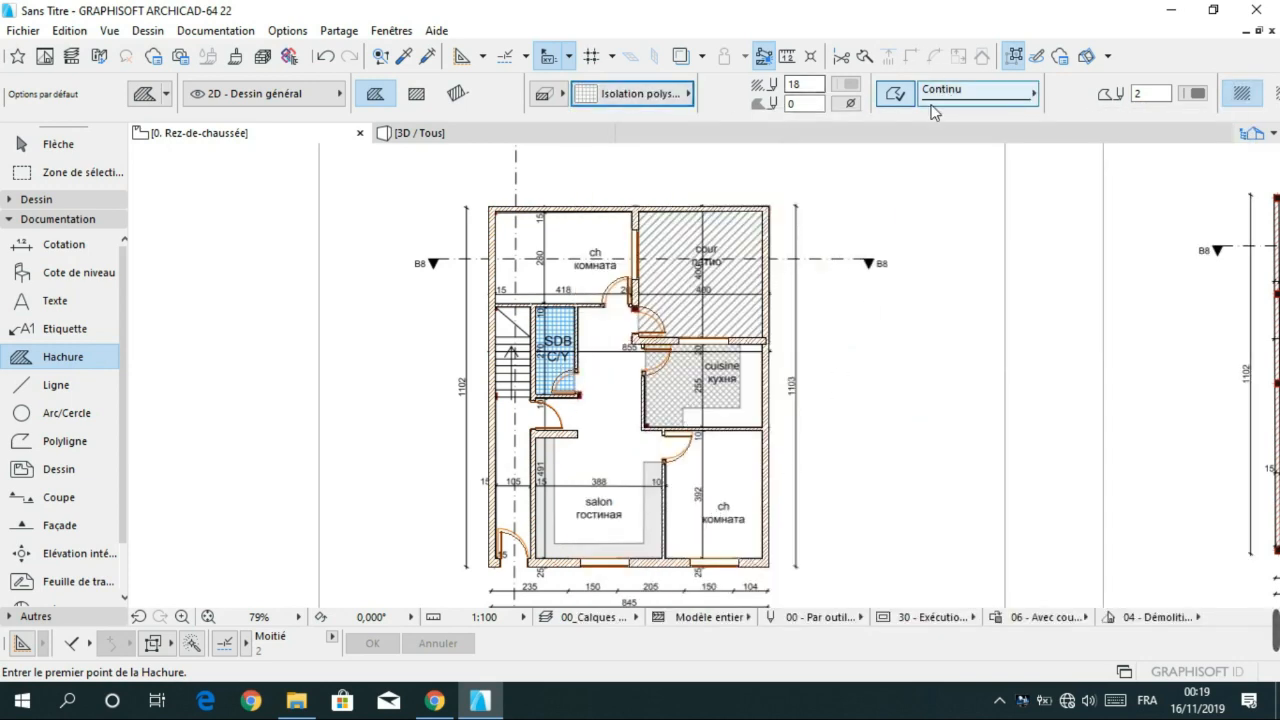
left_click(847, 86)
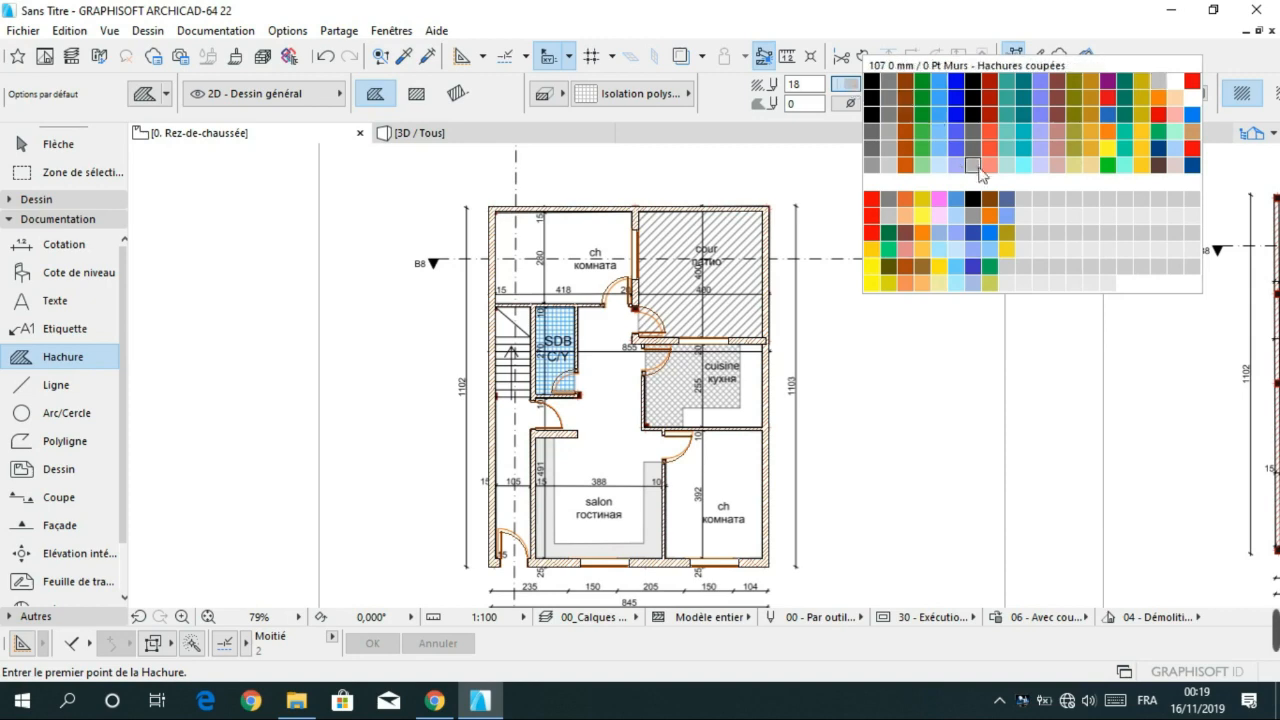
left_click(939, 151)
- Draw a polygonal fill over the SDB floor, following the inner wall corners
scroll(538, 327, "up", 6)
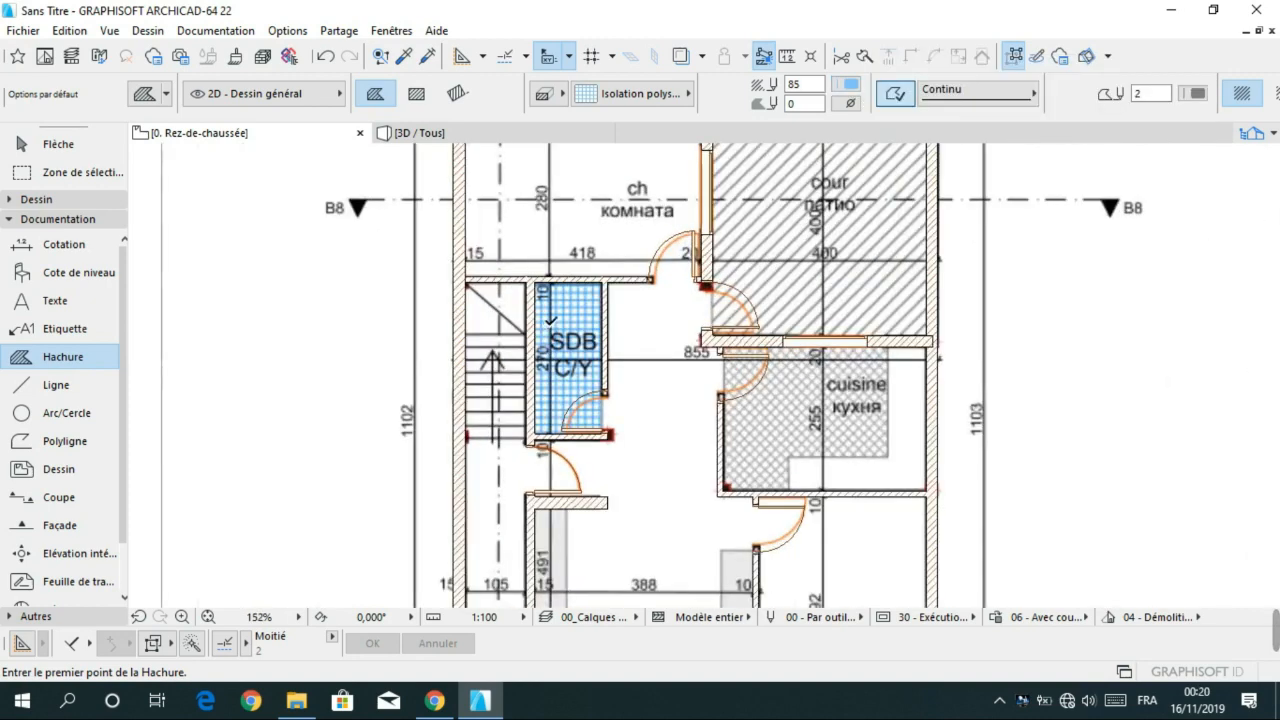
left_click(527, 249)
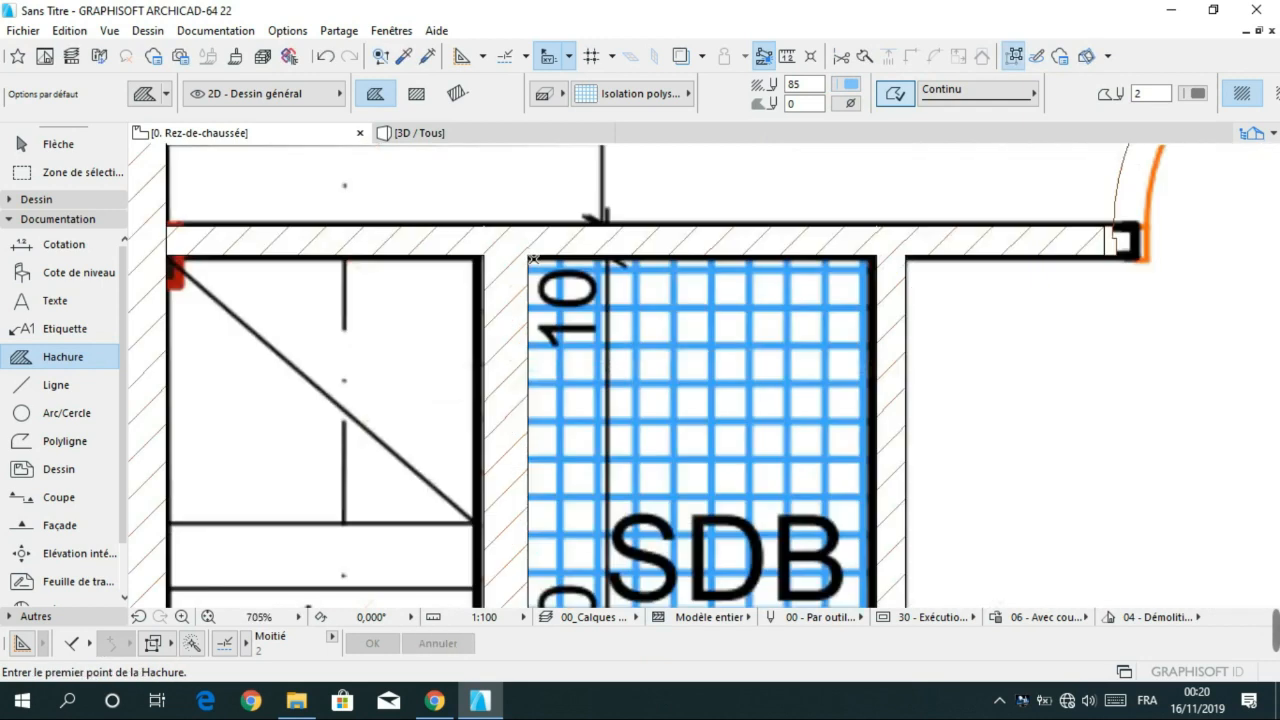
scroll(530, 254, "up", 4)
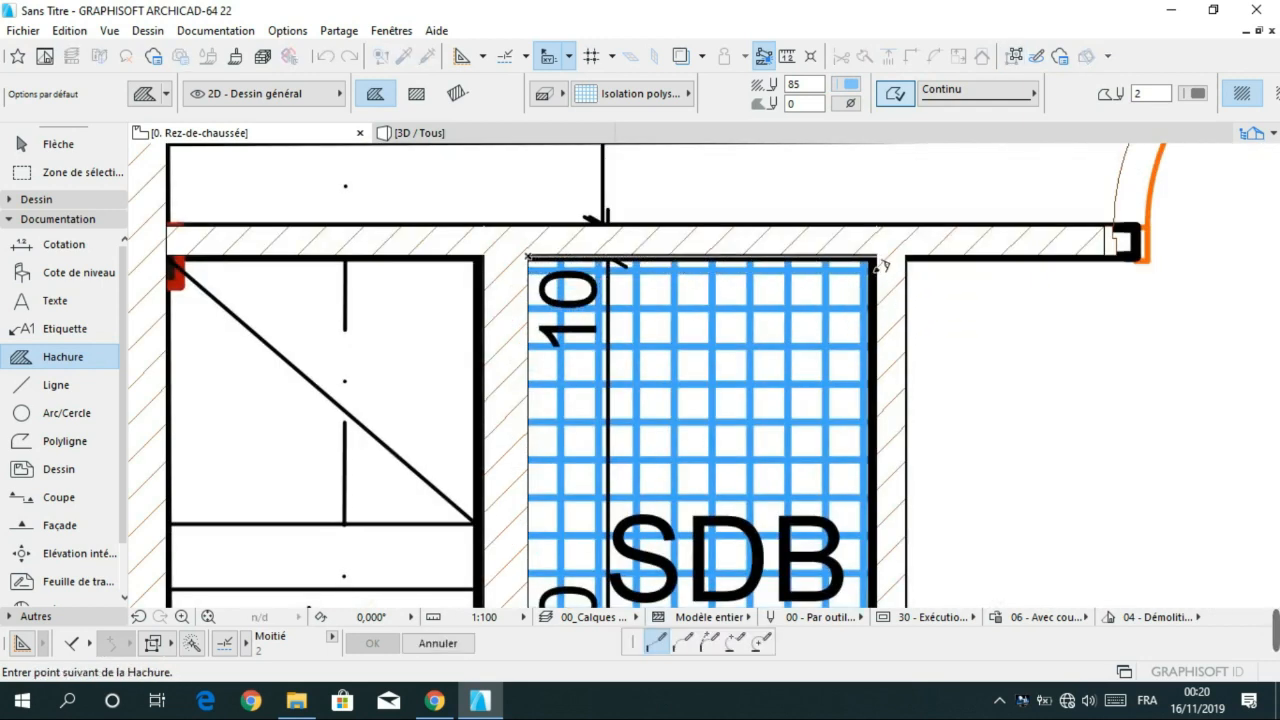
scroll(834, 375, "down", 4)
middle_click_drag(834, 375, 824, 130)
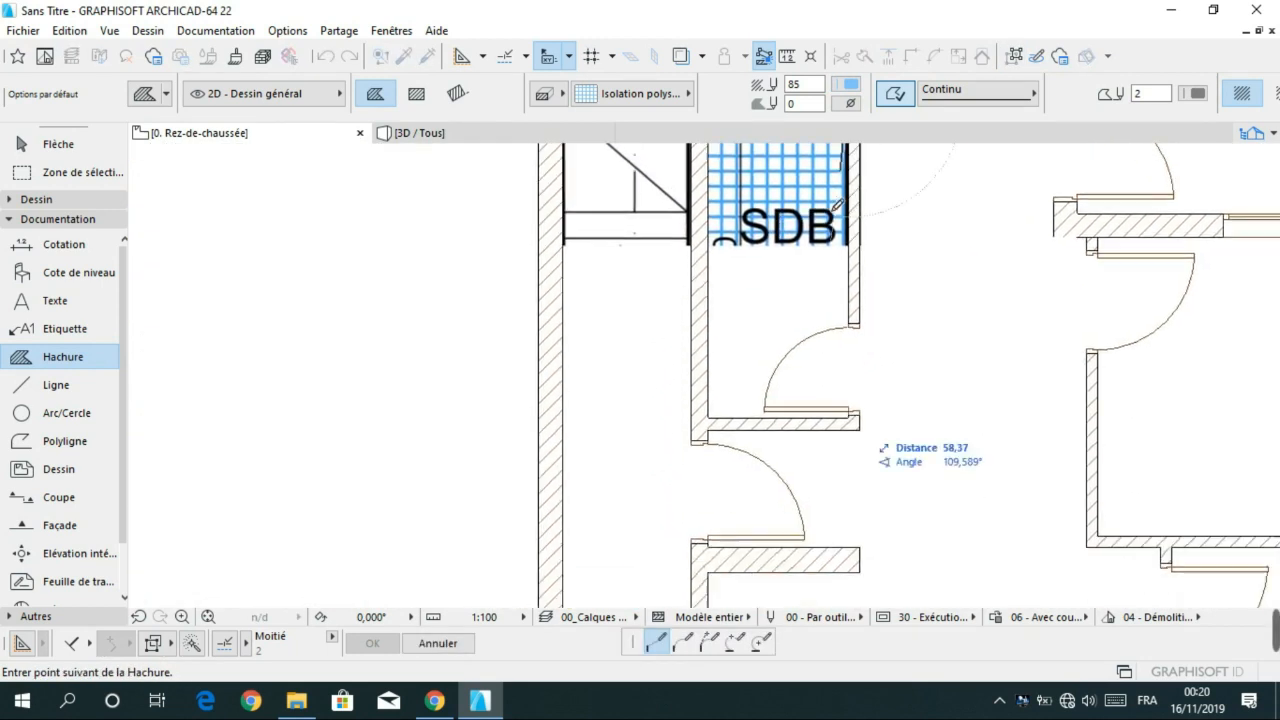
left_click(855, 424)
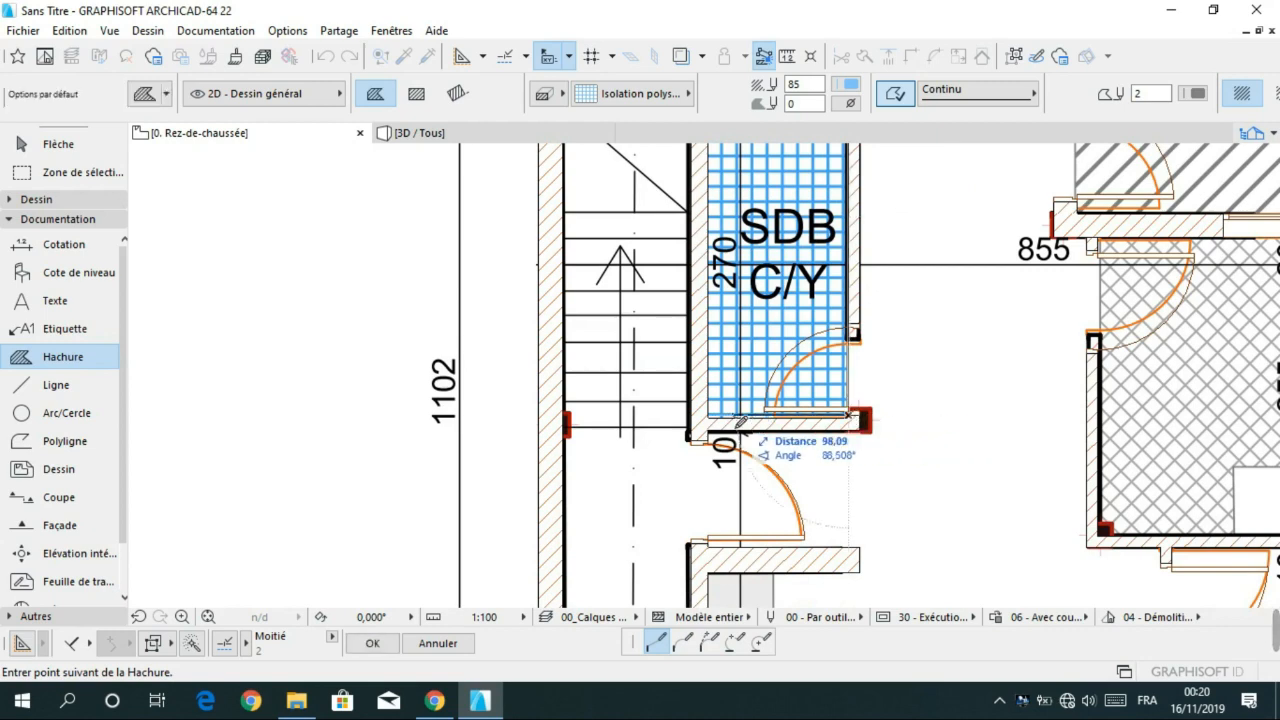
left_click(710, 420)
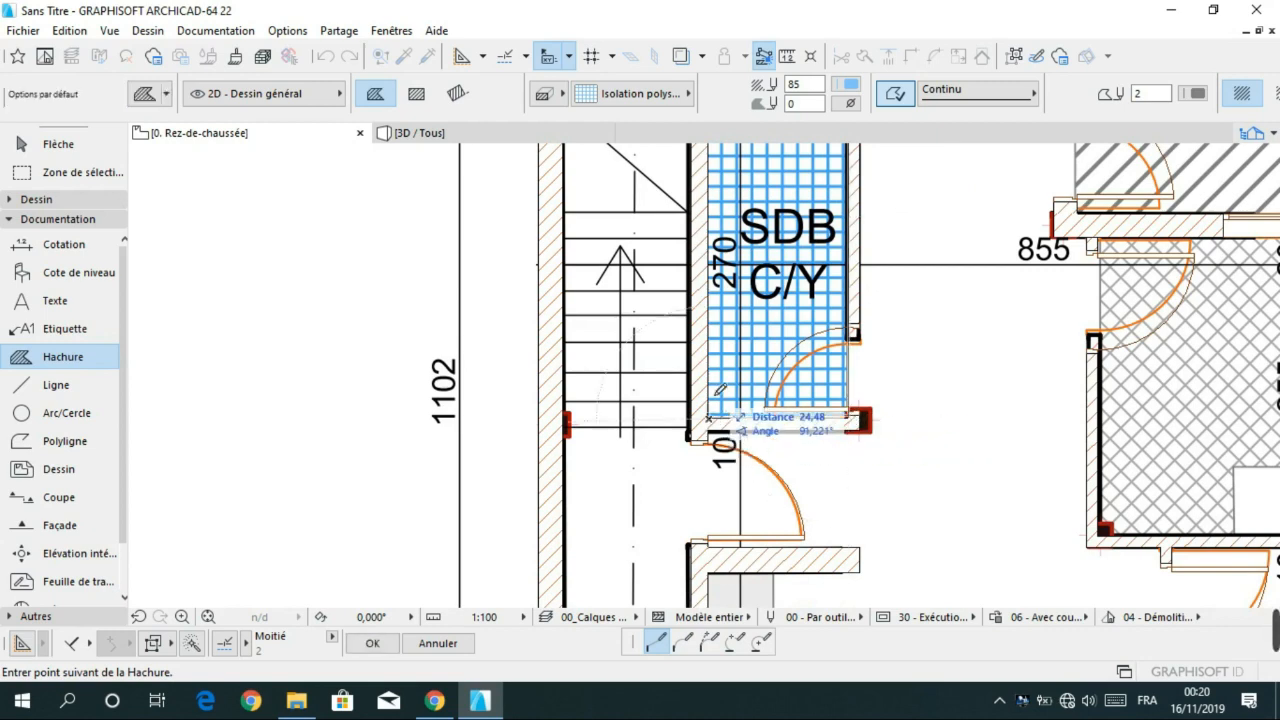
middle_click_drag(725, 287, 755, 487)
left_click(748, 316)
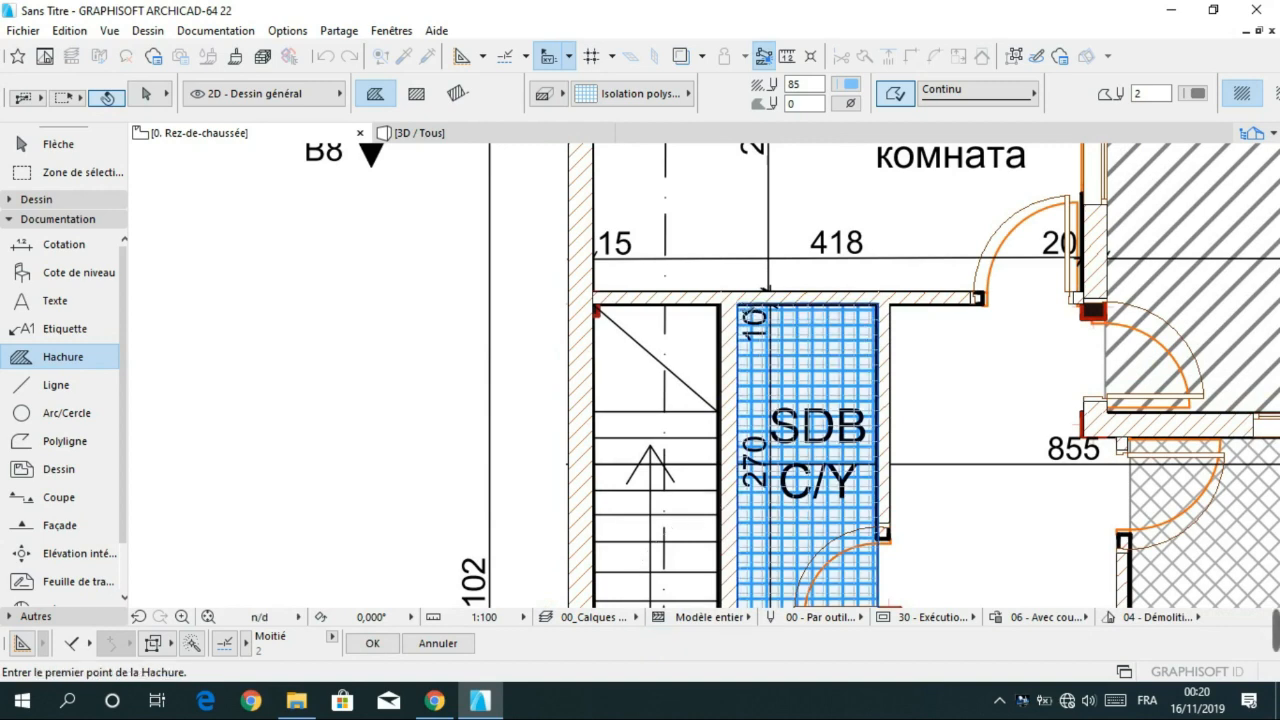
- Change the fill pattern to Isolation styromousse for the cuisine floor
scroll(834, 383, "down", 3)
scroll(834, 383, "up", 1)
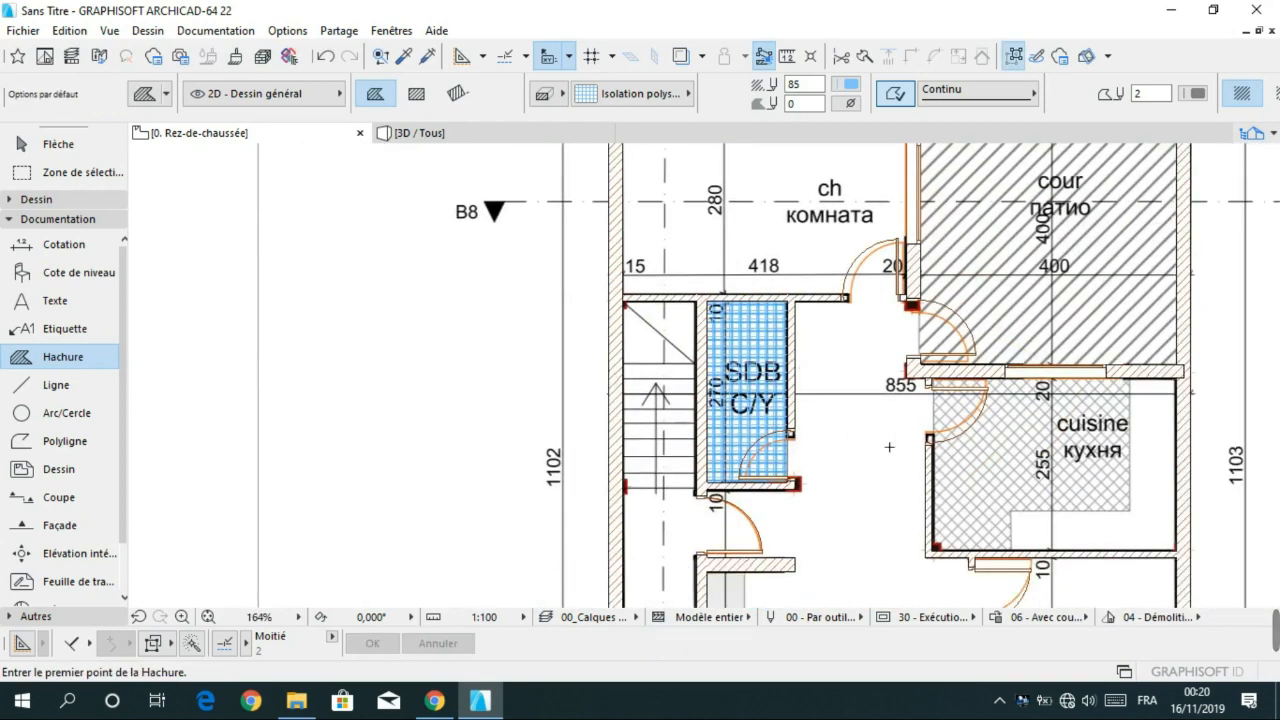
middle_click_drag(881, 449, 790, 407)
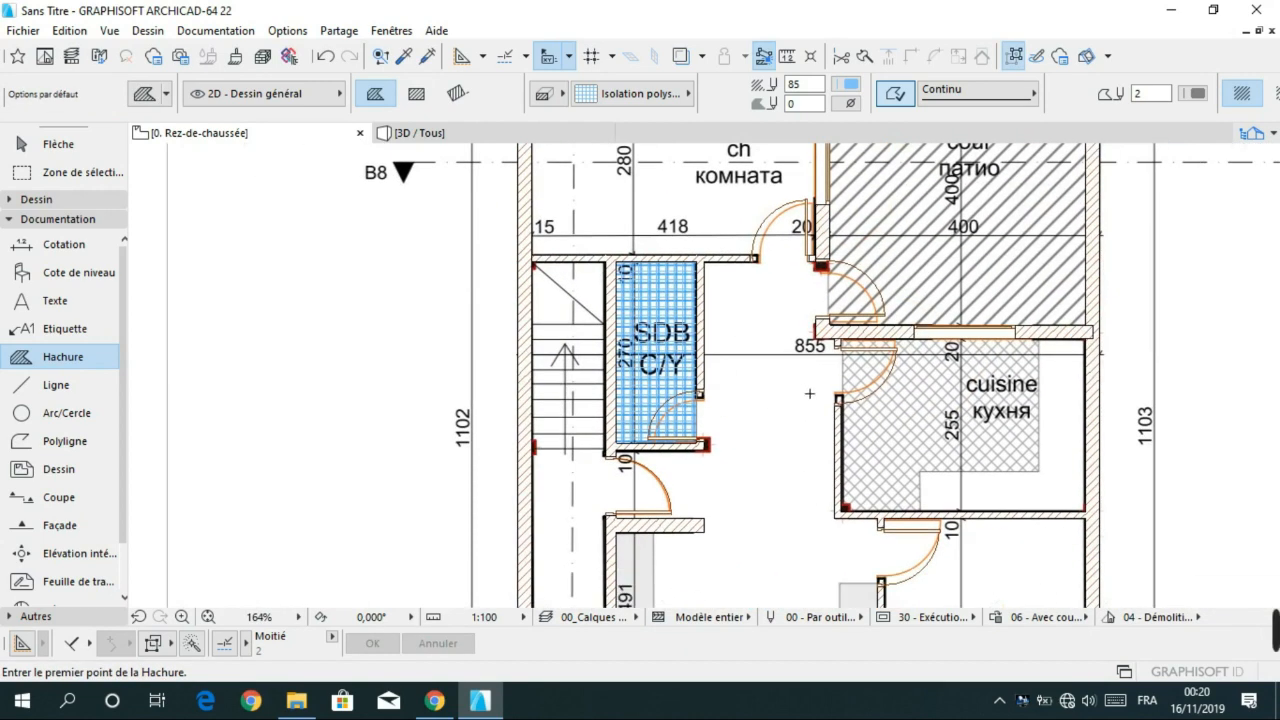
scroll(804, 486, "down", 2)
middle_click_drag(706, 457, 611, 437)
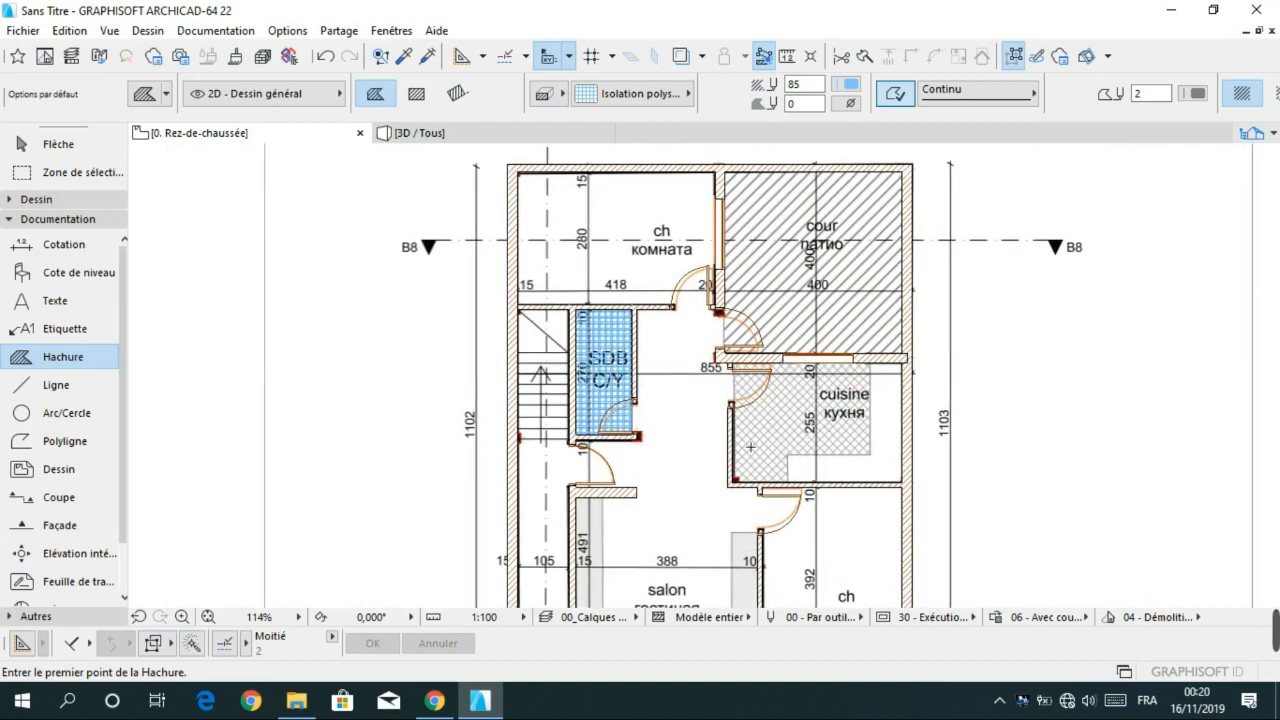
scroll(775, 402, "up", 3)
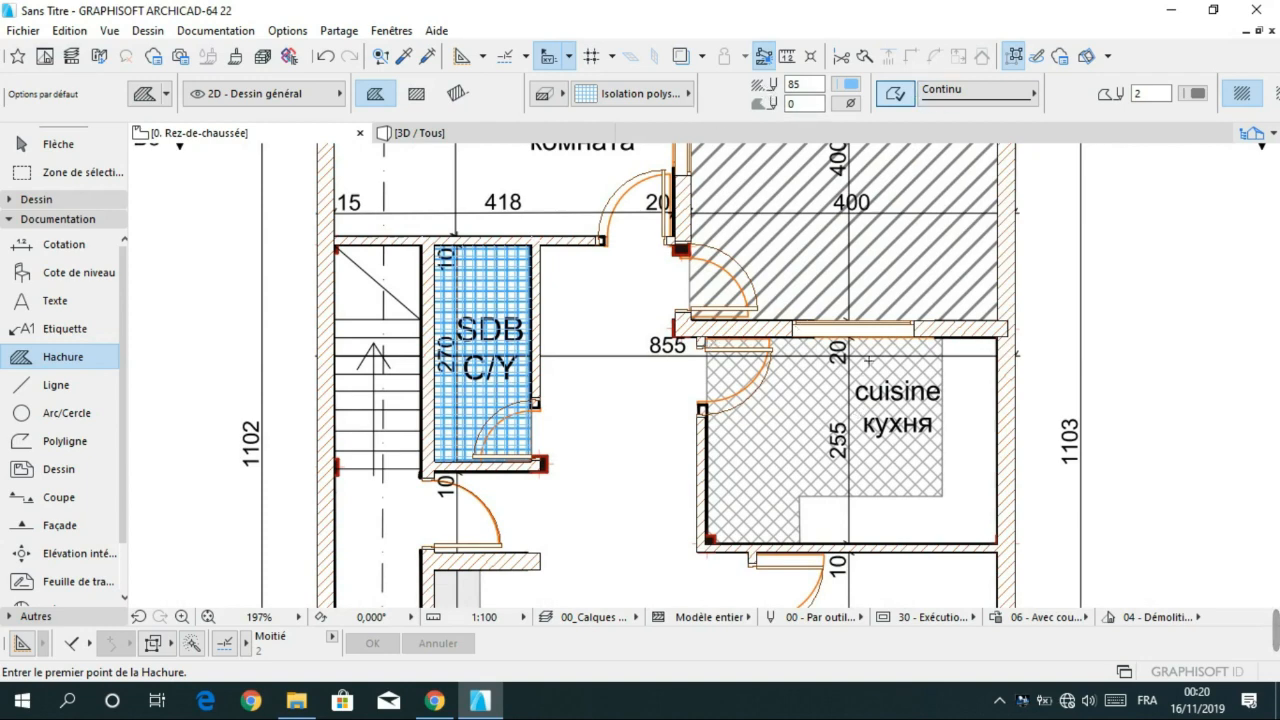
left_click(631, 102)
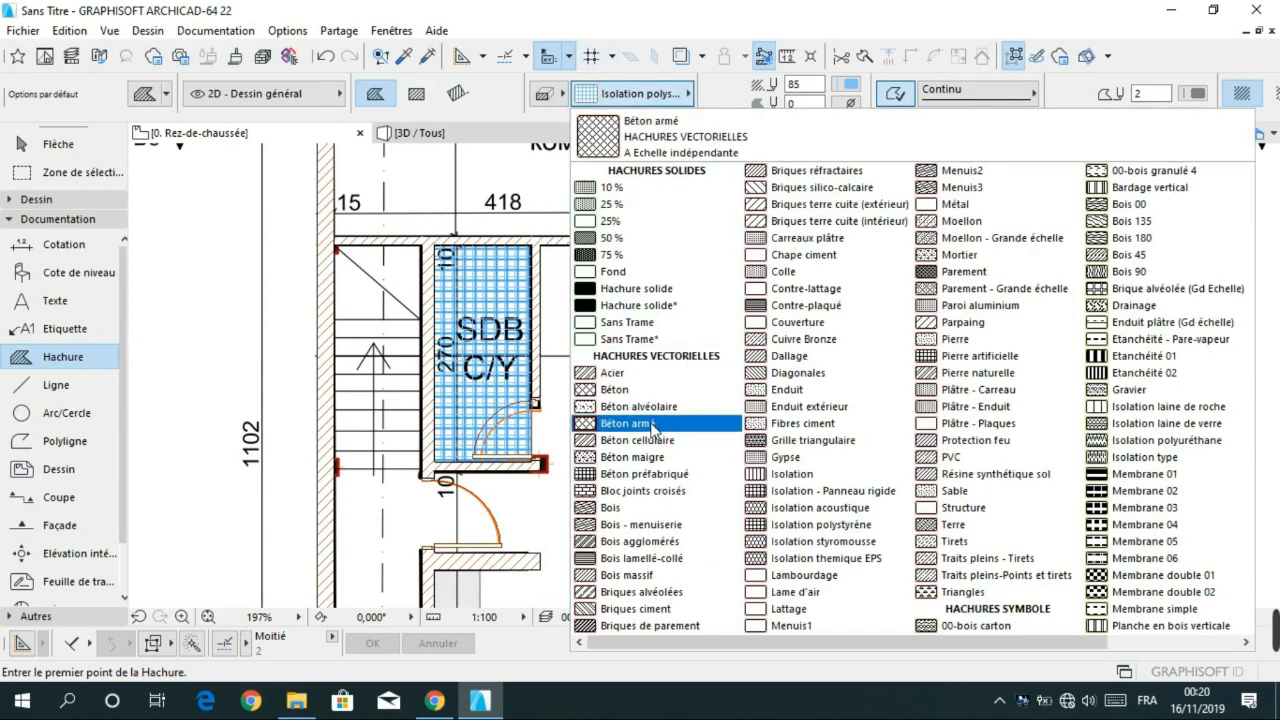
scroll(770, 425, "down", 1)
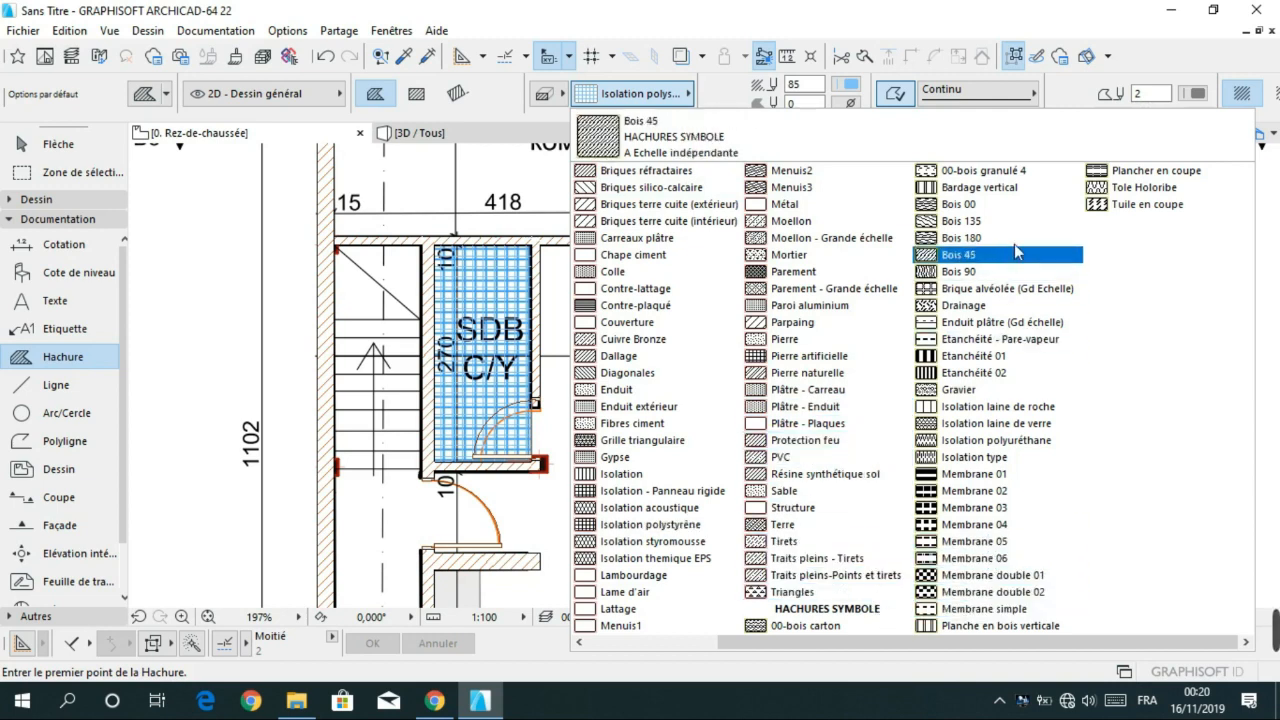
scroll(717, 396, "up", 1)
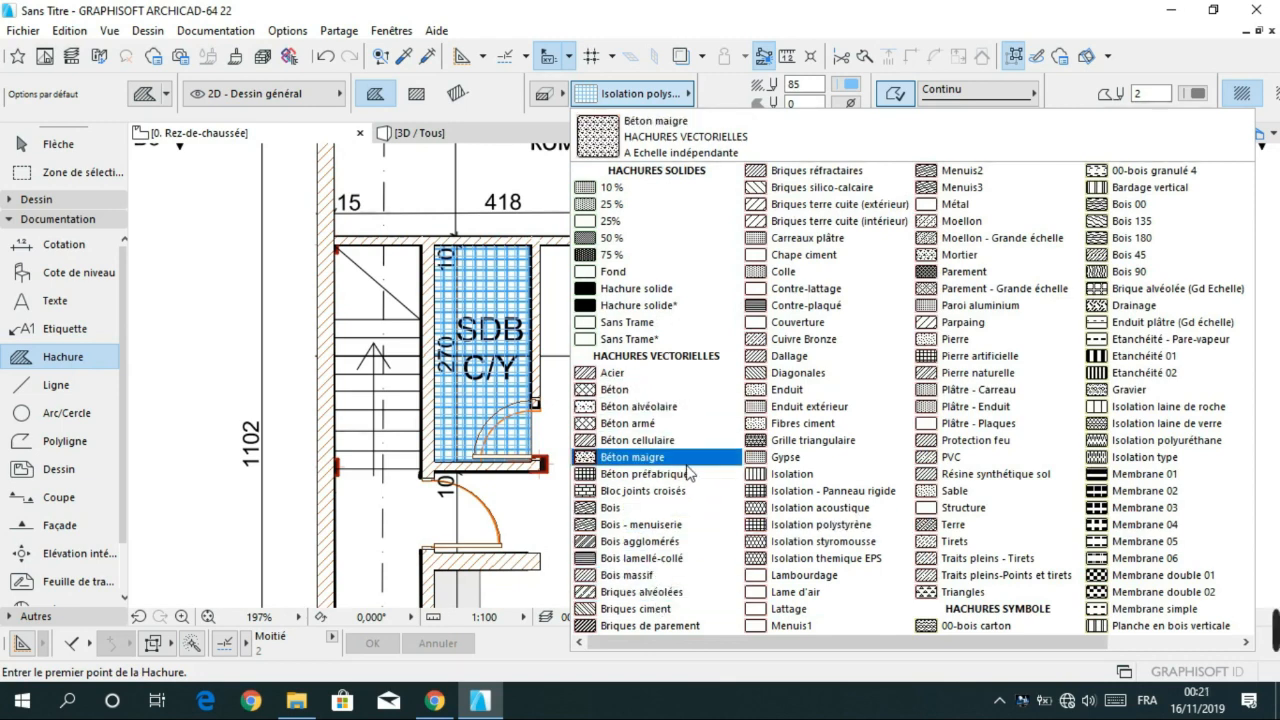
scroll(698, 548, "down", 1)
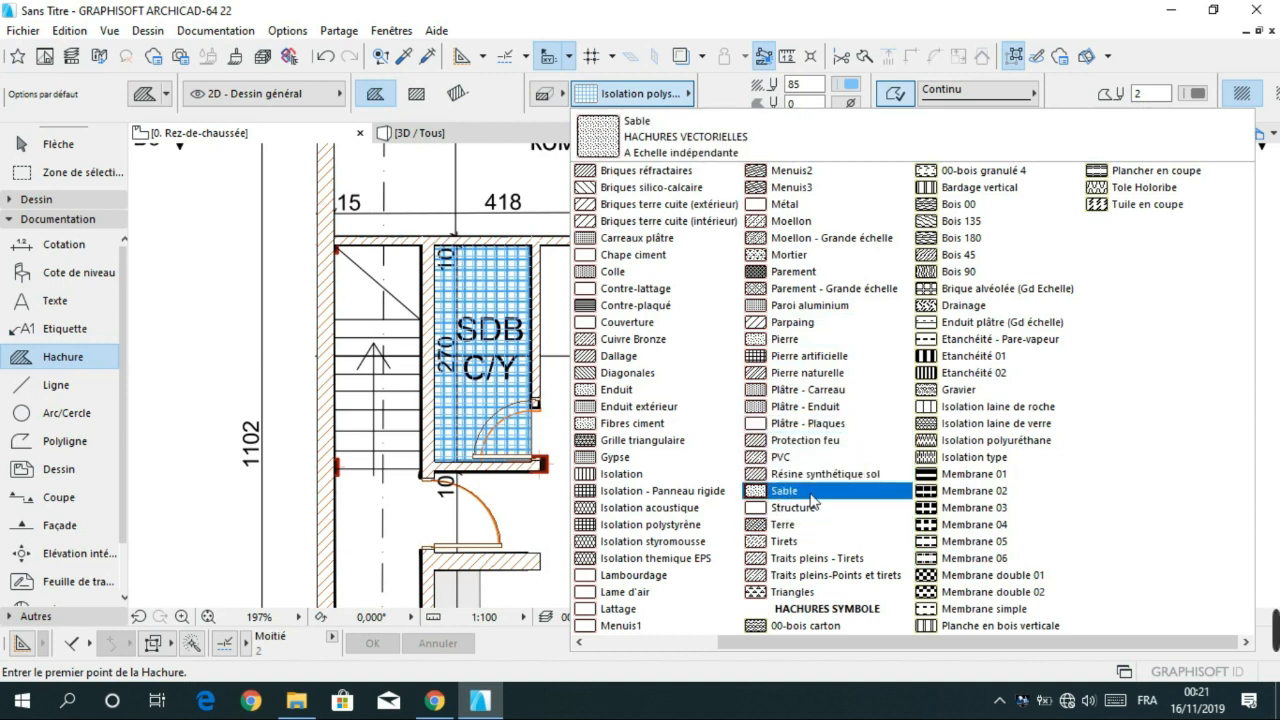
left_click(653, 545)
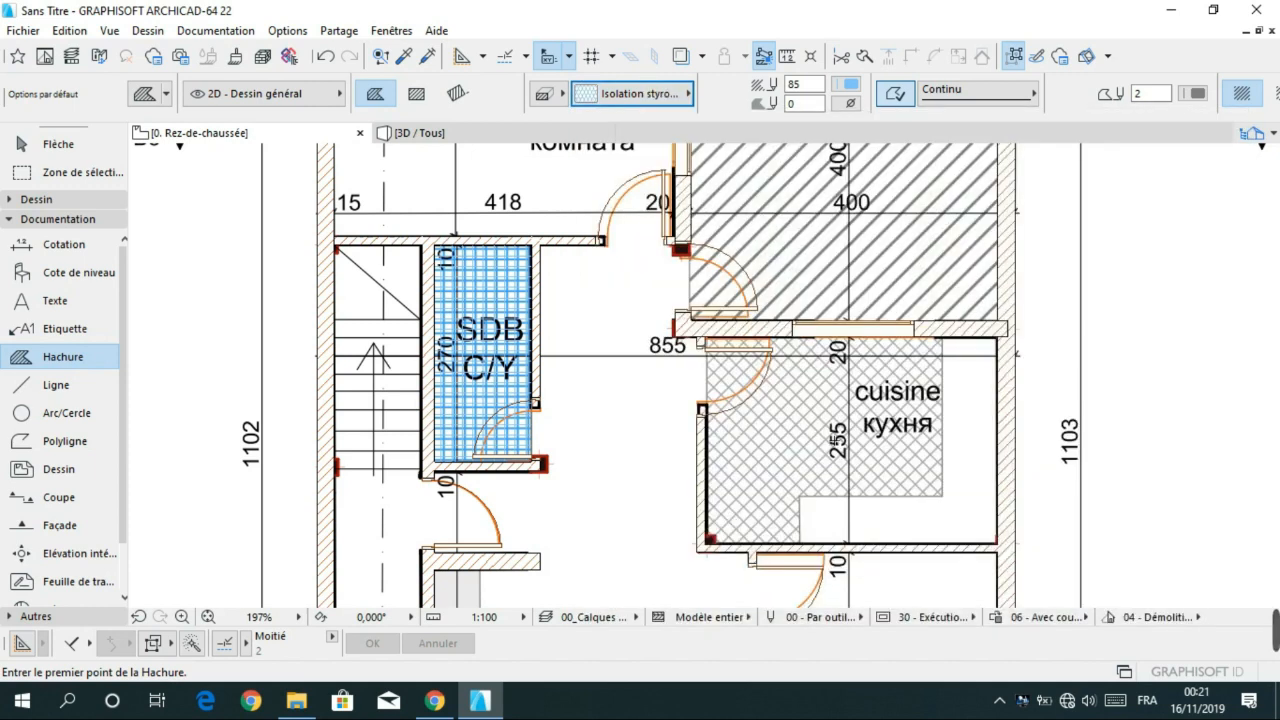
- Draw a polygonal fill over the cuisine floor, tracing the L-shaped hatched area on the plan
left_click(712, 345)
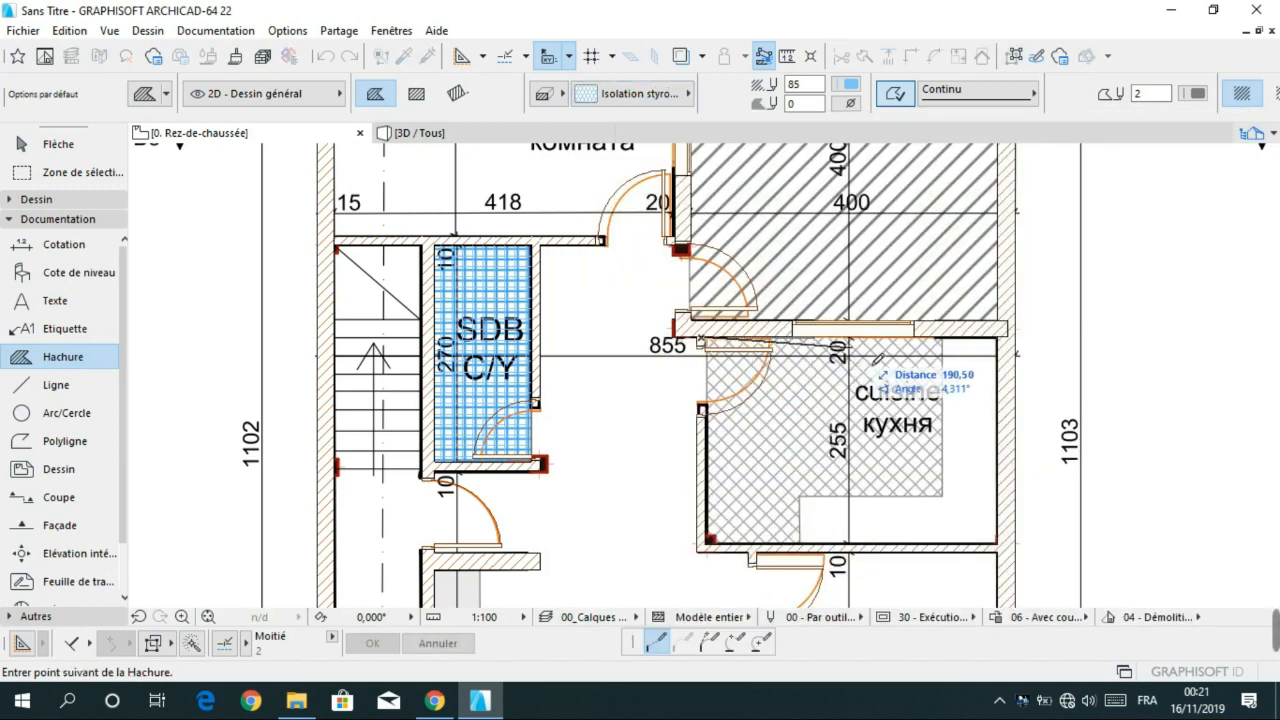
left_click(942, 338)
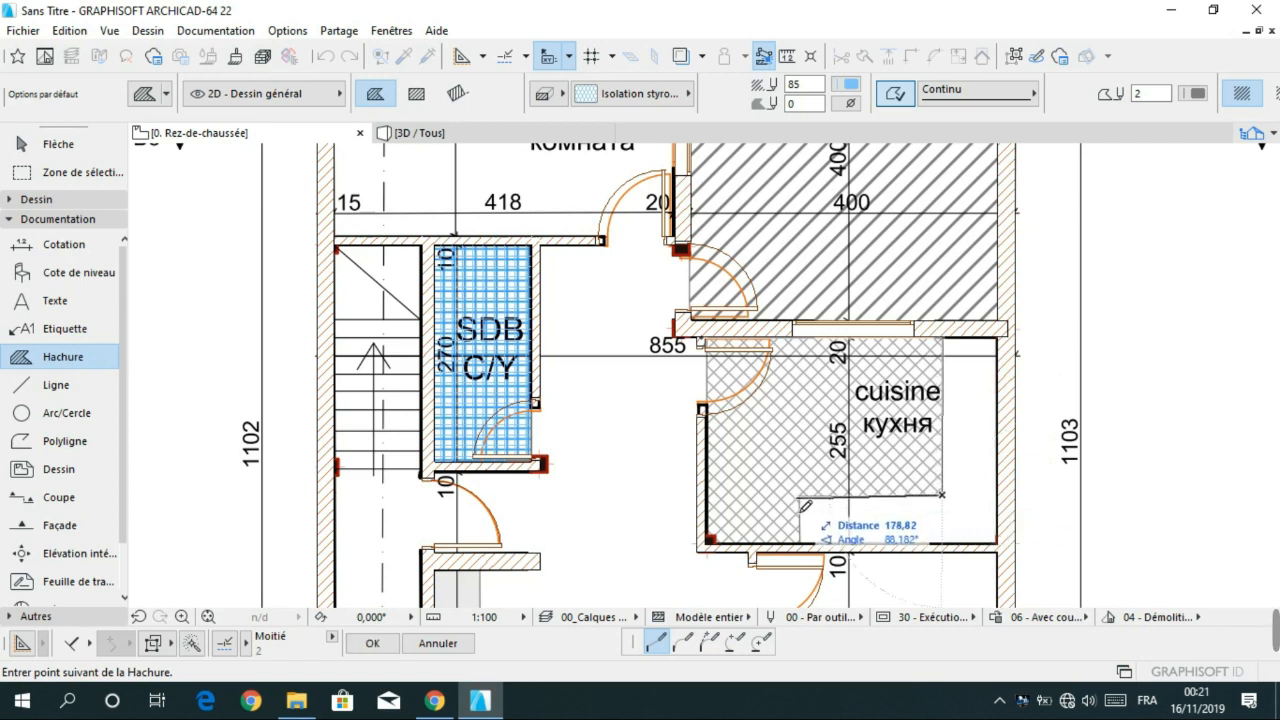
left_click(712, 545)
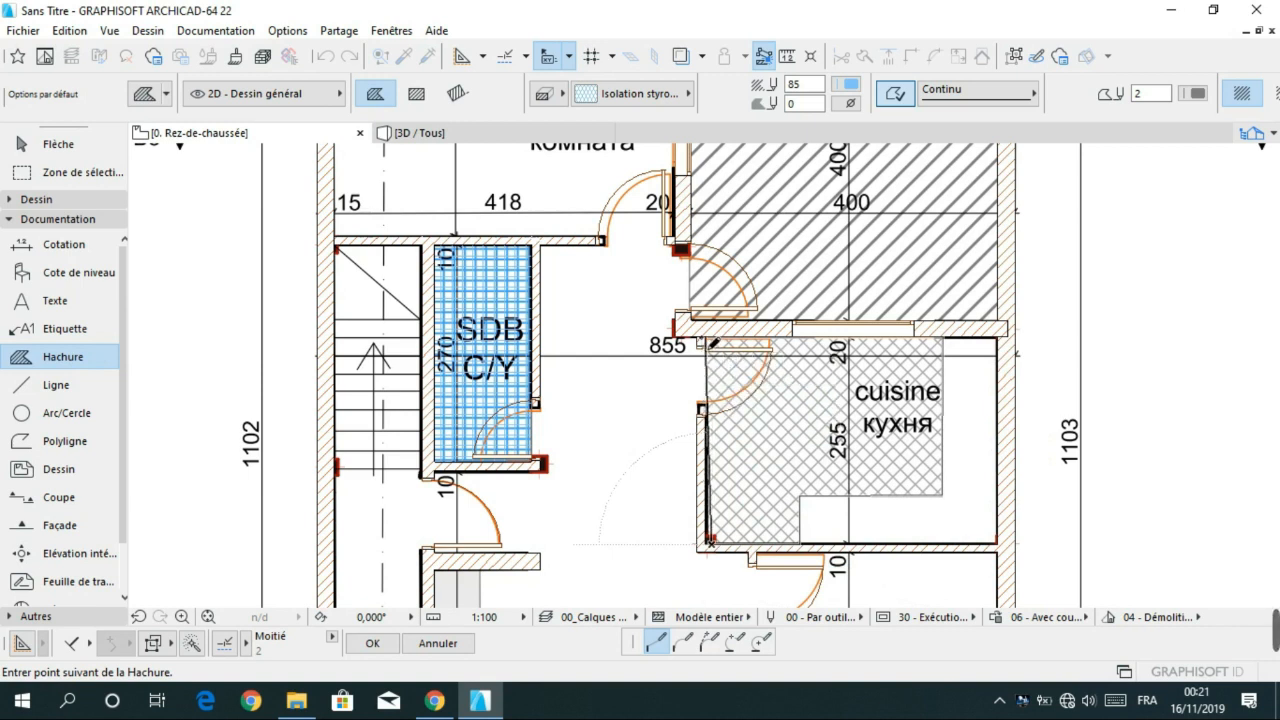
left_click(710, 342)
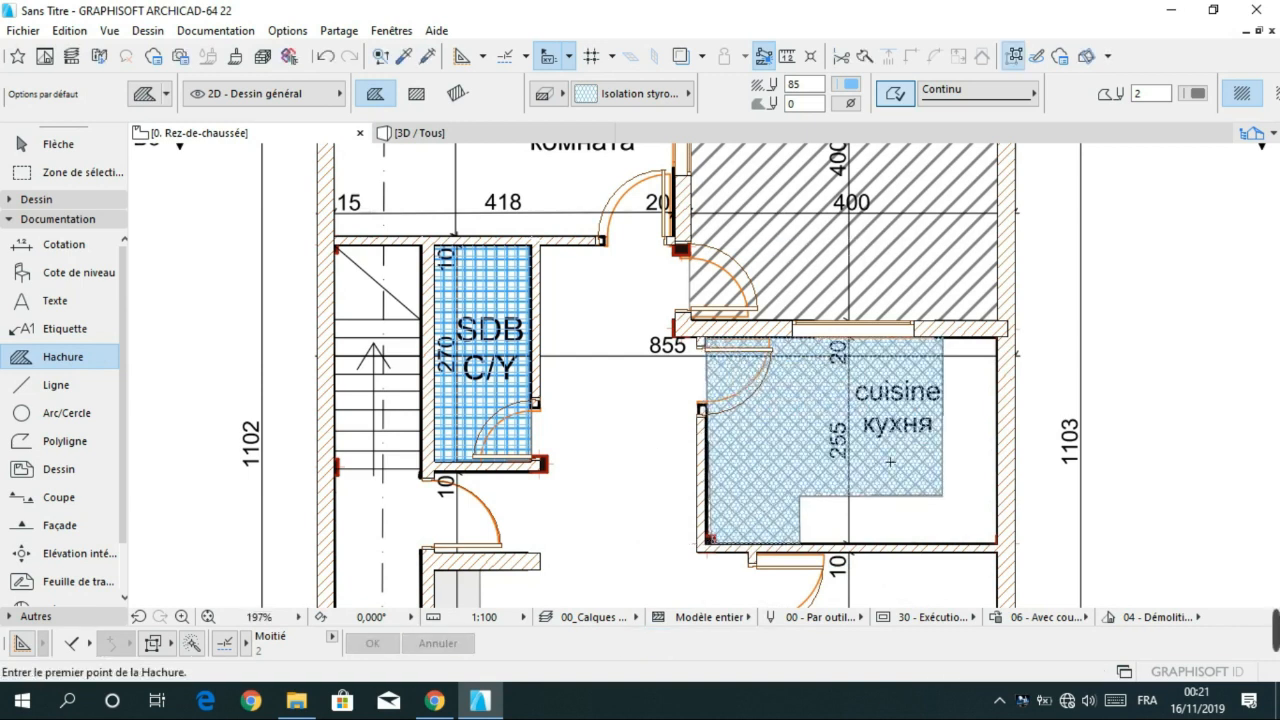
- Undo the last fill drawn over the cuisine floor
key("Escape")
left_click(327, 57)
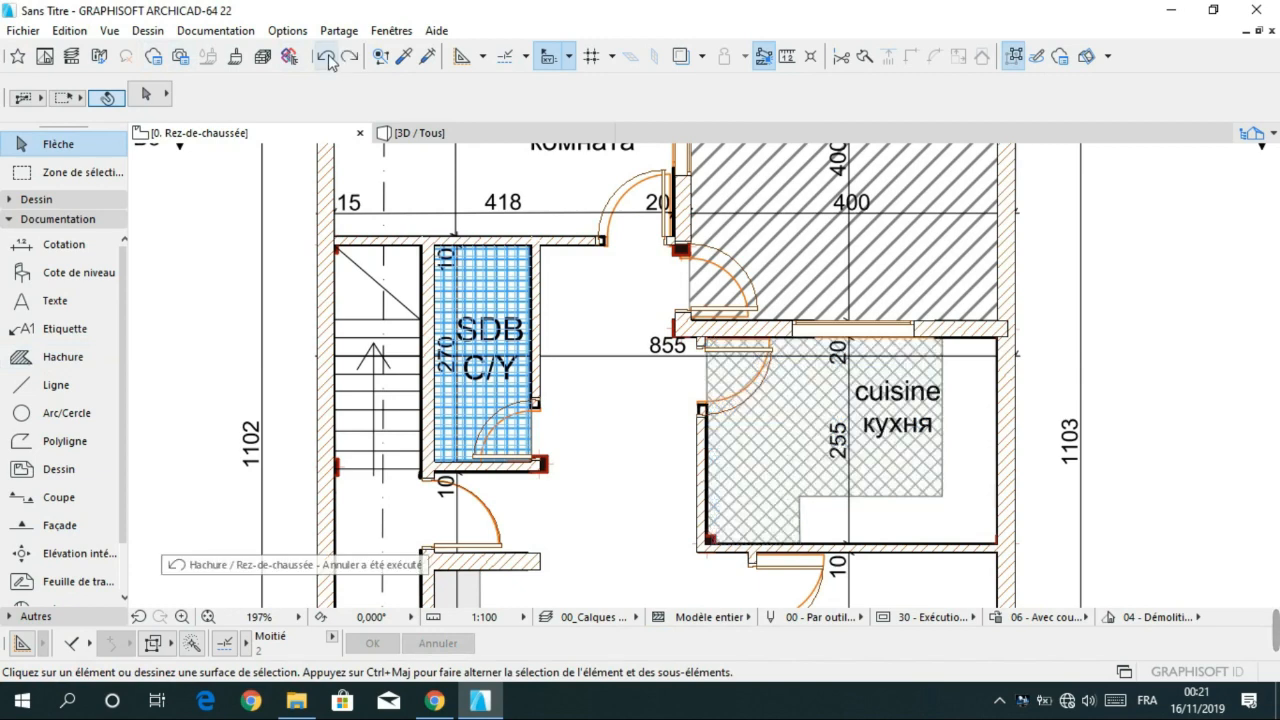
scroll(655, 305, "up", 5)
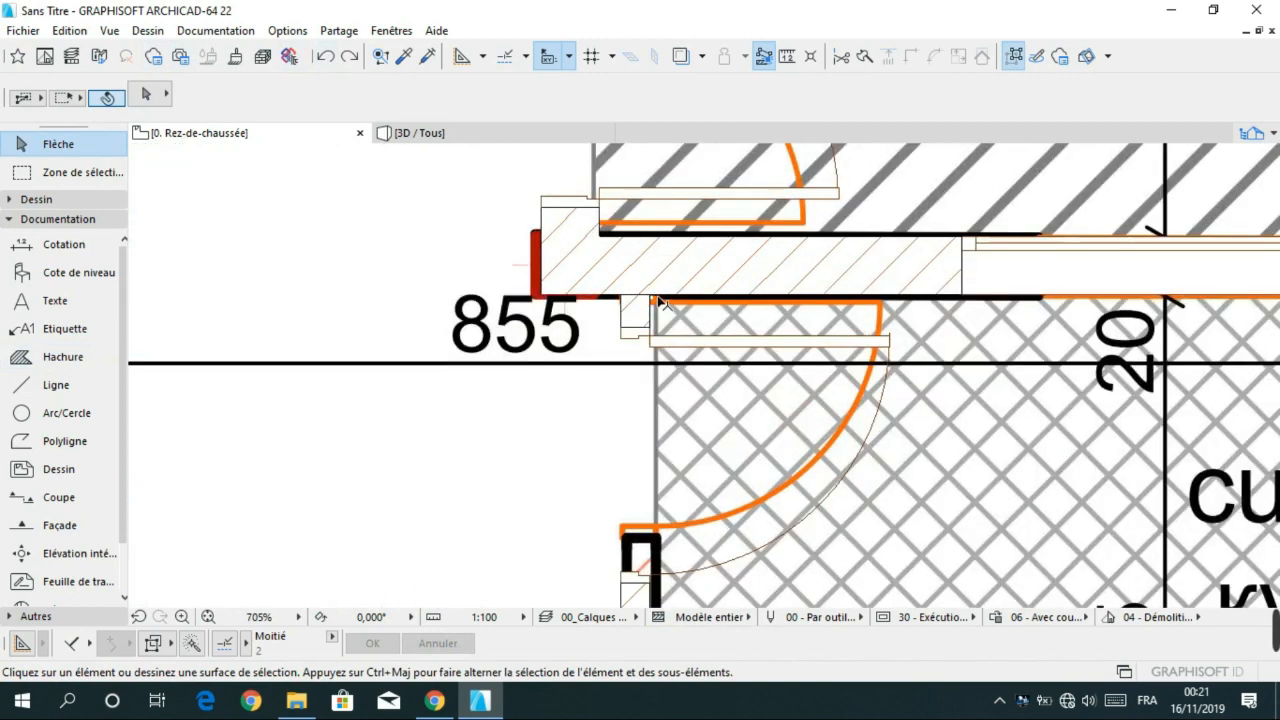
left_click(656, 298)
key("Escape")
left_click(55, 358)
left_click(652, 297)
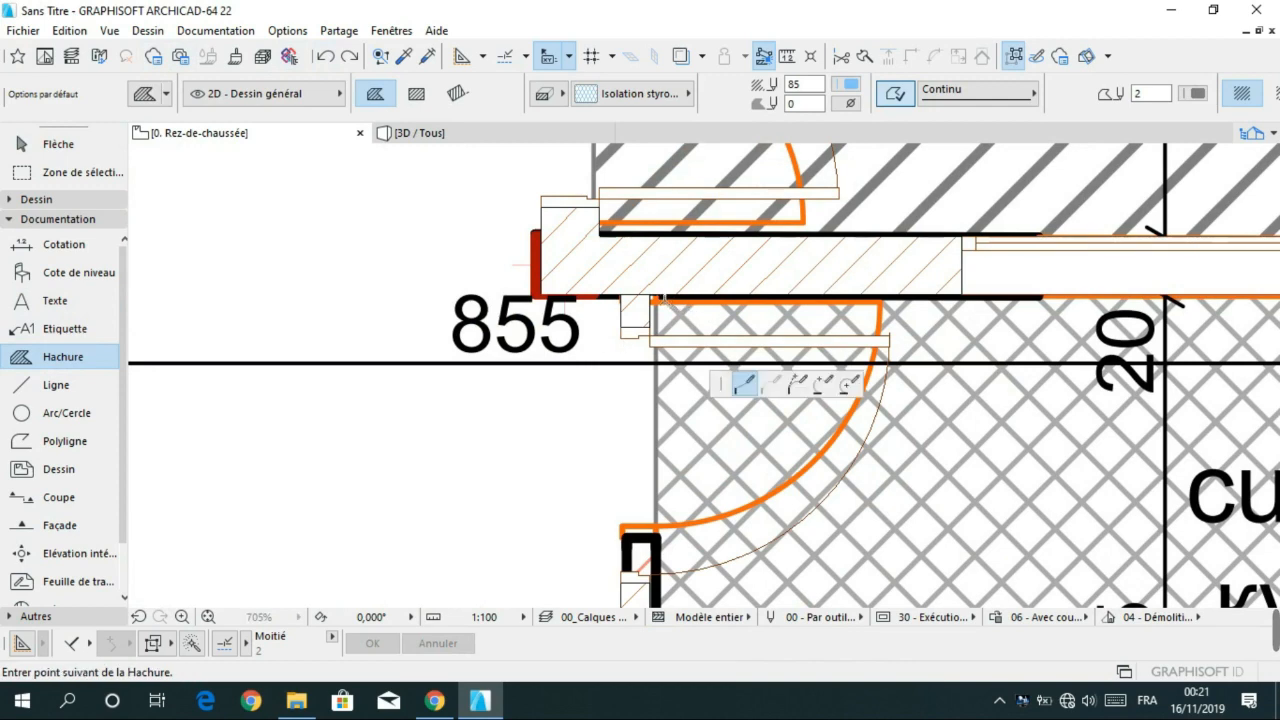
scroll(866, 419, "down", 2)
middle_click_drag(960, 399, 462, 273)
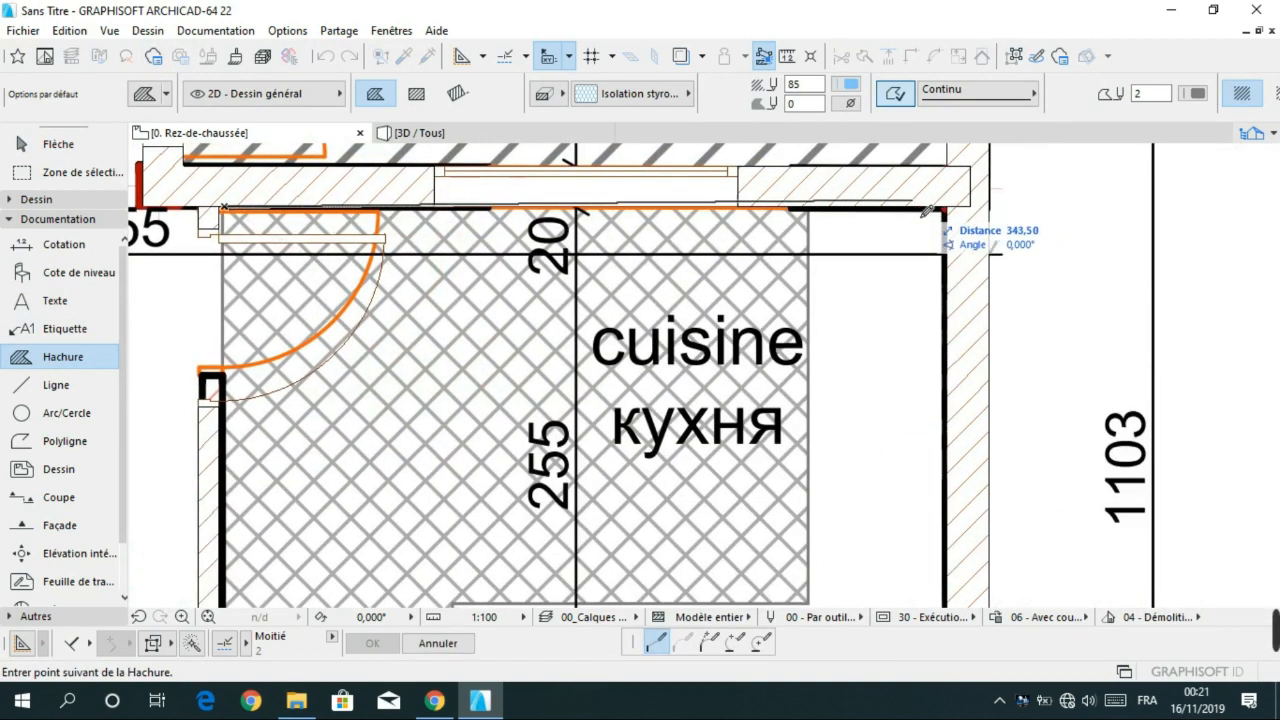
left_click(946, 208)
mouse_move(907, 447)
middle_mouse_down()
mouse_move(905, 410)
mouse_move(873, 420)
middle_mouse_up()
left_click(867, 420)
mouse_move(530, 380)
middle_mouse_down()
mouse_move(757, 217)
mouse_move(843, 188)
middle_mouse_up()
scroll(835, 206, "down", 2)
middle_click_drag(912, 378, 949, 420)
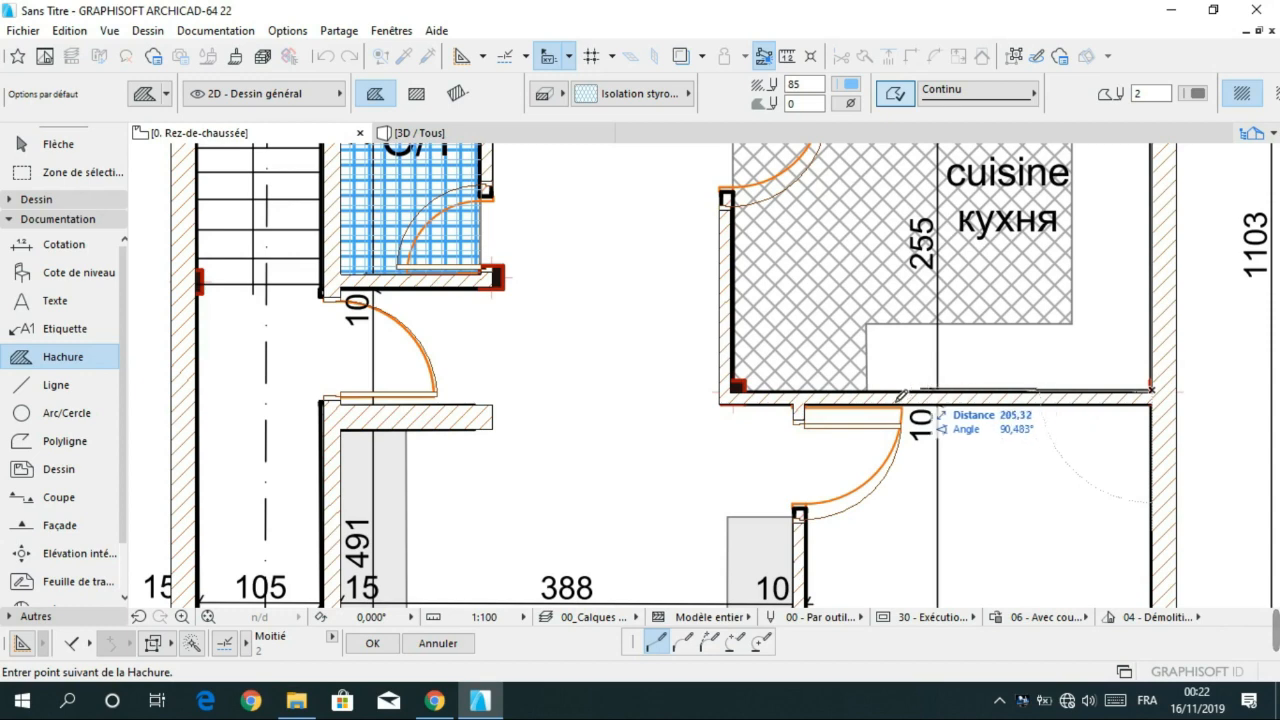
left_click(729, 199)
scroll(826, 287, "down", 2)
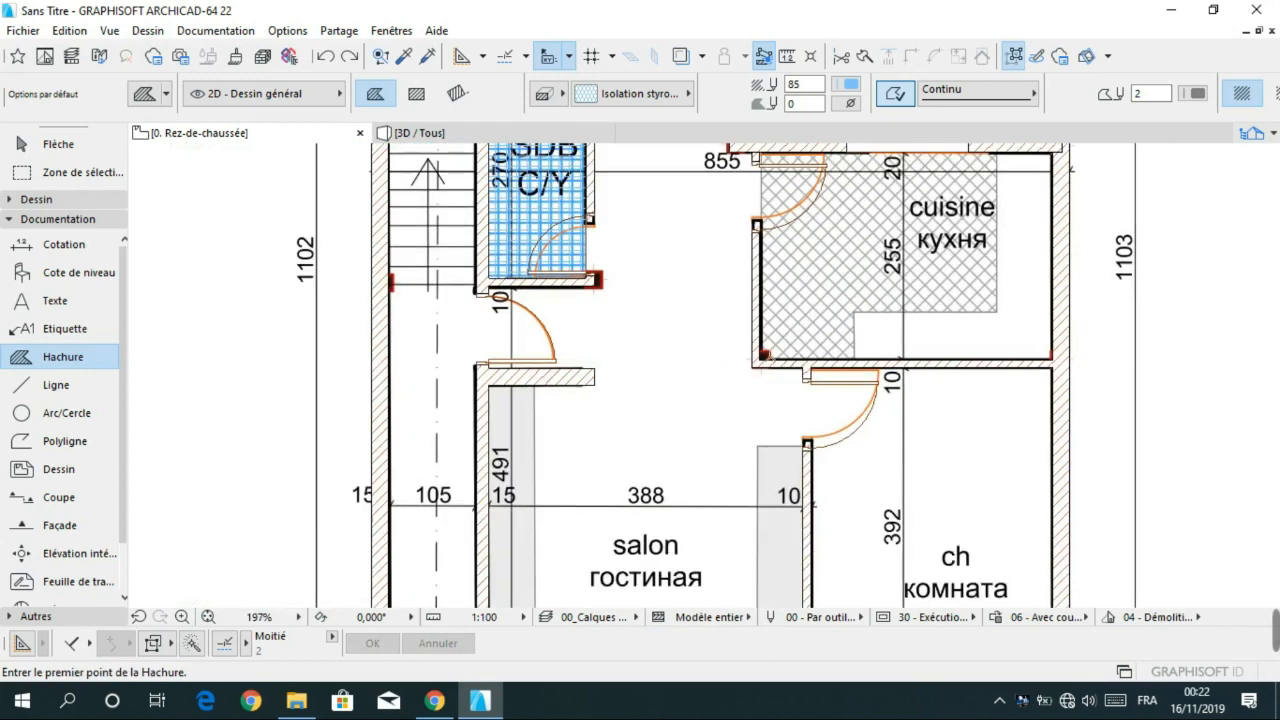
- Draw a polygonal Isolation styromousse fill over the L-shaped hatched area of the cuisine, snapping to its corners and the inner wall faces
left_click(996, 153)
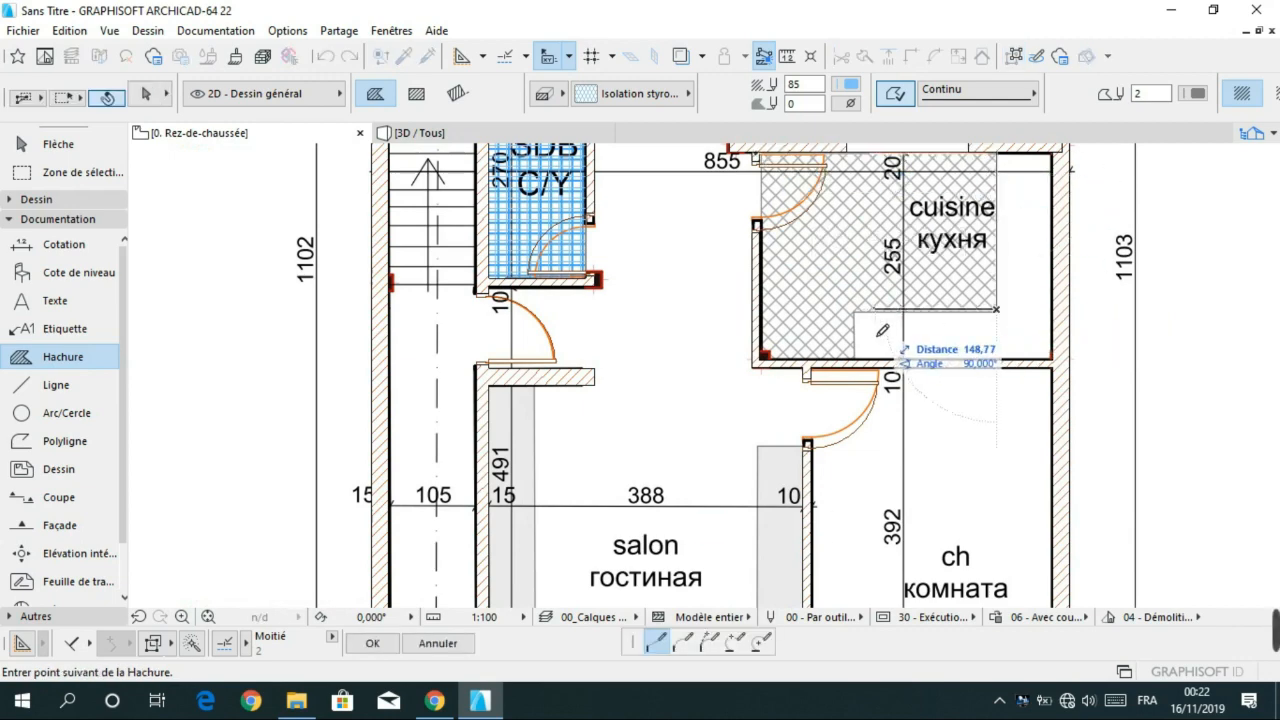
left_click(997, 312)
scroll(1000, 321, "up", 4)
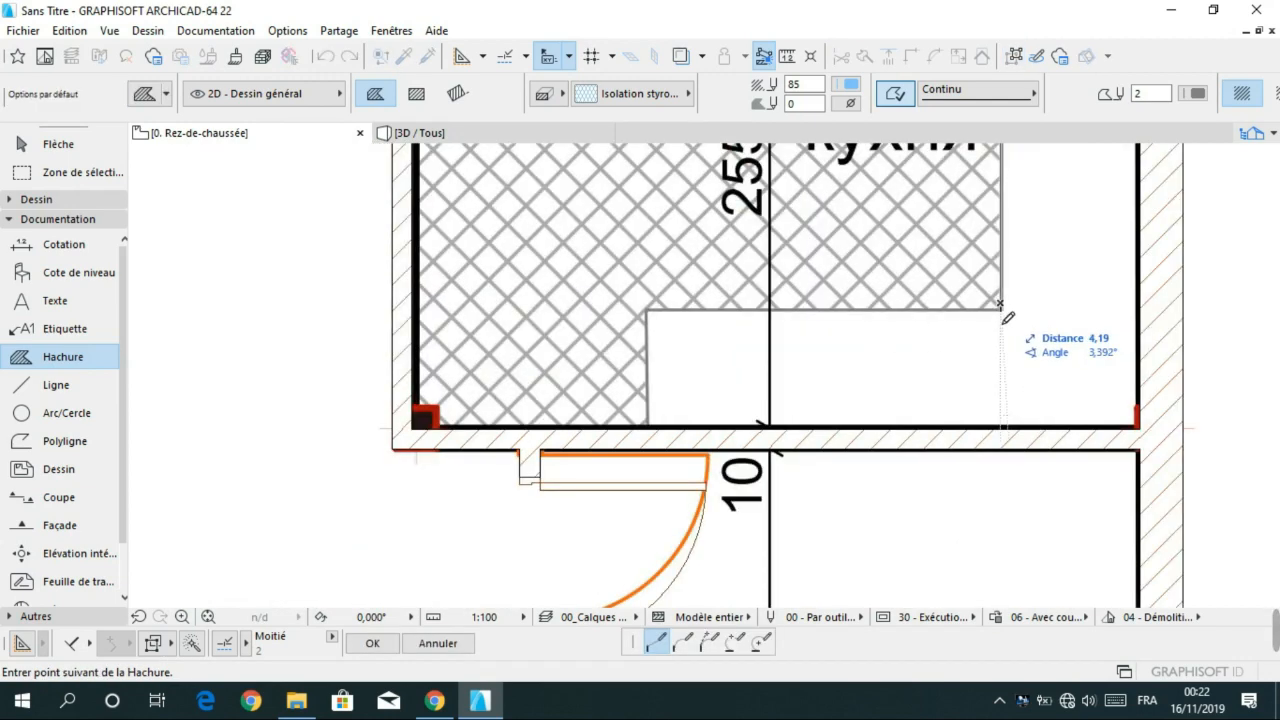
left_click(646, 311)
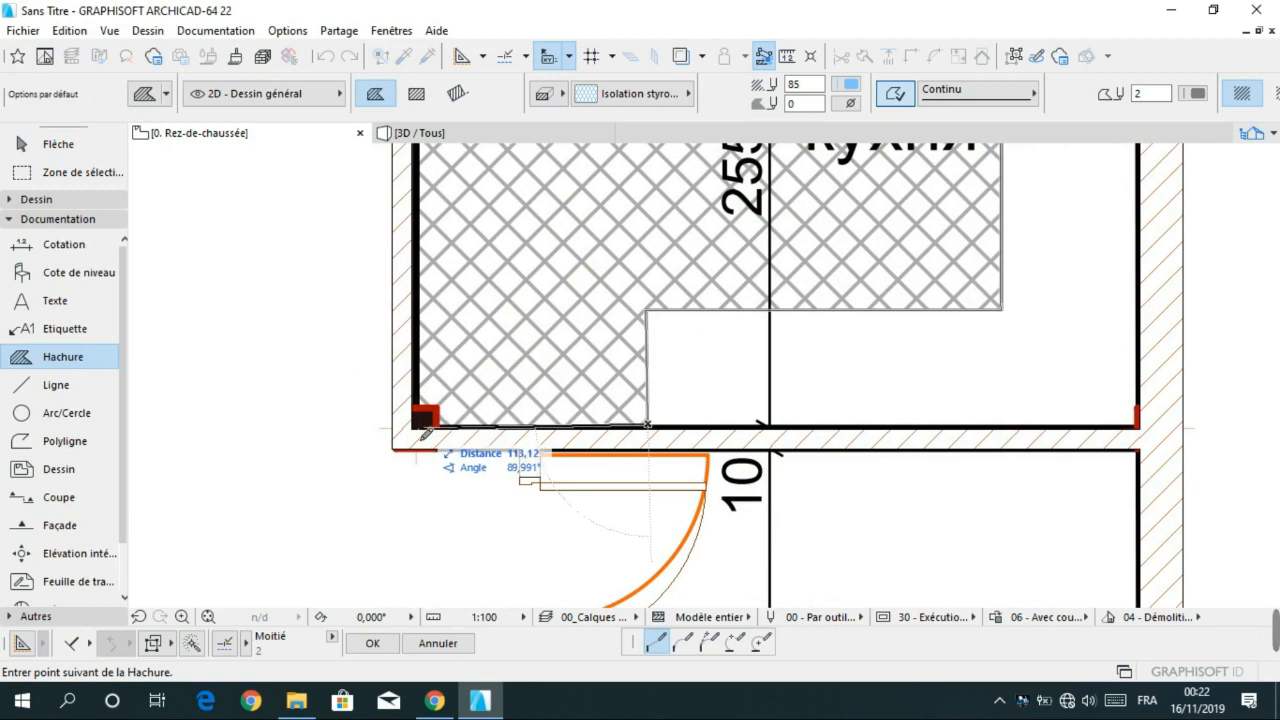
left_click(423, 431)
scroll(430, 370, "down", 3)
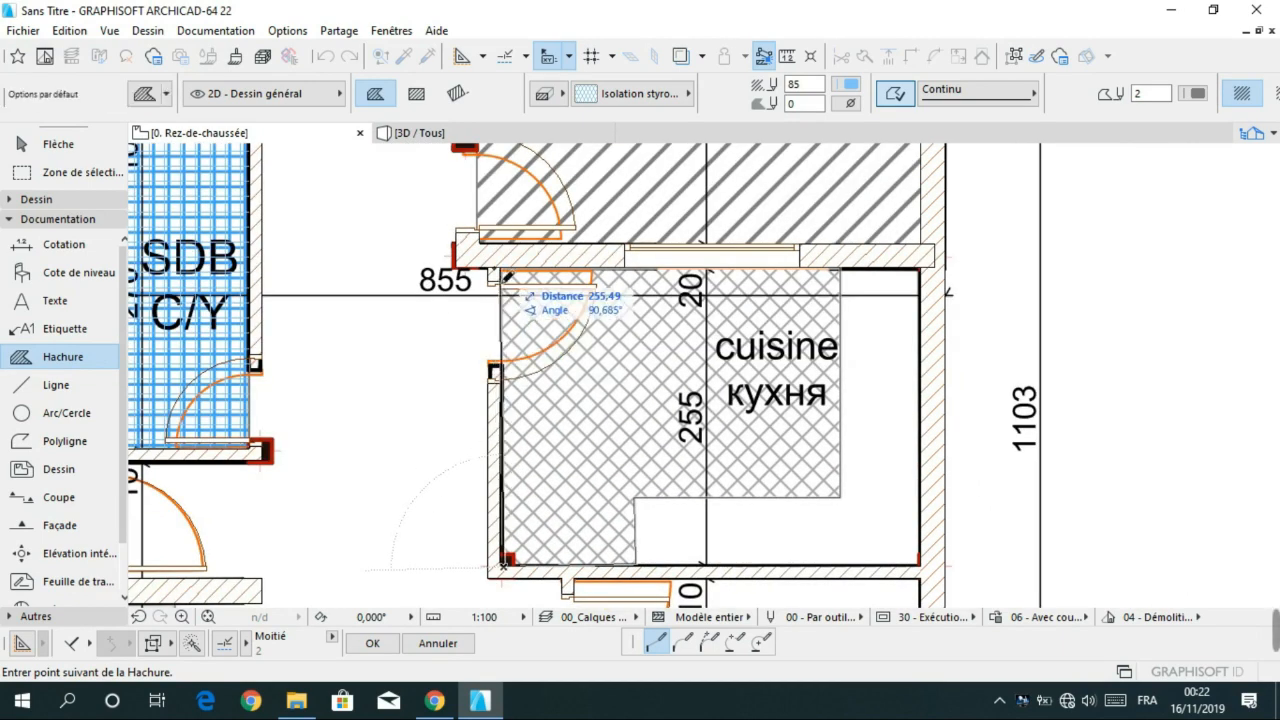
left_click(503, 272)
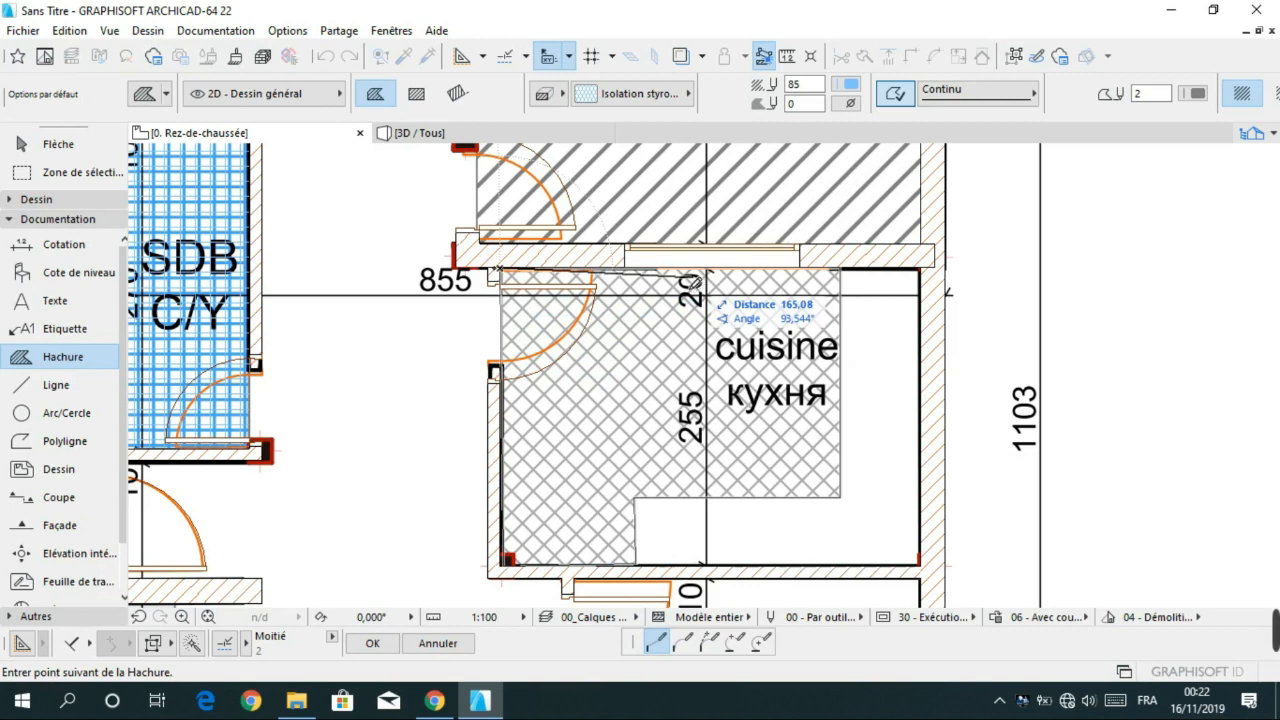
left_click(841, 271)
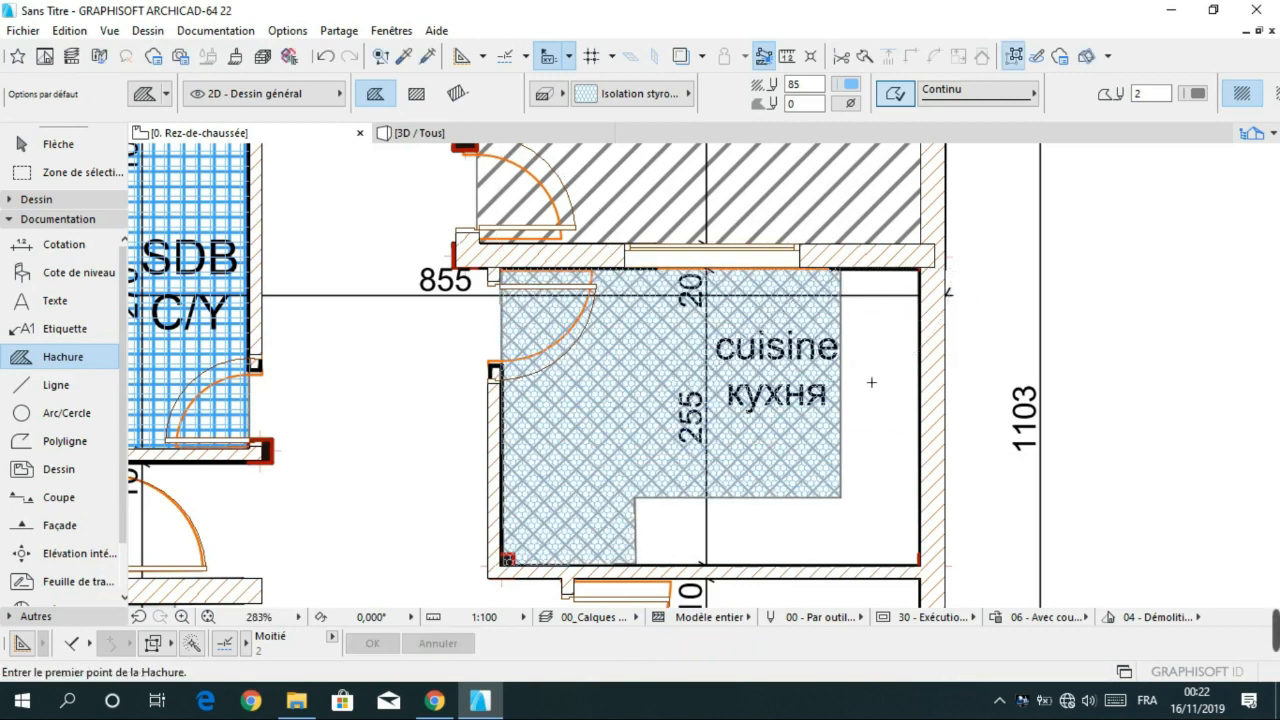
key("Escape")
scroll(402, 364, "down", 3)
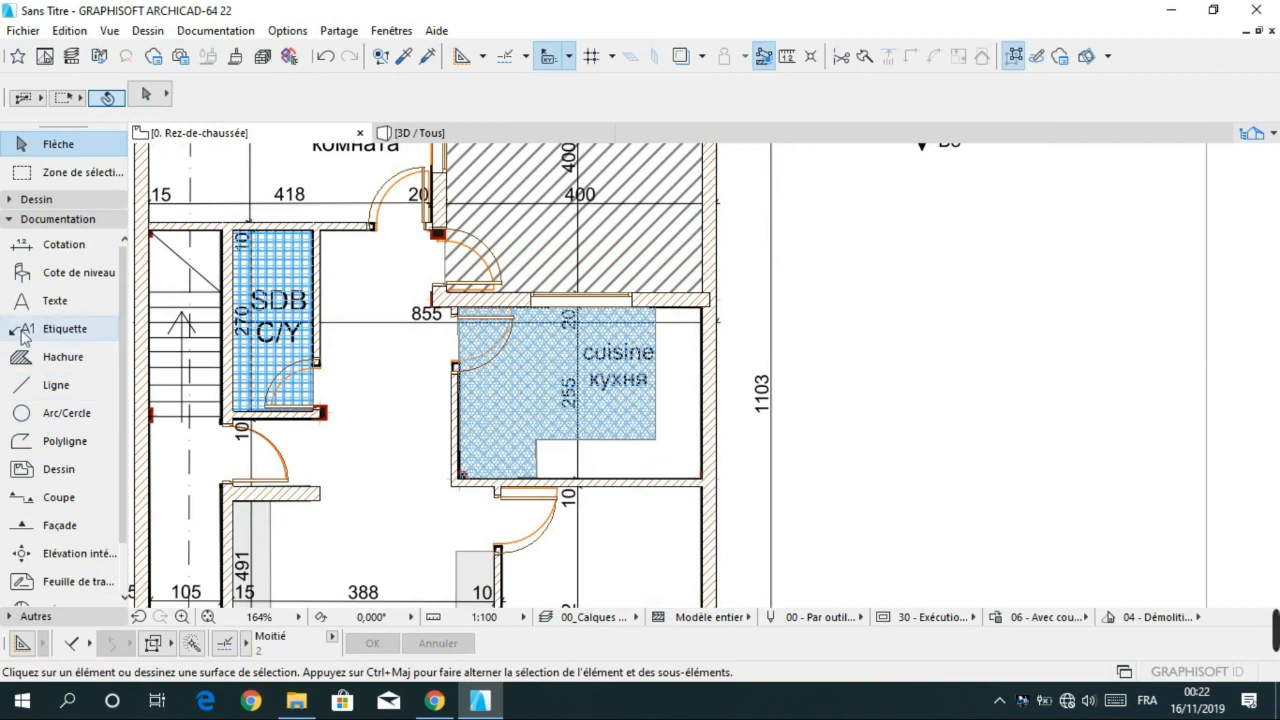
left_click(52, 385)
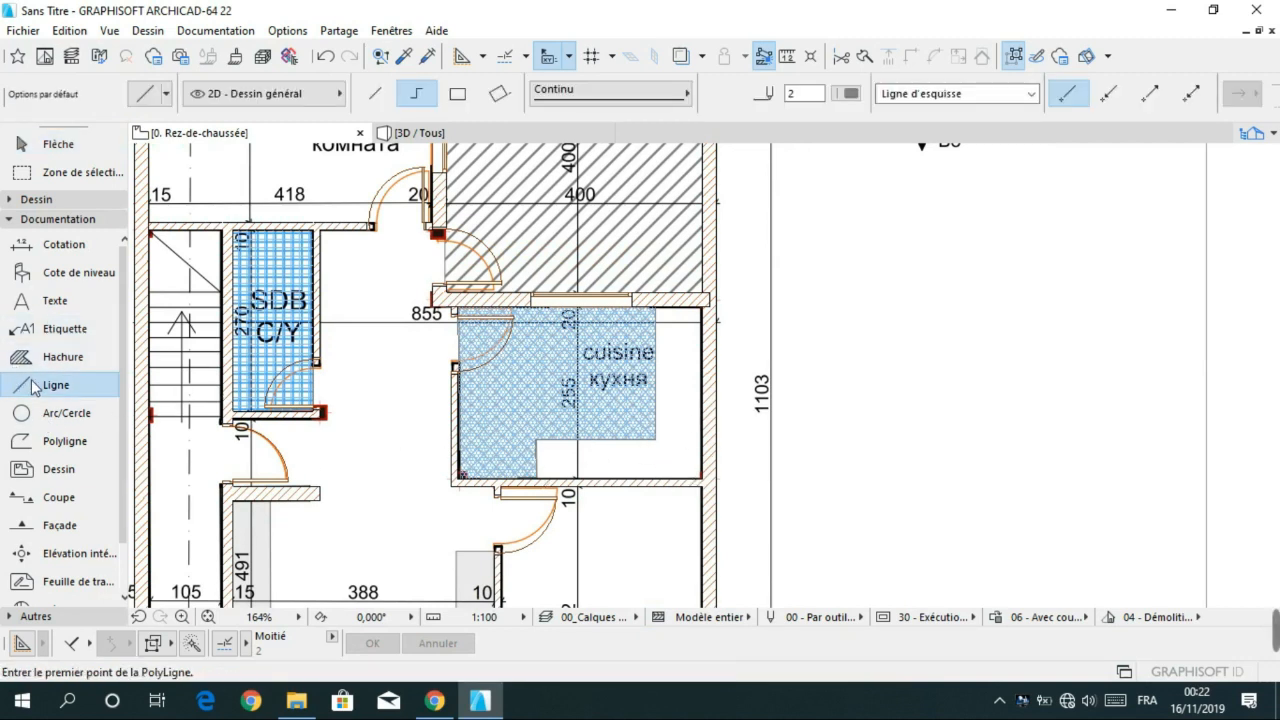
left_click(536, 477)
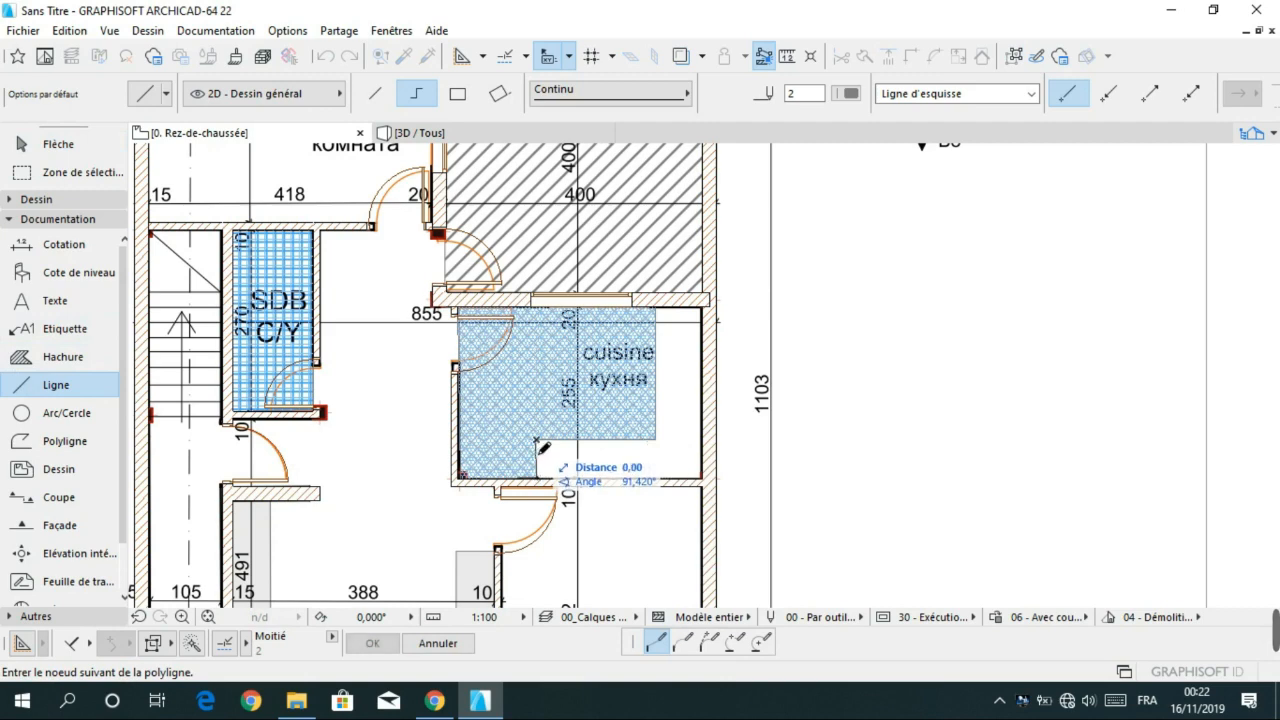
key("Escape")
- Draw a polyline along the stepped inner edge of the cuisine fill, from the lower wall up to the wall below the cour
scroll(545, 480, "up", 5)
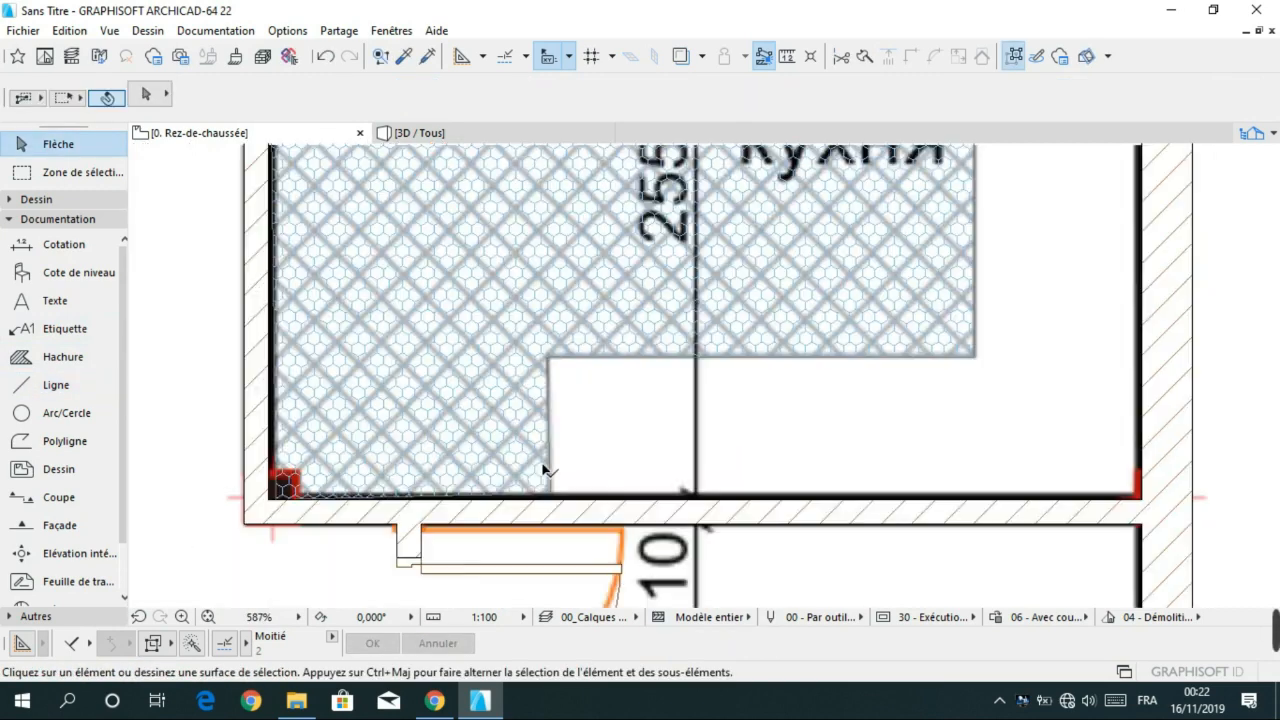
left_click(56, 385)
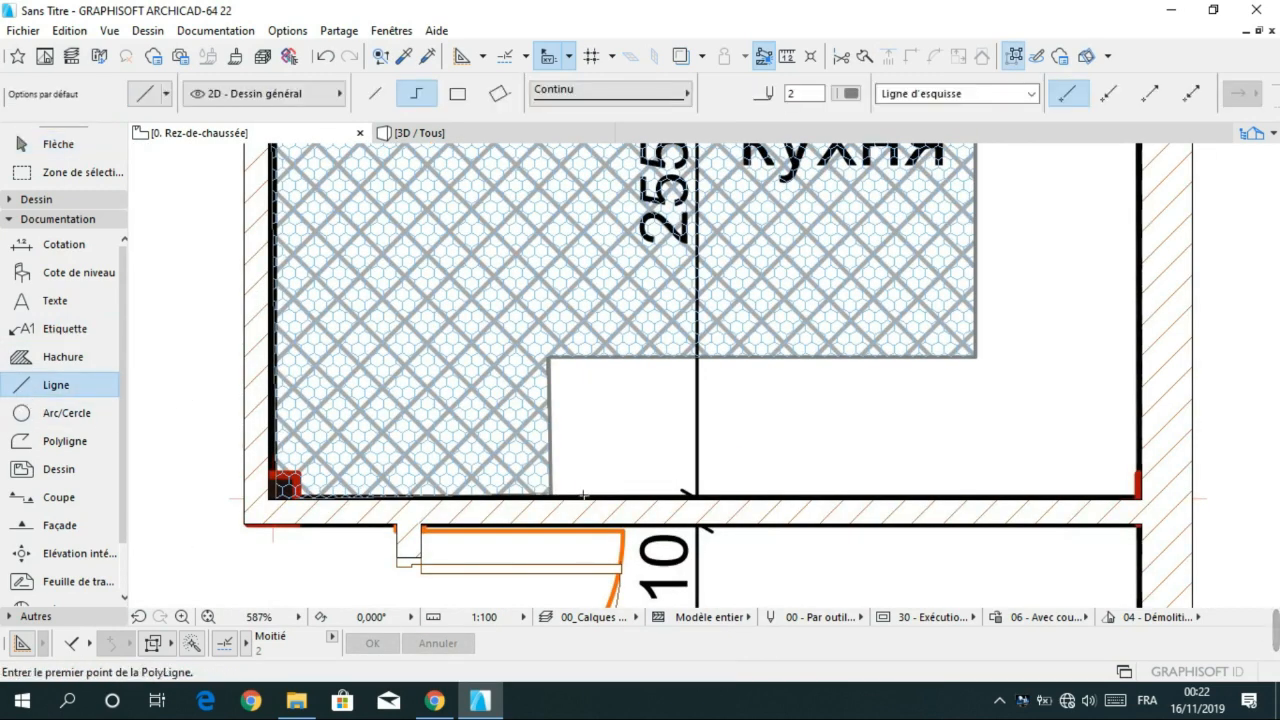
left_click(550, 494)
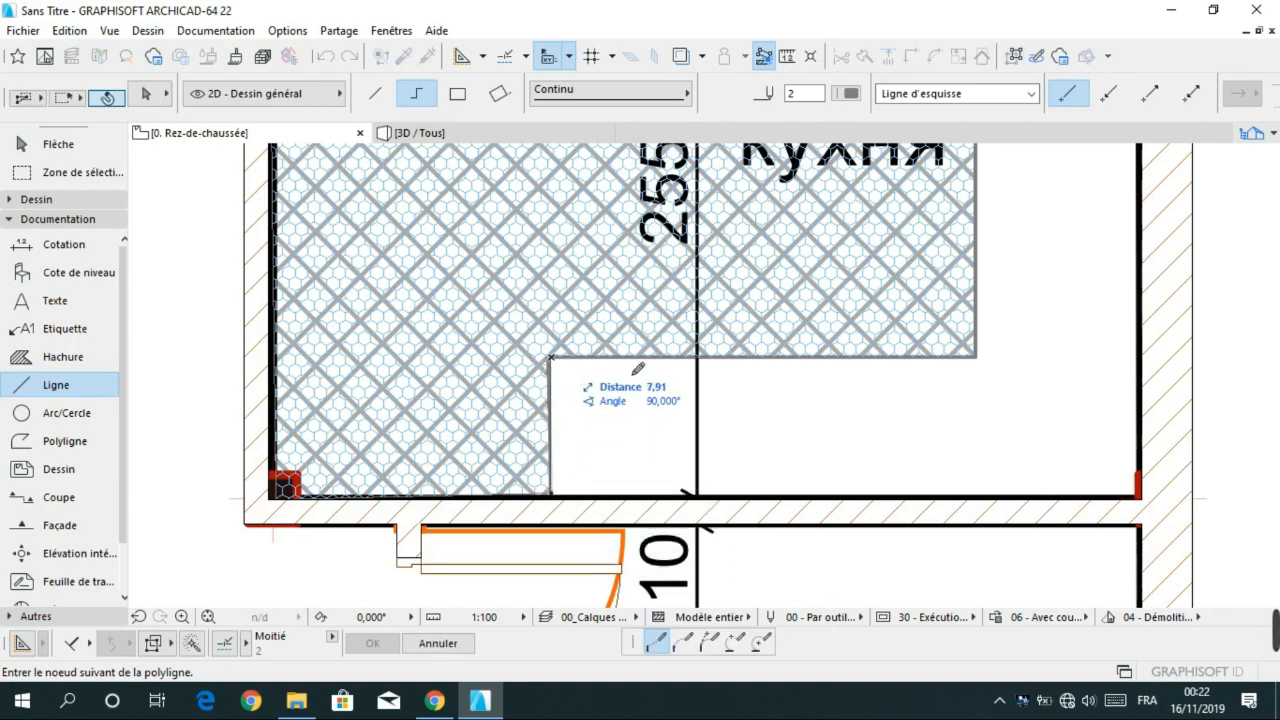
left_click(976, 357)
middle_click_drag(988, 262, 809, 502)
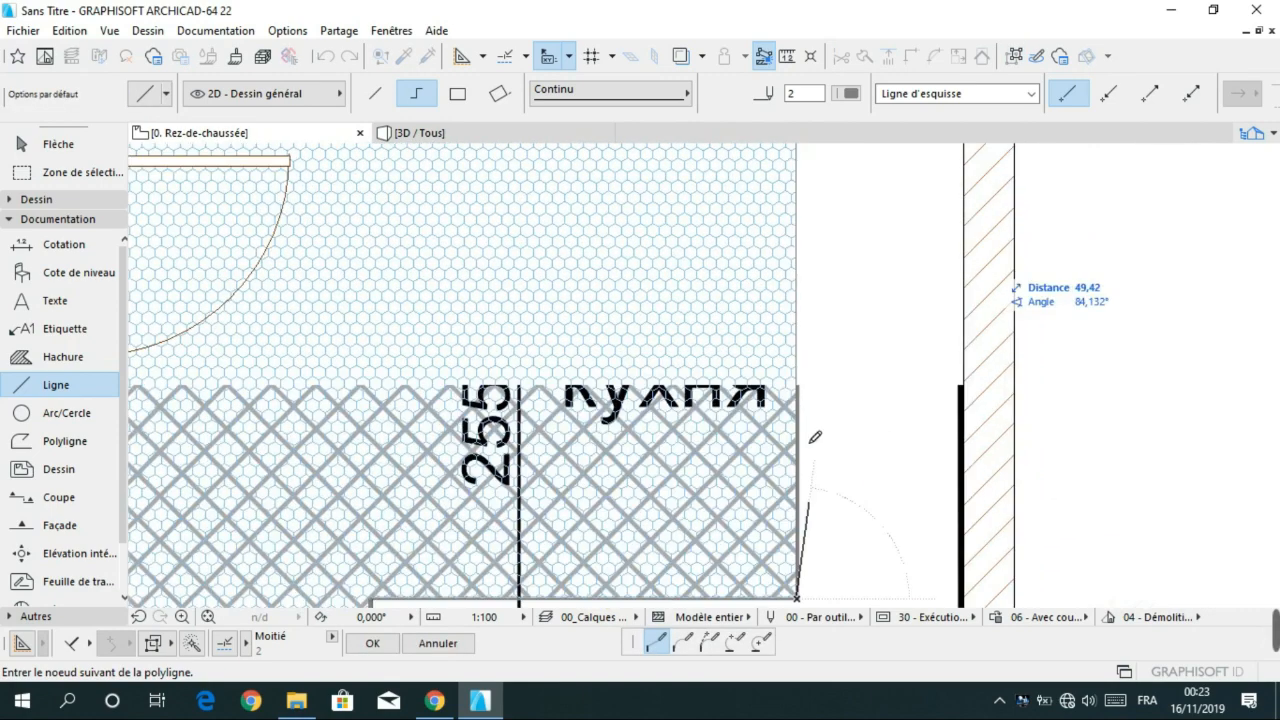
middle_click_drag(781, 264, 789, 406)
scroll(808, 366, "down", 1)
scroll(807, 312, "up", 2)
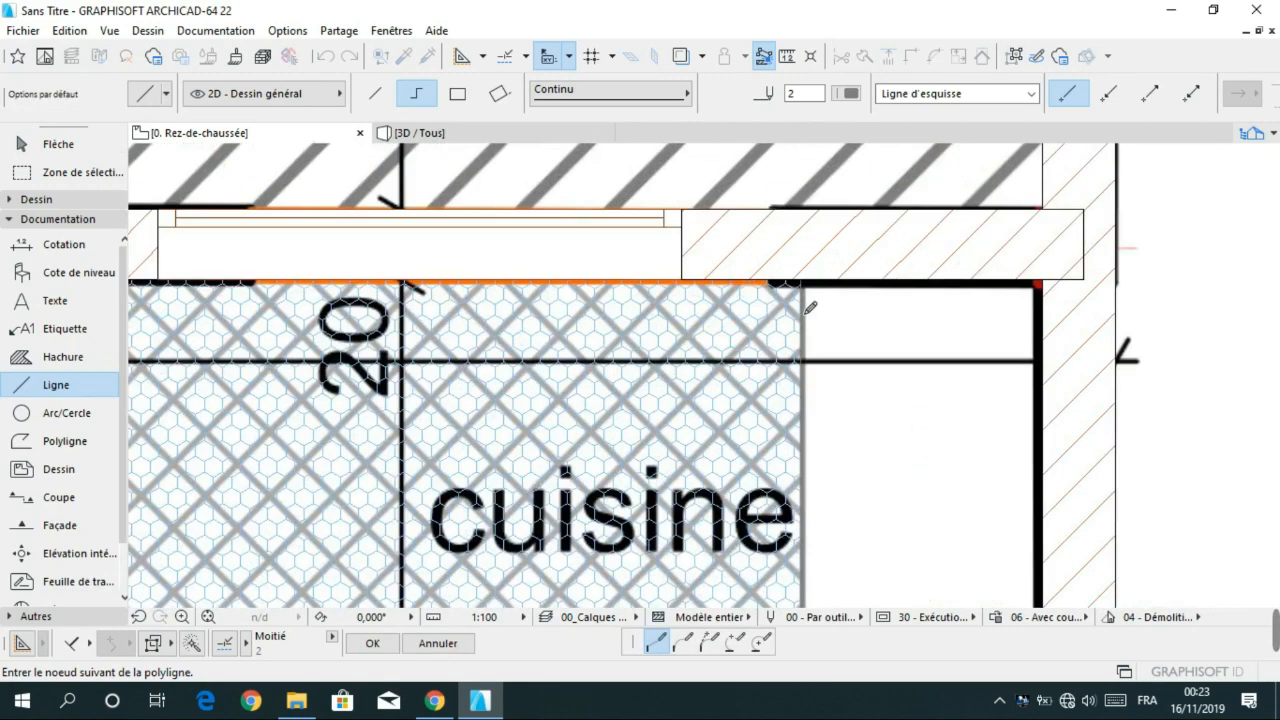
left_click(803, 284)
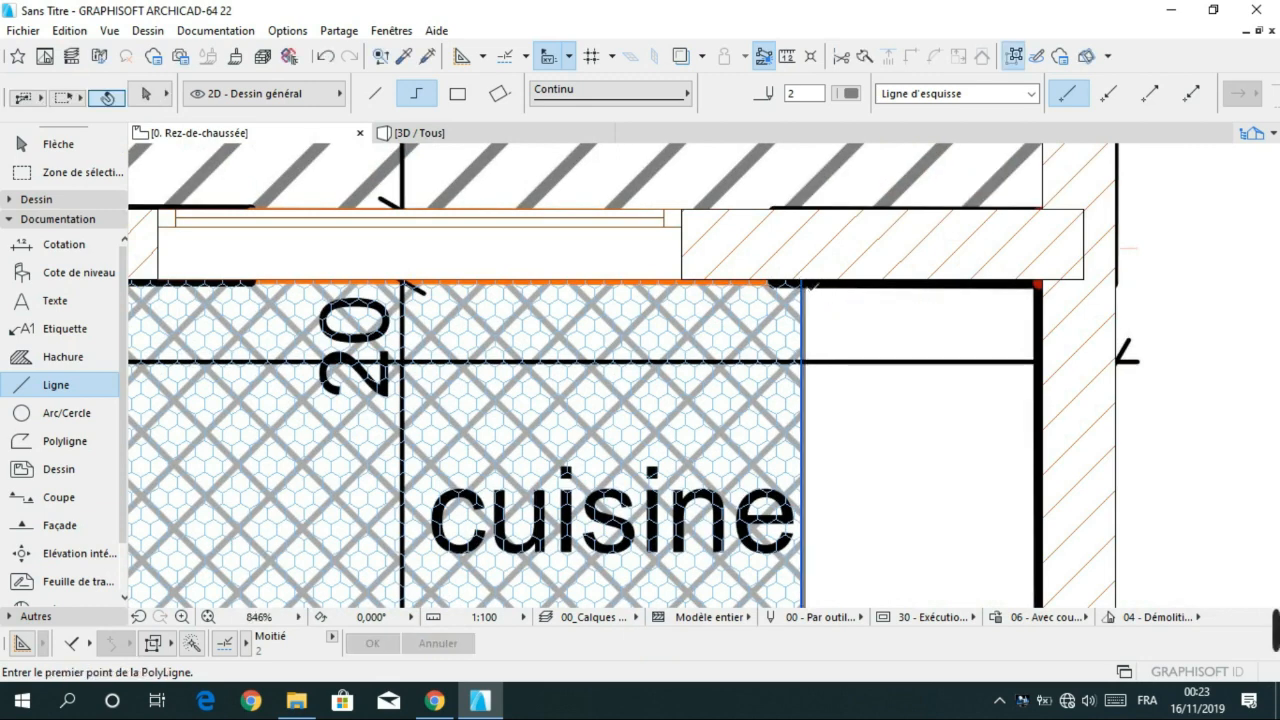
scroll(817, 314, "down", 3)
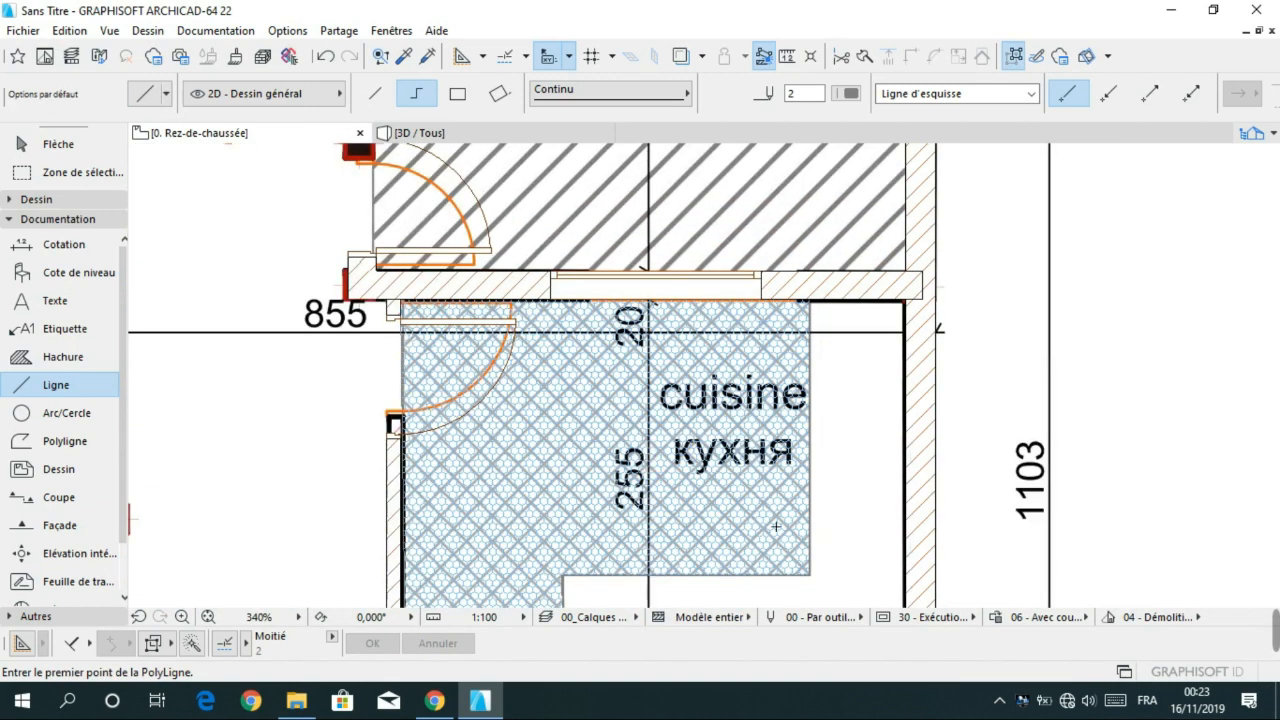
key("Escape")
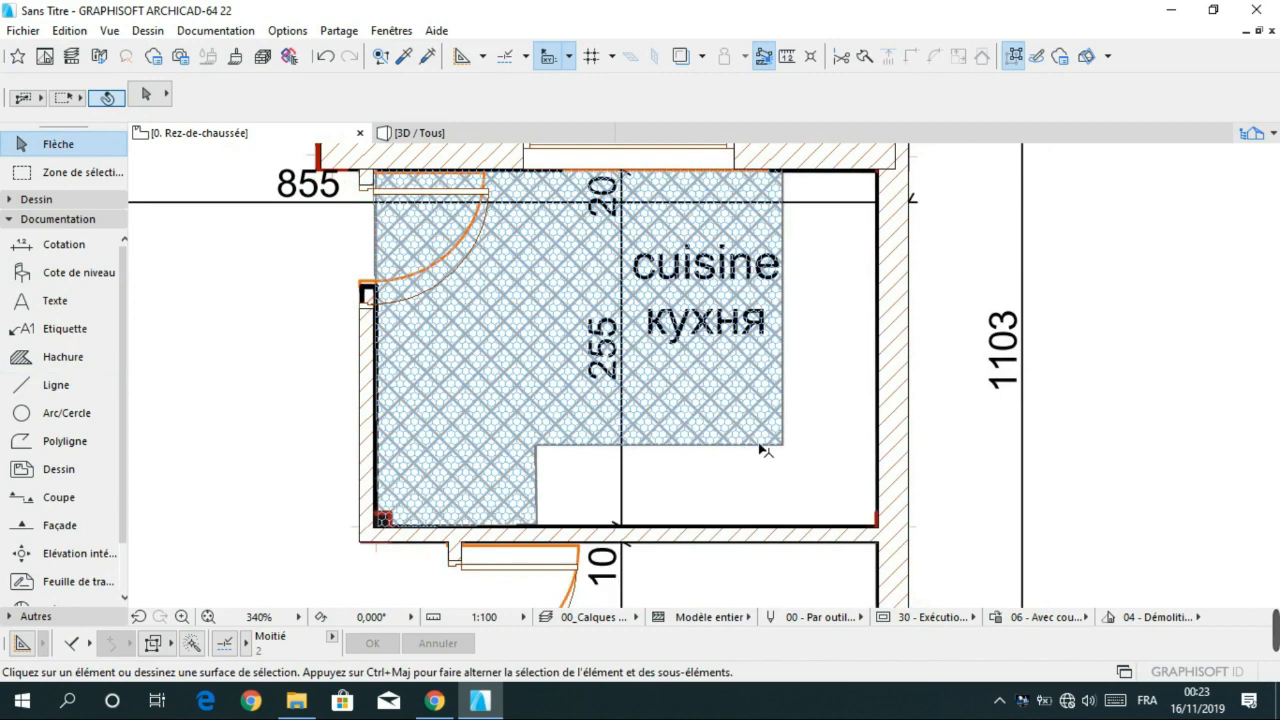
- Change the pen of the three lines bordering the cuisine fill to black
left_click(741, 448)
left_click(539, 475, "shift")
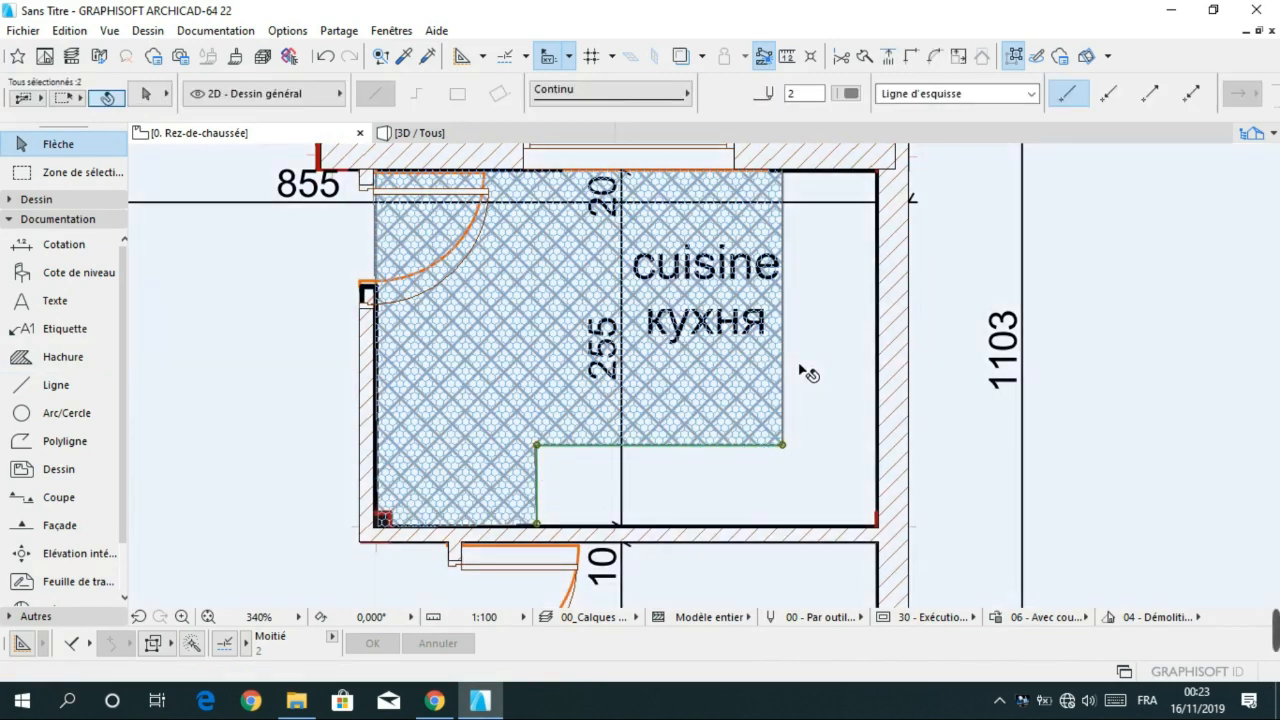
left_click(845, 96)
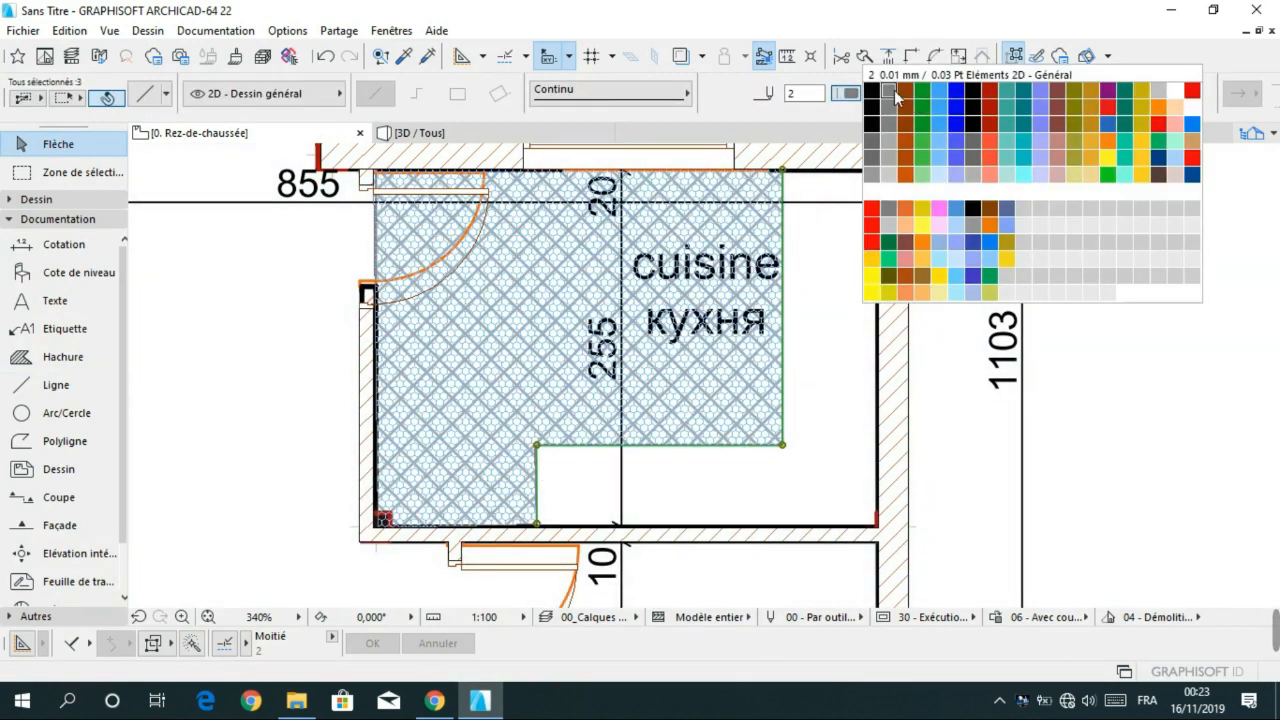
left_click(872, 93)
left_click(800, 443)
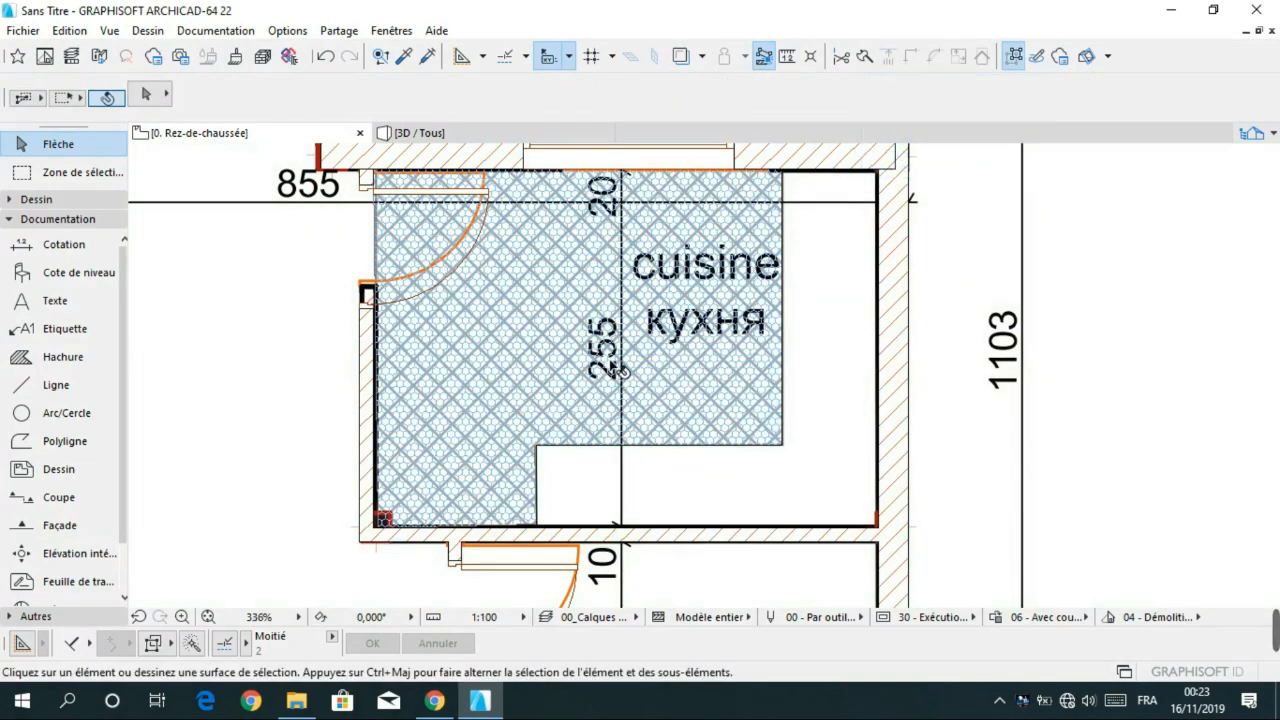
- Extend the wall between the cour and the cuisine to the outer face of the adjoining exterior wall
scroll(495, 368, "down", 2)
scroll(778, 235, "up", 1)
middle_click_drag(778, 235, 618, 424)
left_click(698, 369)
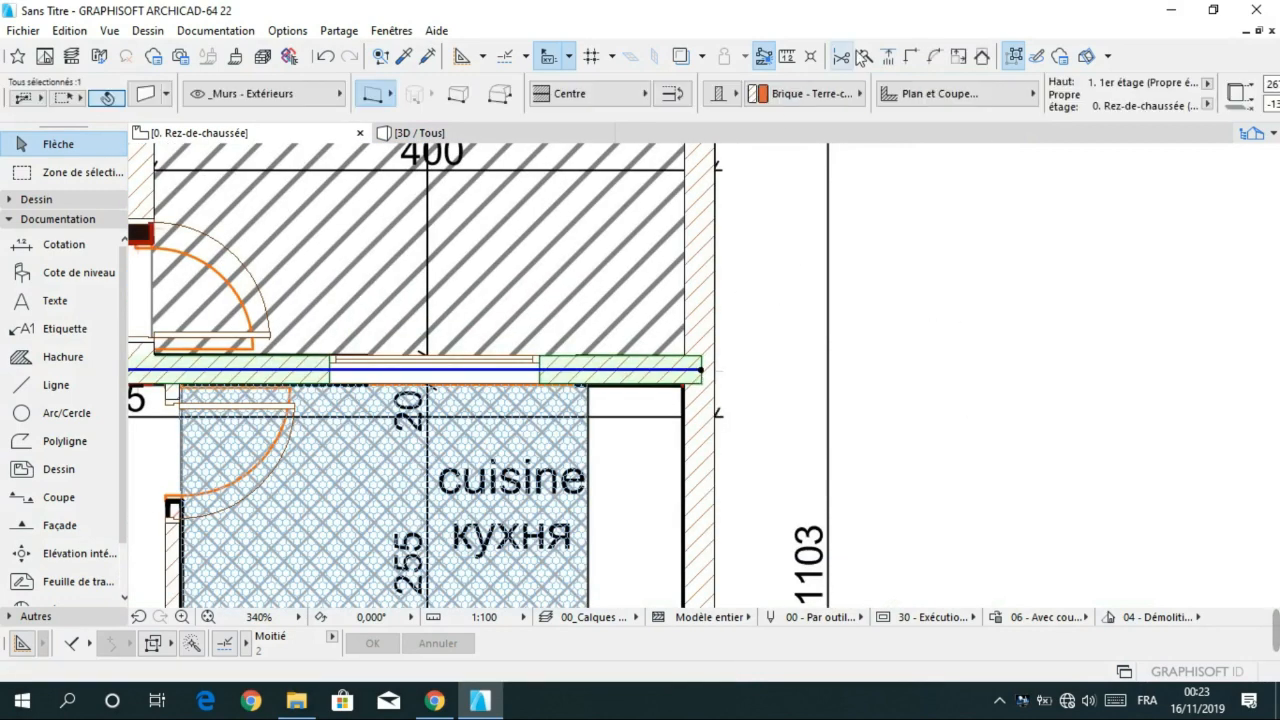
left_click(892, 58)
left_click(716, 380)
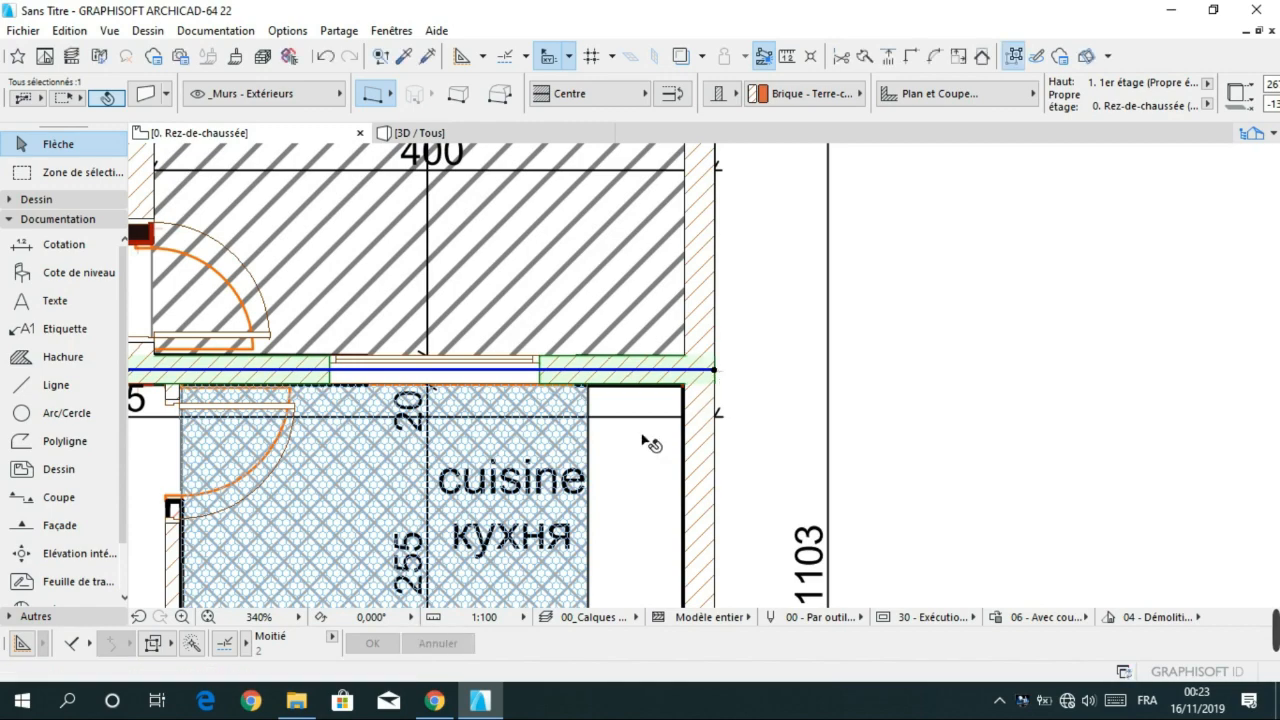
left_click(645, 440)
- Check the floor fills and the remaining rooms across the ground floor plan
scroll(507, 406, "down", 4)
middle_click_drag(508, 408, 848, 380)
scroll(812, 392, "down", 3)
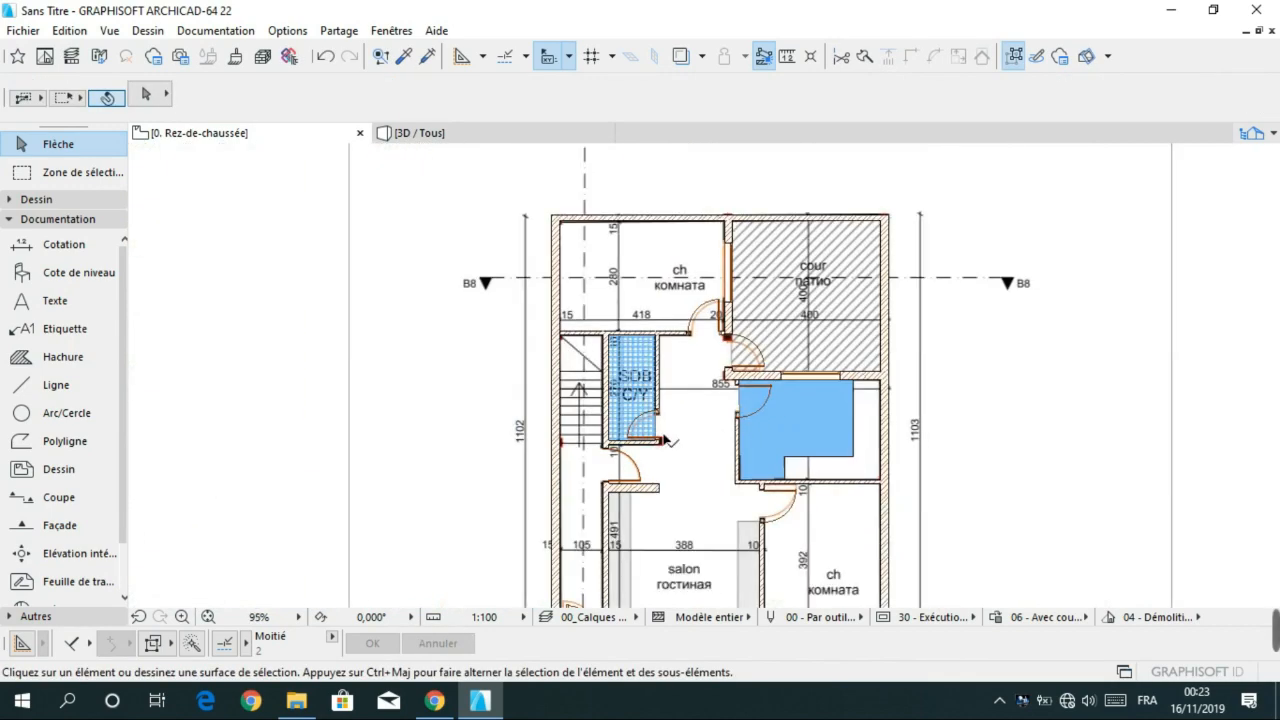
middle_click_drag(712, 468, 647, 223)
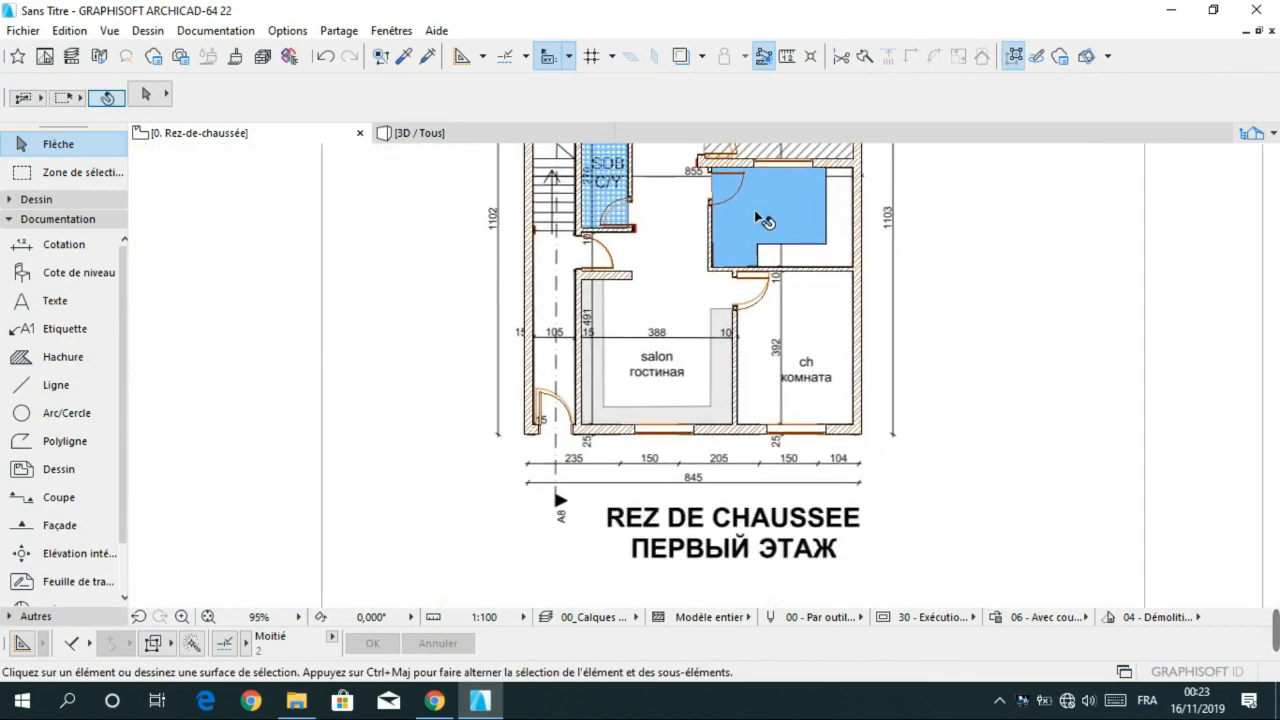
scroll(755, 210, "up", 6)
scroll(694, 290, "down", 4)
middle_click_drag(592, 376, 590, 302)
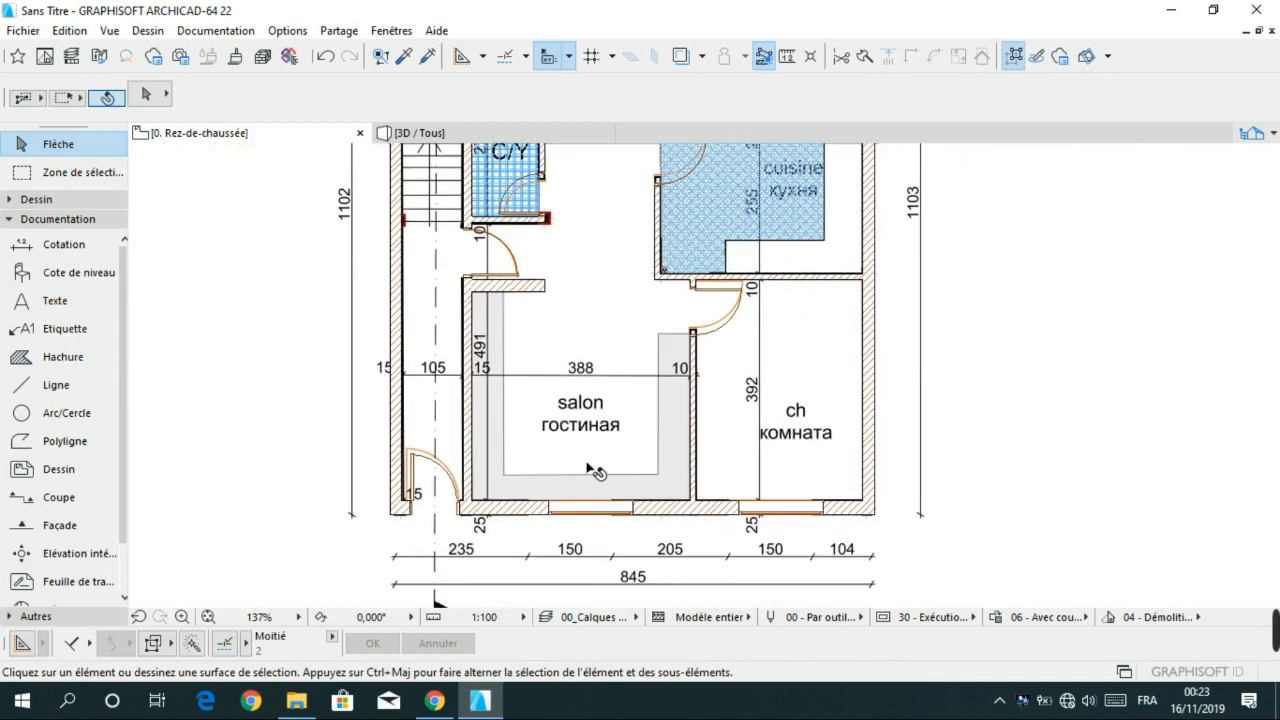
- Browse the fill patterns for the cuisine floor fill, then delete the fill
scroll(720, 218, "up", 4)
left_click(717, 213)
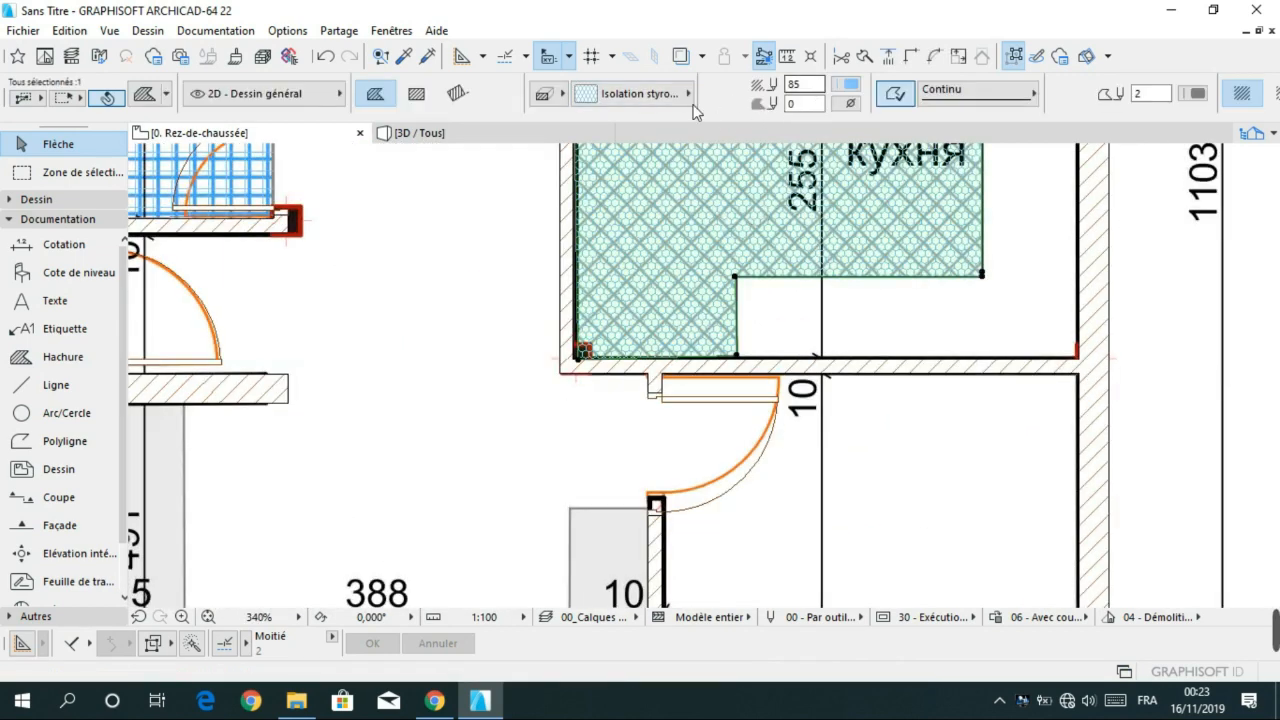
left_click(648, 95)
left_click(651, 97)
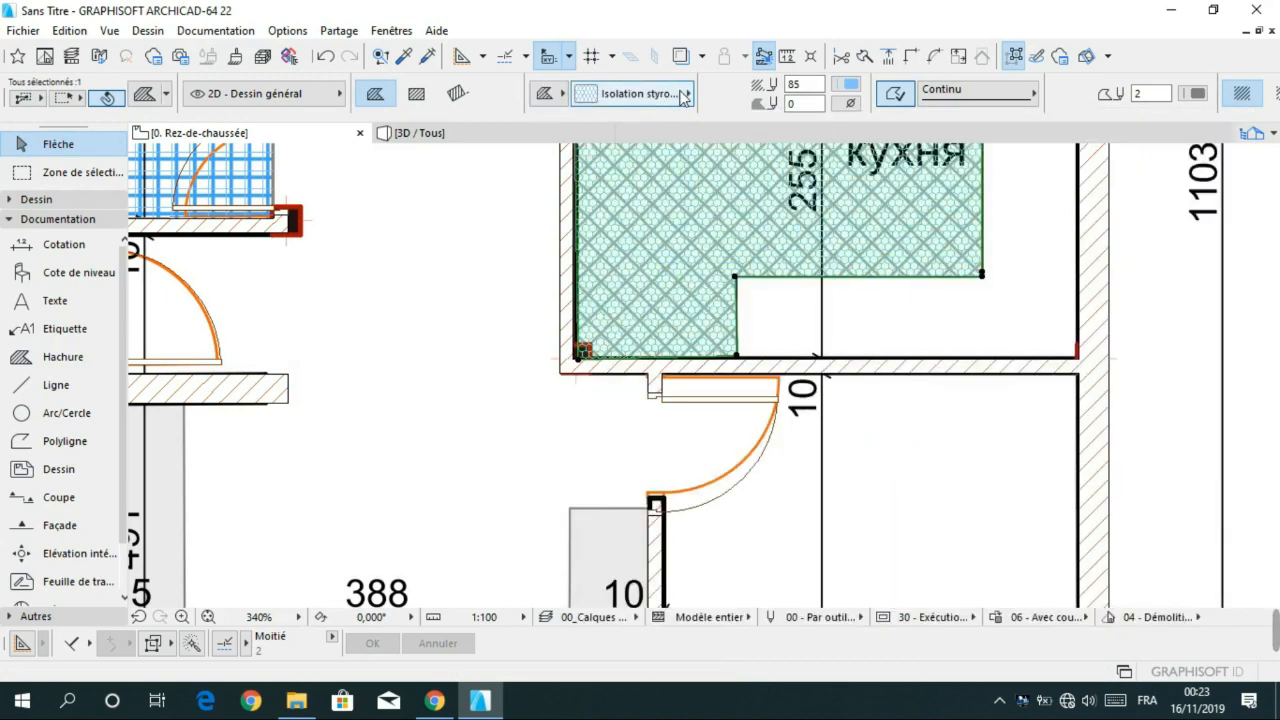
left_click(657, 95)
scroll(791, 399, "down", 3)
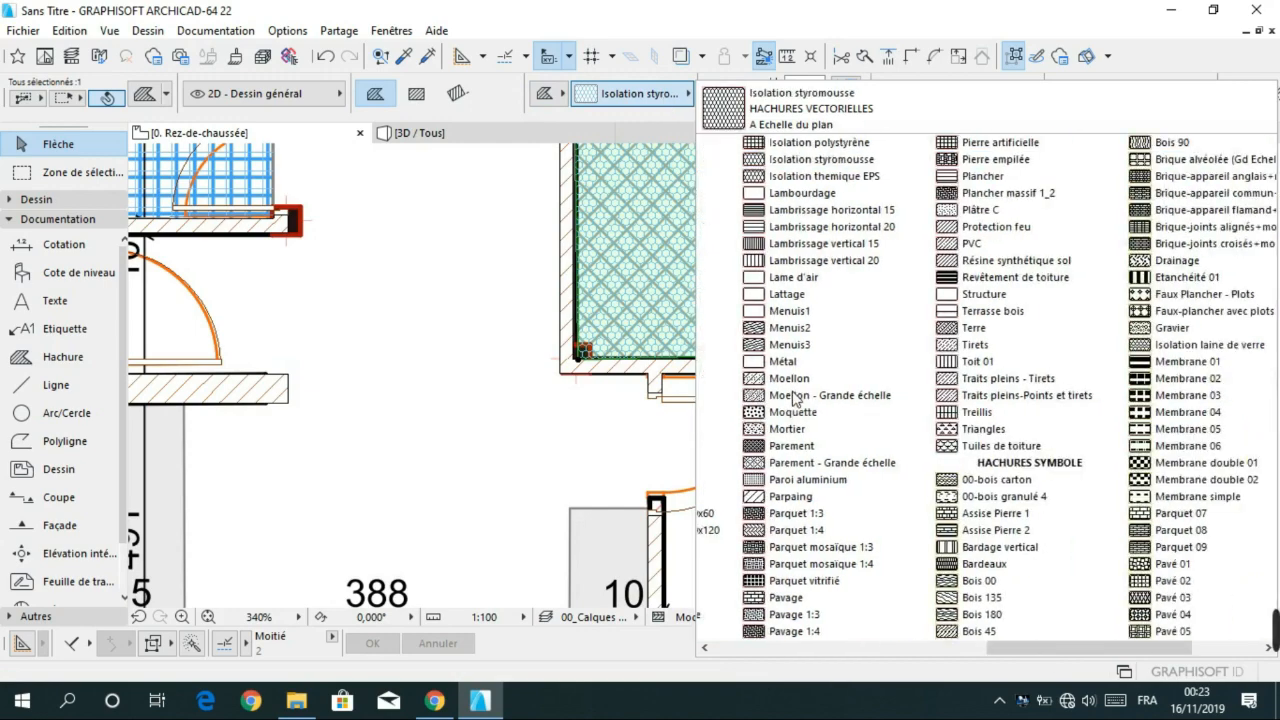
scroll(800, 397, "up", 4)
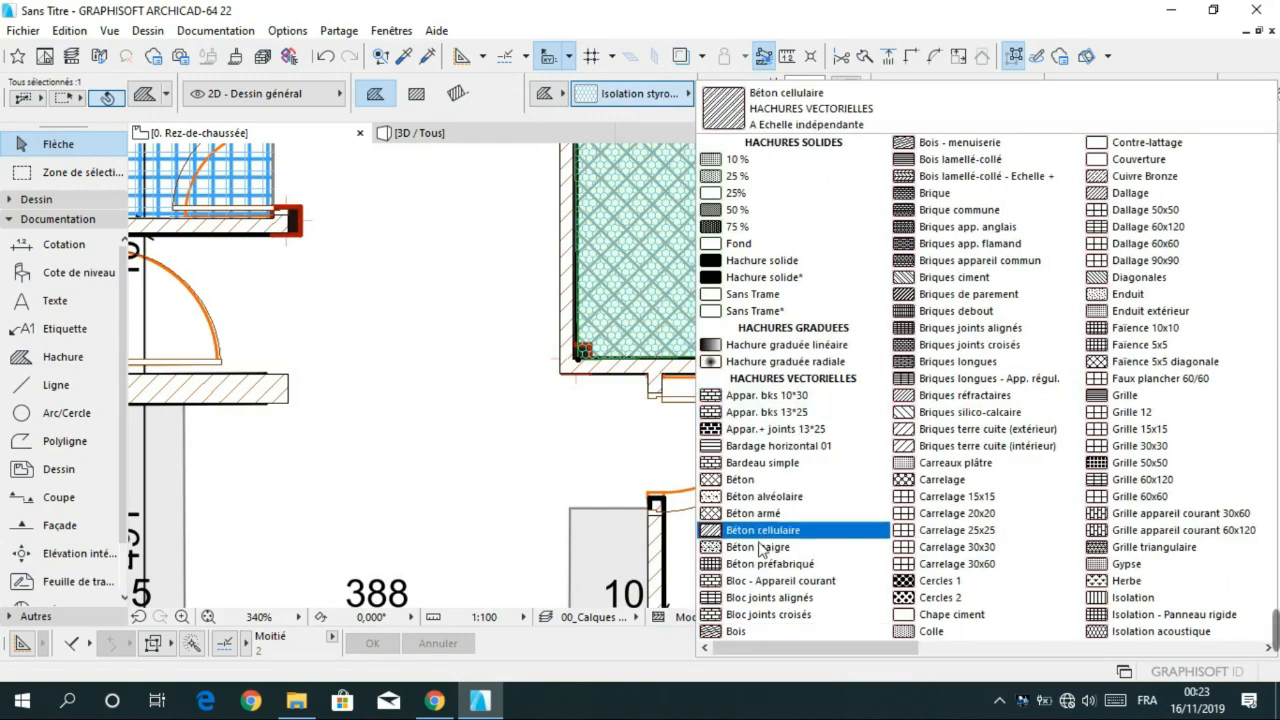
left_click(548, 404)
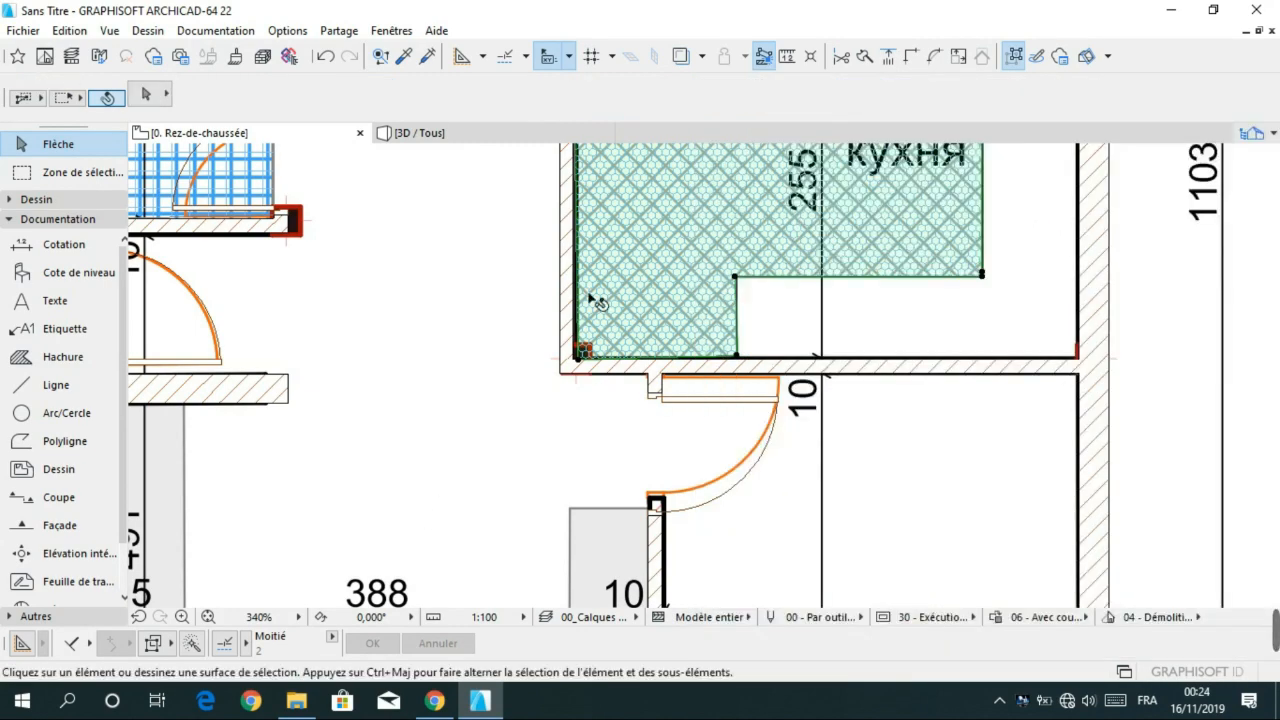
key("Escape")
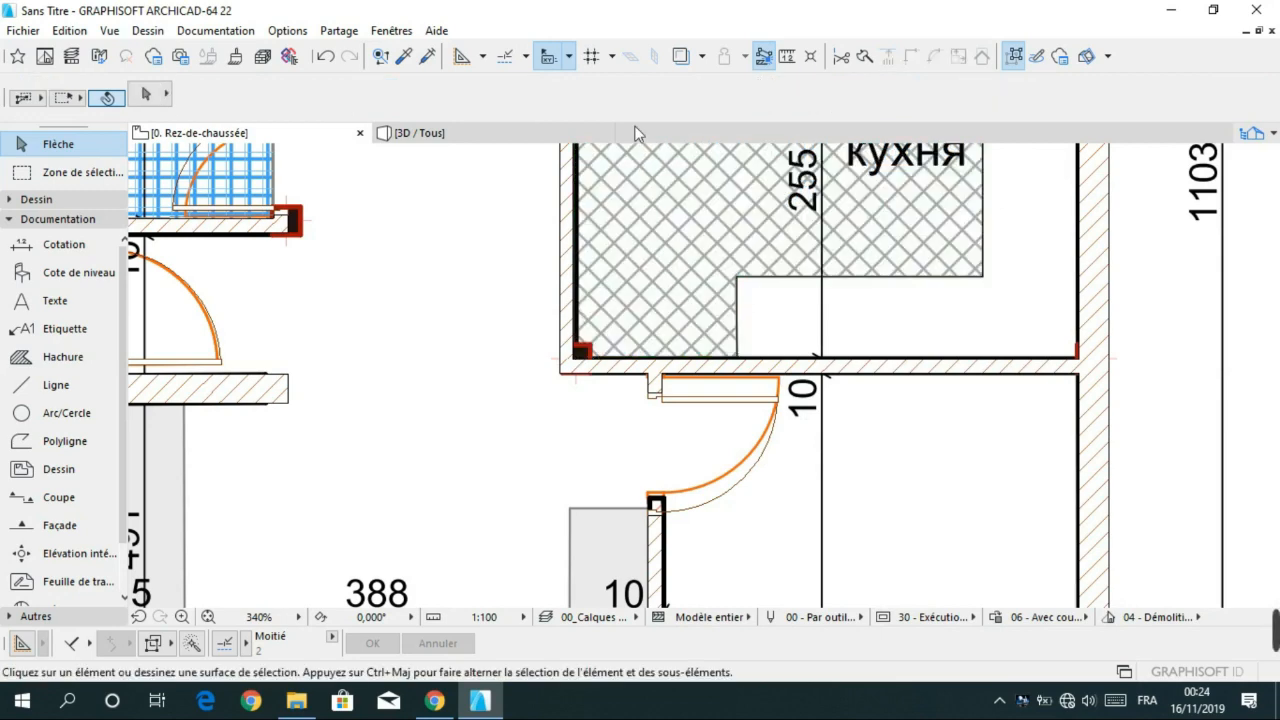
- Browse the Fill tool's patterns for a replacement cuisine fill and undo the fill's deletion
left_click(60, 357)
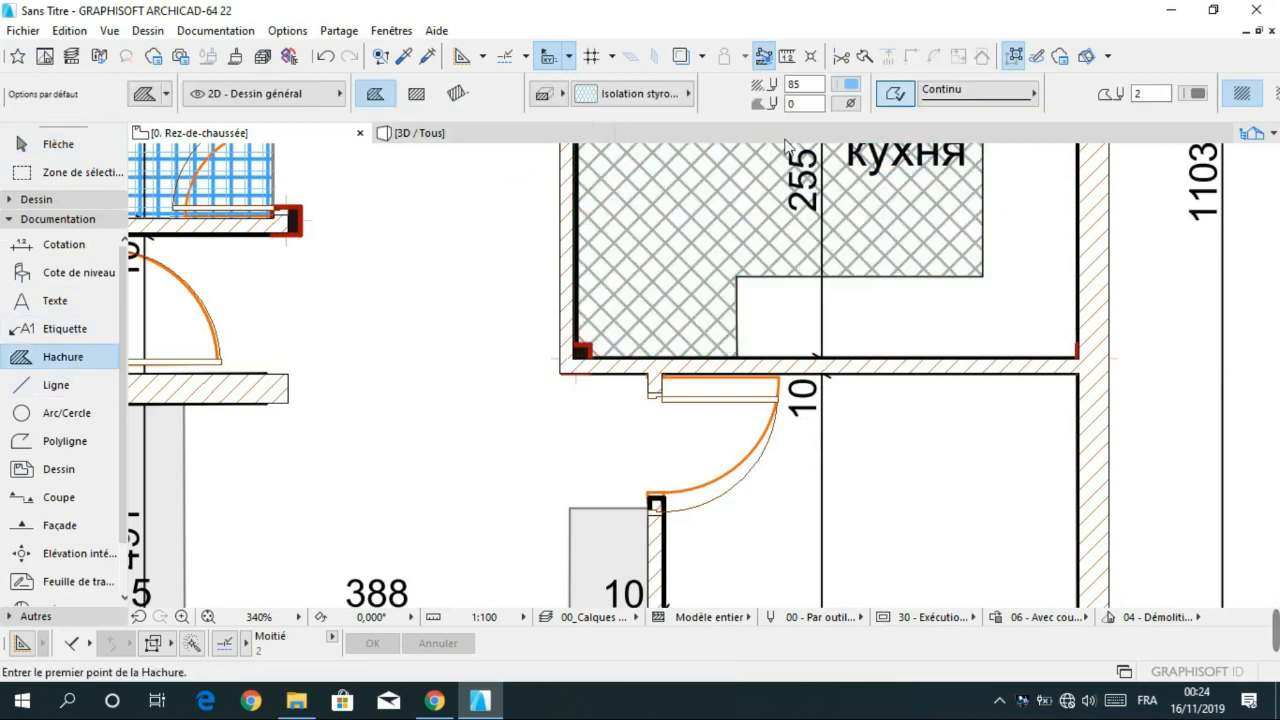
left_click(668, 103)
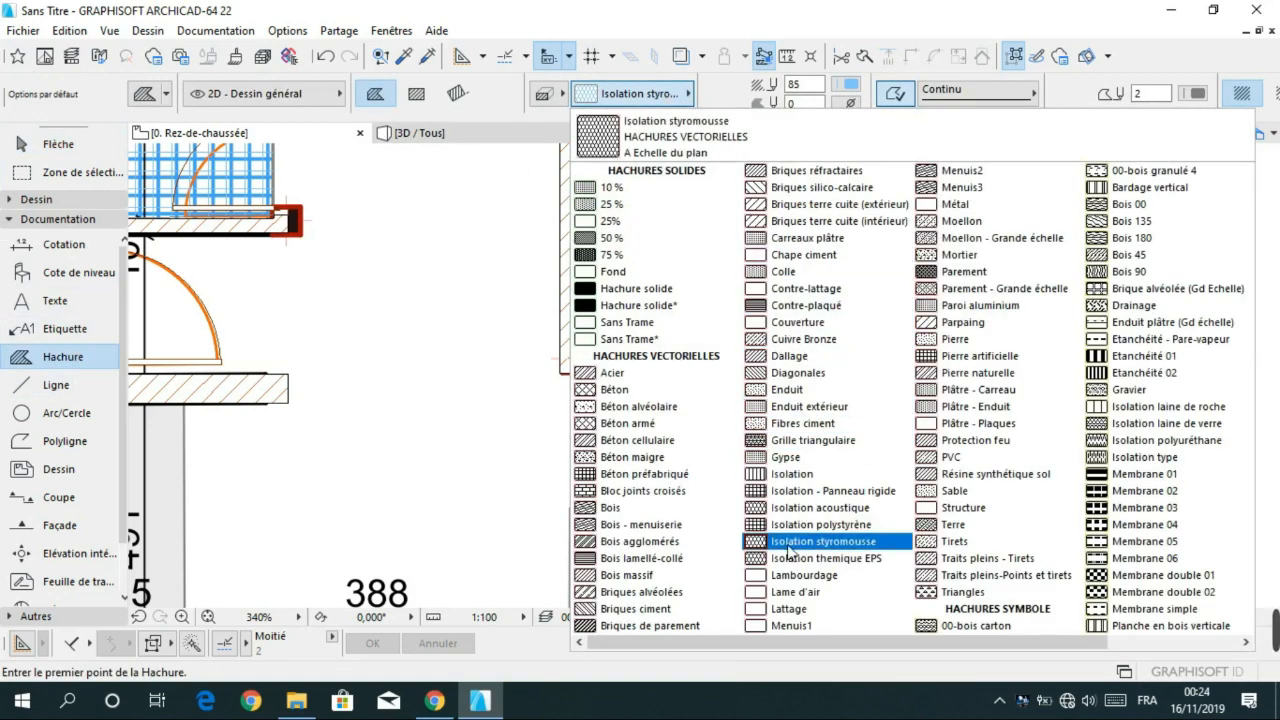
scroll(919, 575, "right", 1)
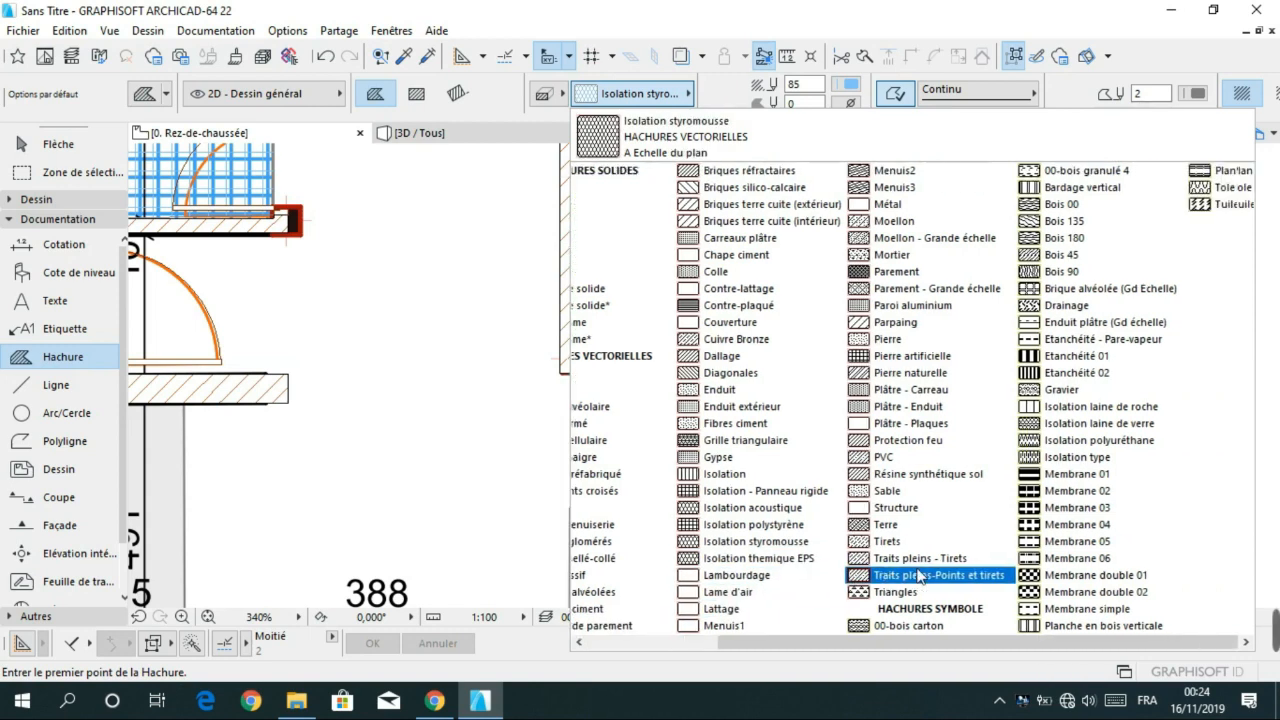
scroll(919, 575, "right", 1)
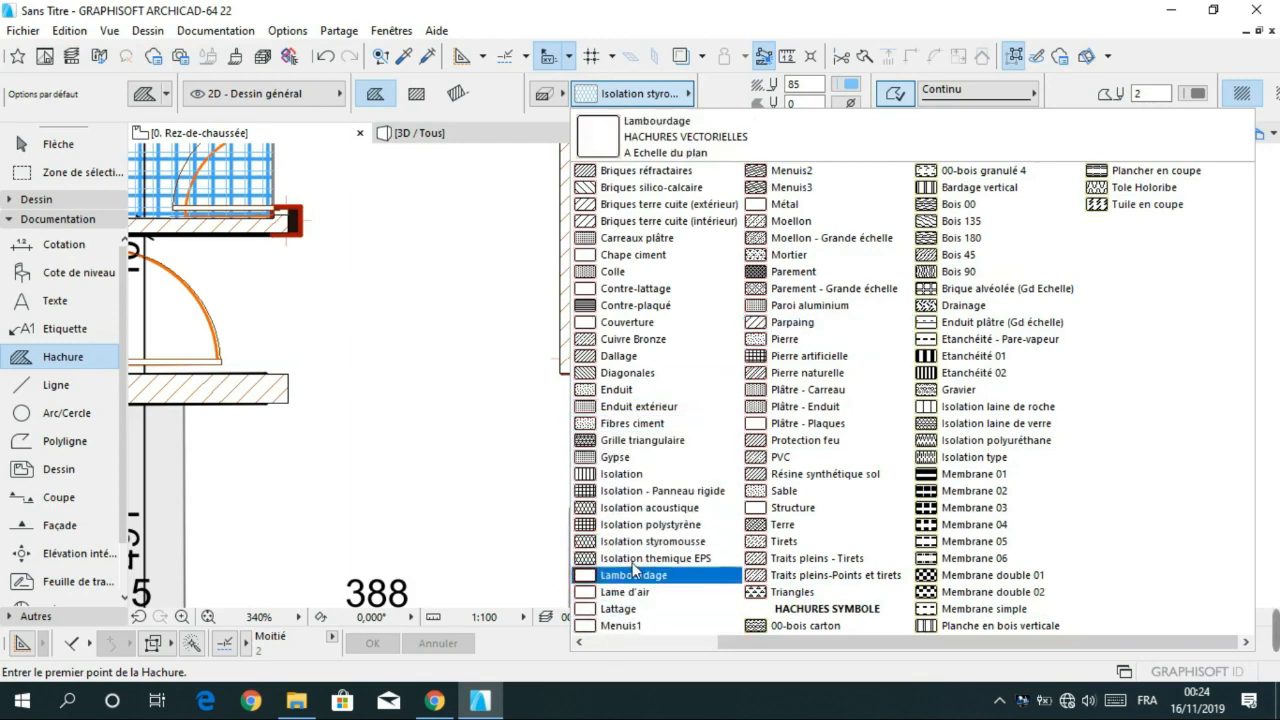
left_click(686, 513)
left_click(324, 57)
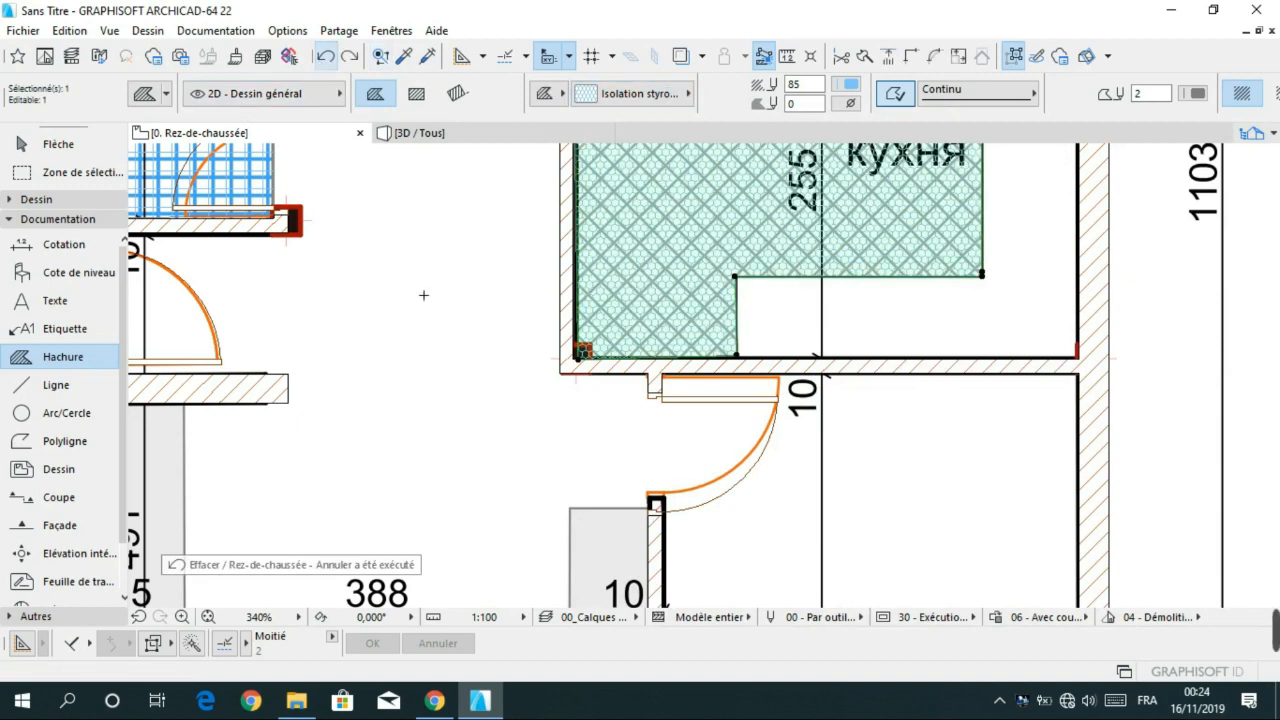
scroll(497, 429, "down", 3)
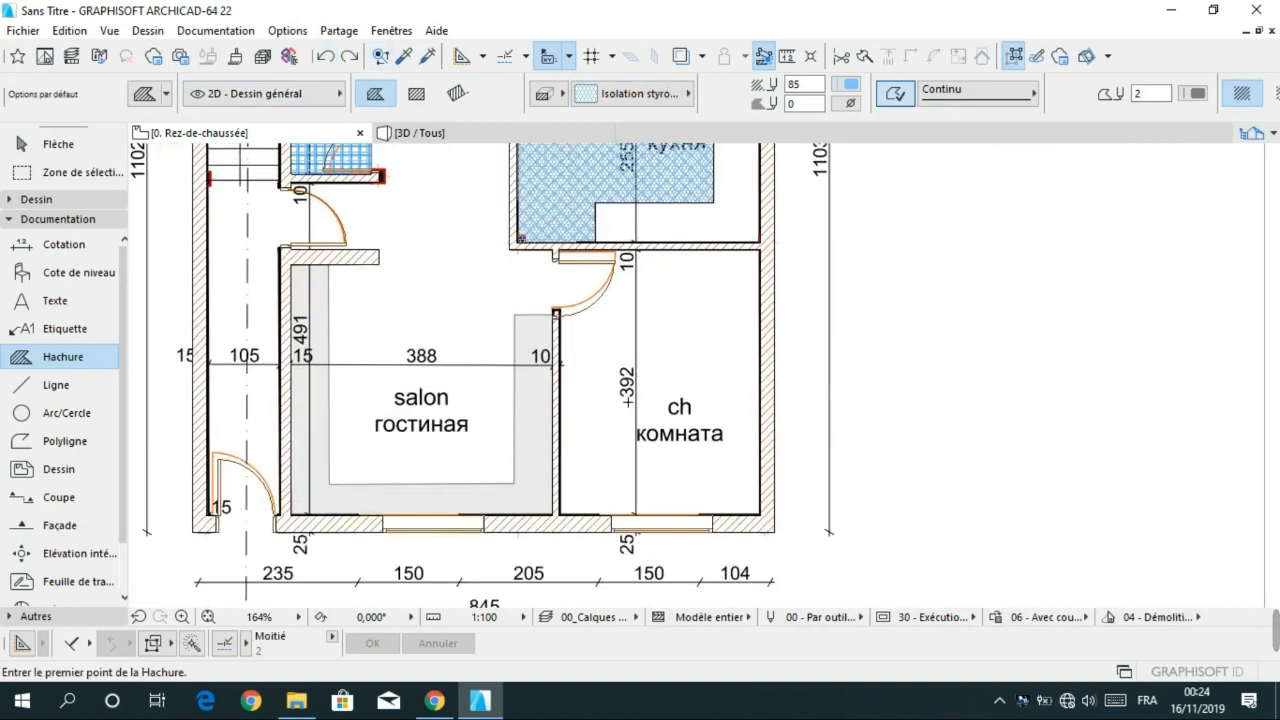
left_click(60, 385)
left_click(338, 268)
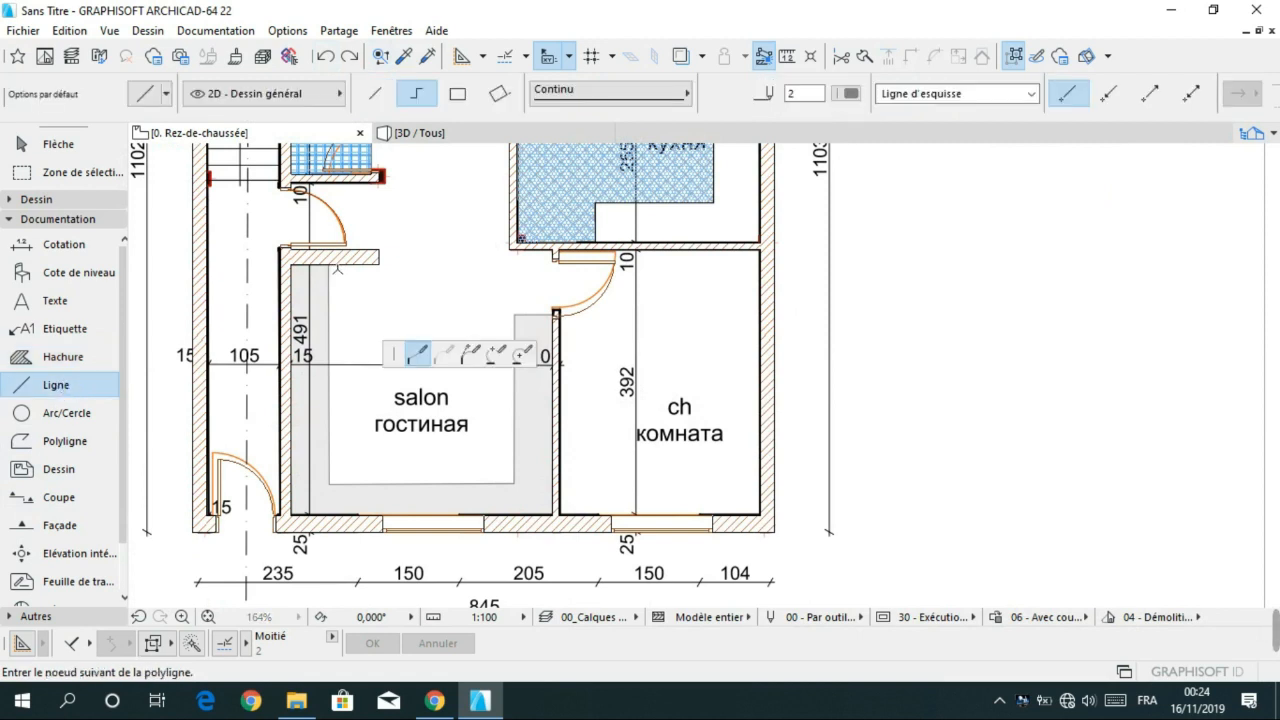
left_click(331, 483)
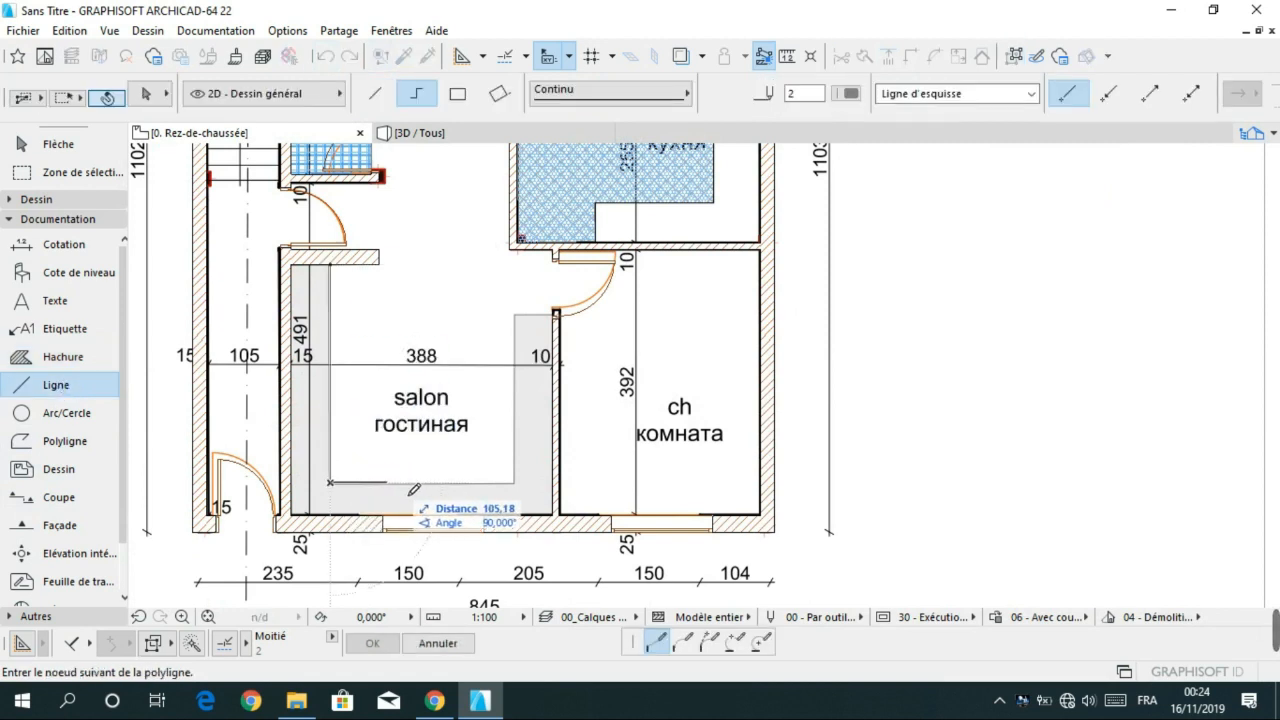
left_click(515, 482)
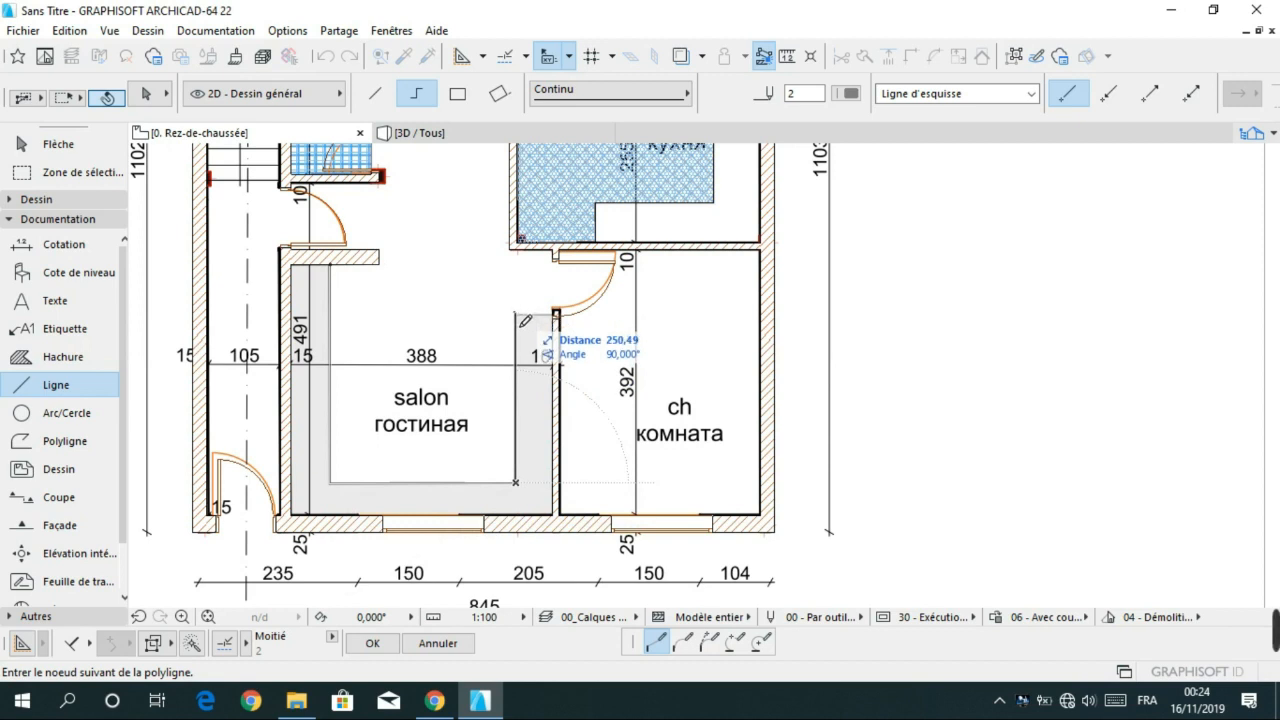
left_click(516, 313)
left_click(554, 316)
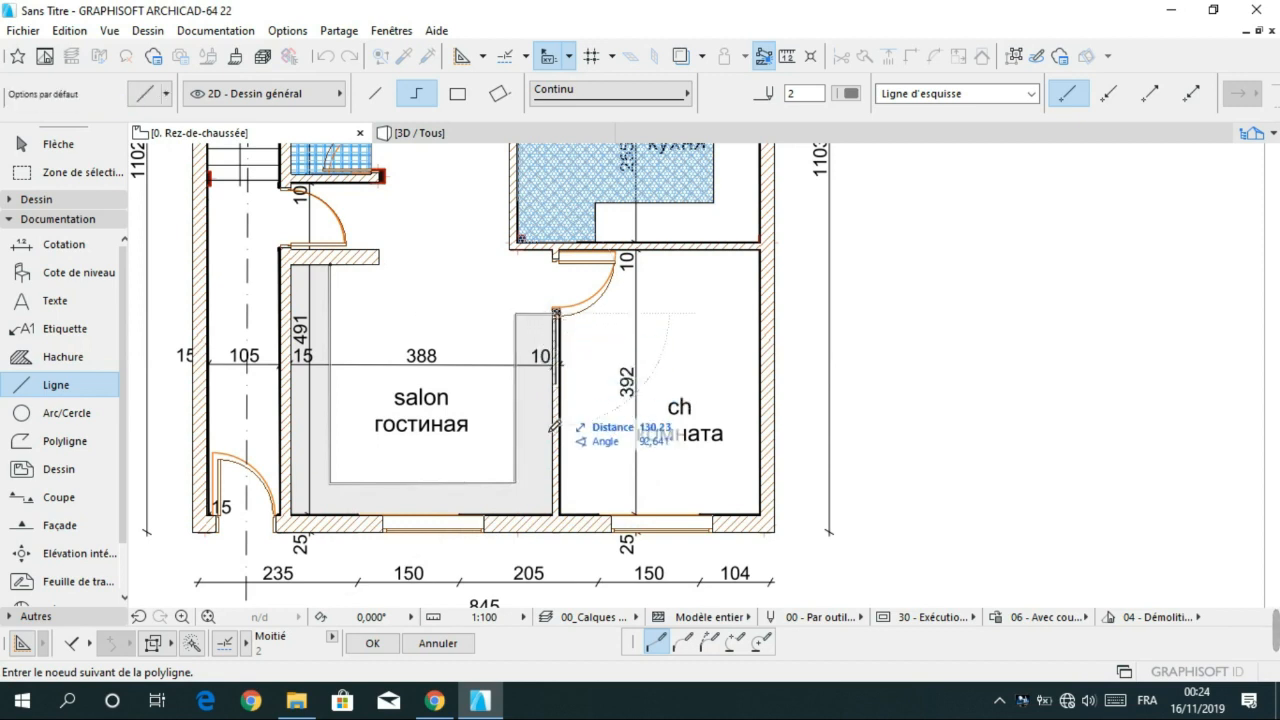
key("Escape")
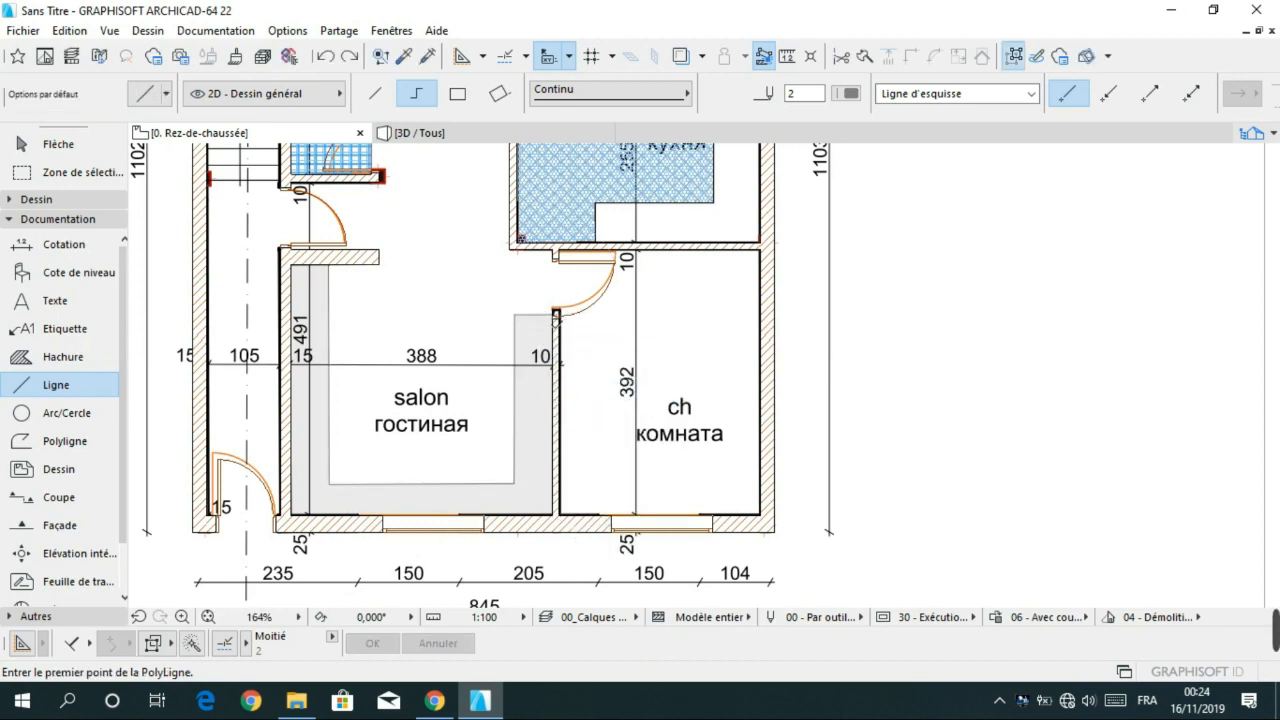
left_click(556, 318)
key("Escape")
left_click(556, 318)
key("Escape")
- Draw a closed U-shaped polyline around the salon's grey strip, following its inner edge and the surrounding wall faces
scroll(395, 320, "up", 2)
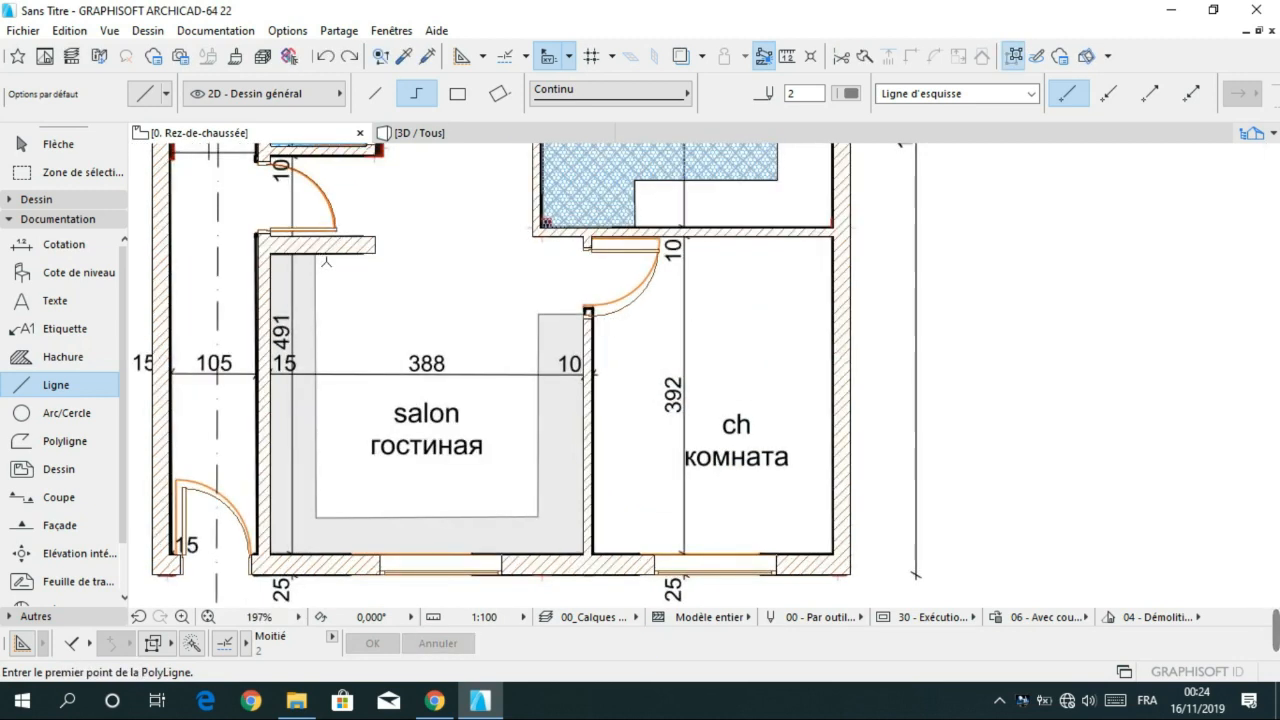
left_click(314, 515)
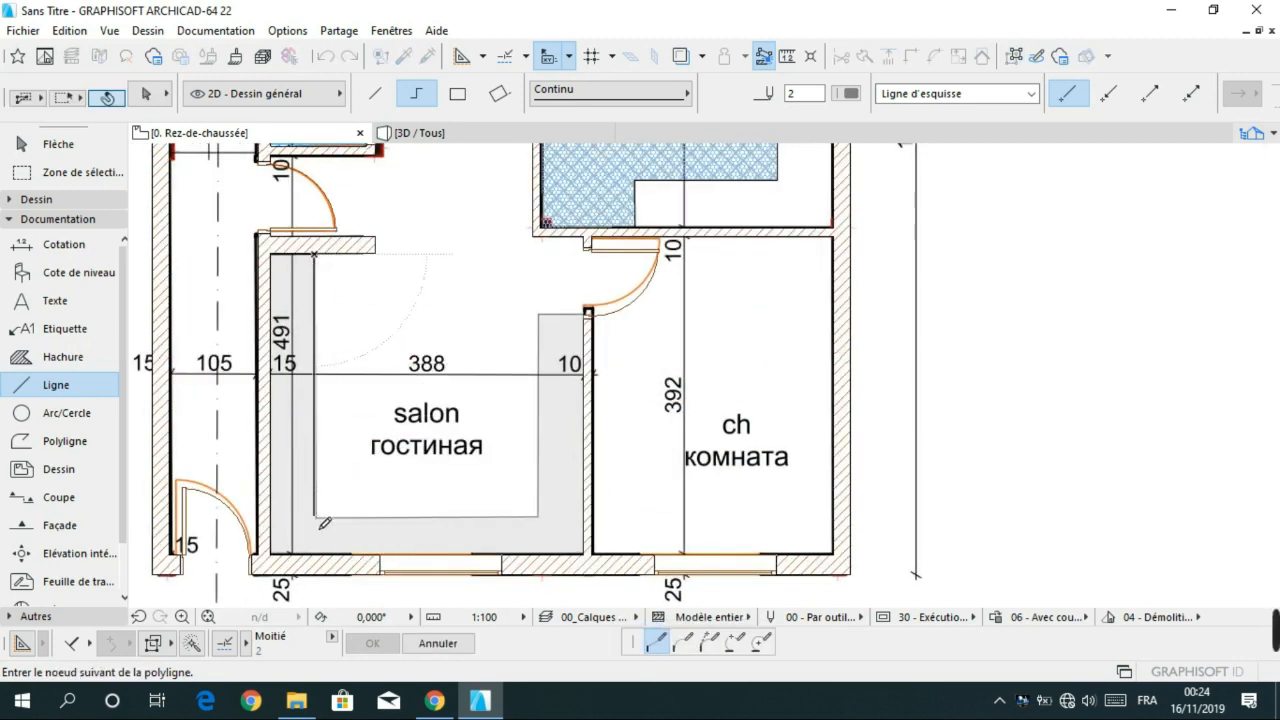
left_click(531, 515)
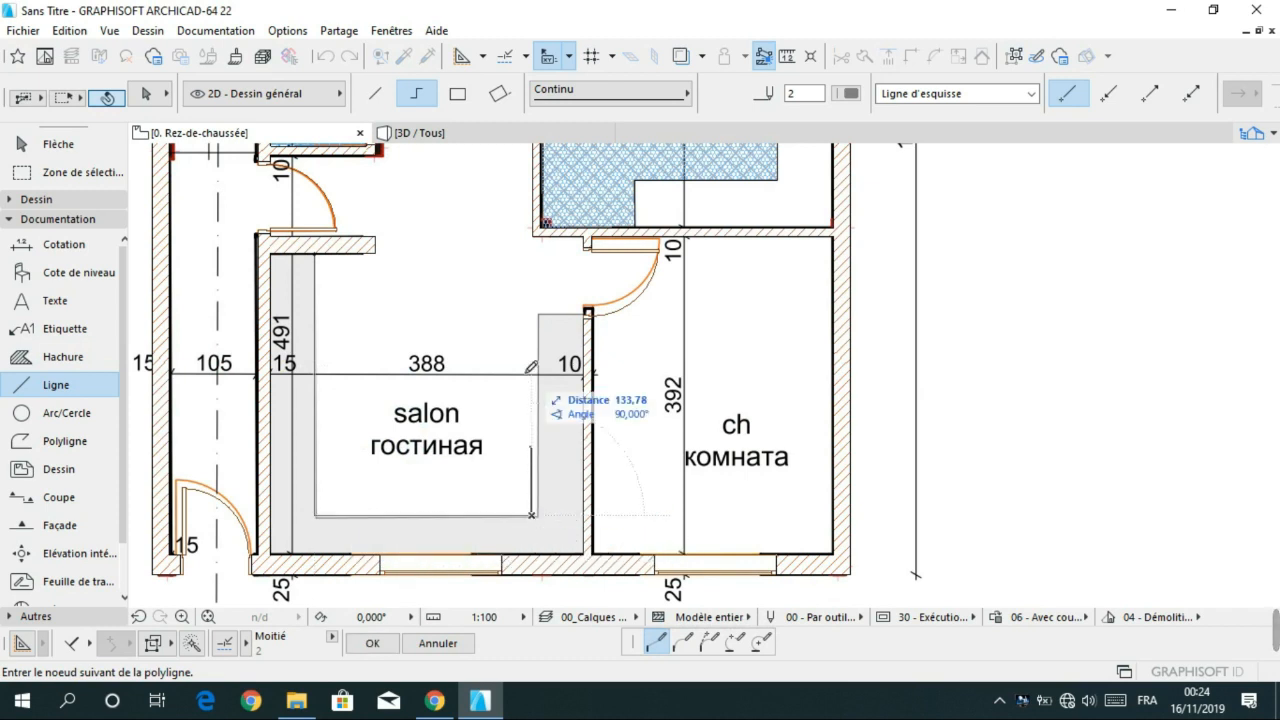
left_click(531, 315)
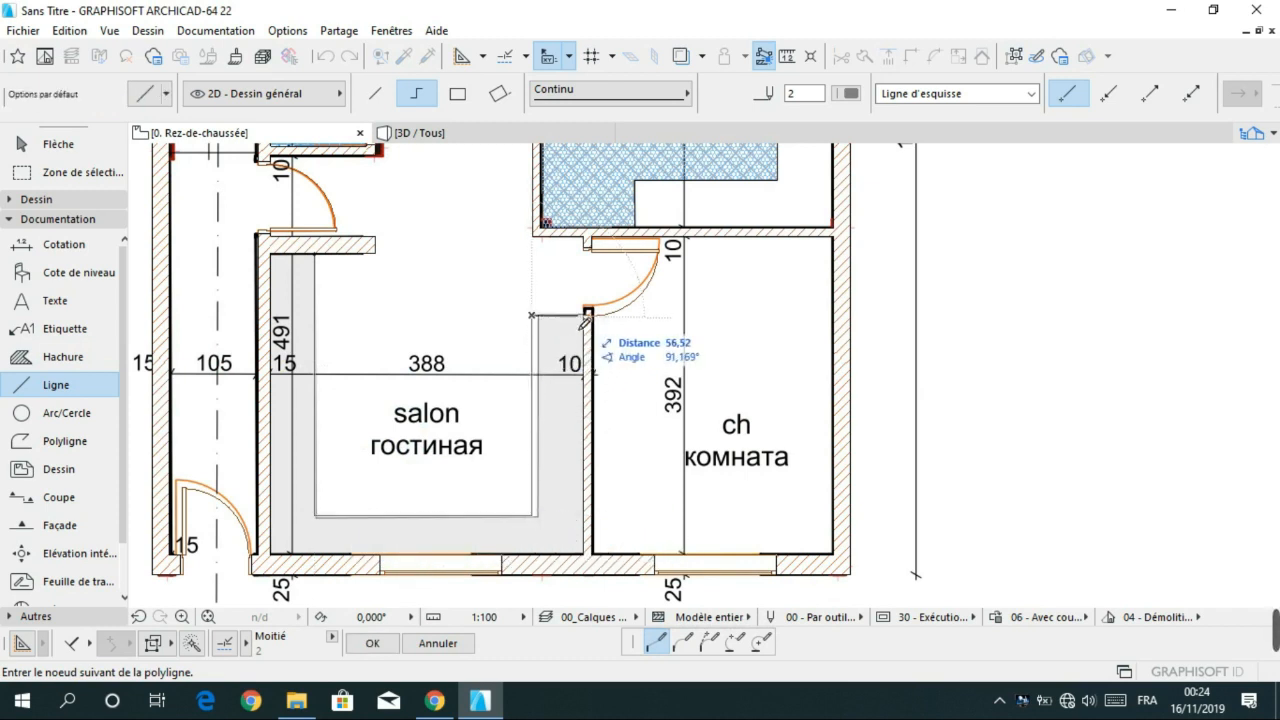
left_click(587, 316)
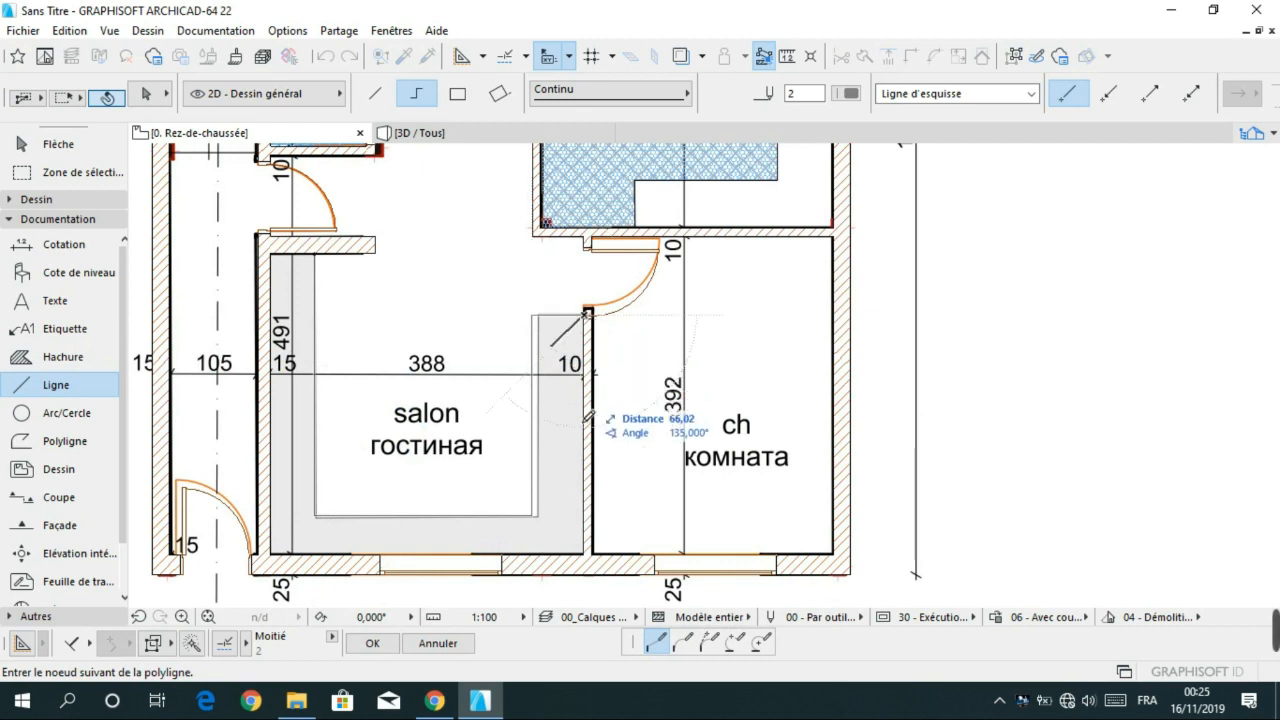
left_click(586, 552)
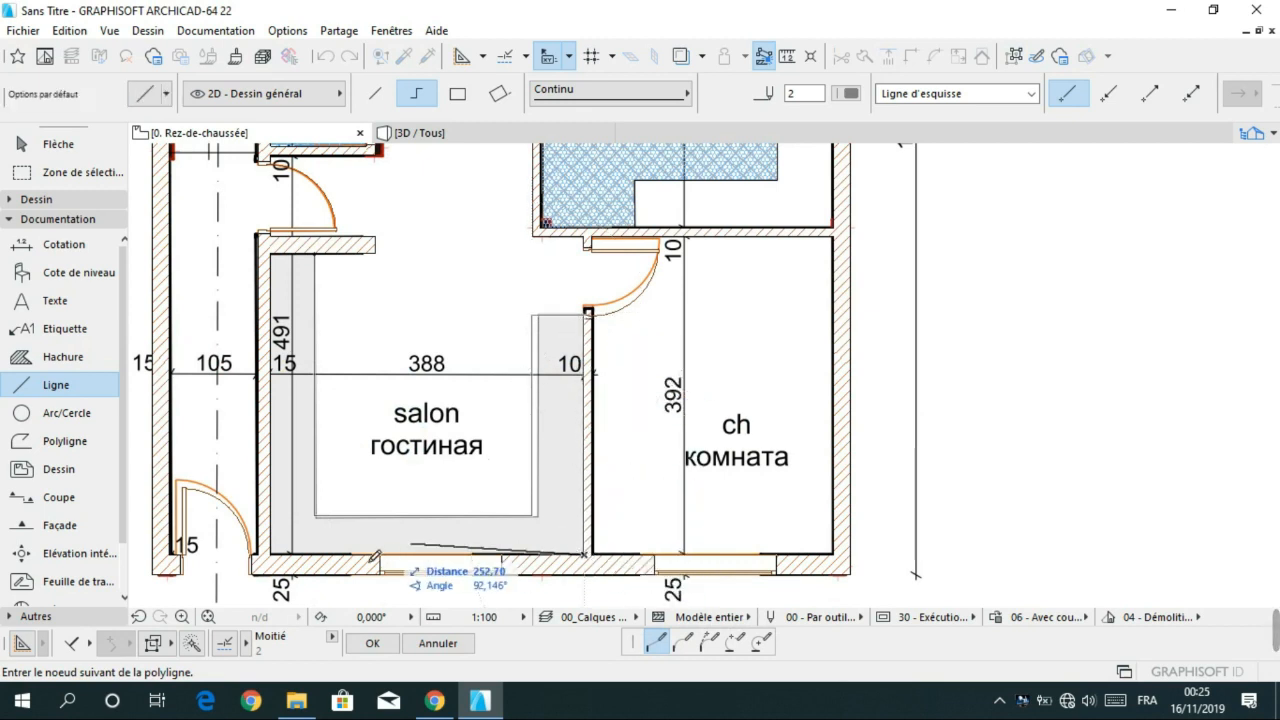
left_click(270, 552)
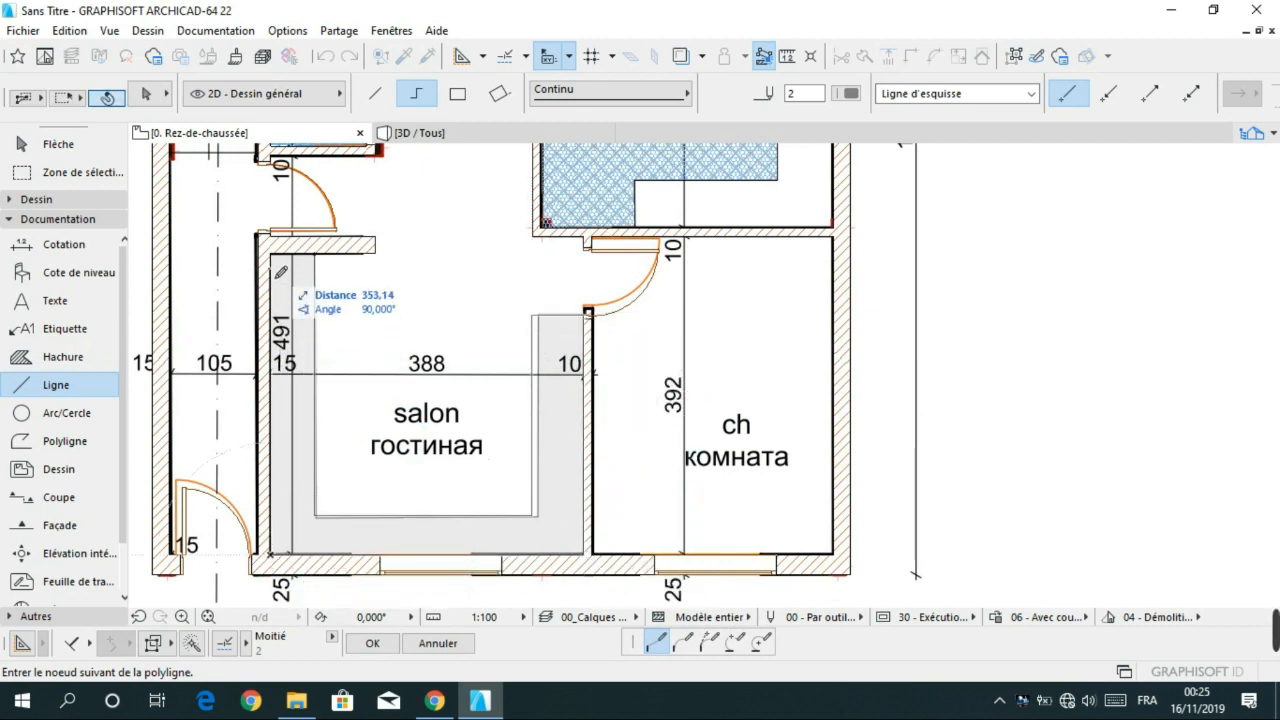
left_click(270, 254)
double_click(316, 257)
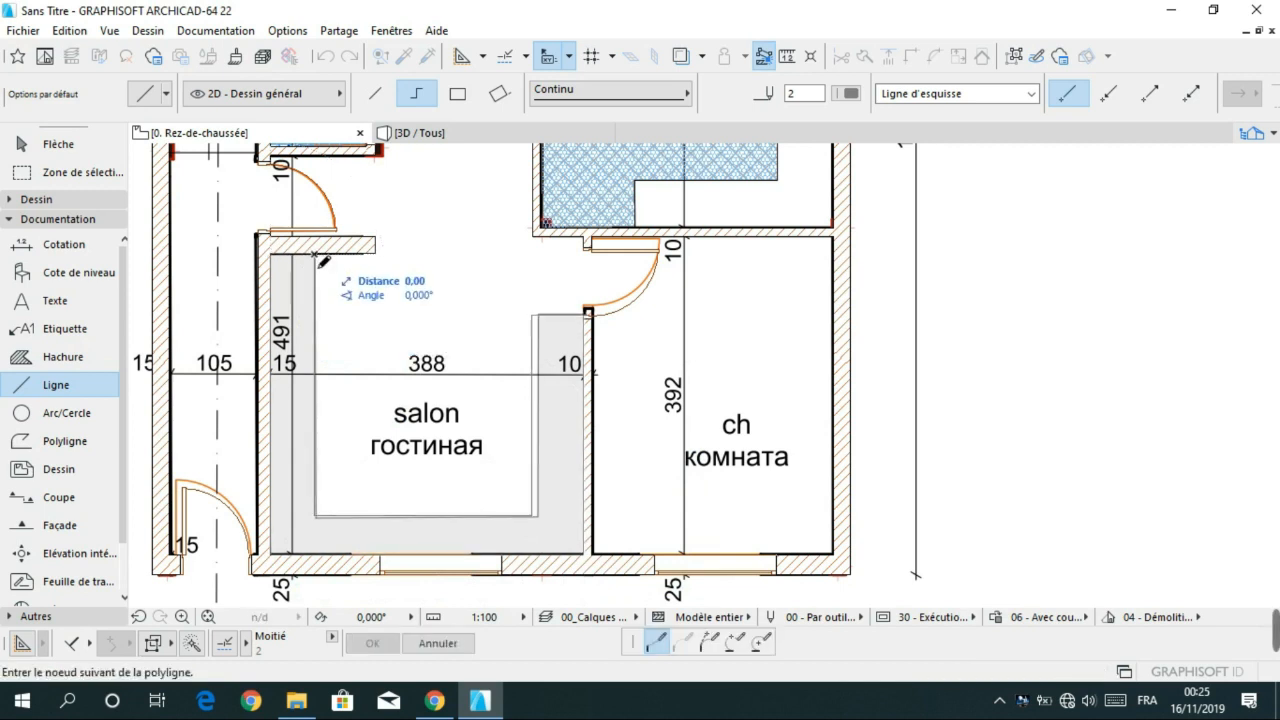
key("Escape")
key("Escape")
- Set the Fill tool's pattern pen to the light red pen 108
left_click(62, 357)
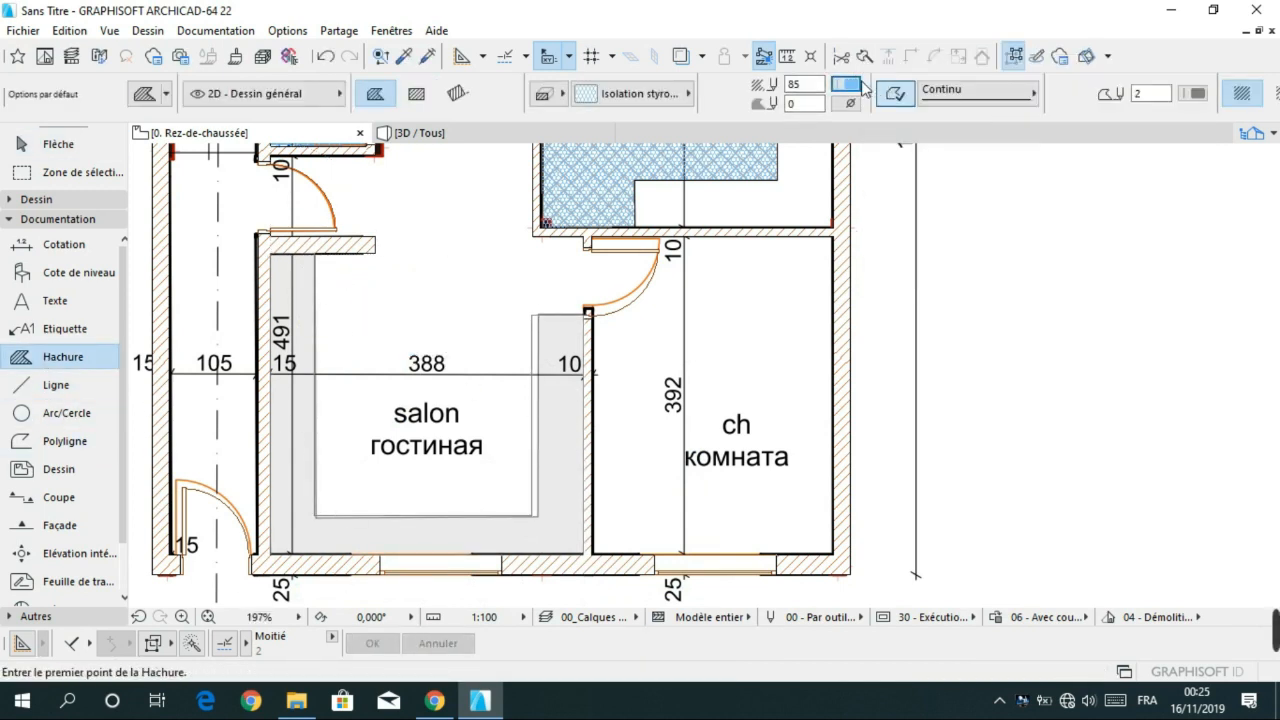
left_click(848, 84)
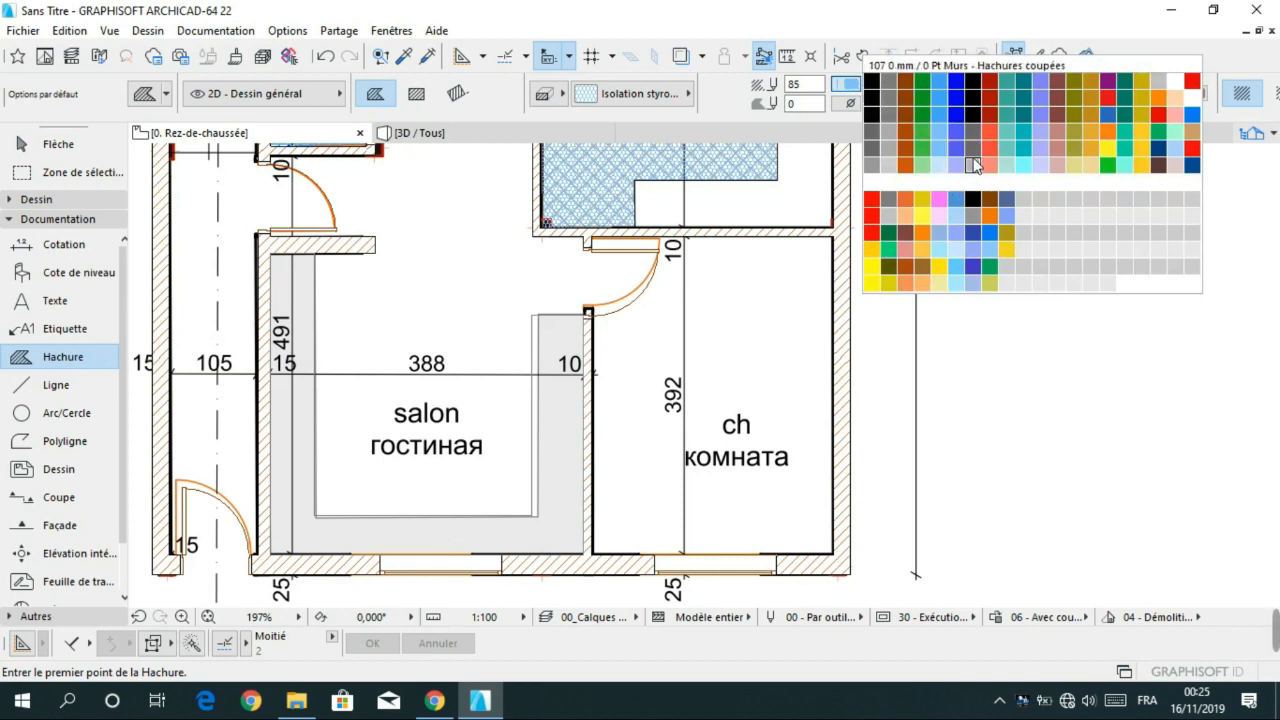
left_click(989, 165)
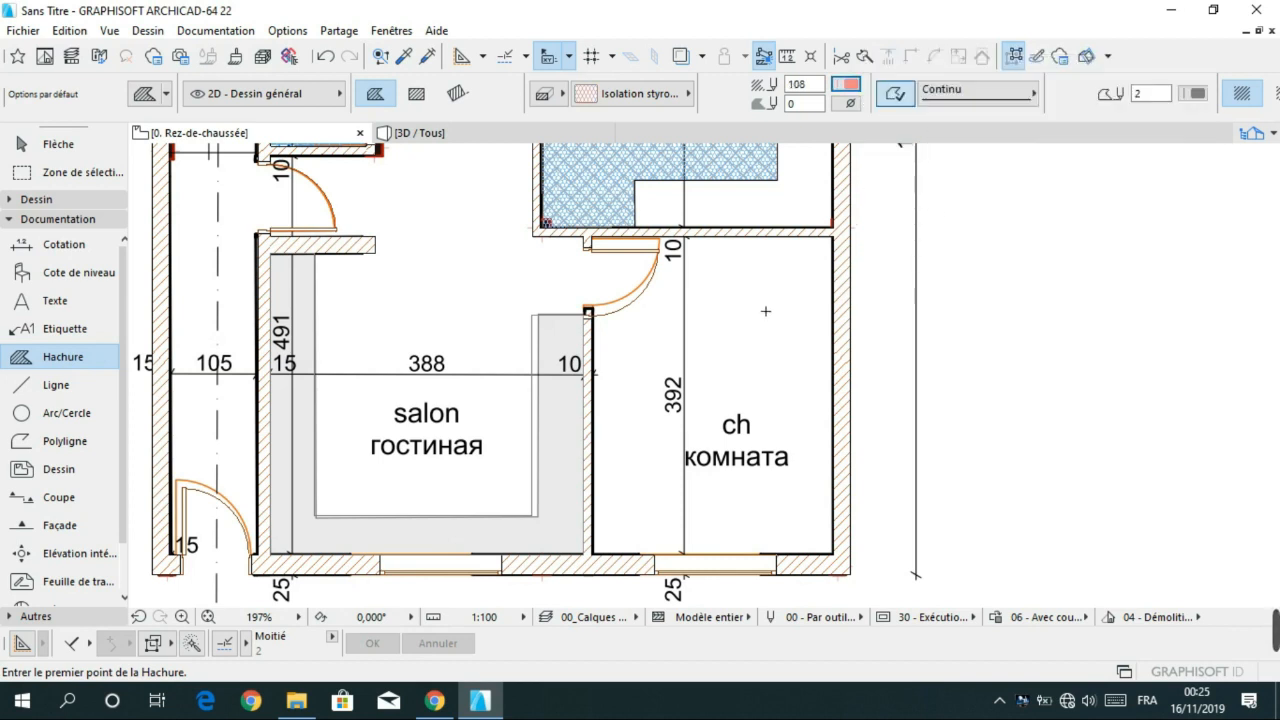
- Try filling the U-shaped salon outline with the Isolation styromousse pattern, then undo the fill
key("space")
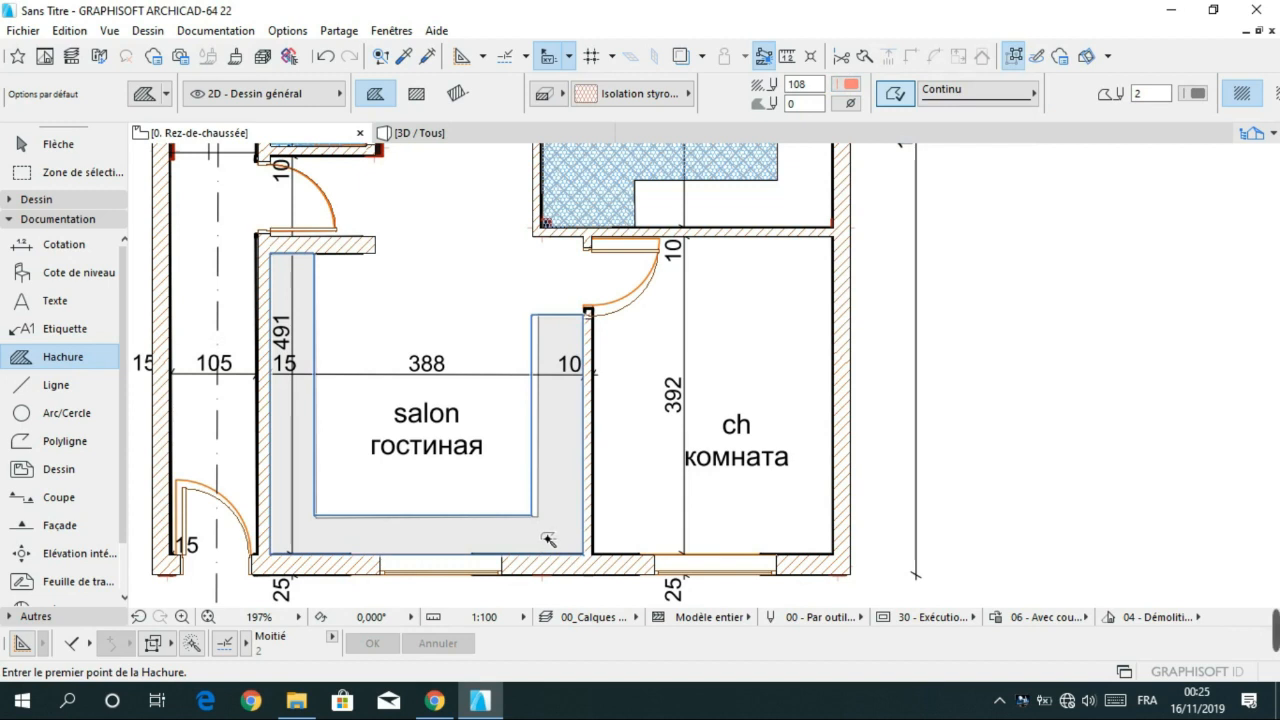
left_click(548, 540)
key("Escape")
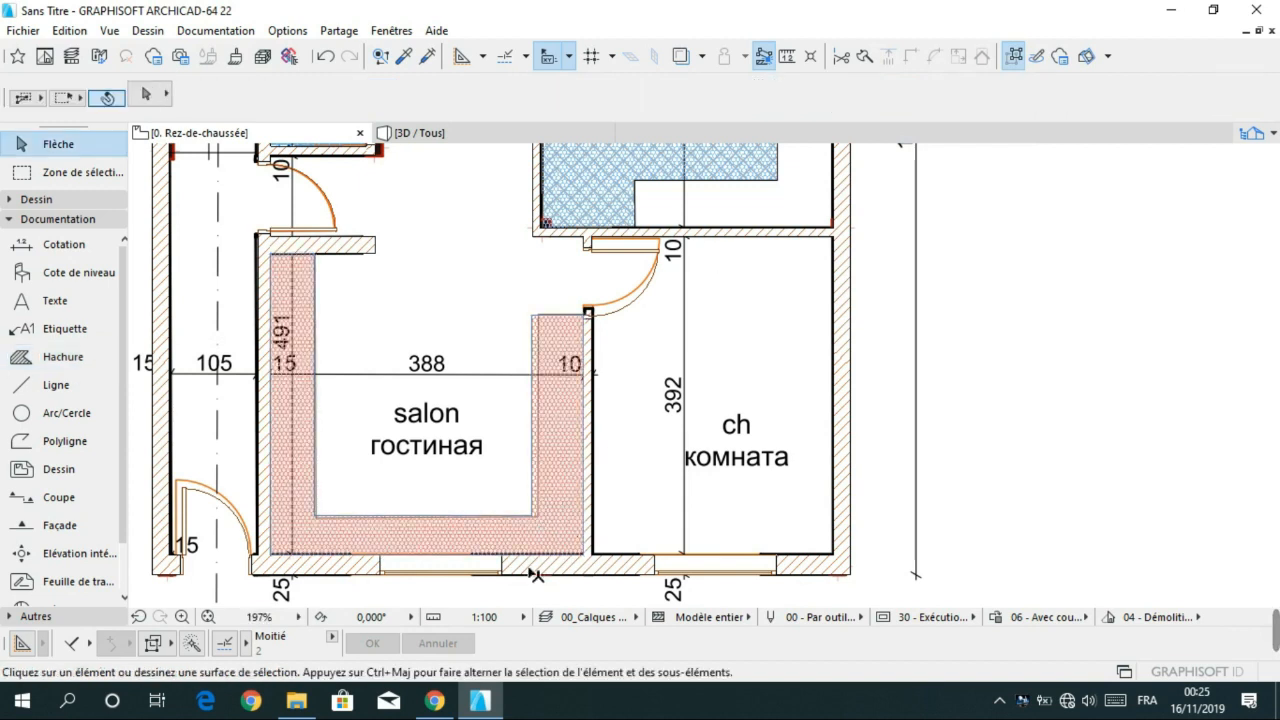
left_click(325, 57)
- Fill the U-shaped salon strip with the 25 % pattern in light red
left_click(60, 356)
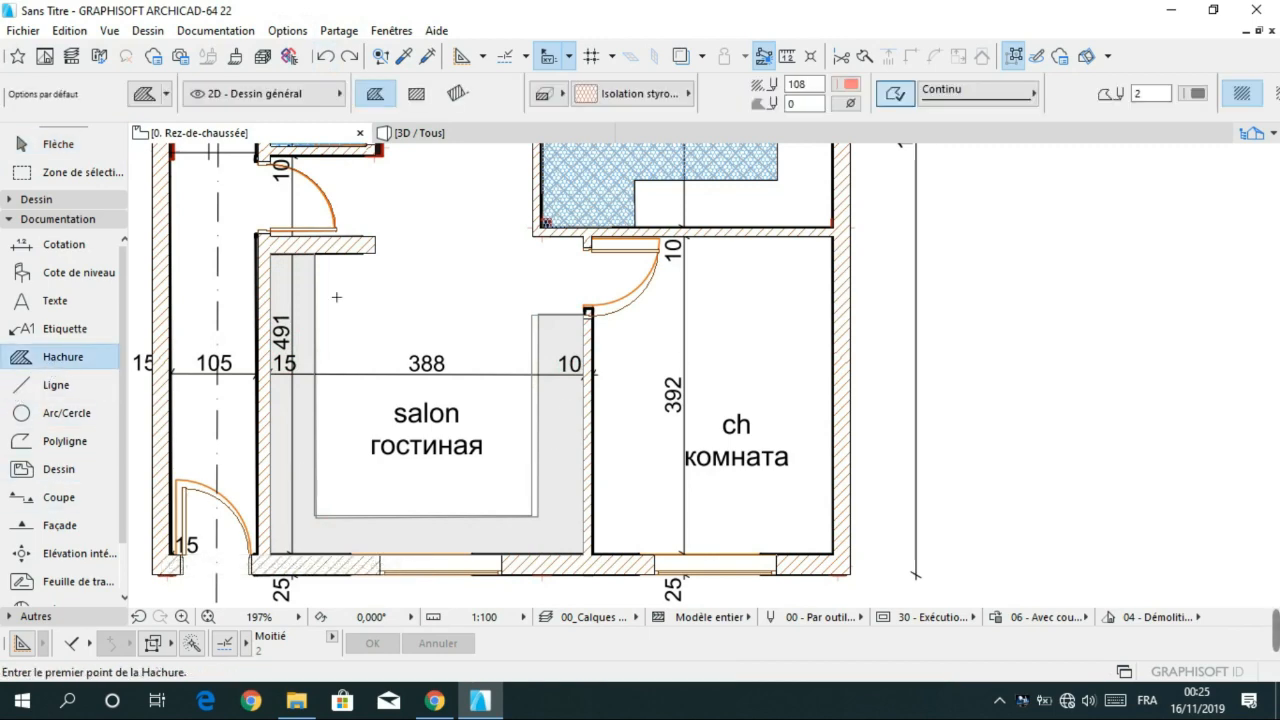
left_click(640, 95)
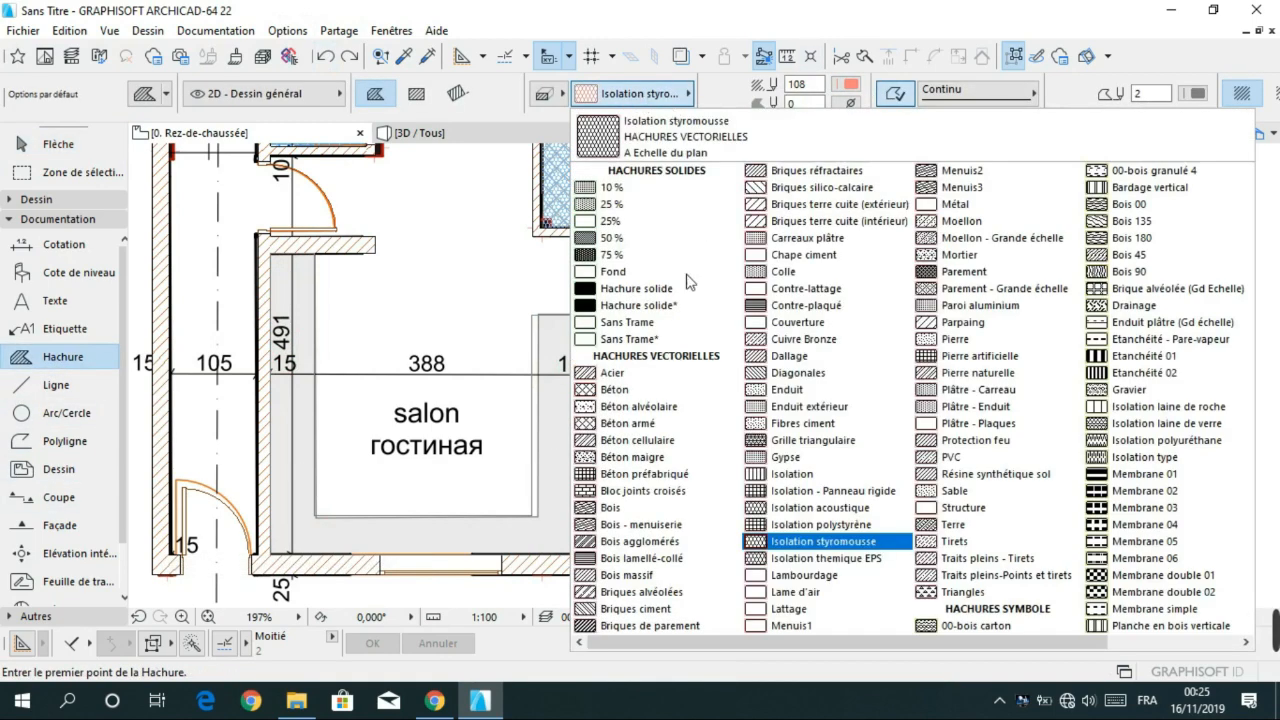
left_click(610, 206)
left_click(511, 547)
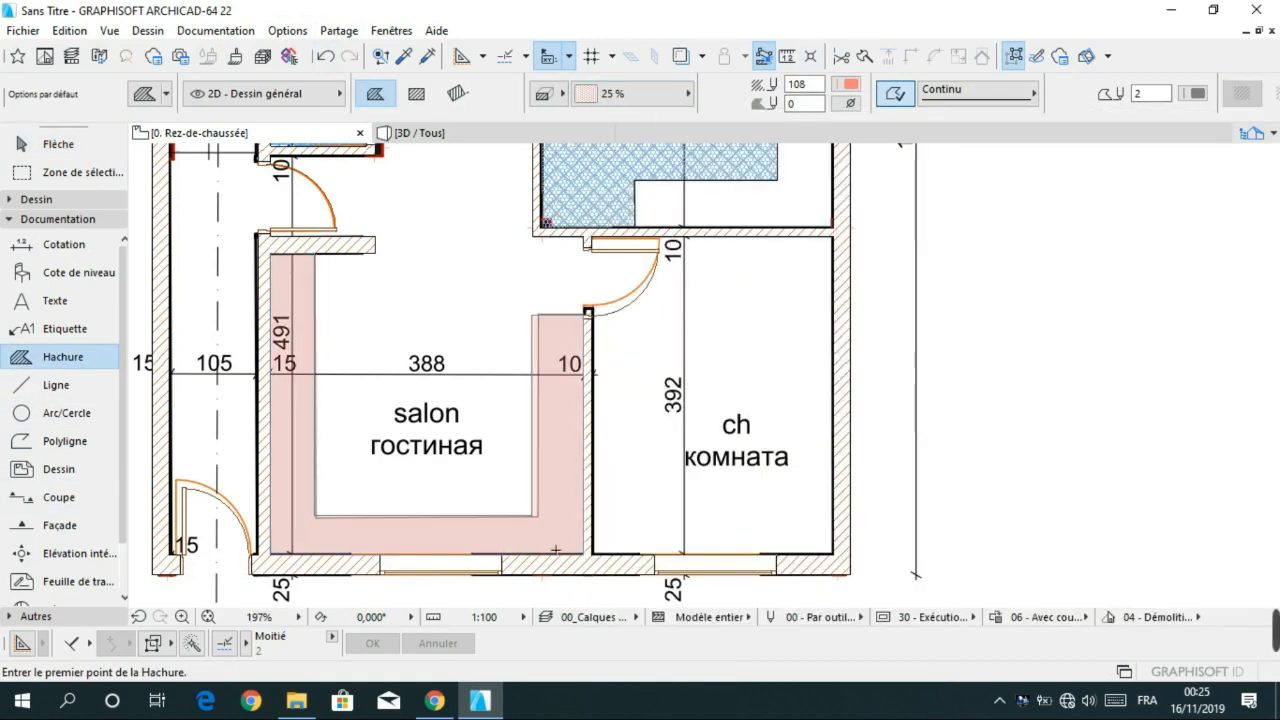
scroll(692, 371, "down", 2)
middle_click_drag(687, 355, 754, 558)
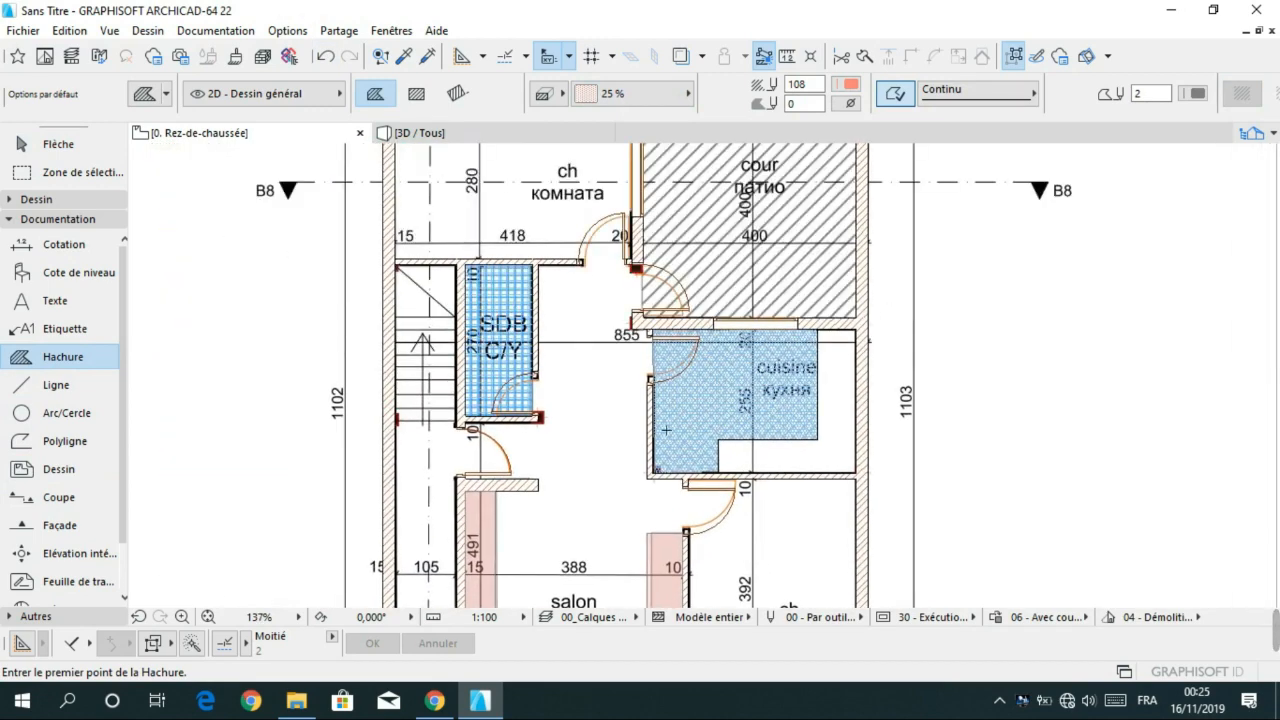
middle_click_drag(655, 392, 652, 594)
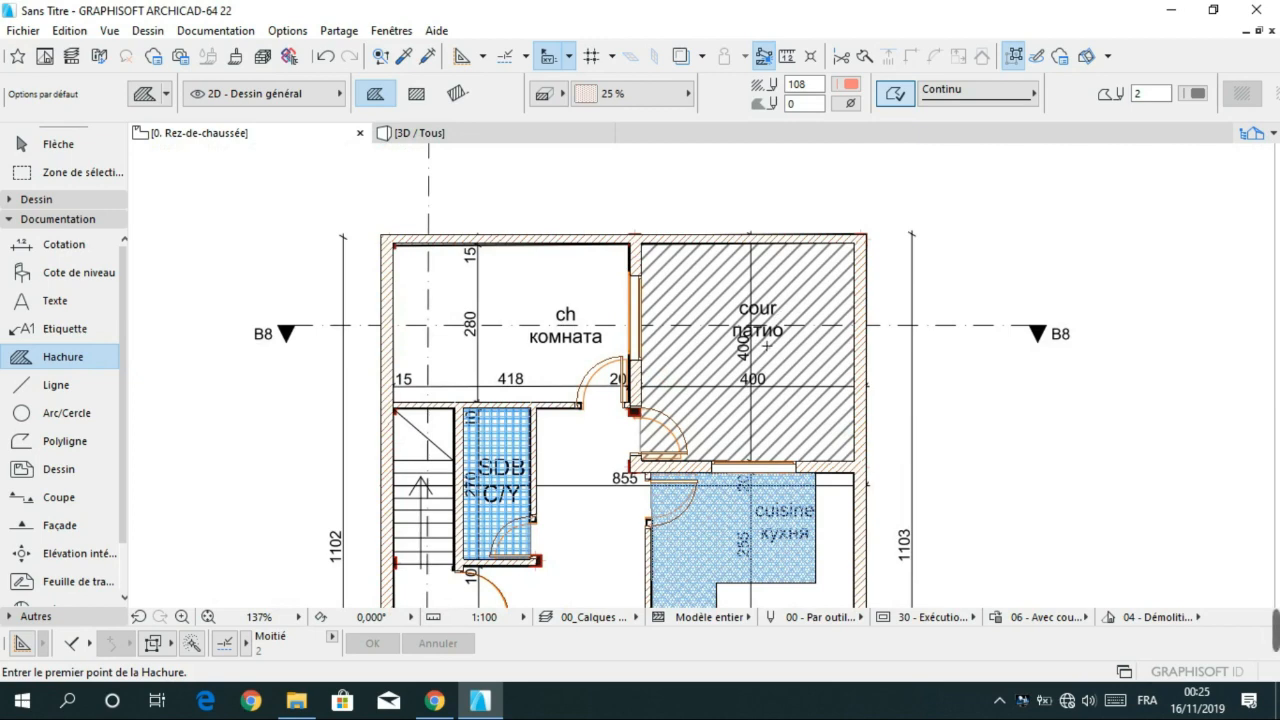
- Fill the cour (patio) floor with a rectangular Béton cellulaire fill, from its upper-left inner wall corner to the opposite corner
left_click(660, 94)
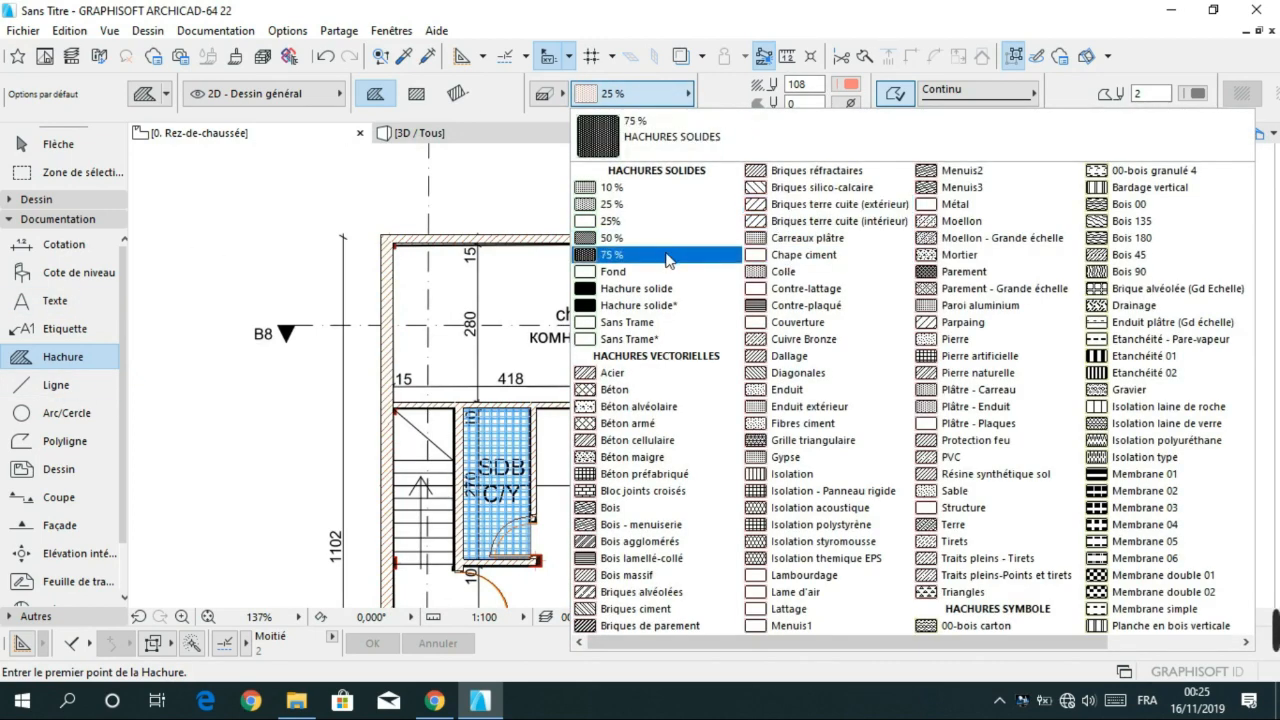
left_click(640, 441)
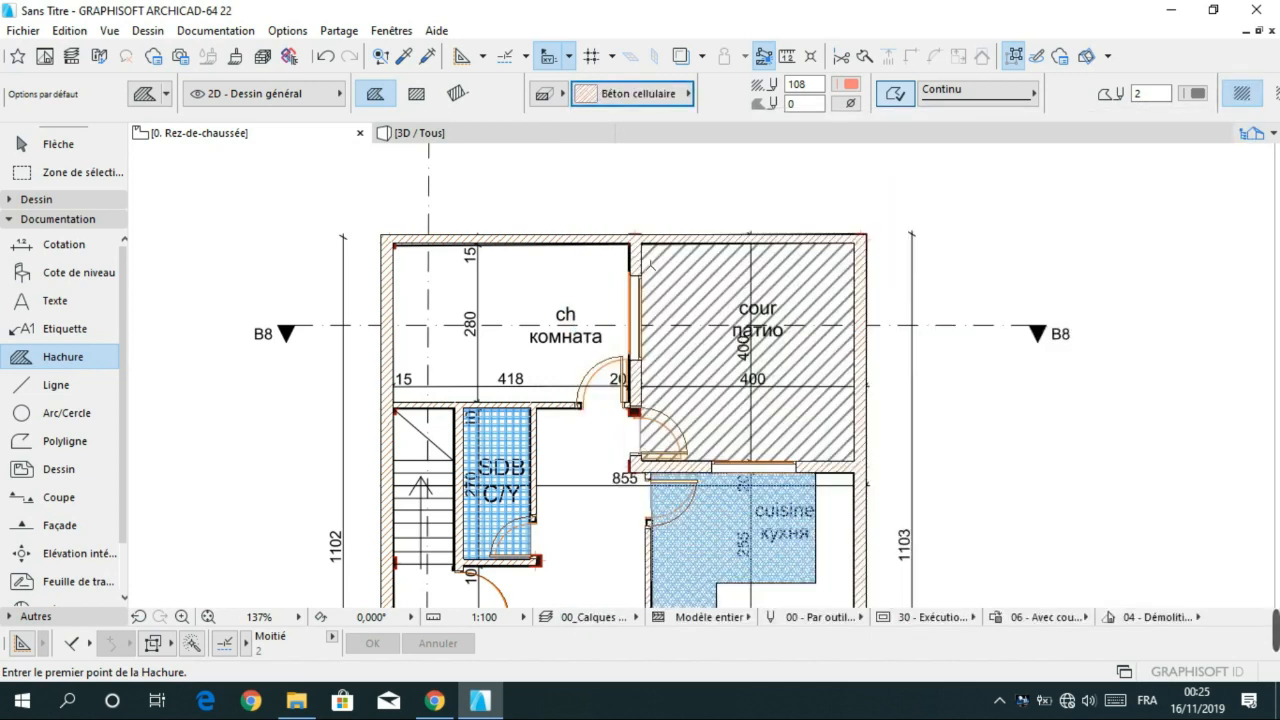
left_click(416, 93)
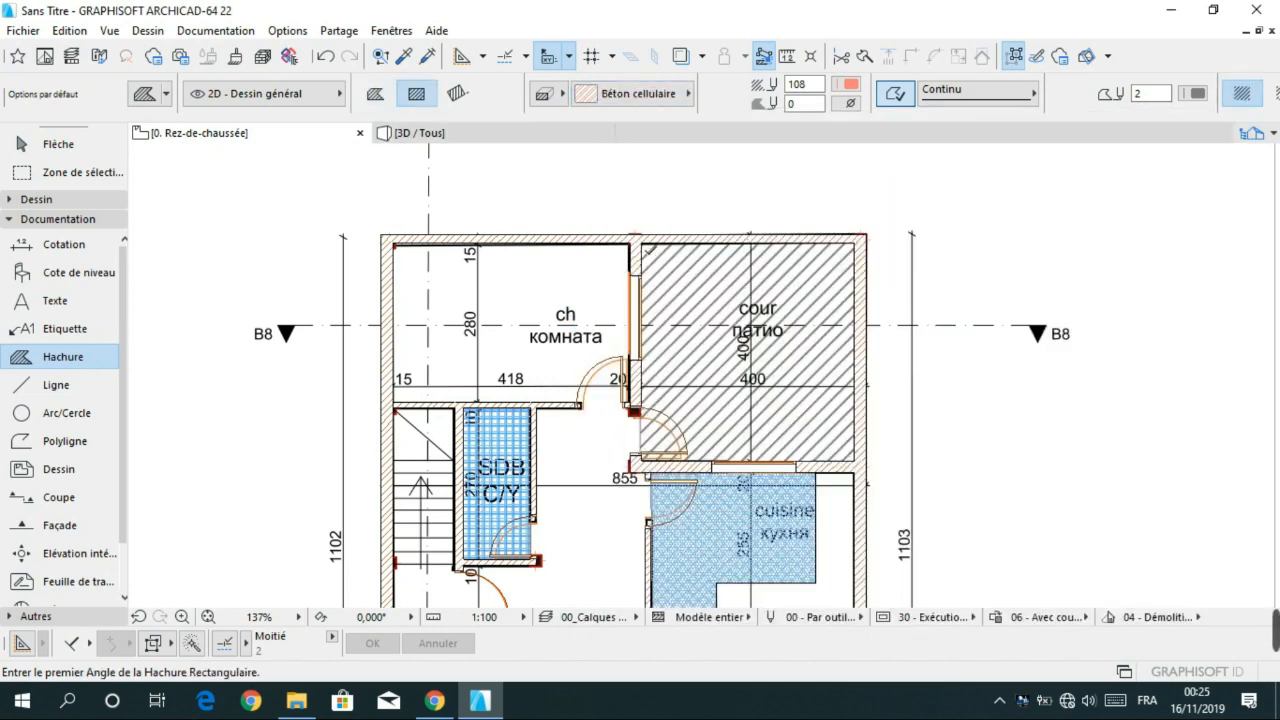
left_click(640, 242)
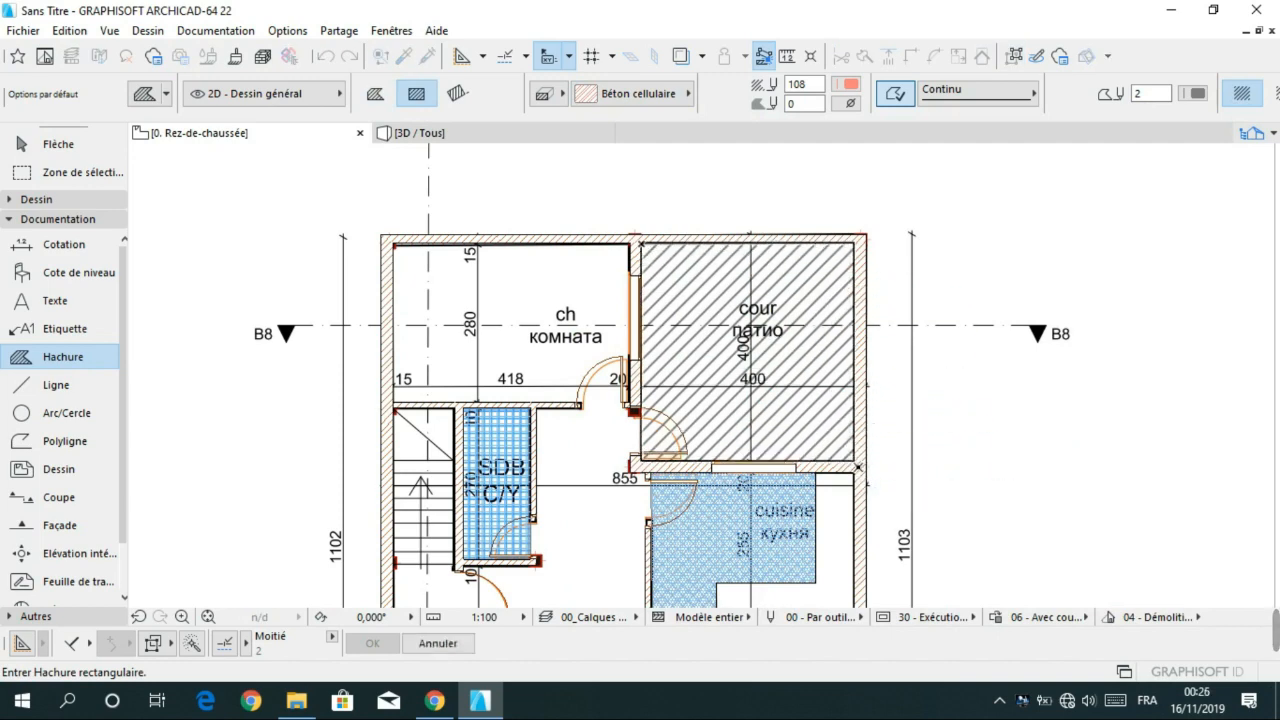
left_click(857, 467)
scroll(703, 288, "down", 4)
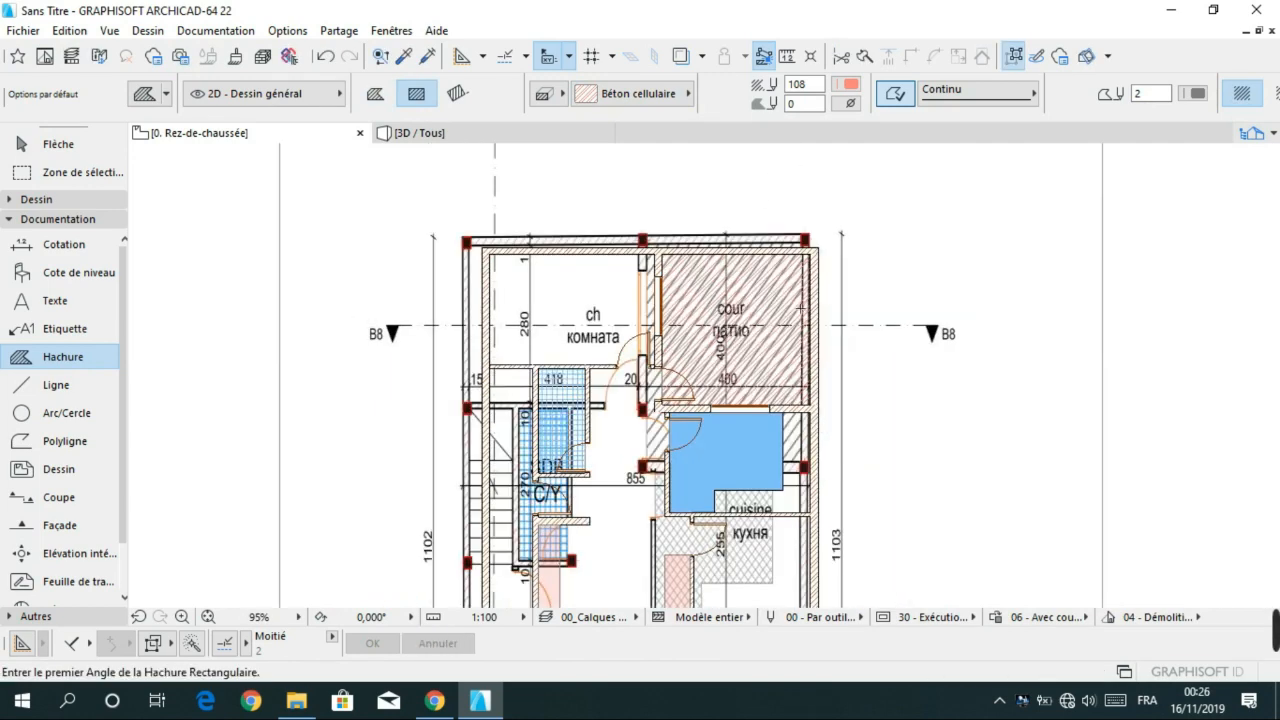
middle_click_drag(696, 331, 698, 286)
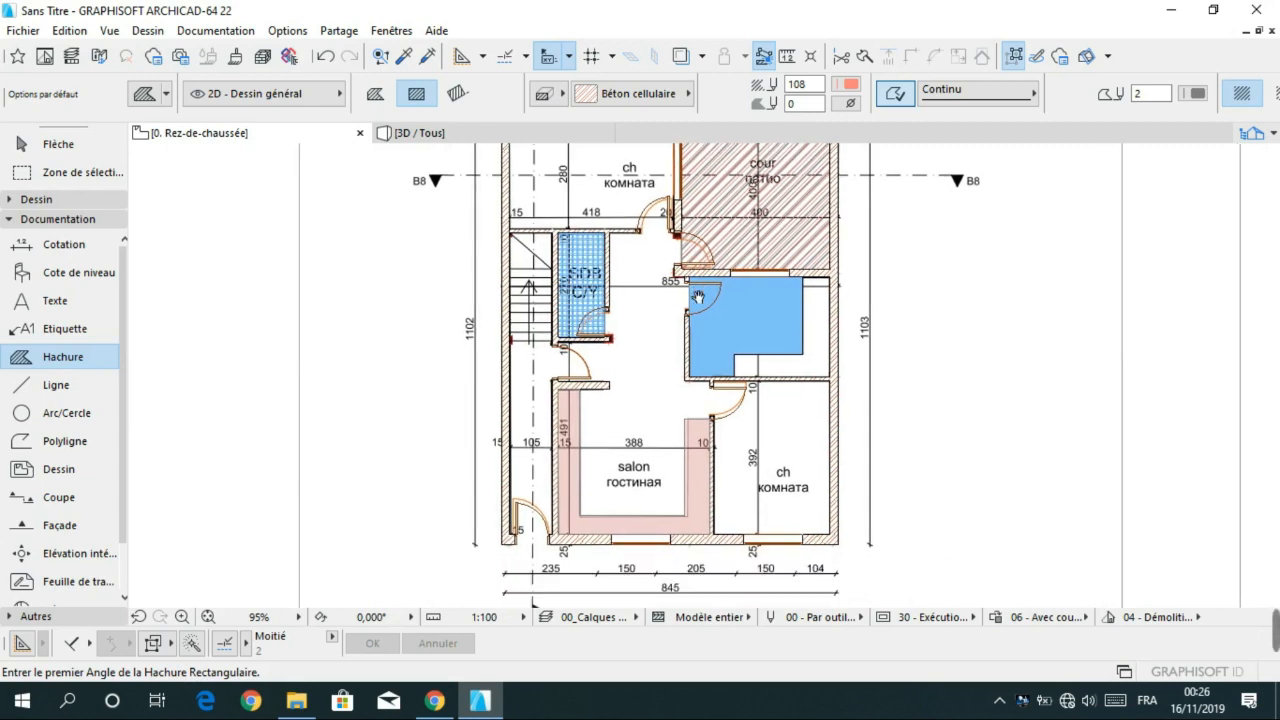
scroll(955, 342, "down", 2)
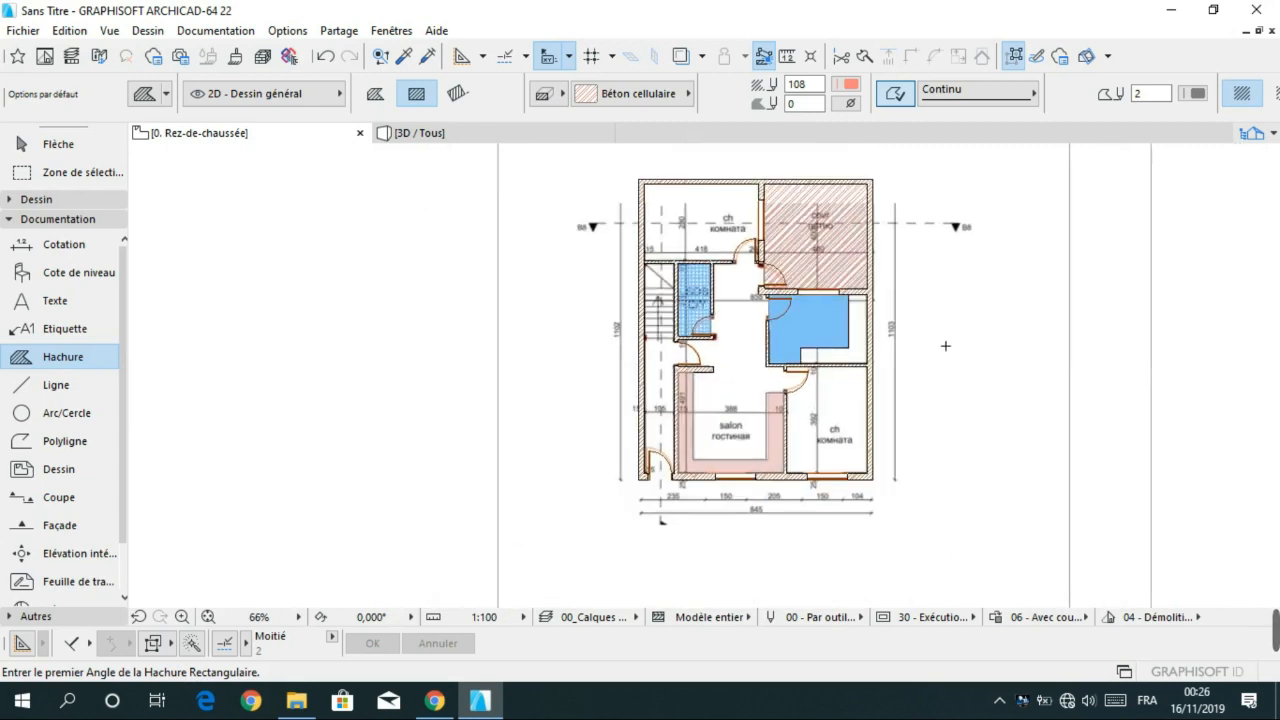
key("Escape")
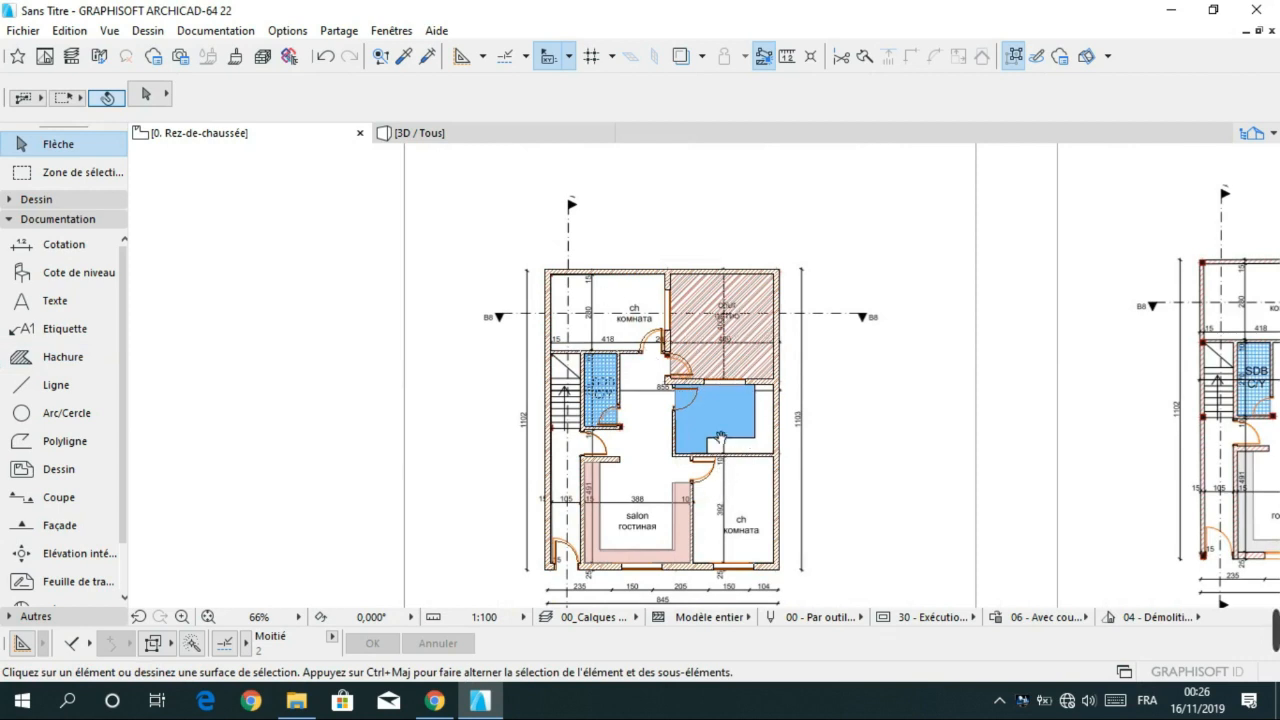
middle_click_drag(720, 437, 720, 386)
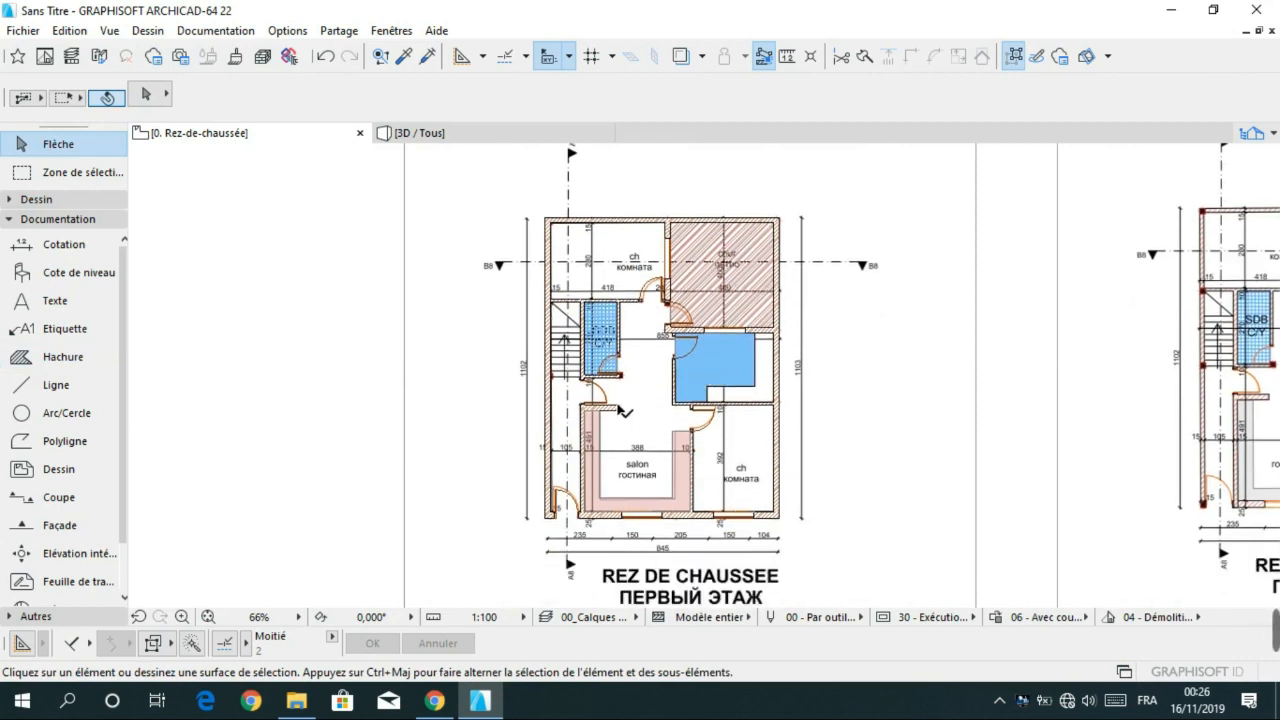
scroll(578, 380, "up", 6)
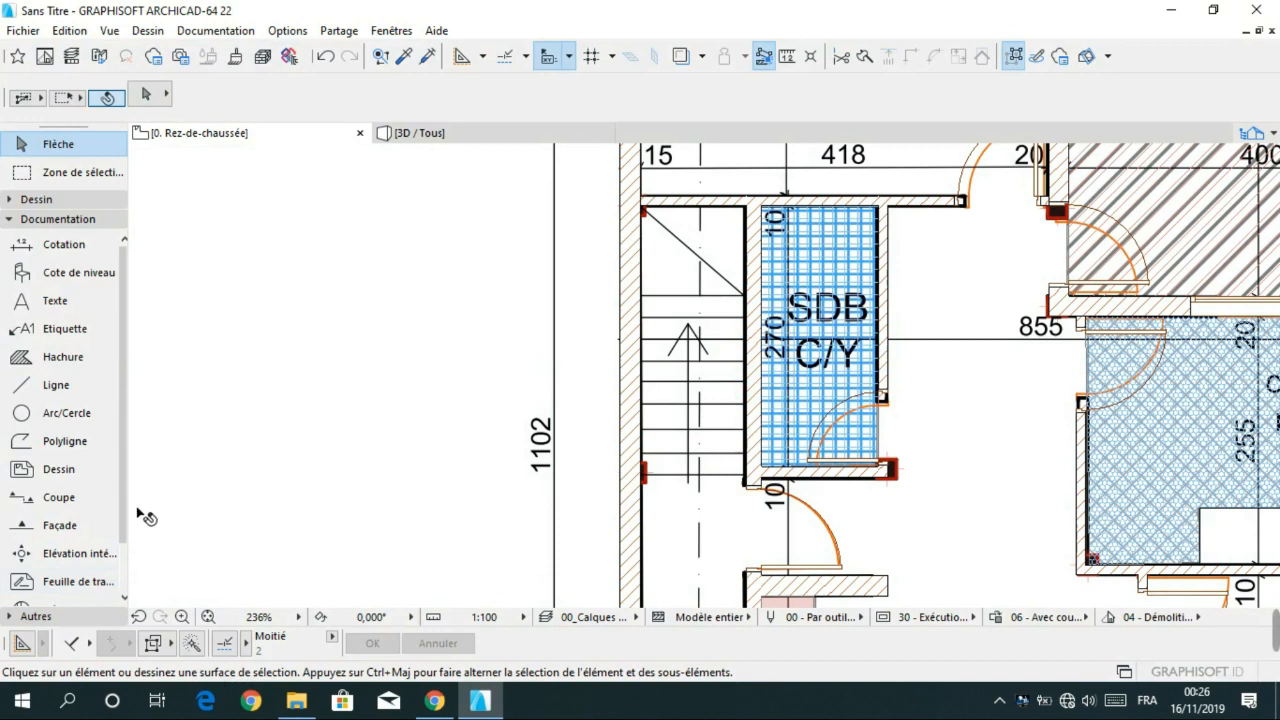
left_click(56, 385)
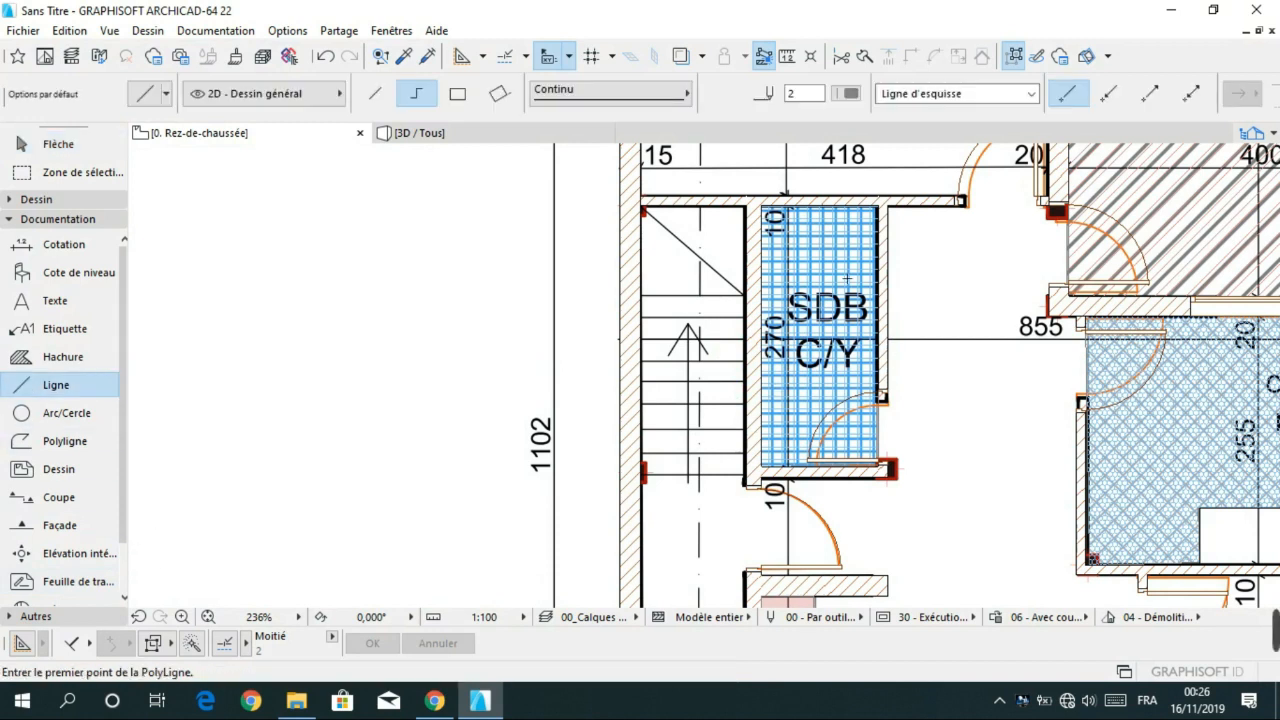
left_click(648, 213)
key("Escape")
left_click(646, 211)
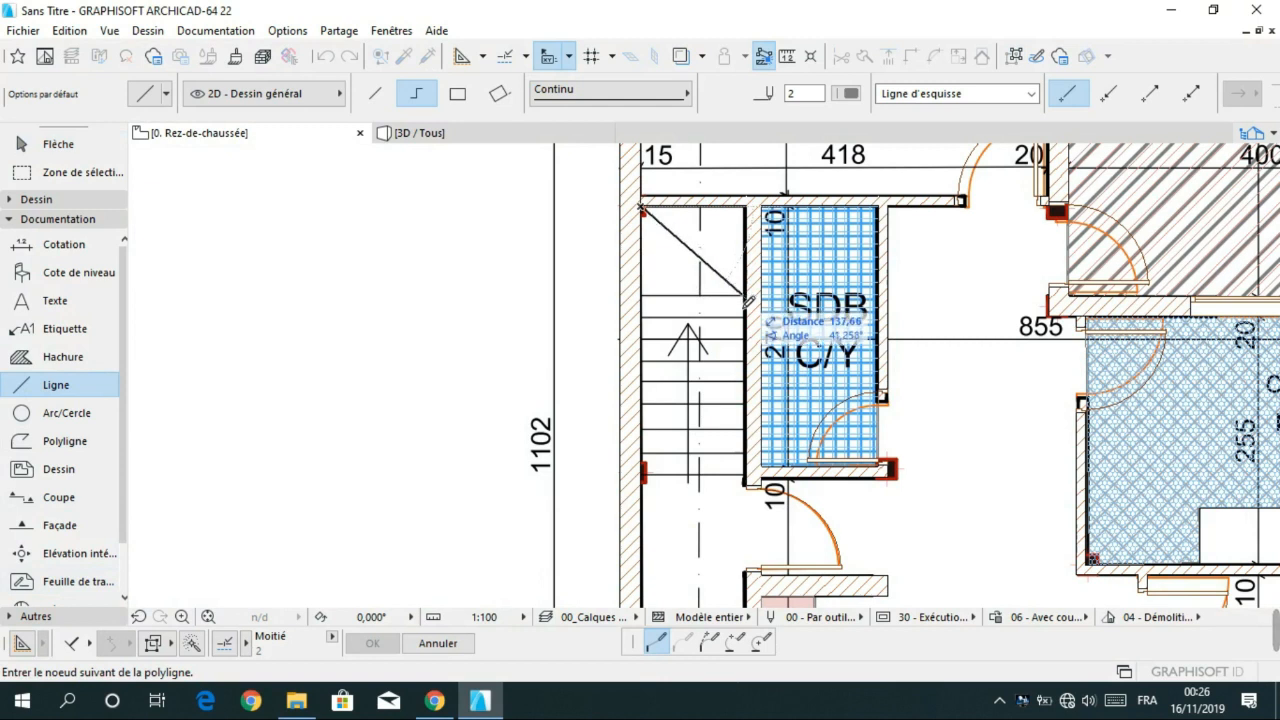
left_click(746, 298)
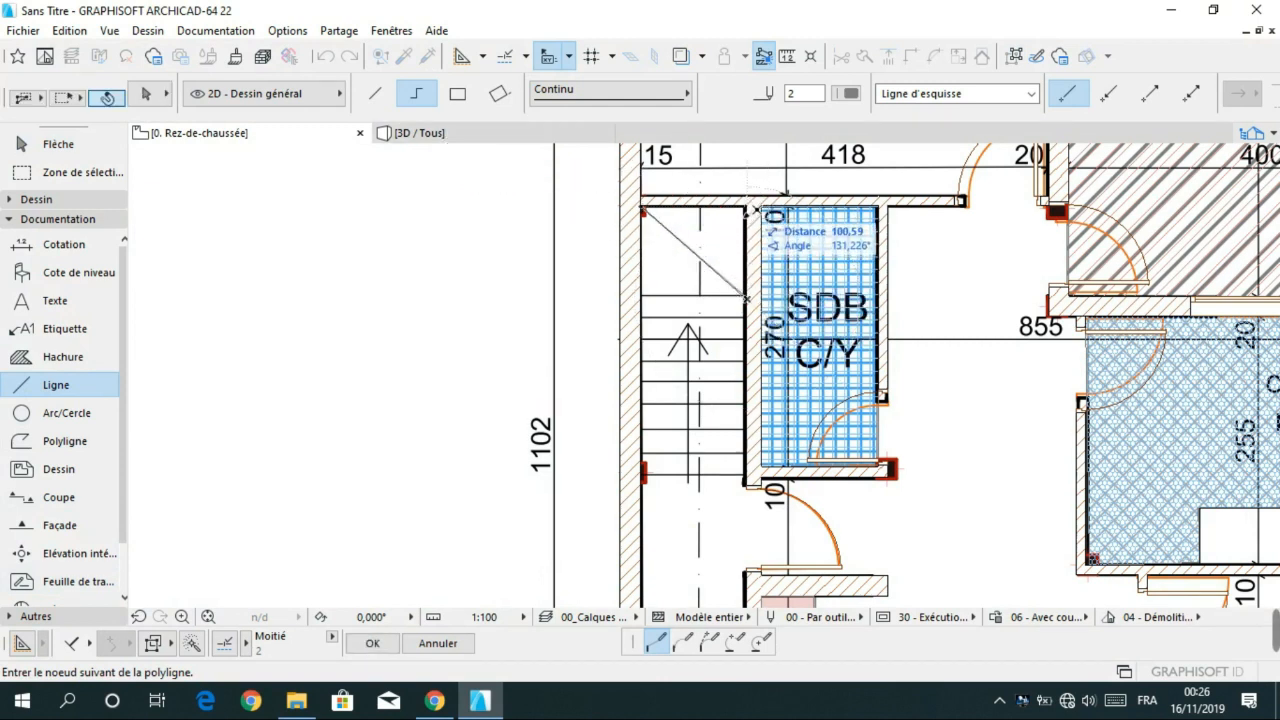
left_click(645, 212)
key("Escape")
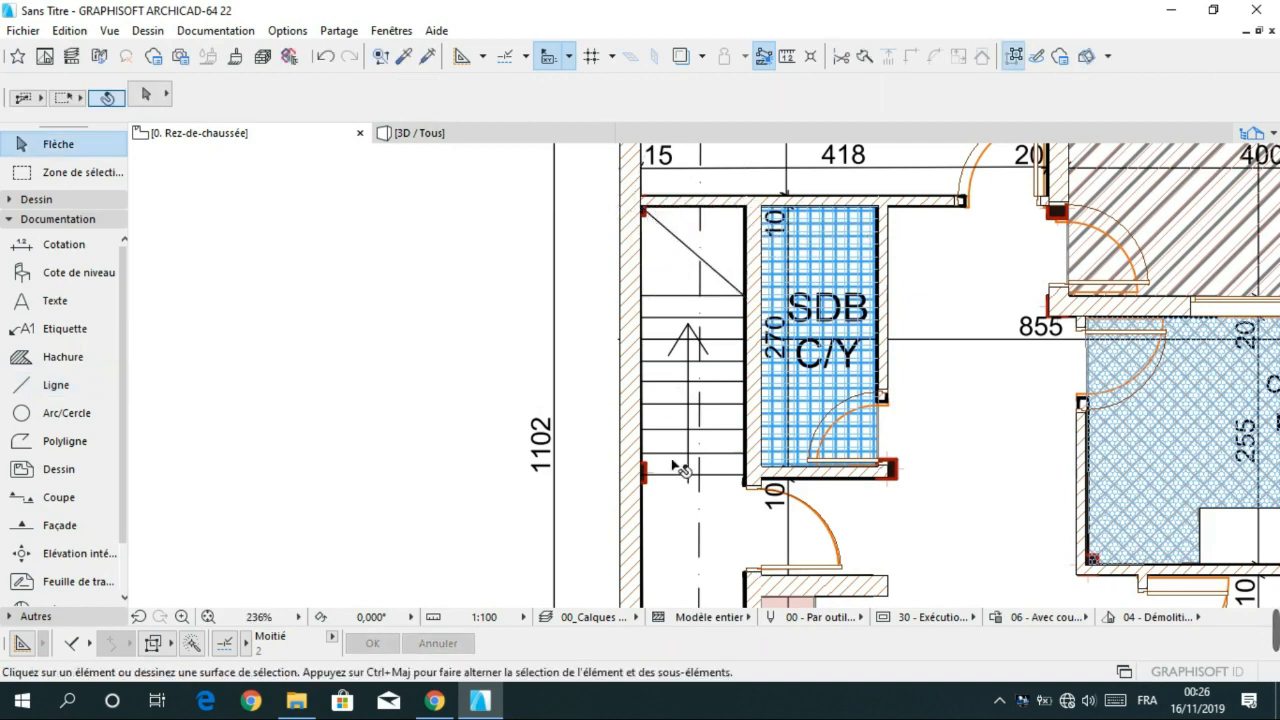
- Trace the lowest stair tread with a continuous line from the SDB-side wall to the outer wall
scroll(660, 486, "up", 3)
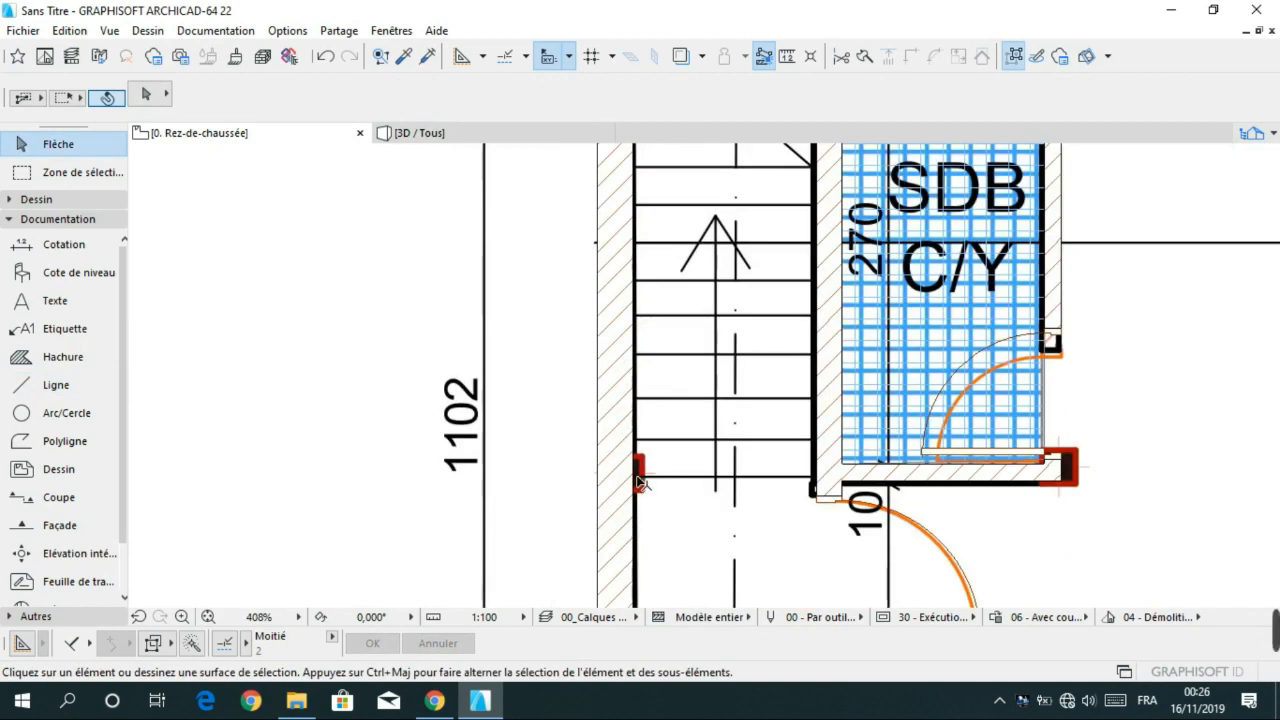
left_click(638, 477)
left_click(663, 480)
left_click(99, 388)
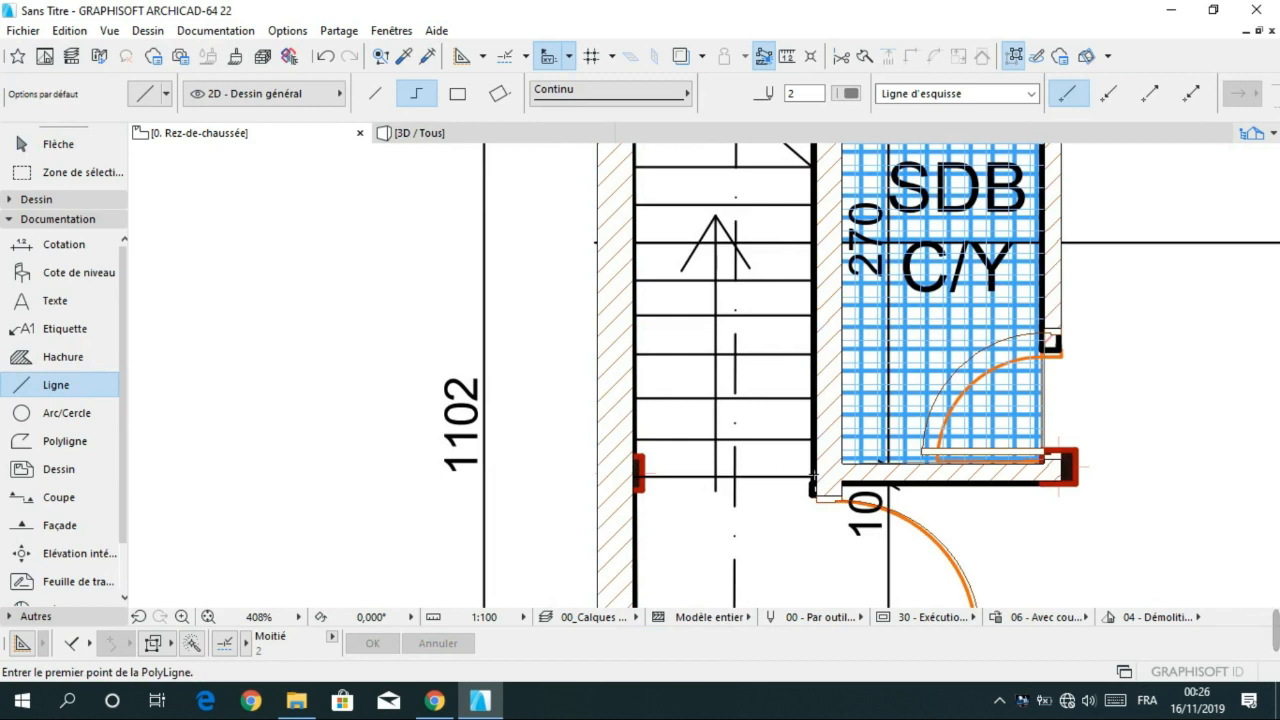
left_click(810, 478)
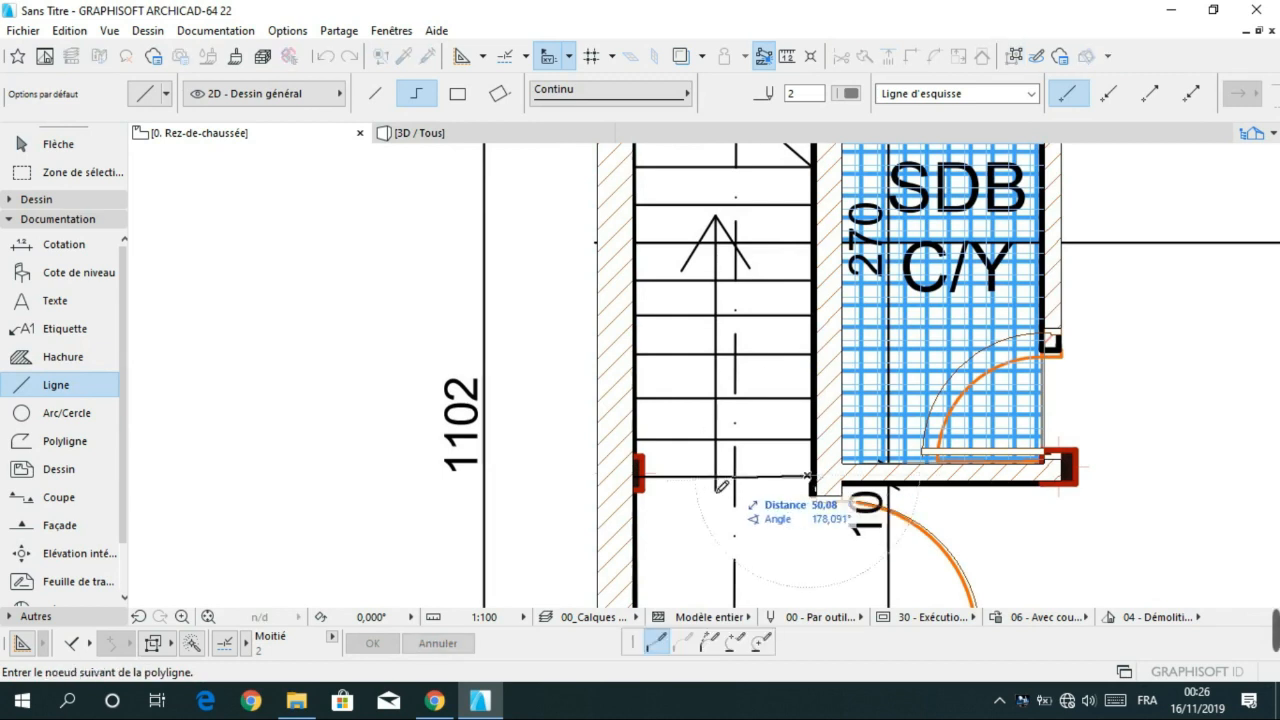
double_click(640, 484)
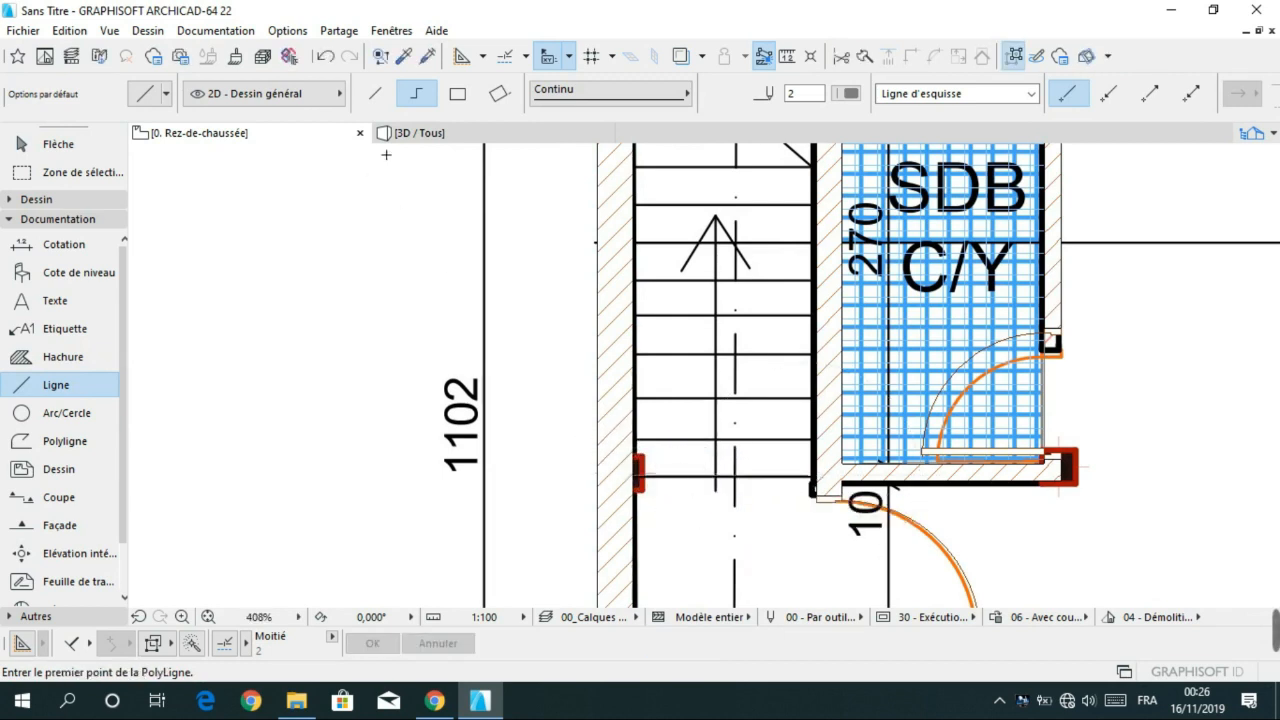
- Trace the following stair treads with single lines between the two stairwell walls, working upward as far as the arrowhead
left_click(817, 448)
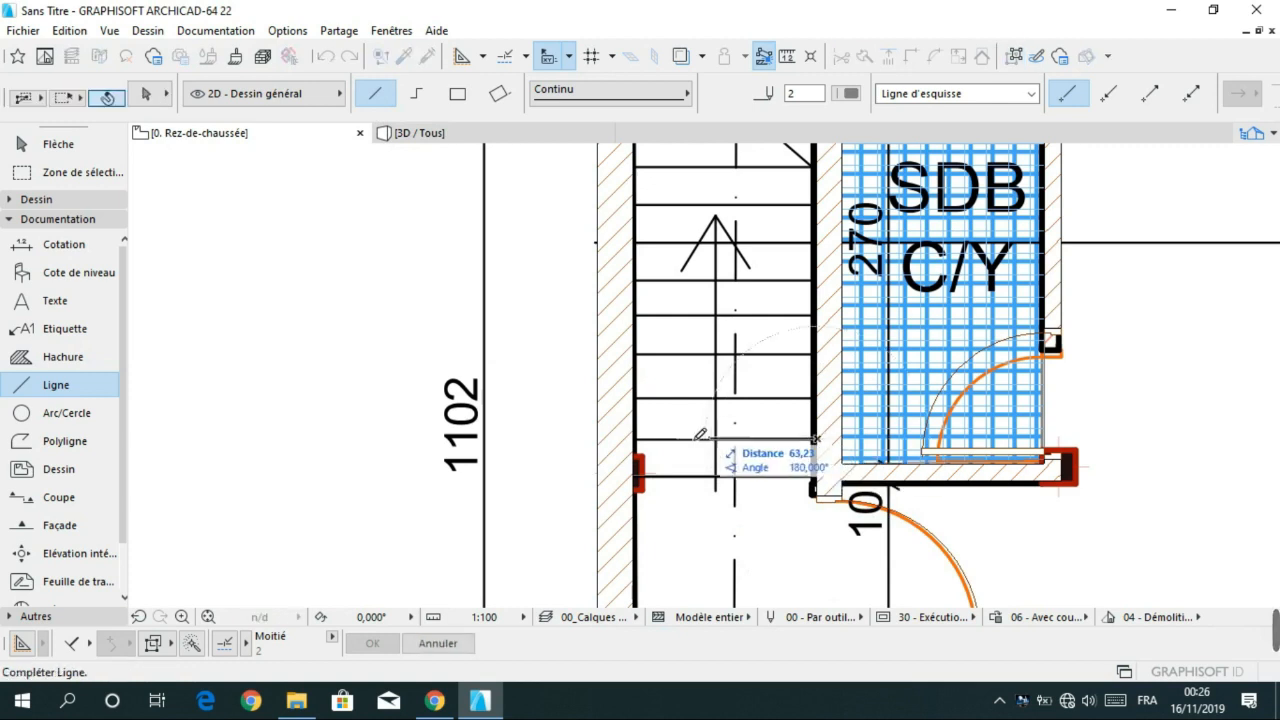
left_click(638, 440)
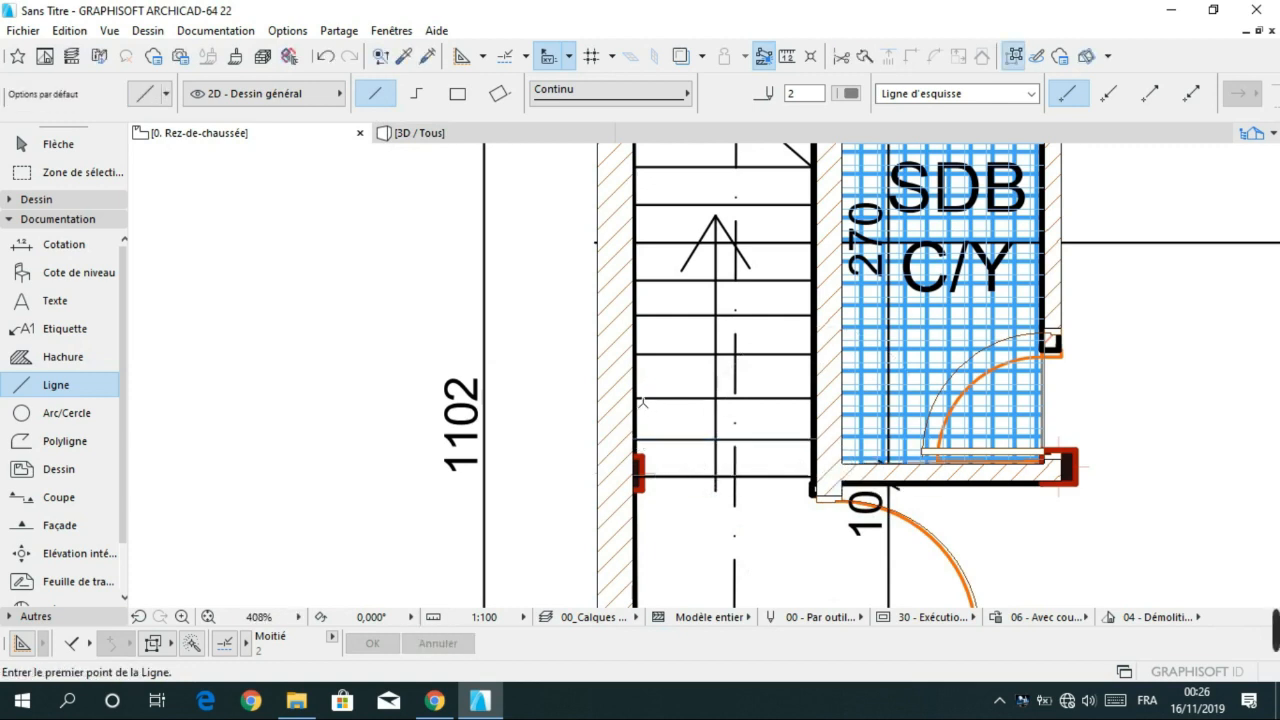
left_click(641, 400)
left_click(816, 403)
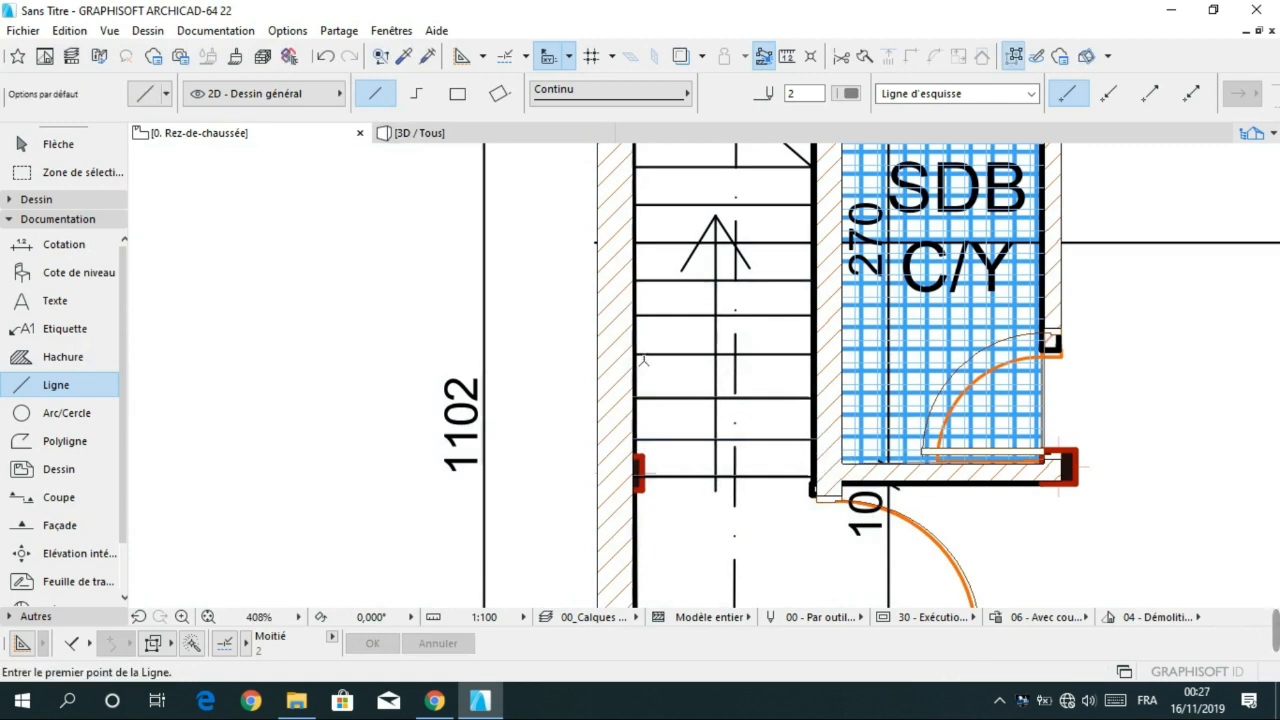
left_click(639, 355)
left_click(813, 354)
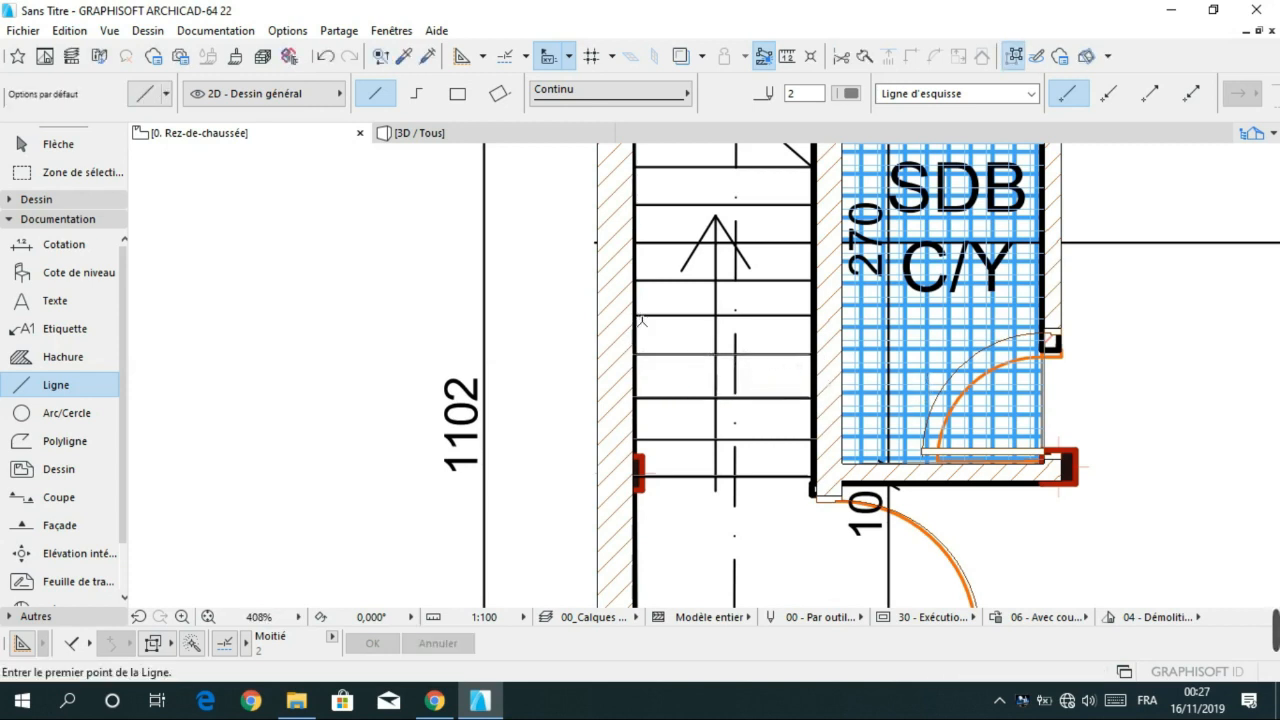
left_click(641, 320)
left_click(813, 318)
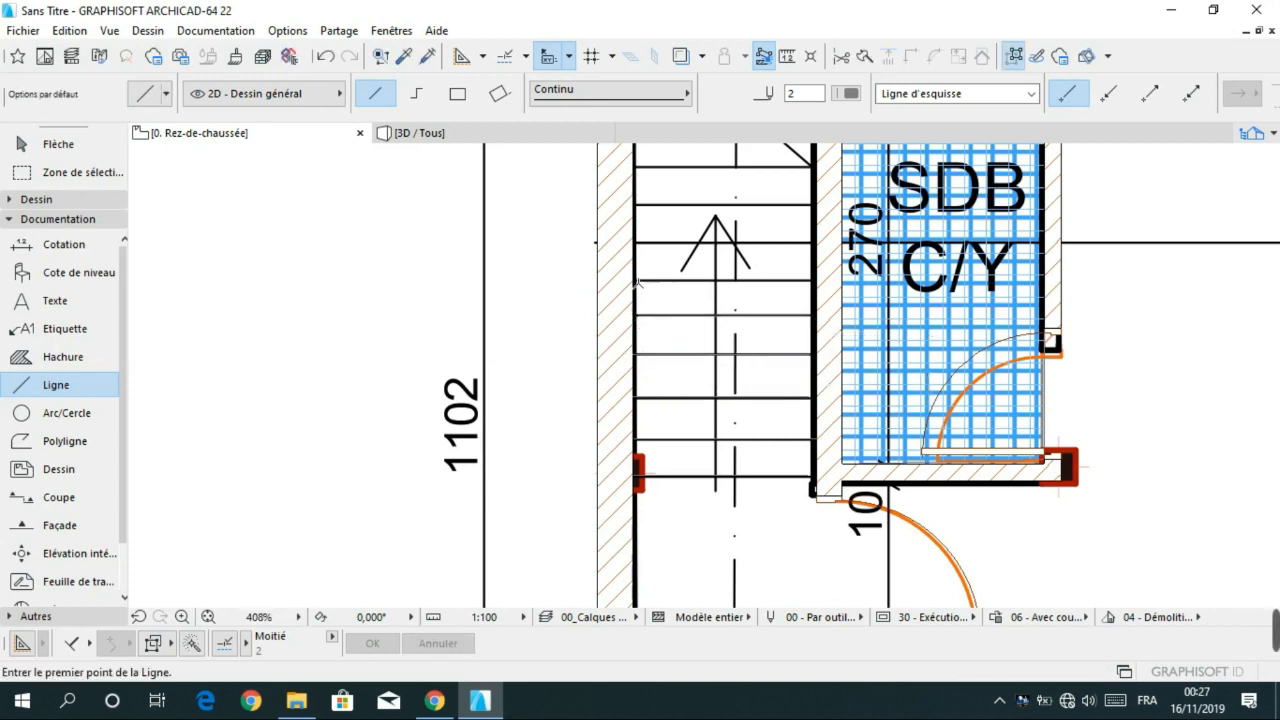
left_click(813, 279)
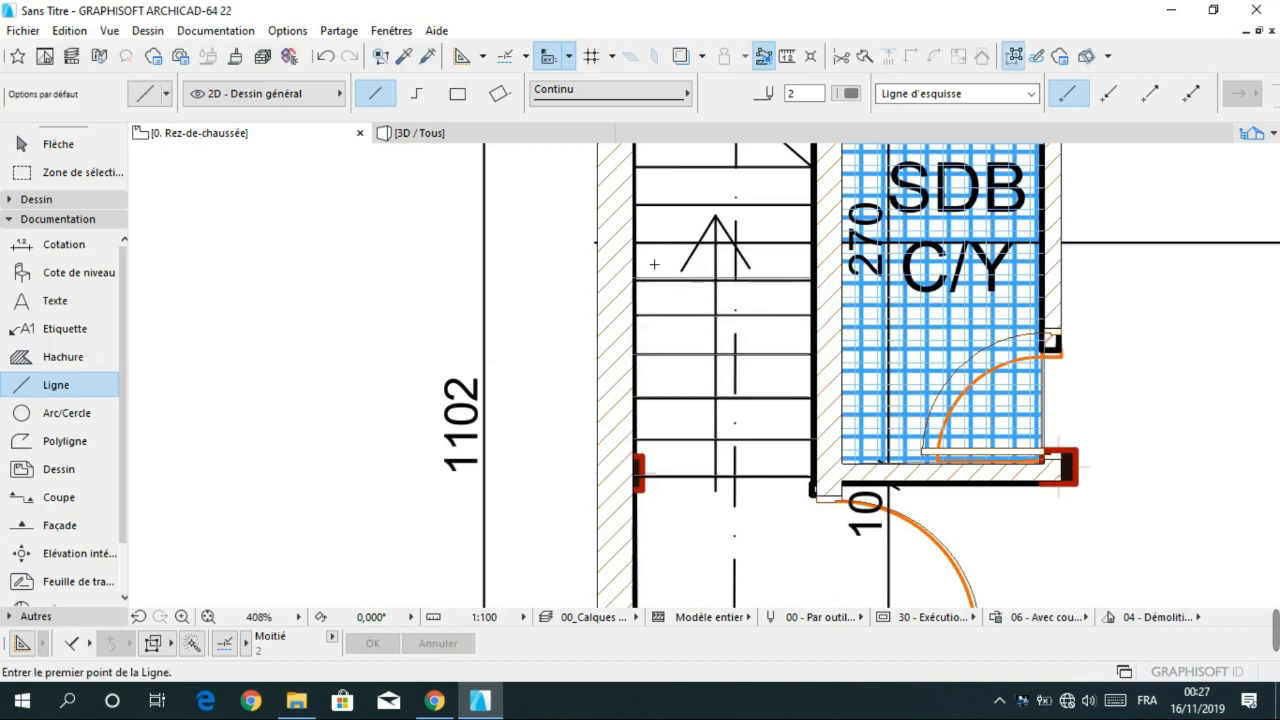
left_click(641, 244)
left_click(813, 243)
- Trace the two uppermost stair treads with single lines, ending at the edge of the landing
middle_click_drag(750, 256, 767, 343)
scroll(664, 330, "up", 1)
left_click(650, 322)
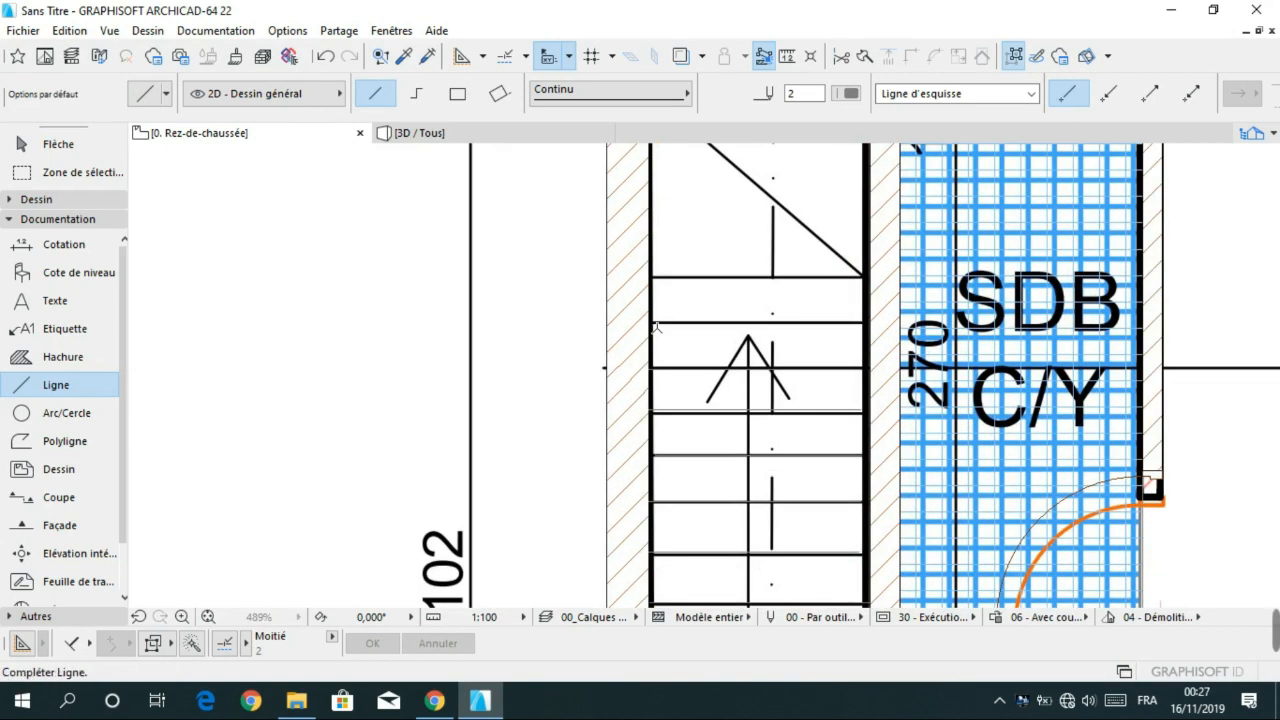
left_click(864, 322)
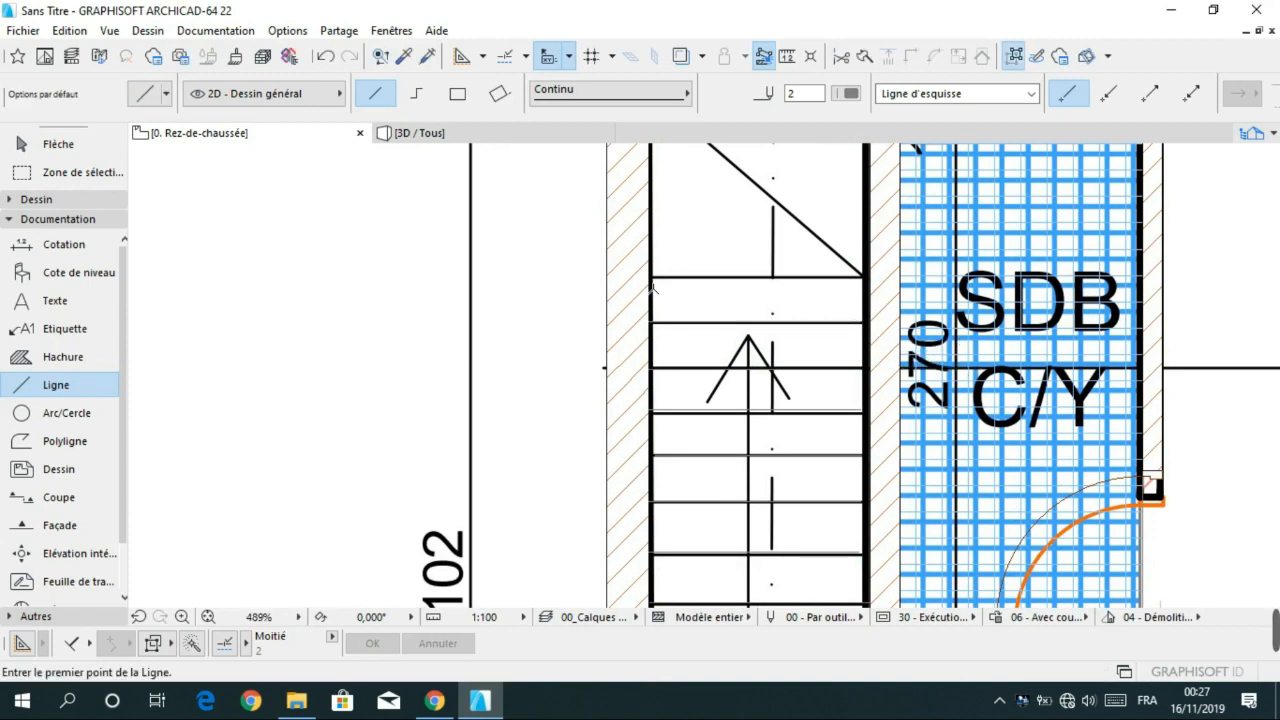
left_click(659, 283)
left_click(865, 277)
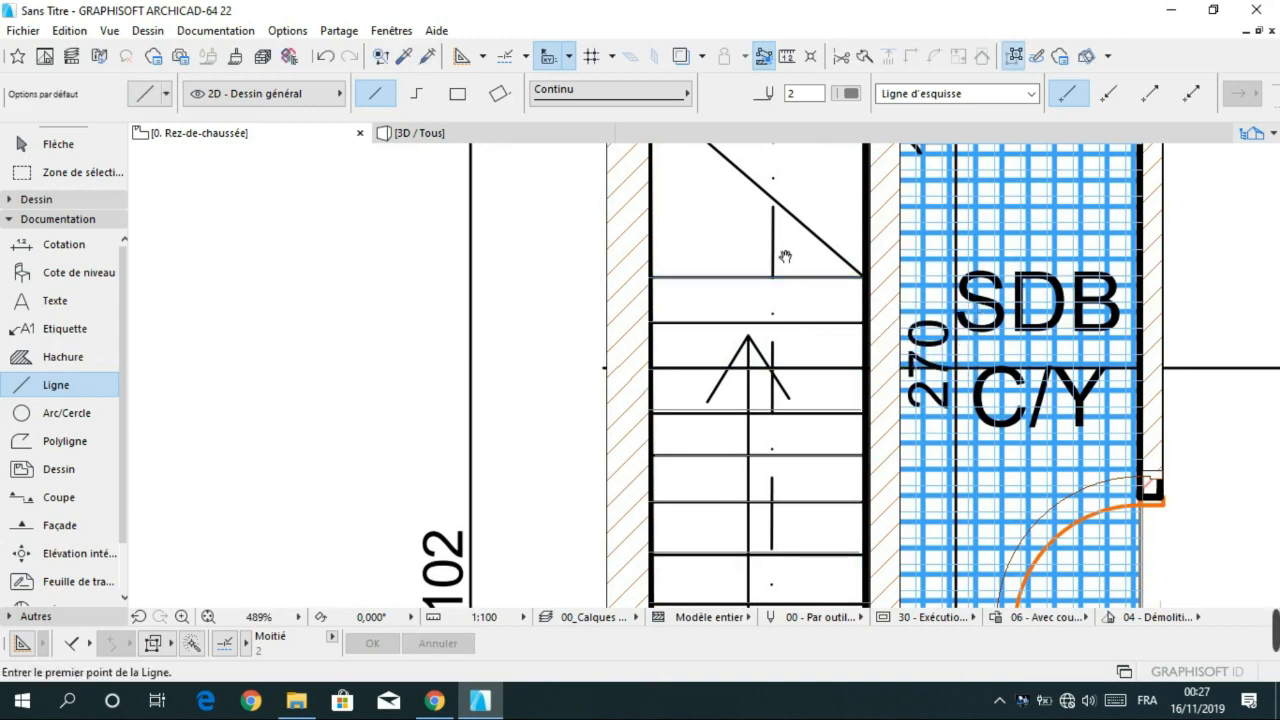
- Draw the landing's diagonal from its upper-left corner to the top tread's opposite end, and trace the landing's upper edge
middle_click_drag(776, 252, 819, 411)
left_click(704, 261)
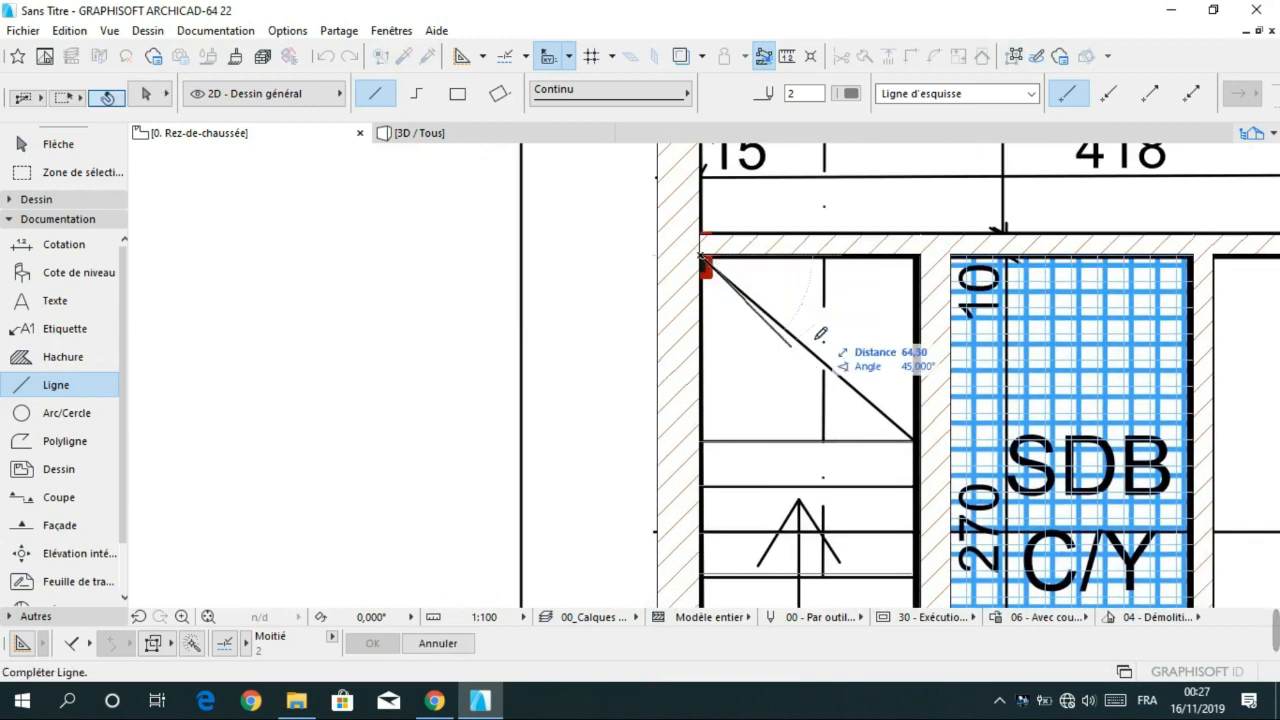
left_click(916, 442)
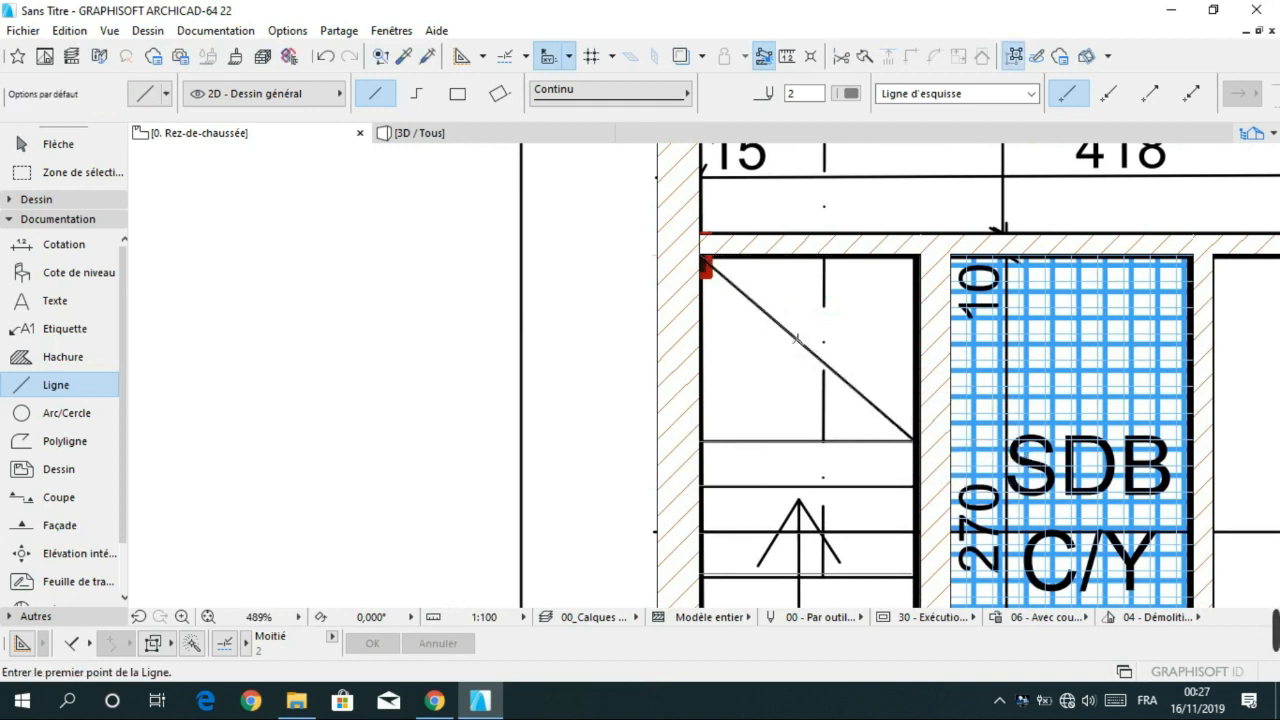
left_click(705, 262)
left_click(915, 258)
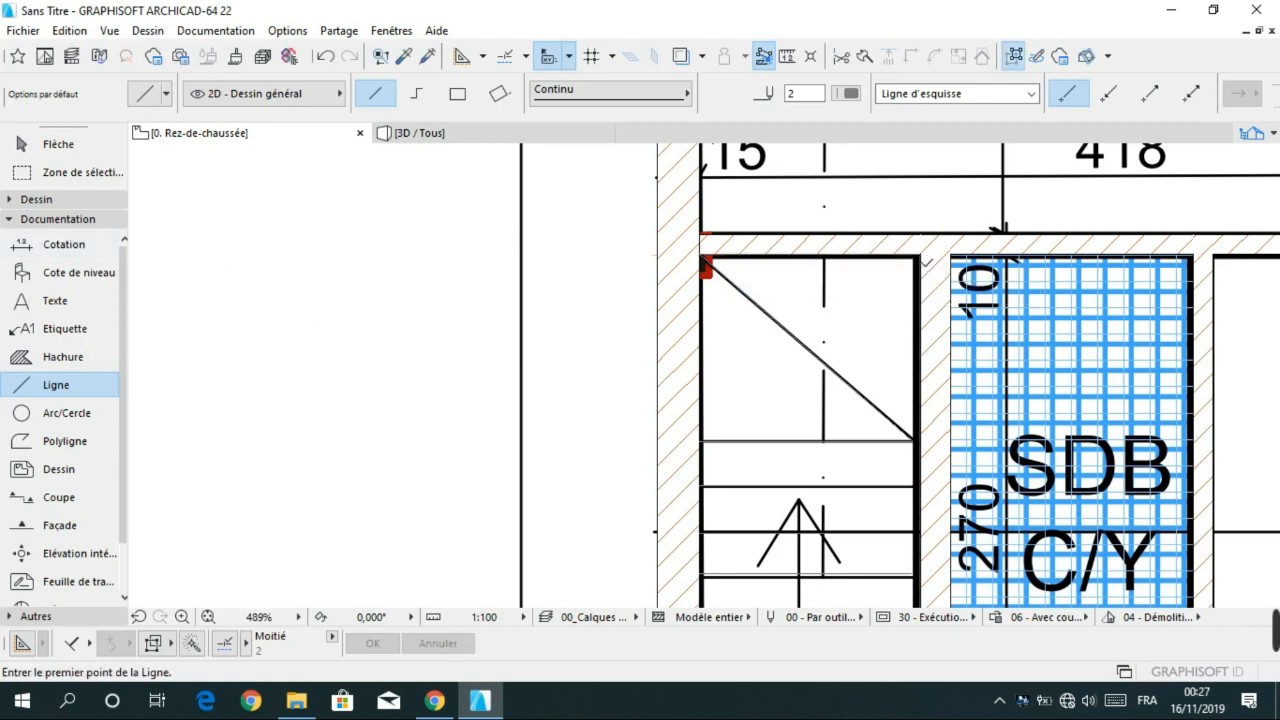
- Draw vertical lines along both long sides of the staircase, from the landing's upper corners down to the lowest tread
left_click(919, 262)
scroll(903, 452, "down", 5)
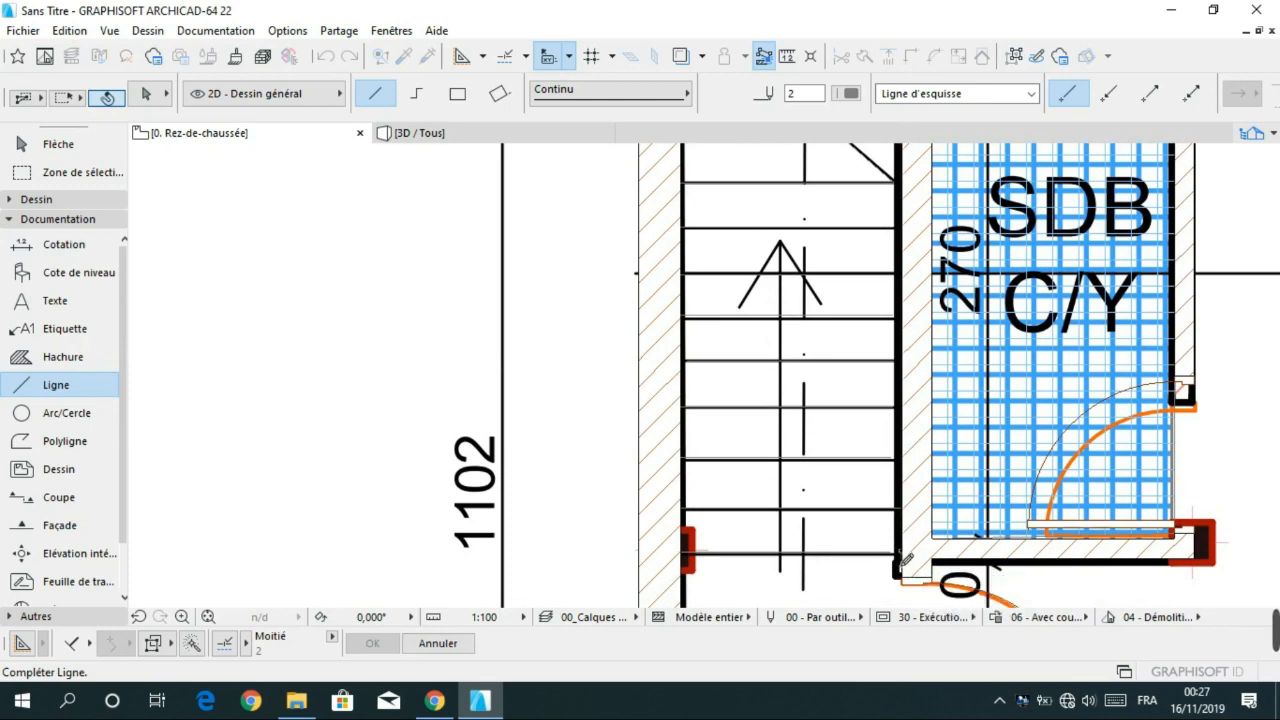
left_click(900, 556)
scroll(745, 355, "up", 1)
middle_click_drag(794, 417, 804, 443)
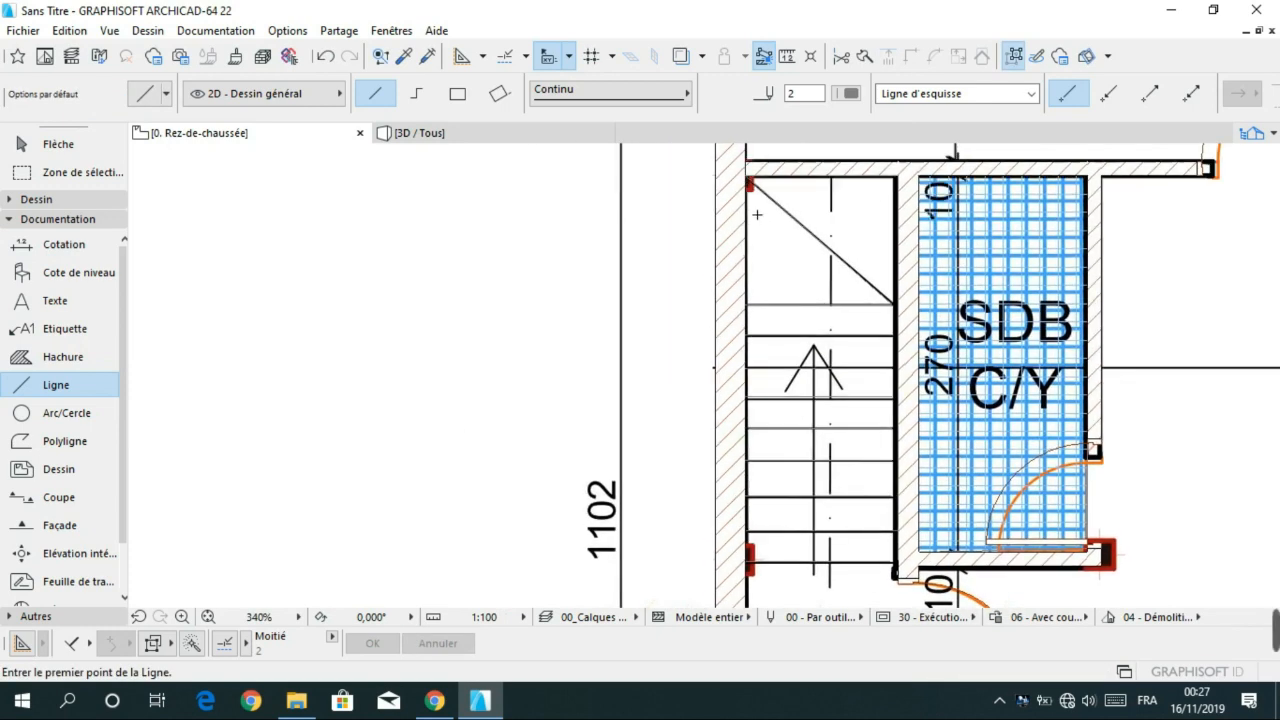
left_click(749, 182)
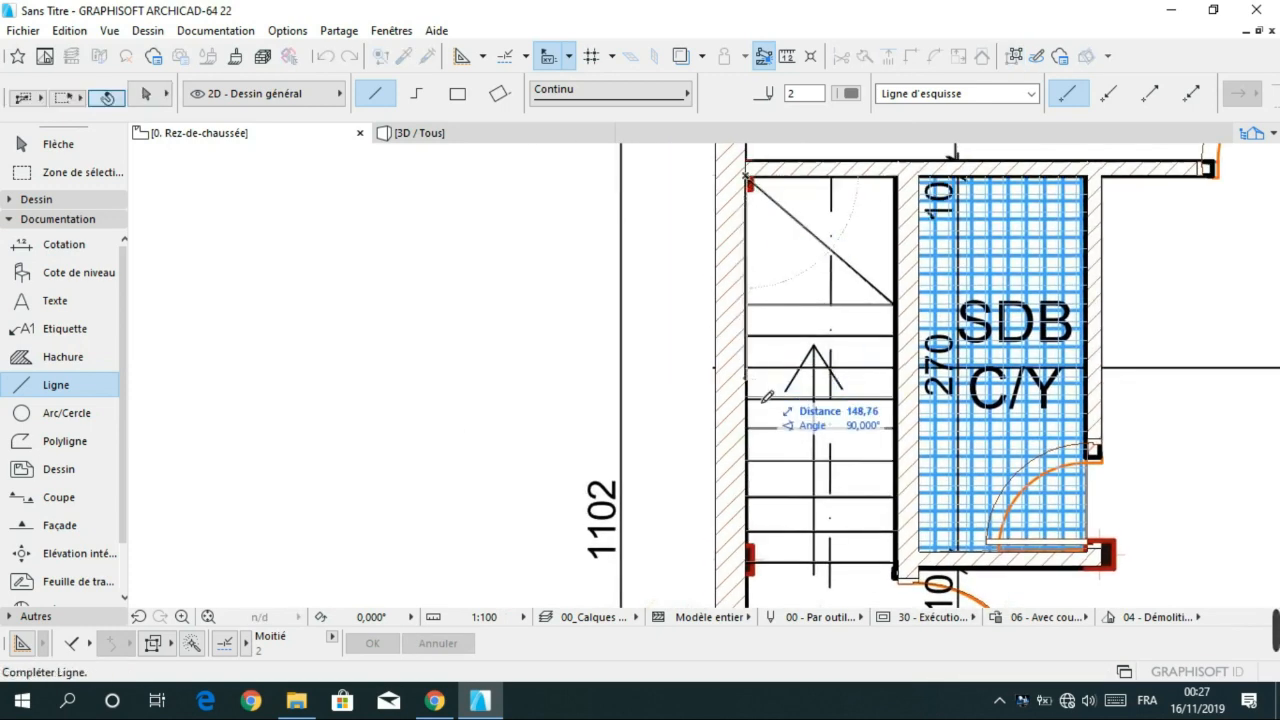
left_click(749, 566)
key("Escape")
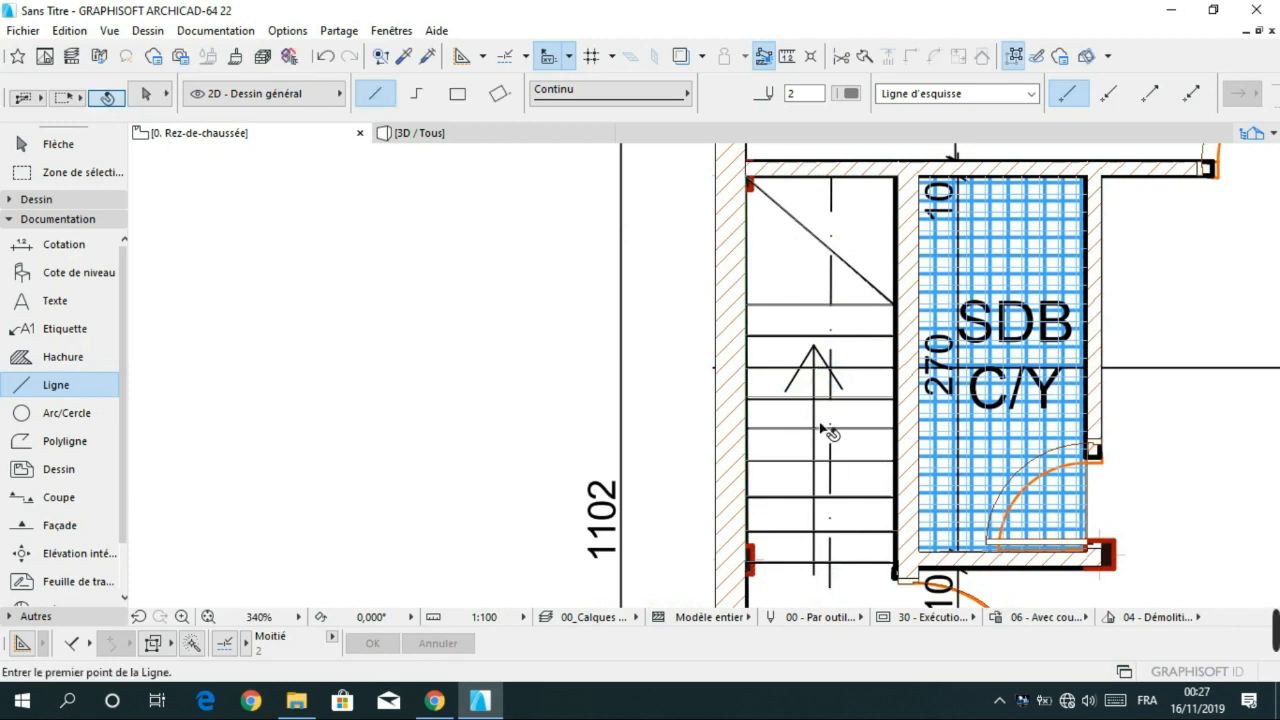
- Trace the stair direction arrow with single lines: the vertical shaft from below the lowest tread to the tip, and both arrowhead strokes
left_click(813, 571)
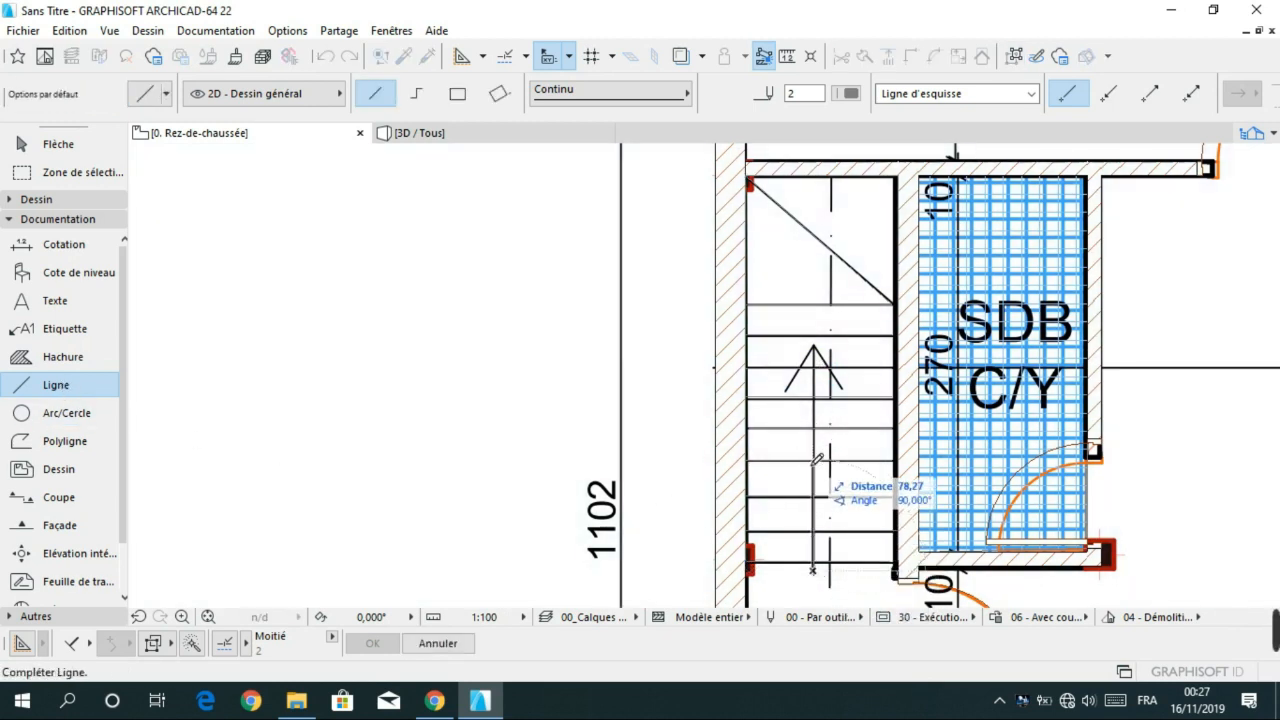
left_click(813, 347)
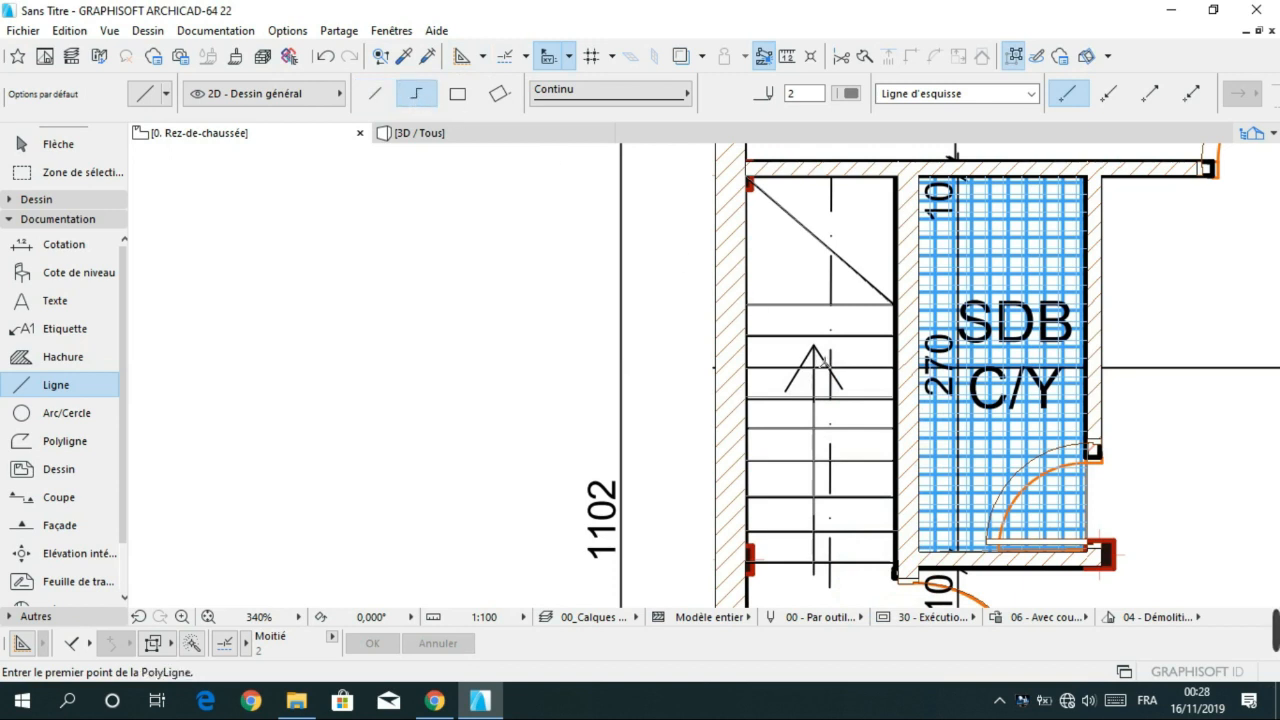
key("Escape")
left_click(25, 388)
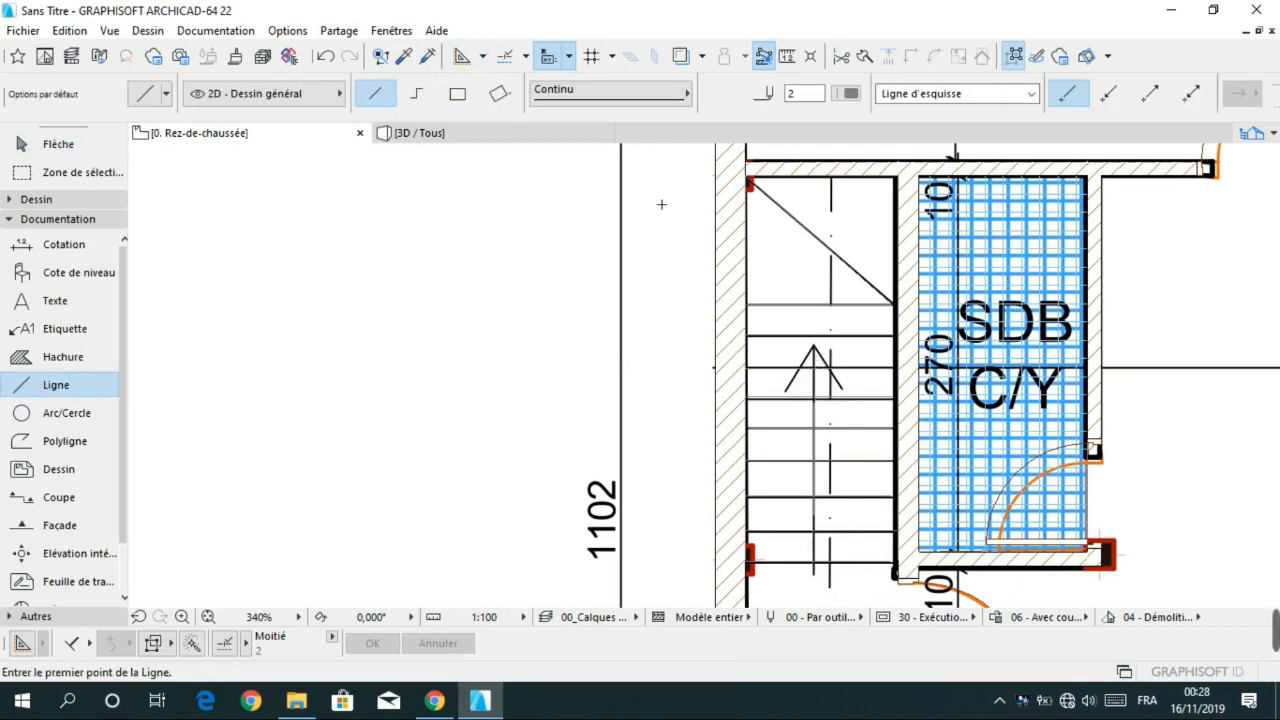
left_click(814, 347)
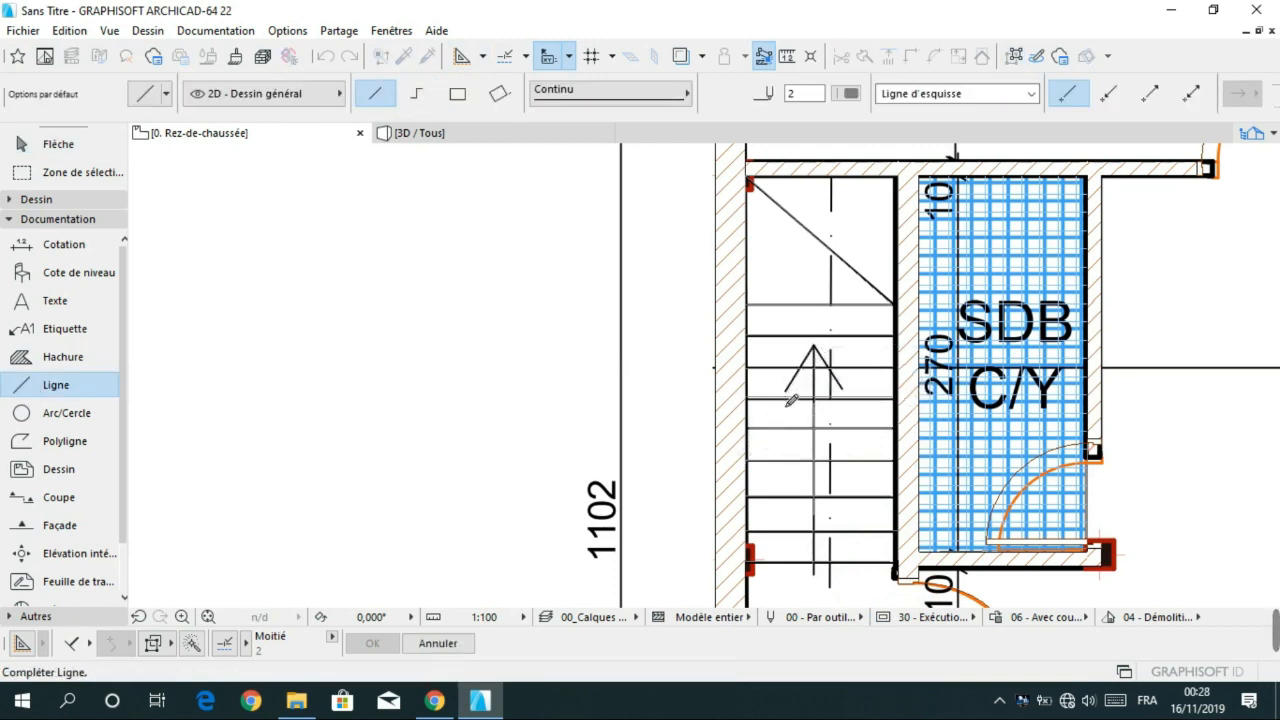
left_click(786, 391)
left_click(814, 347)
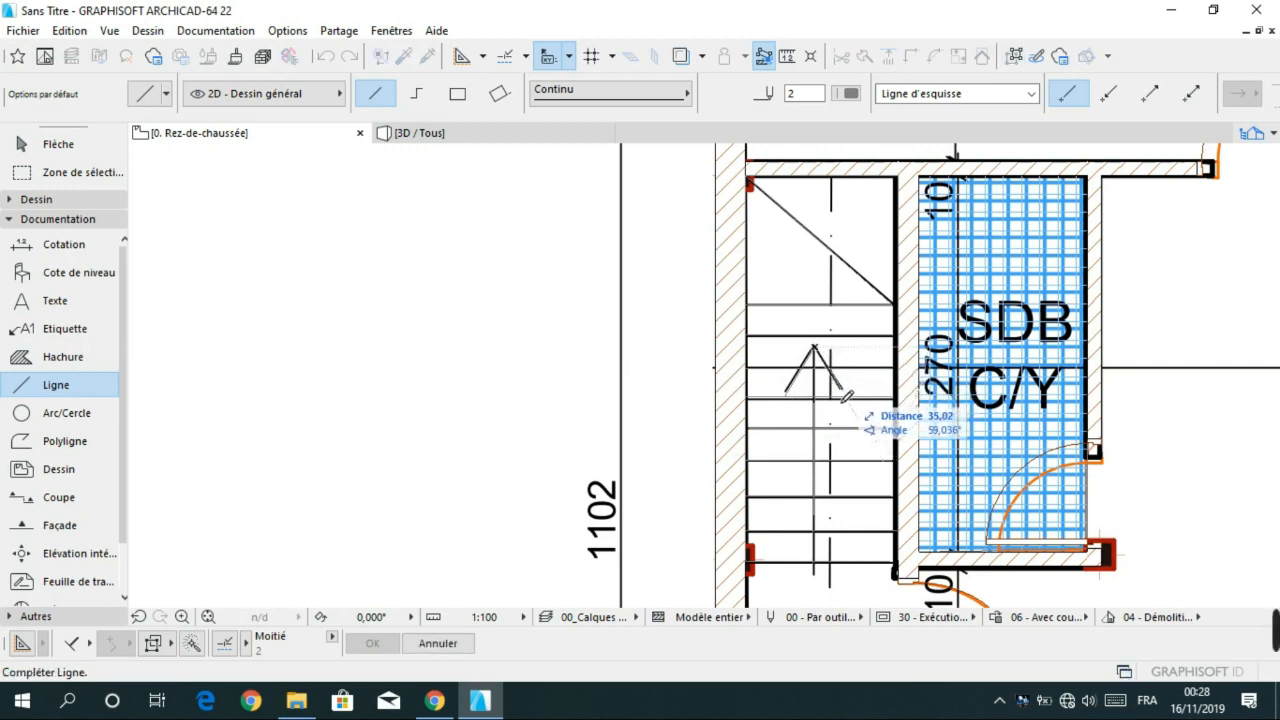
left_click(843, 391)
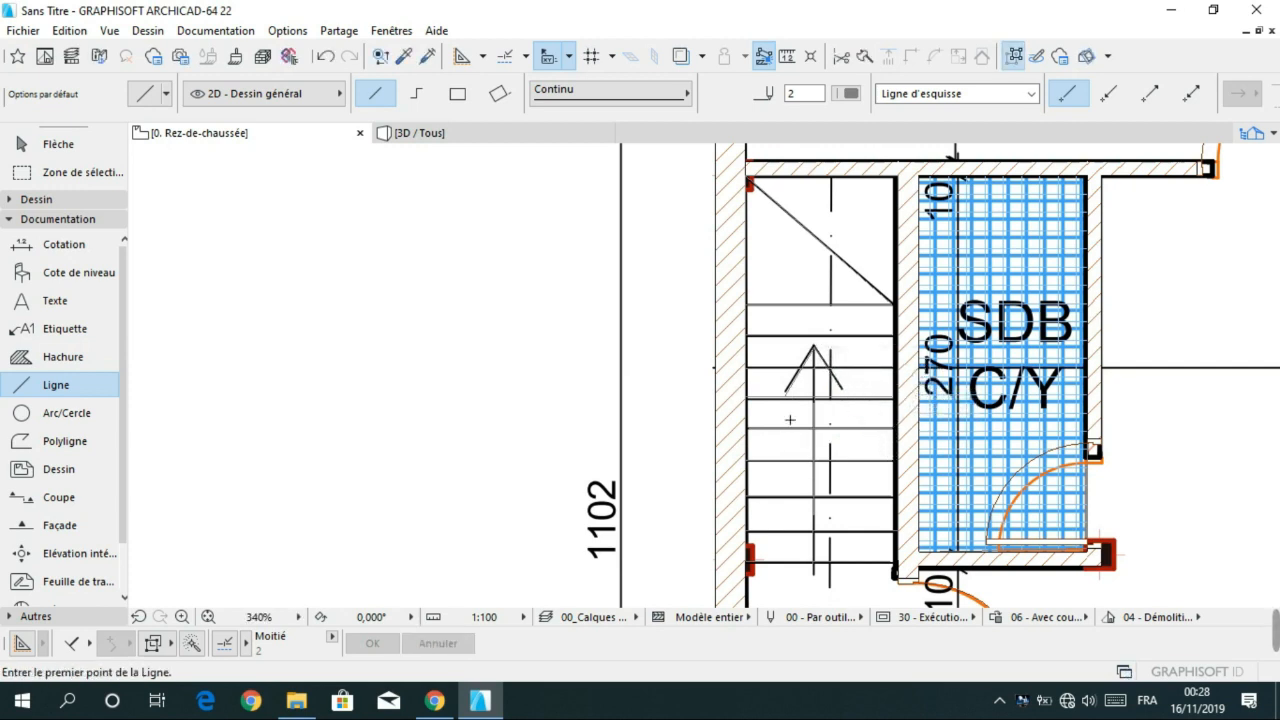
- Measure the distance from the tread line crossing the arrowhead to the tread line just below it
scroll(862, 400, "down", 2)
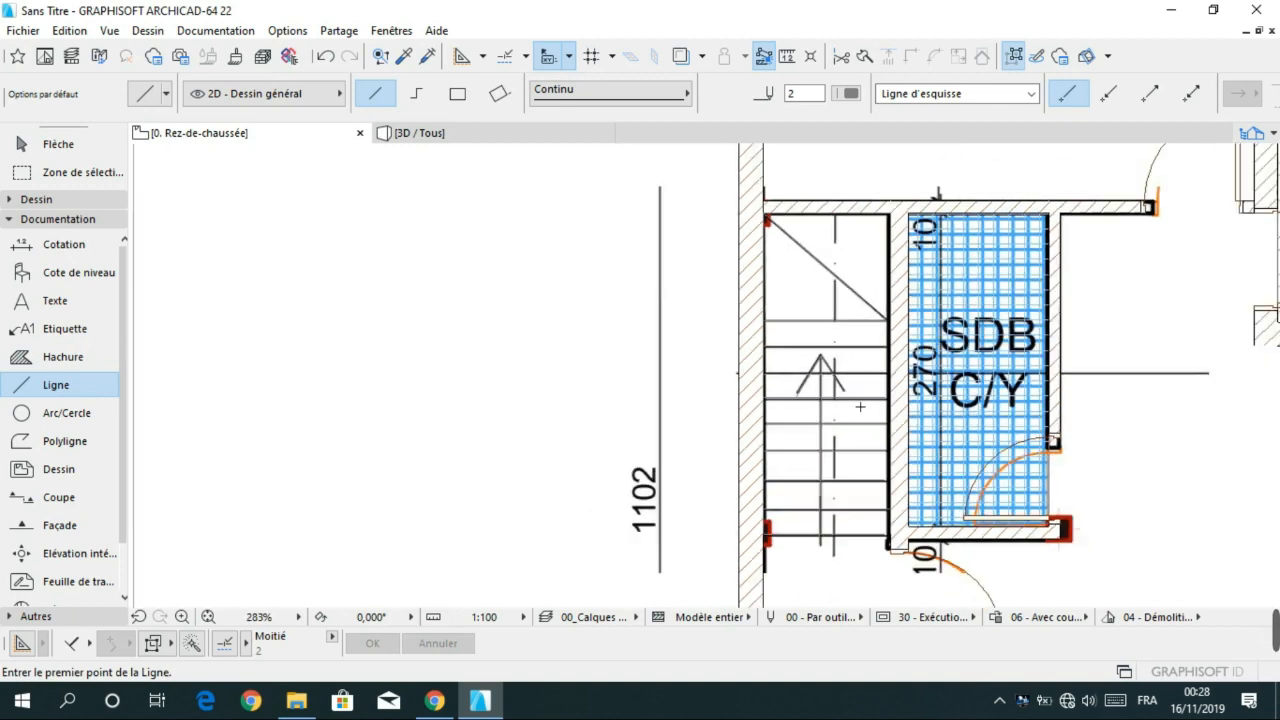
scroll(851, 470, "up", 4)
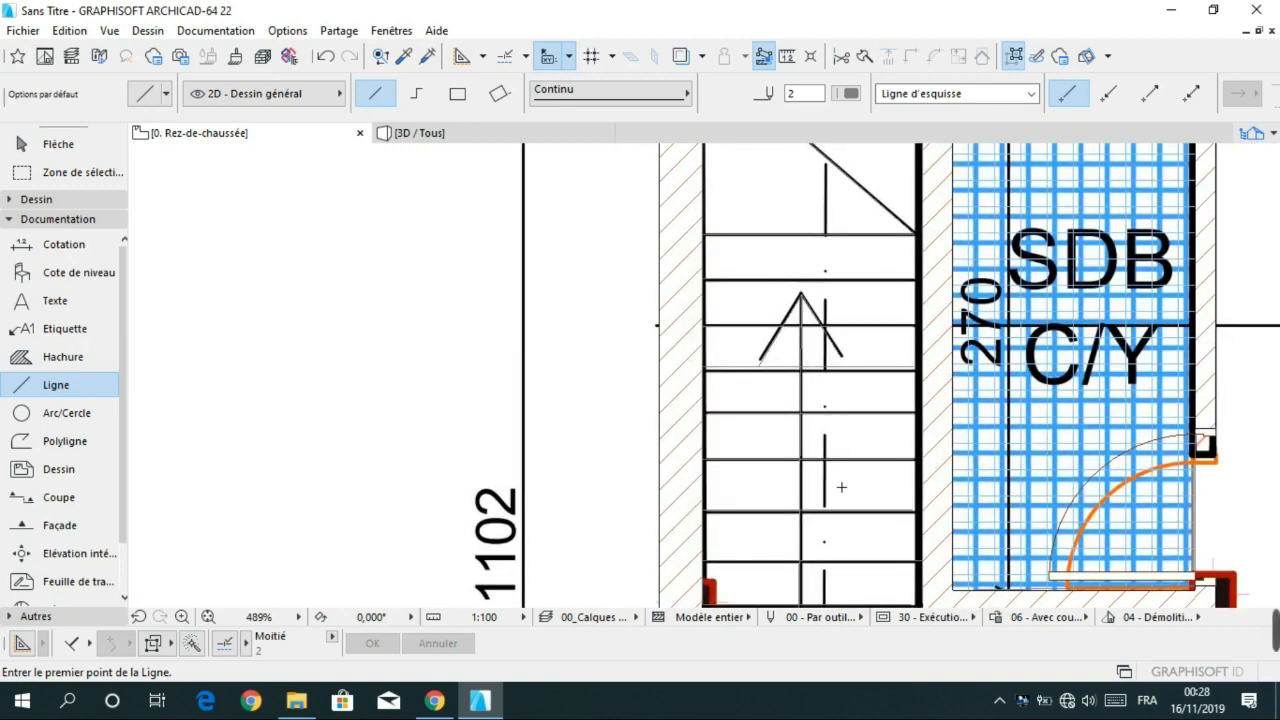
scroll(841, 487, "down", 6)
key("Escape")
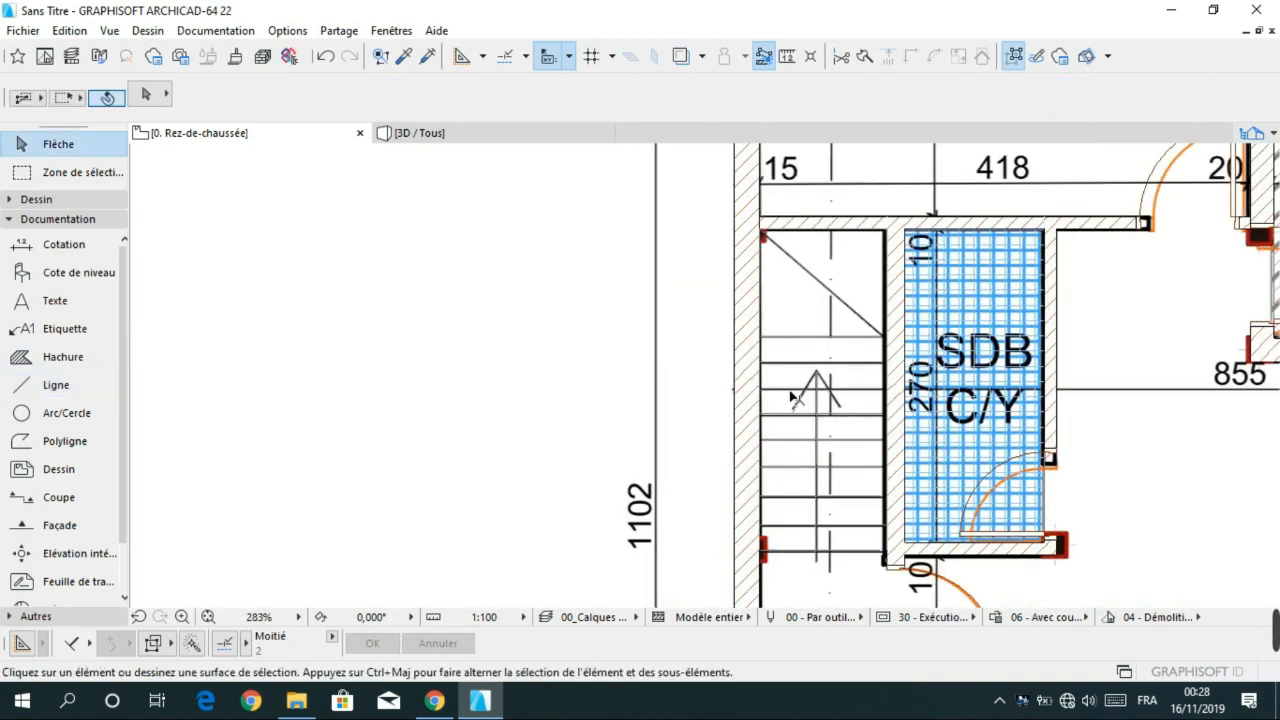
left_click(787, 58)
scroll(855, 420, "up", 4)
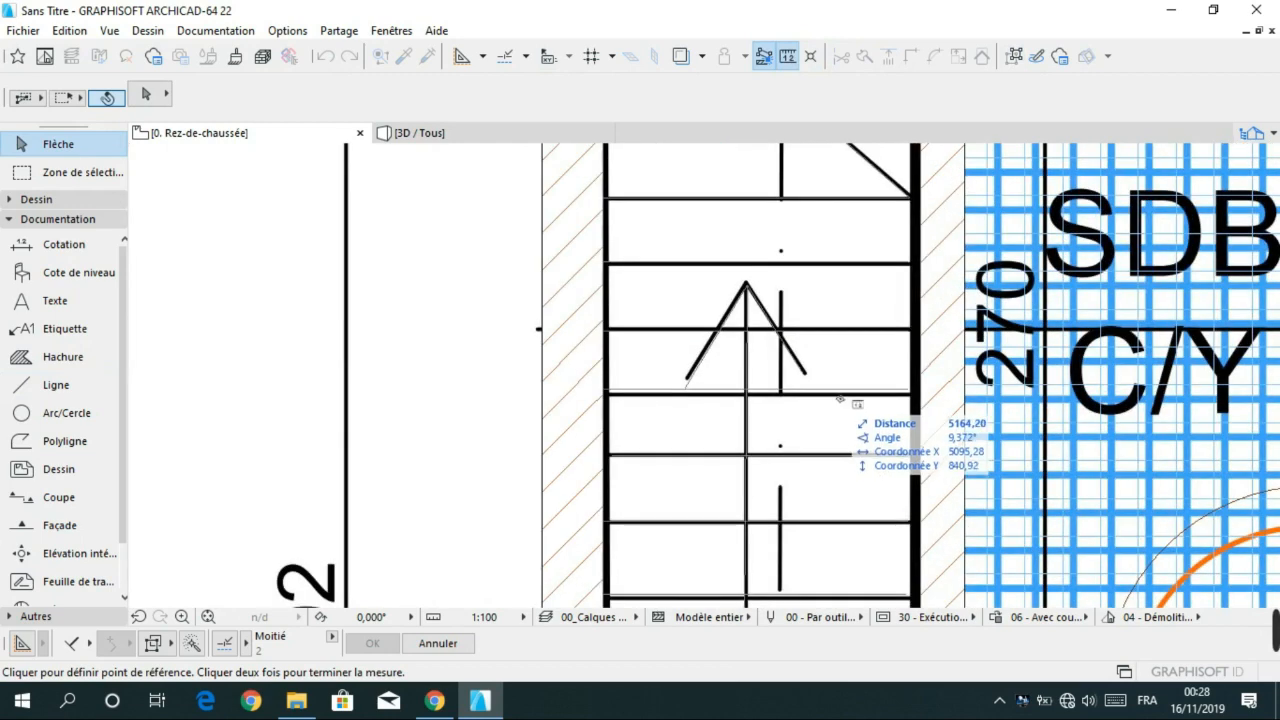
left_click(836, 331)
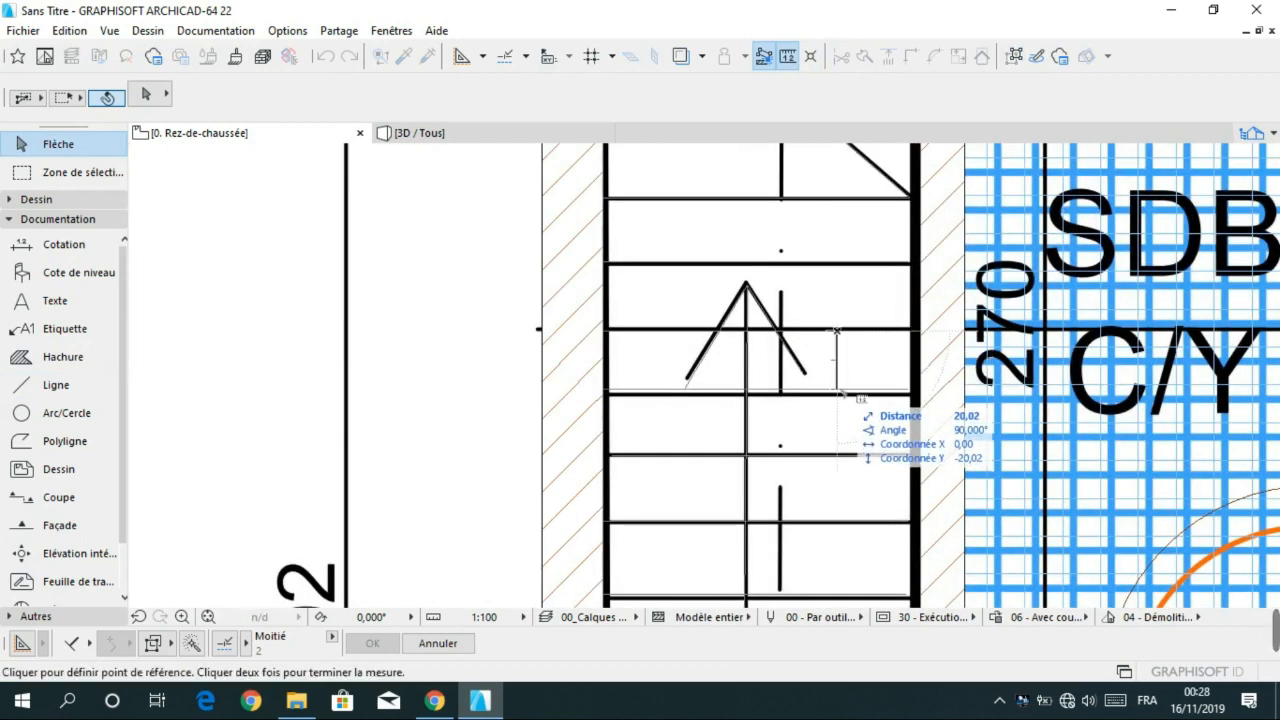
key("Escape")
- Measure the spacing between the second and third tread lines below the arrowhead
scroll(851, 423, "up", 3)
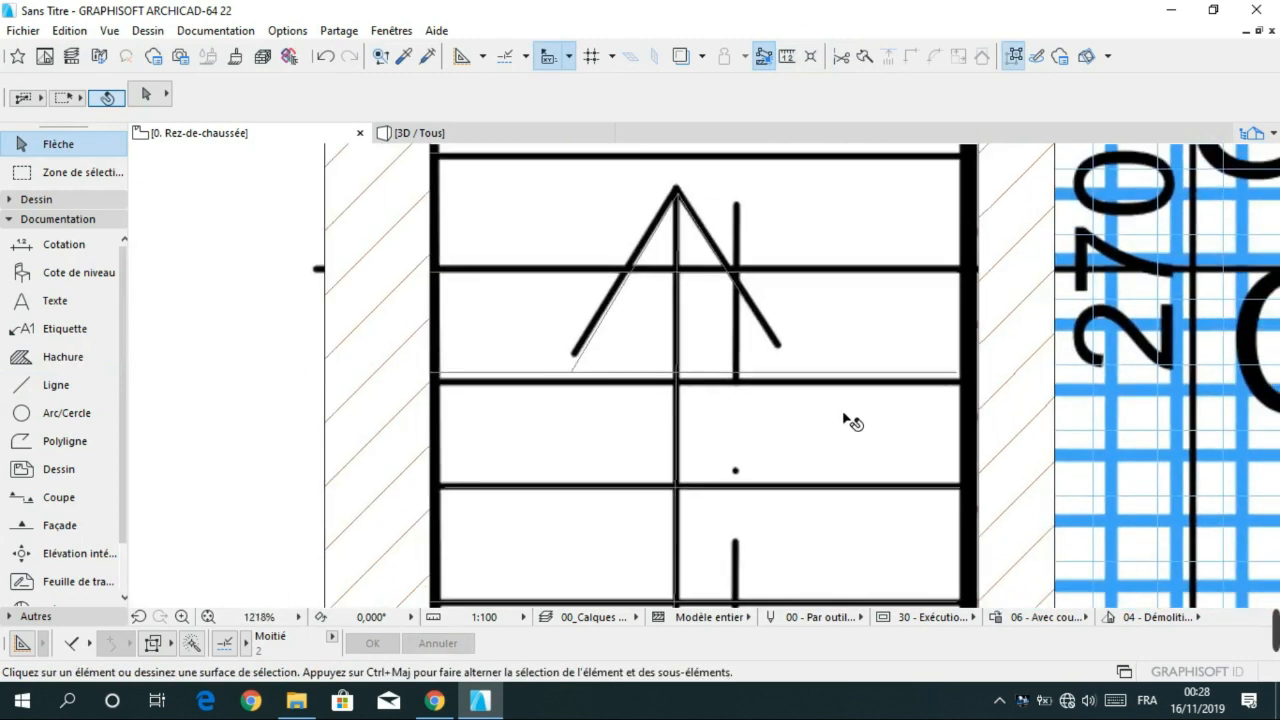
middle_click_drag(845, 477, 842, 319)
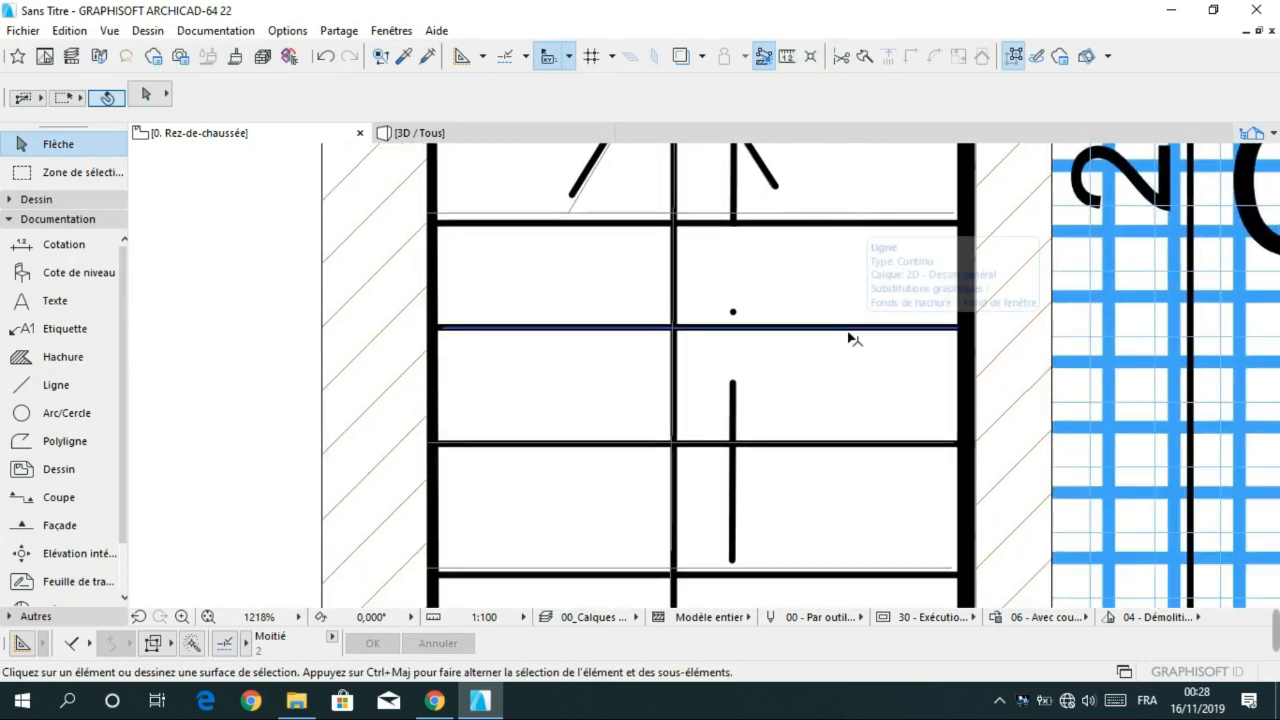
left_click(785, 61)
left_click(866, 327)
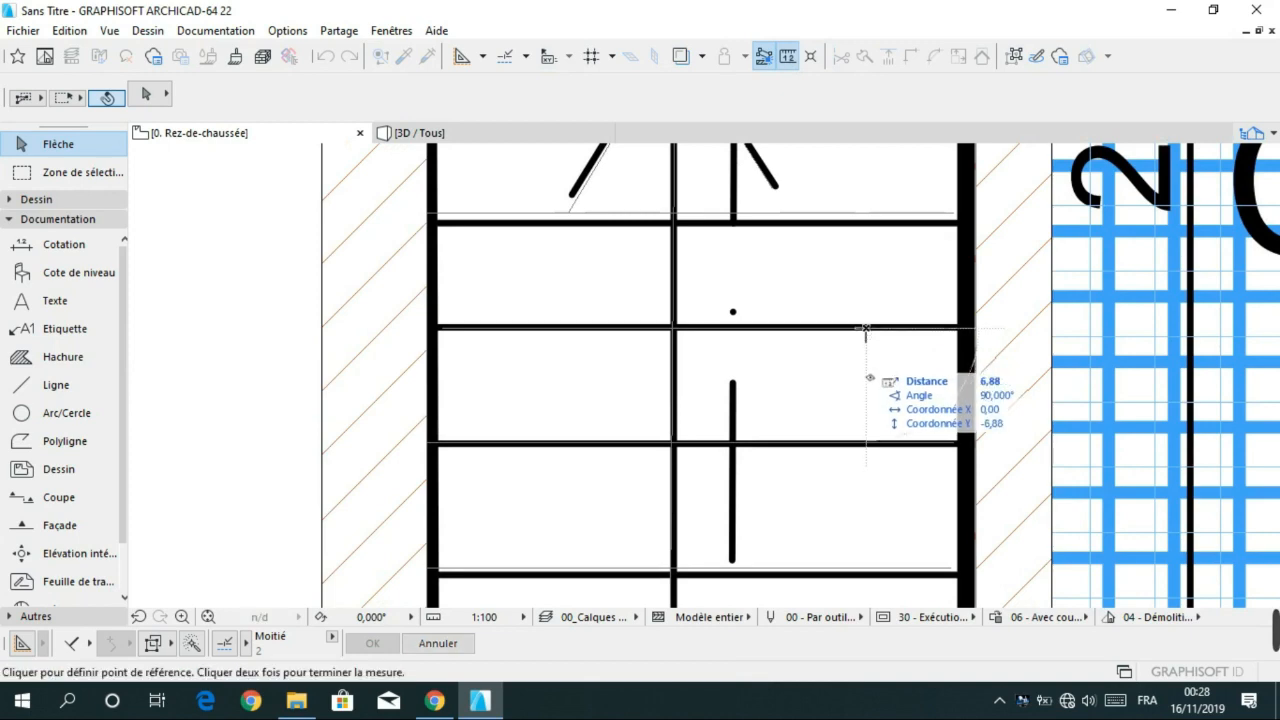
key("Escape")
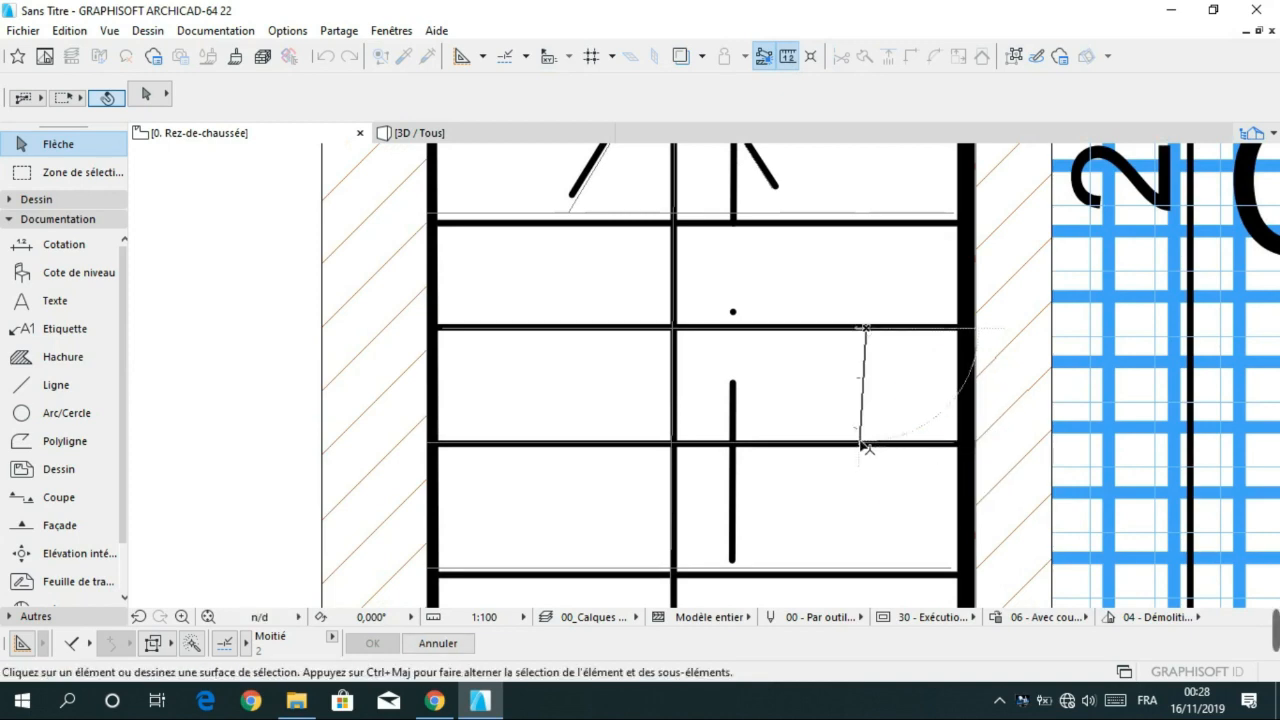
scroll(866, 440, "down", 3)
scroll(872, 378, "down", 1)
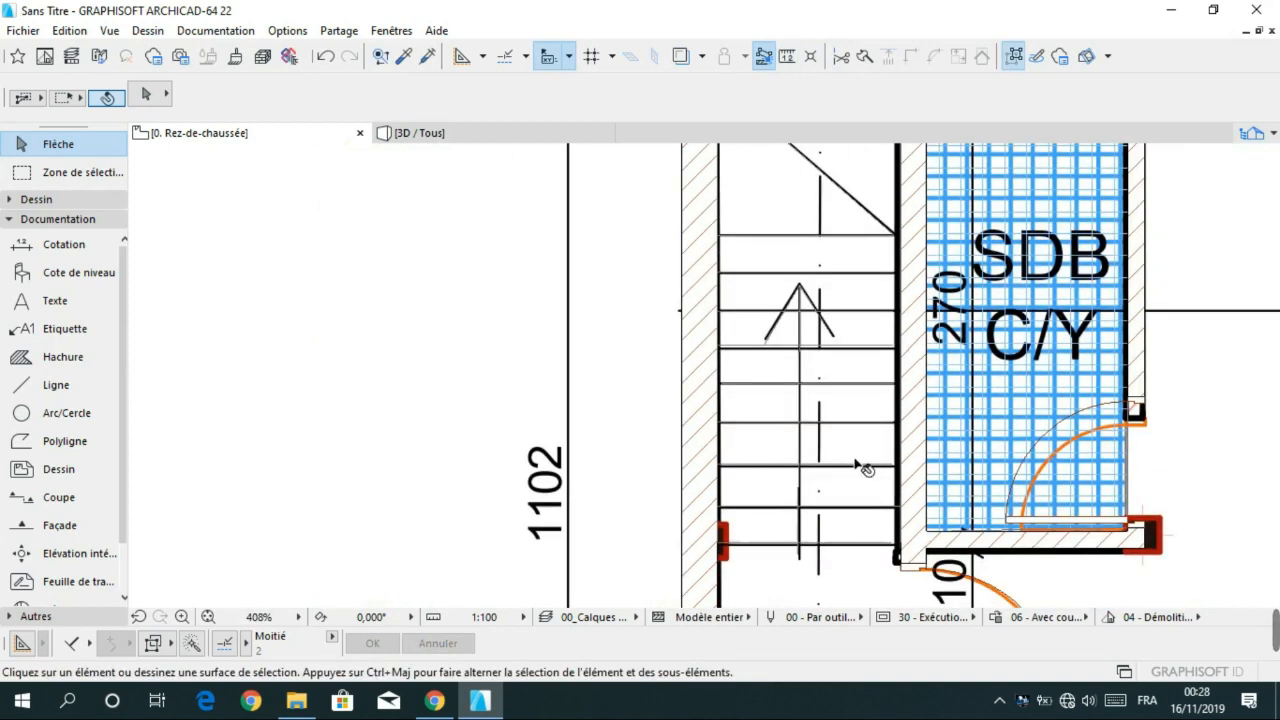
- Measure the spacing between the third and fourth tread lines below the arrowhead
scroll(863, 470, "up", 6)
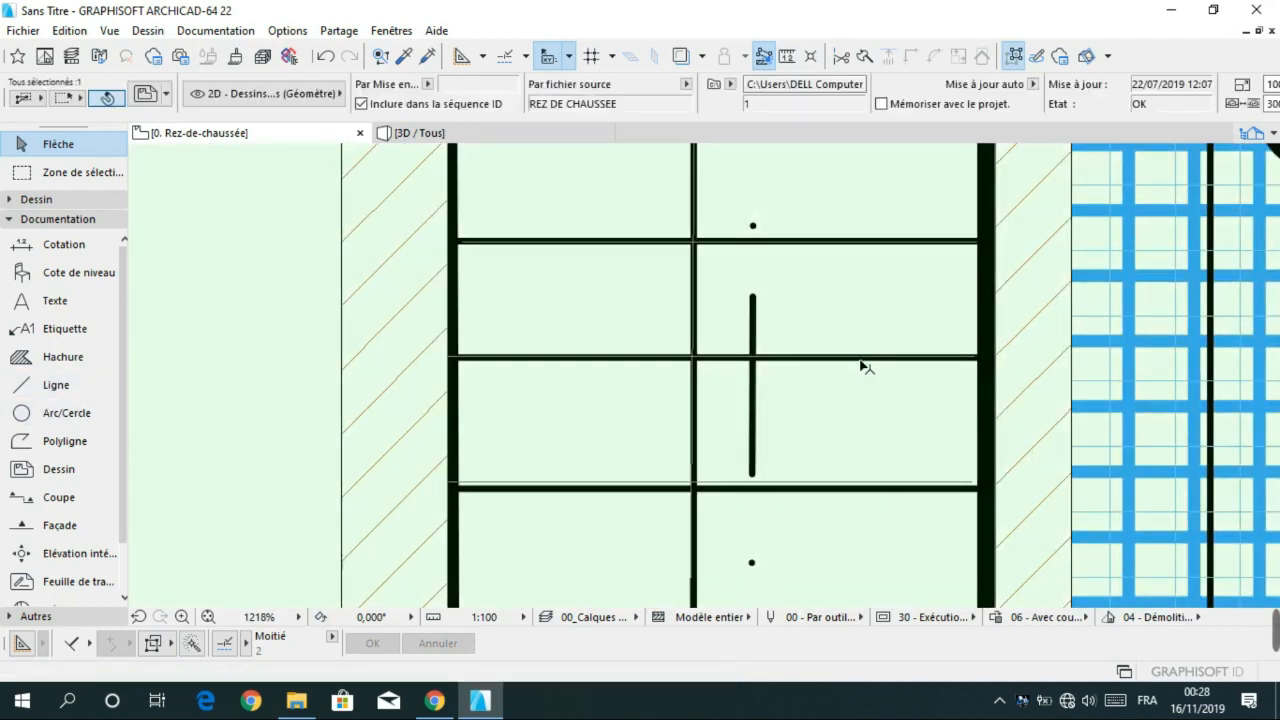
left_click(862, 360)
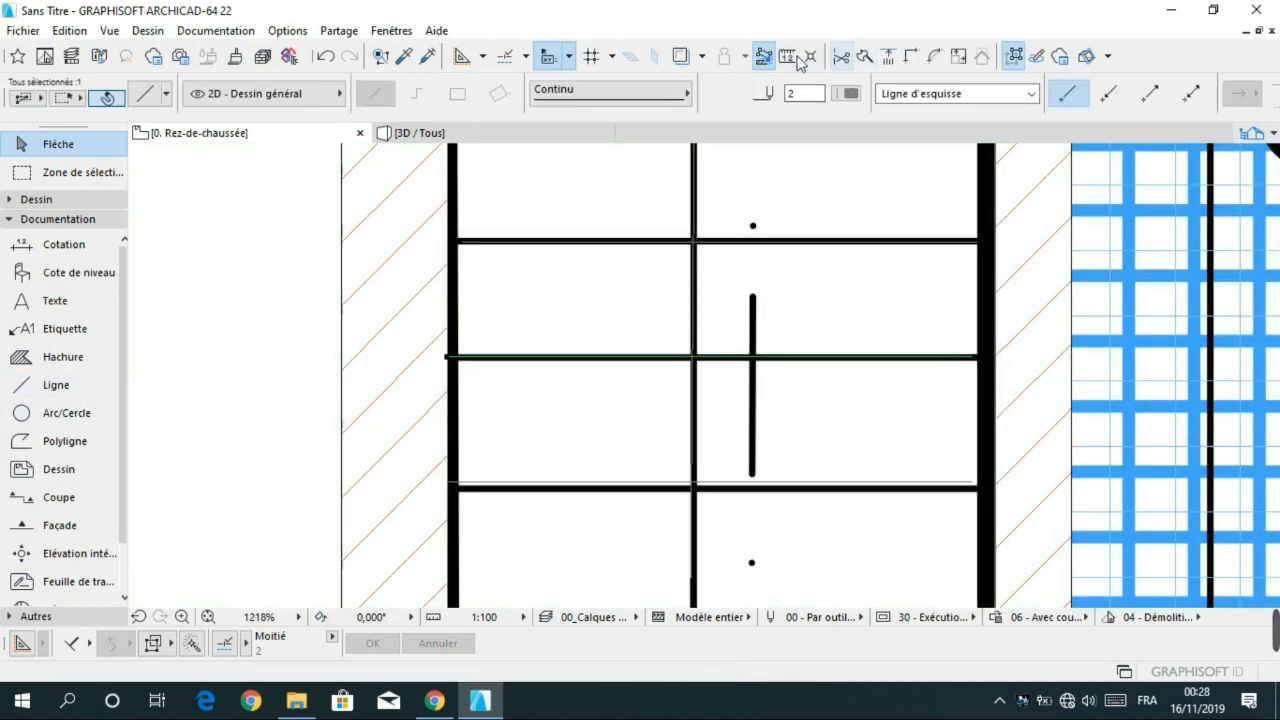
left_click(796, 58)
left_click(882, 357)
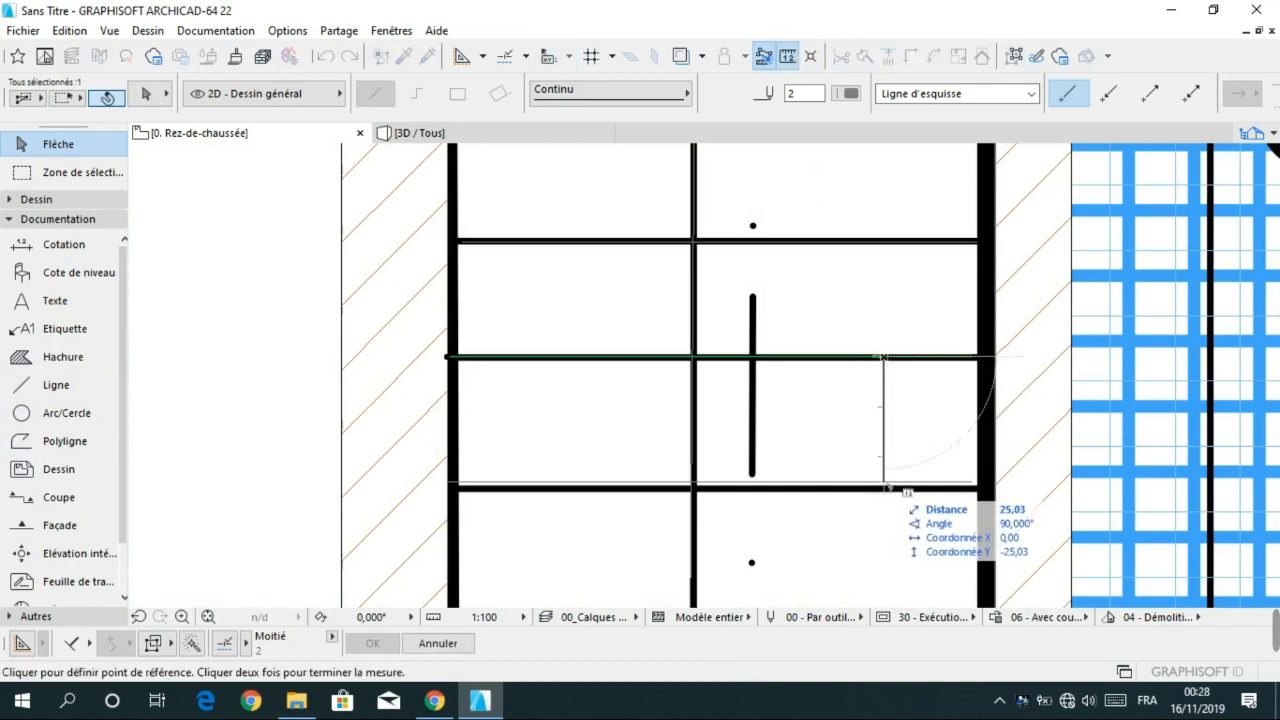
left_click(884, 486)
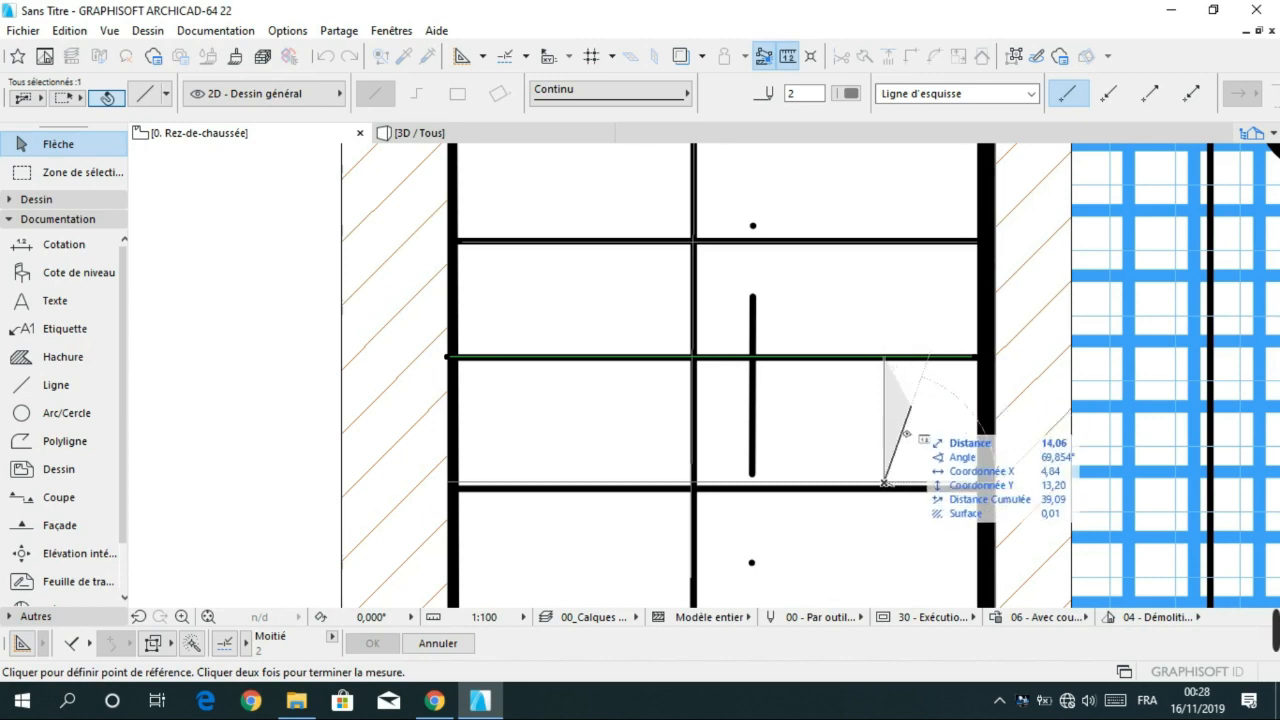
key("Escape")
scroll(876, 449, "down", 3)
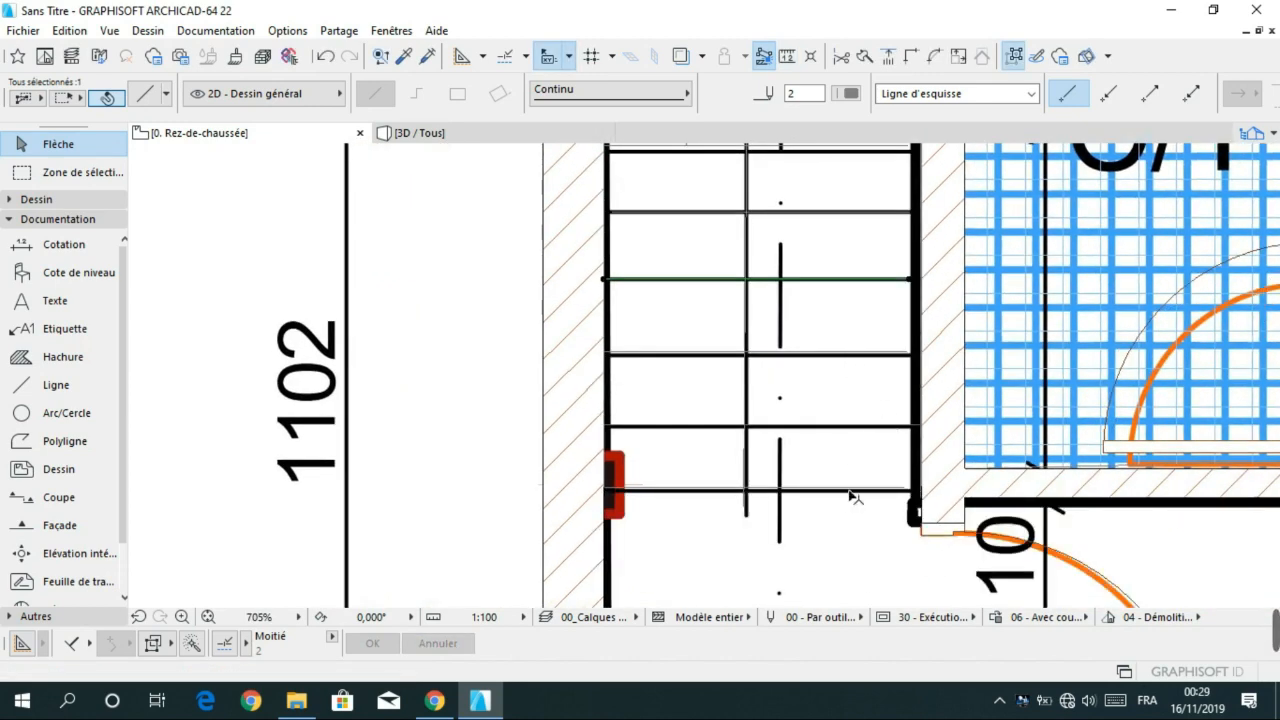
key("Escape")
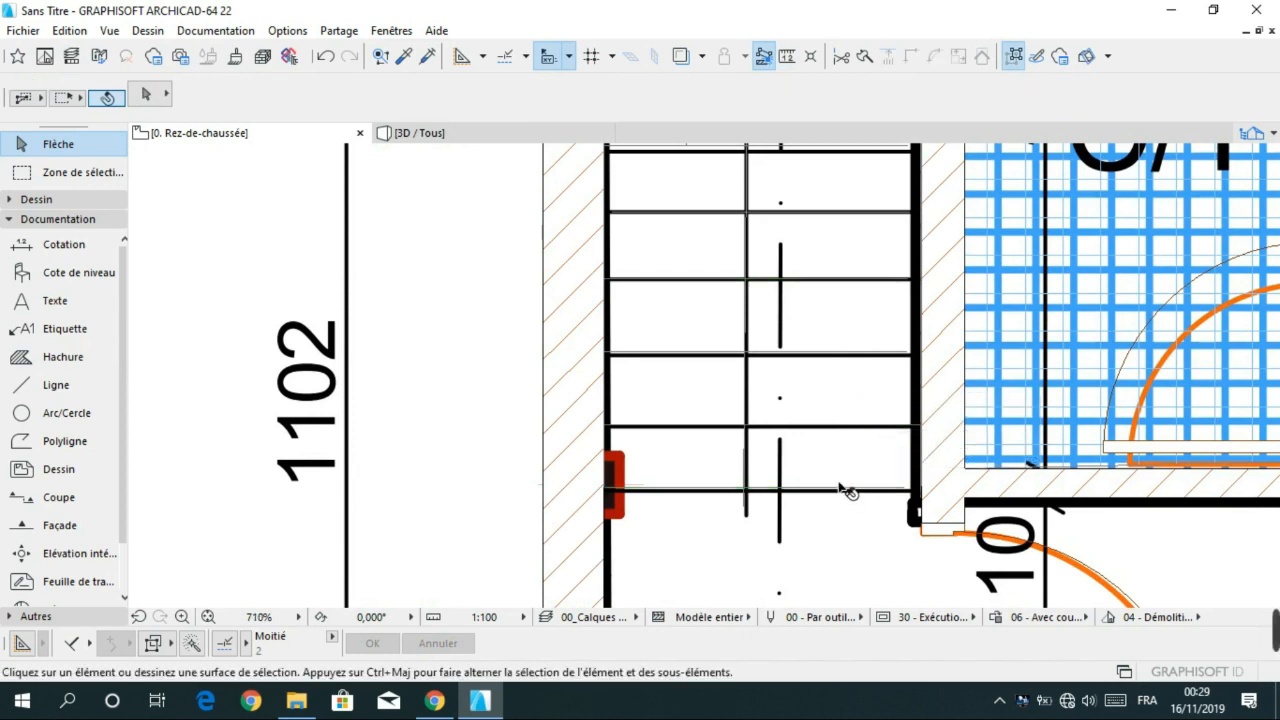
- Measure the depth of the lowest tread, between the two lowest tread lines of the staircase
scroll(845, 490, "up", 1)
left_click(789, 57)
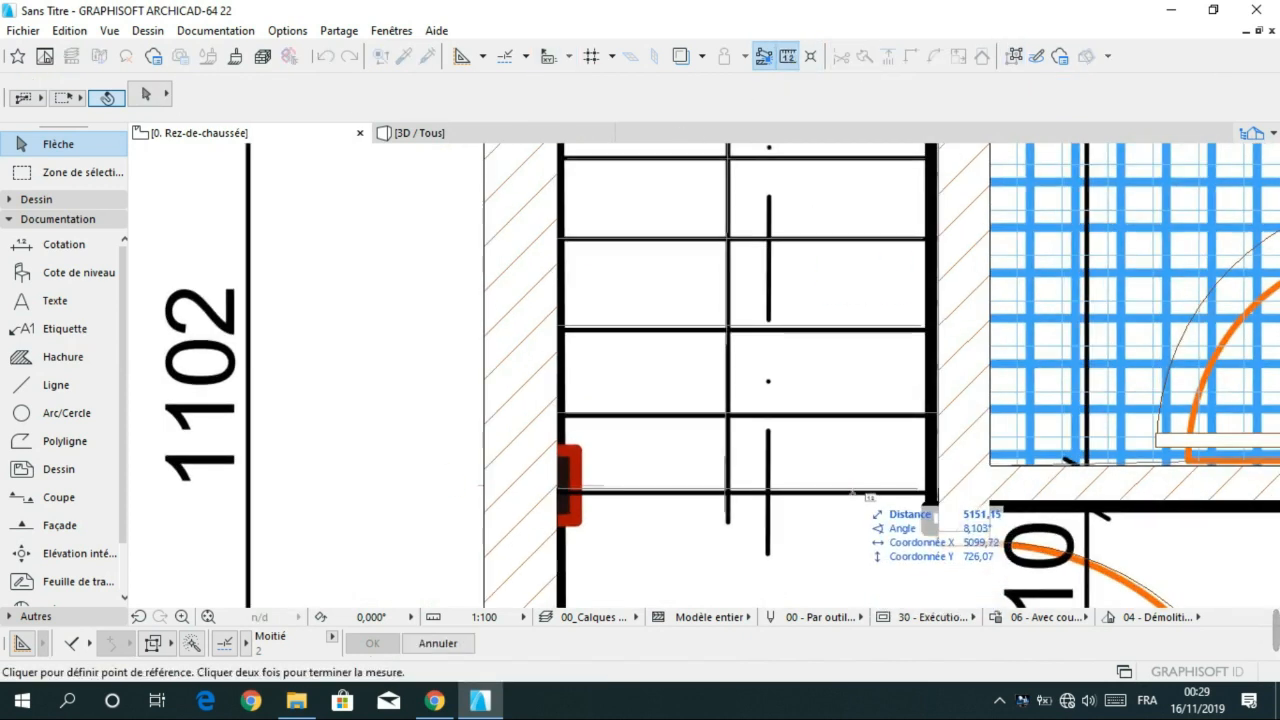
left_click(849, 490)
left_click(849, 490)
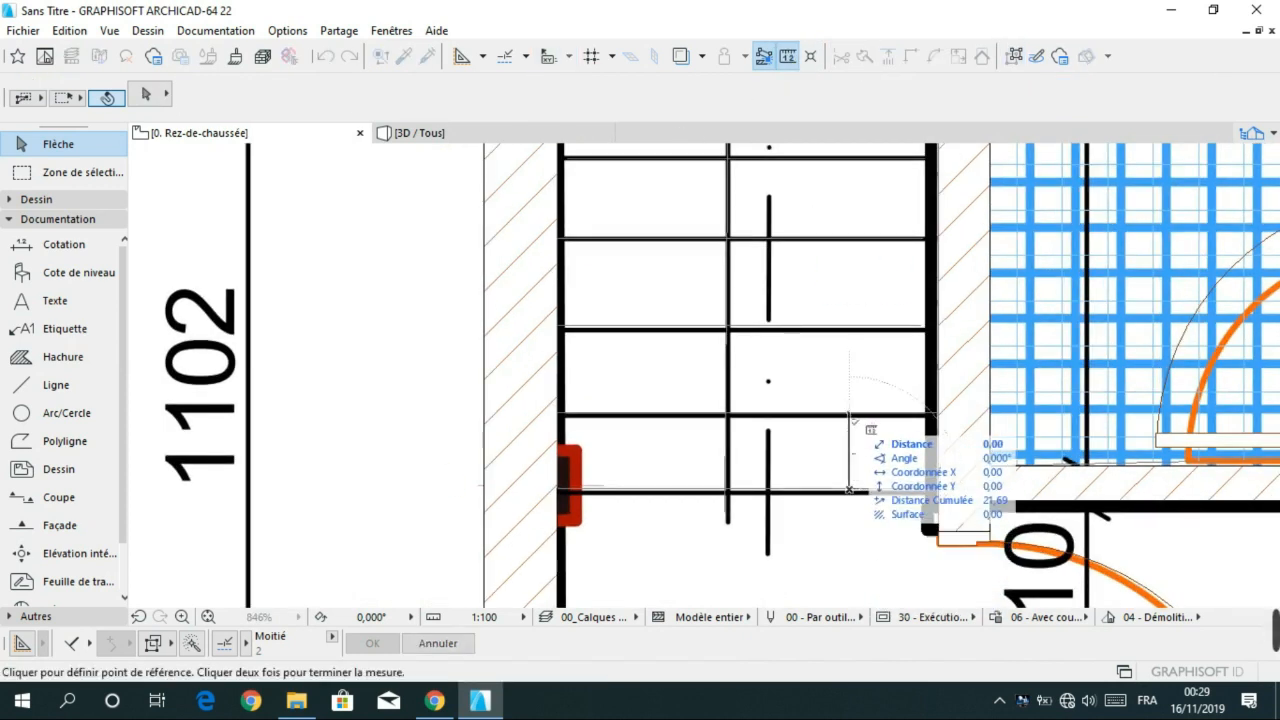
key("Escape")
- Move the lowest tread line down so it lies centred on the thick tread line of the imported plan
scroll(846, 512, "up", 4)
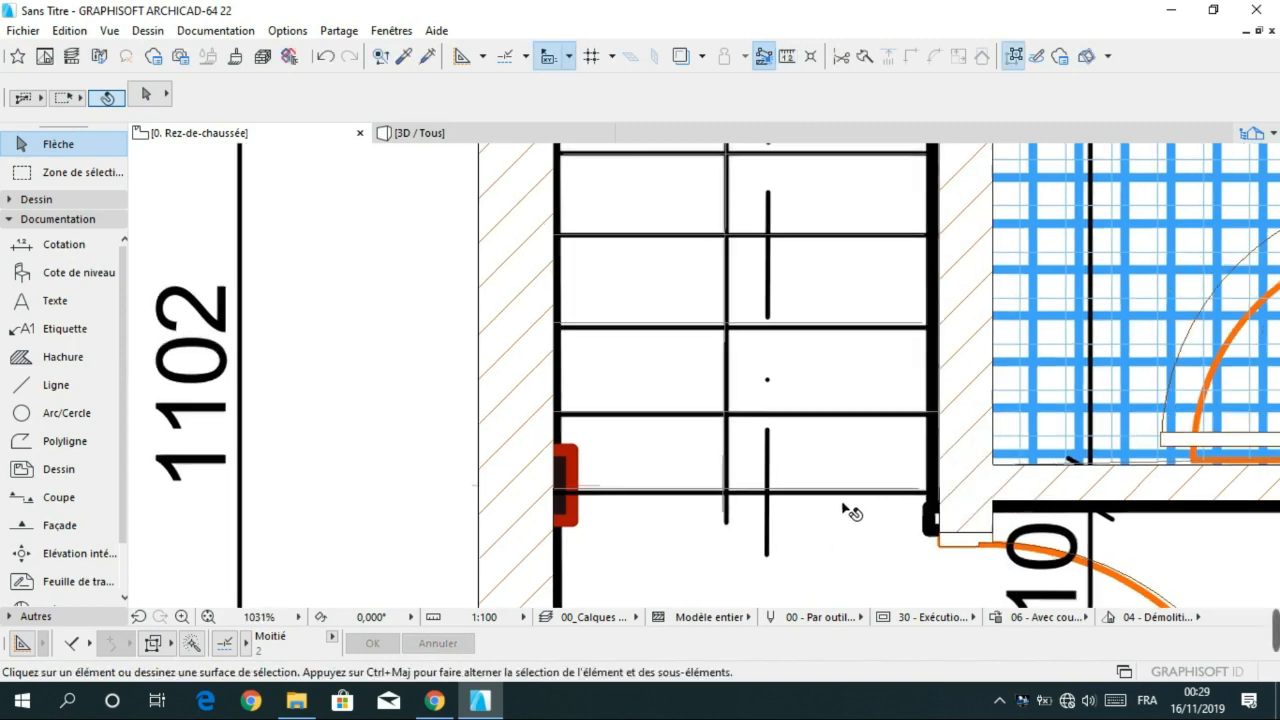
left_click(871, 478)
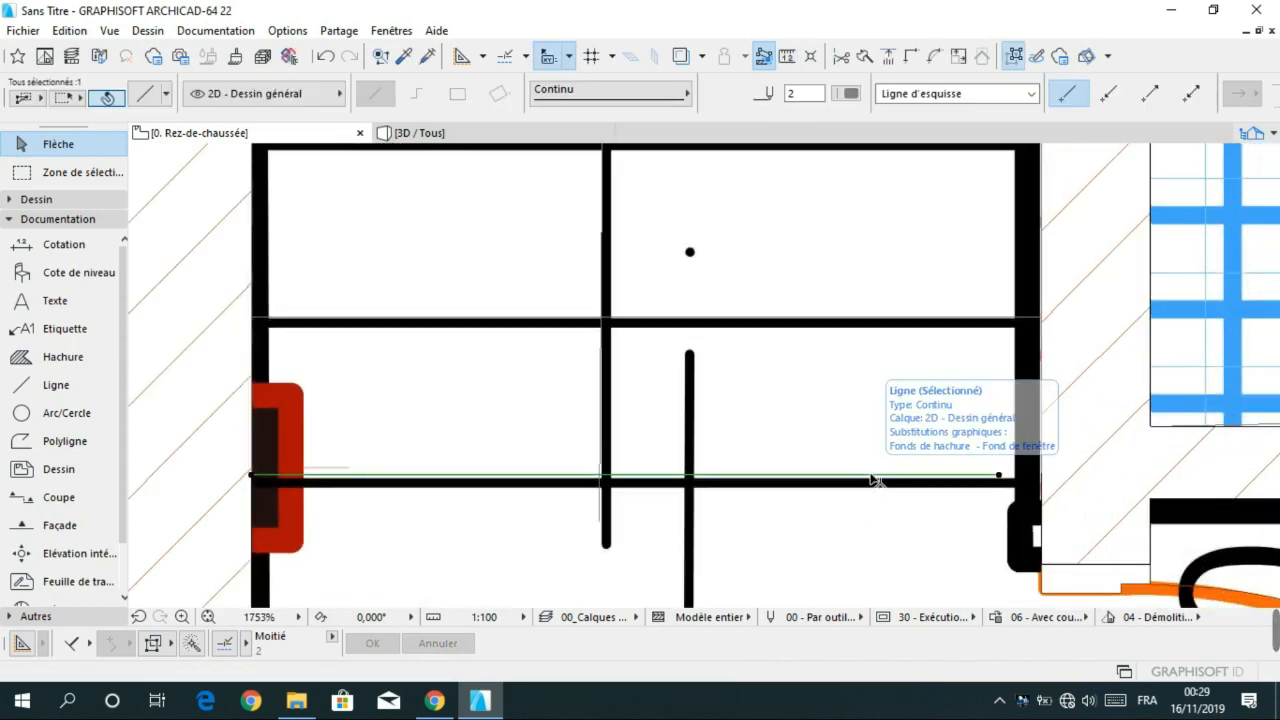
left_click(870, 477)
left_click(882, 479)
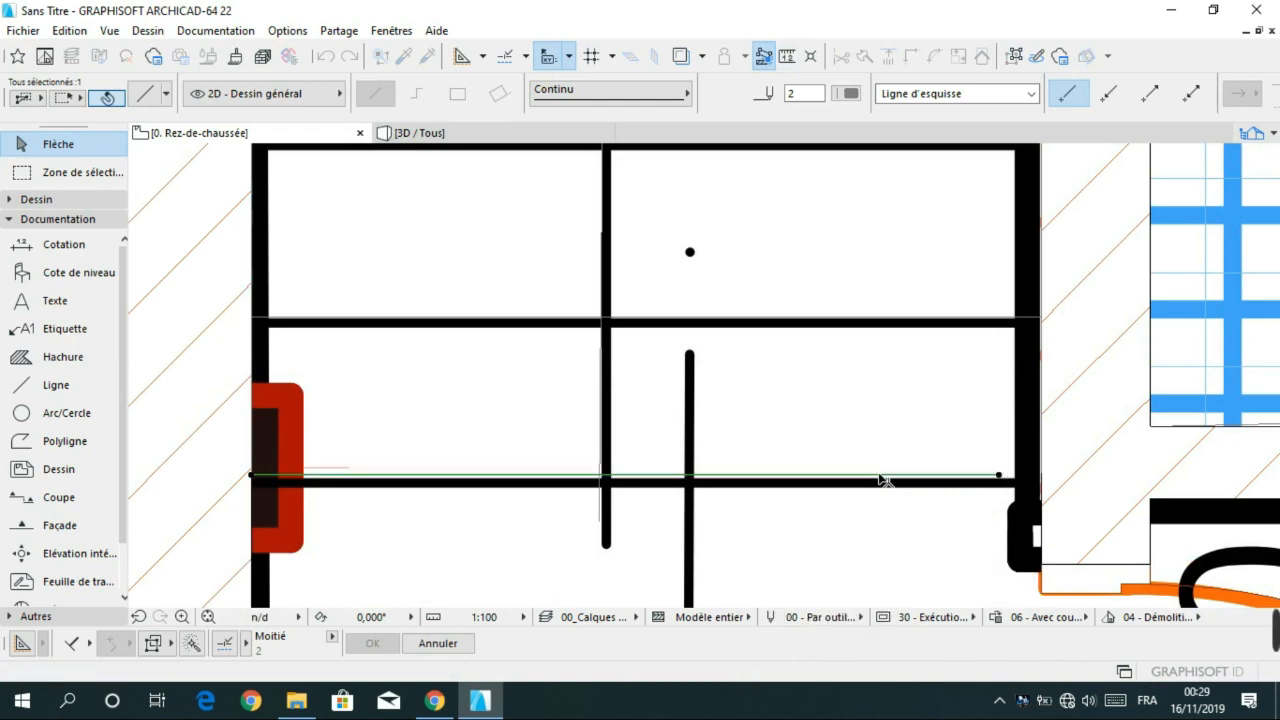
left_click(880, 478)
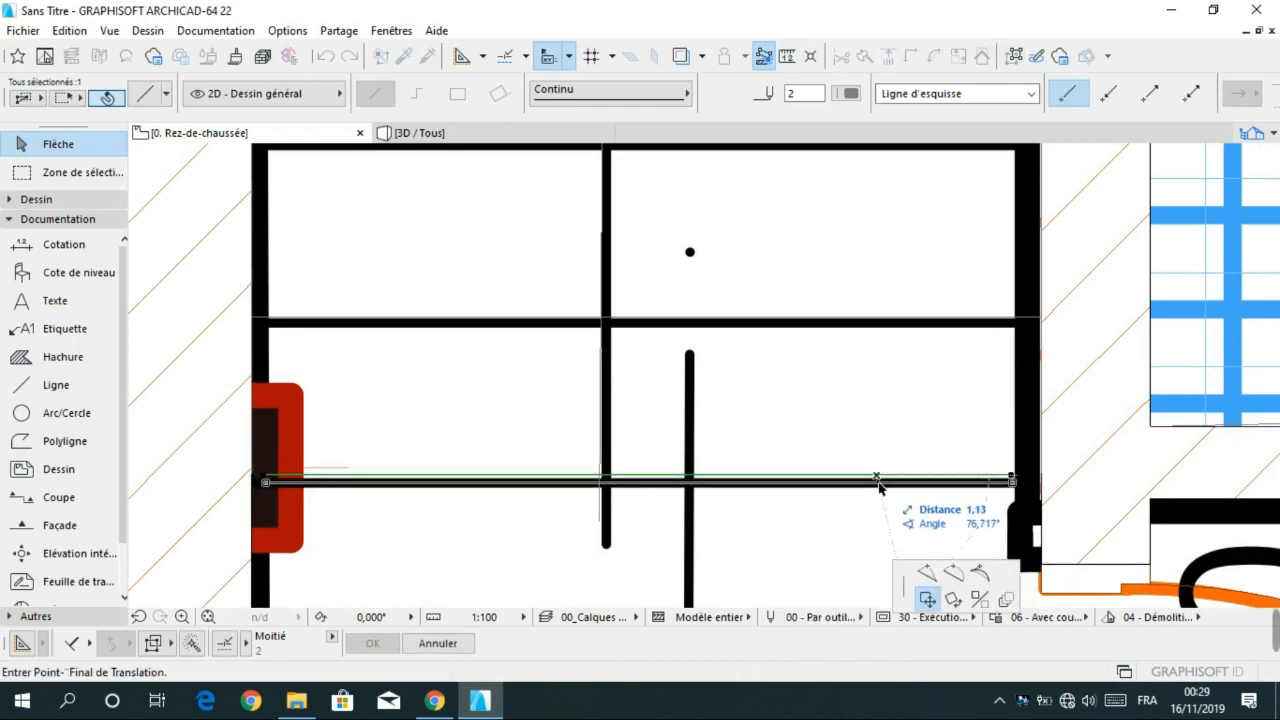
left_click(878, 486)
left_click(490, 533)
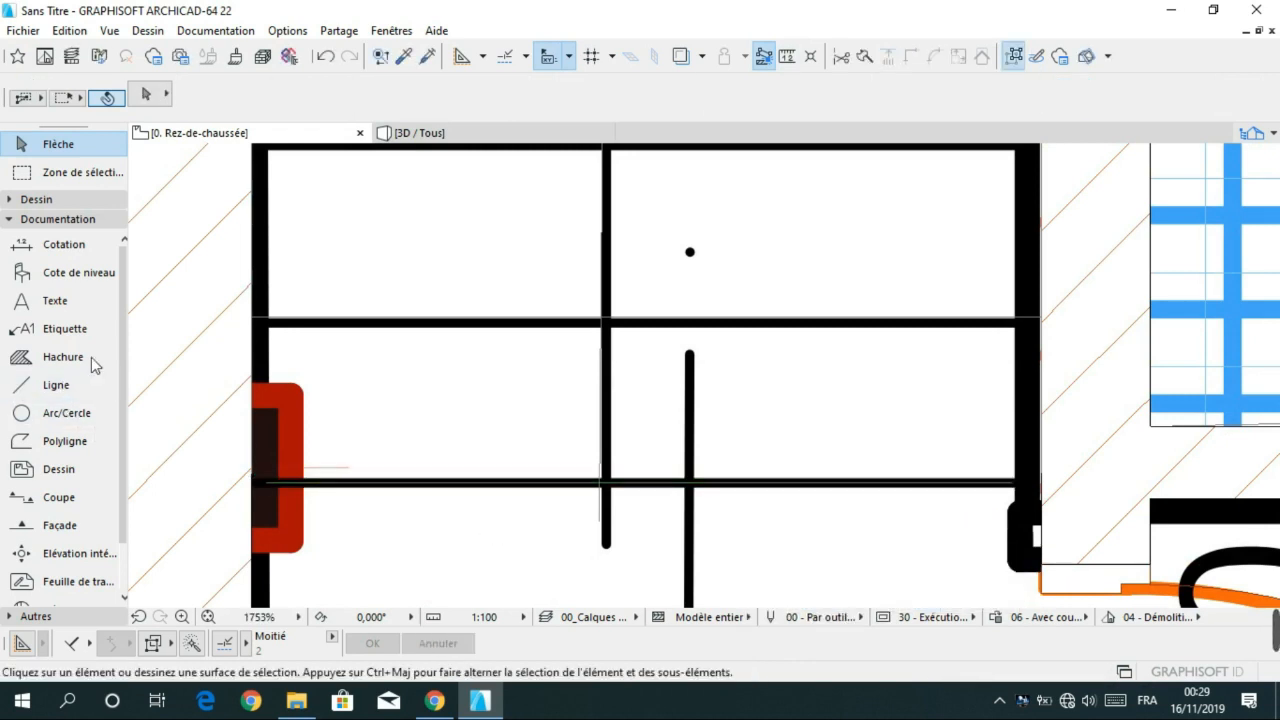
- Add a vertical dimension between the two lowest tread lines of the staircase
left_click(80, 246)
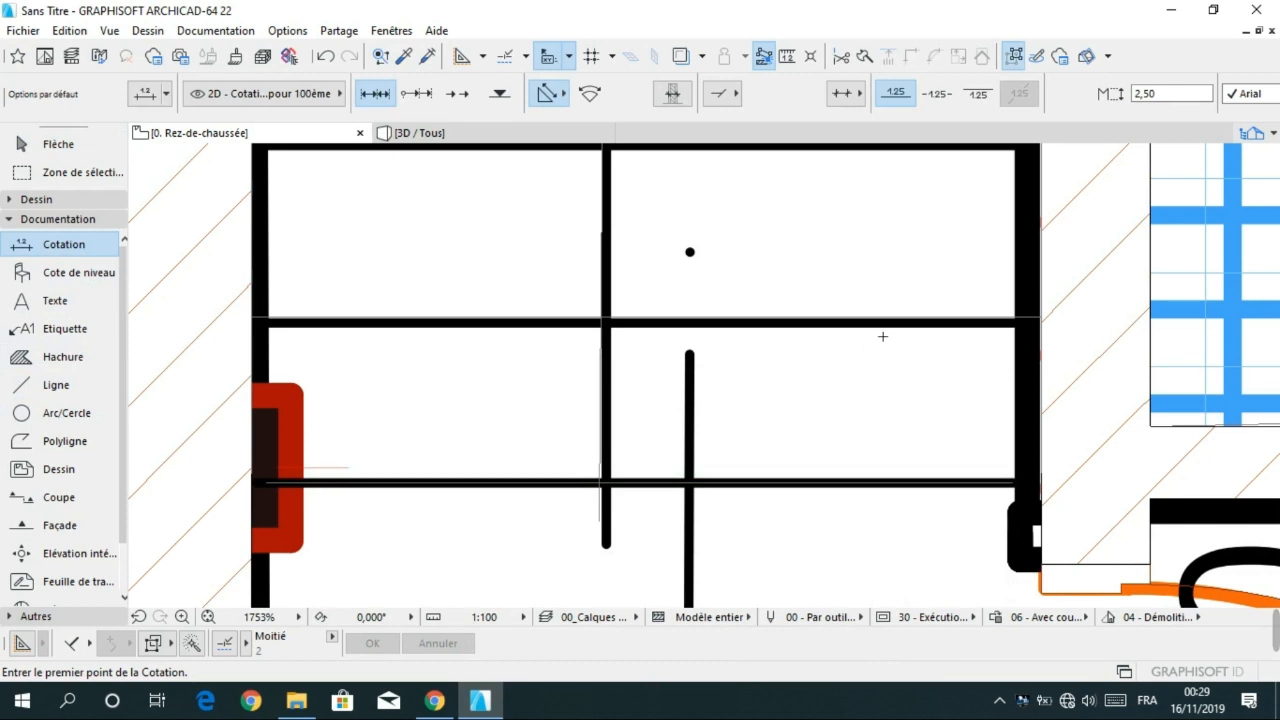
left_click(789, 320)
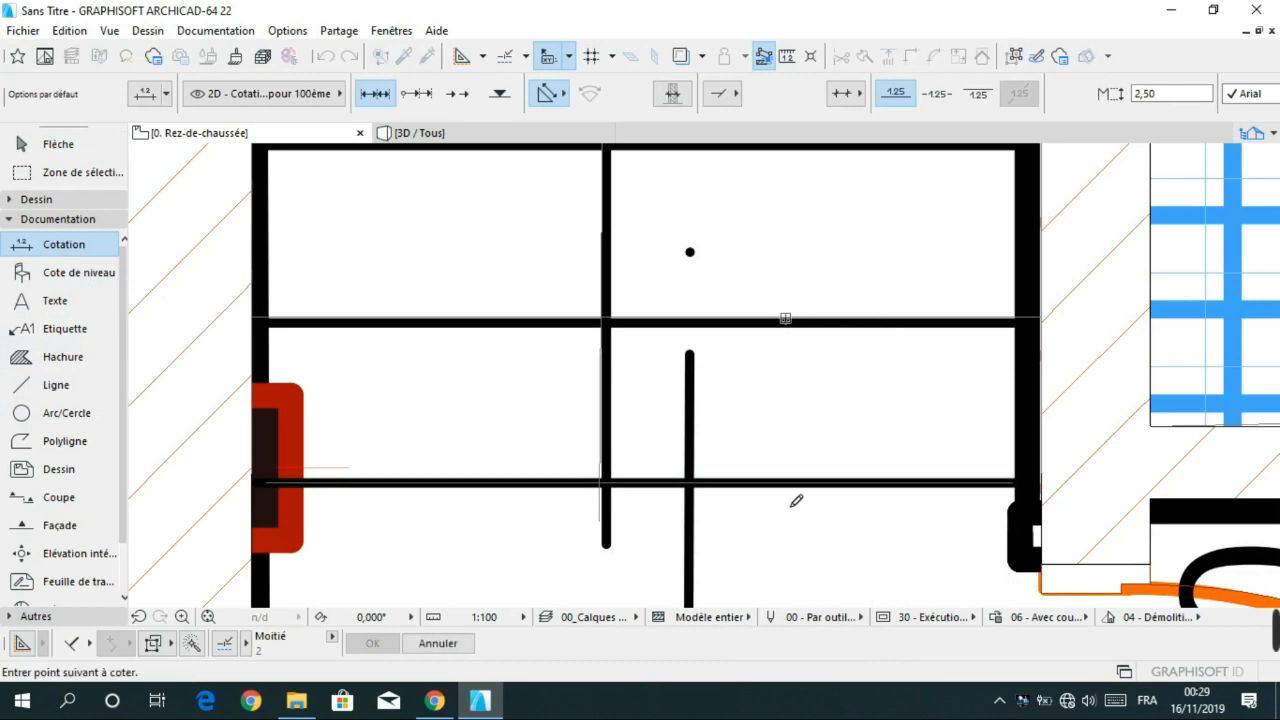
double_click(750, 420)
left_click(755, 408)
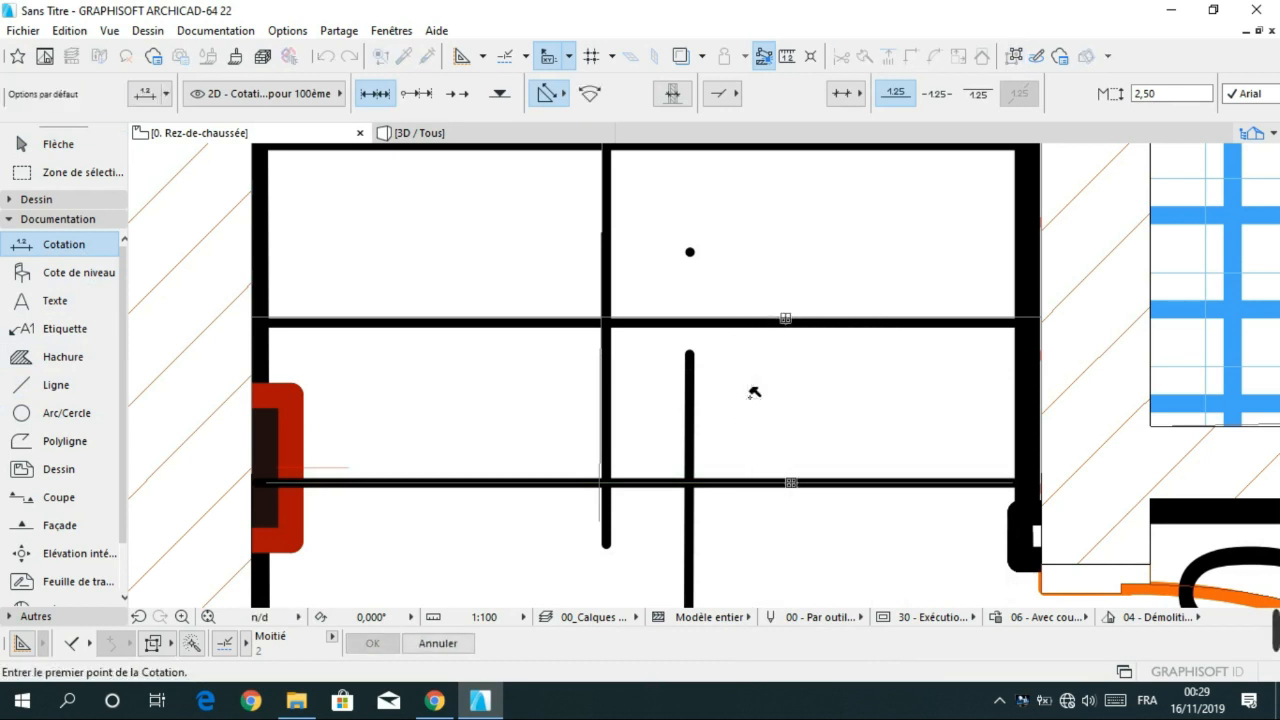
scroll(753, 395, "down", 5)
scroll(760, 418, "down", 3)
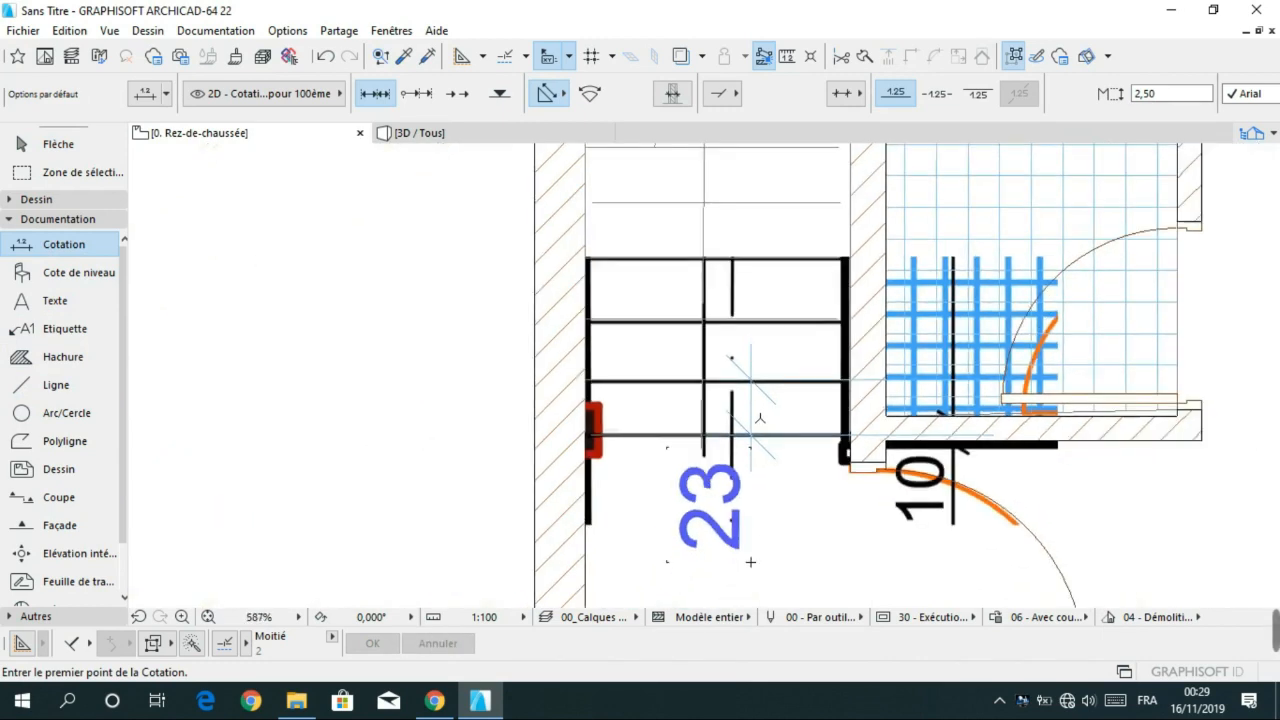
scroll(762, 450, "up", 8)
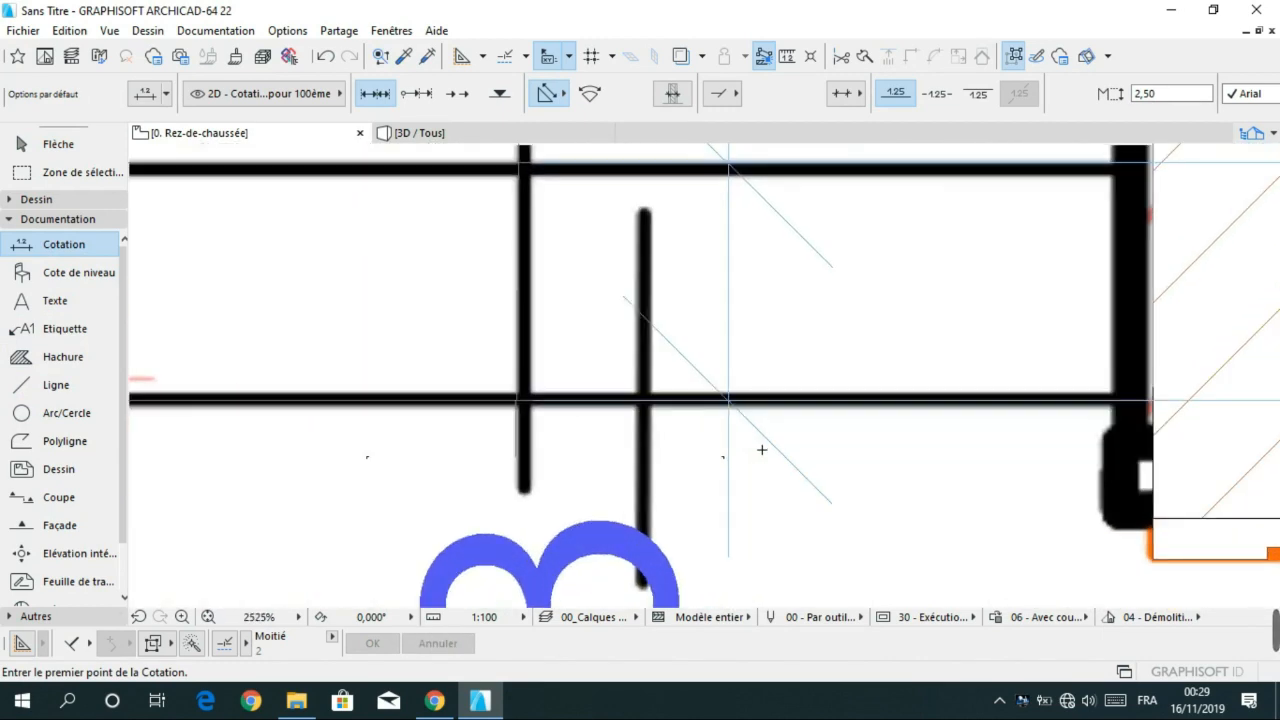
key("Escape")
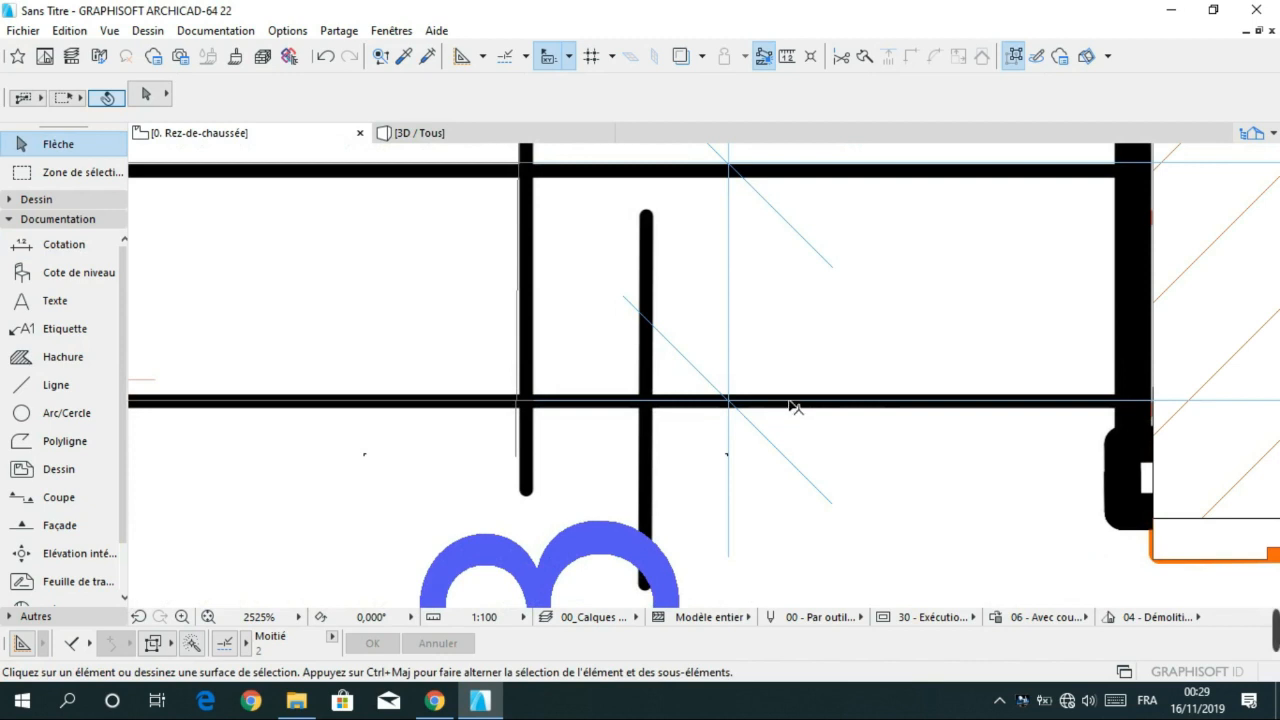
left_click(793, 405)
left_click(791, 403)
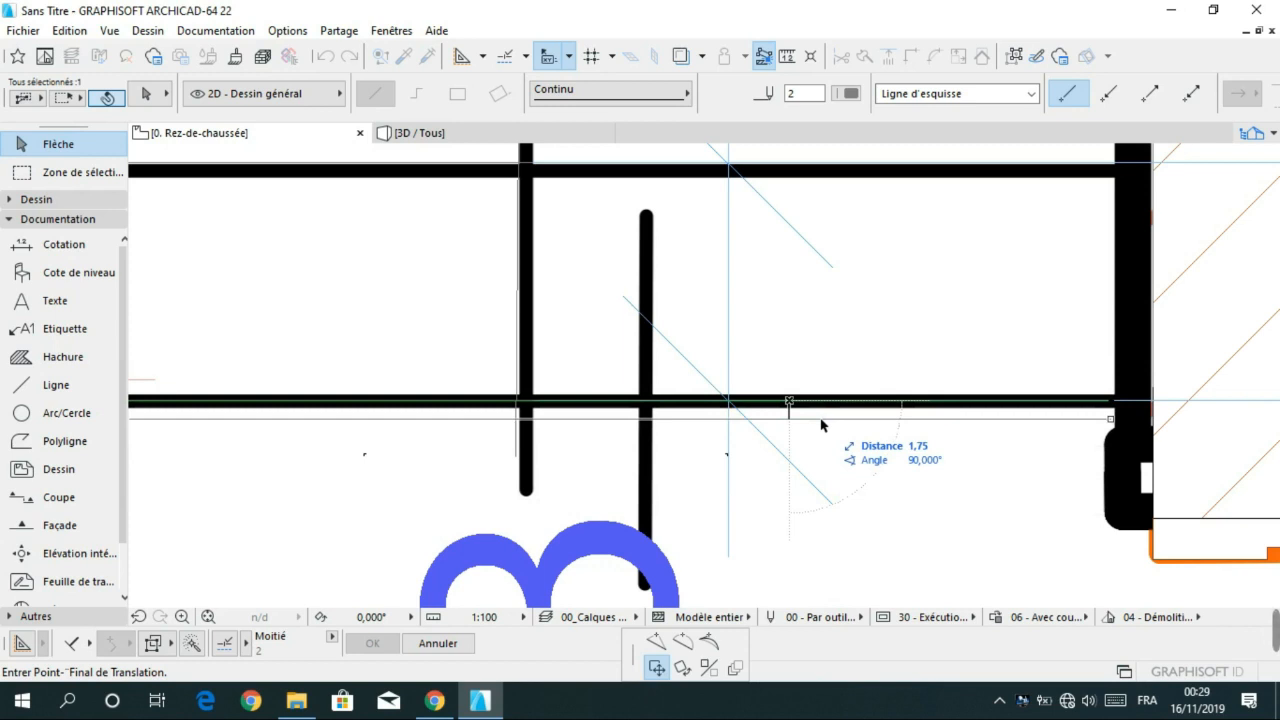
key("Escape")
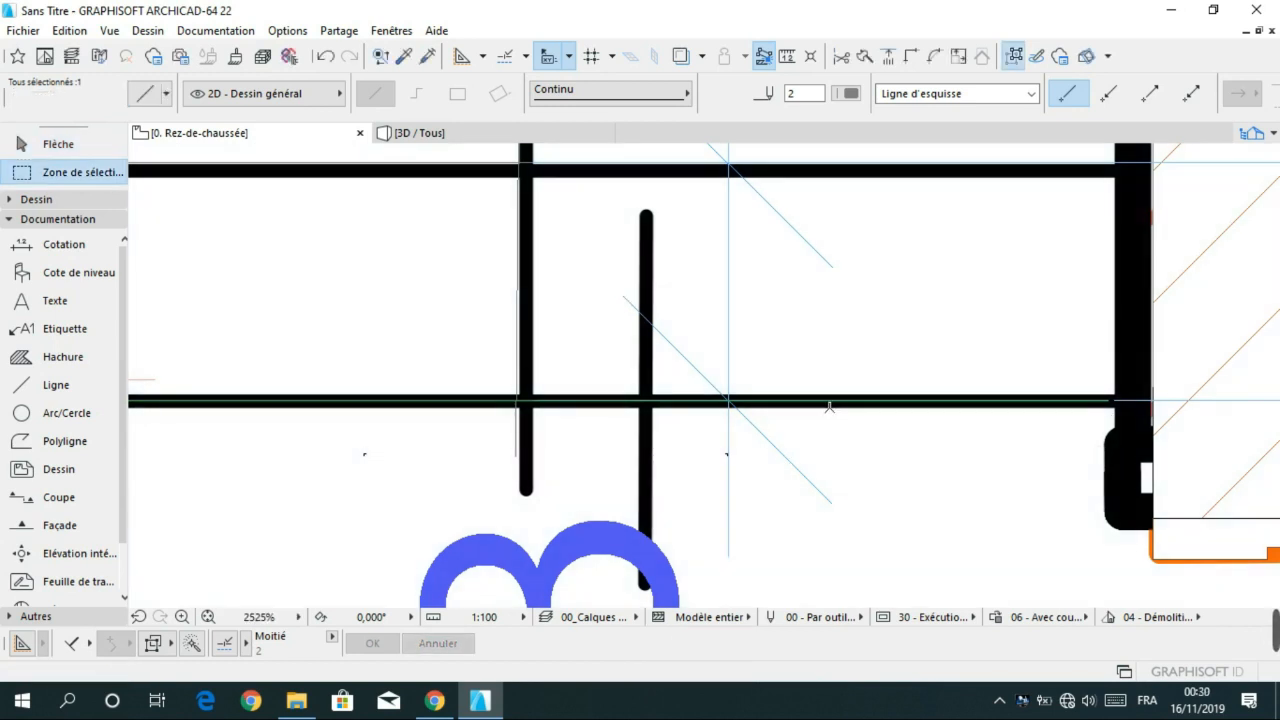
key("Escape")
key("Escape")
- Move the lowest tread line of the staircase slightly down, just below the thick tread line of the imported plan
left_click(829, 404)
left_click(824, 402)
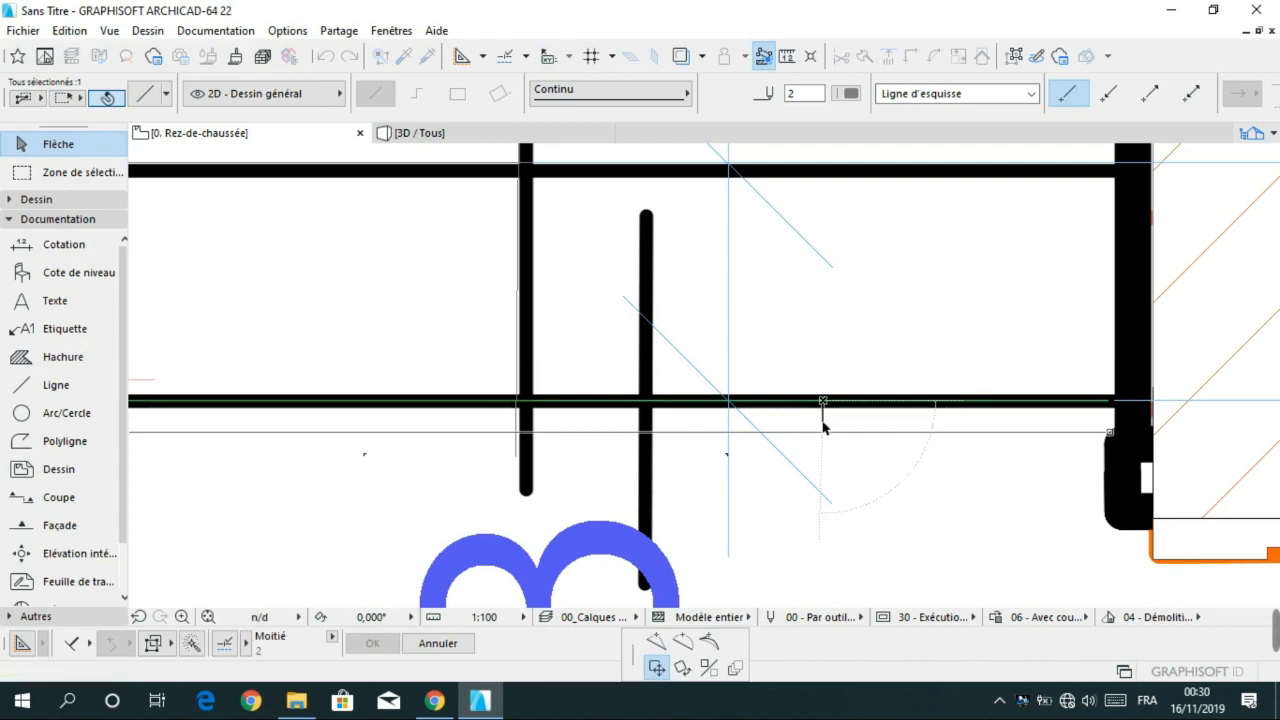
left_click(823, 421)
key("Escape")
- Examine the traced tread lines against the imported plan, from the lowest tread up to the diagonal above the arrowhead
scroll(810, 420, "down", 2)
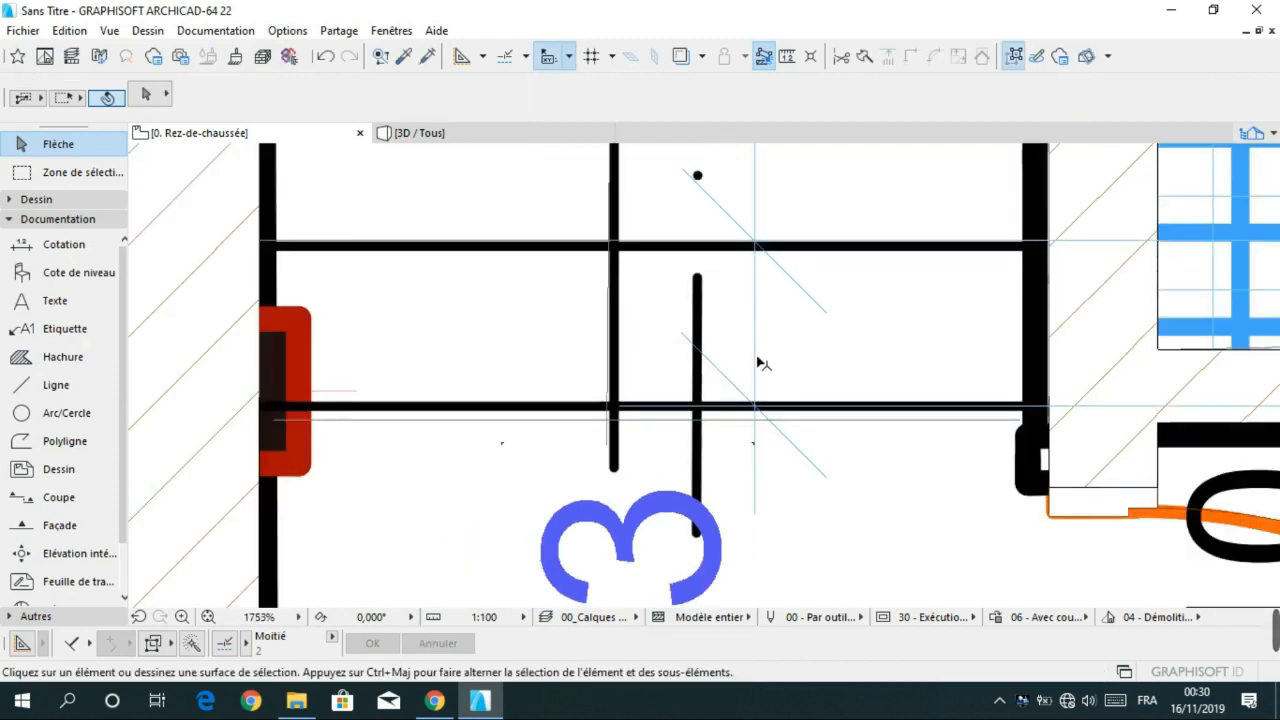
scroll(718, 440, "down", 1)
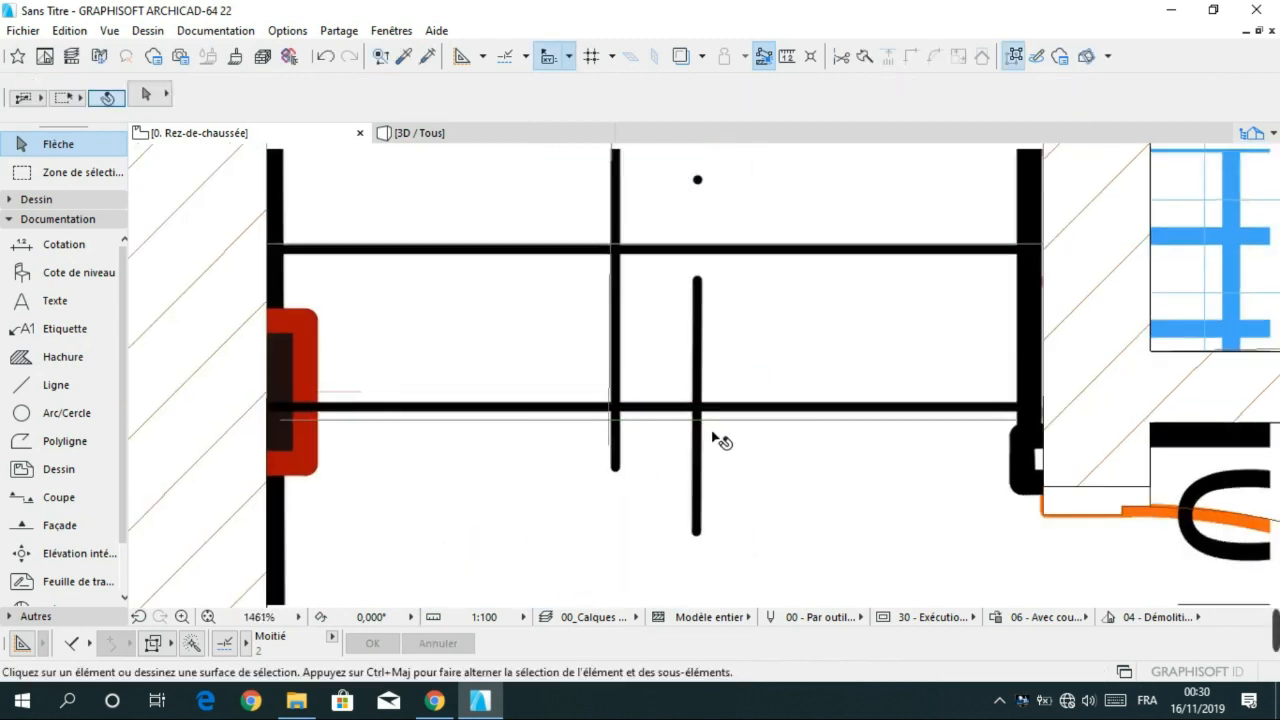
scroll(712, 436, "down", 1)
mouse_move(786, 378)
middle_mouse_down()
mouse_move(806, 554)
mouse_move(805, 382)
middle_mouse_up()
scroll(786, 504, "down", 1)
scroll(790, 557, "down", 1)
scroll(803, 516, "down", 1)
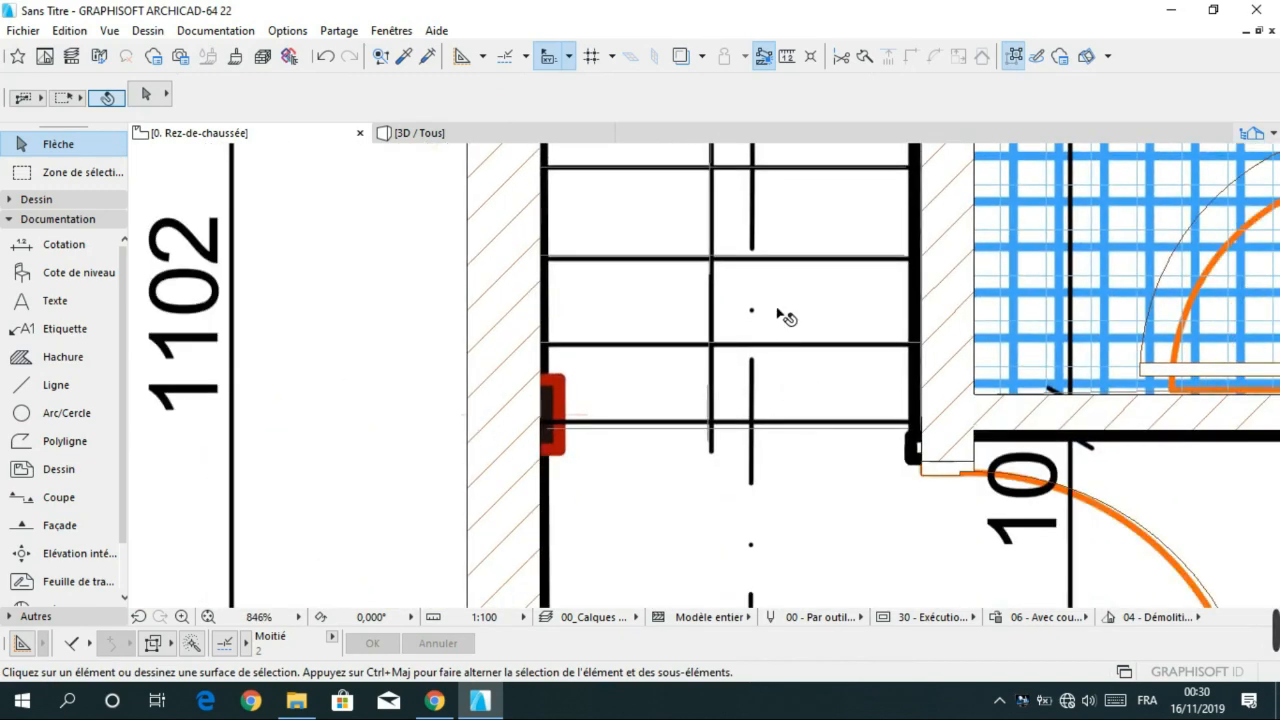
middle_click_drag(786, 261, 822, 357)
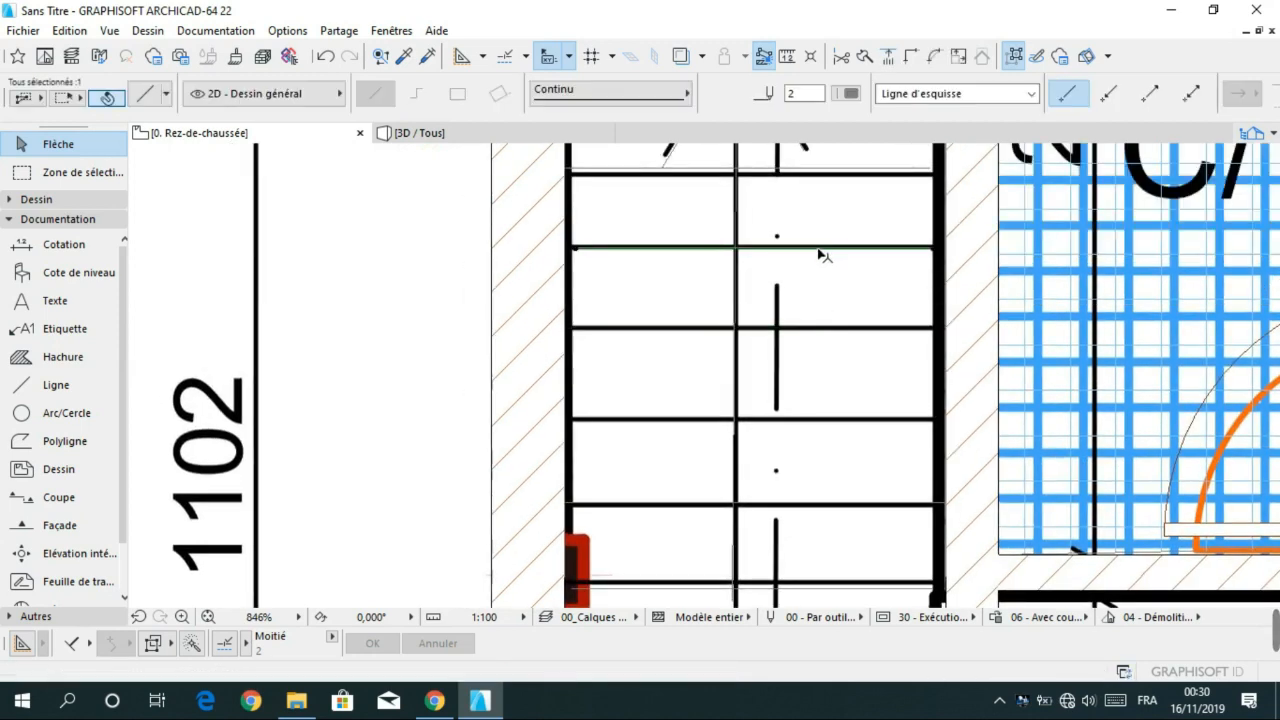
middle_click_drag(826, 313, 830, 348)
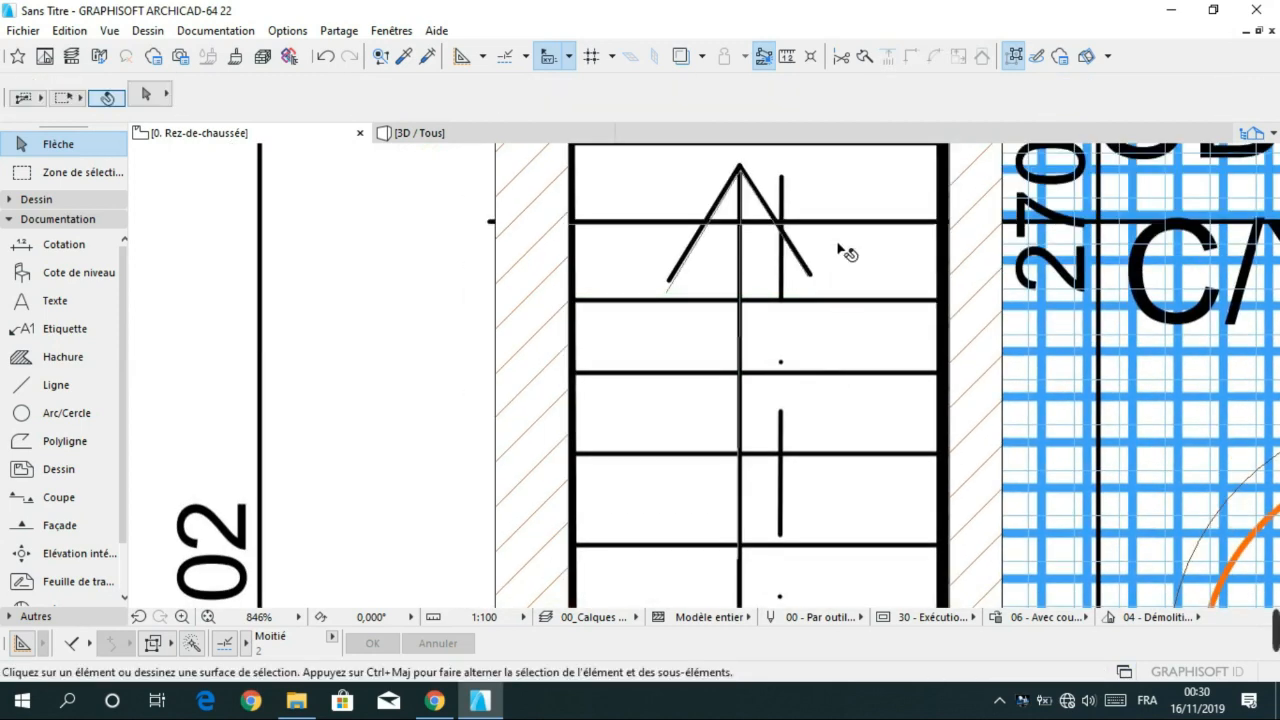
middle_click_drag(844, 242, 851, 351)
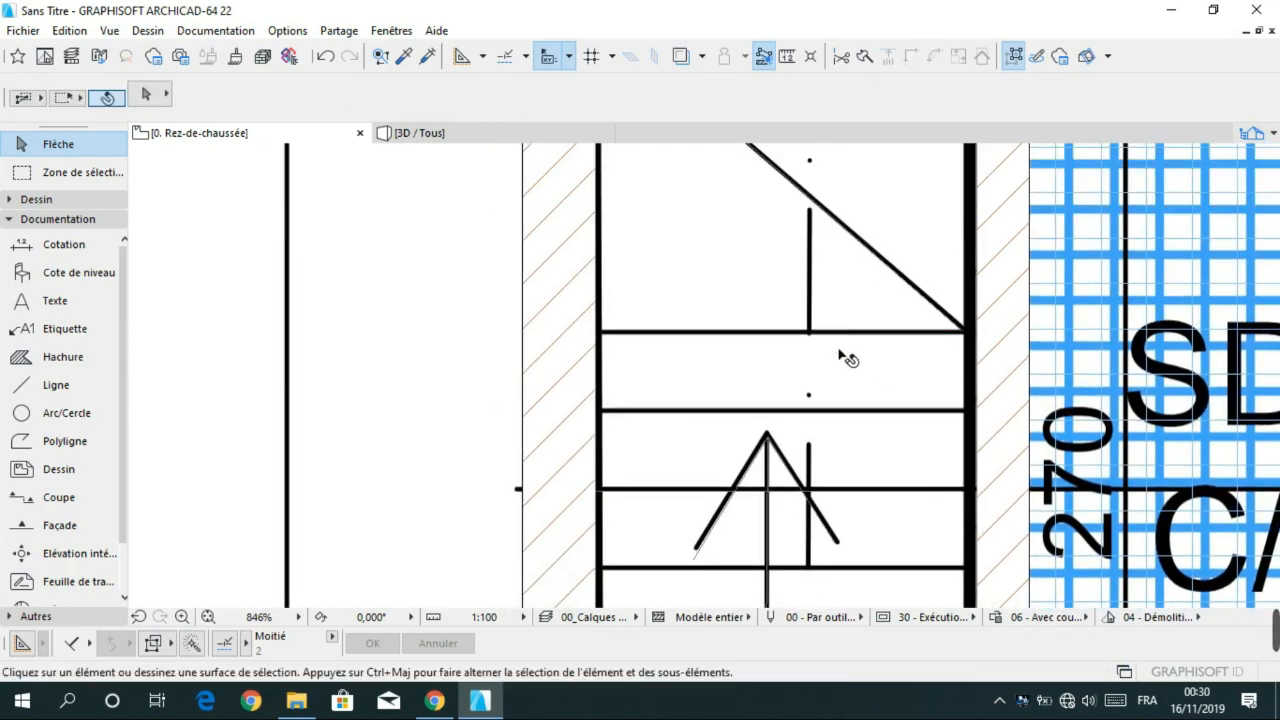
scroll(848, 336, "down", 5)
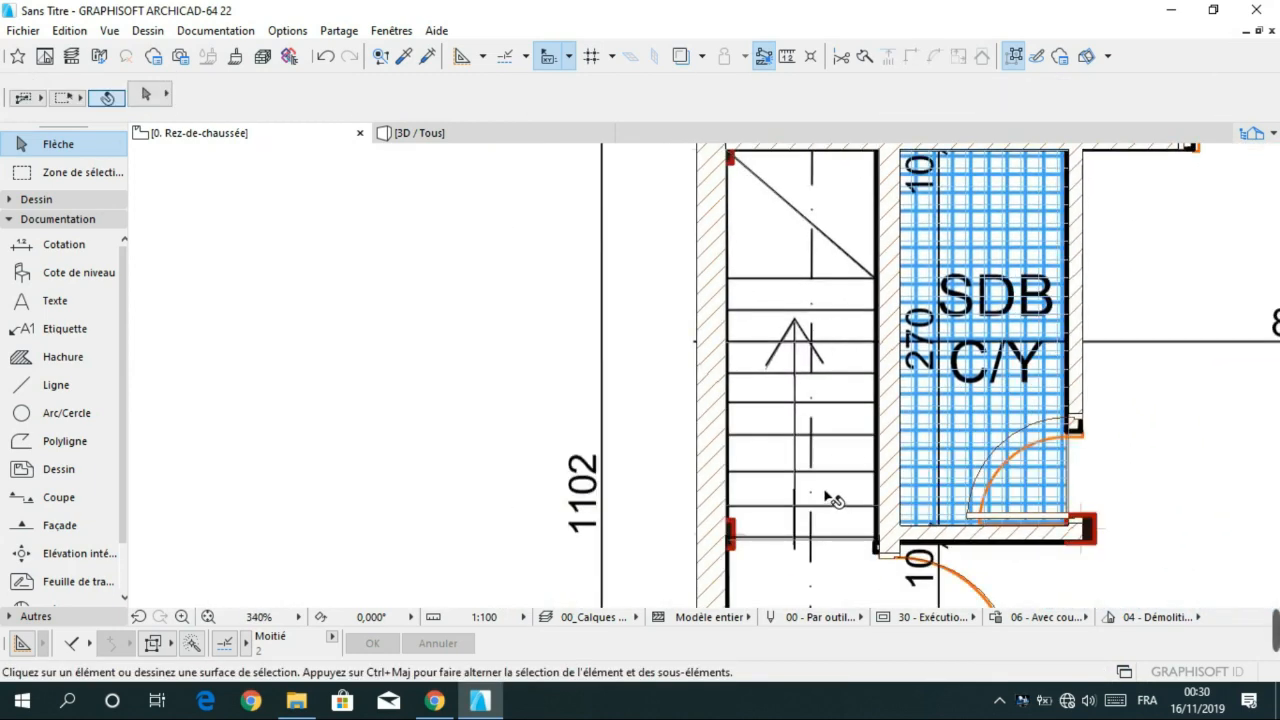
scroll(830, 498, "up", 5)
- Set the pen of the two lowest tread lines to 27
left_click(815, 484)
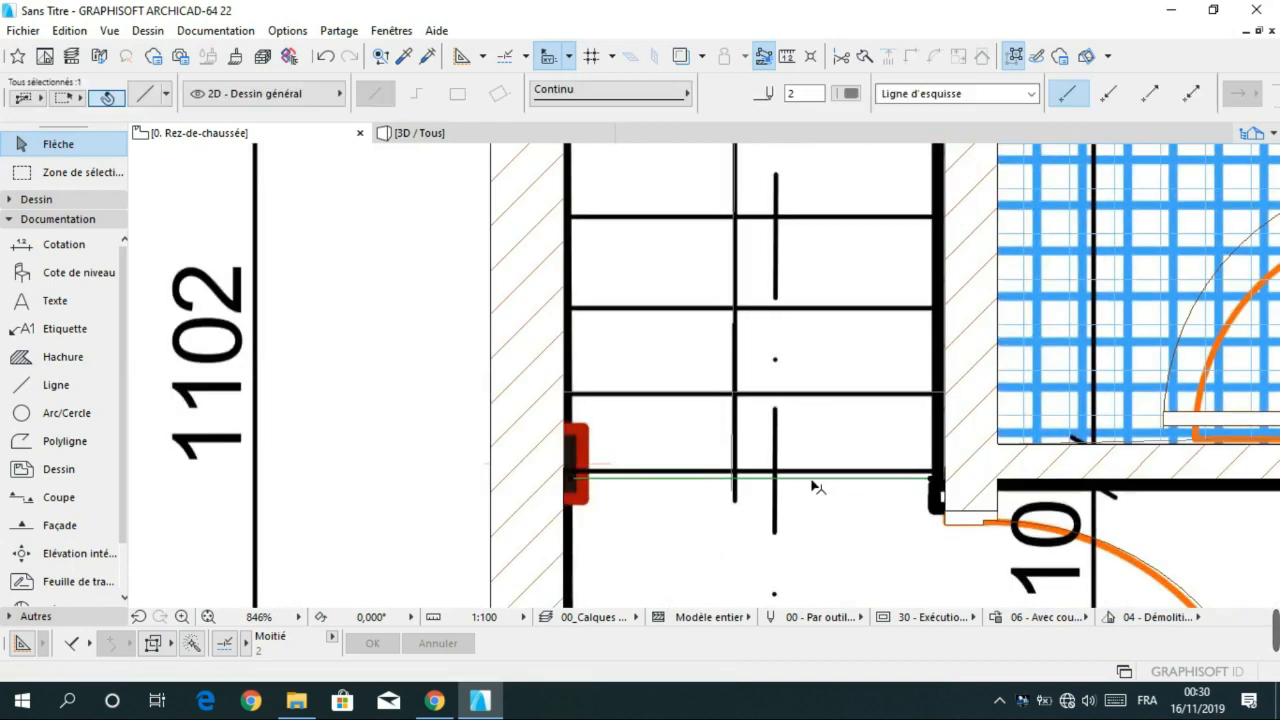
left_click(830, 398, "shift")
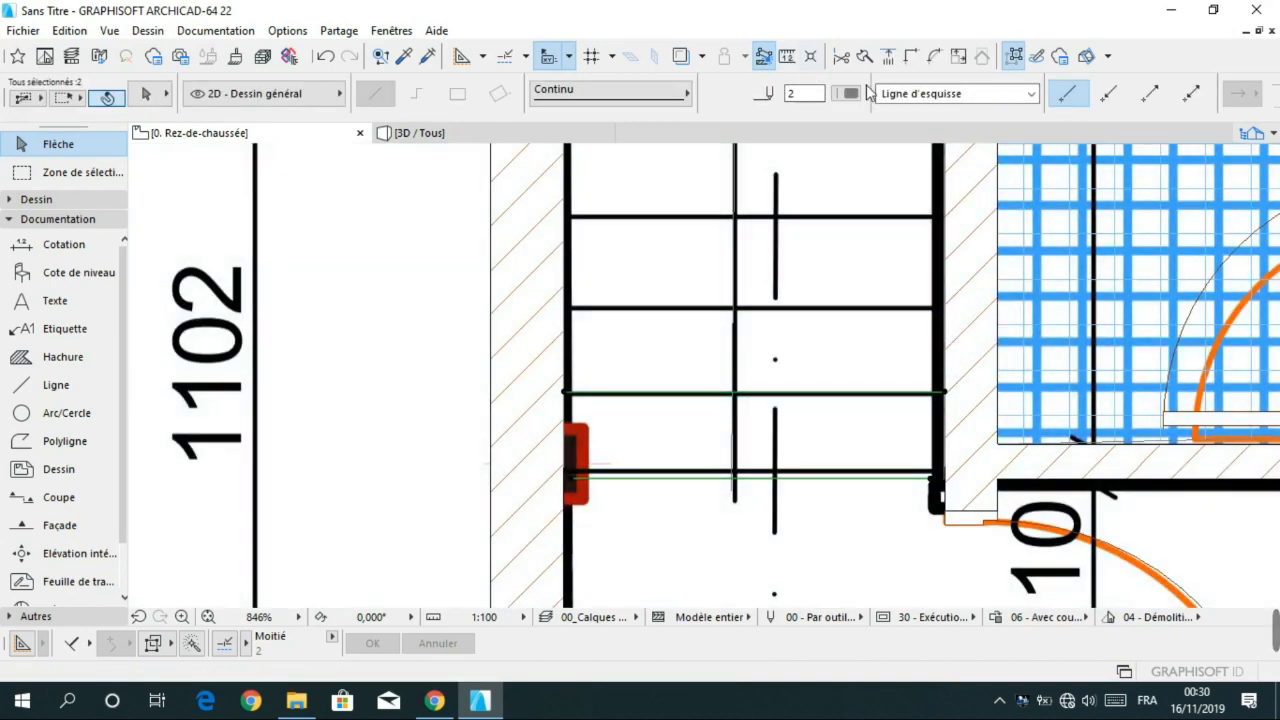
left_click(849, 94)
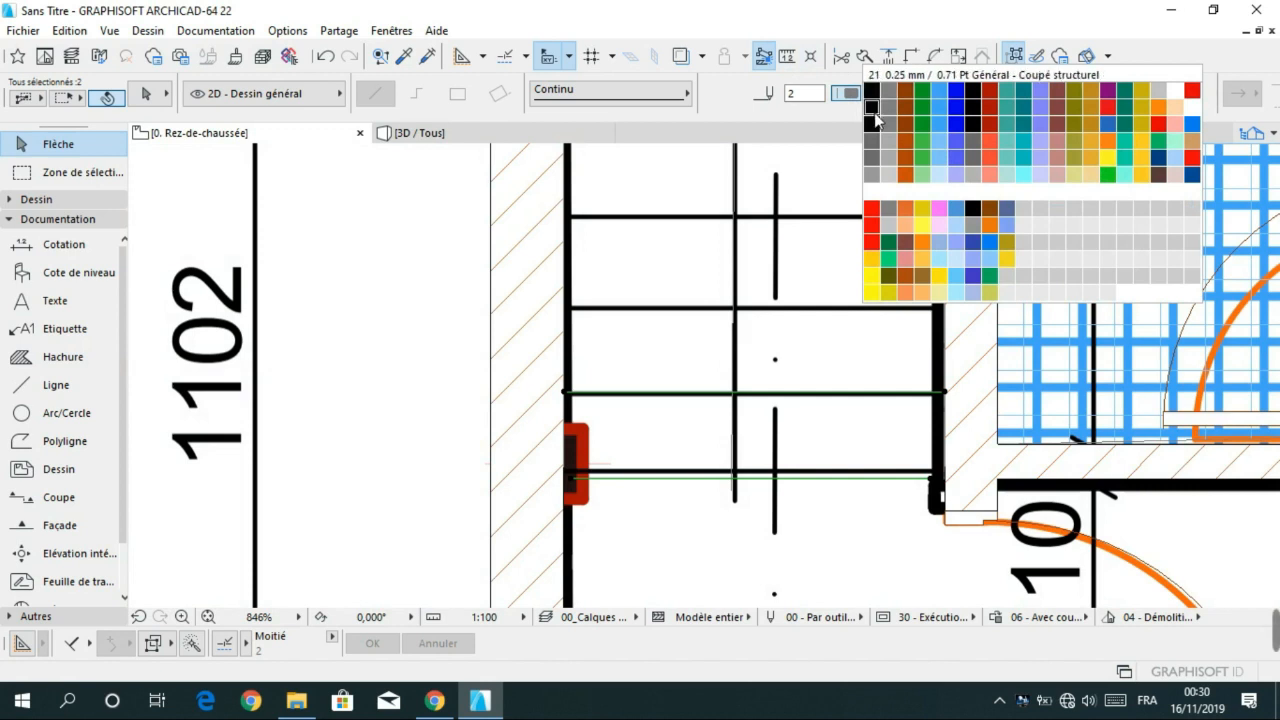
left_click(981, 118)
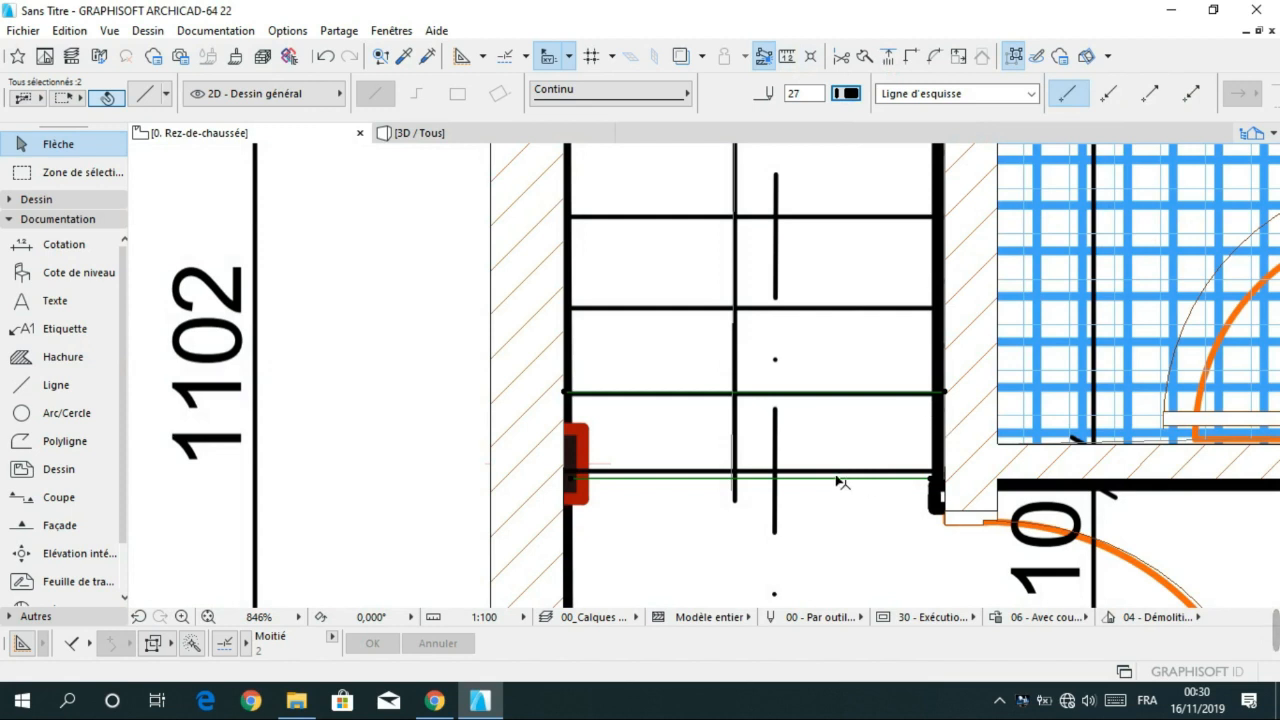
- Place multiple copies of the two lowest tread lines straight up the staircase, past the arrowhead towards the diagonal line
left_click(912, 394)
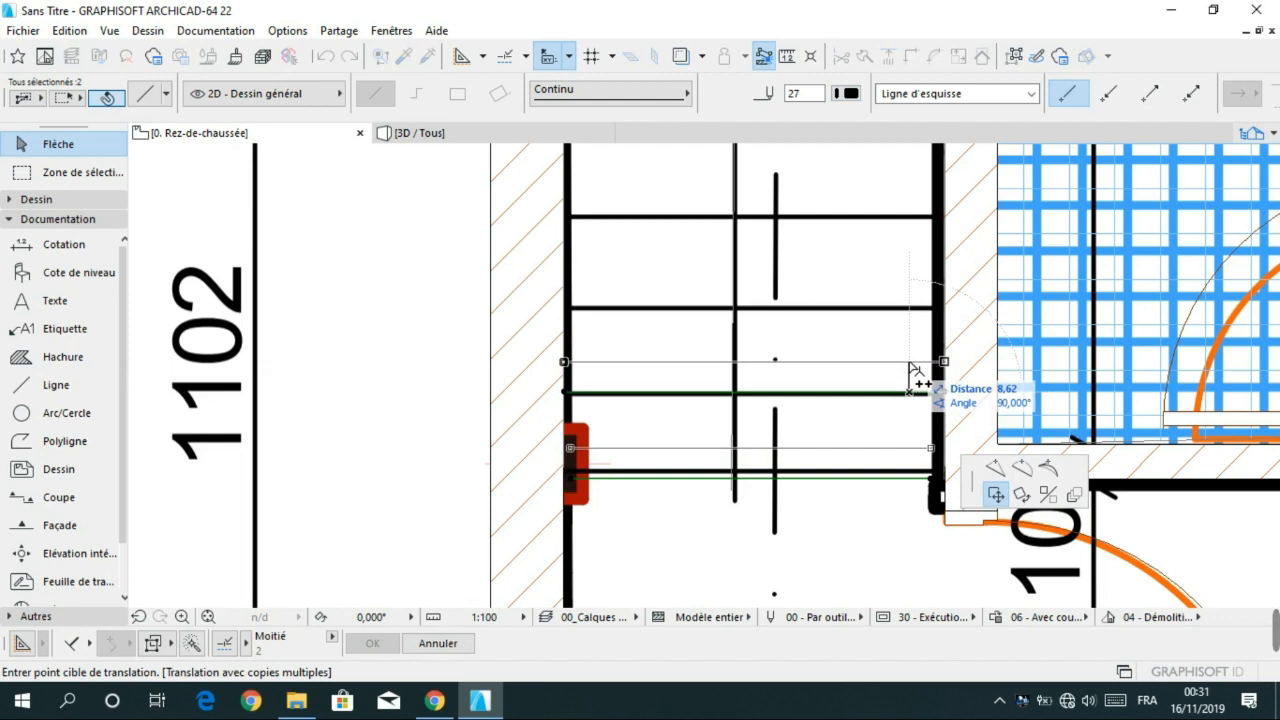
left_click(906, 314)
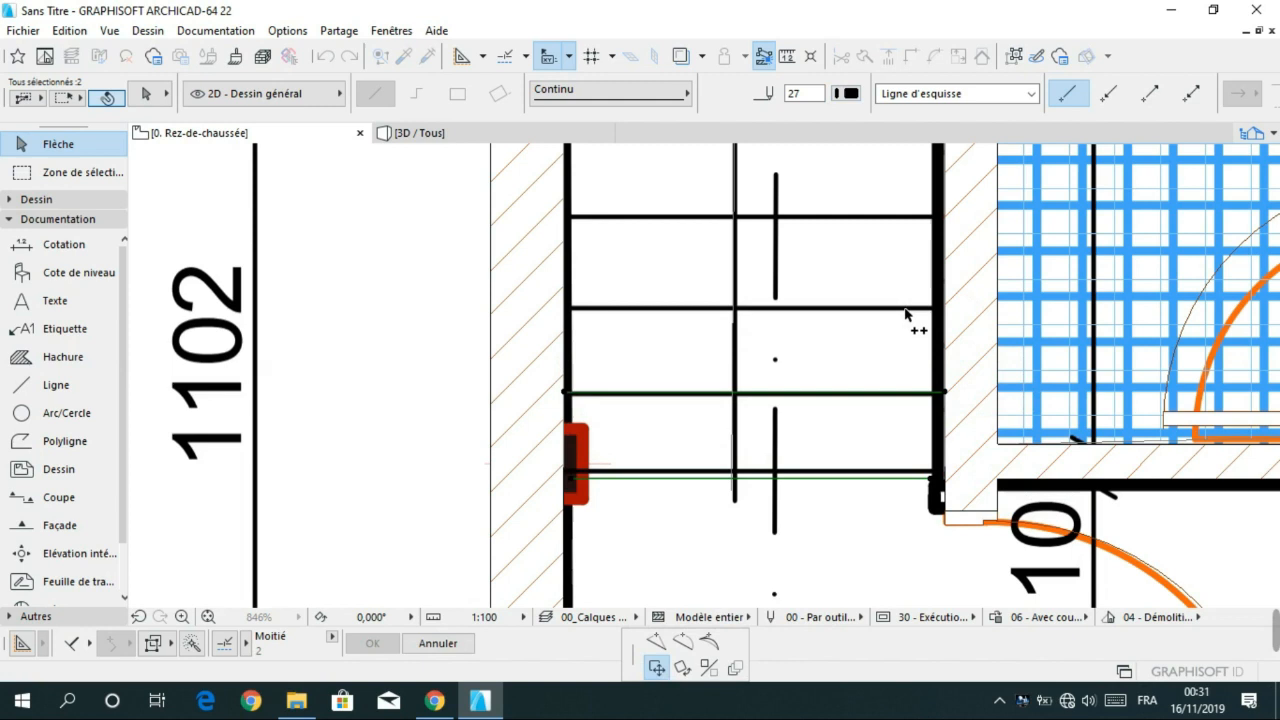
left_click(899, 224)
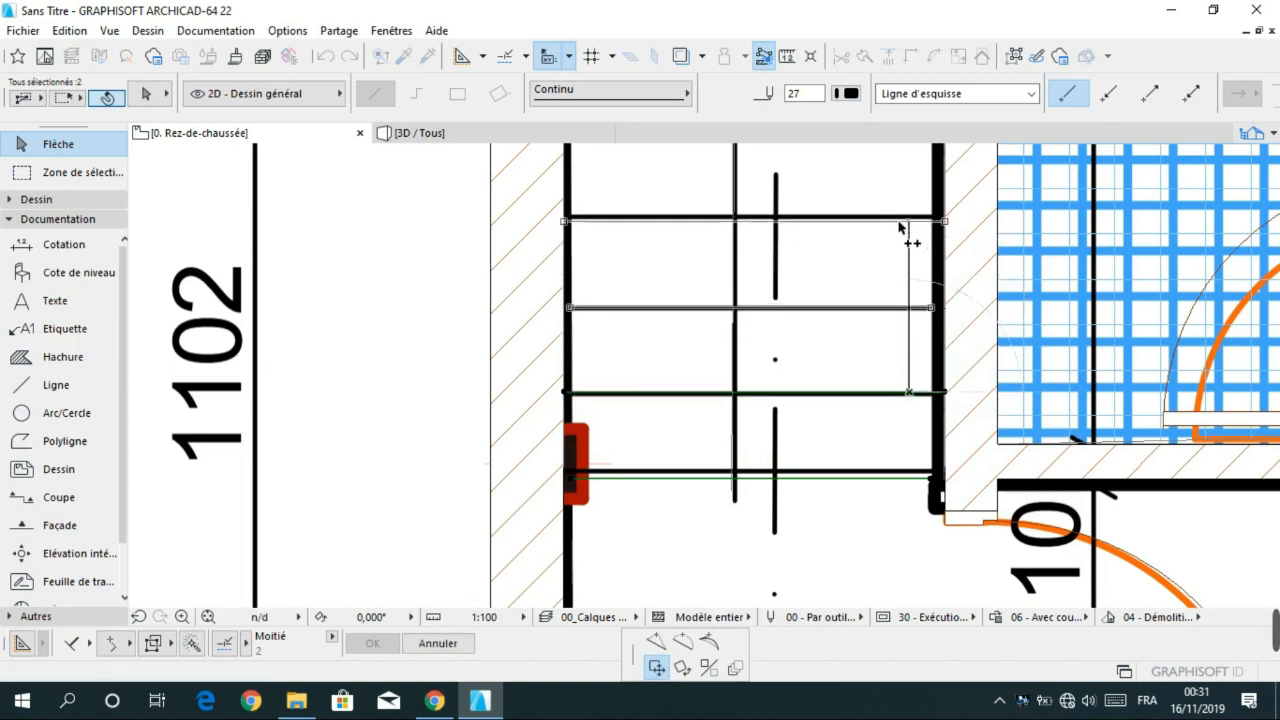
middle_click_drag(899, 224, 905, 390)
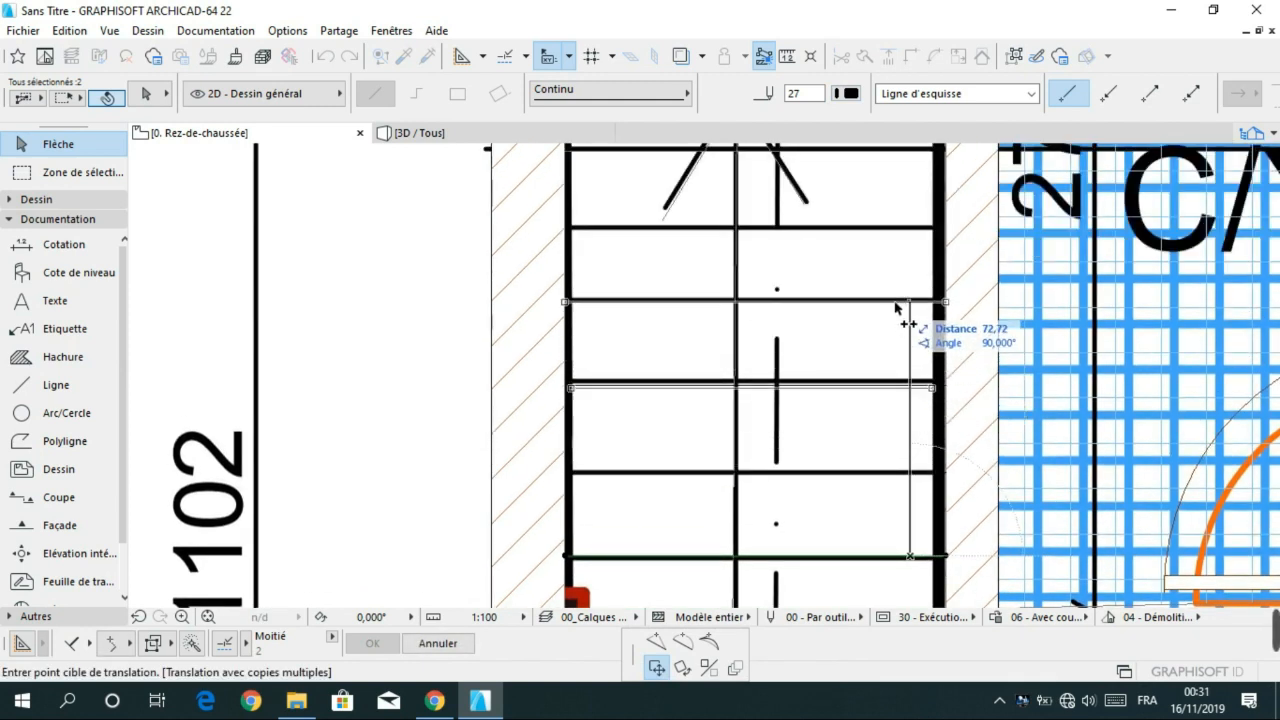
left_click(901, 219)
middle_click_drag(901, 187, 909, 340)
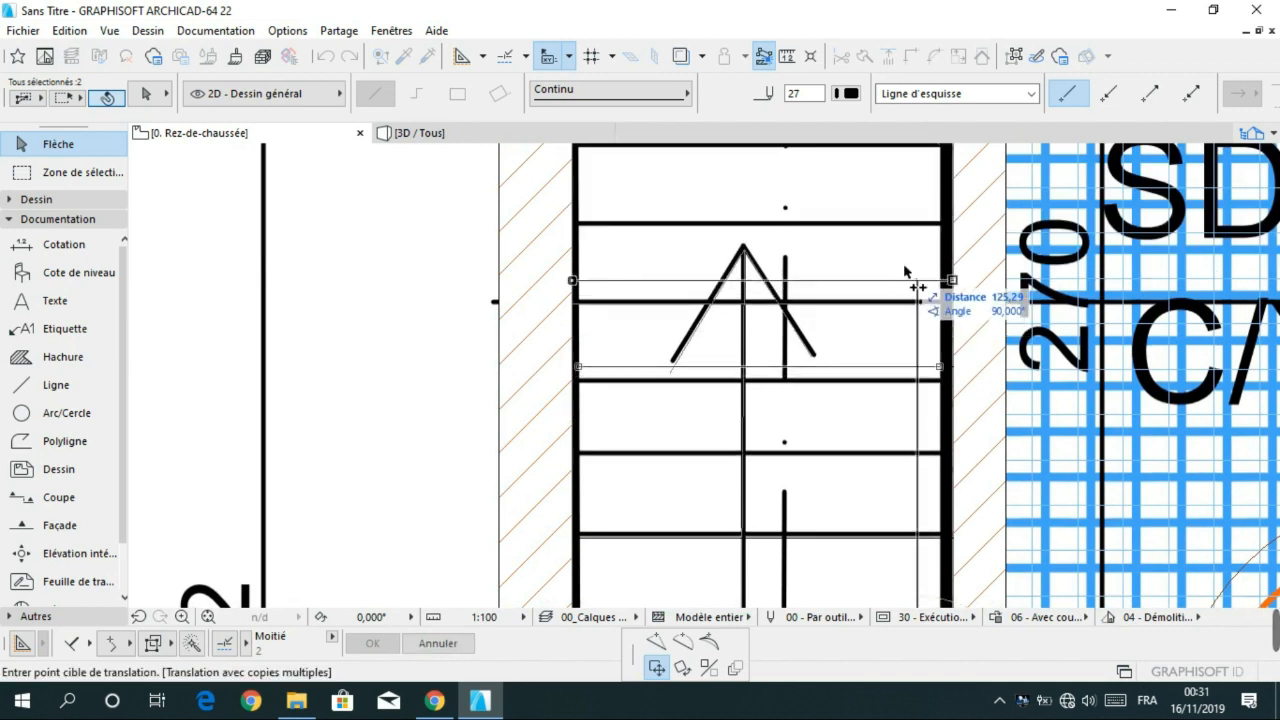
left_click(907, 203)
mouse_move(907, 205)
middle_mouse_down()
mouse_move(914, 362)
mouse_move(889, 334)
middle_mouse_up()
scroll(917, 360, "down", 4)
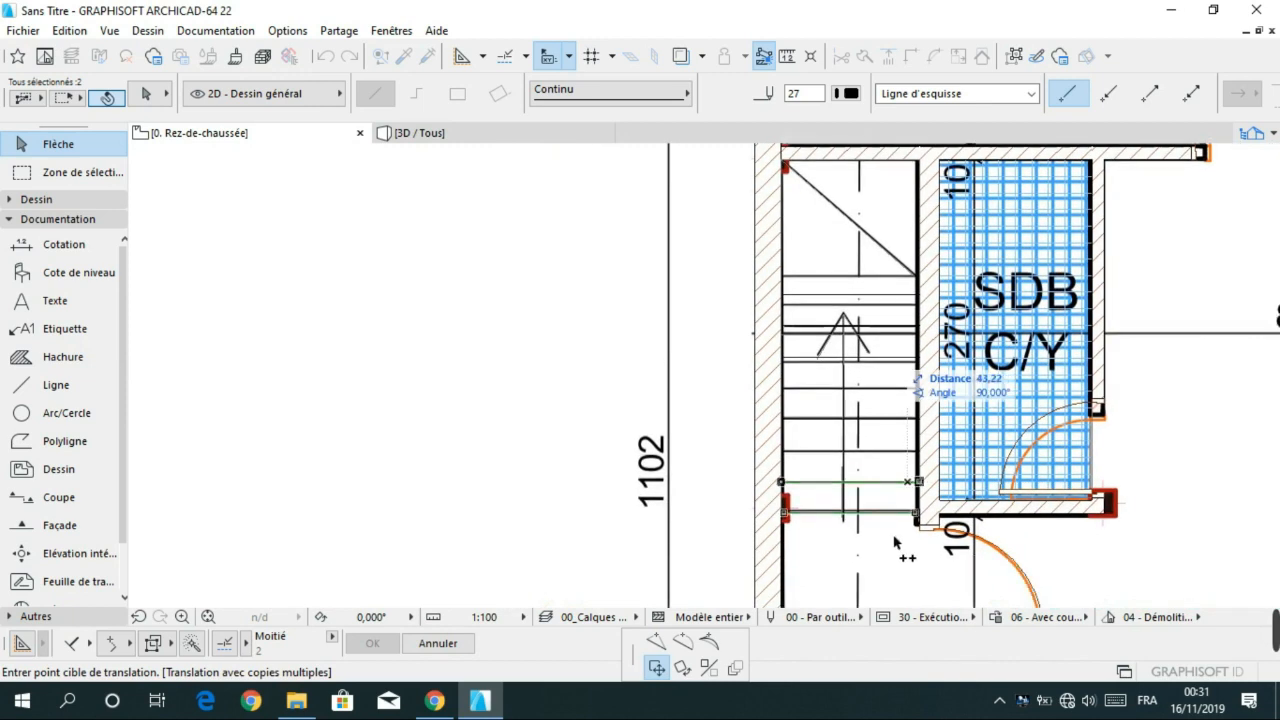
scroll(889, 494, "up", 4)
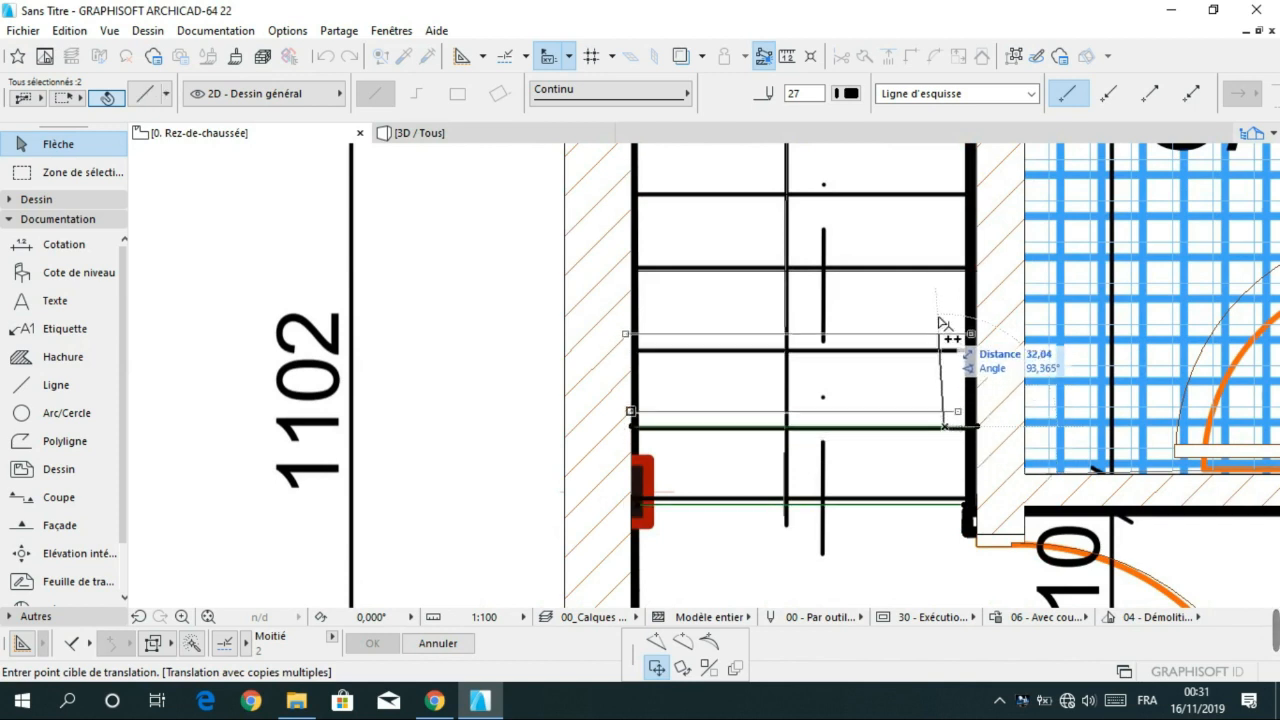
middle_click_drag(943, 206, 938, 510)
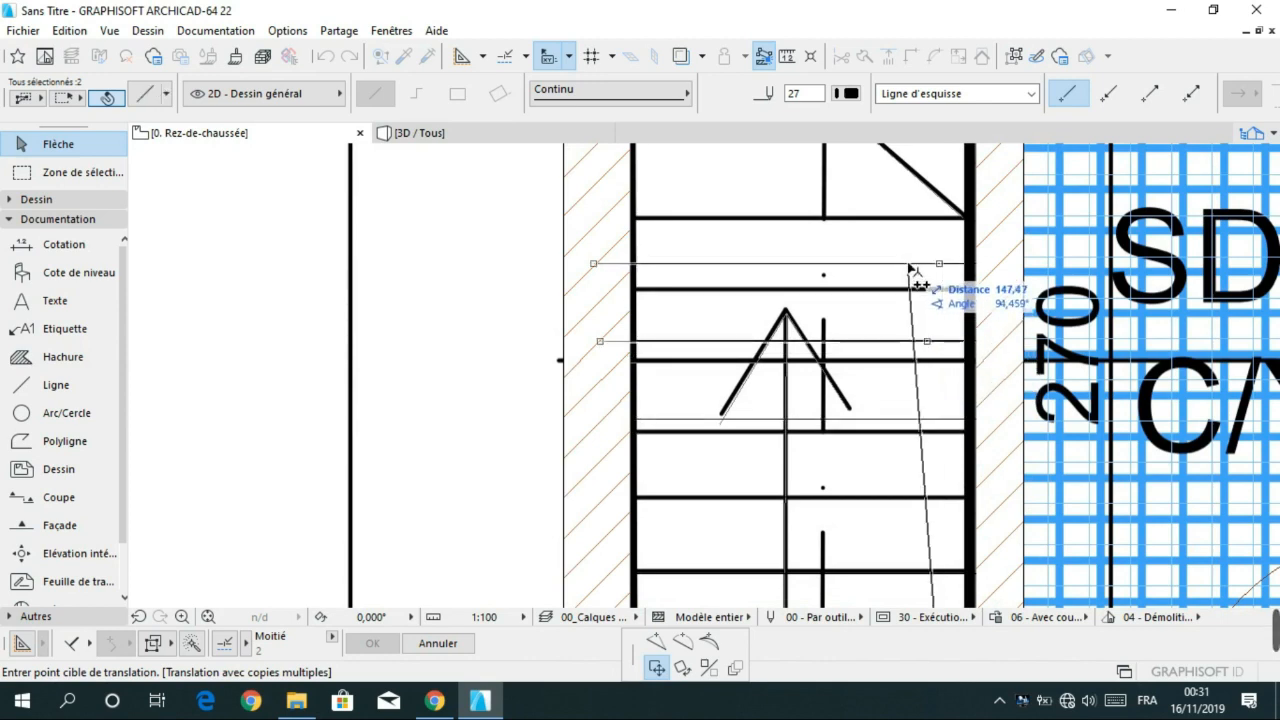
scroll(910, 268, "down", 2)
middle_click_drag(908, 278, 908, 449)
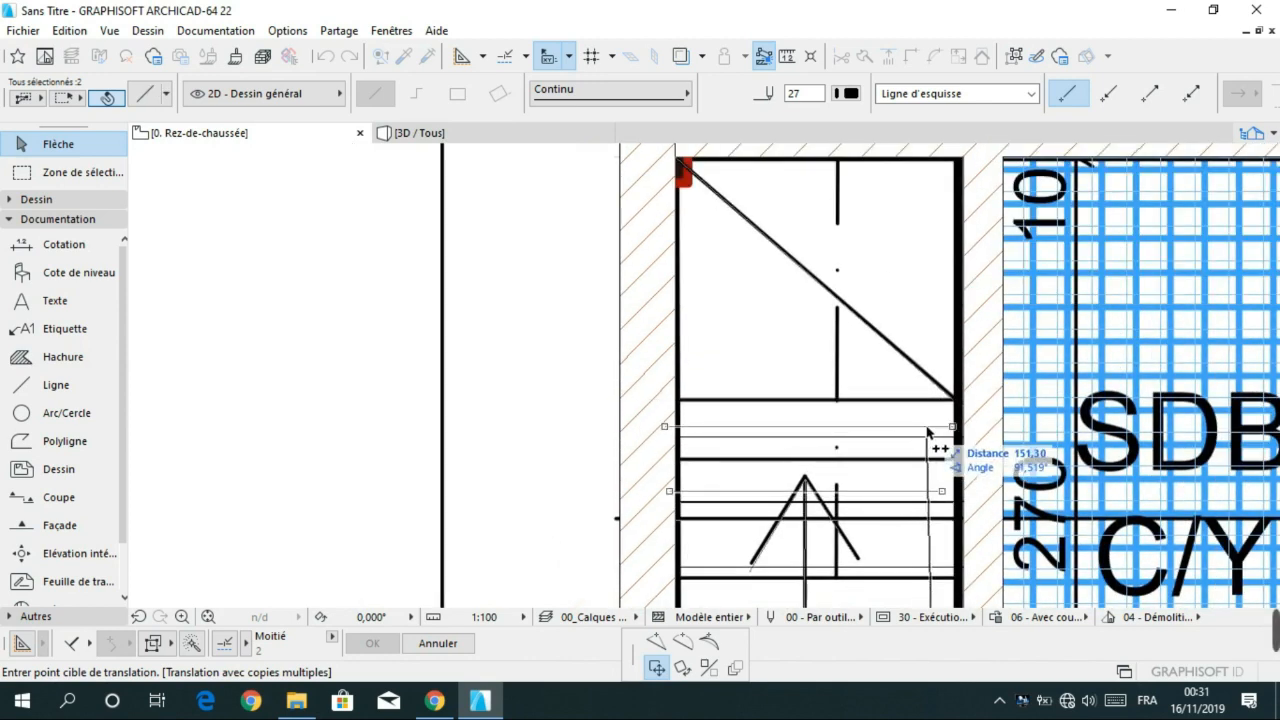
- Finish placing the multiple copies of the two tread lines down the staircase and clear the selection
key("Escape")
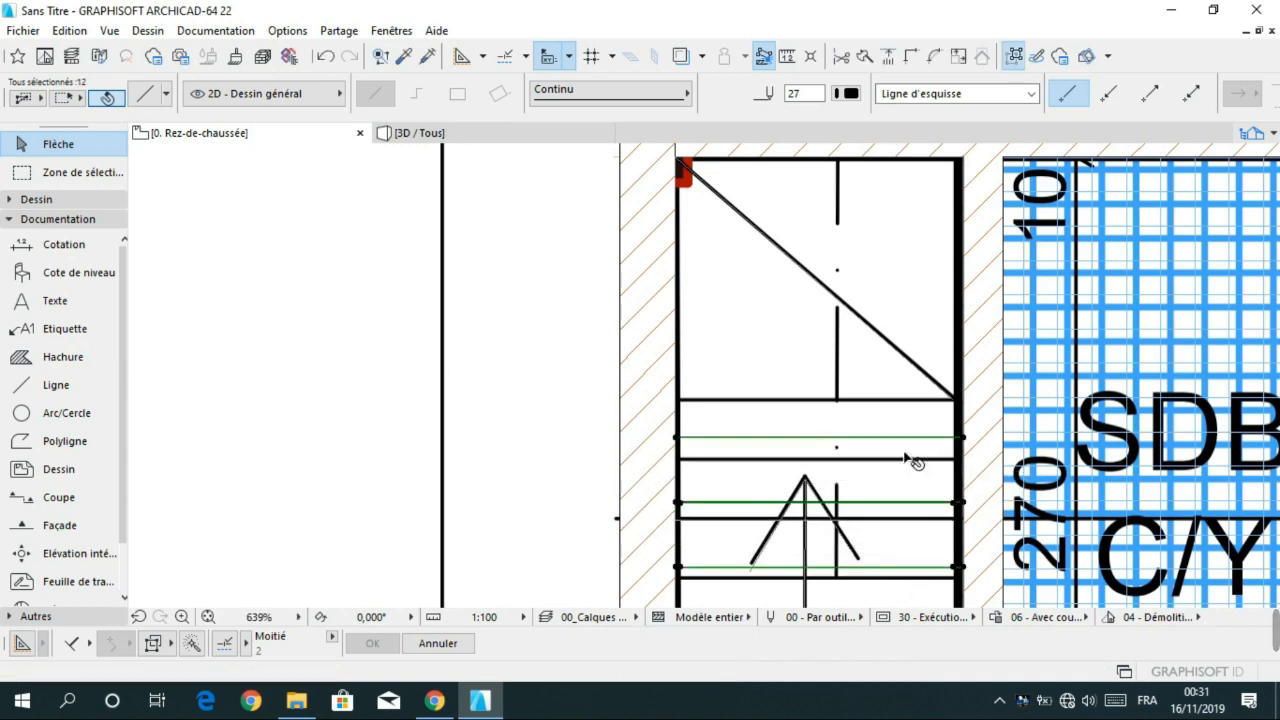
key("Escape")
scroll(912, 462, "down", 2)
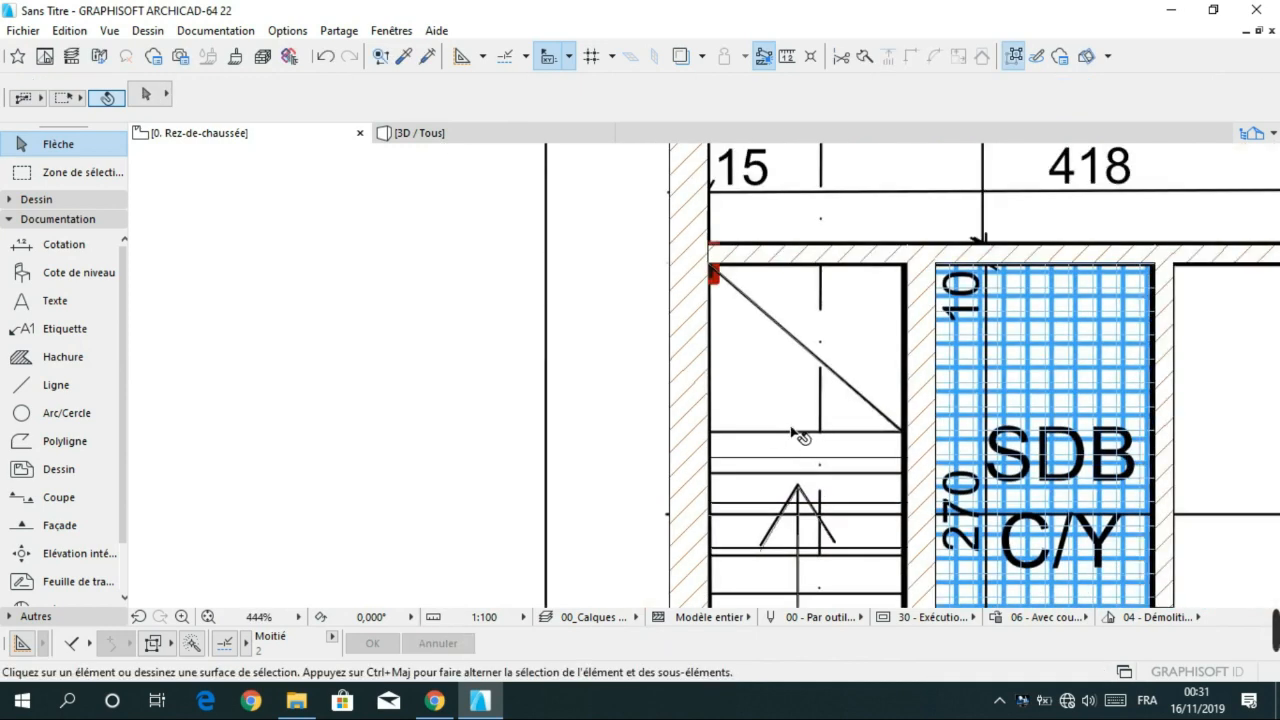
- Draw a second diagonal line in the stairwell from its upper-left corner to the right end of the thin tread line below the landing
left_click(751, 300)
left_click(778, 394)
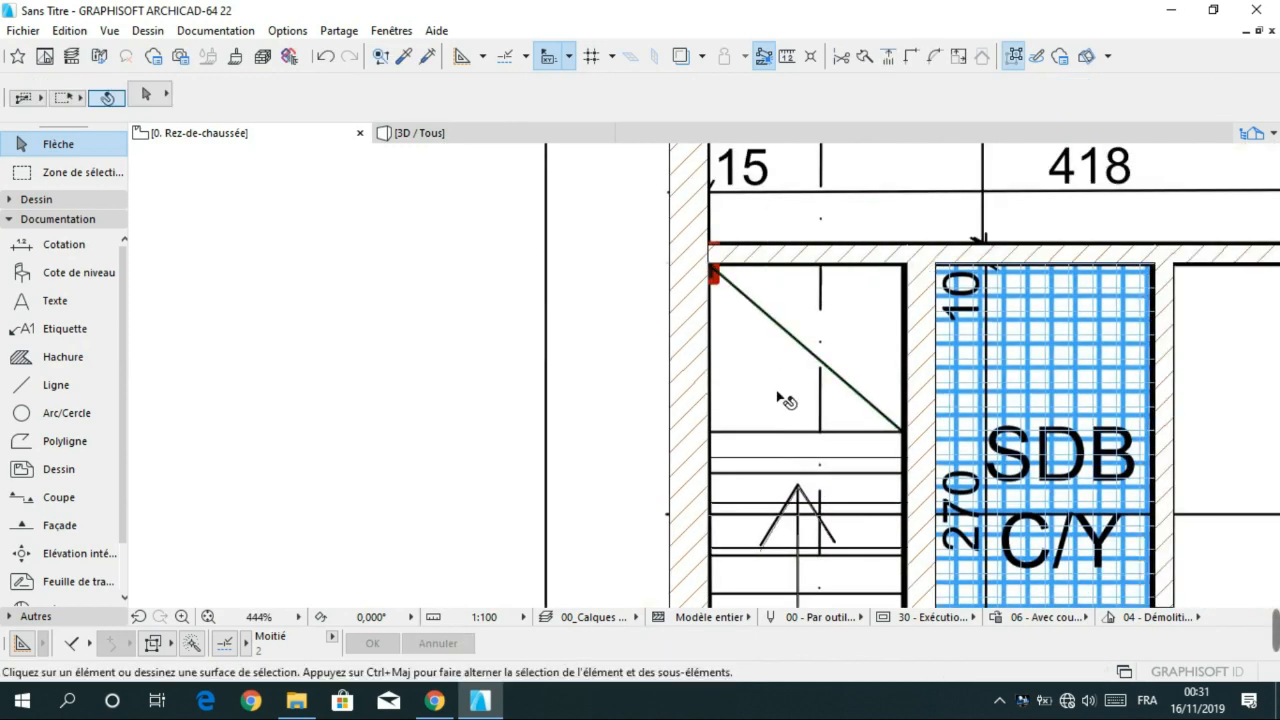
left_click(56, 385)
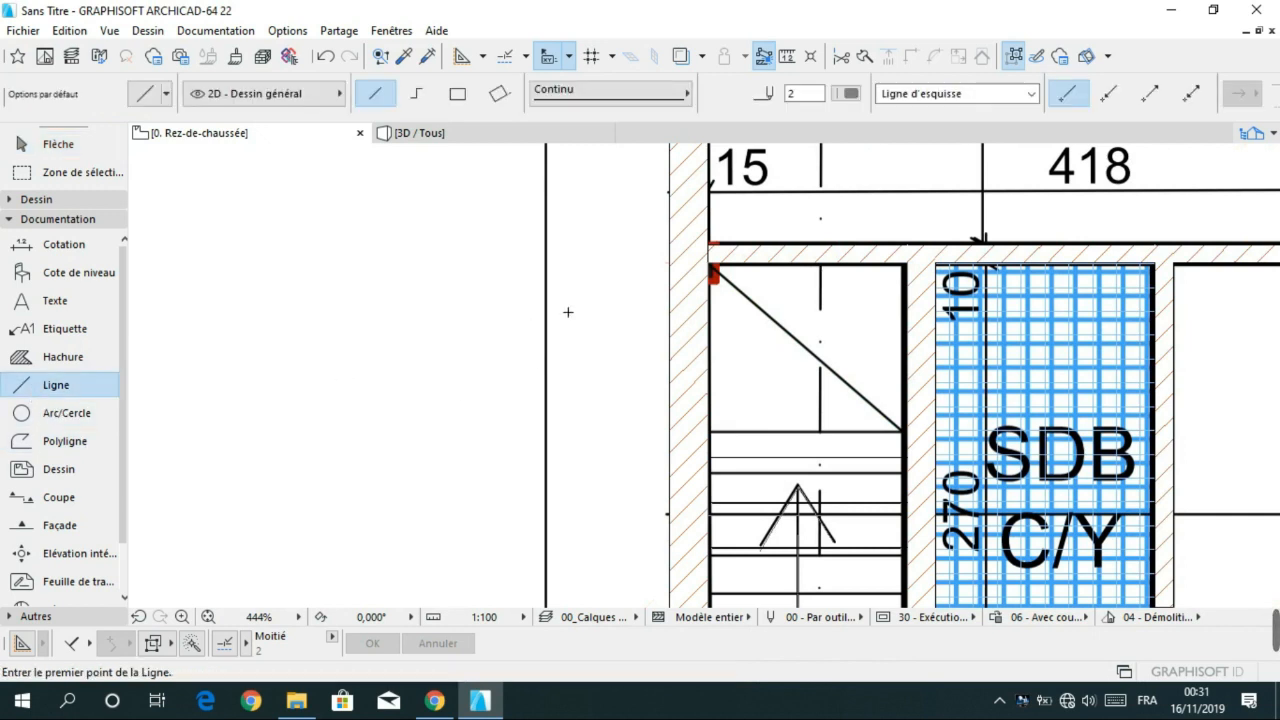
left_click(711, 268)
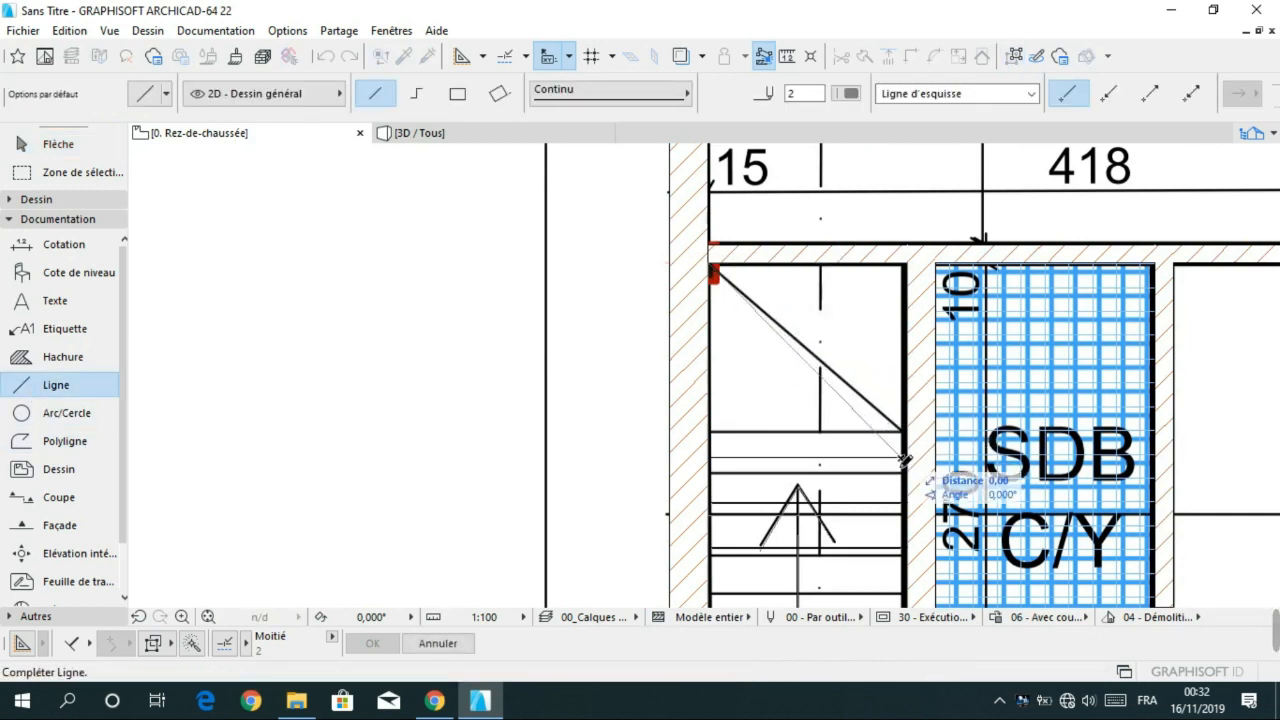
left_click(906, 458)
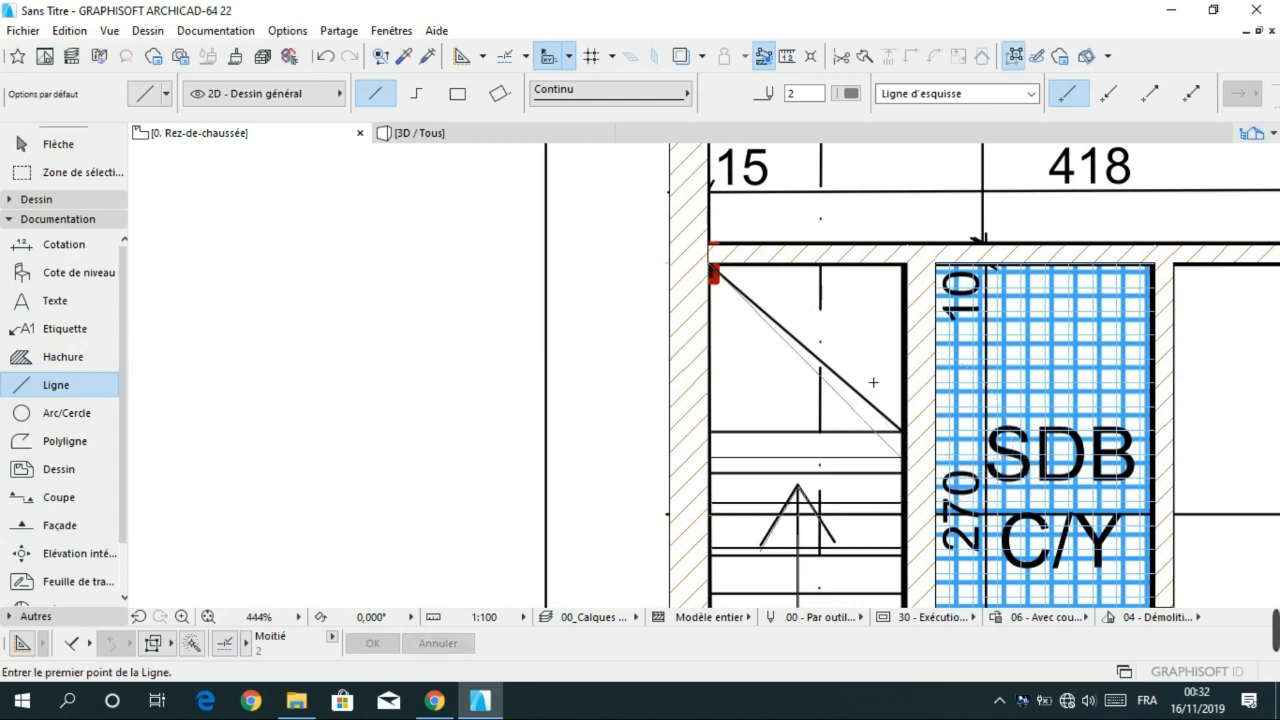
key("Escape")
scroll(860, 390, "down", 3)
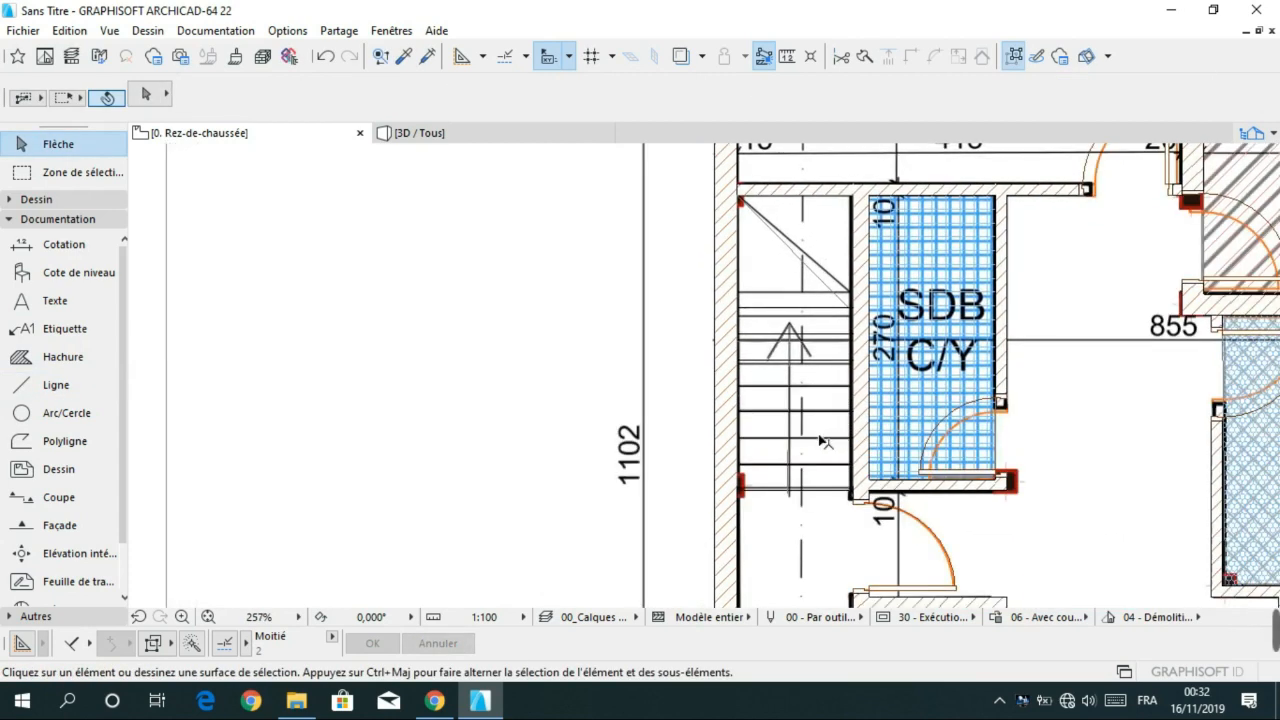
- Change the pen of the newly drawn stair diagonal to 27
left_click(803, 265)
left_click(847, 93)
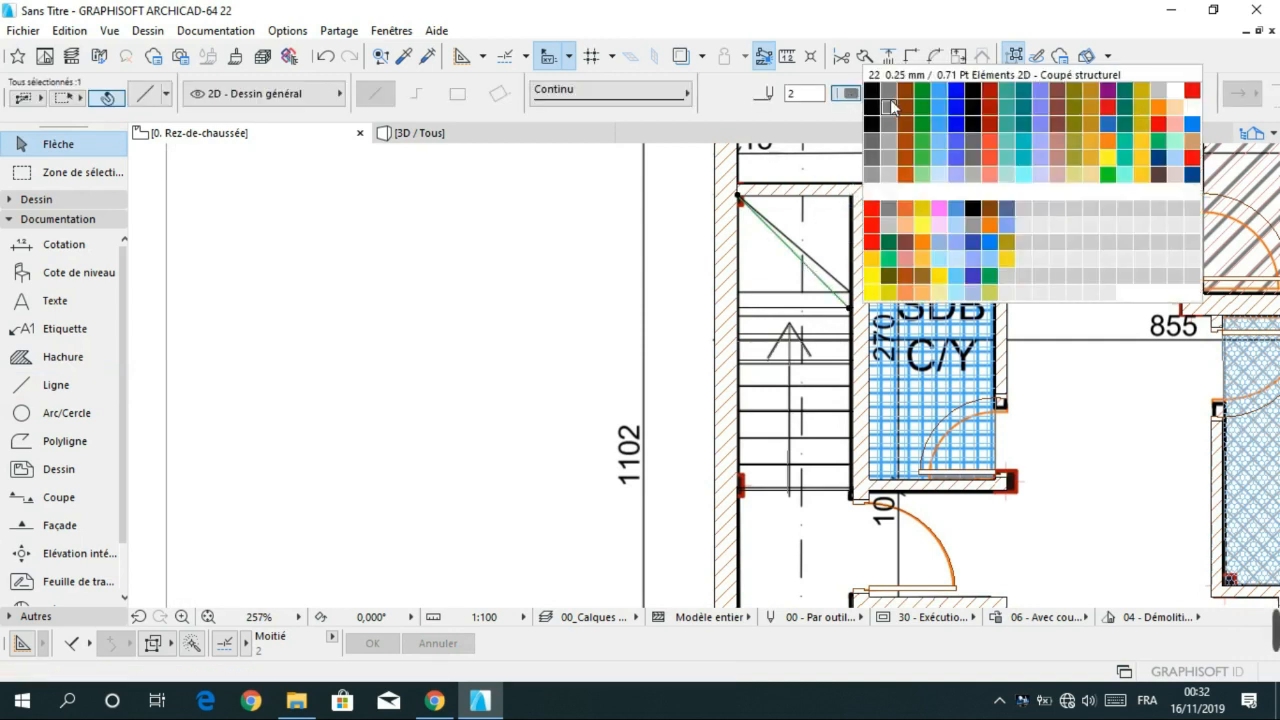
left_click(971, 114)
key("Escape")
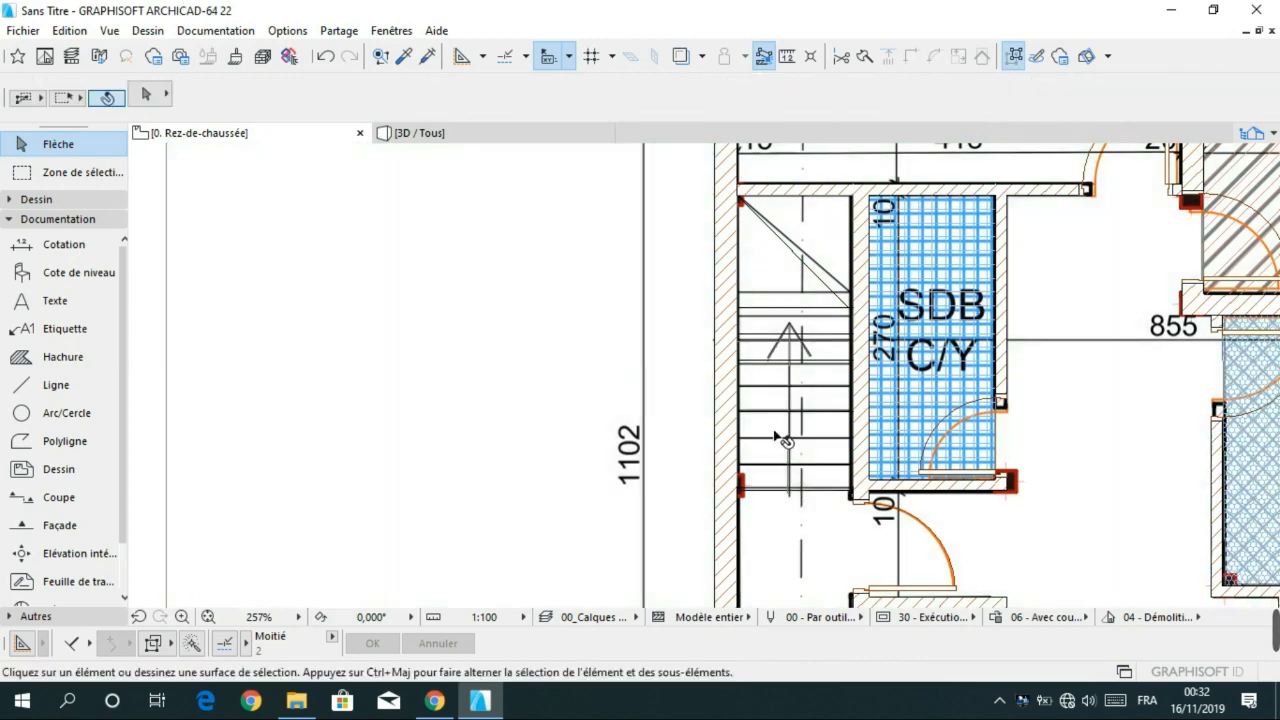
- Trace the stair direction arrow over the placed drawing with a vertical shaft and two arrowhead lines
scroll(789, 414, "down", 3)
scroll(762, 360, "up", 4)
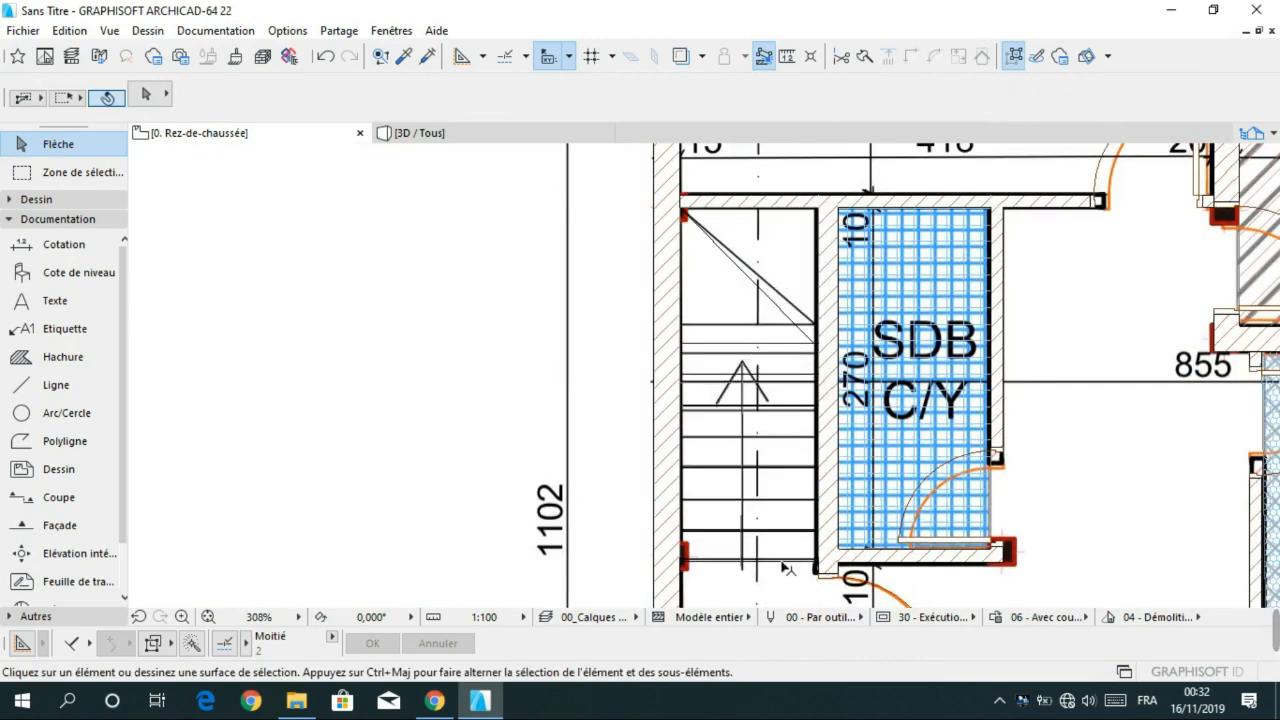
scroll(720, 450, "down", 2)
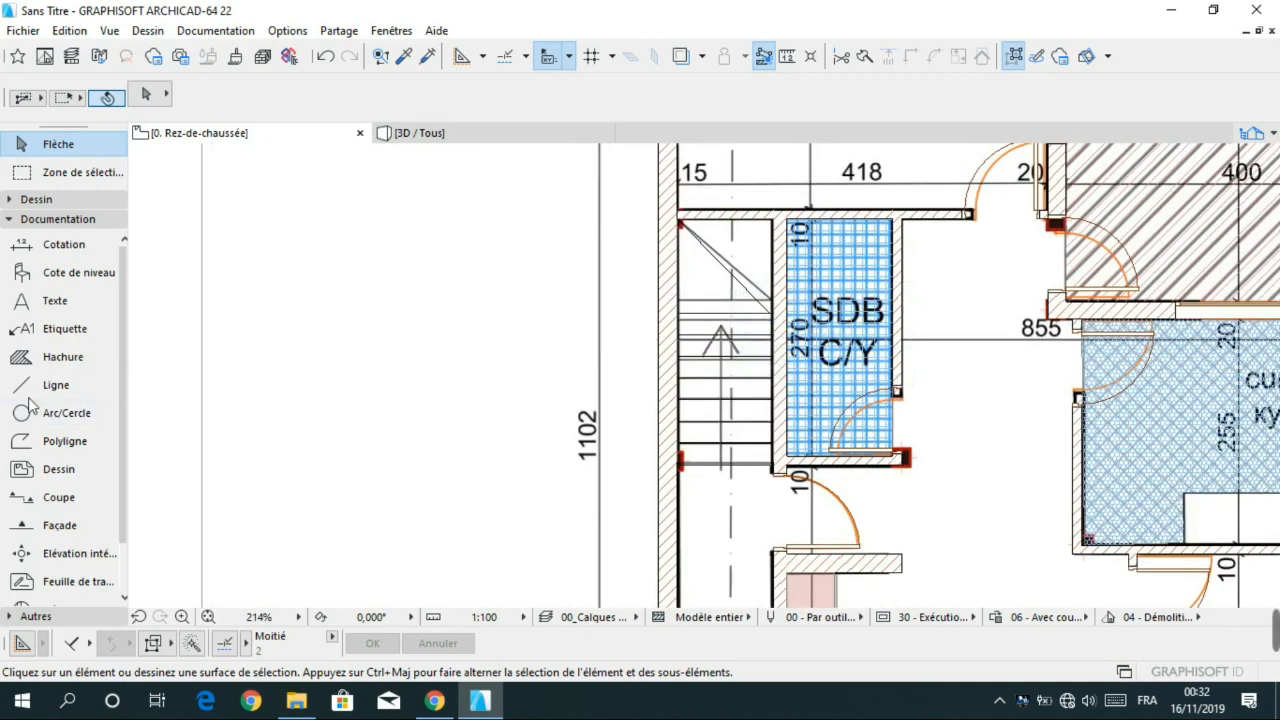
left_click(50, 385)
left_click(726, 368)
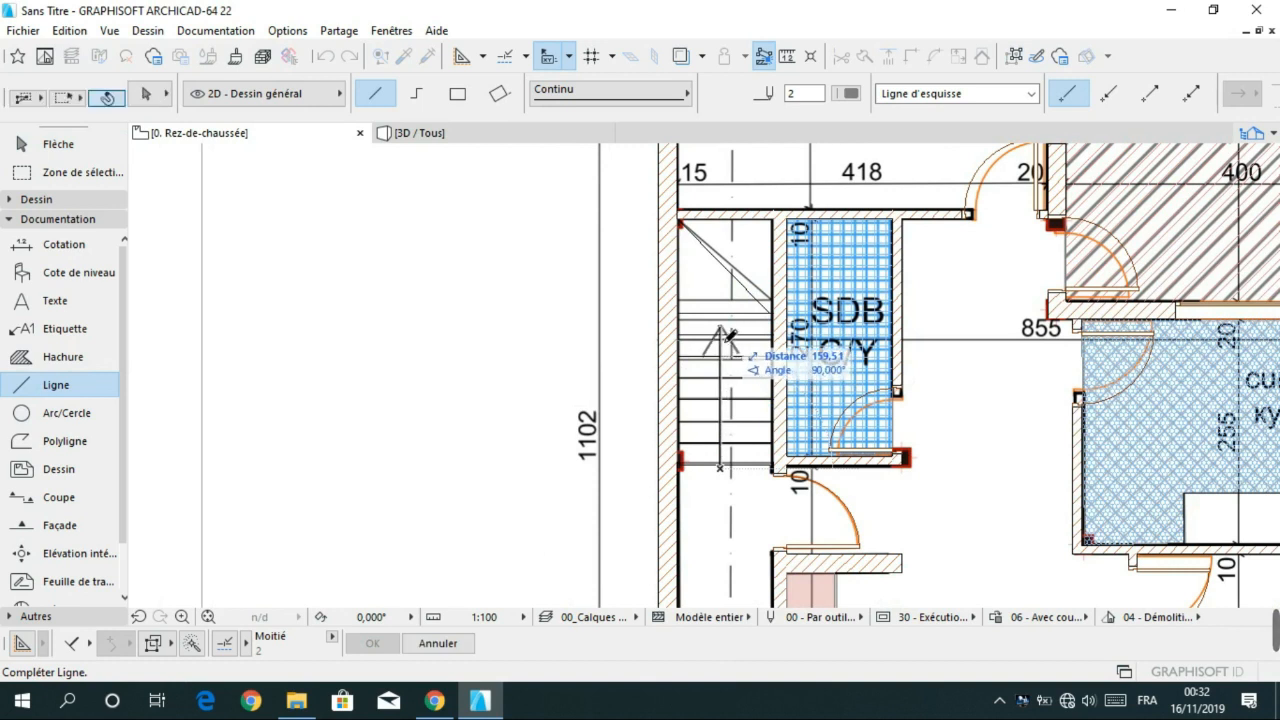
left_click(703, 357)
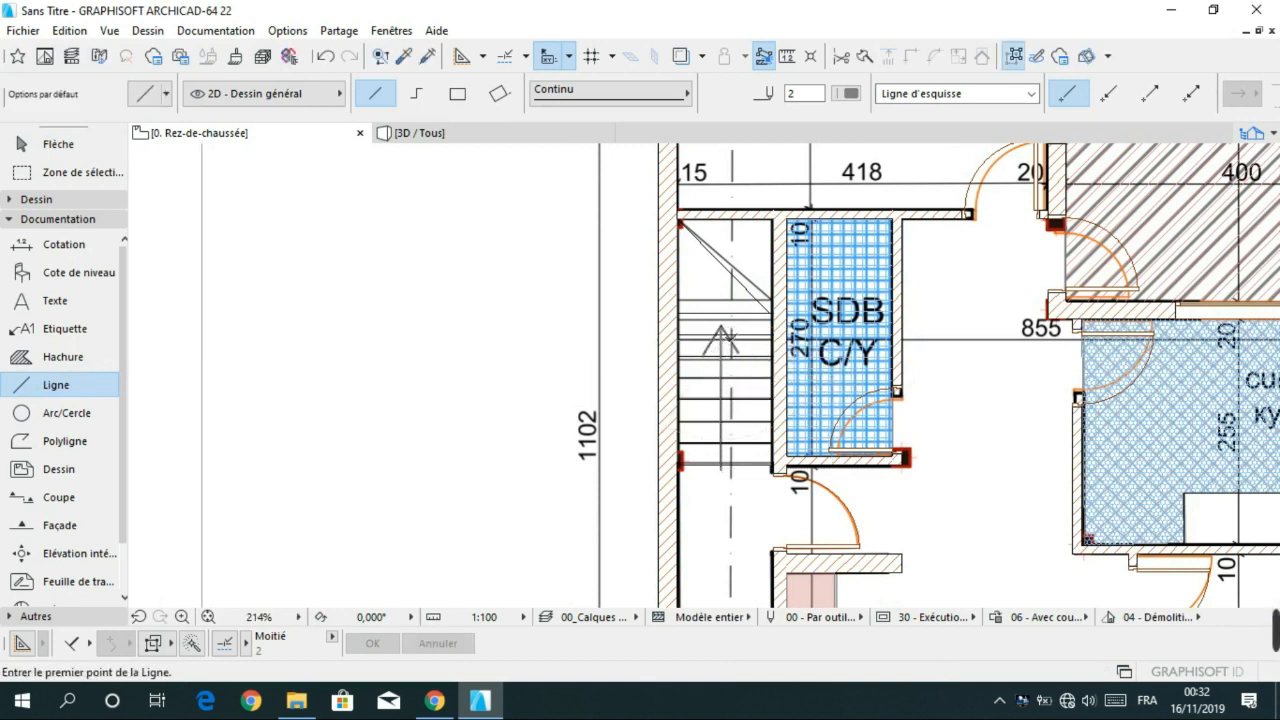
left_click(720, 326)
left_click(742, 358)
- Set the default pen for new lines to 27 and leave the Line tool
left_click(846, 93)
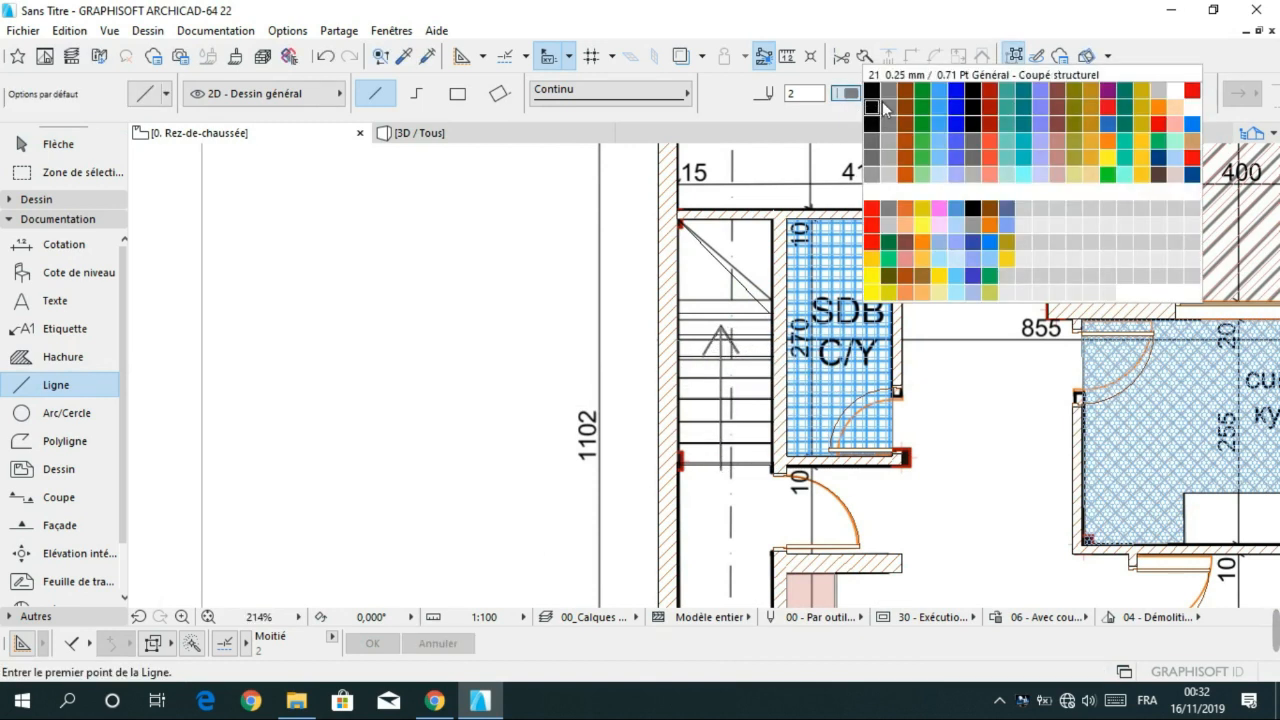
left_click(975, 116)
key("Escape")
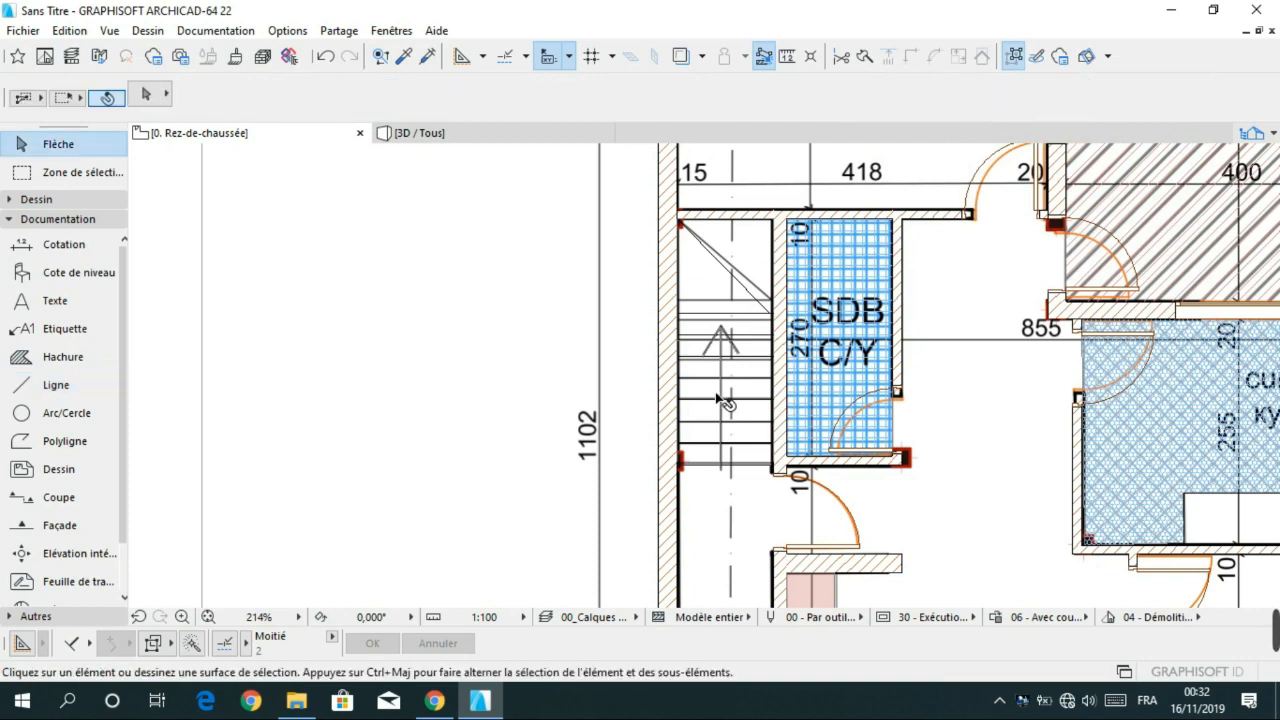
- Change the pen of the arrow's shaft and both arrowhead lines to 27, then deselect them
left_click(720, 393)
left_click(734, 346, "shift")
left_click(711, 341, "shift")
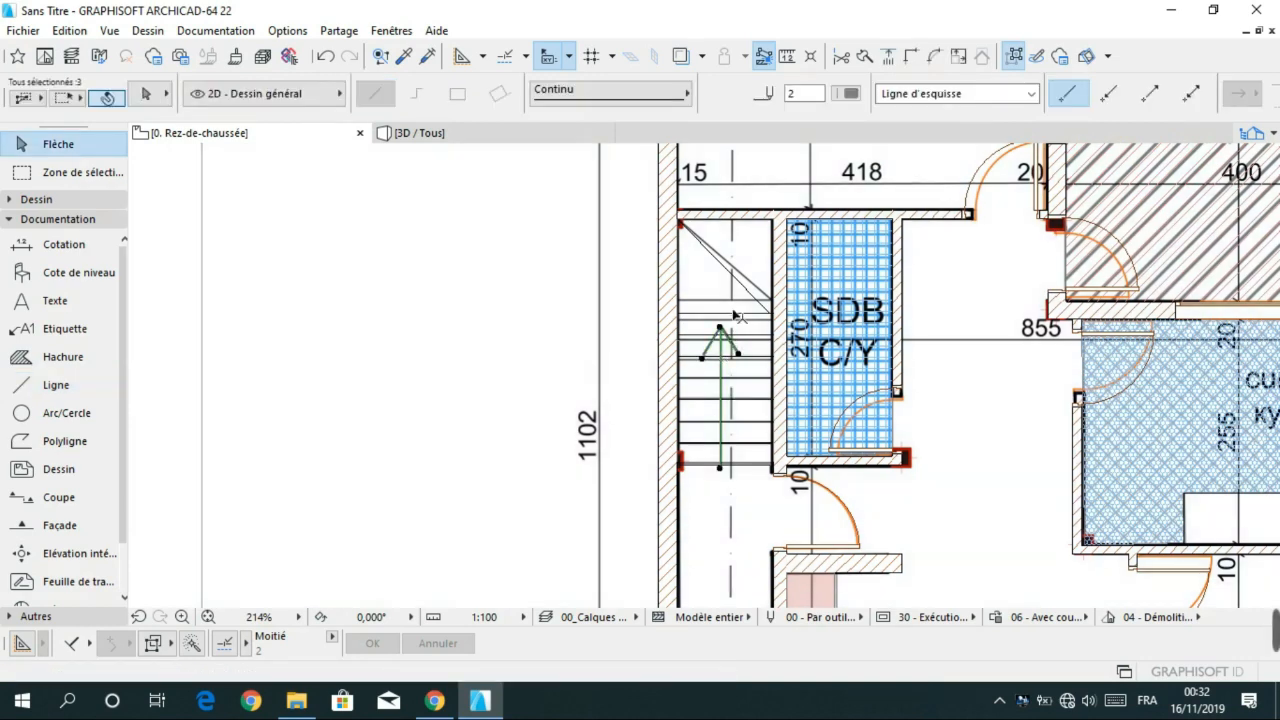
left_click(846, 93)
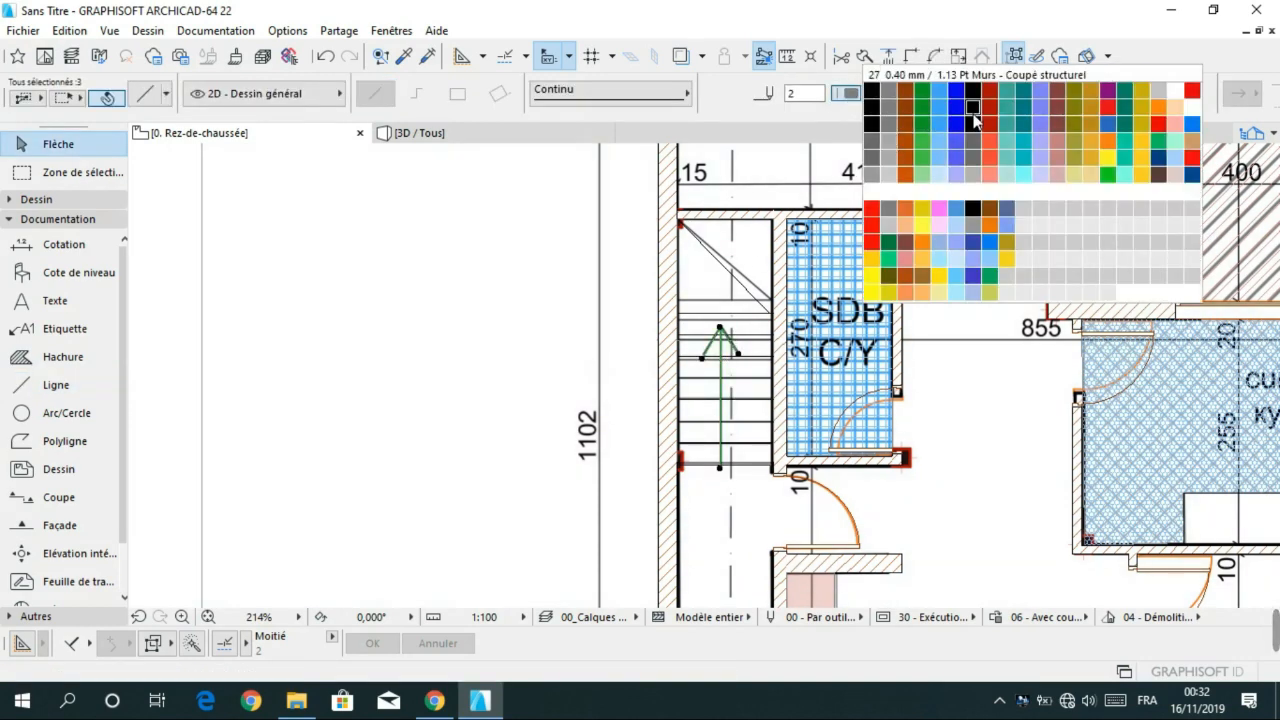
left_click(975, 116)
left_click(637, 445)
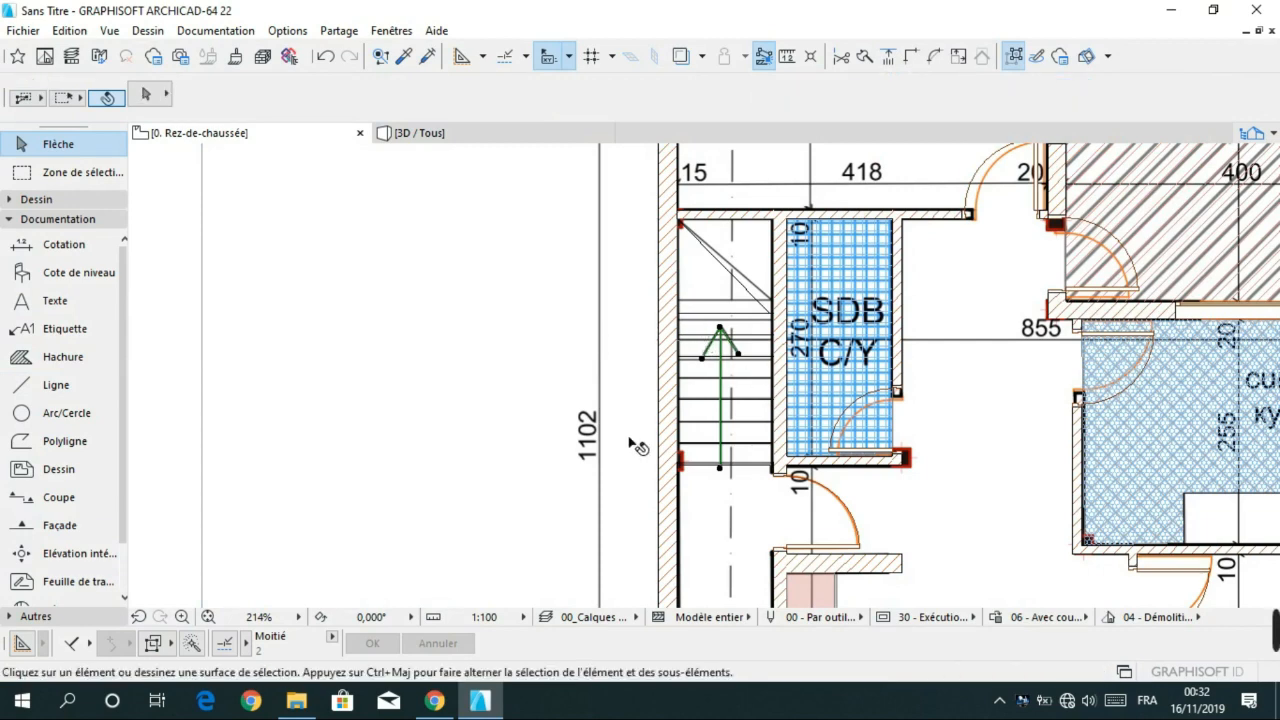
scroll(637, 445, "down", 5)
scroll(556, 400, "down", 2)
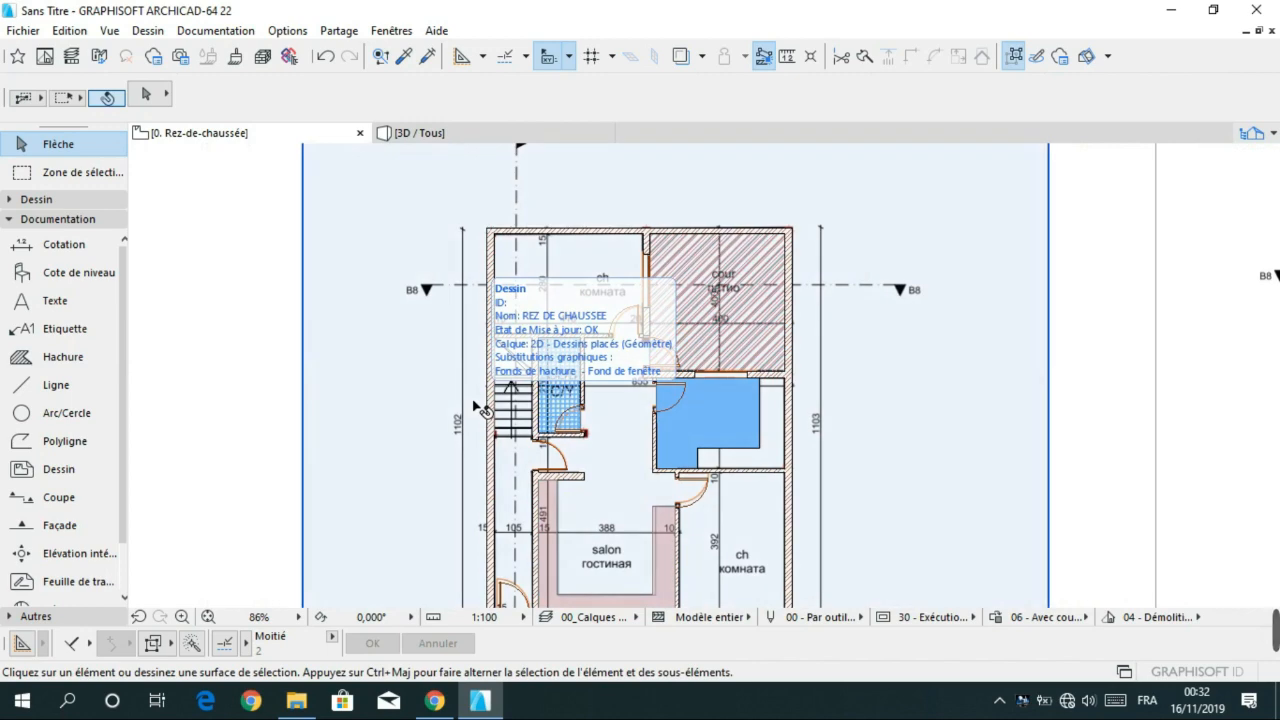
scroll(443, 349, "down", 1)
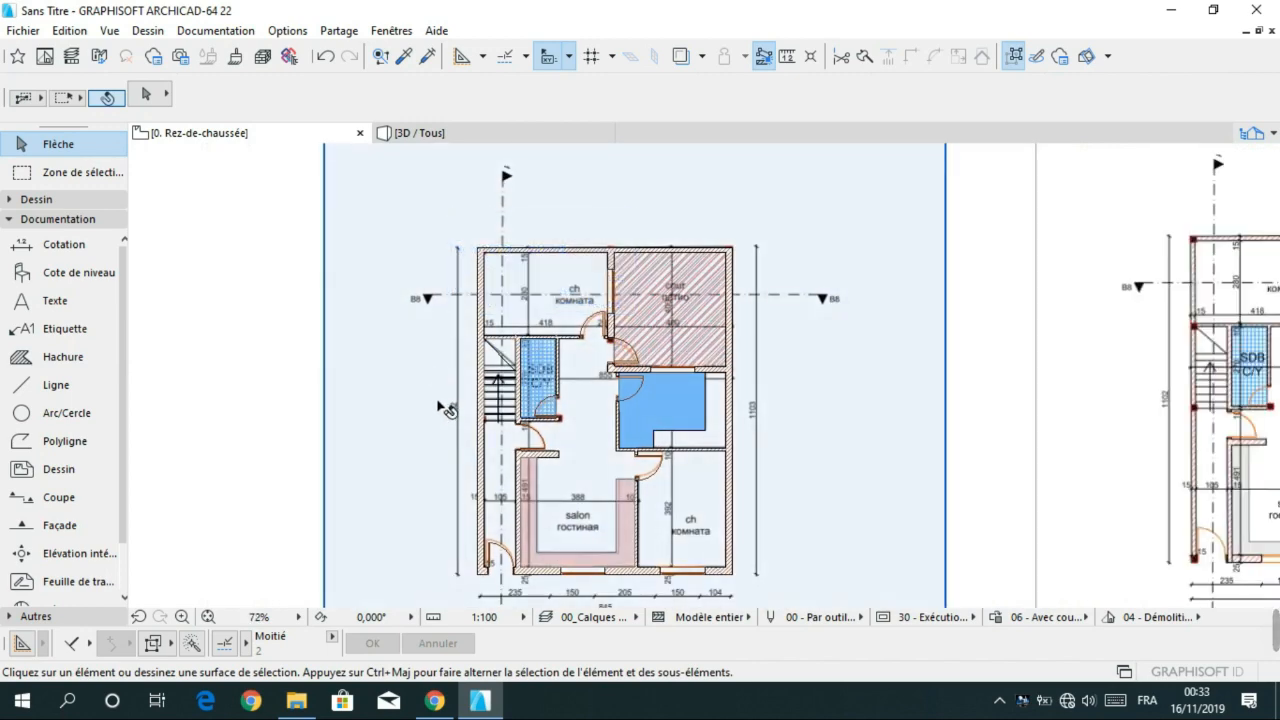
scroll(443, 400, "down", 2)
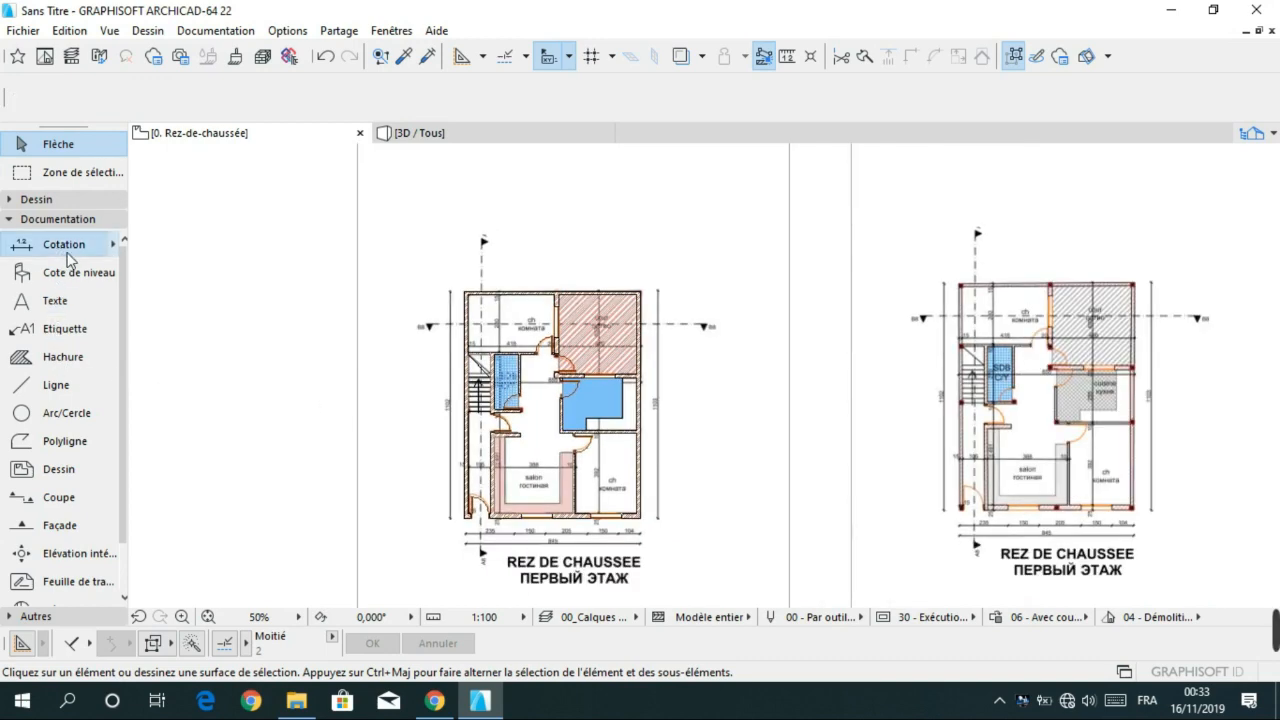
left_click(60, 244)
scroll(560, 368, "up", 3)
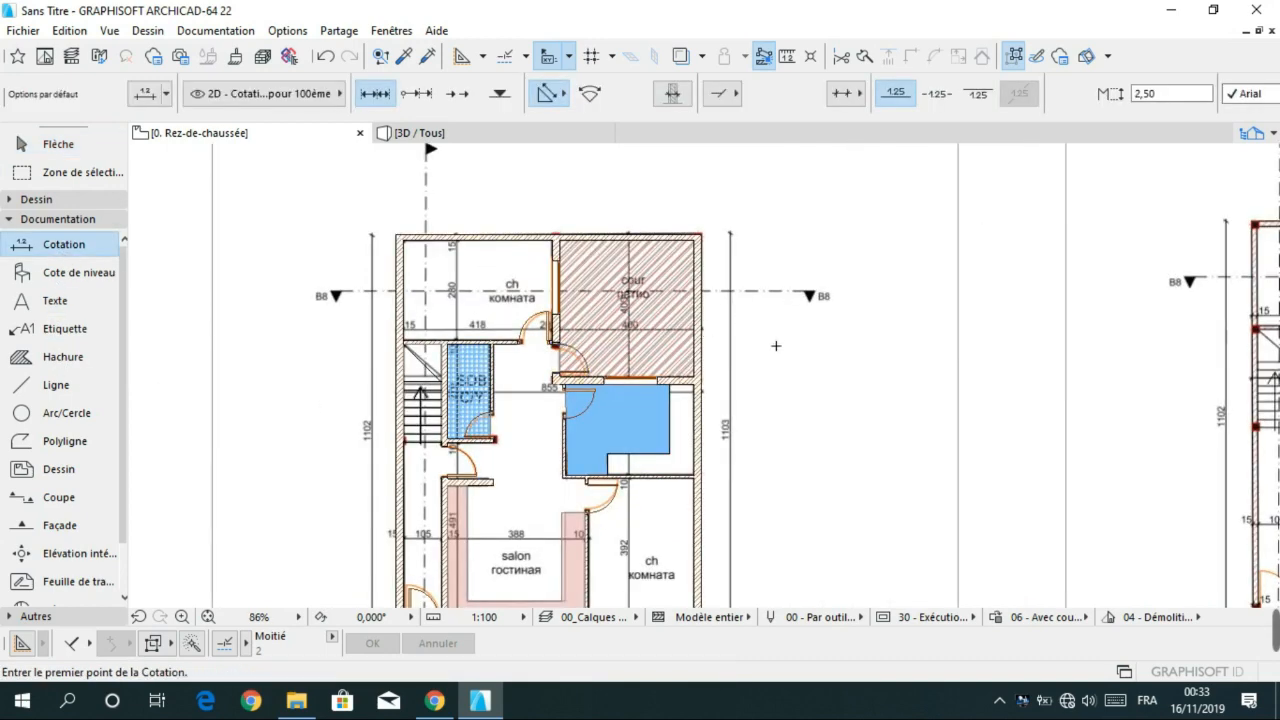
scroll(766, 329, "down", 2)
scroll(429, 314, "up", 5)
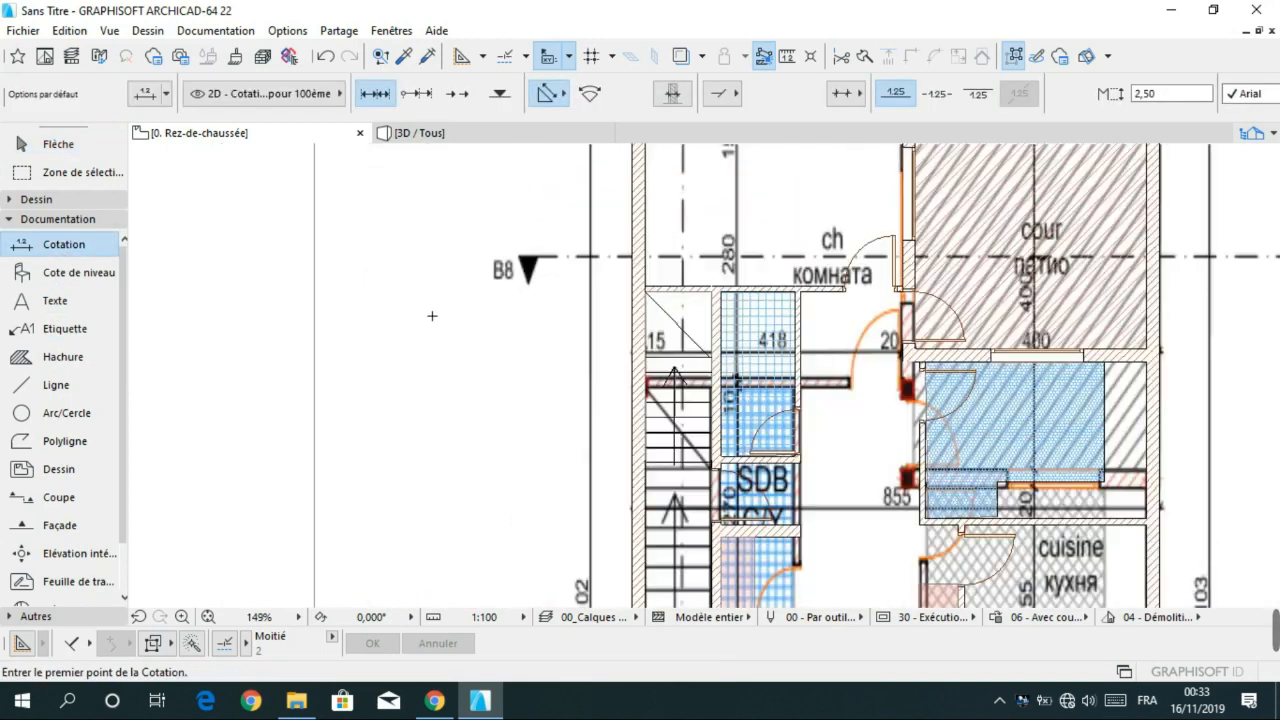
middle_click_drag(722, 262, 568, 274)
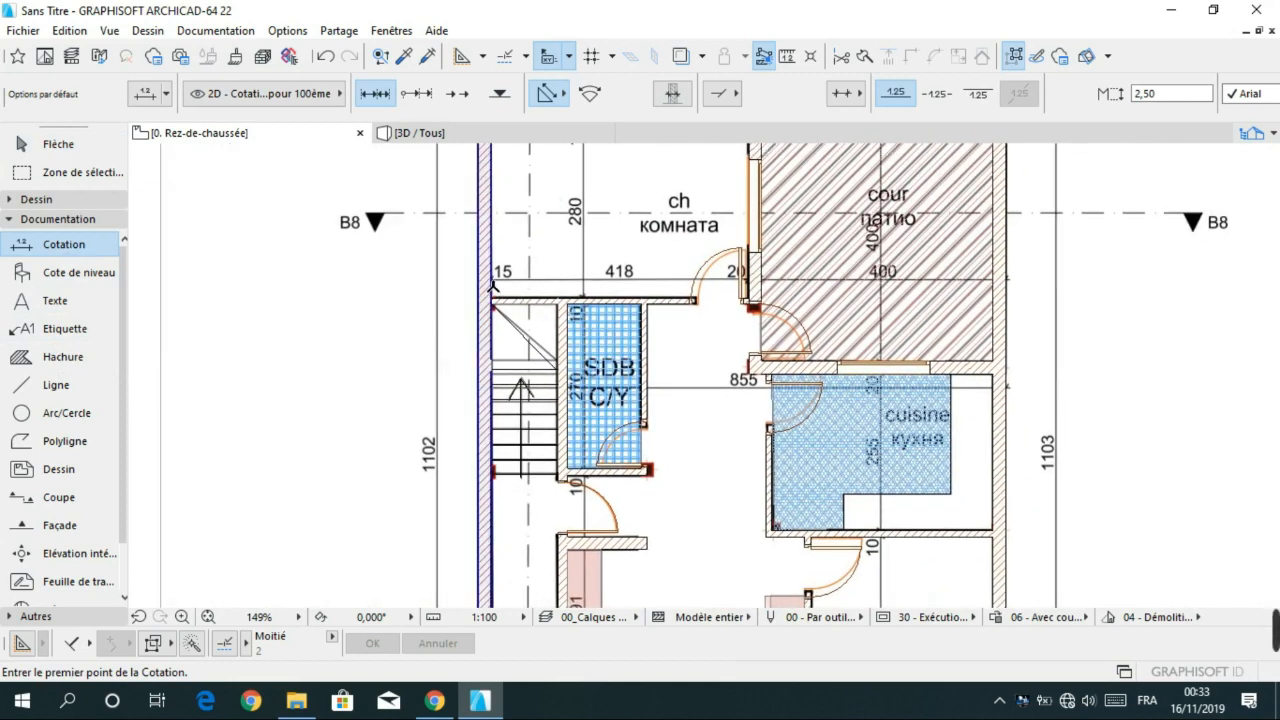
left_click(491, 282)
left_click(761, 280)
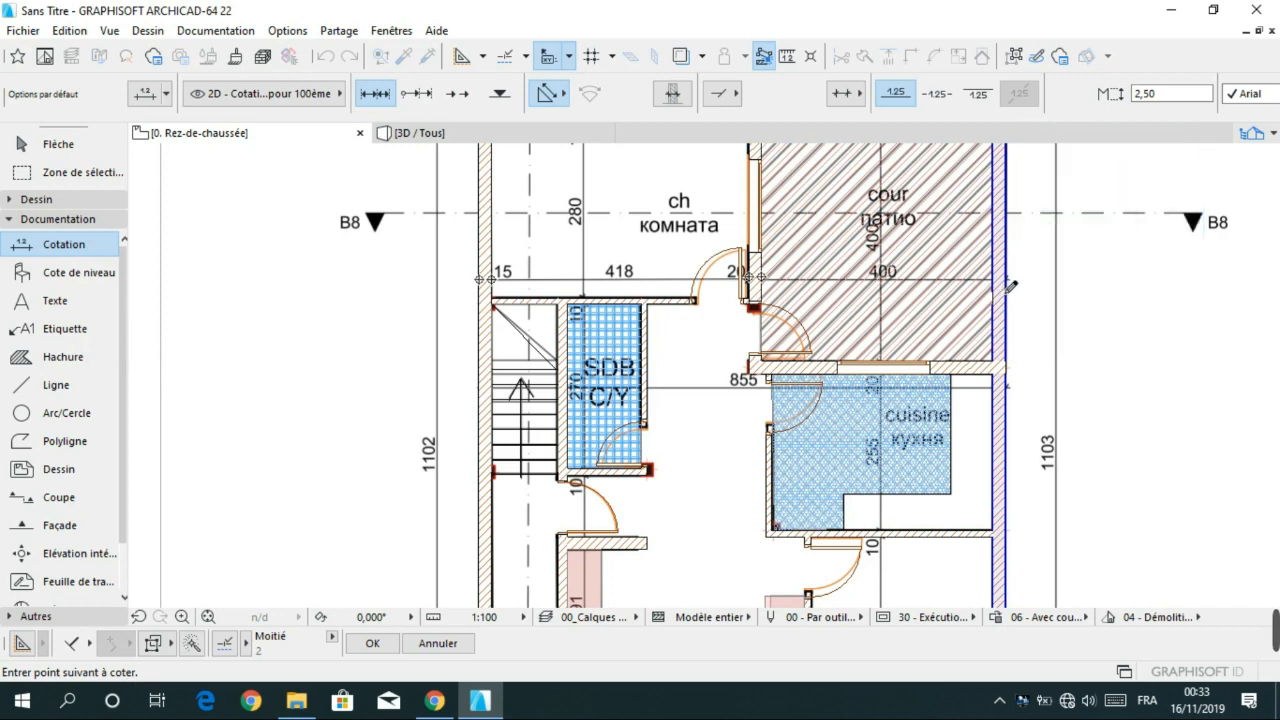
middle_click_drag(771, 184, 670, 362)
double_click(650, 240)
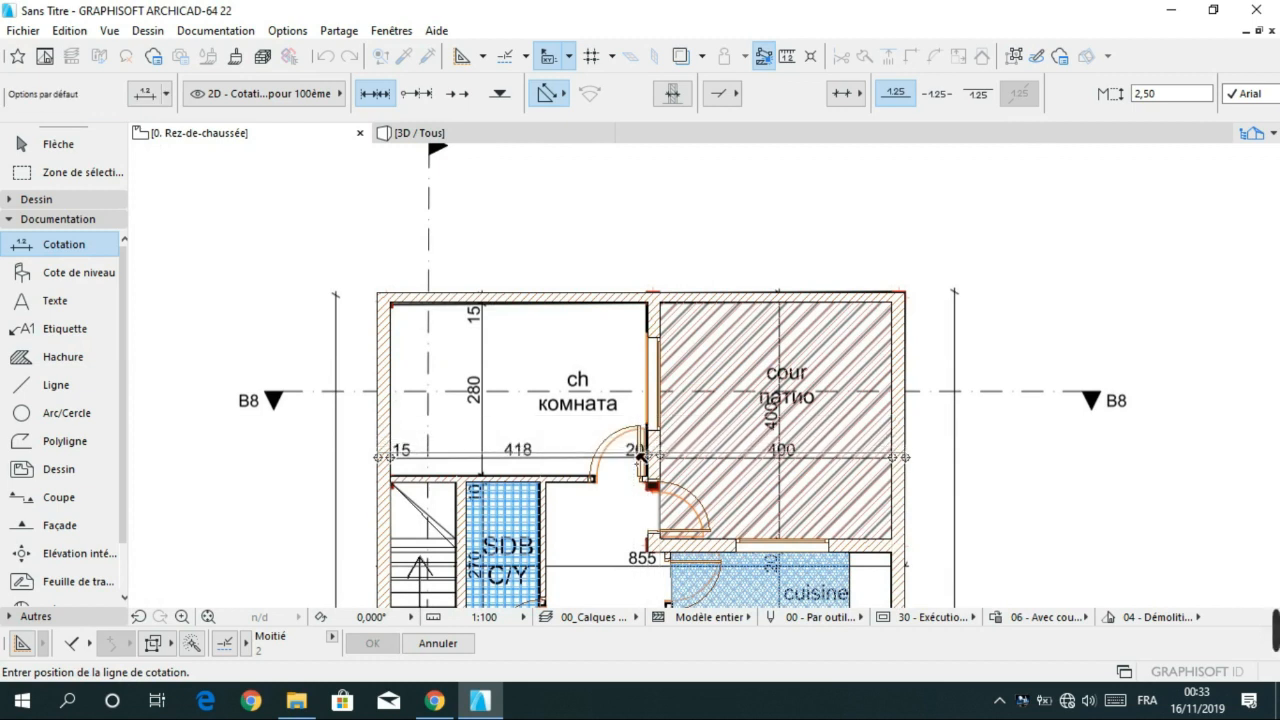
left_click(632, 456)
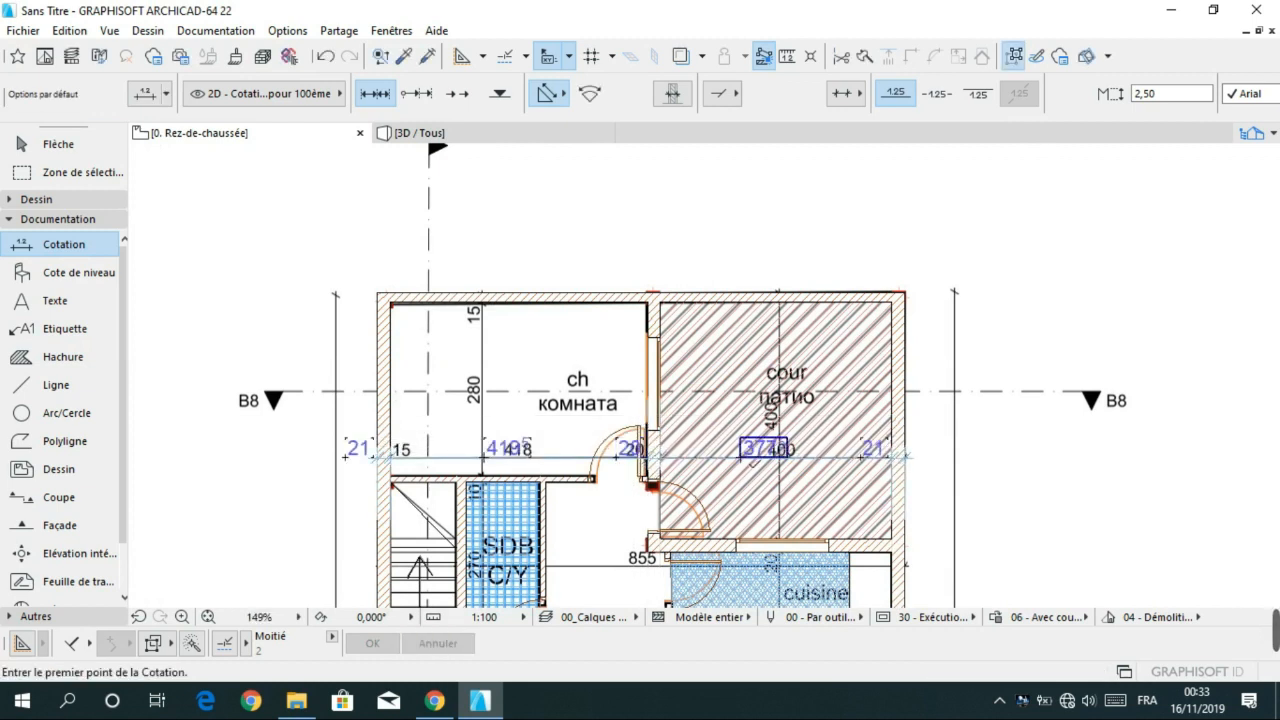
key("Escape")
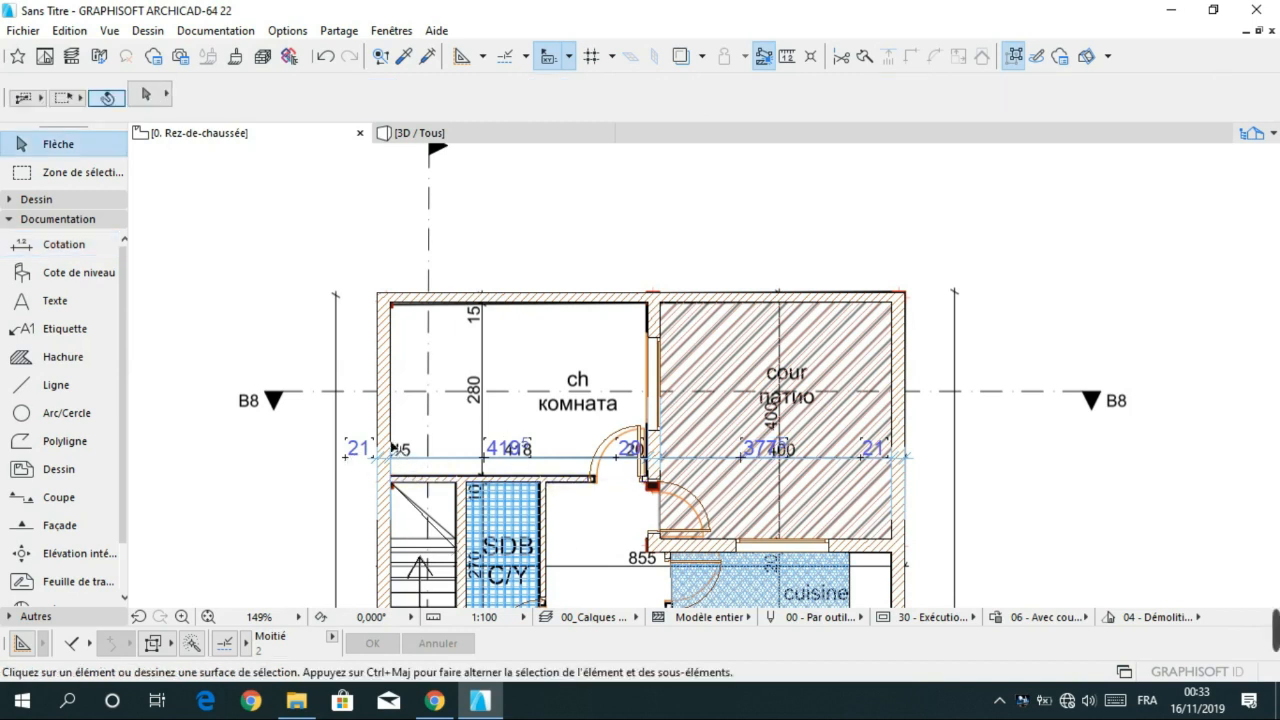
- Set the thickness of the left exterior wall to 15 cm and deselect it
left_click(384, 456)
left_click(690, 92)
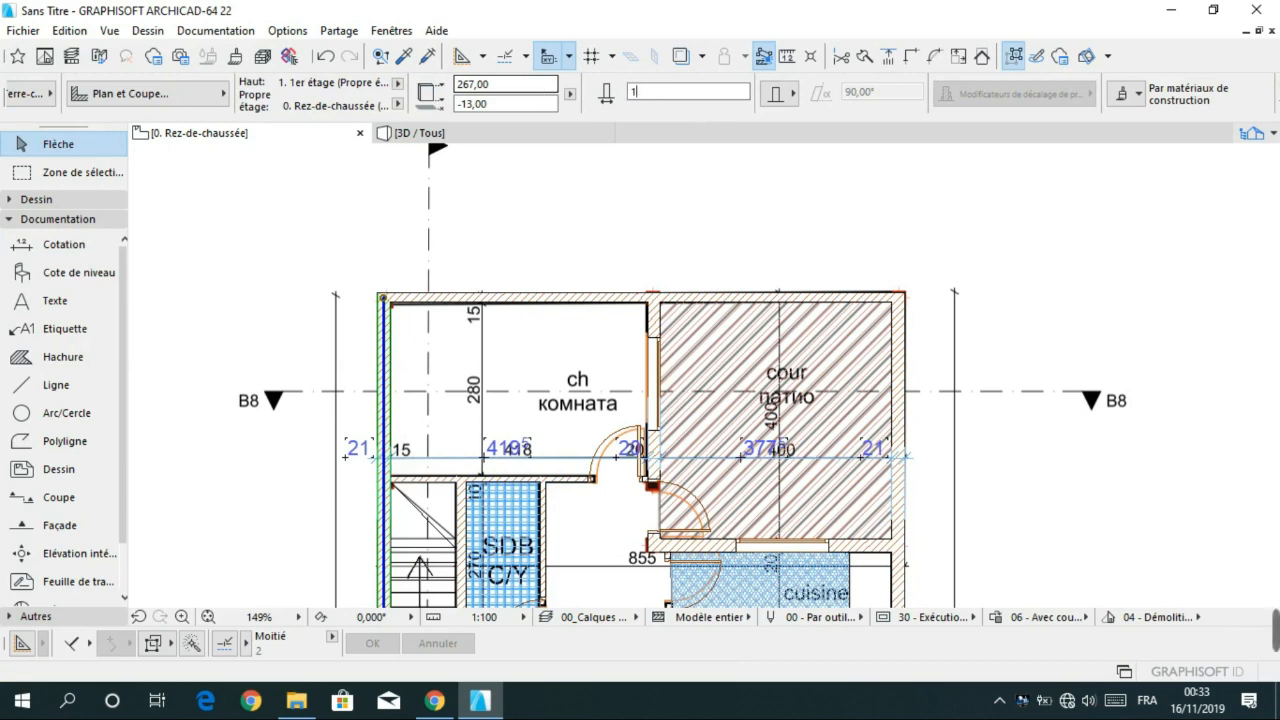
key("Return")
left_click(651, 177)
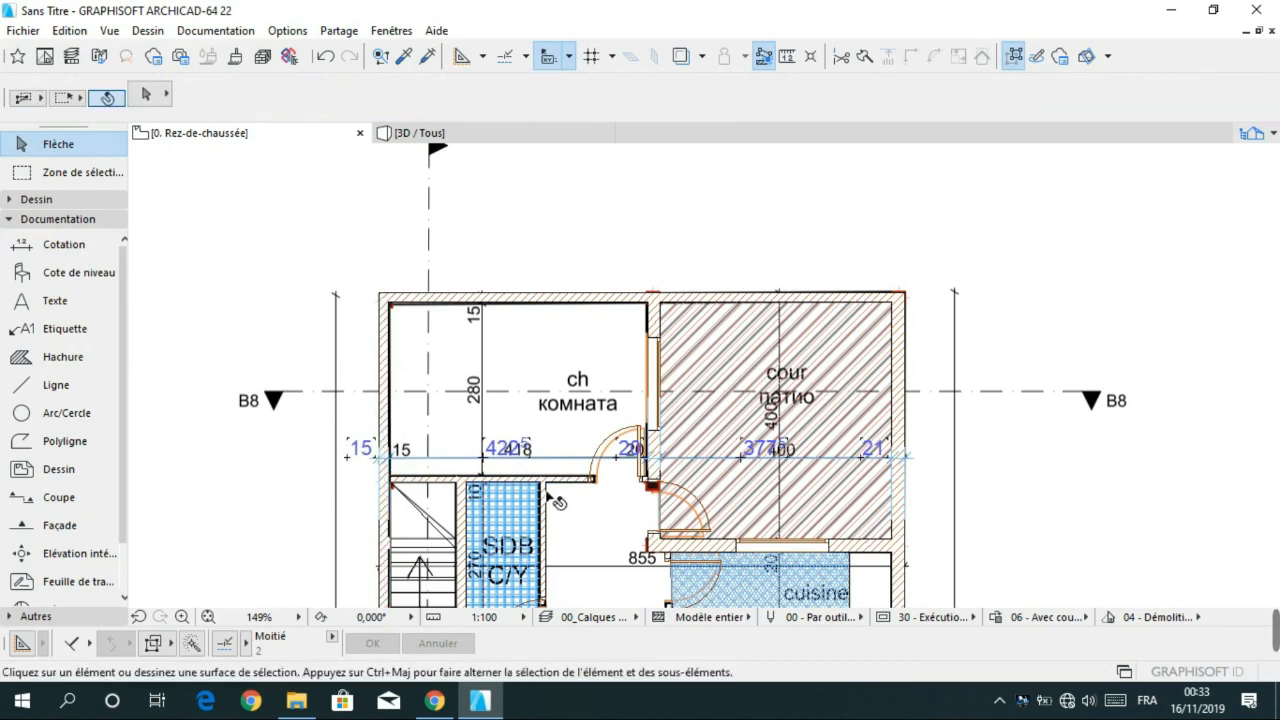
scroll(519, 467, "up", 4)
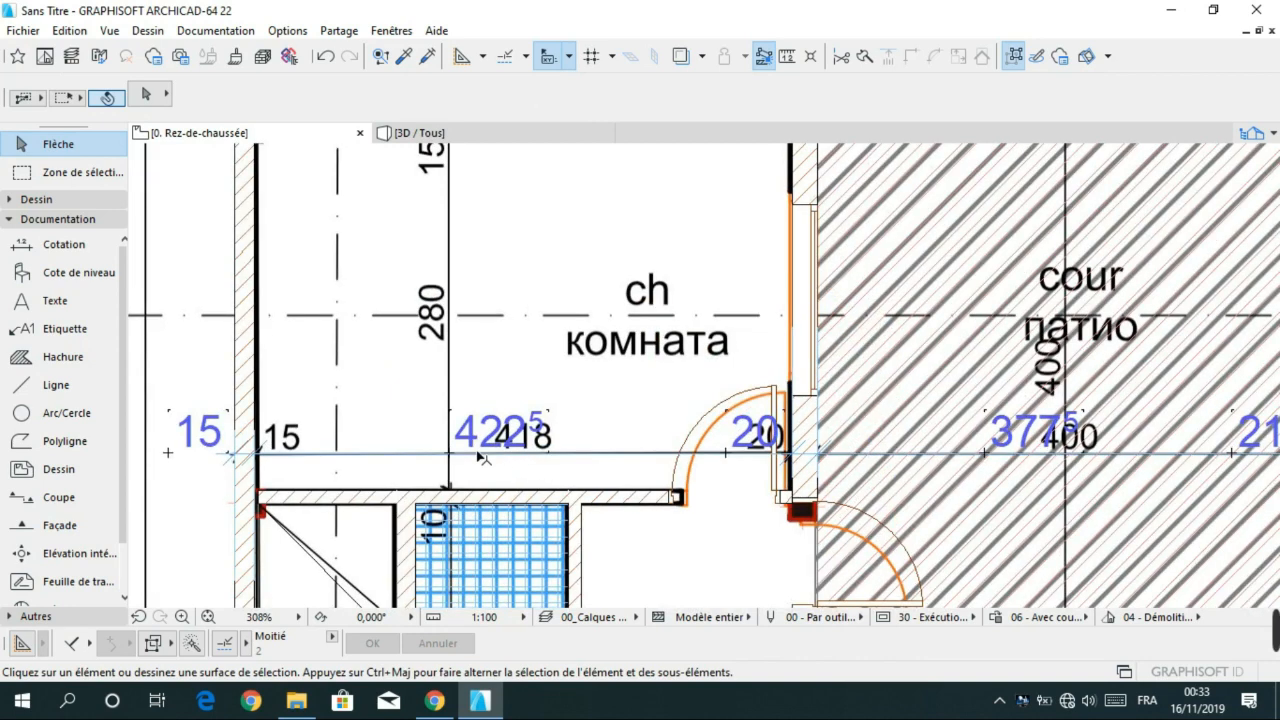
scroll(797, 430, "down", 1)
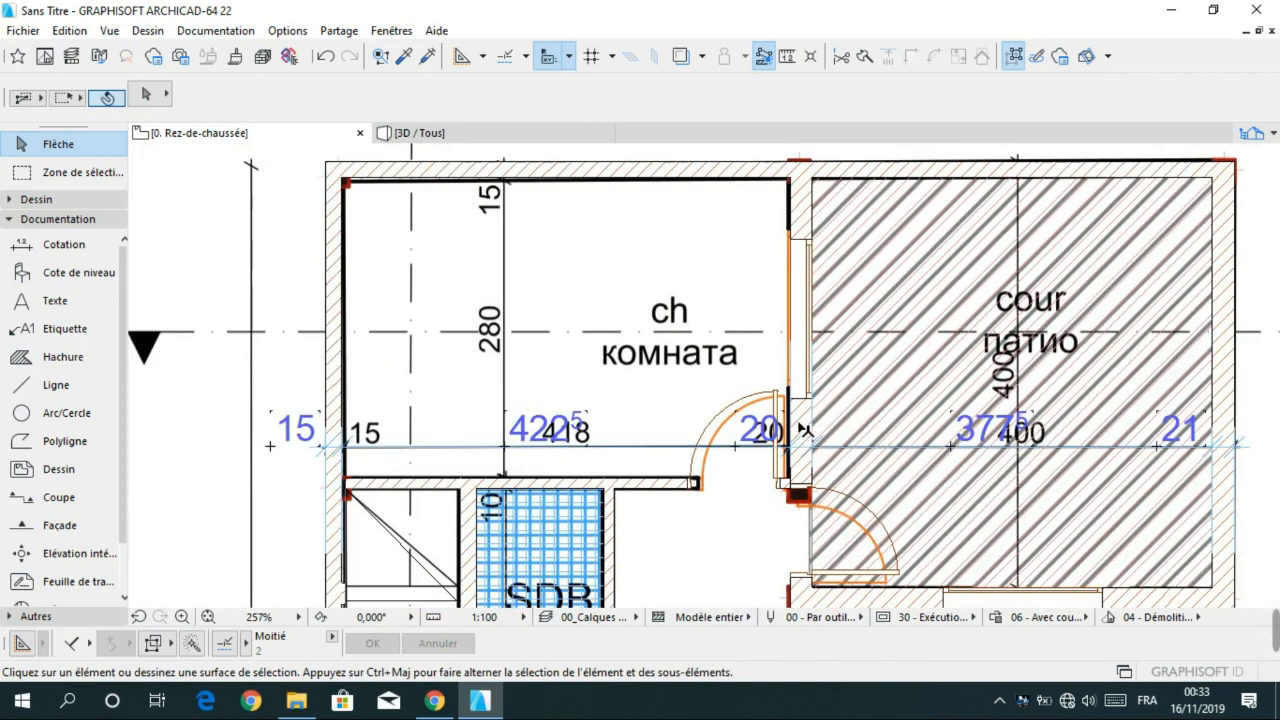
left_click_drag(799, 423, 657, 436)
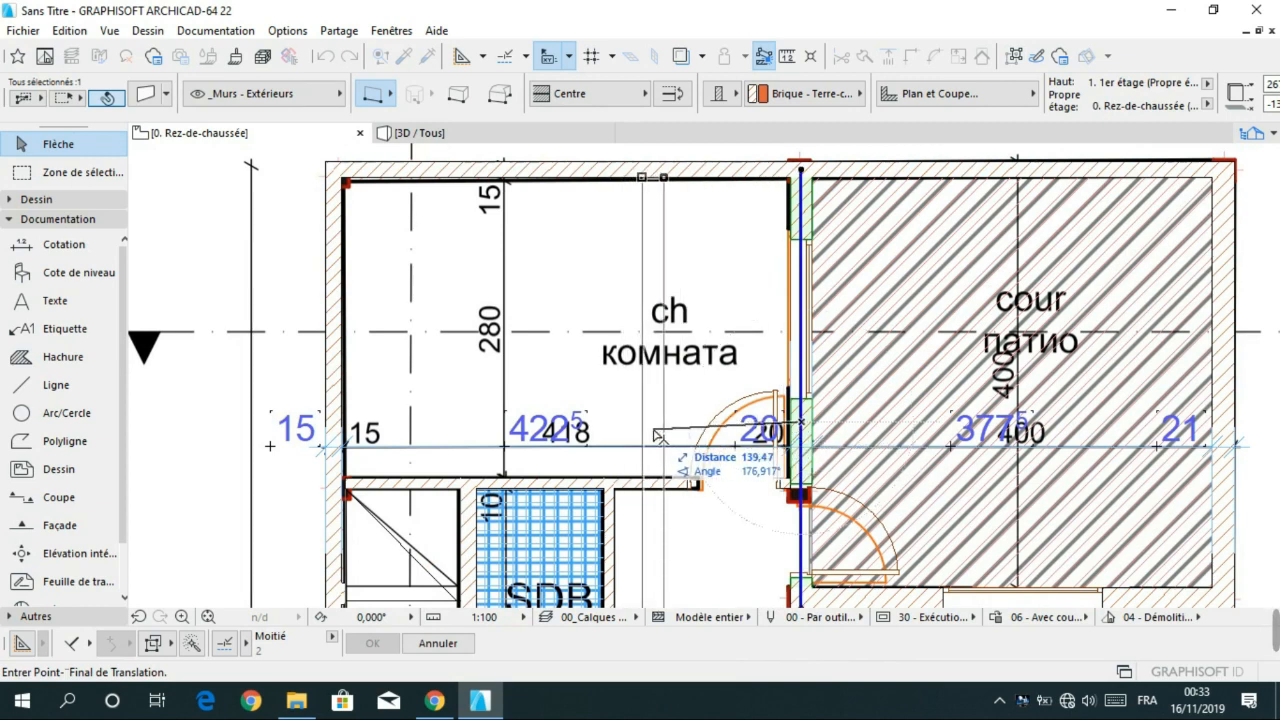
left_click_drag(654, 430, 784, 429)
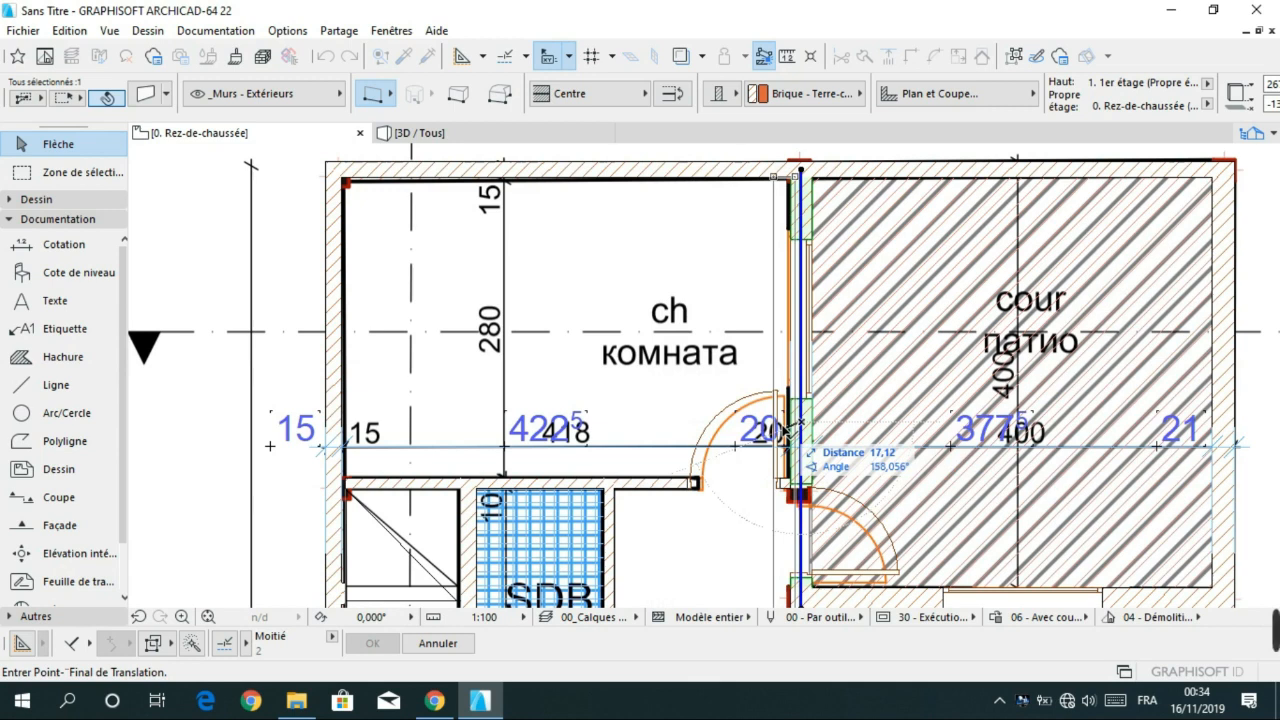
type("20")
key("Return")
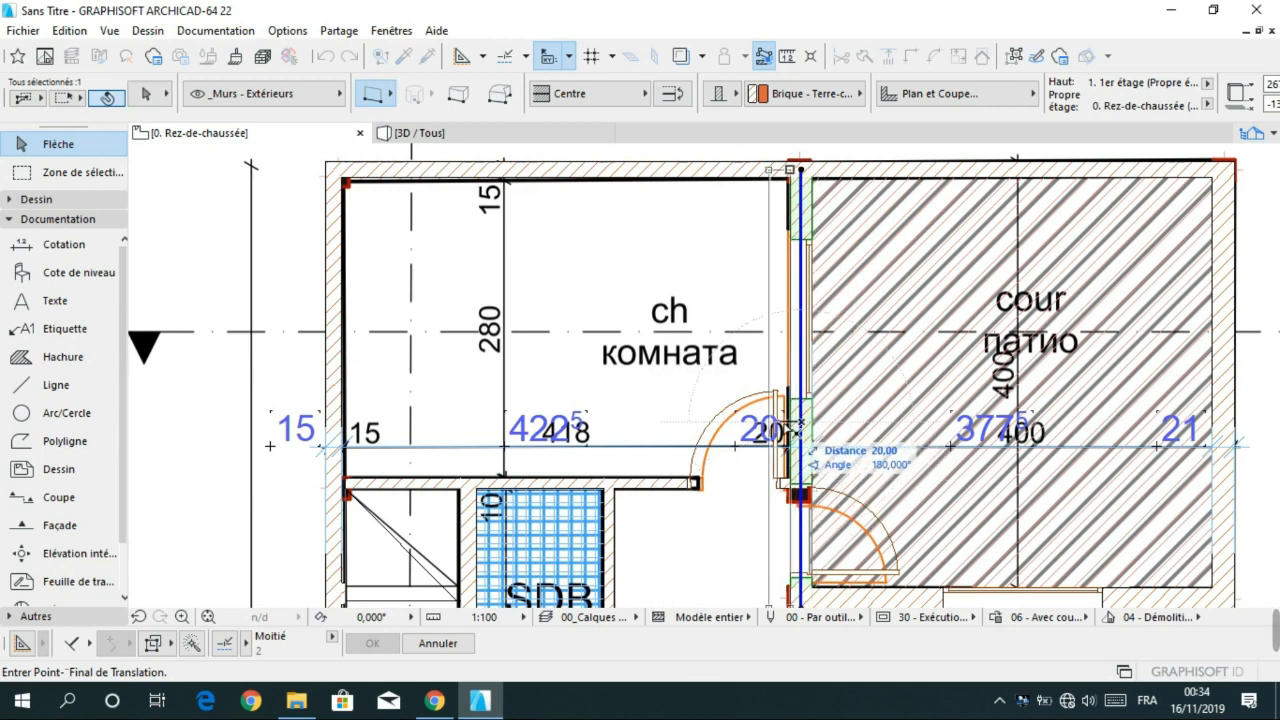
left_click(790, 428)
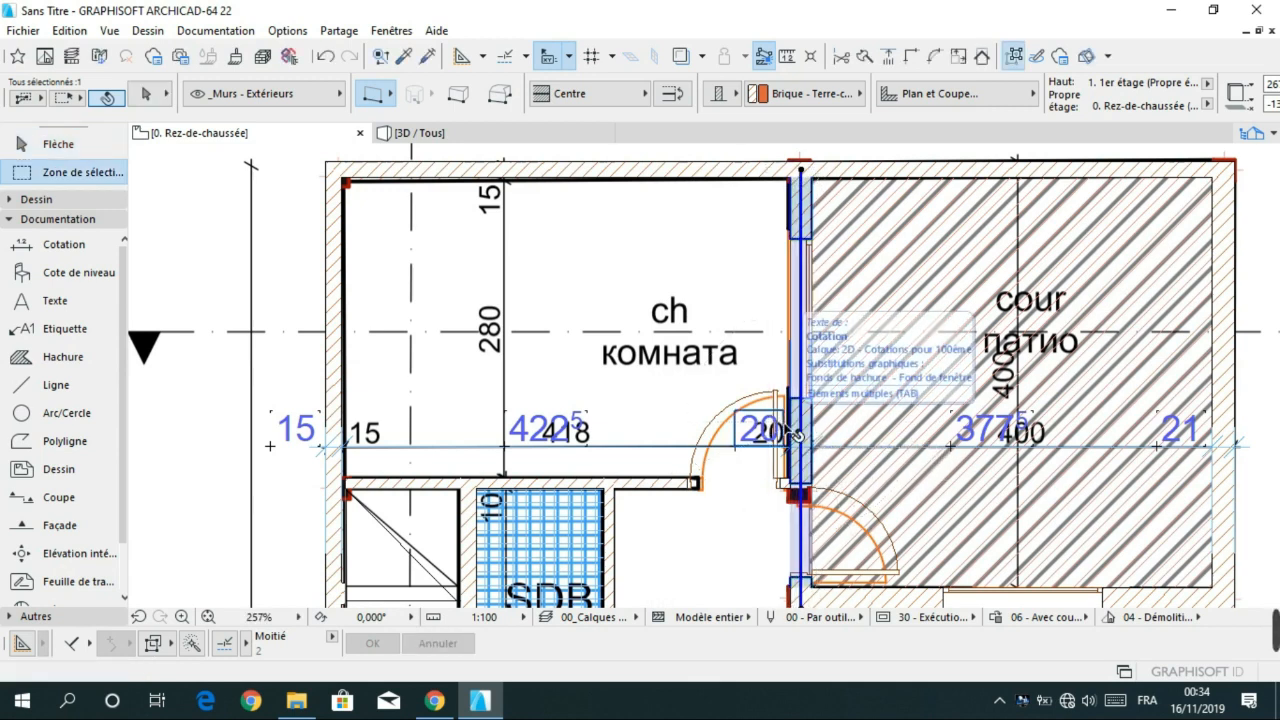
key("Escape")
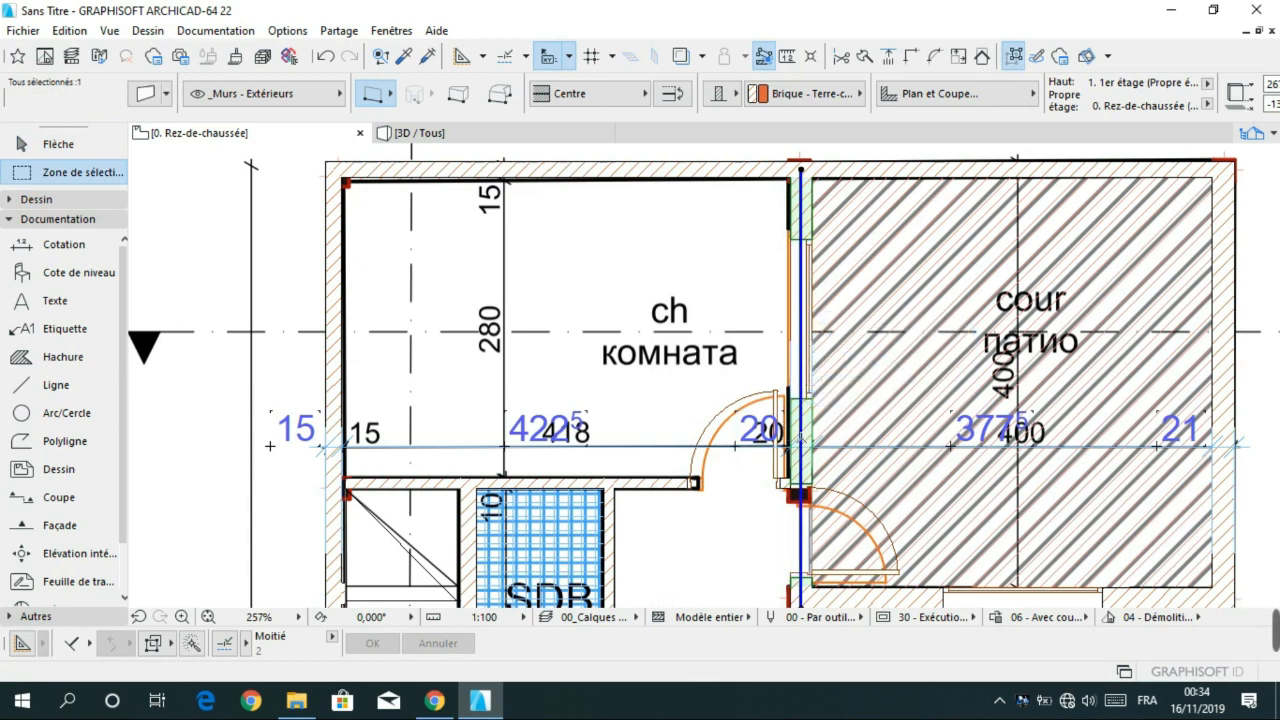
key("Escape")
key("Escape")
- Try to move the partition wall between the ch room and the courtyard toward the ch room, and undo the move
left_click_drag(807, 431, 790, 431)
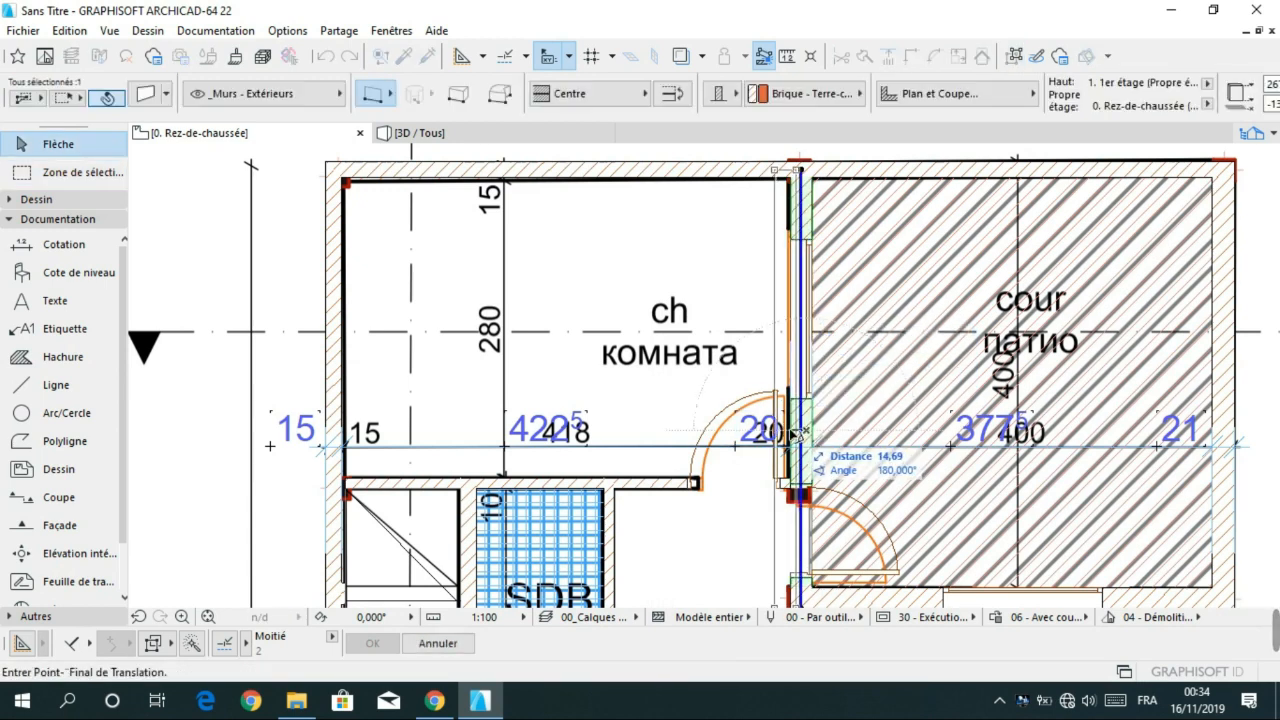
key("alt+shift")
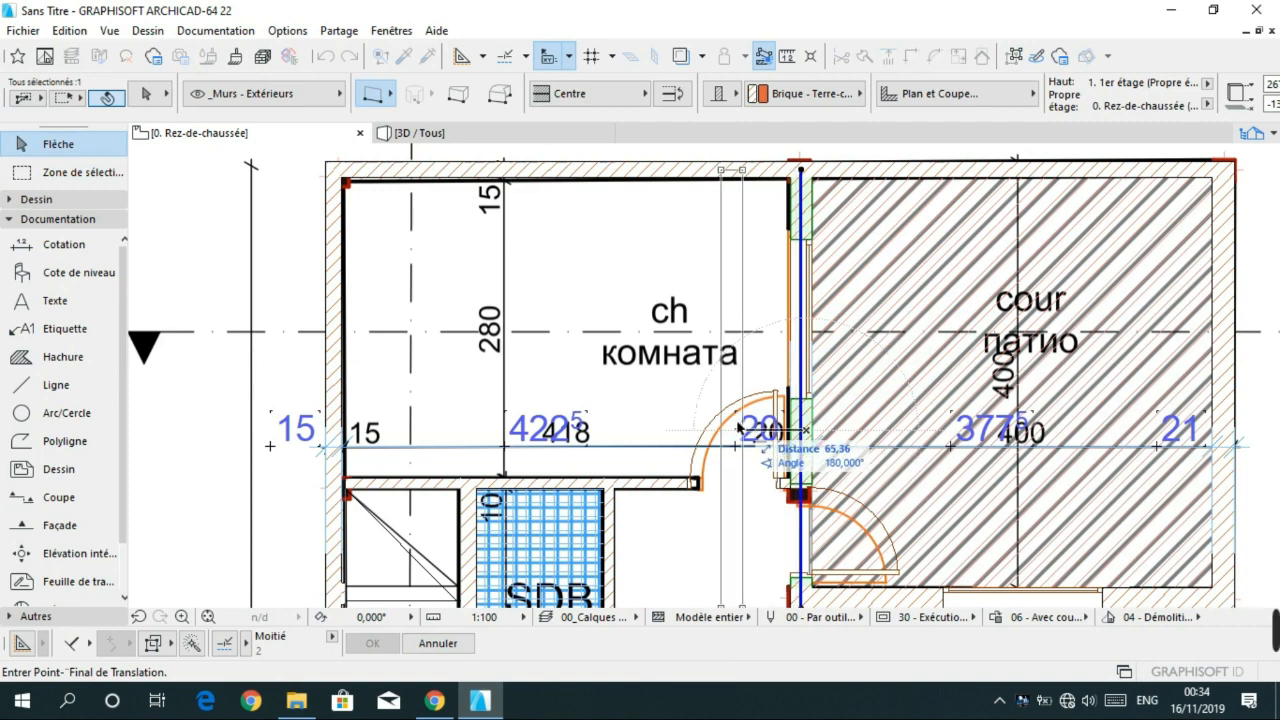
type("2")
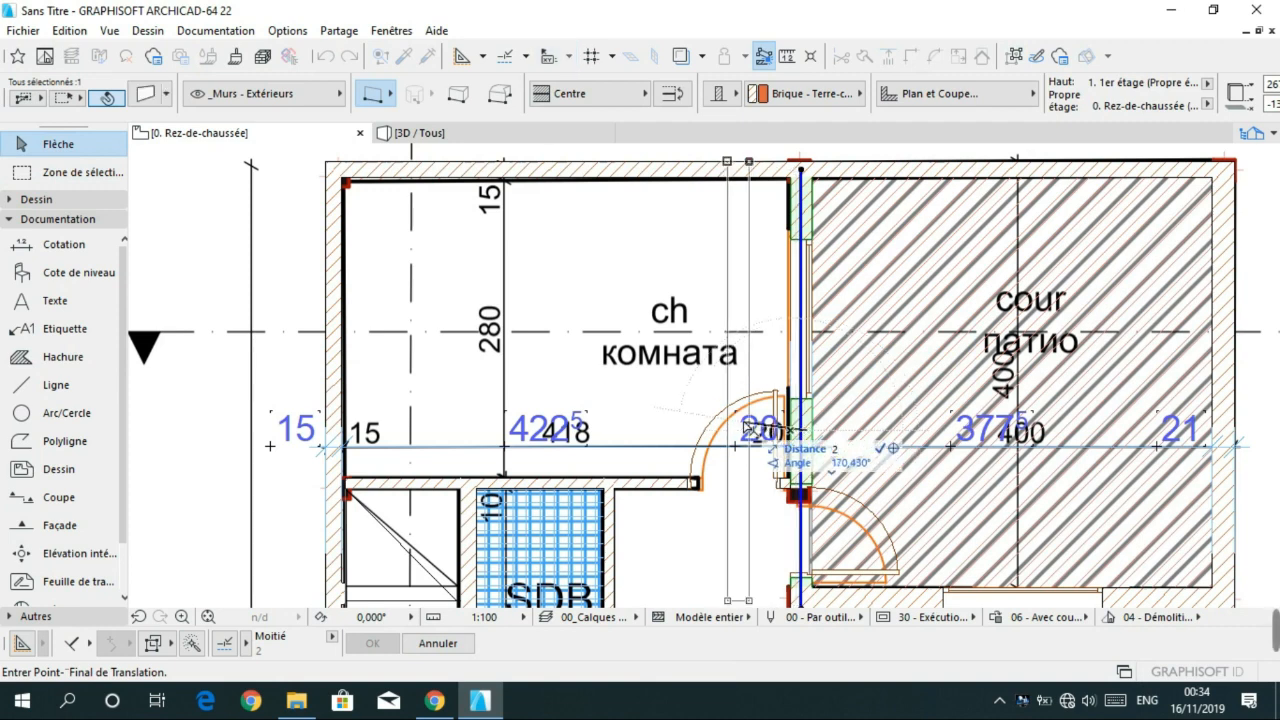
key("Return")
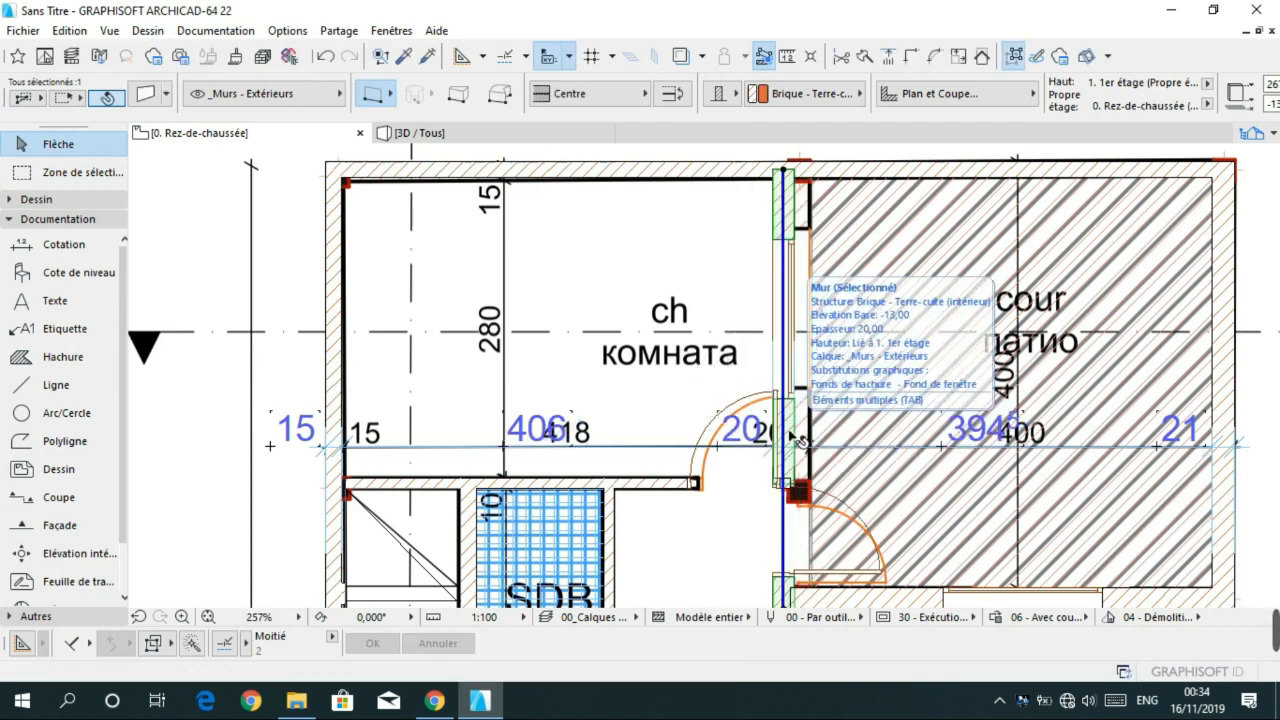
left_click(325, 56)
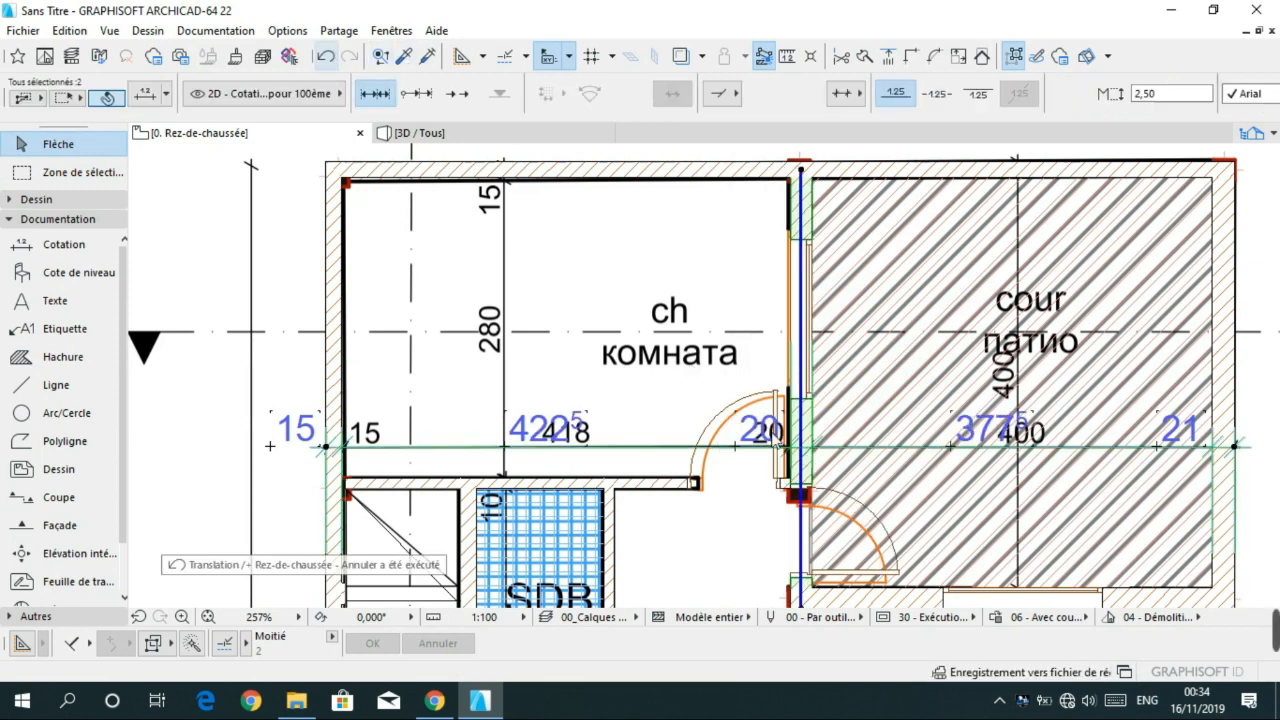
left_click(811, 436)
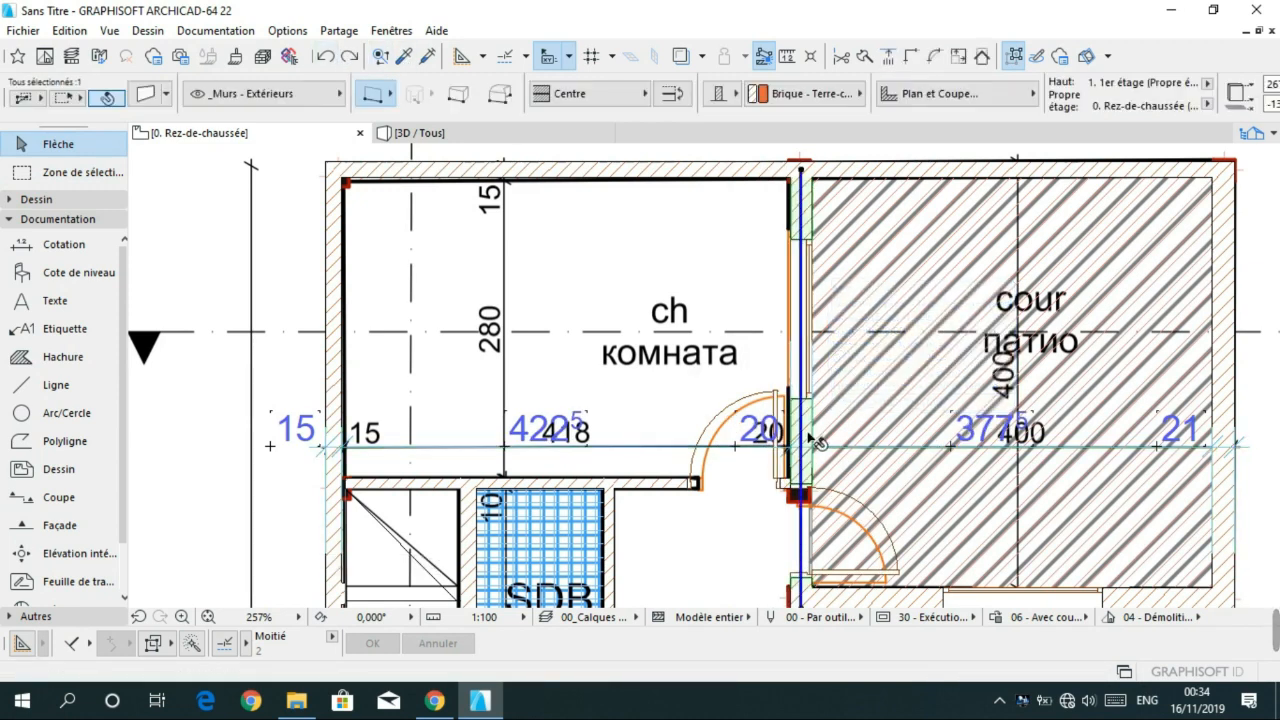
left_click(813, 437)
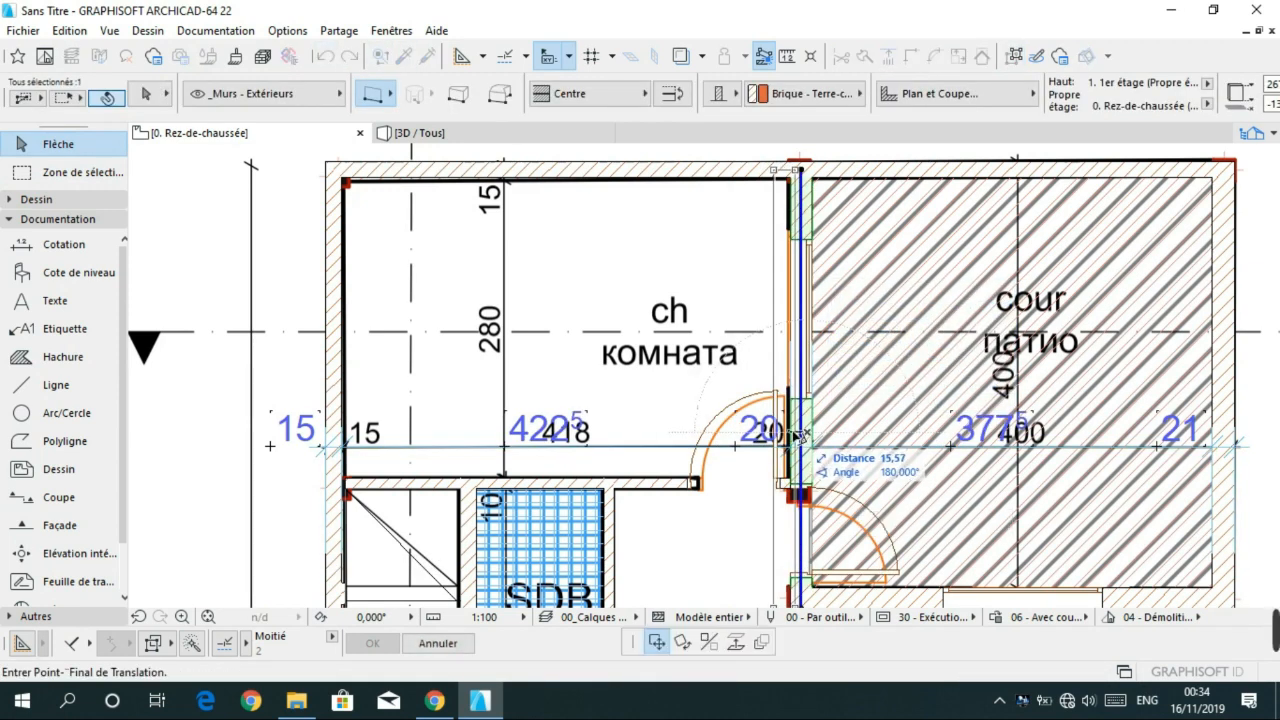
key("Escape")
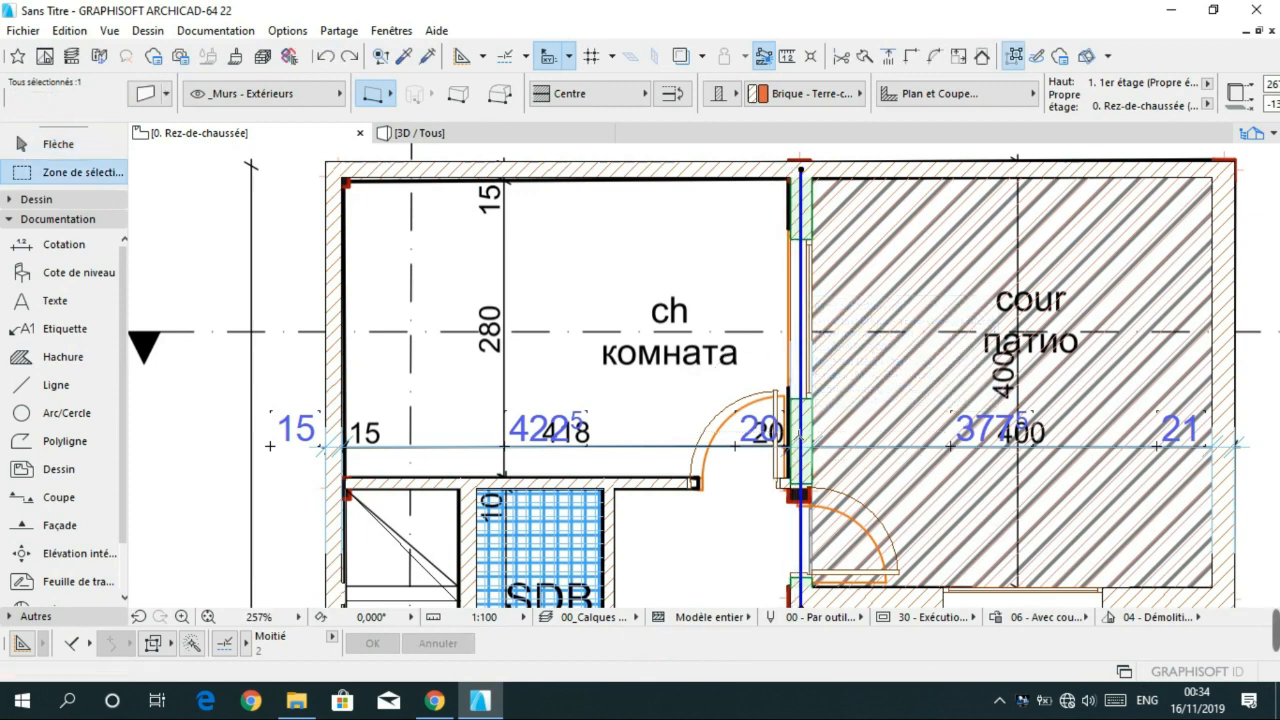
- Move the partition wall between the ch room and the courtyard 2 cm toward the ch room
left_click(800, 435)
left_click(801, 437)
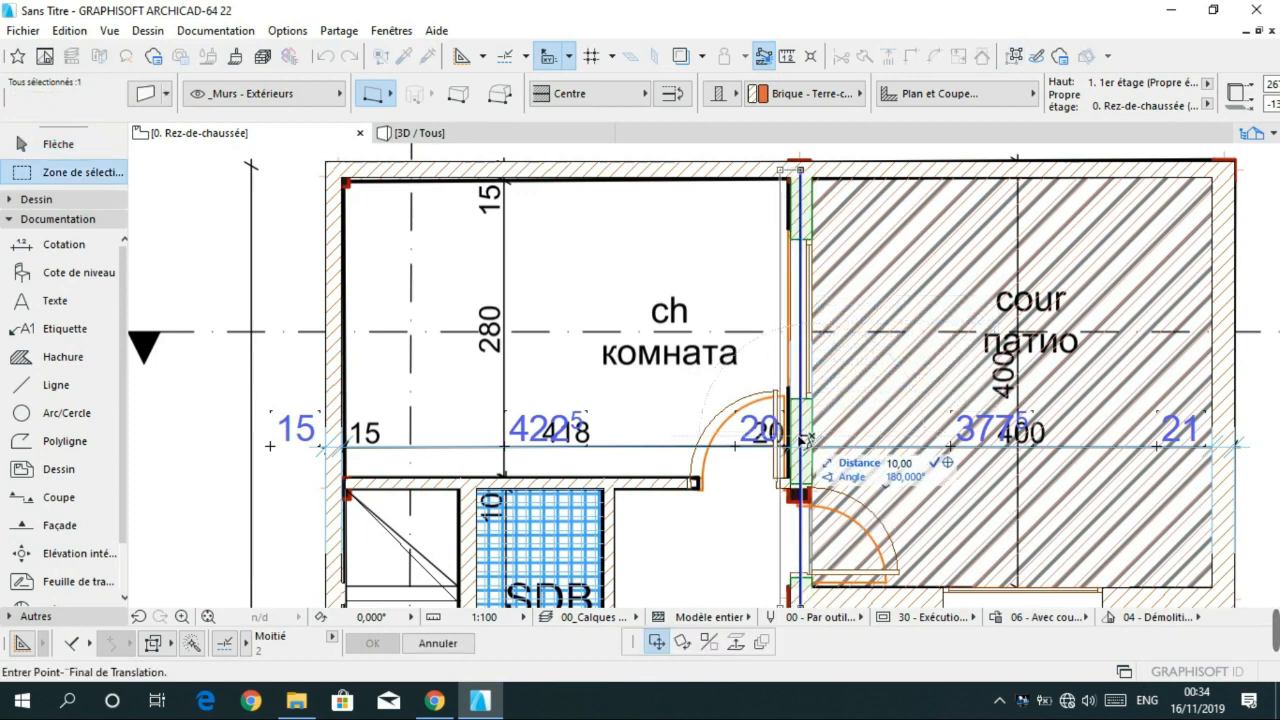
type("2")
key("Return")
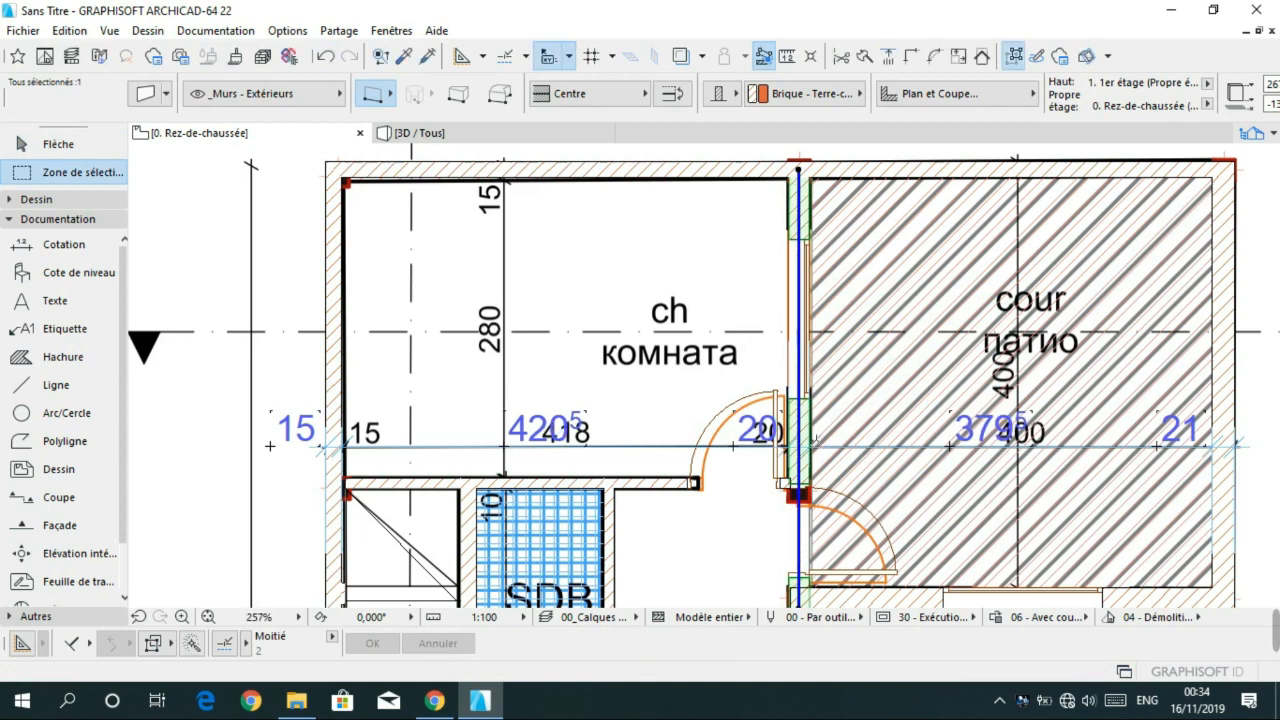
key("Escape")
- Move the same partition wall a further 2 cm toward the ch room and deselect it
left_click(800, 437, "shift")
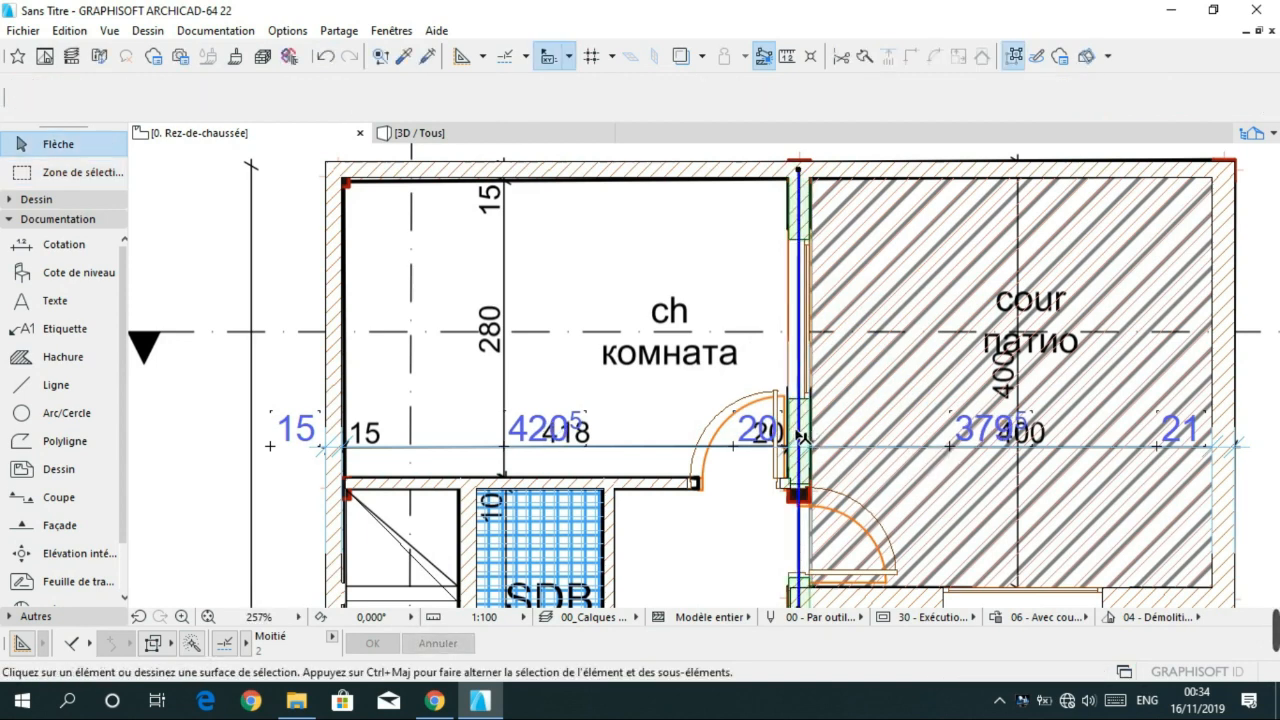
key("ctrl+d")
left_click(799, 436)
type("2")
key("Return")
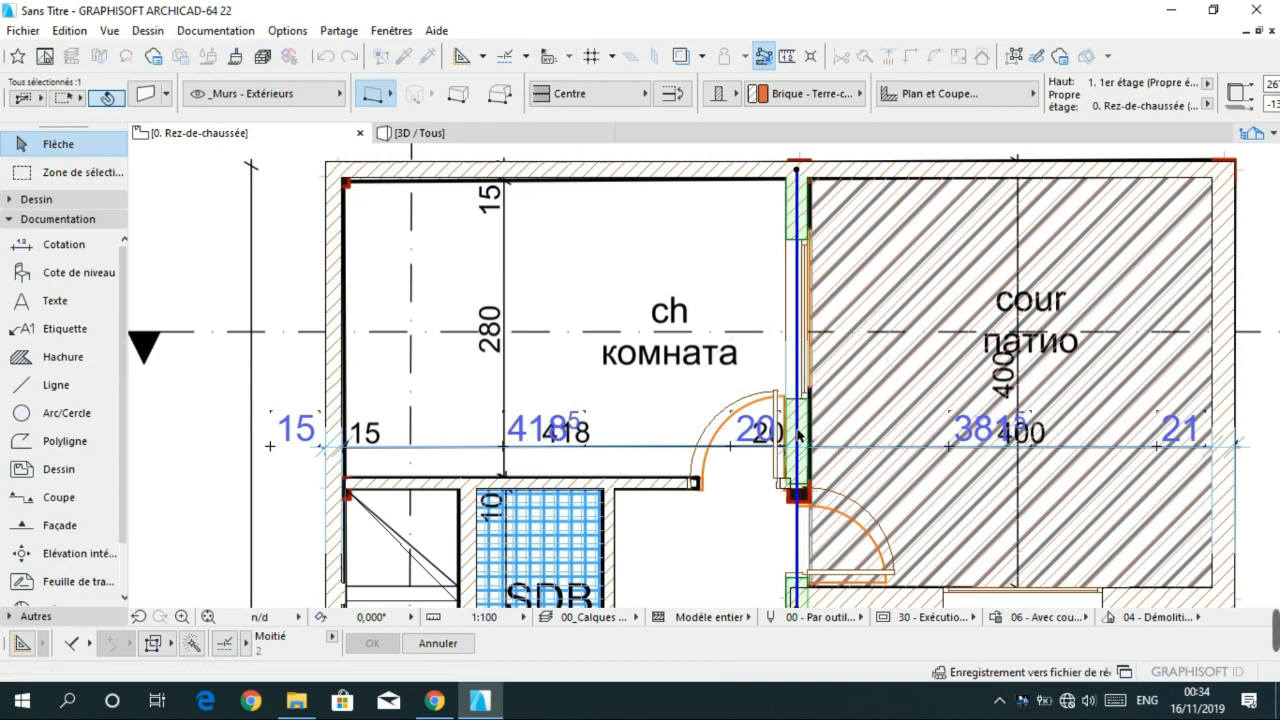
key("Escape")
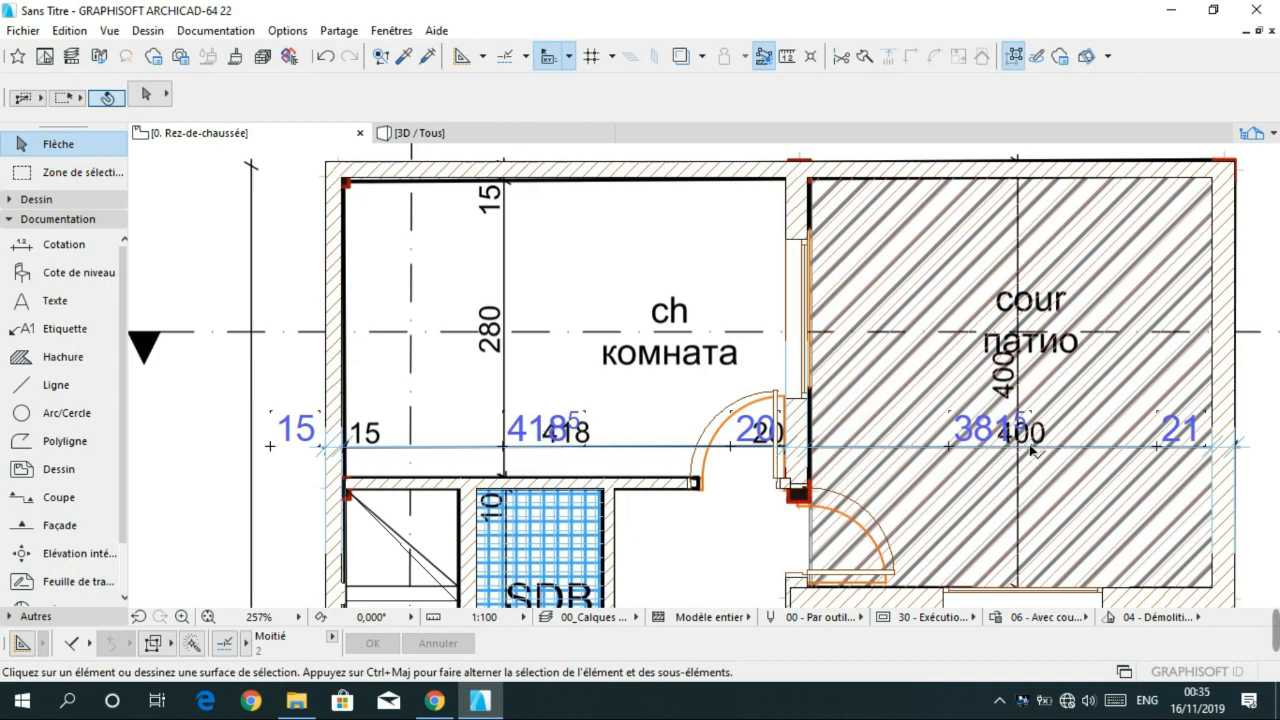
- Replace the horizontal dimension chain with a new one across the outer walls, ch room, partition and courtyard, placed above the room names
middle_click_drag(1030, 450, 889, 431)
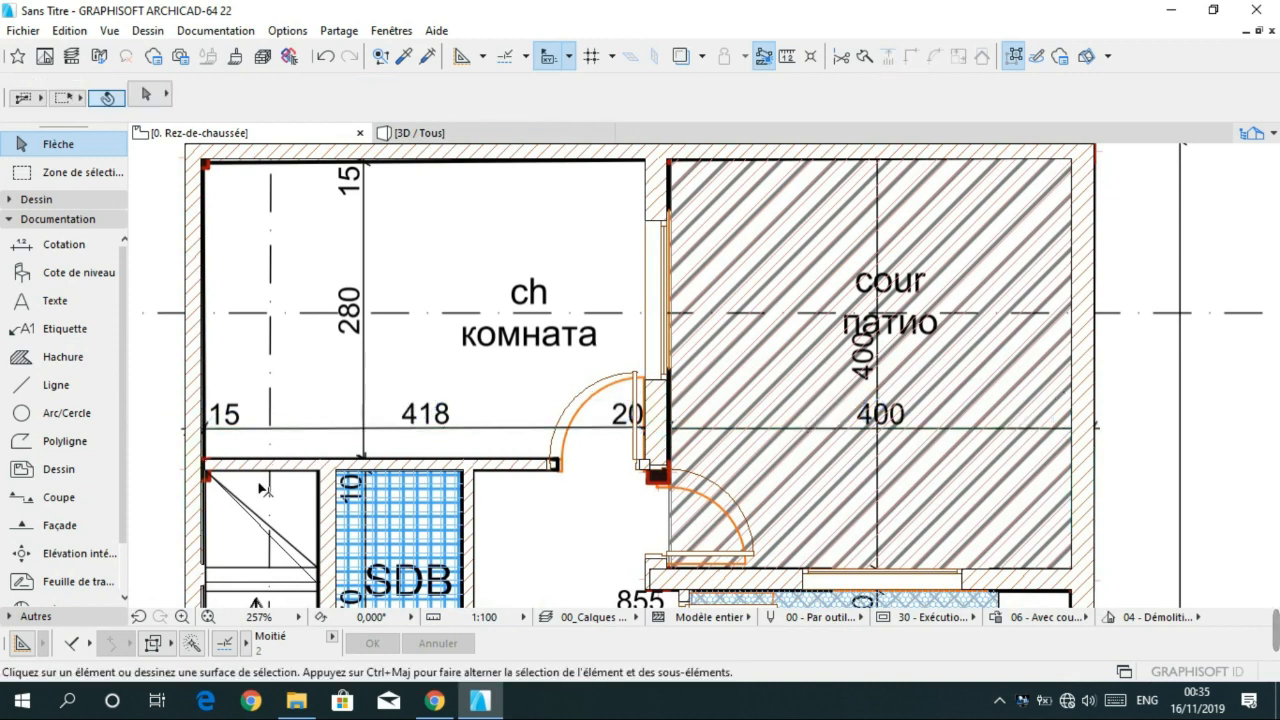
left_click(58, 244)
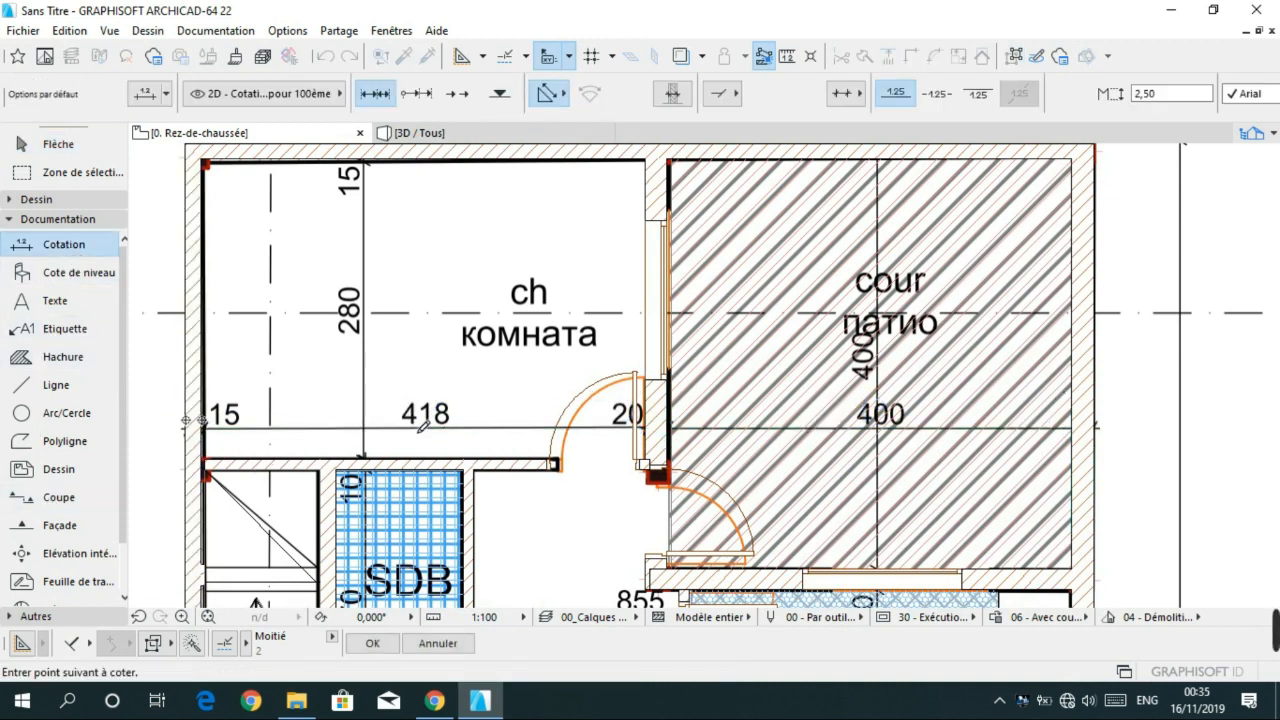
left_click(655, 418)
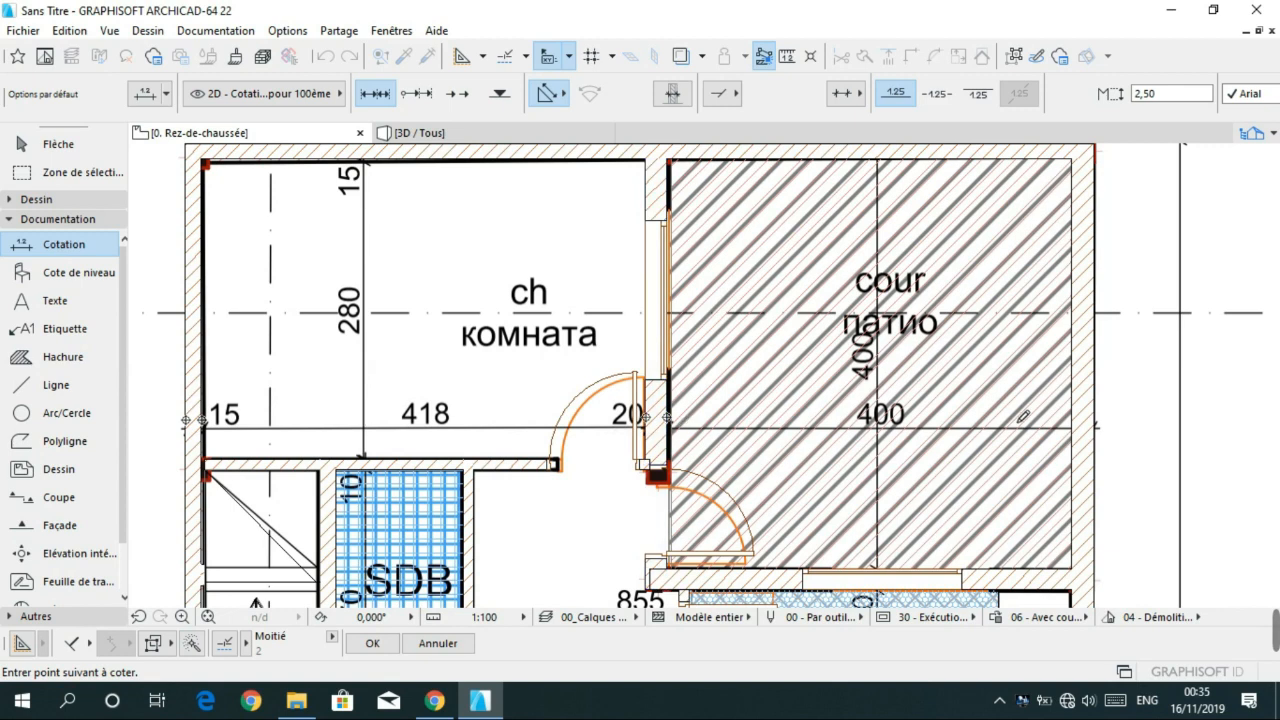
left_click(1099, 430)
double_click(717, 276)
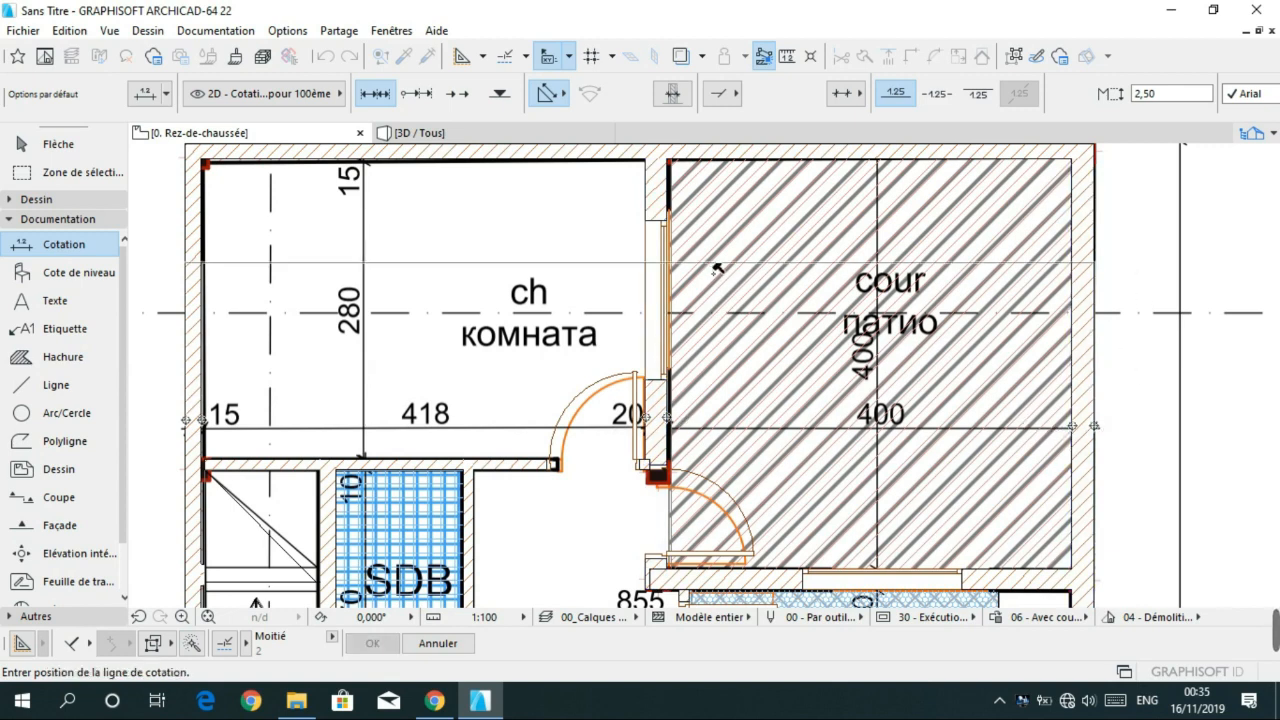
left_click(738, 262)
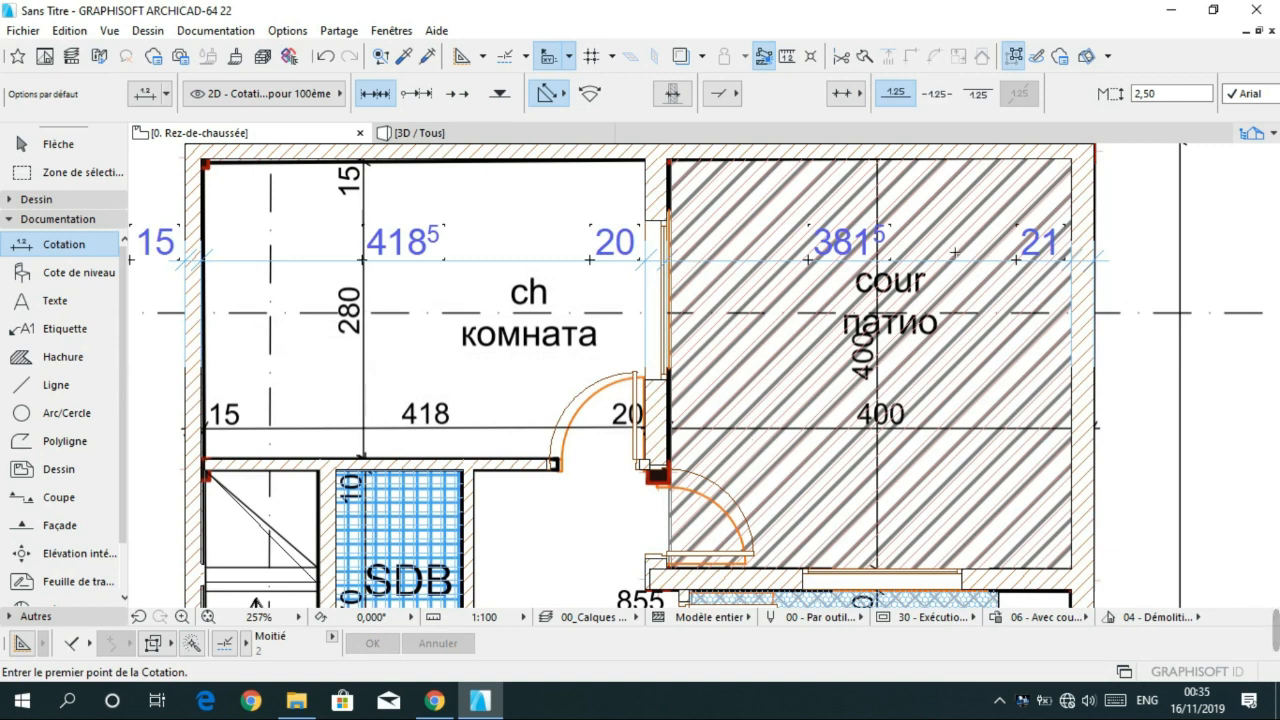
key("Escape")
- Set the thickness of the exterior wall on the courtyard's right side to 20 cm
left_click(1092, 250)
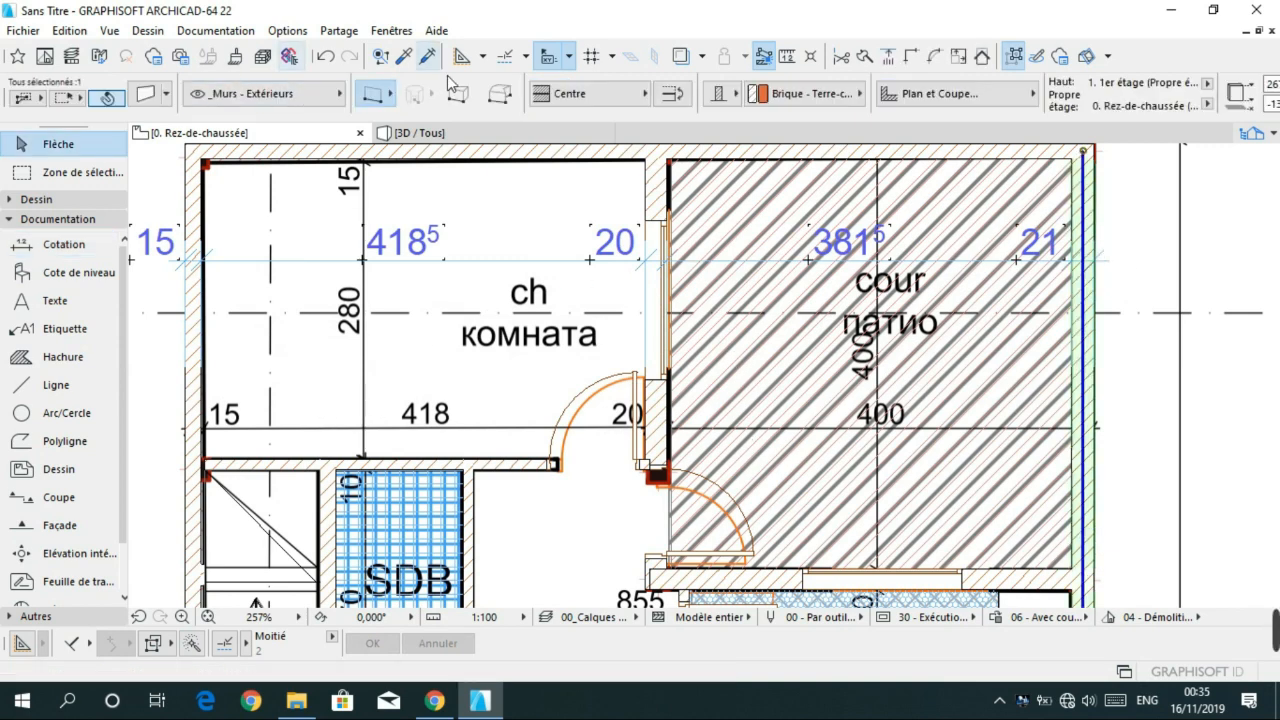
left_click(654, 91)
type("2")
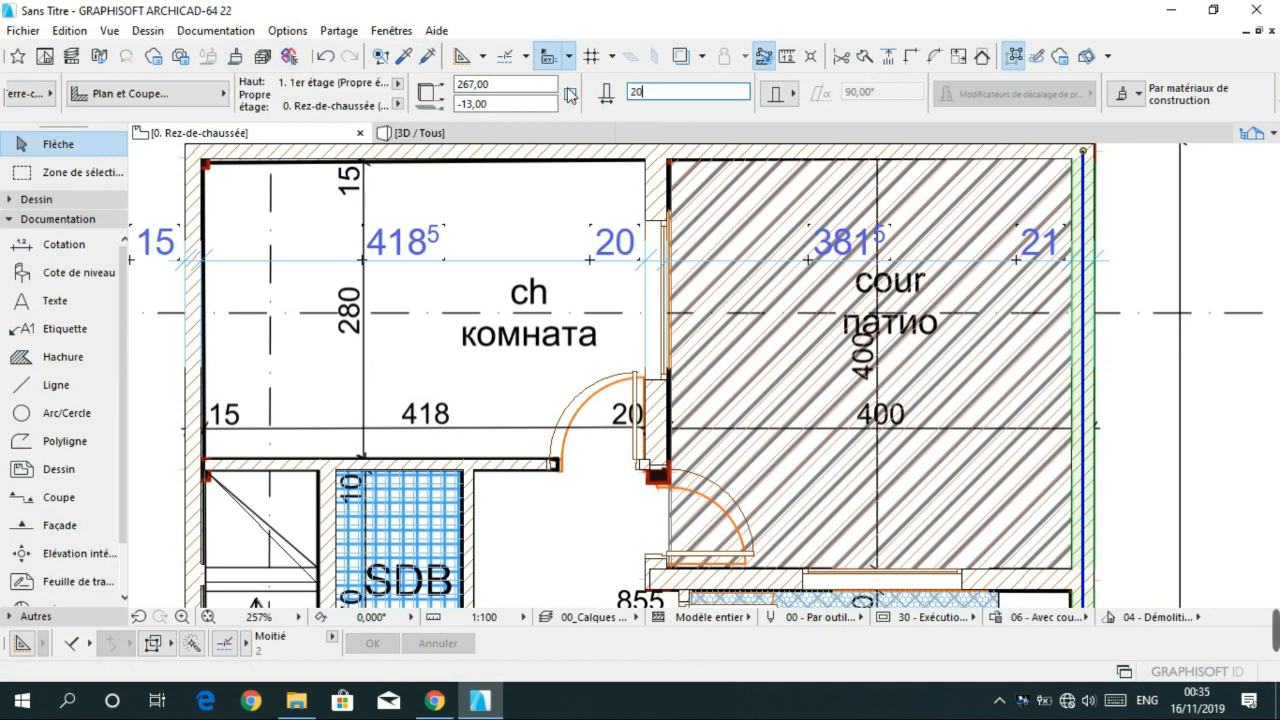
type("0")
key("Return")
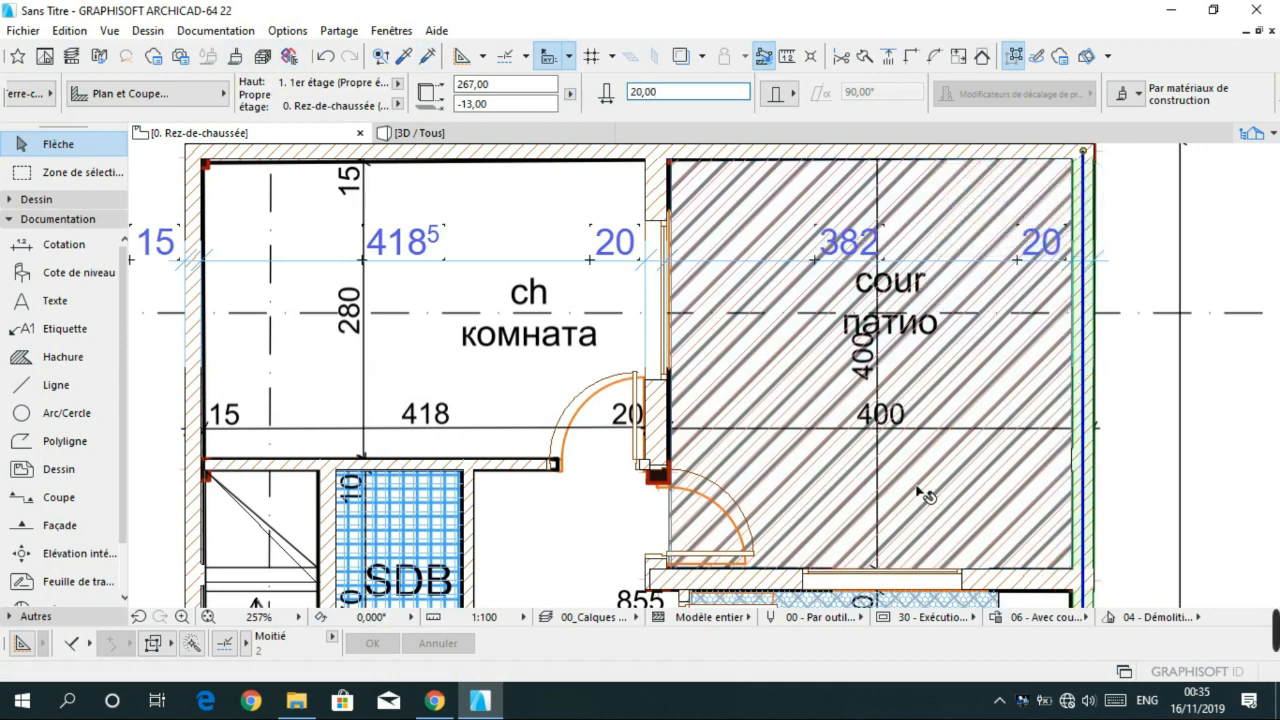
scroll(908, 436, "down", 1)
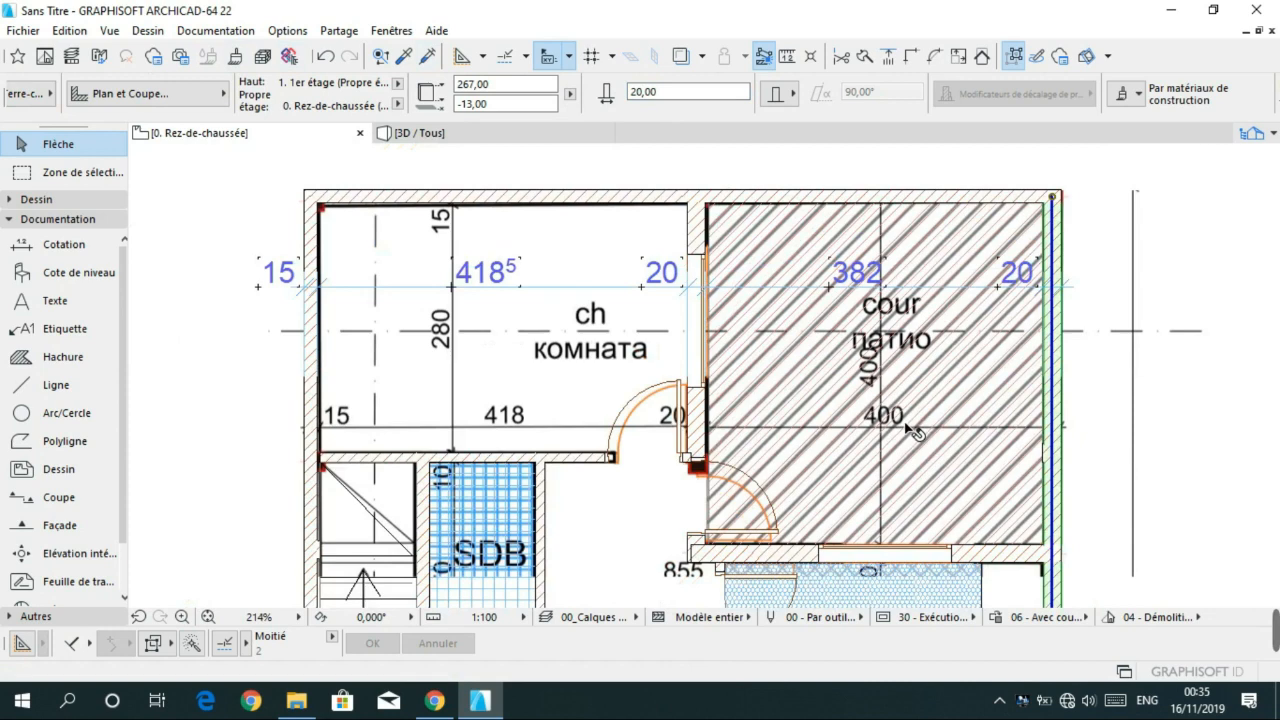
left_click(928, 289)
left_click(1036, 288)
left_click(1037, 289)
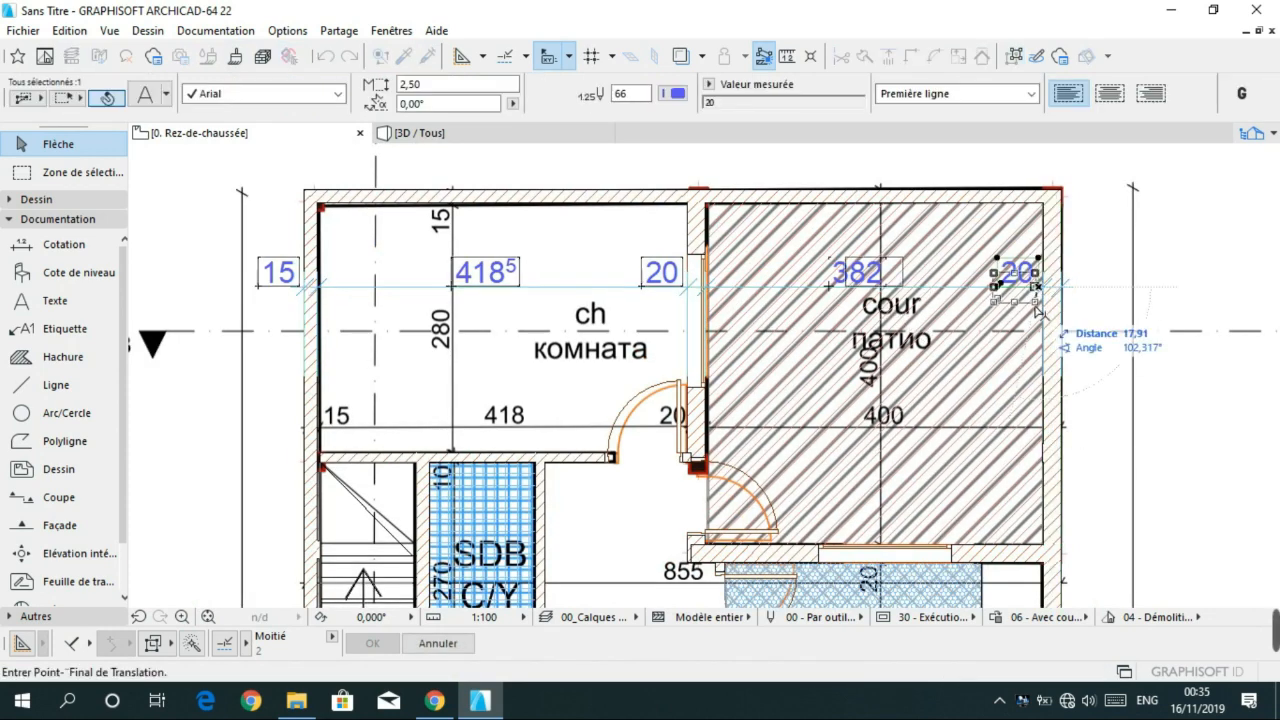
left_click(985, 290)
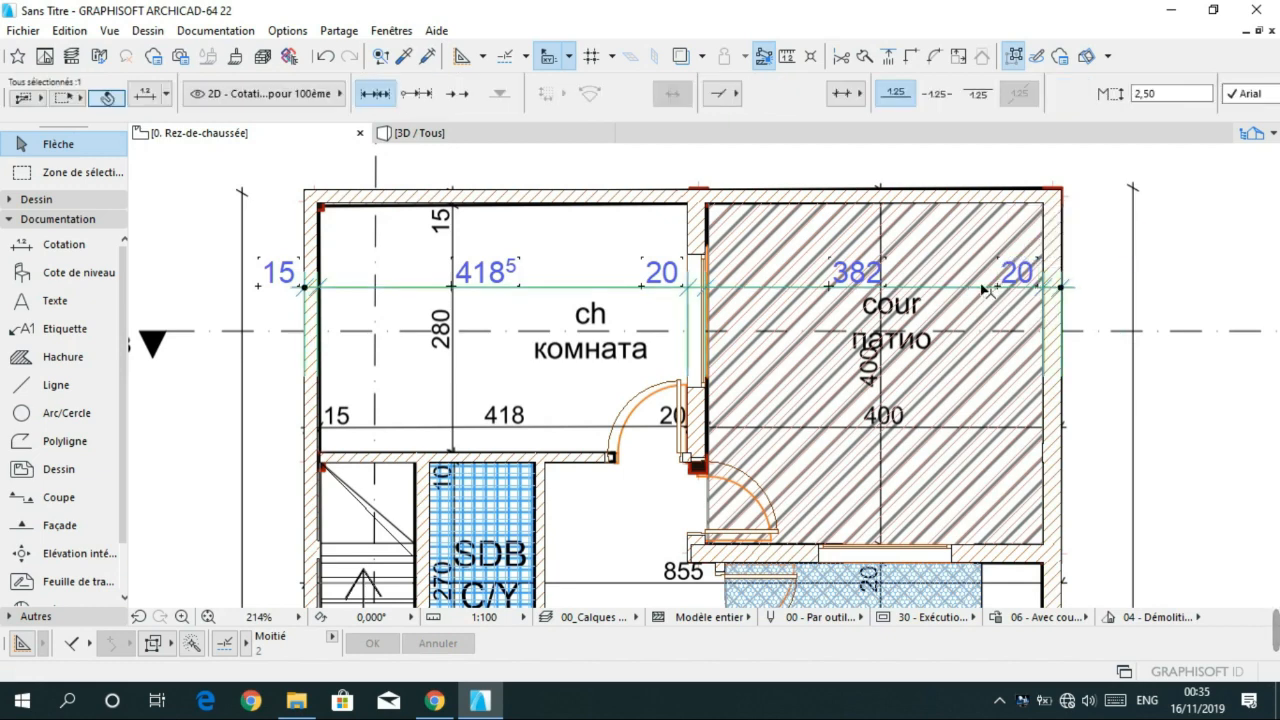
left_click(981, 289)
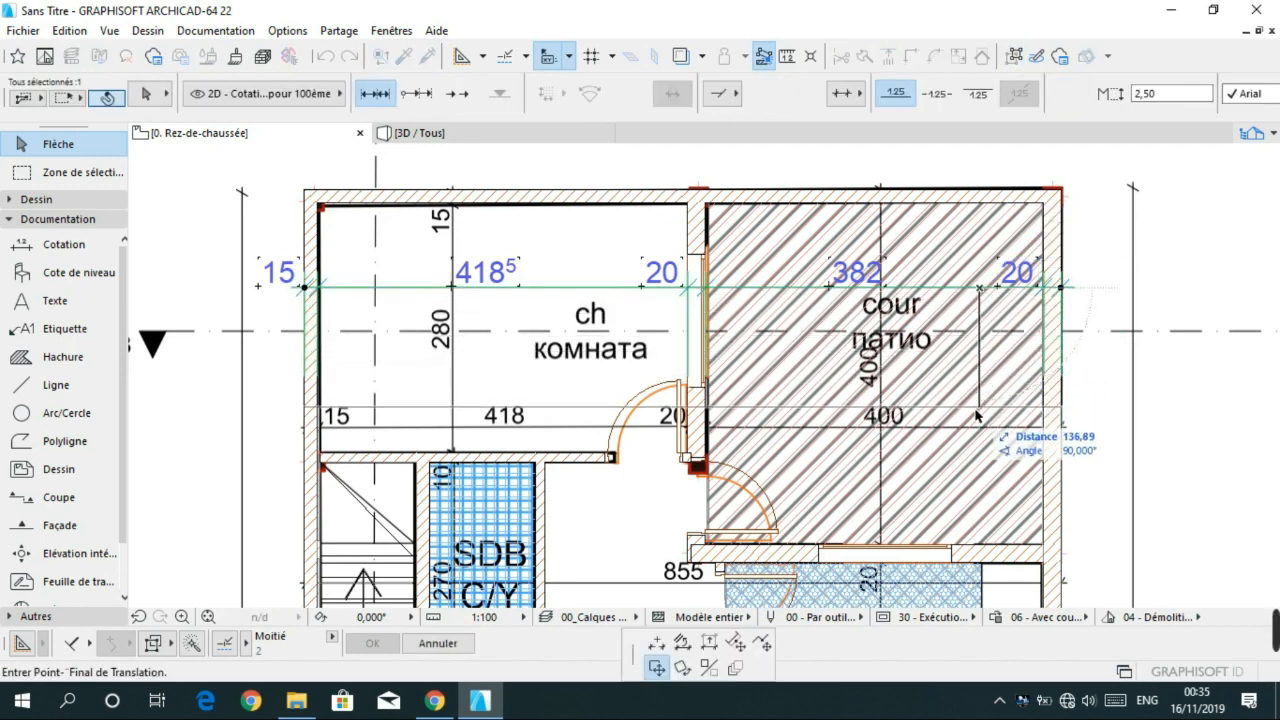
left_click(975, 431)
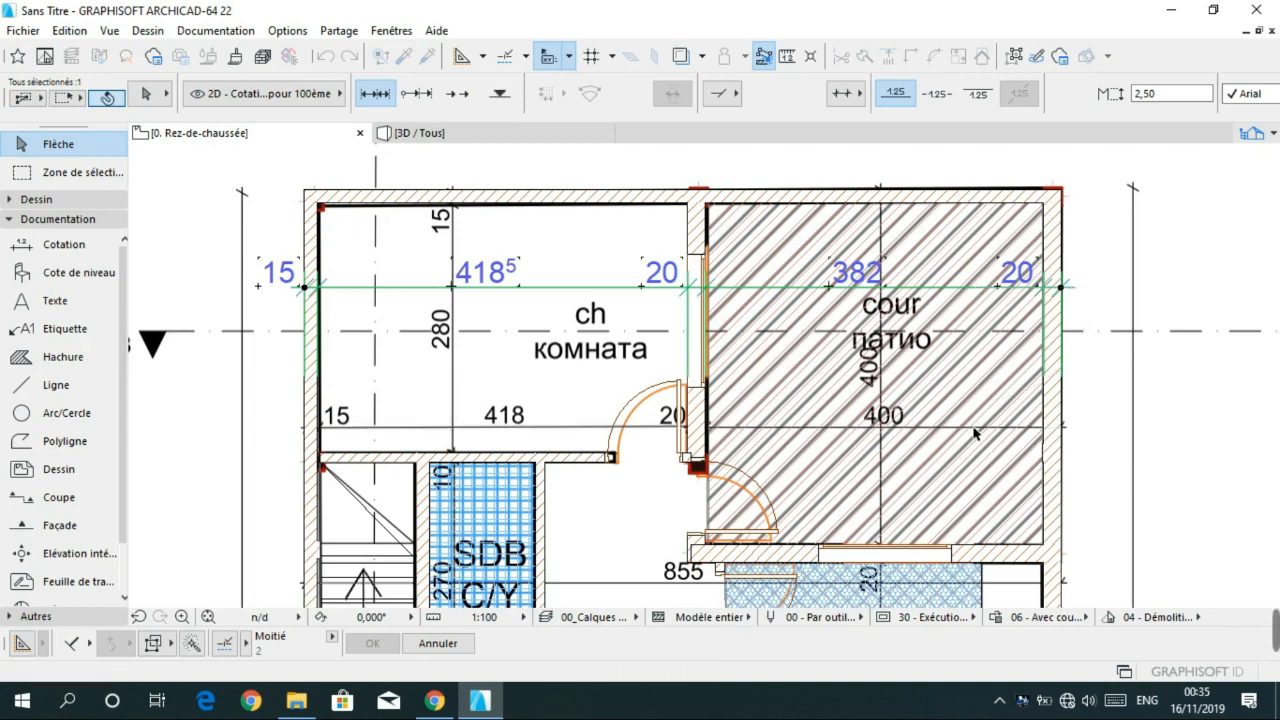
key("Escape")
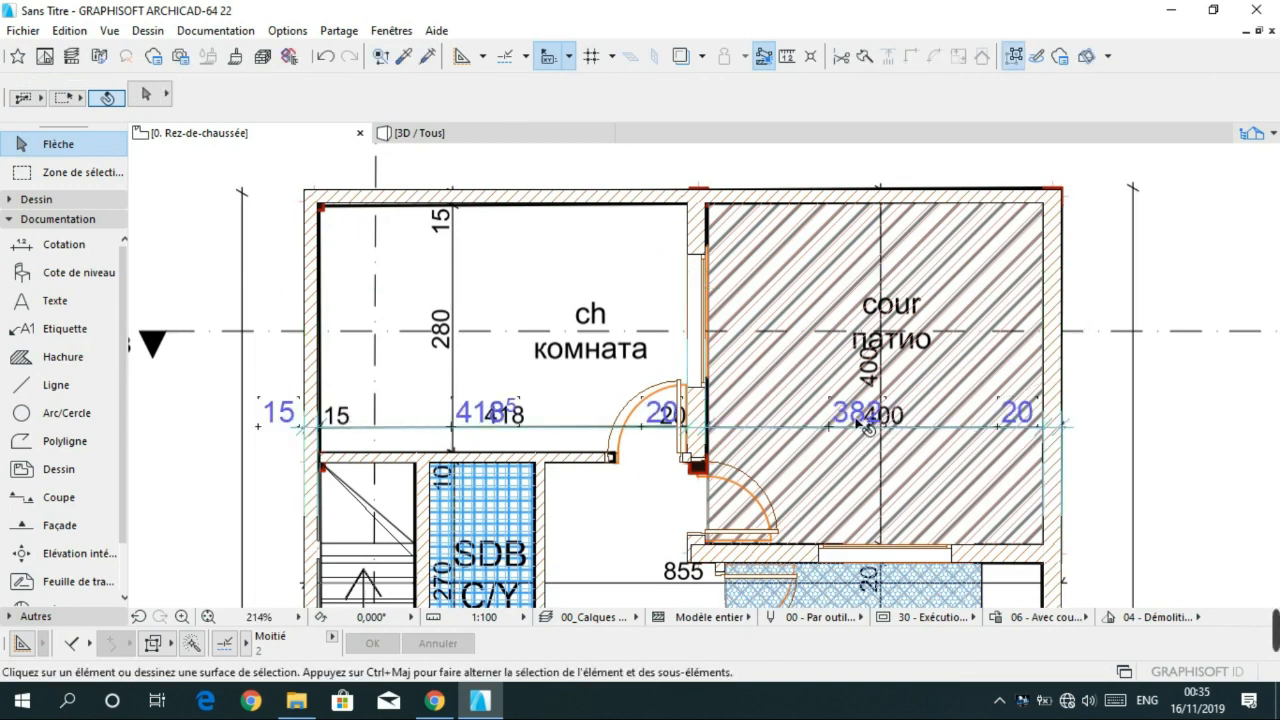
- Shift the courtyard's dimension text clear of the drawing's label and replace its measured value with the custom text 400
left_click(866, 420)
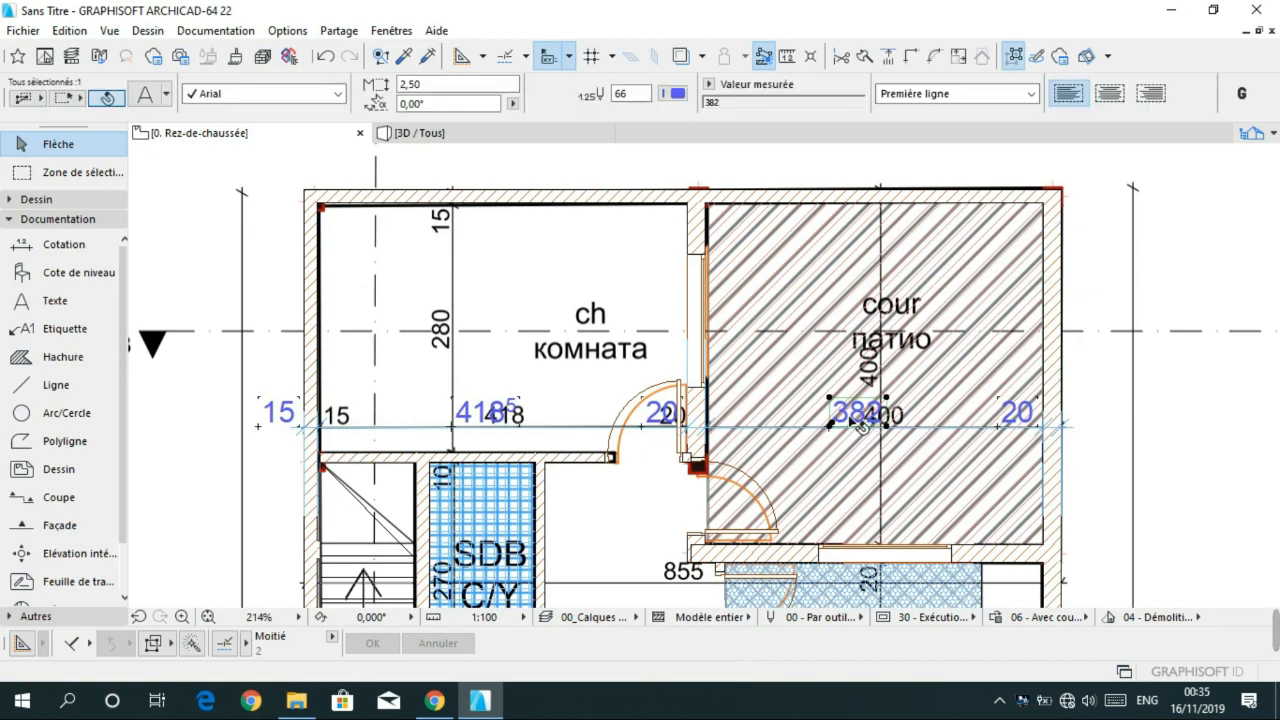
left_click_drag(860, 422, 830, 424)
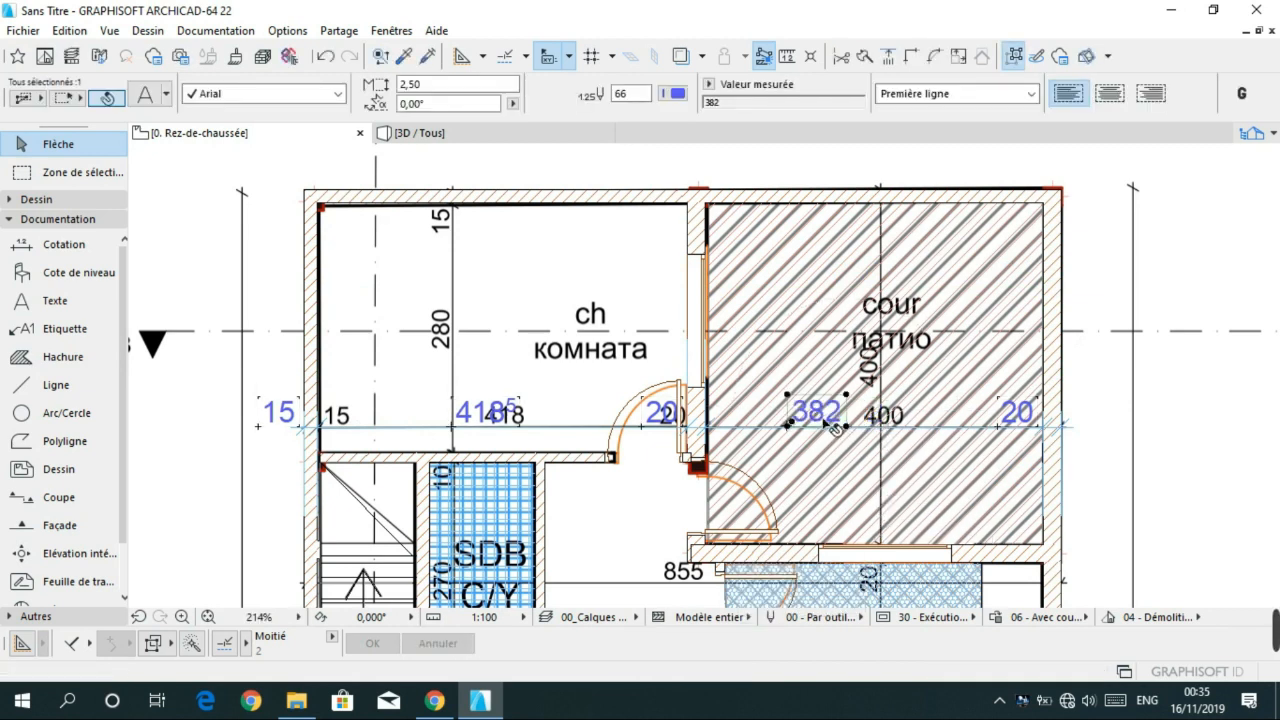
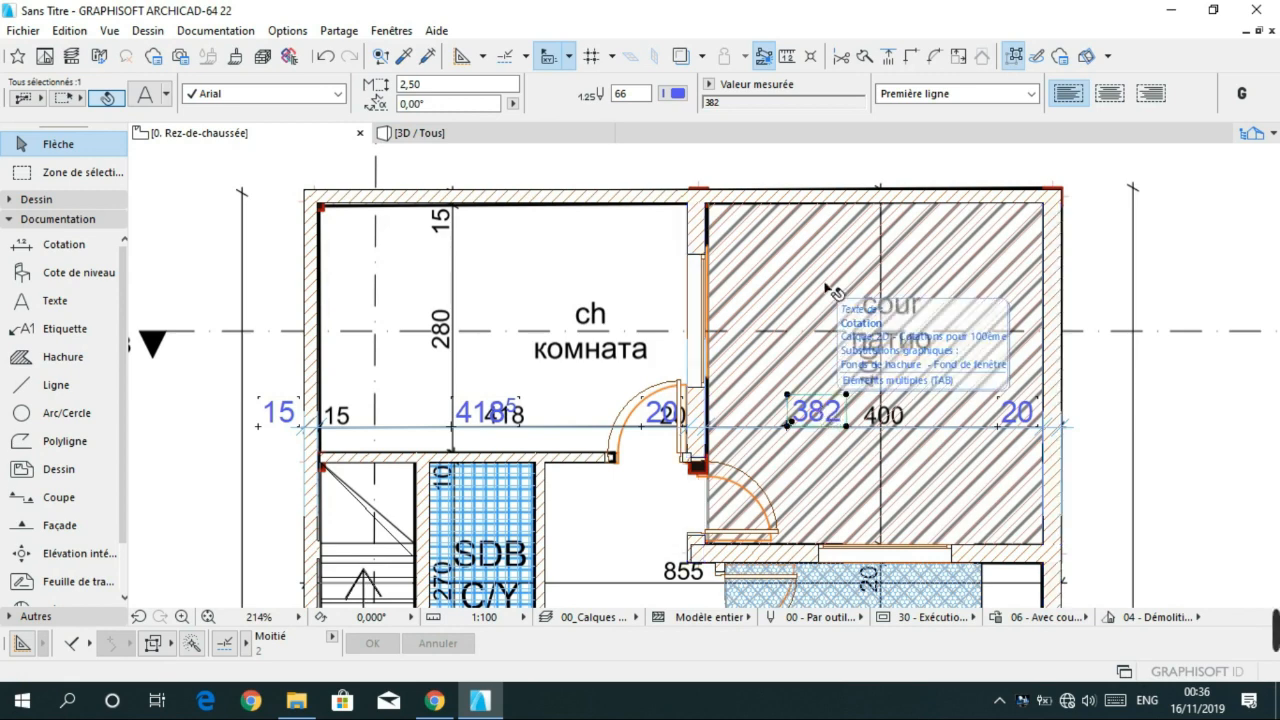
left_click(708, 86)
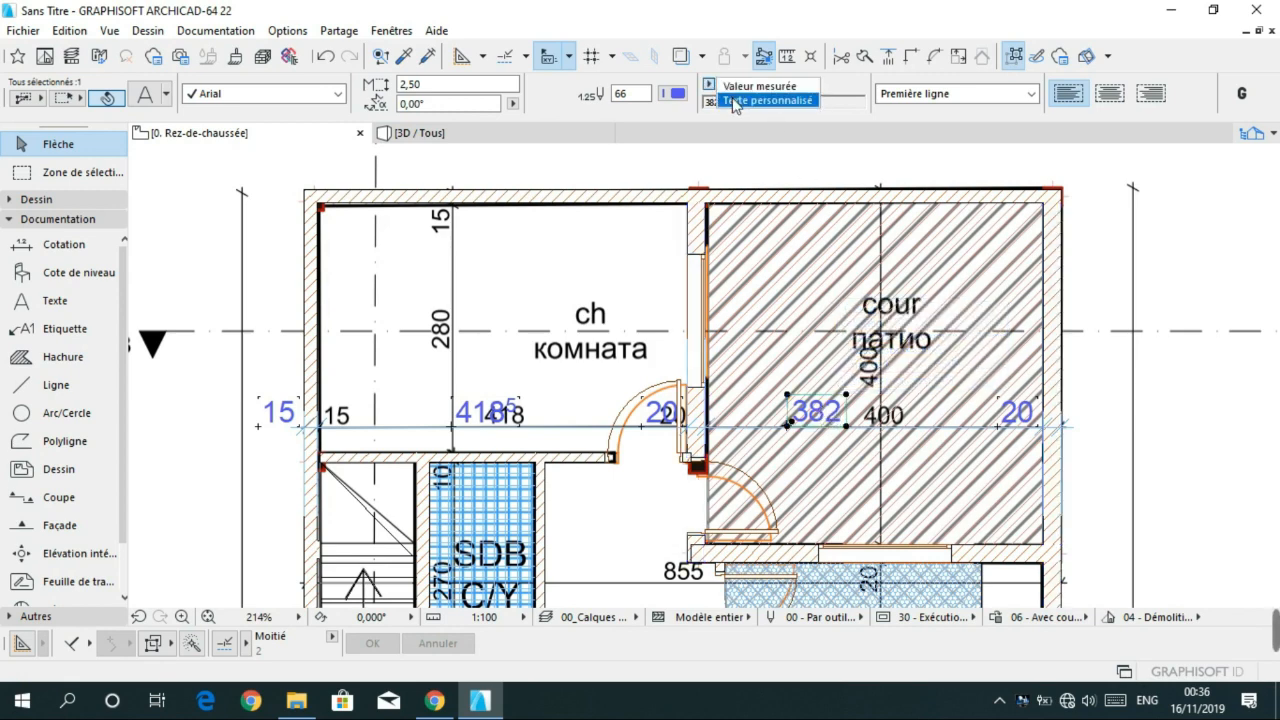
left_click(745, 103)
left_click(816, 112)
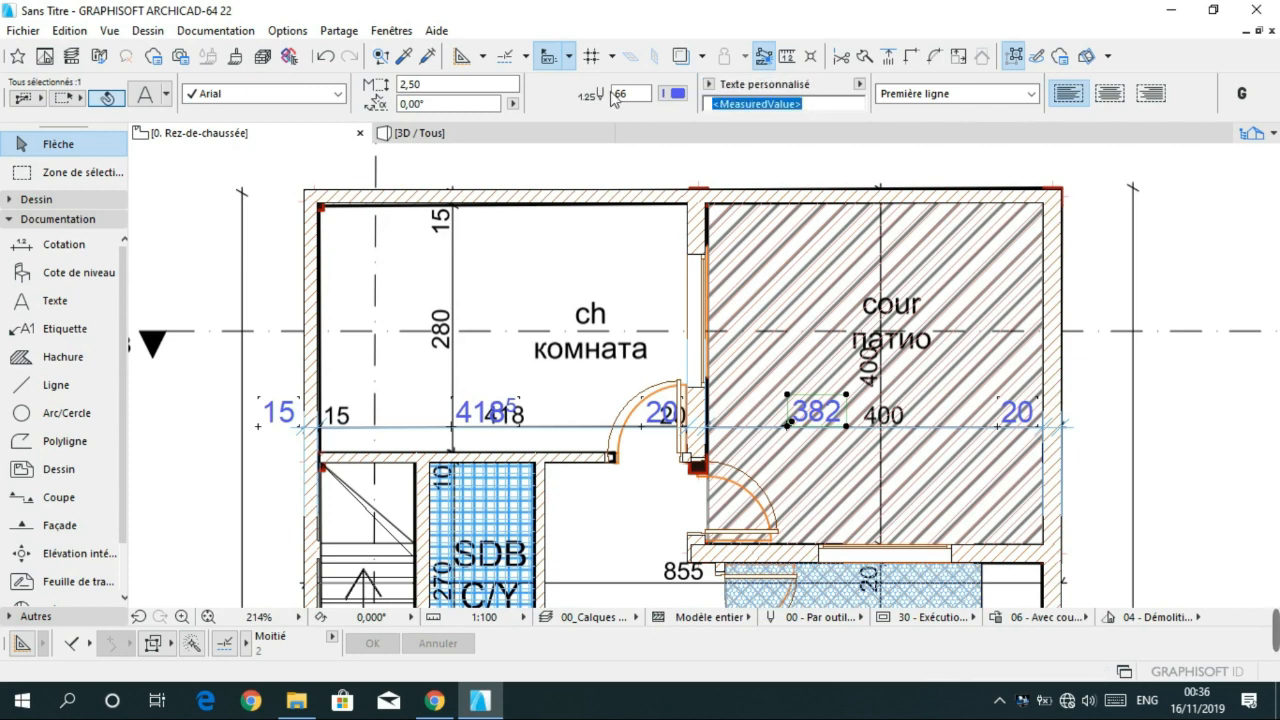
type("400")
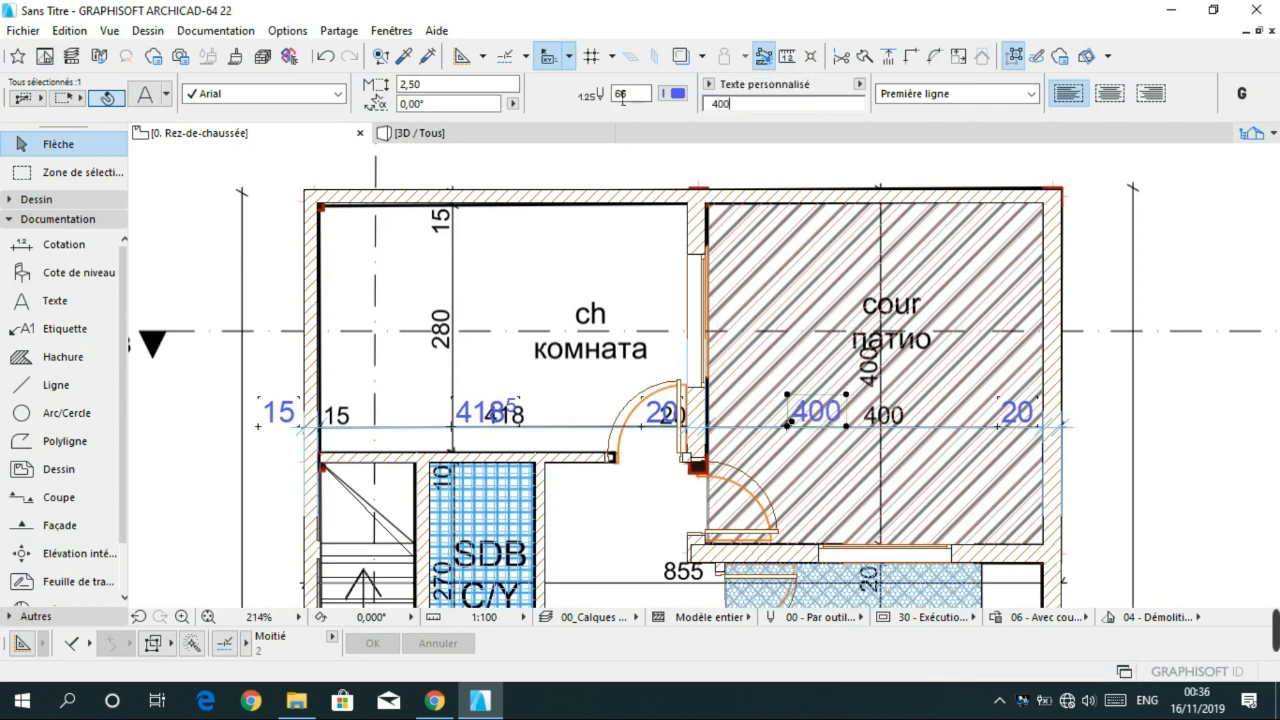
left_click(920, 418)
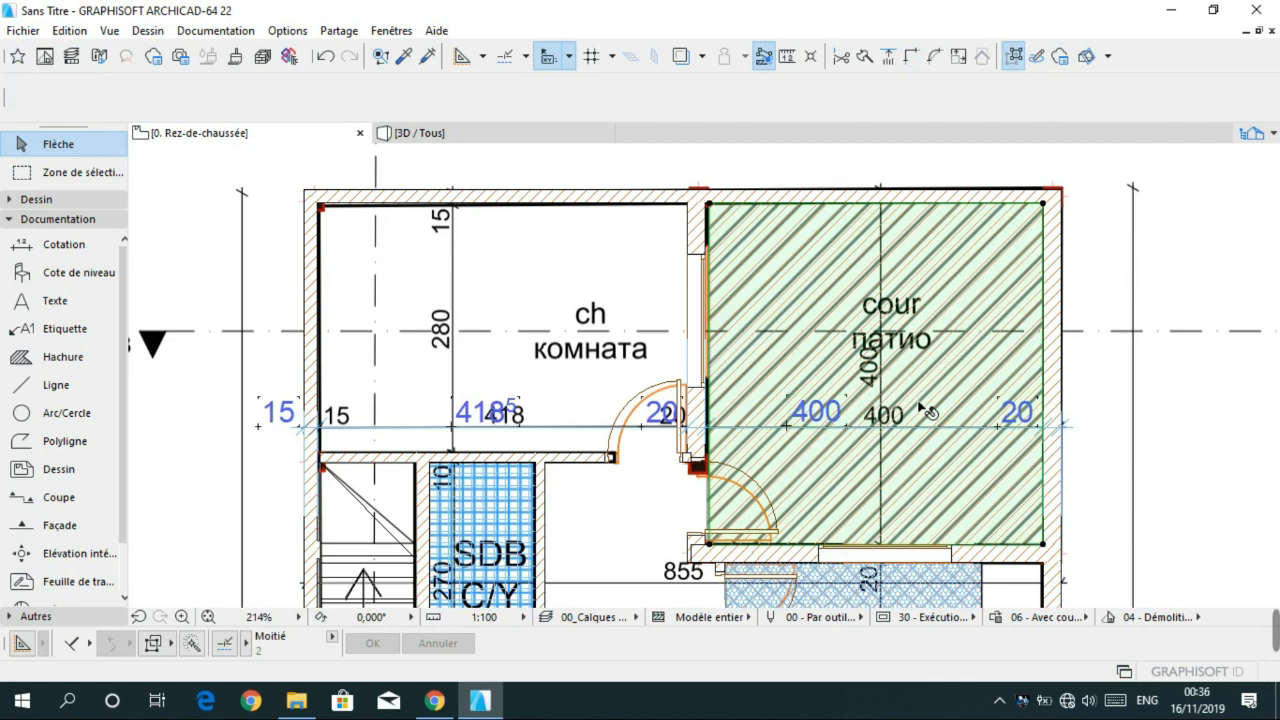
key("Escape")
- Move the courtyard's custom dimension text onto the drawing's own 400 label and deselect it
left_click(815, 411)
left_click_drag(815, 411, 881, 411)
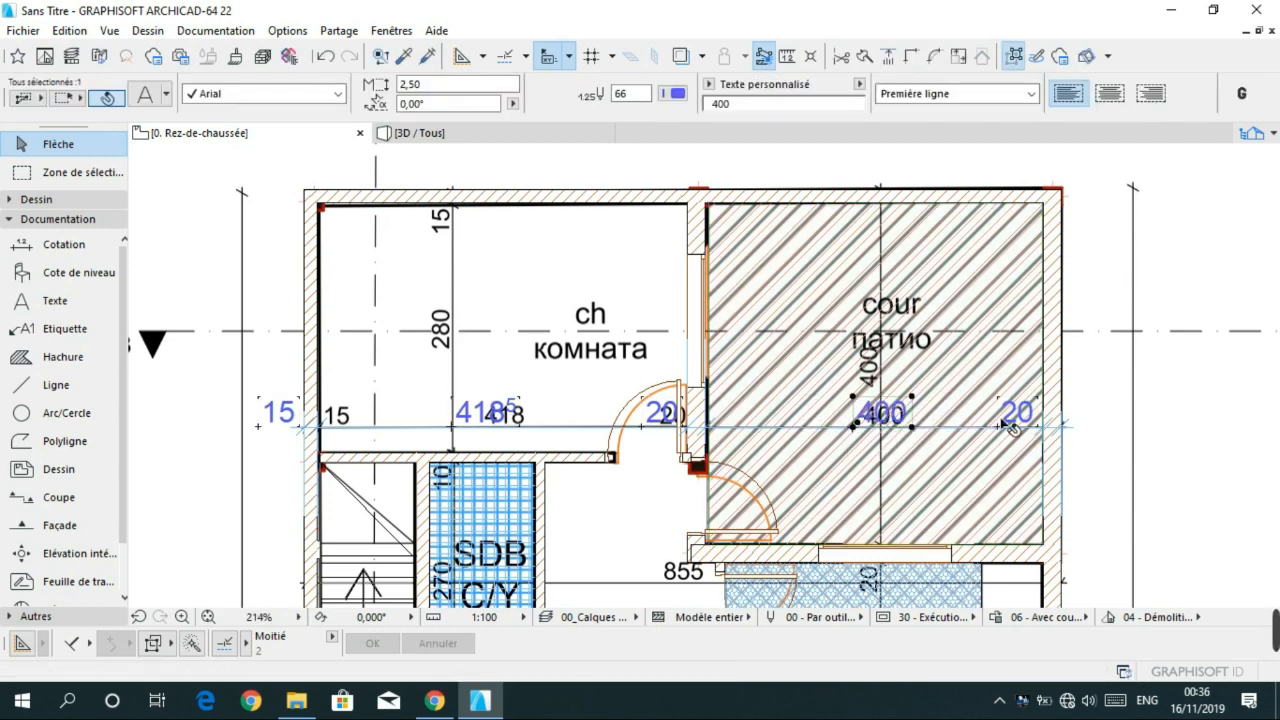
key("Escape")
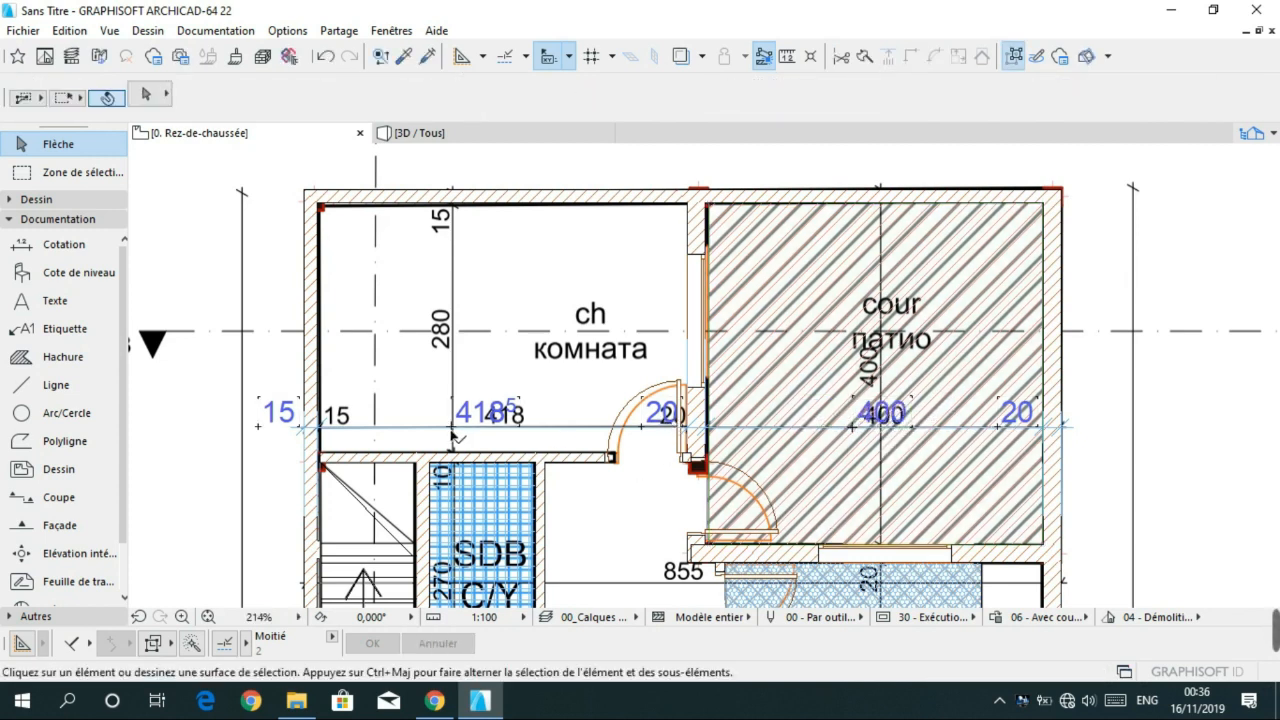
- Replace the measured value of the upper ch room's horizontal dimension with the custom text 418
left_click(497, 420)
left_click(717, 104)
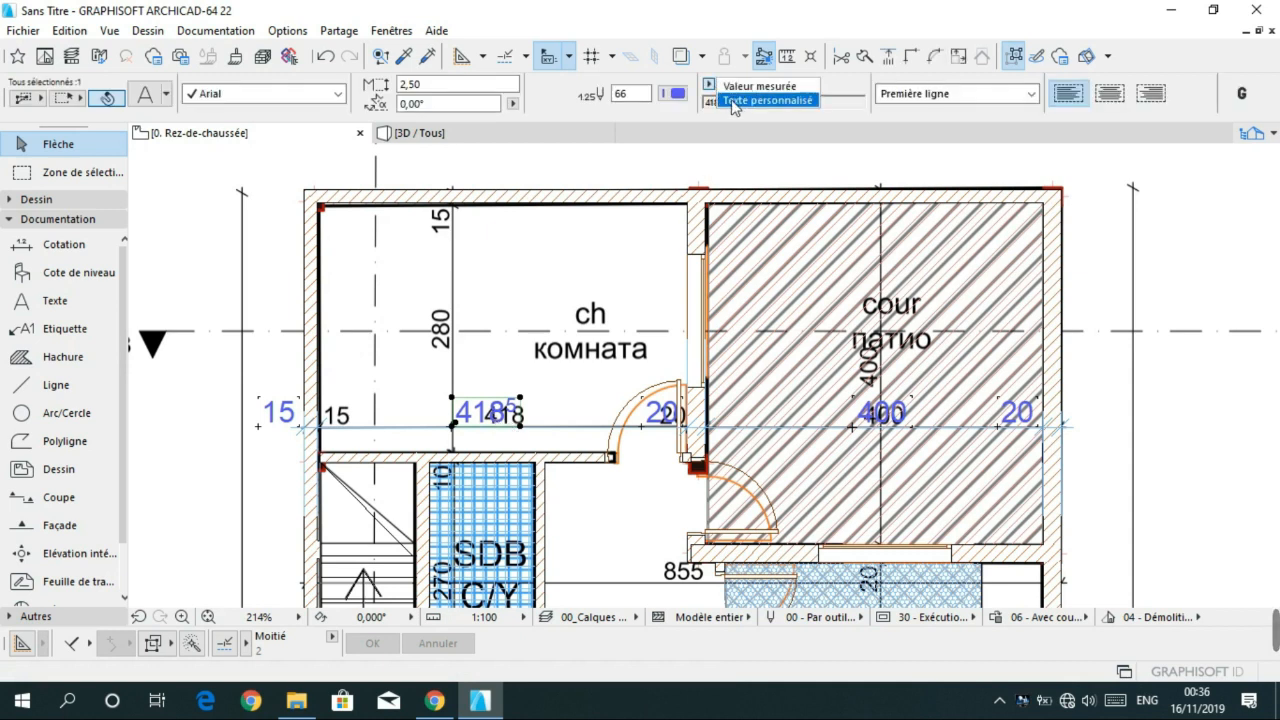
left_click(765, 100)
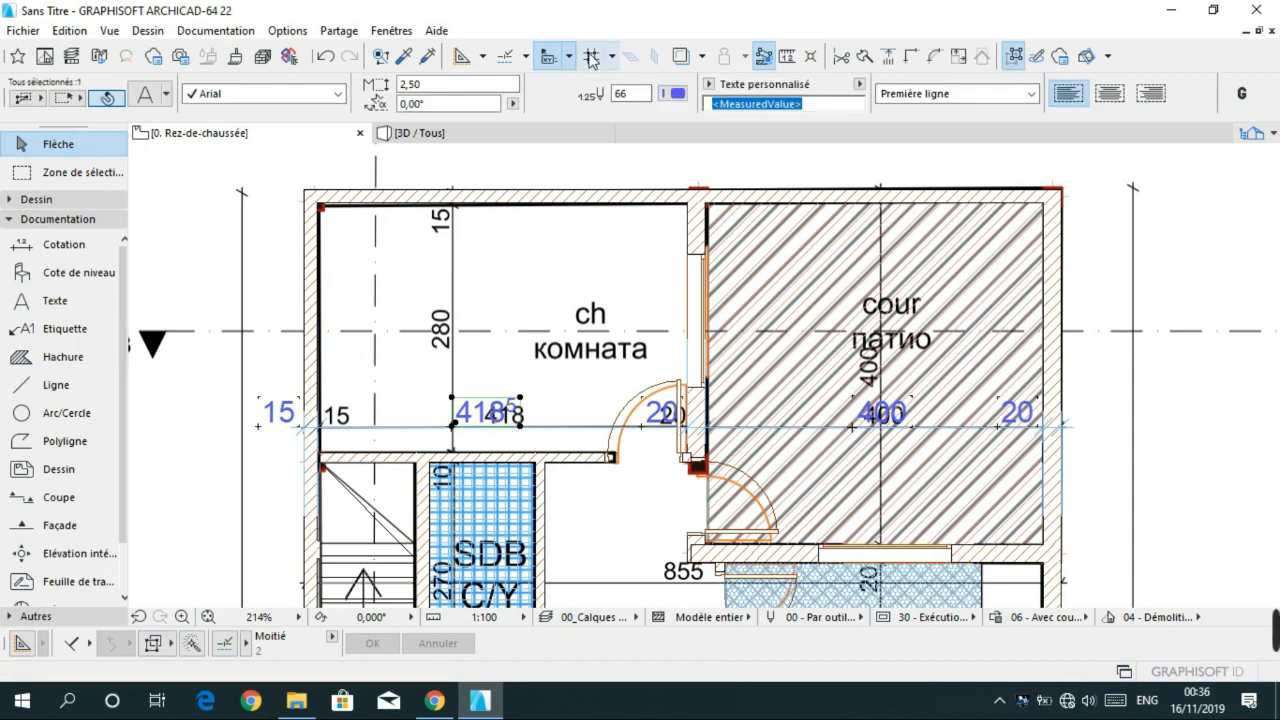
type("418")
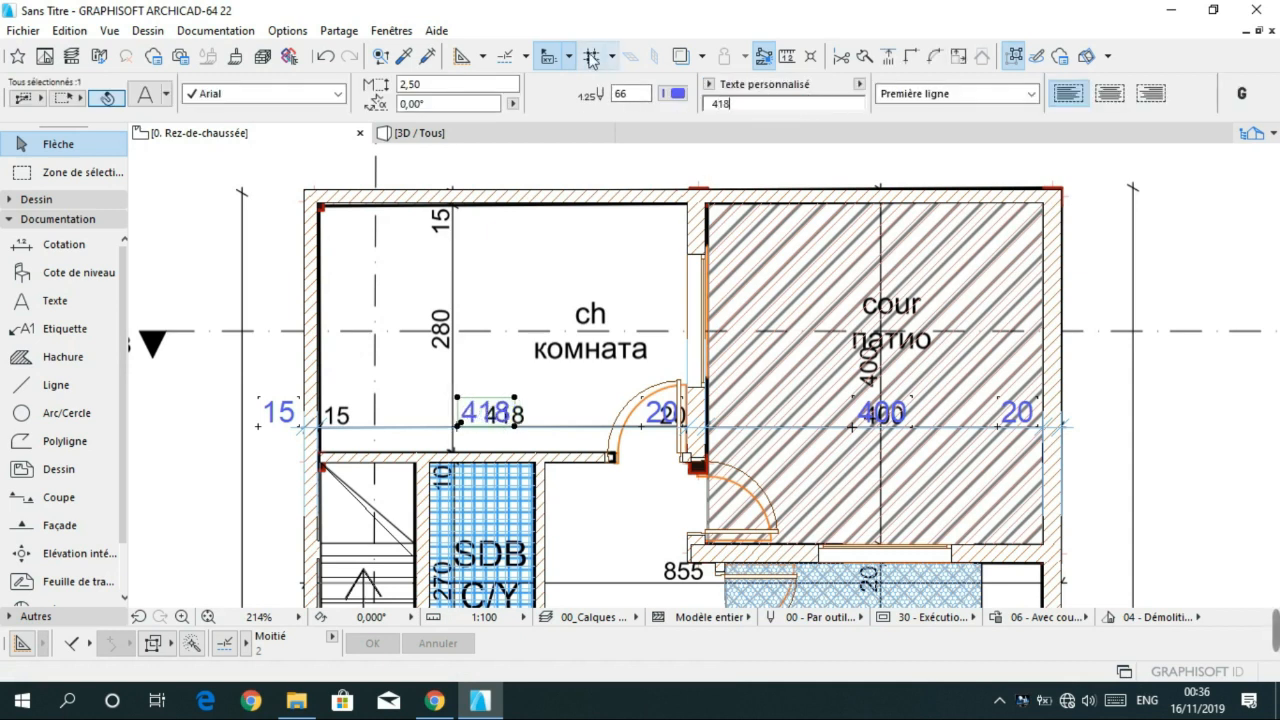
- Dimension the salon-side exterior wall with a horizontal chain from corner to corner through both window openings, placed near the drawing's 845 line
scroll(597, 265, "down", 4)
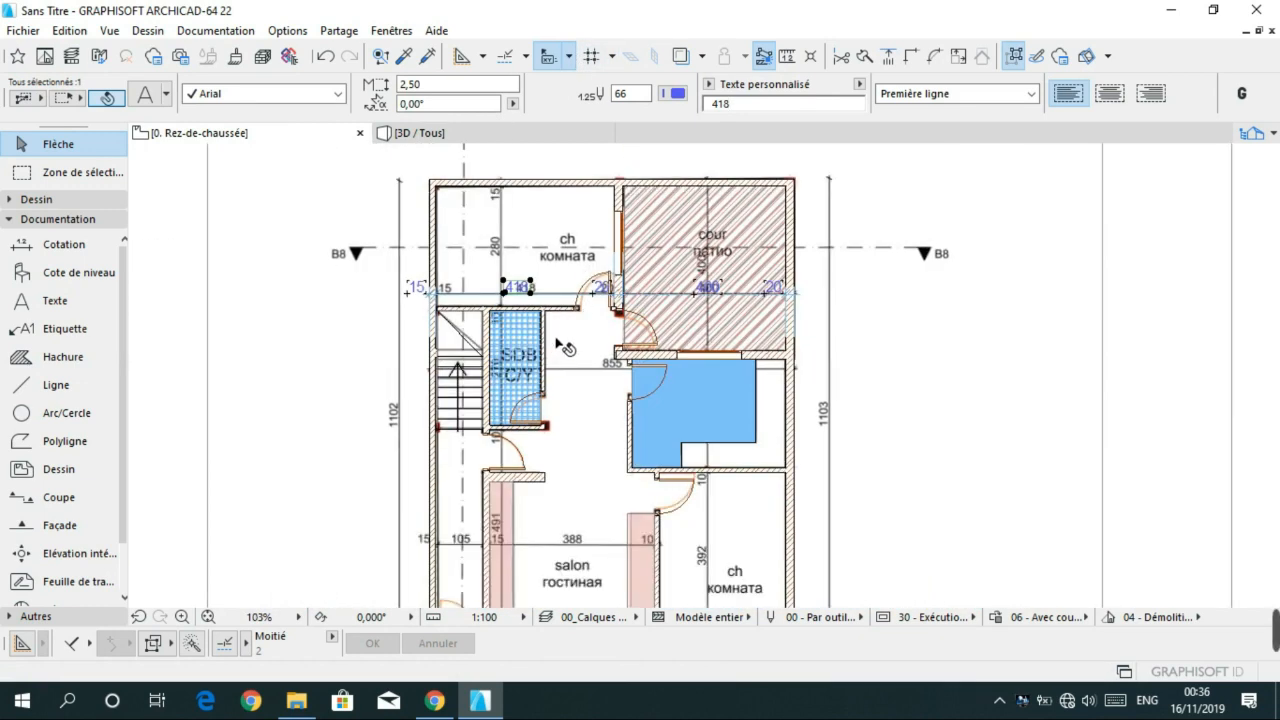
scroll(565, 335, "down", 3)
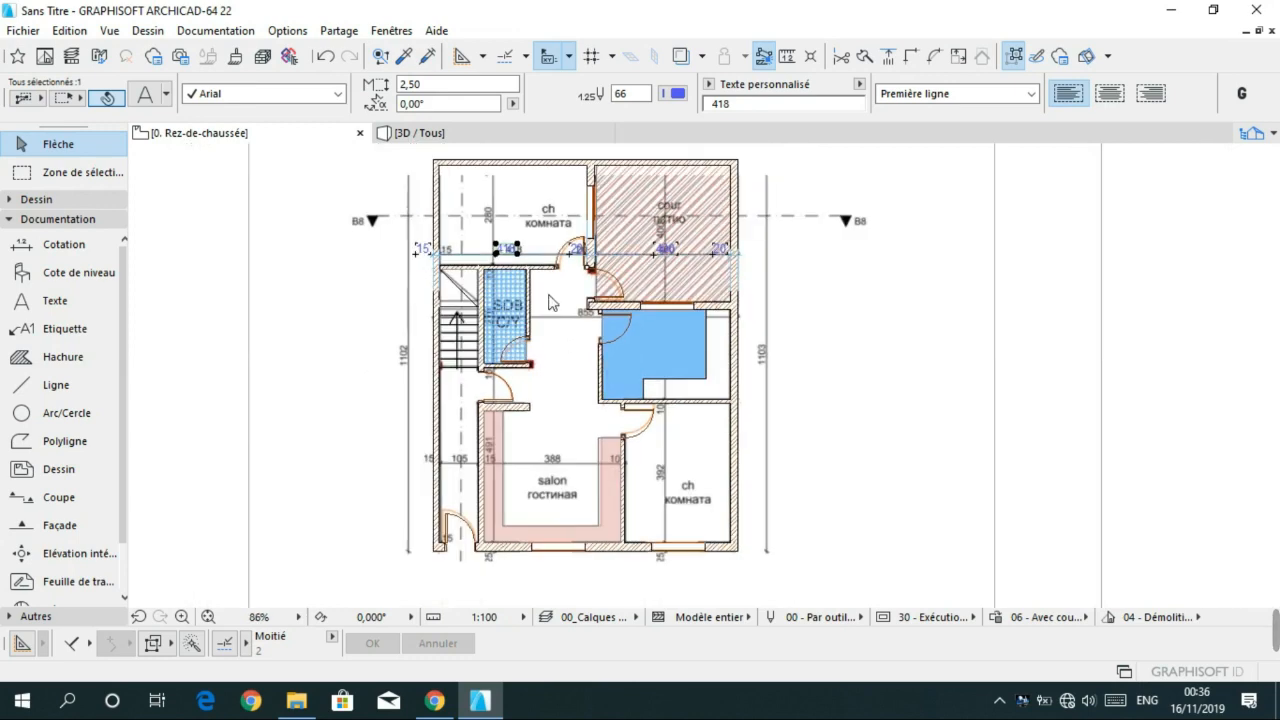
middle_click_drag(549, 447, 547, 333)
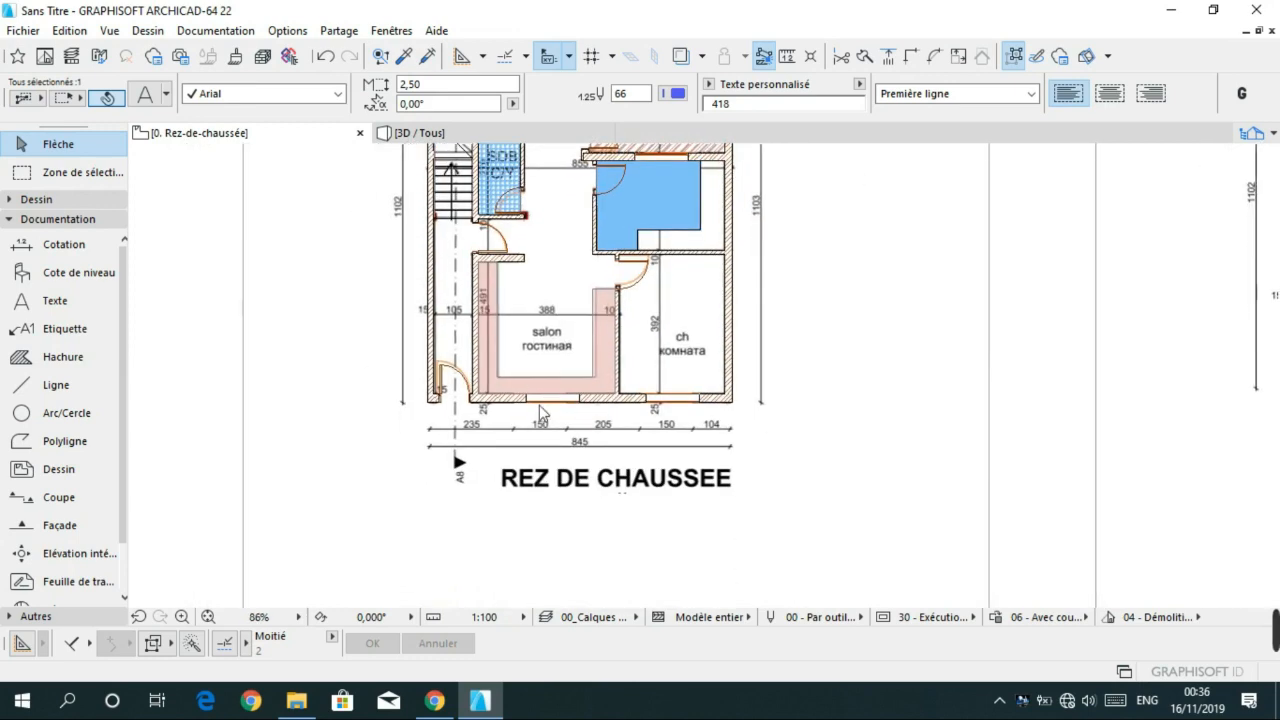
left_click(60, 244)
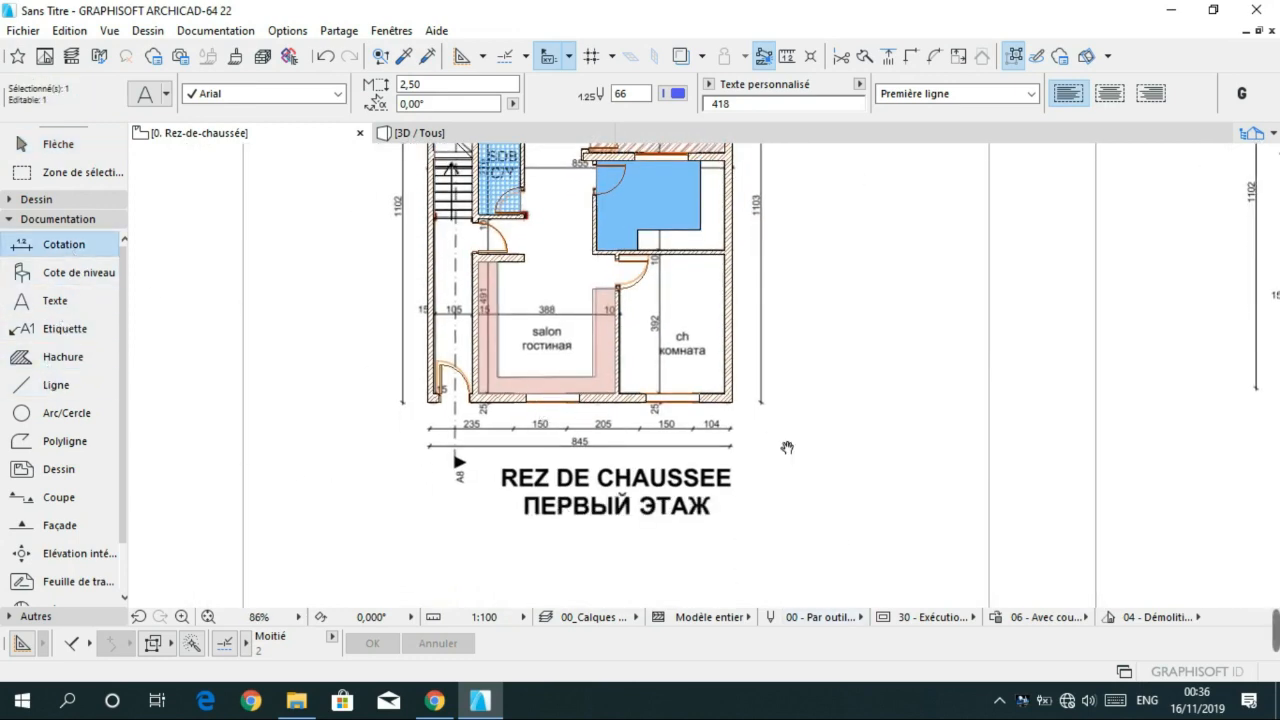
scroll(435, 455, "up", 4)
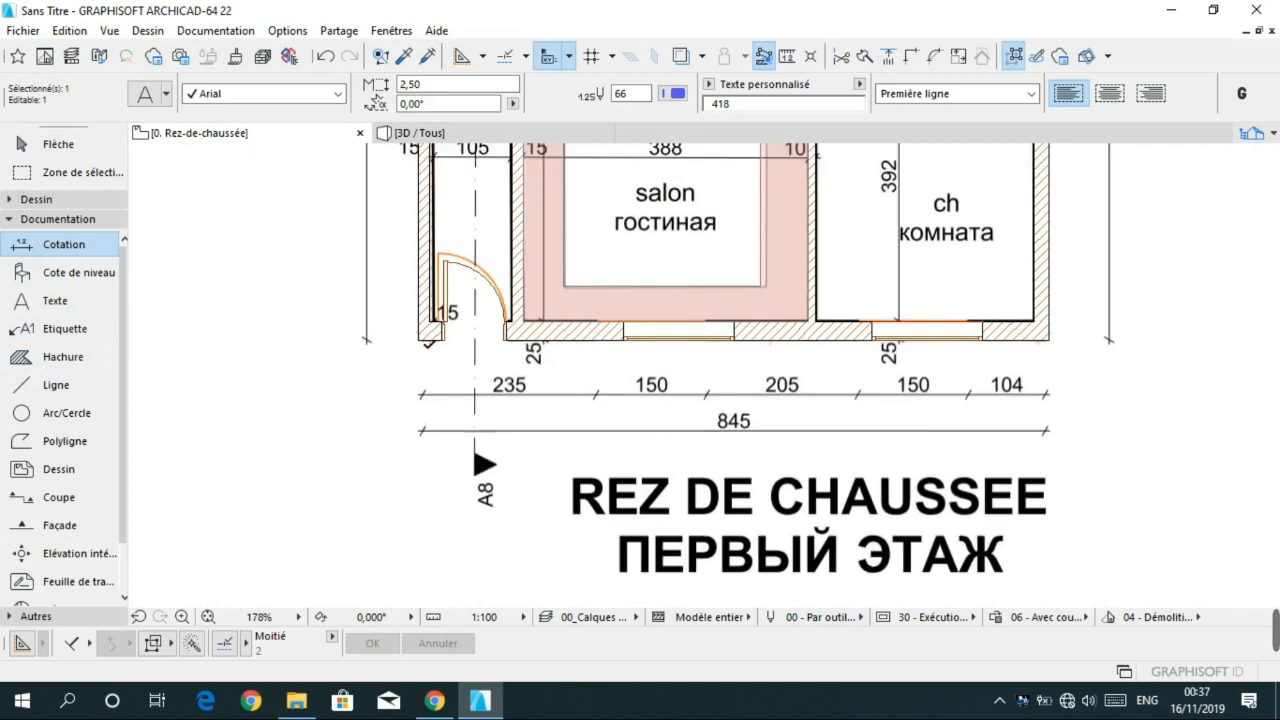
left_click(425, 345)
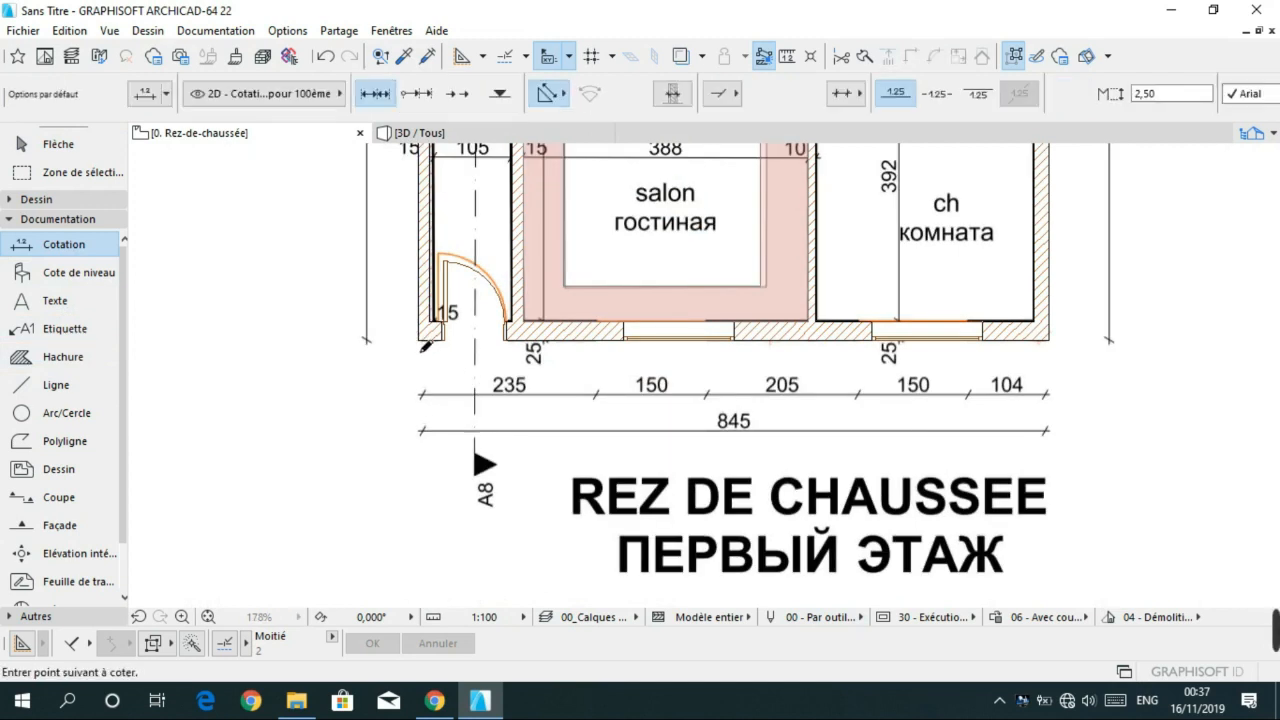
left_click(421, 343)
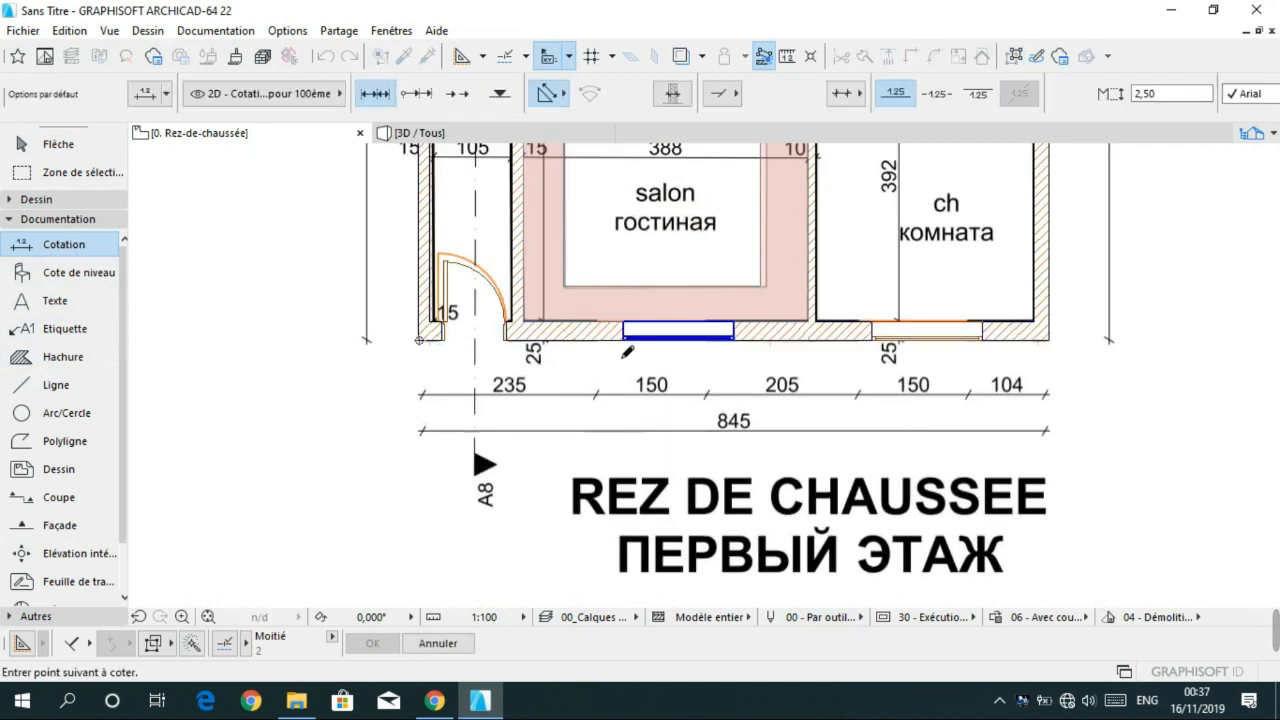
left_click(624, 342)
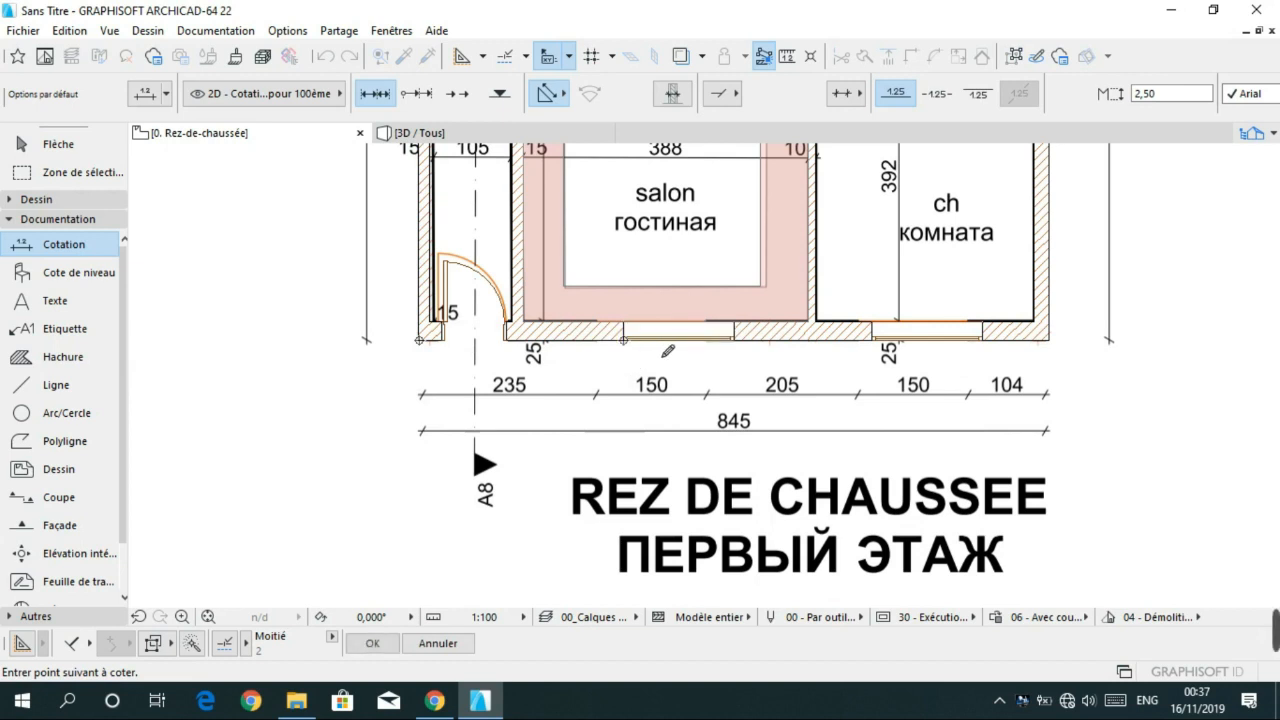
left_click(736, 342)
left_click(874, 342)
left_click(984, 342)
left_click(1050, 342)
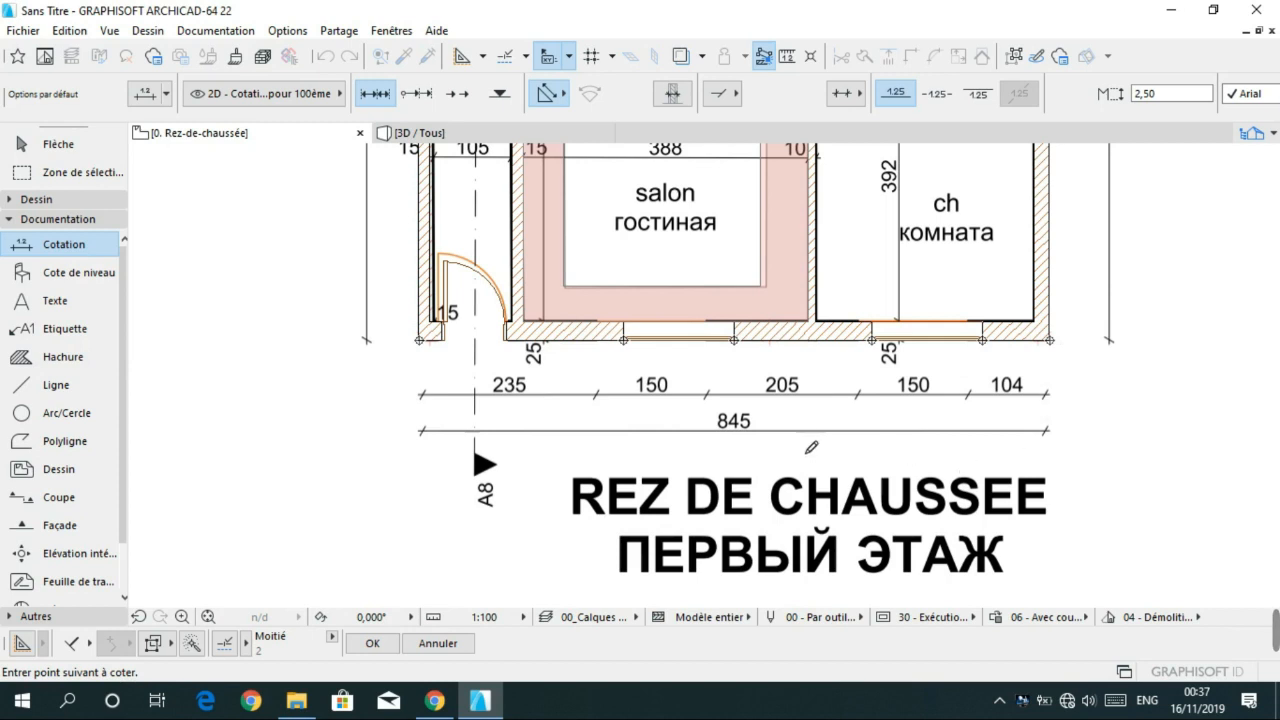
double_click(792, 430)
left_click(794, 414)
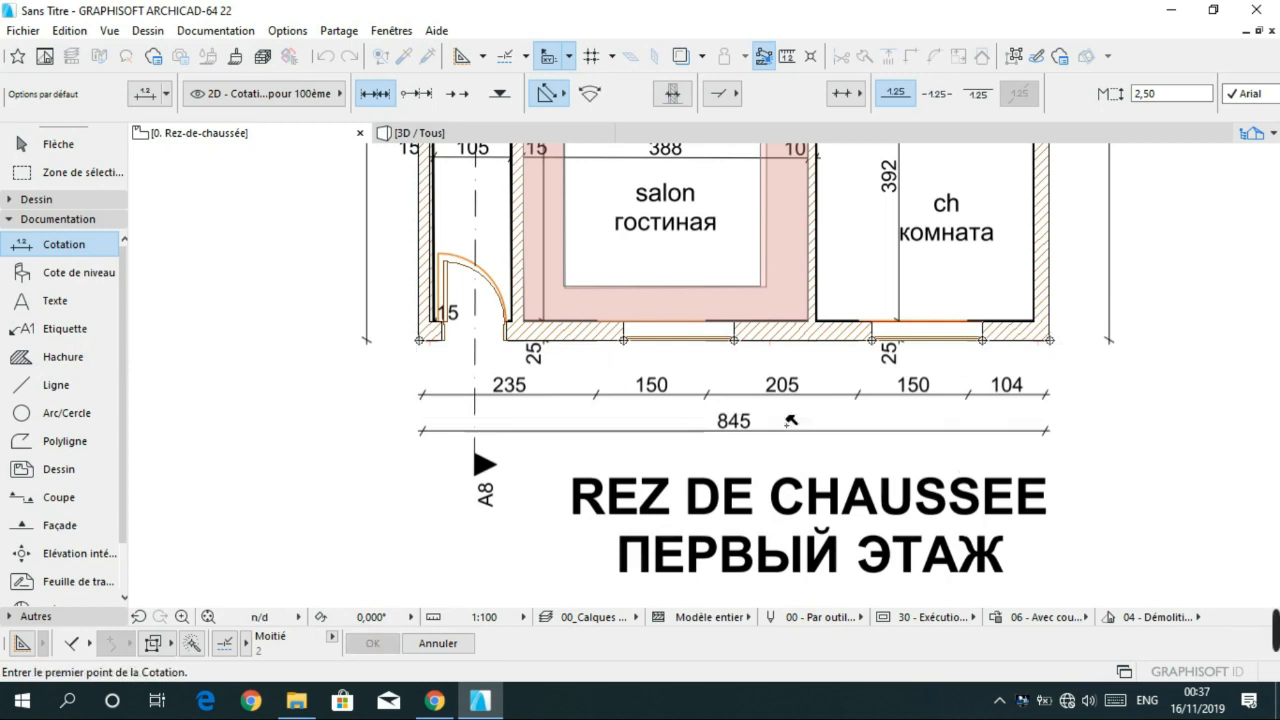
key("Escape")
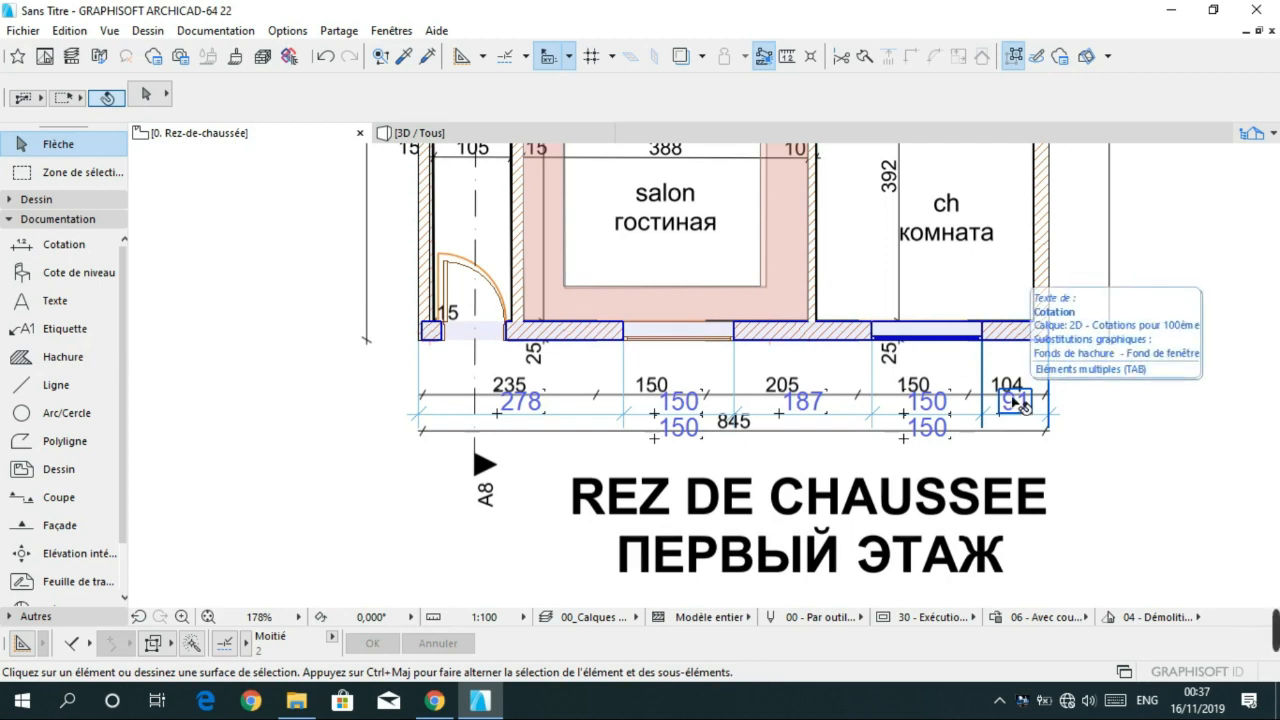
left_click(1005, 333)
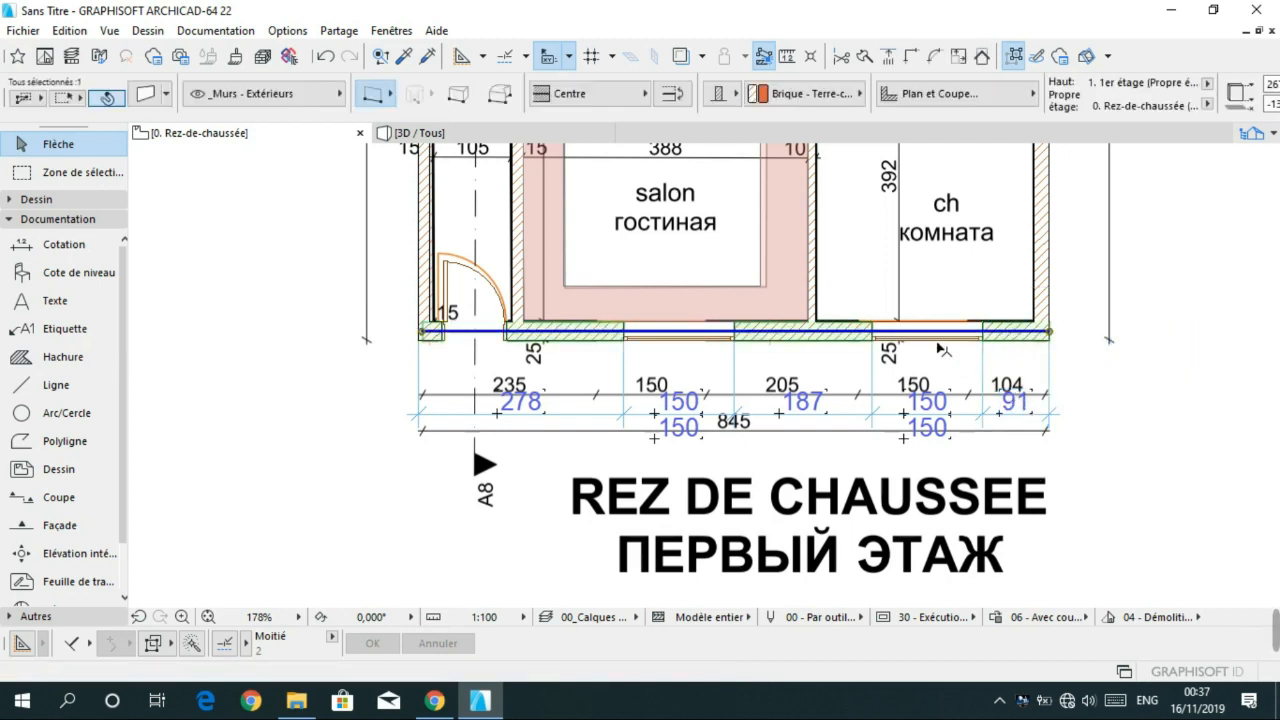
key("Escape")
left_click(964, 332)
left_click_drag(964, 332, 955, 326)
key("Escape")
left_click(964, 336)
key("Escape")
key("Escape")
- Move the window of the ch room beside the salon 13 cm along its wall toward the salon
scroll(965, 342, "up", 6)
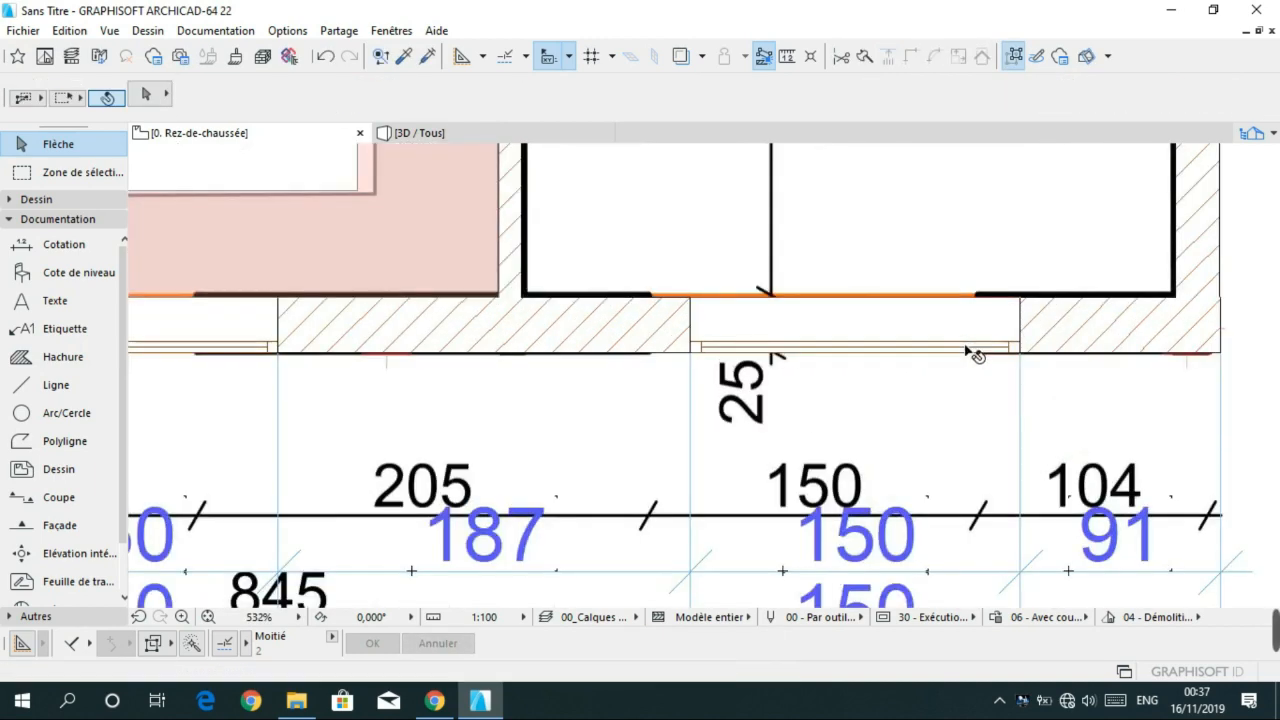
left_click(1020, 347)
left_click(1020, 347)
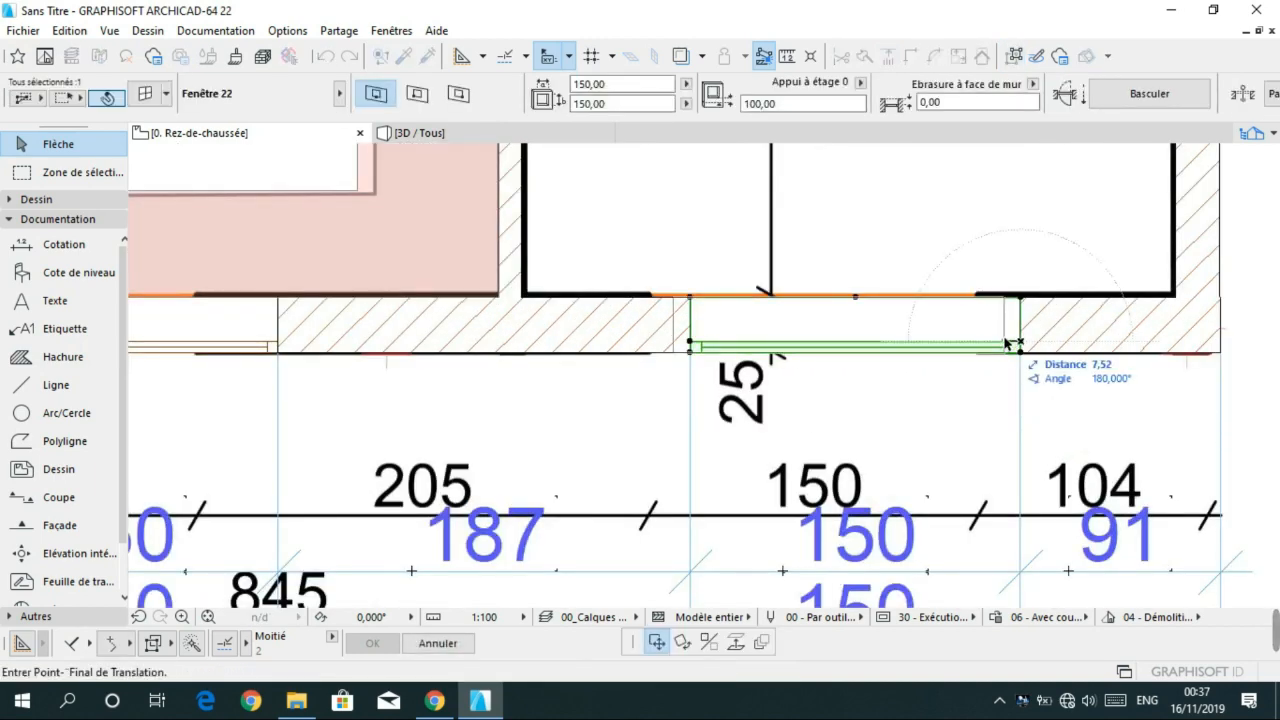
type("13")
key("Return")
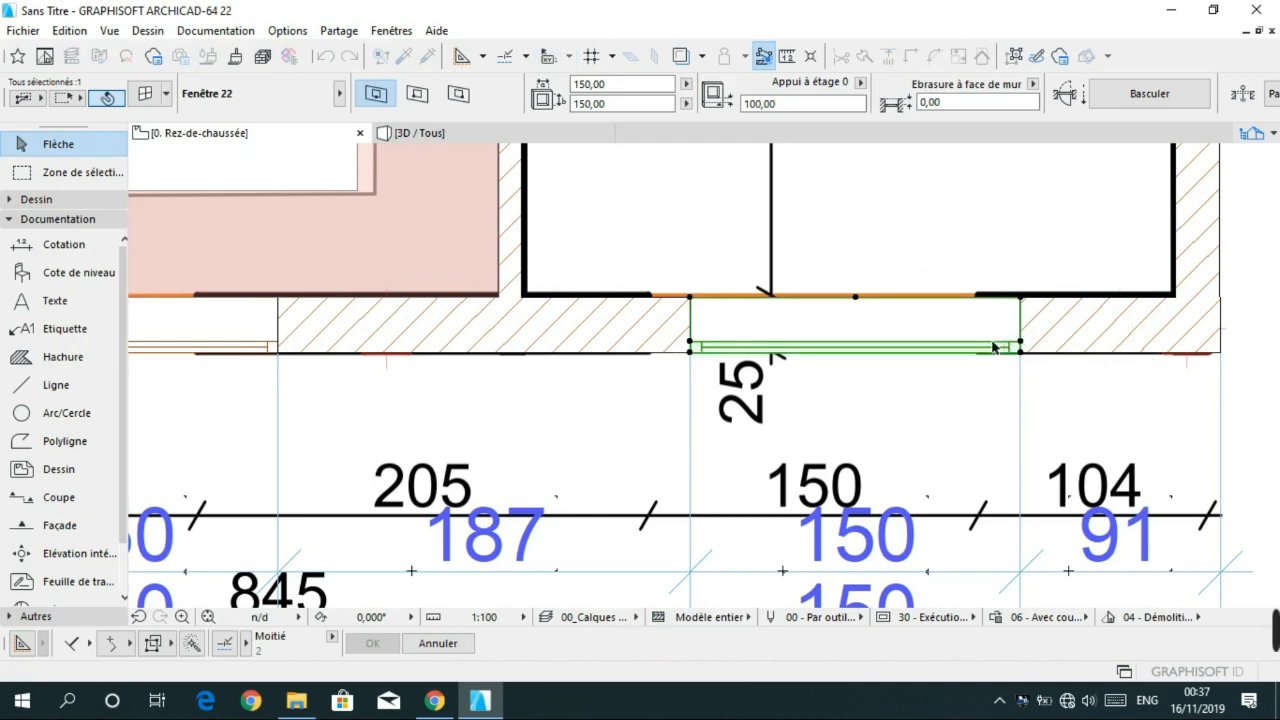
scroll(950, 510, "down", 3)
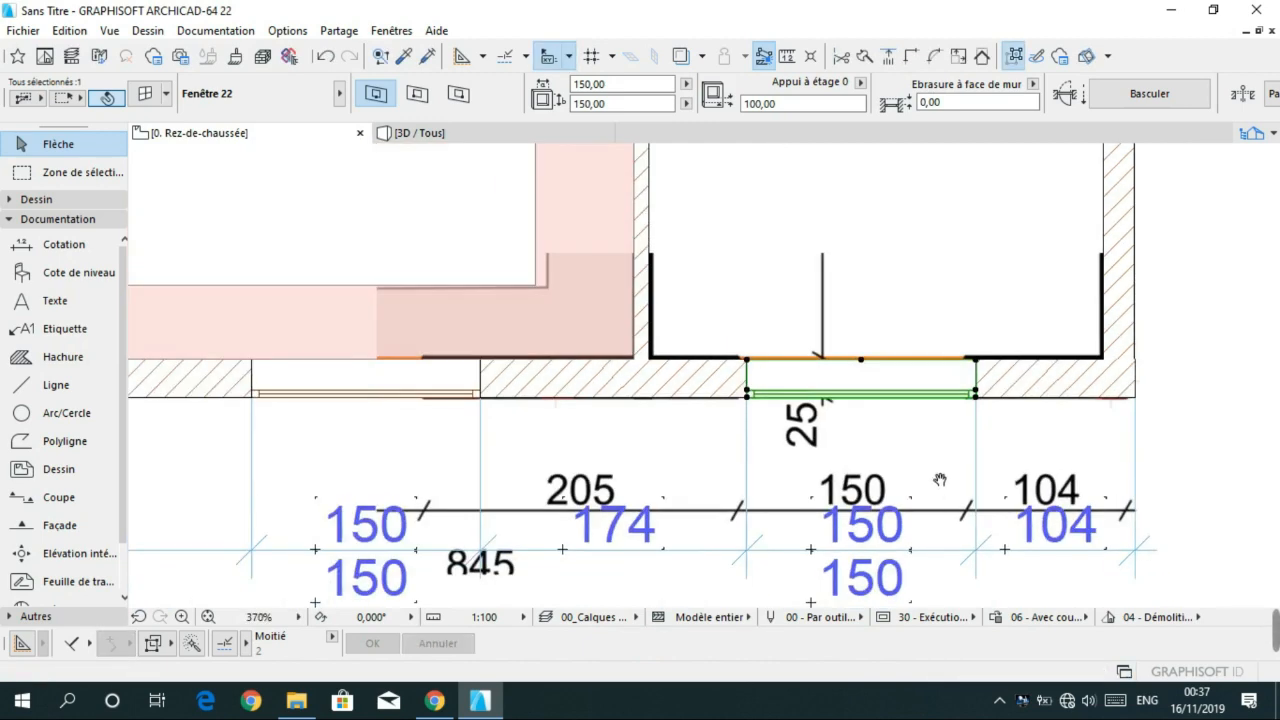
middle_click_drag(620, 415, 780, 393)
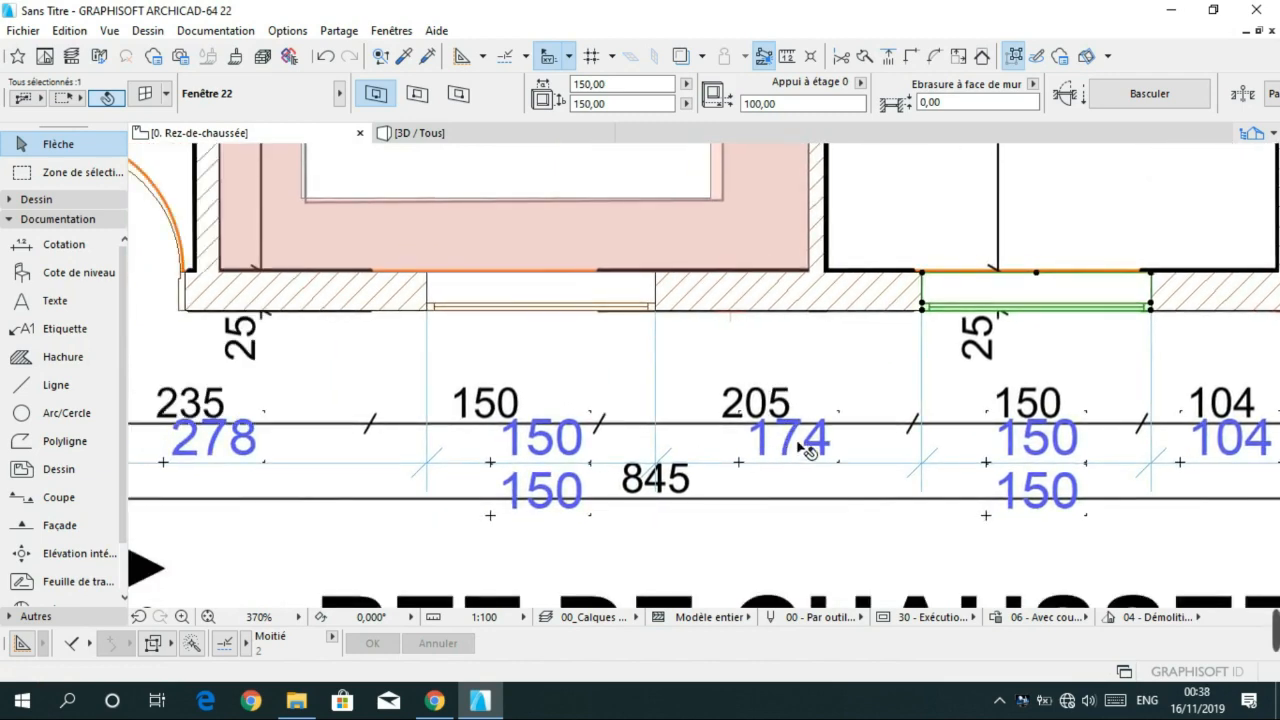
left_click(658, 301)
key("Escape")
left_click(656, 309)
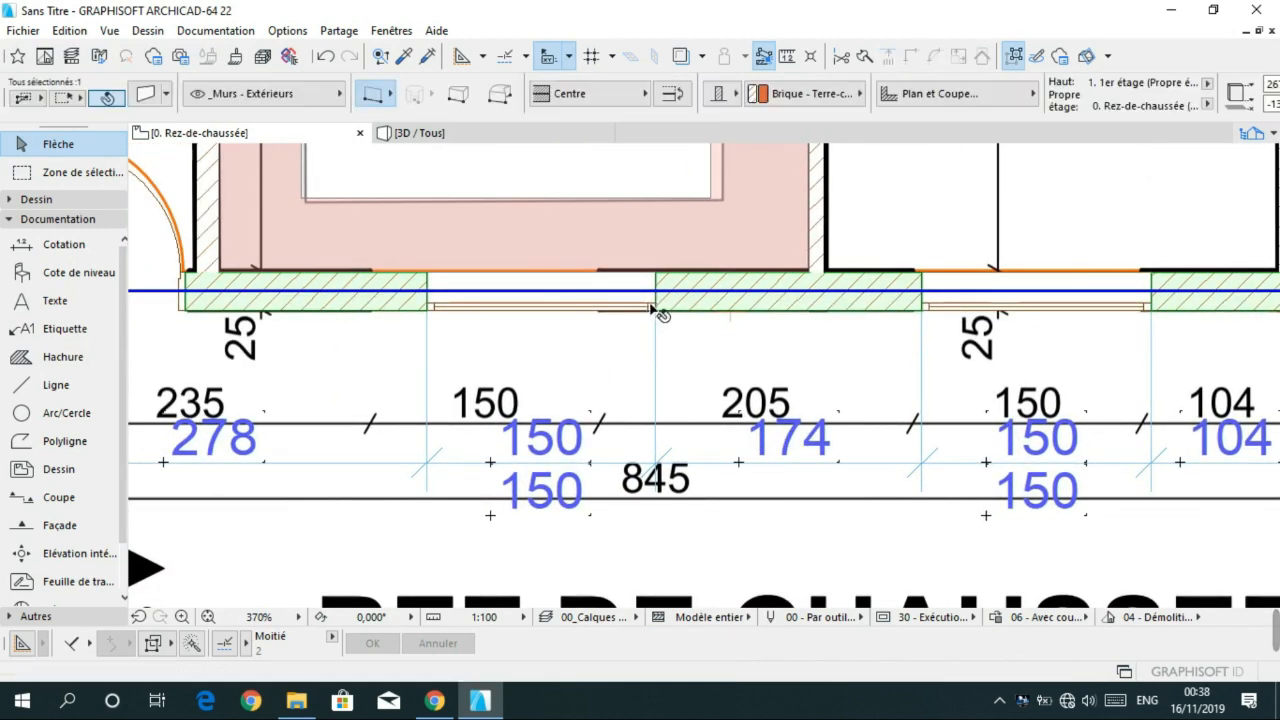
key("Escape")
left_click(632, 313)
key("Escape")
- Move the salon window along its wall toward the entrance door in two freehand shifts, about 18 cm in total
scroll(634, 313, "up", 7)
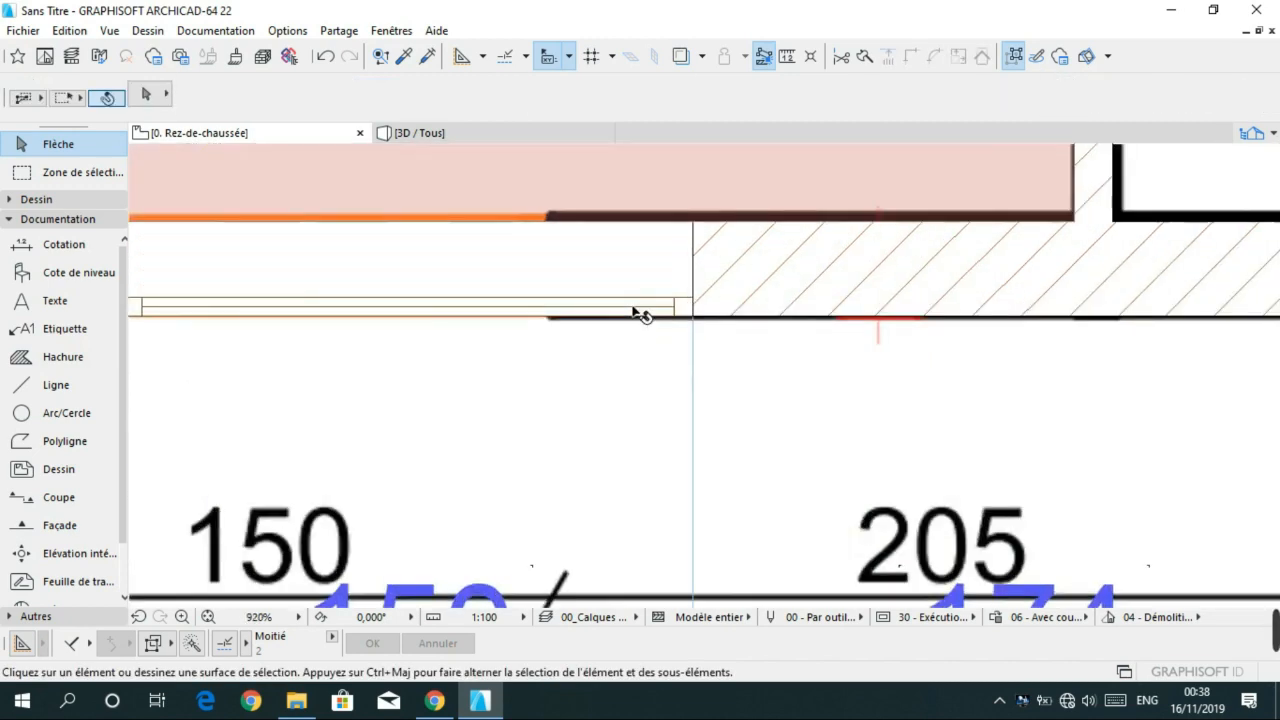
left_click(675, 302)
scroll(677, 298, "down", 4)
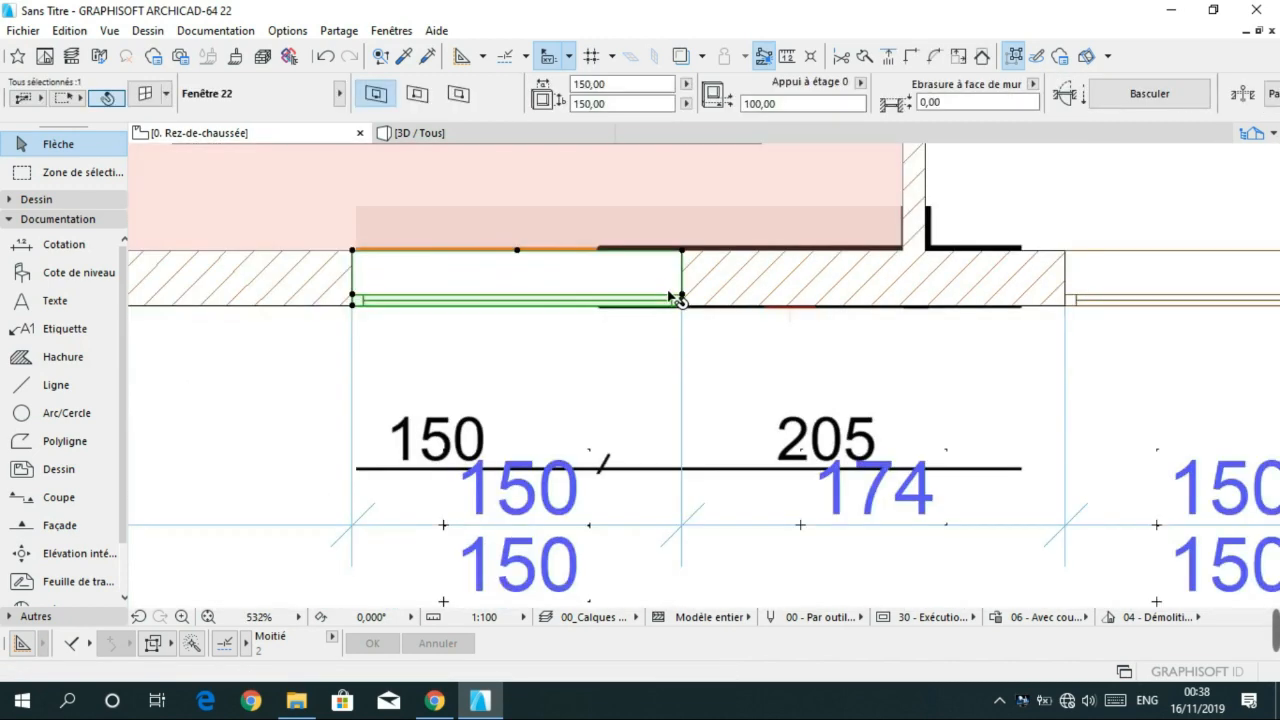
scroll(690, 309, "down", 1)
left_click(680, 295)
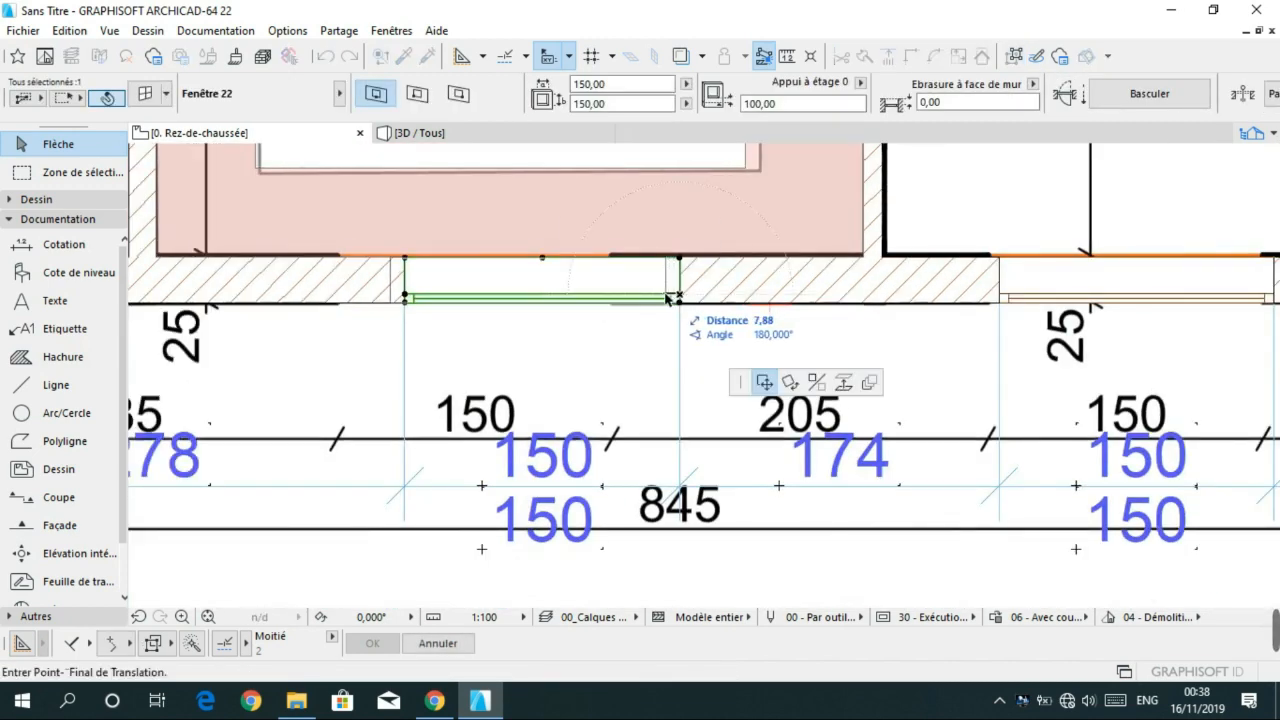
left_click(663, 295)
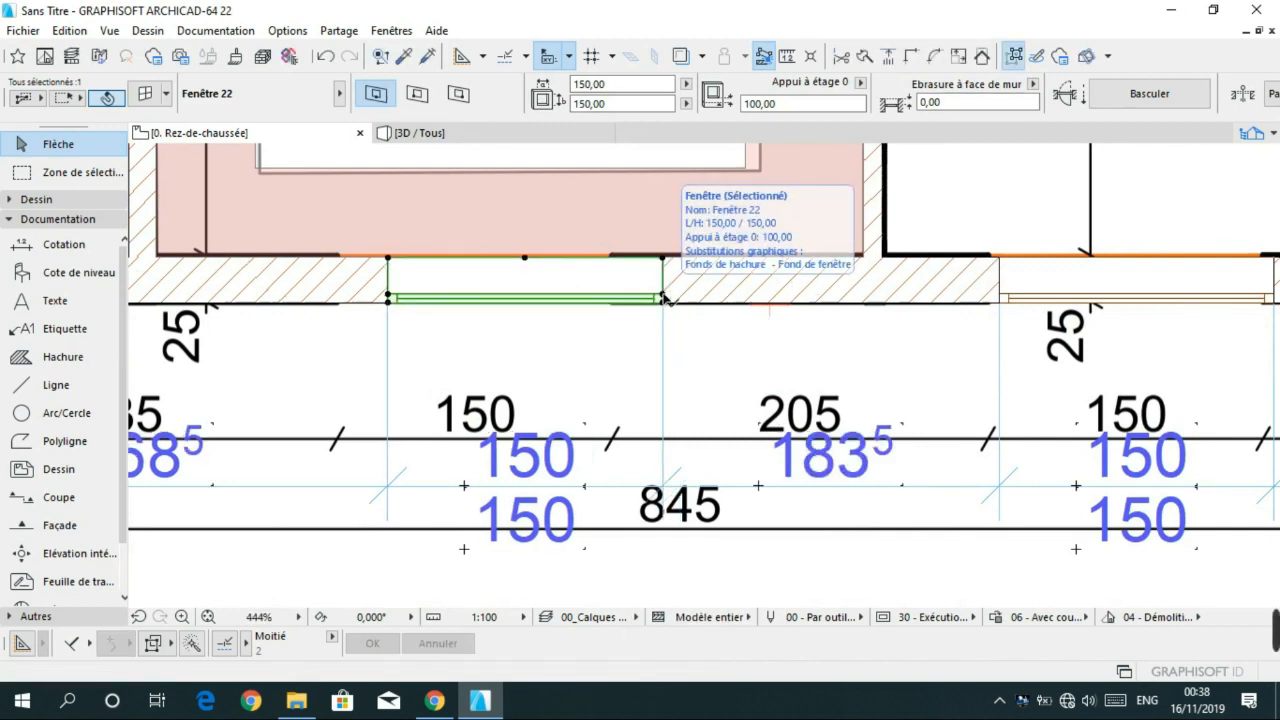
left_click(665, 298)
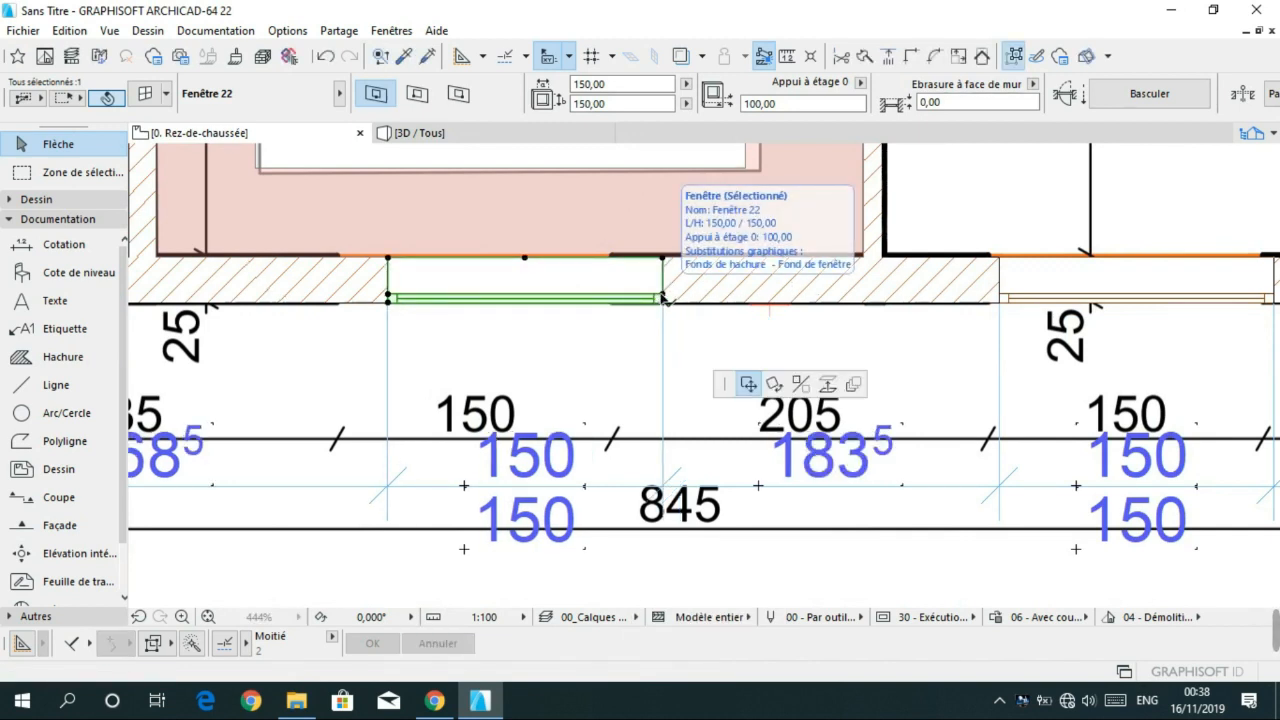
left_click(648, 298)
left_click(648, 298)
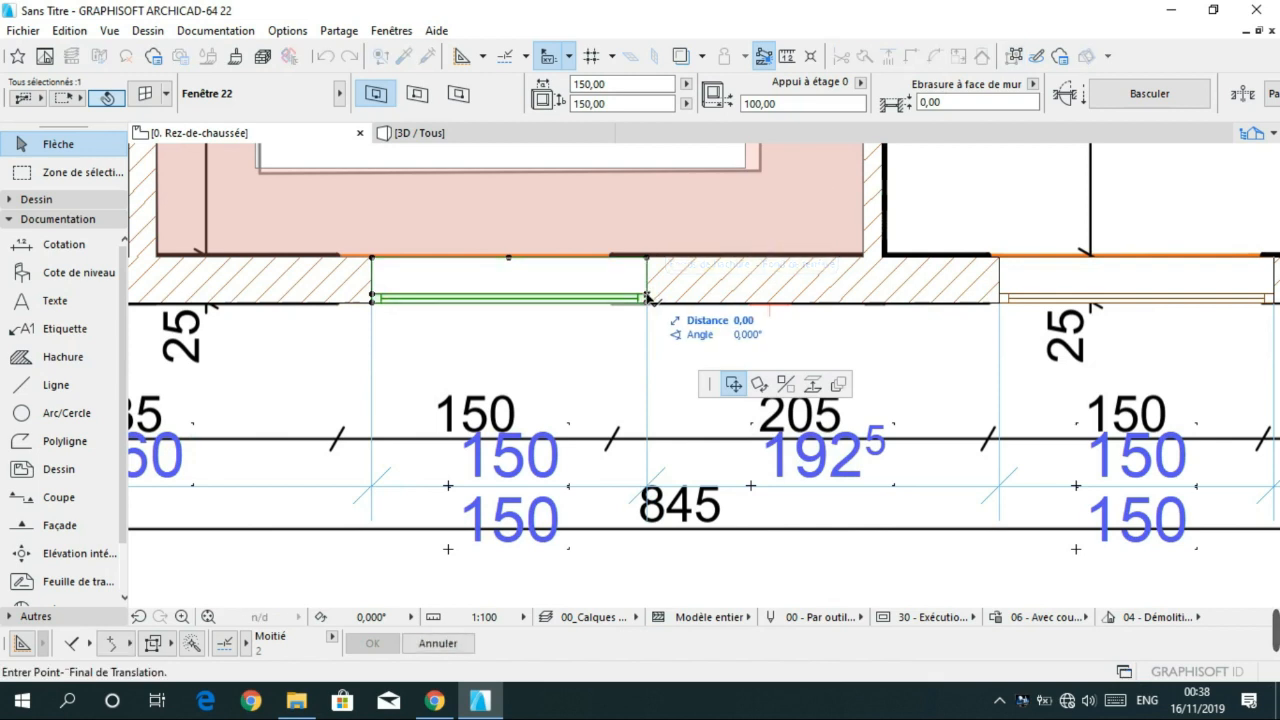
- Shift the salon window further toward the entrance door, ending with an exact 4 cm move, to match the drawing's 205 spacing
left_click(641, 298)
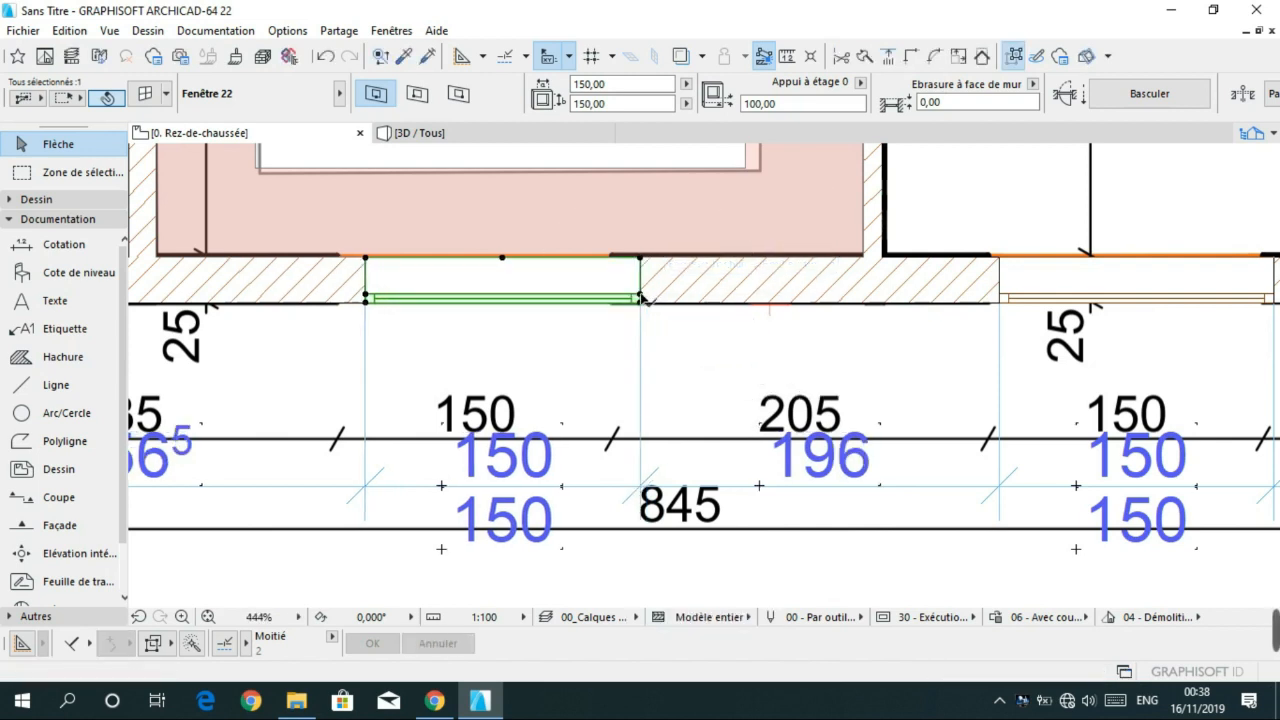
left_click(641, 298)
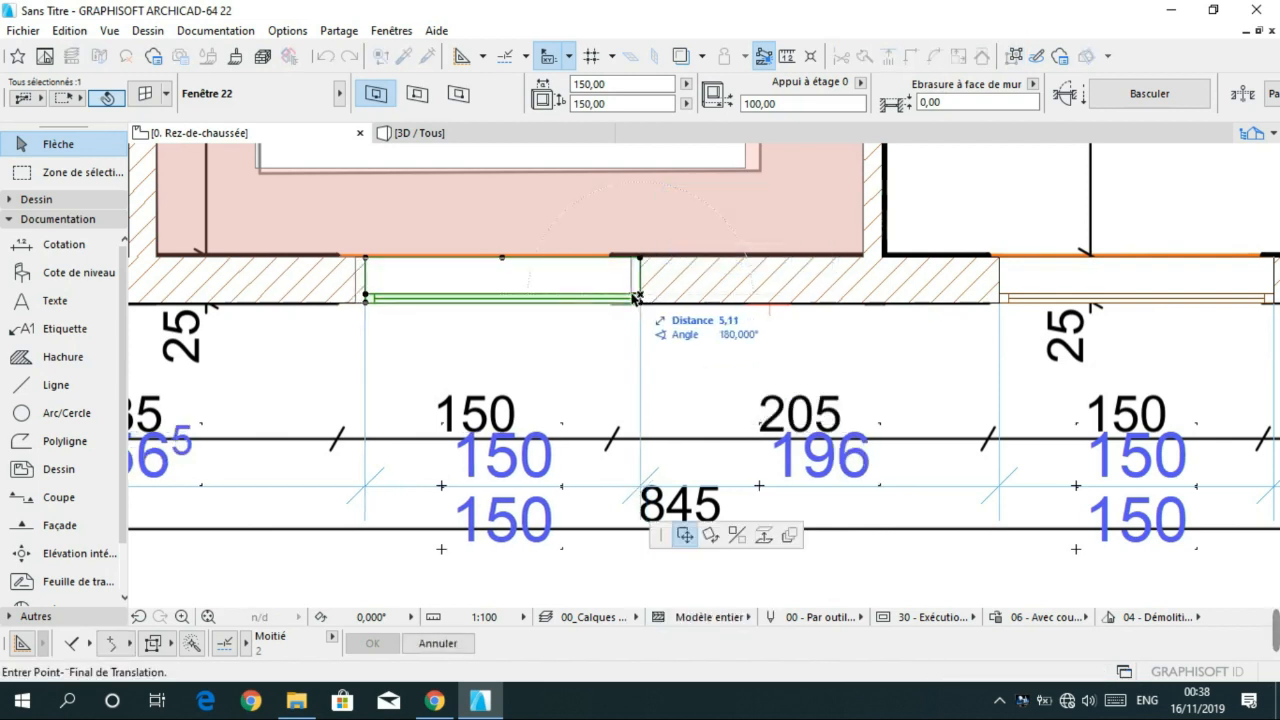
left_click(631, 298)
left_click(631, 298)
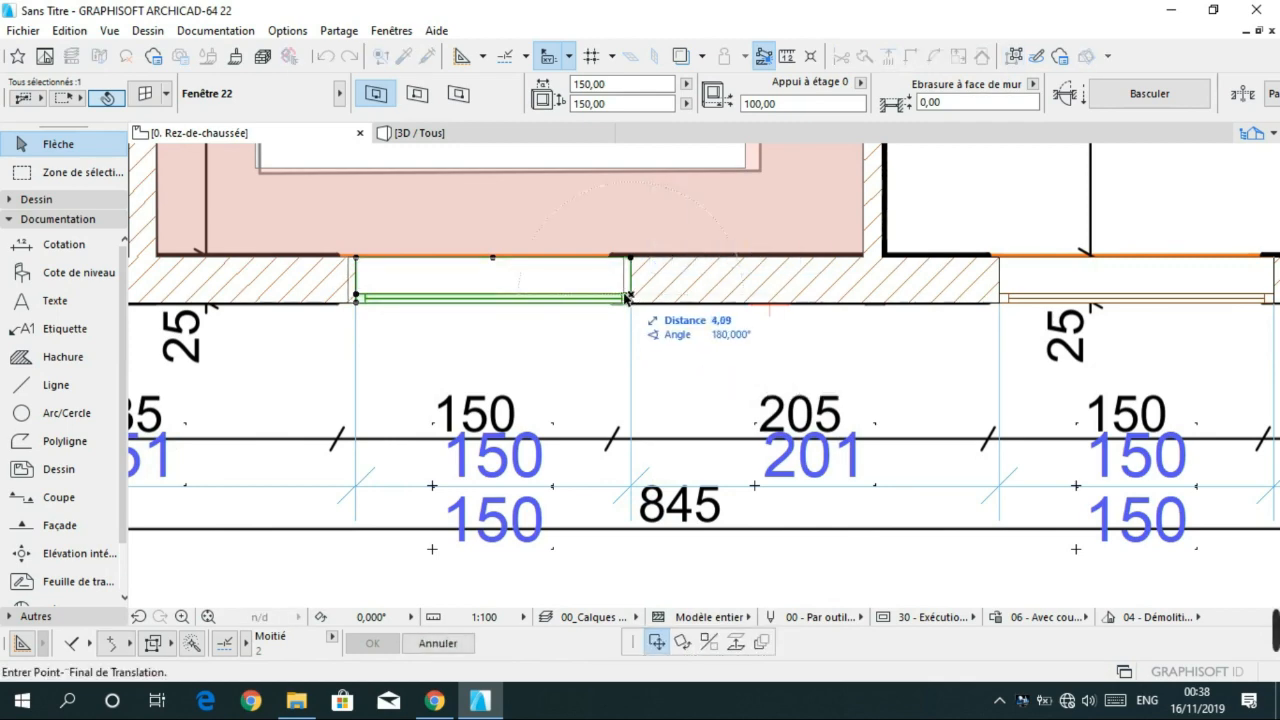
type("4")
key("Return")
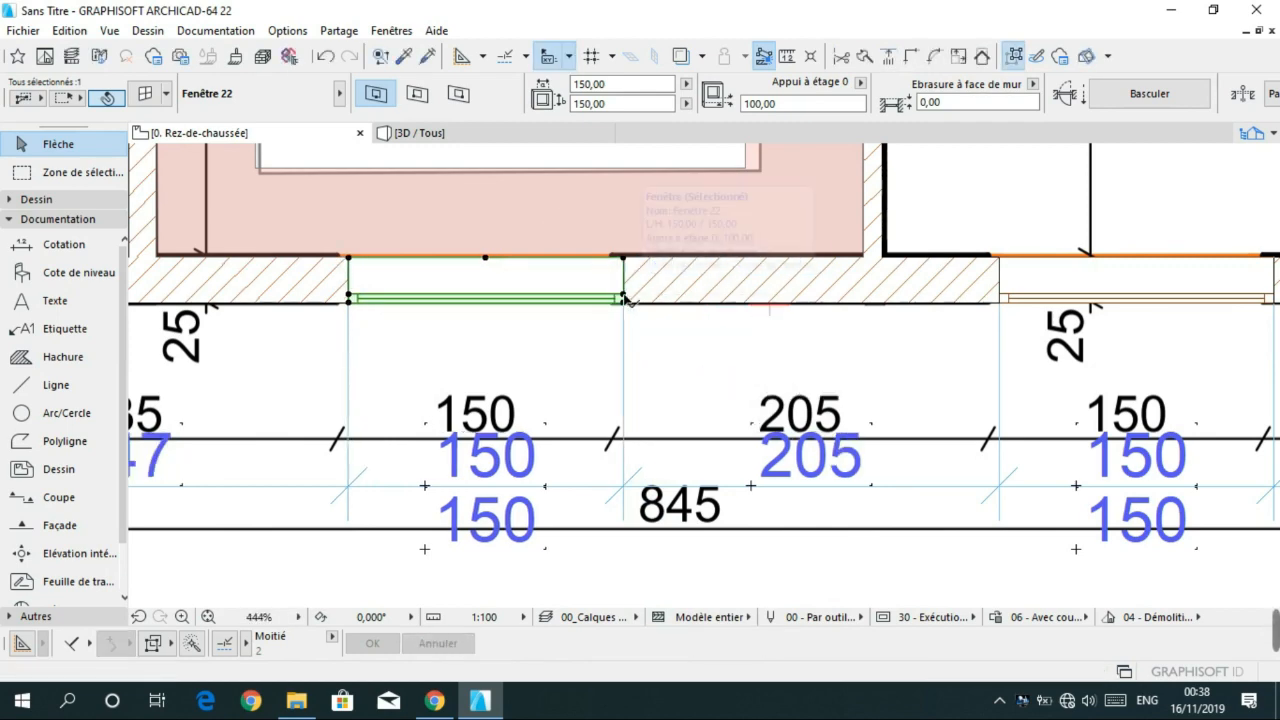
- Move the entrance corridor's outer wall about 3.5 cm inward to meet the drawing's wall line and deselect it
scroll(612, 355, "down", 2)
middle_click_drag(372, 395, 474, 405)
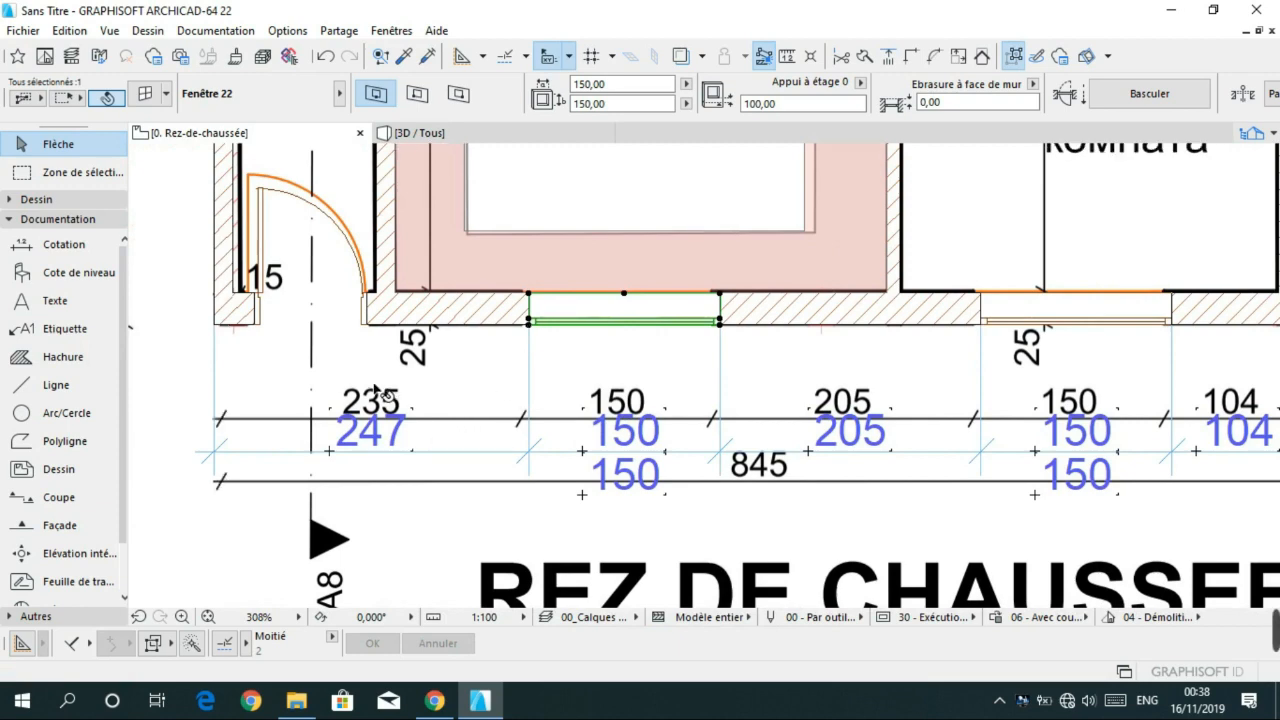
scroll(446, 418, "down", 1)
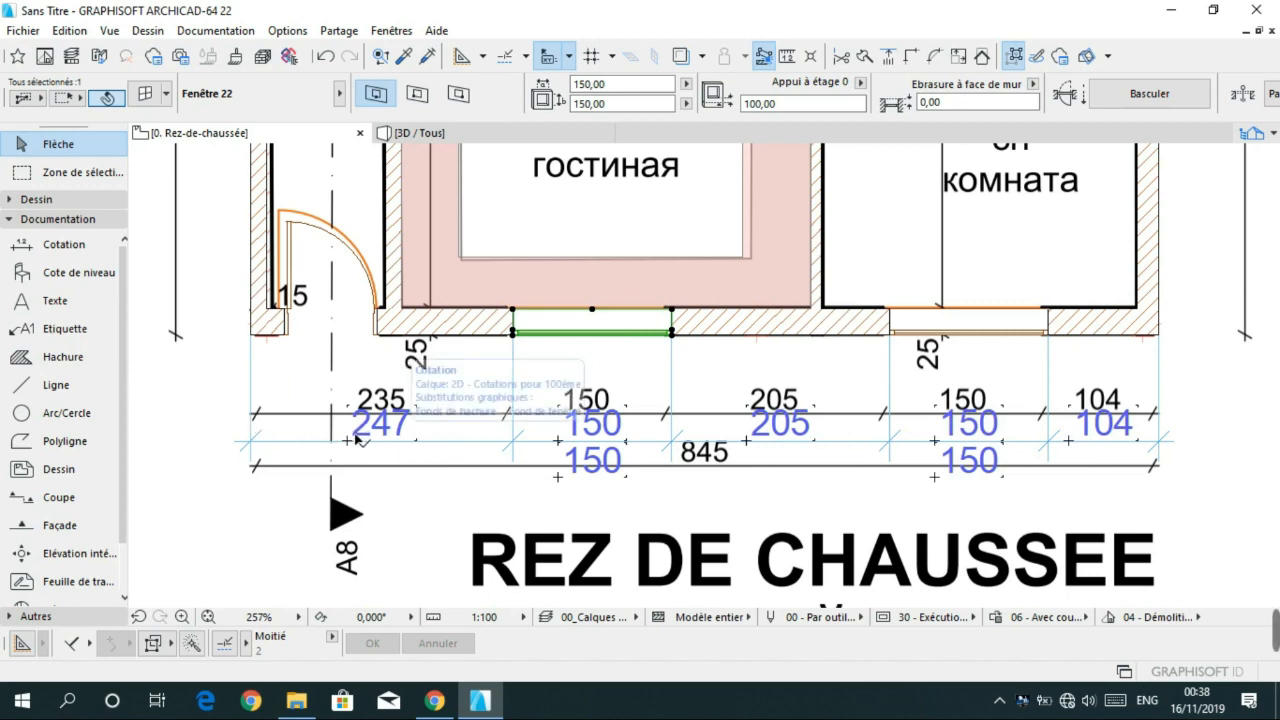
scroll(258, 460, "up", 3)
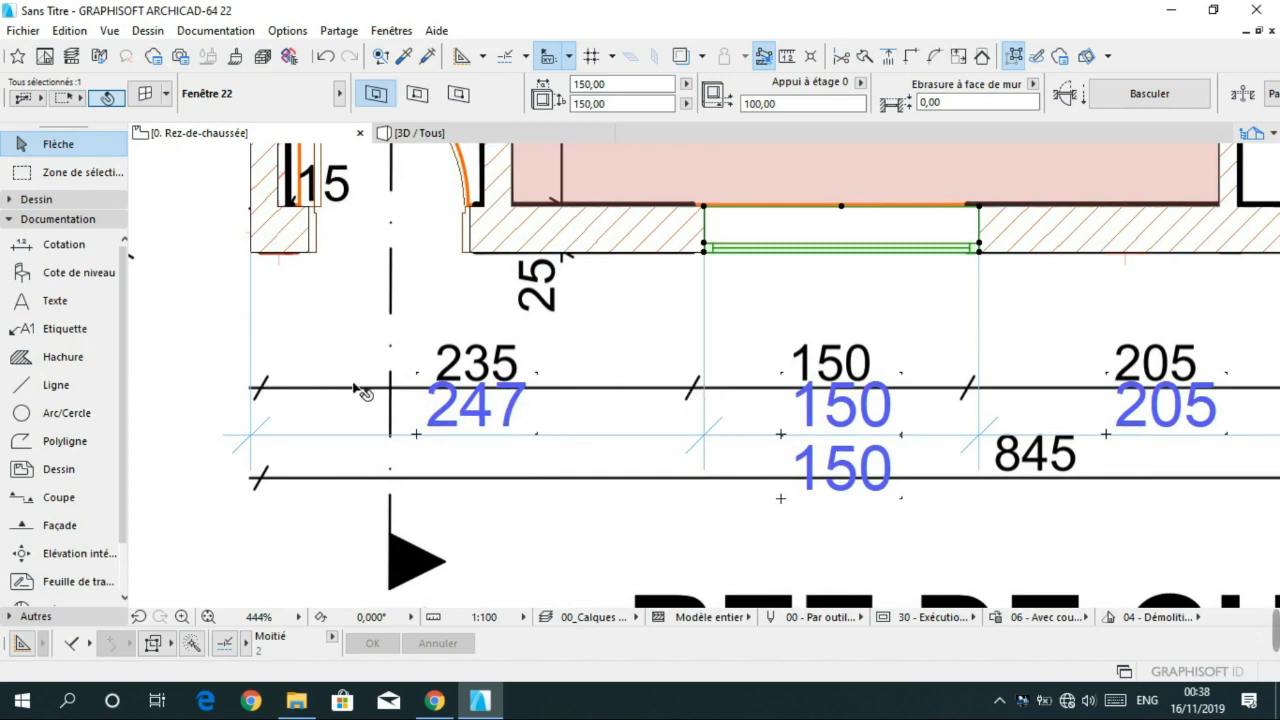
scroll(295, 320, "down", 4)
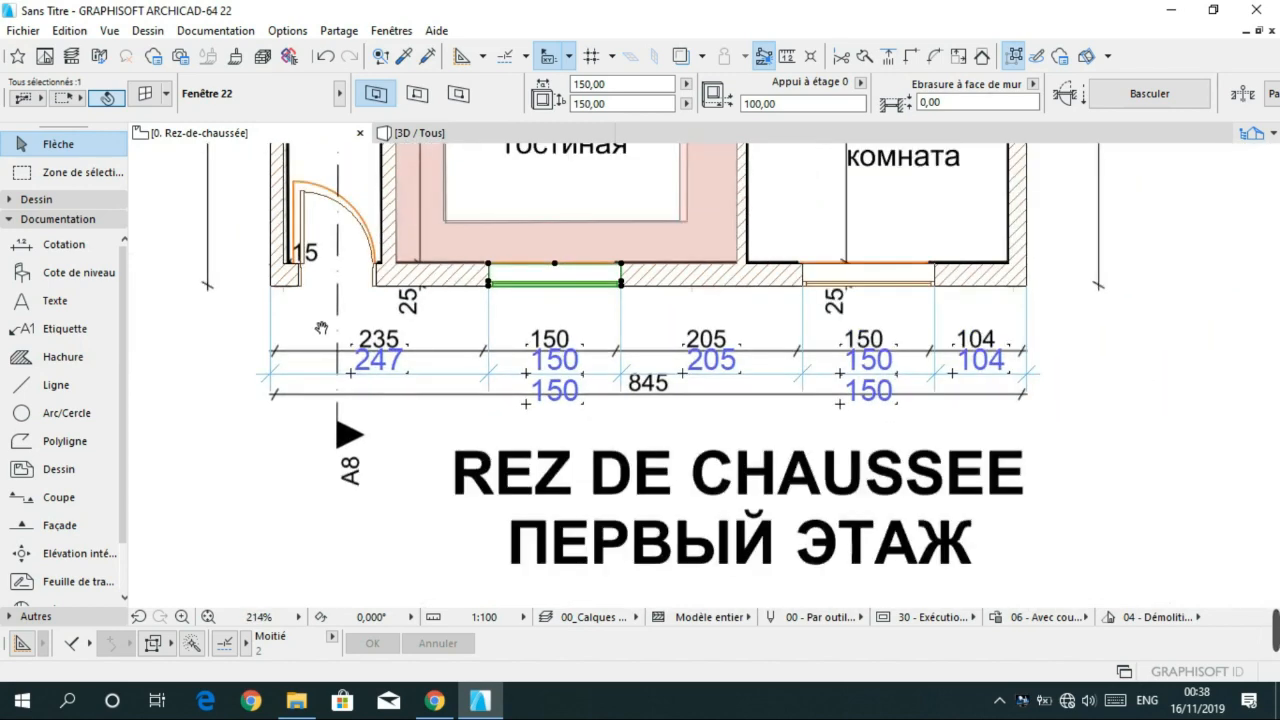
middle_click_drag(398, 503, 402, 506)
scroll(385, 343, "down", 3)
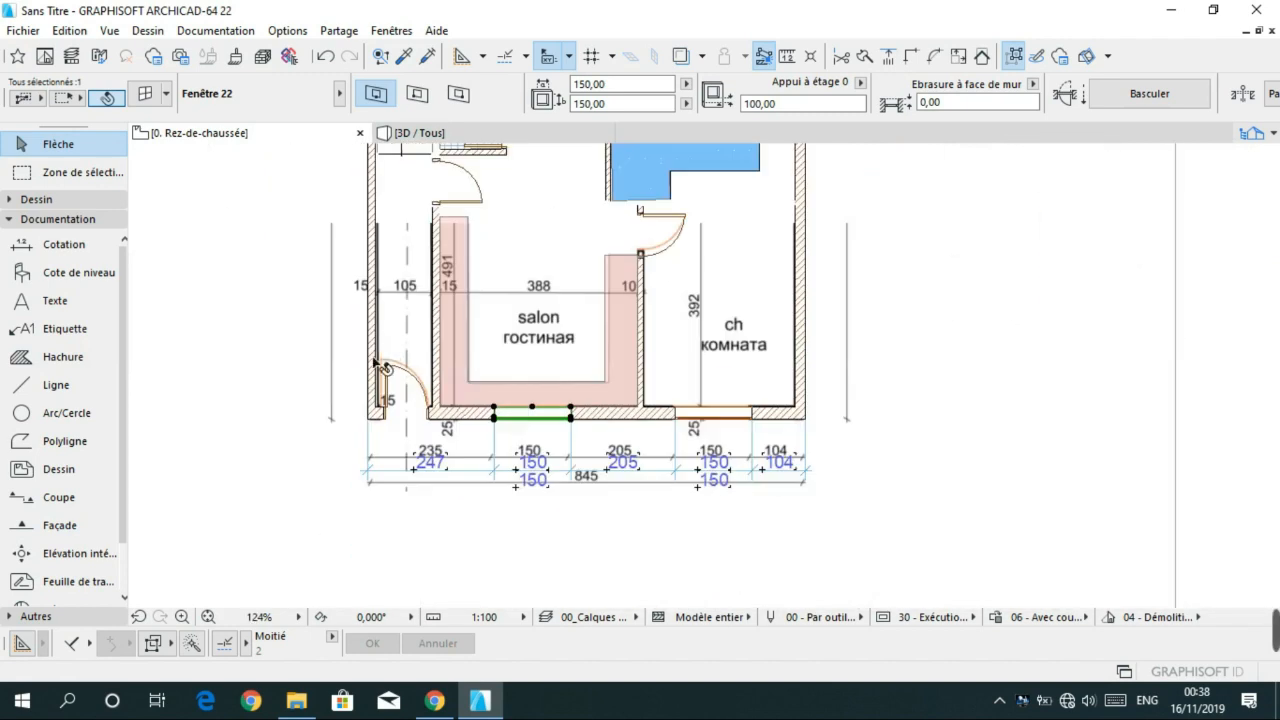
scroll(374, 343, "up", 6)
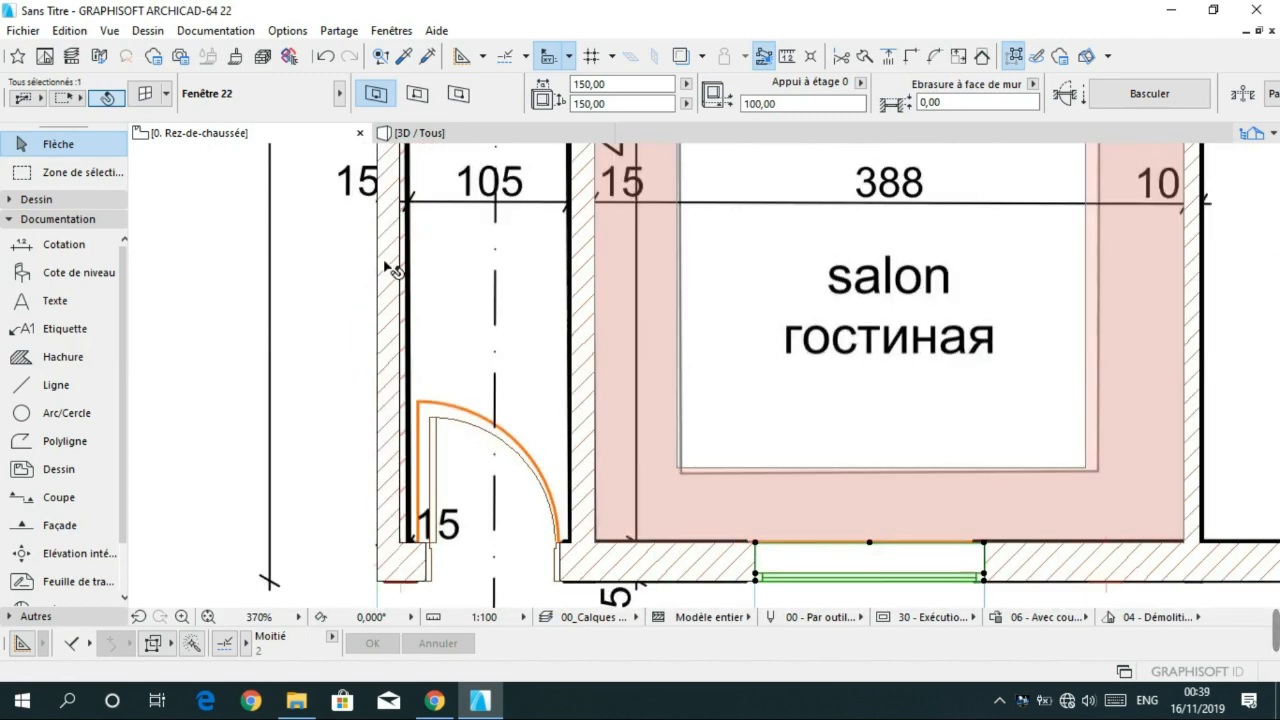
left_click(385, 255)
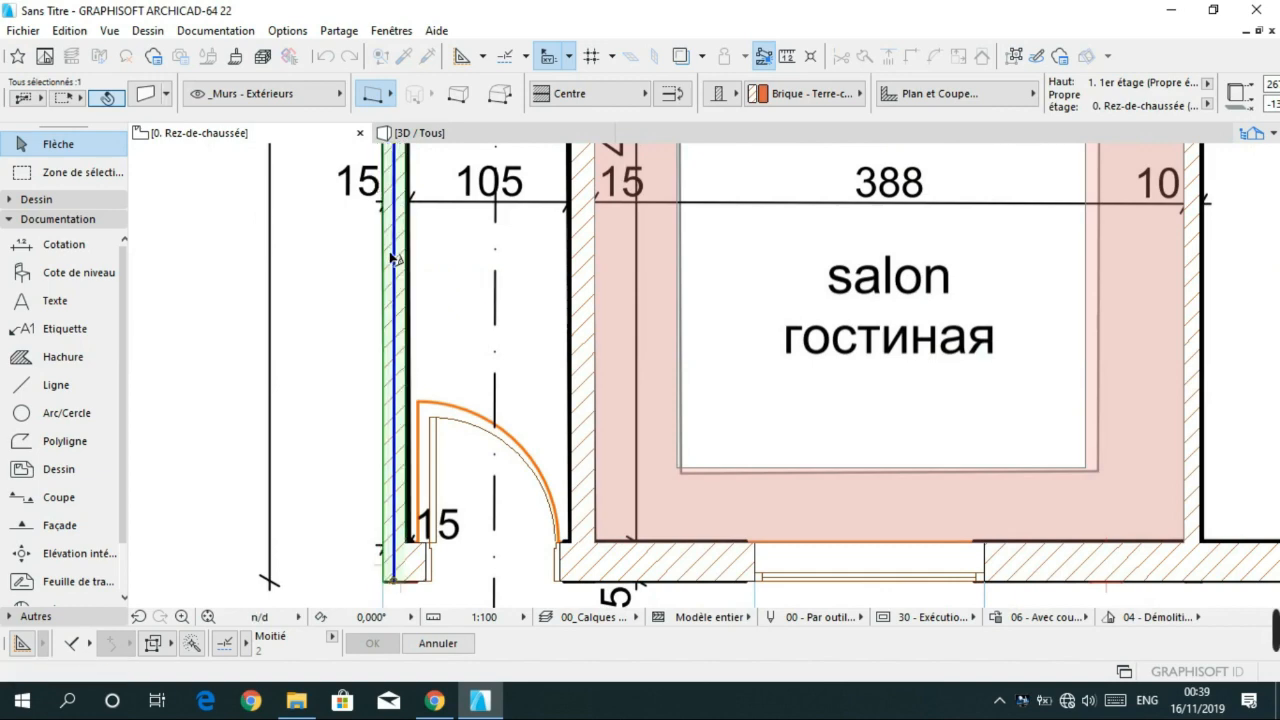
left_click(347, 346)
scroll(347, 346, "down", 4)
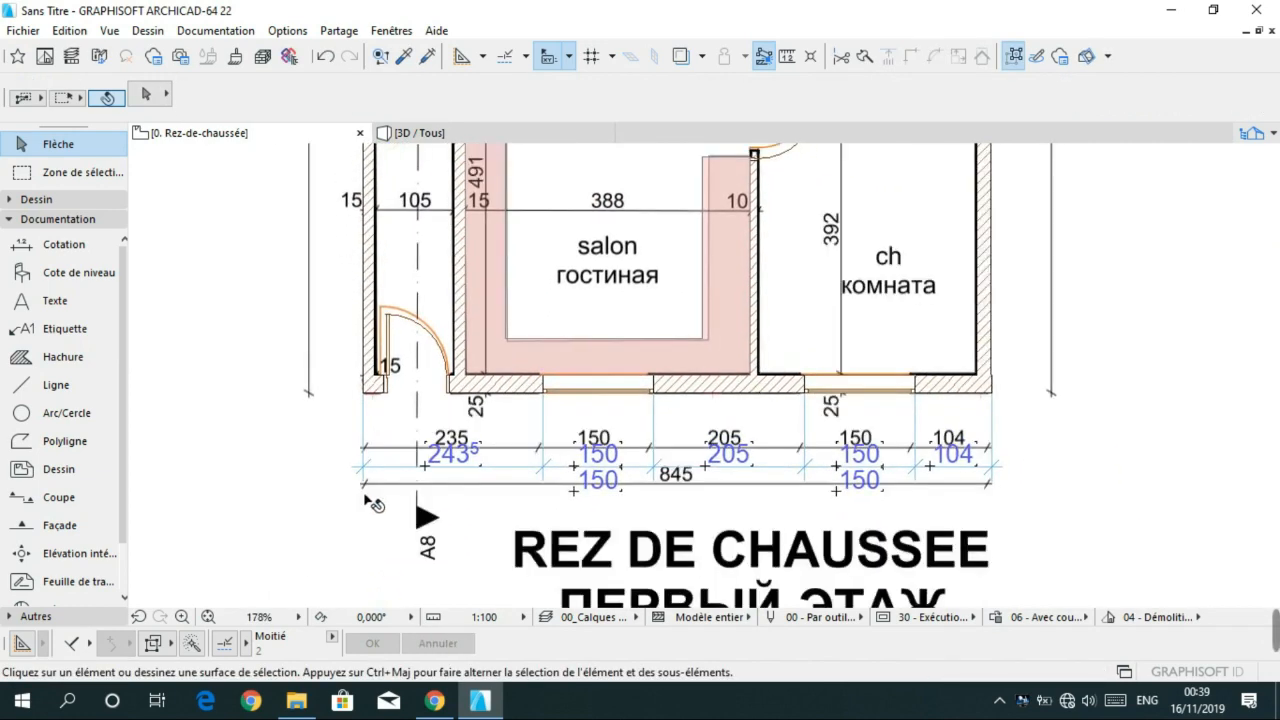
- Delete the salon-side dimension chain and redraw it from corner to corner through both window openings, placed just beyond the drawing's 845 line
left_click(402, 460)
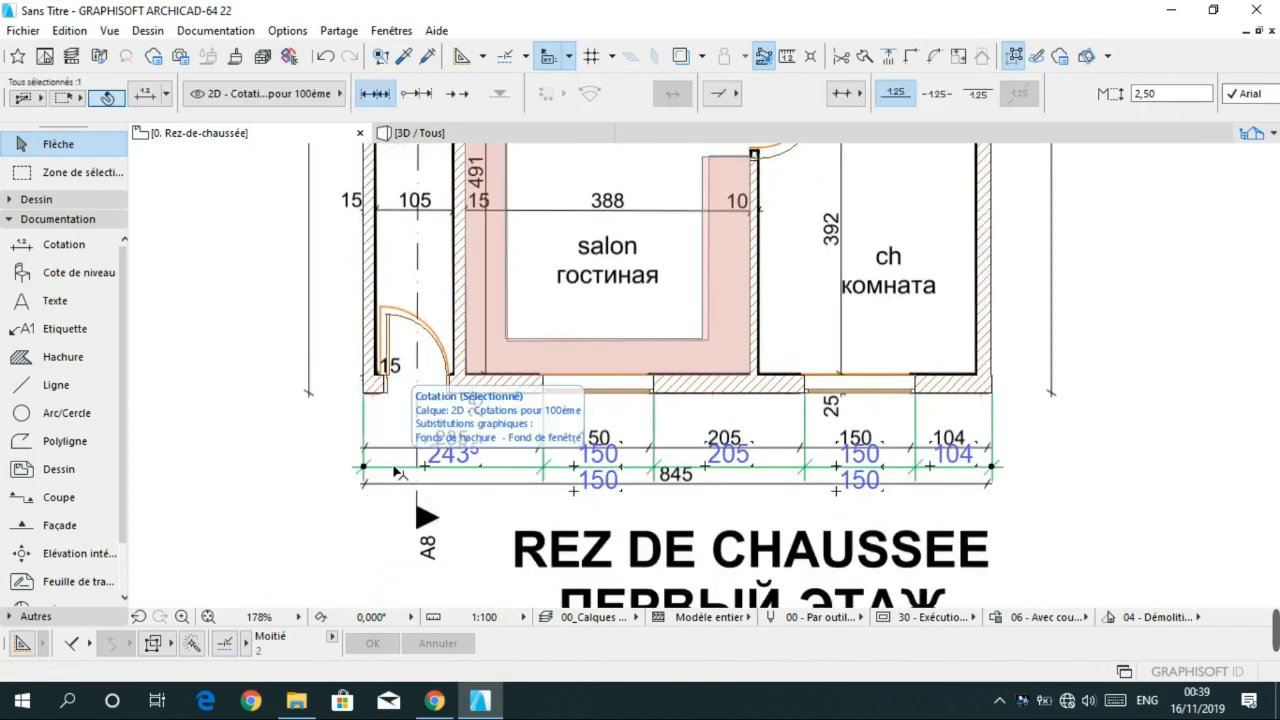
left_click(405, 474)
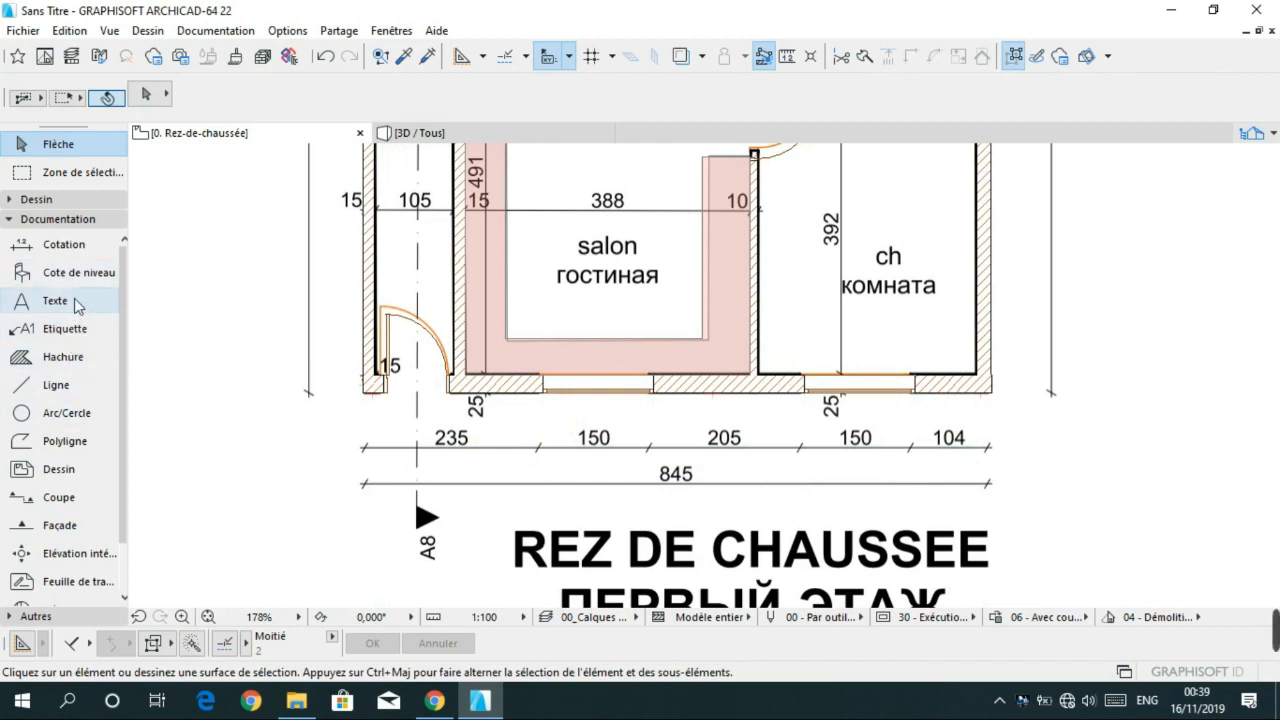
left_click(60, 244)
left_click(364, 393)
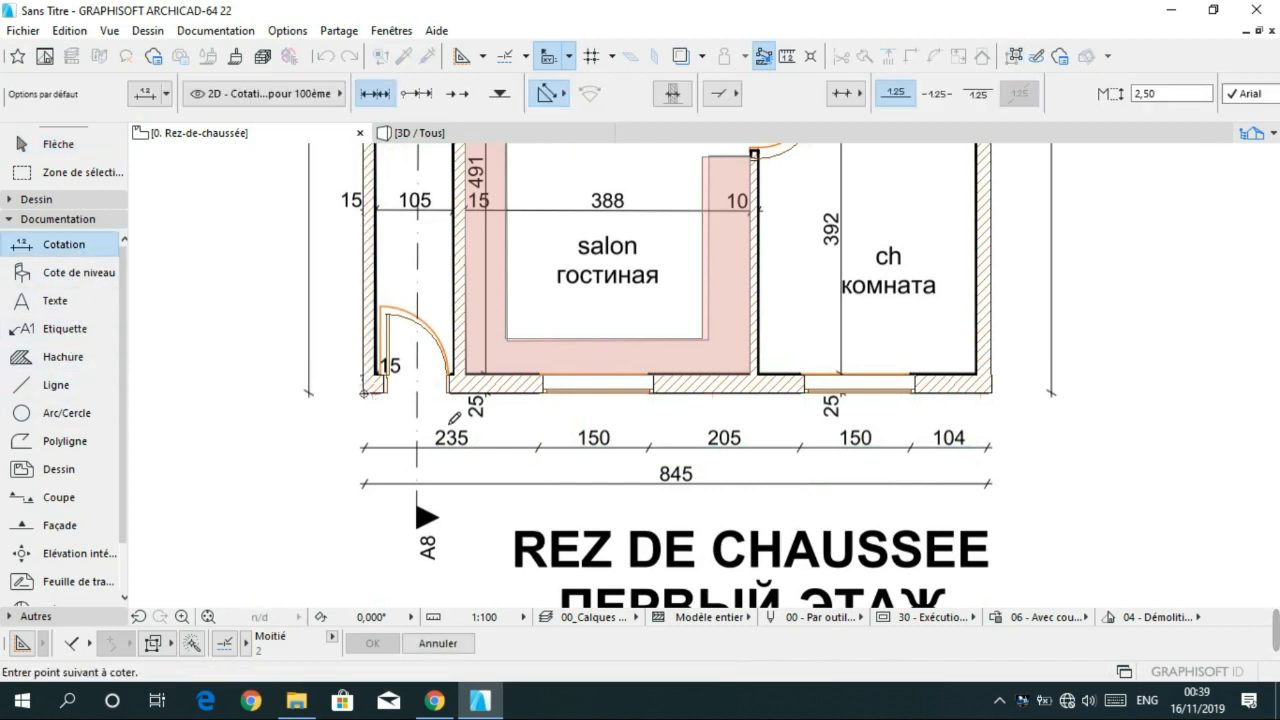
left_click(542, 393)
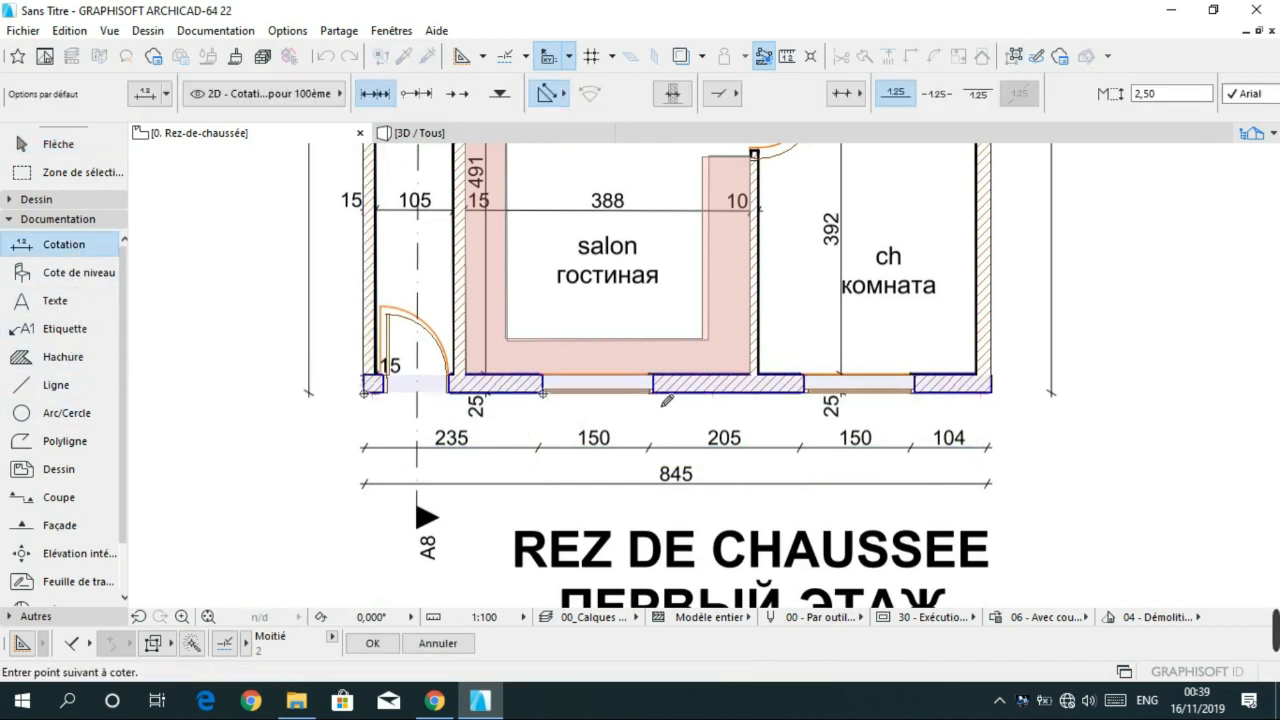
left_click(653, 393)
left_click(806, 395)
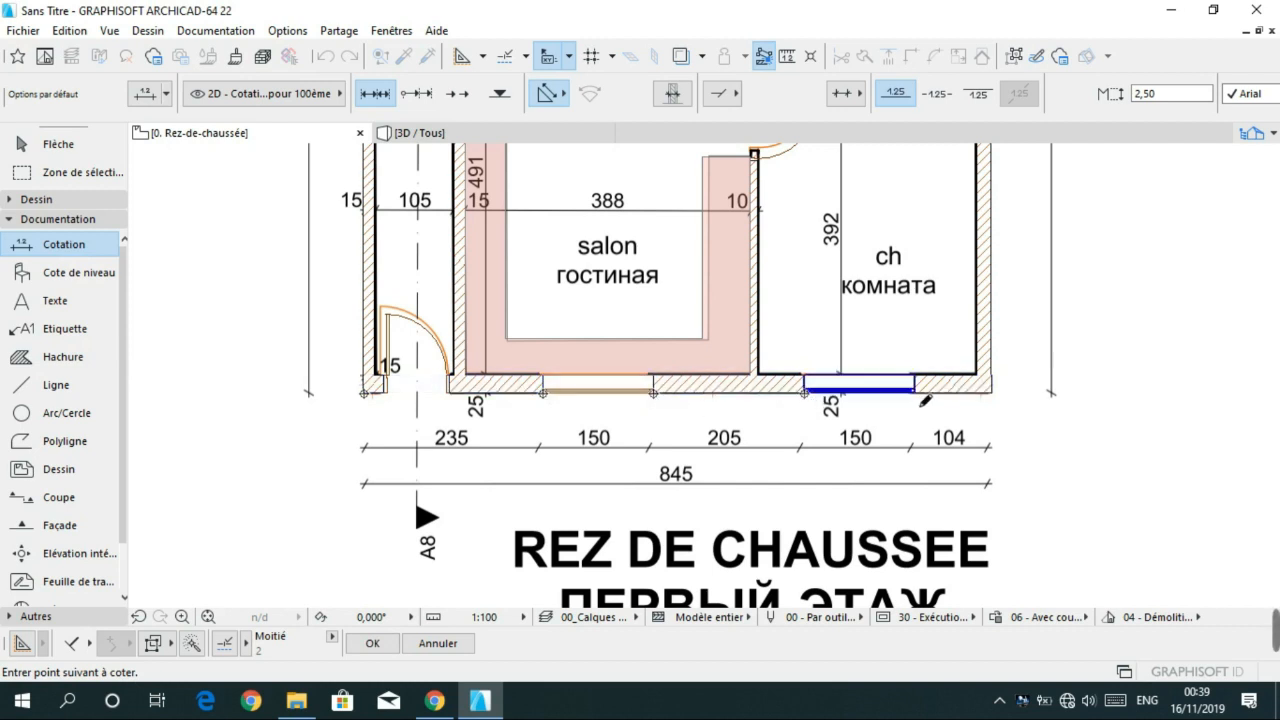
left_click(992, 394)
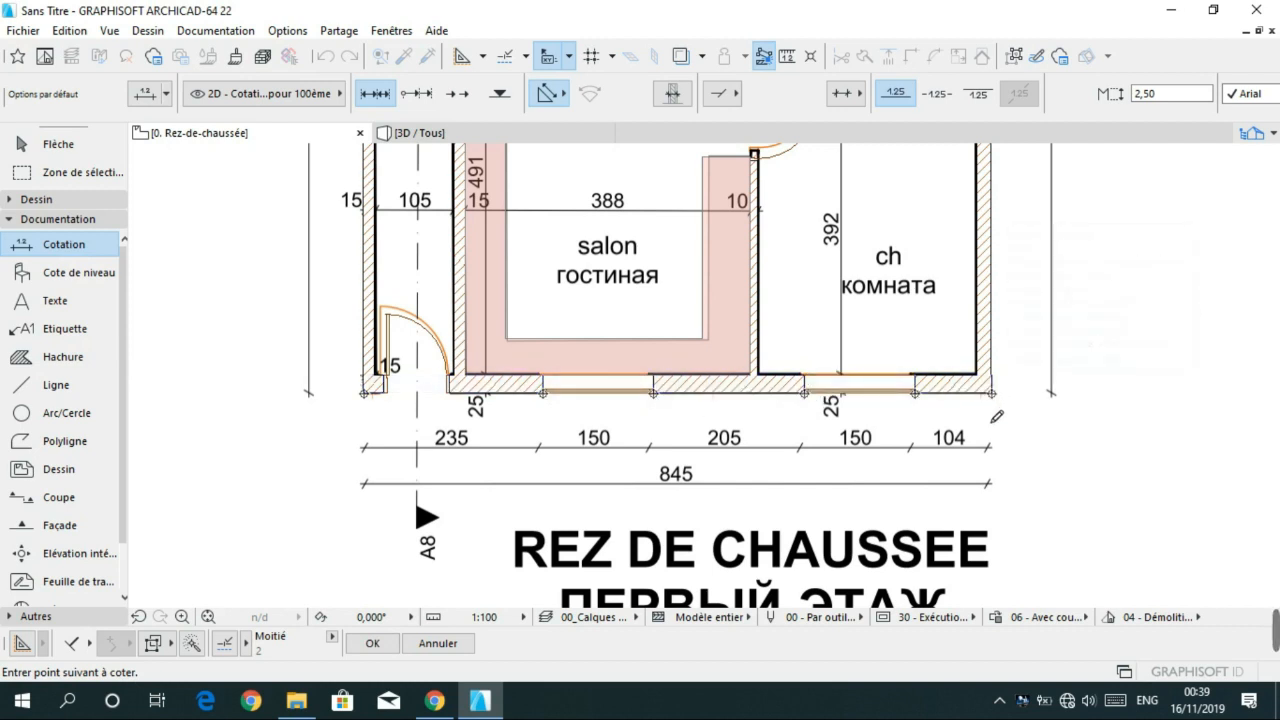
double_click(747, 474)
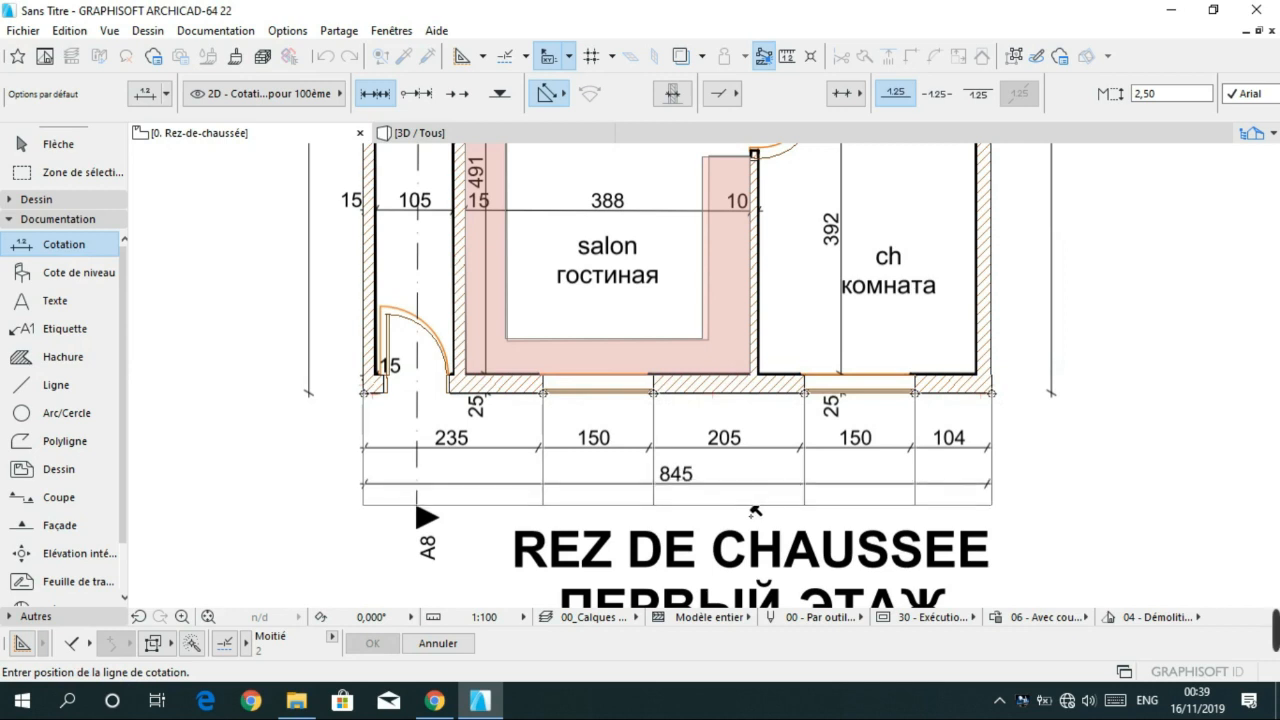
left_click(754, 505)
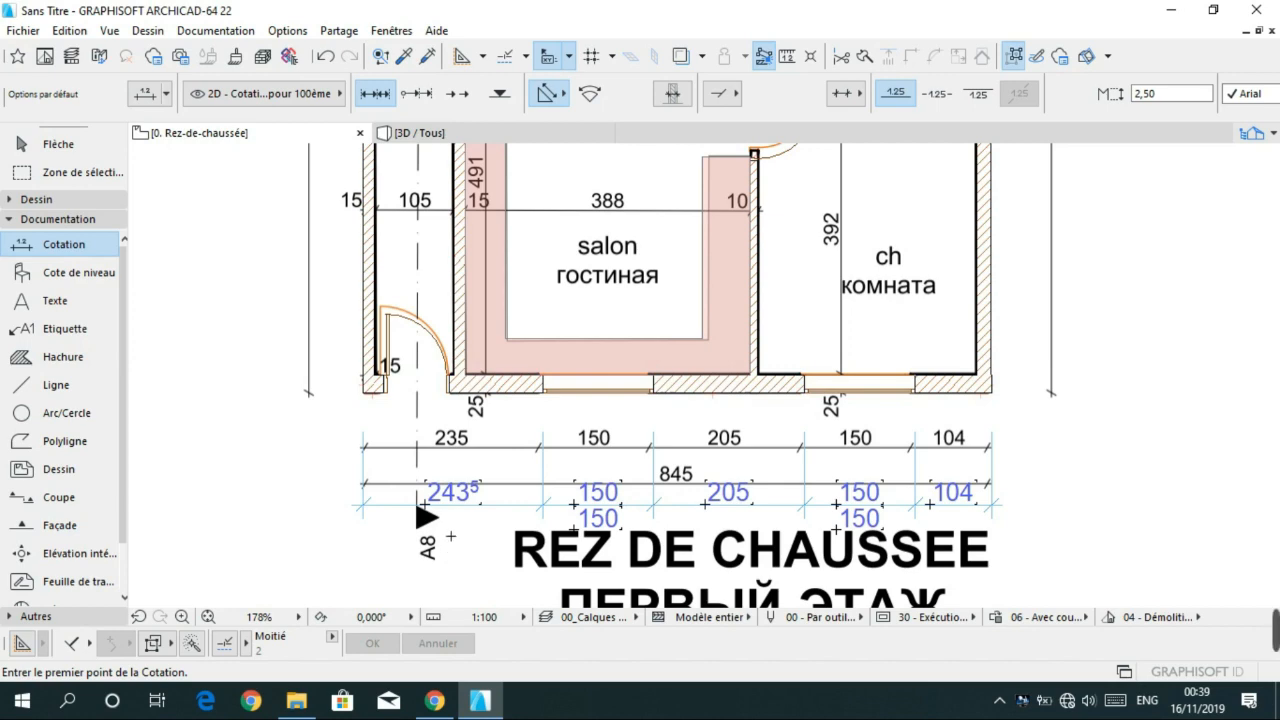
scroll(507, 527, "up", 4)
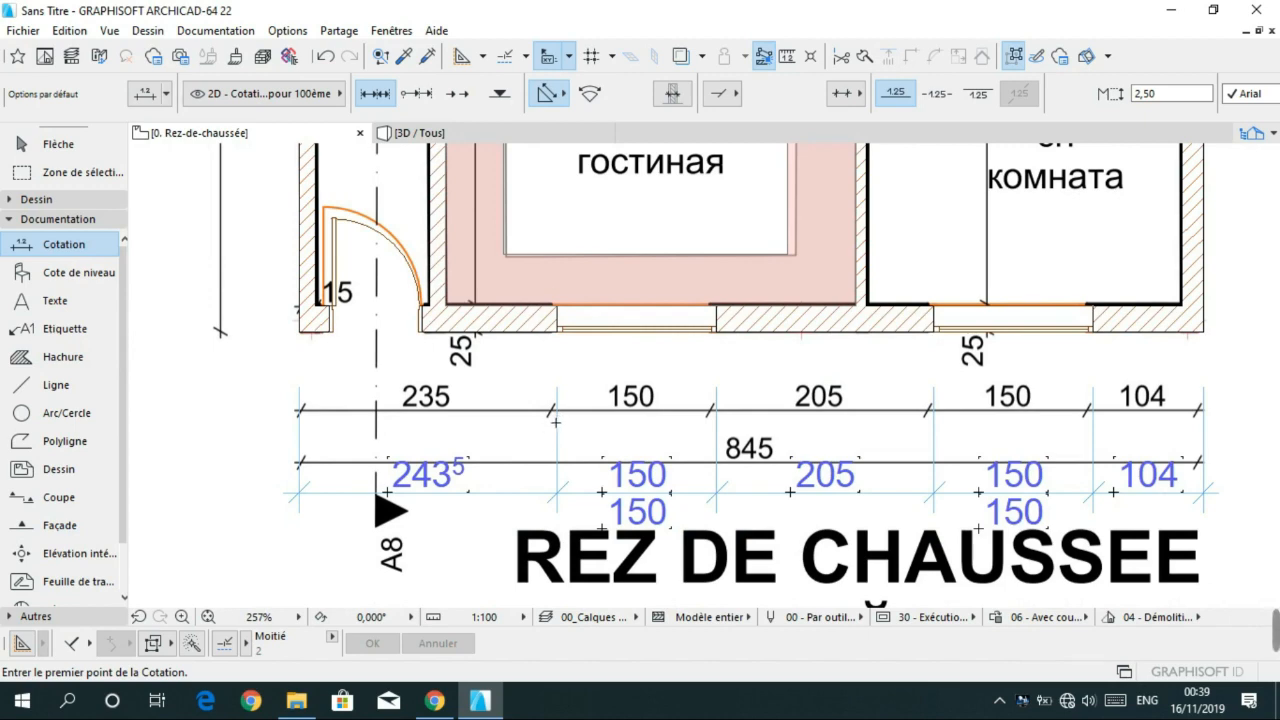
scroll(556, 422, "up", 10)
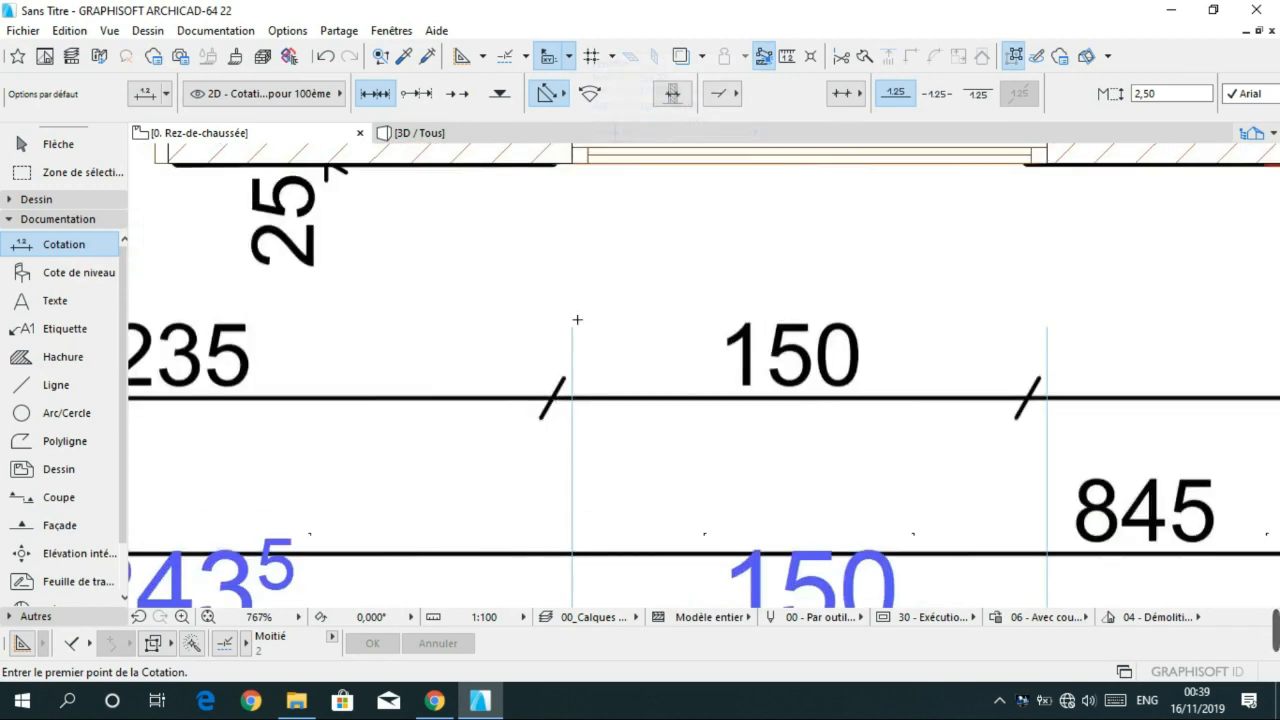
scroll(556, 376, "down", 7)
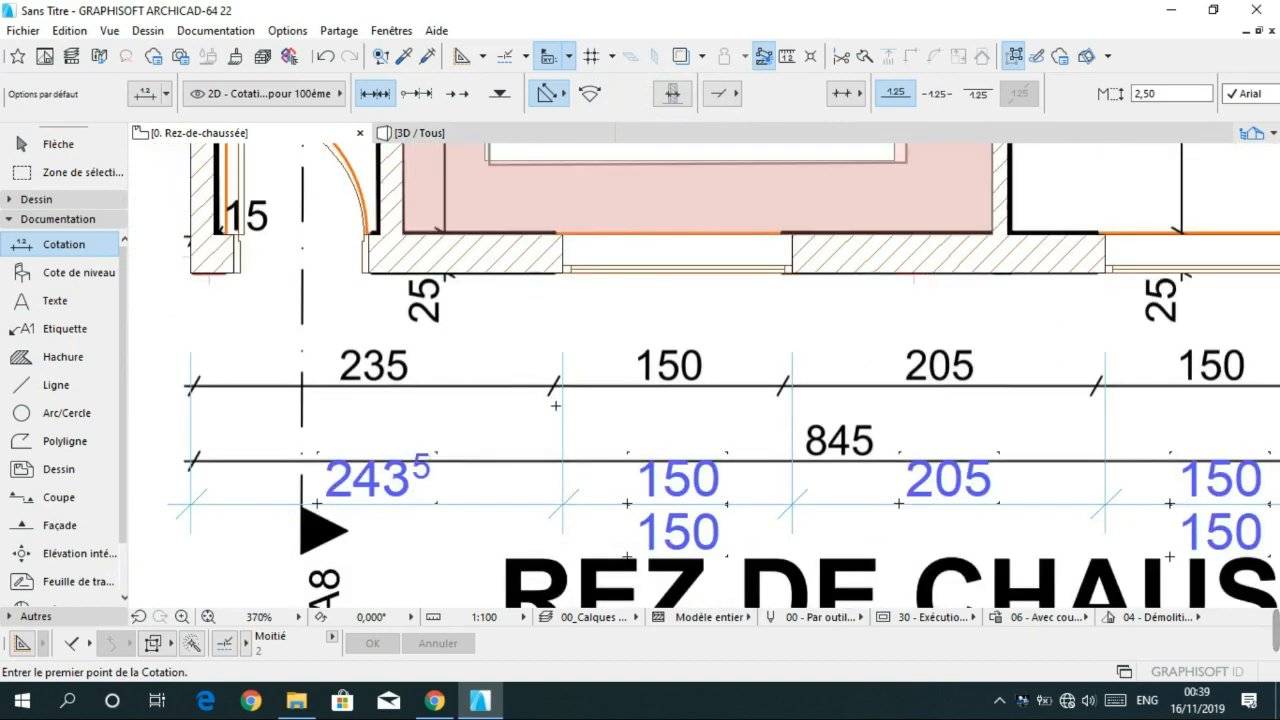
scroll(555, 406, "down", 3)
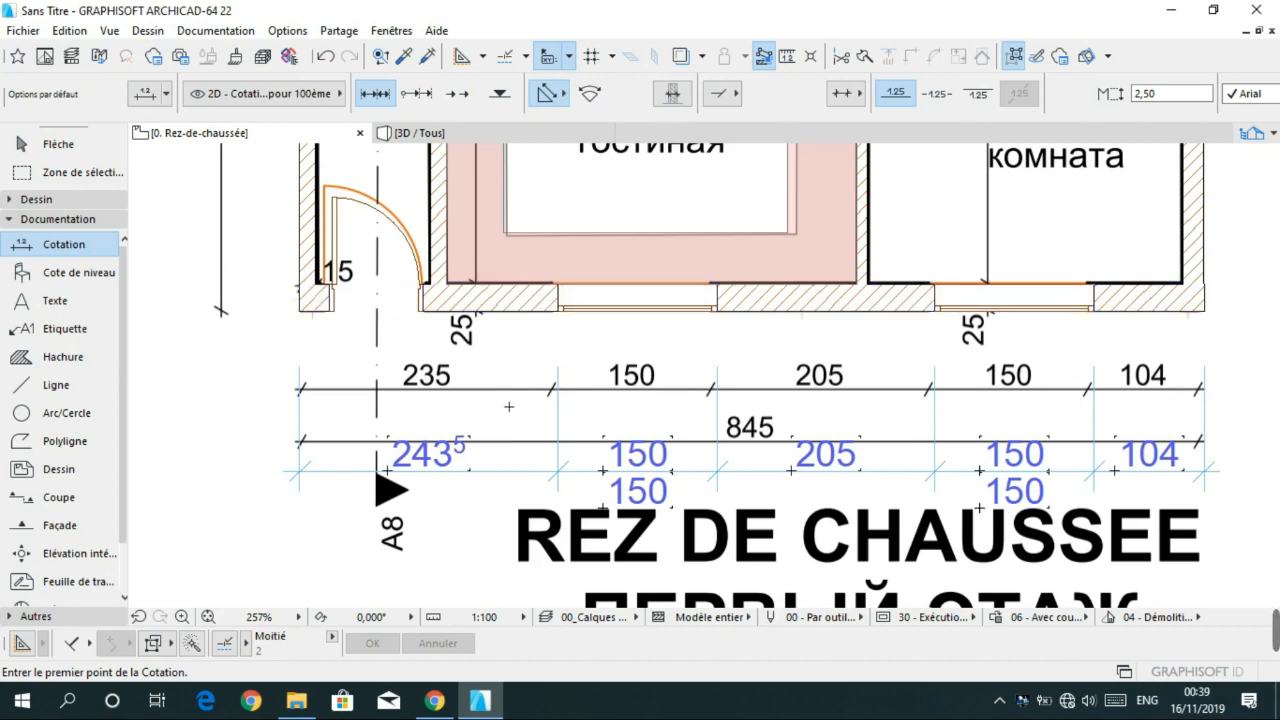
scroll(450, 476, "down", 2)
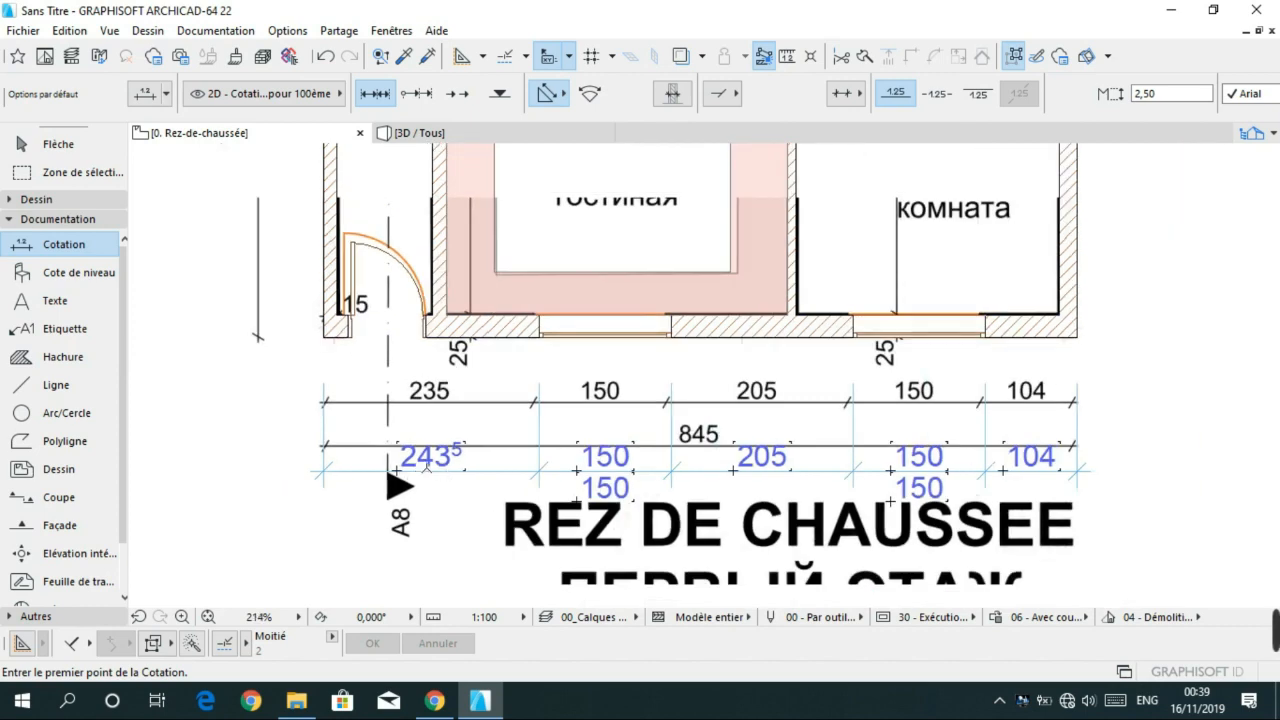
key("Escape")
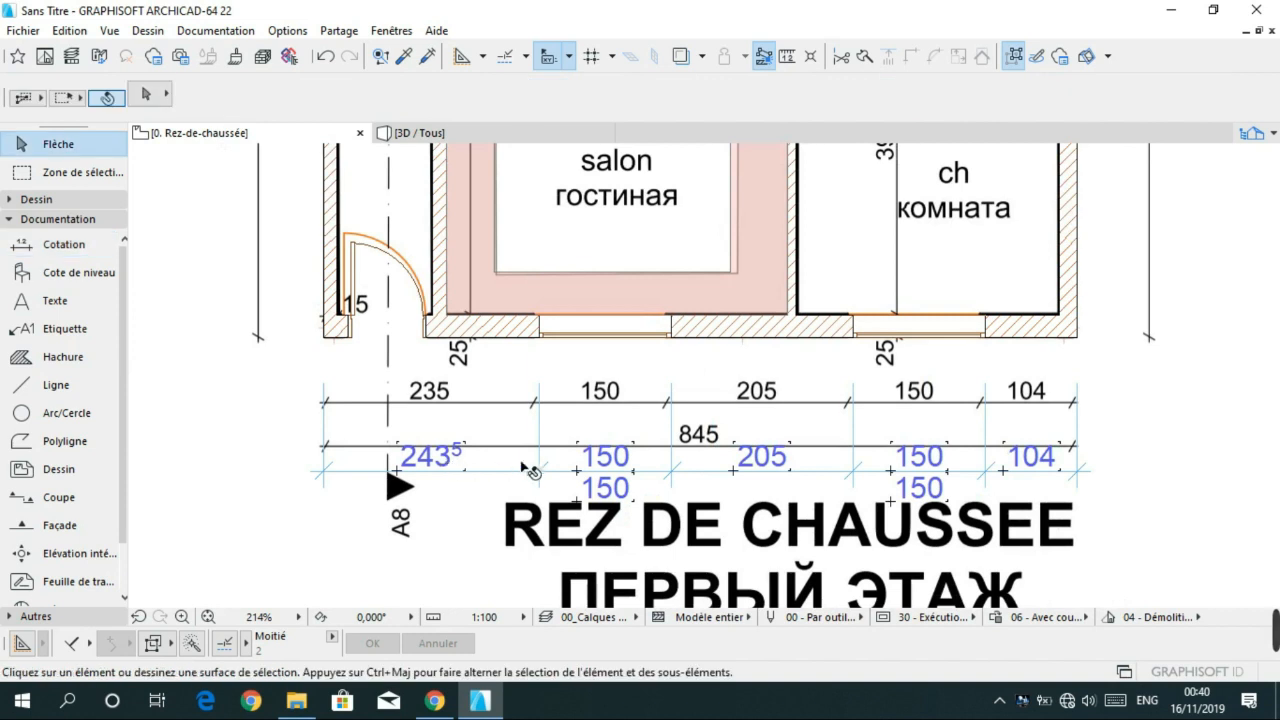
left_click(330, 472)
left_click(328, 471)
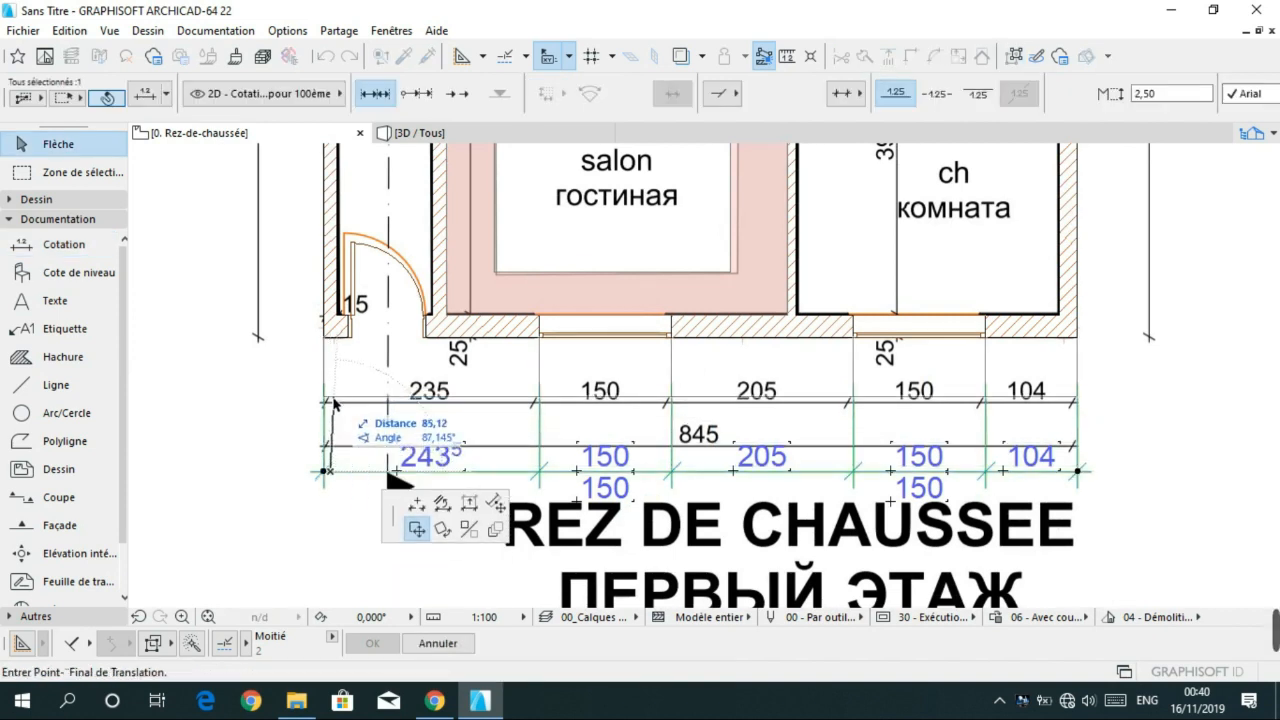
left_click(333, 403)
key("Escape")
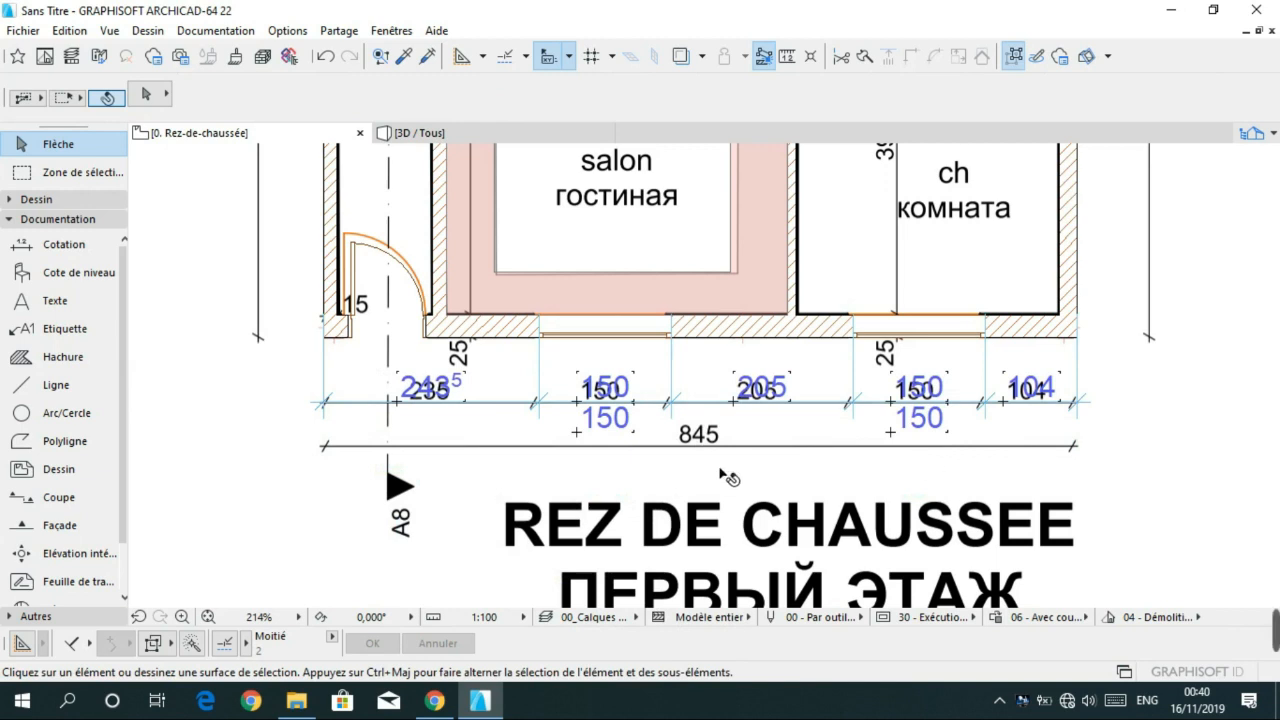
left_click(56, 385)
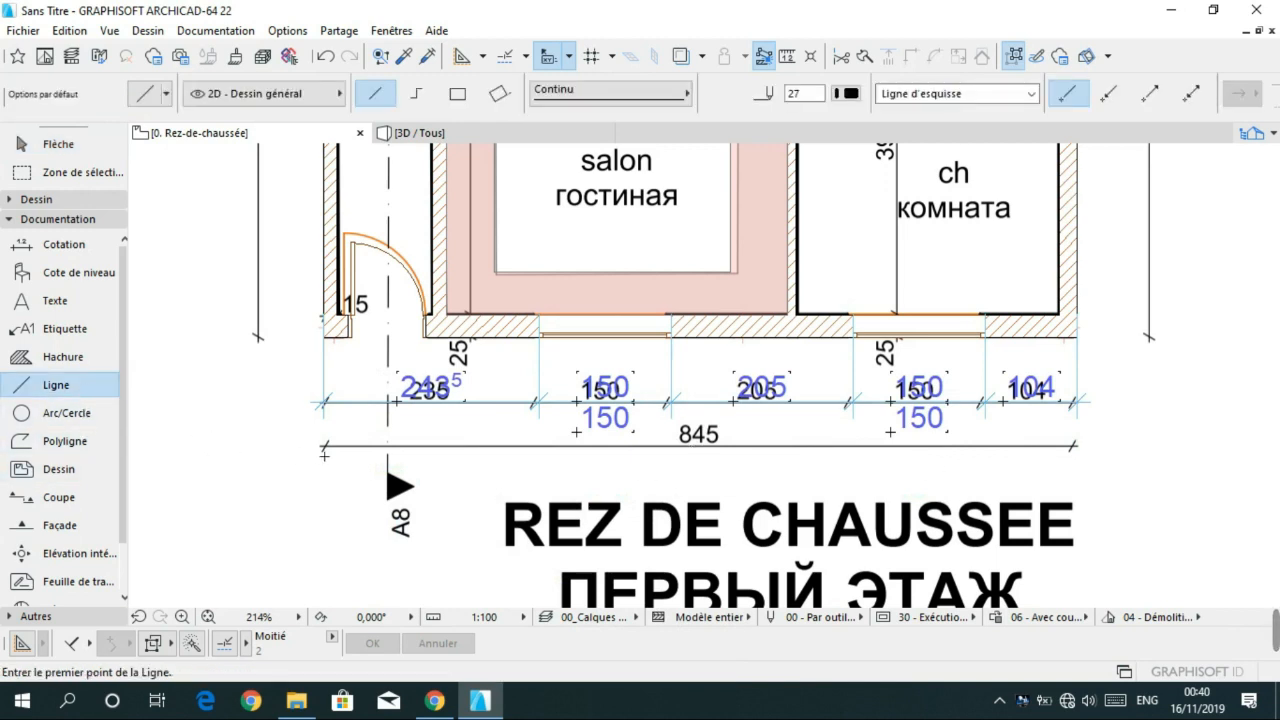
left_click(330, 448)
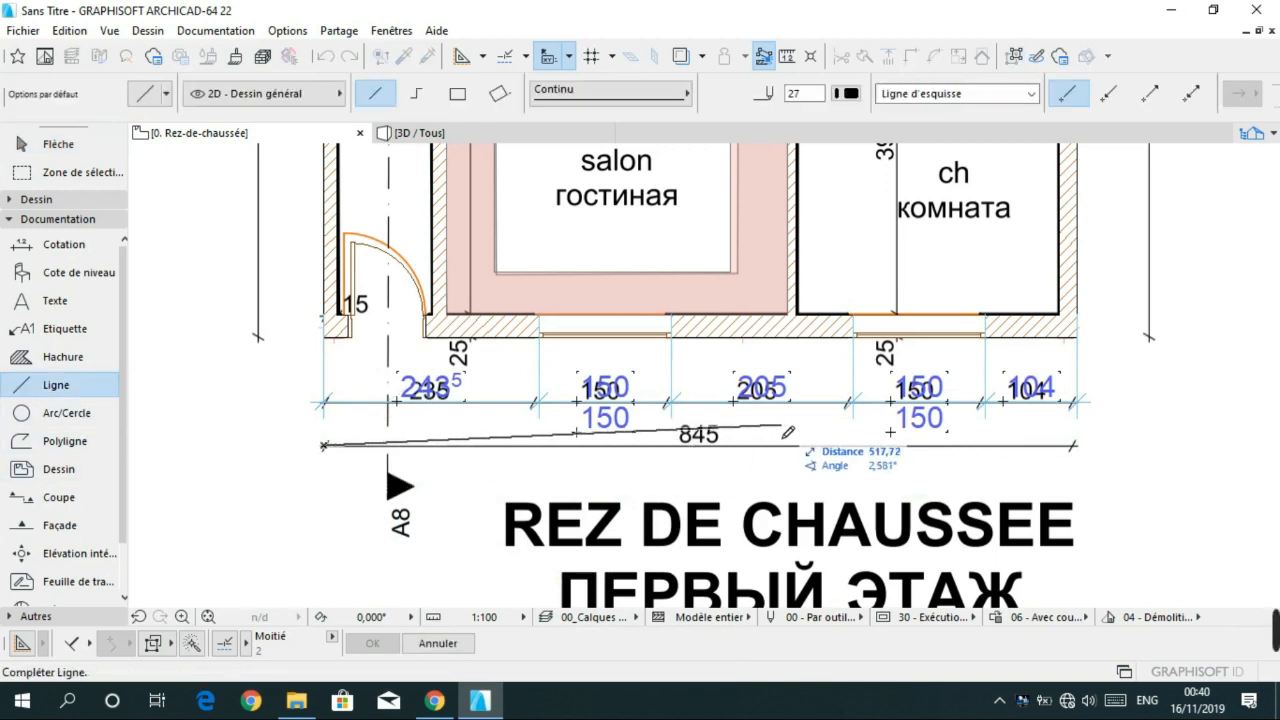
key("Escape")
key("Escape")
- Dimension the traced salon-side facade's overall width from outer corner to outer corner, placed just beyond the drawing's 845 line
left_click(40, 244)
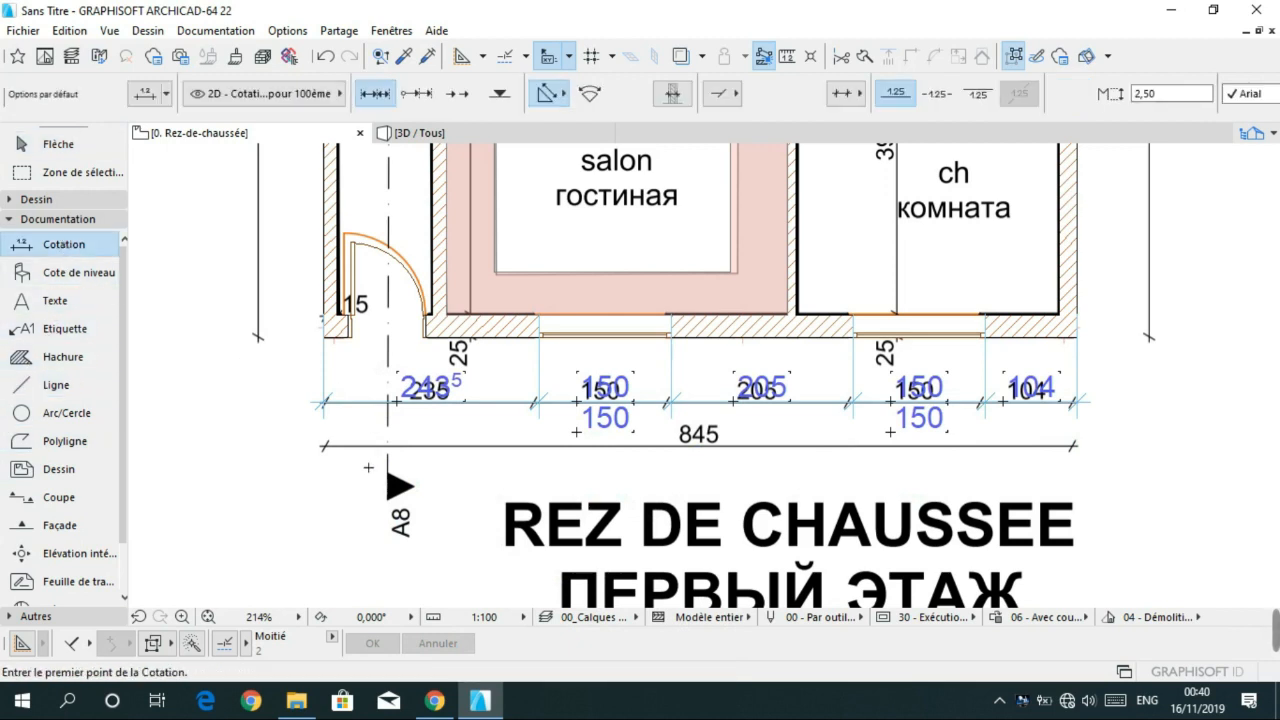
left_click(324, 338)
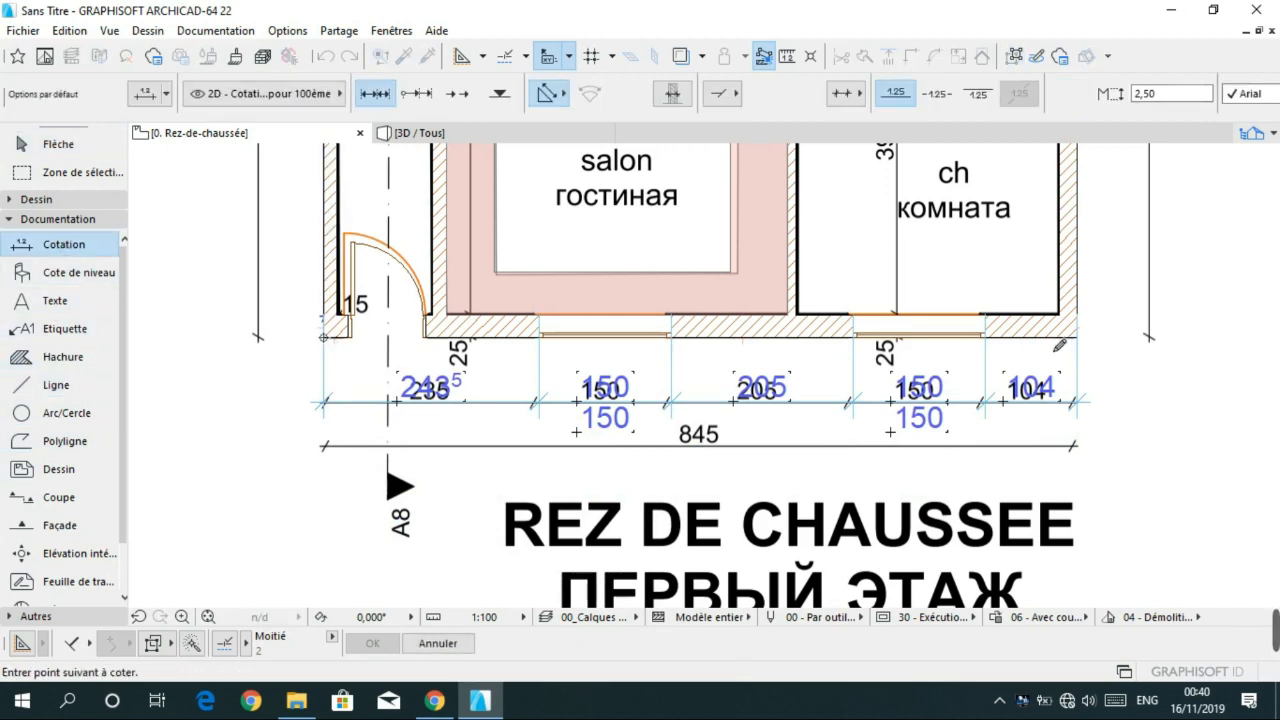
double_click(1077, 337)
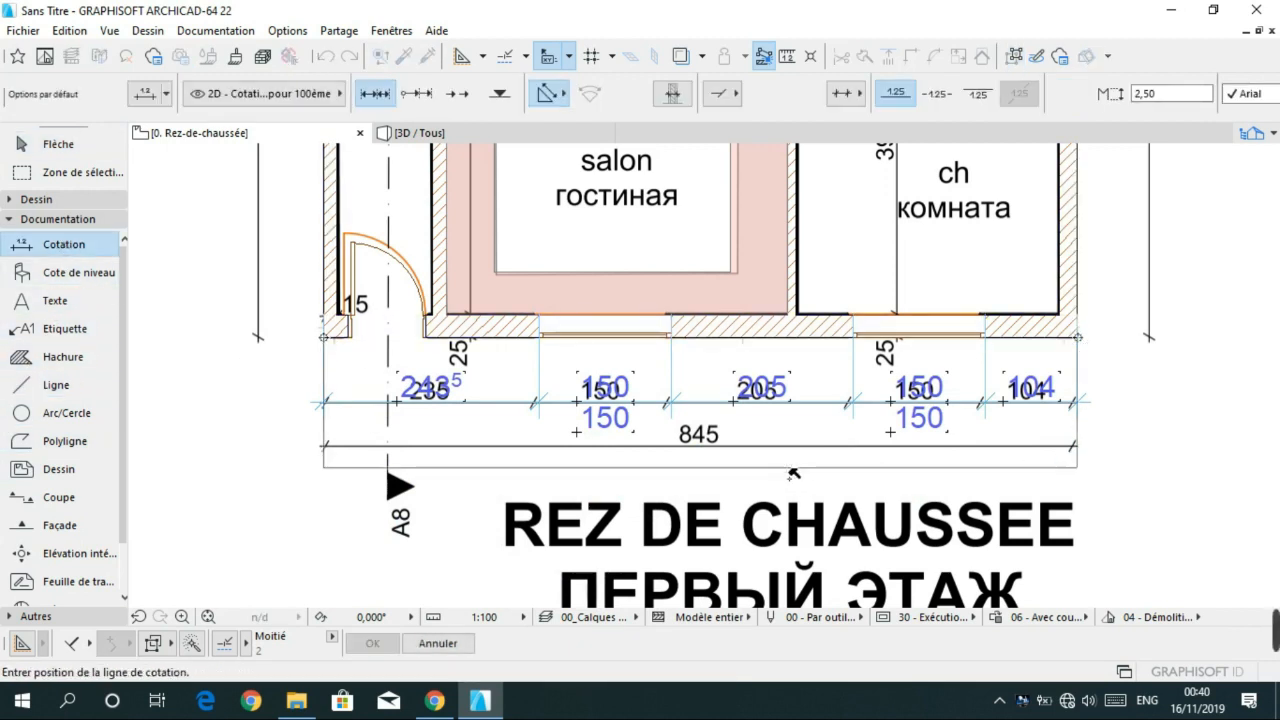
left_click(800, 480)
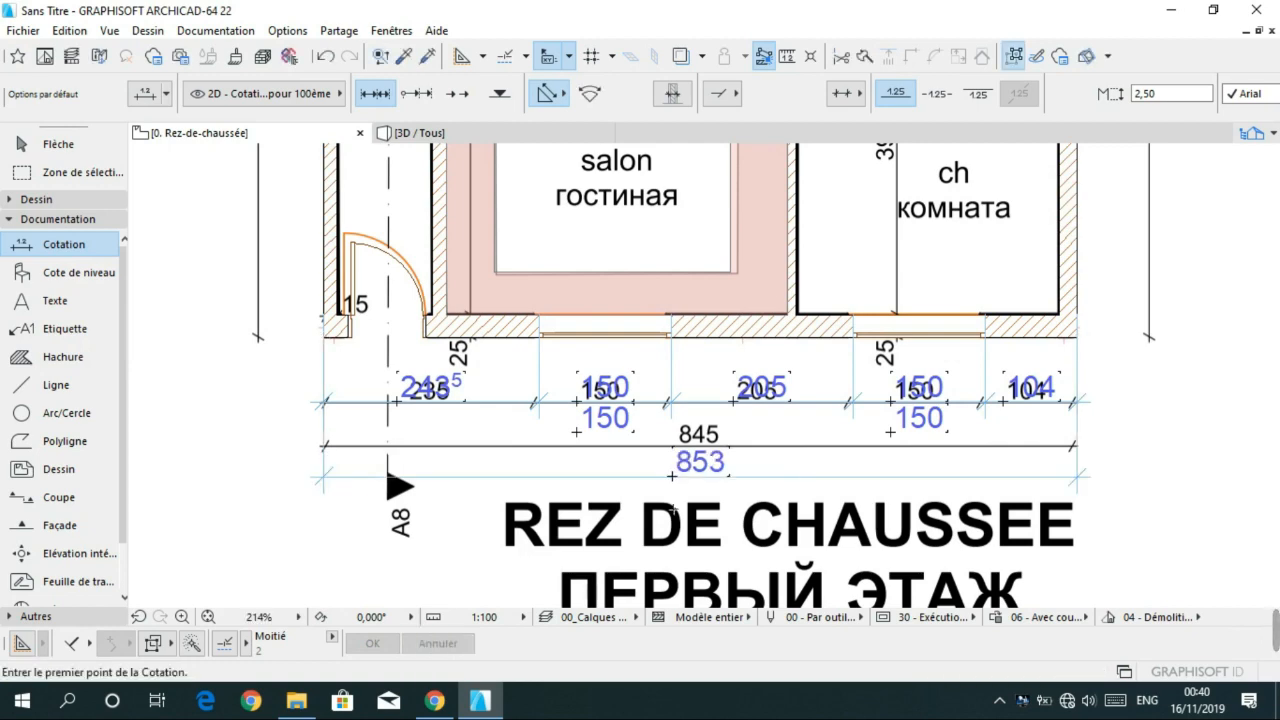
scroll(733, 484, "down", 5)
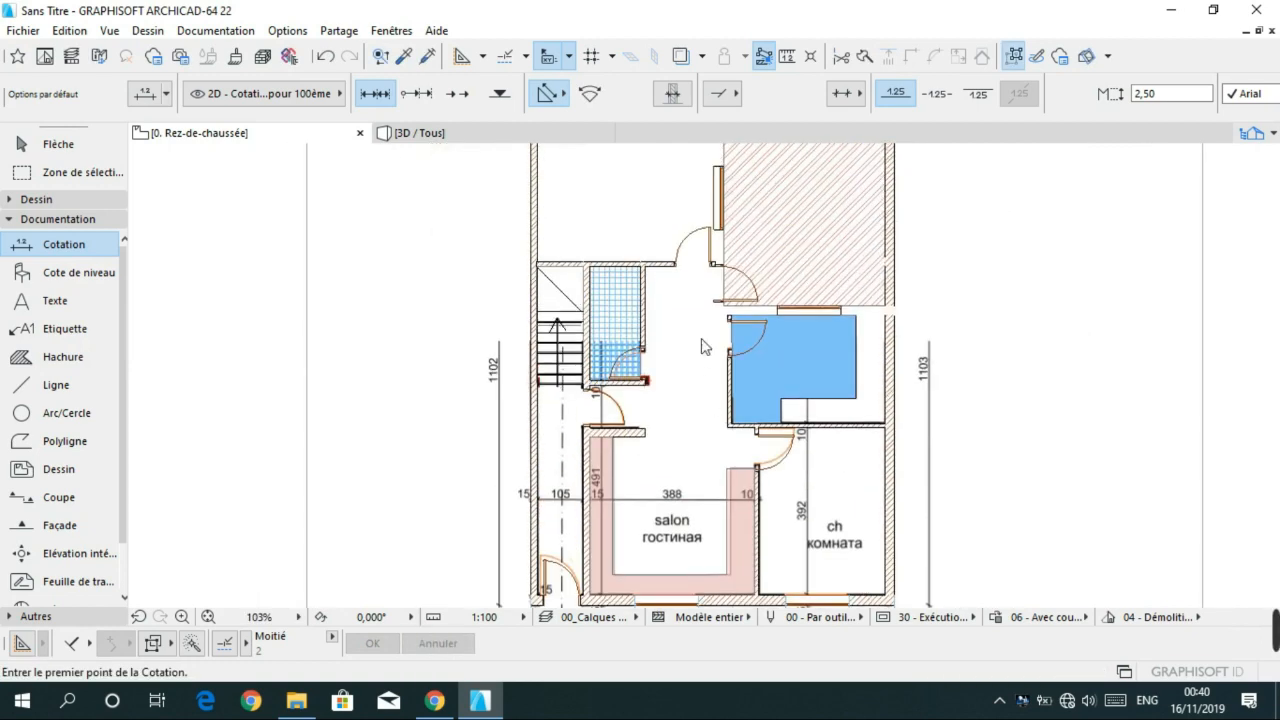
middle_click_drag(720, 355, 716, 604)
scroll(538, 379, "up", 5)
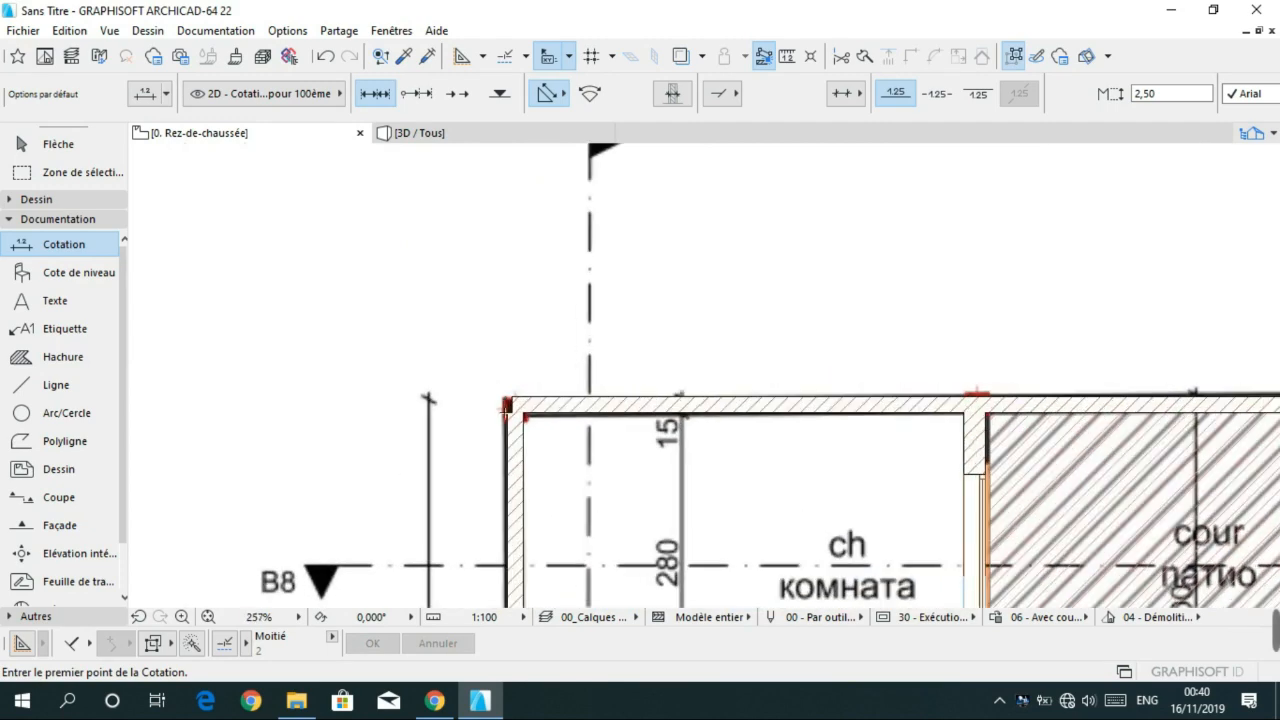
left_click(514, 402)
key("Escape")
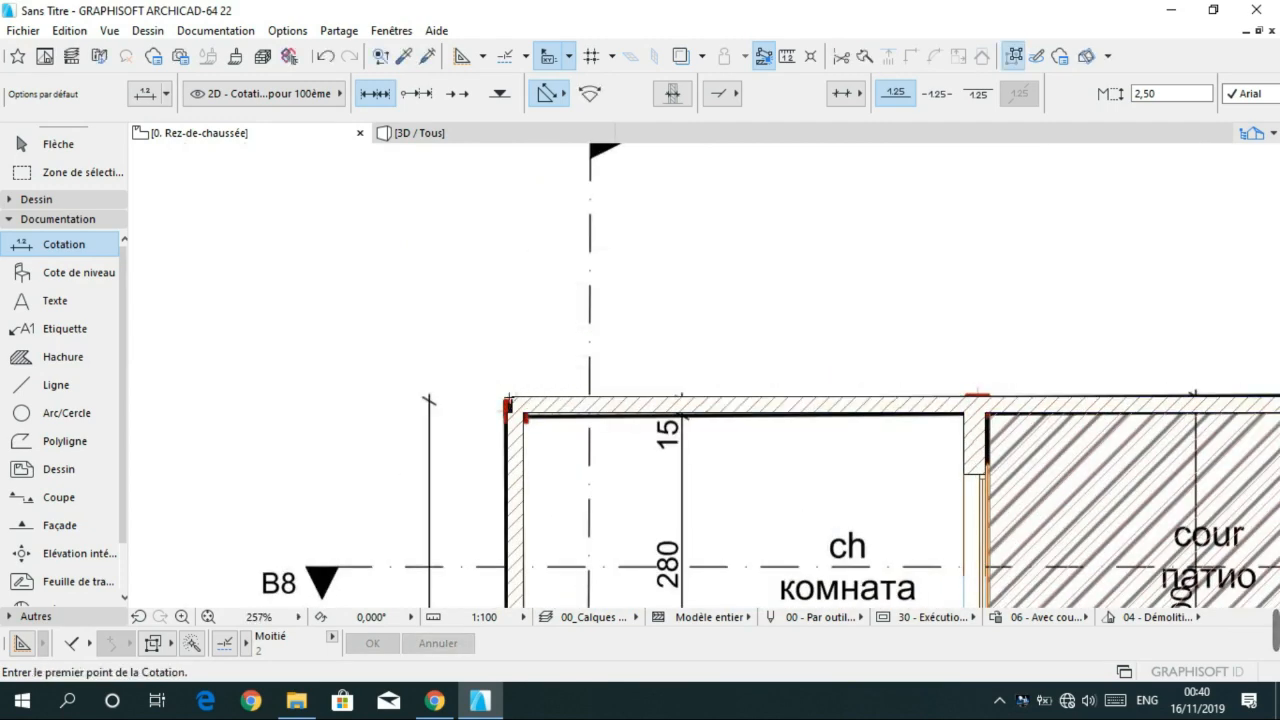
scroll(504, 394, "up", 5)
key("Escape")
left_click(537, 420)
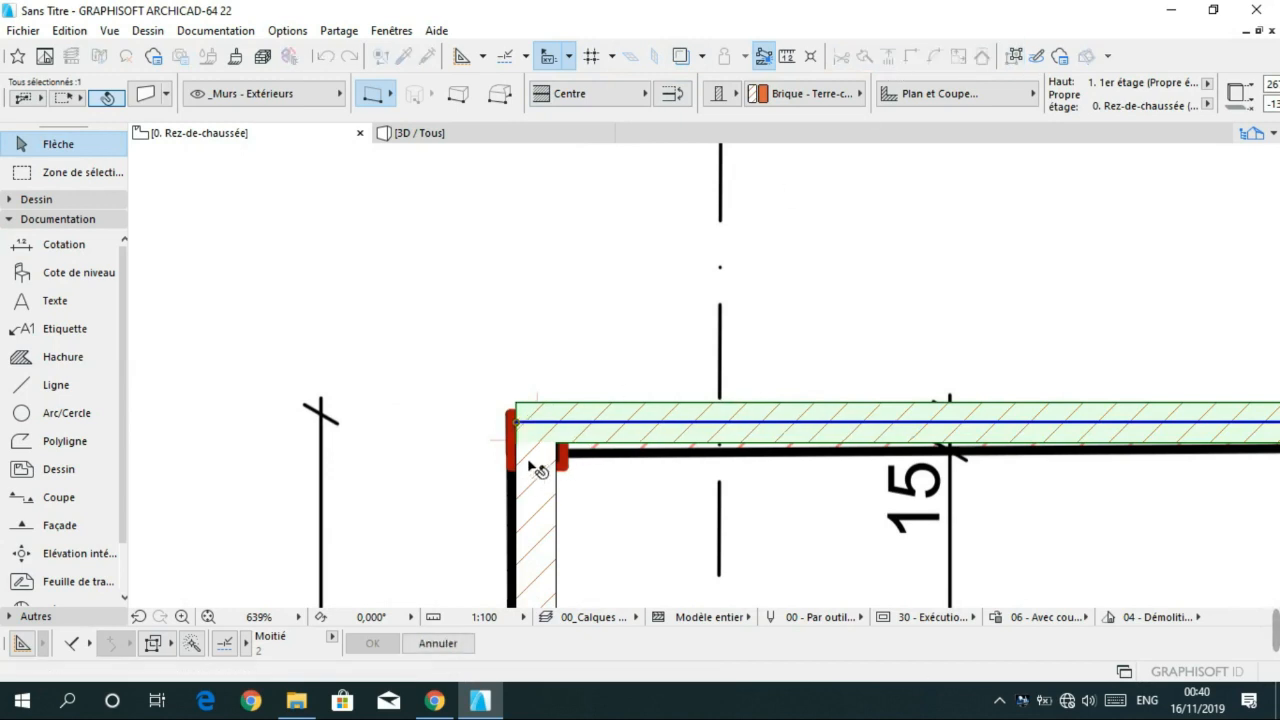
left_click(475, 437)
- Dimension the traced plan's overall width along the opposite ch–cour wall, corner to corner, placed just outside the wall
left_click(60, 244)
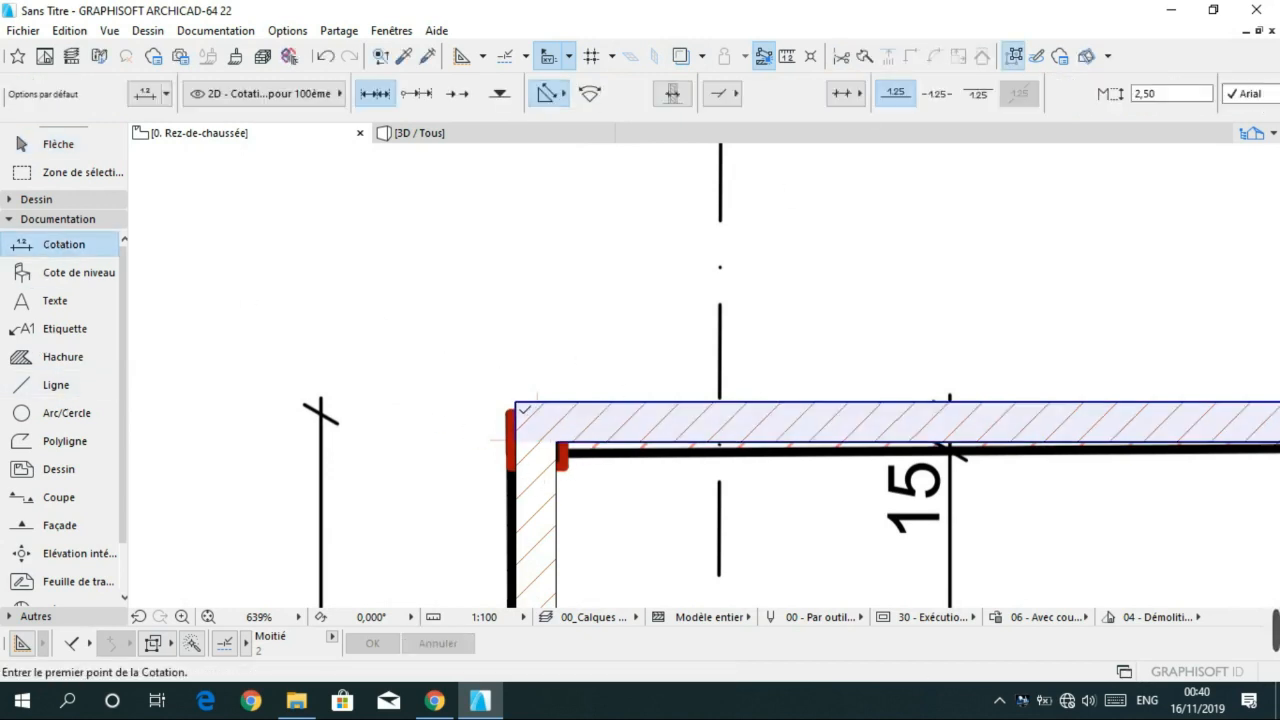
left_click(516, 402)
scroll(829, 357, "down", 5)
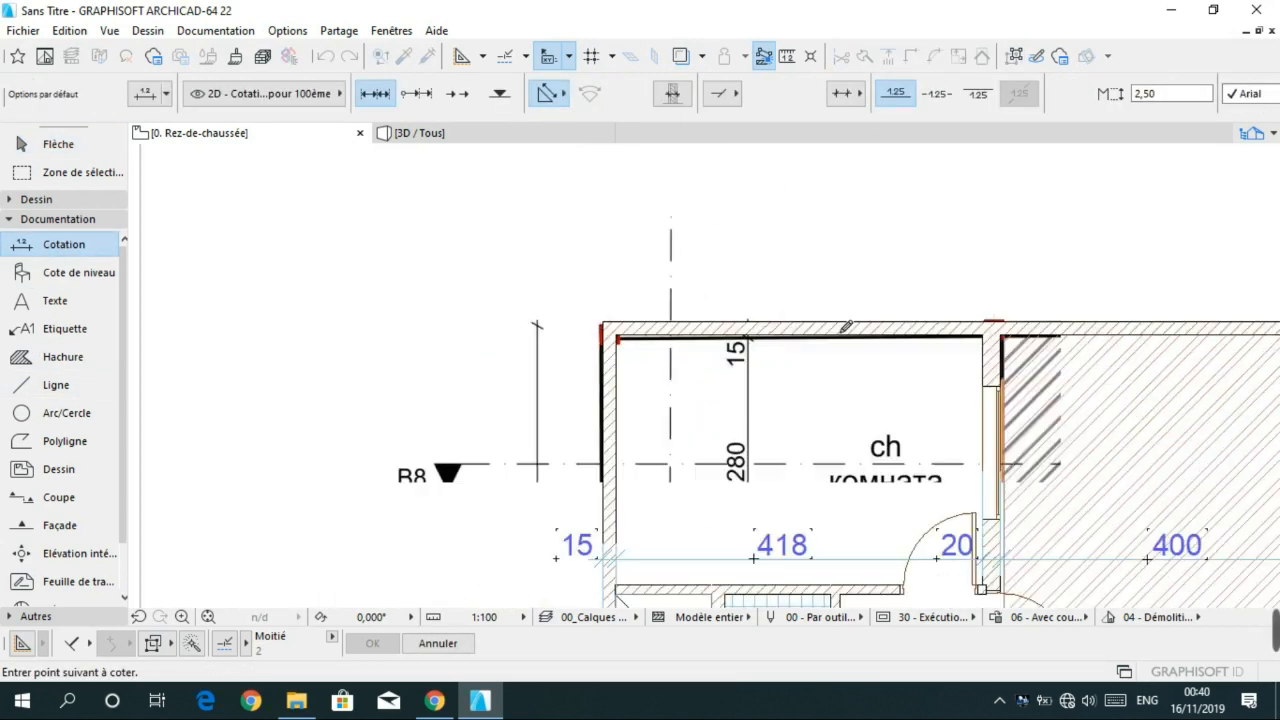
scroll(735, 296, "down", 4)
scroll(819, 311, "up", 4)
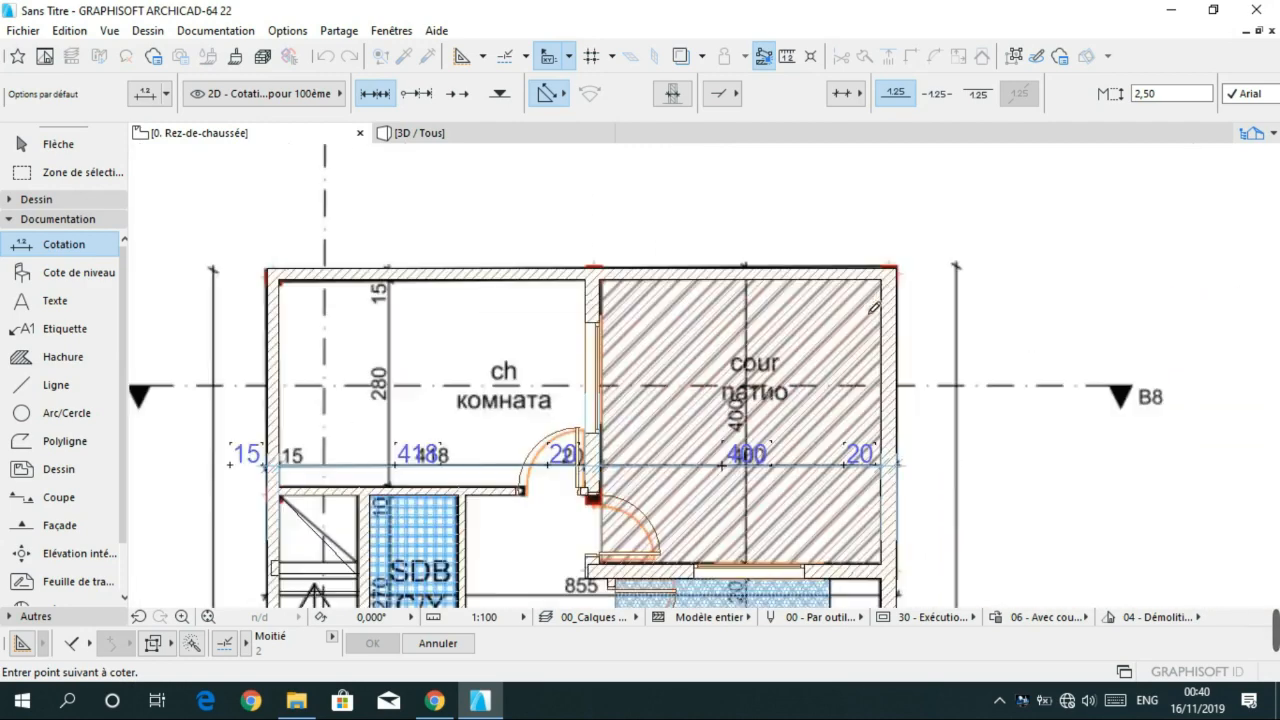
left_click(882, 258)
double_click(614, 222)
left_click(617, 225)
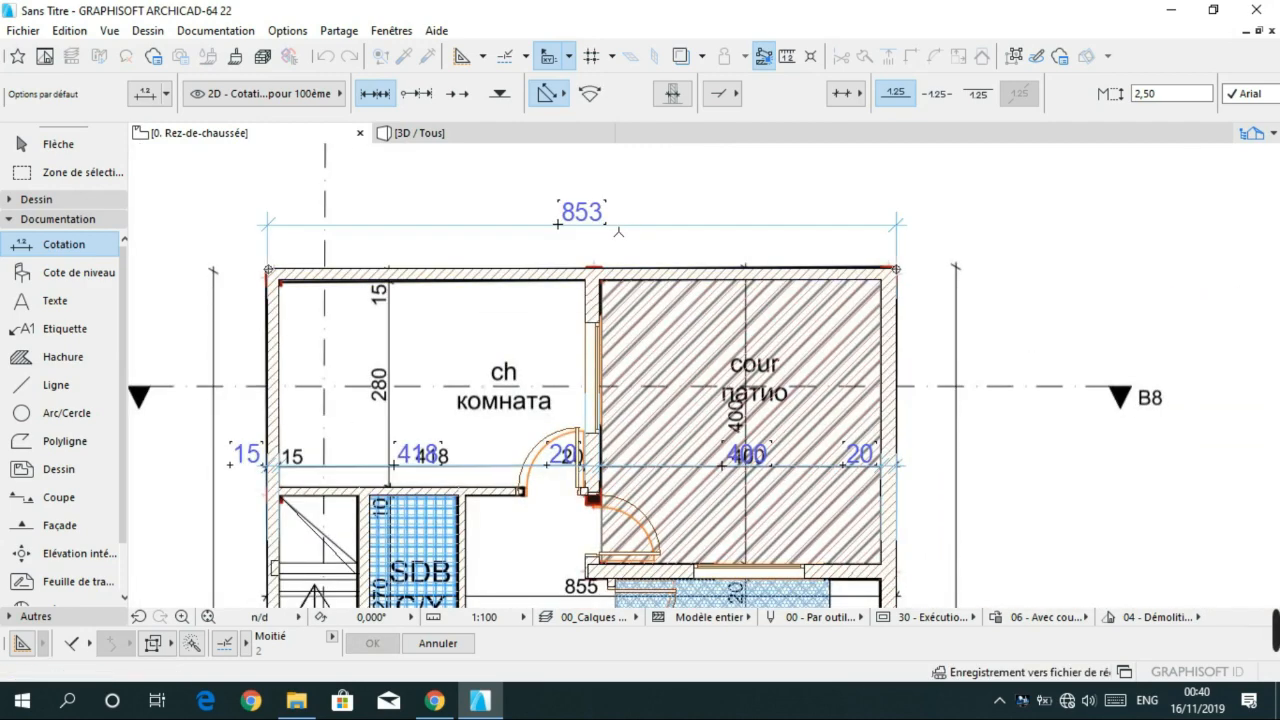
key("Escape")
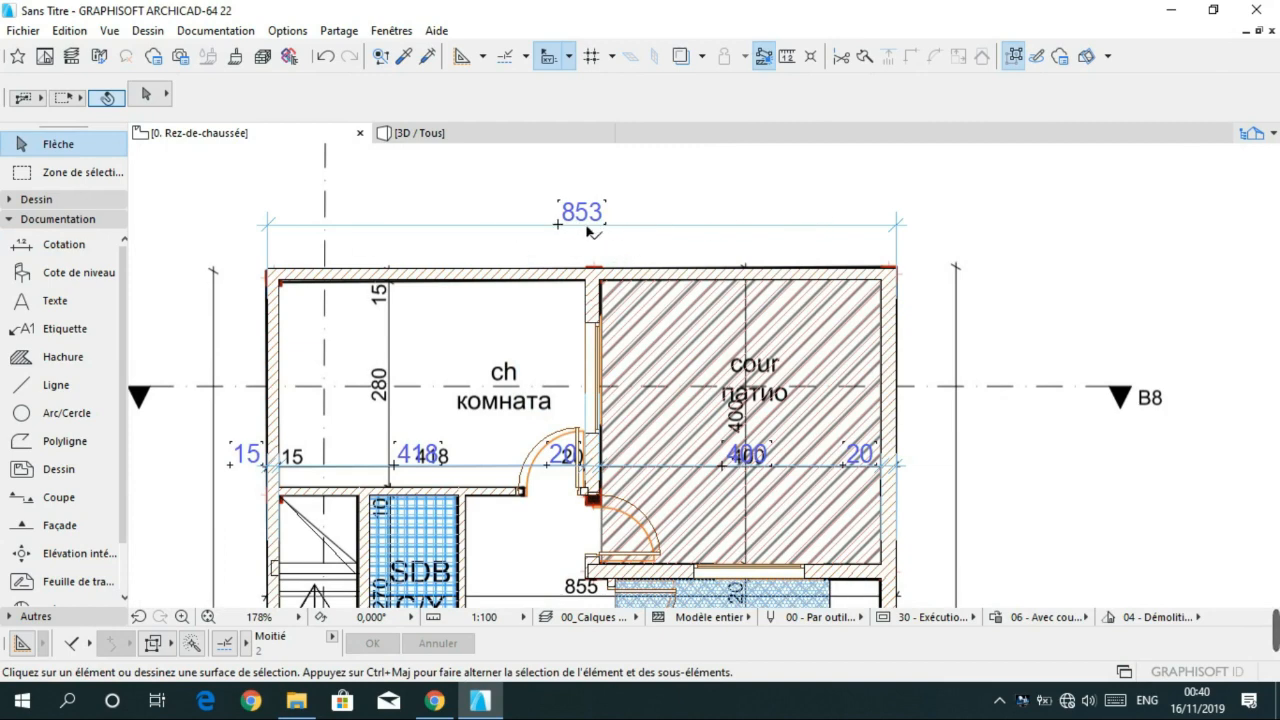
- Compare the traced plan's overall width dimensions with the drawing's 845 line, and inspect the untraced copy of the plan beside it
scroll(642, 333, "down", 4)
middle_click_drag(680, 375, 658, 201)
middle_click_drag(648, 443, 642, 266)
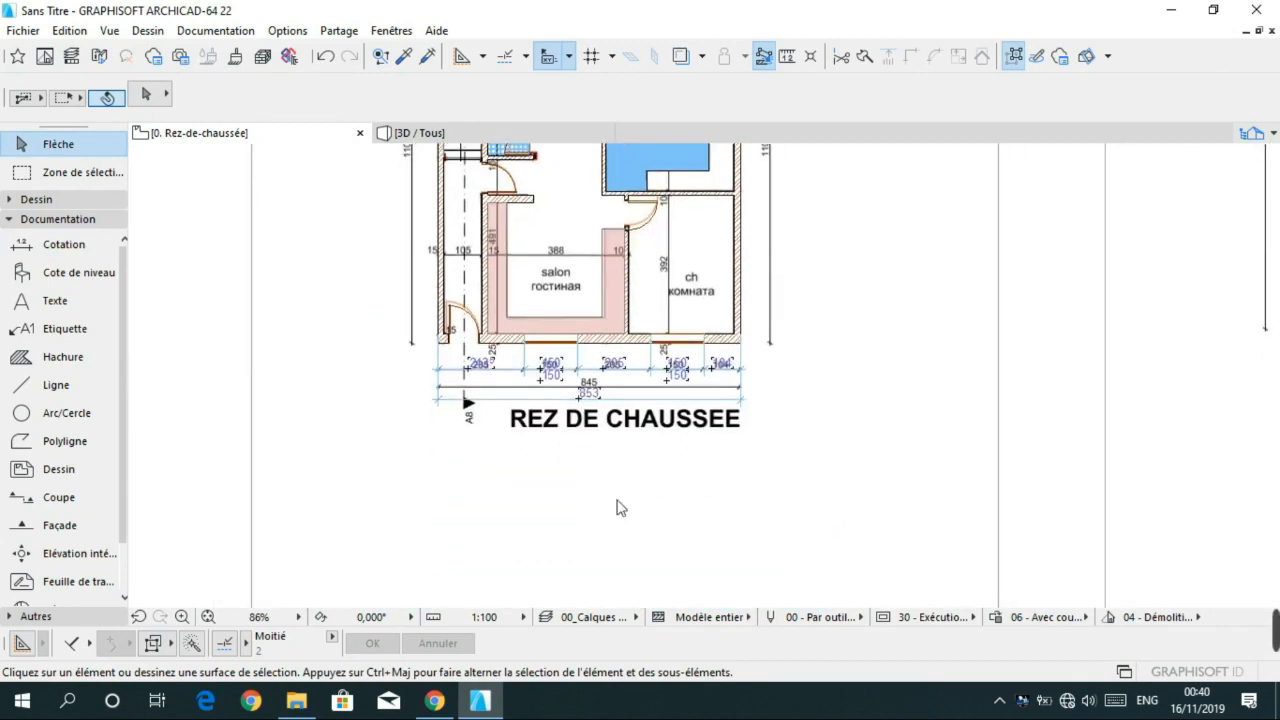
scroll(606, 488, "up", 5)
middle_click_drag(562, 205, 617, 358)
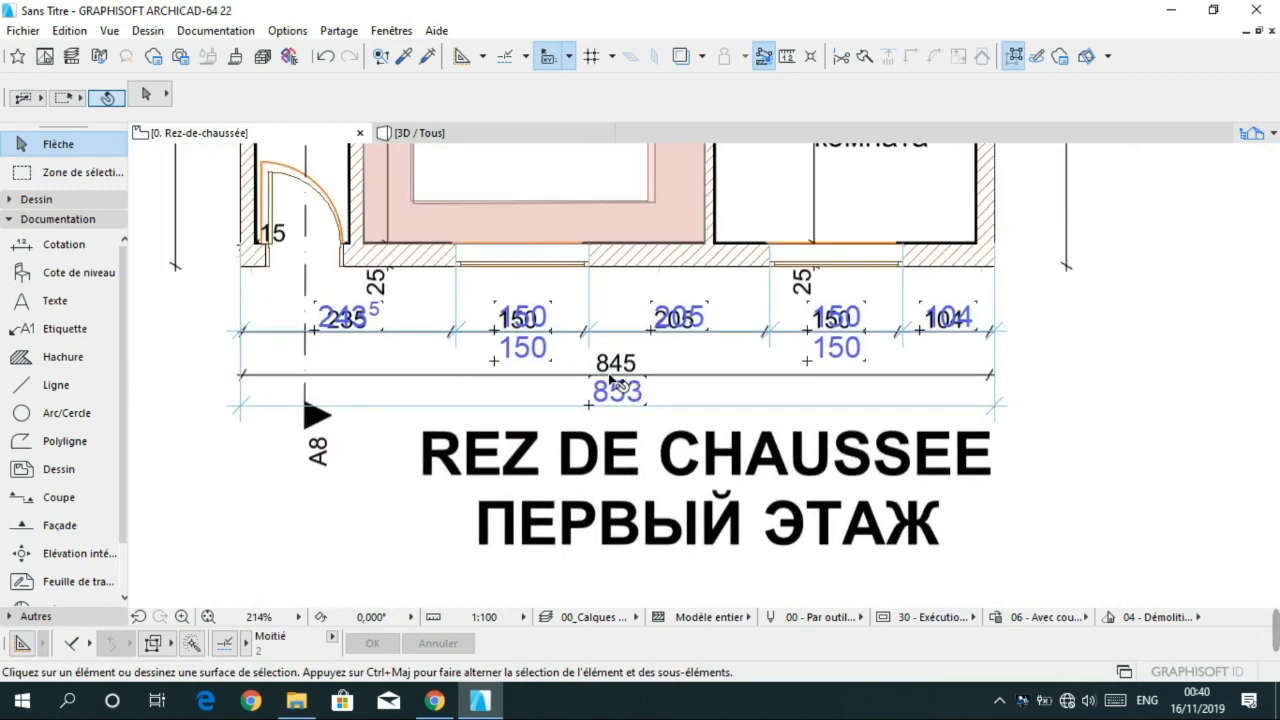
scroll(865, 326, "down", 3)
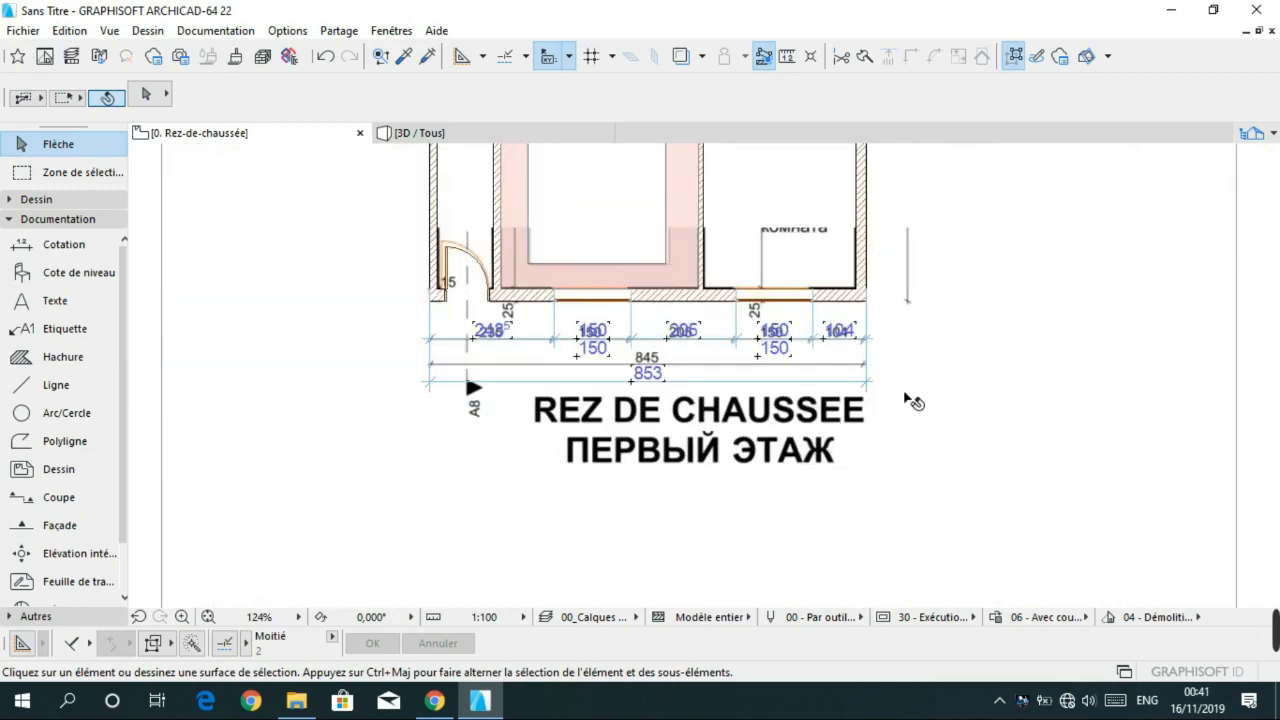
scroll(905, 398, "down", 2)
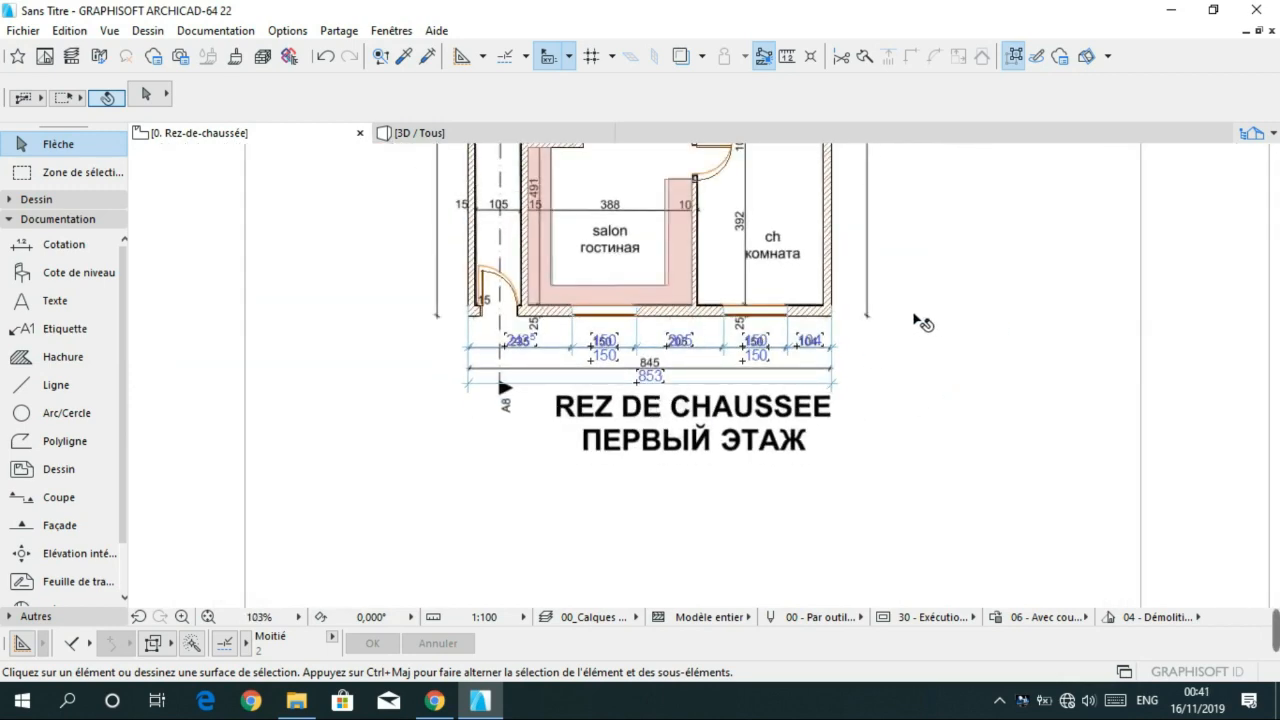
middle_click_drag(920, 322, 657, 440)
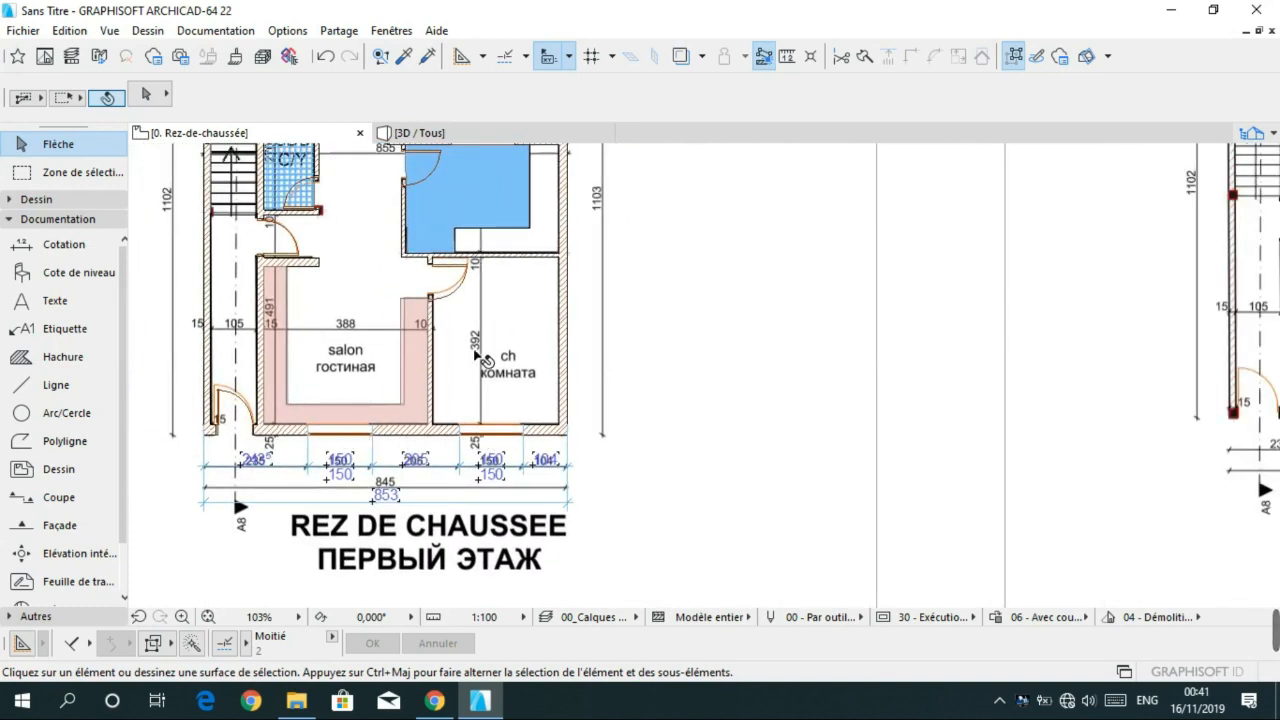
scroll(483, 360, "down", 3)
middle_click_drag(657, 363, 466, 340)
middle_click_drag(742, 244, 810, 284)
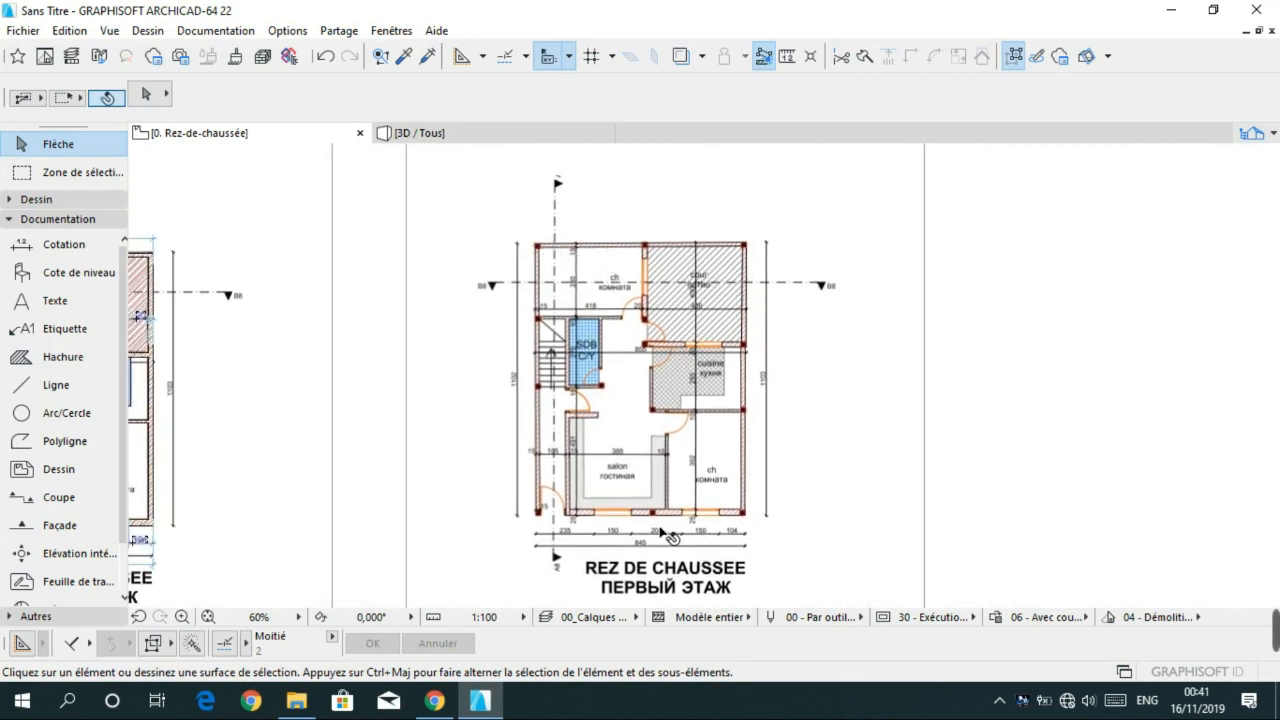
scroll(668, 537, "up", 3)
scroll(668, 452, "down", 3)
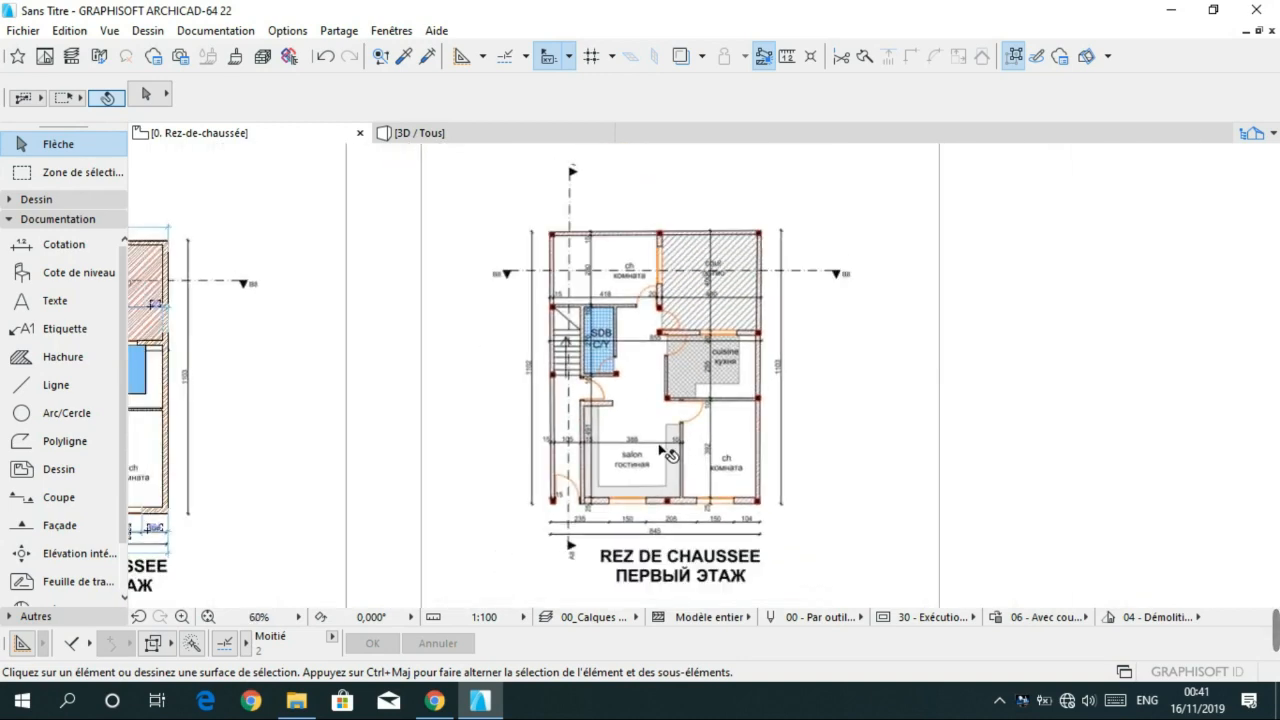
- Dimension the untraced plan copy's overall width along its outer ch–cour wall, from corner to corner, placed just outside the wall
left_click(62, 244)
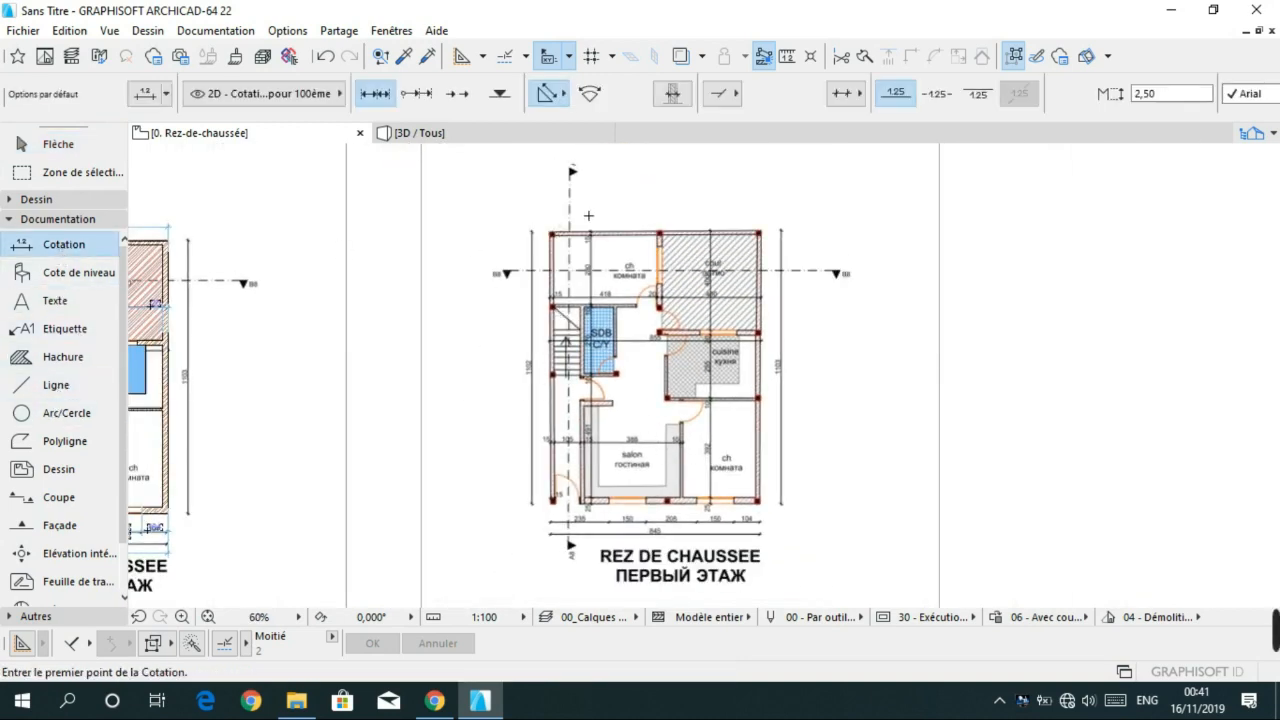
left_click(554, 234)
scroll(718, 246, "up", 4)
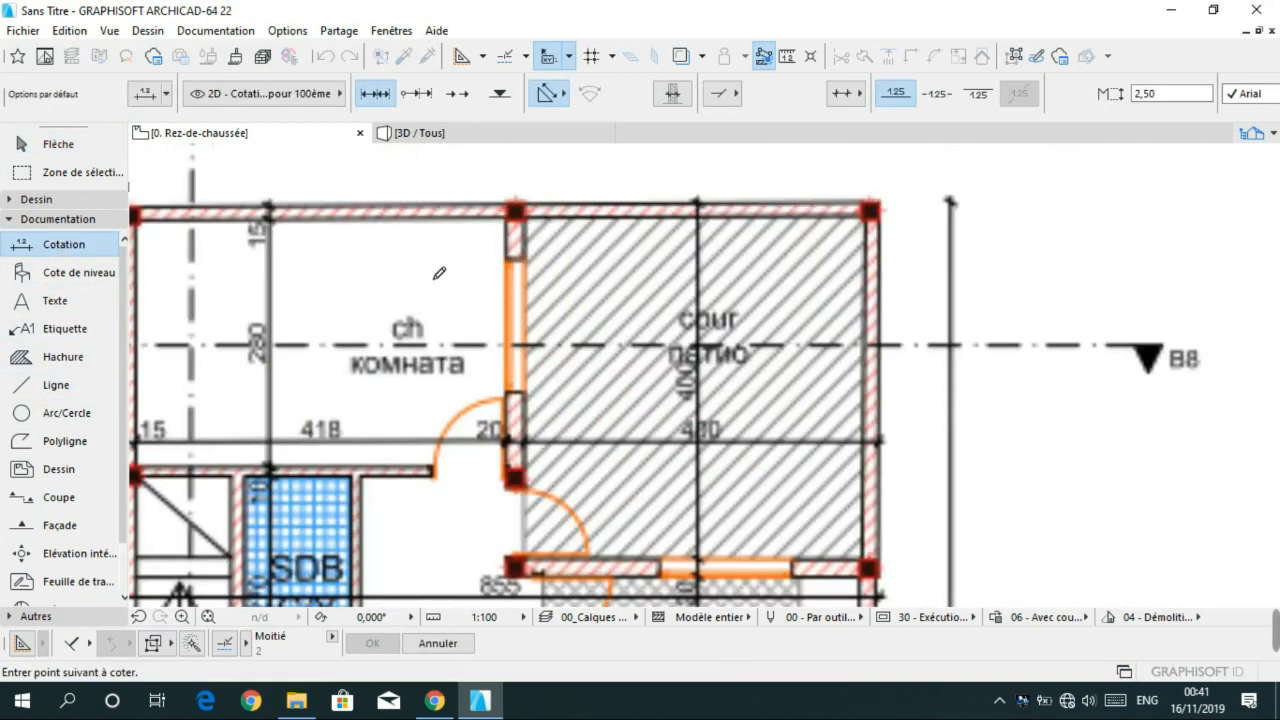
middle_click_drag(336, 268, 756, 358)
key("Escape")
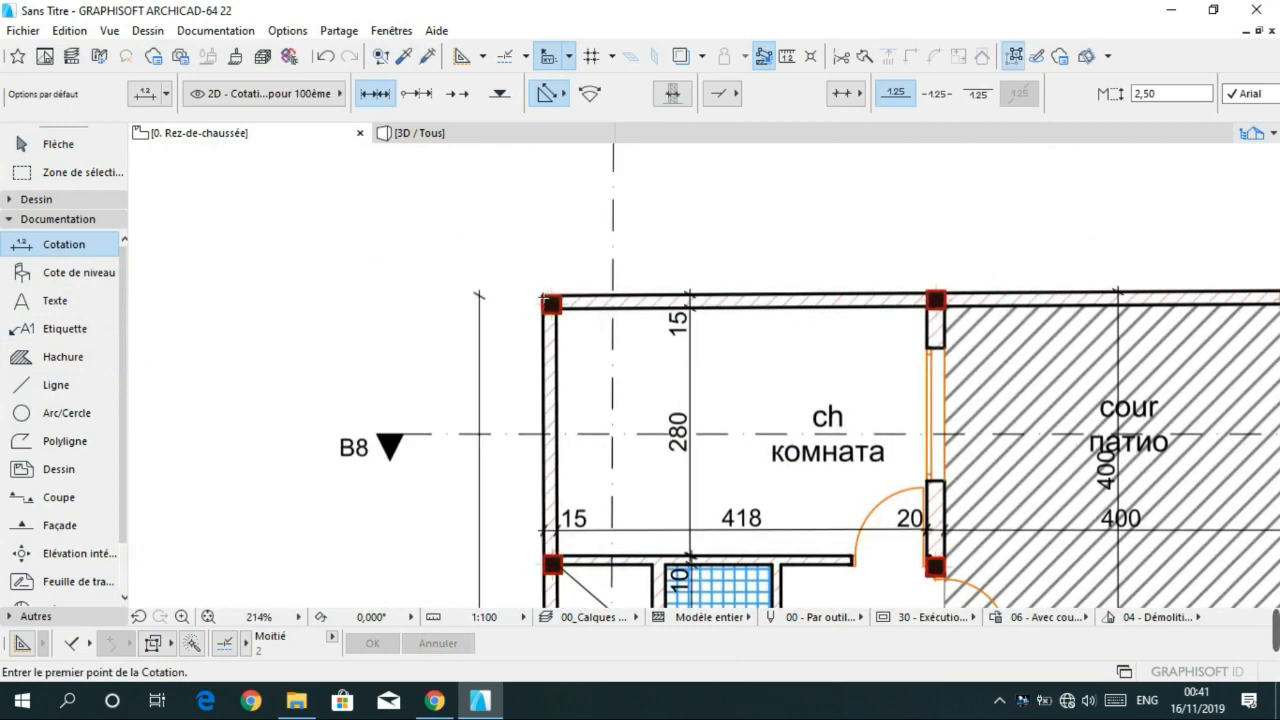
left_click(548, 298)
scroll(970, 300, "right", 5)
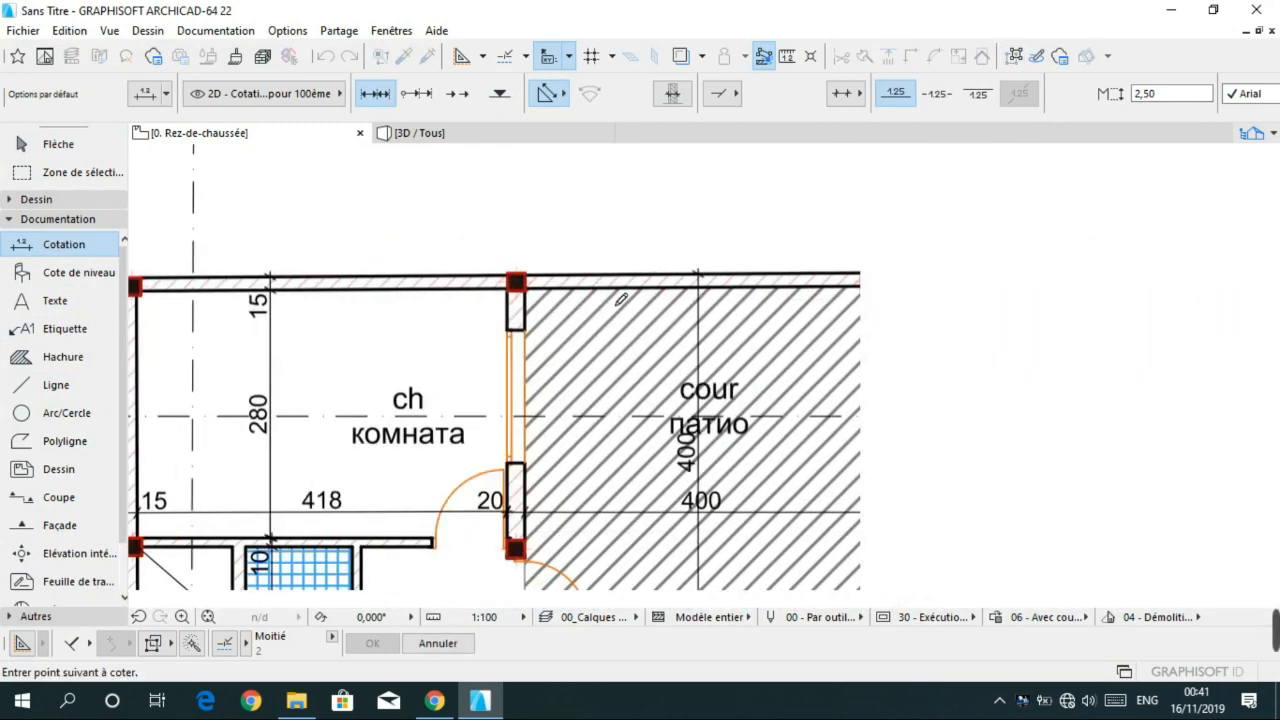
scroll(510, 277, "down", 1)
middle_click_drag(510, 277, 680, 459)
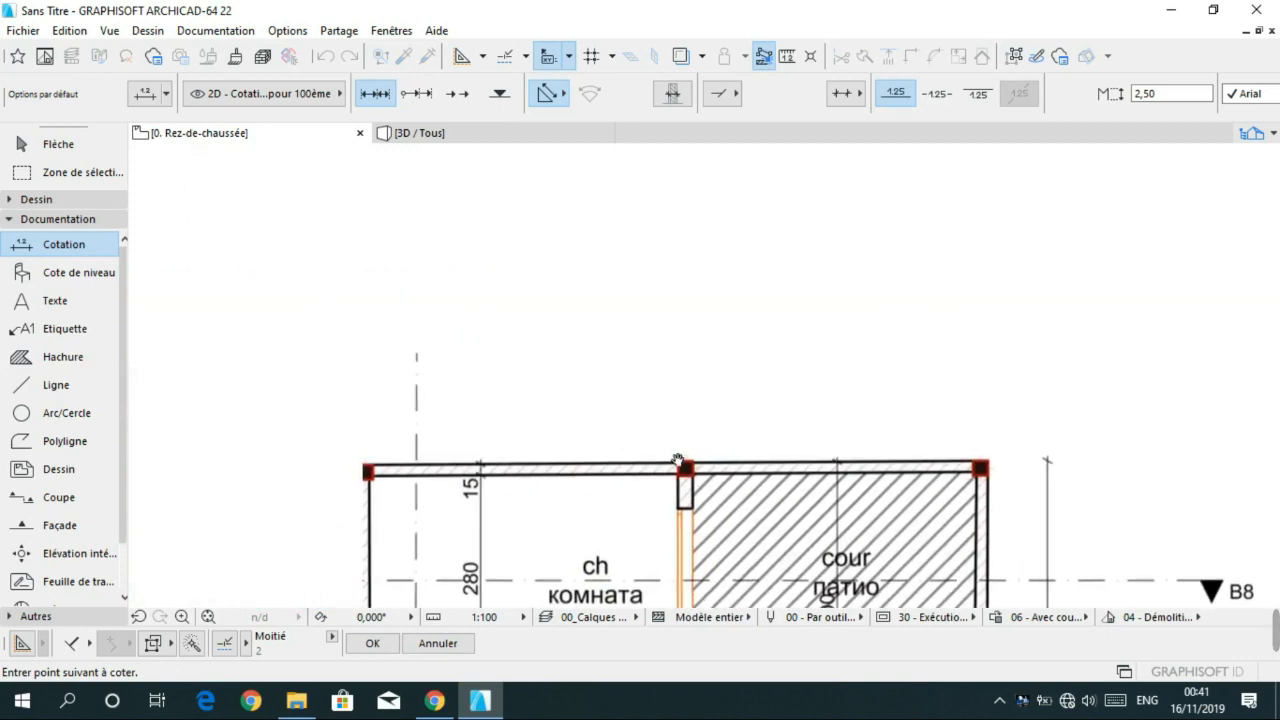
double_click(643, 380)
left_click(642, 388)
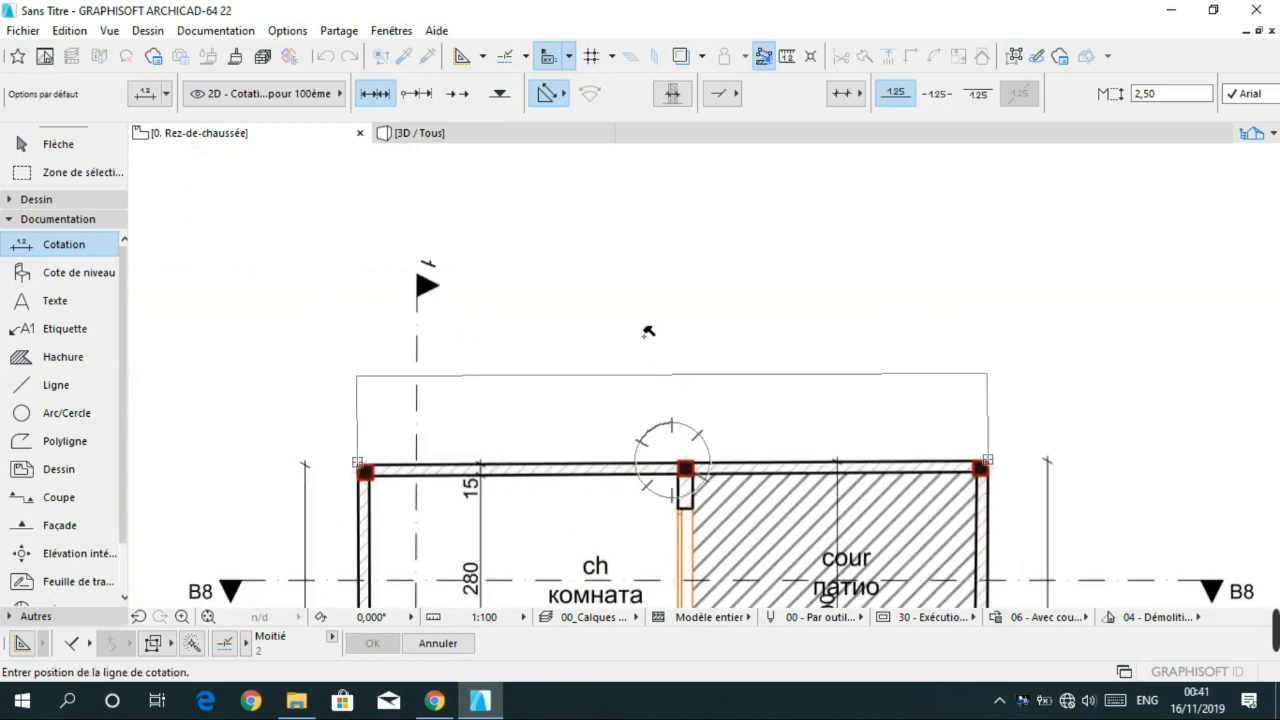
left_click(624, 418)
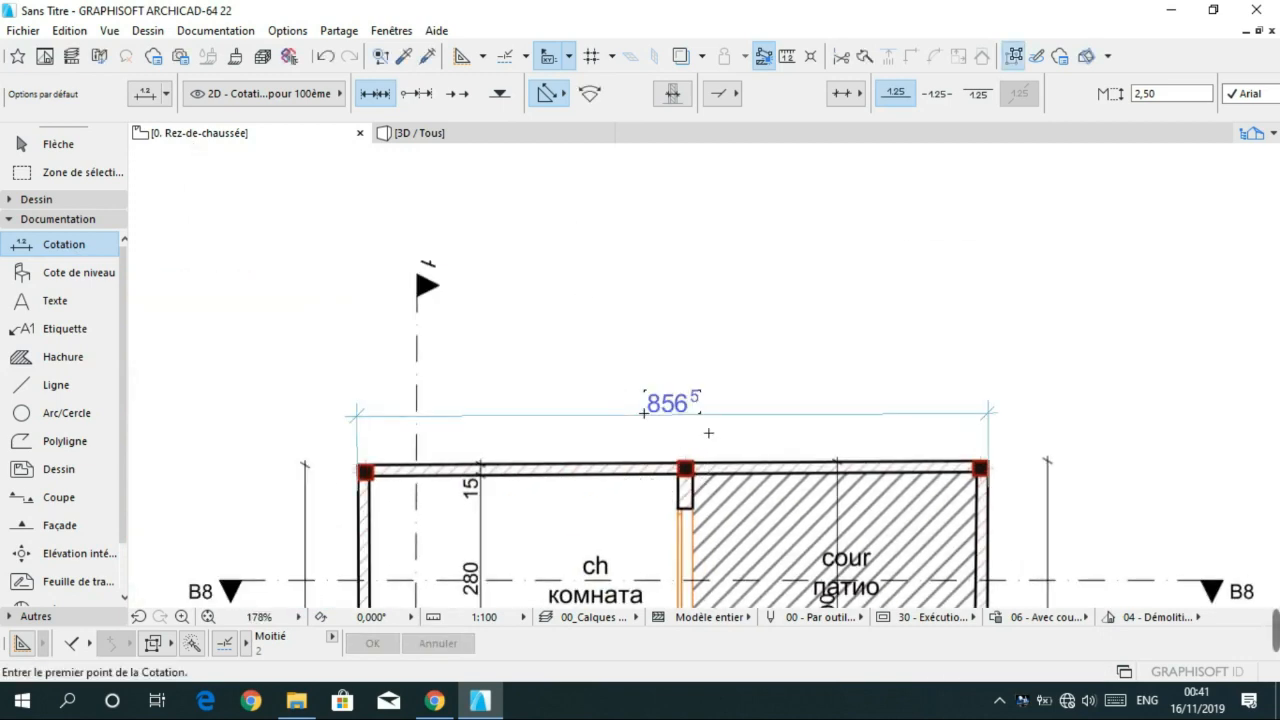
- Dimension the untraced plan copy's overall salon-side width between its outer corners, placed on the drawing's own 845 dimension line
scroll(509, 519, "down", 1)
middle_click_drag(630, 603, 617, 411)
middle_click_drag(636, 520, 616, 391)
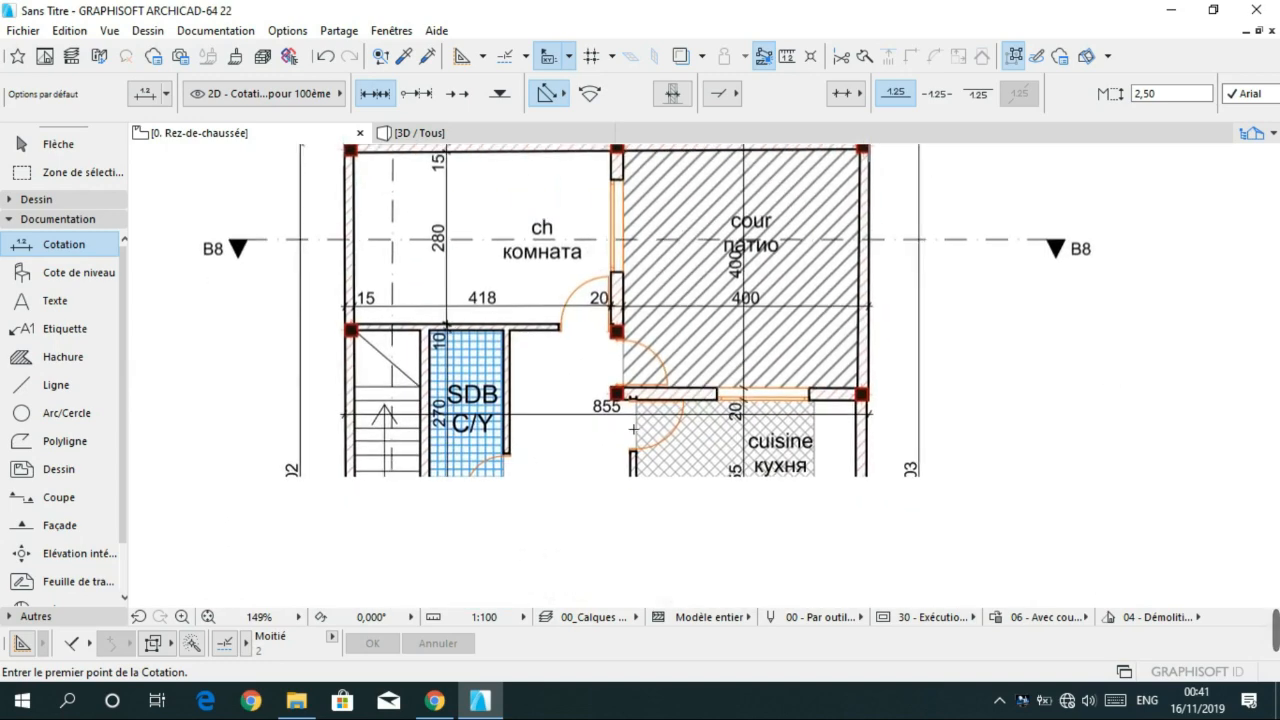
scroll(616, 388, "down", 4)
middle_click_drag(630, 290, 599, 87)
scroll(498, 422, "up", 5)
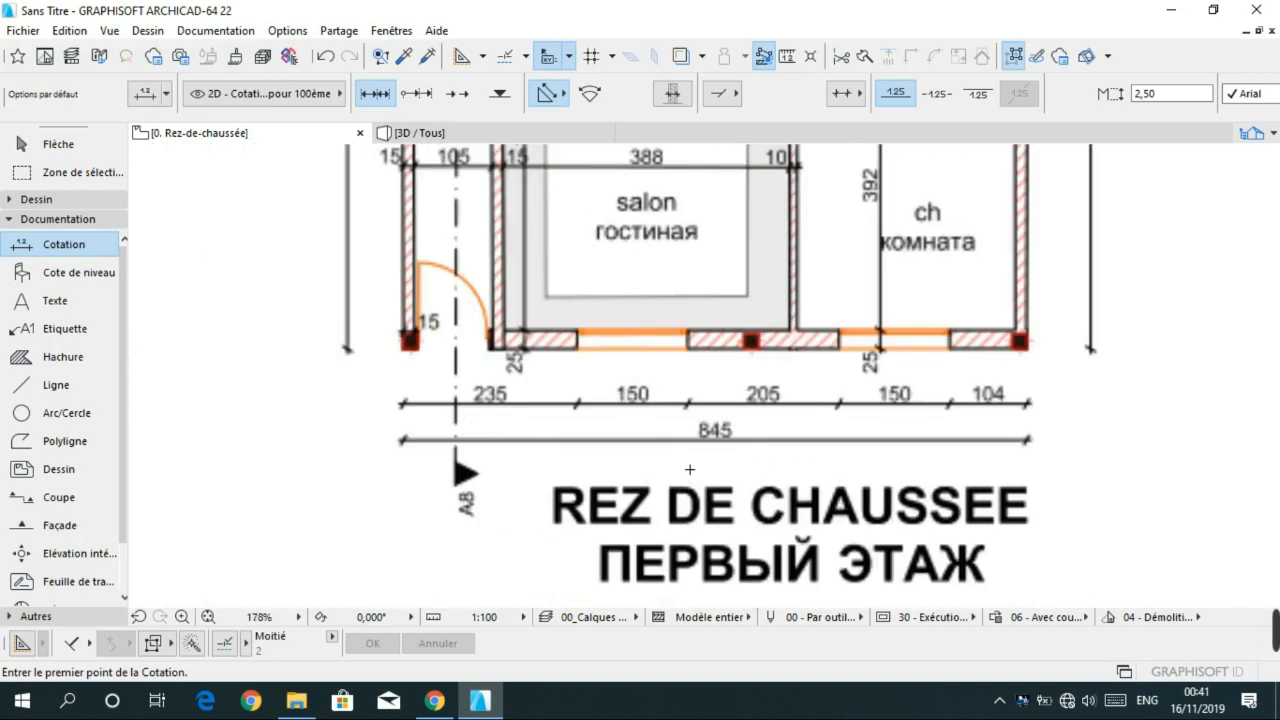
left_click(407, 352)
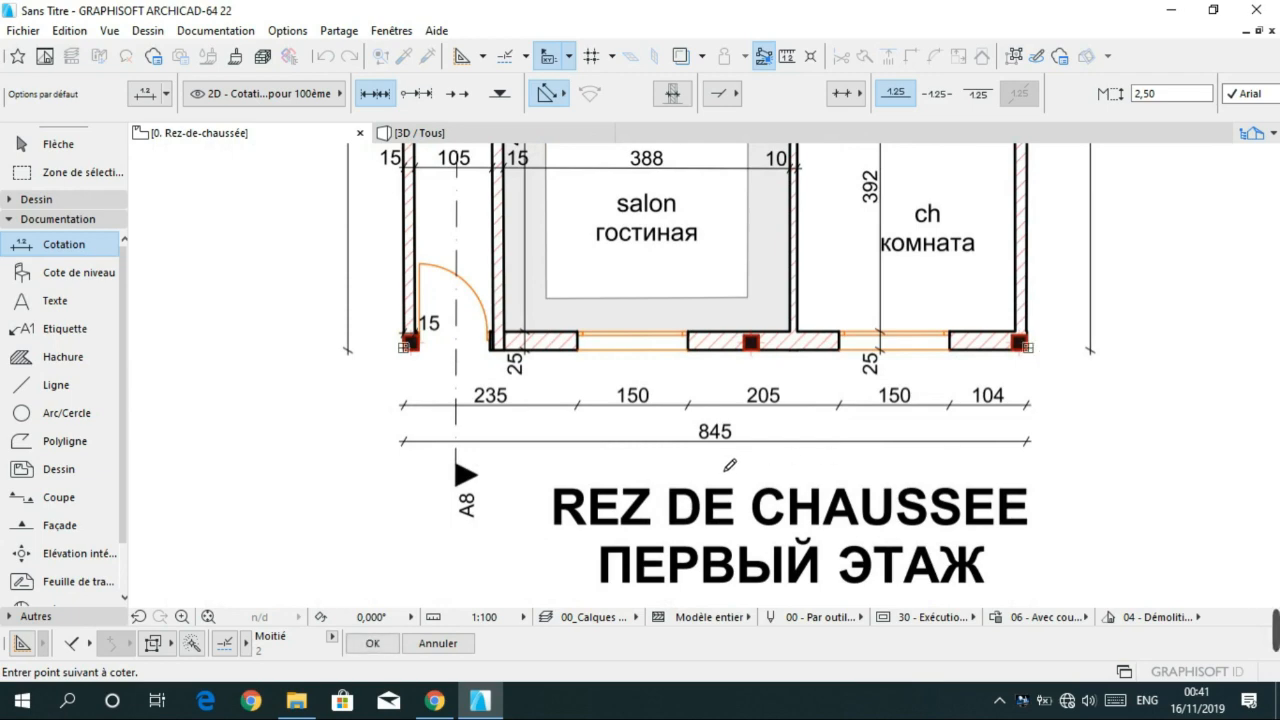
double_click(730, 464)
left_click(730, 445)
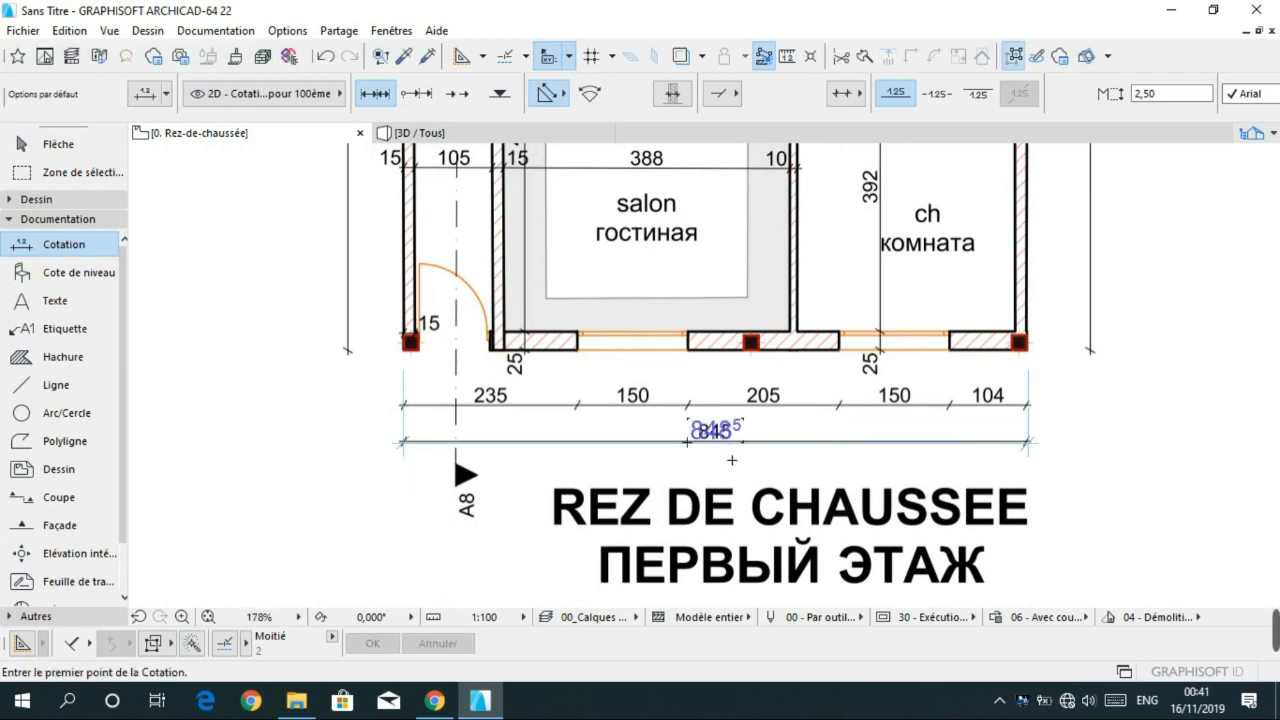
- Move the untraced copy's new salon-side overall dimension just beyond the 845 line so both values can be read separately
scroll(737, 450, "up", 5)
key("Escape")
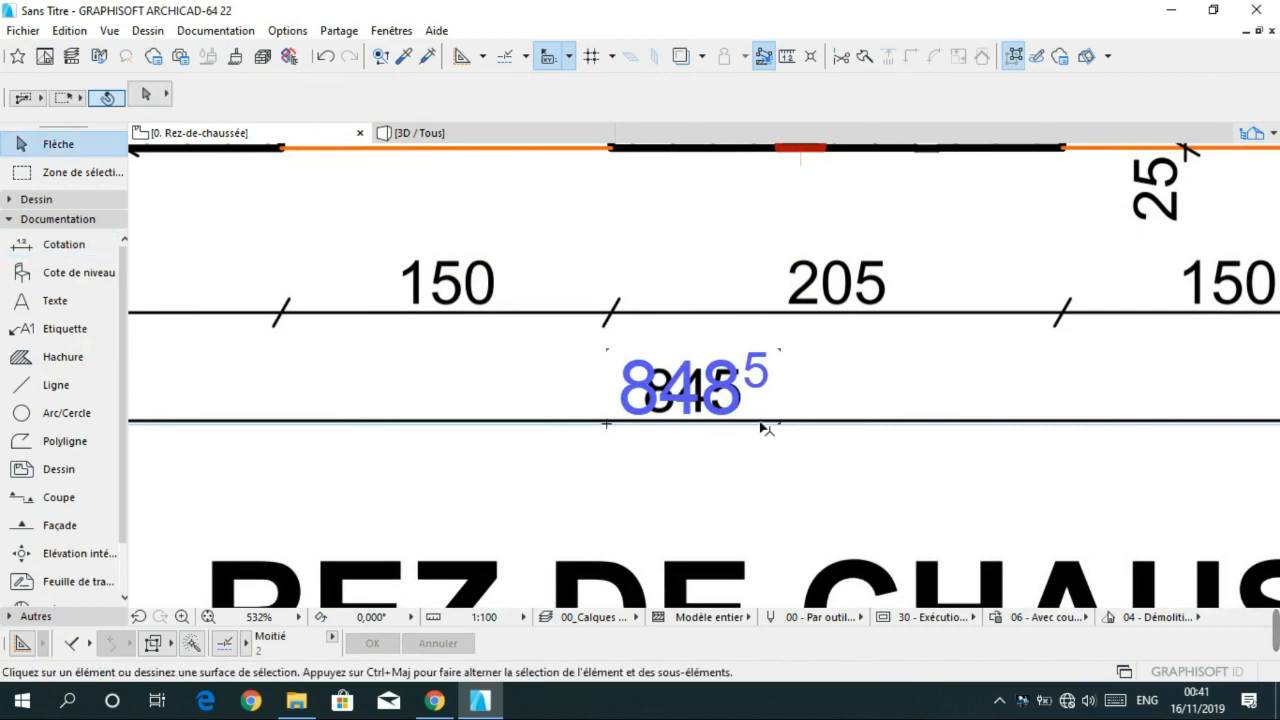
left_click_drag(766, 423, 757, 491)
scroll(757, 494, "down", 3)
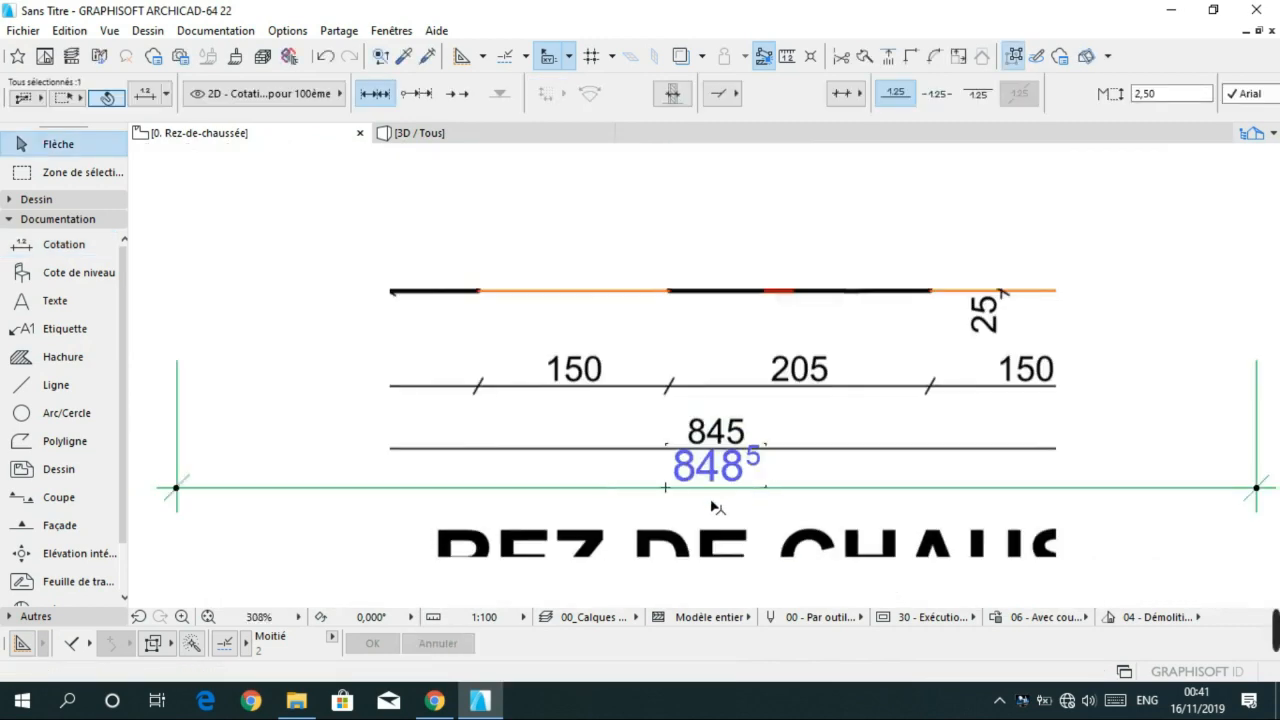
- Compare the untraced copy's overall width dimensions on both ends with those of the traced plan beside it
scroll(757, 466, "down", 5)
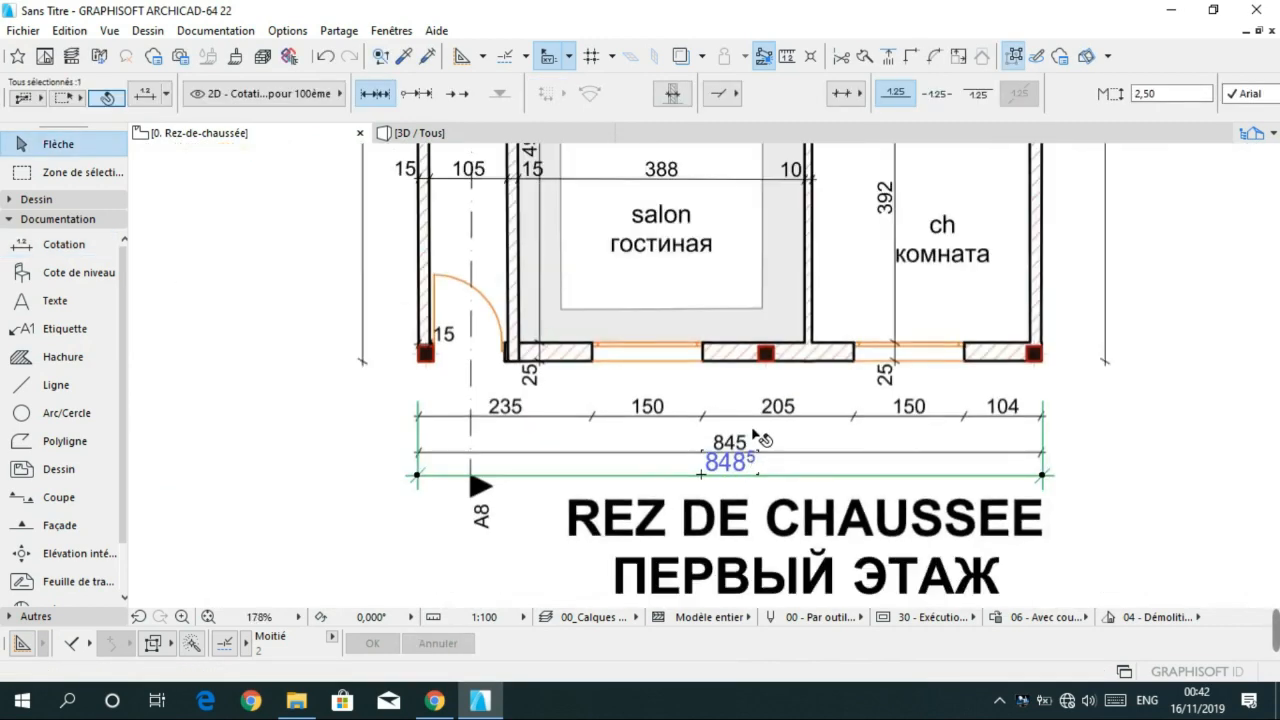
middle_click_drag(762, 446, 776, 657)
middle_click_drag(765, 304, 794, 575)
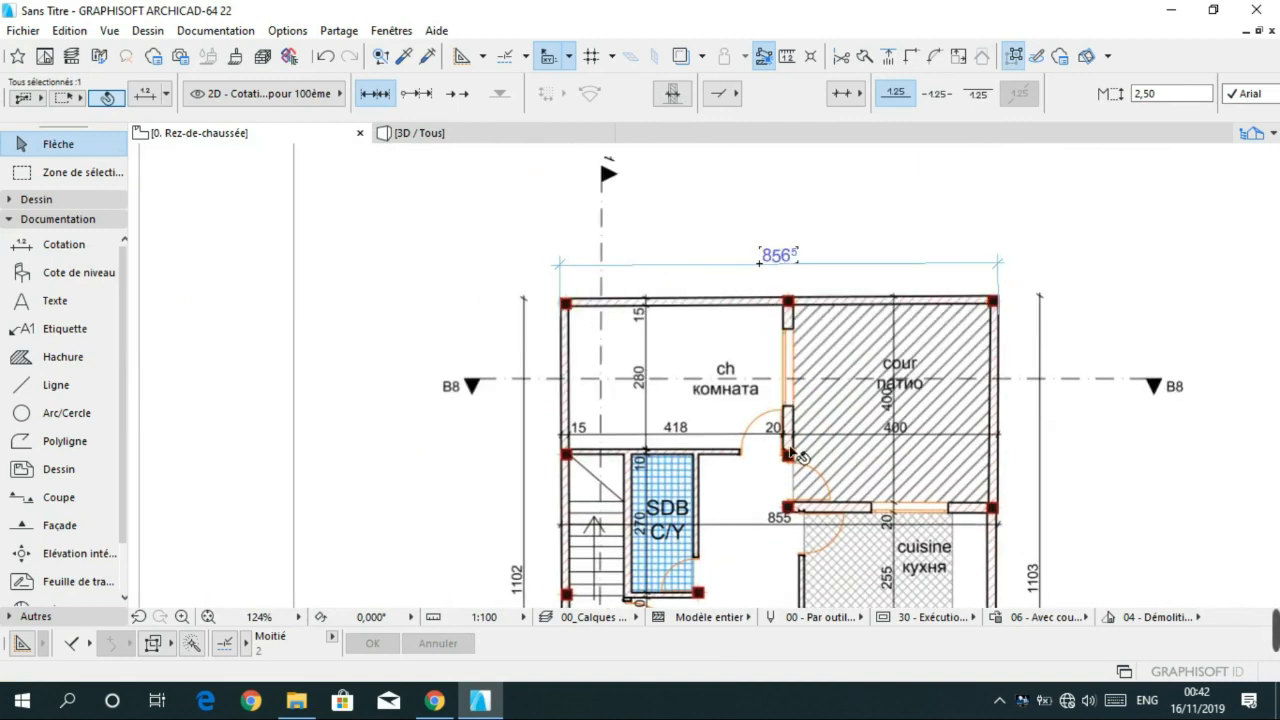
scroll(785, 500, "down", 4)
middle_click_drag(466, 406, 855, 510)
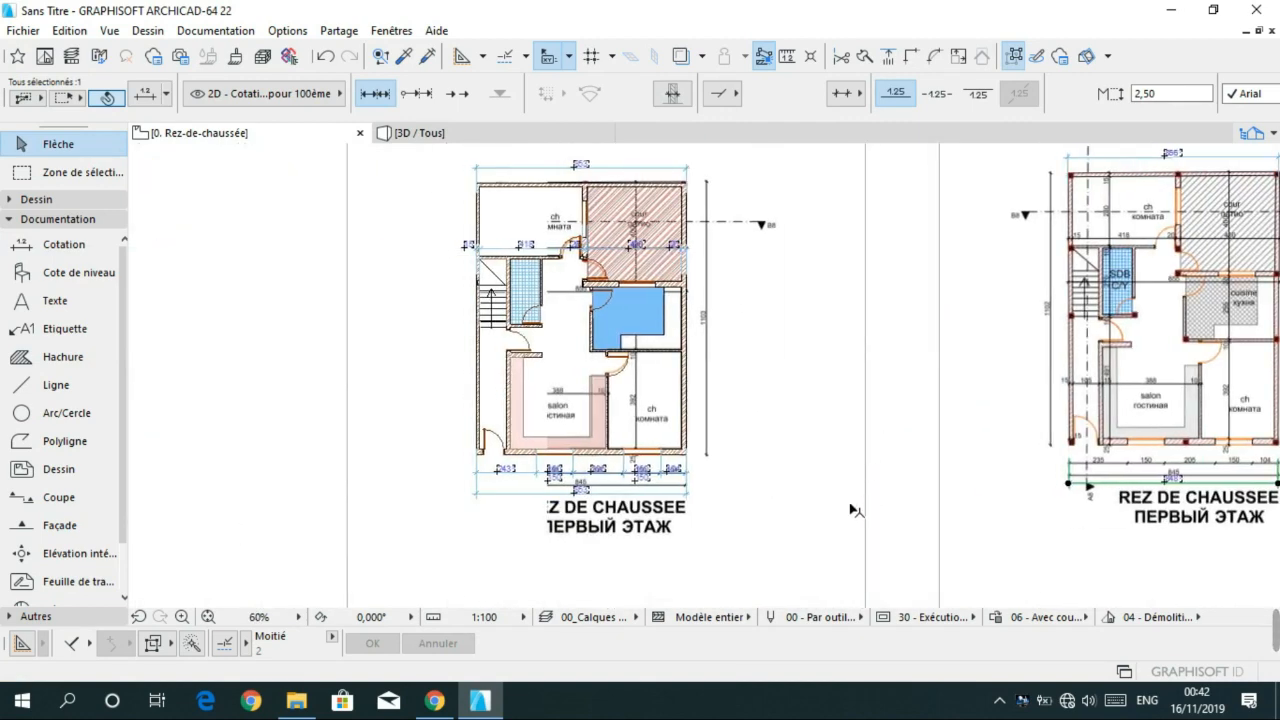
key("Escape")
scroll(545, 491, "up", 4)
scroll(727, 543, "up", 1)
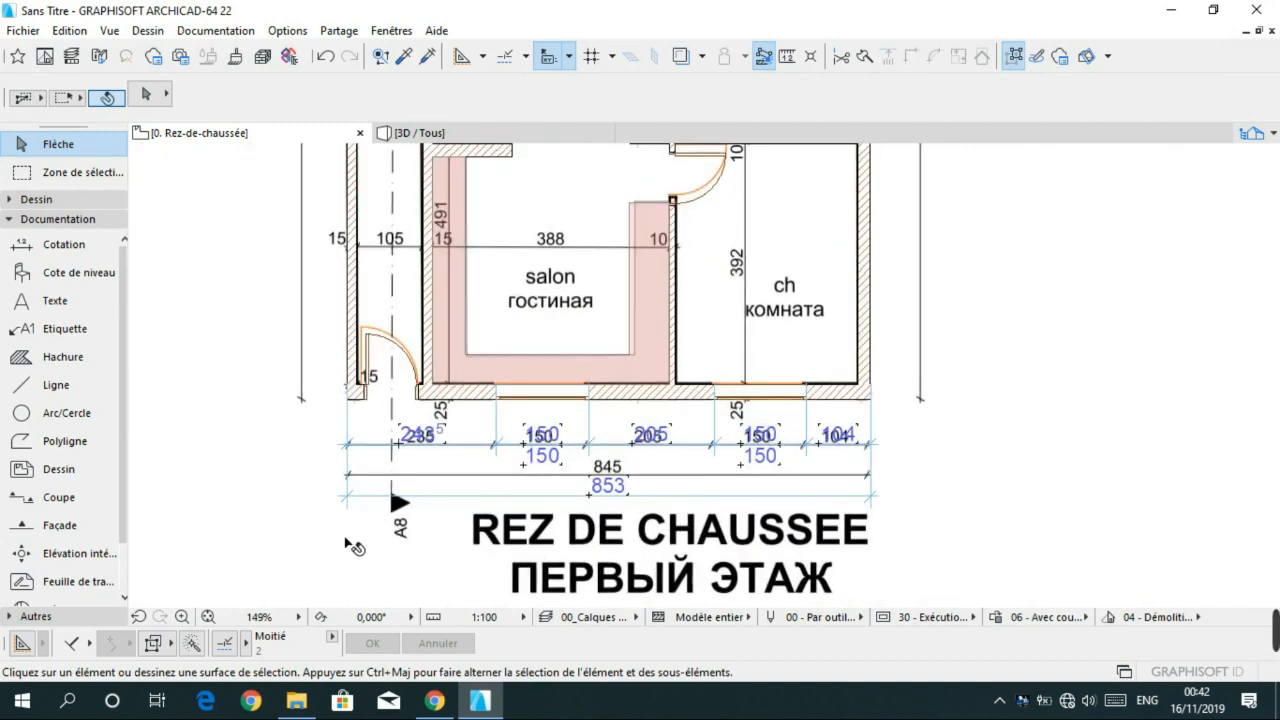
- Move the traced plan's salon-side overall width dimension onto the drawing's own 845 dimension line
scroll(585, 333, "down", 4)
middle_click_drag(586, 335, 632, 388)
scroll(662, 508, "up", 4)
scroll(663, 513, "down", 4)
middle_click_drag(663, 513, 661, 458)
scroll(664, 357, "up", 7)
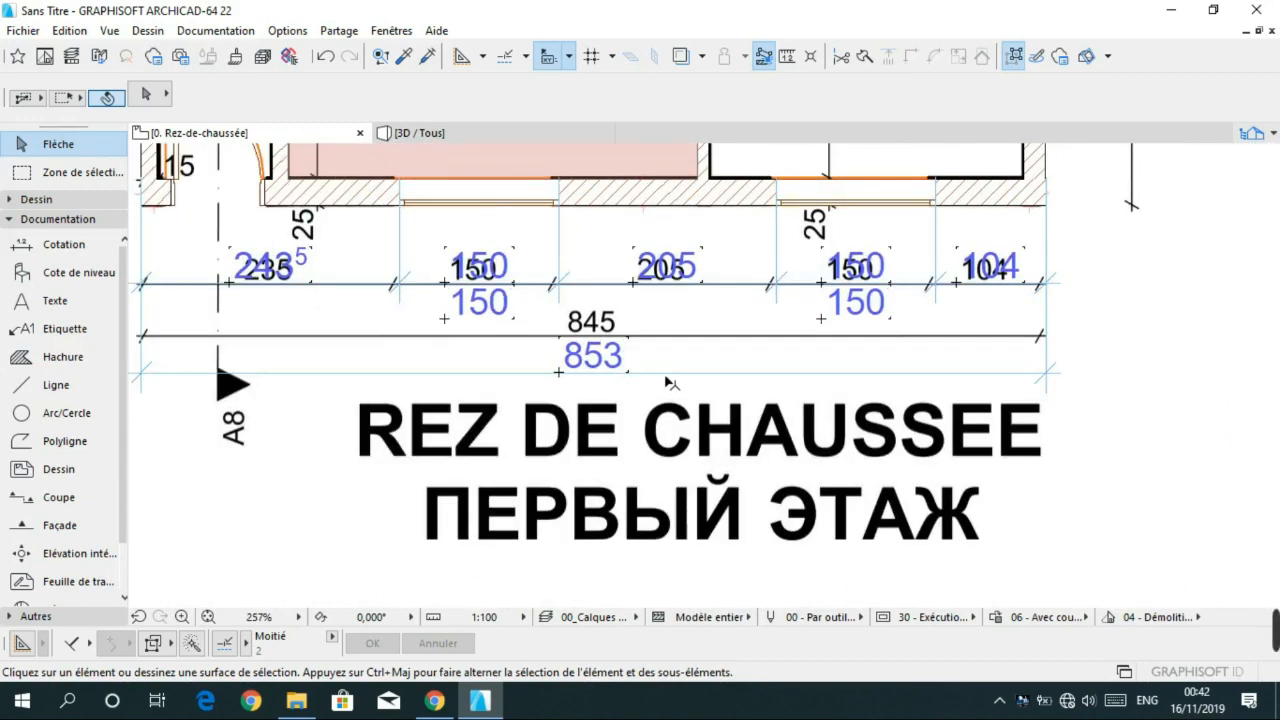
left_click_drag(667, 374, 667, 338)
left_click(630, 362)
scroll(643, 390, "down", 1)
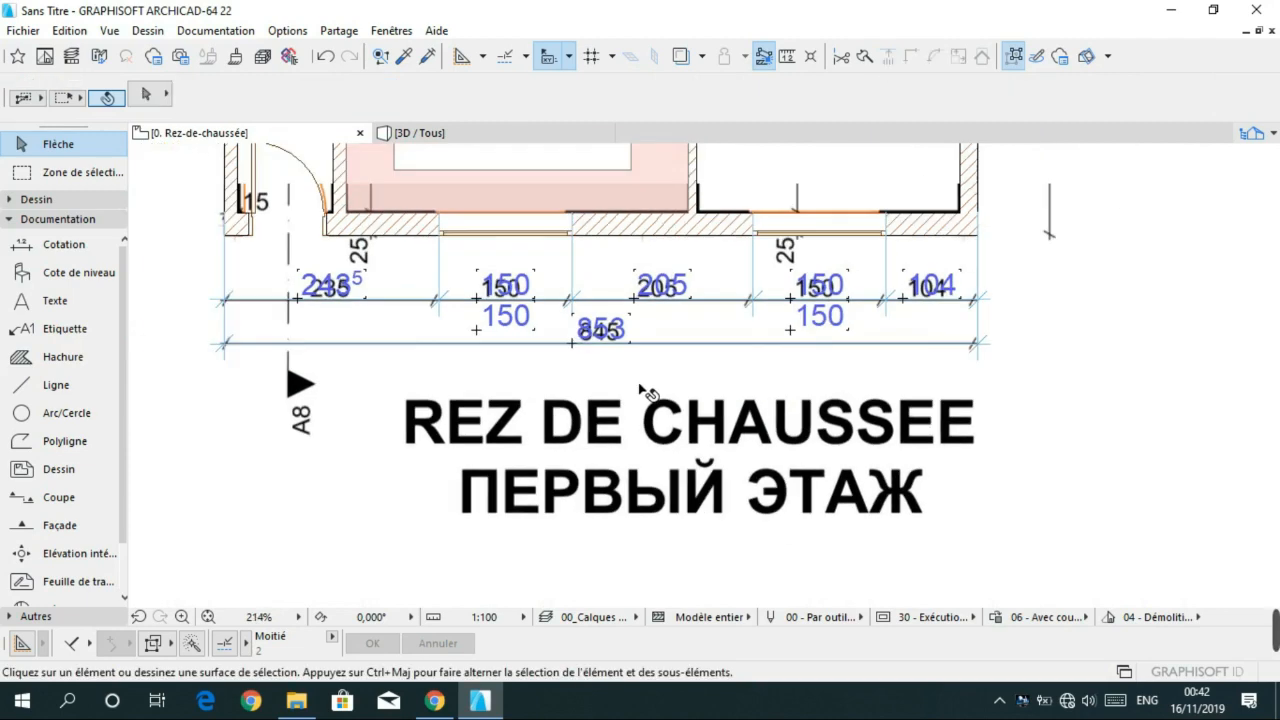
scroll(669, 376, "down", 2)
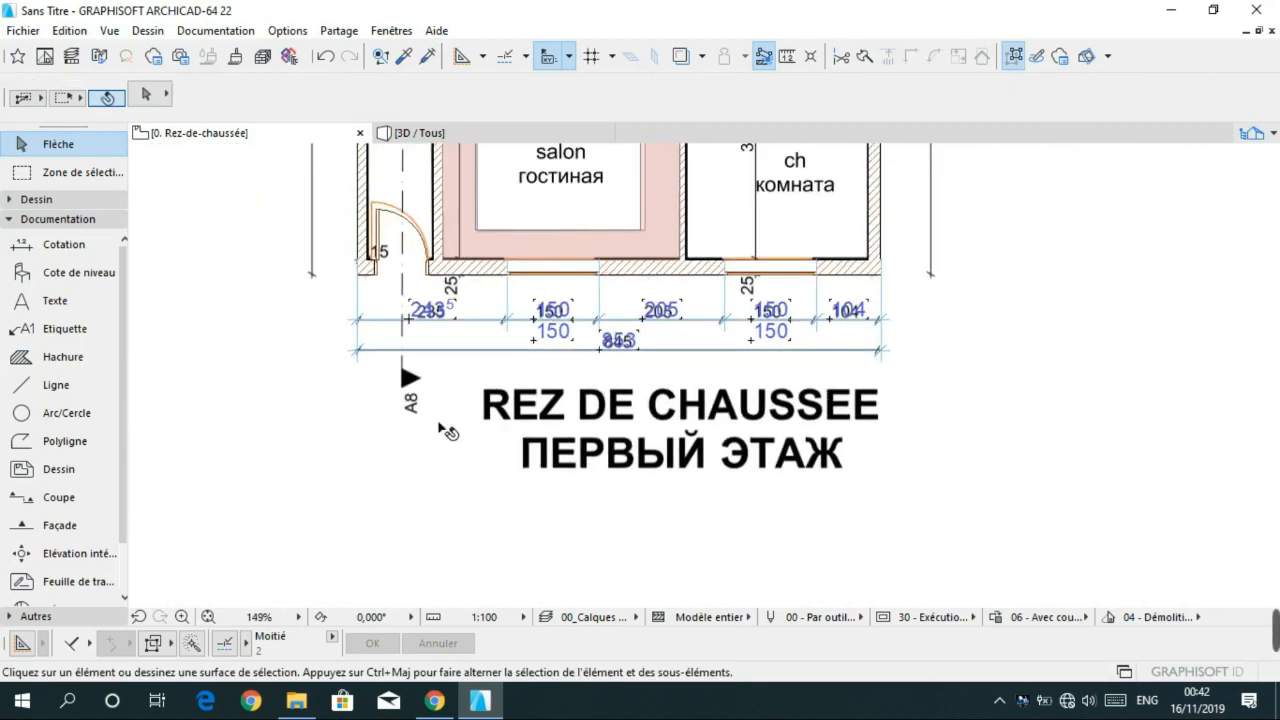
- Dimension the traced plan's overall length along the stair-side outer wall, from corner to corner, placed well outside the wall
middle_click_drag(465, 526, 628, 475)
scroll(626, 474, "down", 1)
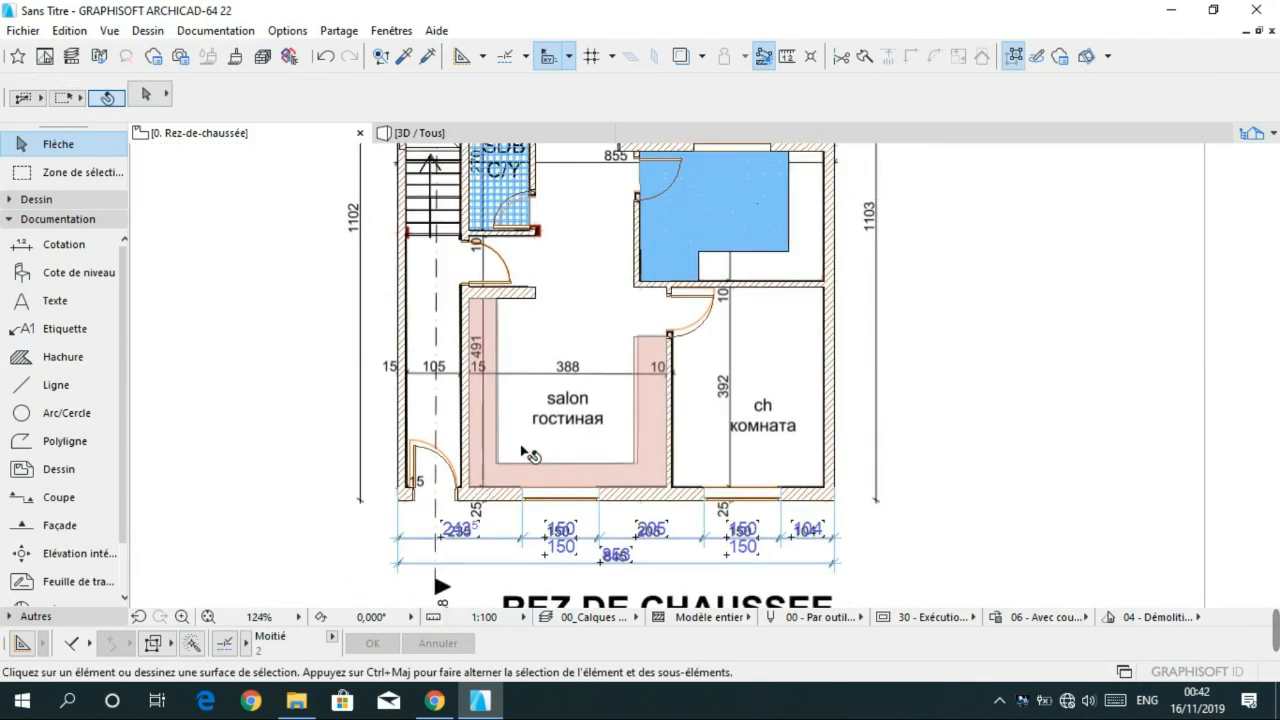
middle_click_drag(529, 427, 551, 374)
middle_click_drag(538, 286, 567, 485)
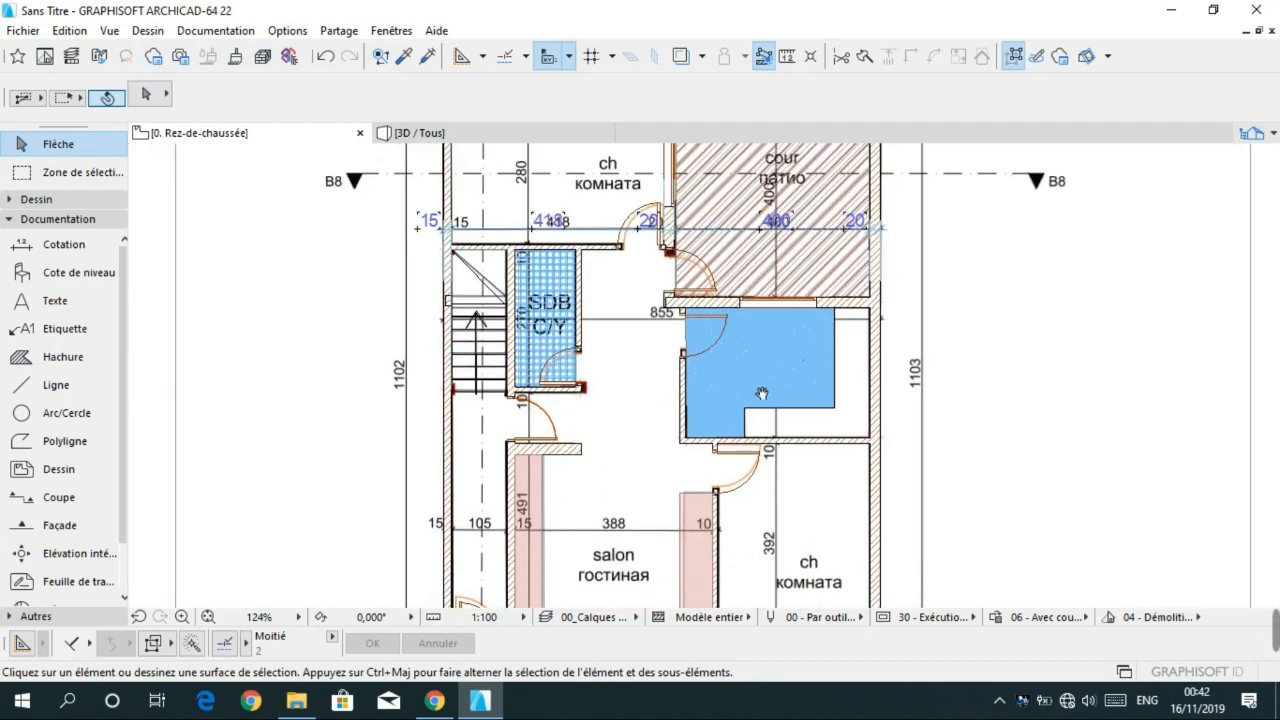
middle_click_drag(762, 393, 776, 579)
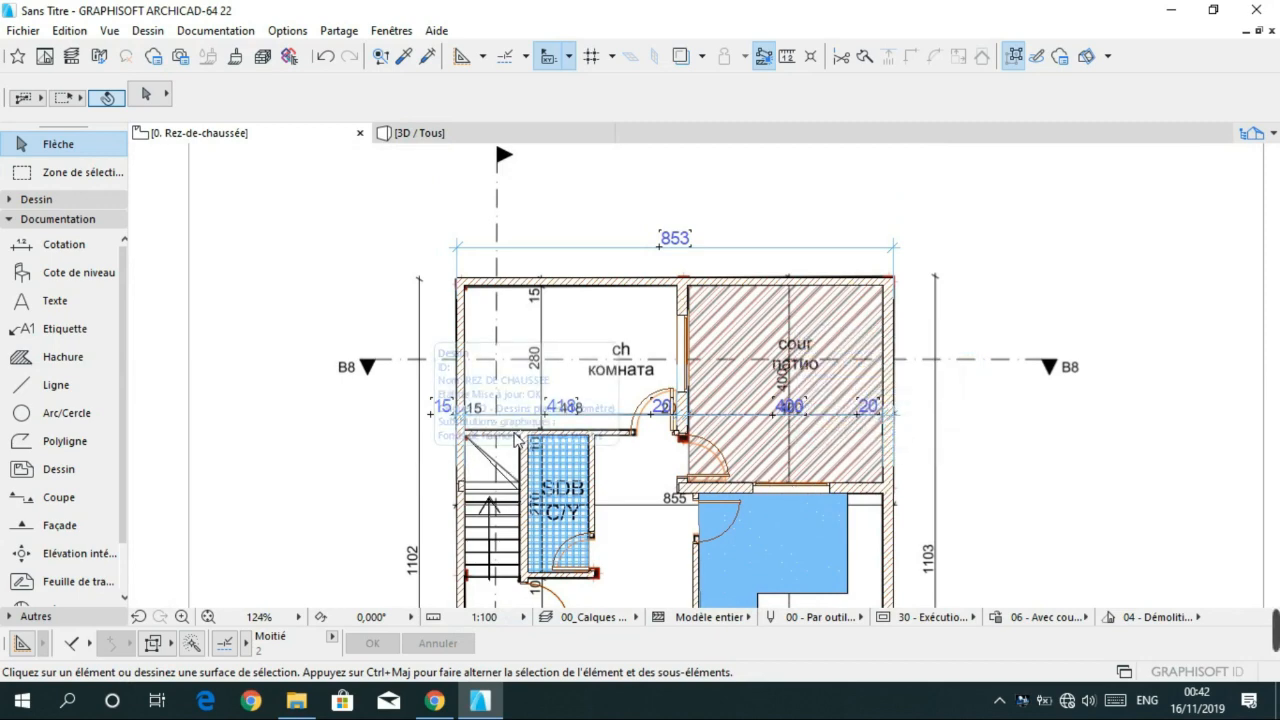
scroll(500, 456, "down", 2)
middle_click_drag(668, 474, 700, 330)
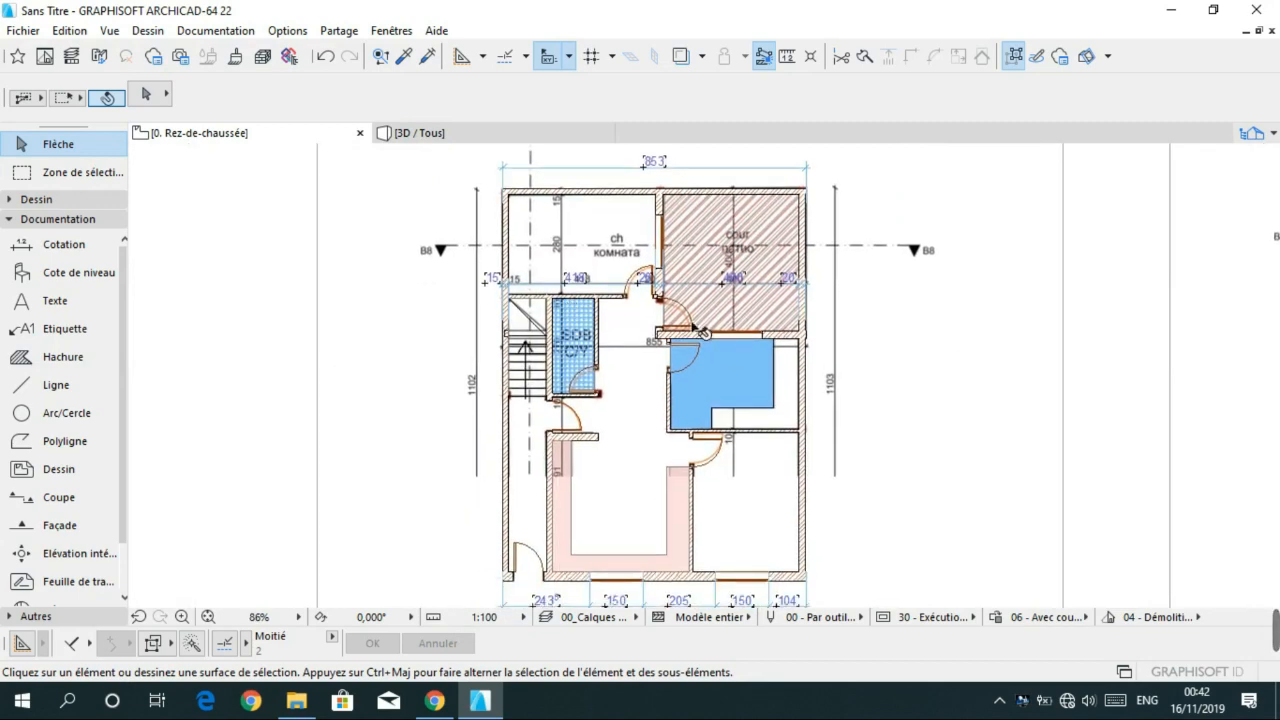
left_click(47, 250)
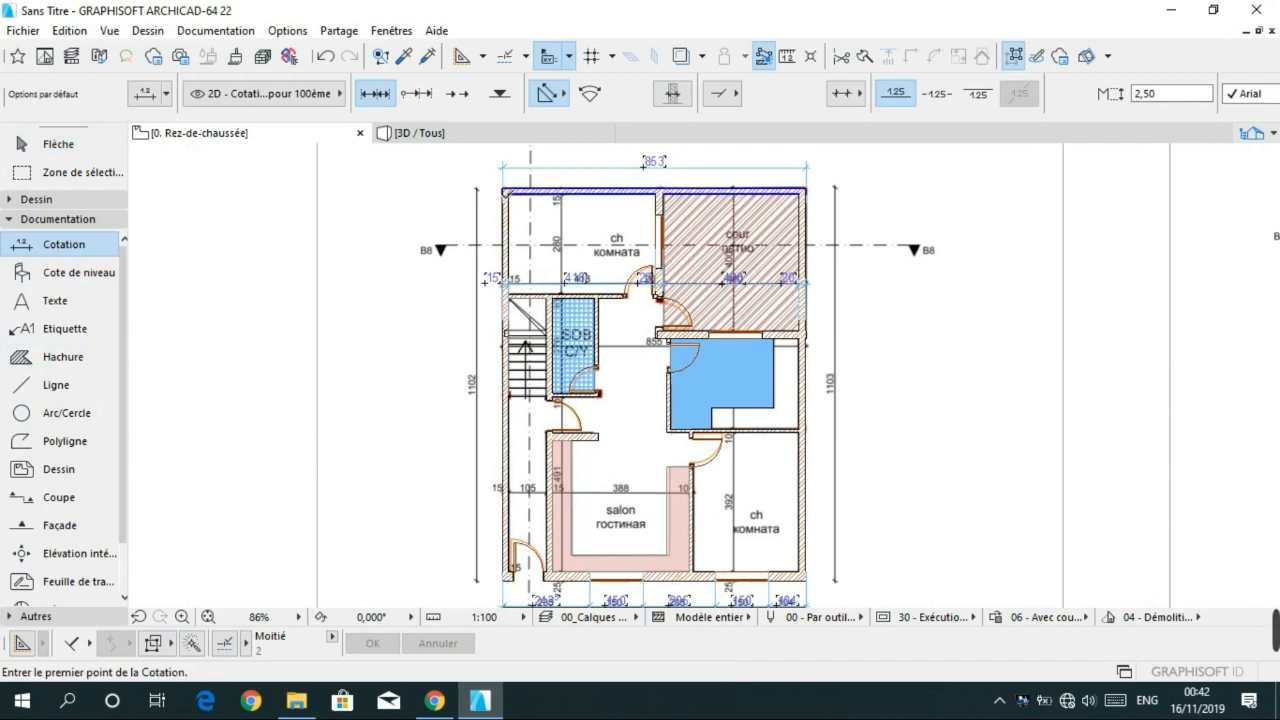
left_click(504, 190)
middle_click_drag(530, 415, 508, 345)
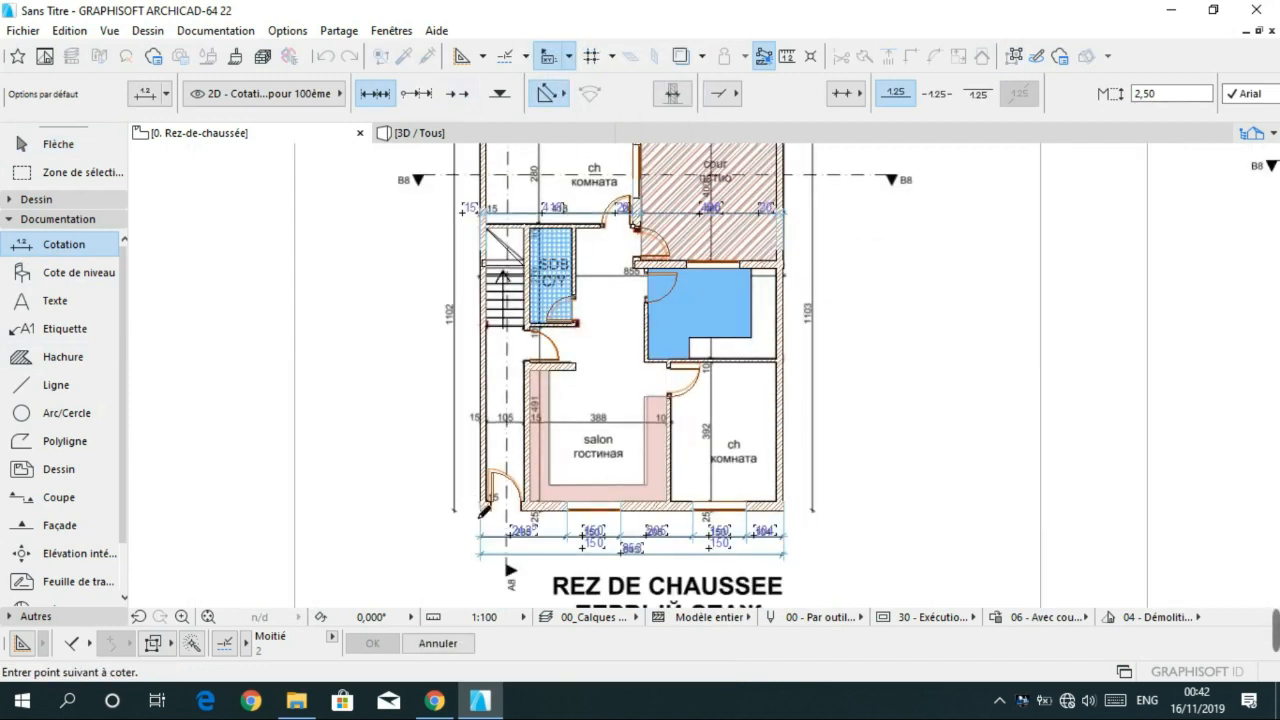
double_click(487, 515)
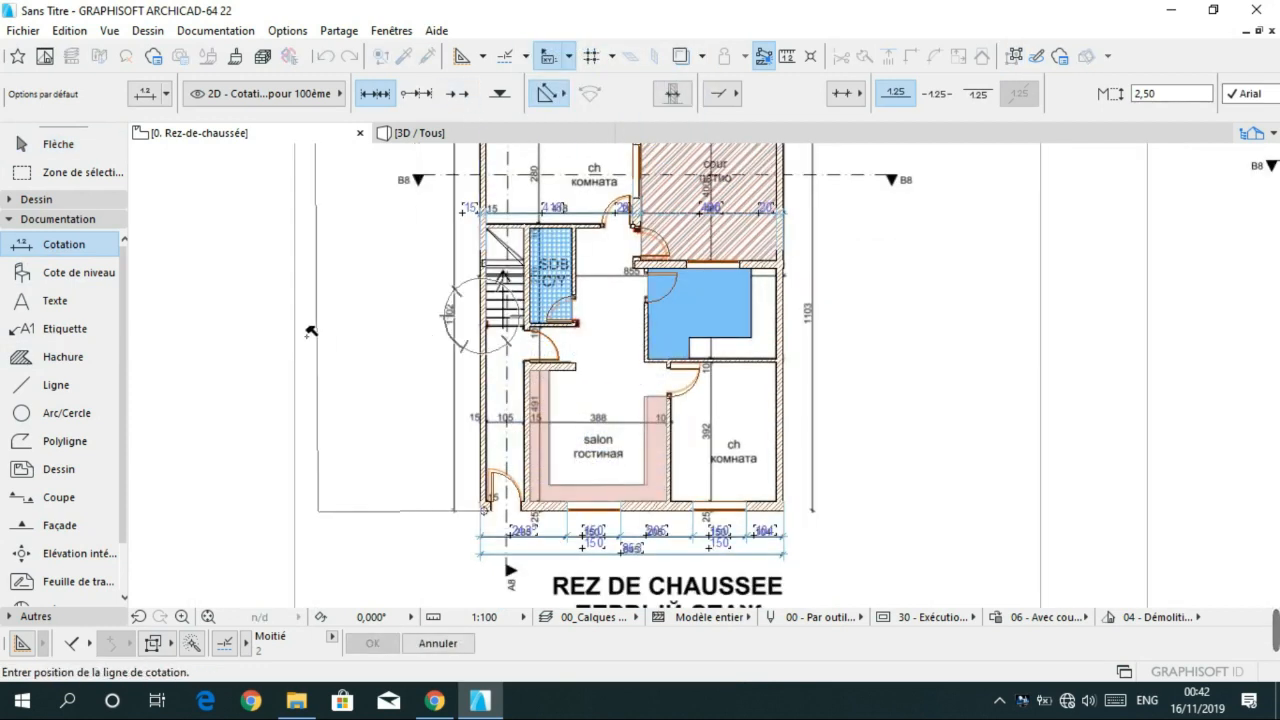
left_click(324, 308)
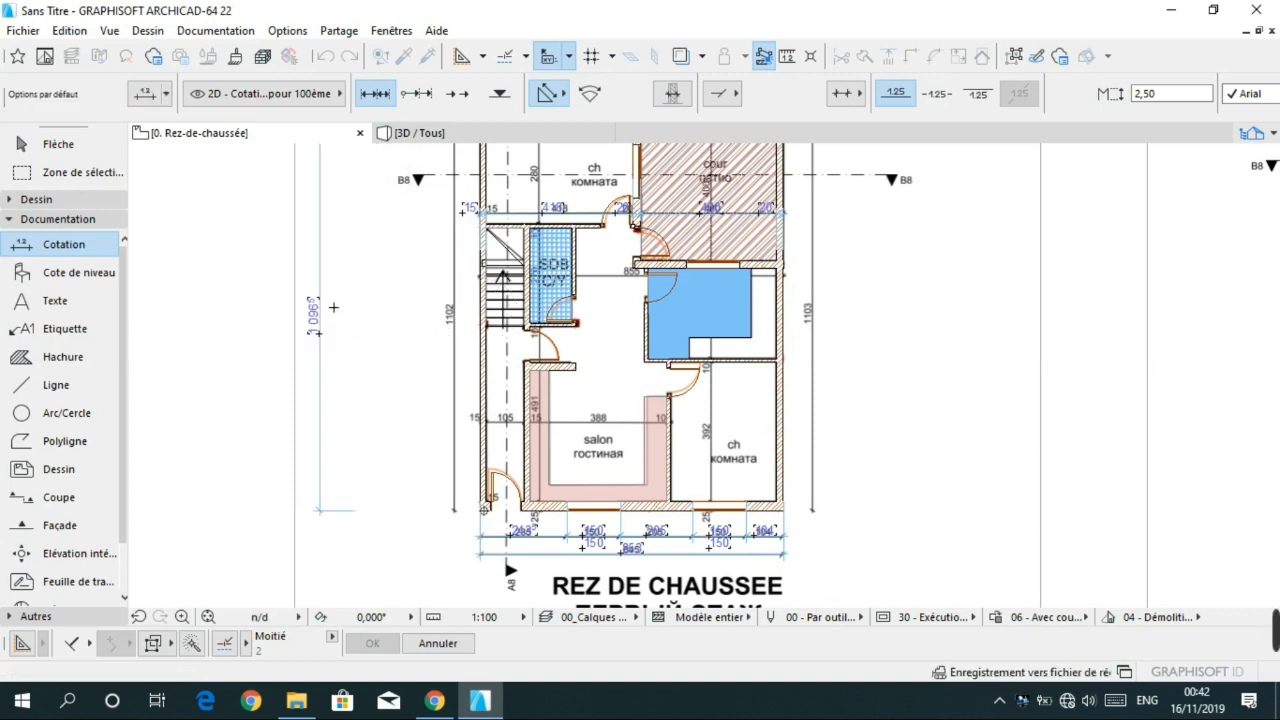
- Move the new stair-side overall length dimension onto the drawing's own 1102 dimension line
key("Escape")
left_click_drag(319, 372, 449, 375)
left_click(458, 375)
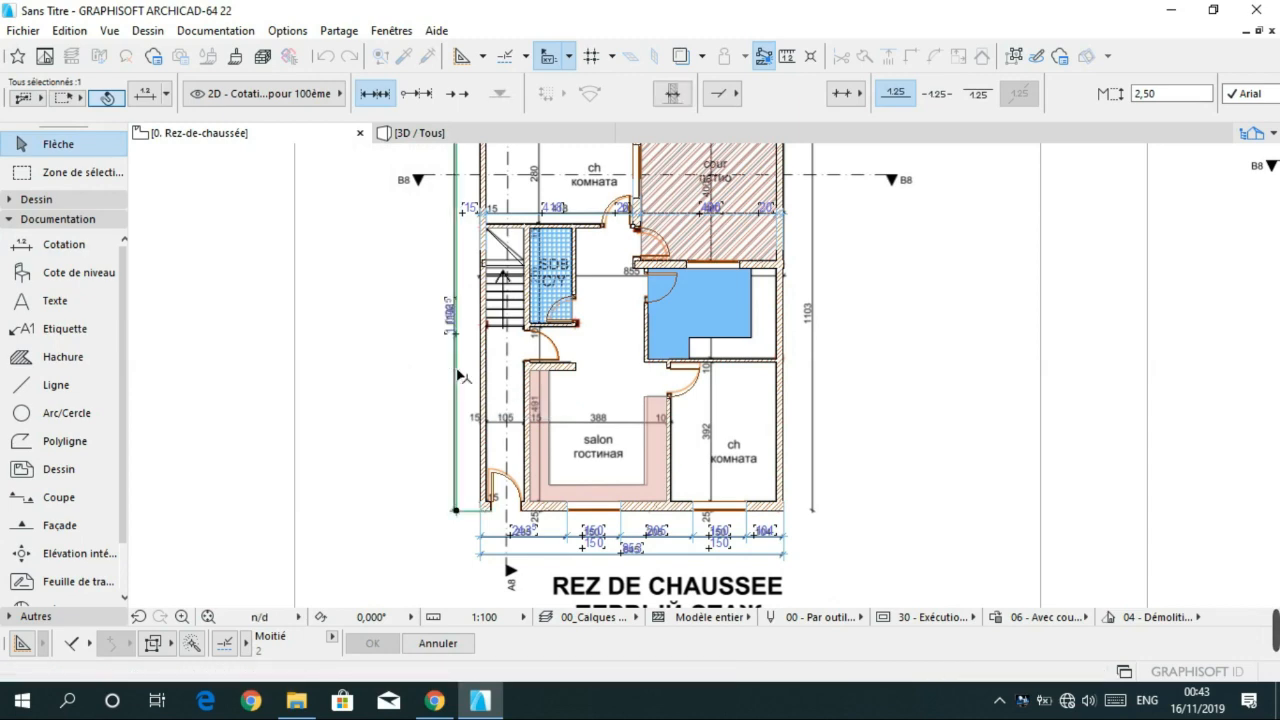
scroll(457, 368, "down", 2)
scroll(502, 435, "up", 4)
scroll(497, 430, "up", 4)
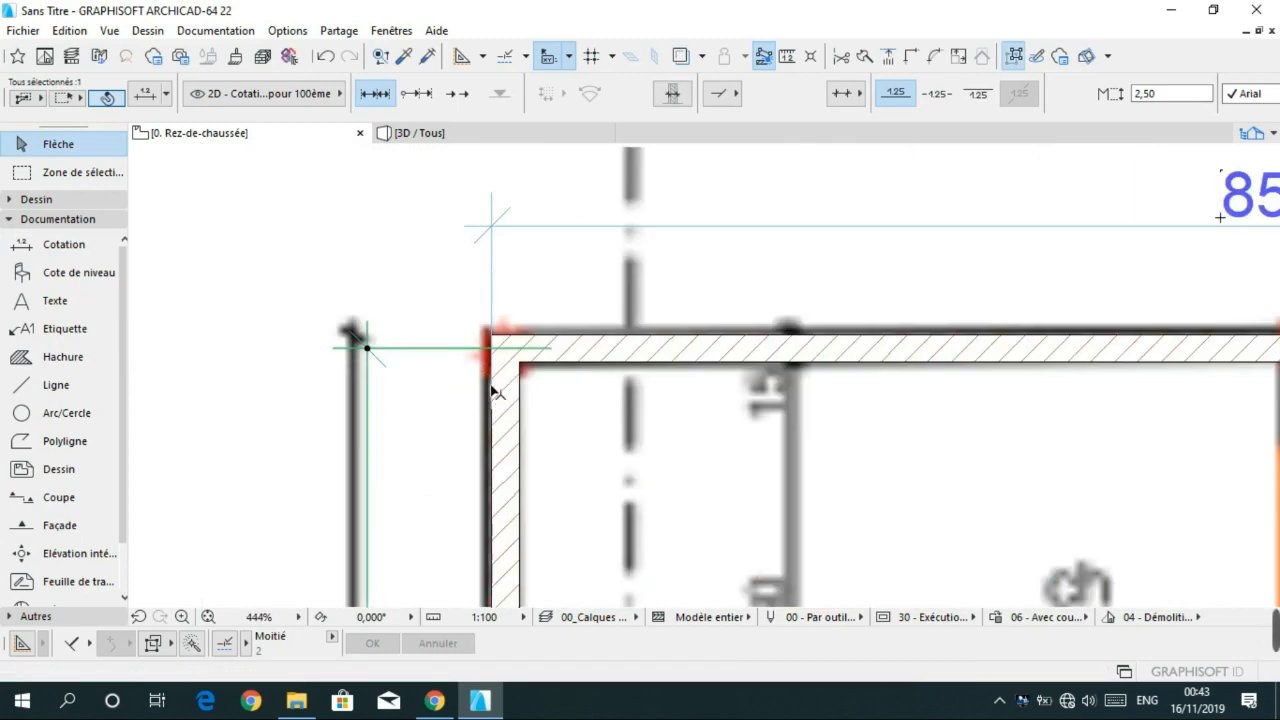
- Insert an extra point into the stair-side length dimension at the outer face of the ch–cour wall
key("Escape")
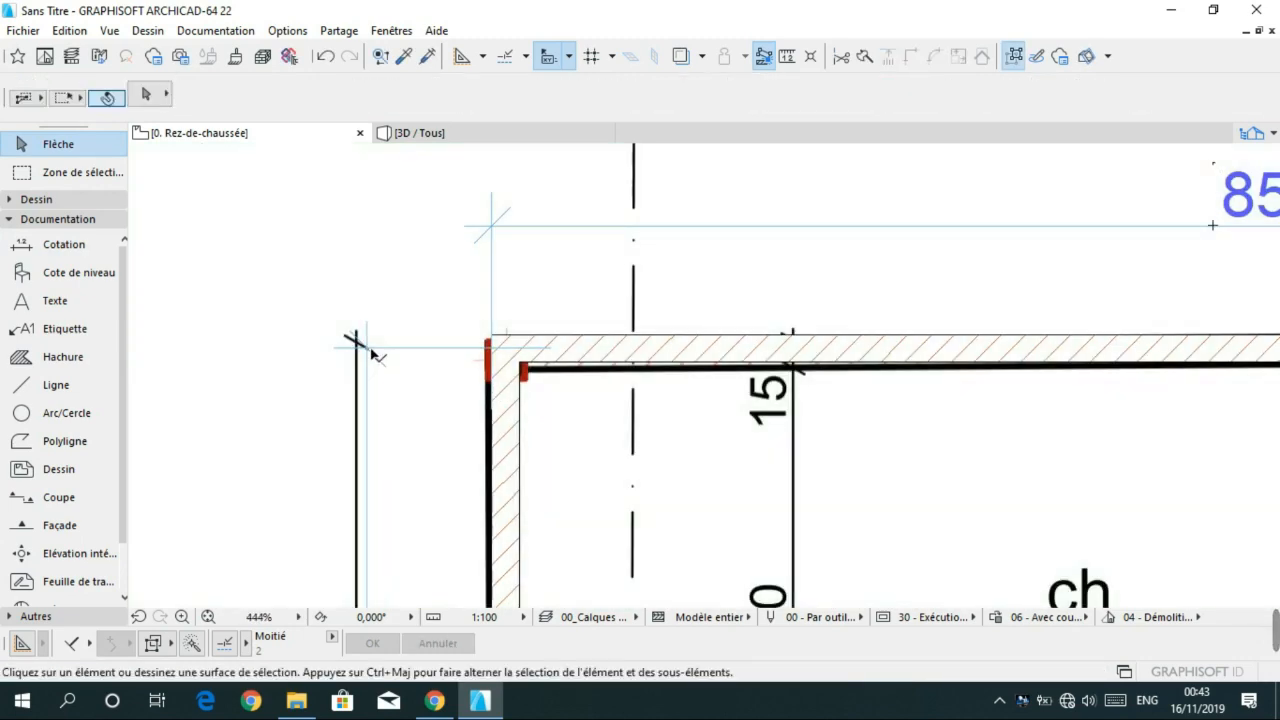
left_click(375, 350)
key("Escape")
left_click(372, 364)
left_click(368, 362)
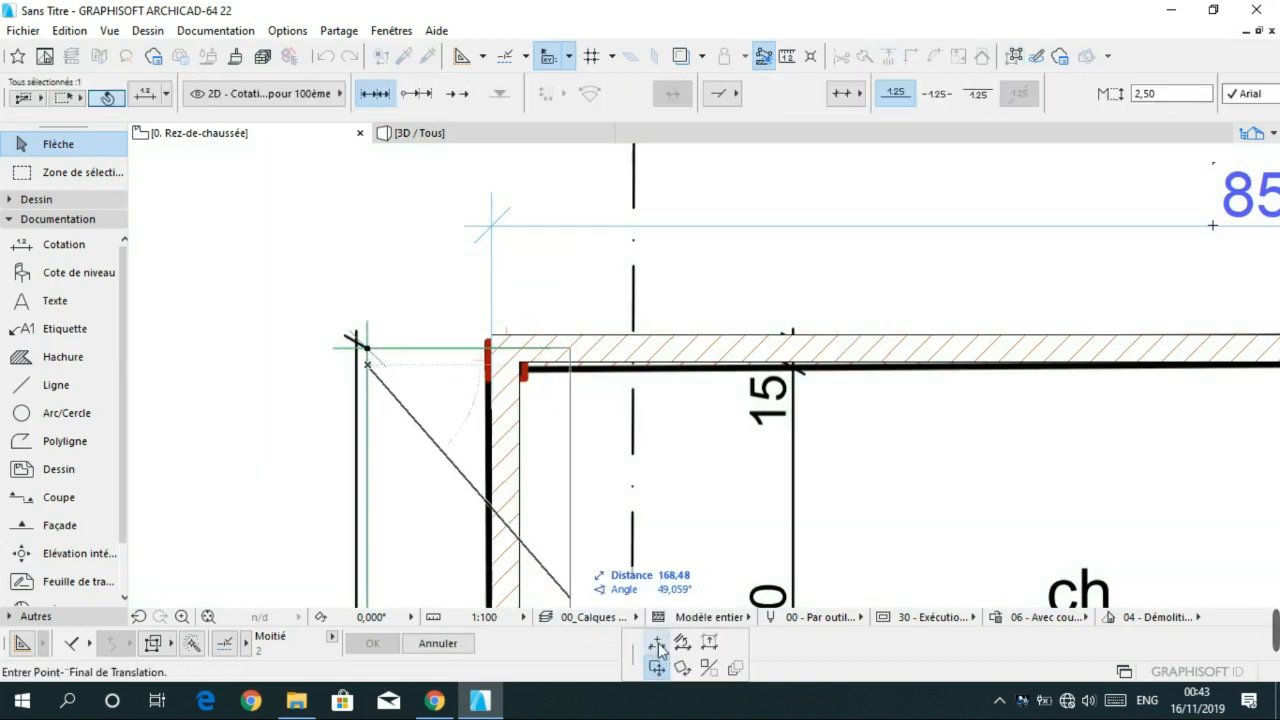
left_click(657, 645)
left_click(357, 343)
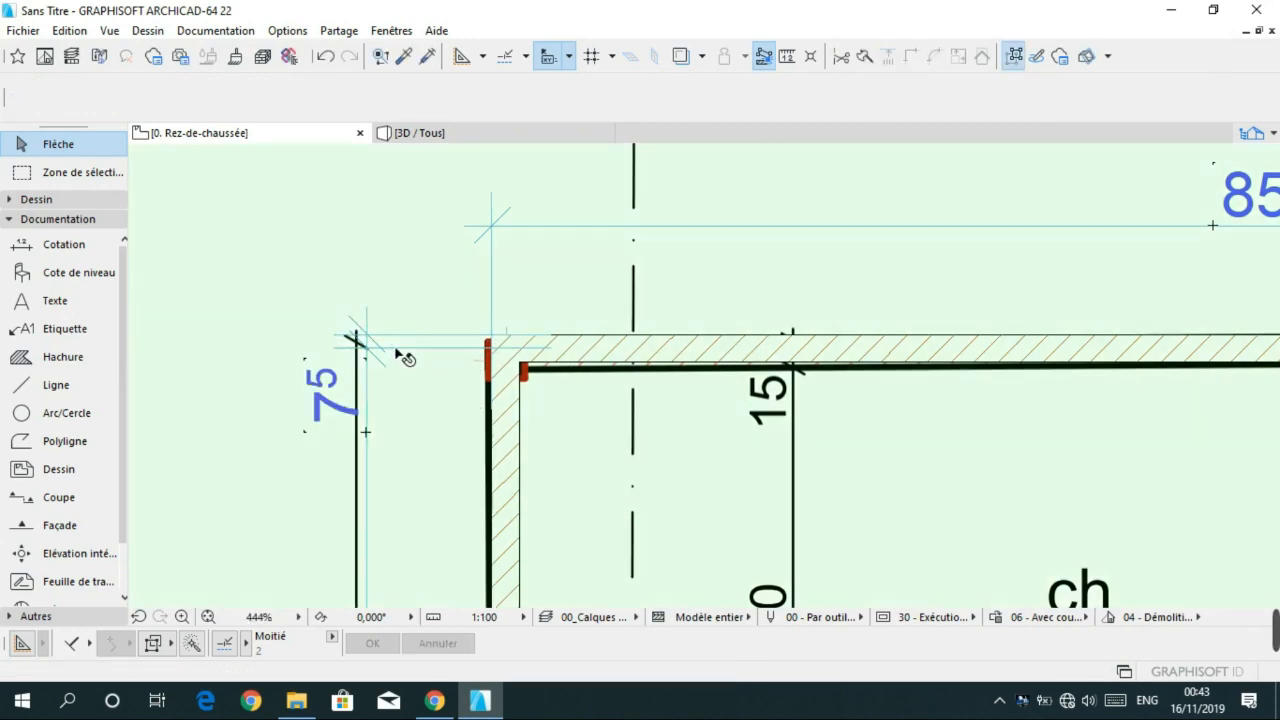
left_click(400, 350)
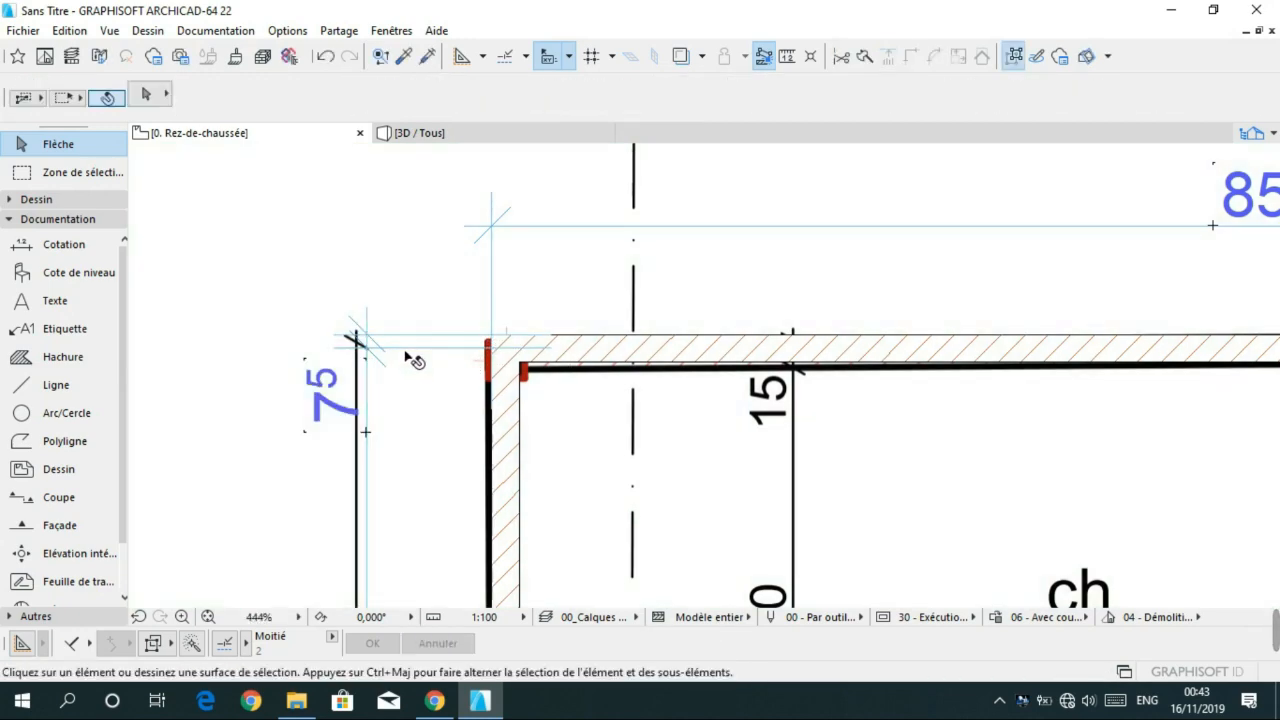
- Delete the misplaced original end point of the stair-side length dimension so it spans to the wall's outer face
left_click(401, 349)
left_click(401, 349)
scroll(400, 352, "up", 4)
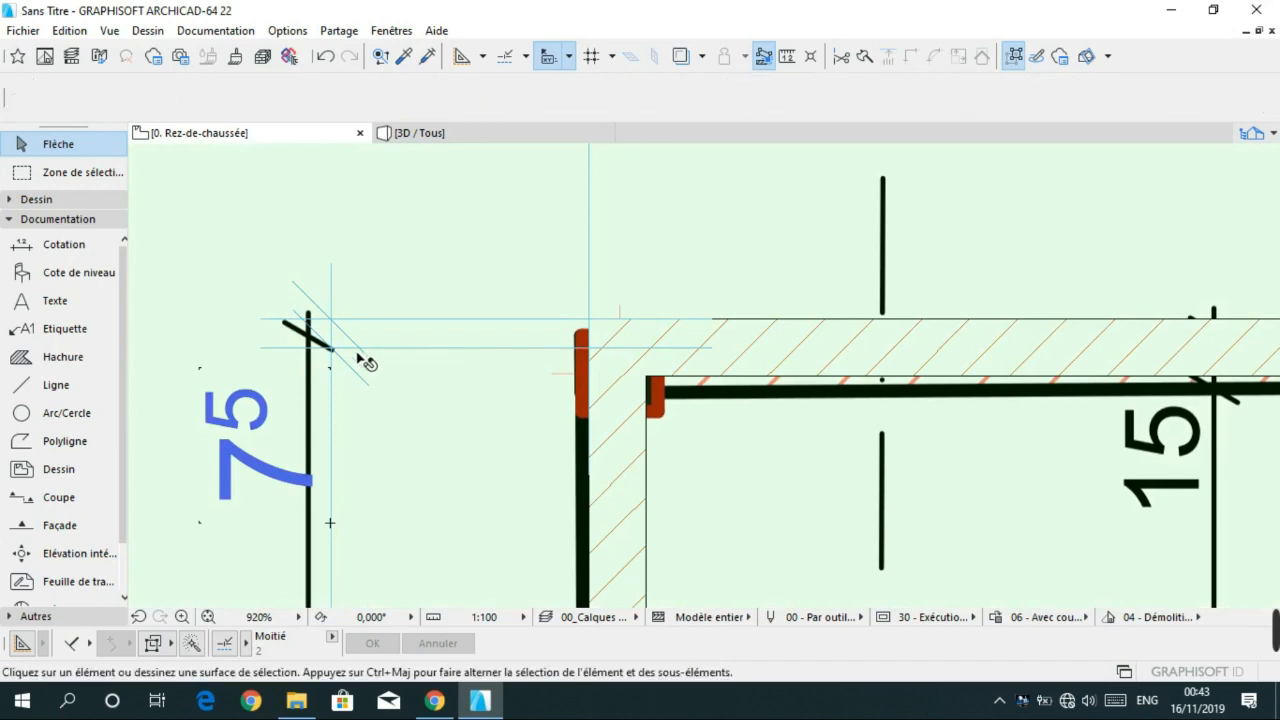
left_click(335, 356)
left_click(350, 358)
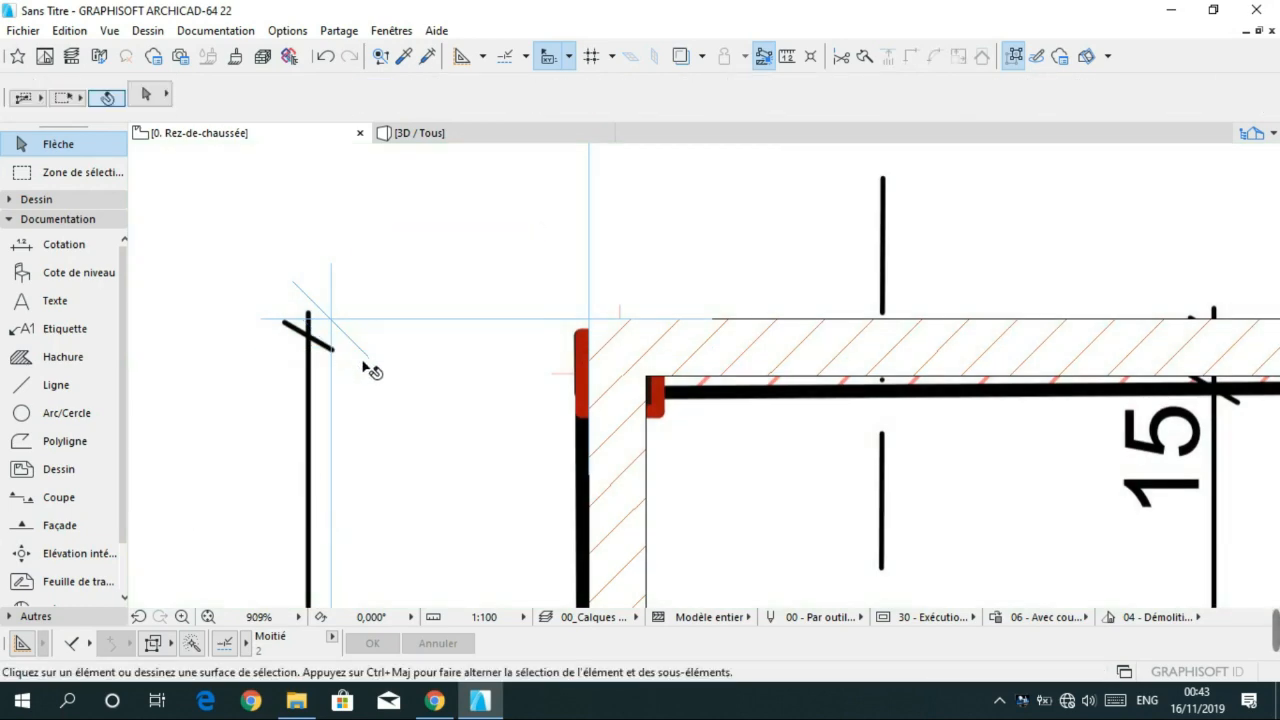
- Compare the traced plan's corrected stair-side overall length with the drawing's 1102 dimension
scroll(380, 420, "down", 7)
scroll(419, 403, "down", 2)
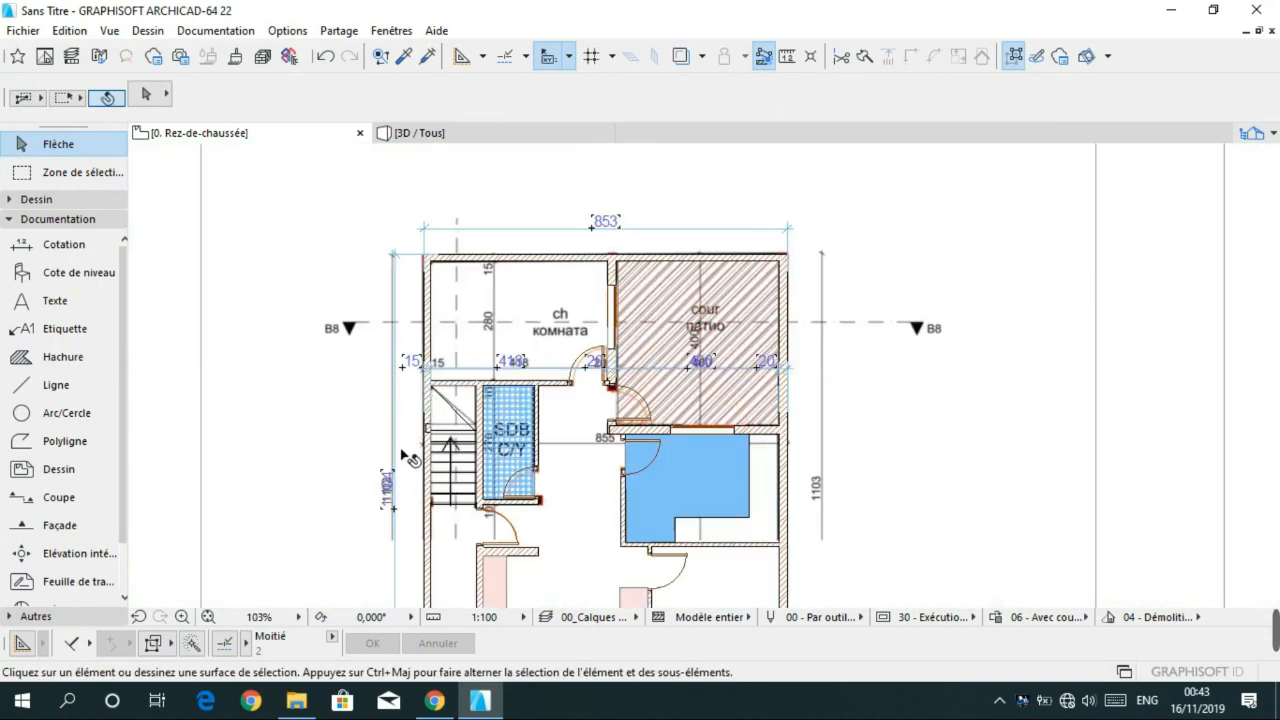
scroll(434, 325, "up", 3)
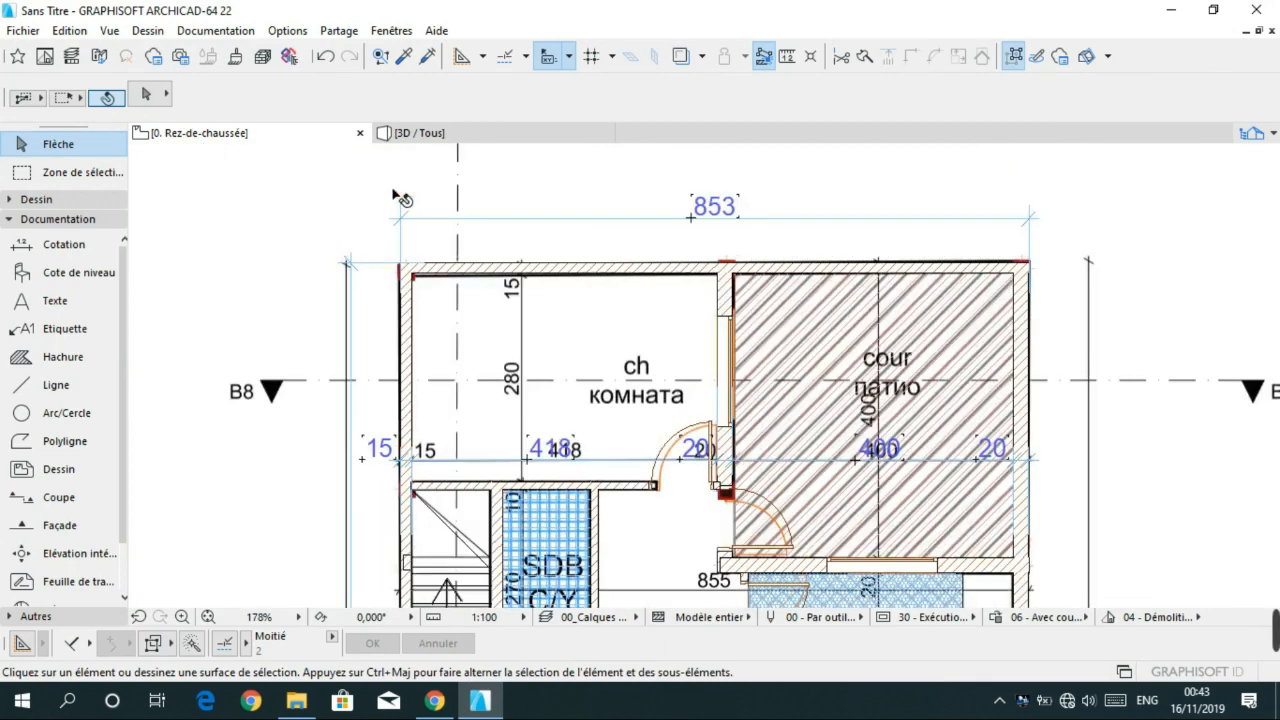
scroll(382, 294, "down", 3)
middle_click_drag(382, 434, 420, 249)
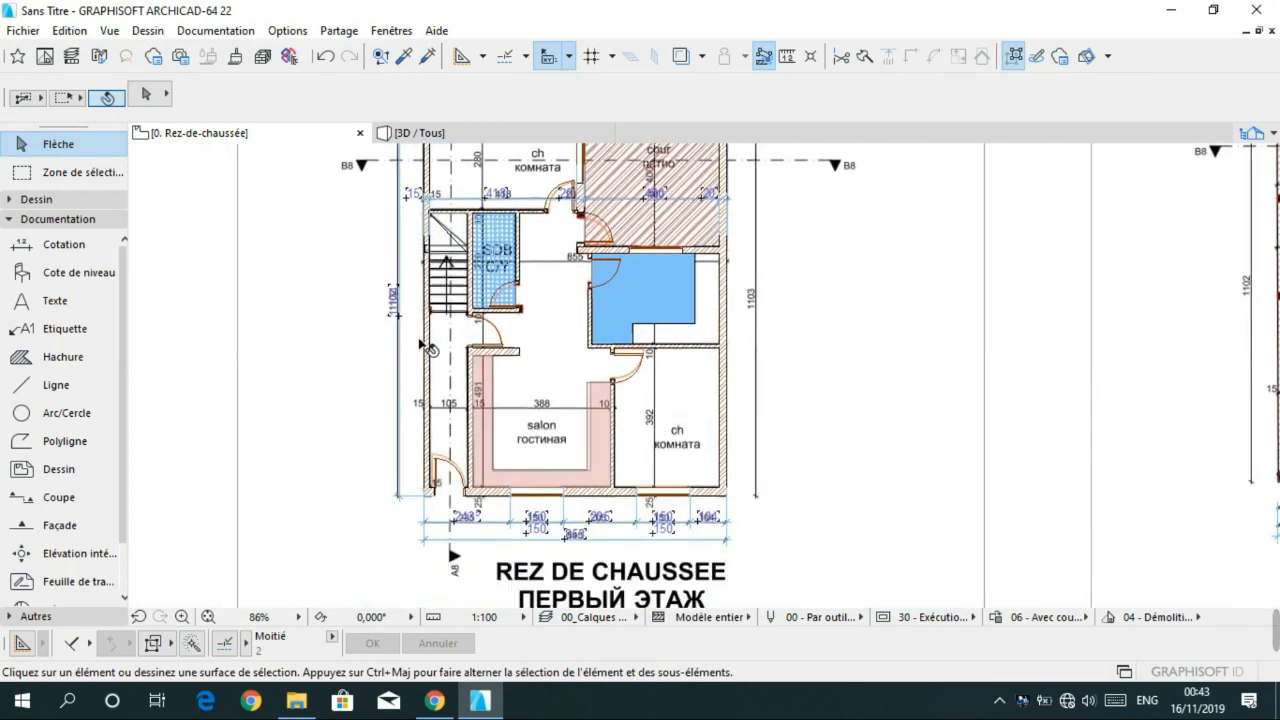
scroll(383, 410, "up", 8)
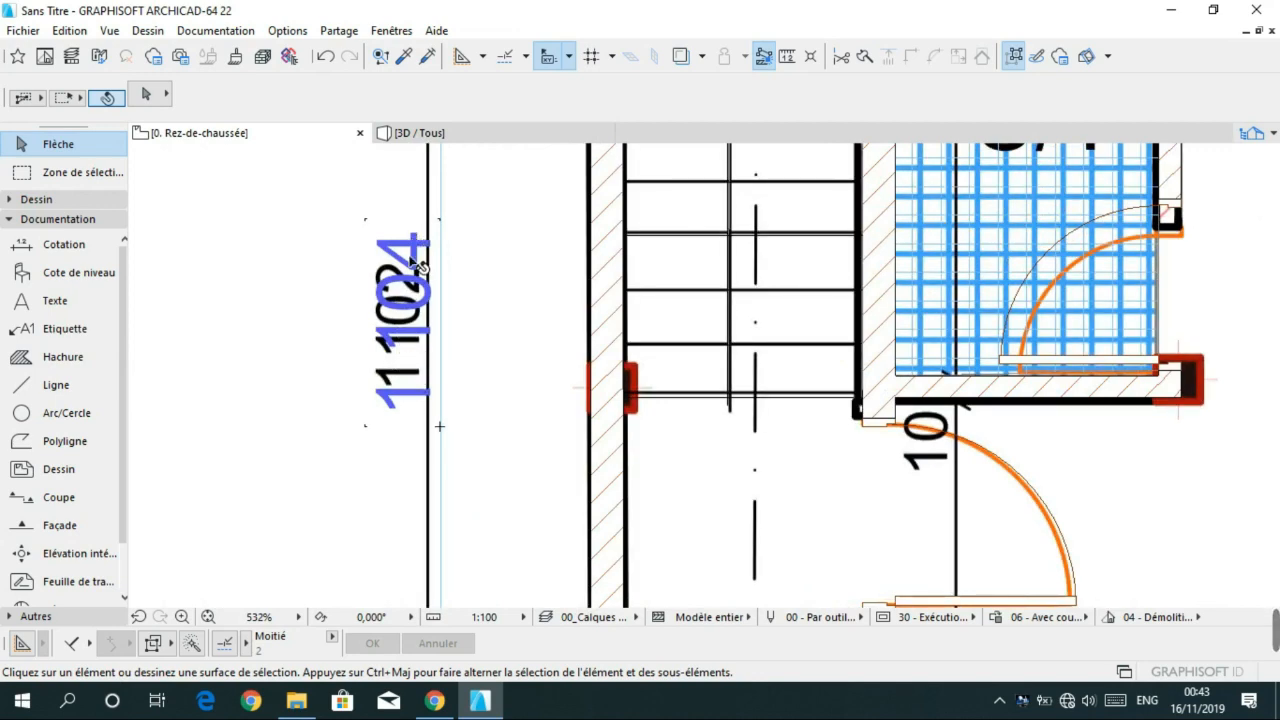
scroll(418, 265, "down", 9)
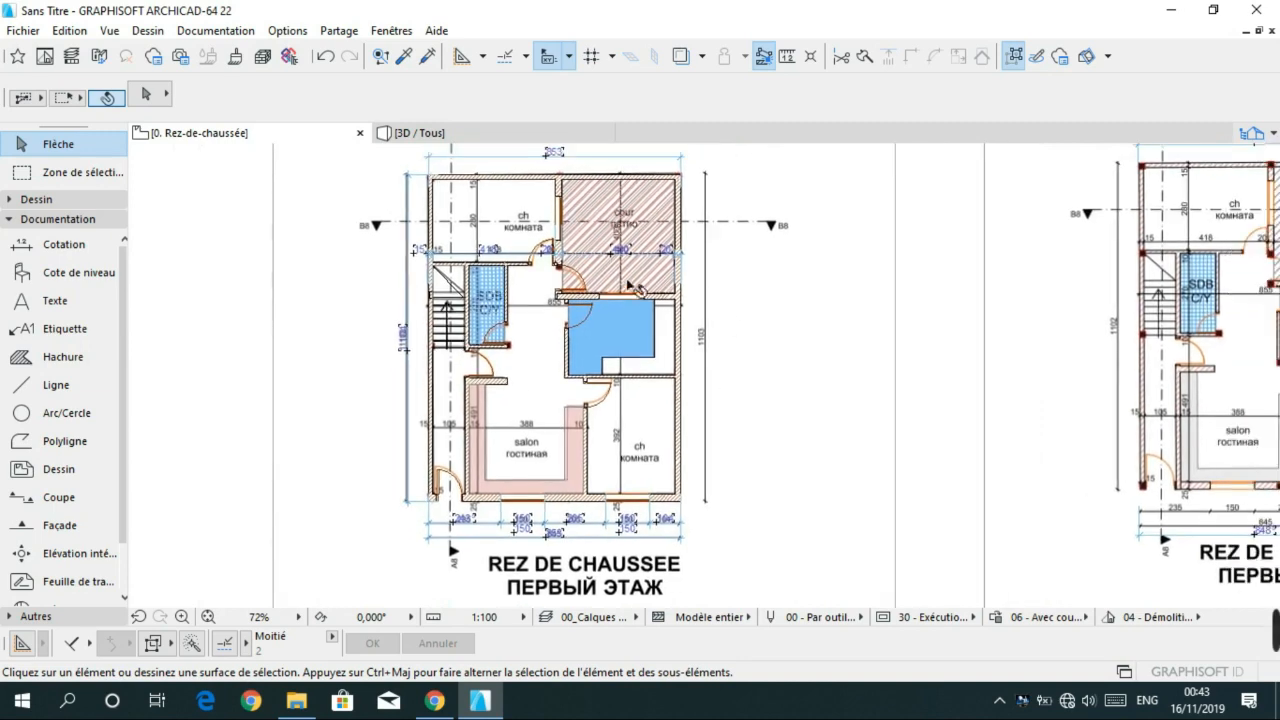
- Dimension the traced plan's overall length along the cour-side outer wall, from corner to corner, placed on the drawing's 1103 line
middle_click_drag(677, 265, 617, 295)
scroll(622, 335, "up", 4)
scroll(600, 345, "down", 2)
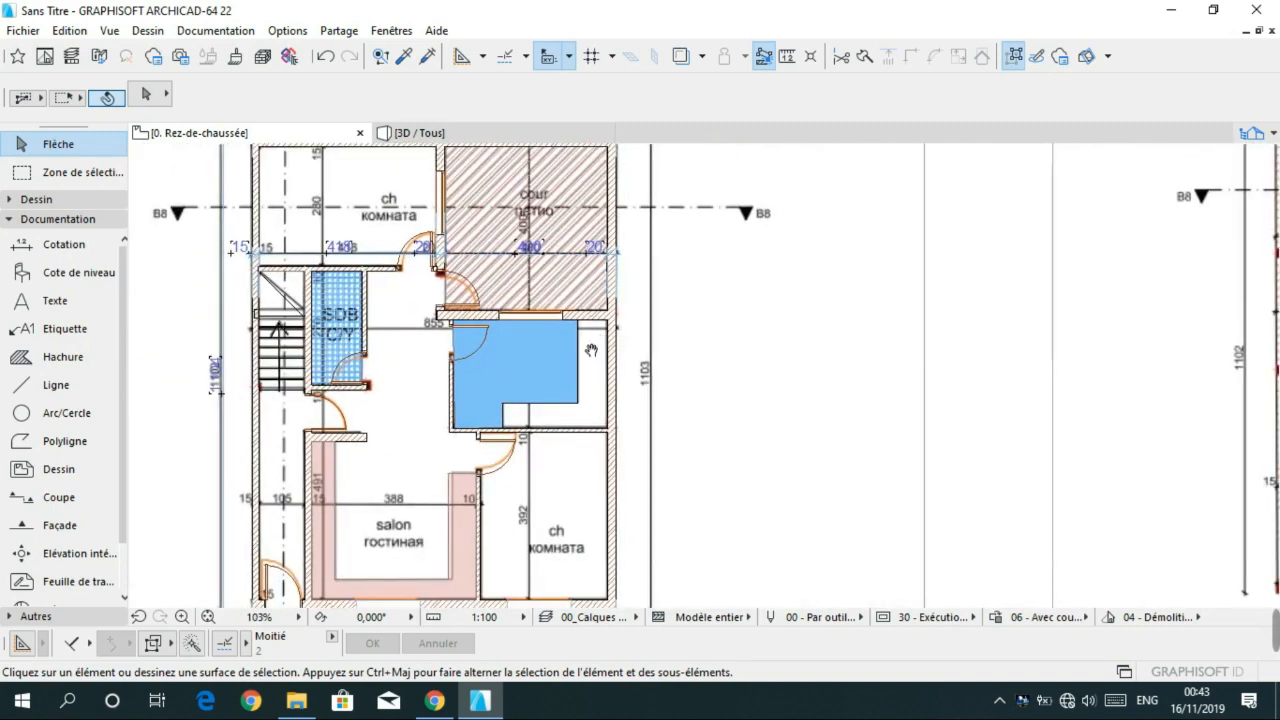
middle_click_drag(591, 349, 516, 451)
left_click(82, 247)
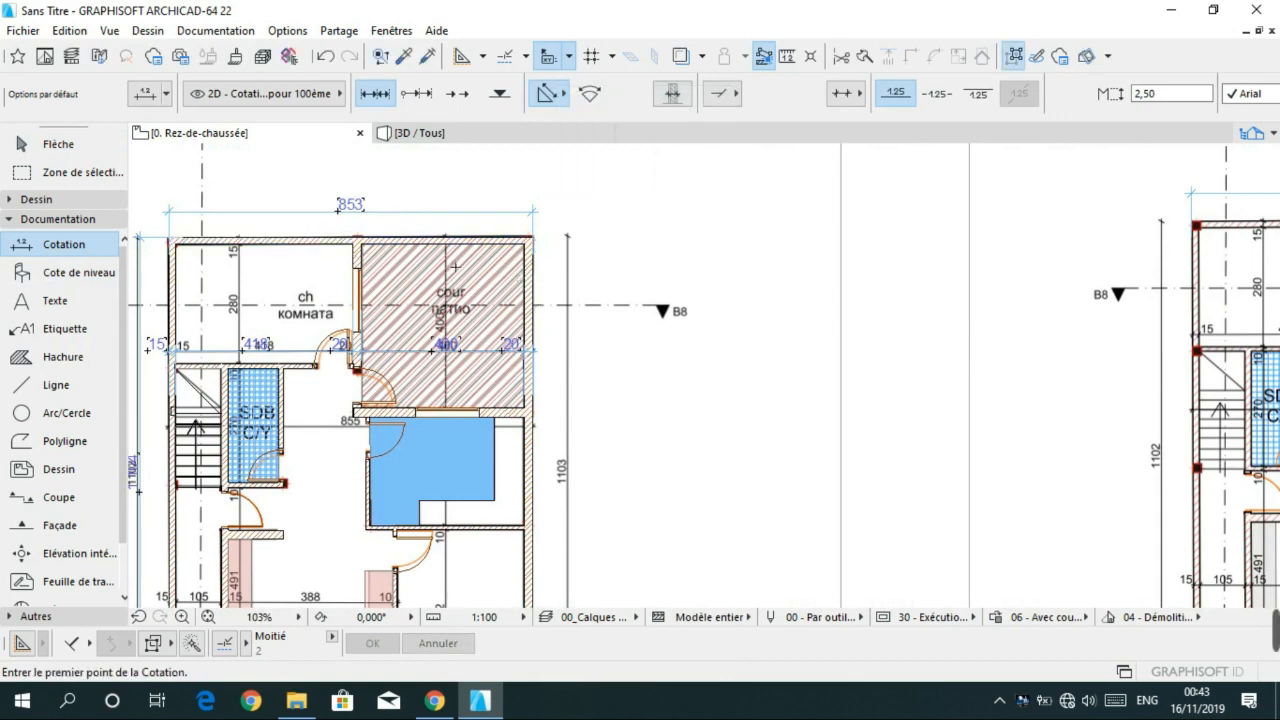
scroll(538, 244, "up", 4)
left_click(542, 224)
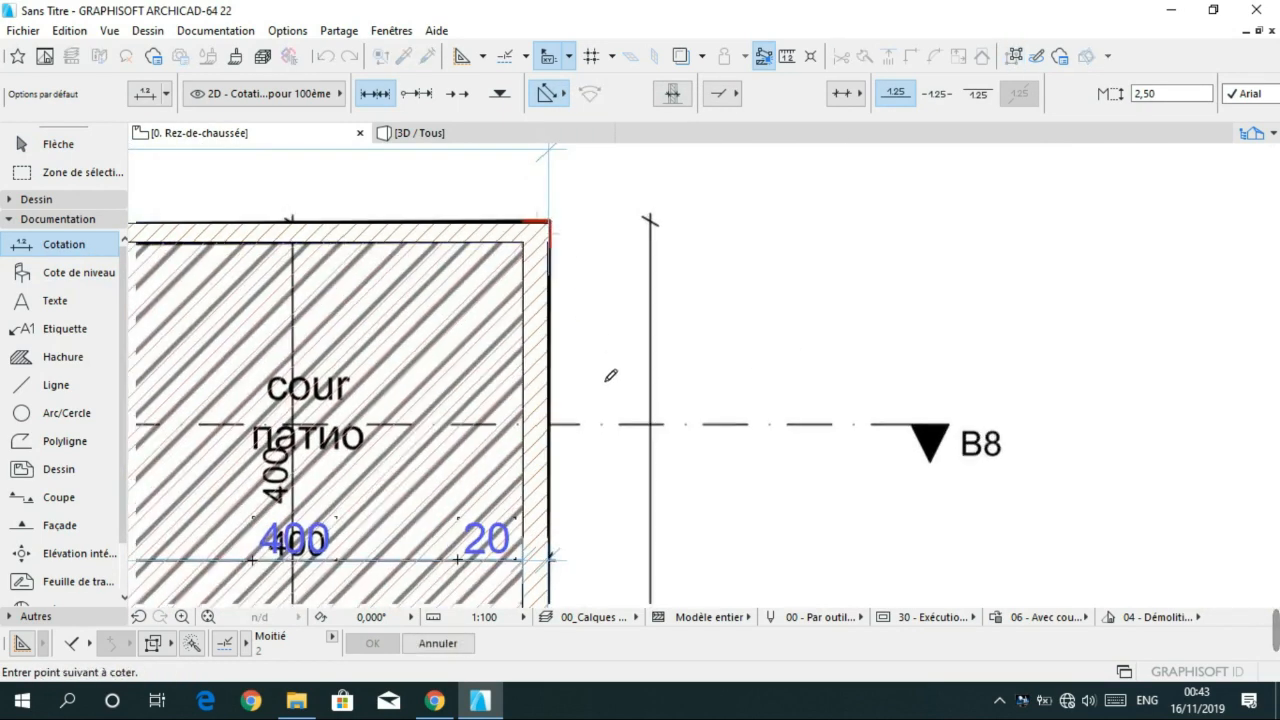
scroll(609, 371, "down", 2)
scroll(598, 334, "down", 4)
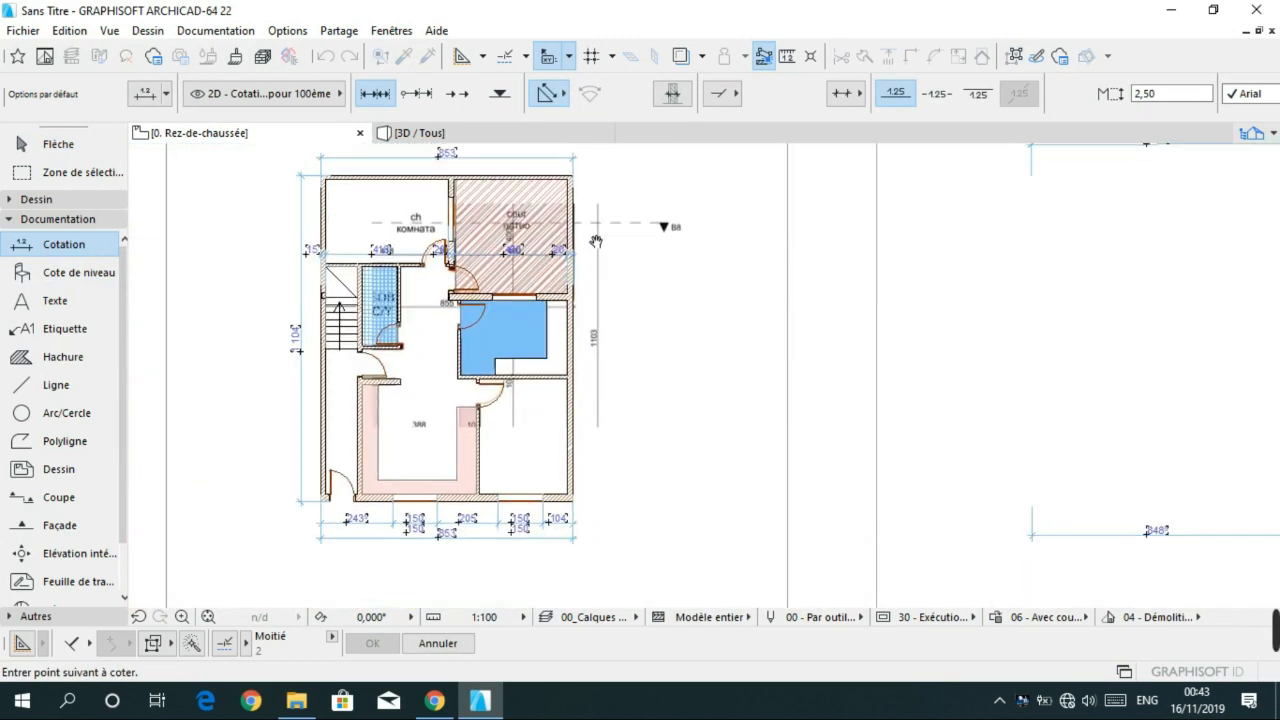
scroll(587, 438, "up", 6)
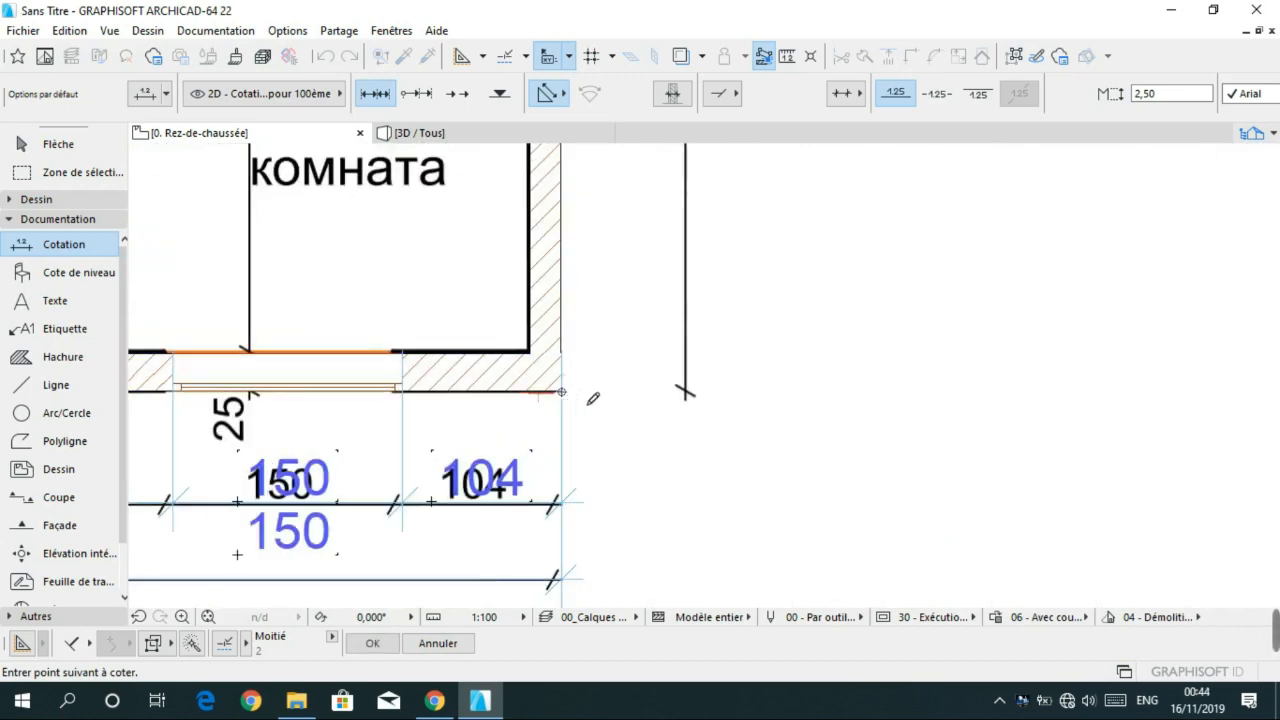
scroll(762, 313, "down", 6)
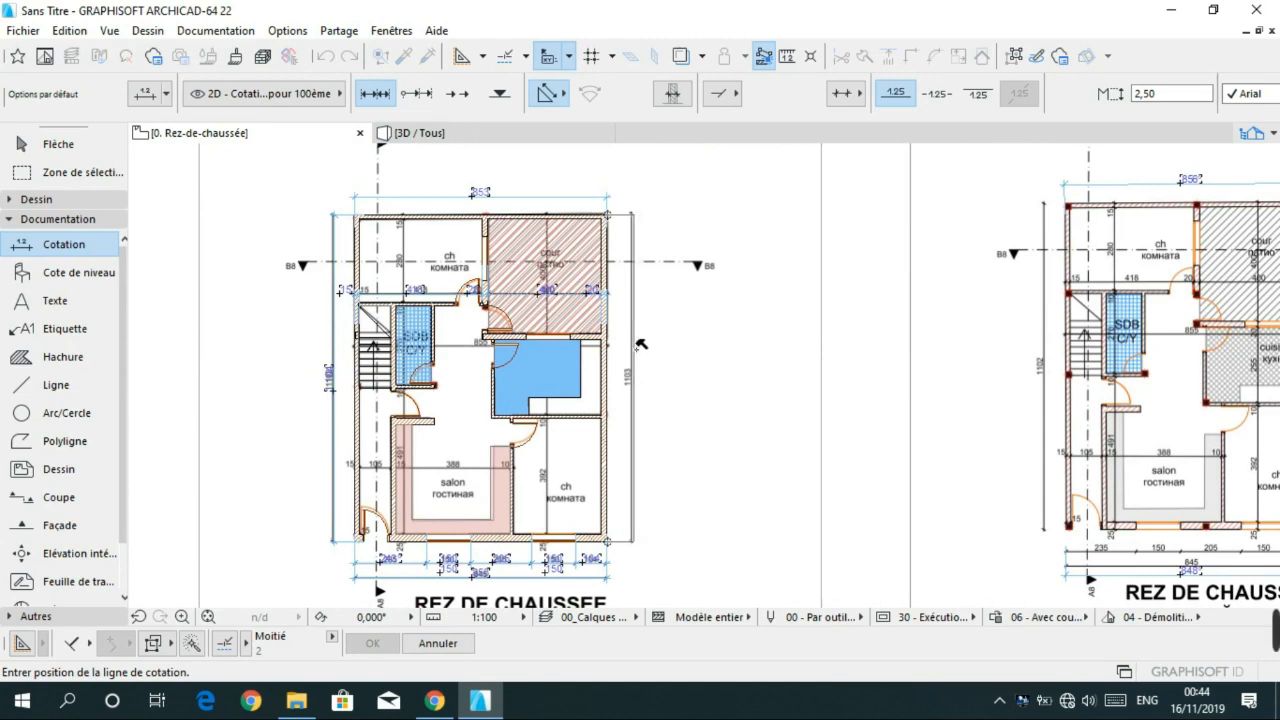
left_click(638, 344)
scroll(640, 350, "up", 4)
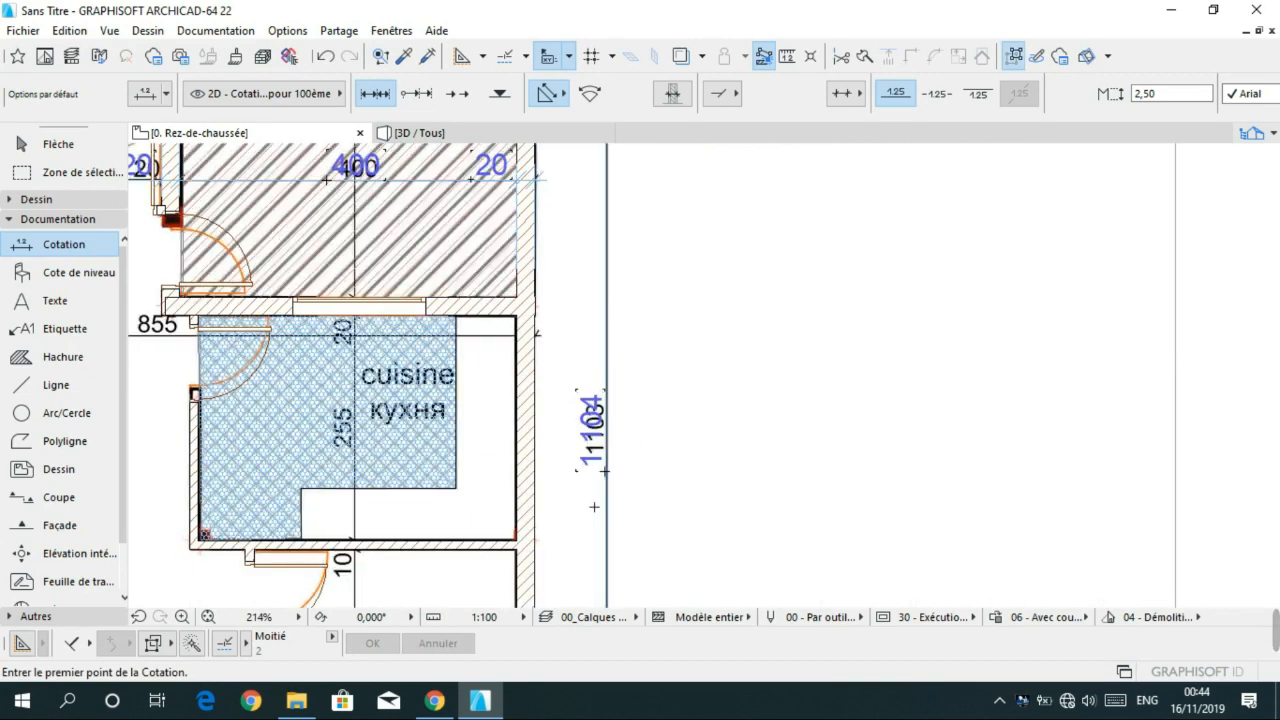
- Try to move the cour-side overall length dimension line outward, away from the drawing's 1103 line
key("Escape")
left_click_drag(608, 343, 650, 344)
scroll(597, 404, "down", 5)
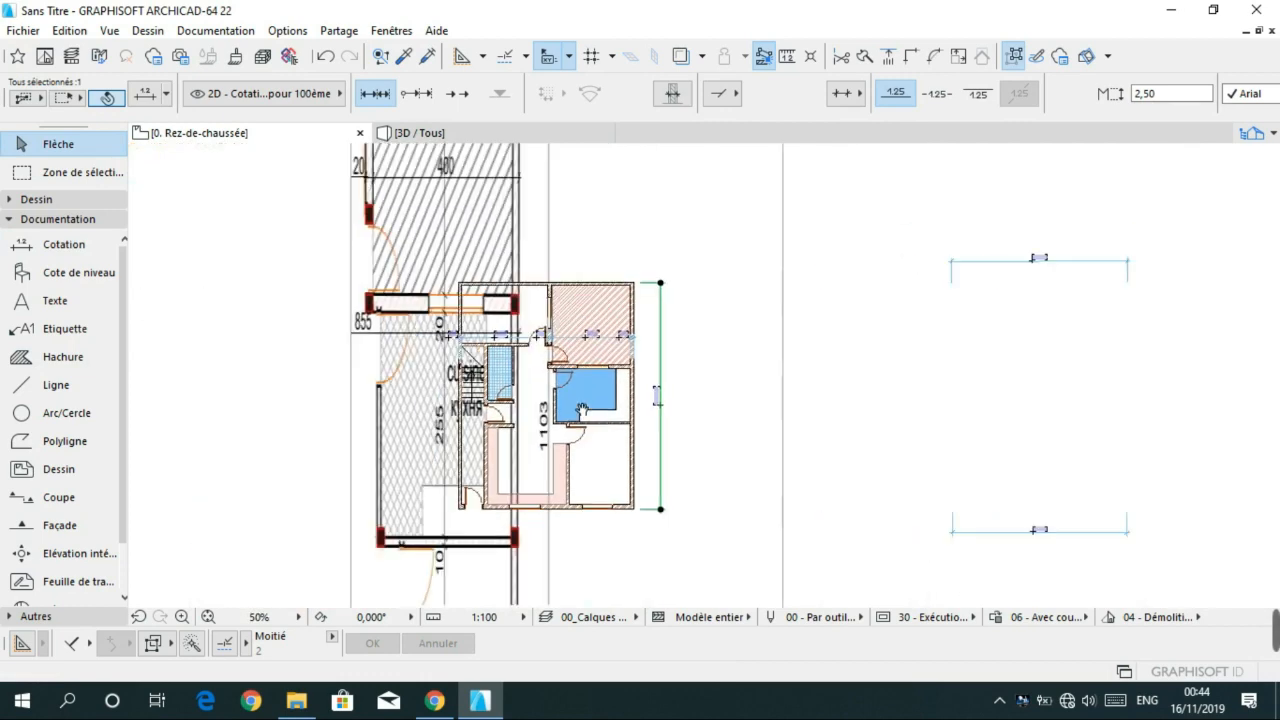
- Try to move the stair-side overall length dimension line outward so it clears the drawing's 1102 dimension
scroll(484, 422, "up", 6)
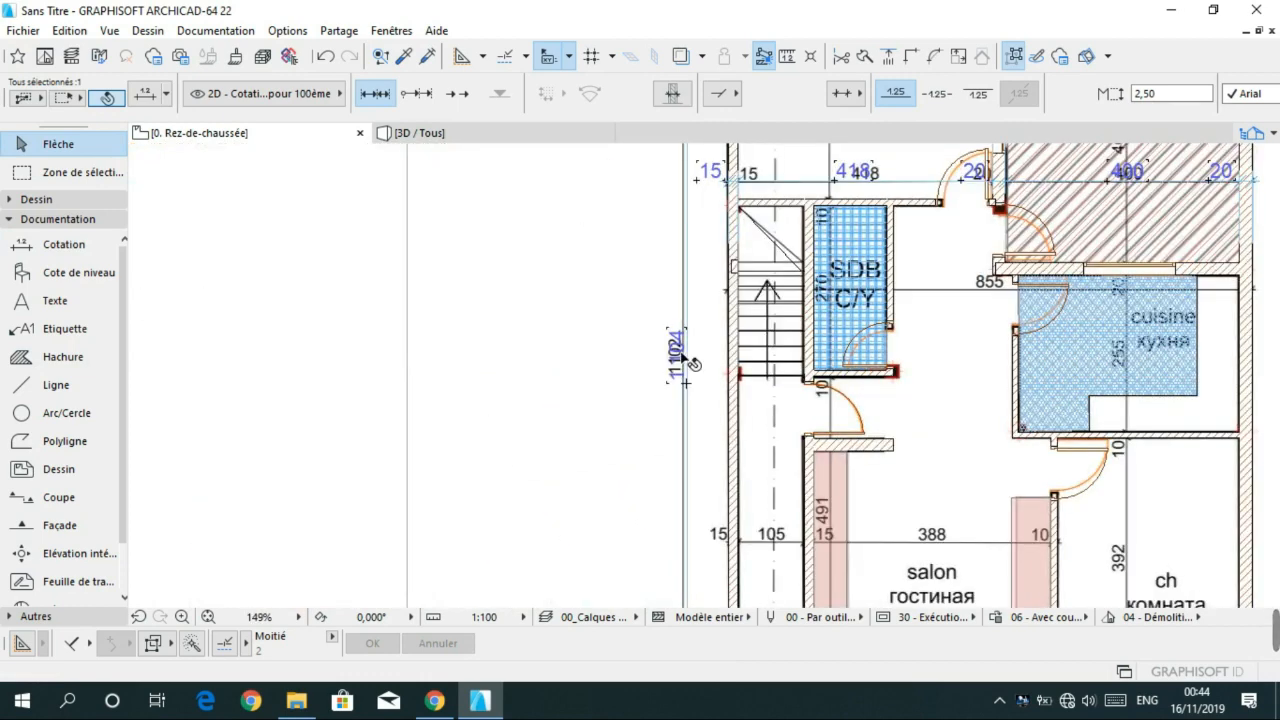
left_click(682, 358)
left_click(622, 359)
left_click(683, 306)
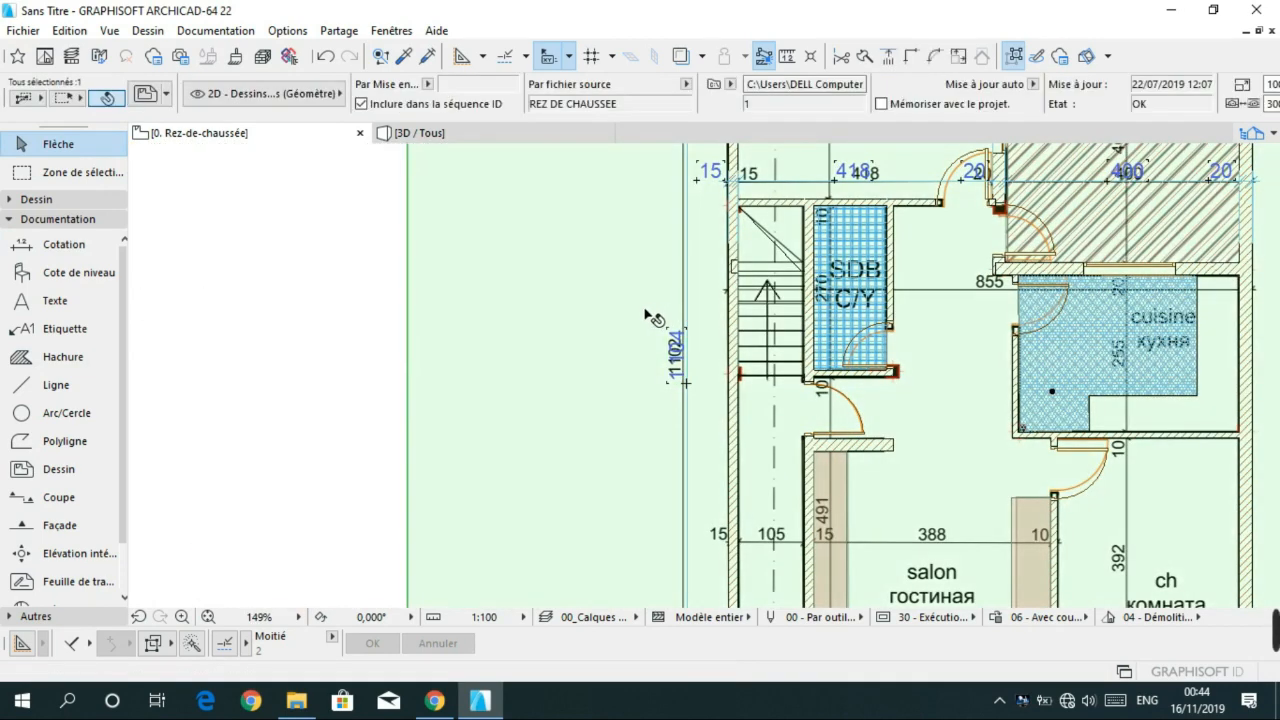
key("Escape")
left_click(683, 308)
key("Escape")
scroll(688, 303, "up", 5)
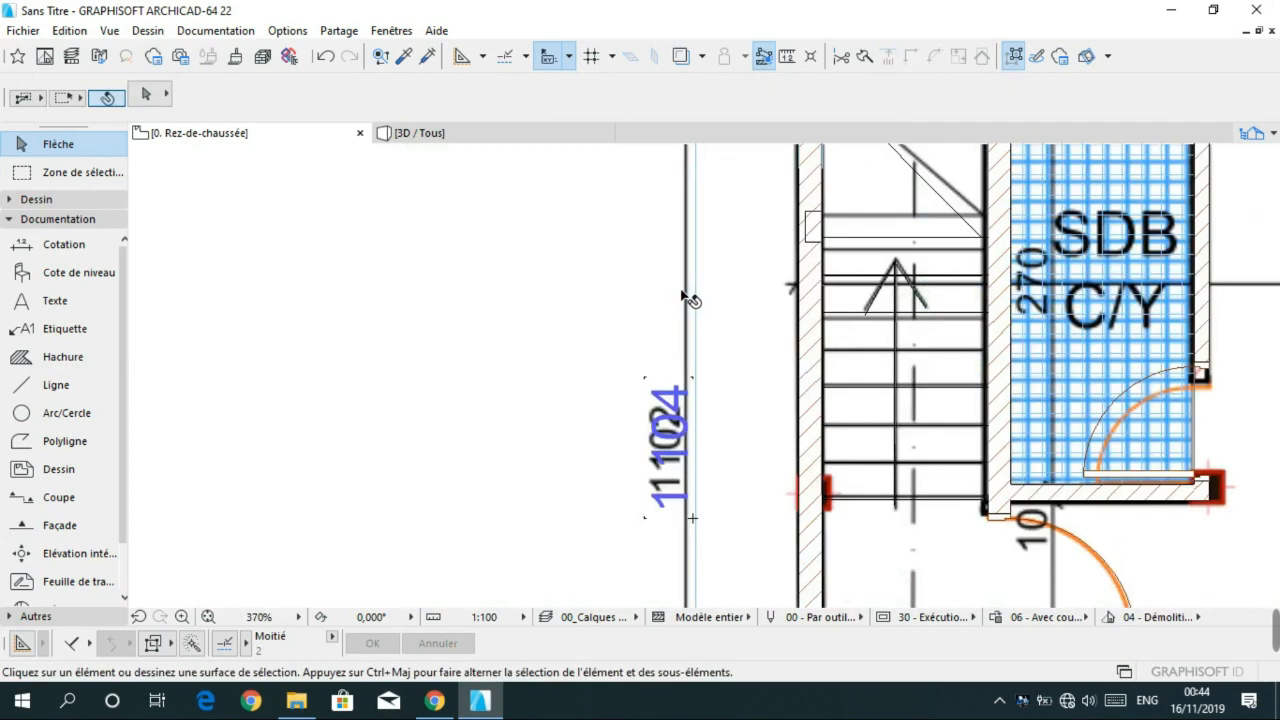
left_click(700, 294)
key("Escape")
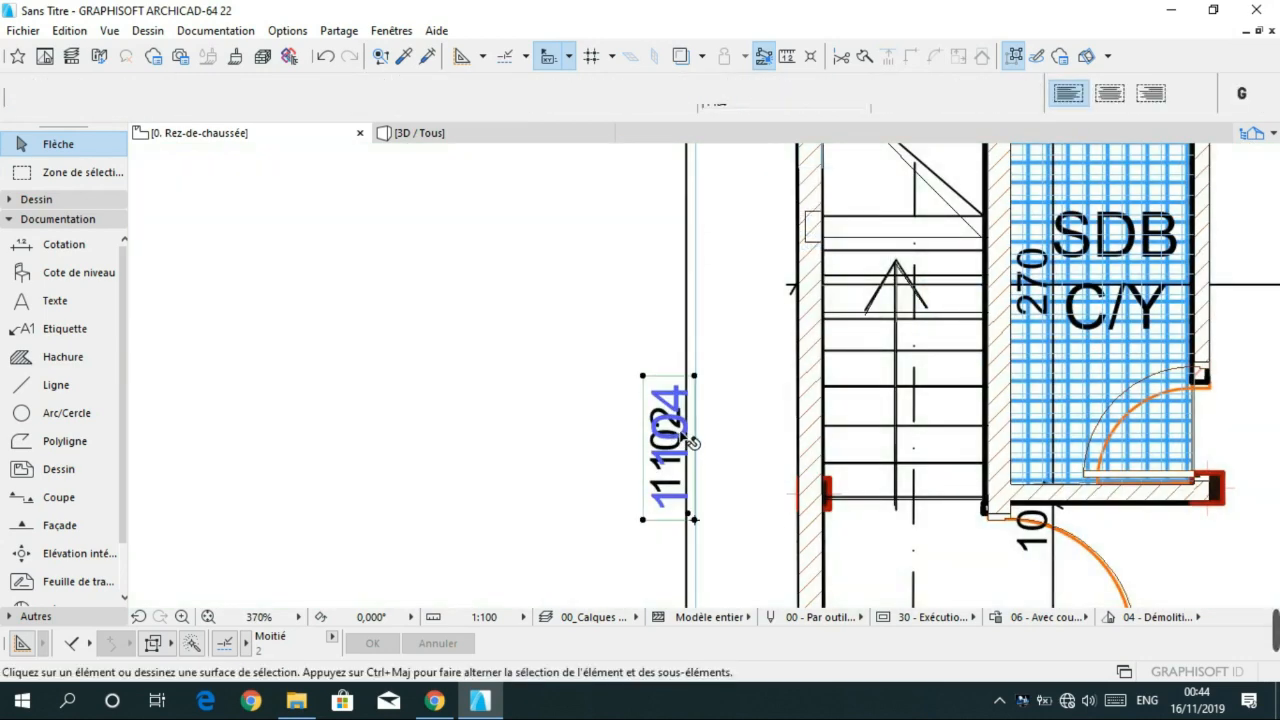
left_click_drag(696, 352, 603, 351)
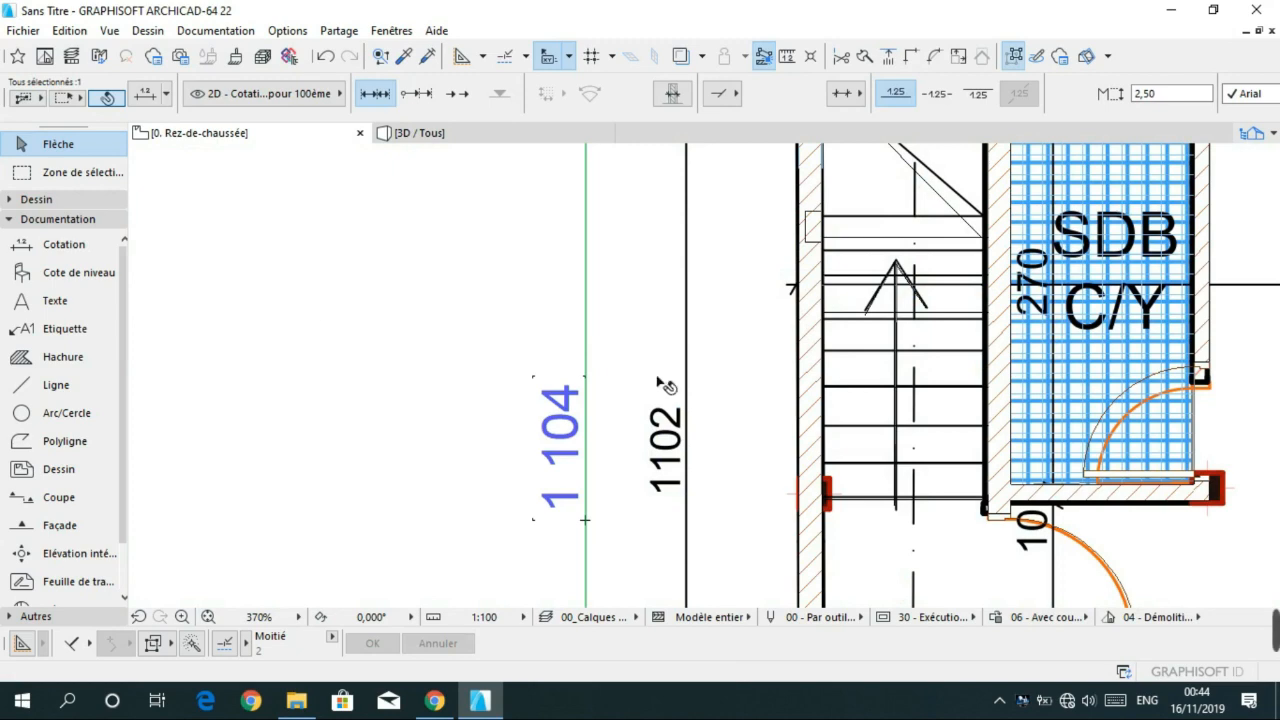
- Undo the moves of the two overall length dimensions, keeping both dimensions in place
left_click(325, 57)
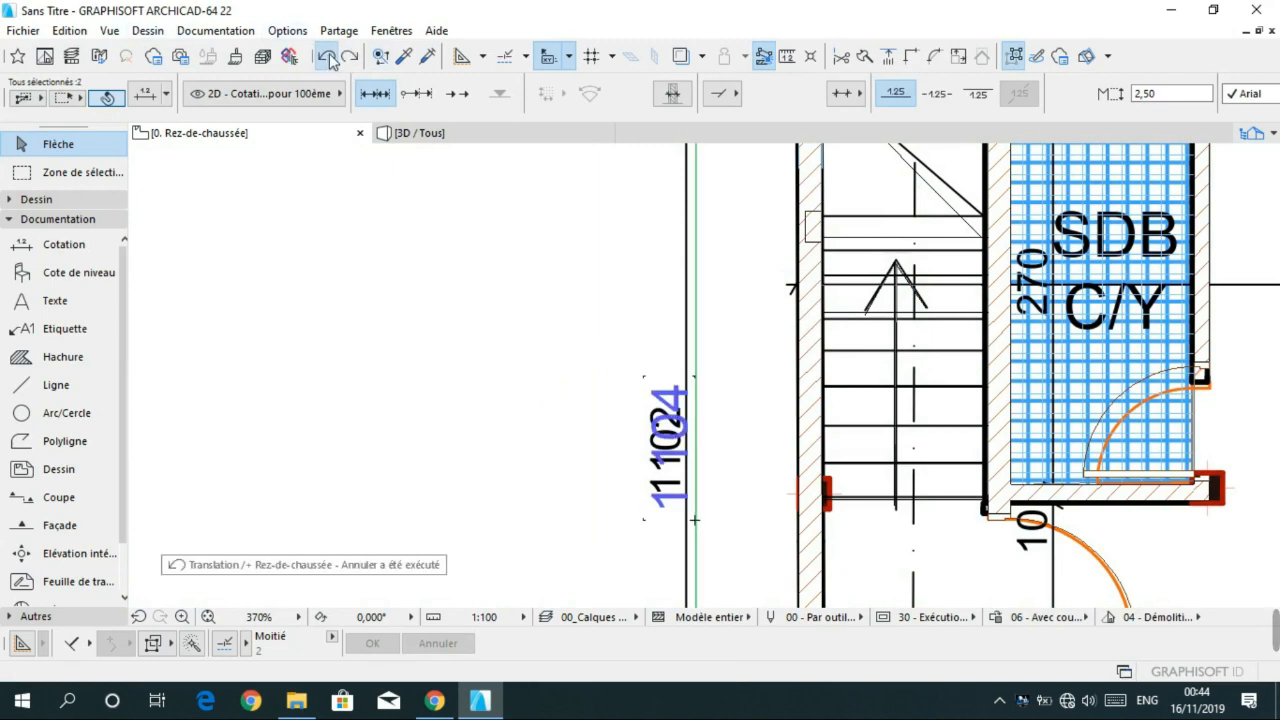
scroll(531, 274, "down", 10)
key("Escape")
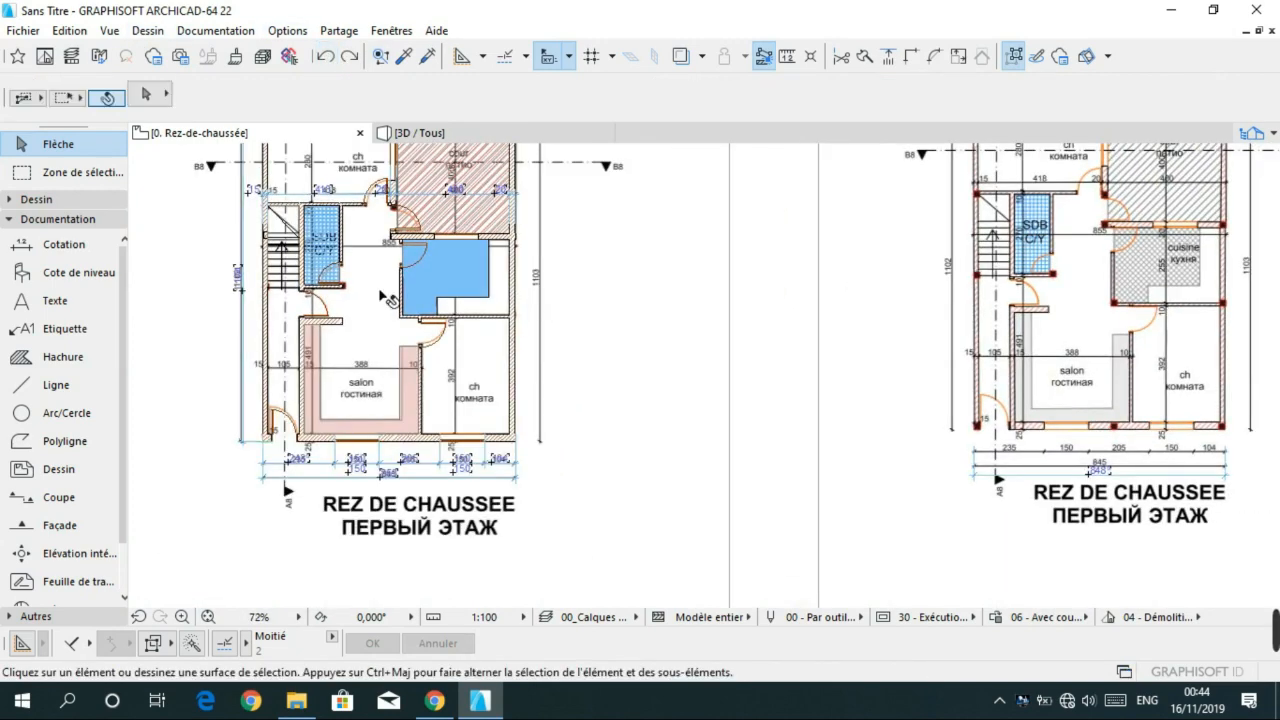
scroll(563, 403, "down", 2)
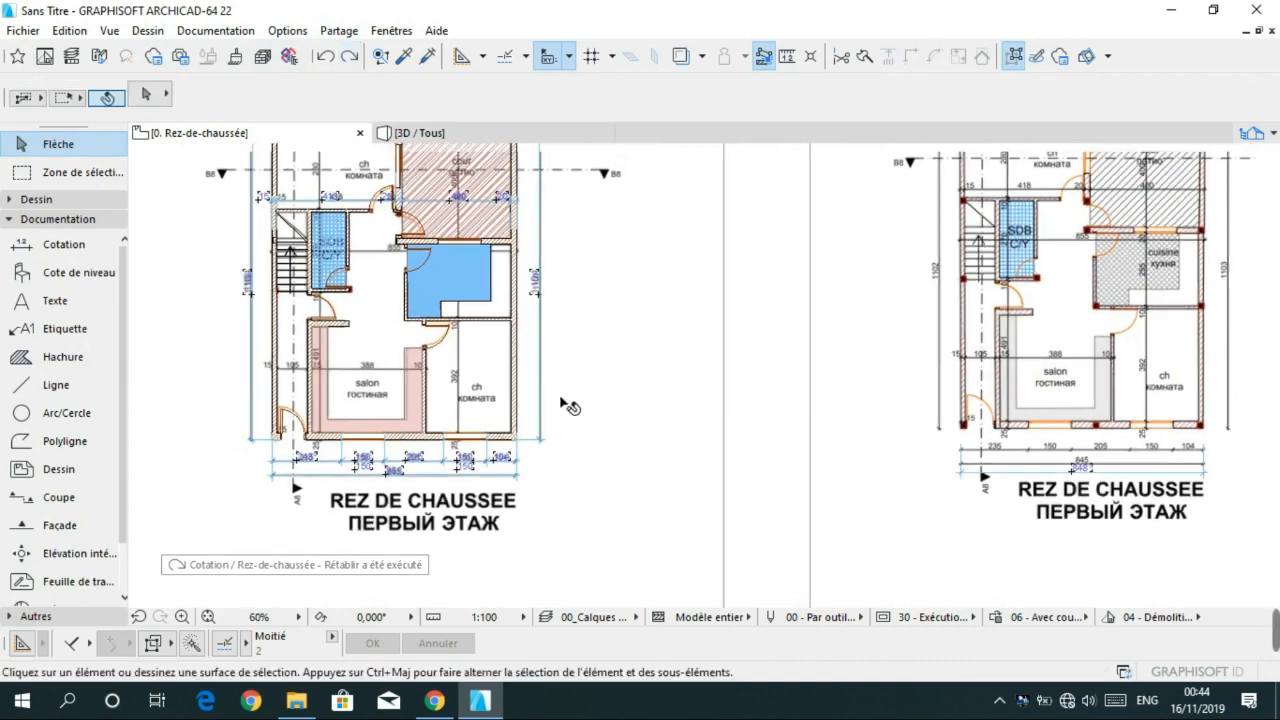
- Delete the placed reference drawing lying under the traced plan, keeping the separate reference copy beside it
middle_click_drag(617, 433, 643, 470)
scroll(329, 449, "up", 5)
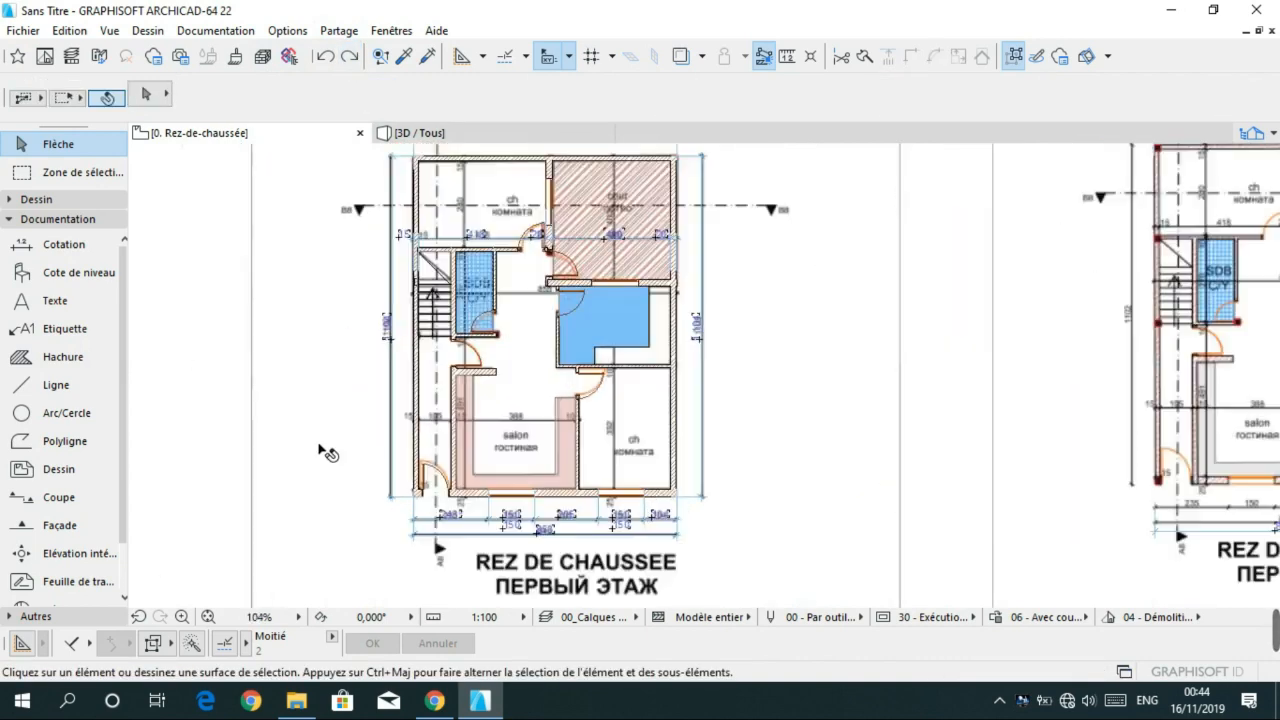
middle_click_drag(671, 405, 558, 347)
left_click(930, 342)
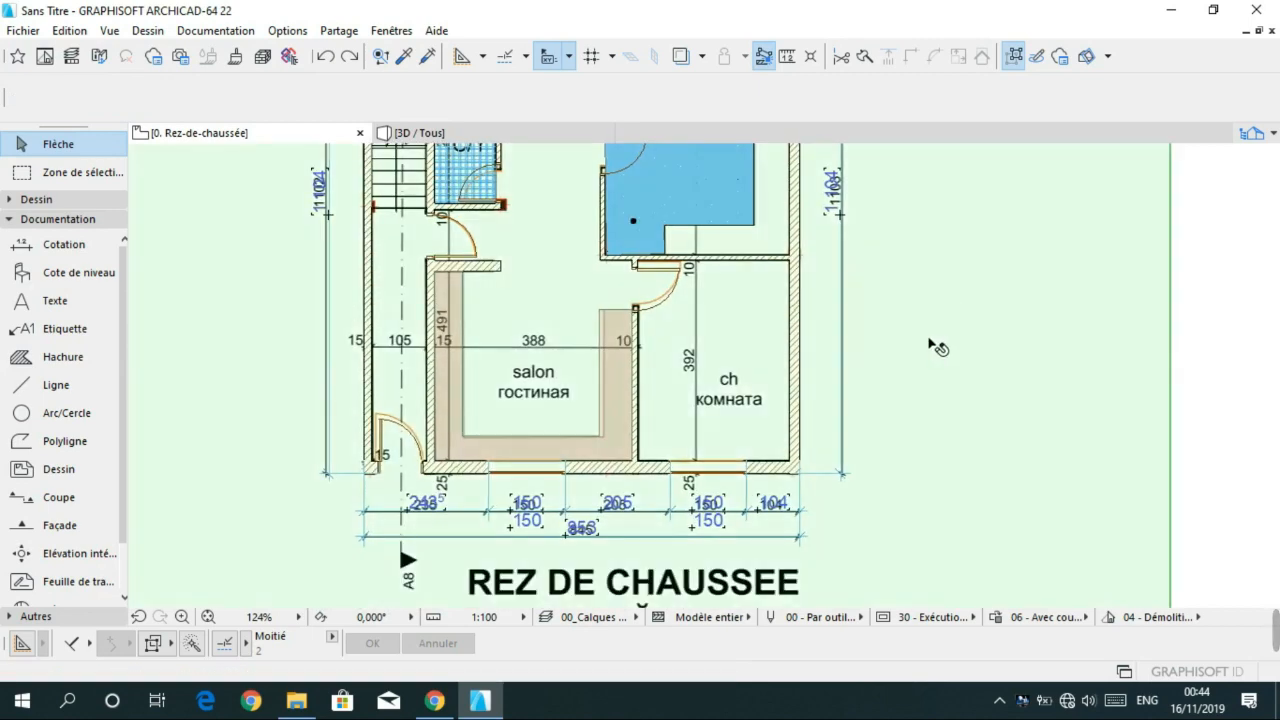
key("Delete")
scroll(846, 363, "down", 4)
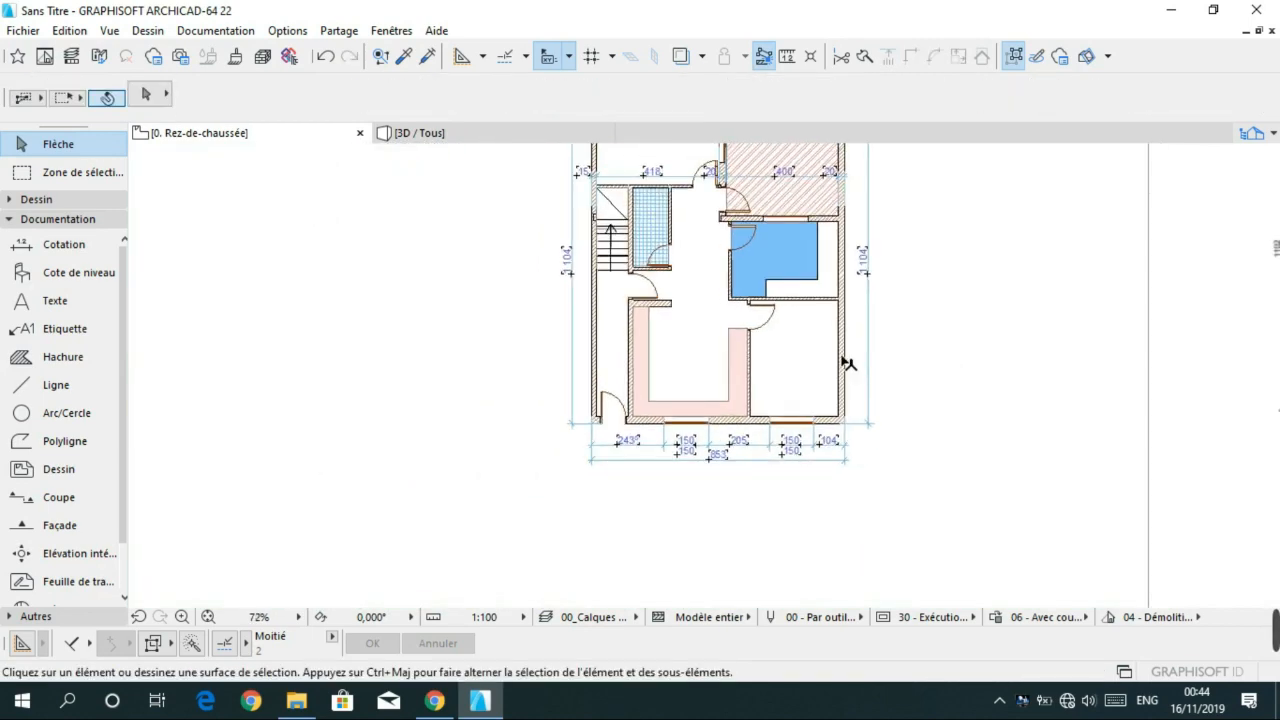
- Add the text label "CH" in the traced plan's bedroom next to the cour
scroll(583, 370, "up", 5)
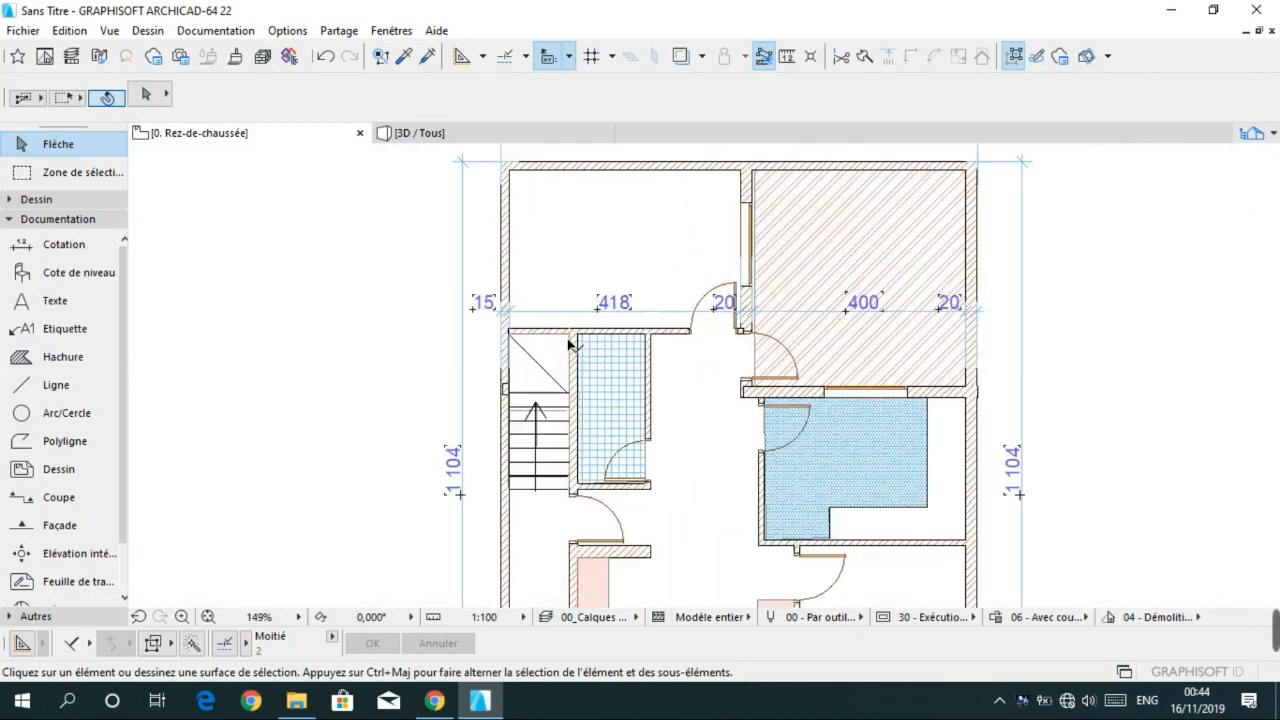
scroll(583, 370, "down", 4)
left_click(60, 302)
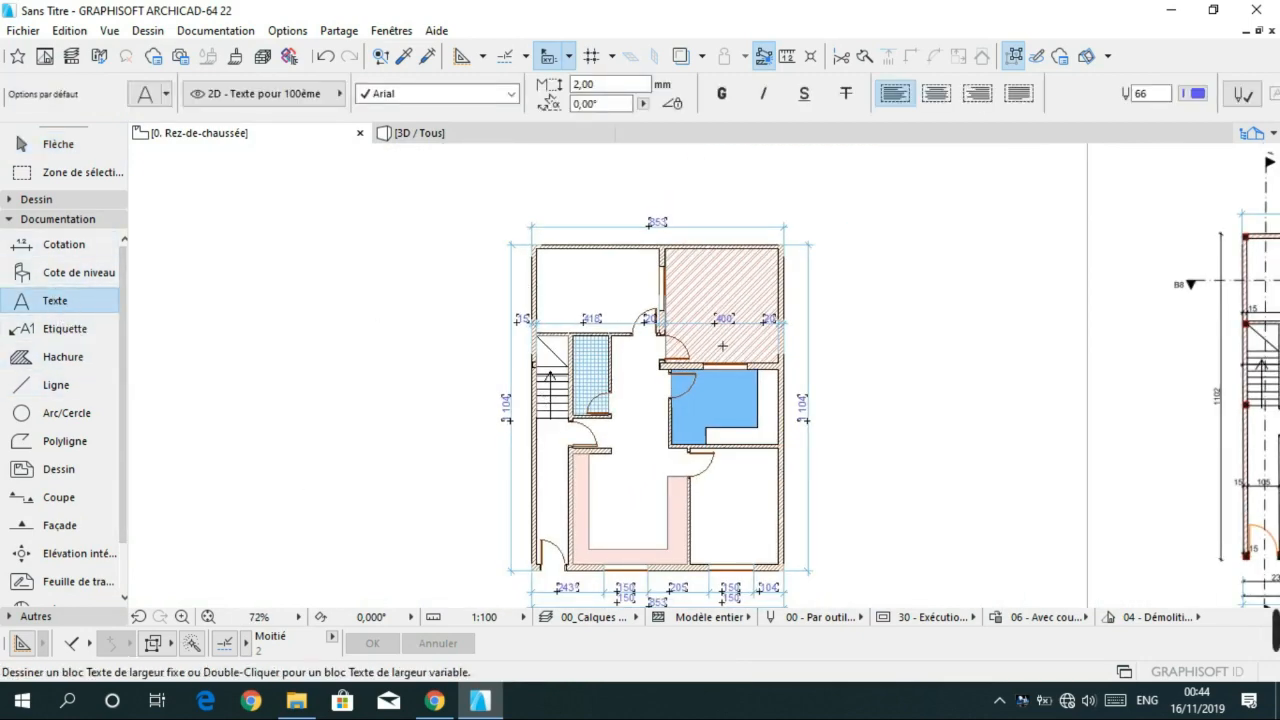
middle_click_drag(722, 346, 600, 354)
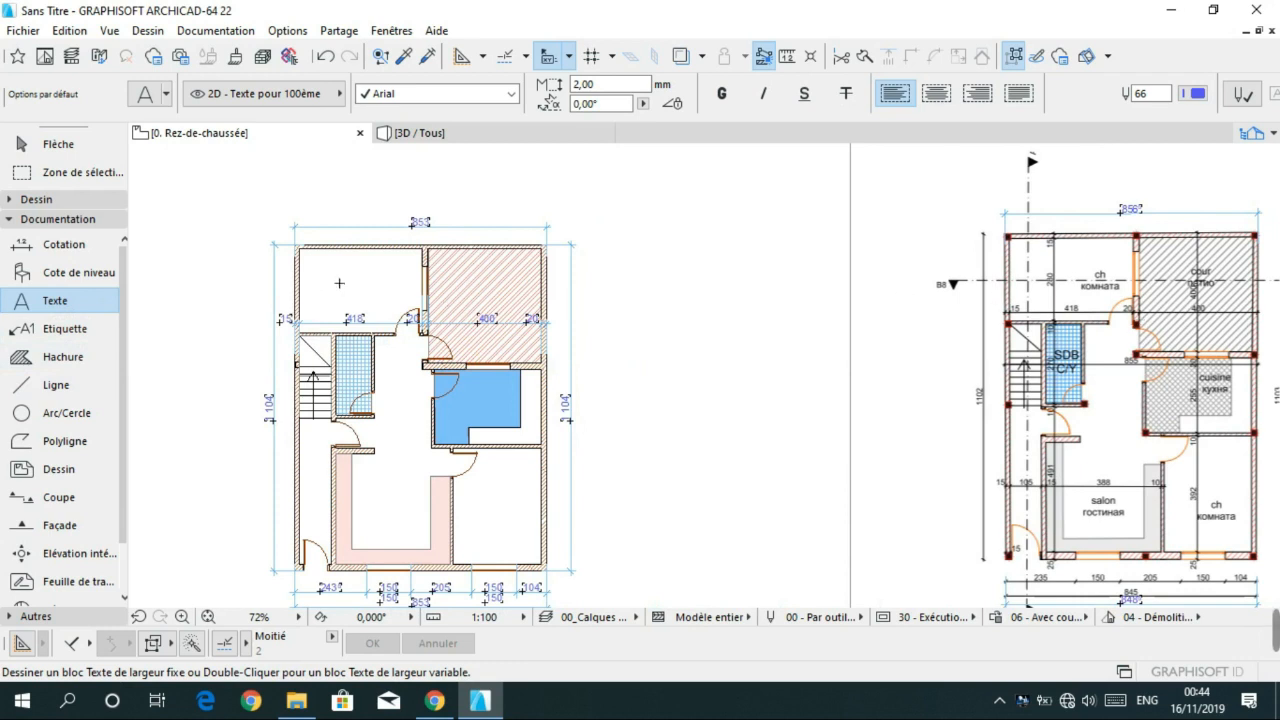
left_click(339, 283)
left_click(371, 302)
type("ch")
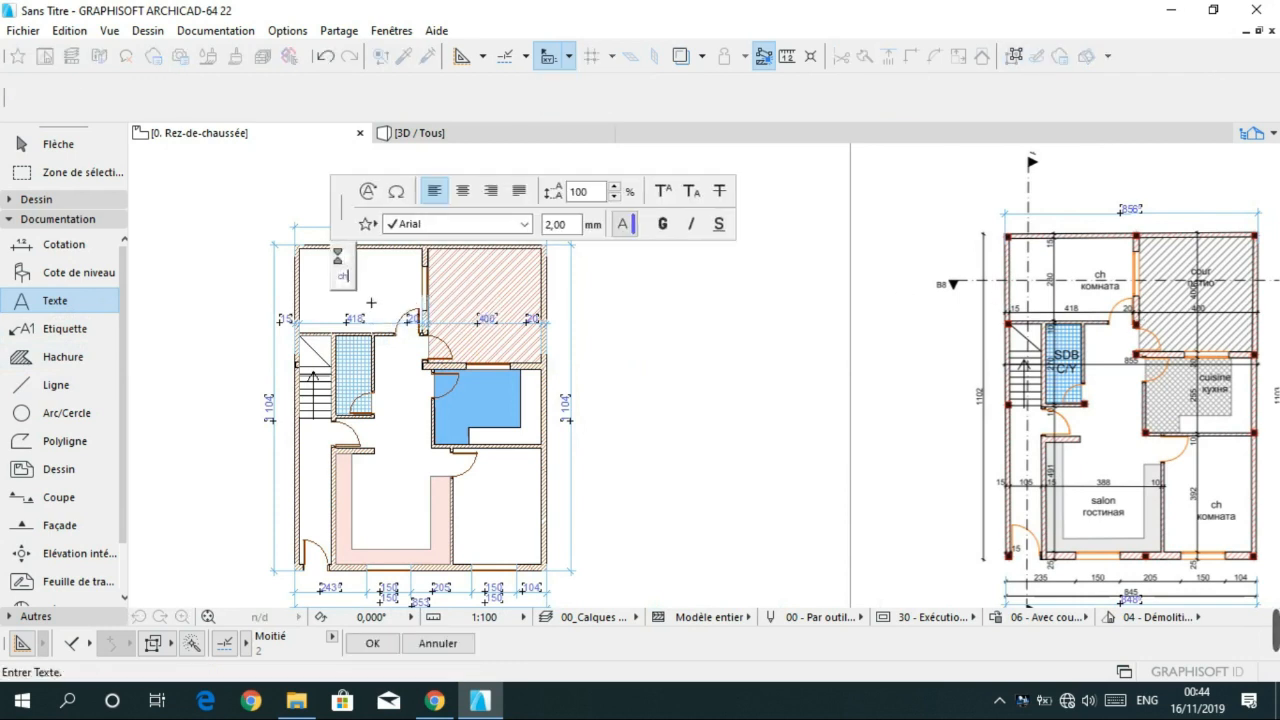
key("BackSpace")
key("BackSpace")
type("CH")
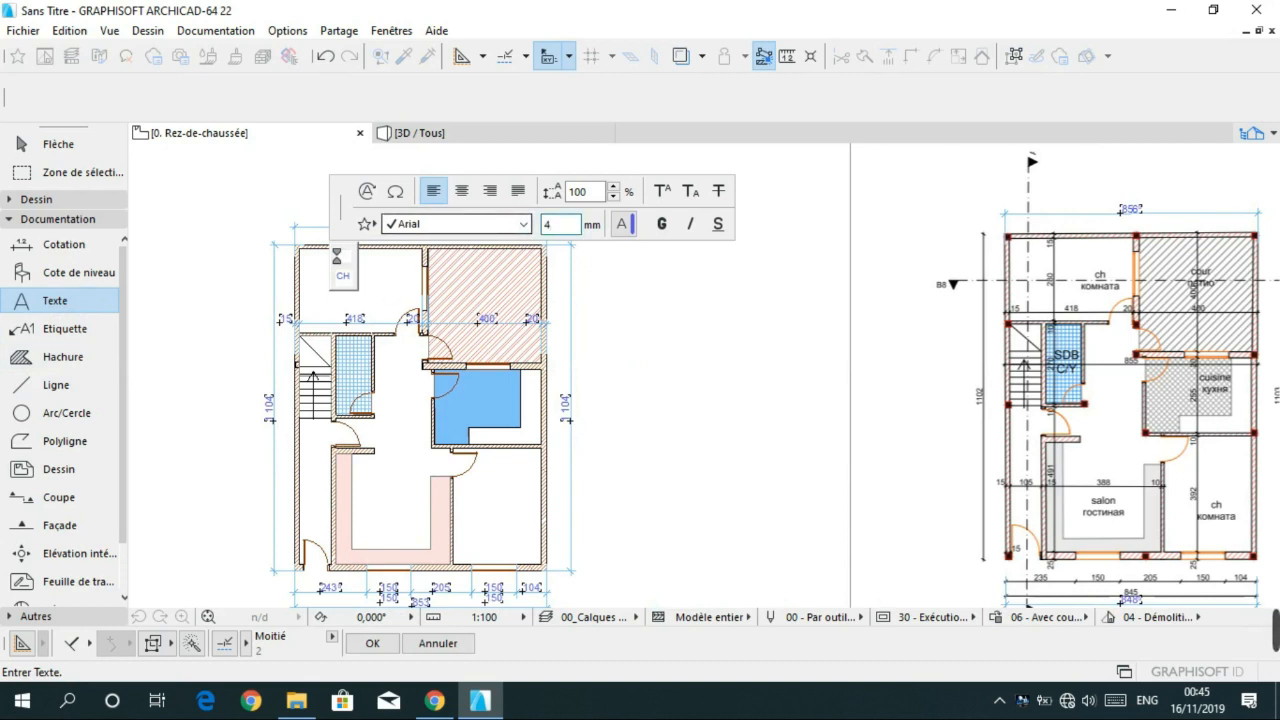
- Set the CH label's text height to 4 mm and its pen colour to black, and finish the text
left_click(624, 224)
left_click(654, 231)
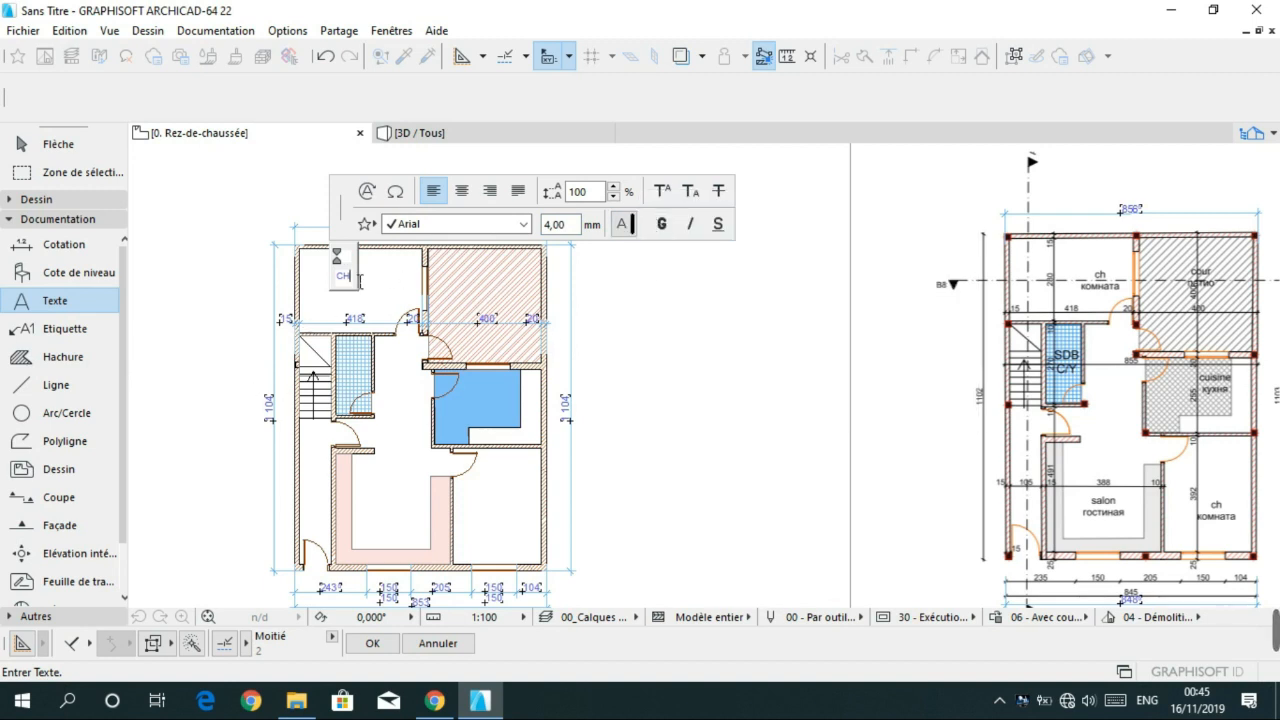
left_click(624, 224)
left_click(653, 221)
left_click(391, 280)
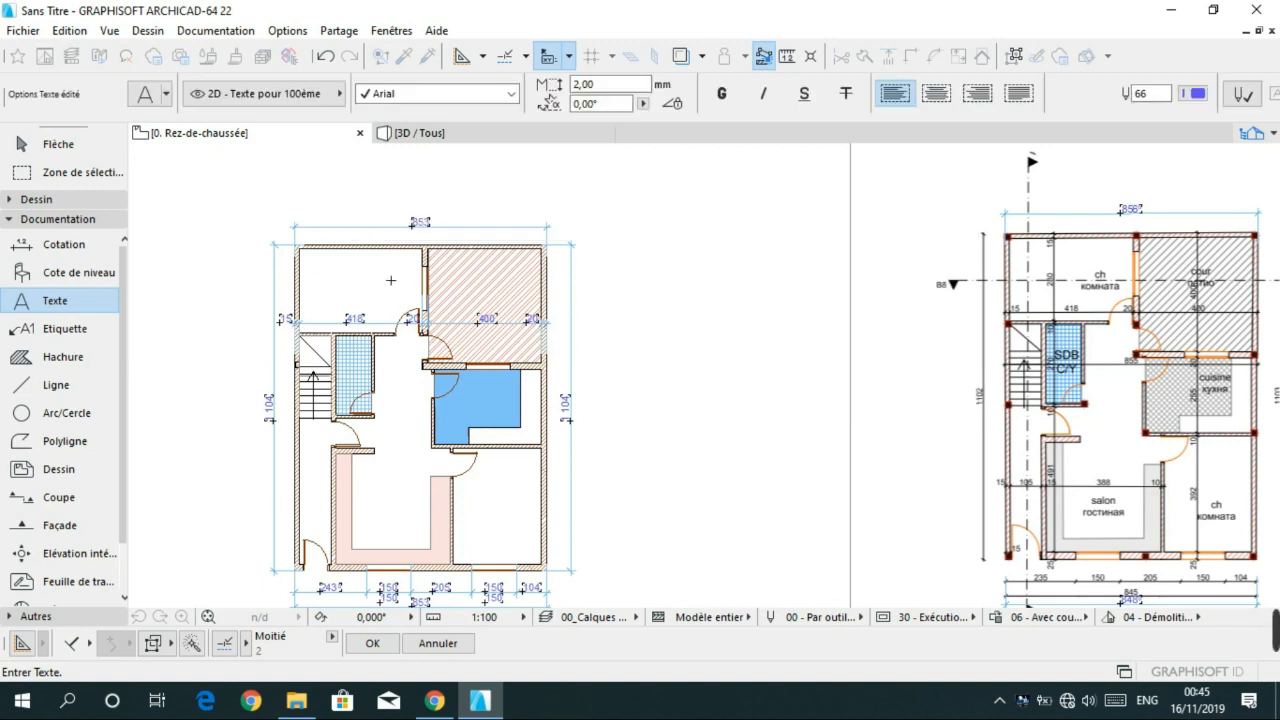
left_click(386, 276)
key("Escape")
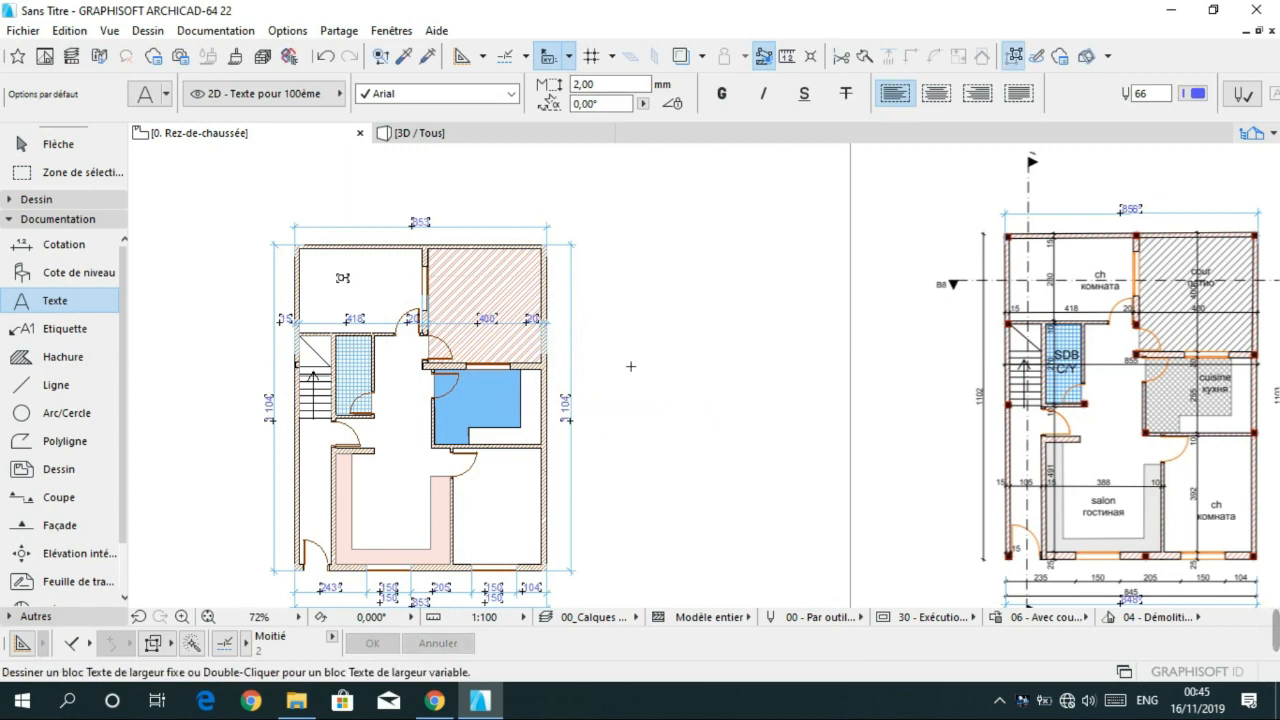
key("Escape")
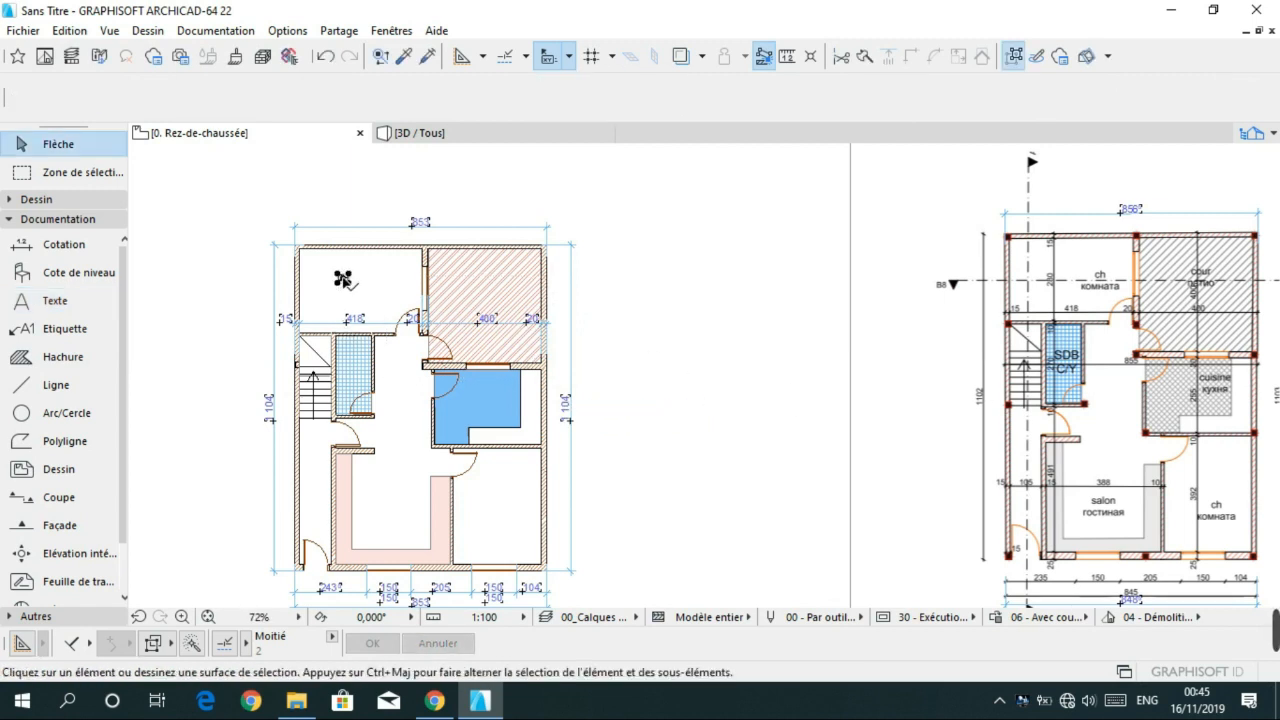
- Copy the CH label into the other bedroom beside the salon, using translation with multiple copies
left_click(343, 280)
left_click(343, 279)
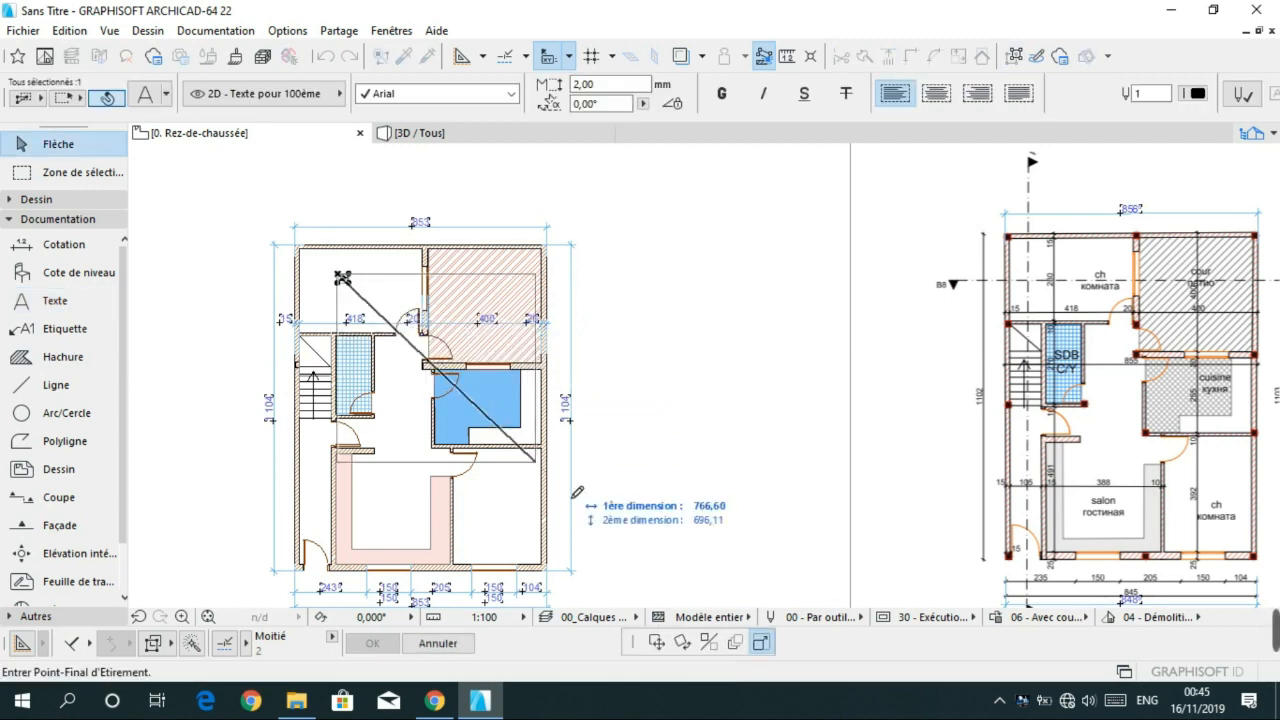
left_click(656, 643)
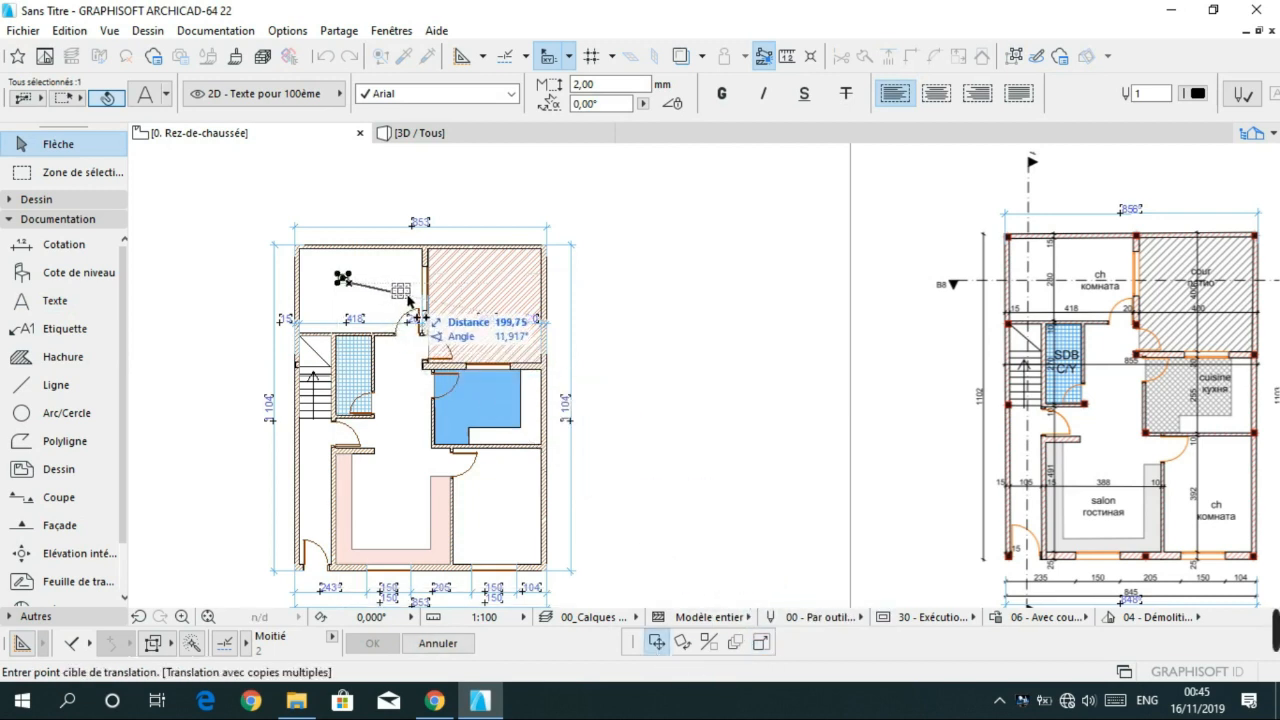
left_click(503, 517)
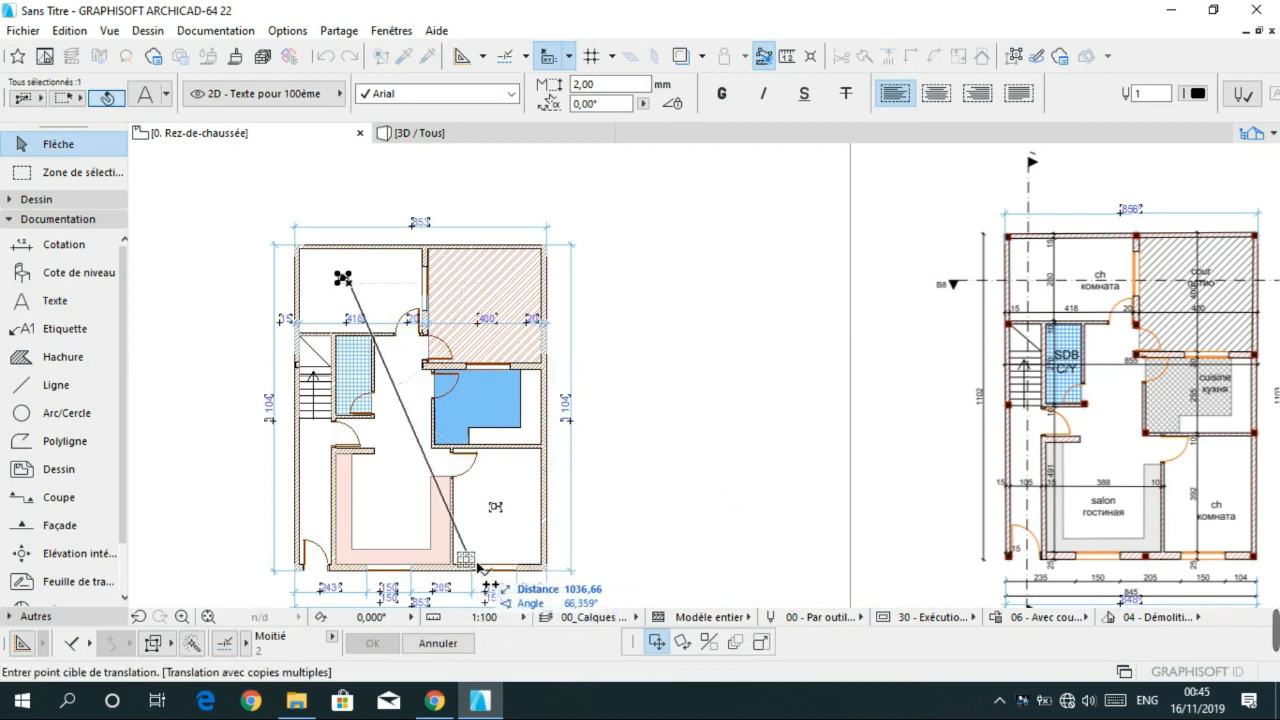
key("Escape")
key("Escape")
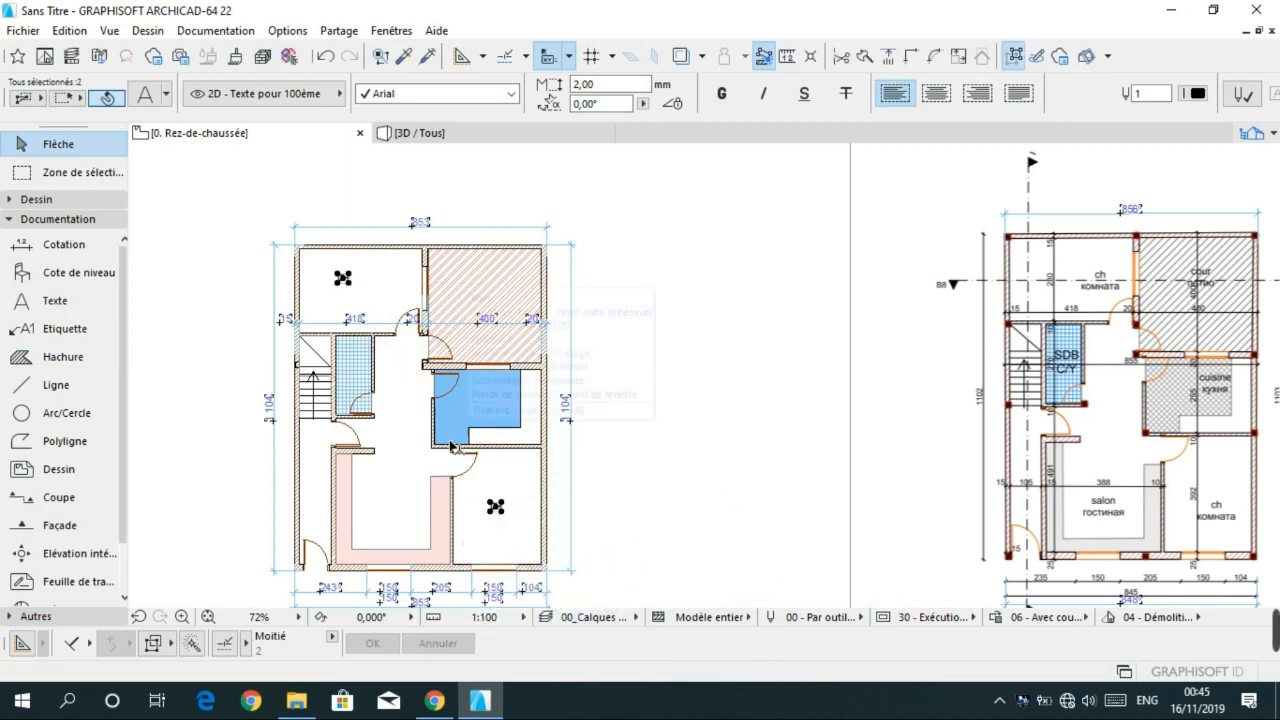
- Label the tiled bathroom "SDB" and the hatched courtyard "COUR" with the Text tool's default settings
left_click(50, 300)
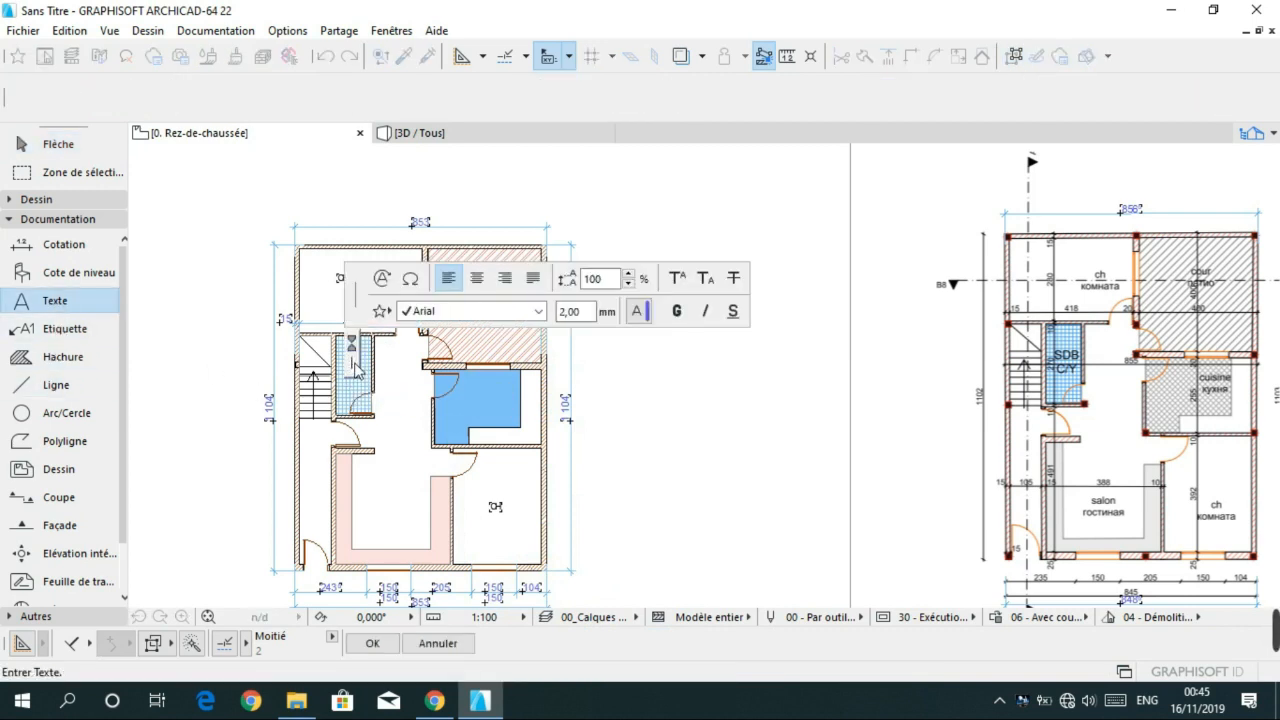
type("sDB")
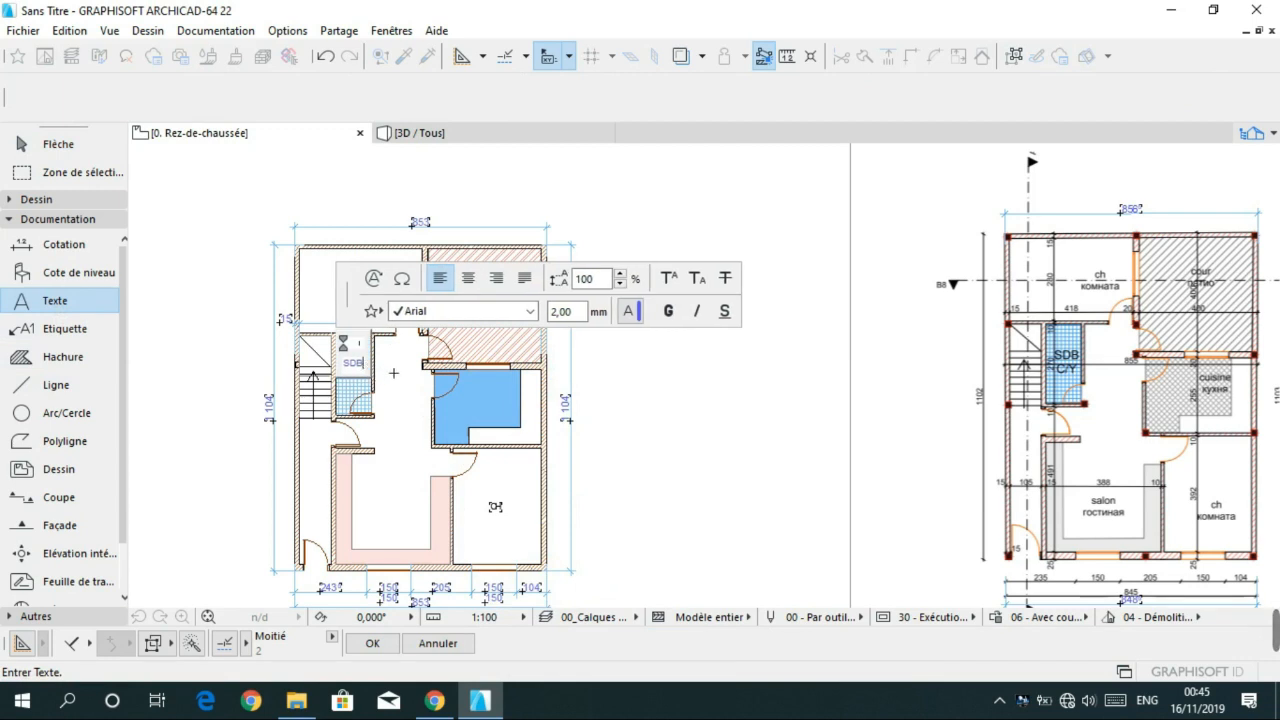
left_click(394, 373)
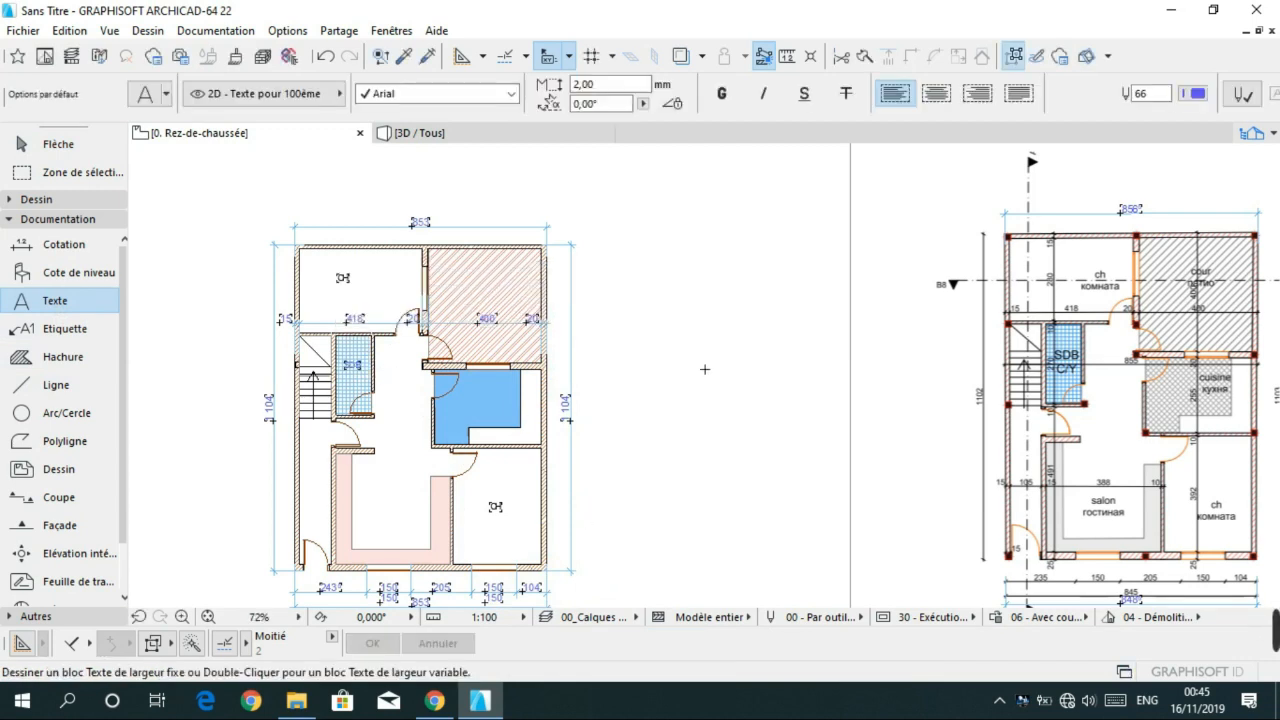
left_click(481, 300)
type("COUR")
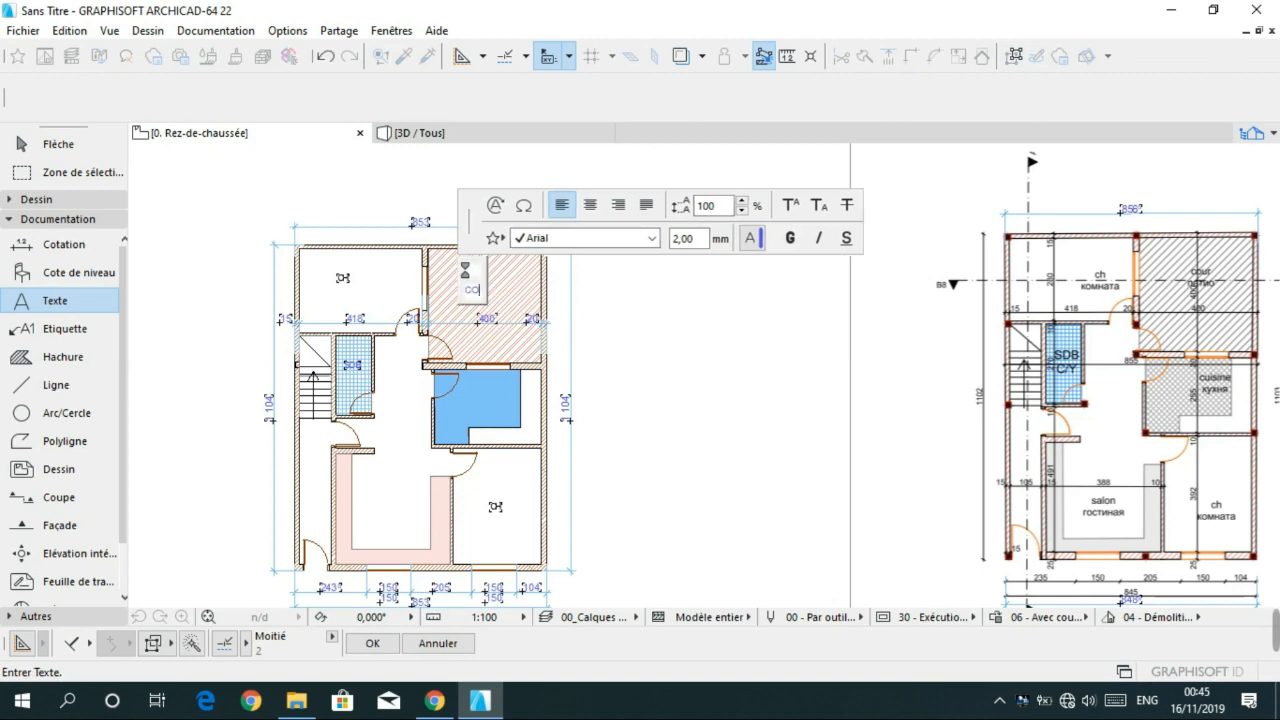
left_click(537, 296)
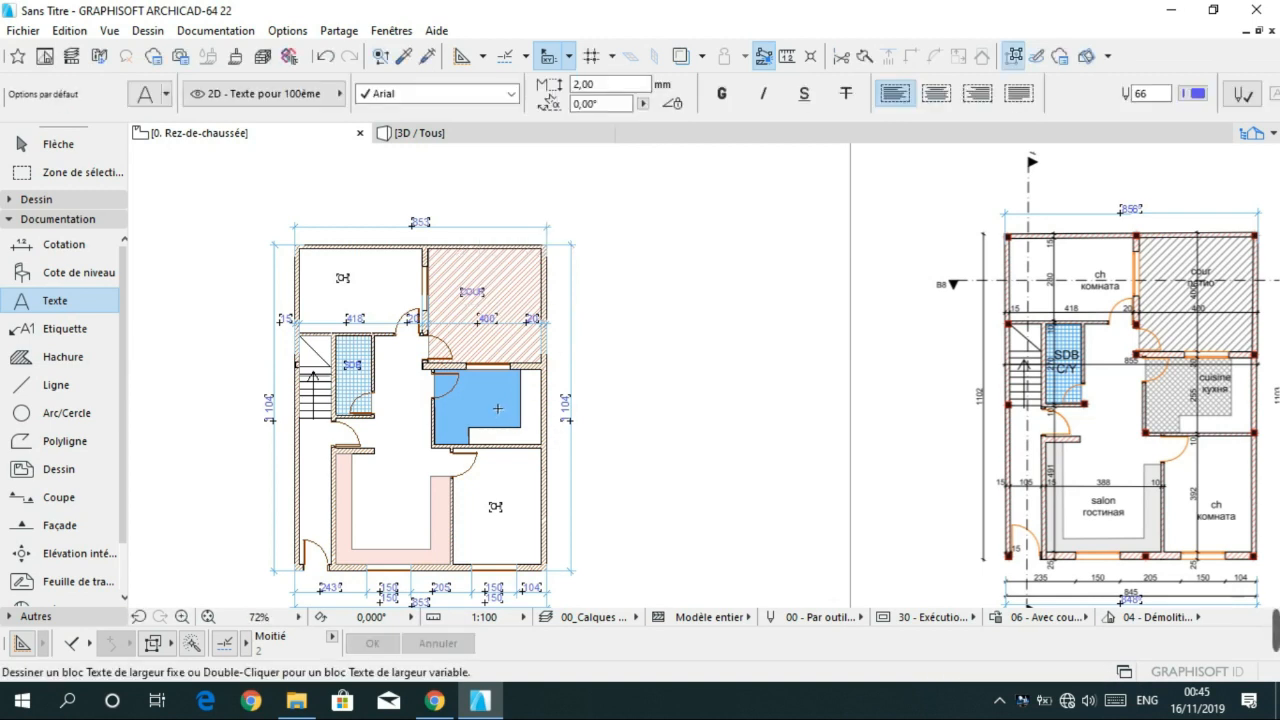
- Label the blue-filled kitchen "CUISINE" and the living room "SALON" with the Text tool's default settings
left_click(486, 393)
type("CUISINE")
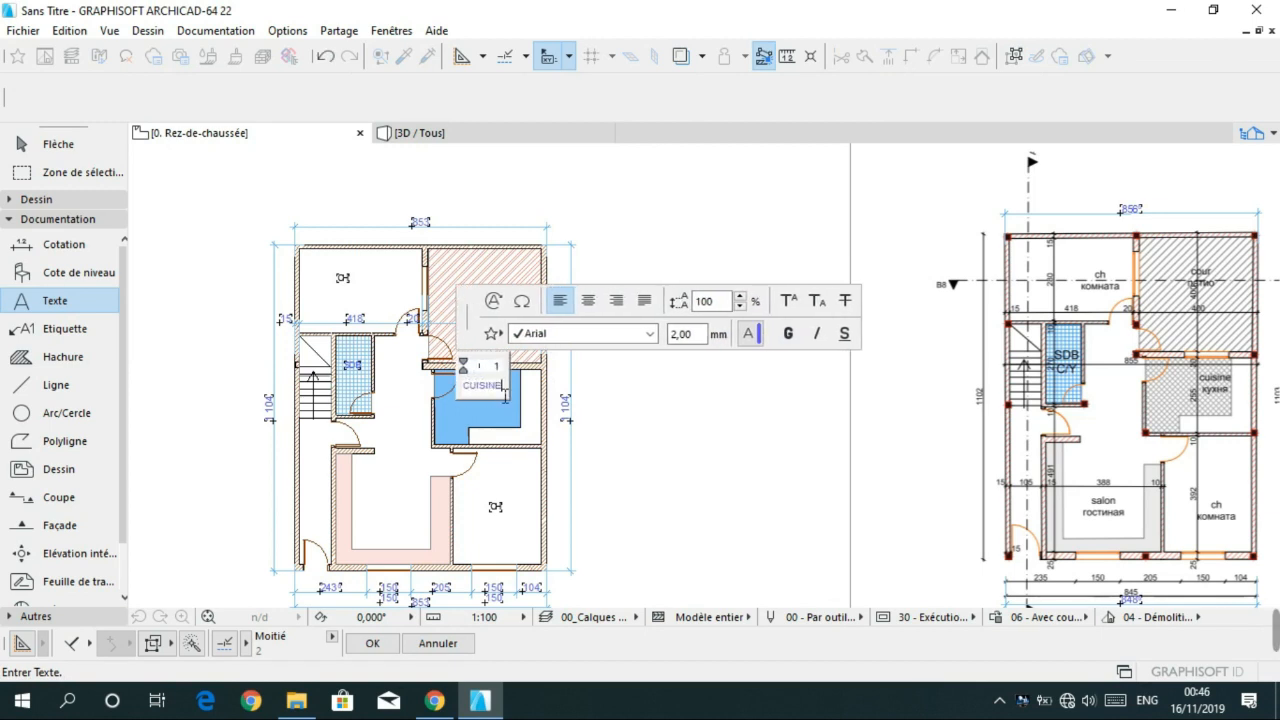
left_click(490, 424)
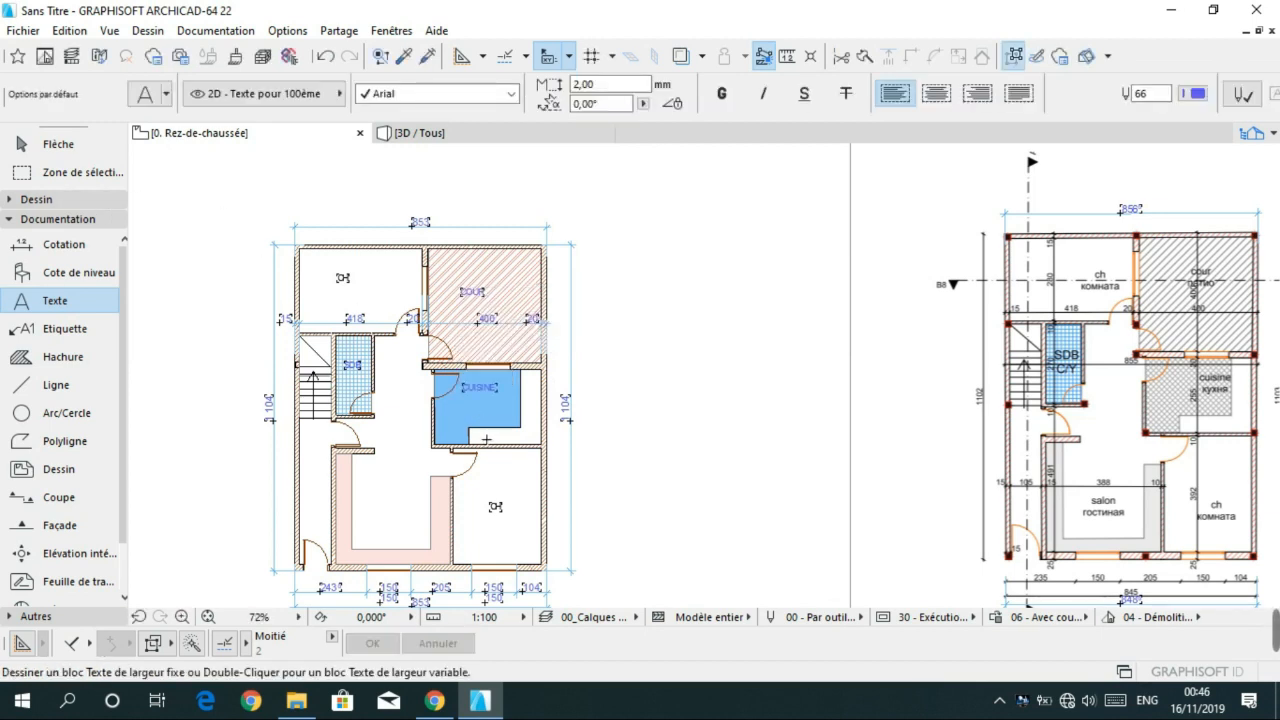
left_click(384, 513)
type("SE")
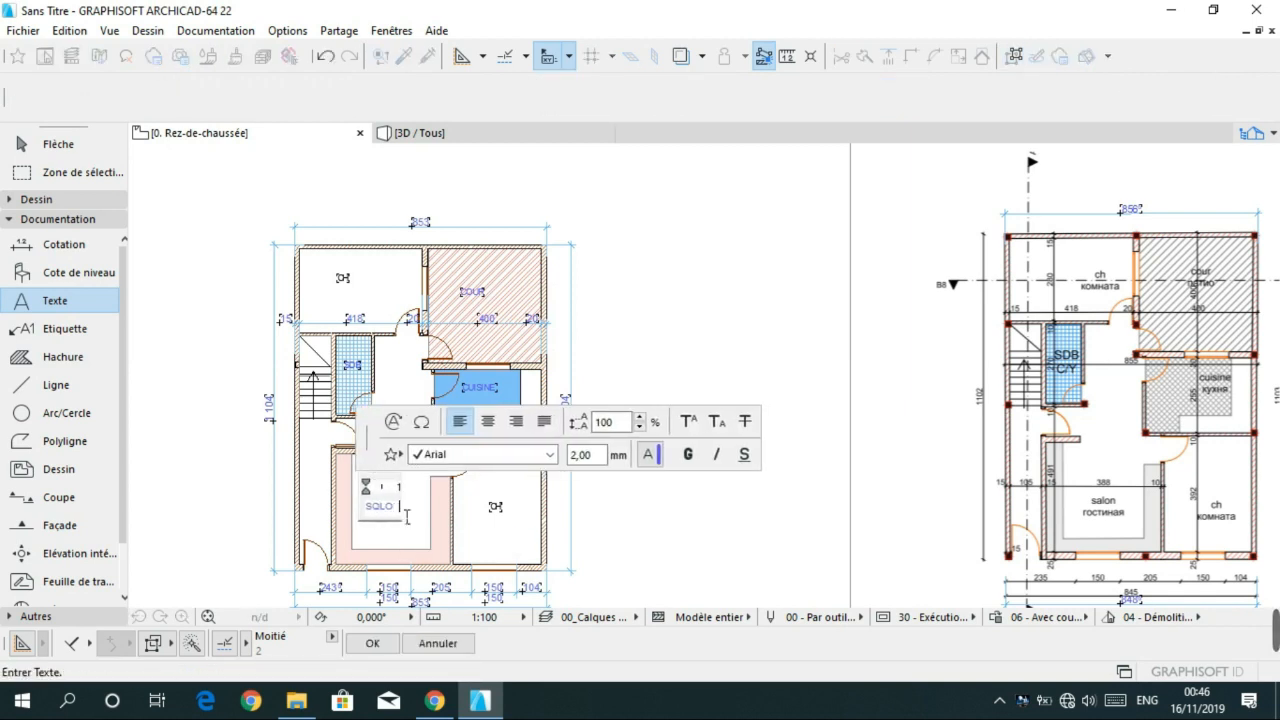
type("LON")
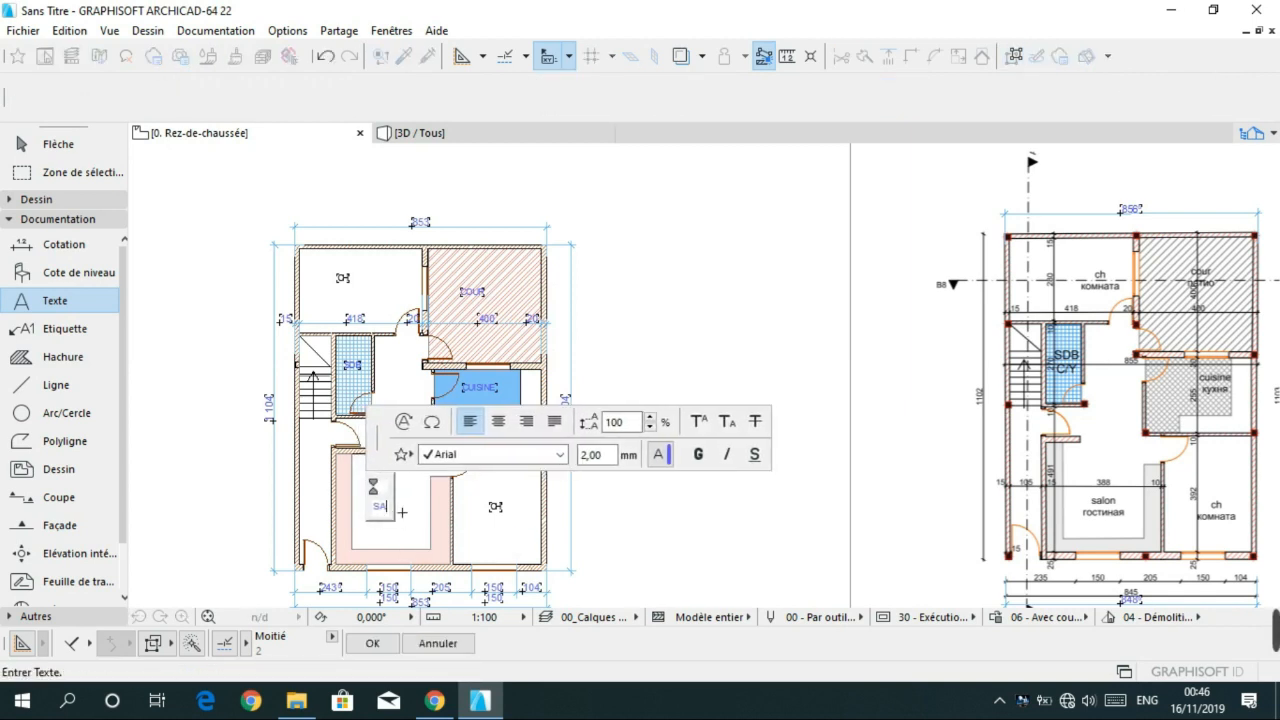
left_click(428, 504)
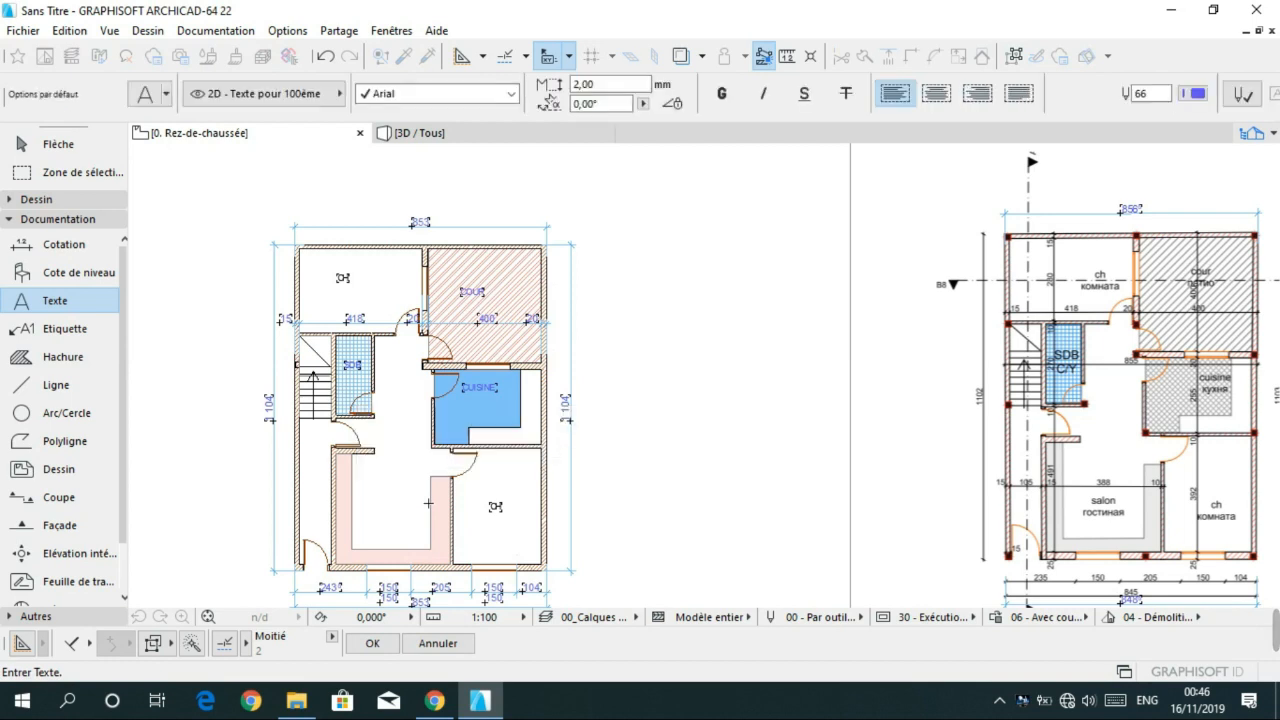
- Dimension the walls across the entrance hall, salon and lower bedroom with one horizontal dimension chain
key("Escape")
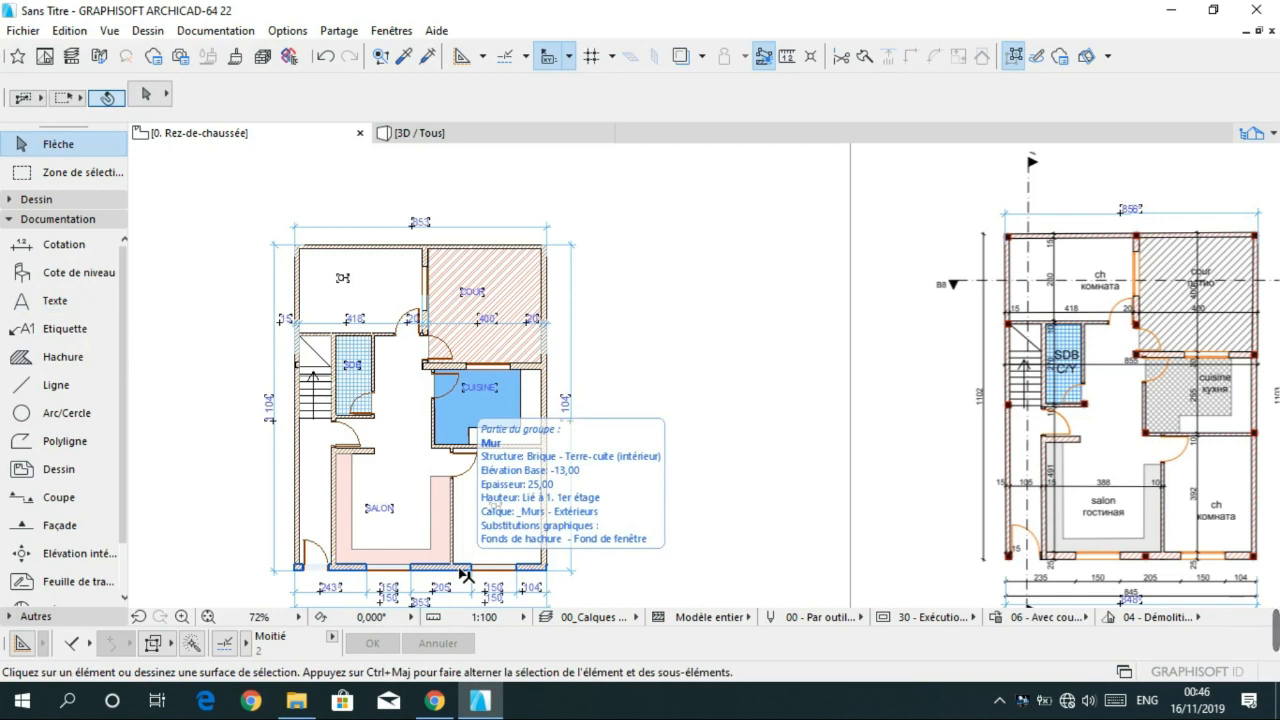
left_click(58, 244)
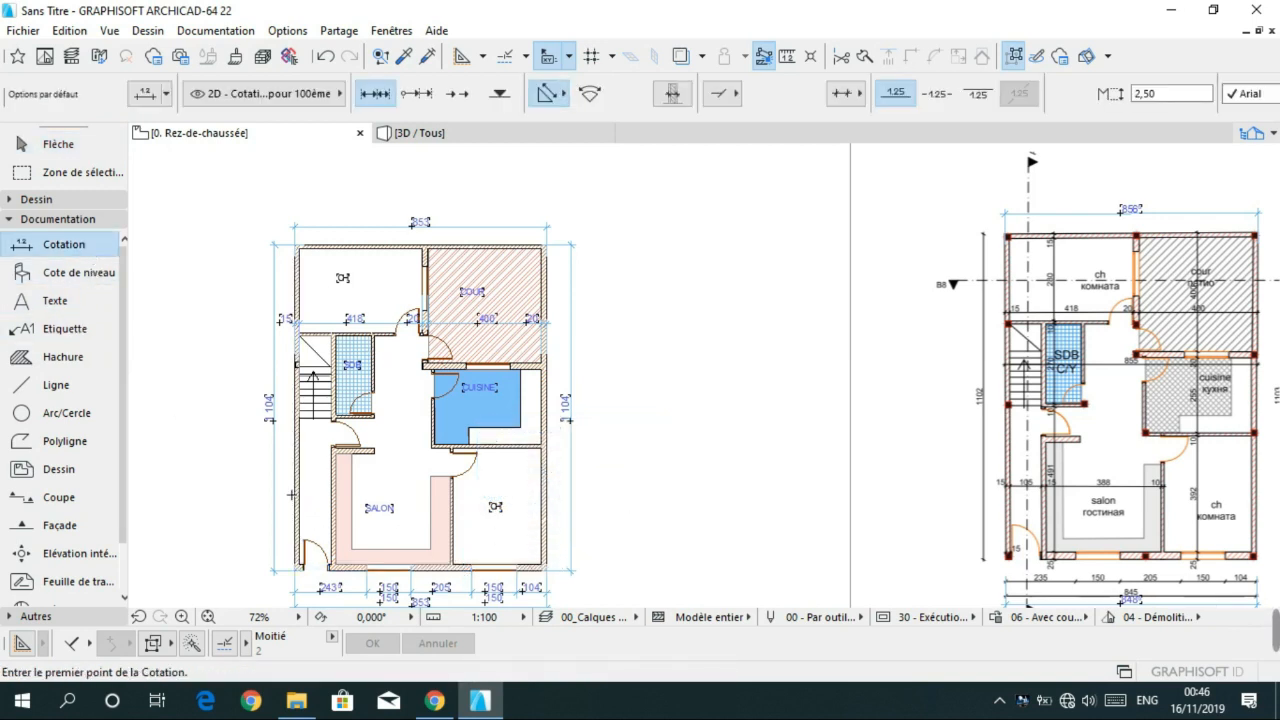
scroll(309, 503, "up", 5)
left_click(308, 498)
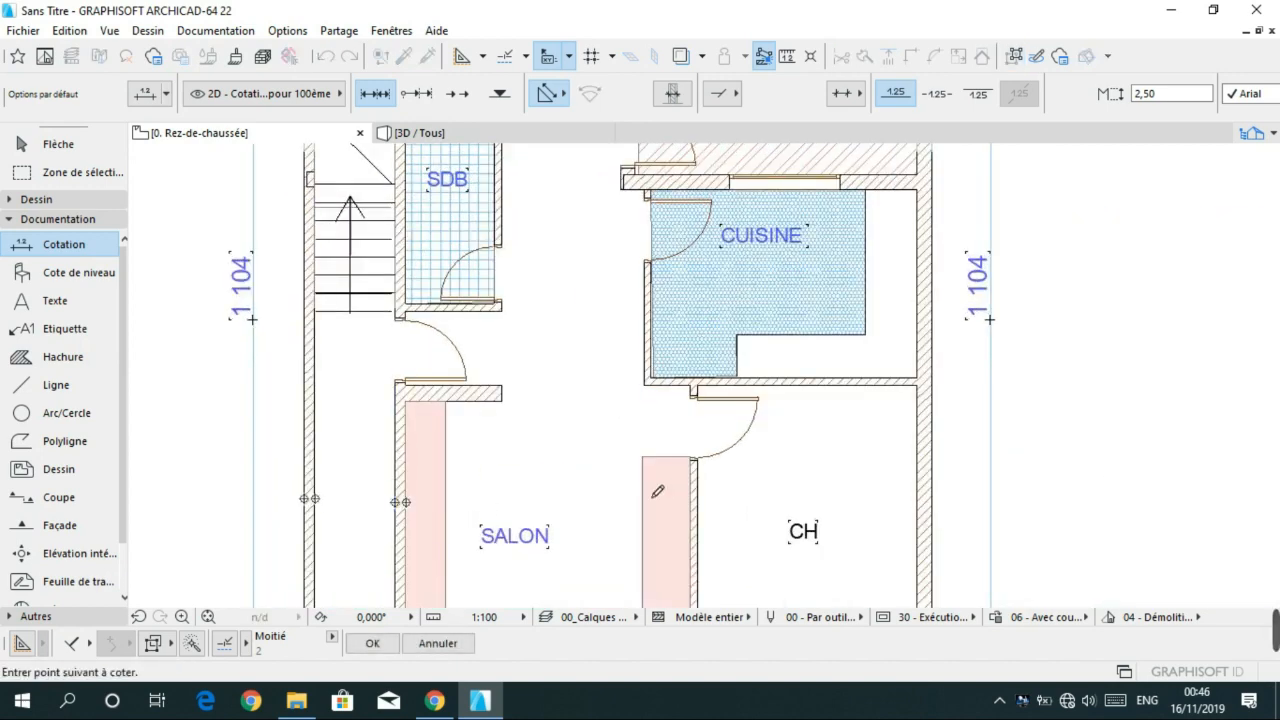
scroll(903, 491, "down", 3)
middle_click_drag(874, 465, 690, 342)
scroll(690, 342, "down", 3)
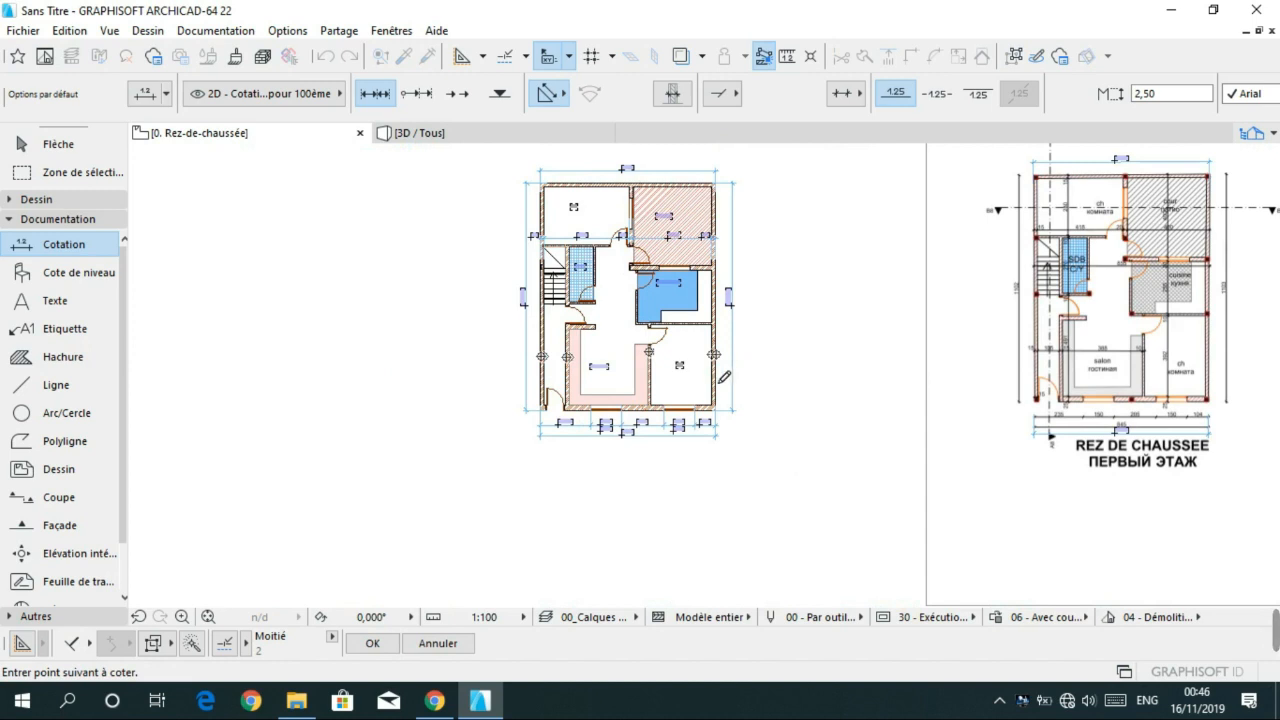
double_click(627, 387)
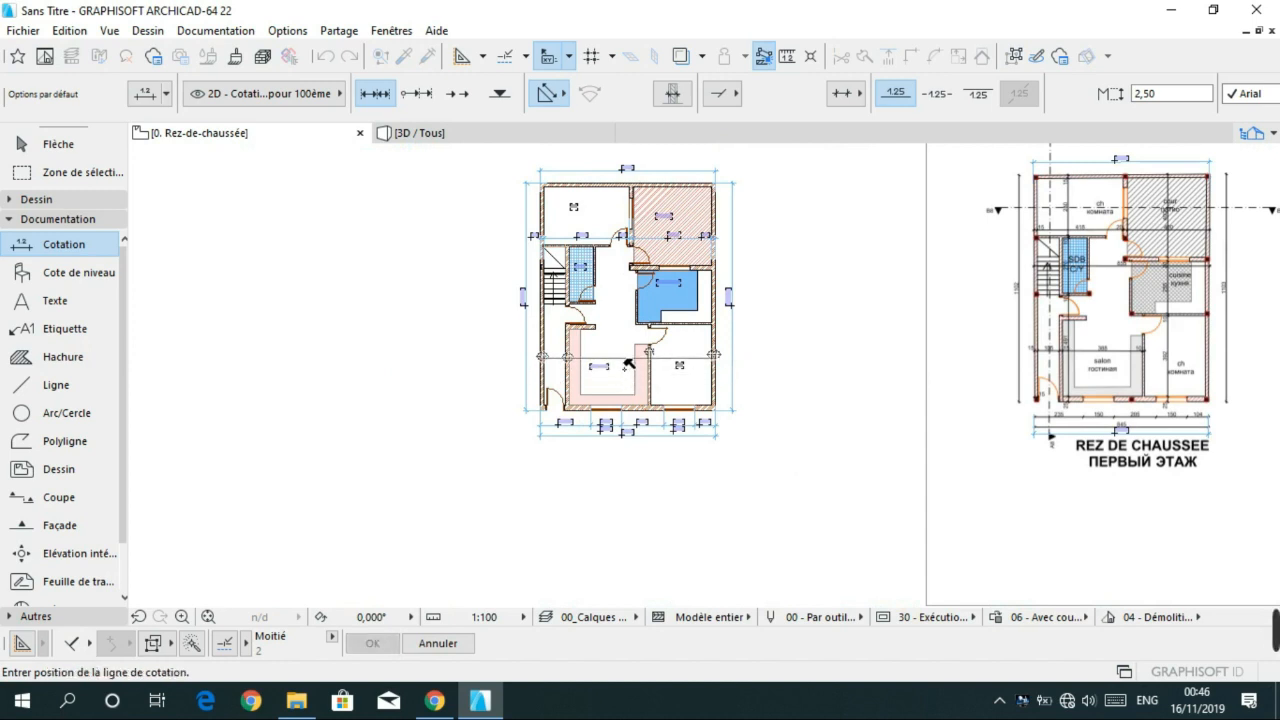
left_click(632, 358)
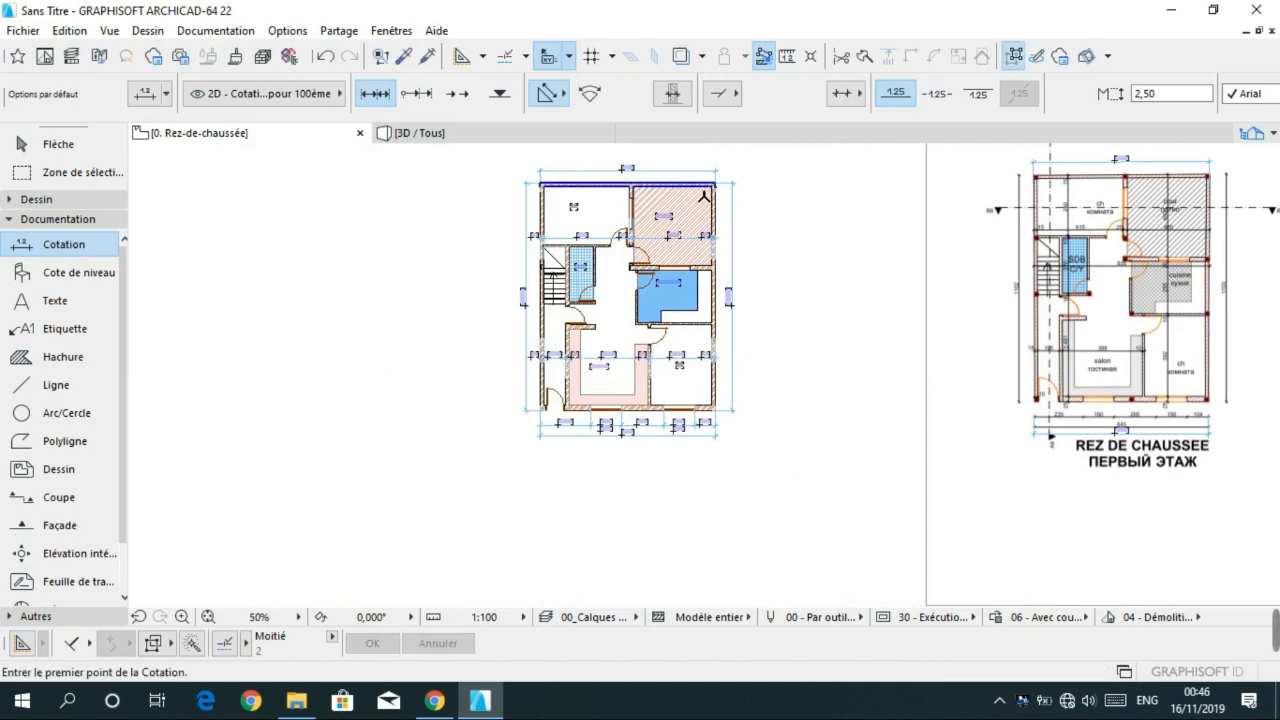
- Add a vertical dimension chain through the walls of the courtyard, kitchen and lower bedroom
left_click(694, 185)
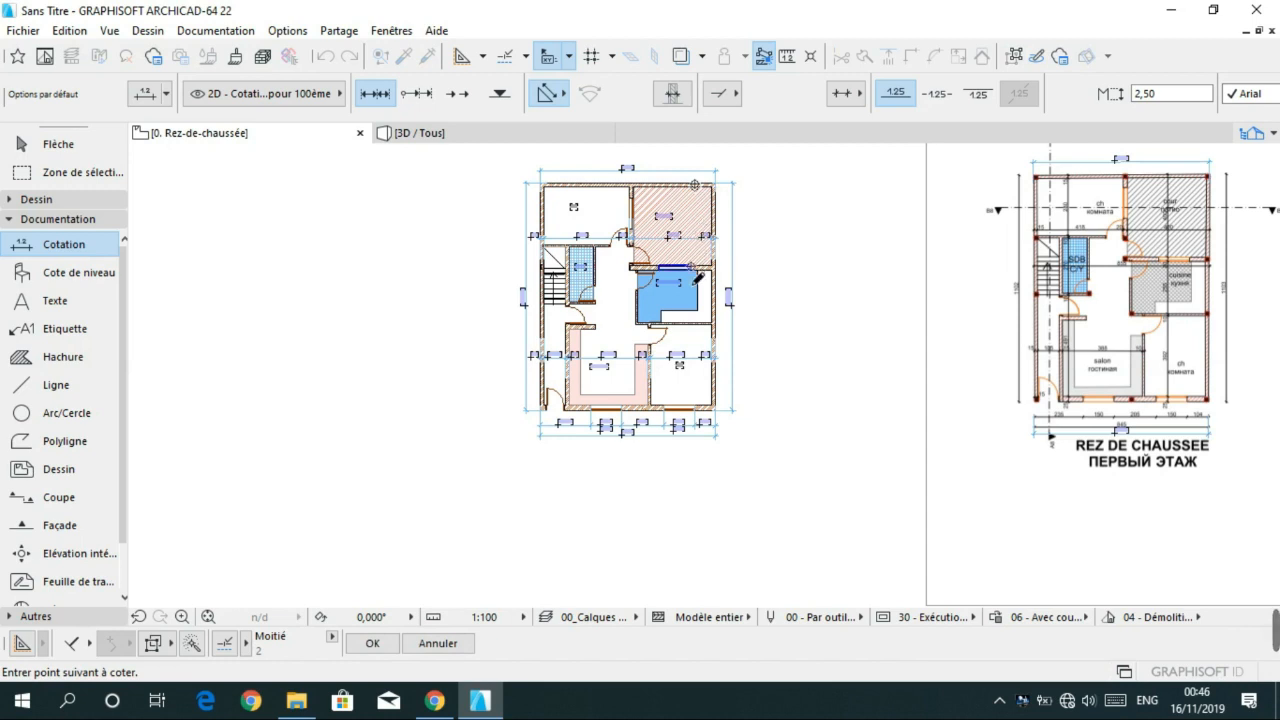
left_click(692, 268)
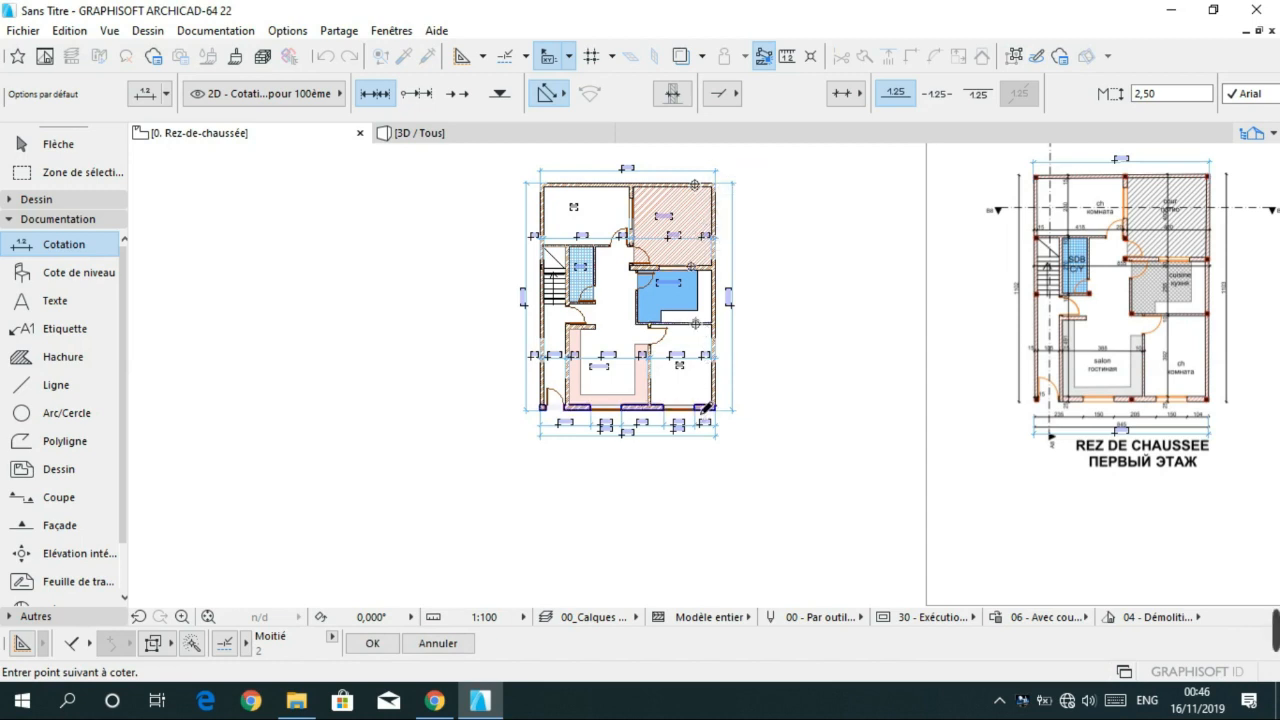
left_click(703, 409)
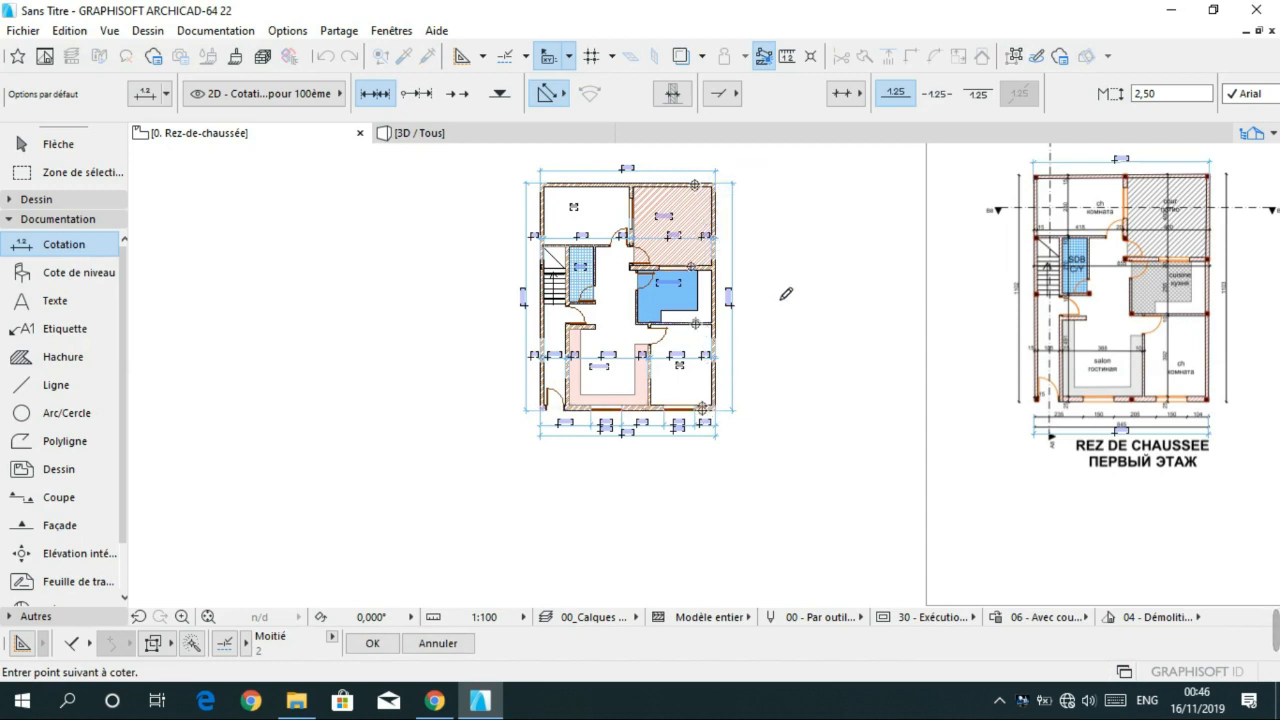
double_click(786, 289)
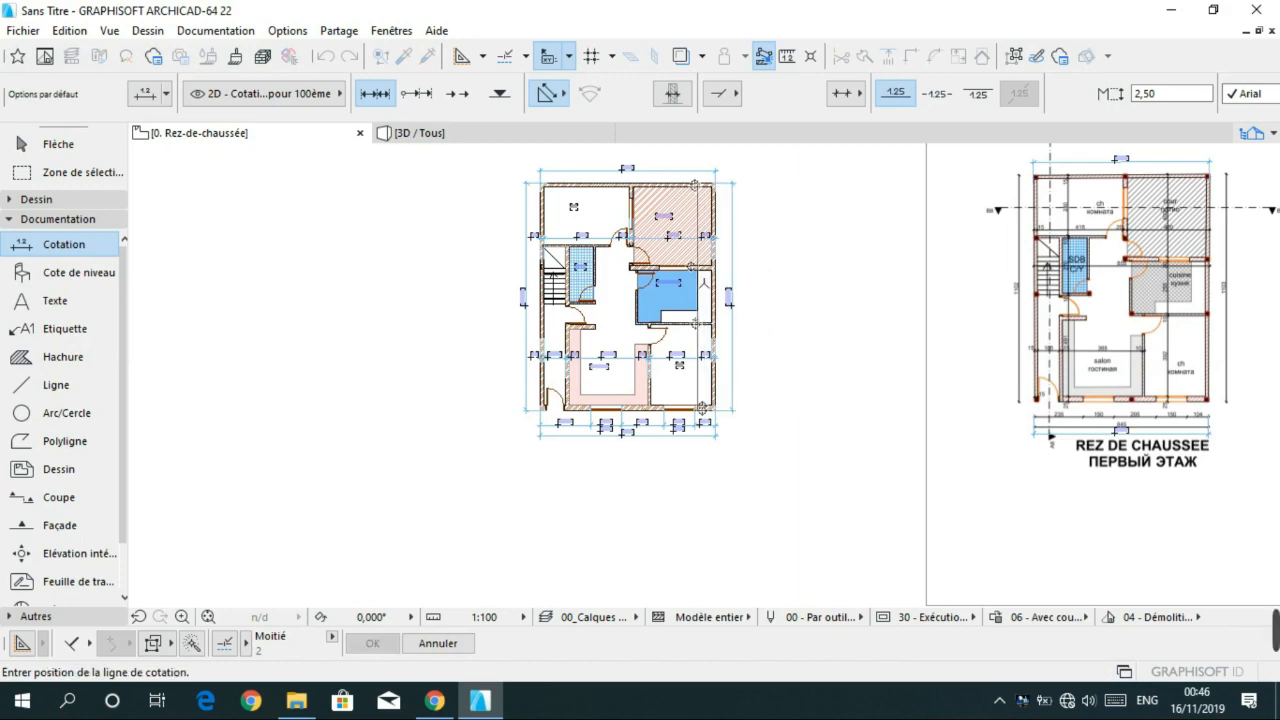
scroll(704, 283, "up", 4)
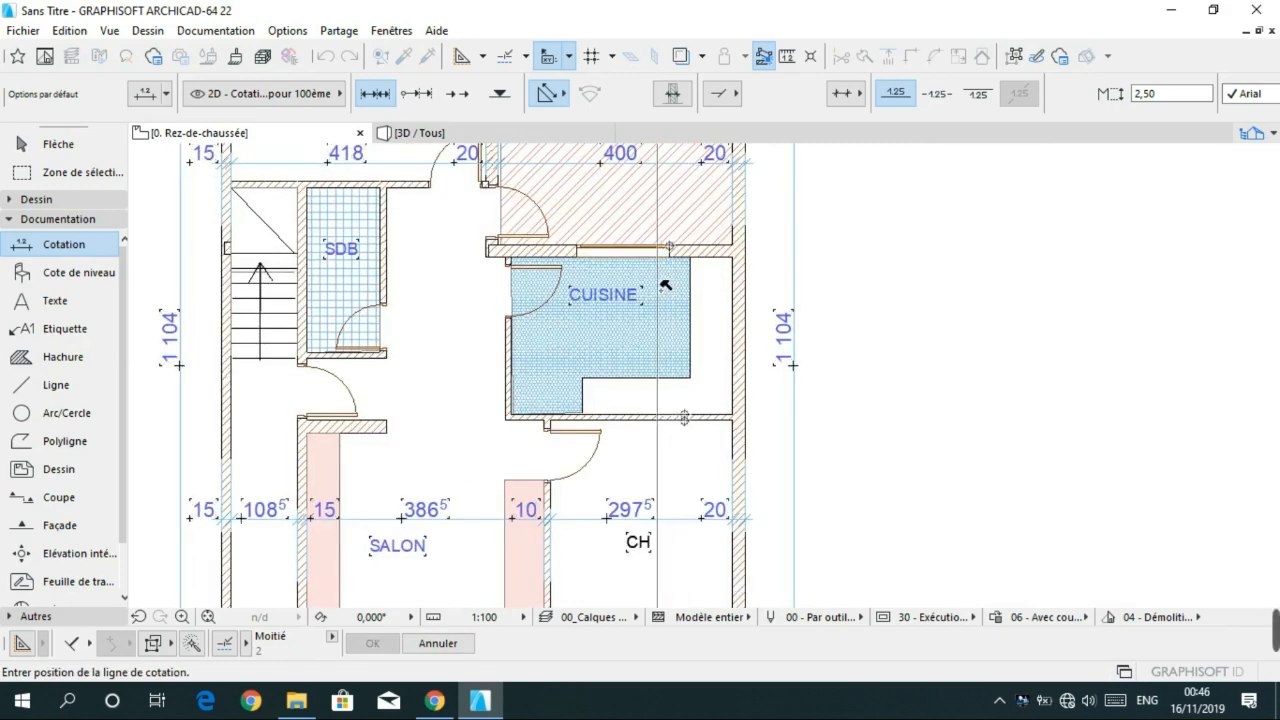
left_click(680, 292)
scroll(782, 306, "down", 5)
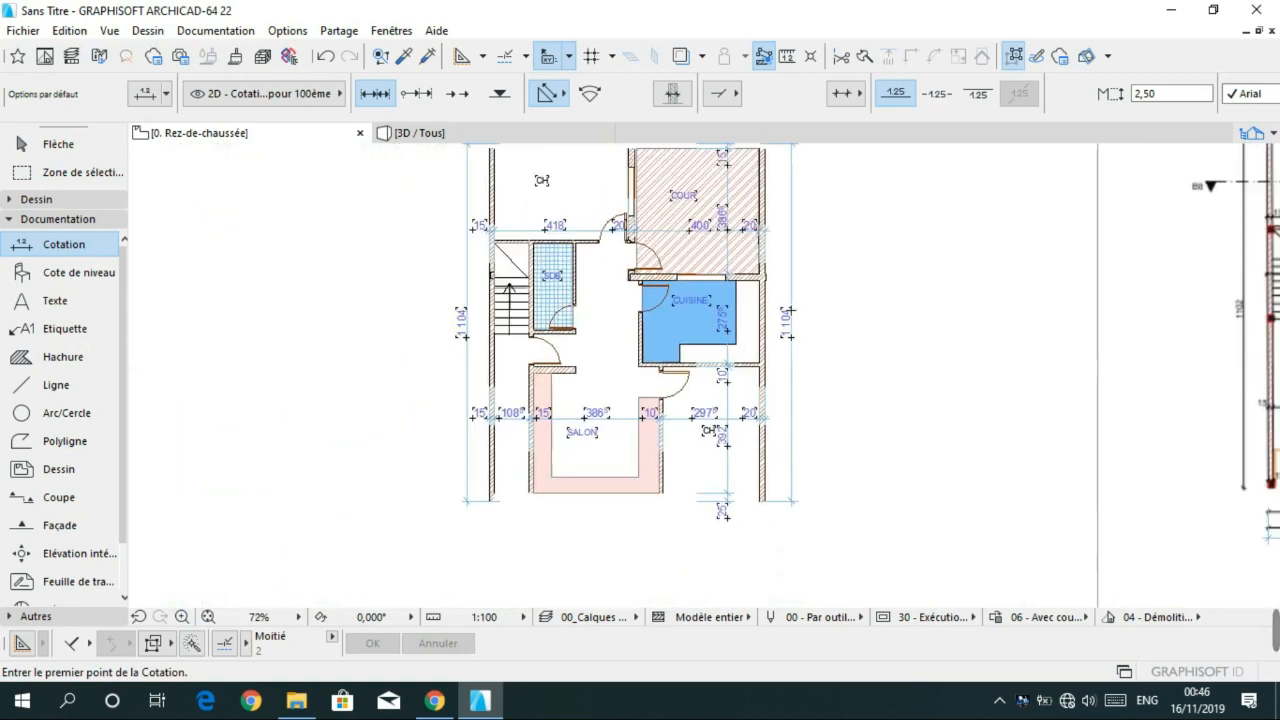
- Compare the dimensioned plan with the reference drawing for missing dimensions and titles
scroll(980, 360, "down", 3)
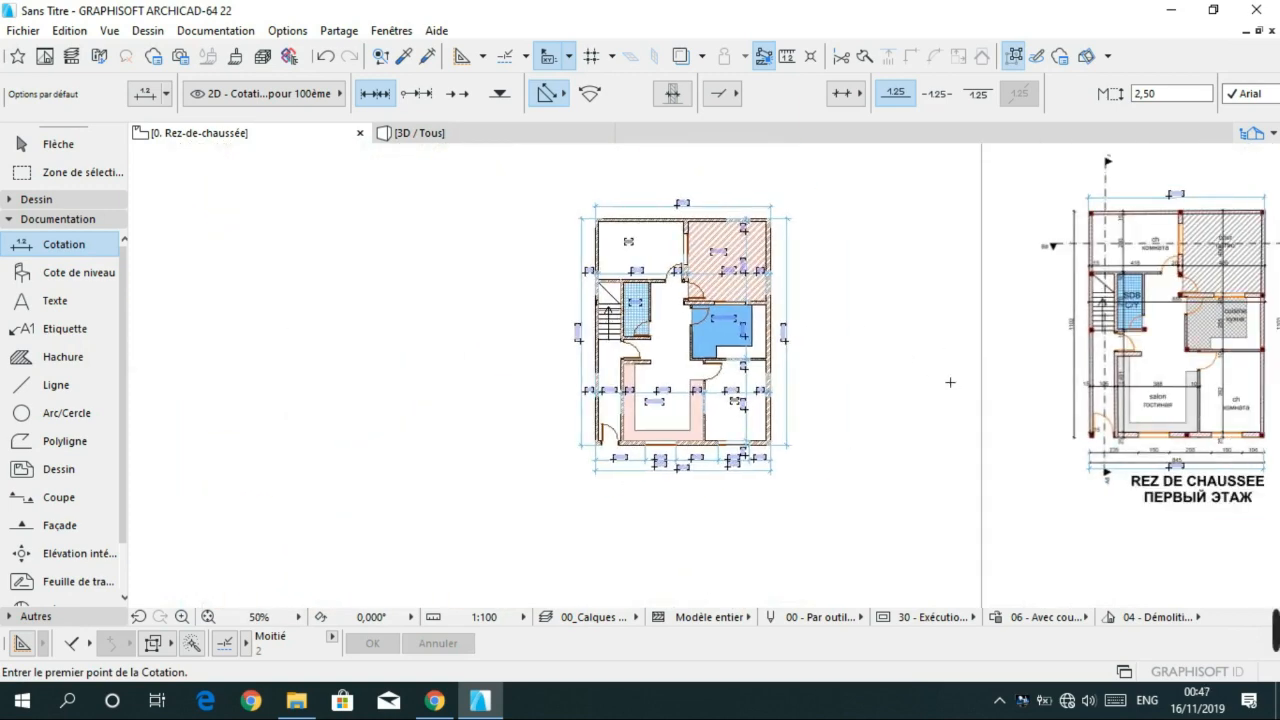
middle_click_drag(869, 320, 793, 320)
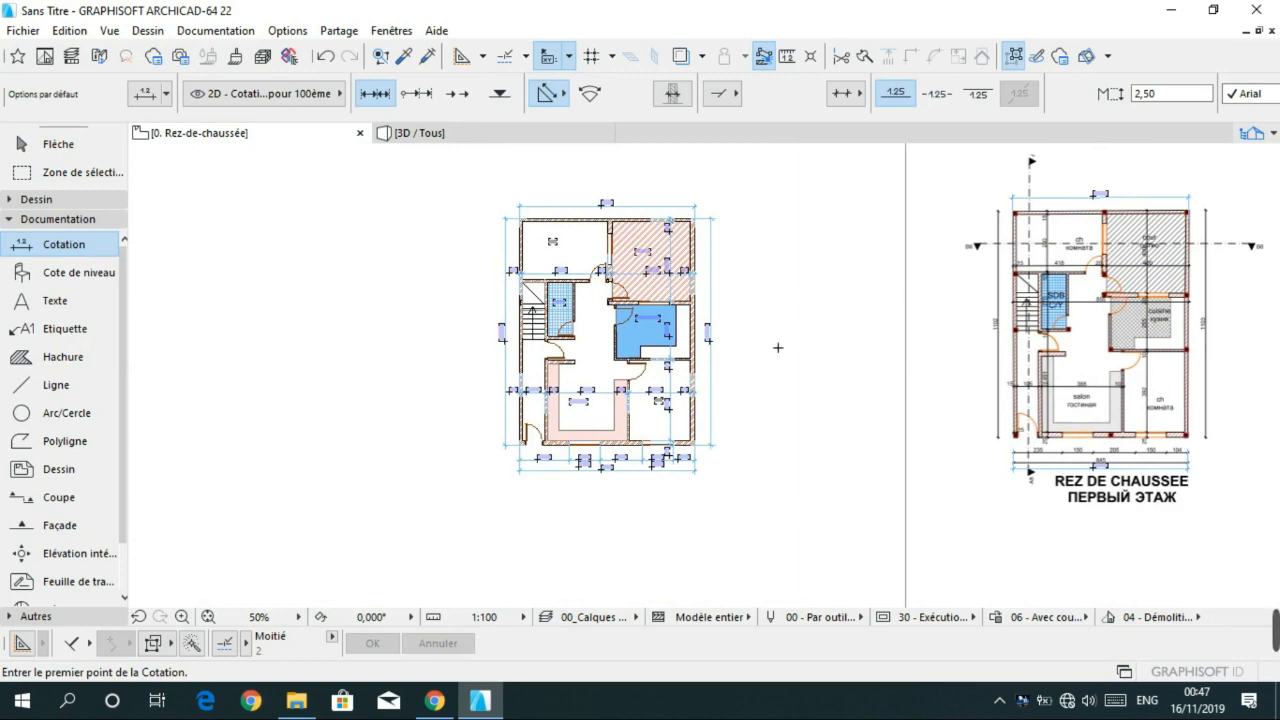
scroll(531, 406, "up", 1)
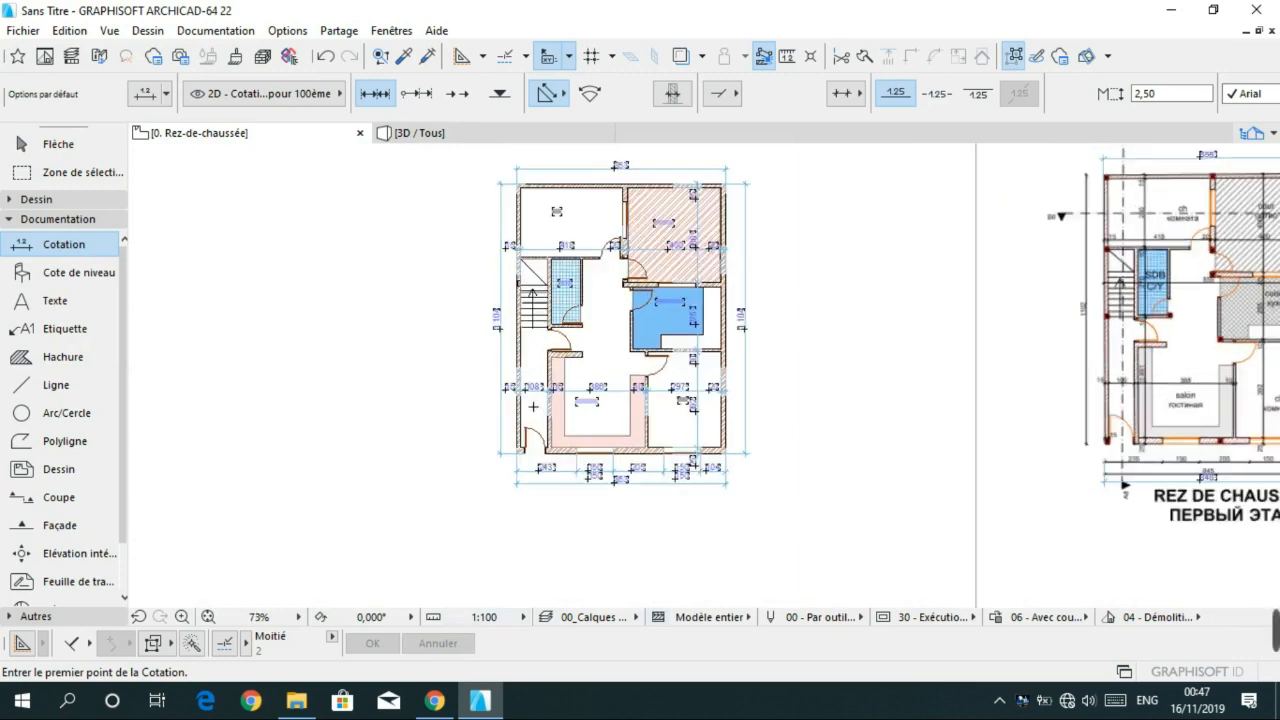
scroll(545, 408, "down", 2)
scroll(946, 420, "up", 2)
middle_click_drag(946, 420, 786, 572)
scroll(786, 572, "up", 1)
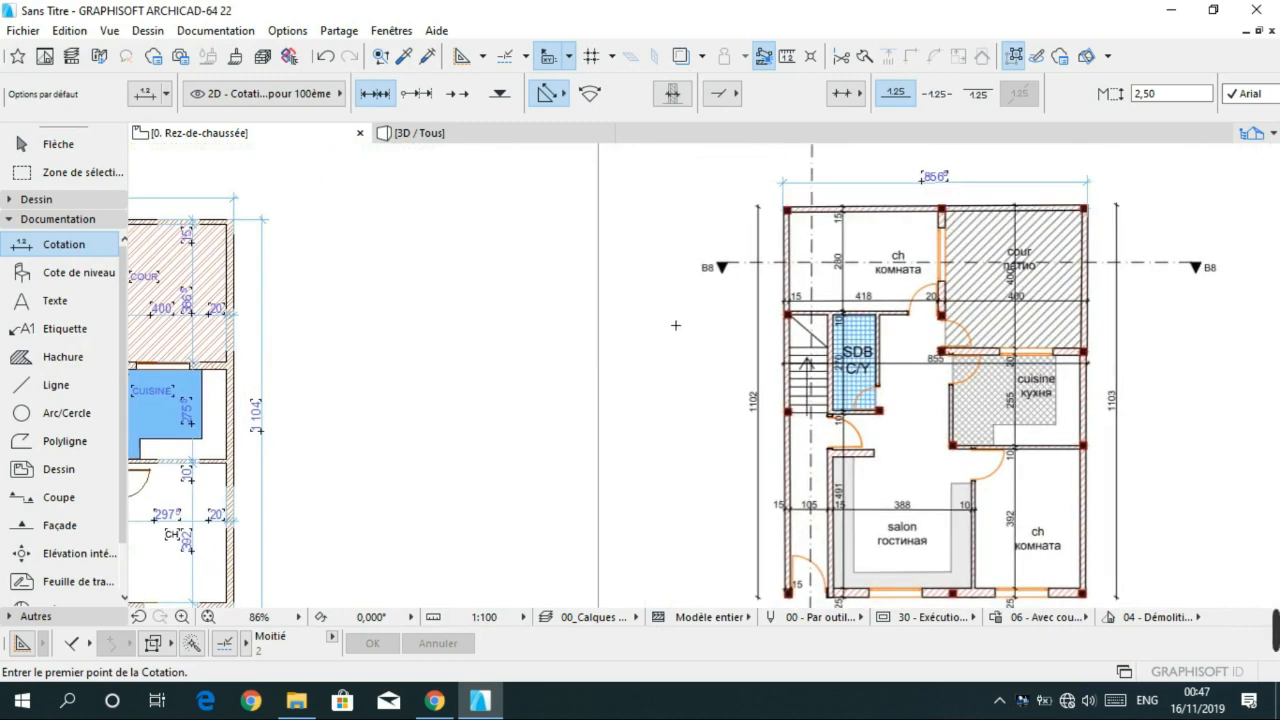
scroll(676, 325, "down", 5)
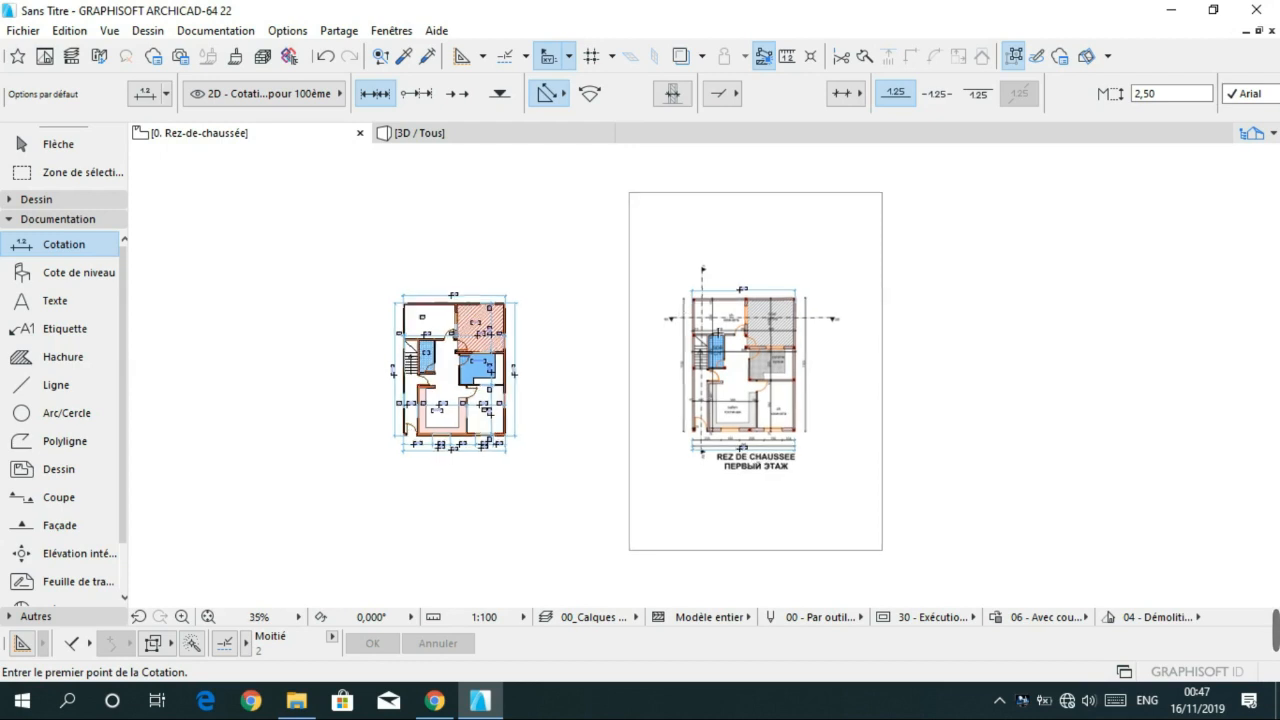
scroll(690, 318, "up", 3)
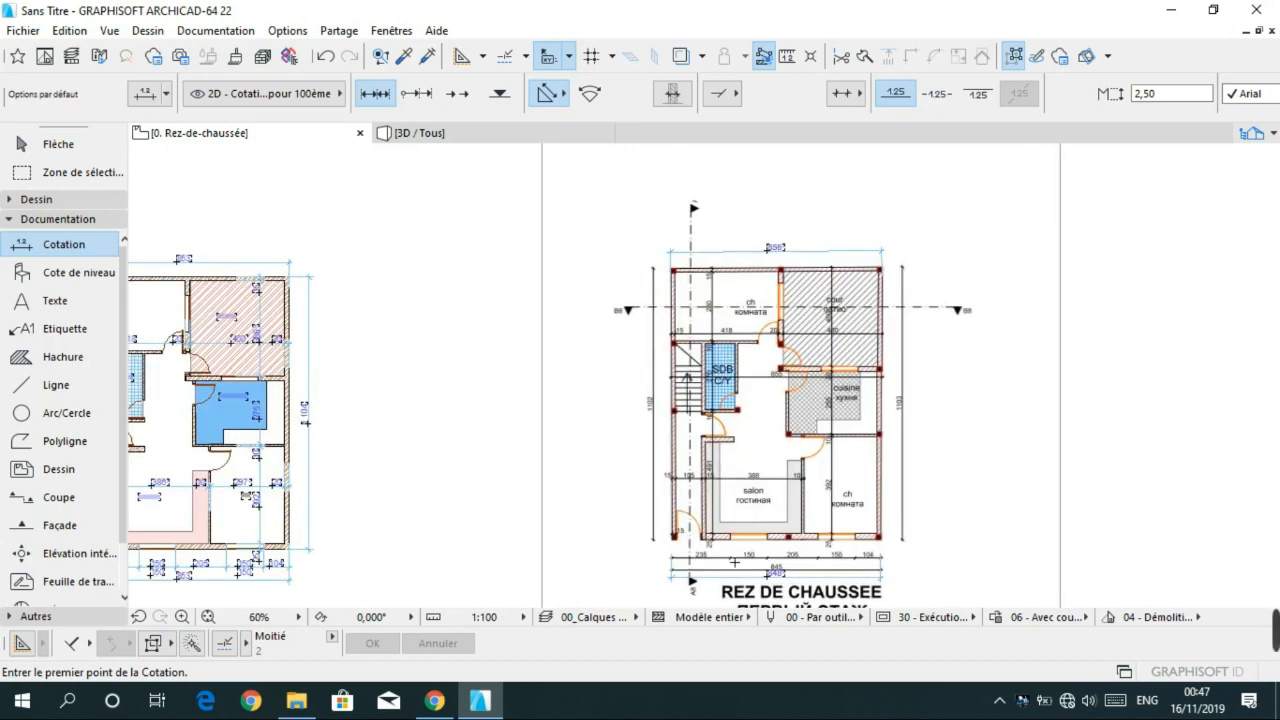
scroll(794, 455, "down", 4)
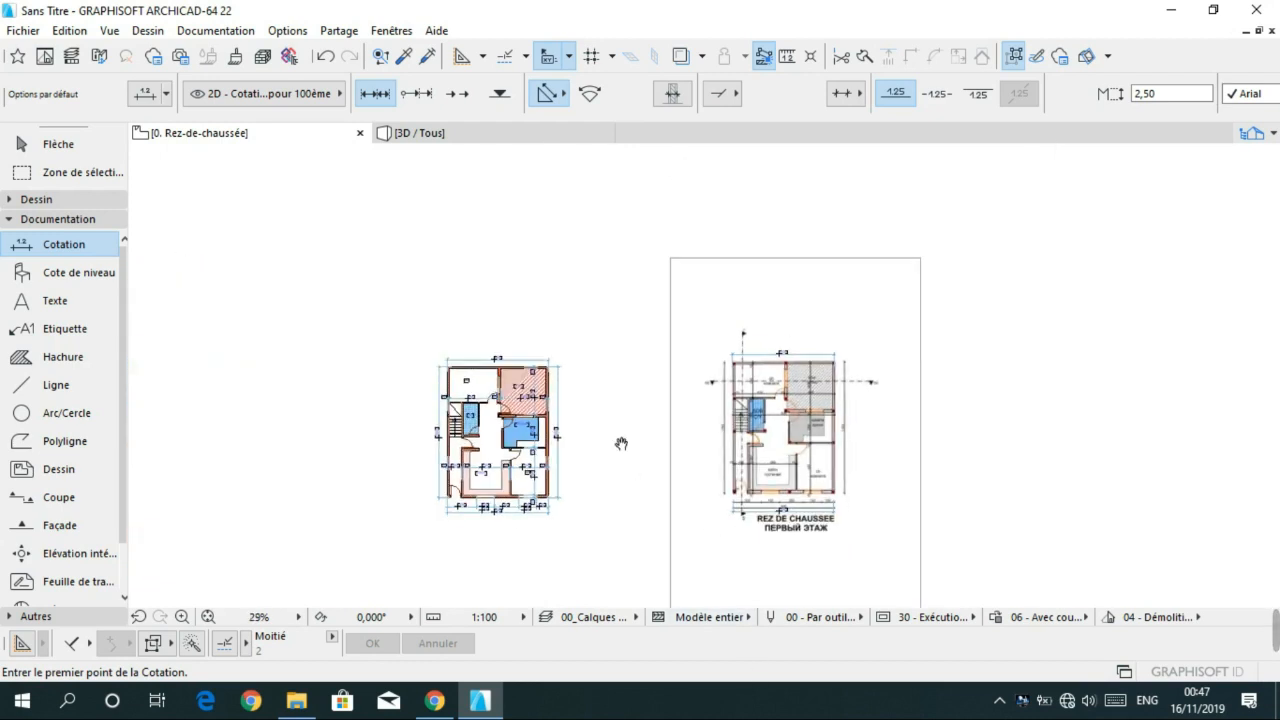
middle_click_drag(621, 444, 617, 400)
- Try to enter the title "REZ DE CHAUSSEE" as text below the plan
key("Escape")
left_click(55, 300)
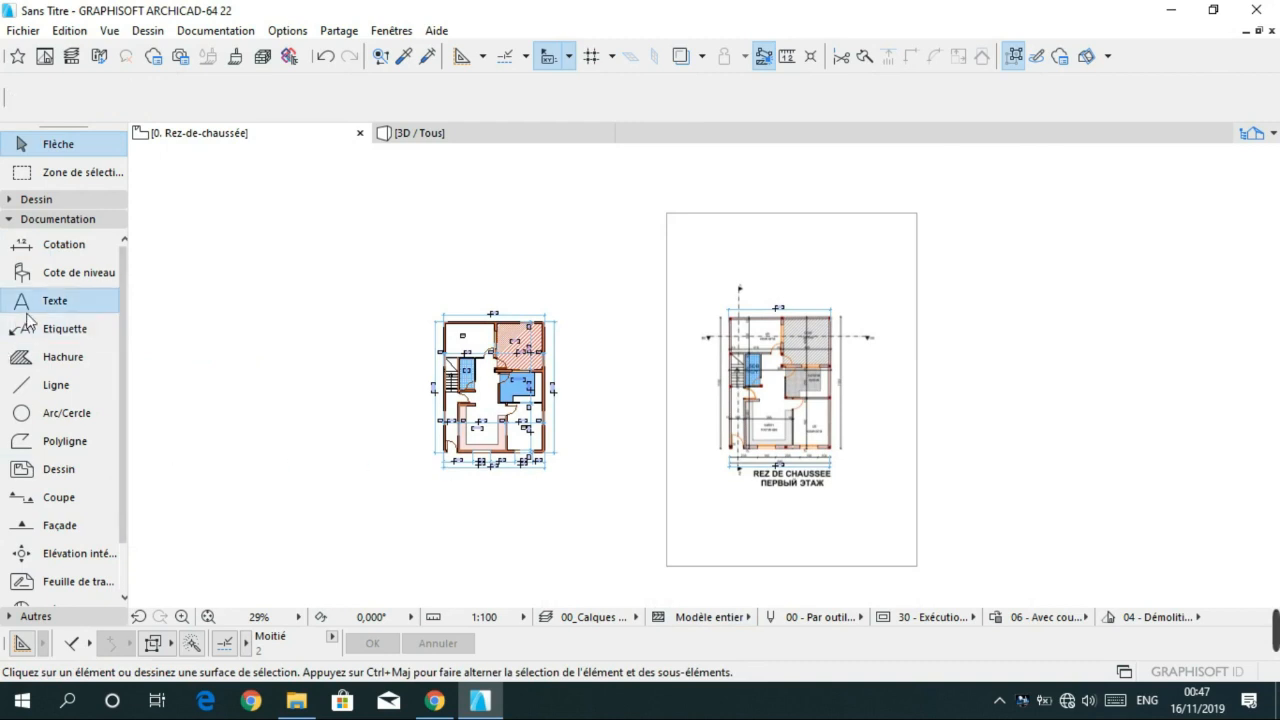
scroll(449, 464, "up", 3)
scroll(449, 464, "up", 1)
double_click(470, 431)
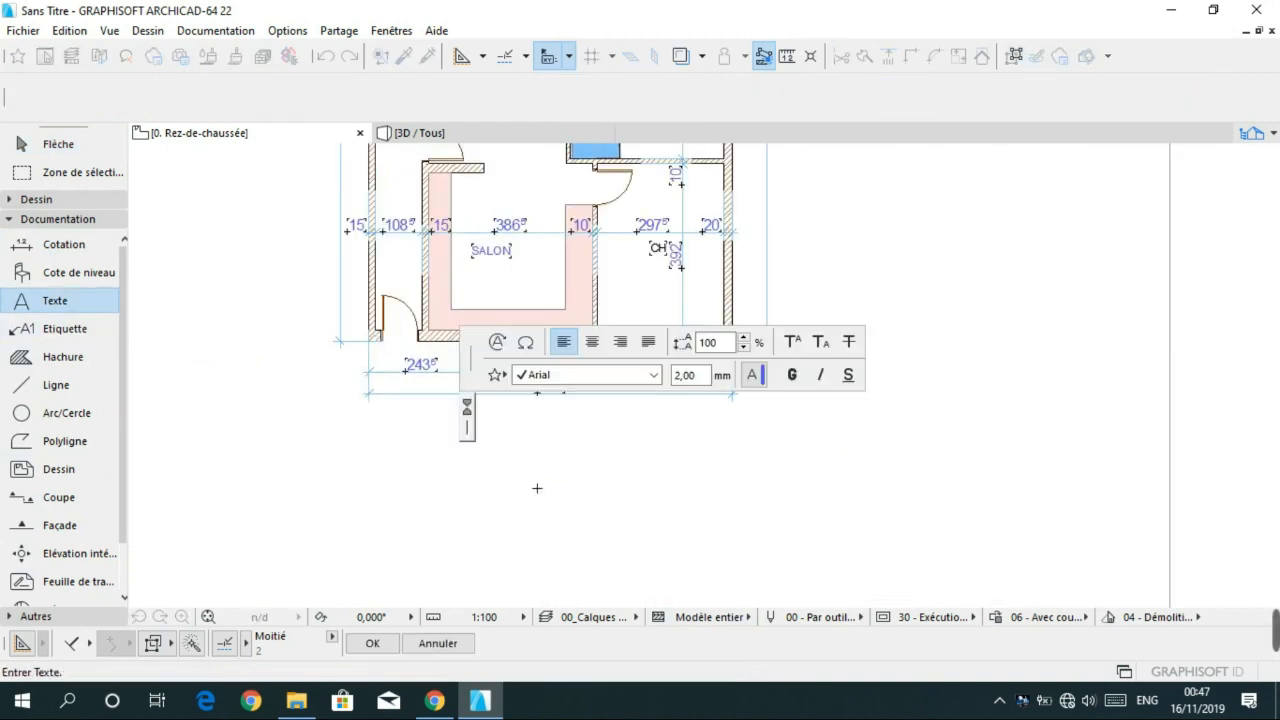
type("REW")
key("BackSpace")
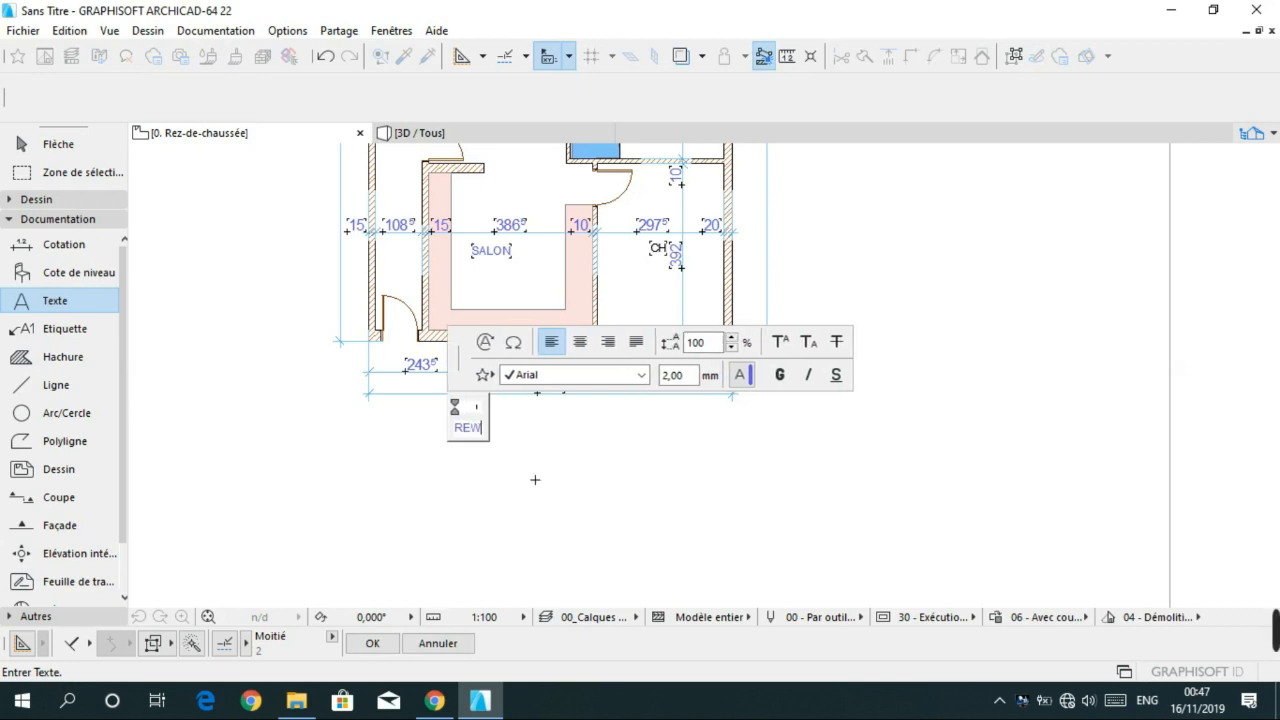
type("Z DE CHQU")
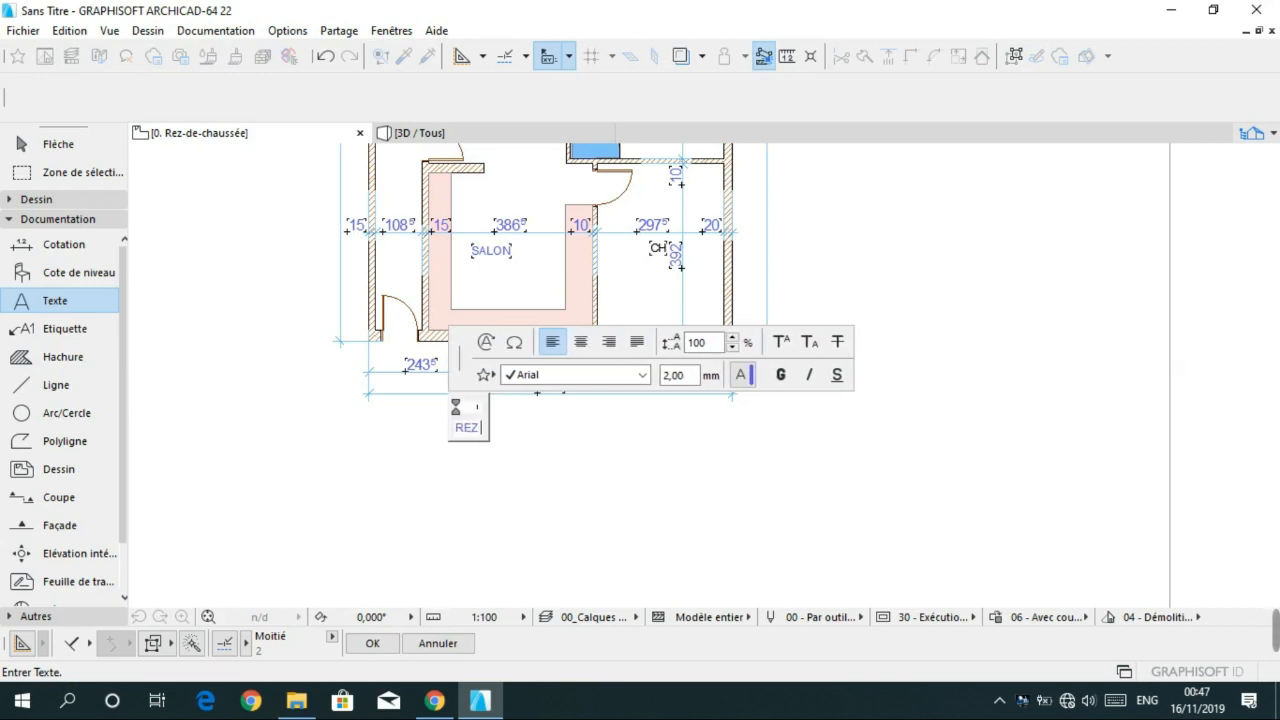
key("BackSpace")
key("BackSpace")
type("AUS")
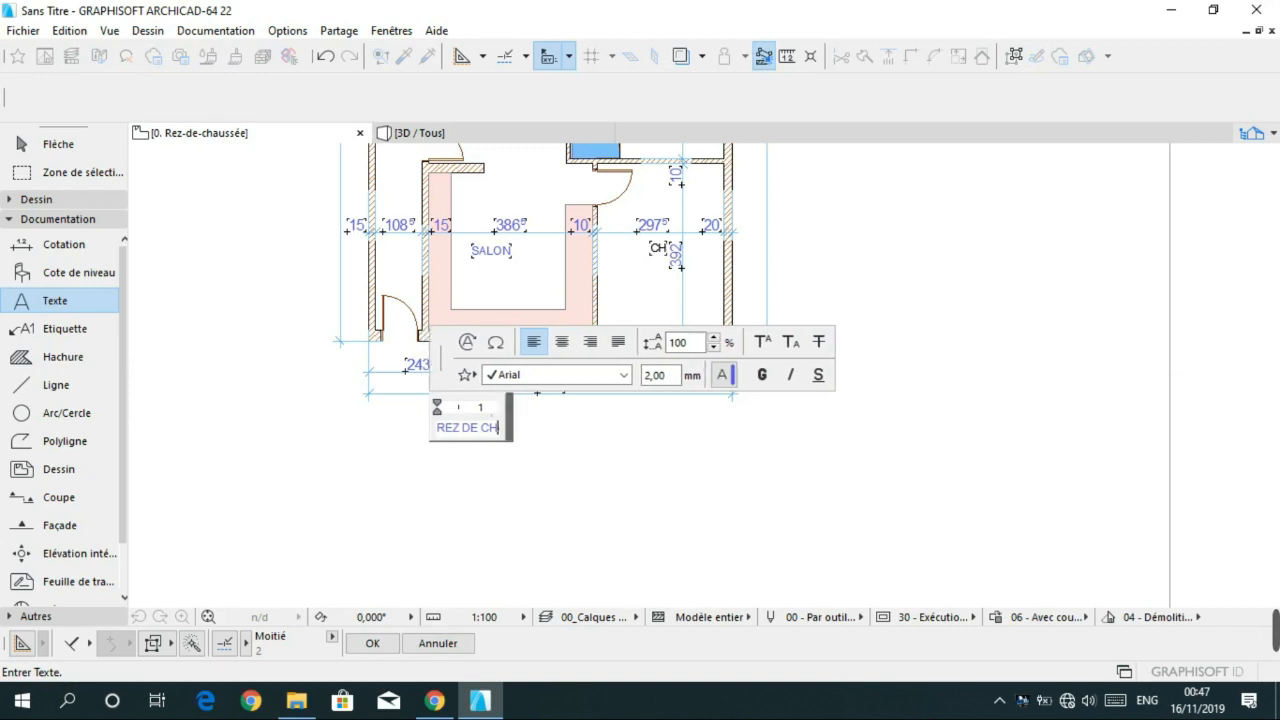
type("SEE")
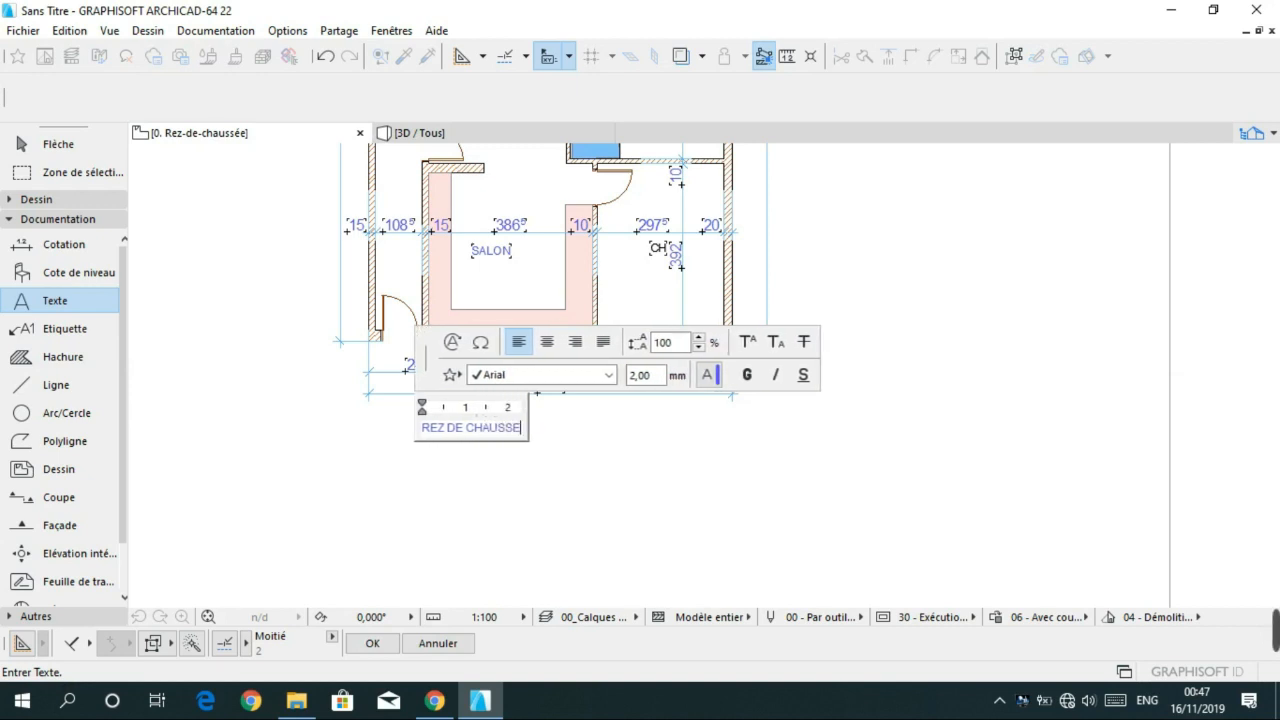
- Try to set the title's pen colour to black and its text height to 6 mm
triple_click(430, 432)
left_click(710, 374)
left_click(730, 376)
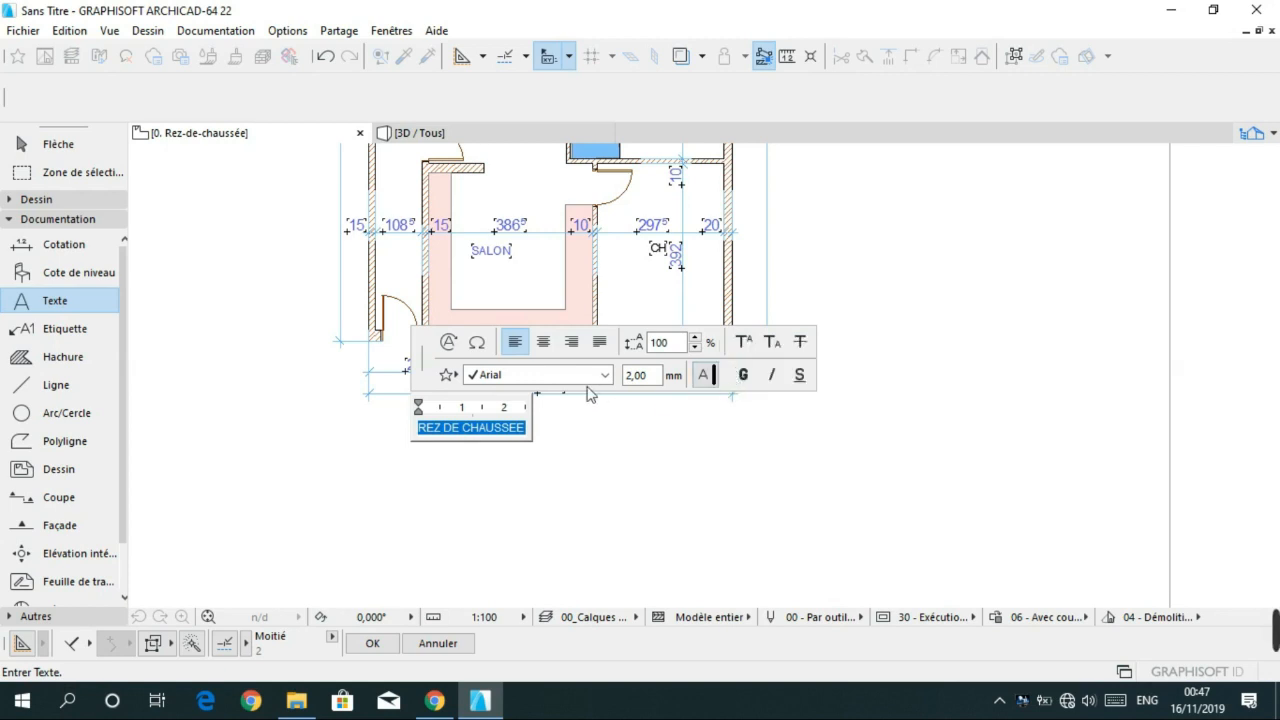
left_click_drag(652, 378, 595, 377)
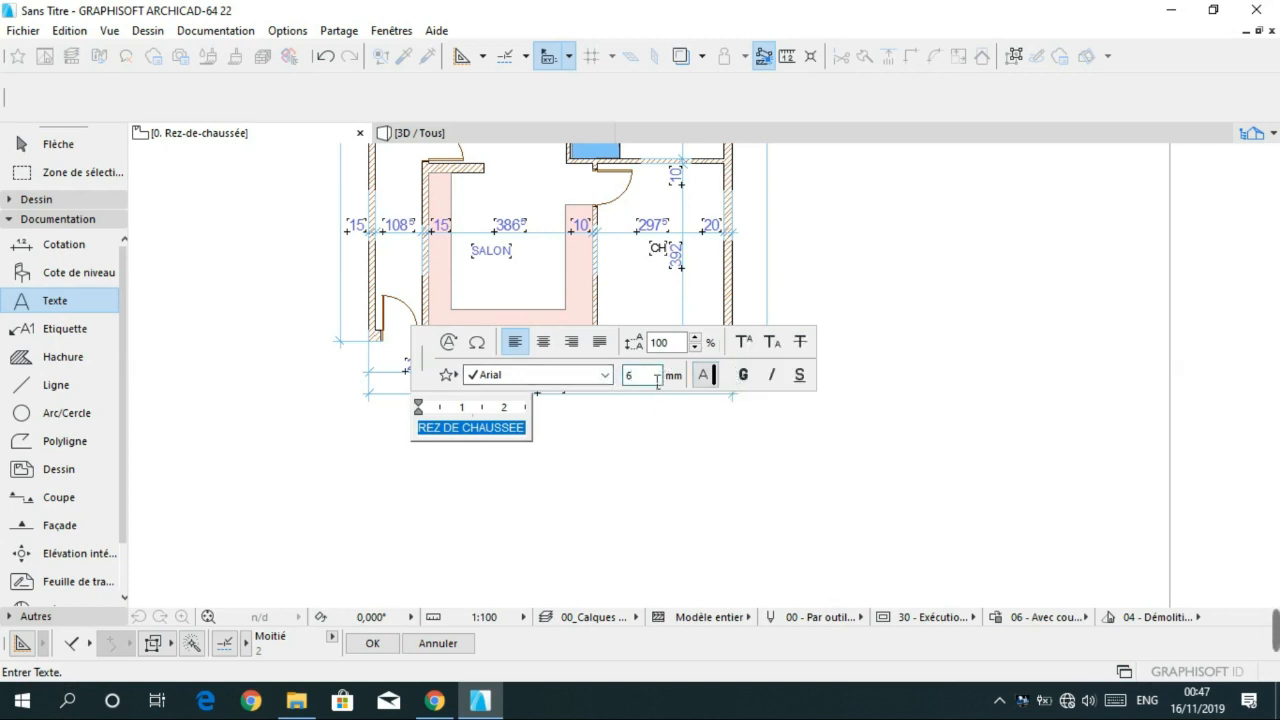
key("Return")
type("8")
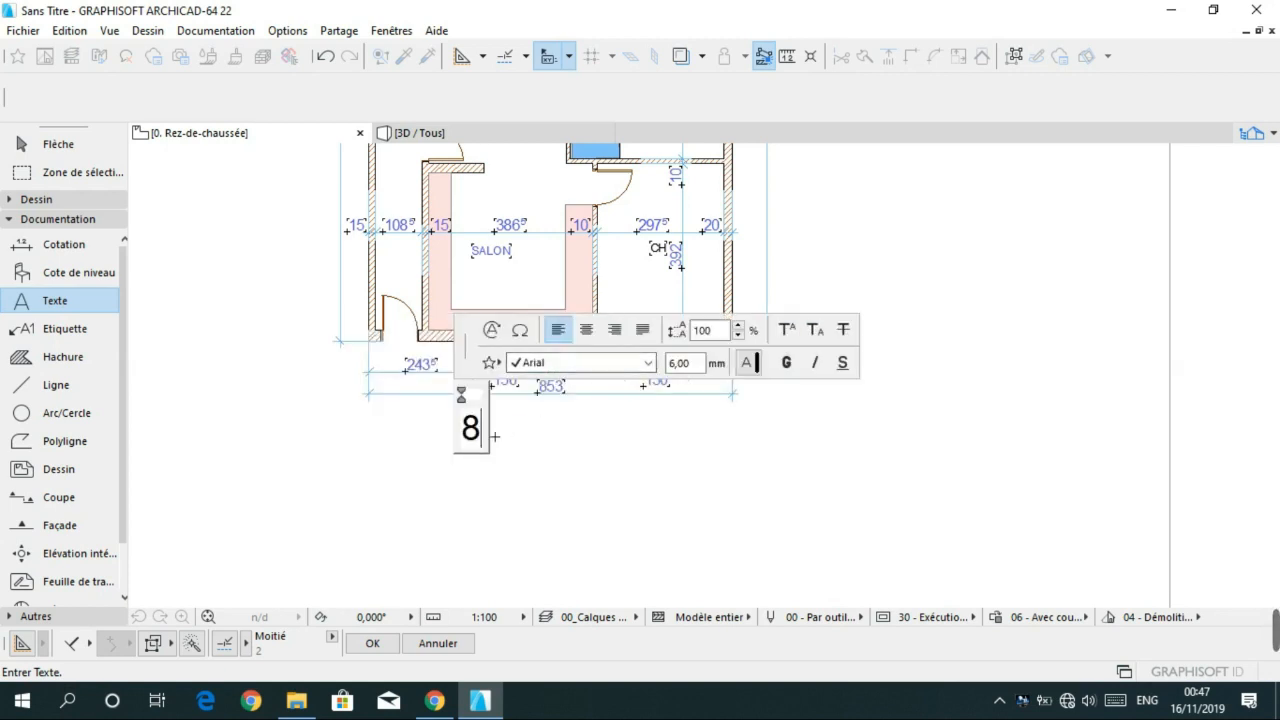
key("Escape")
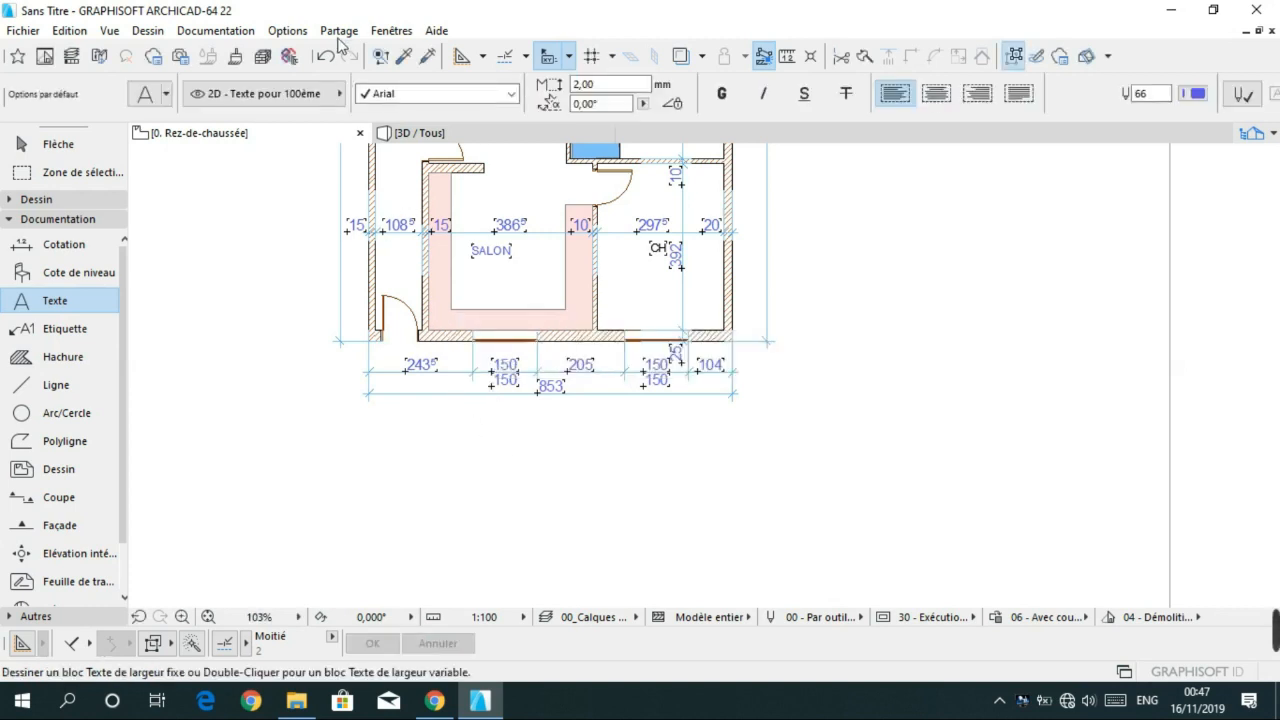
- Undo the last two dimension chains and redo both of them
left_click(328, 54)
left_click(328, 54)
left_click(349, 55)
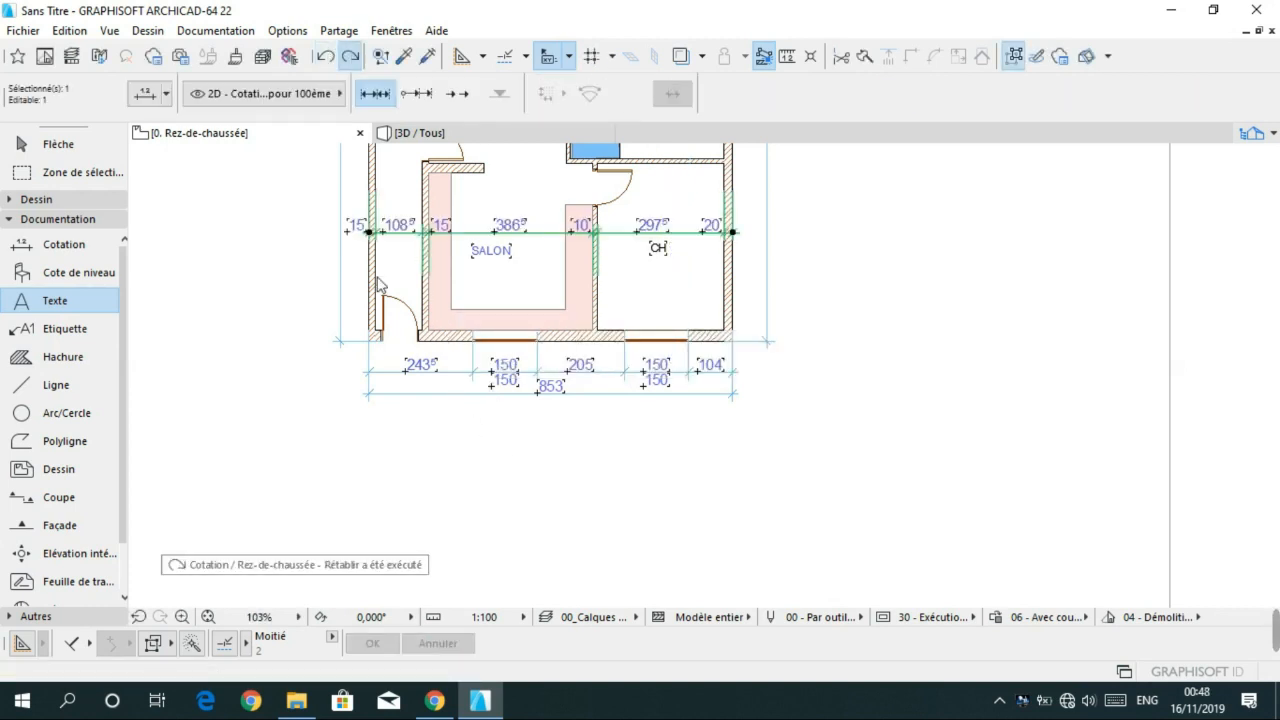
left_click(349, 55)
- Place a text block reading "REZ DE CHAUSSEE" below the overall width dimension of the plan
left_click(55, 300)
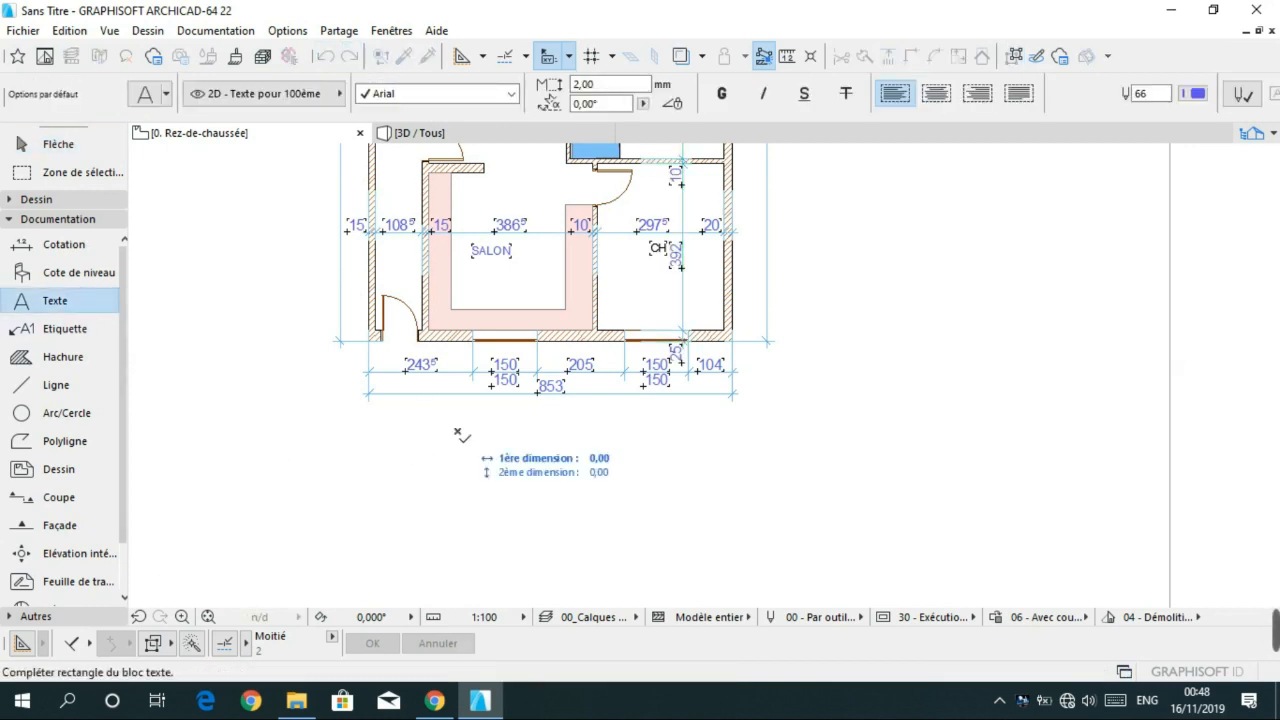
left_click(458, 434)
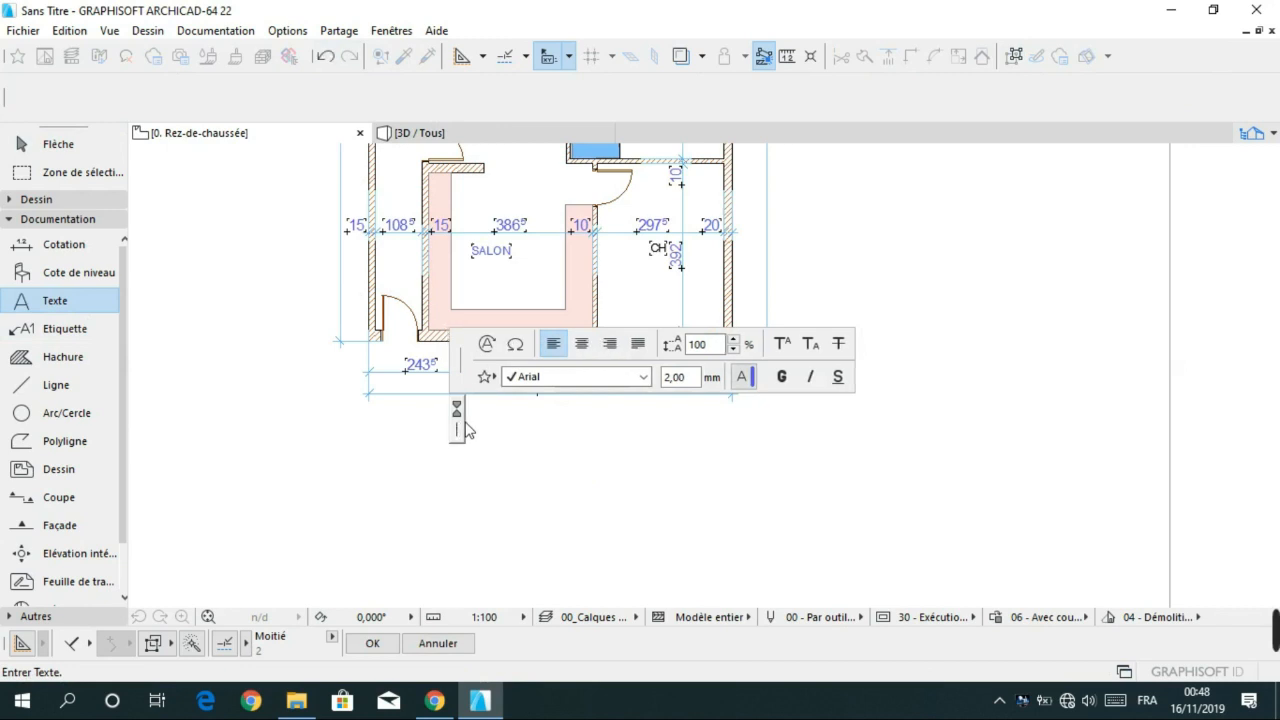
type("REZ DE CHAUSS")
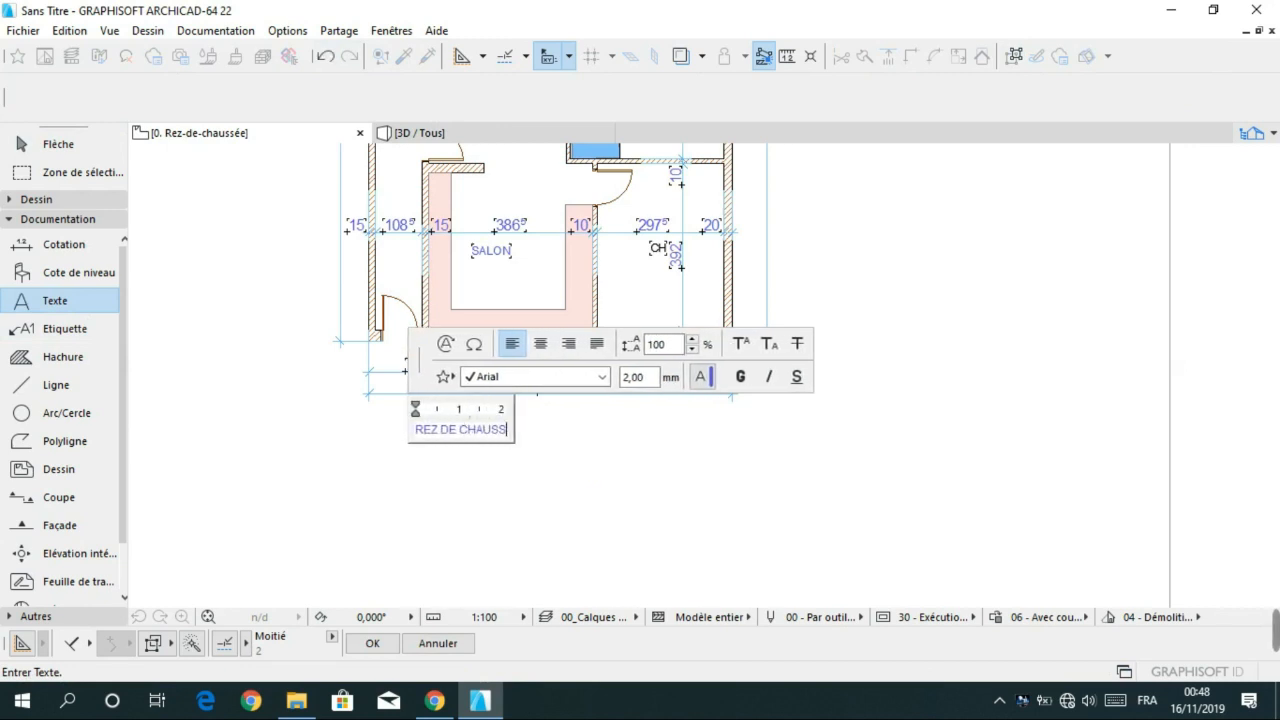
type("EE")
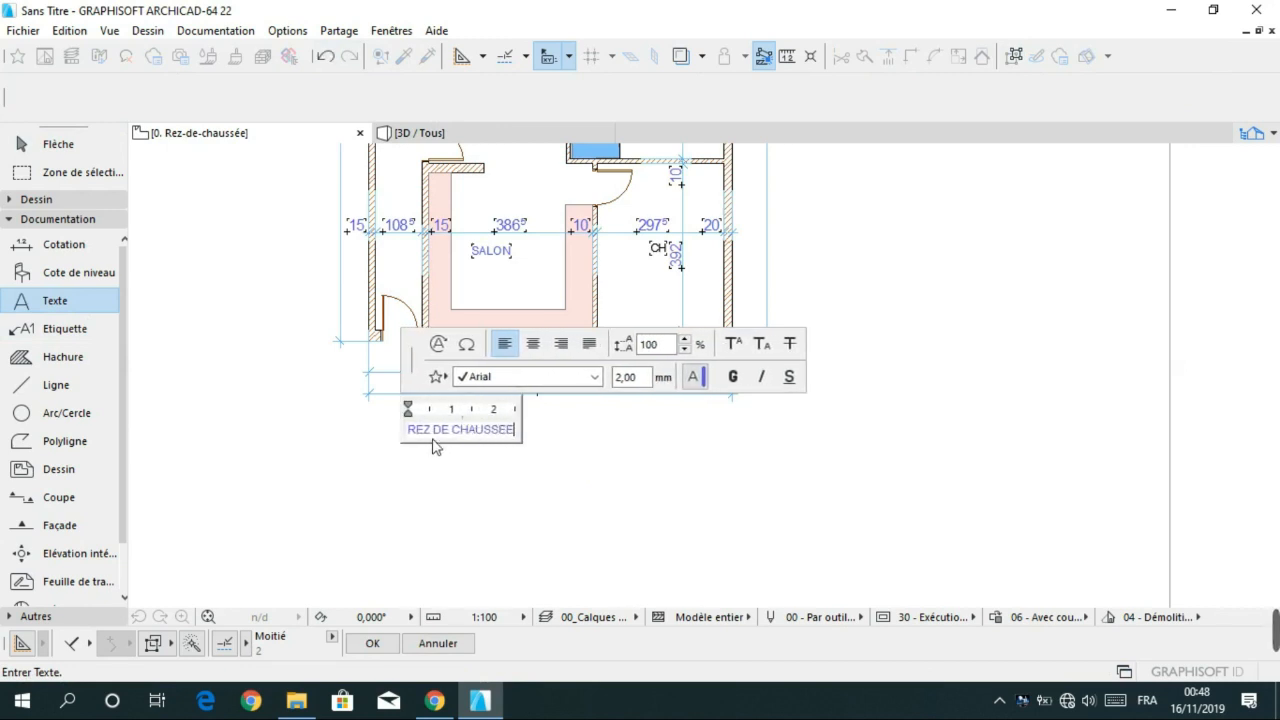
- Set the text height of the whole "REZ DE CHAUSSEE" title to 6 mm and finish the text block
left_click_drag(409, 431, 522, 438)
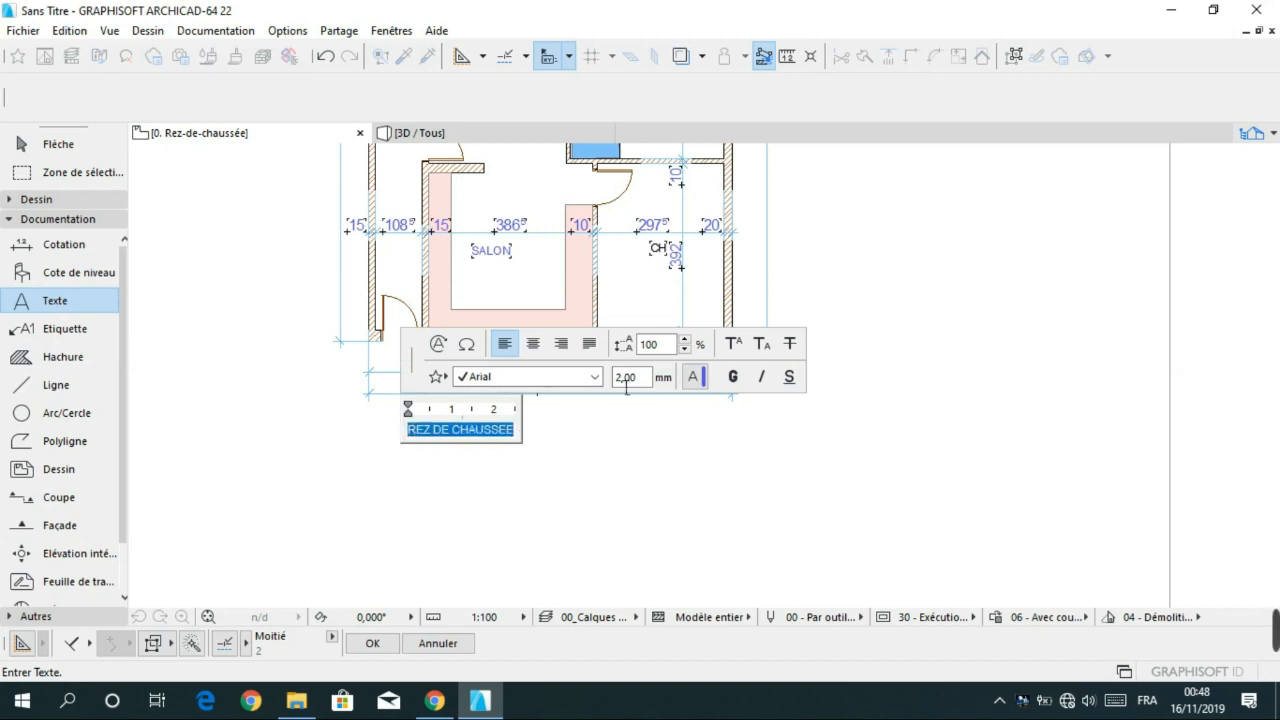
left_click_drag(625, 377, 600, 375)
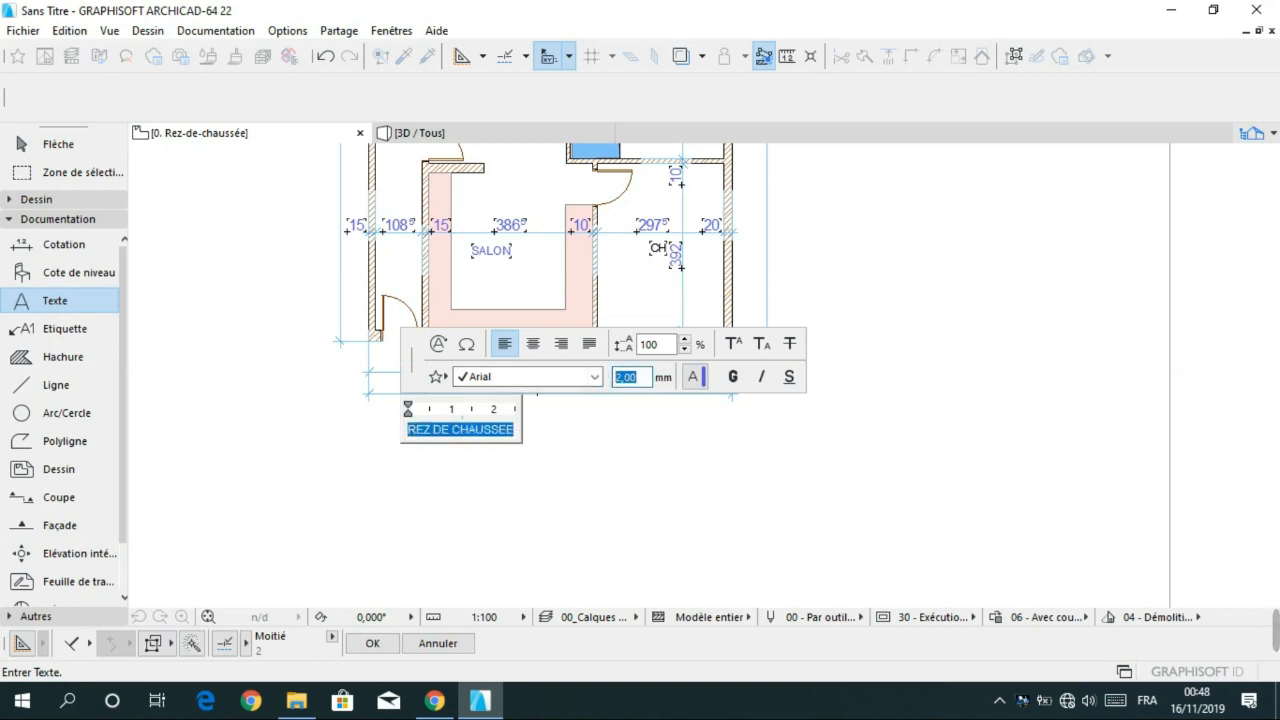
type("6")
left_click(713, 384)
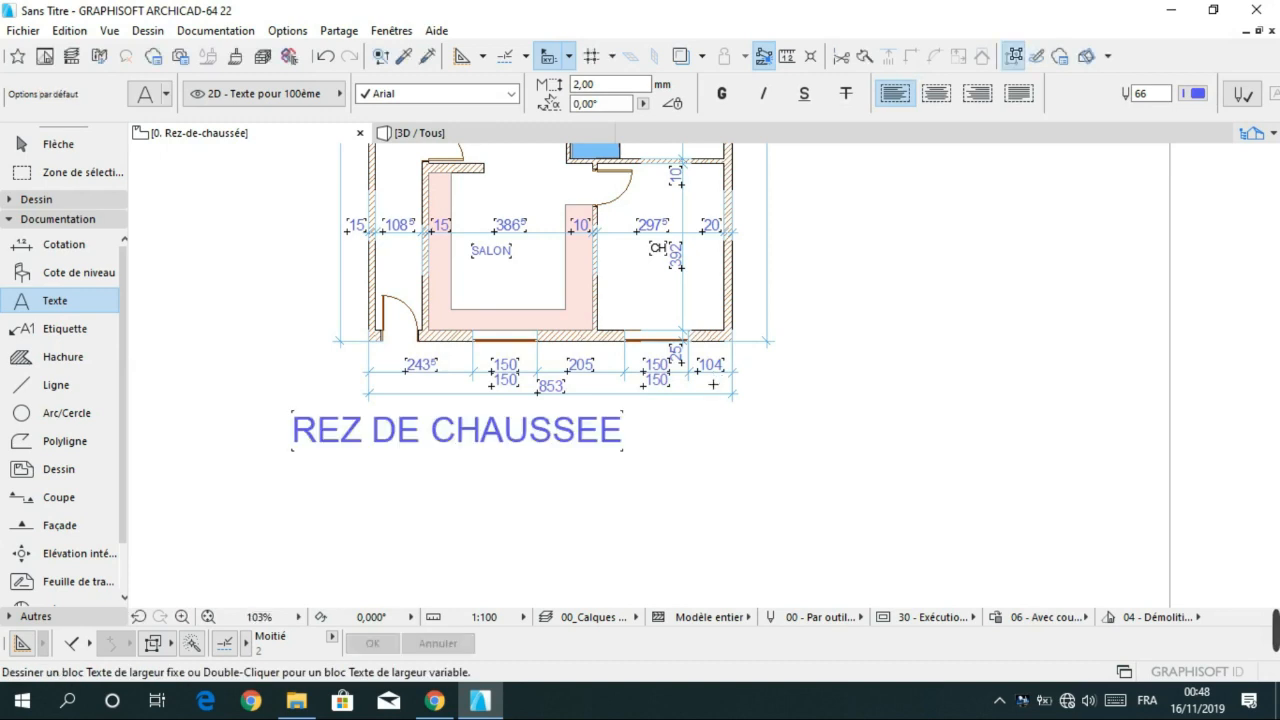
key("Escape")
- Change the "REZ DE CHAUSSEE" title's text colour to black and move it so it is centred beneath the plan
double_click(477, 435)
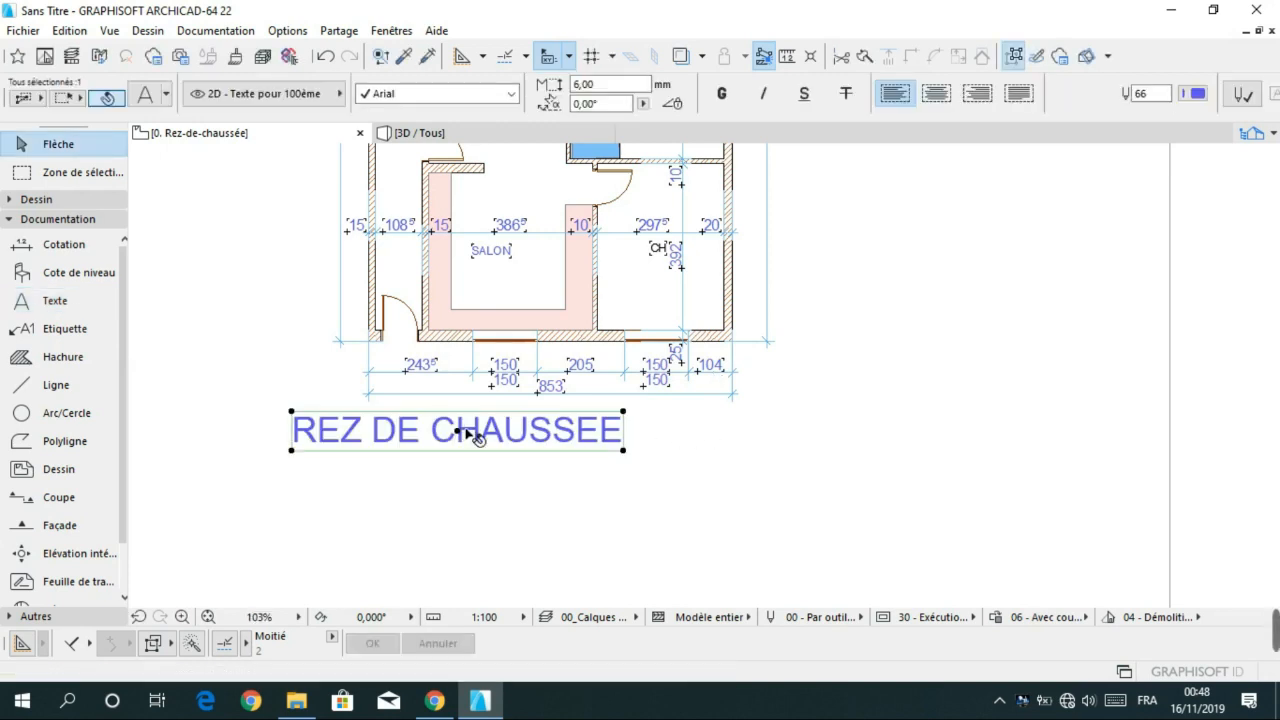
left_click_drag(291, 432, 630, 375)
left_click(583, 365)
left_click(622, 392)
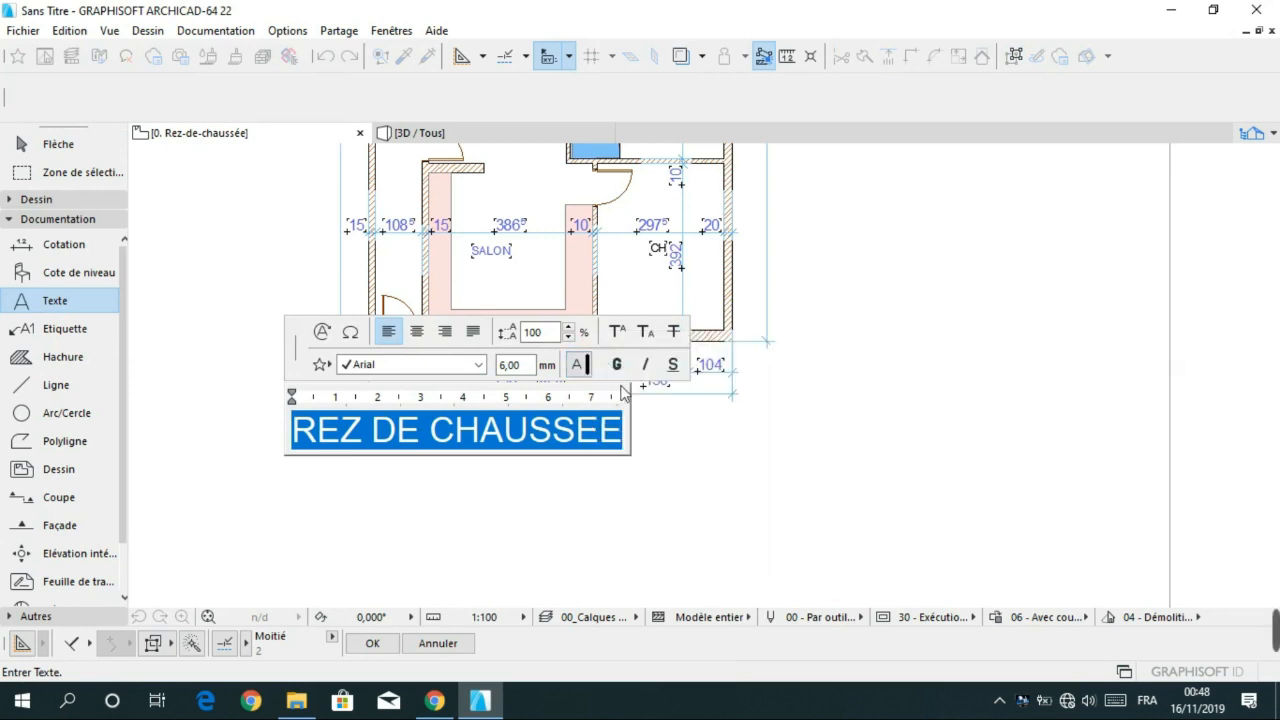
left_click(696, 440)
left_click_drag(350, 436, 545, 464)
- Select both overall height dimensions, the chains crossing the salon and the kitchen, and the two dimension lines below the plan
scroll(528, 491, "down", 3)
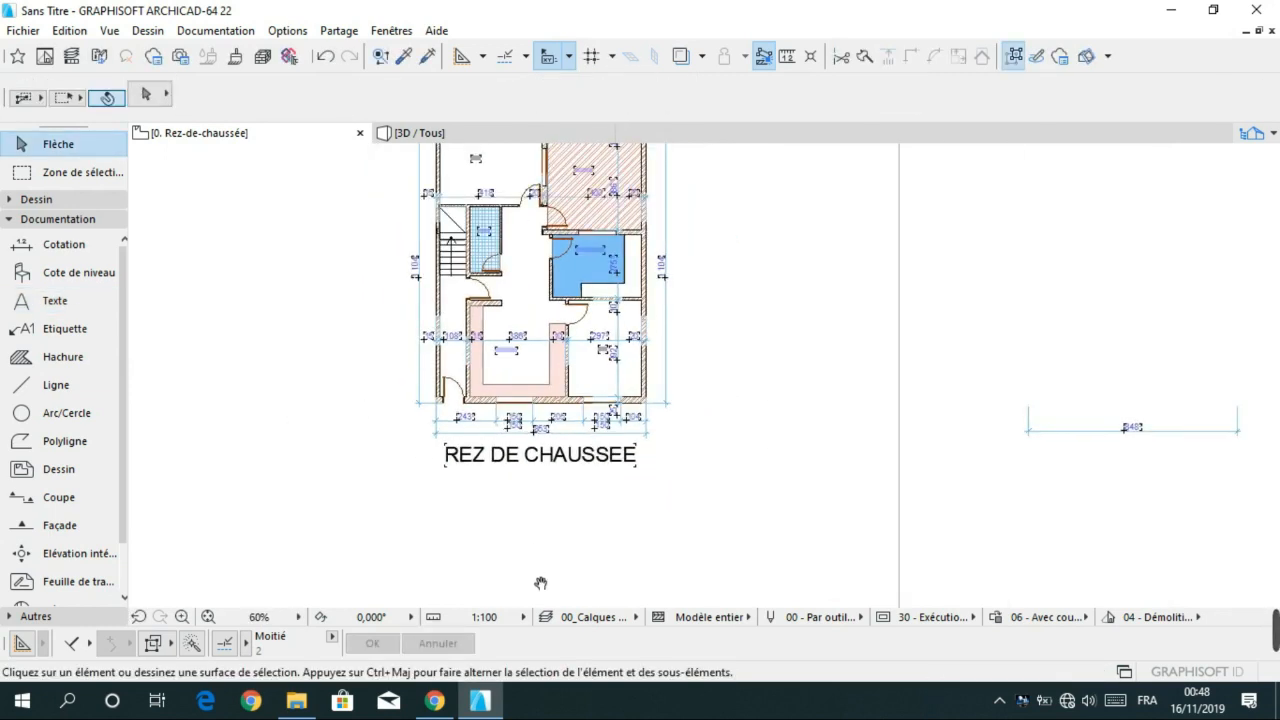
middle_click_drag(541, 583, 541, 654)
scroll(448, 412, "up", 5)
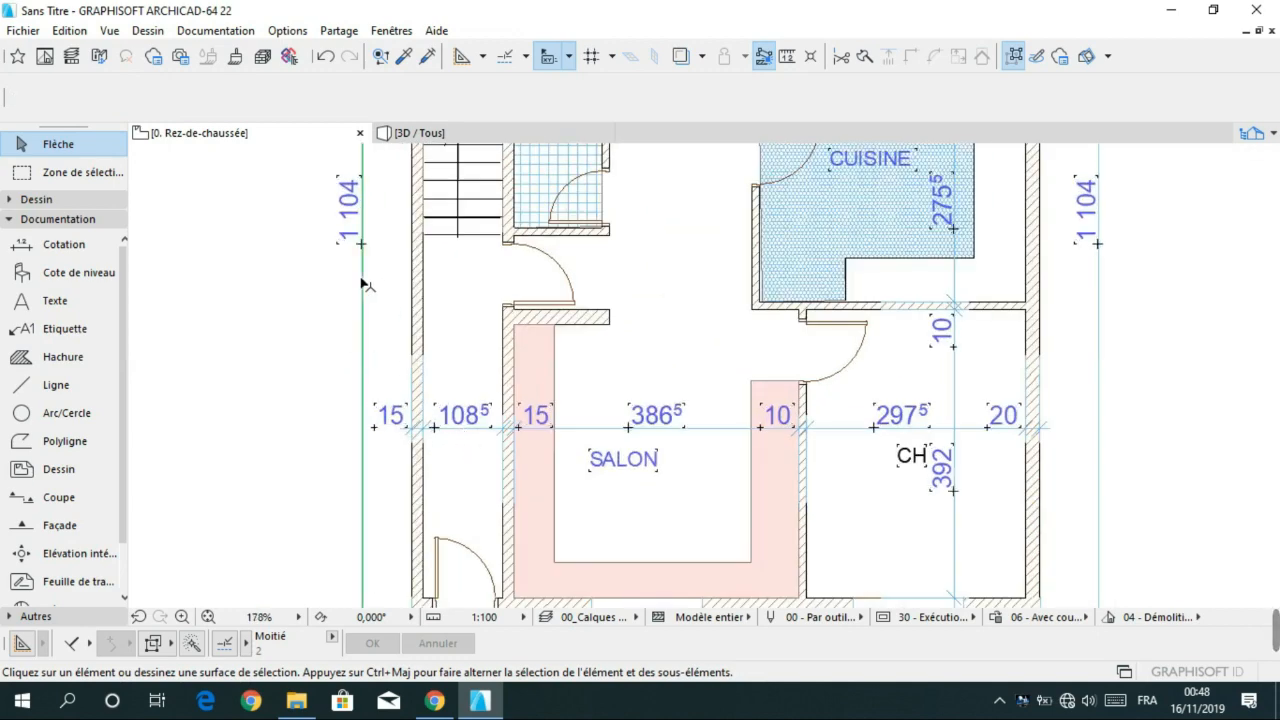
left_click(481, 427)
left_click(744, 431, "shift")
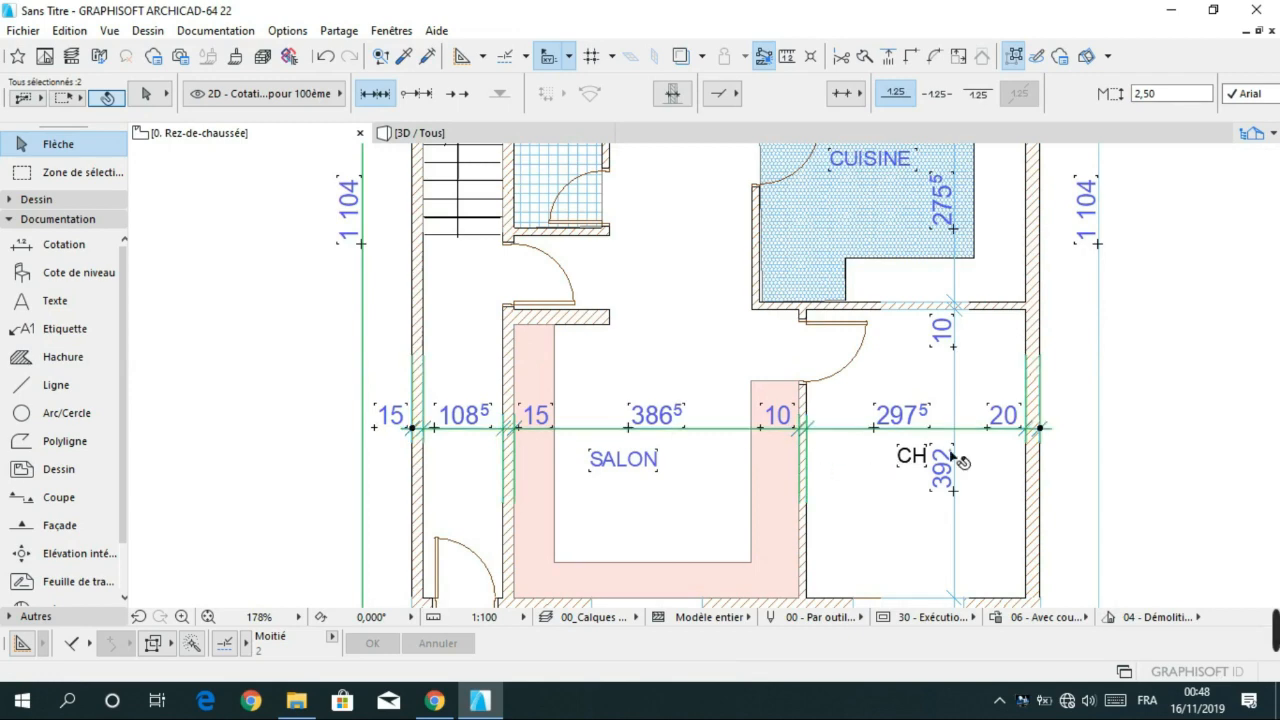
left_click(957, 385, "shift")
scroll(947, 316, "down", 5)
left_click(997, 316, "shift")
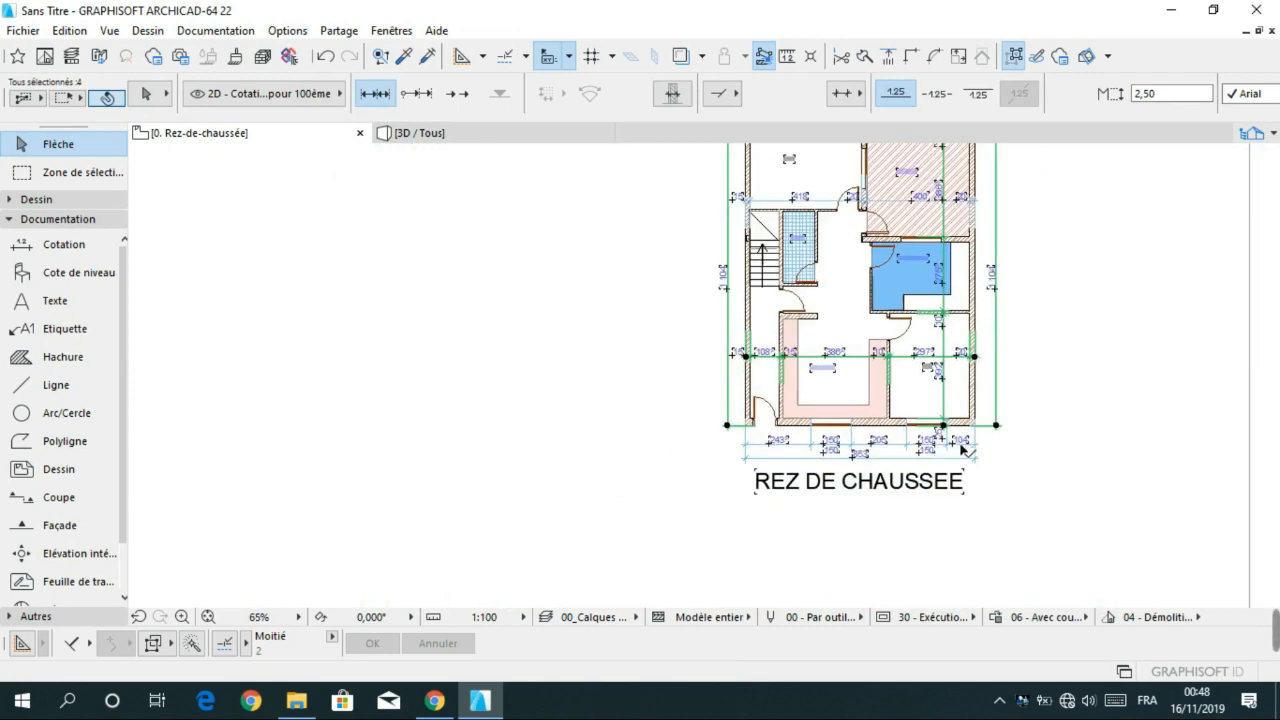
scroll(800, 461, "up", 7)
scroll(890, 461, "up", 3)
left_click(729, 366, "shift")
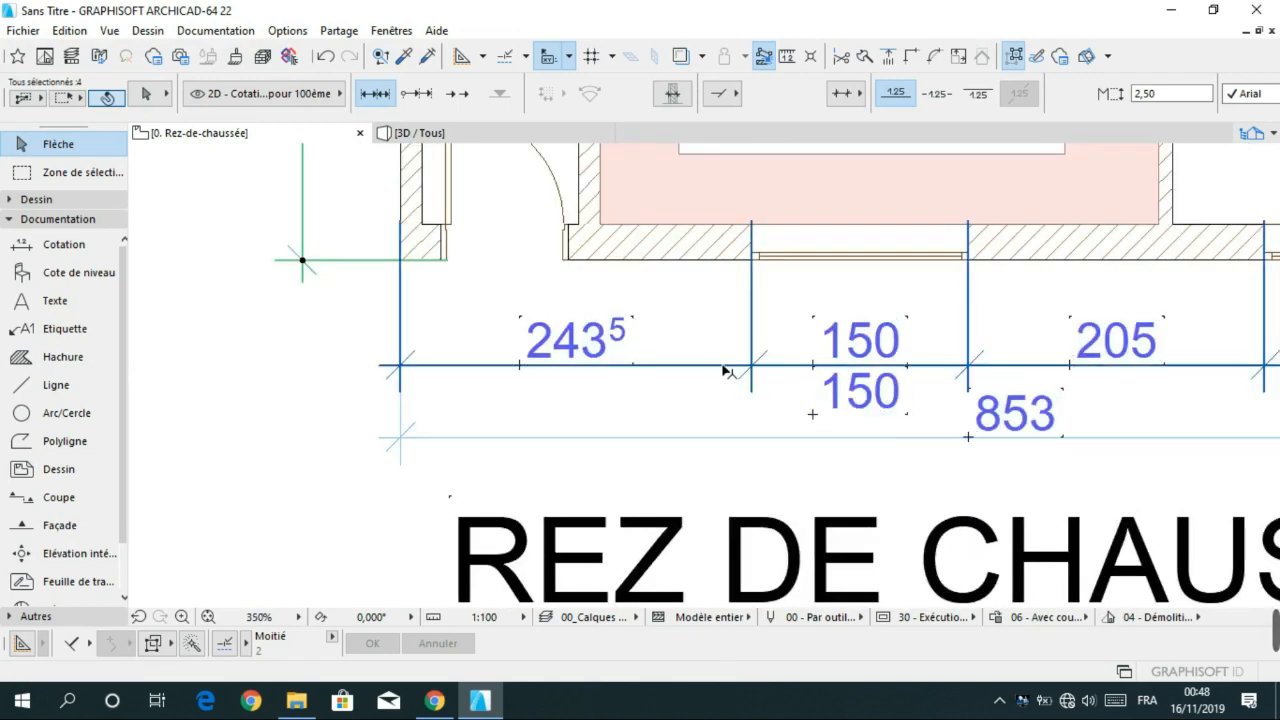
scroll(971, 429, "down", 5)
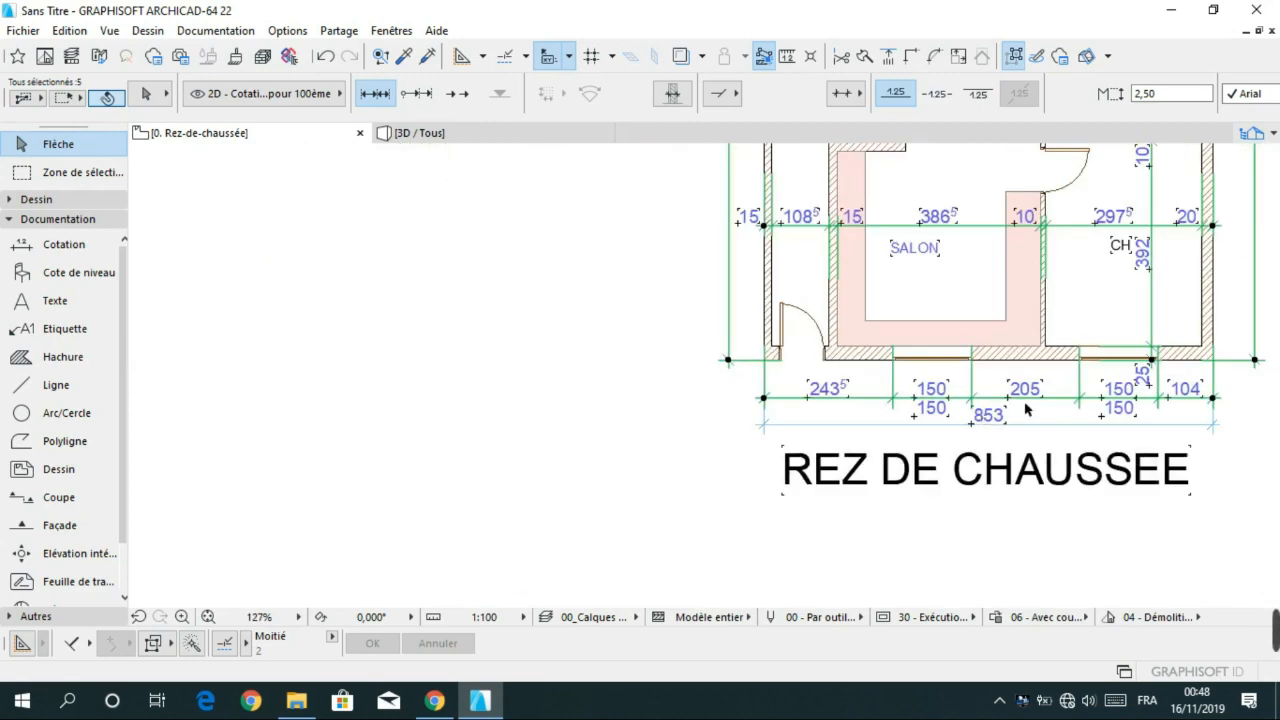
left_click(979, 394, "shift")
- Add the chain crossing the courtyard and the overall width dimension above the plan to the selection, ready for editing with the dimension tool
scroll(957, 306, "down", 5)
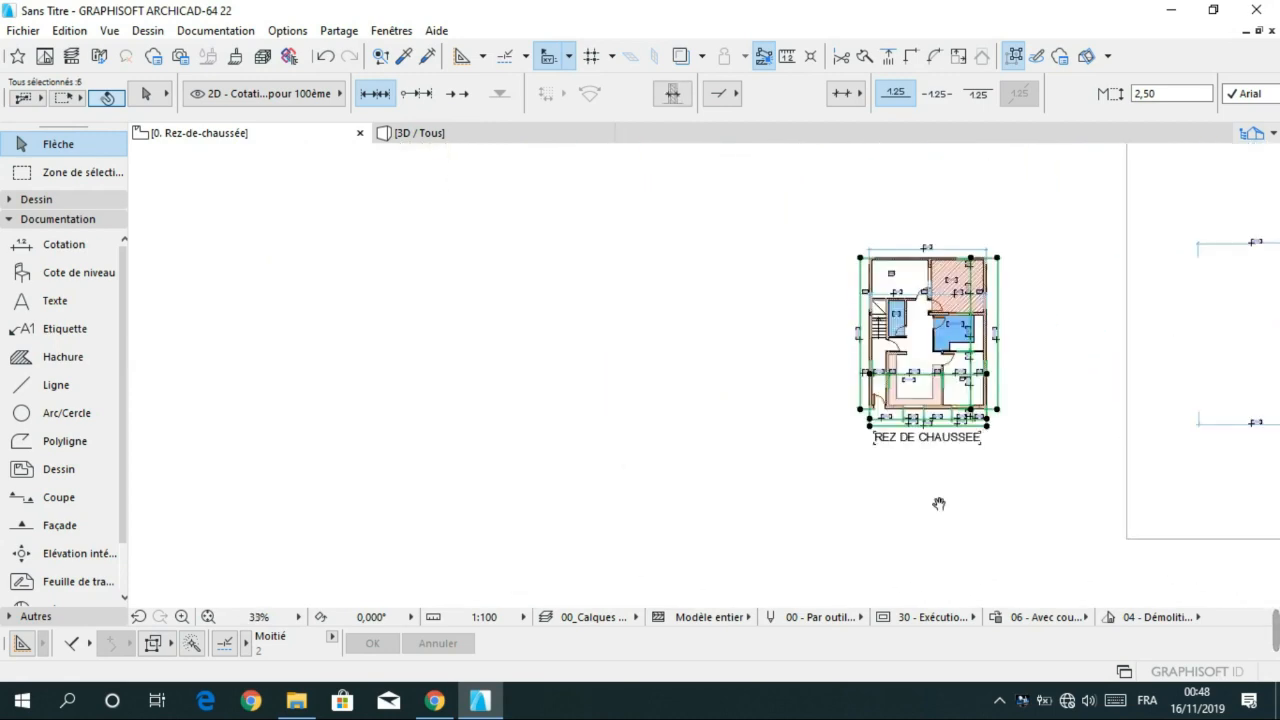
scroll(888, 375, "up", 3)
scroll(888, 375, "up", 5)
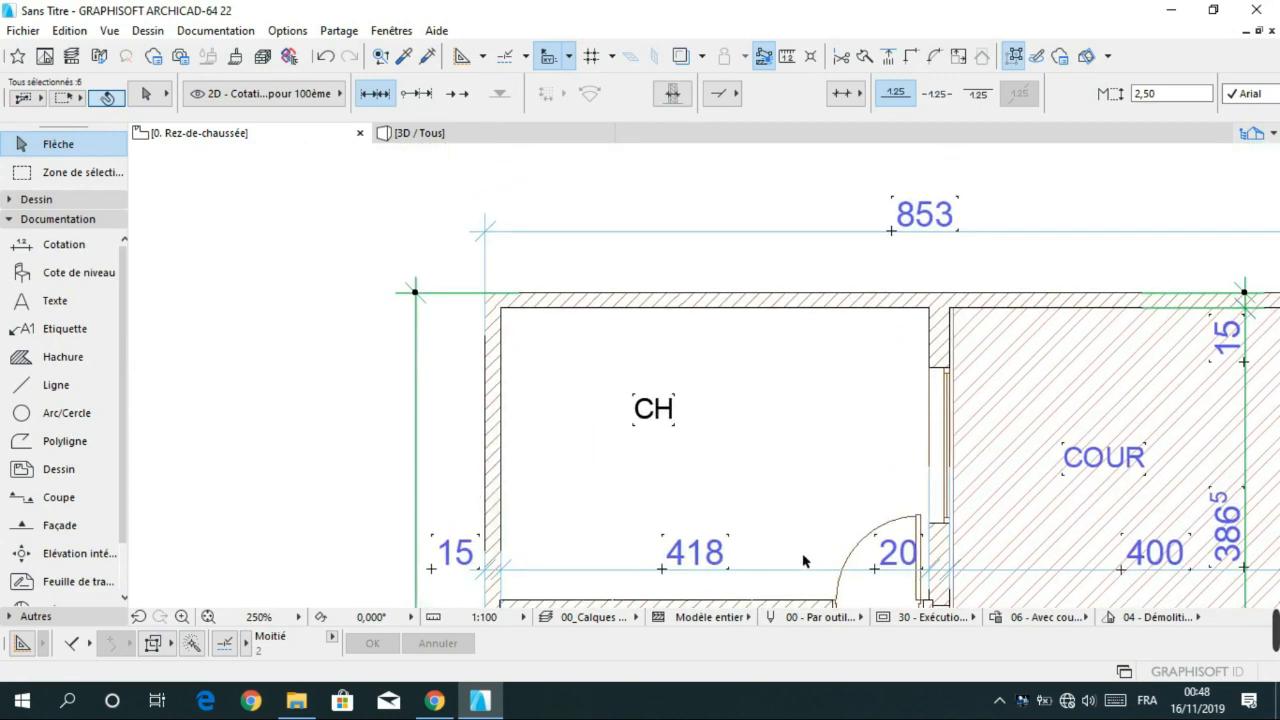
left_click(838, 556, "shift")
left_click(989, 240, "shift")
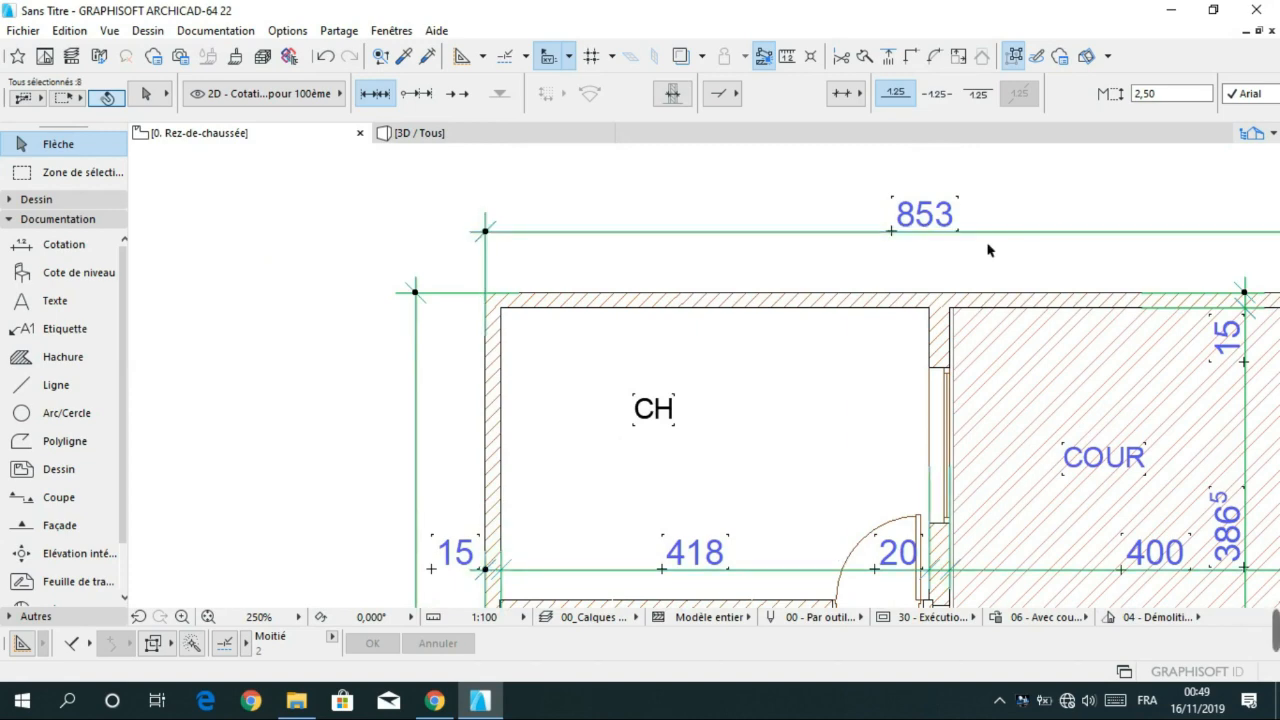
scroll(880, 280, "down", 6)
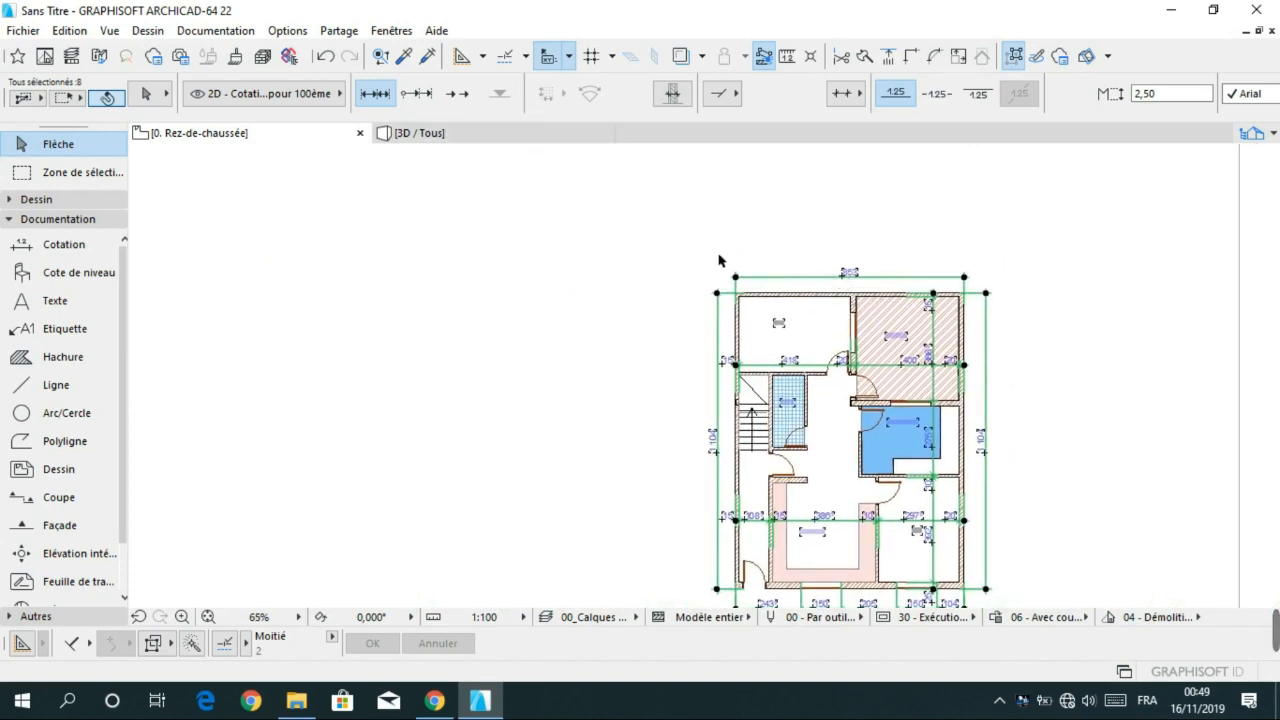
left_click(76, 248)
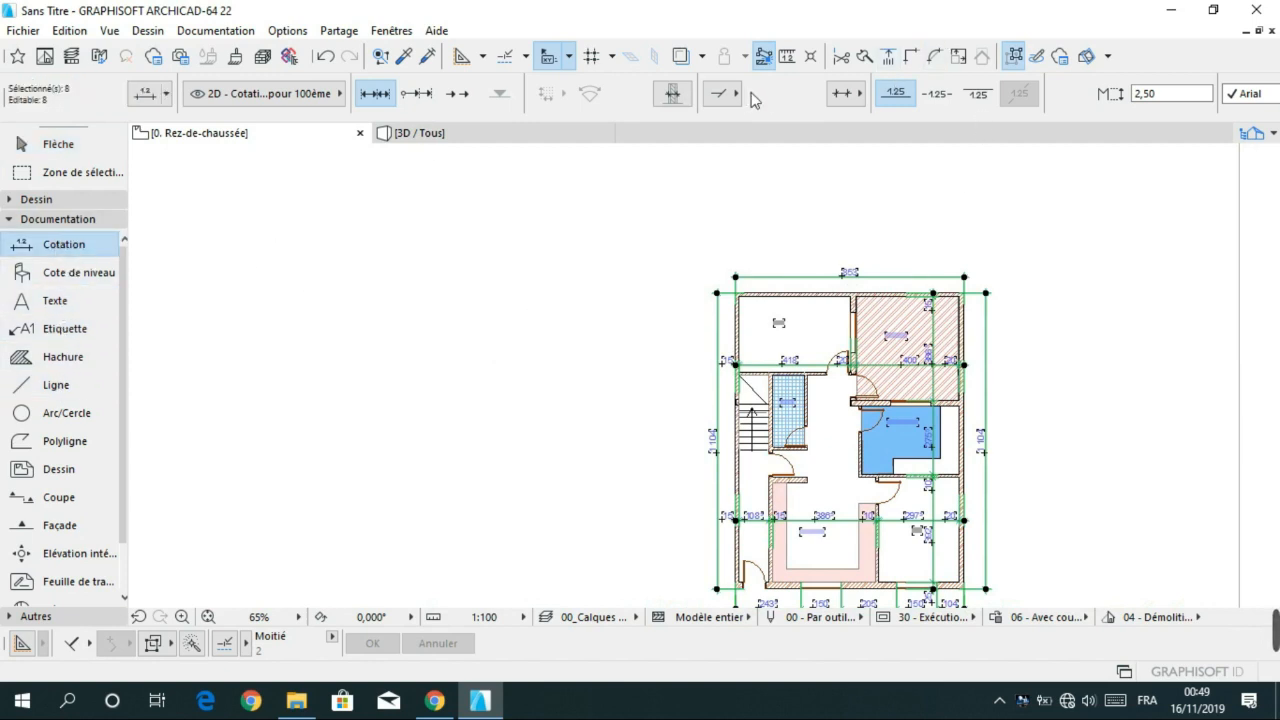
scroll(890, 88, "down", 5)
- Try to set the selected dimensions' text pen to 1 (black), then undo the change
left_click(938, 94)
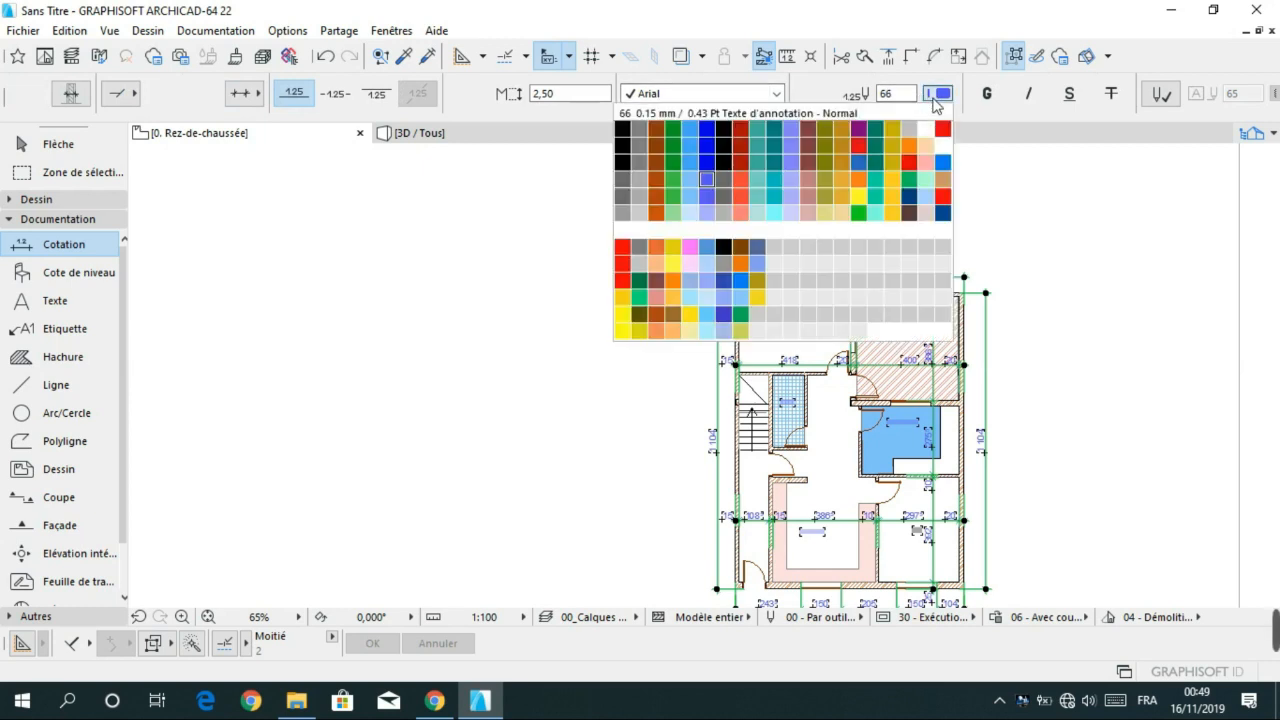
left_click(621, 129)
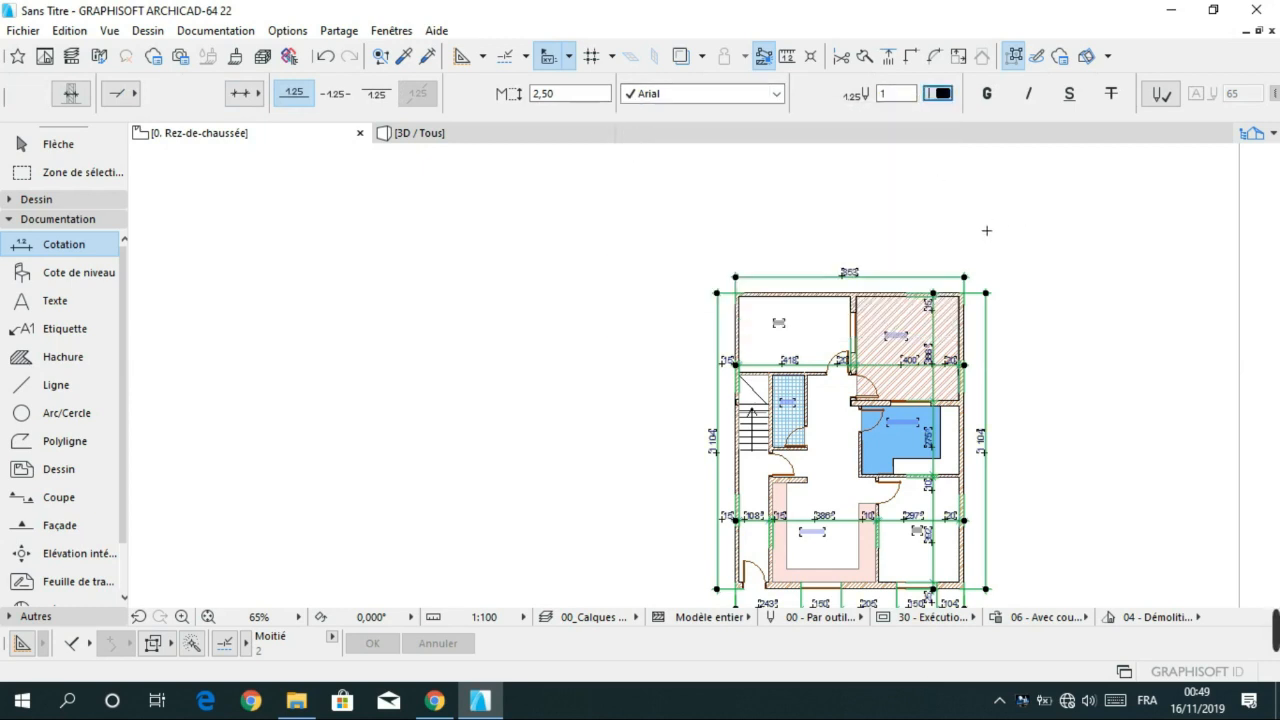
key("Escape")
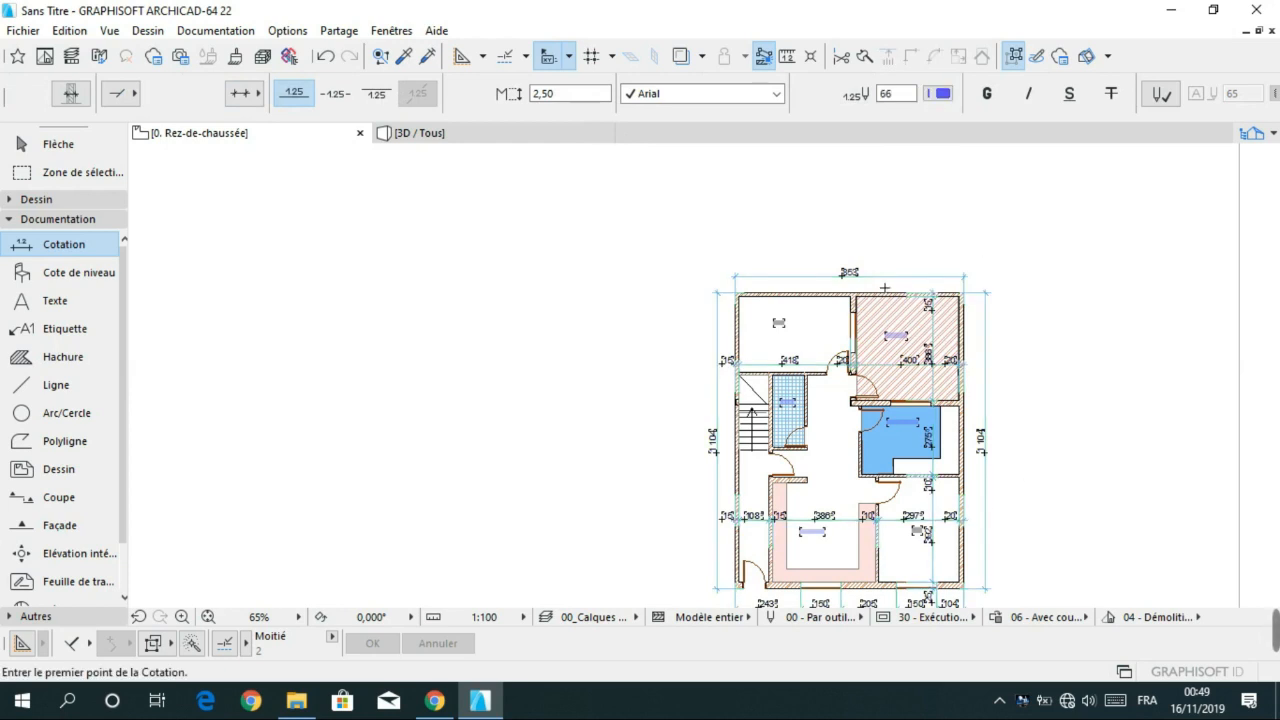
left_click(325, 56)
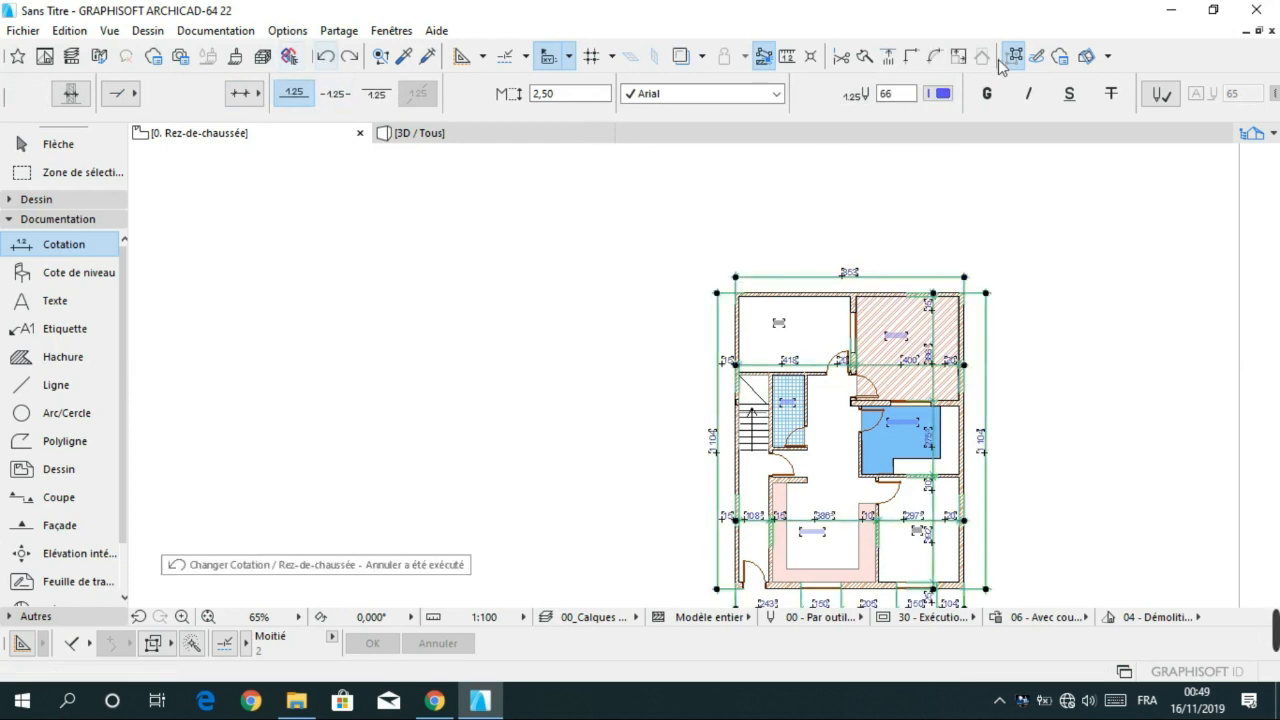
- Set the text, line and marker pens of all the selected dimensions to pen 1 (black) and clear the selection
left_click(938, 94)
left_click(717, 128)
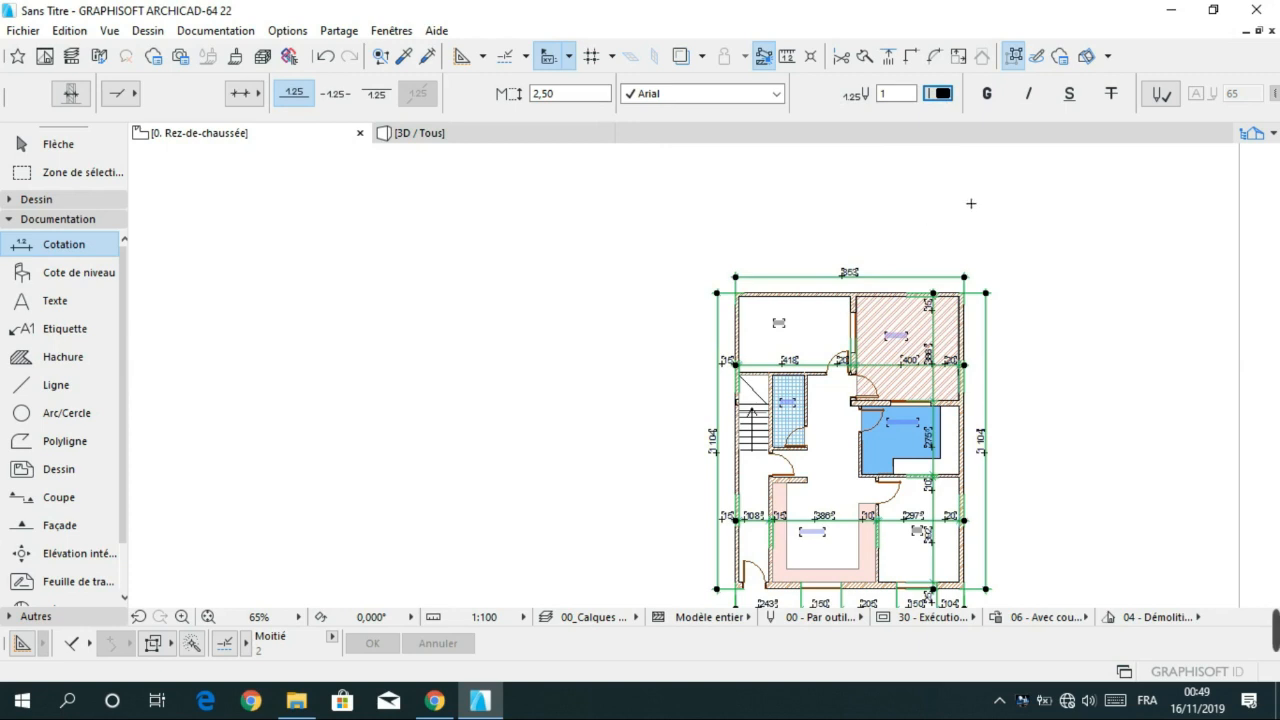
scroll(684, 98, "down", 6)
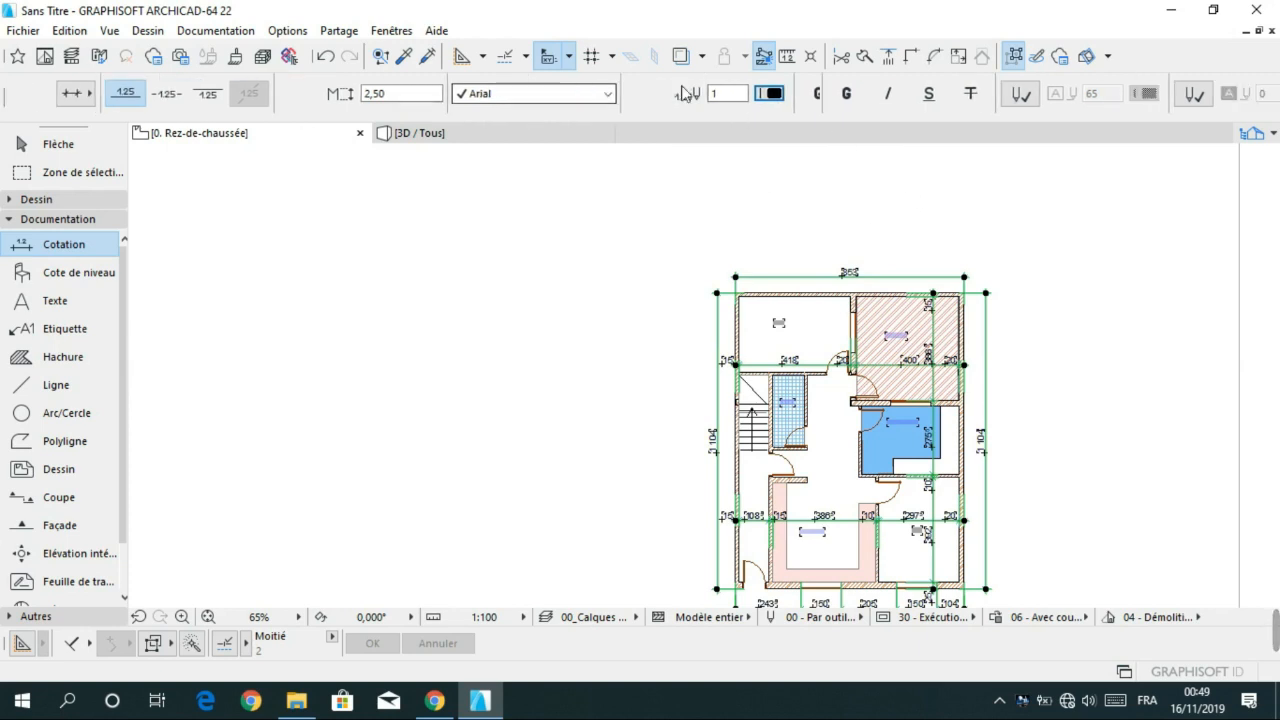
left_click(636, 84)
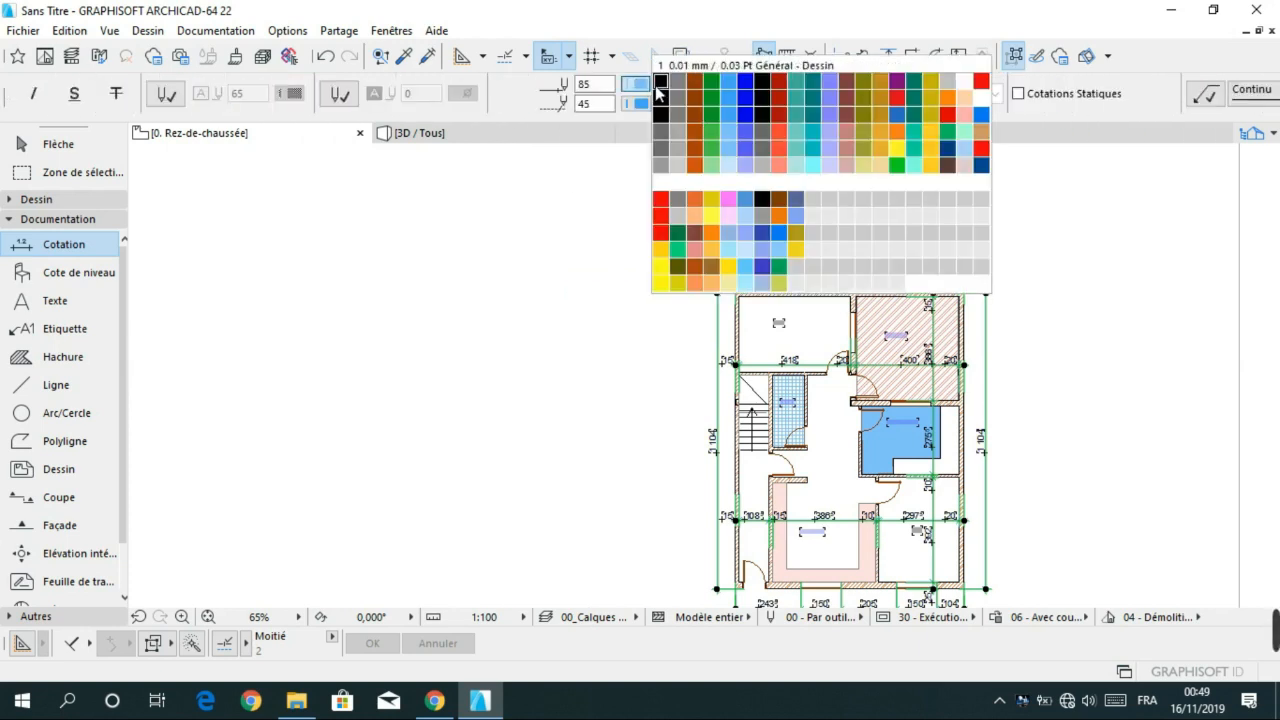
left_click(658, 78)
left_click(636, 103)
left_click(658, 97)
scroll(830, 98, "down", 5)
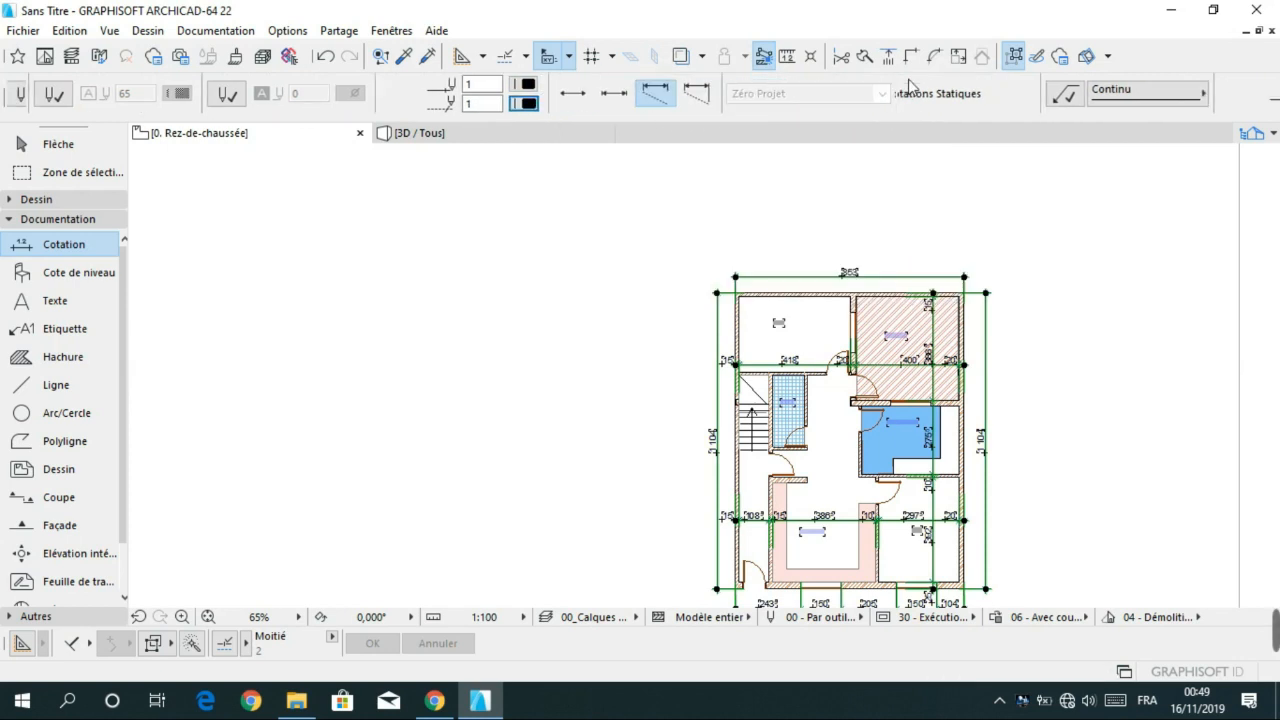
left_click(1084, 104)
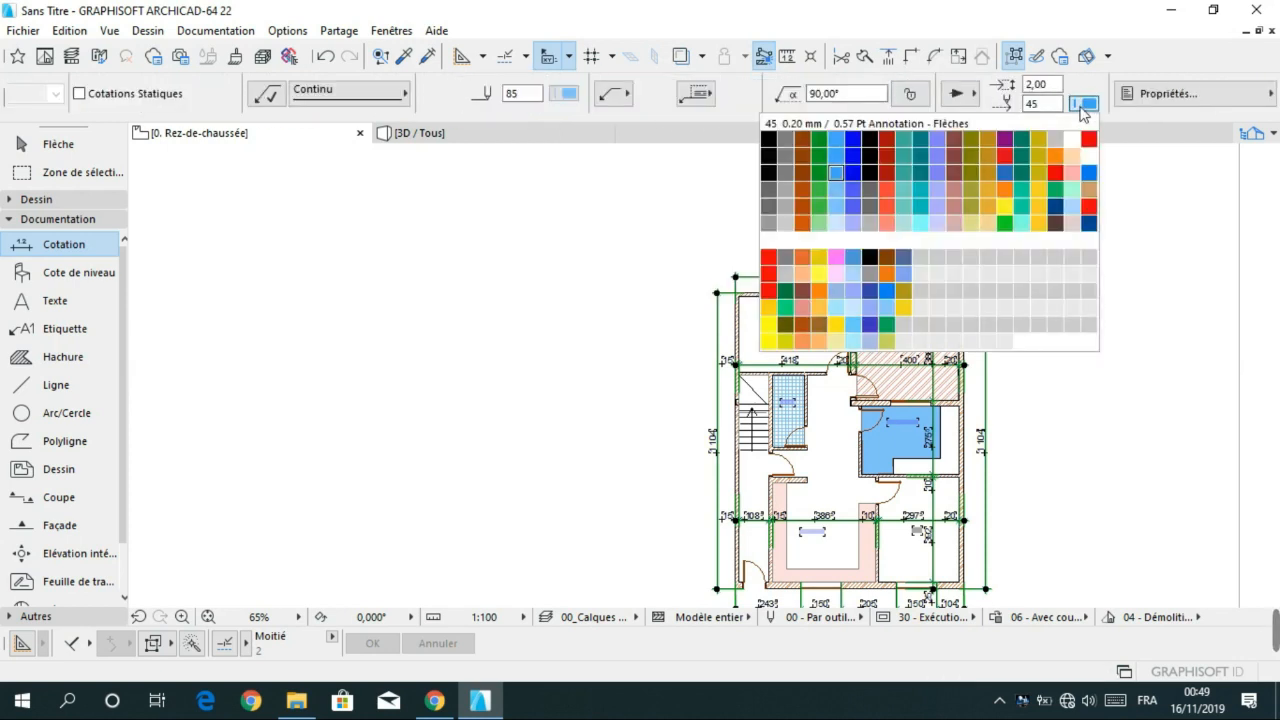
left_click(857, 189)
scroll(900, 191, "down", 2)
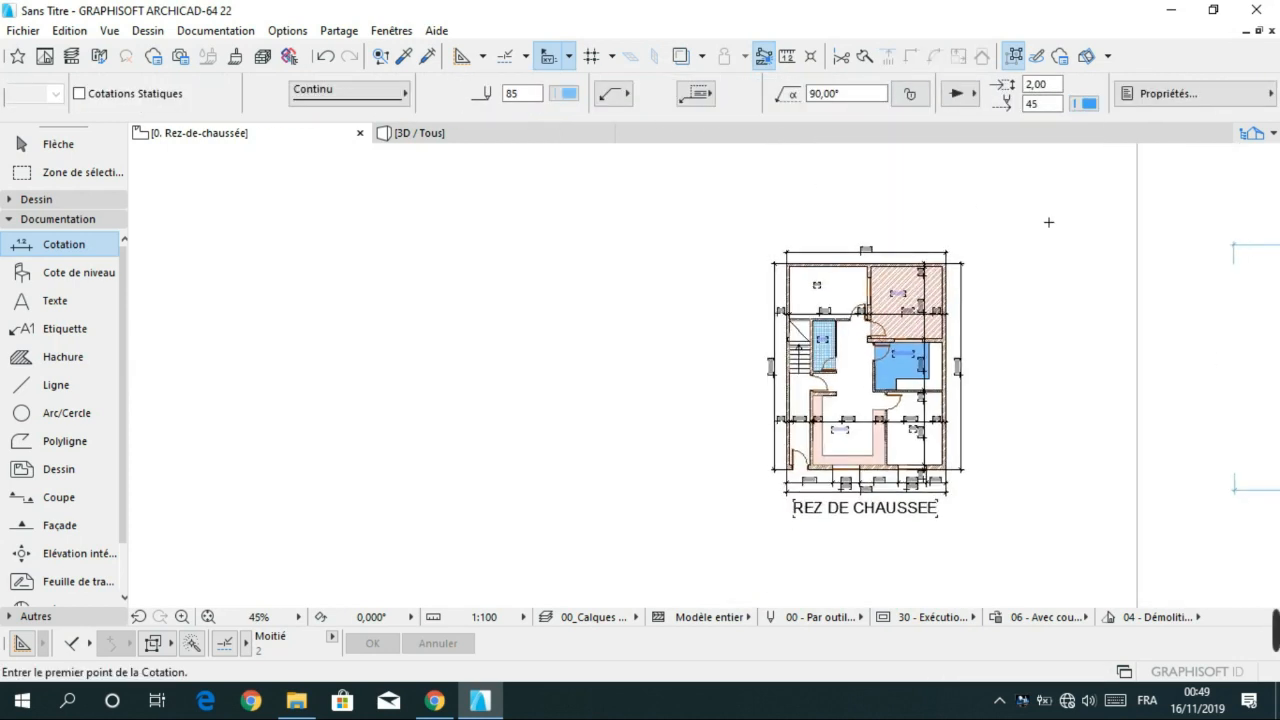
key("Escape")
- Examine the plan's dimensions and title, and compare them with the reference drawing beside it
scroll(1037, 269, "down", 2)
middle_click_drag(1037, 269, 820, 170)
scroll(738, 250, "up", 5)
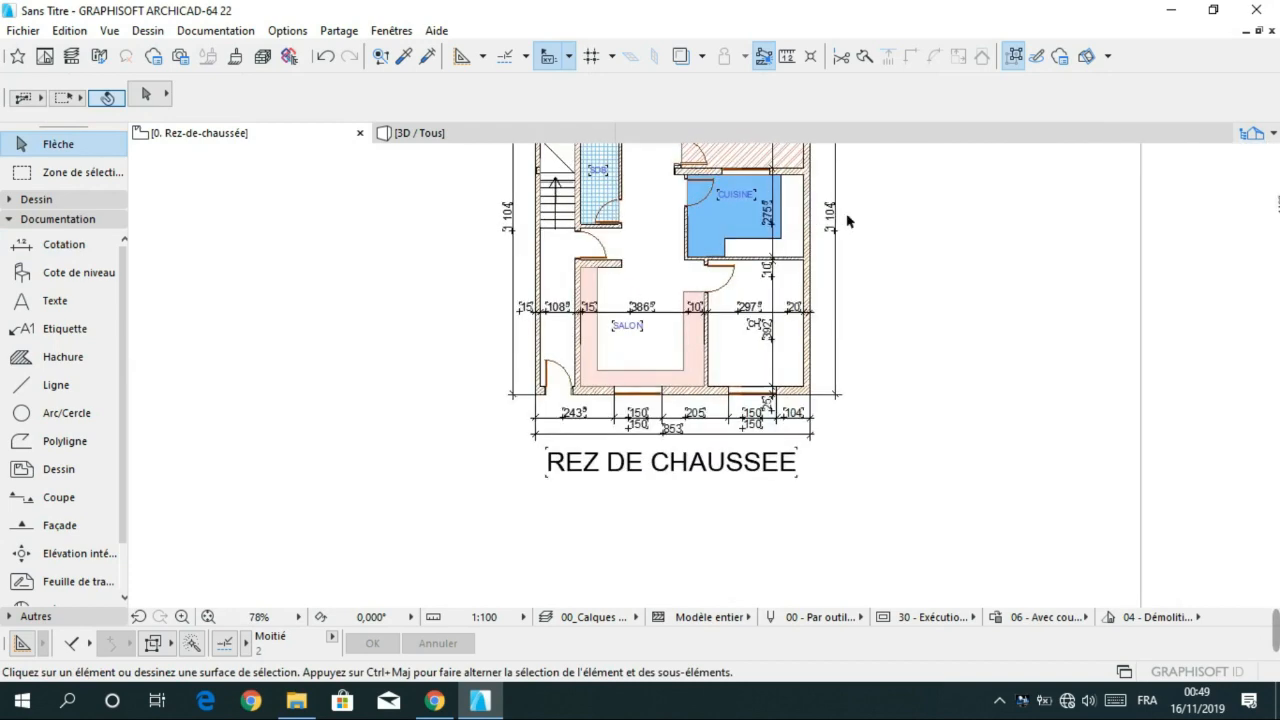
middle_click_drag(849, 221, 930, 344)
scroll(913, 326, "up", 1)
scroll(911, 298, "down", 2)
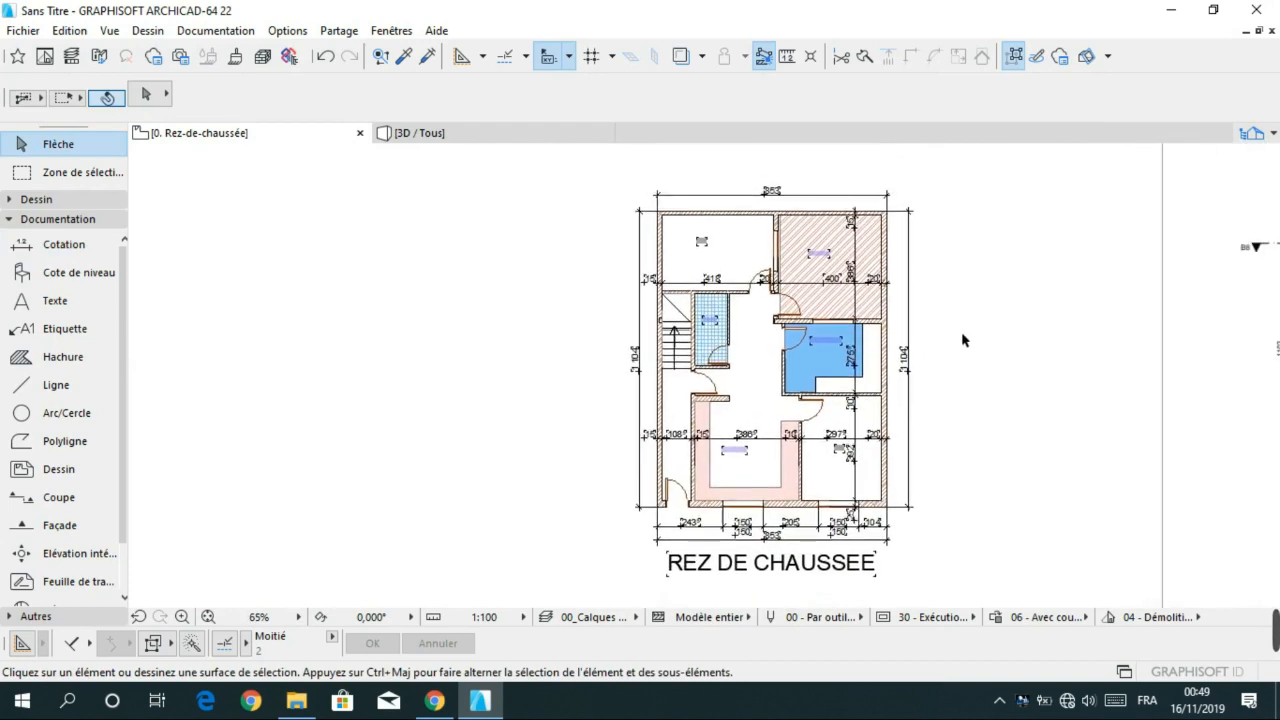
scroll(994, 292, "down", 2)
middle_click_drag(928, 294, 707, 288)
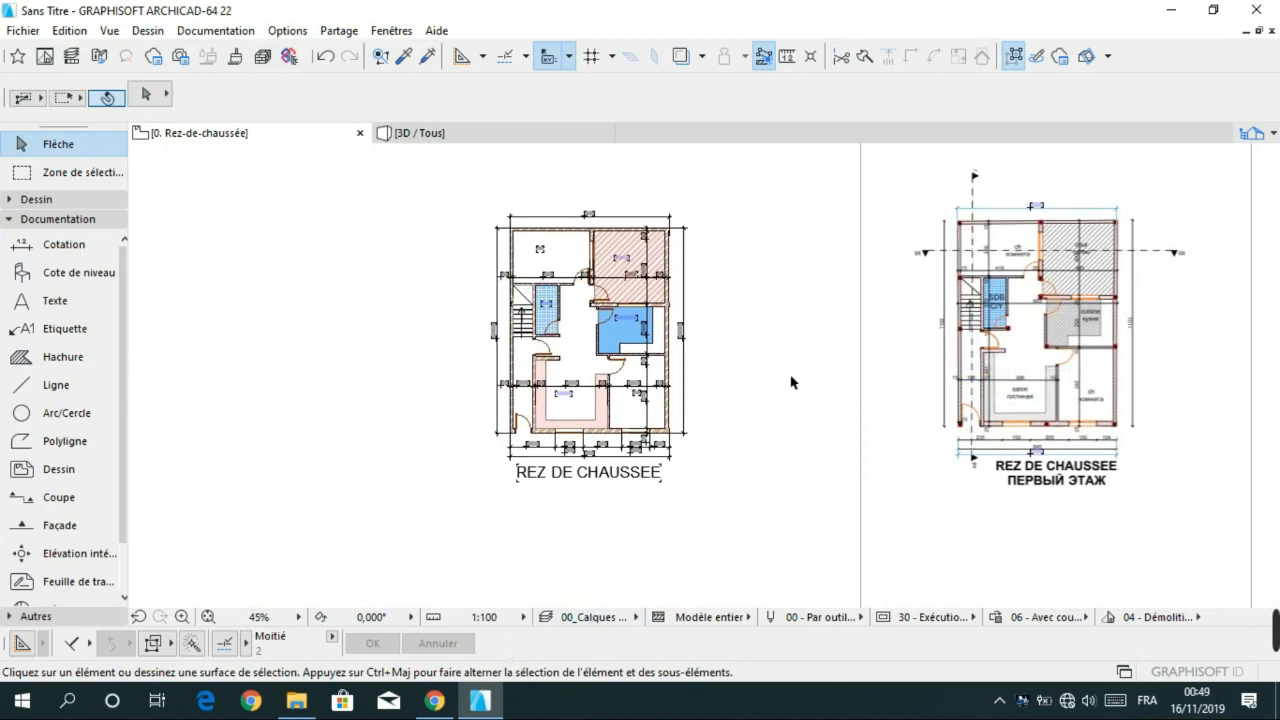
- Delete the placed reference drawing beside the traced plan
scroll(794, 377, "down", 5)
left_click(886, 309)
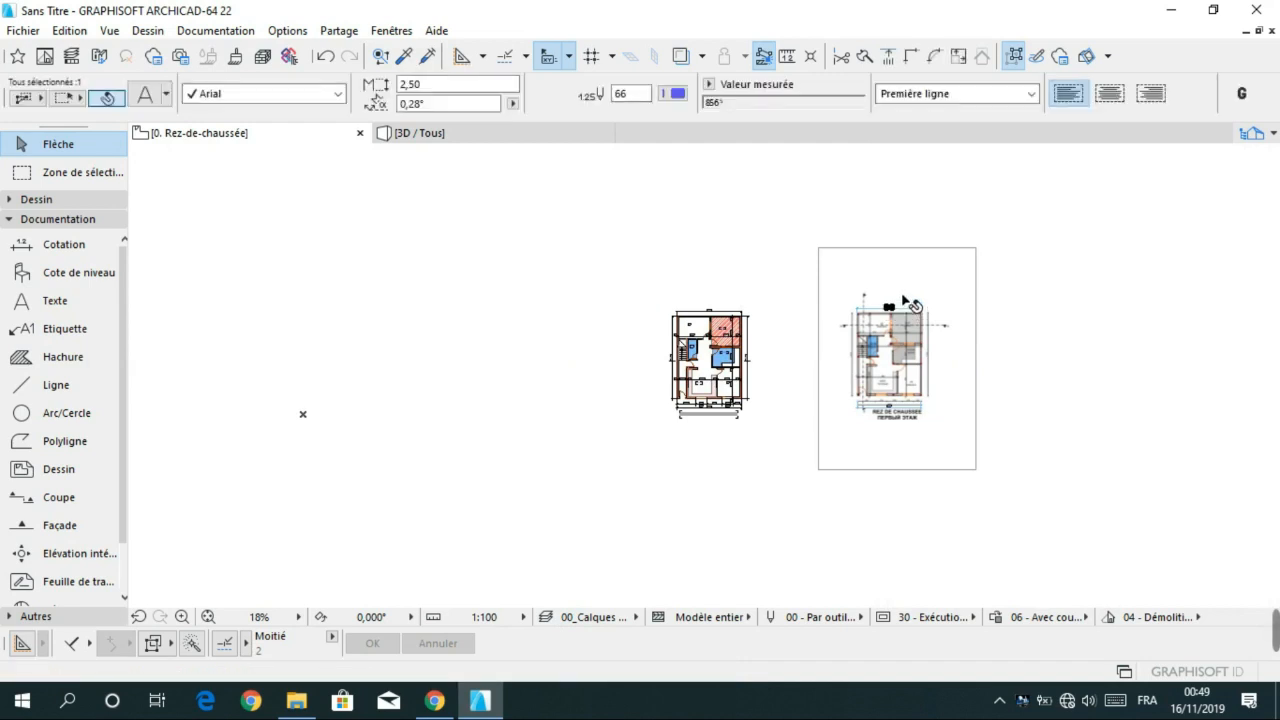
left_click(912, 282)
key("Delete")
- Delete the leftover dimensions of the removed reference drawing, beside the traced plan
left_click(830, 269)
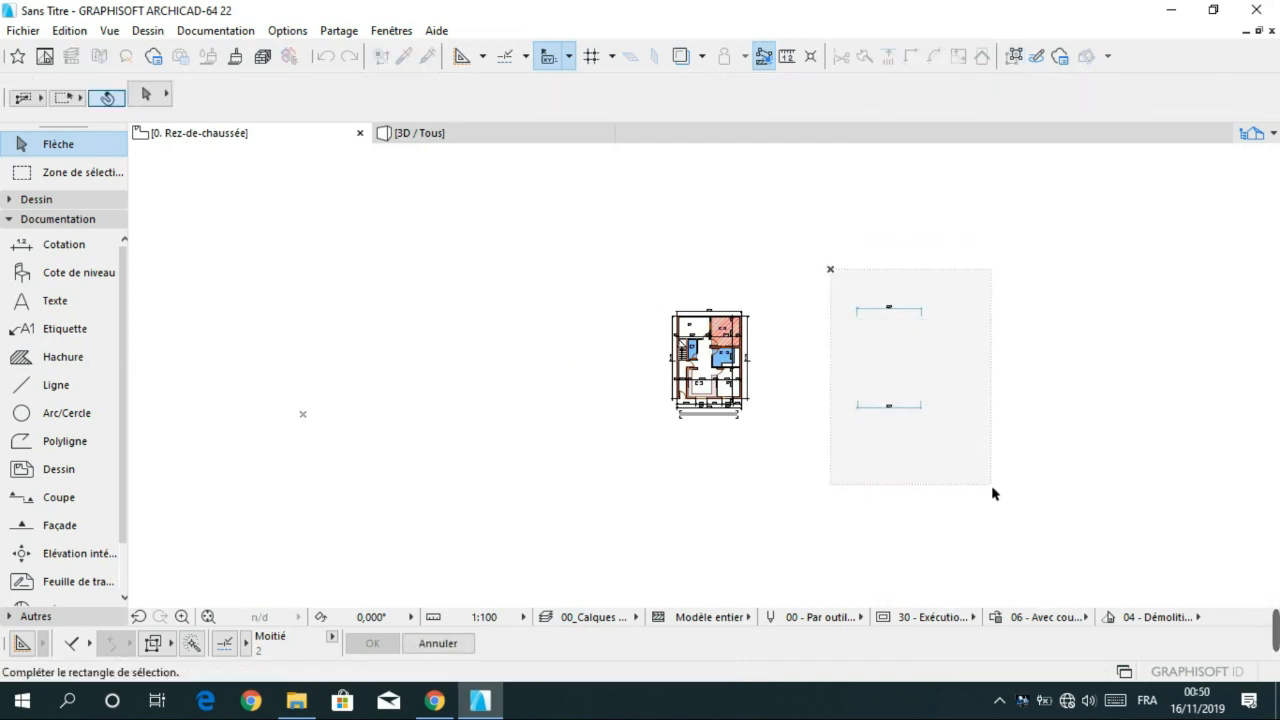
left_click(991, 486)
key("Delete")
- Frame the whole ground-floor plan, including its outer dimensions and REZ DE CHAUSSEE title, with a rectangular marquee
scroll(714, 349, "up", 5)
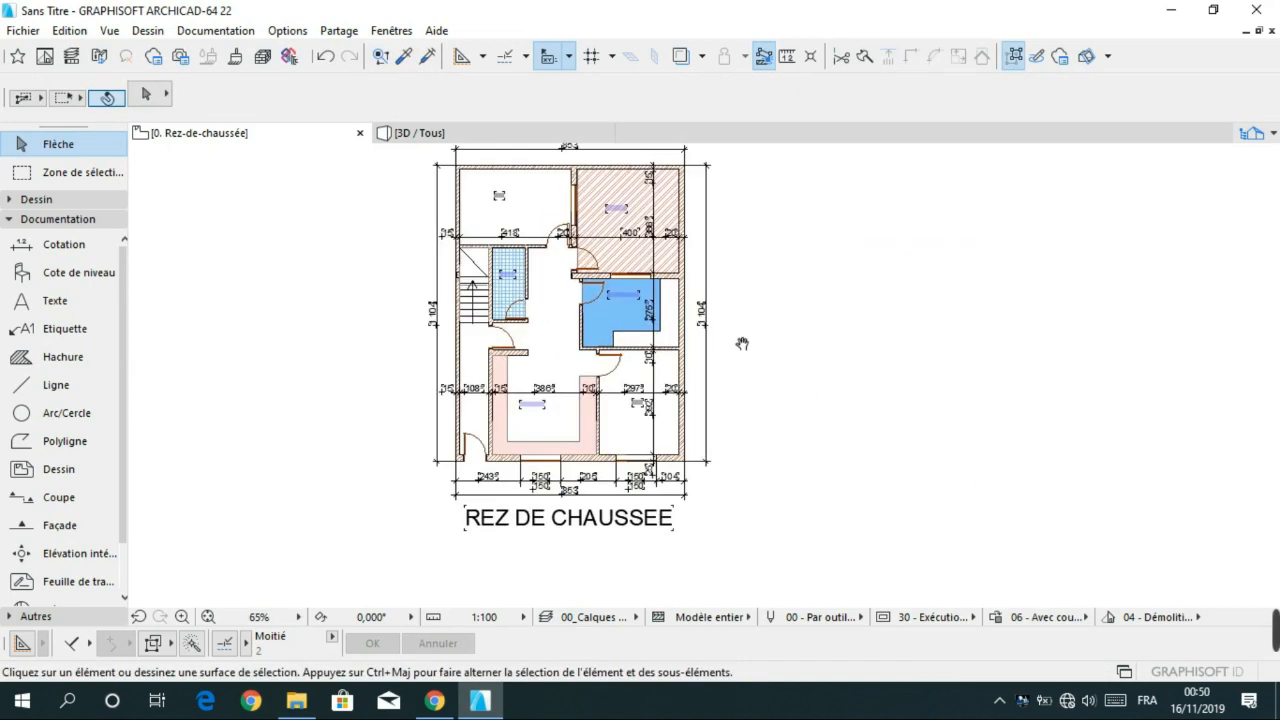
middle_click_drag(742, 343, 794, 363)
scroll(794, 363, "up", 1)
scroll(794, 363, "down", 2)
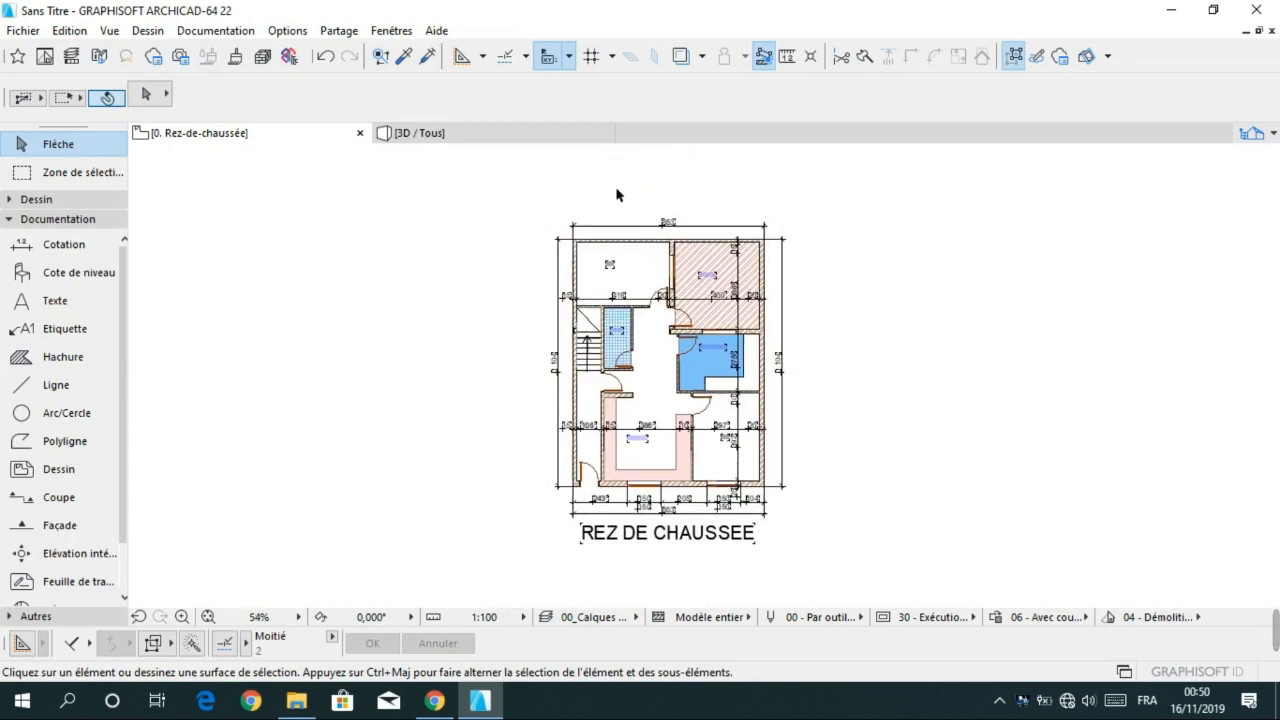
left_click(50, 174)
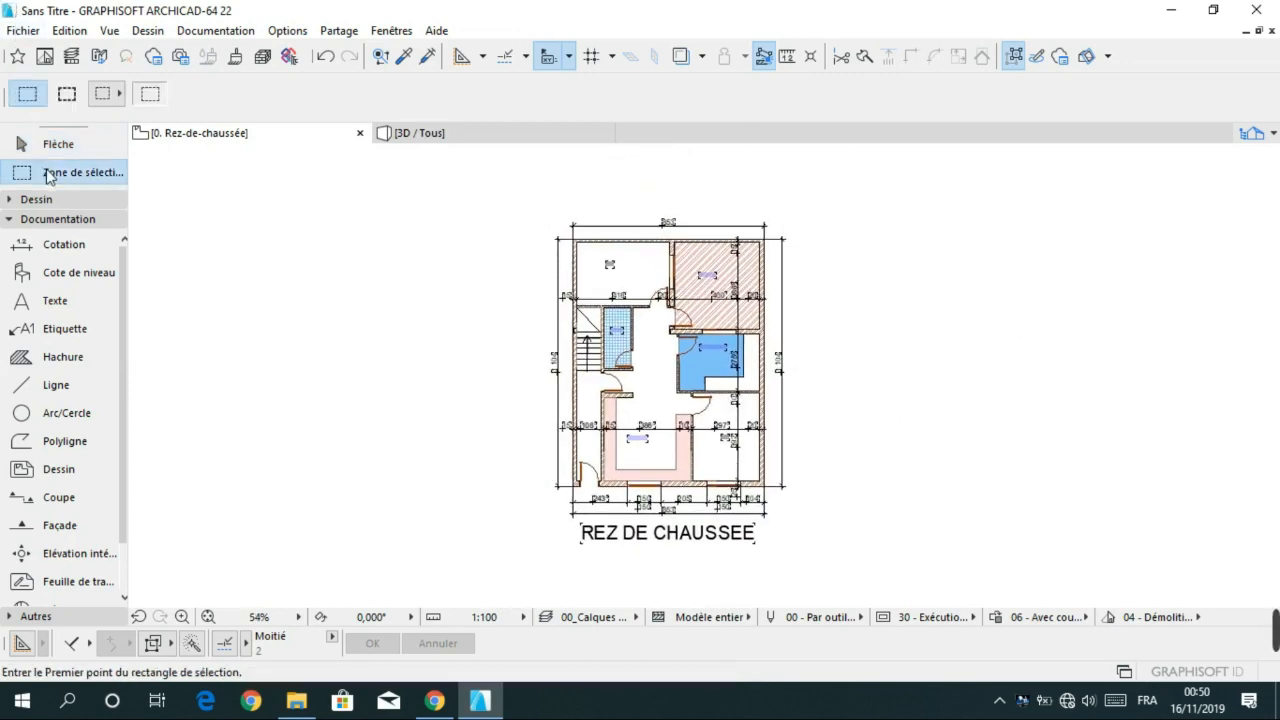
left_click(824, 588)
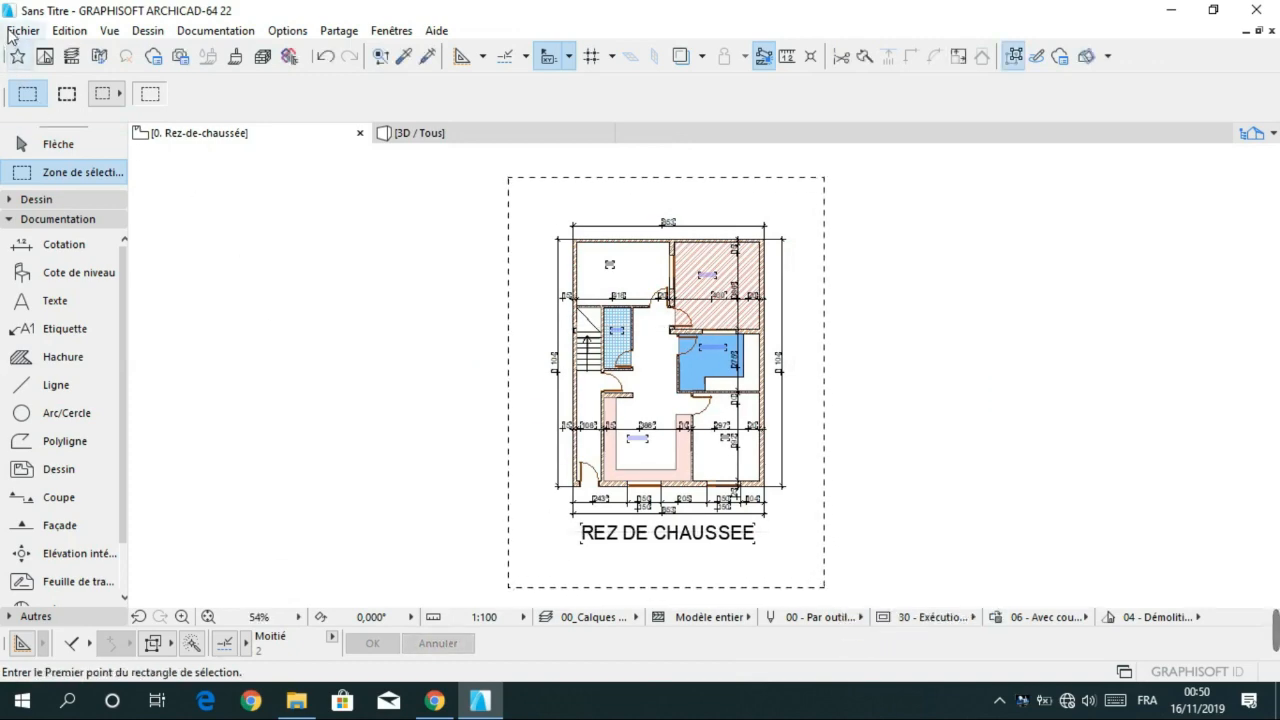
- Start saving the framed plan as a PDF file and choose the A4 (ISO) - Métrique page size
left_click(12, 36)
left_click(112, 176)
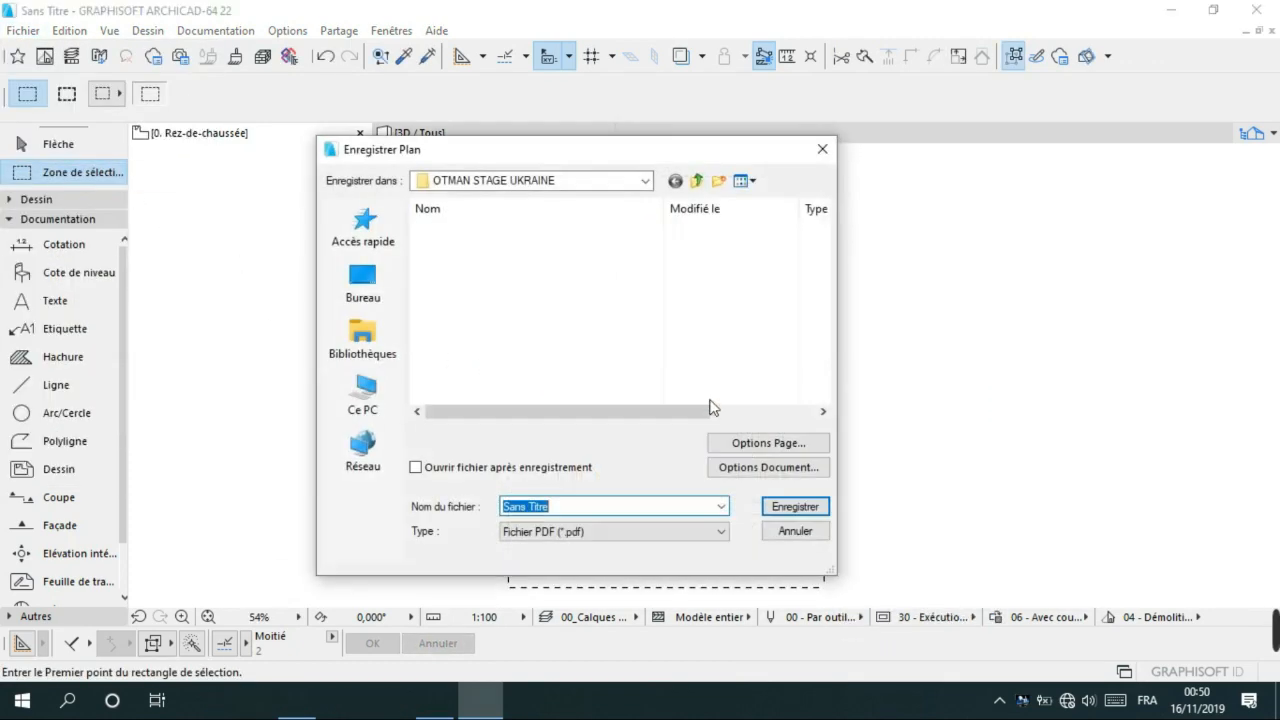
left_click(779, 446)
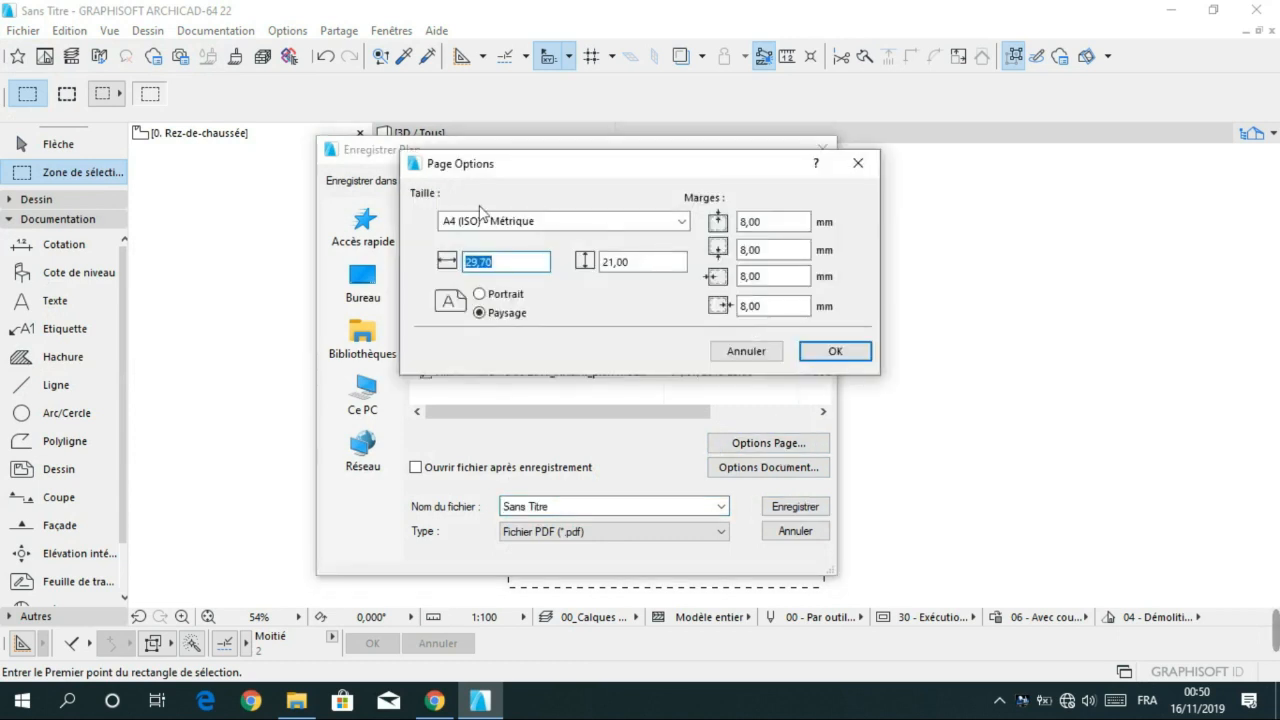
left_click(503, 222)
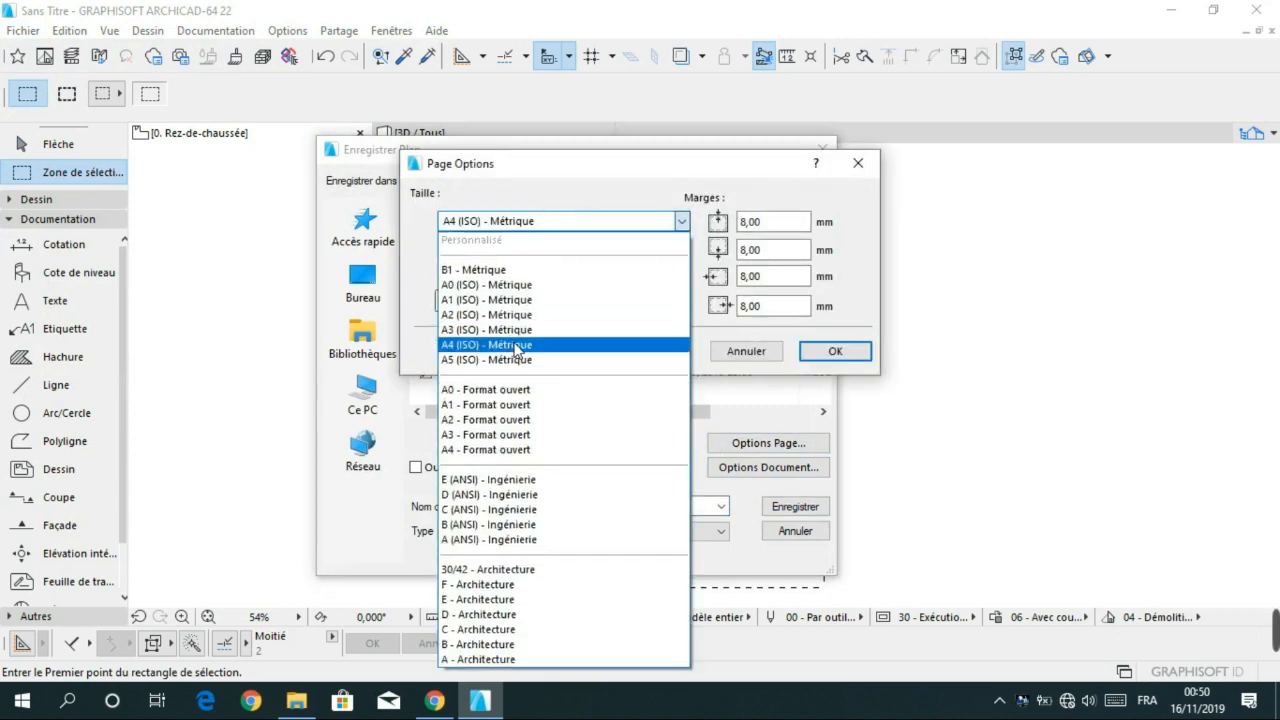
left_click(516, 345)
left_click(866, 352)
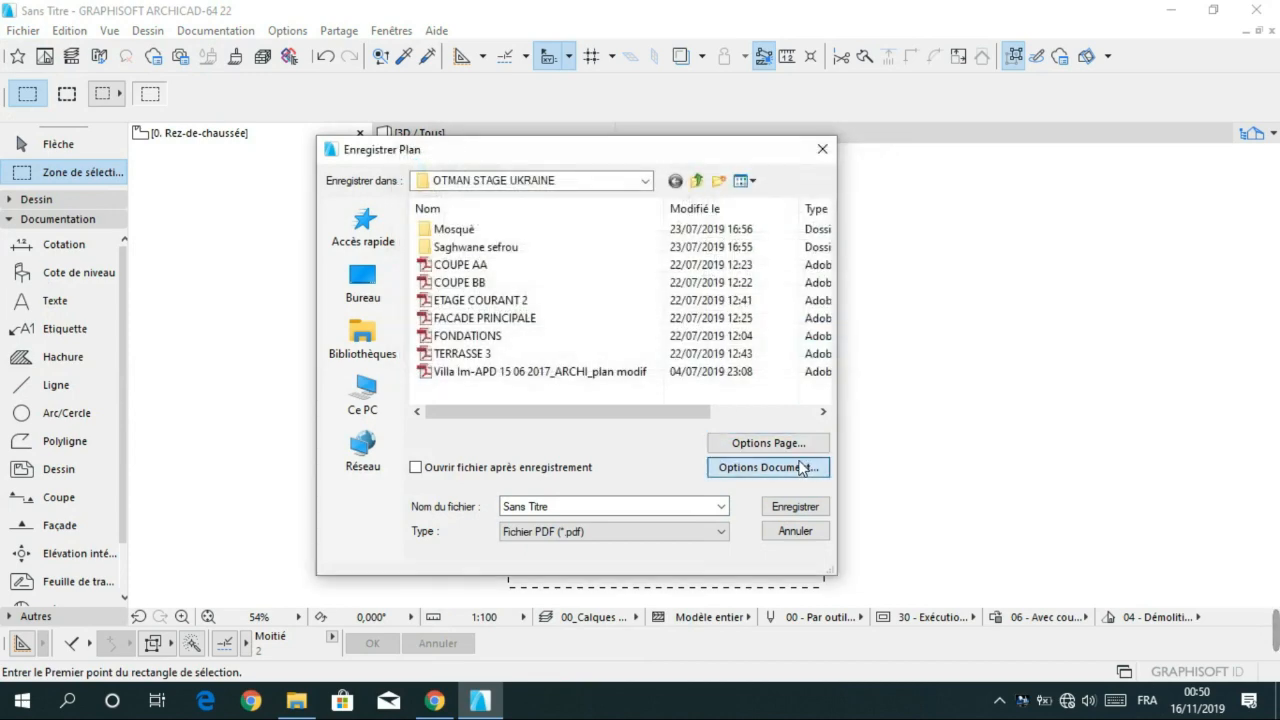
- Set the PDF page orientation to Portrait in the page options
left_click(800, 468)
left_click(758, 447)
left_click(780, 443)
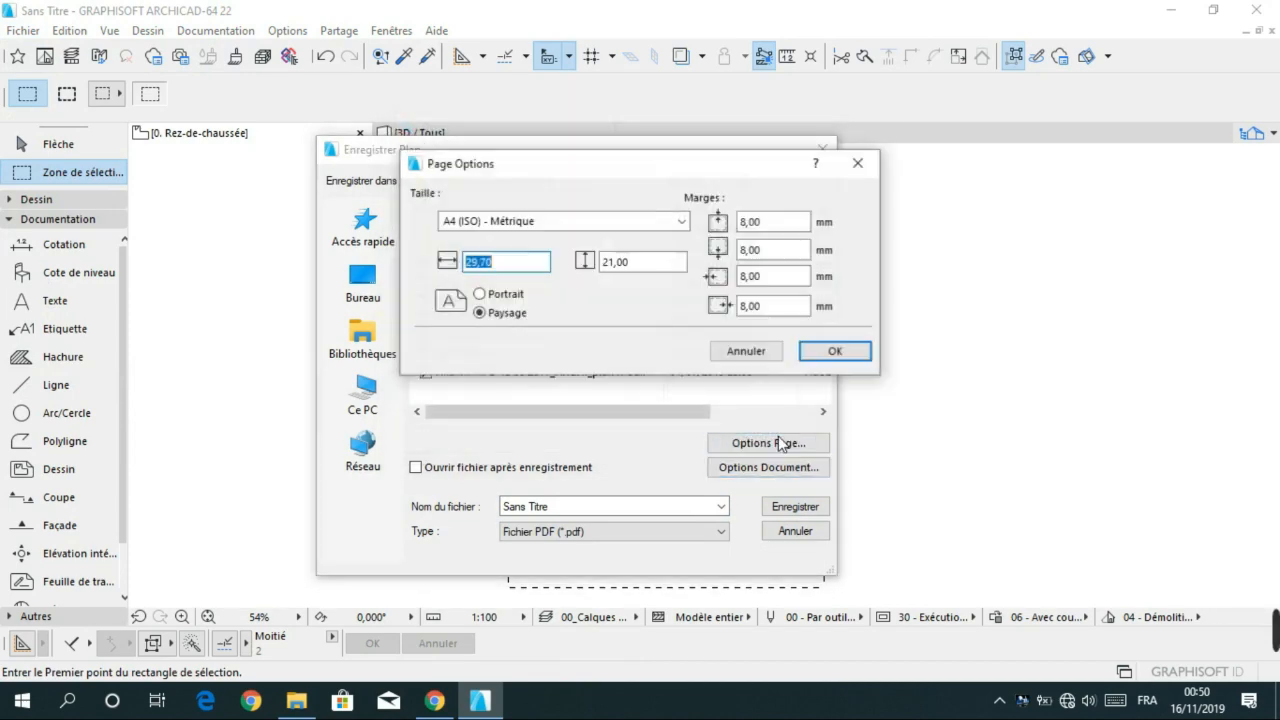
left_click(481, 295)
left_click(480, 313)
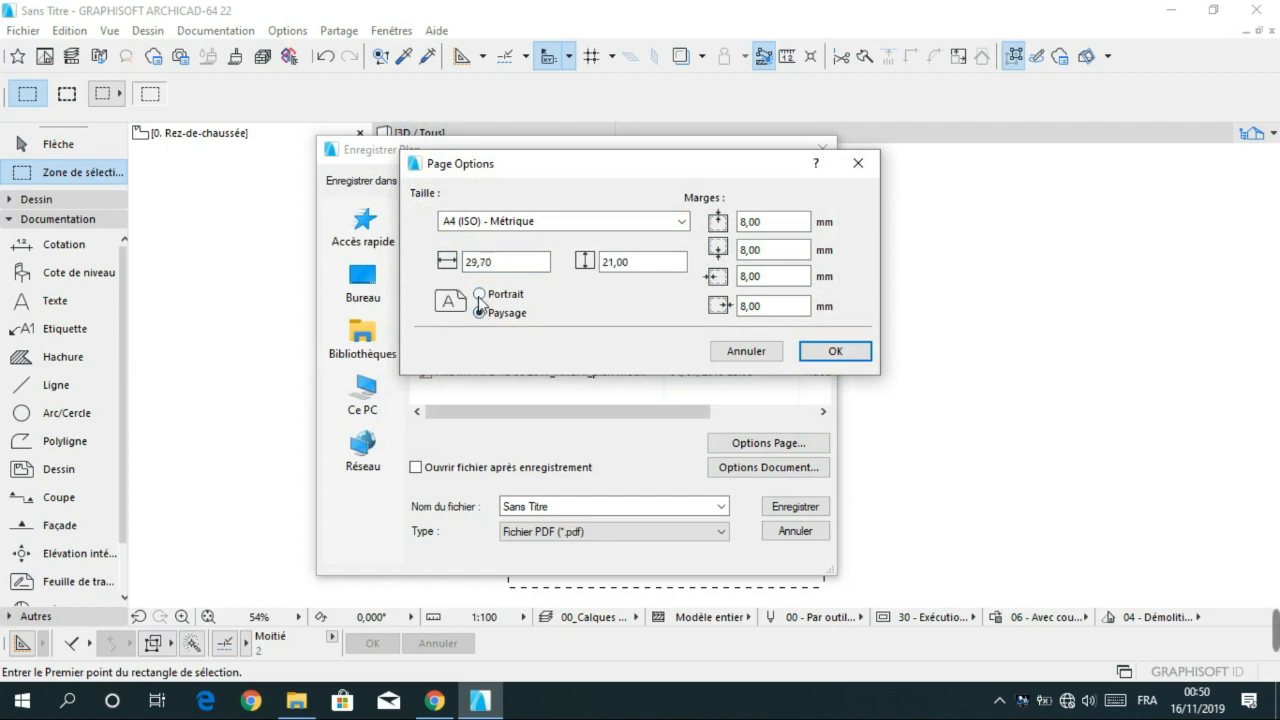
left_click(479, 294)
left_click(833, 351)
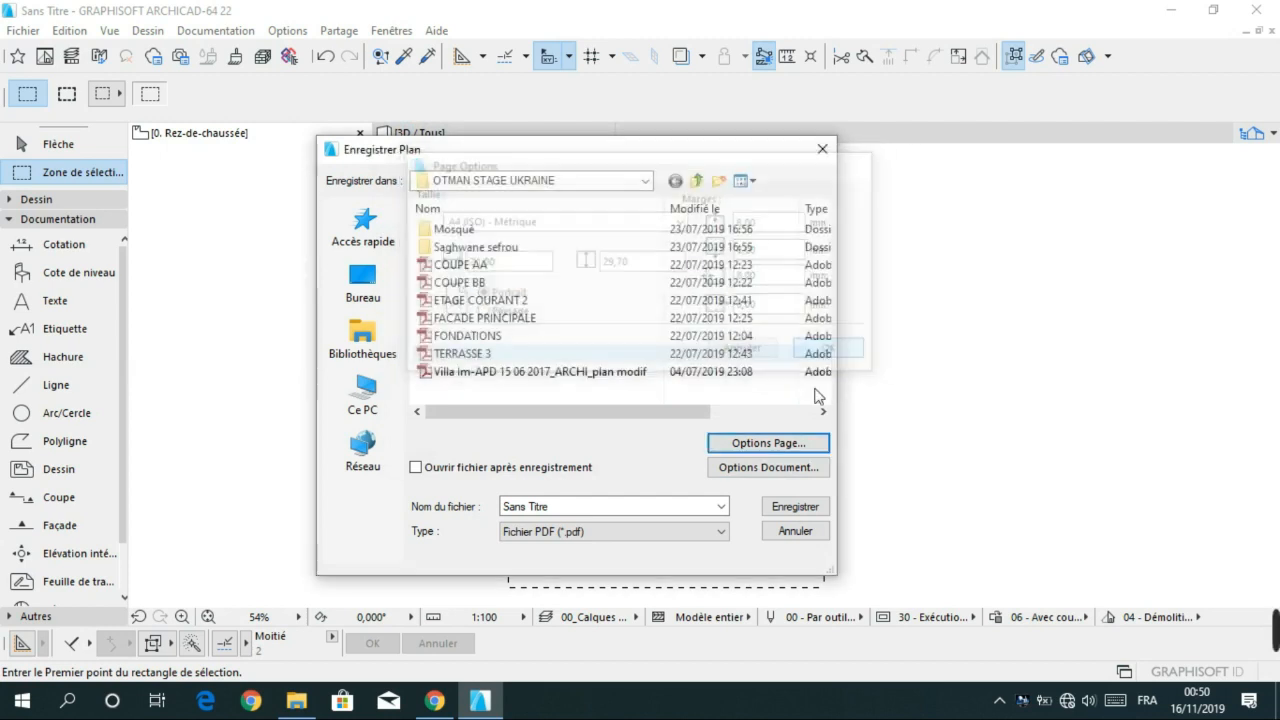
- Set the PDF's document scale to the custom option (Autre) at 1:100
left_click(765, 468)
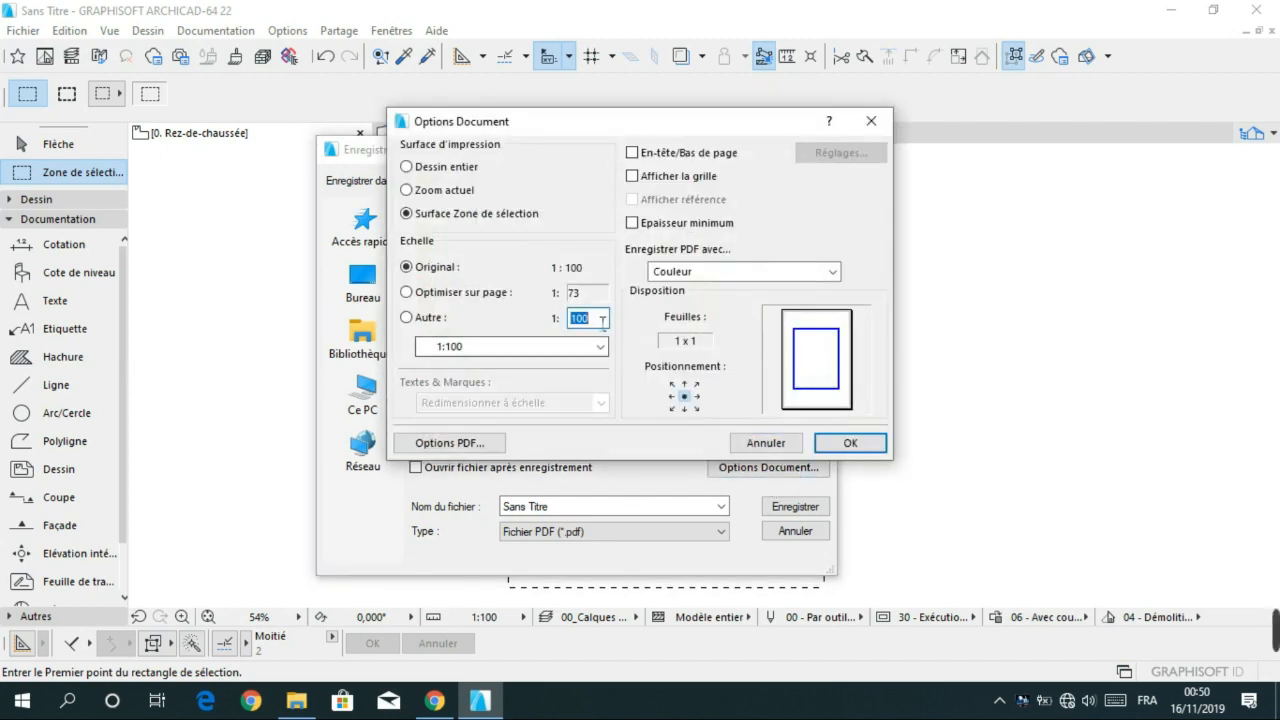
left_click(413, 319)
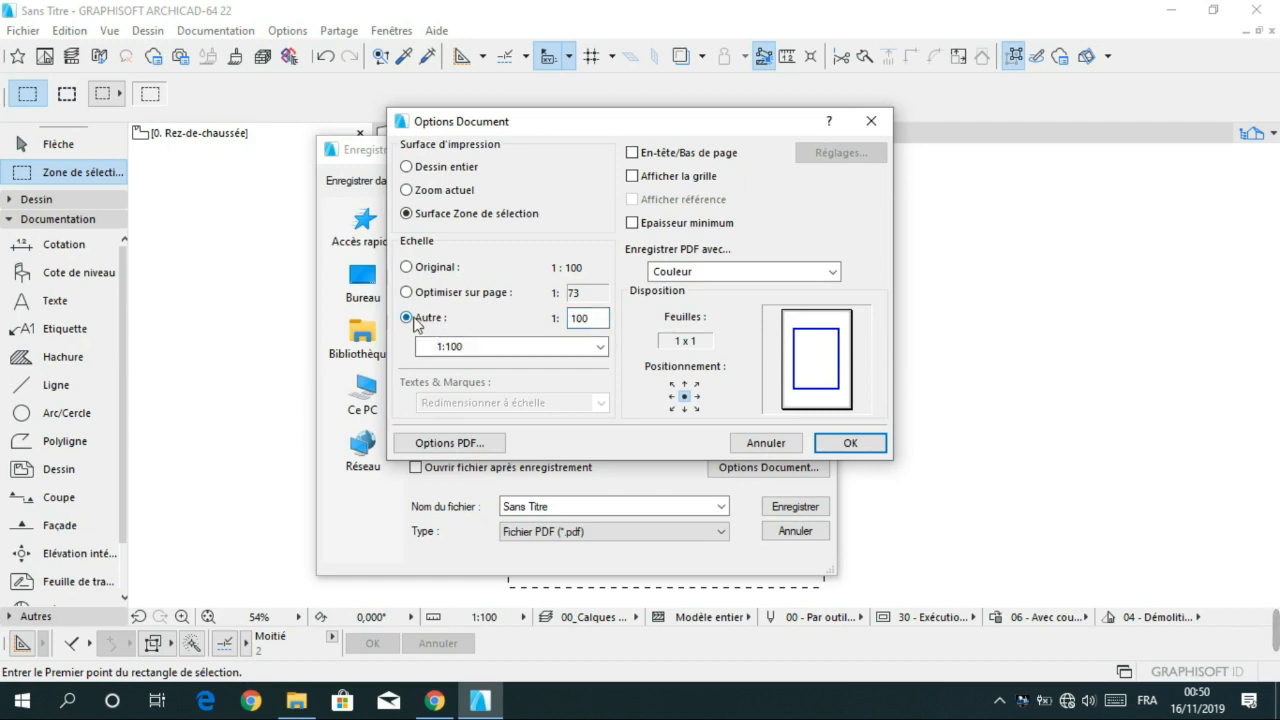
left_click(857, 445)
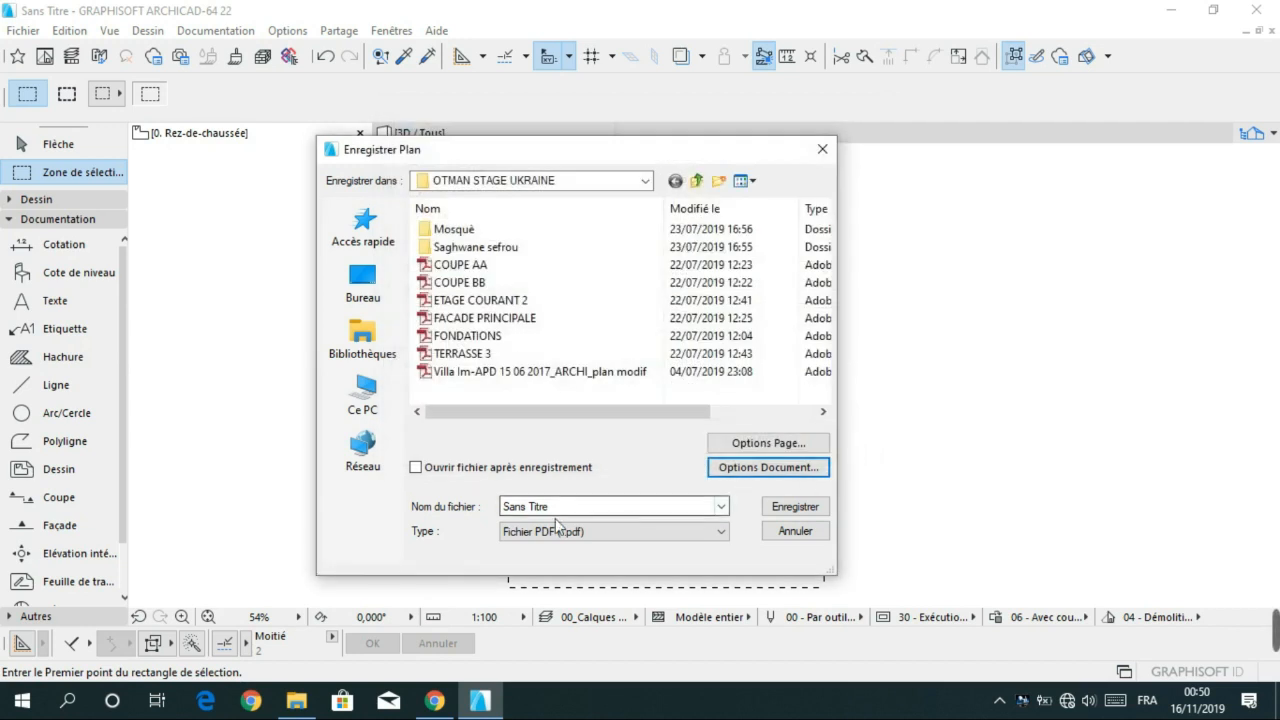
- Name the PDF file 1 and save it on the desktop (Bureau)
type("&")
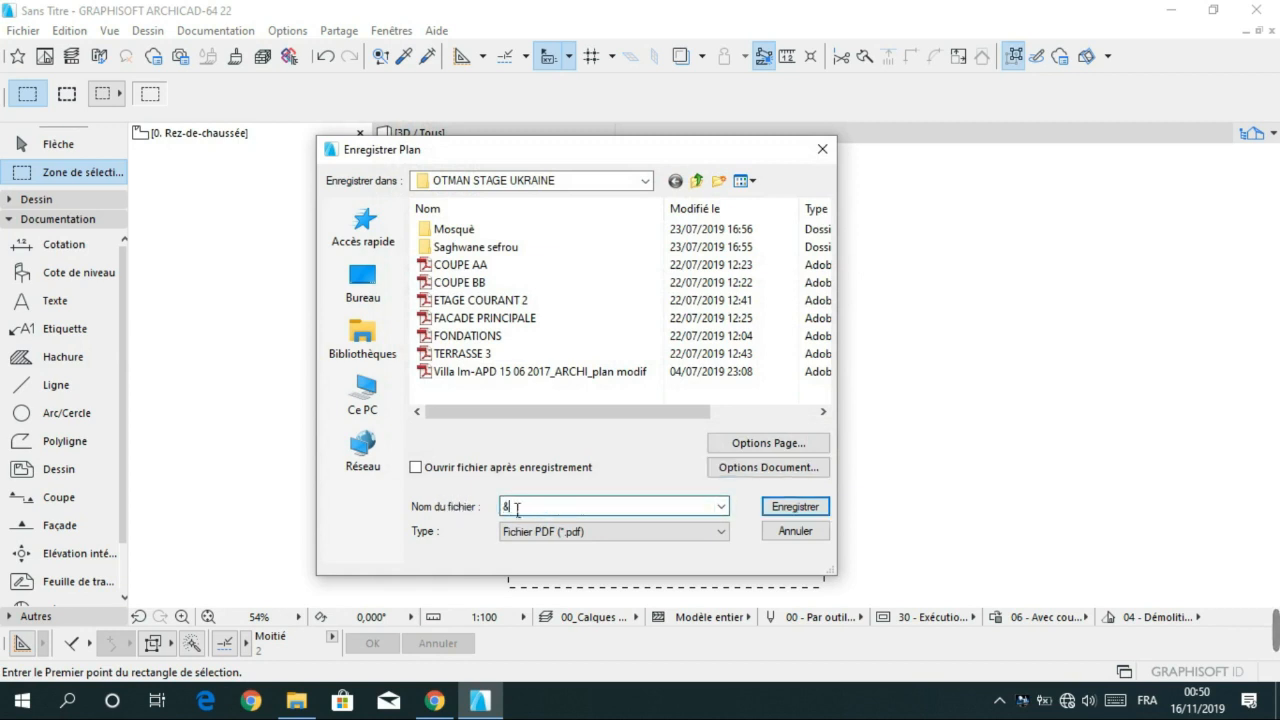
type("1")
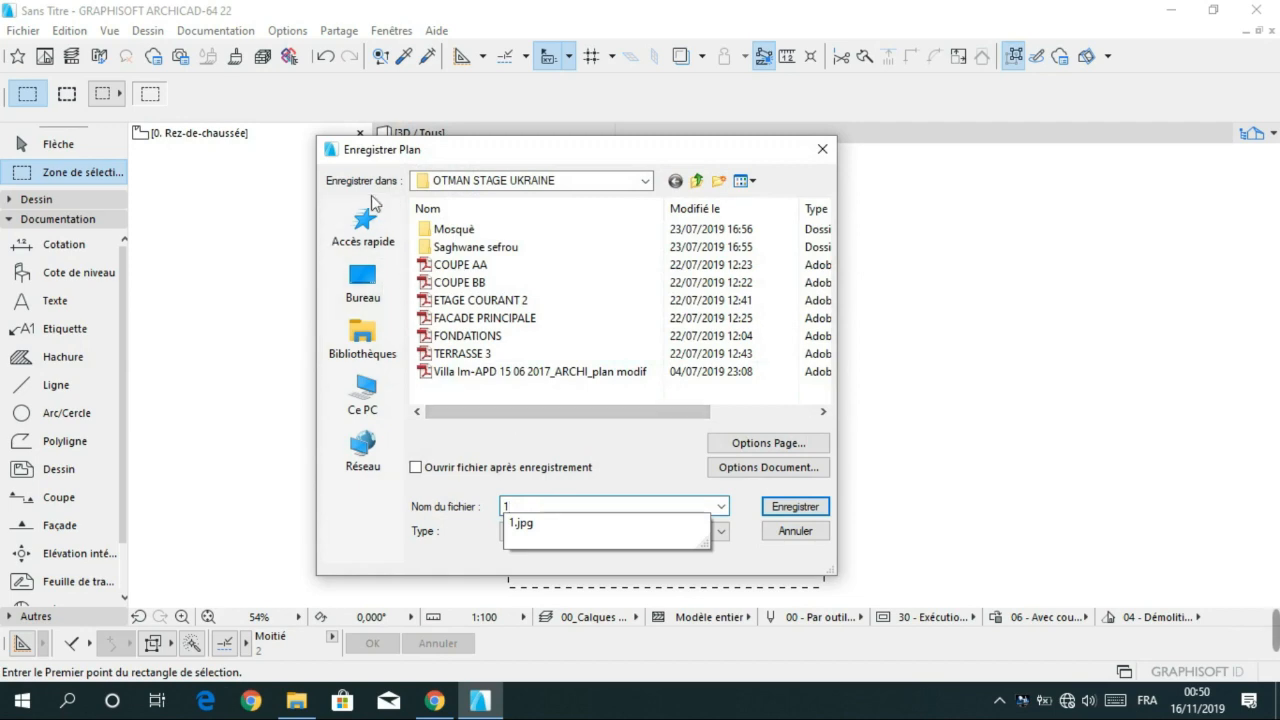
left_click(363, 282)
left_click(777, 507)
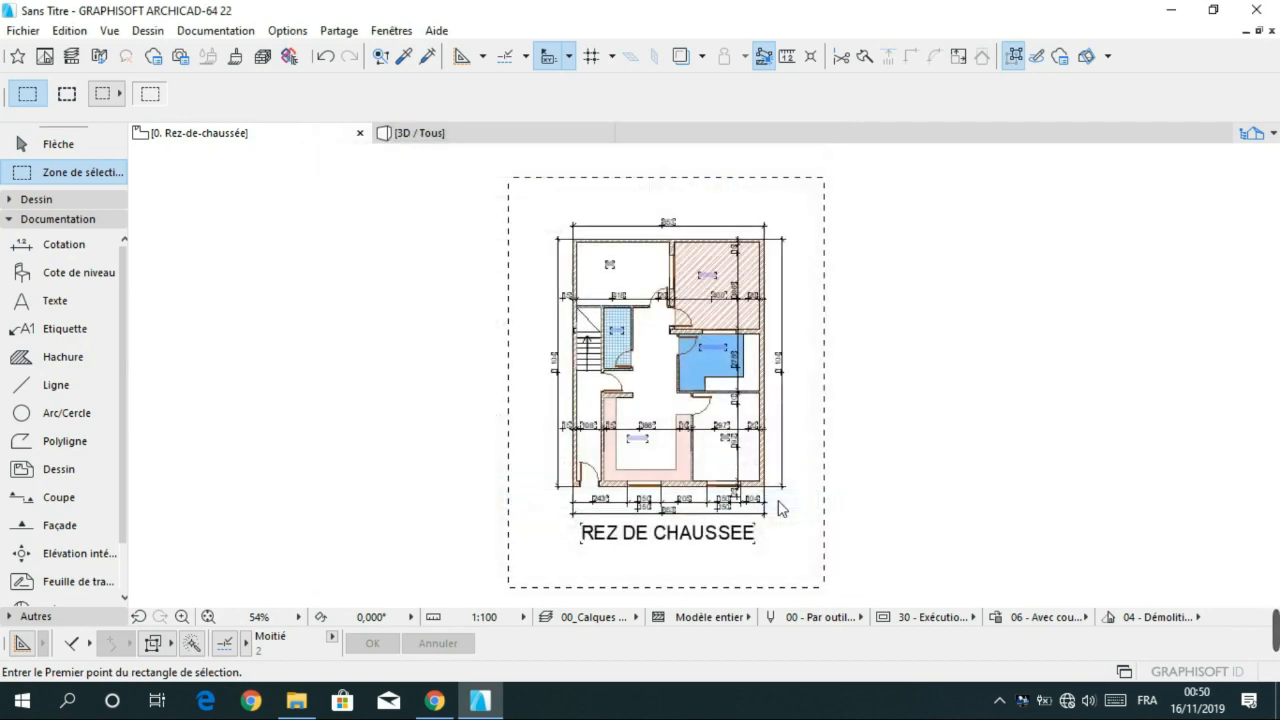
- Open the saved PDF 1 from the desktop to examine the plan's dimensions, room labels and title, and switch back to ARCHICAD
left_click(1170, 10)
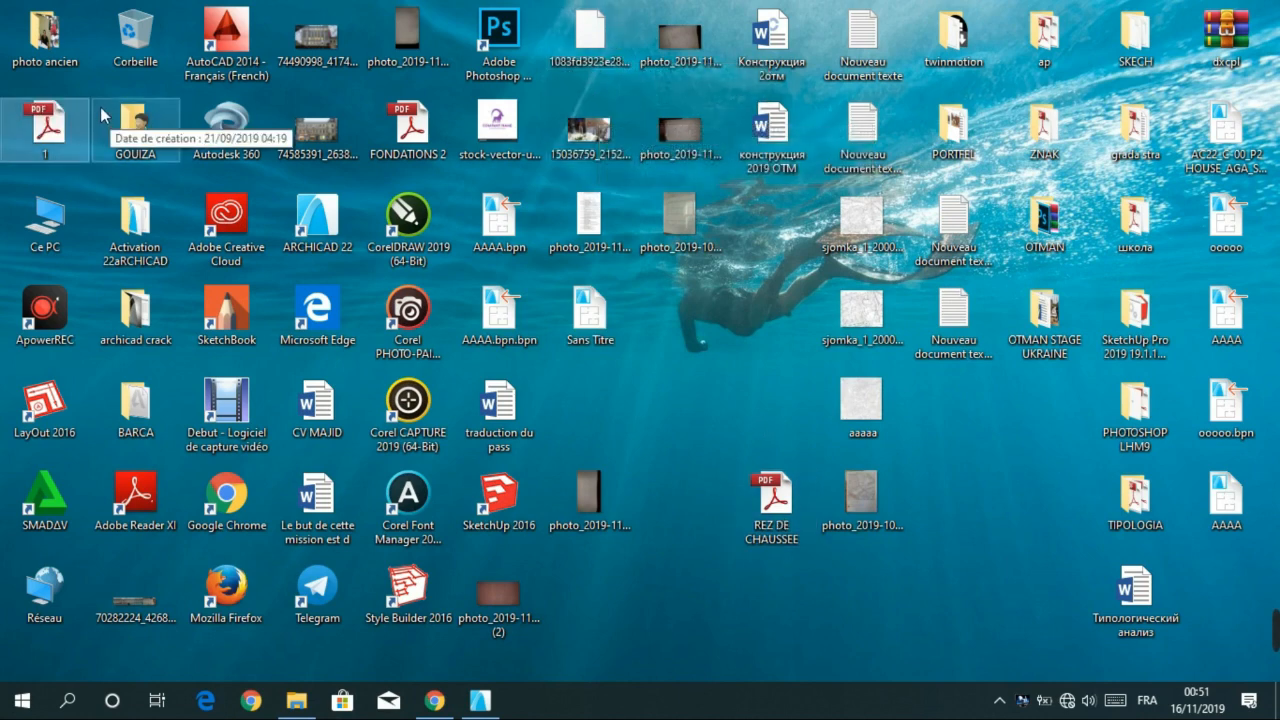
double_click(140, 133)
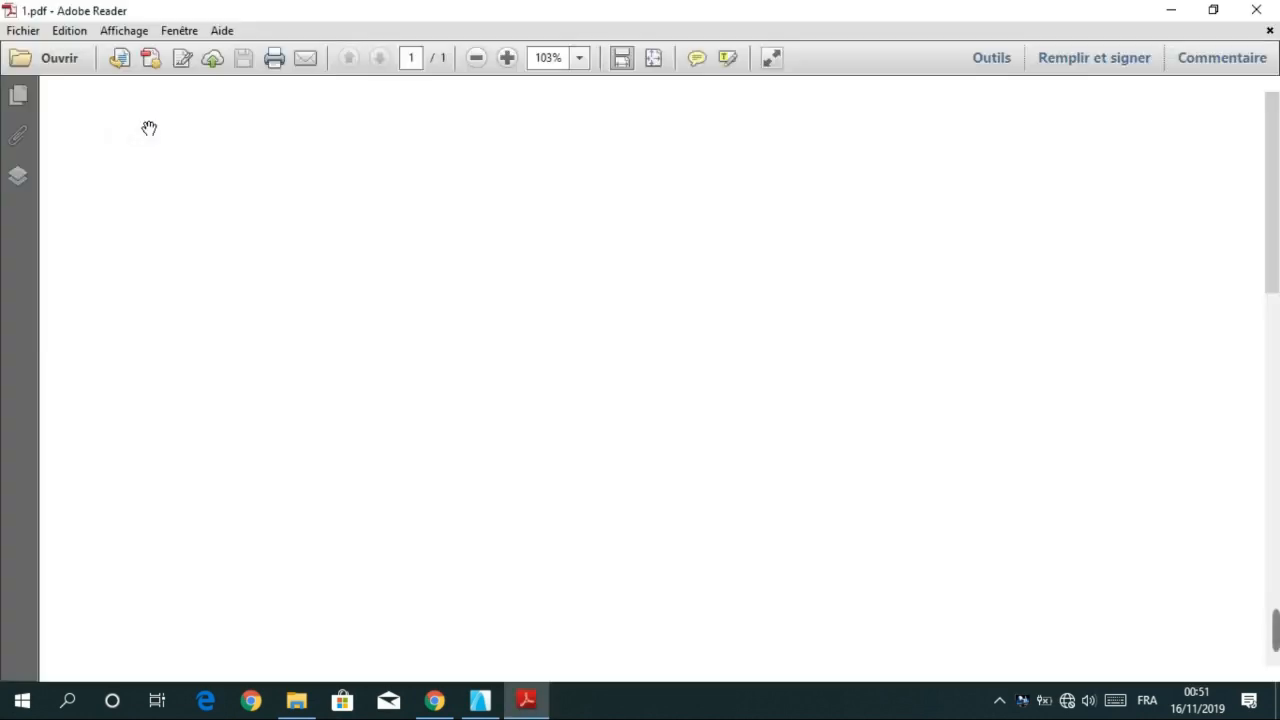
scroll(638, 447, "down", 6)
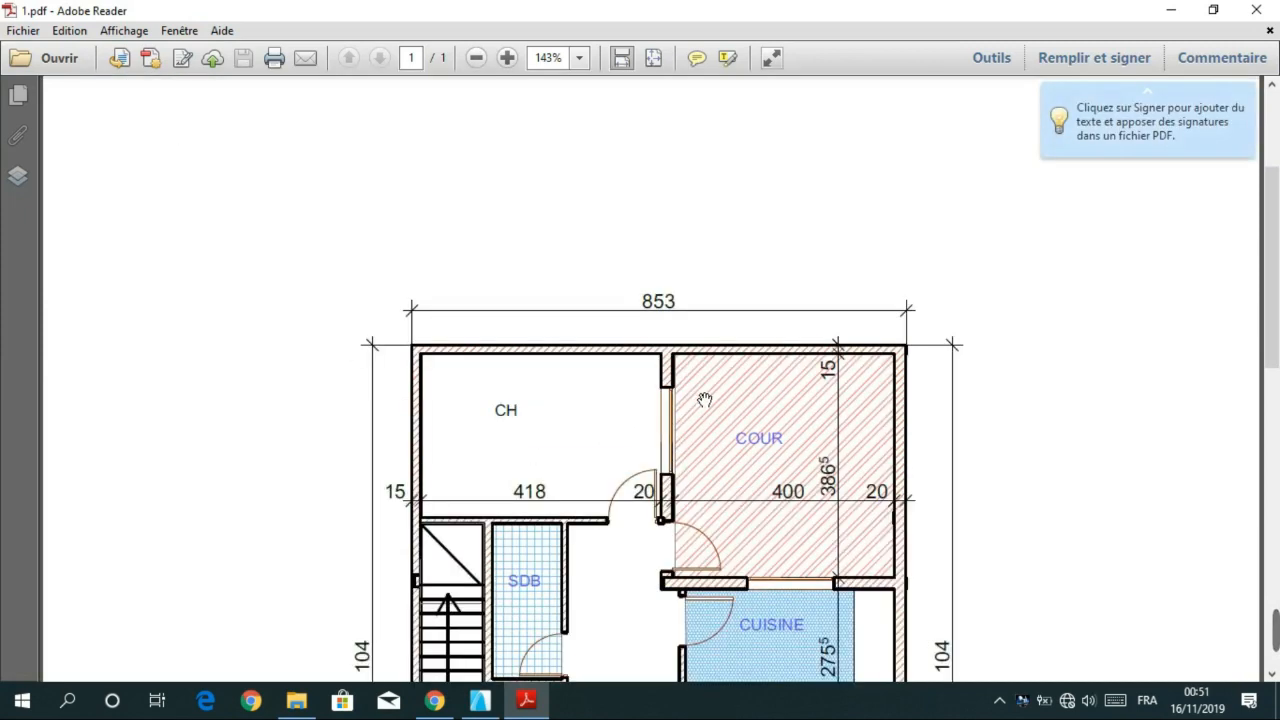
scroll(709, 380, "down", 5)
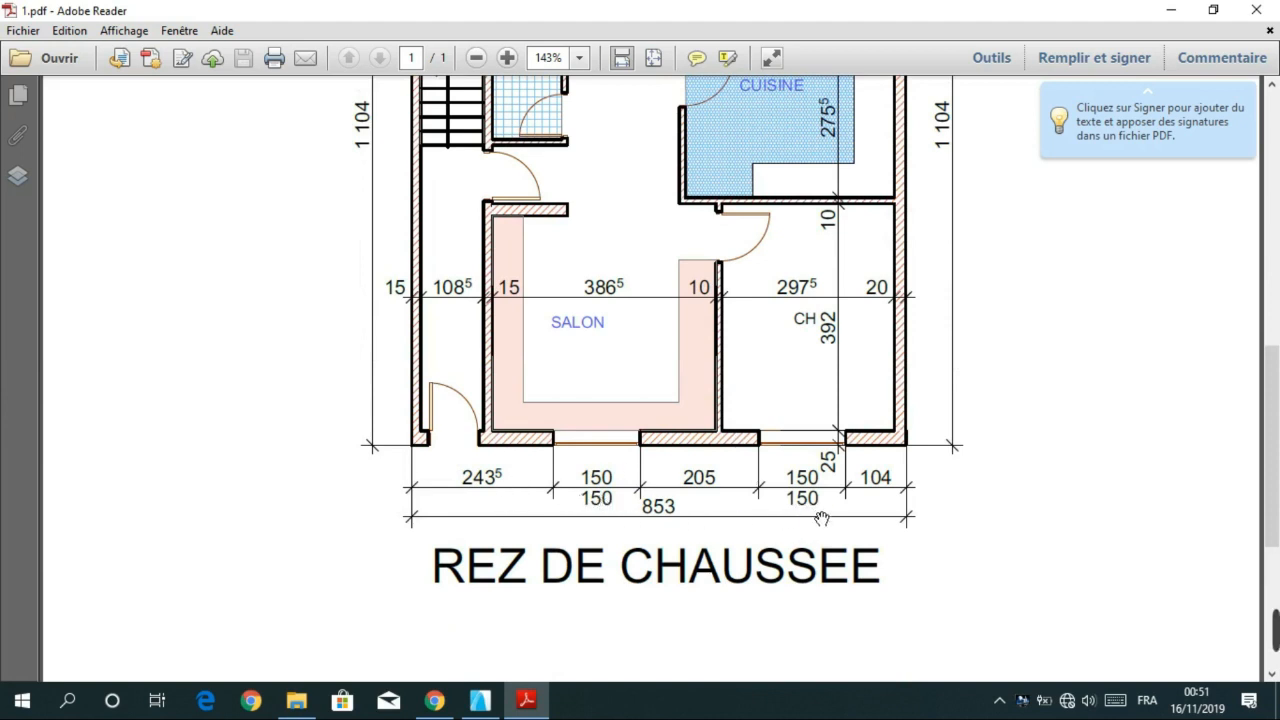
scroll(1029, 525, "up", 1)
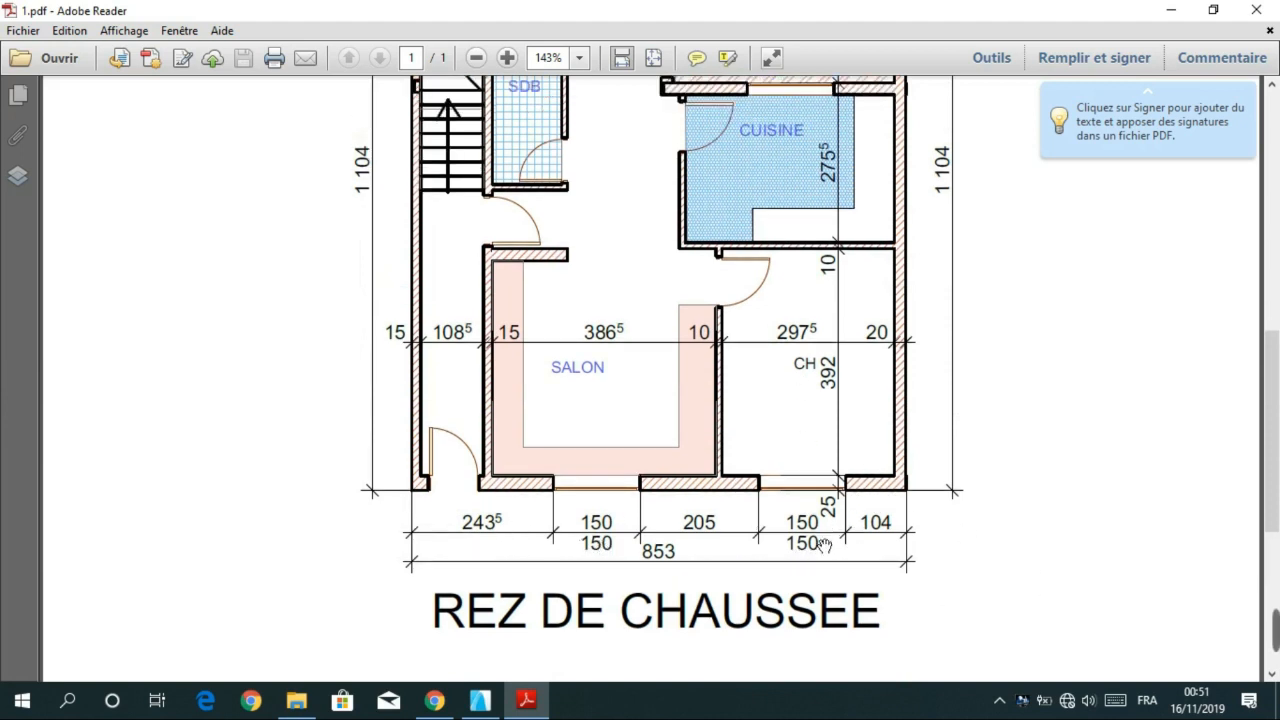
scroll(720, 518, "up", 1)
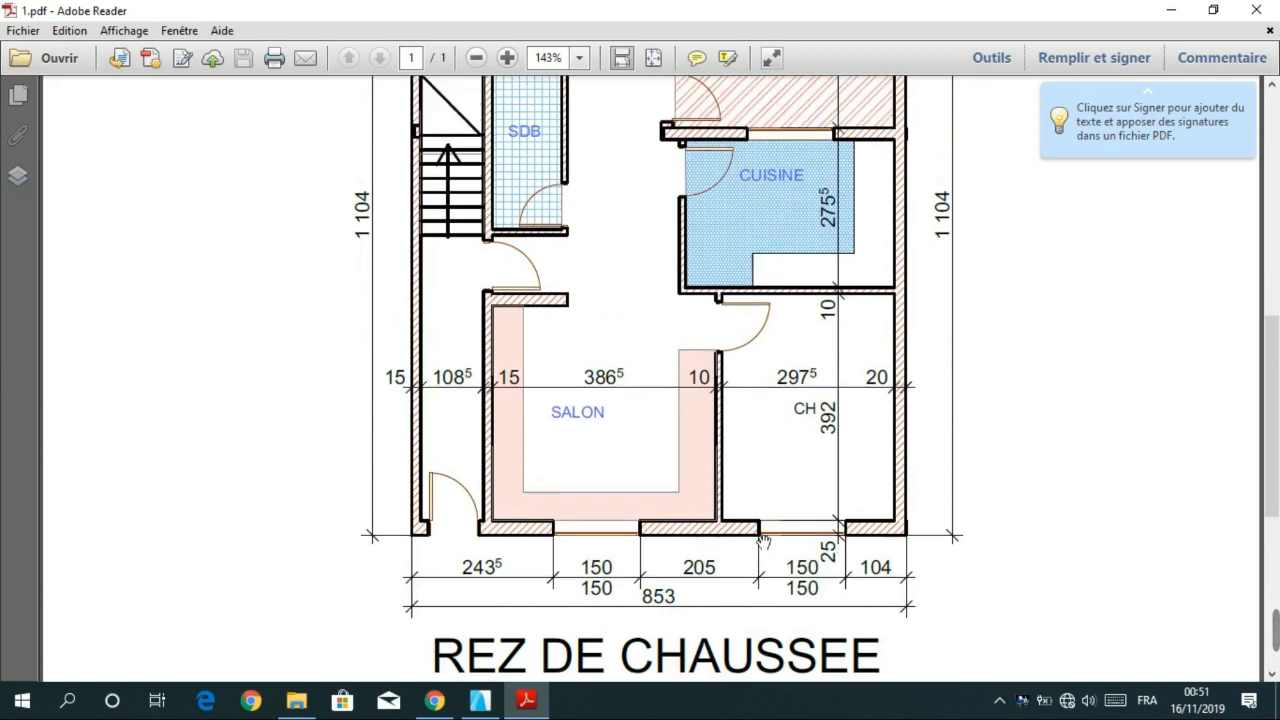
scroll(701, 523, "up", 6)
scroll(985, 330, "down", 8)
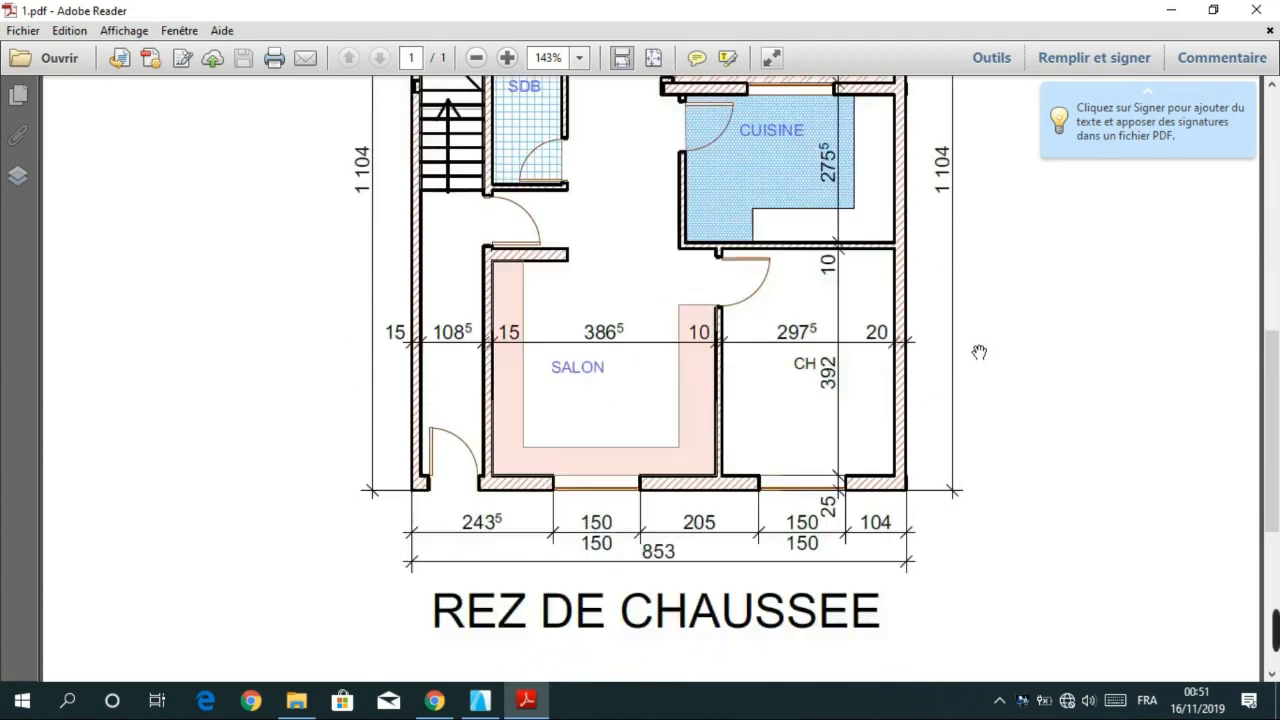
scroll(979, 352, "down", 9)
scroll(640, 295, "up", 13)
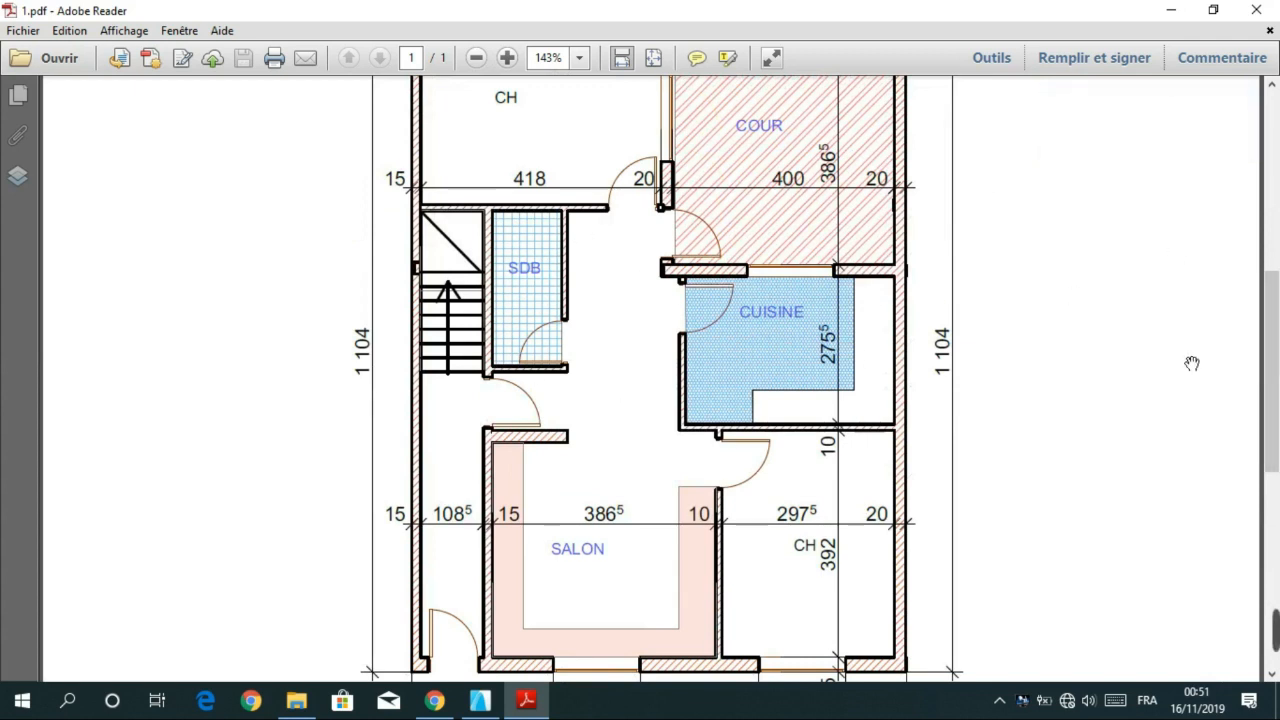
scroll(1192, 363, "down", 8)
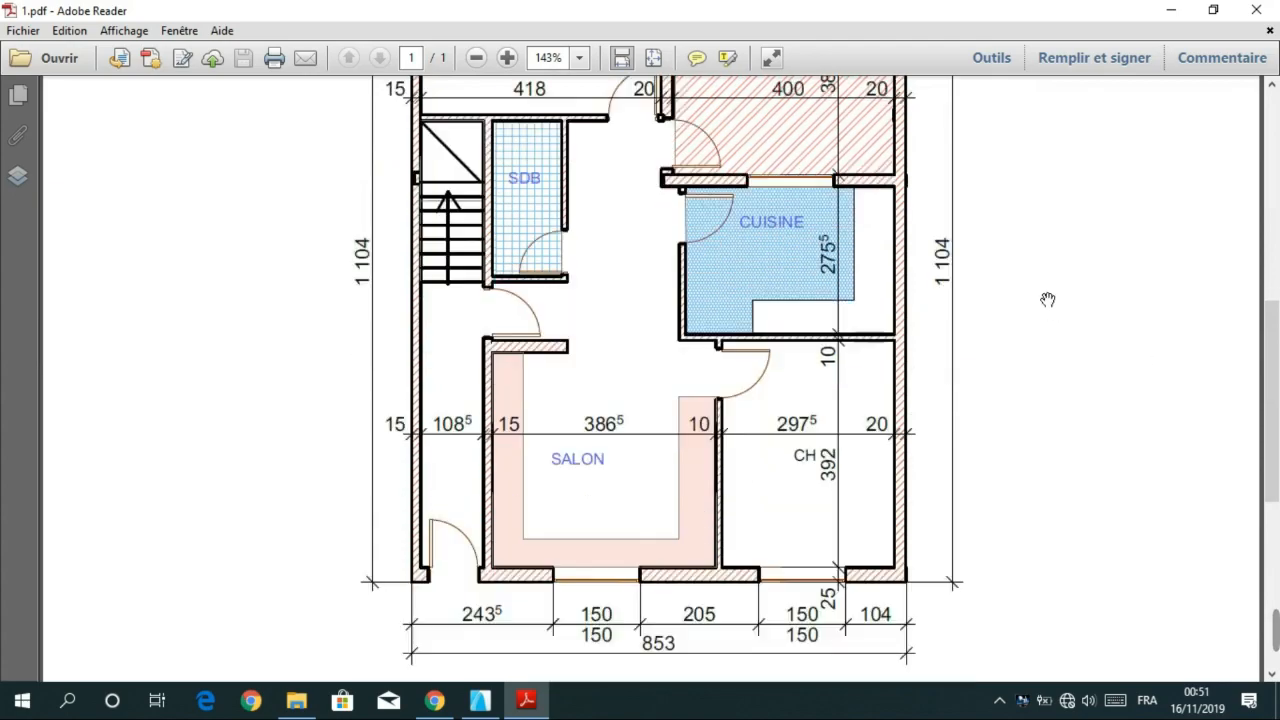
left_click(1170, 9)
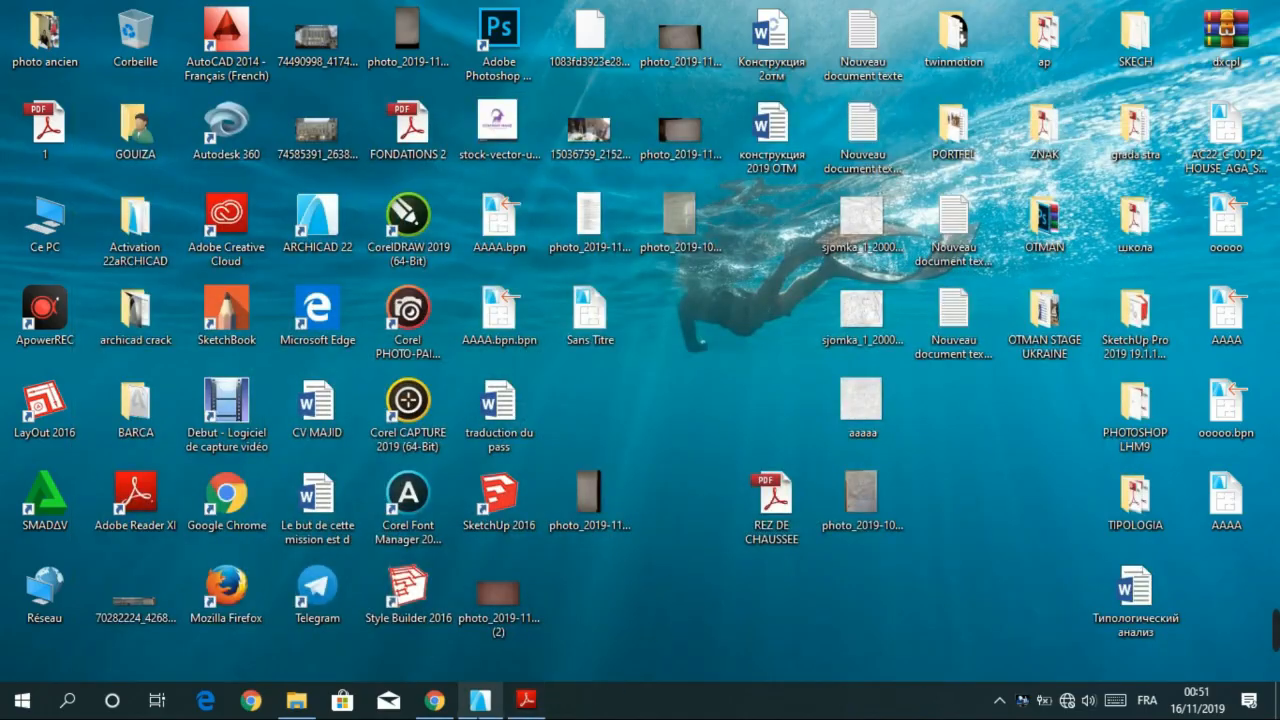
left_click(481, 701)
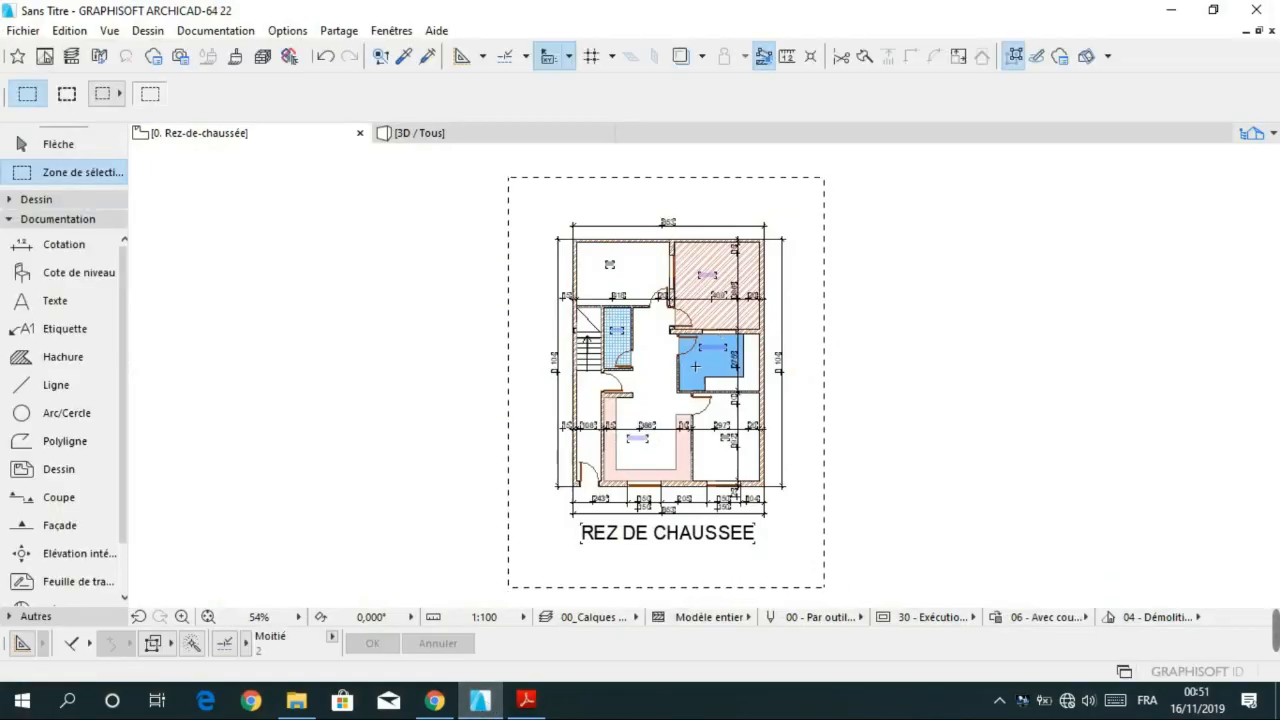